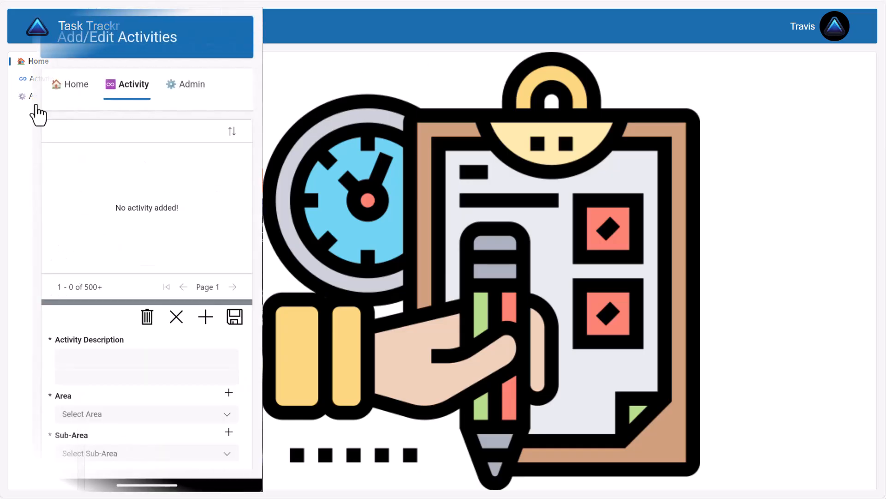
left_click(31, 79)
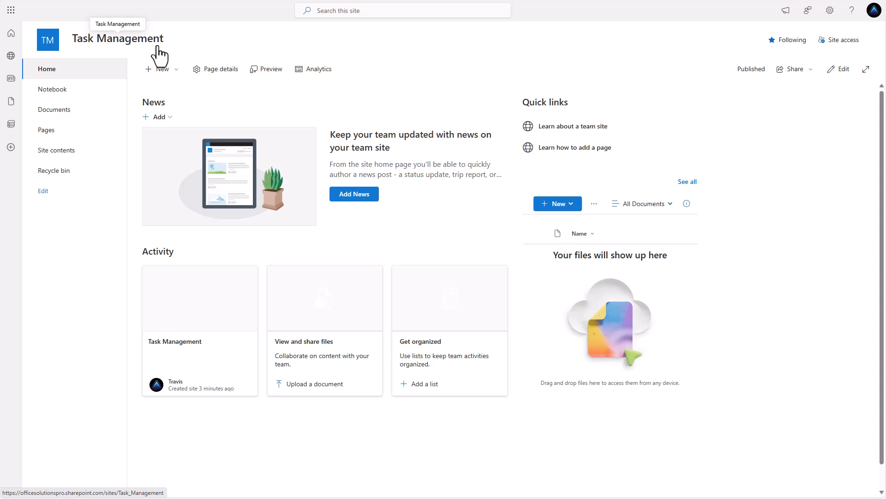
Create a blank list named Daily Task Completions from the Task Management site's contents, shown in site navigation
left_click(65, 157)
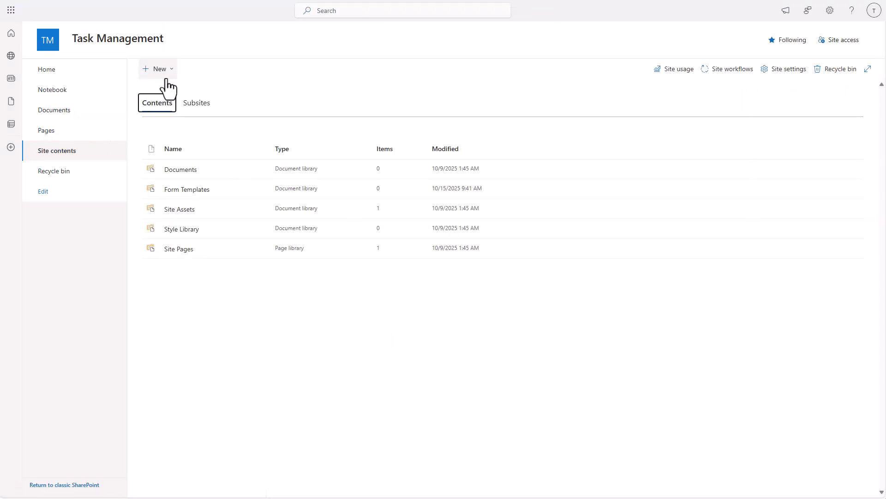
left_click(167, 78)
left_click(165, 88)
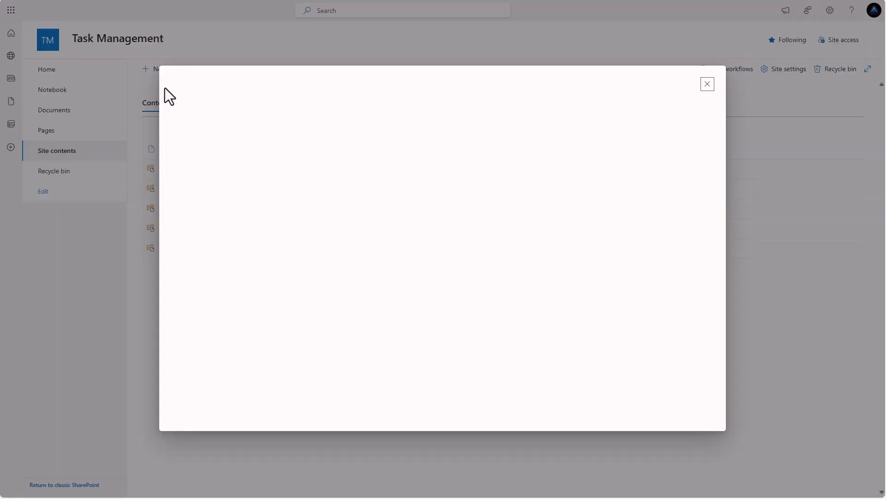
left_click(230, 189)
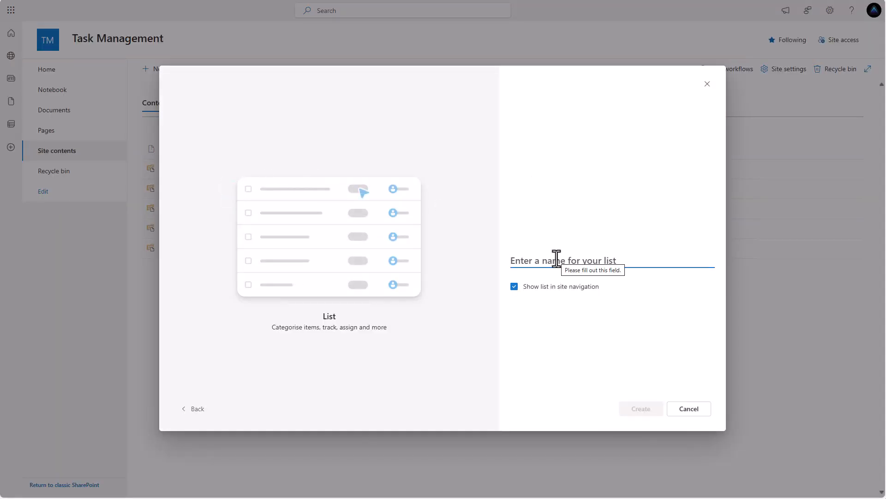
type("D")
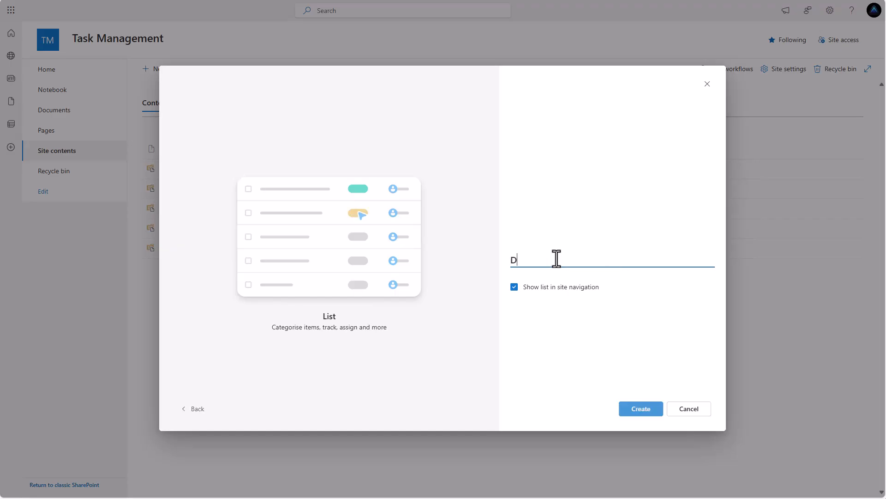
type("aily Task Completions")
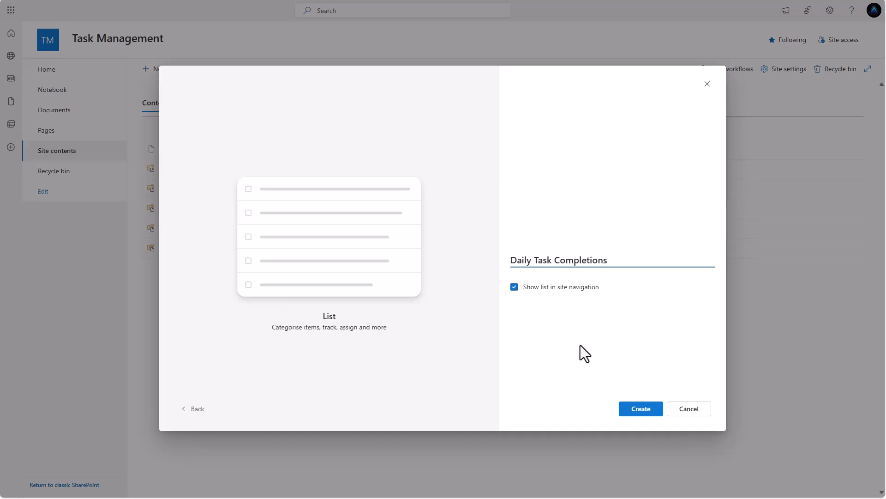
left_click(648, 414)
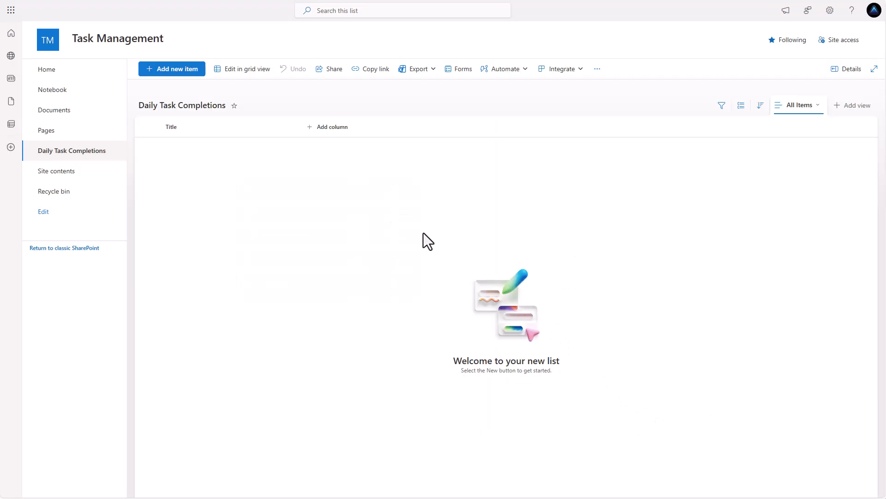
Rename the list's Title column to Activity
left_click(183, 131)
mouse_move(194, 213)
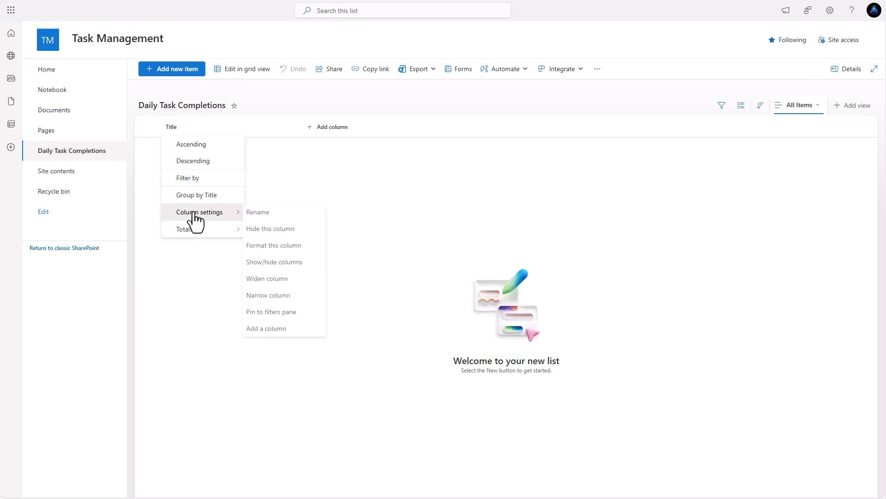
left_click(263, 212)
double_click(396, 257)
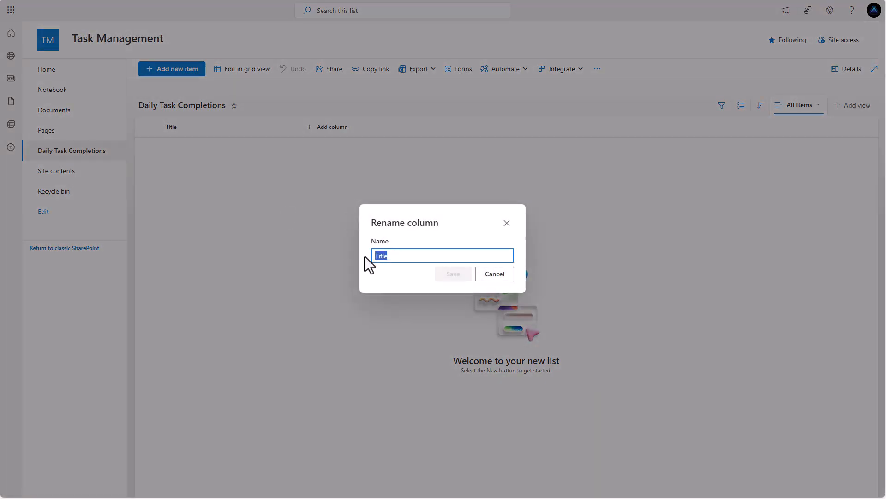
type("Activity")
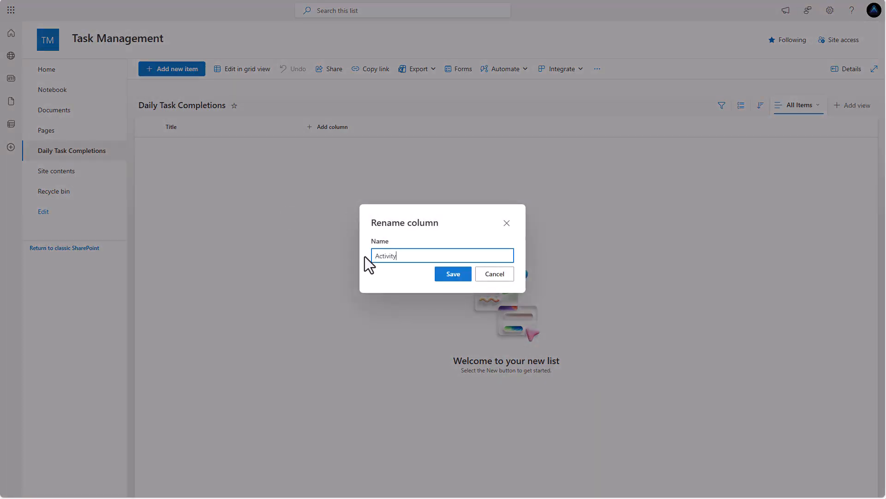
left_click(454, 276)
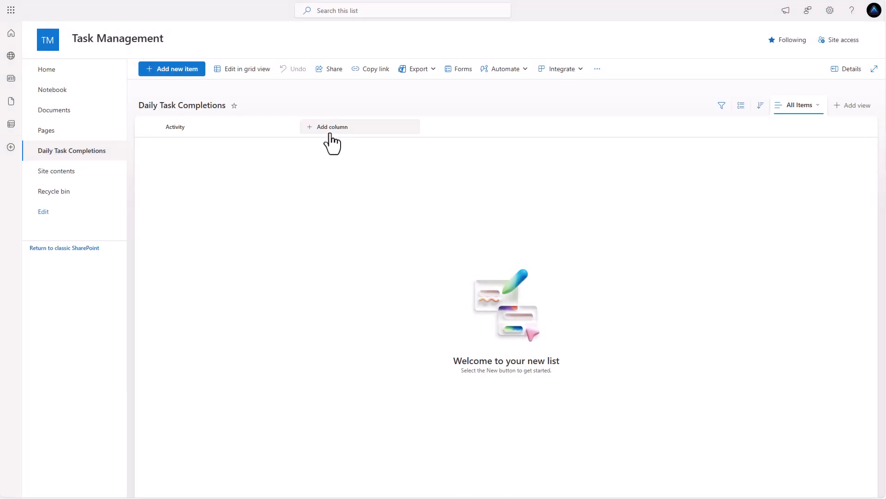
Add a single line of text column named Area to the Daily Task Completions list
left_click(332, 129)
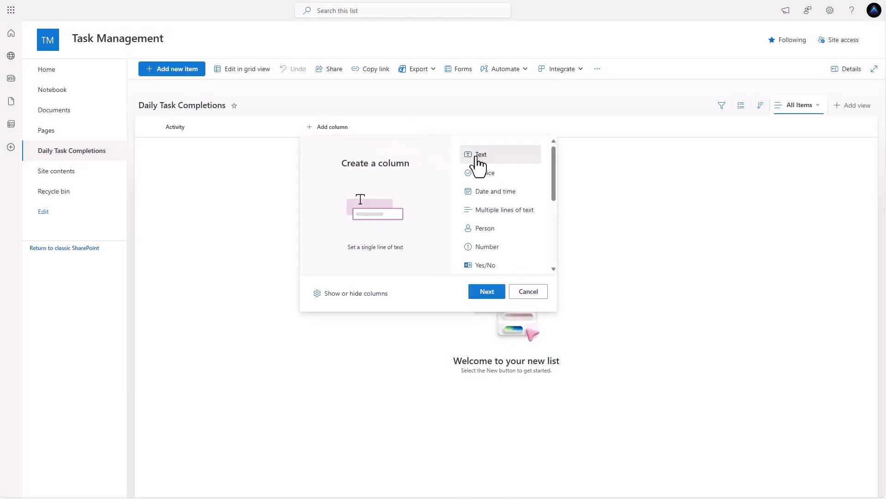
left_click(485, 291)
left_click(762, 56)
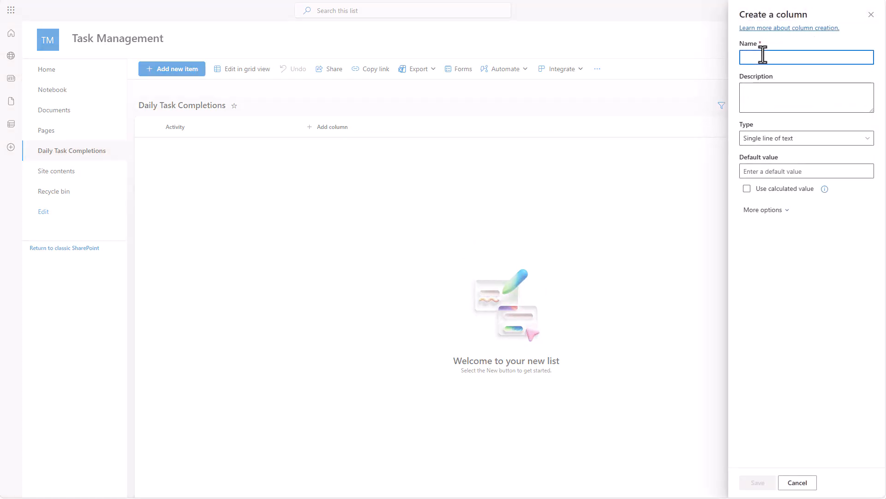
type("Area")
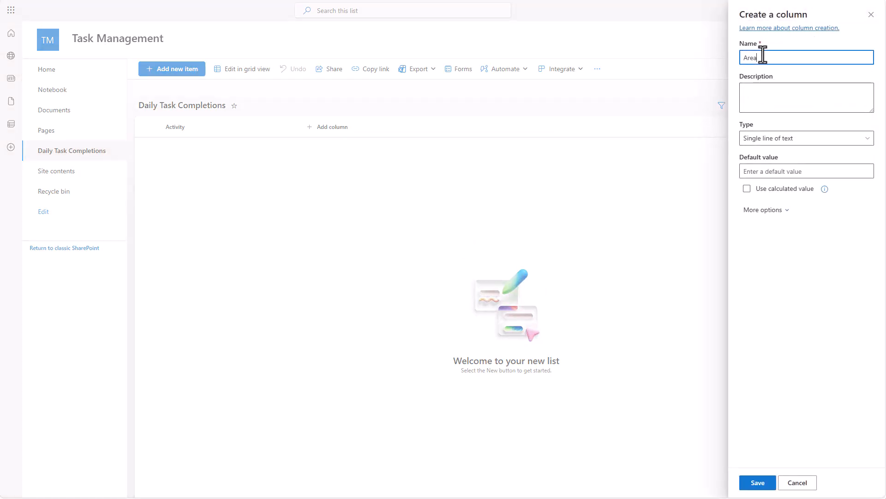
left_click(796, 146)
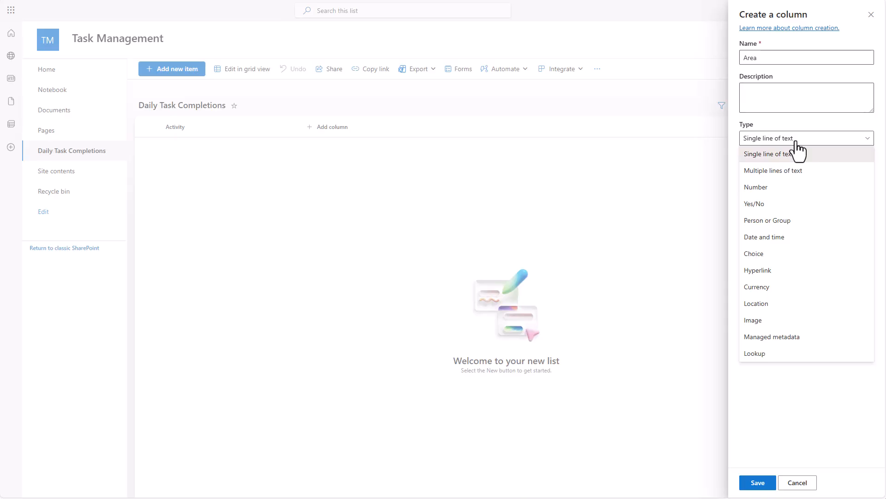
left_click(797, 153)
left_click(766, 213)
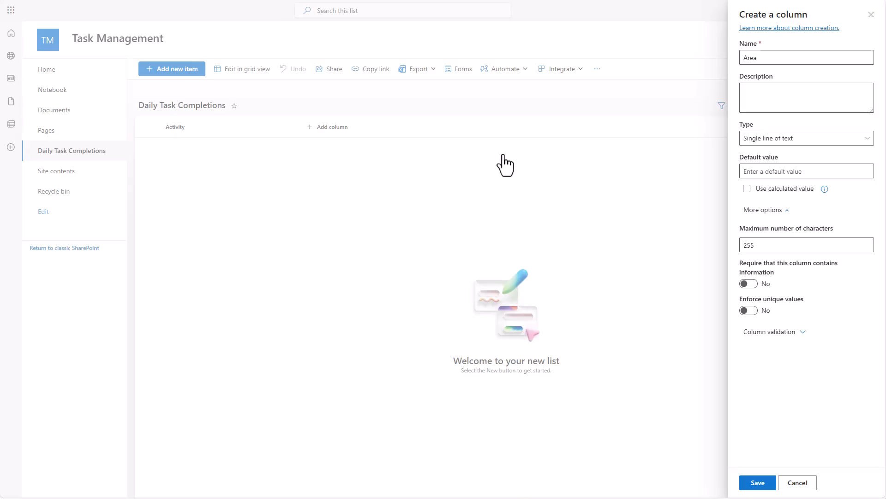
left_click(759, 483)
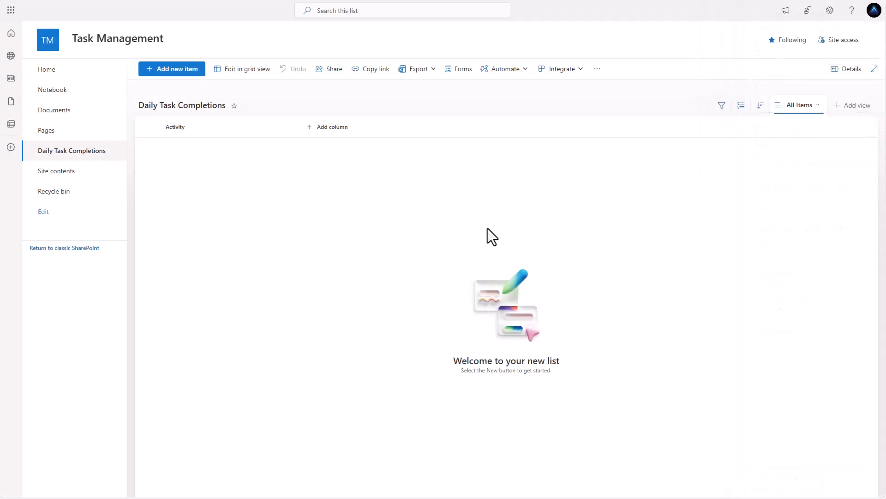
Add a single line of text column named Sub-Area to the list
left_click(393, 134)
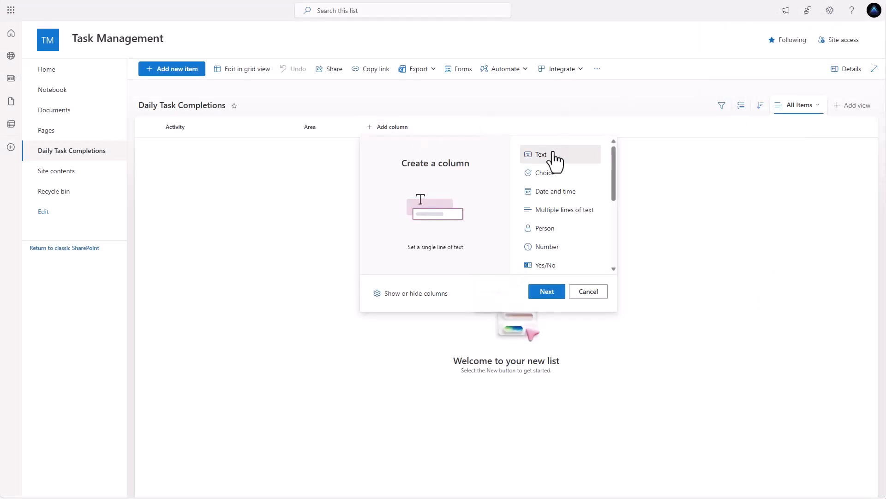
left_click(556, 294)
left_click(778, 59)
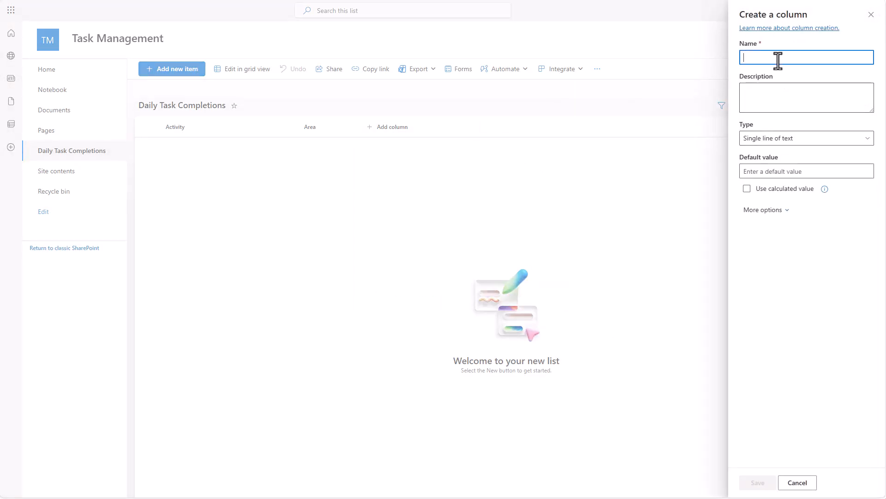
type("Sub-Area")
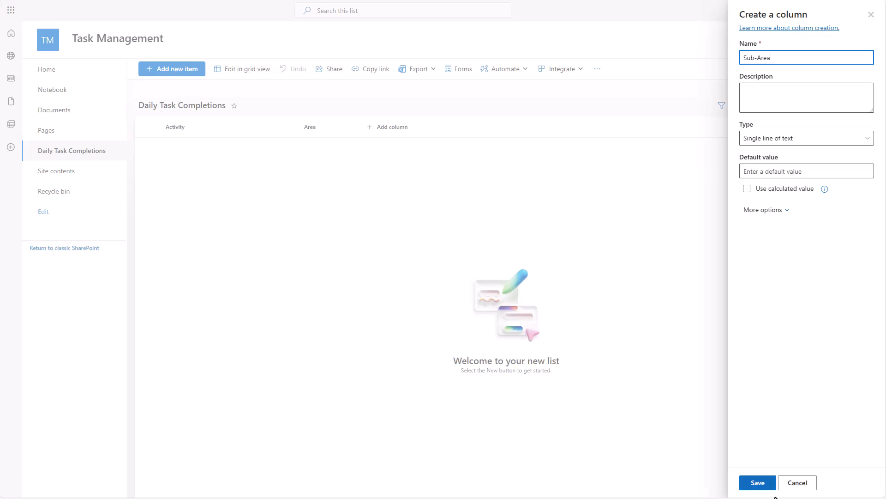
left_click(758, 483)
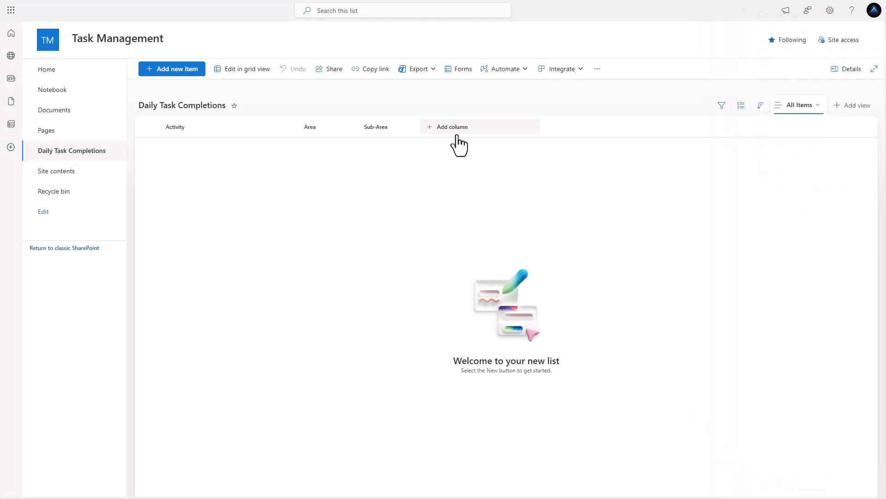
Add a number column named Time with 0 decimal places to the list
left_click(453, 134)
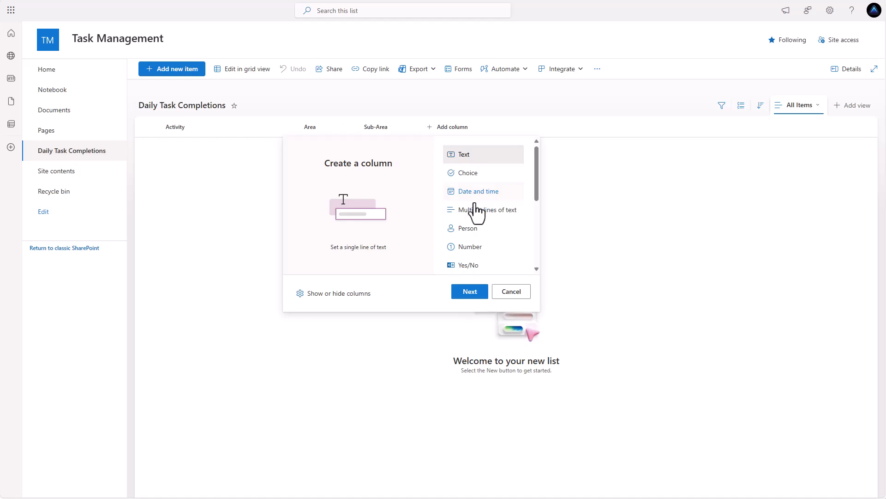
left_click(472, 249)
left_click(470, 292)
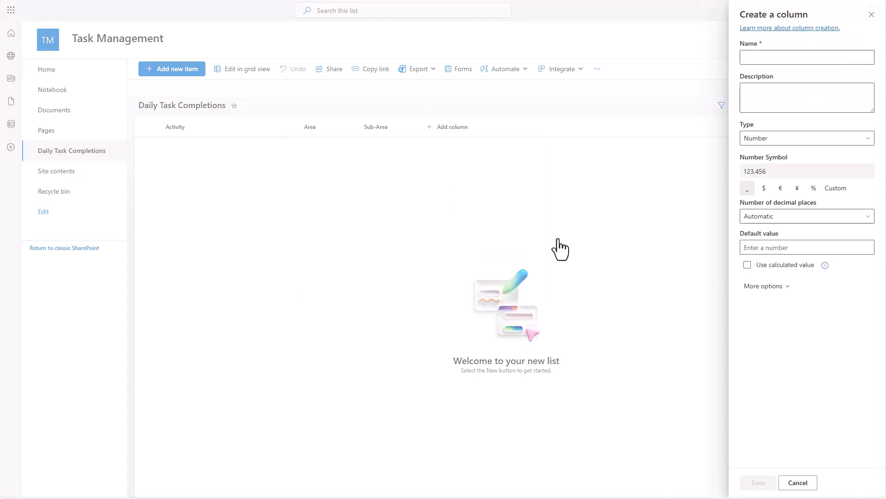
left_click(758, 58)
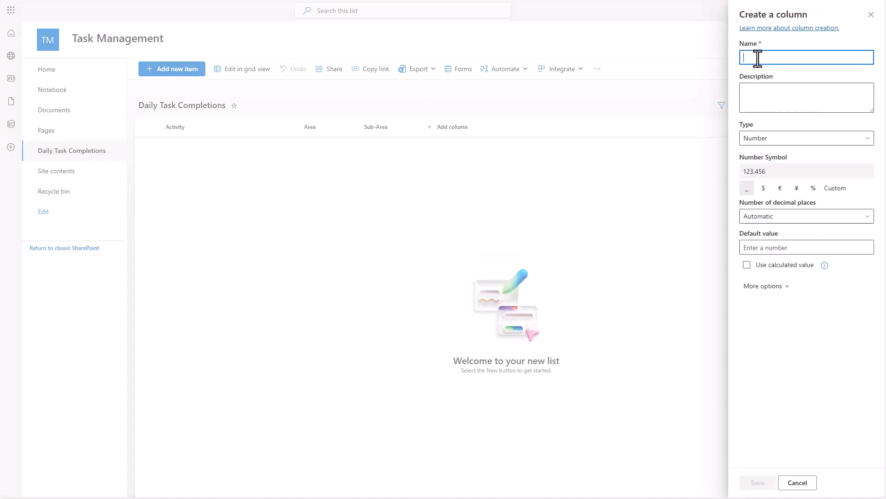
type("Time")
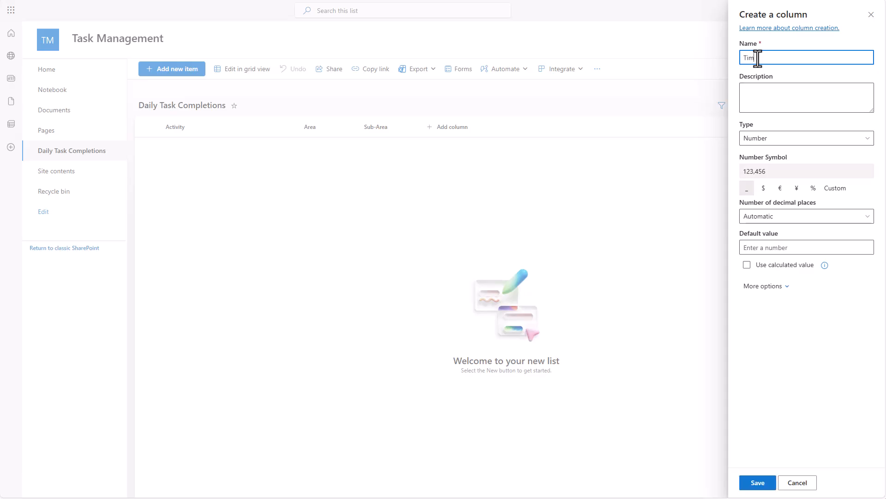
left_click(794, 217)
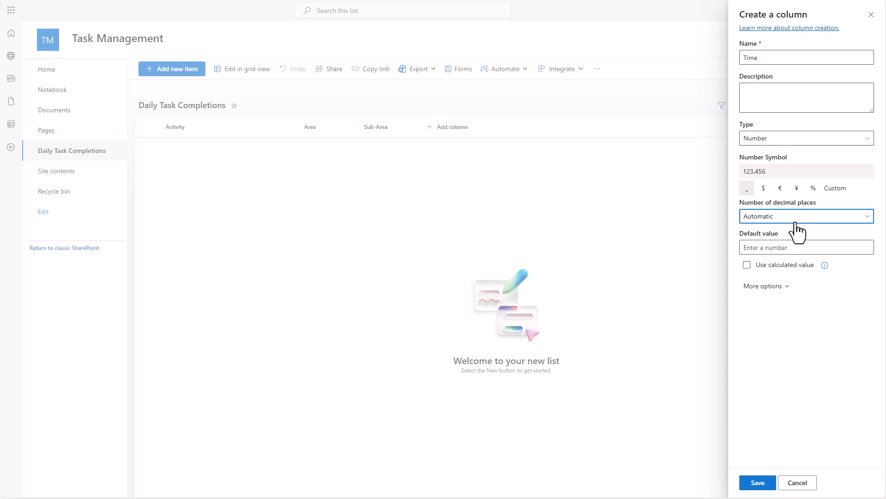
left_click(757, 254)
left_click(763, 288)
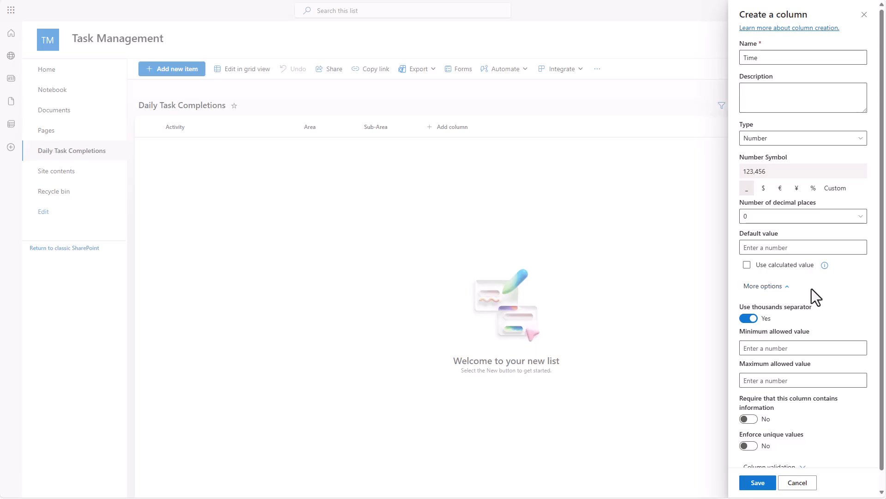
scroll(811, 290, "down", 1)
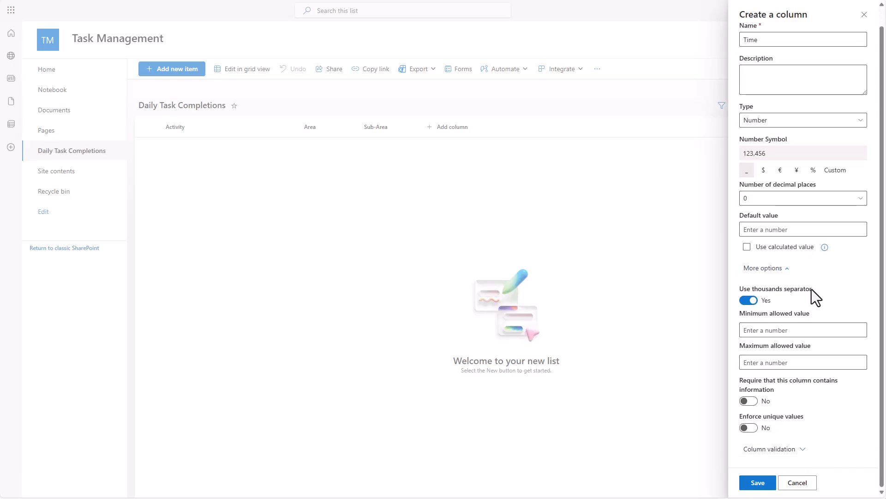
left_click(759, 482)
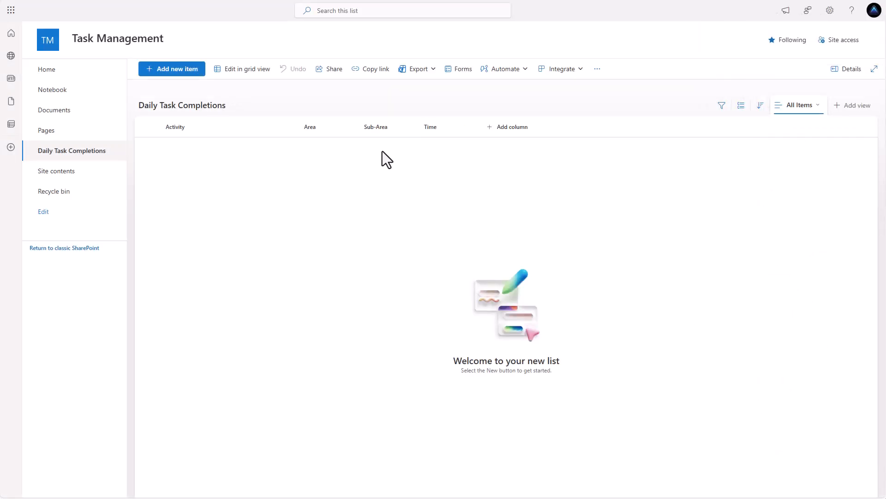
Rename the Time column to Estimated Time Taken (Min)
left_click(441, 132)
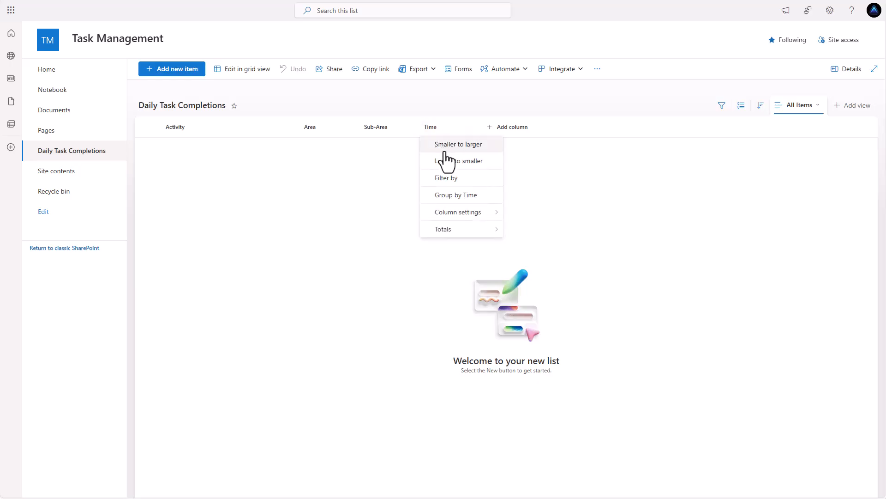
mouse_move(457, 213)
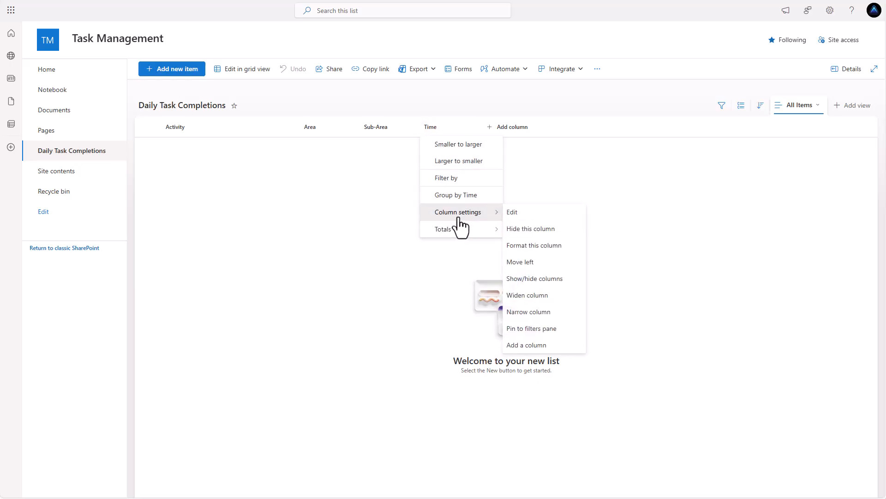
left_click(516, 214)
left_click_drag(762, 58, 742, 57)
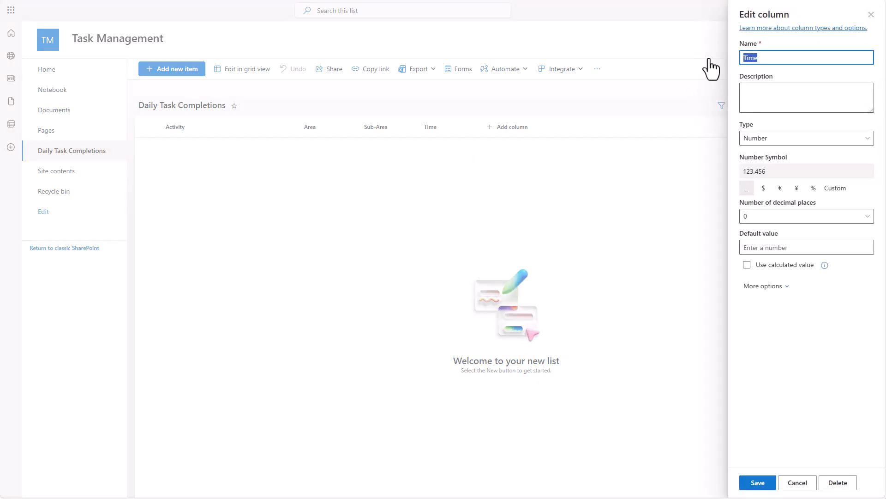
type("Estimated Time Taken (Min)")
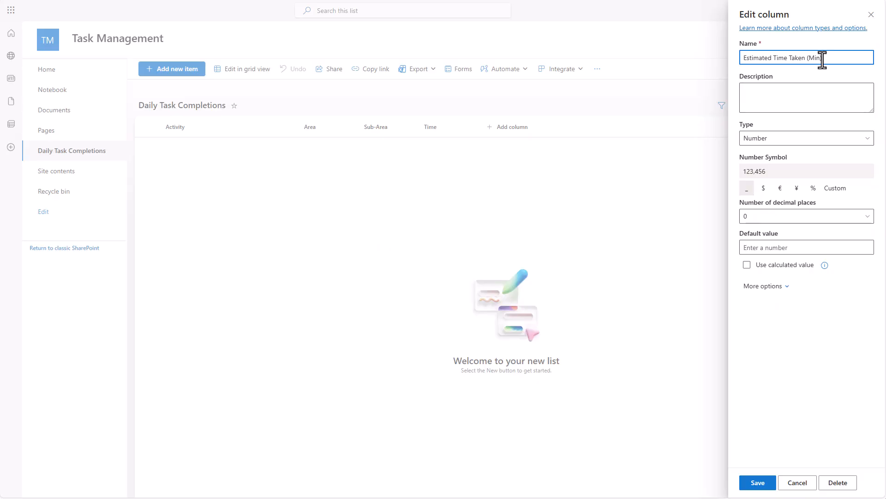
left_click(758, 484)
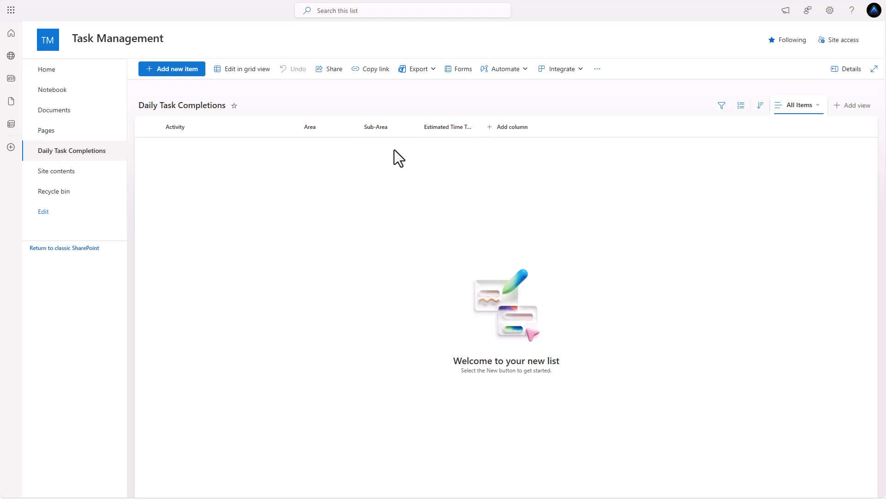
Add a Yes/No column named WeeklyUpdate to the Daily Task Completions list
left_click(512, 139)
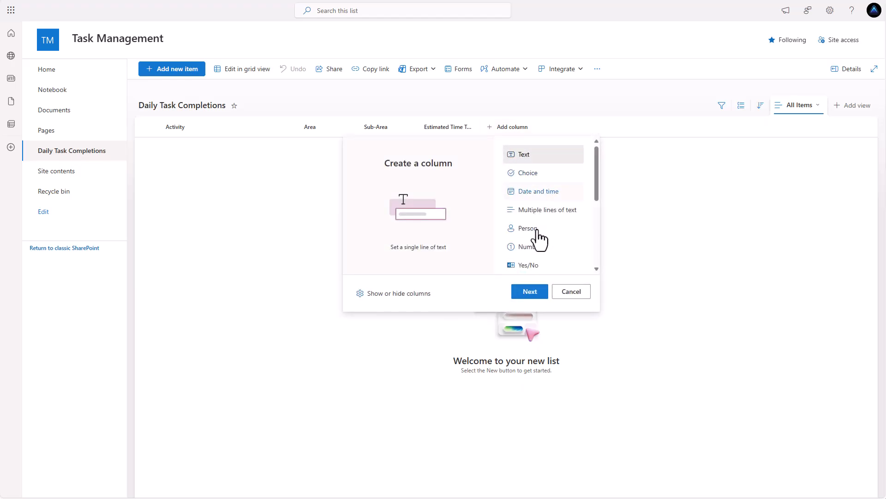
left_click(529, 266)
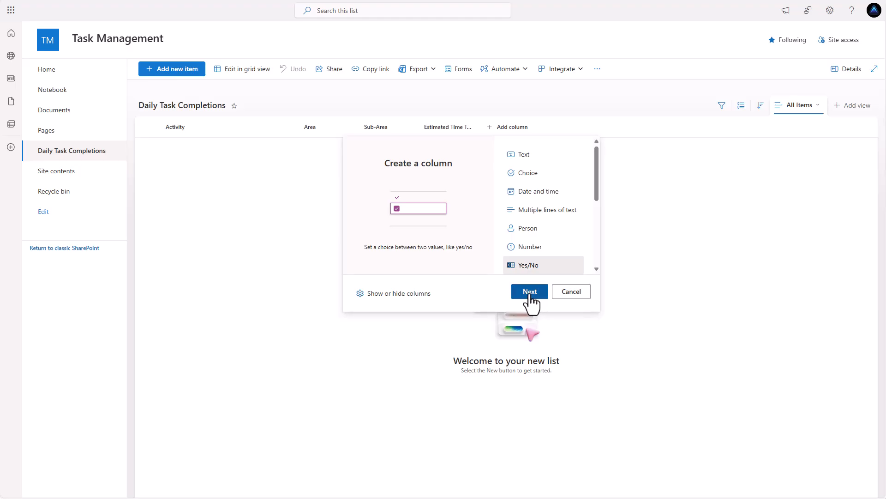
left_click(530, 291)
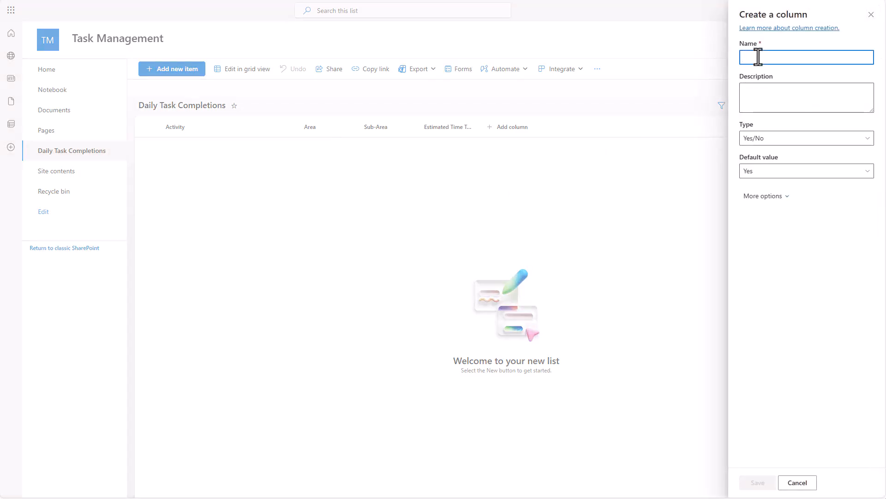
type("Wee")
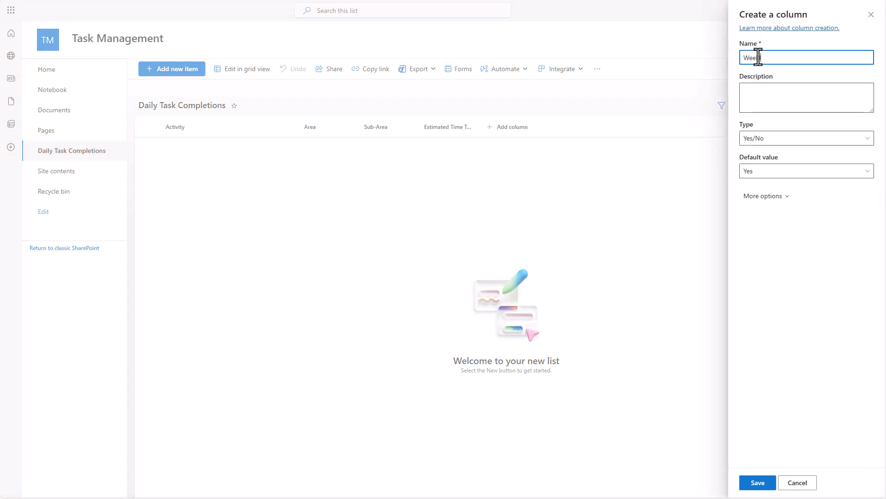
type("klyUpdate")
left_click(758, 484)
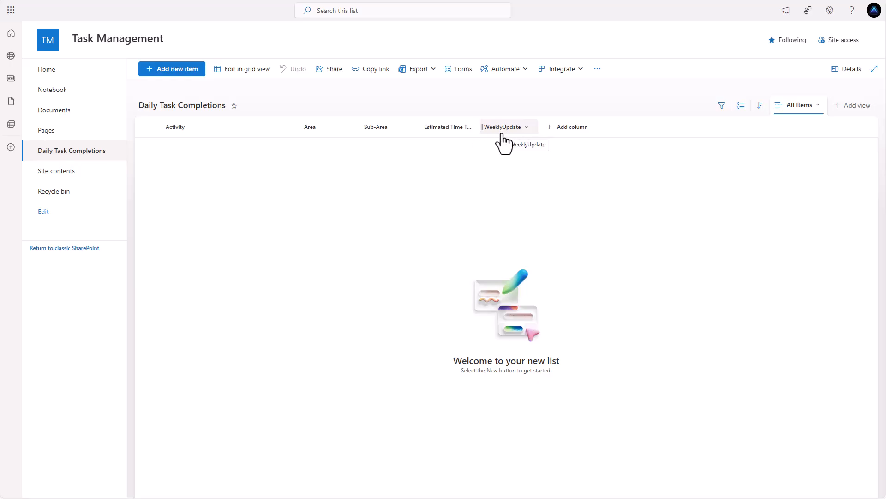
Add a Yes/No column named PerformanceEval to the Daily Task Completions list
left_click(573, 144)
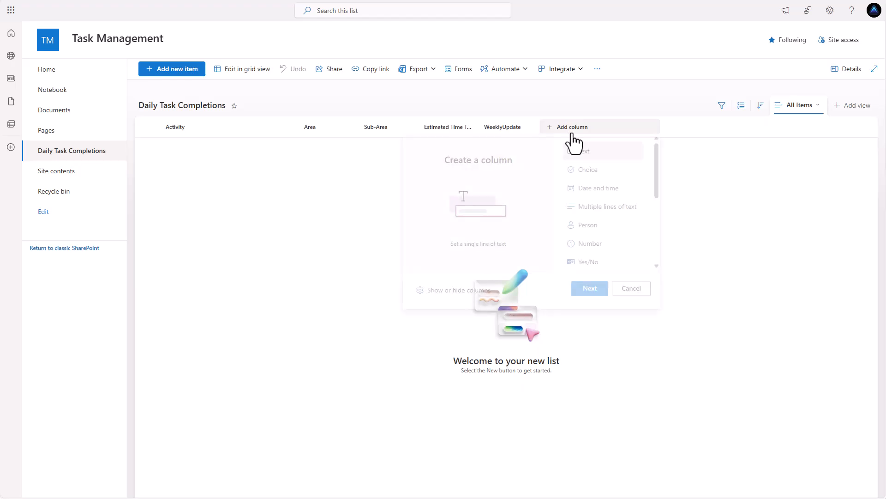
left_click(588, 266)
left_click(589, 292)
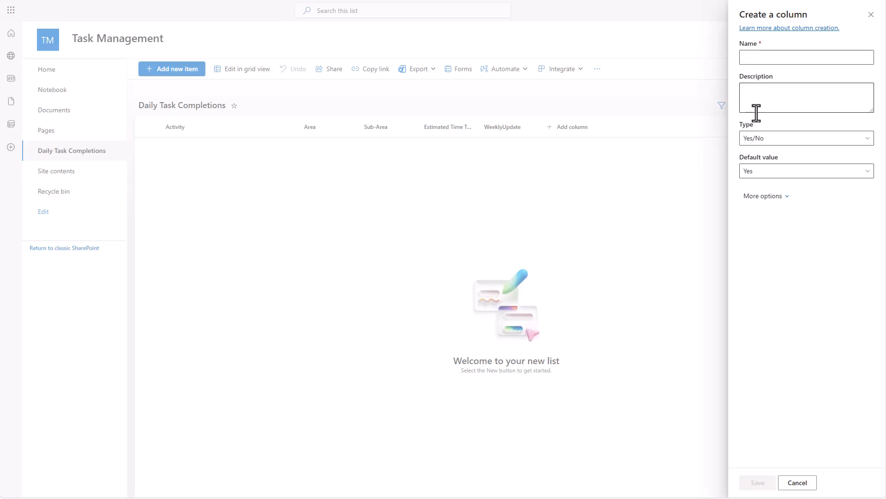
left_click(769, 59)
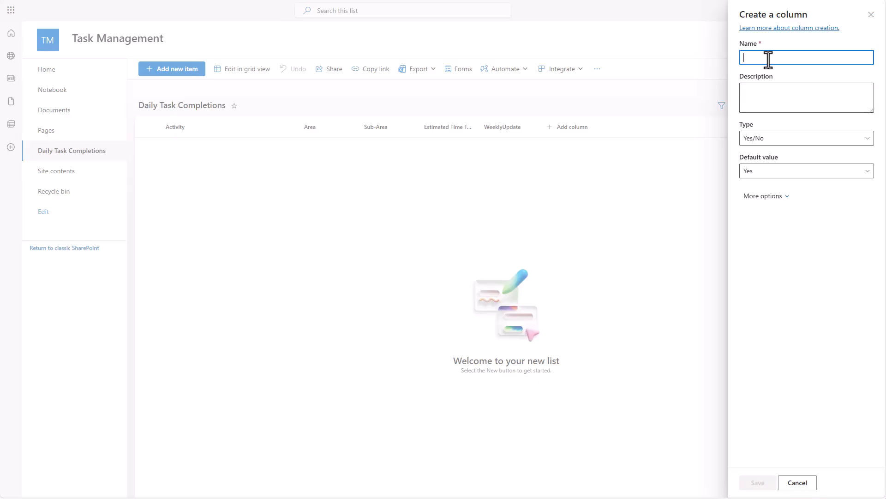
type("Perf")
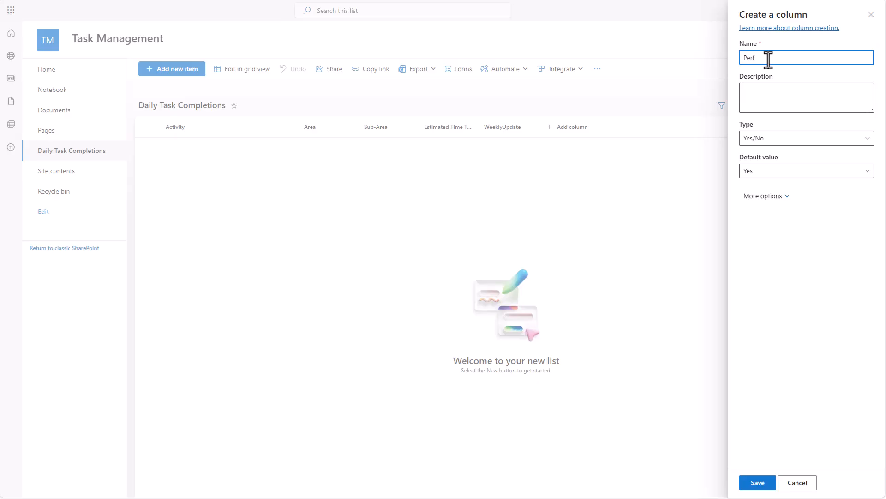
type("ormanceEval")
left_click(760, 483)
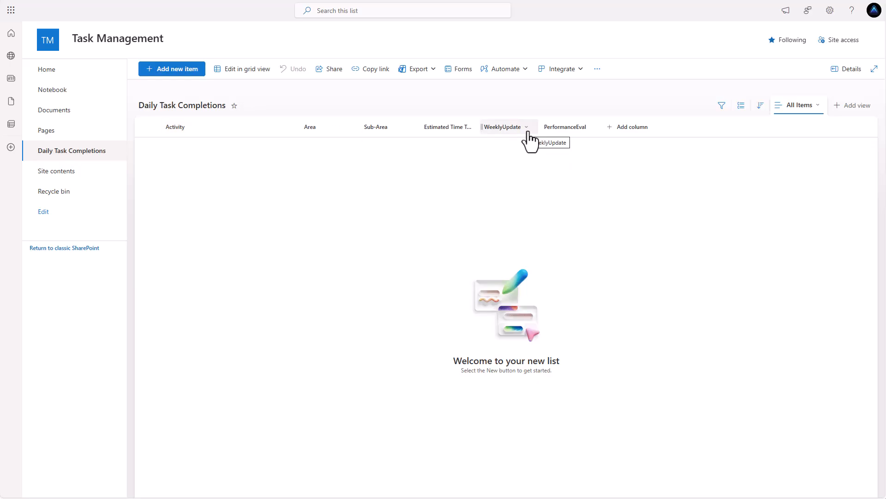
Create a blank list named Areas in the Task Management site, shown in the site navigation
left_click(79, 174)
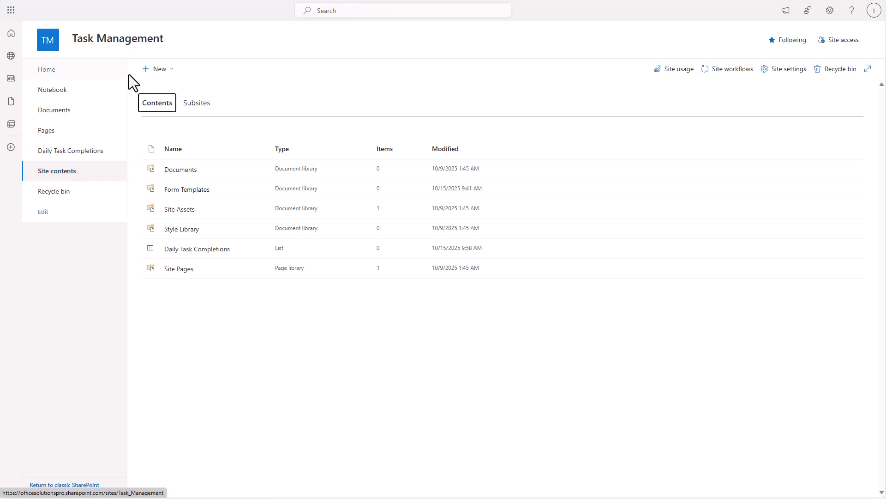
left_click(156, 70)
left_click(171, 89)
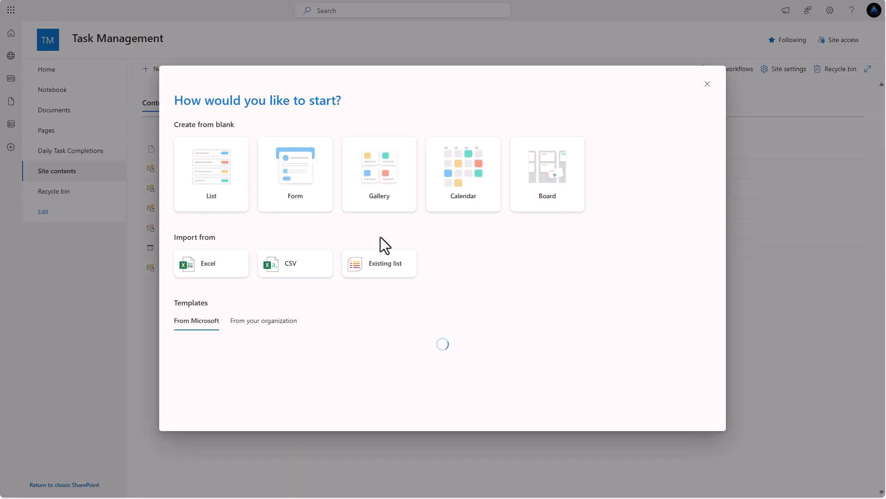
left_click(207, 180)
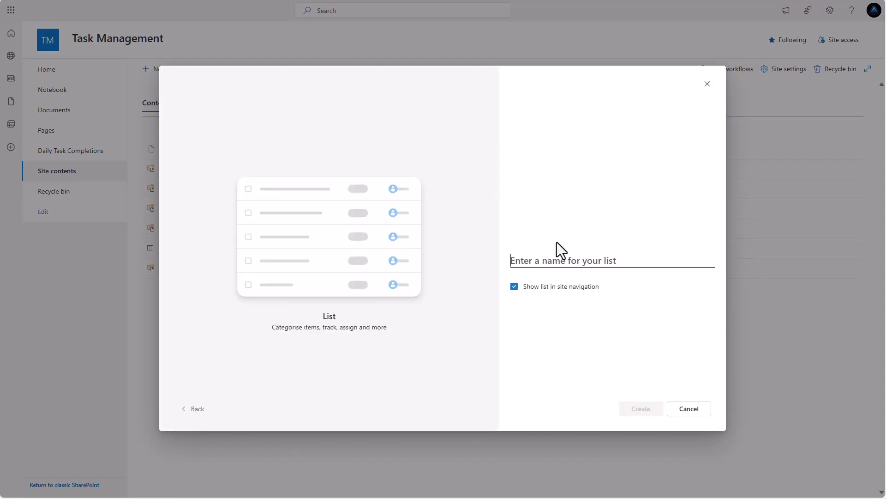
type("Areas")
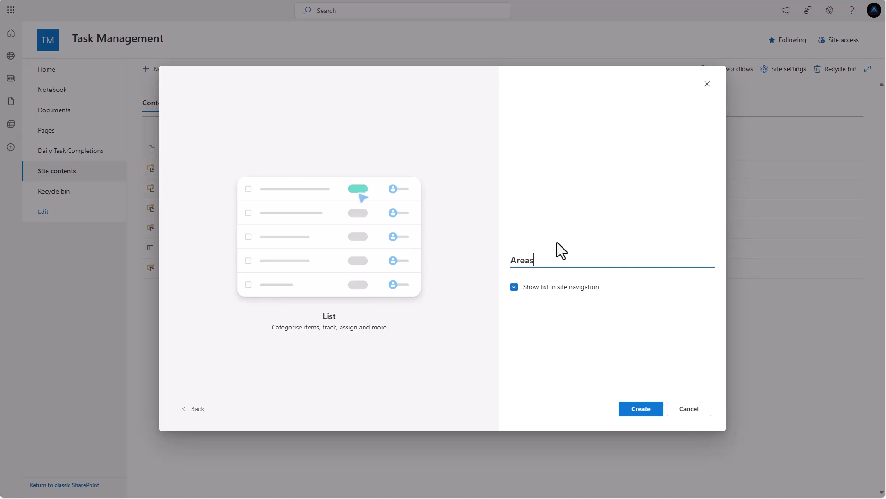
left_click(640, 410)
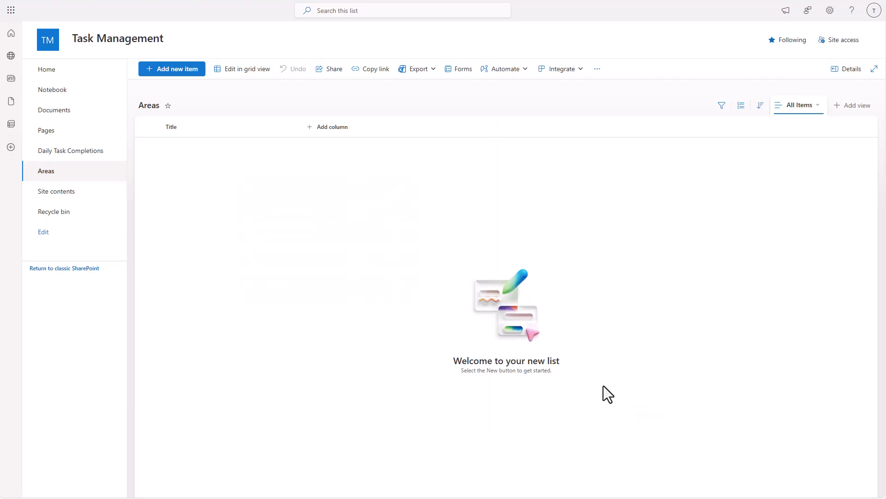
Rename the Title column of the Areas list to Area
left_click(184, 131)
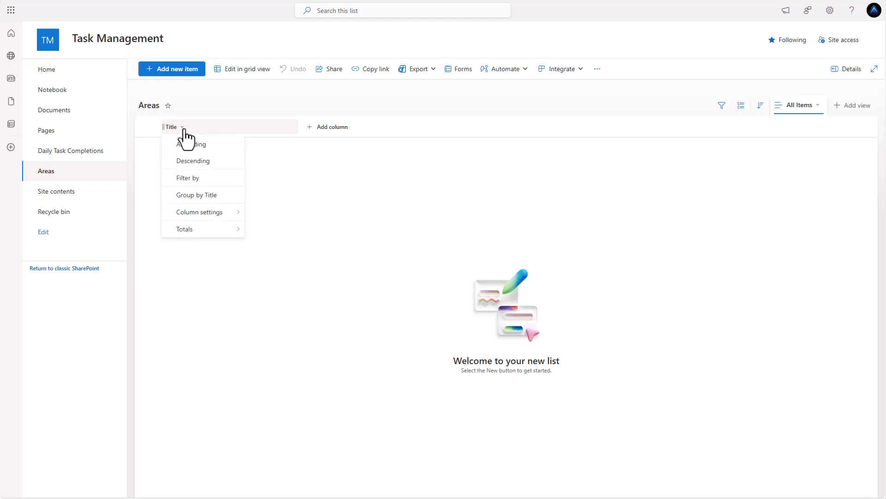
mouse_move(227, 215)
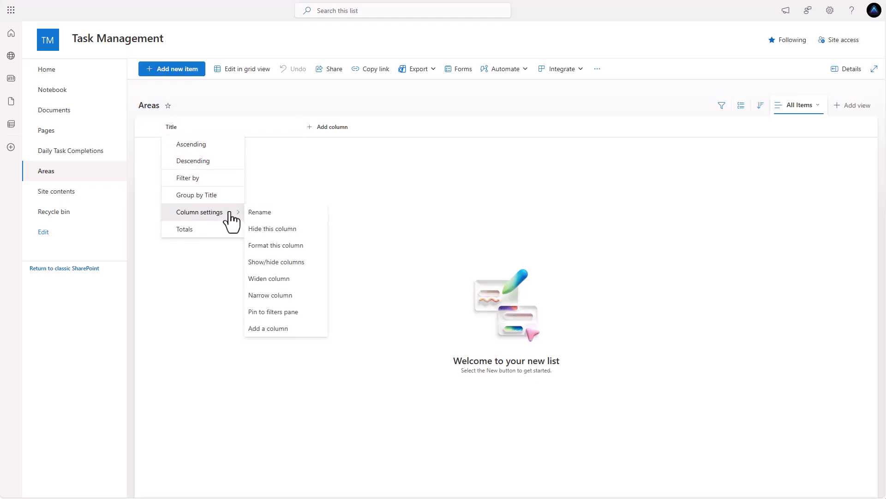
left_click(263, 215)
left_click_drag(396, 255, 368, 256)
type("Area")
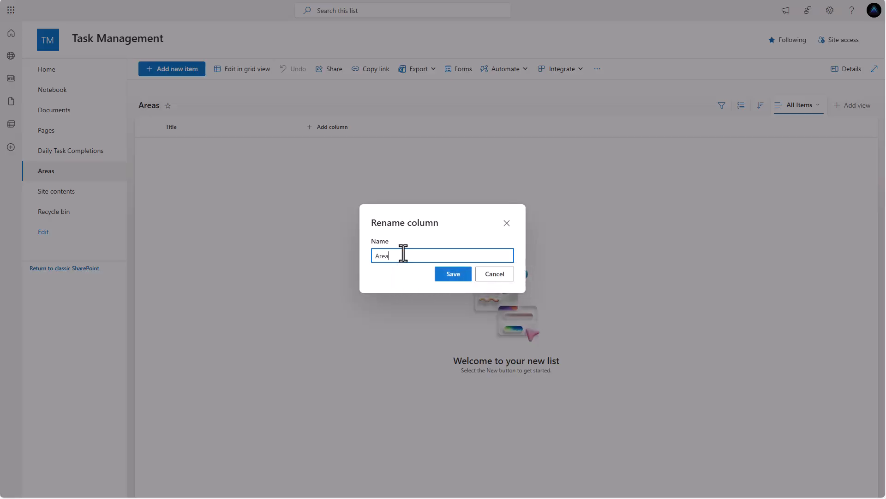
left_click(442, 278)
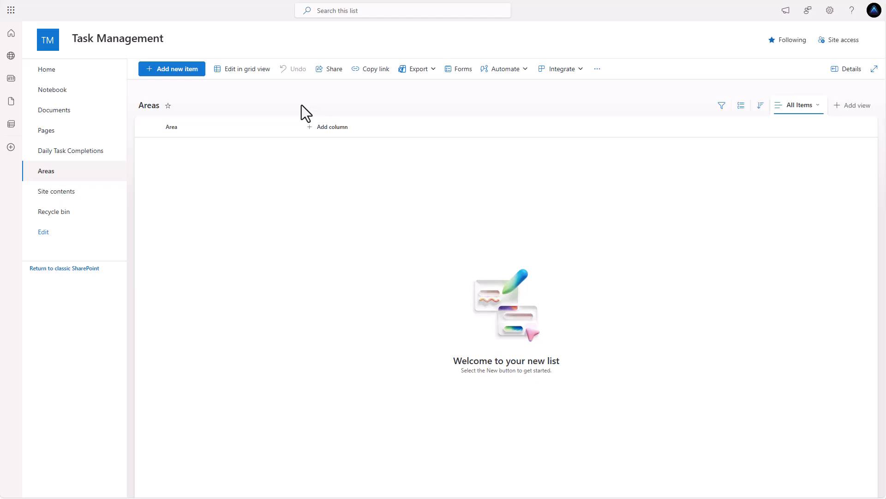
Edit the All Items view of the Areas list to display the Created and Created By columns
left_click(819, 108)
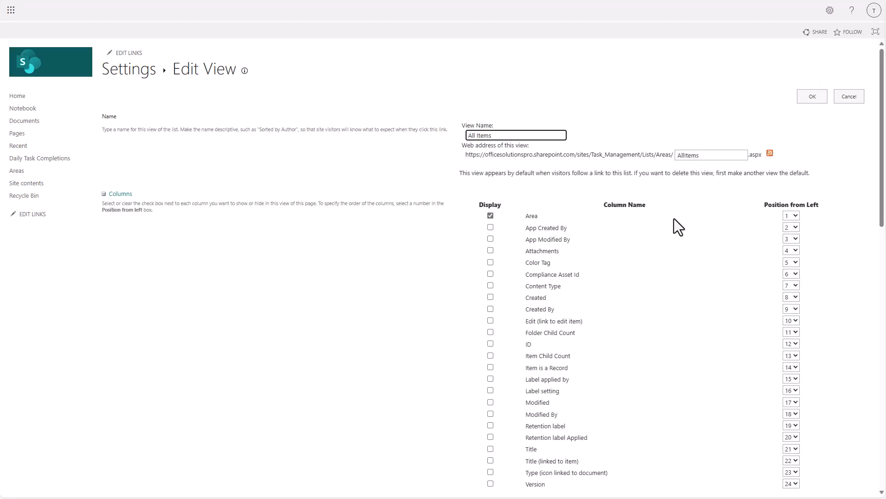
left_click(490, 297)
left_click(491, 309)
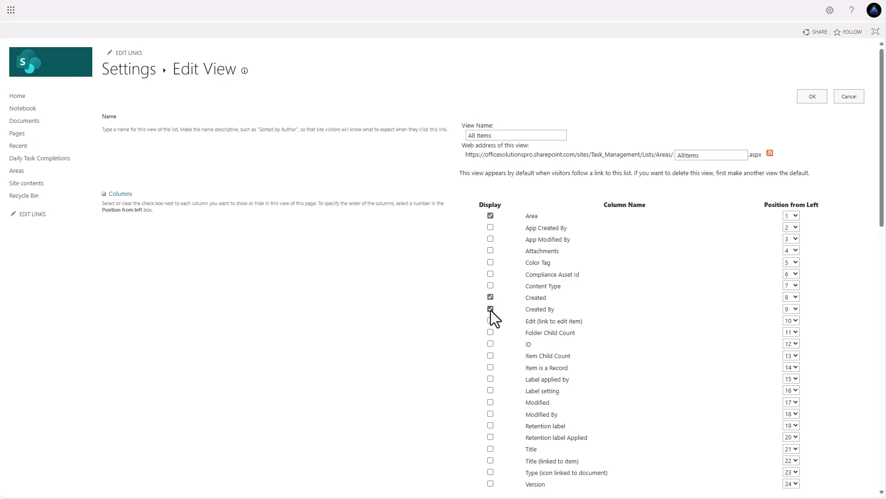
left_click(811, 97)
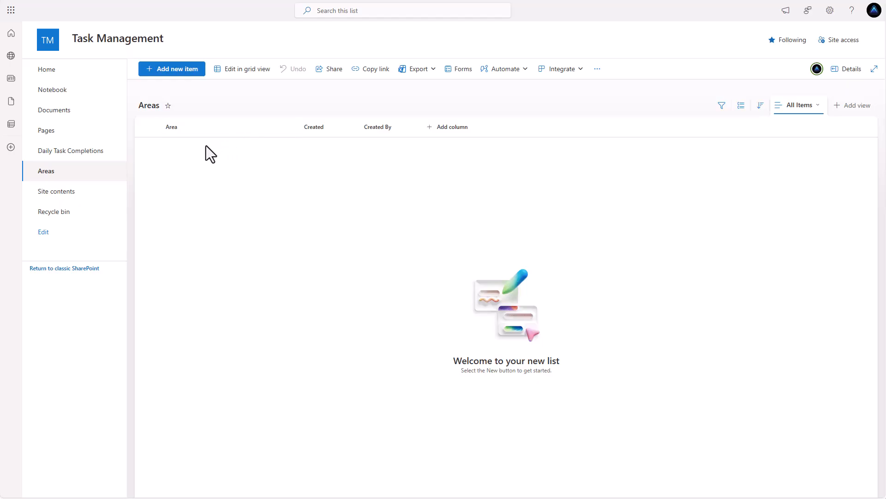
Create a blank list named Sub-Areas in the Task Management site, shown in the site navigation
left_click(56, 196)
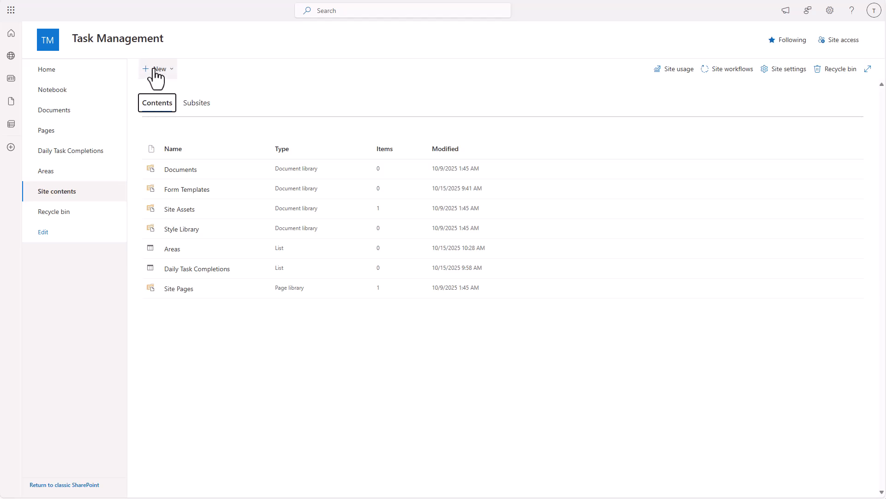
left_click(155, 69)
left_click(171, 88)
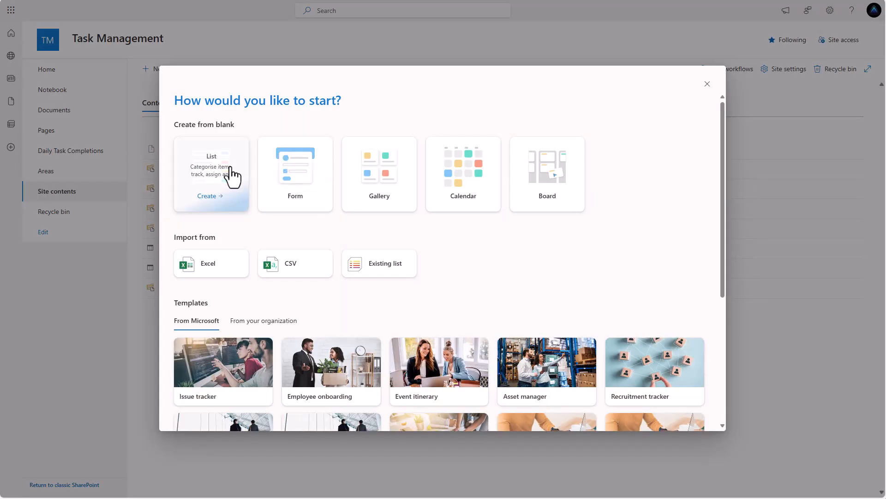
left_click(230, 169)
type("Sub-Areas")
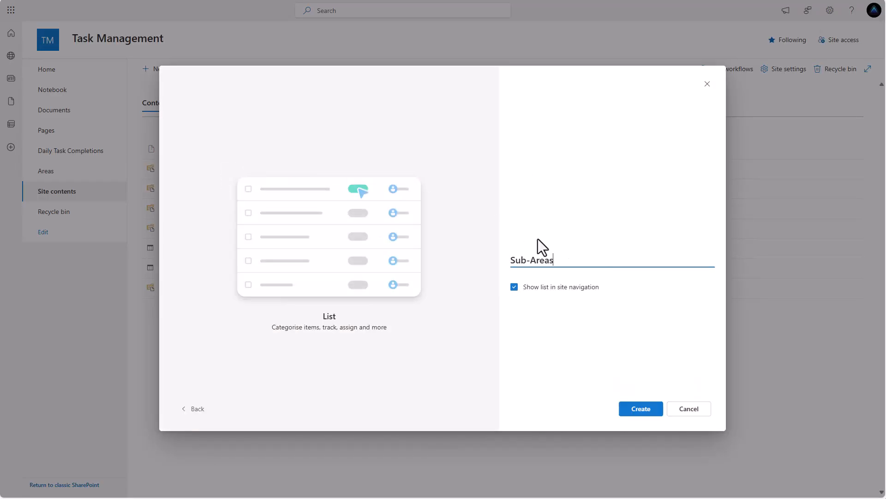
left_click(641, 409)
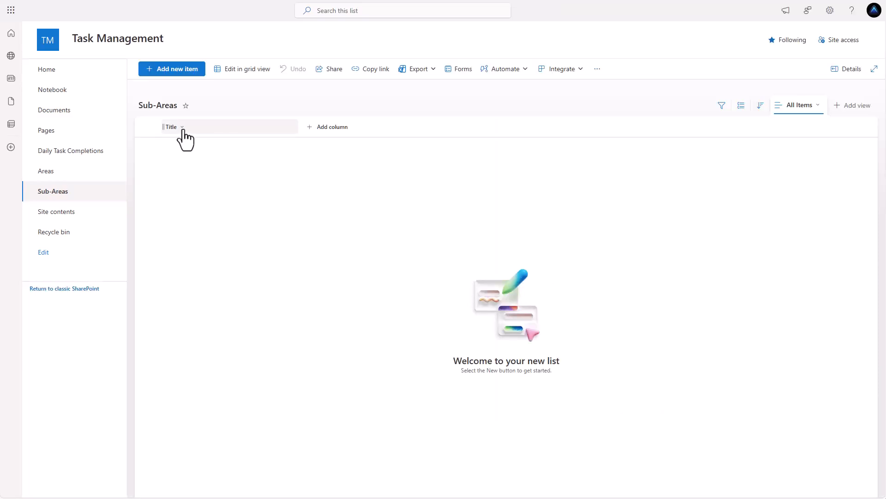
Rename the Title column of the Sub-Areas list to Sub-Area
left_click(181, 131)
mouse_move(192, 213)
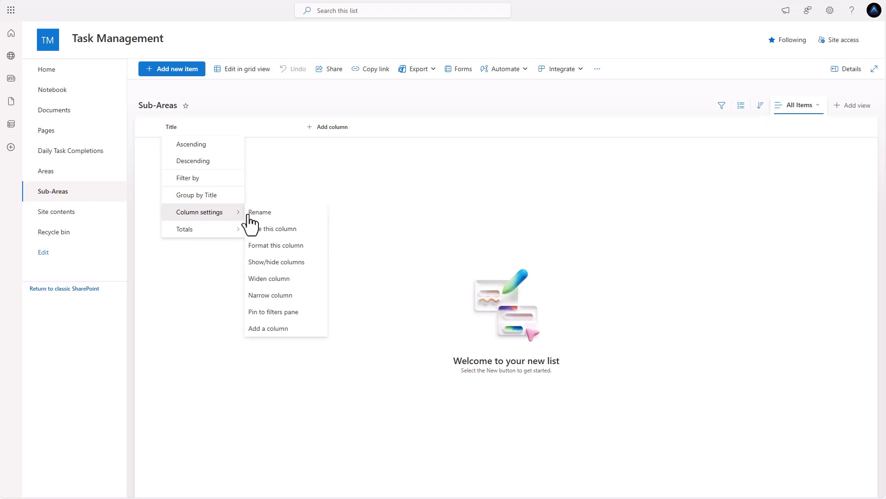
left_click(259, 214)
left_click_drag(389, 255, 360, 254)
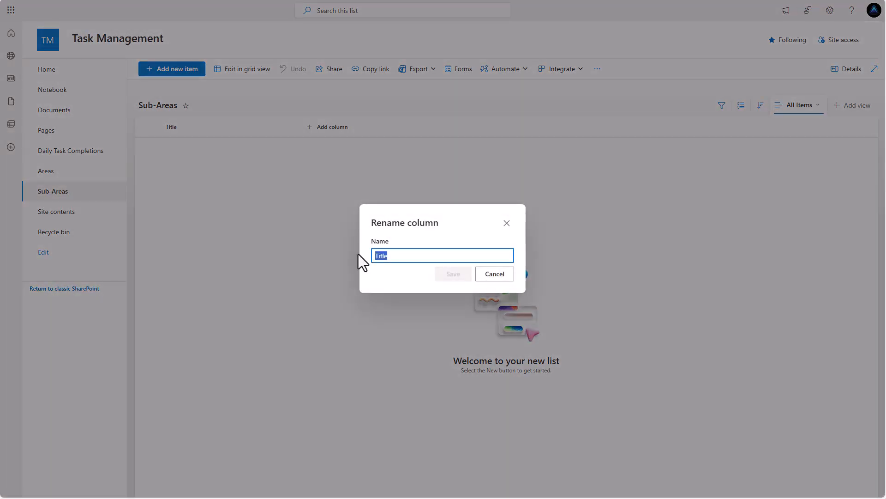
type("Sub-Area")
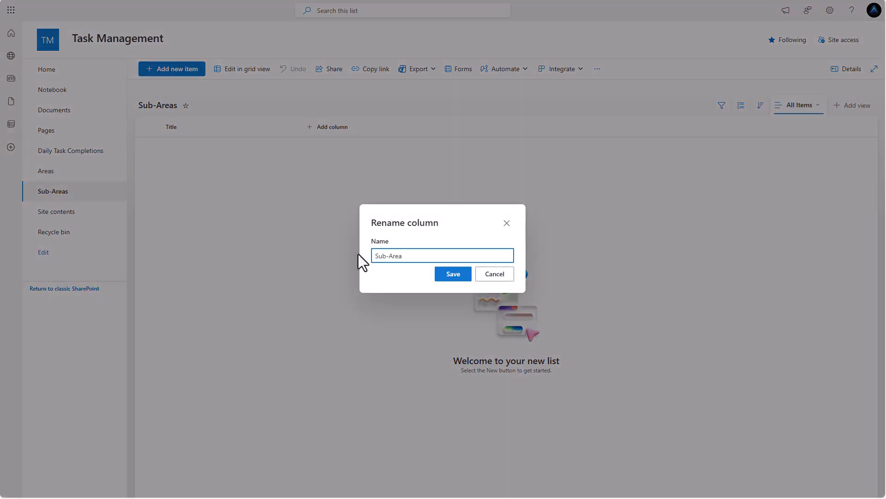
left_click(462, 276)
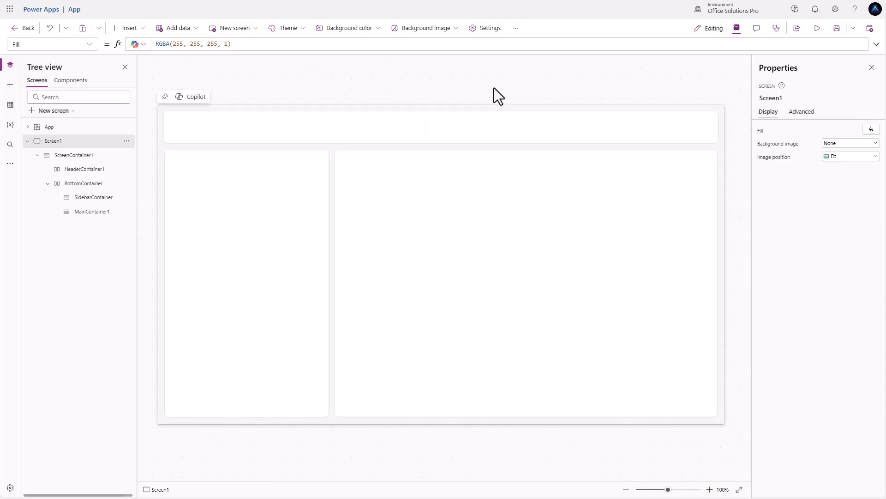
In the Power Apps editor, enable the Modern controls and themes update for the app
left_click(487, 33)
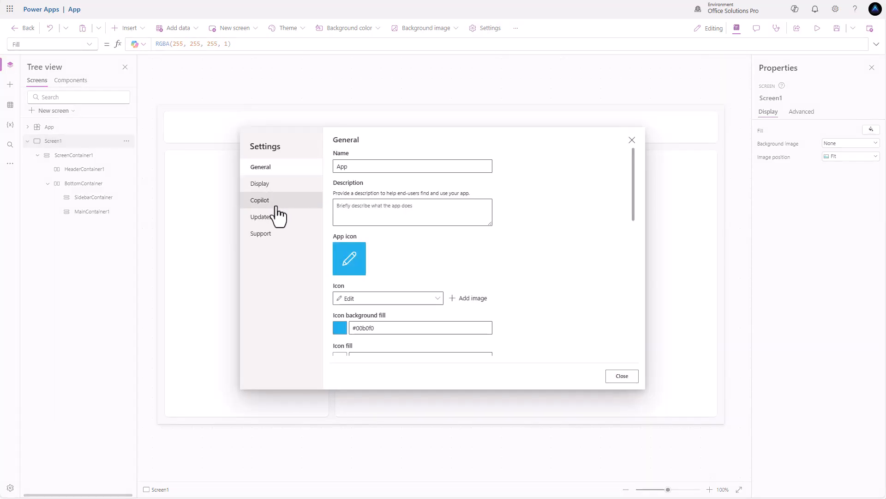
left_click(277, 216)
left_click(343, 317)
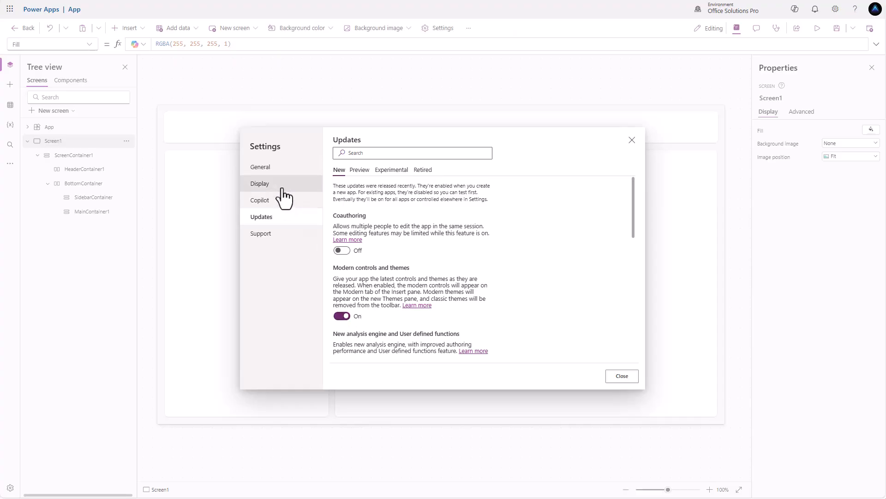
Set the app's name to Task Trackr in its general settings
left_click(258, 178)
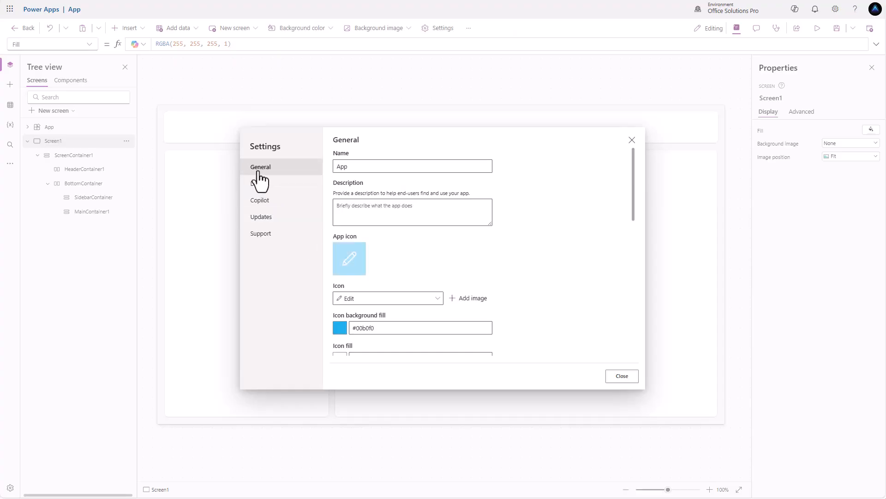
double_click(355, 167)
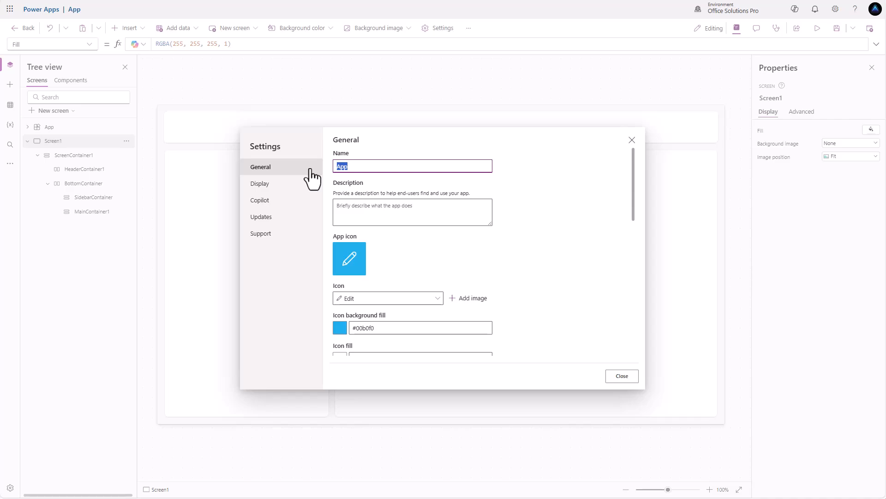
type("Task Trackr")
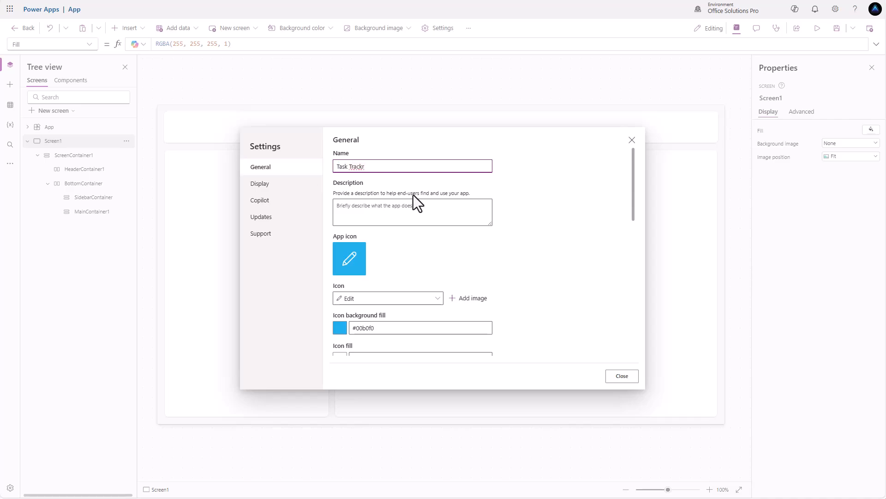
Create a custom theme named OSP with the Arial font and the hex color 0770B8
left_click(623, 377)
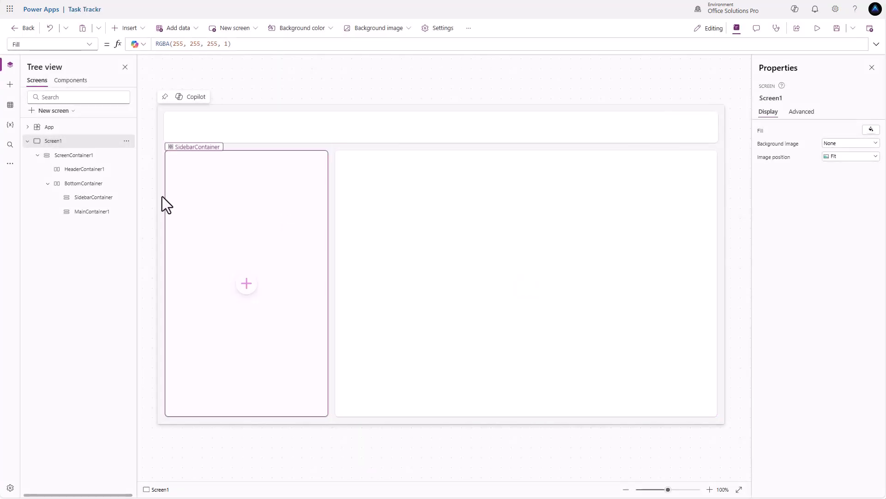
left_click(8, 165)
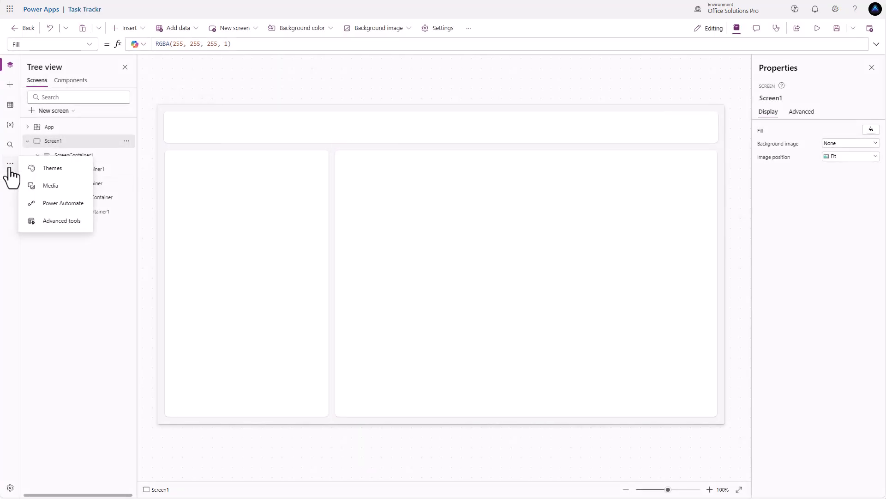
left_click(51, 169)
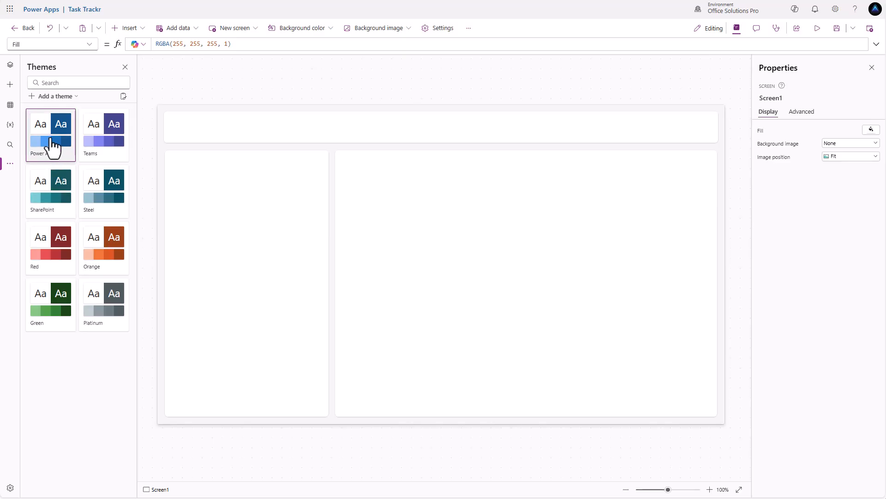
left_click(54, 97)
left_click(495, 160)
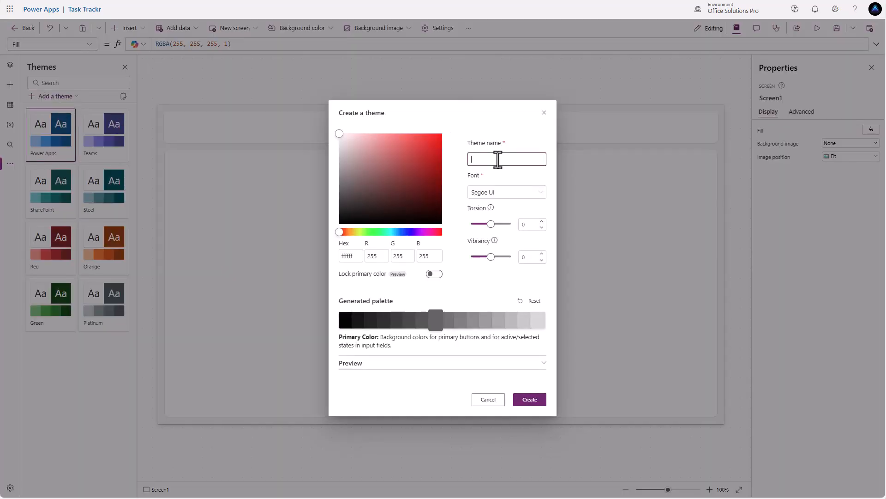
type("OSP")
left_click(500, 194)
left_click(484, 216)
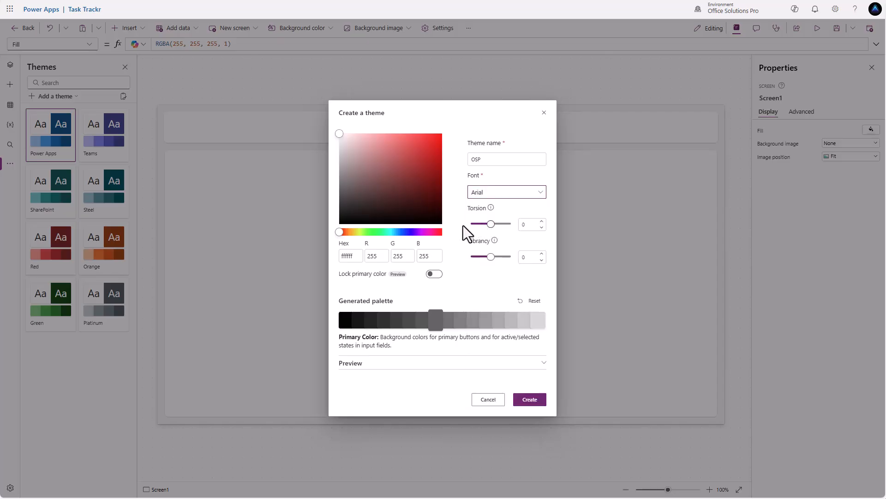
double_click(357, 257)
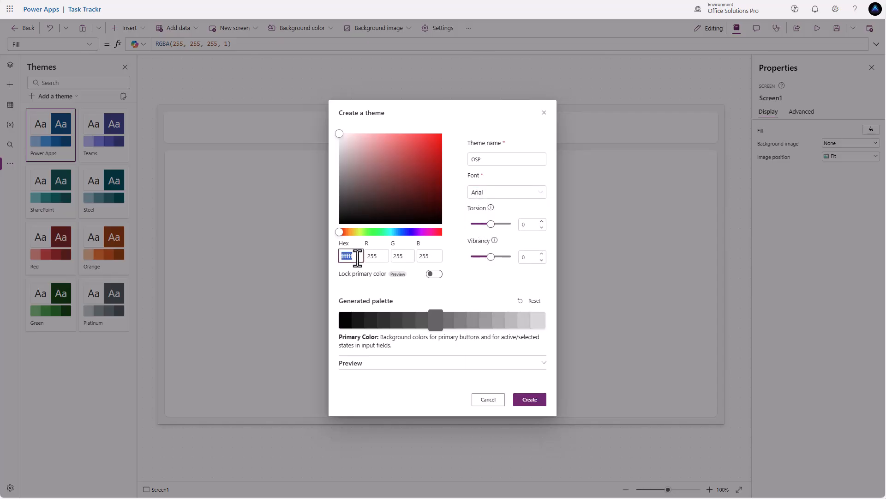
type("0770B8")
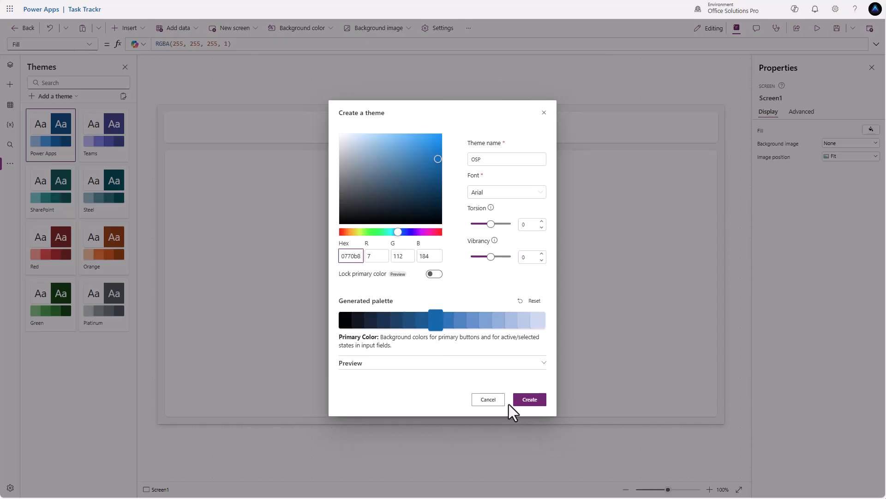
left_click(531, 401)
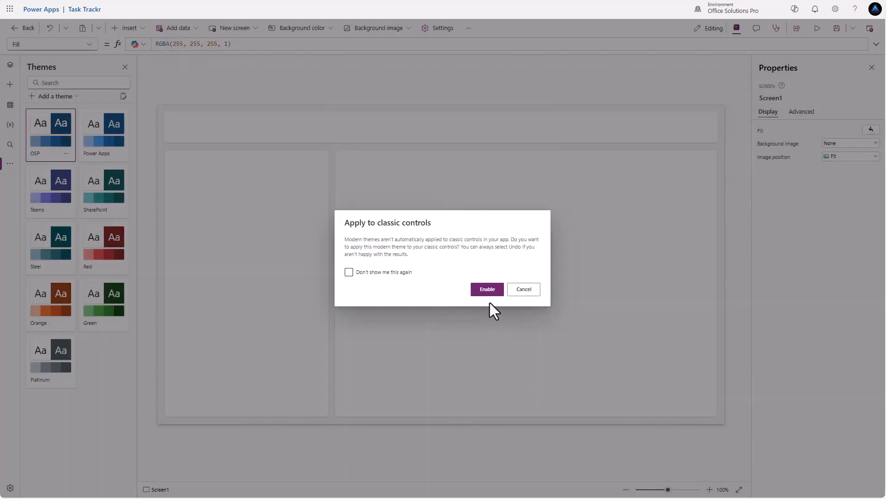
Apply the OSP theme to the classic controls and turn off that question for the future
left_click(349, 273)
left_click(488, 290)
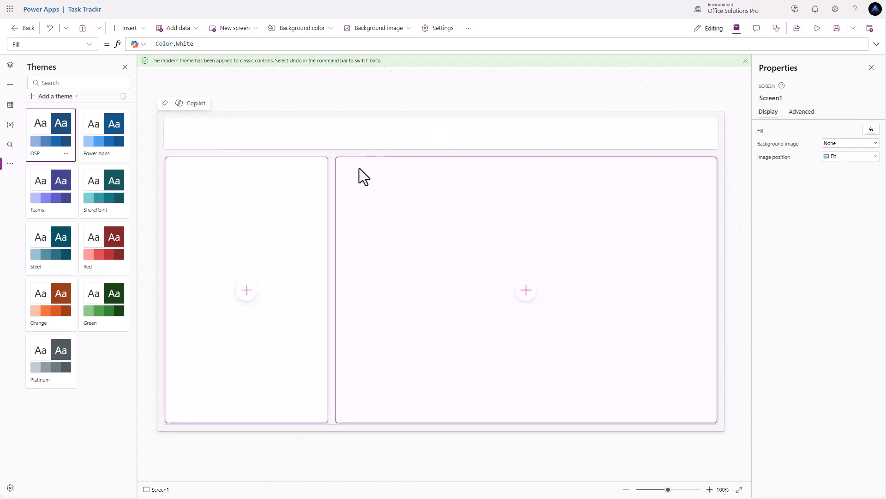
left_click(745, 60)
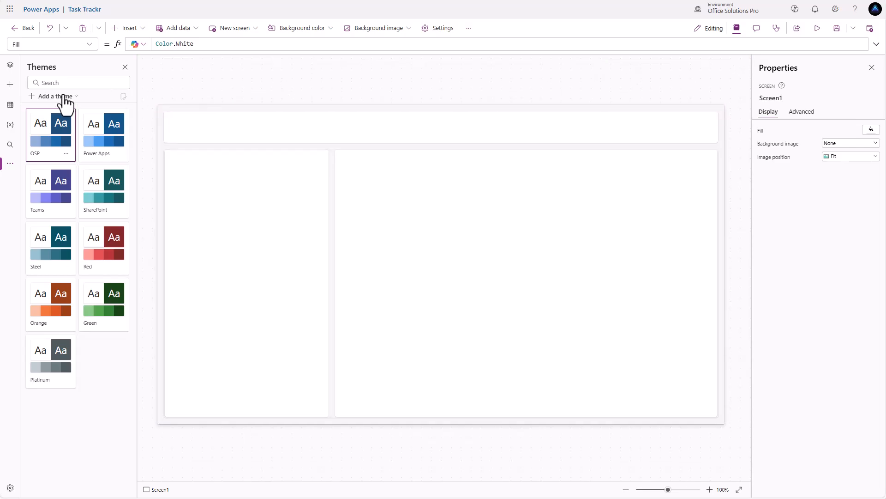
Rename Screen1 to Home Screen
left_click(10, 65)
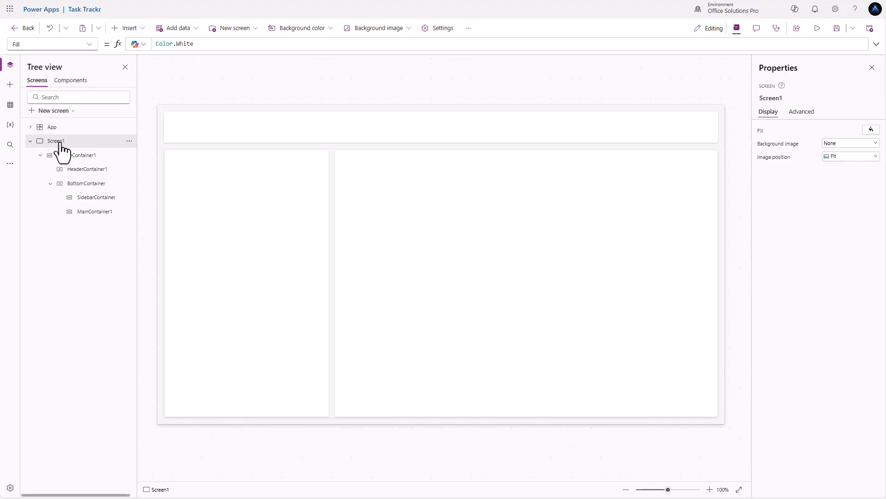
double_click(81, 140)
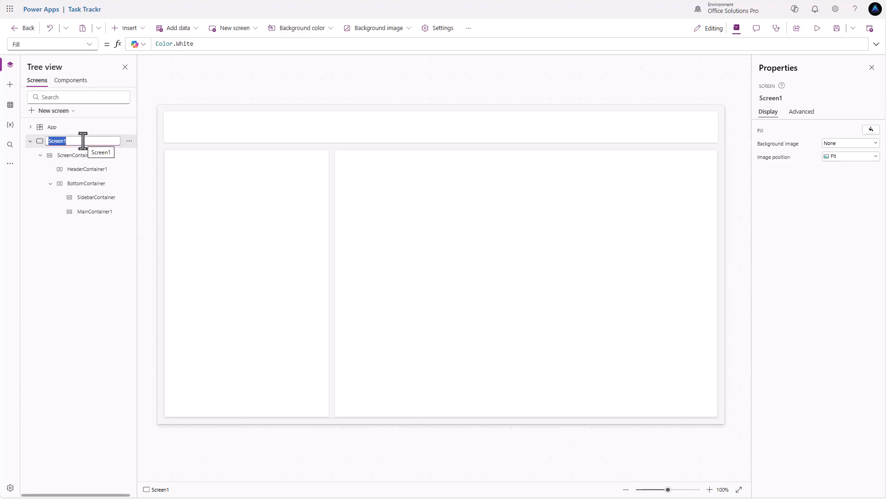
type("Home Scre")
key("Return")
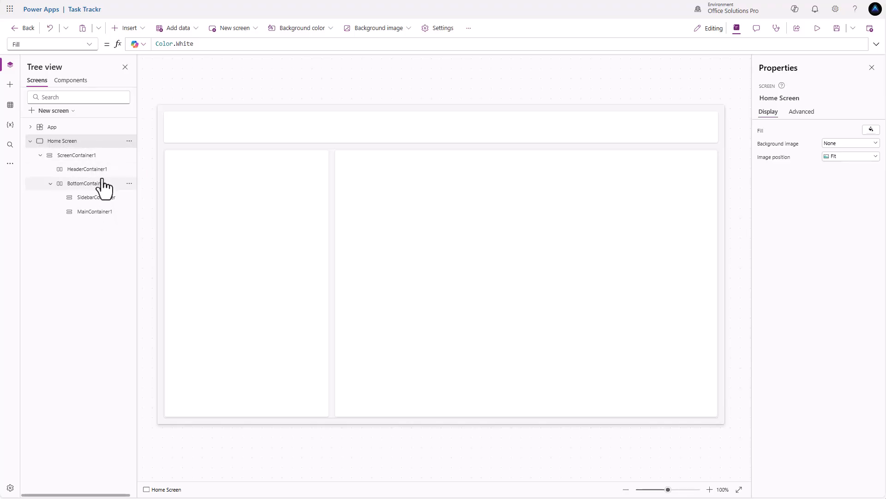
Rename ScreenContainer1 to Container Home Screen
double_click(99, 157)
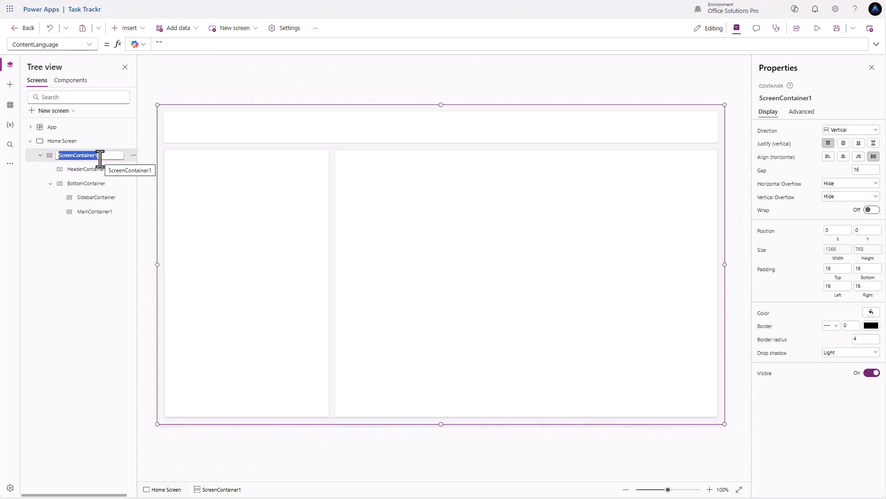
type("Container")
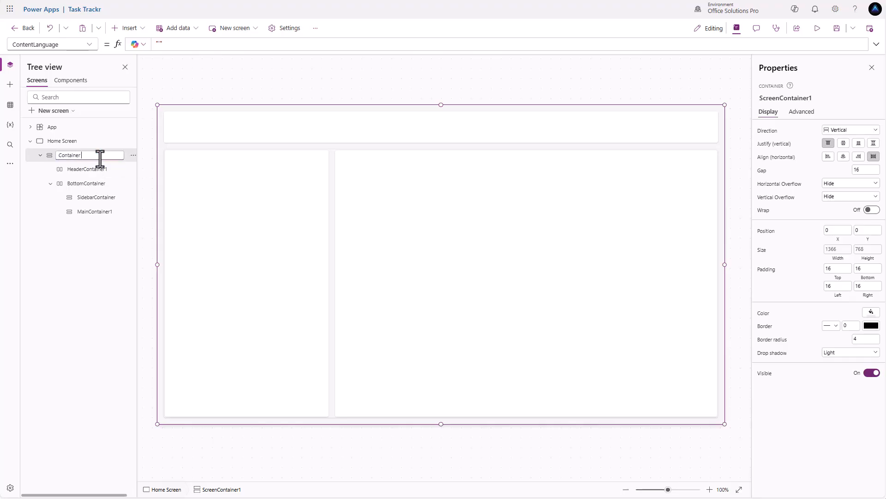
type(" Home Screen")
key("Return")
Rename HeaderContainer1 to Container Header Home Screen and BottomContainer to Container Bottom Home Screen
double_click(107, 169)
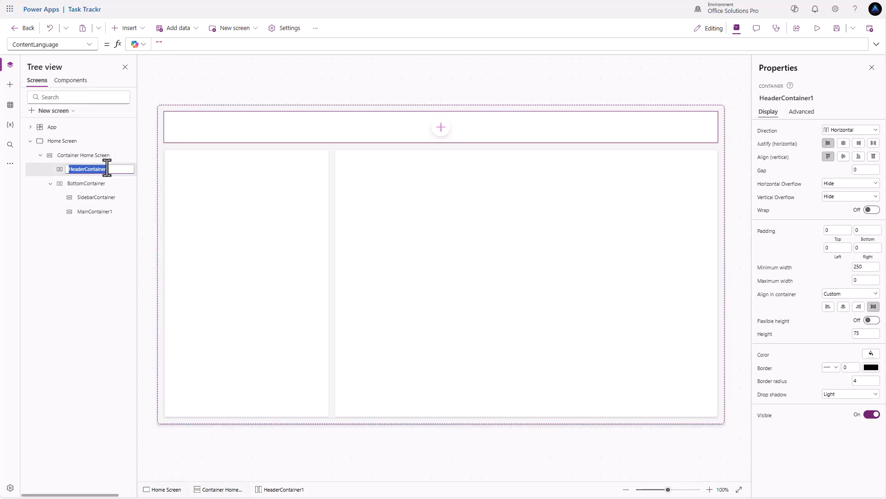
type("Container Header Home Screen")
key("Return")
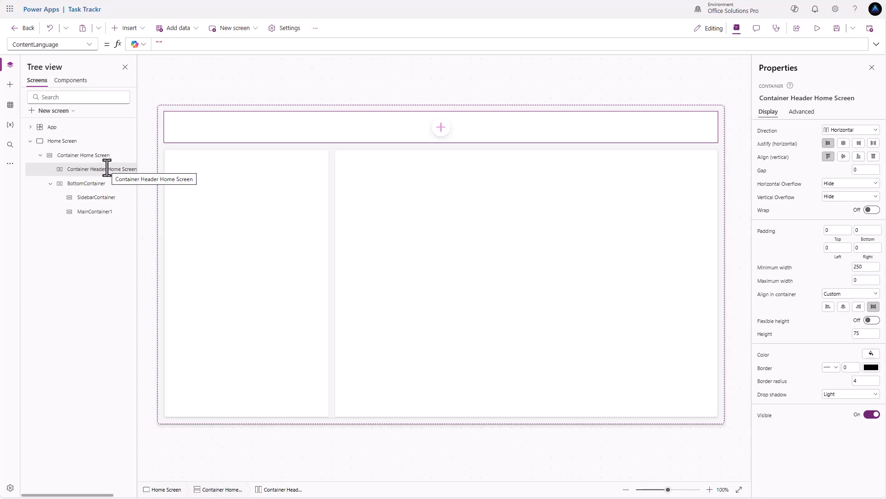
double_click(98, 184)
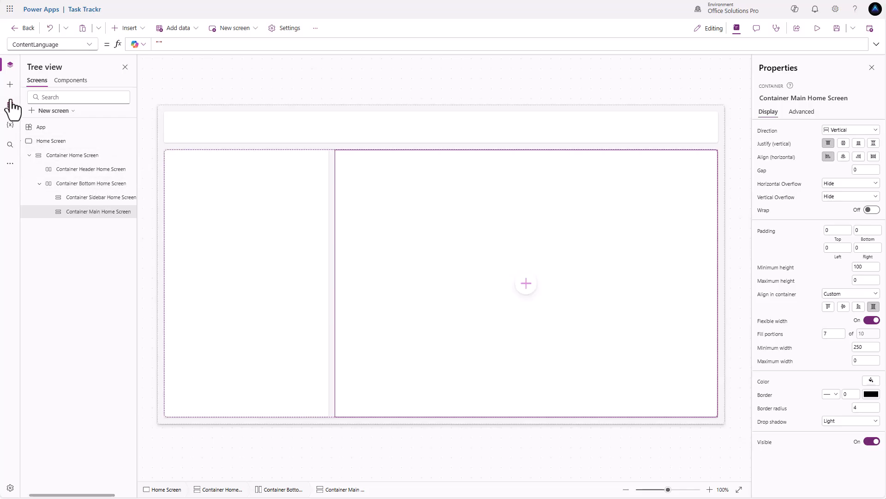
Import the App Header canvas component from the App Header library into the app
left_click(10, 85)
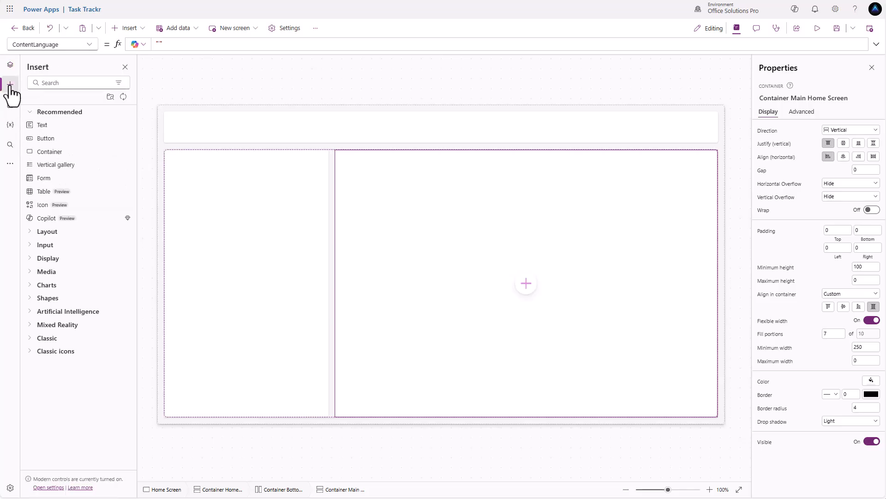
left_click(110, 97)
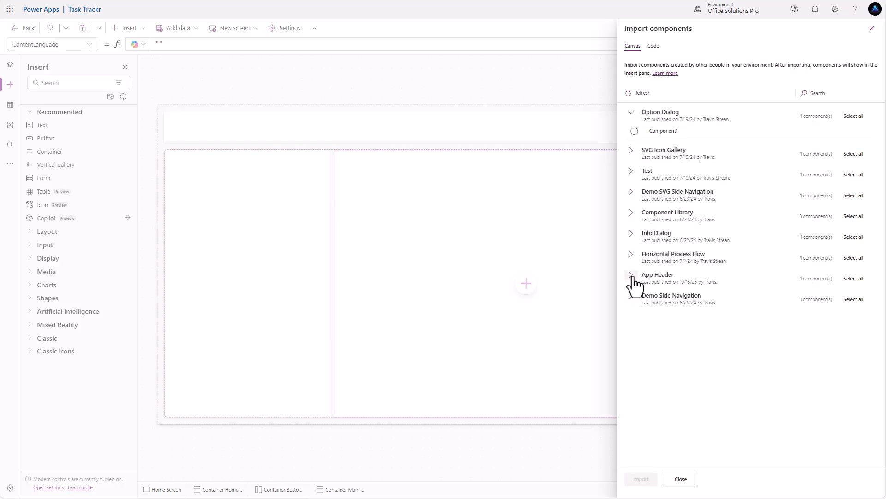
left_click(631, 276)
left_click(635, 294)
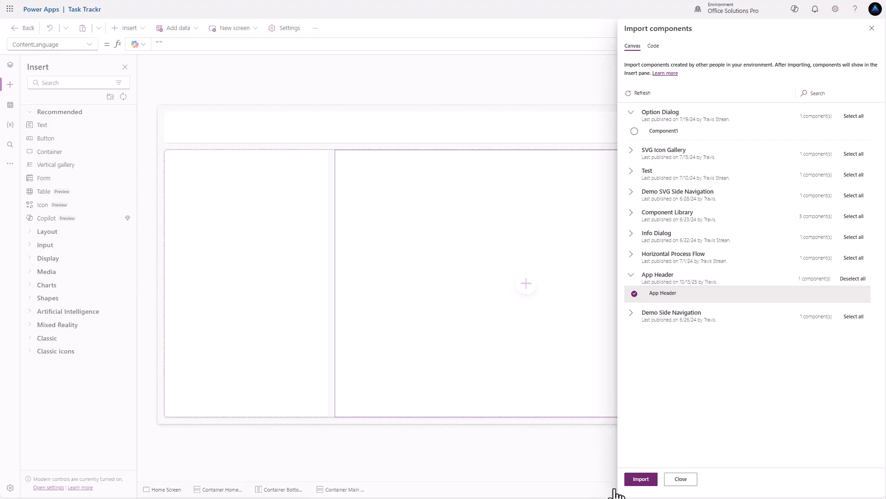
left_click(640, 479)
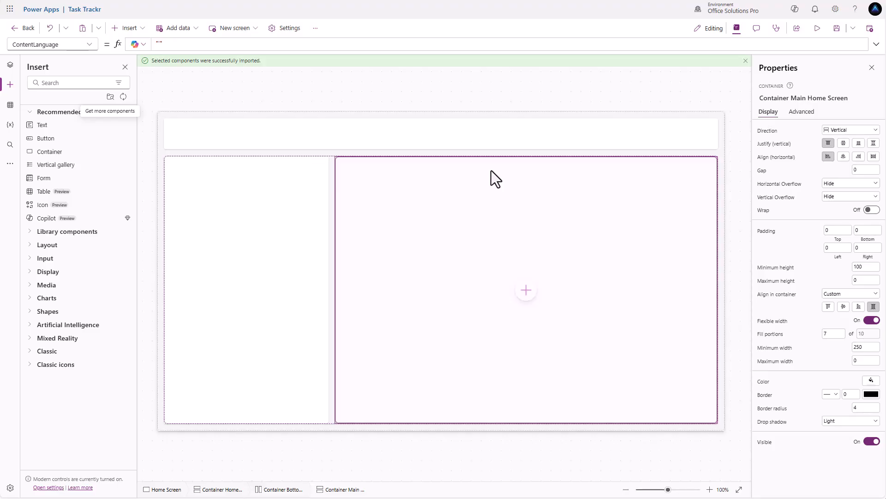
Insert the App Header library component into Container Header Home Screen
left_click(442, 136)
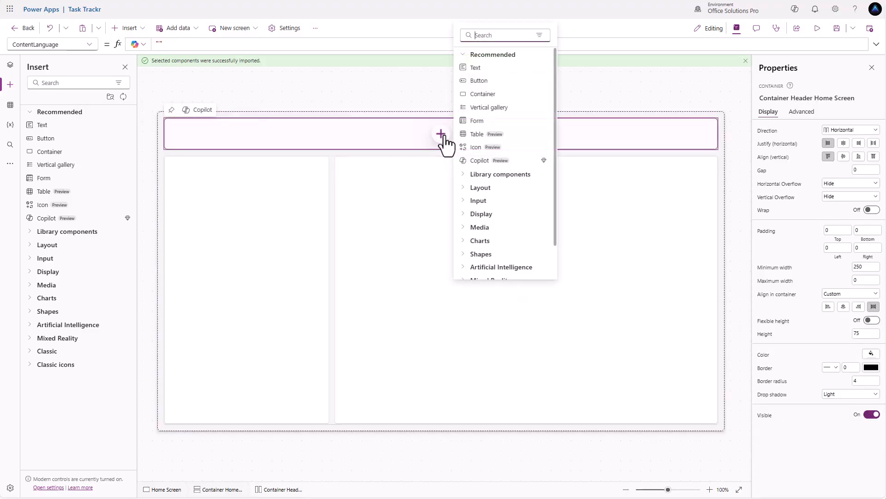
scroll(485, 235, "down", 2)
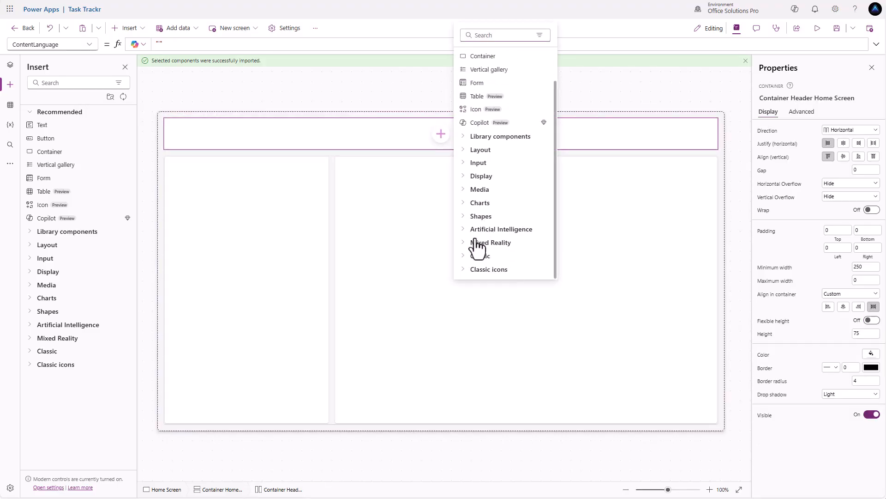
left_click(469, 137)
left_click(476, 155)
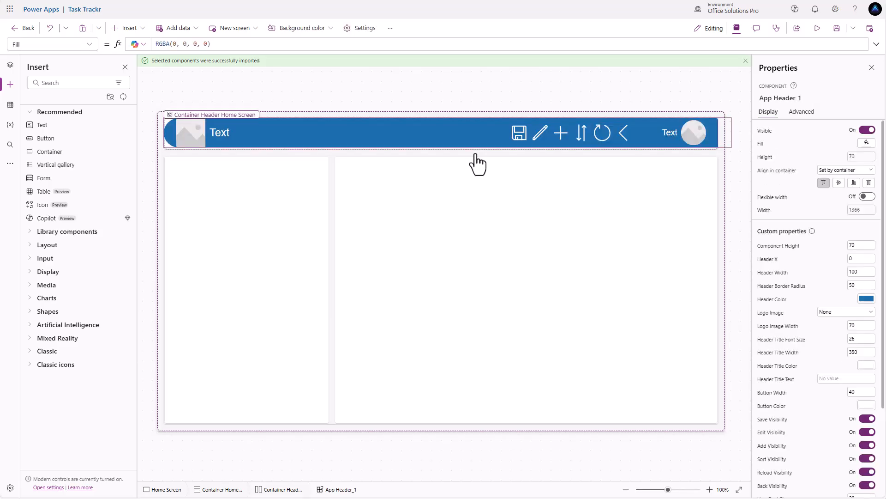
Set the app header component's Width formula to Parent.Width
left_click(764, 211)
left_click_drag(209, 44, 99, 44)
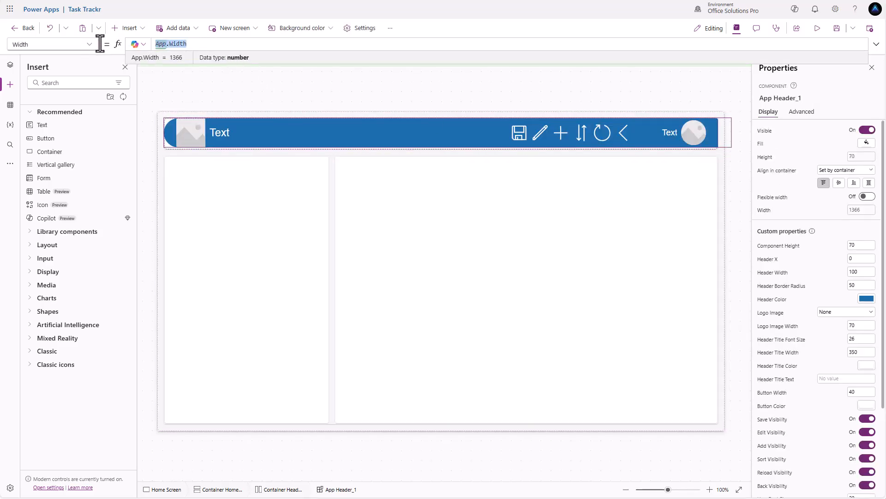
type("Parent.Width")
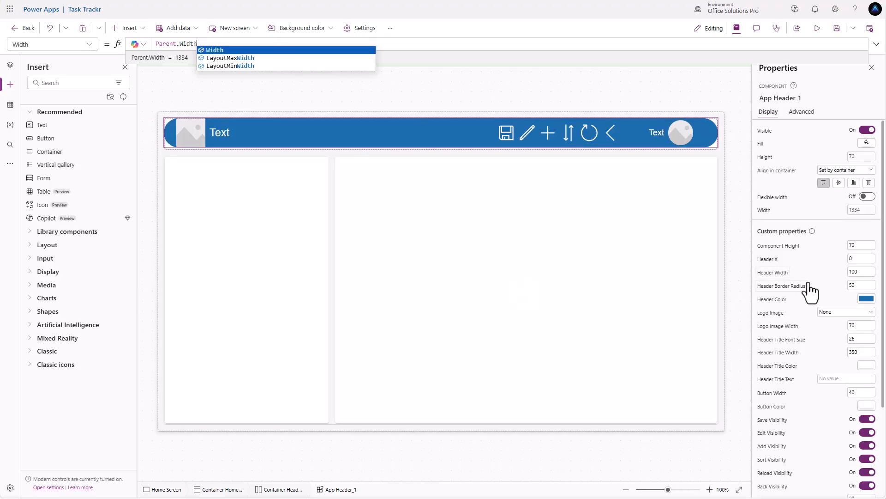
Set the app header component's Header Border Radius to 0
left_click_drag(866, 286, 840, 287)
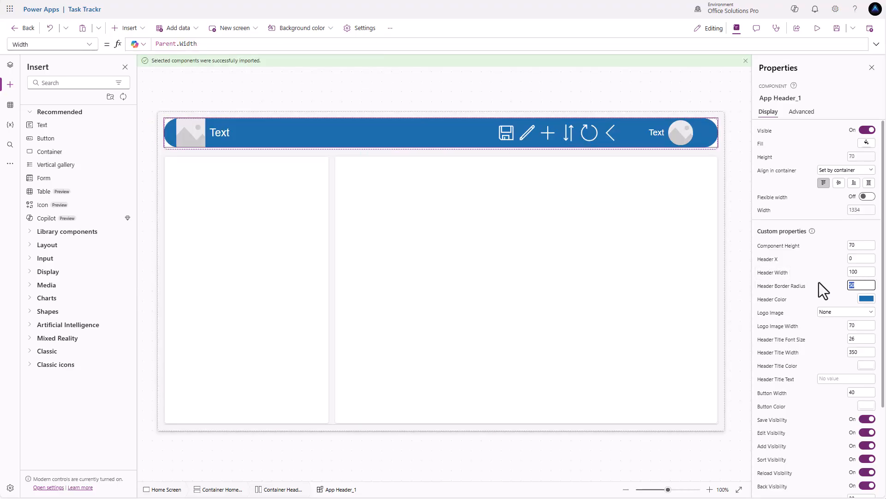
type("0")
left_click(818, 282)
Set the app header component's Height formula to Parent.Height
left_click(765, 157)
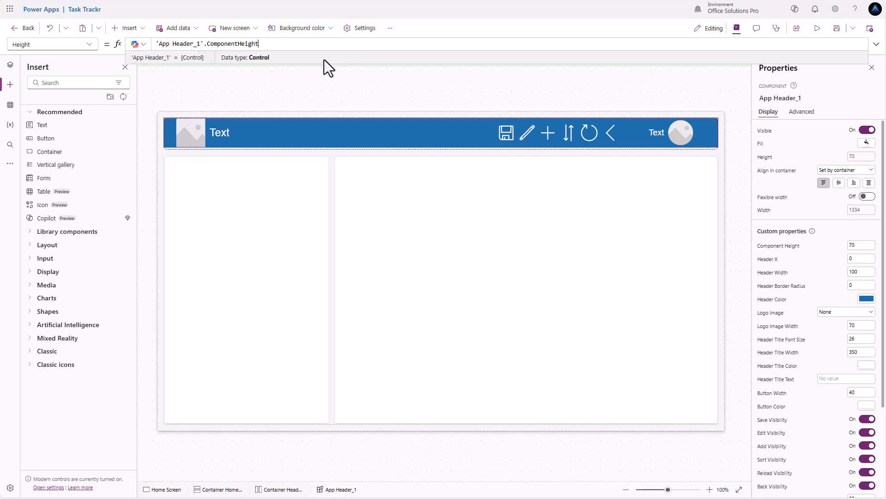
left_click_drag(273, 44, 125, 40)
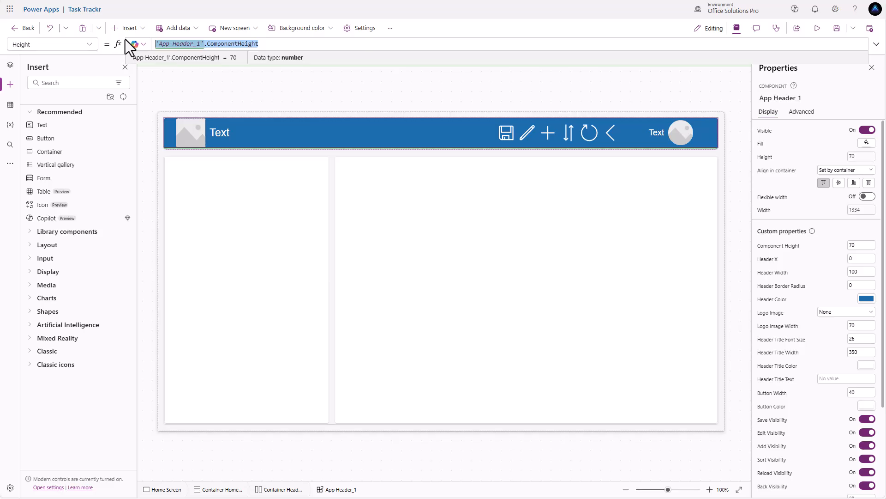
type("Parent.")
key("Tab")
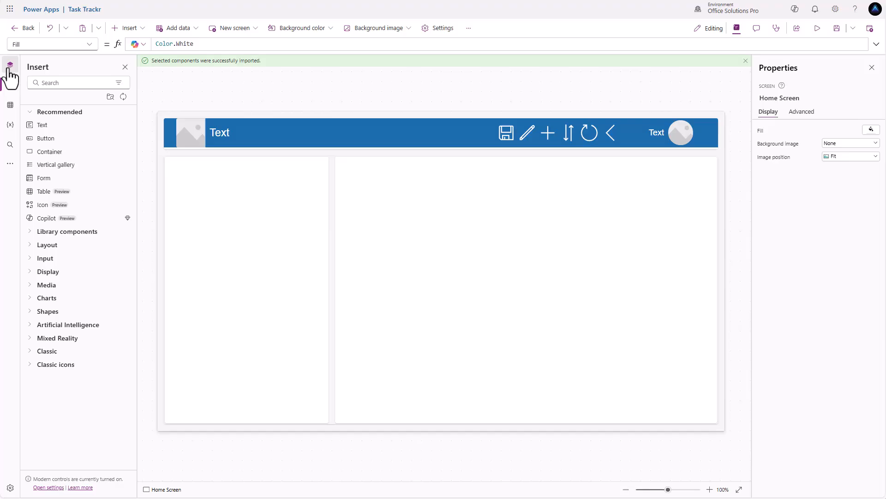
Rename the app header component on the home screen as App Header Home Screen
left_click(10, 66)
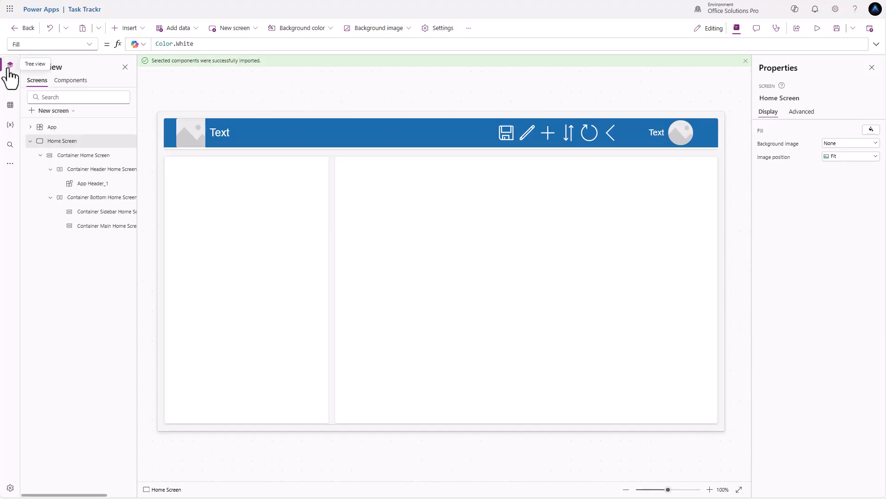
left_click_drag(138, 174, 147, 174)
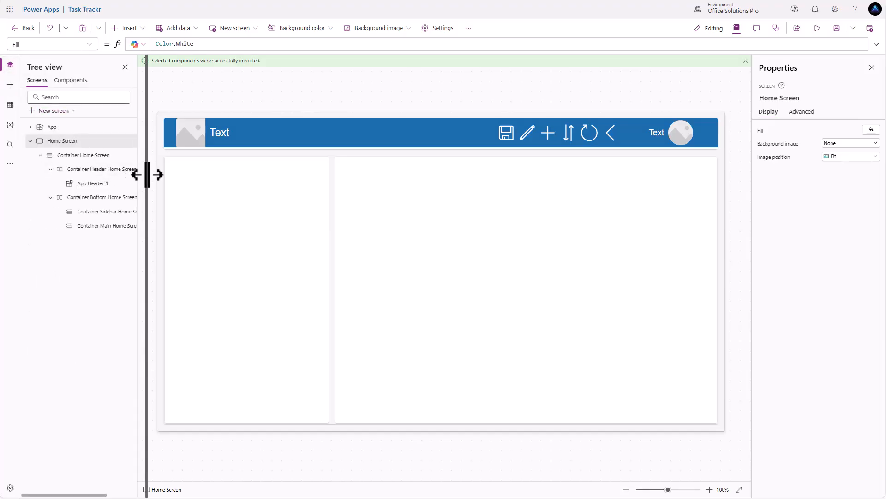
left_click(102, 184)
double_click(101, 185)
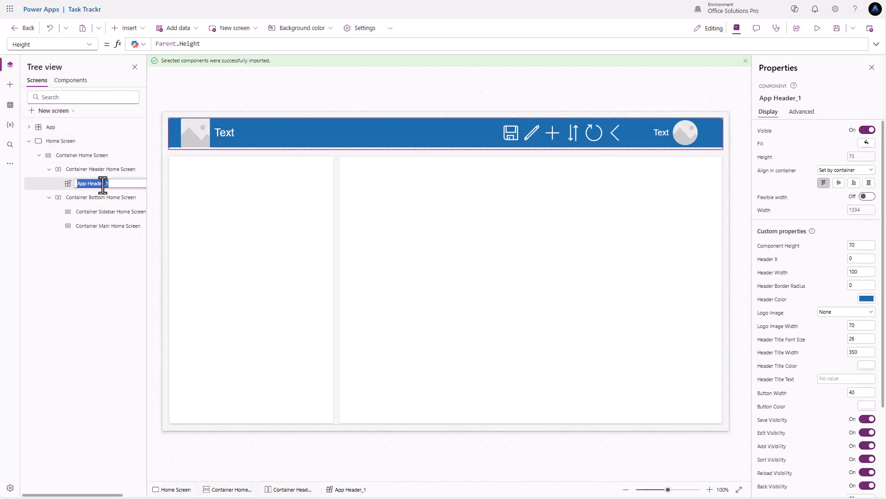
left_click(112, 184)
key("BackSpace")
key("BackSpace")
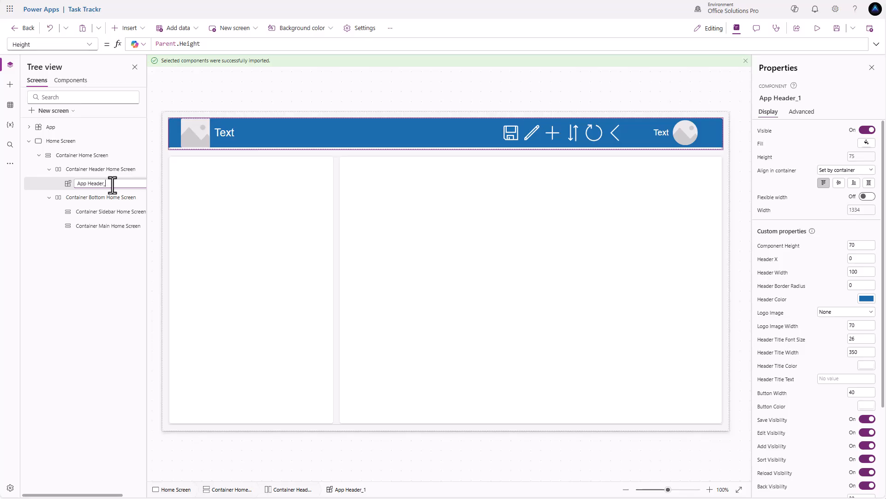
type("Home Screen")
key("Return")
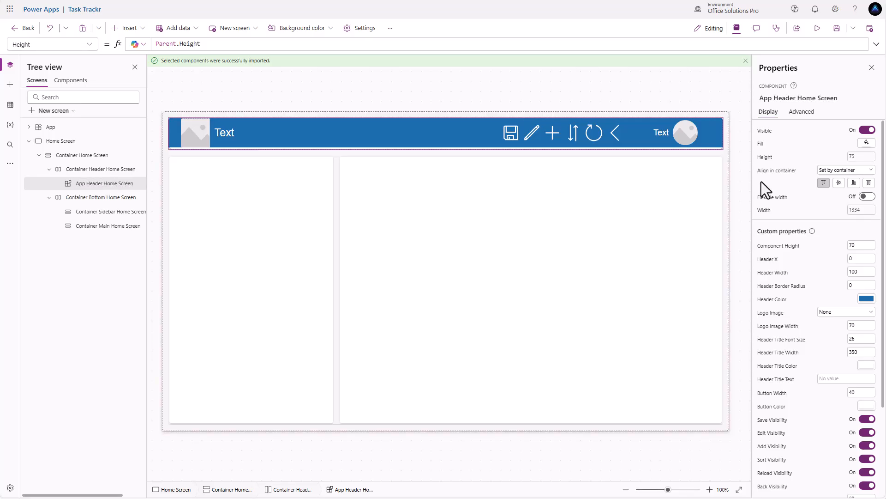
Set the app header's custom Component Height property to the formula Parent.Height
left_click(779, 246)
left_click_drag(181, 44, 119, 37)
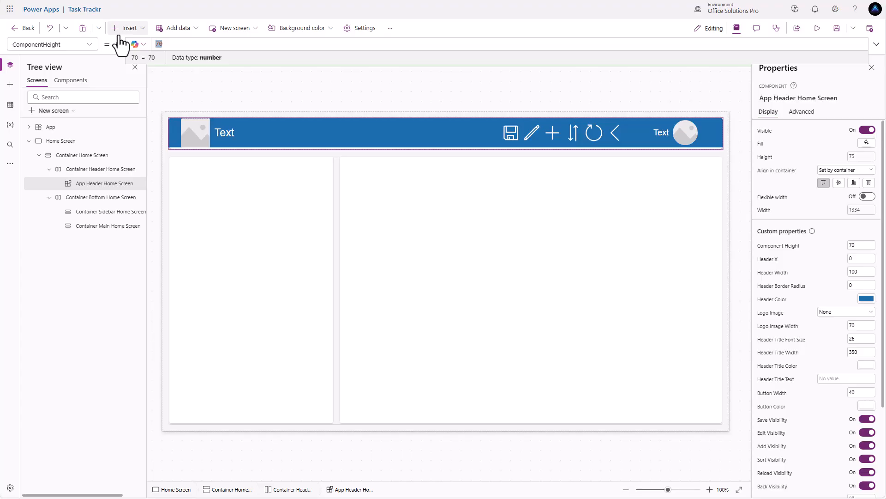
type("Parent.He")
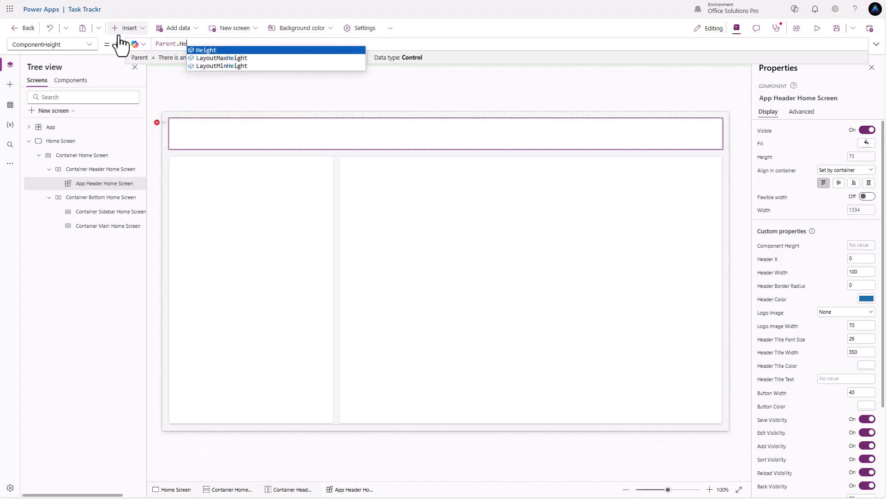
type("ight")
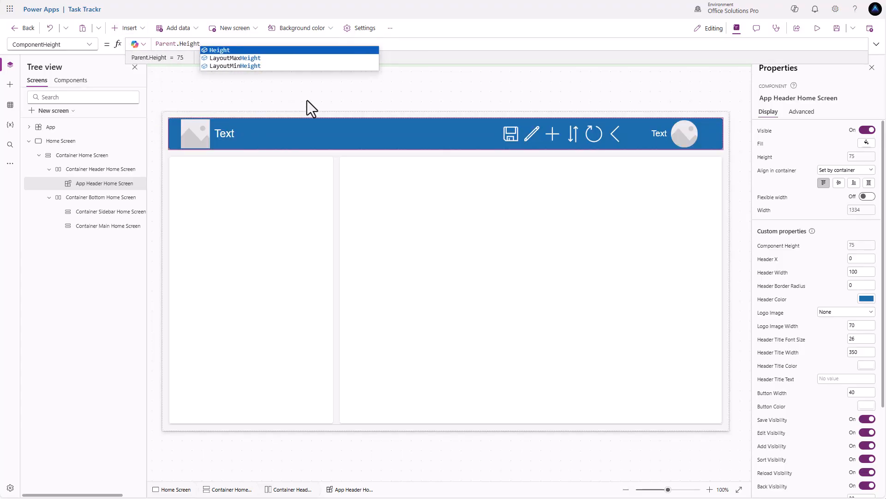
left_click(285, 97)
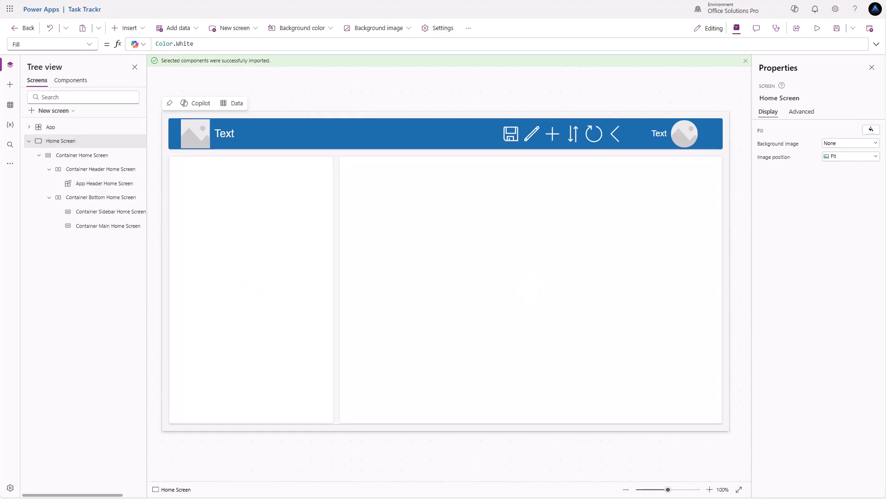
Preview the app at Apple iPhone X size to check the responsive layout, and close the preview
left_click(818, 29)
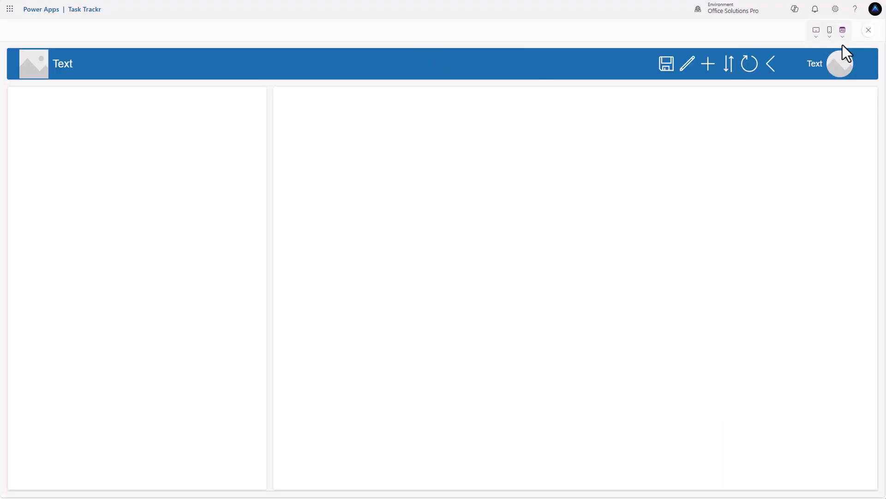
left_click(829, 30)
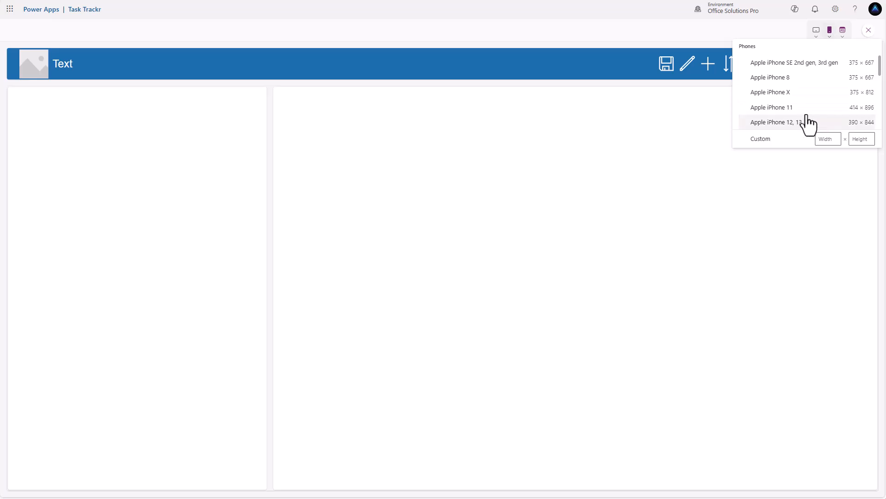
left_click(782, 92)
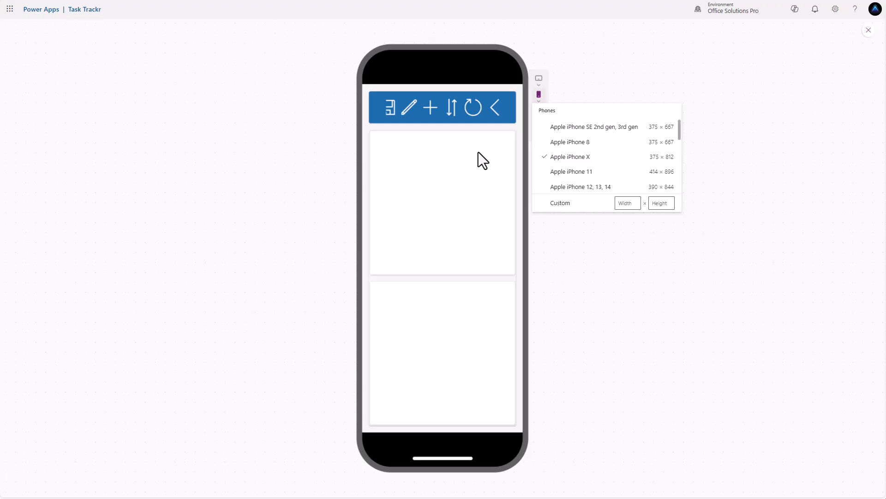
left_click(869, 32)
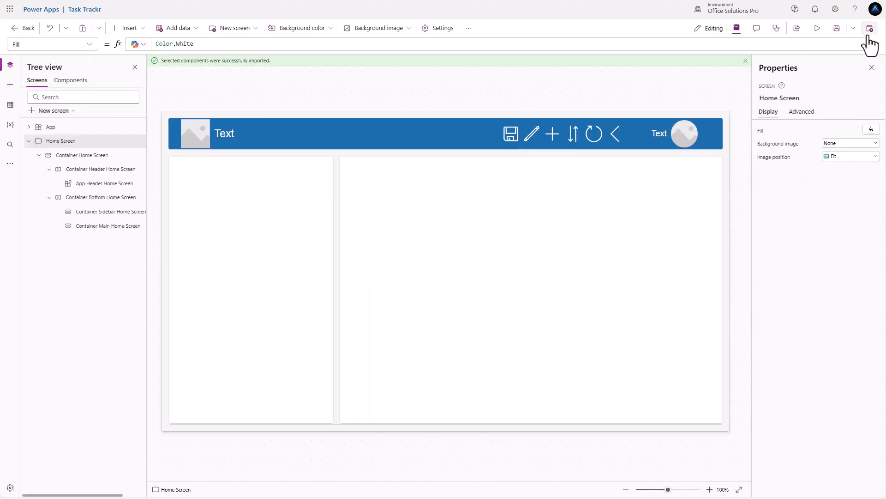
Set the drop shadow of Container Bottom Home Screen to None
left_click(337, 411)
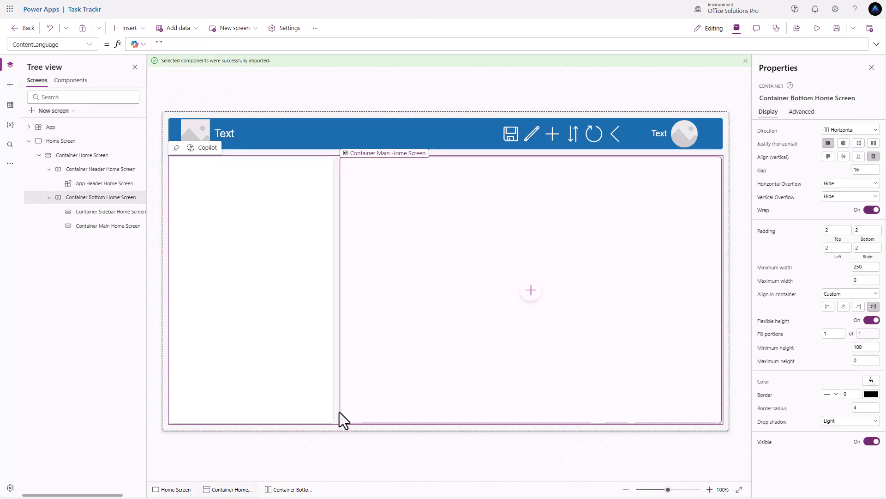
left_click(837, 421)
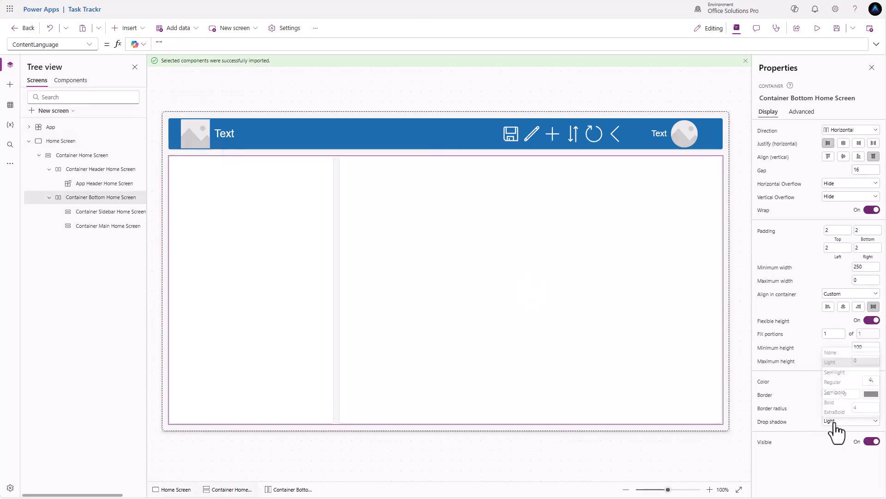
left_click(831, 351)
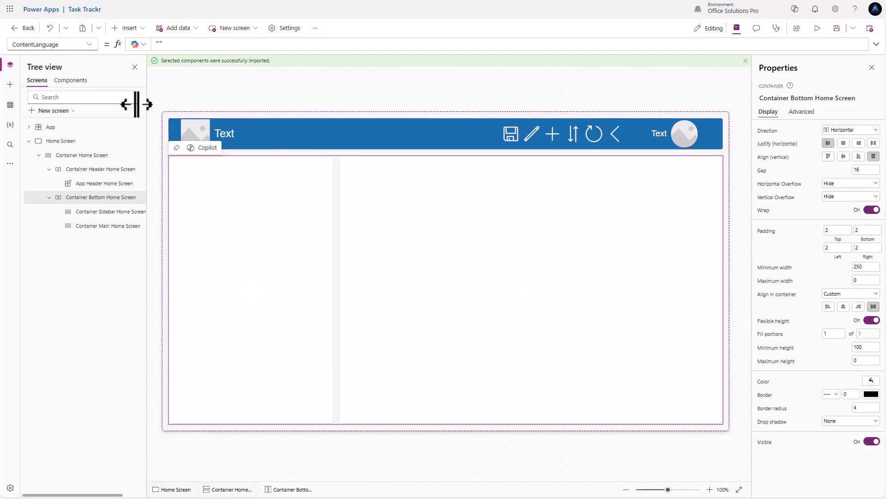
Paste a With block into the app's OnStart formula that sets gblUser, gblUserName and gblUserEmail from User(), with Coalesce for the name and email
left_click(53, 129)
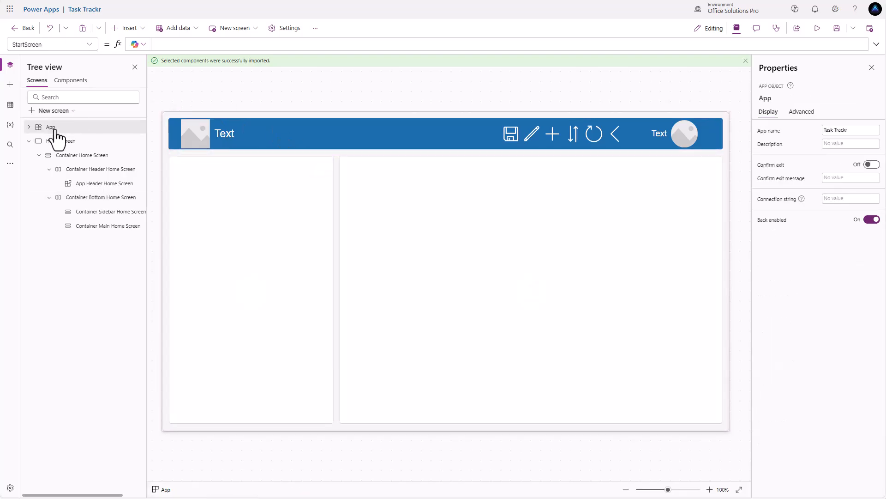
left_click(89, 44)
left_click(37, 173)
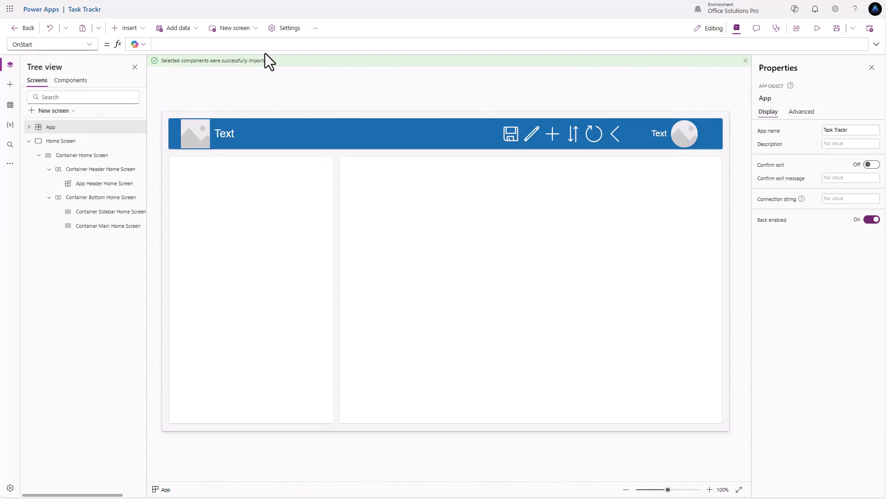
left_click_drag(269, 50, 271, 109)
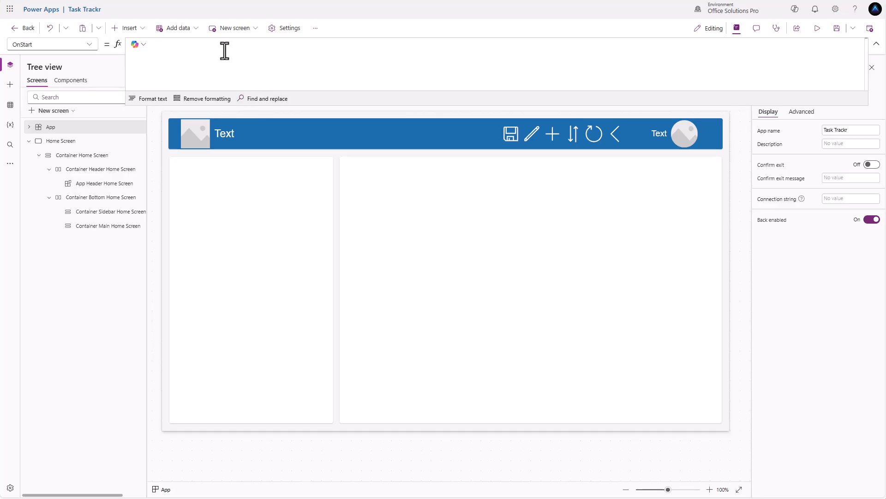
key("ctrl+v")
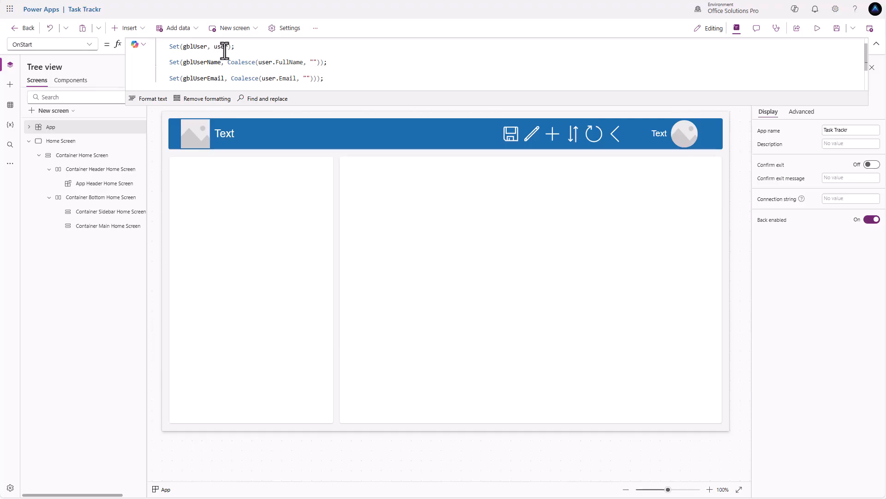
Enlarge the formula editor and remove the blank lines between the With and Set lines of the OnStart formula
left_click_drag(379, 106, 380, 185)
left_click(216, 49)
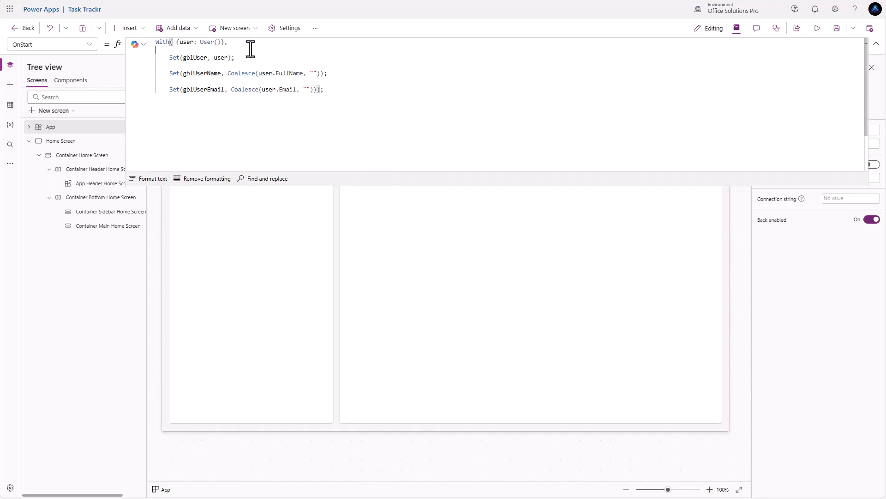
key("Delete")
left_click(258, 55)
left_click(237, 61)
key("Delete")
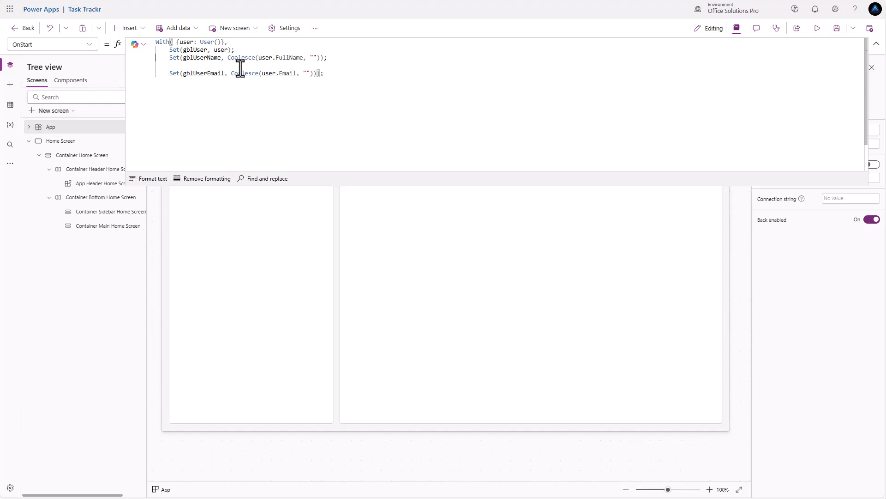
left_click(226, 67)
key("Delete")
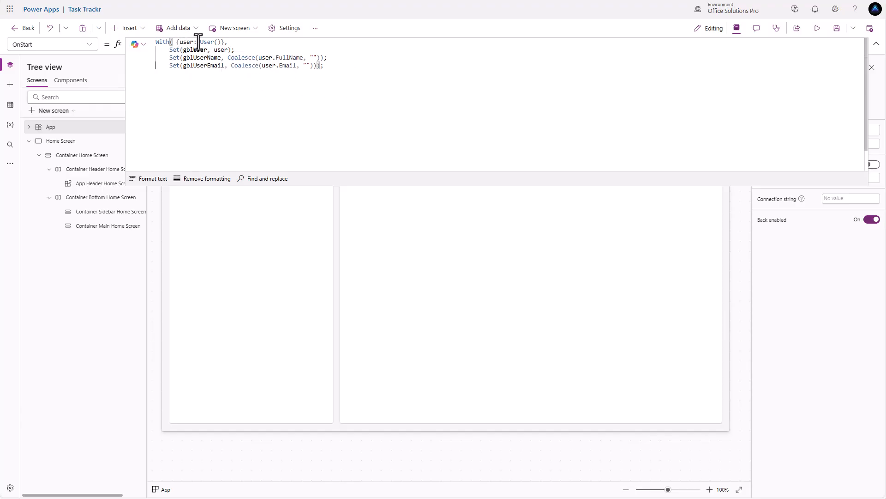
left_click_drag(198, 42, 224, 42)
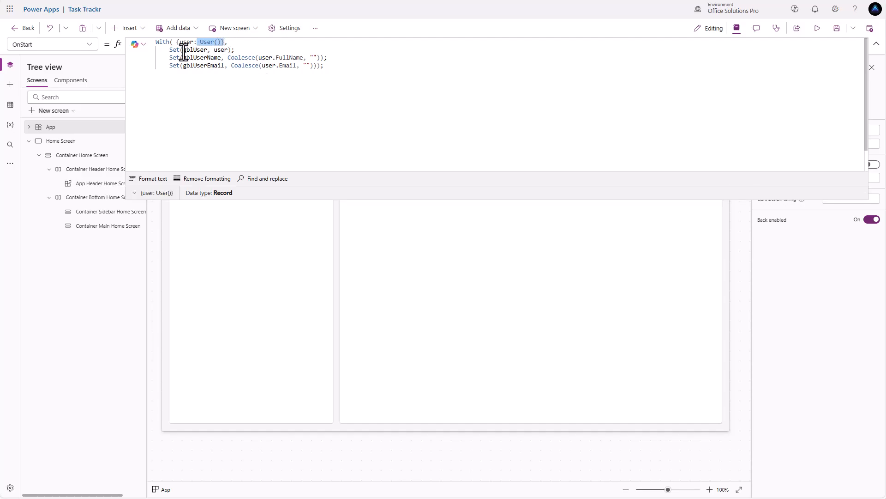
left_click_drag(183, 50, 210, 51)
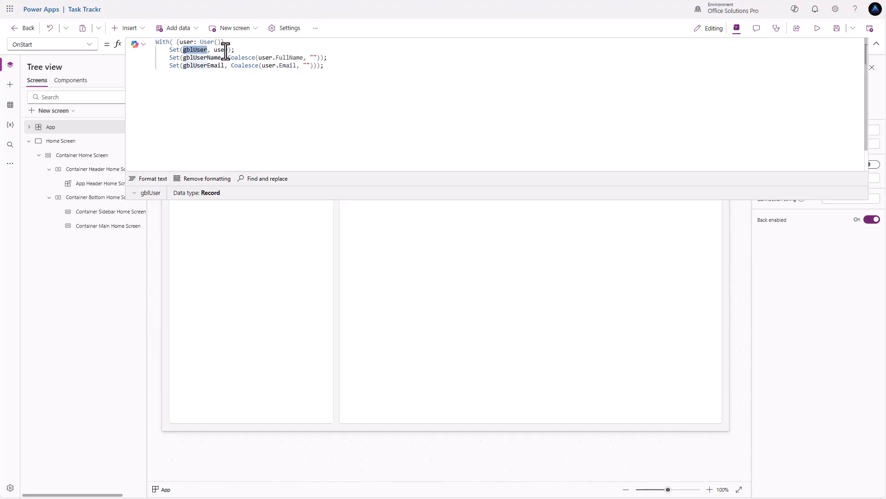
left_click_drag(183, 58, 222, 68)
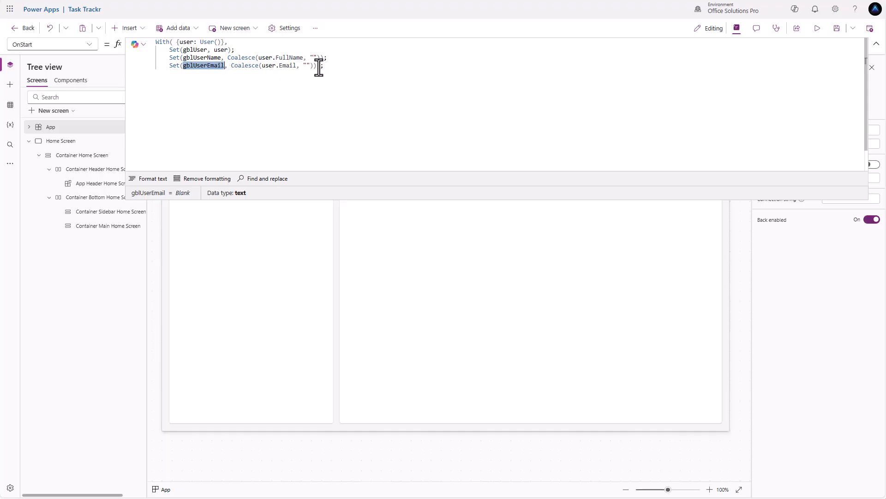
Below the user variables in OnStart, paste a ClearCollect of colNavMenu with Home, Activity and Admin records, and enlarge the editor to show it all
mouse_move(326, 70)
left_mouse_down()
mouse_move(218, 61)
mouse_move(157, 42)
mouse_move(328, 73)
left_mouse_up()
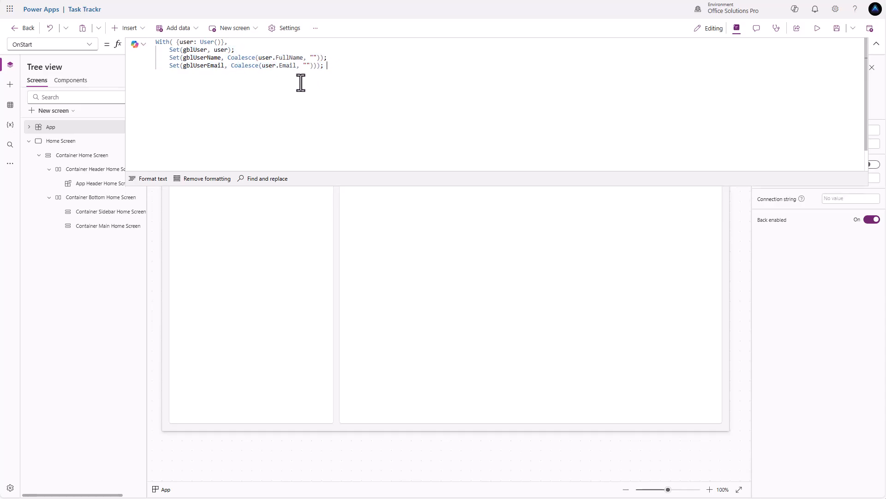
key("Return")
key("BackSpace")
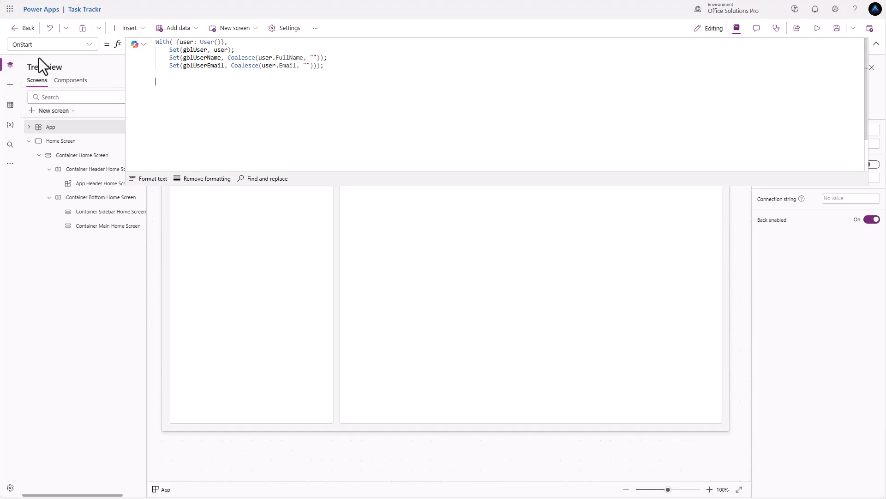
left_click(92, 47)
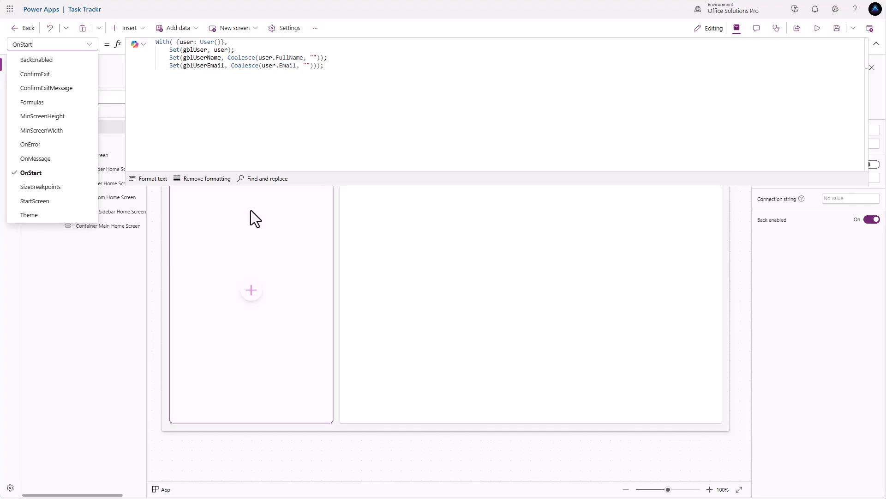
left_click(180, 96)
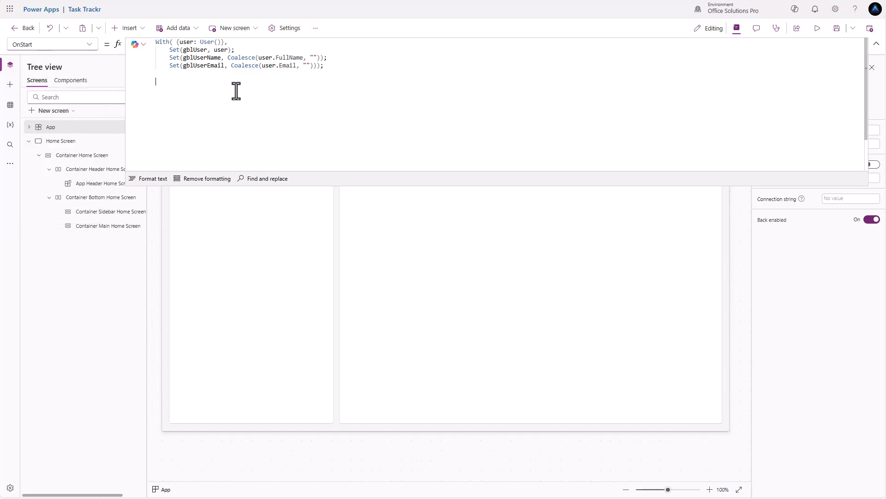
key("ctrl+v")
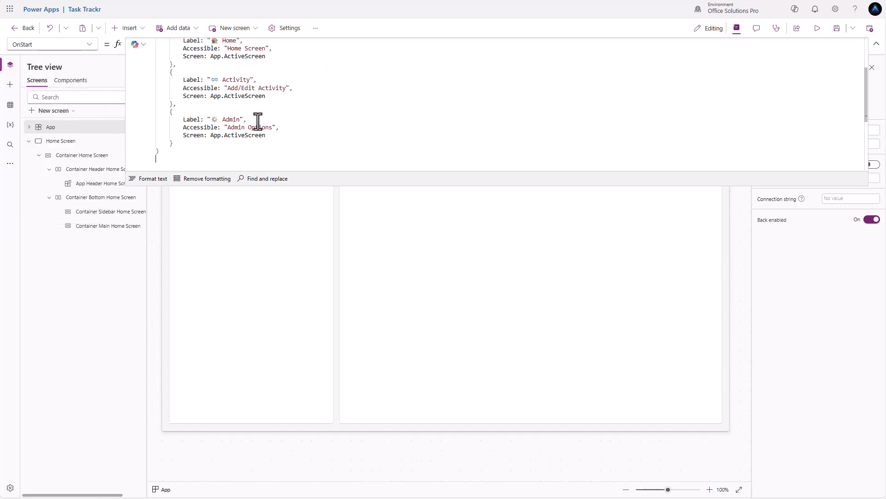
scroll(257, 120, "up", 3)
scroll(295, 132, "down", 1)
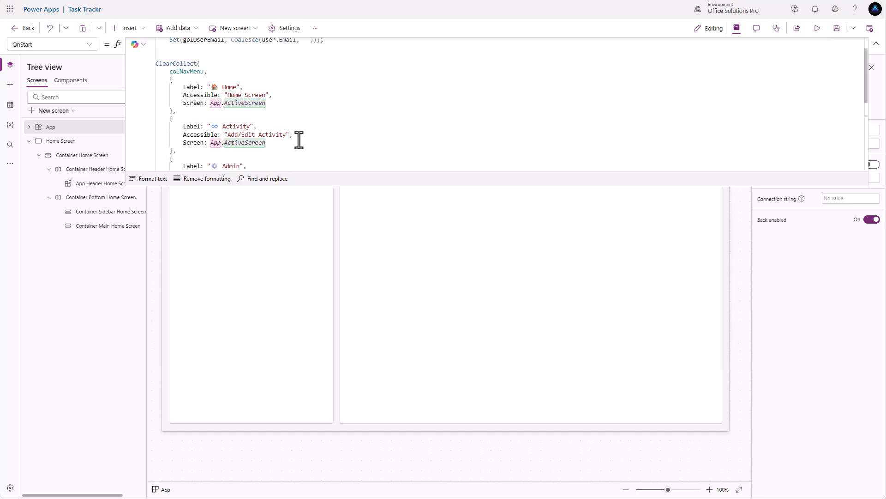
left_click_drag(309, 186, 311, 281)
scroll(297, 207, "up", 1)
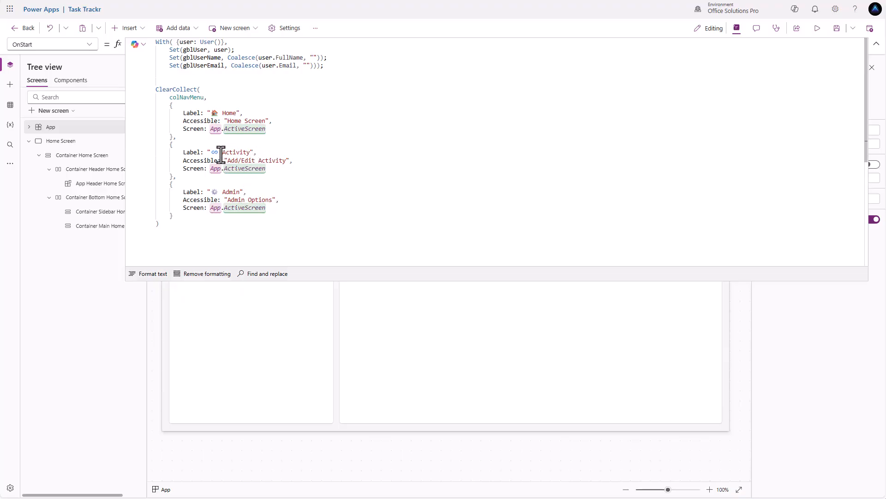
left_click_drag(223, 152, 248, 152)
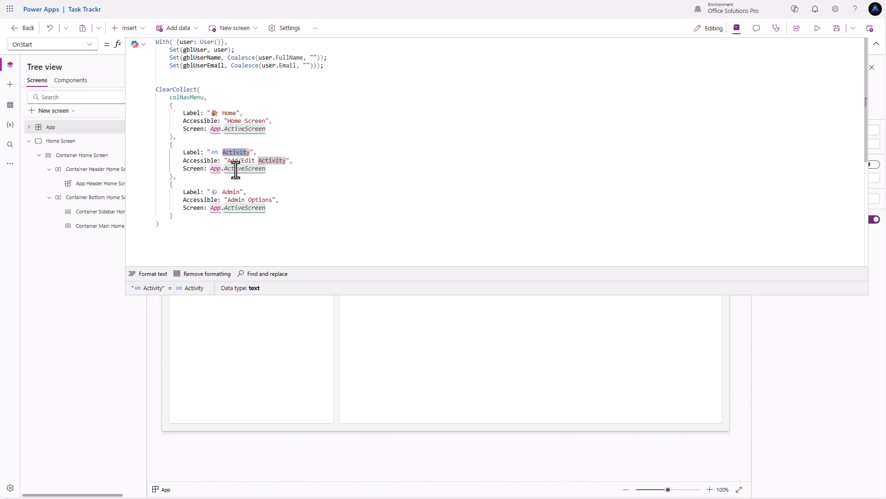
left_click(183, 218)
left_click_drag(183, 218, 169, 186)
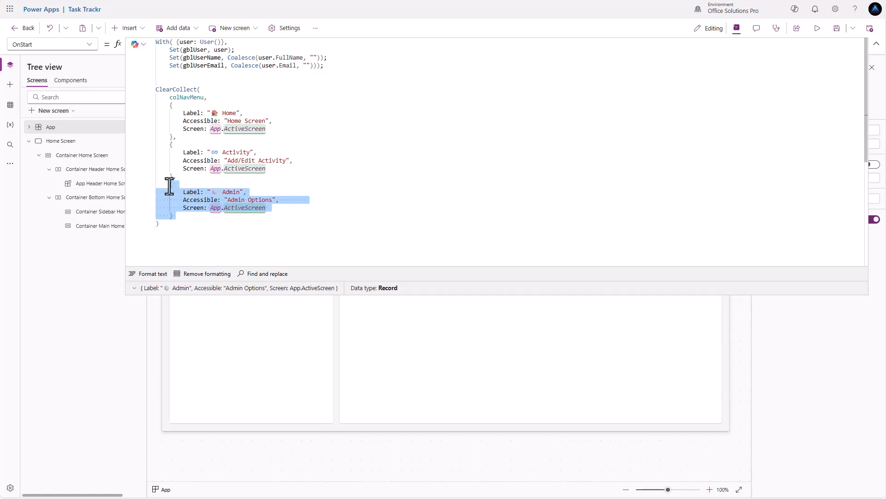
left_click(205, 97)
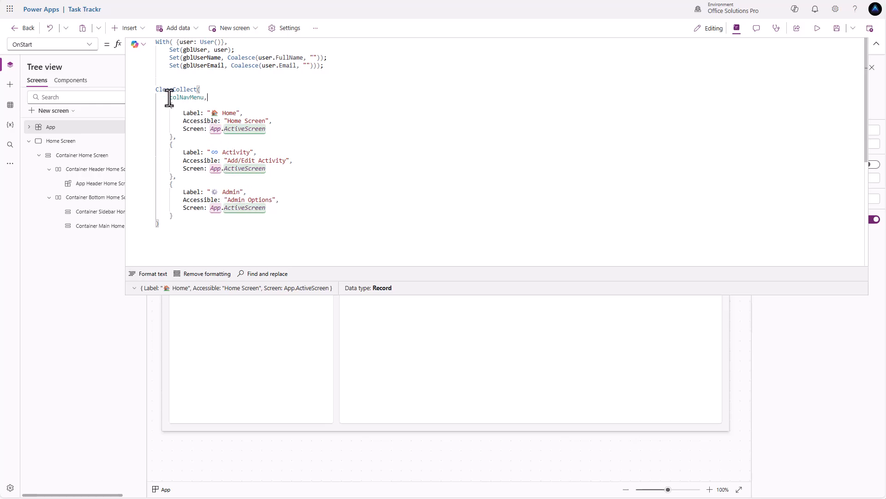
left_click_drag(171, 98, 205, 98)
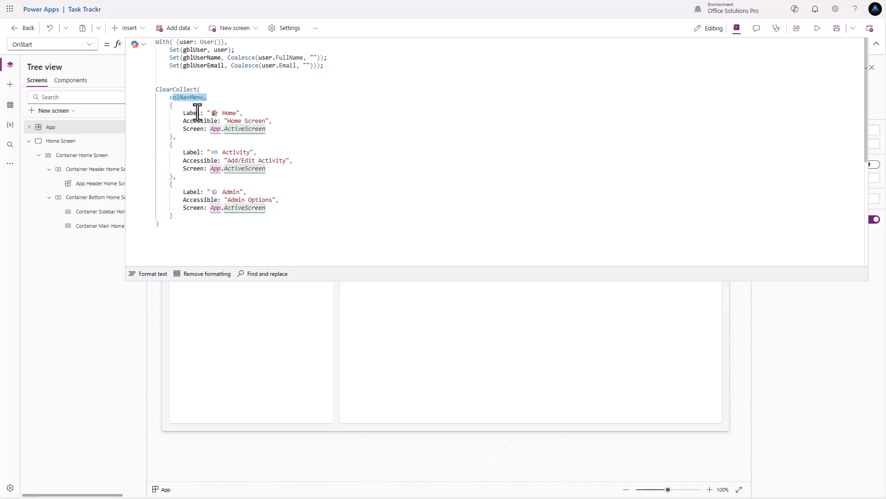
left_click(198, 113)
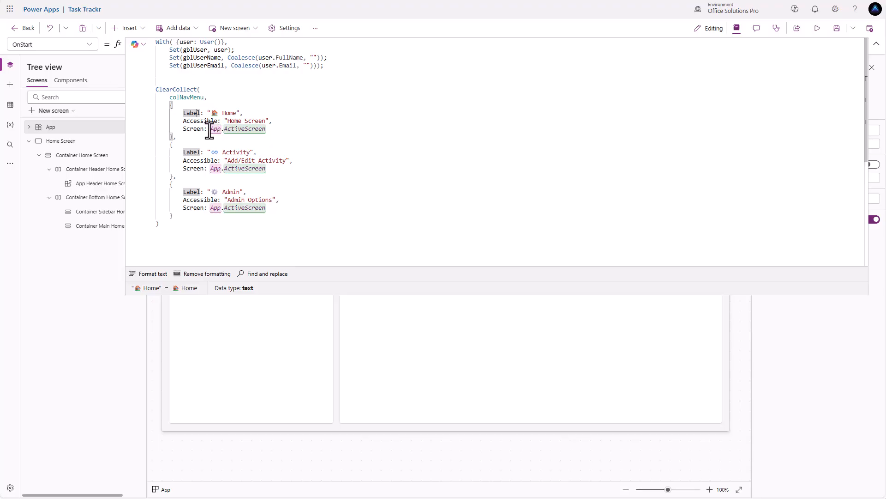
Set the Screen value of the Home record in colNavMenu to 'Home Screen'
left_click_drag(211, 129, 267, 128)
type("'Home Screen'")
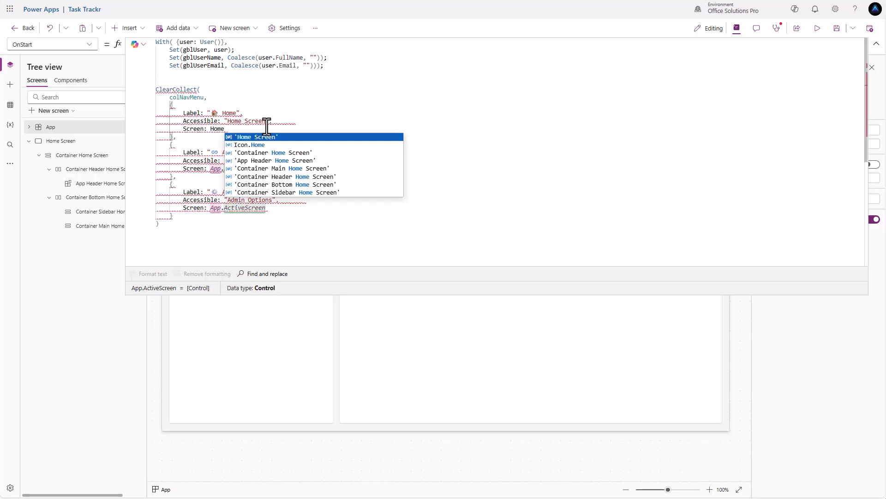
key("Tab")
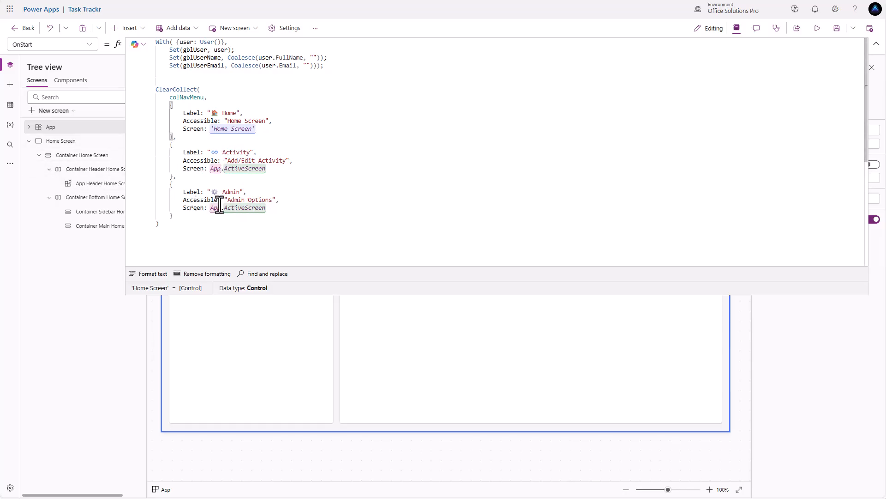
Shrink the formula editor and run the app's OnStart to fill the colNavMenu collection
left_click_drag(369, 295, 353, 82)
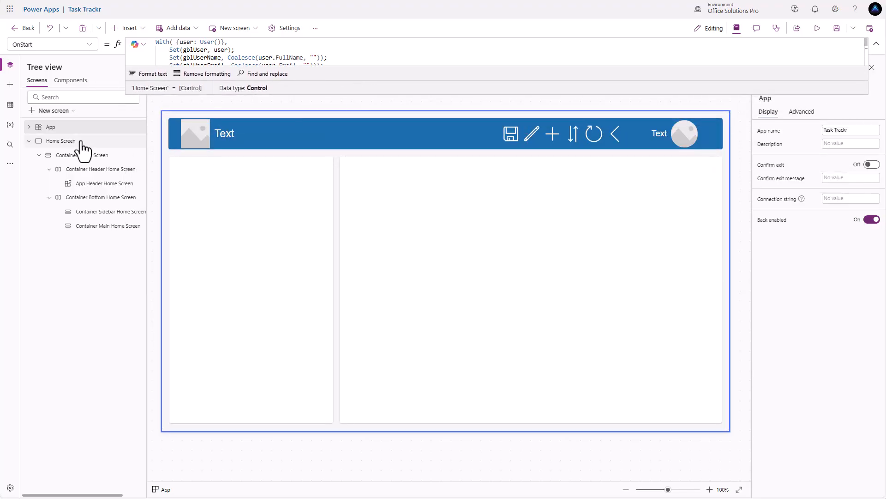
right_click(67, 126)
left_click(93, 176)
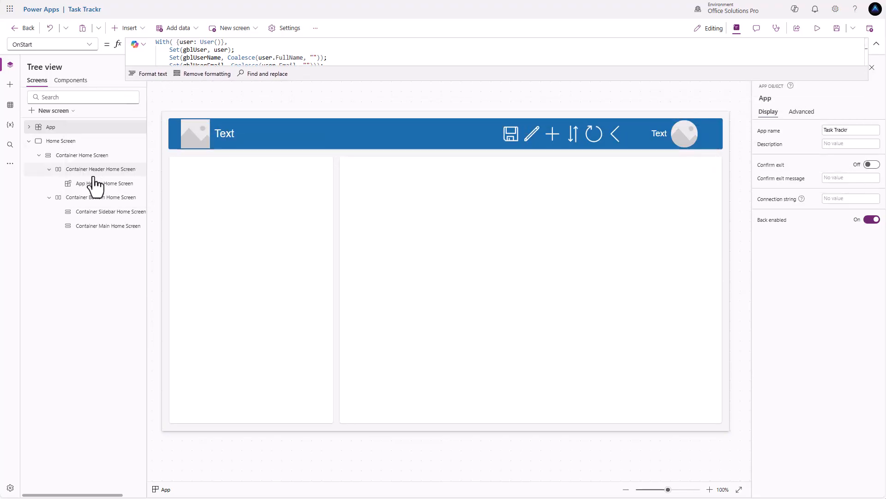
Insert a Tab list control into Container Sidebar Home Screen
mouse_move(264, 207)
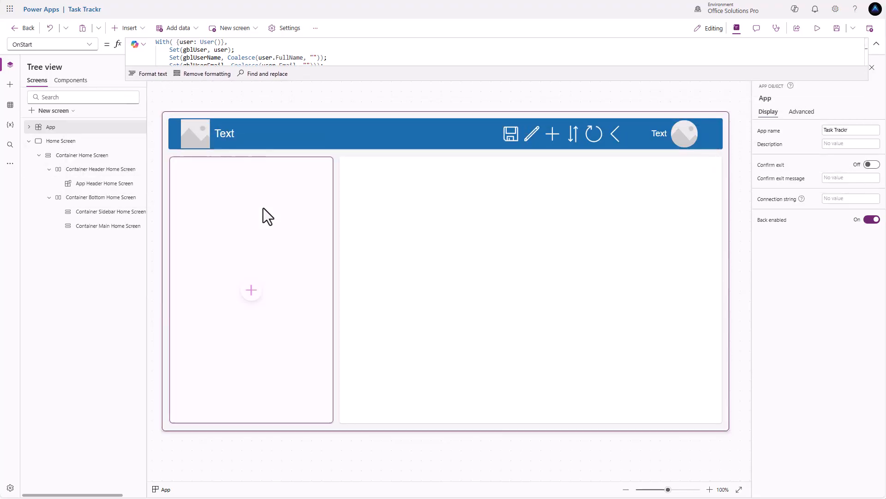
left_click(252, 291)
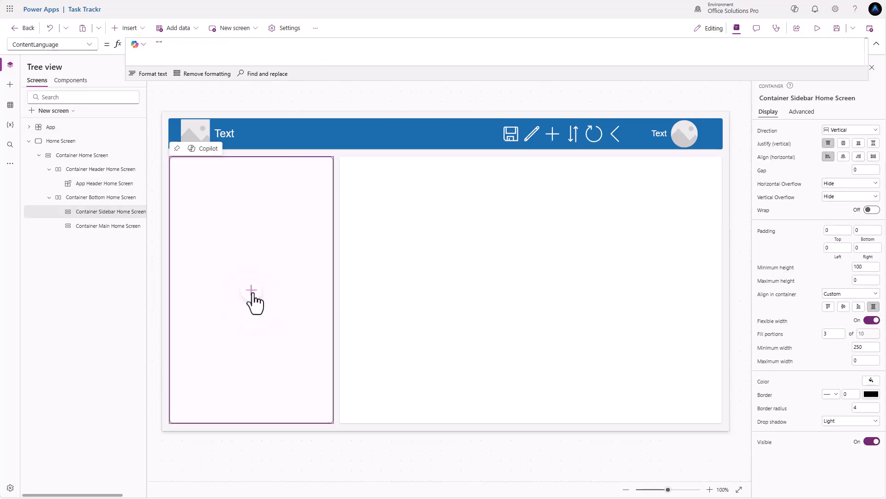
left_click(308, 175)
type("tab")
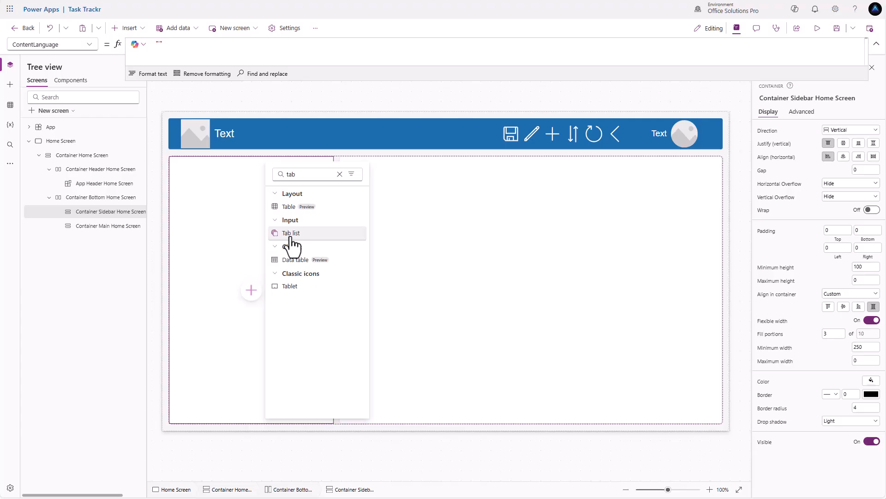
left_click(290, 235)
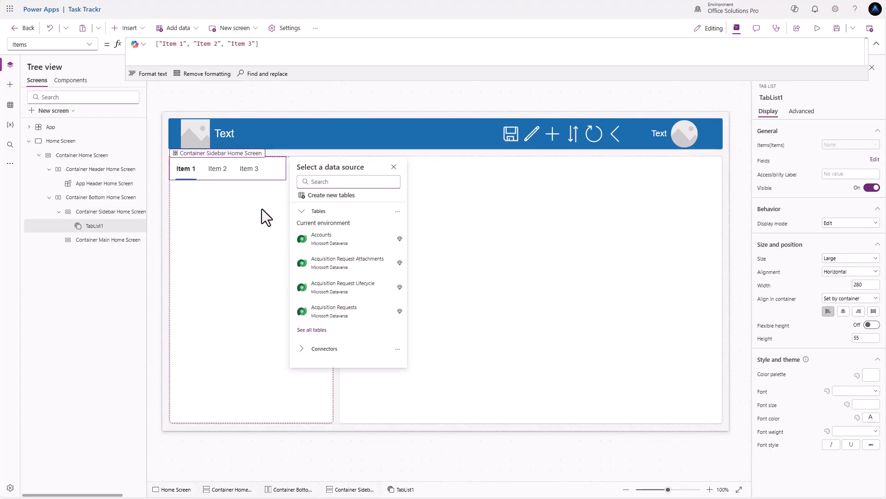
Set the tab list's Items to colNavMenu and add the Label field to it
left_click_drag(267, 44, 100, 38)
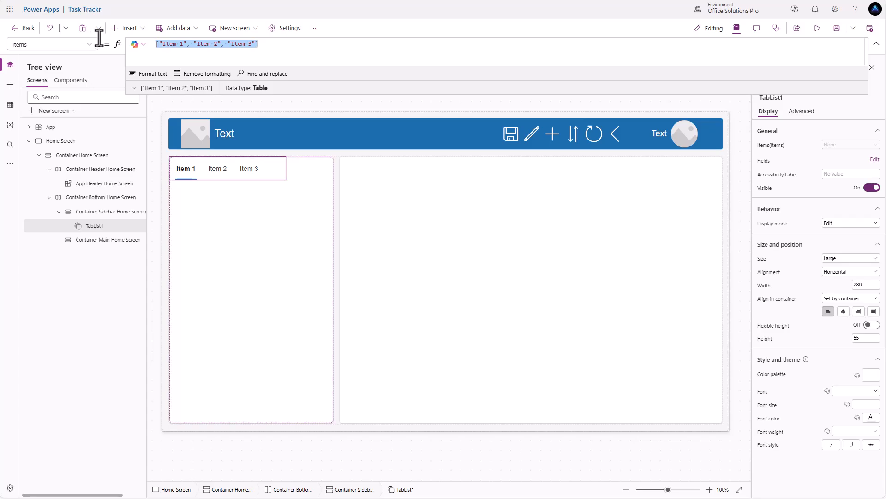
type("colNavMenu")
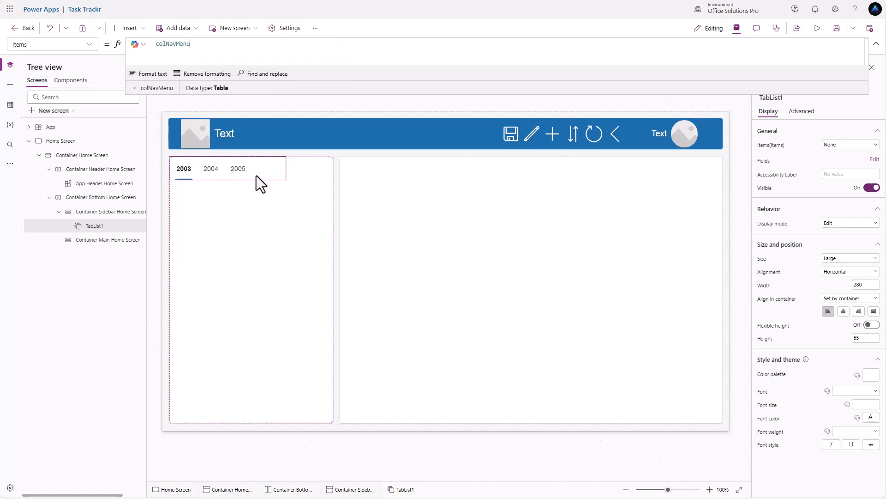
left_click(875, 160)
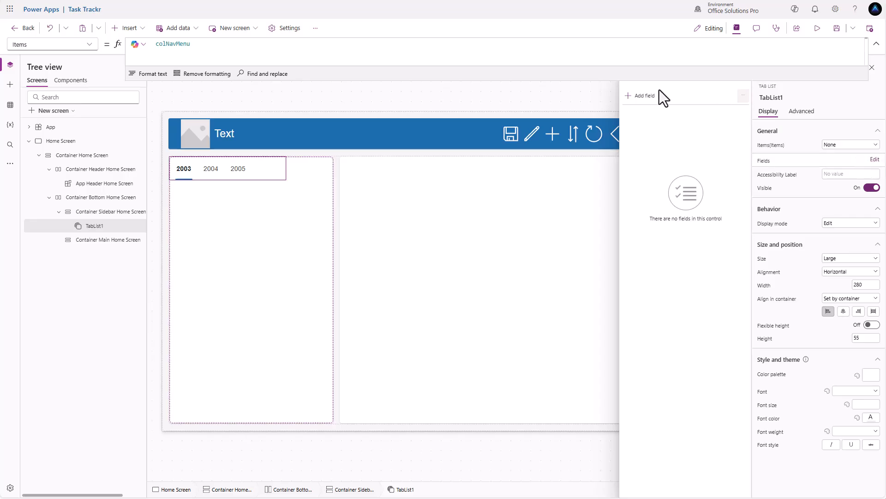
left_click(644, 98)
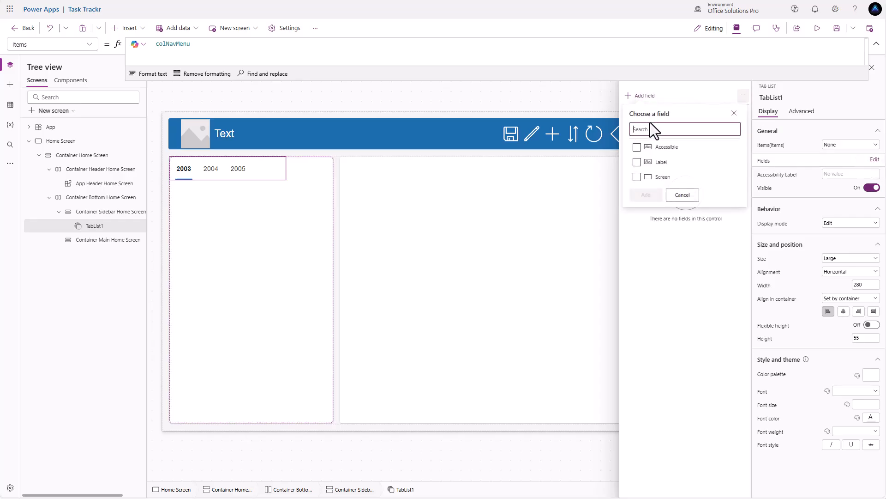
left_click(637, 162)
left_click(646, 195)
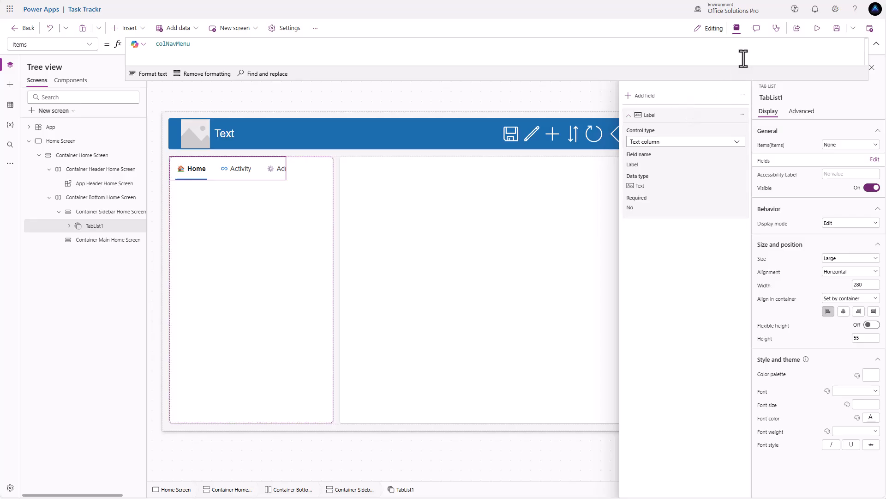
Preview the app and check the phone layout in landscape and portrait orientation
left_click(817, 32)
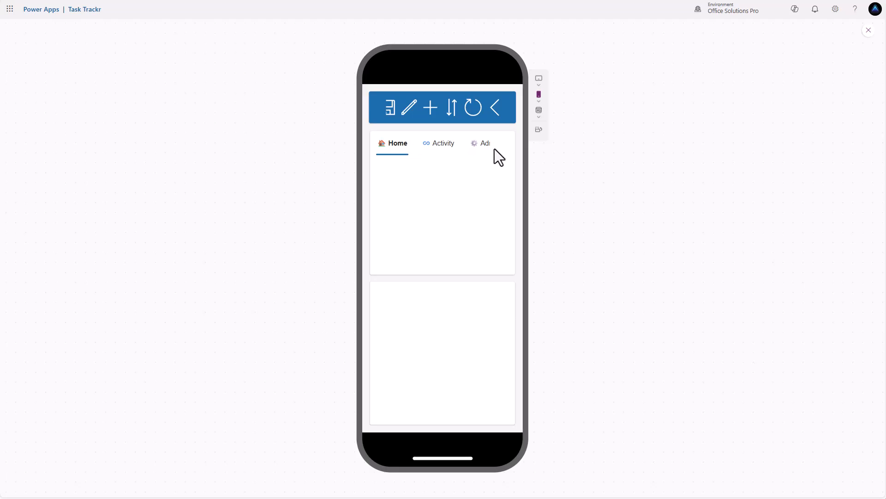
left_click(539, 131)
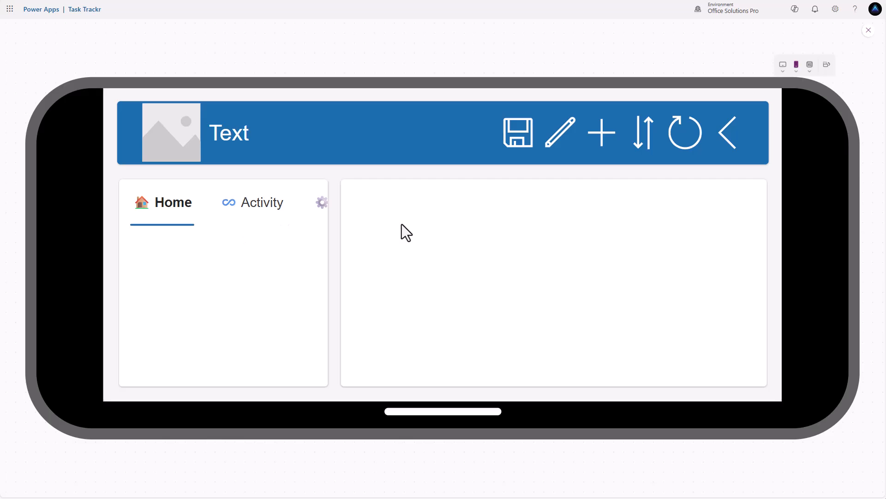
left_click(826, 65)
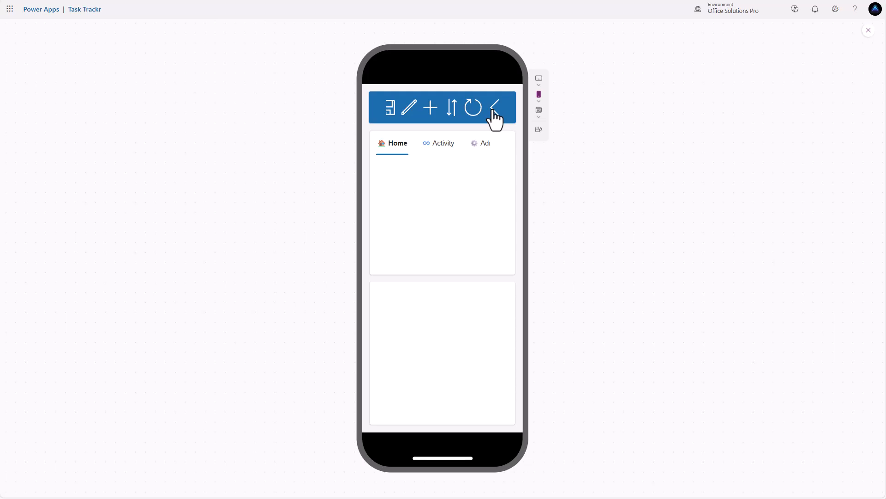
Switch the preview to the Motorola Moto G7 Power and check its layout in landscape and portrait orientation
left_click(539, 114)
left_click(539, 98)
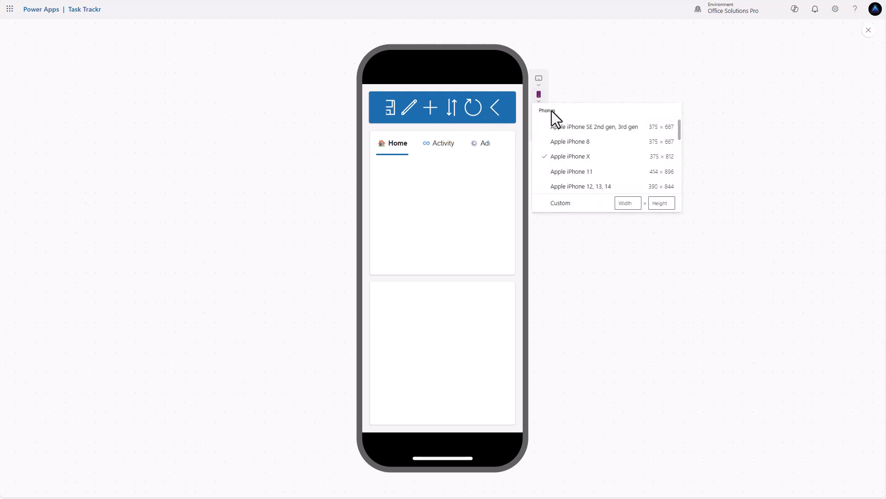
scroll(577, 182, "down", 6)
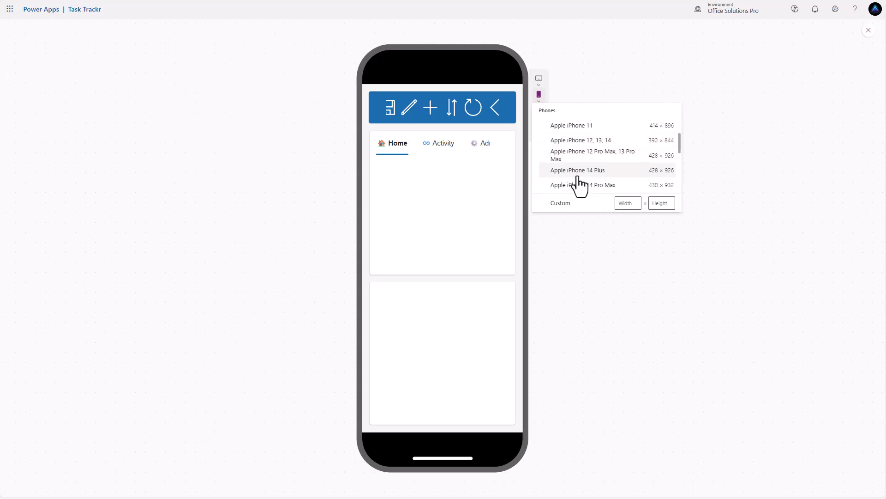
scroll(584, 187, "down", 2)
scroll(588, 185, "up", 6)
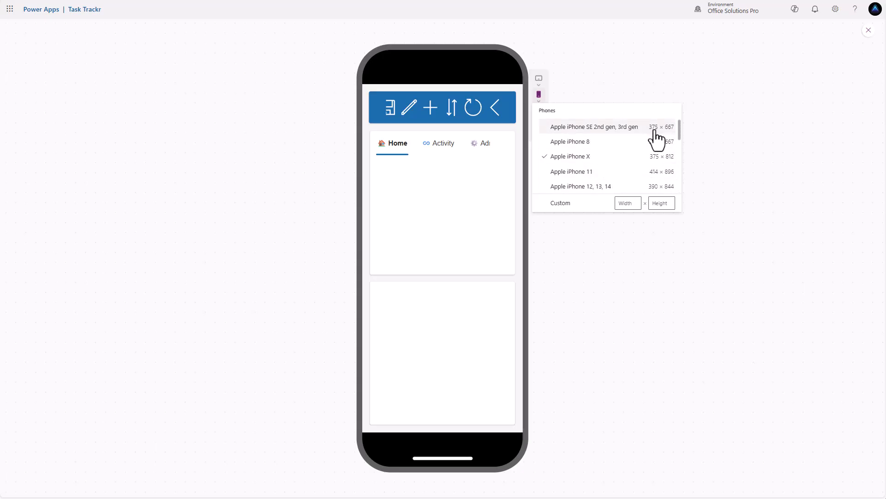
scroll(656, 181, "down", 4)
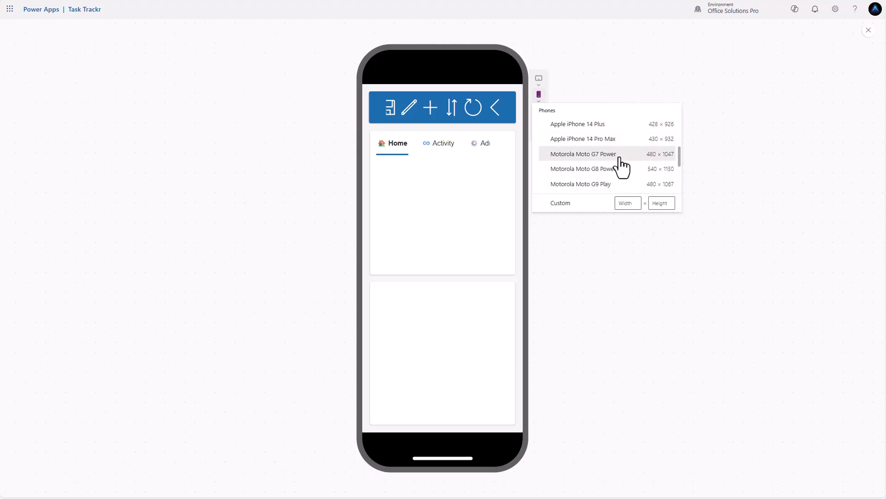
left_click(618, 156)
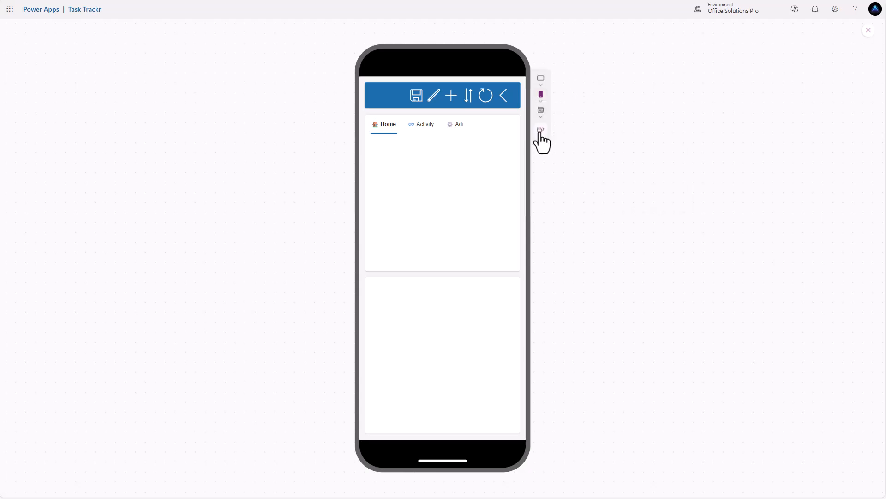
left_click(541, 132)
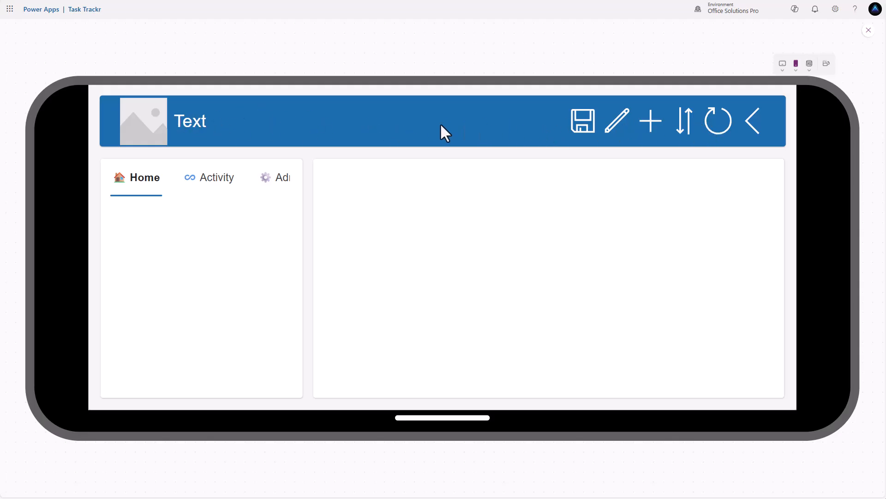
left_click(825, 66)
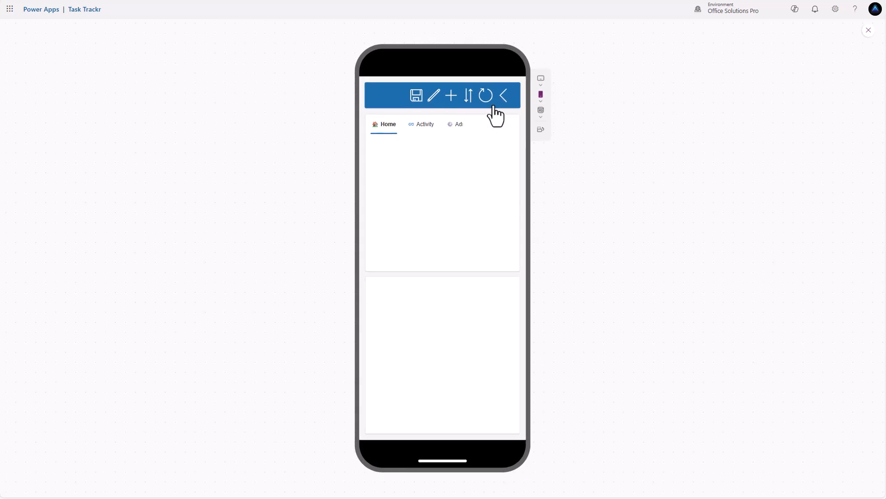
Preview the app at Canvas size and as an Apple iPhone X, look through the phone sizes, and close the preview
left_click(541, 111)
left_click(554, 142)
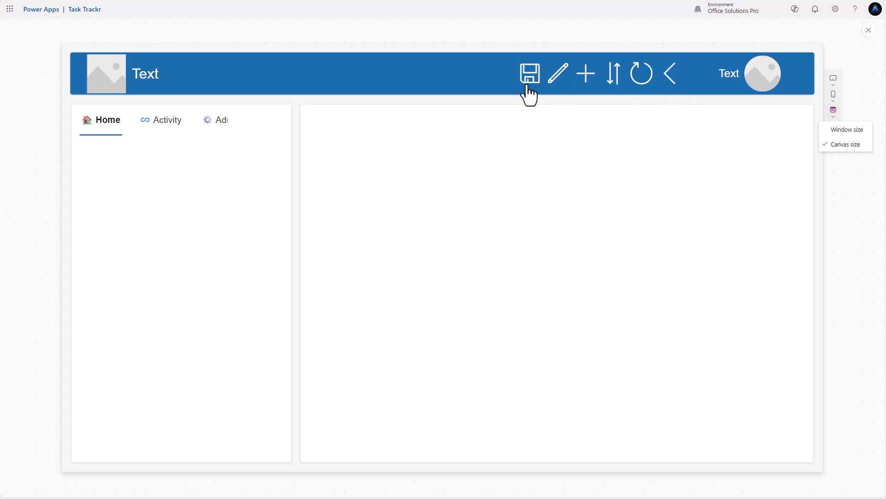
left_click(832, 103)
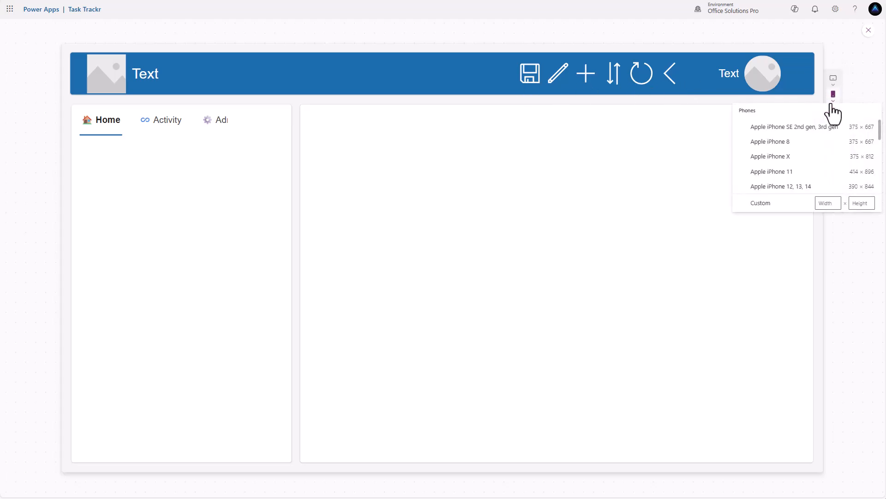
left_click(840, 159)
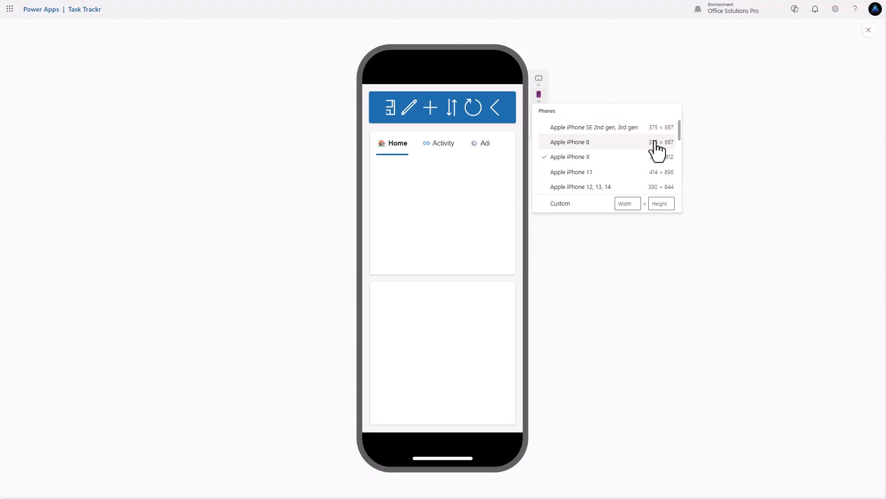
scroll(656, 167, "down", 10)
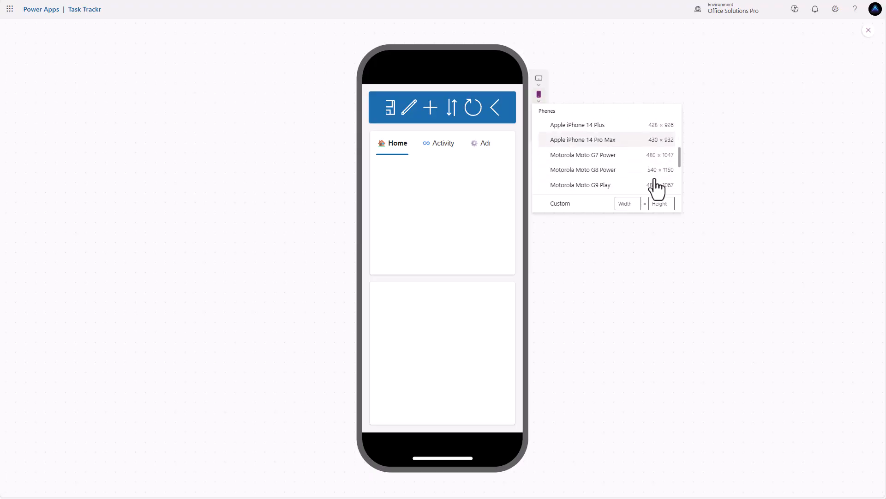
scroll(656, 185, "up", 10)
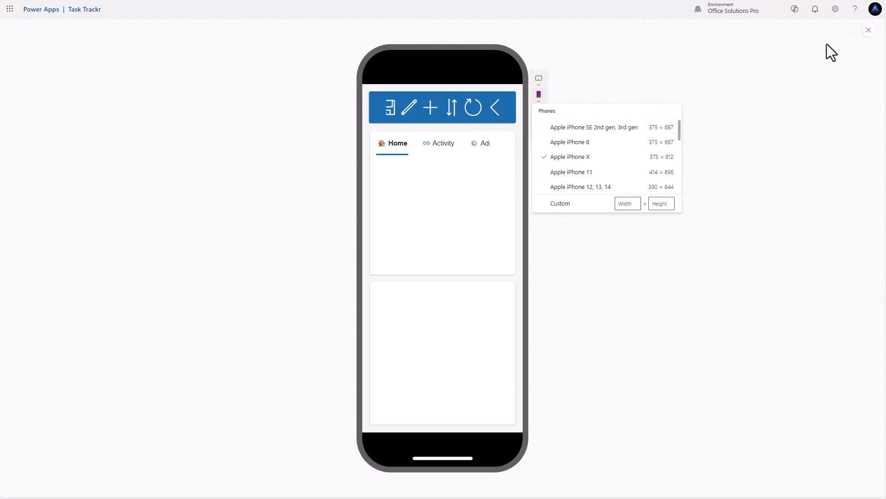
left_click(869, 30)
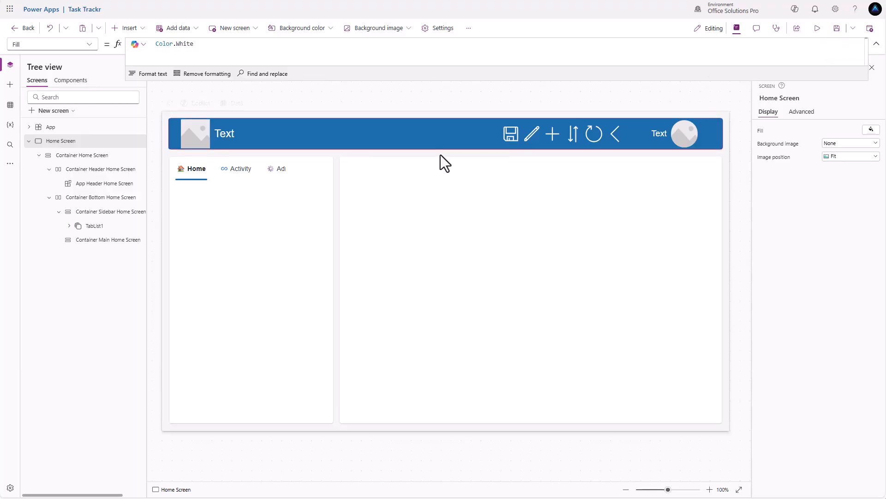
Rename the tab list control TabList1 as TabList Home Screen
left_click(94, 214)
left_click(100, 226)
double_click(104, 226)
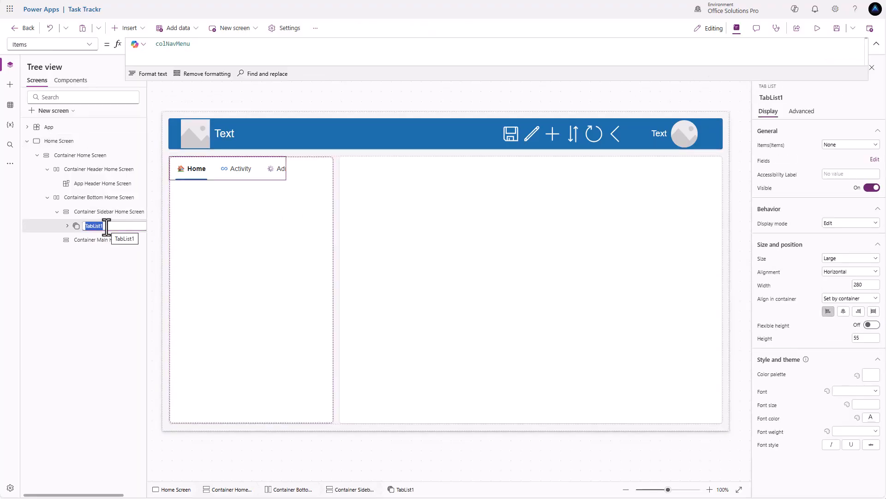
left_click(107, 226)
key("Return")
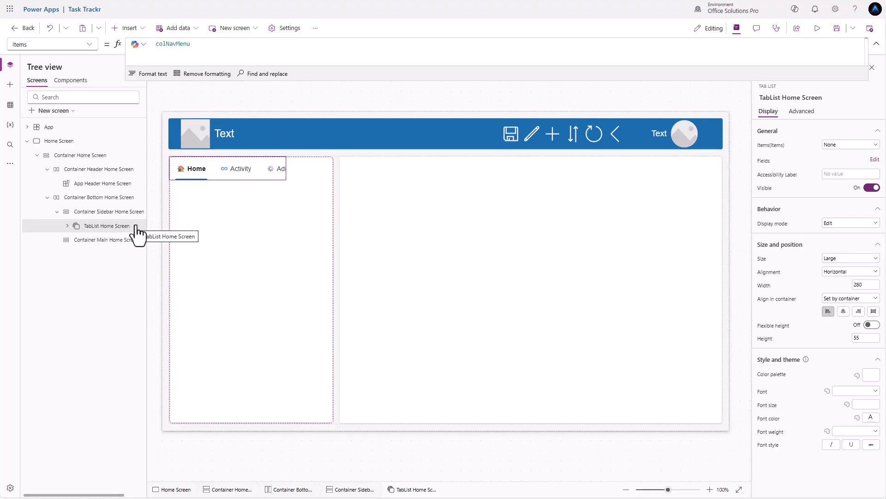
Set the Width of Container Sidebar Home Screen to If(App.ActiveScreen.Size = 1, Parent.Width, 150)
left_click(113, 214)
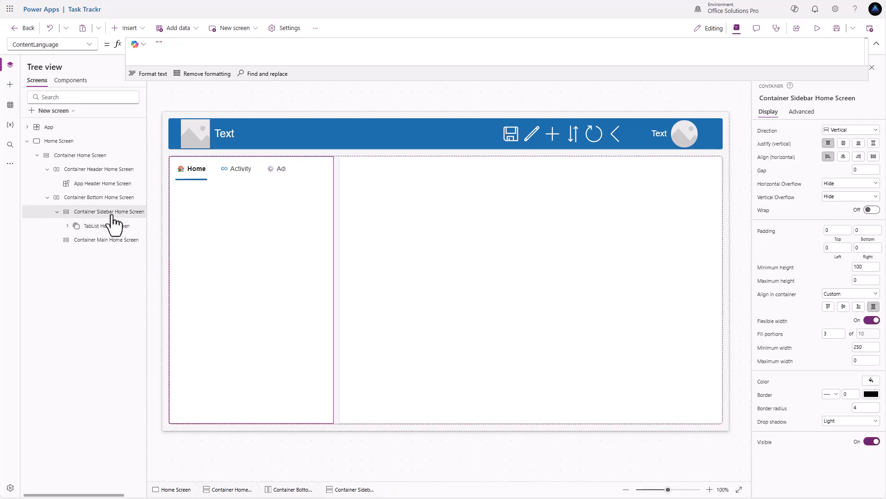
left_click(88, 45)
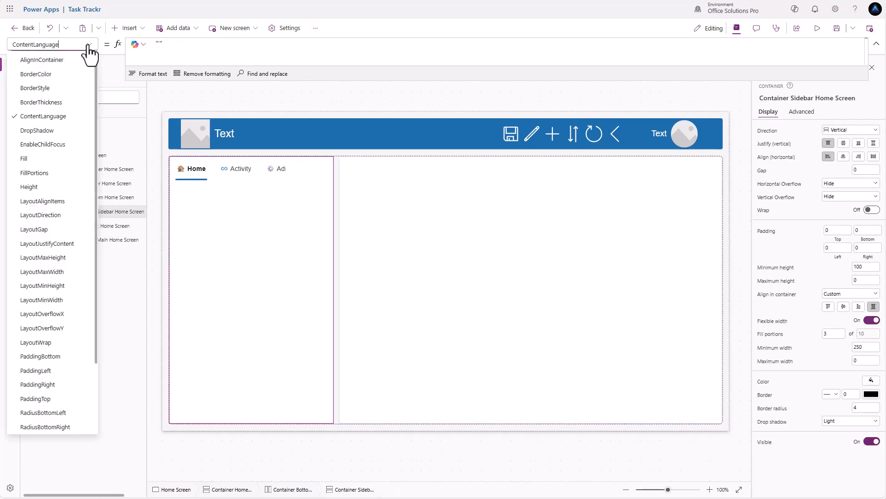
scroll(67, 313, "down", 3)
left_click(45, 400)
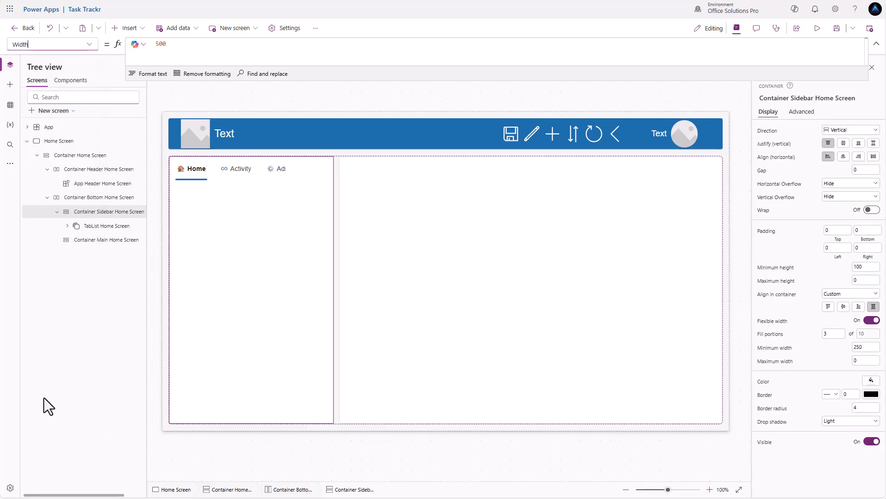
double_click(180, 44)
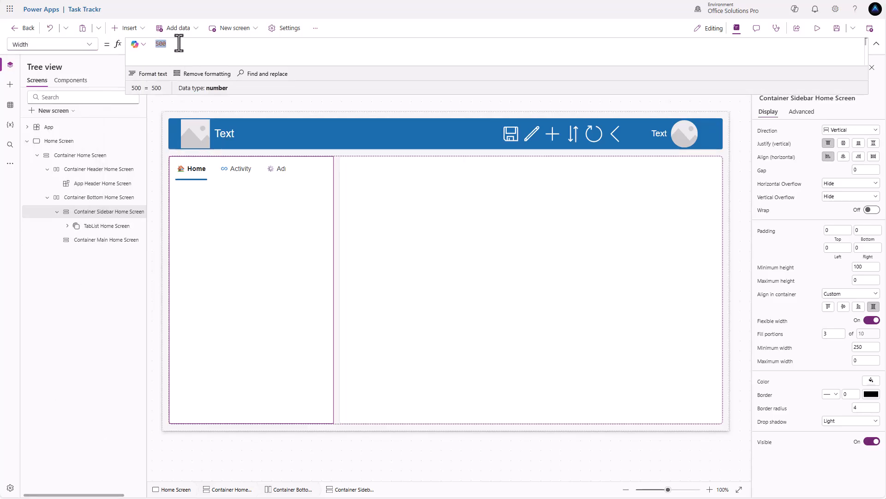
key("BackSpace")
type("(If")
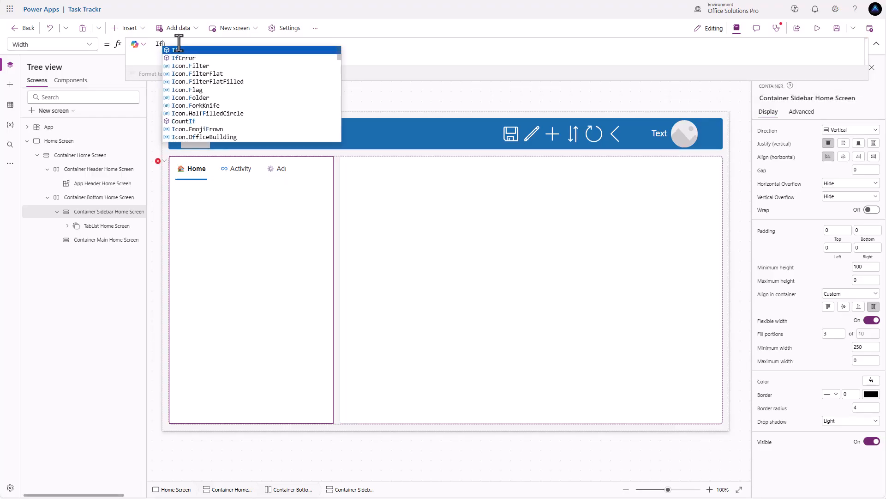
type("(")
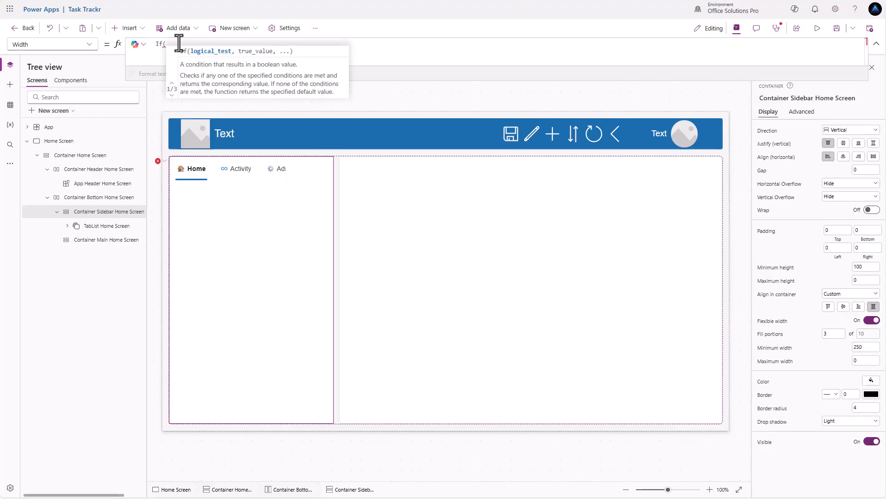
type("App.")
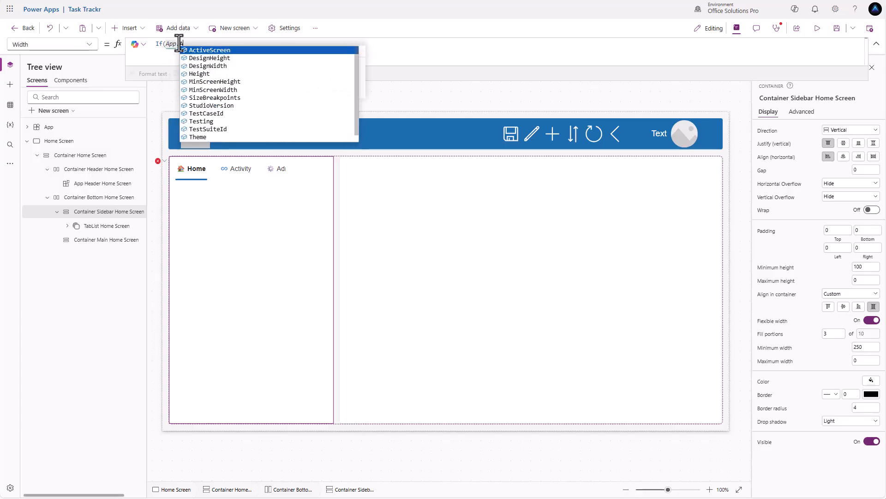
key("Tab")
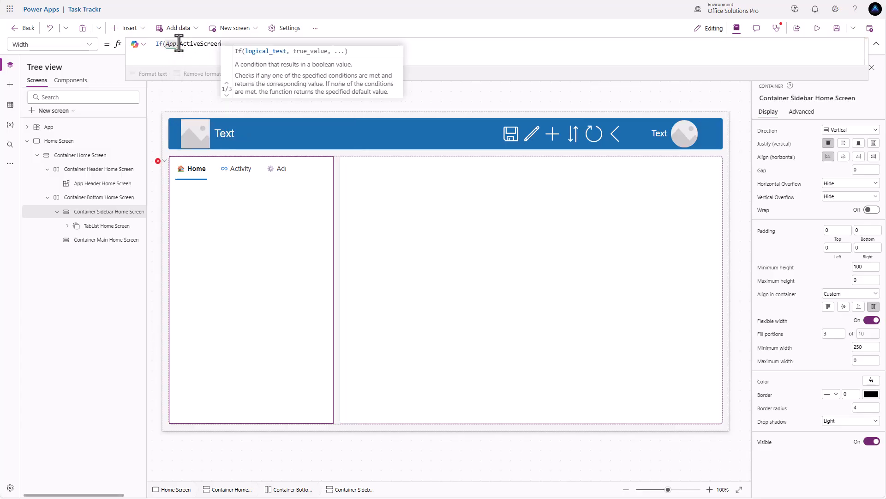
type(".Size ")
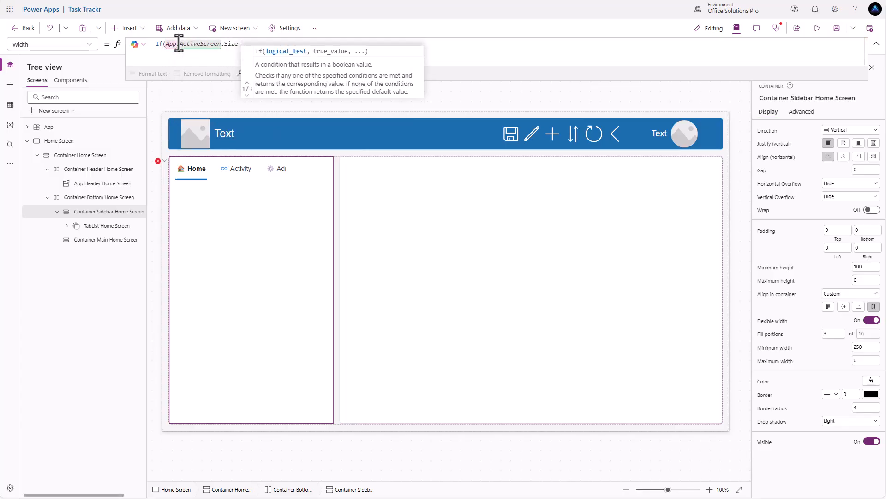
type("= 1")
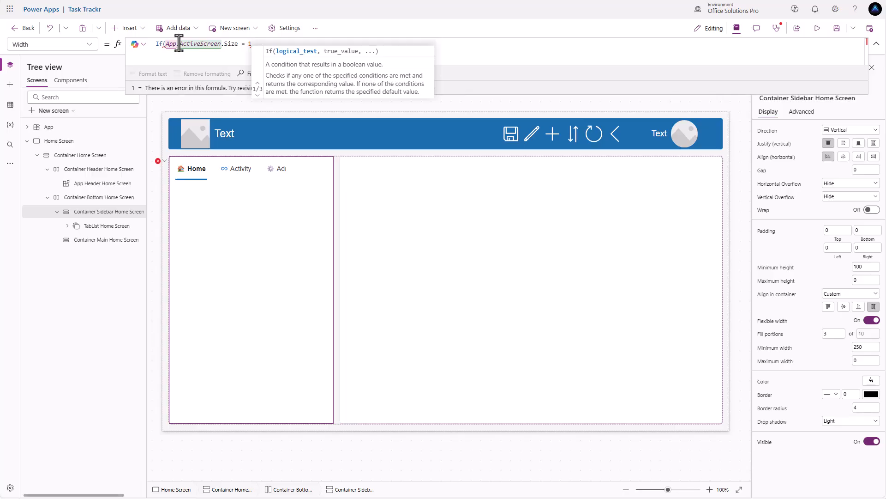
type(", Parent.Width")
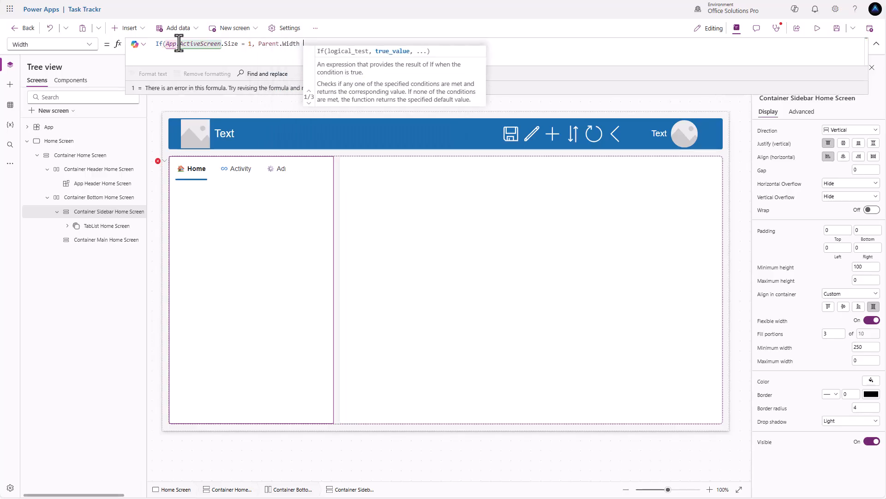
key("BackSpace")
type(", ")
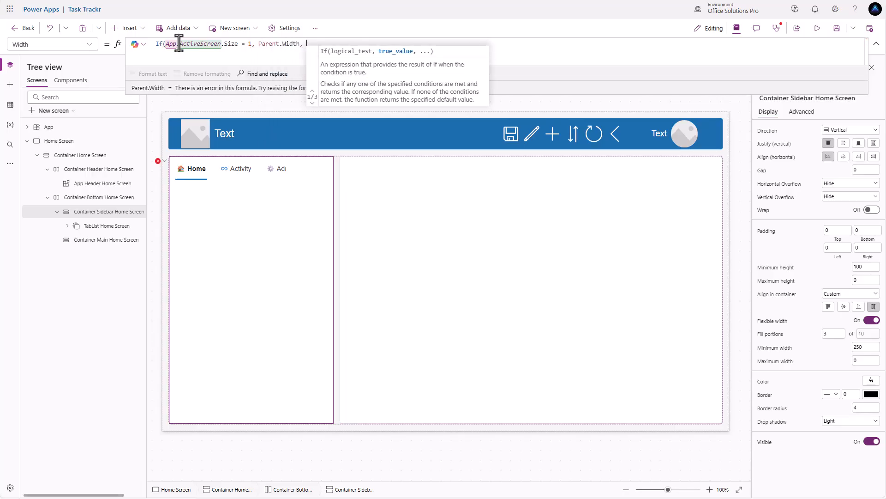
type("150)")
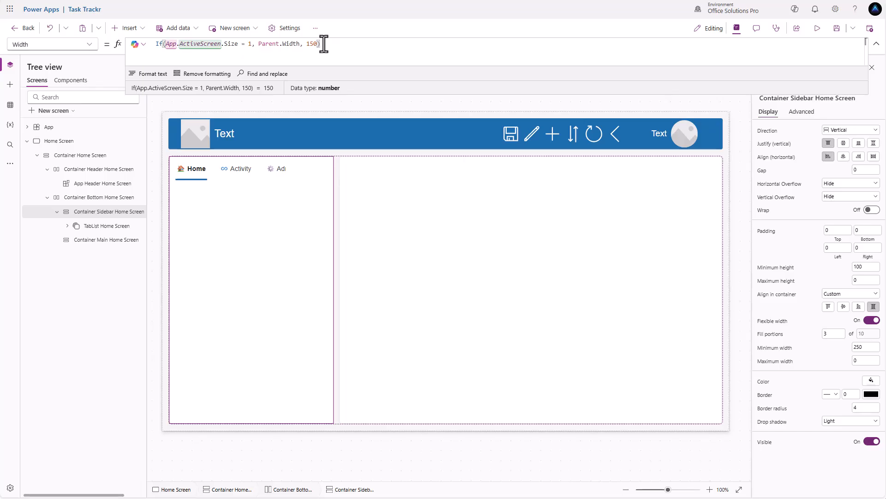
Set the sidebar container's AlignInContainer property to If(App.Width < 600, AlignInContainer.Start, AlignInContainer.Stretch)
left_click(90, 45)
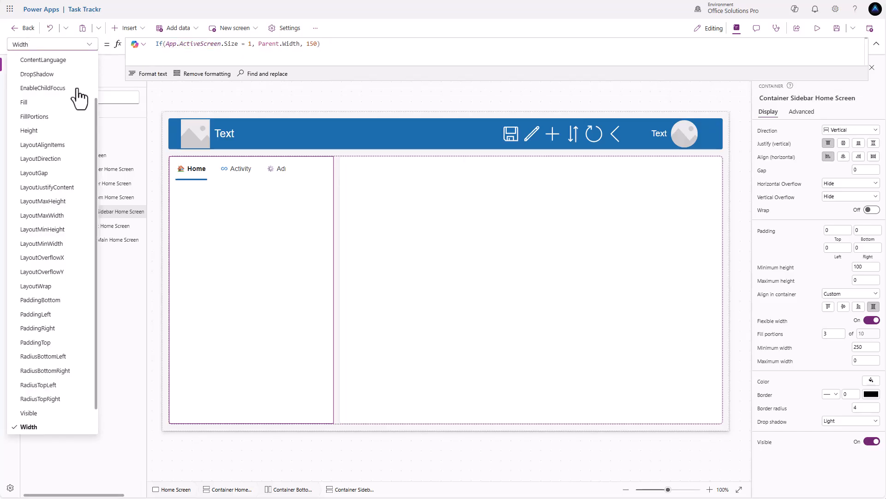
scroll(65, 153, "up", 2)
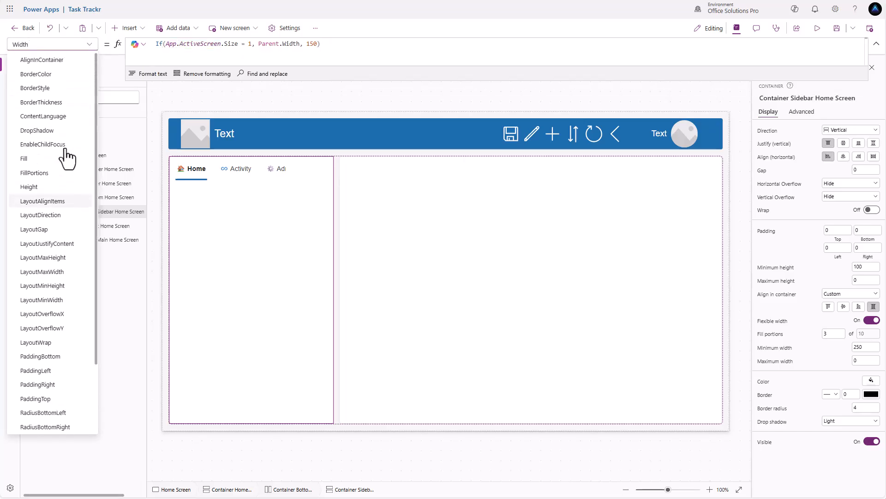
left_click(60, 60)
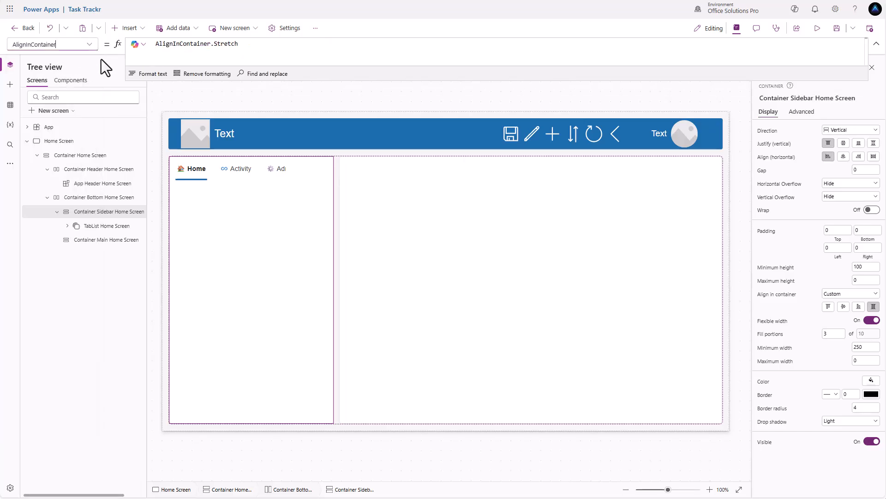
double_click(156, 45)
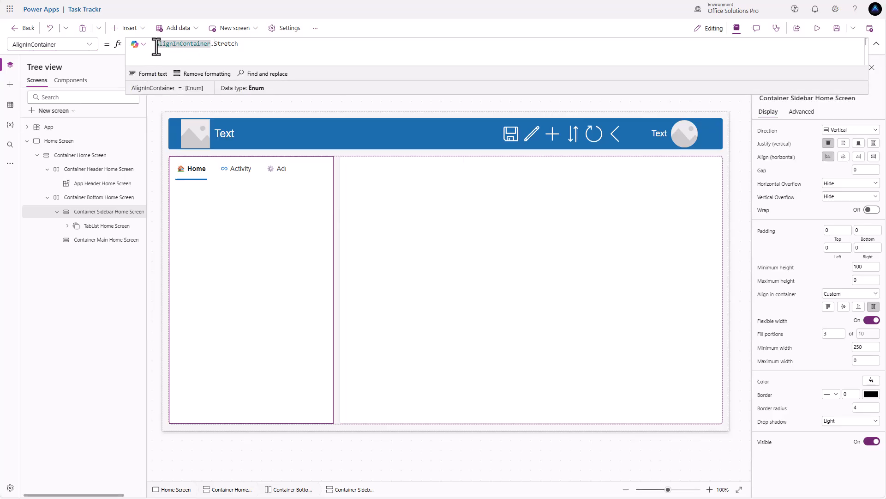
type("If(")
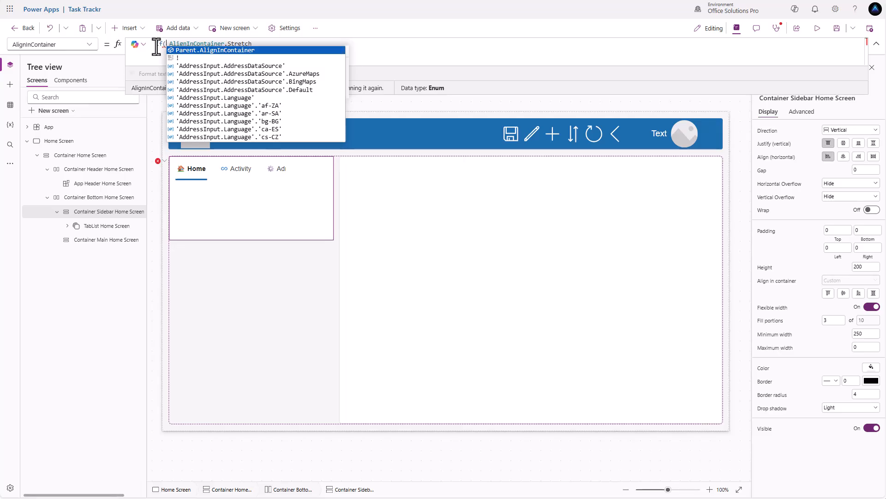
type("App.Width ")
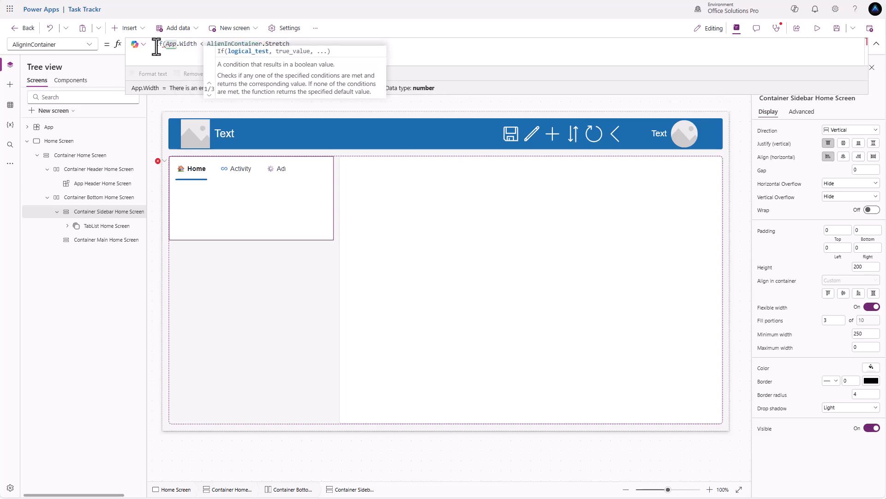
type("< 6")
type("00, ")
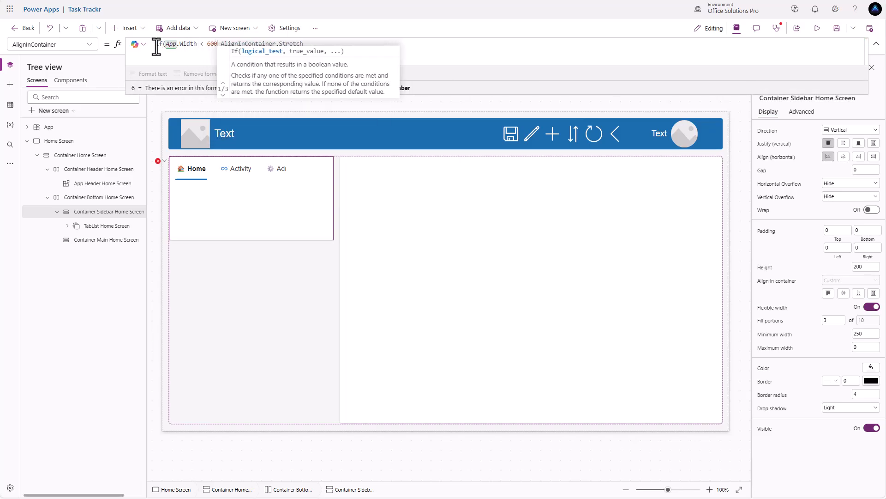
type("Alig")
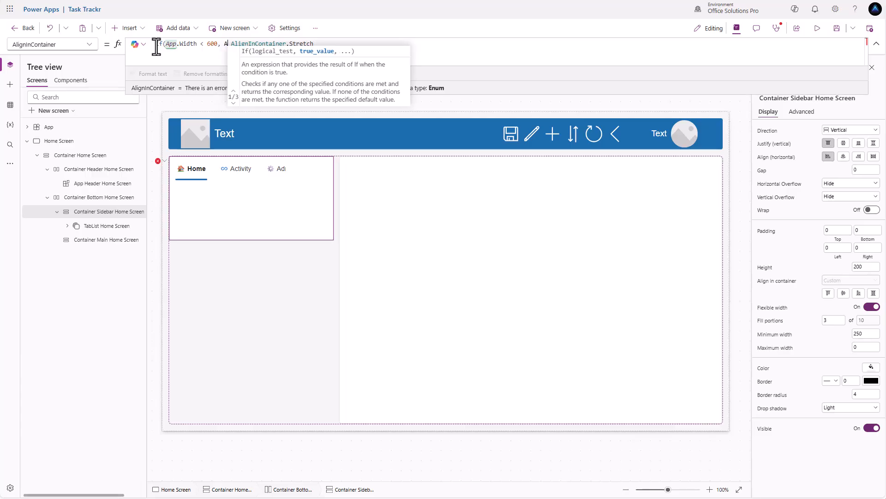
type("in")
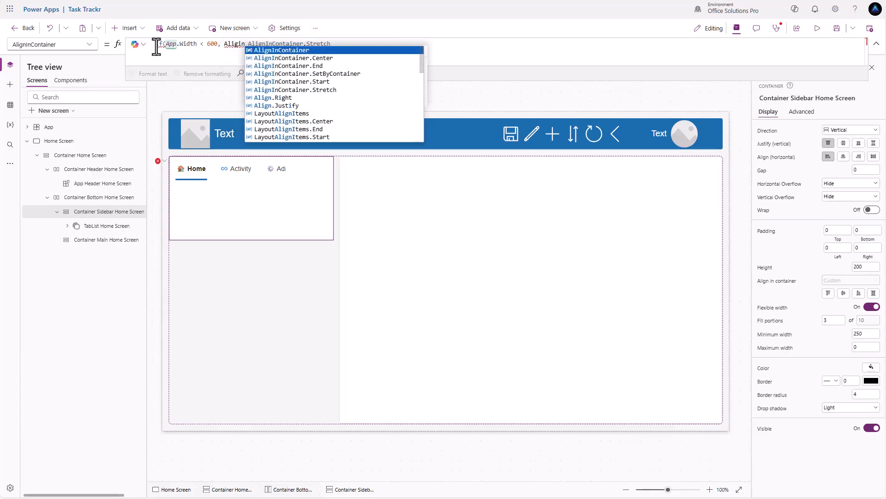
key("Tab")
type(".S")
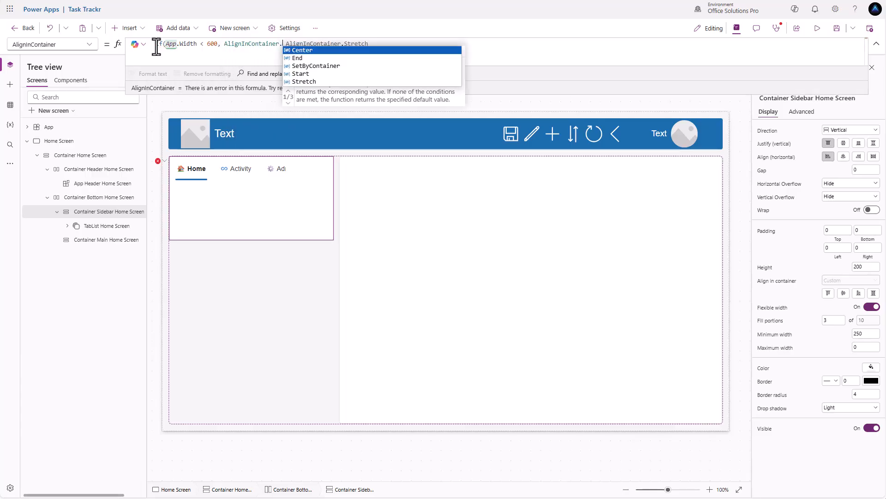
type("tart")
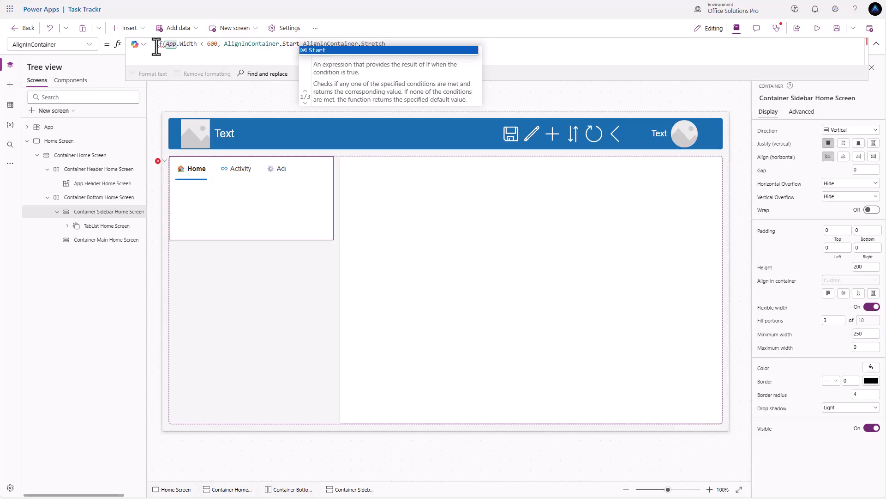
type(",")
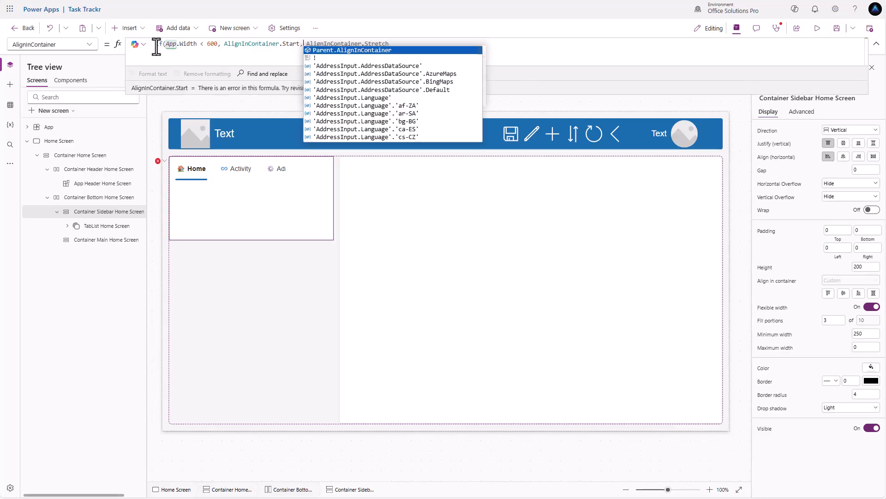
left_click(394, 43)
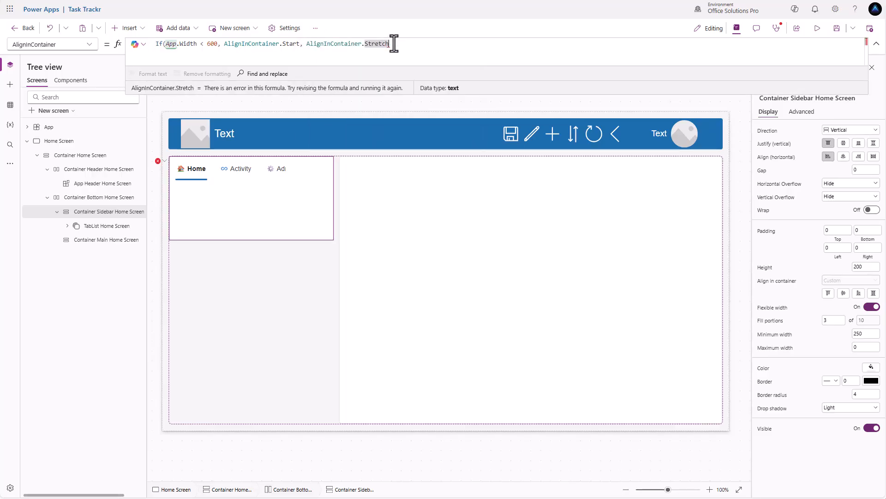
type(")")
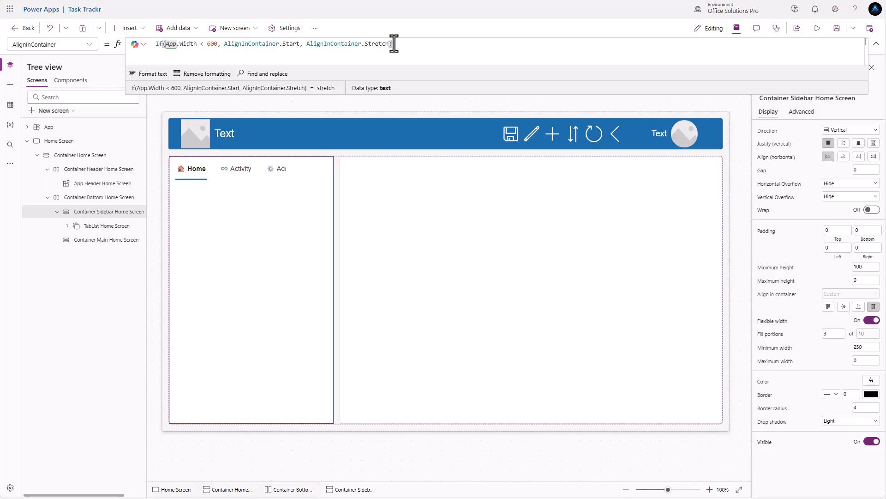
left_click(245, 192)
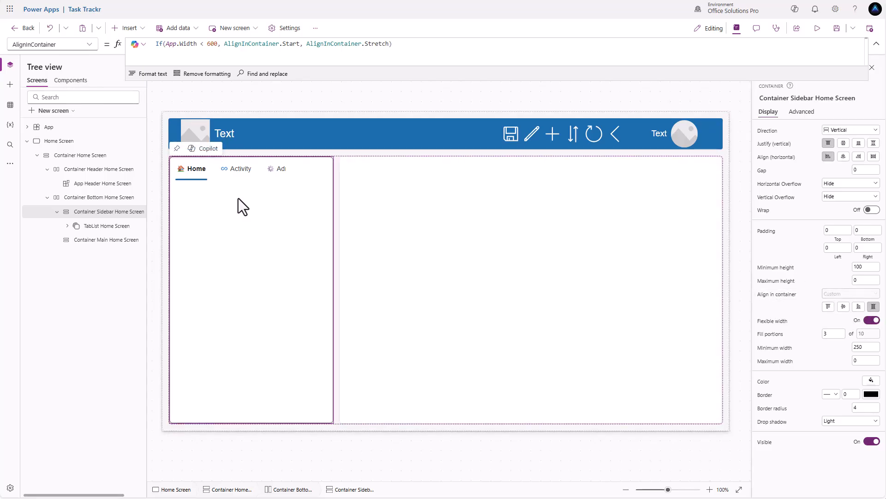
Set the sidebar container's LayoutAlignItems to If('Container Sidebar Home Screen'.Width < 50, LayoutAlignItems.Center, LayoutAlignItems.Start)
left_click(89, 55)
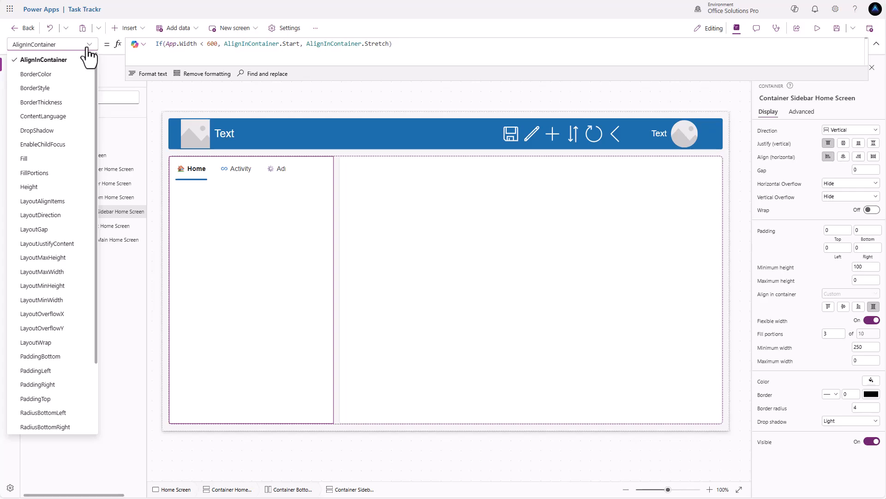
left_click(54, 209)
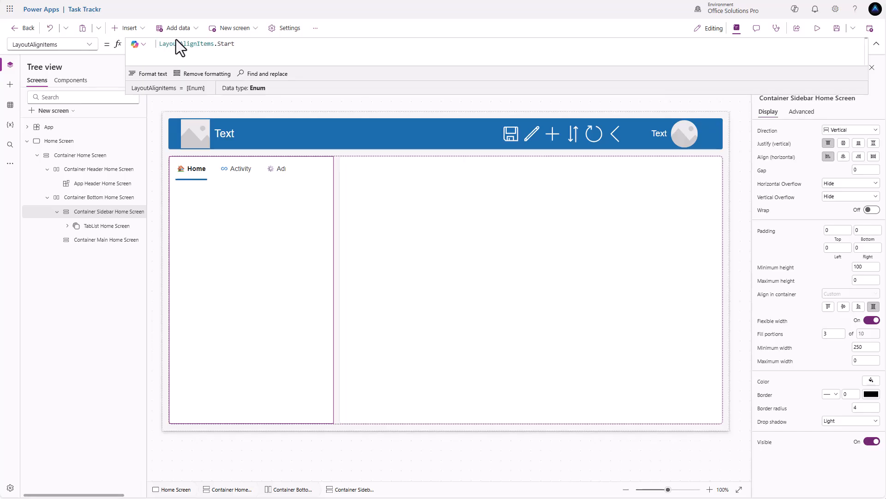
type("If(C")
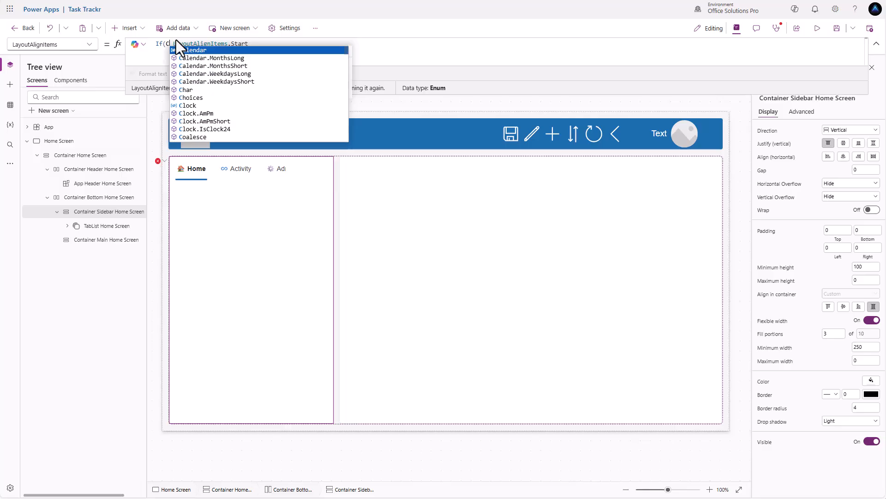
key("BackSpace")
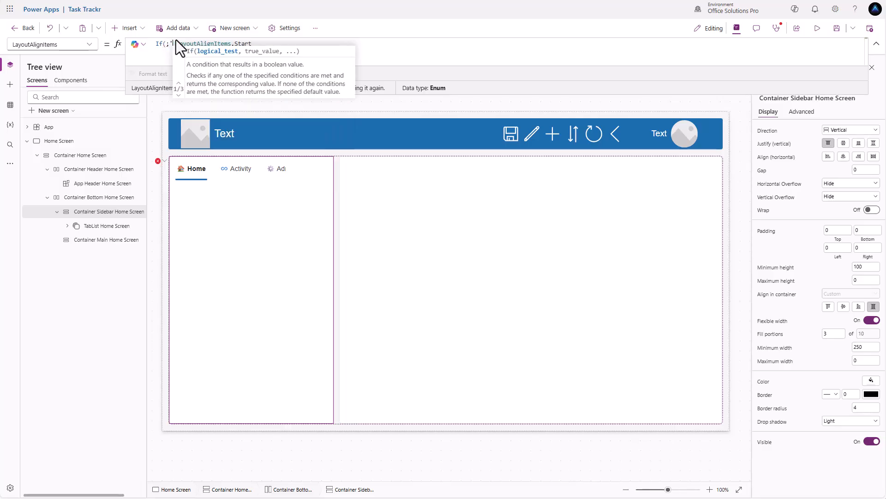
type("'Con")
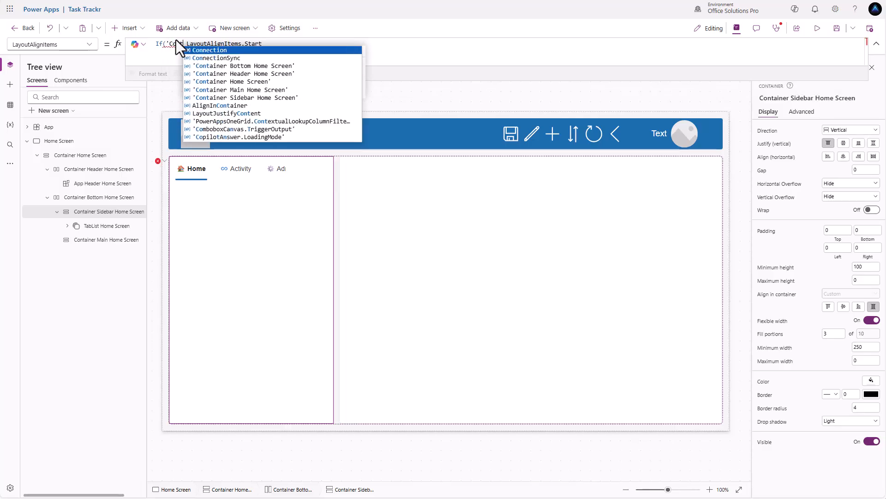
key("Down")
key("Down")
key("Down")
key("Down")
key("Down")
key("Down")
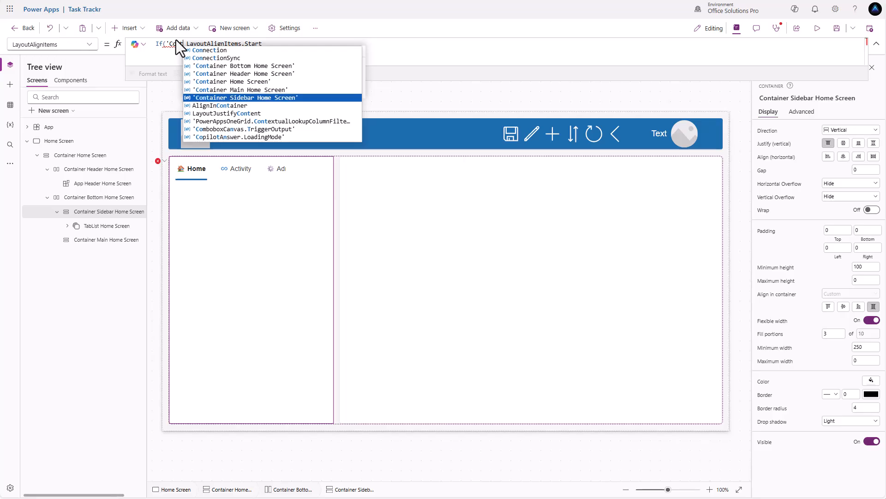
key("Tab")
type(".Width ")
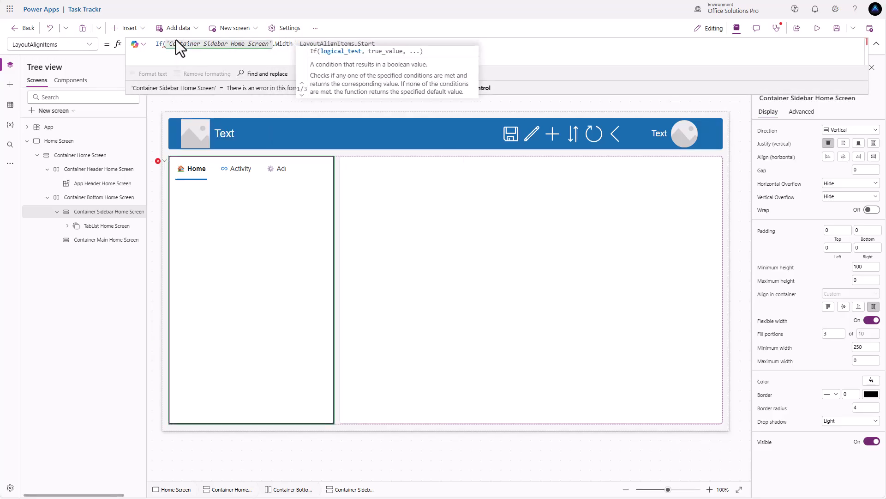
type("< 50 ")
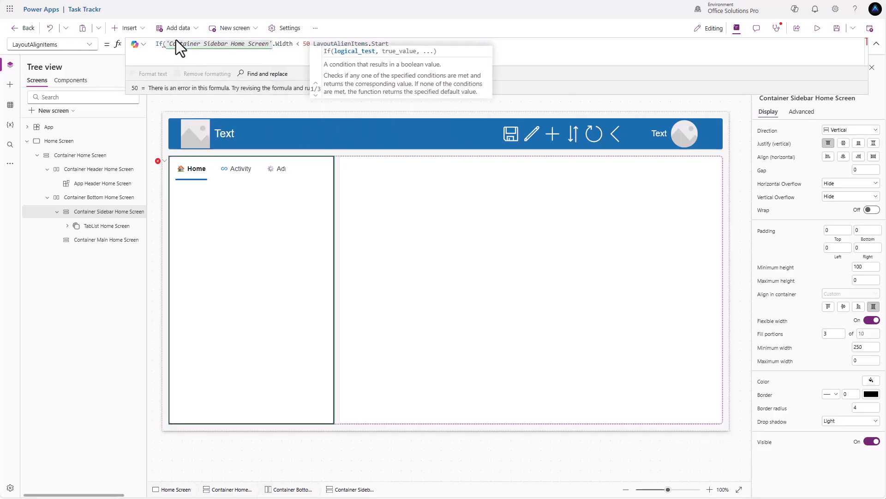
type(", ")
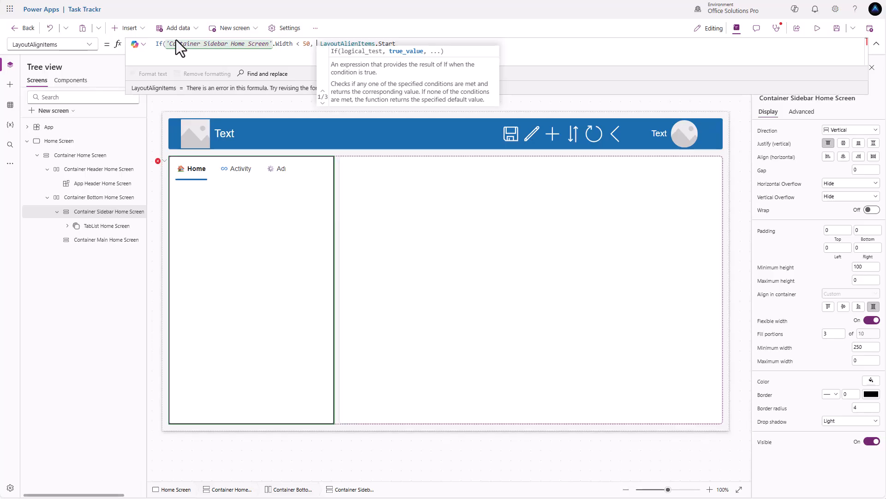
type("Layou")
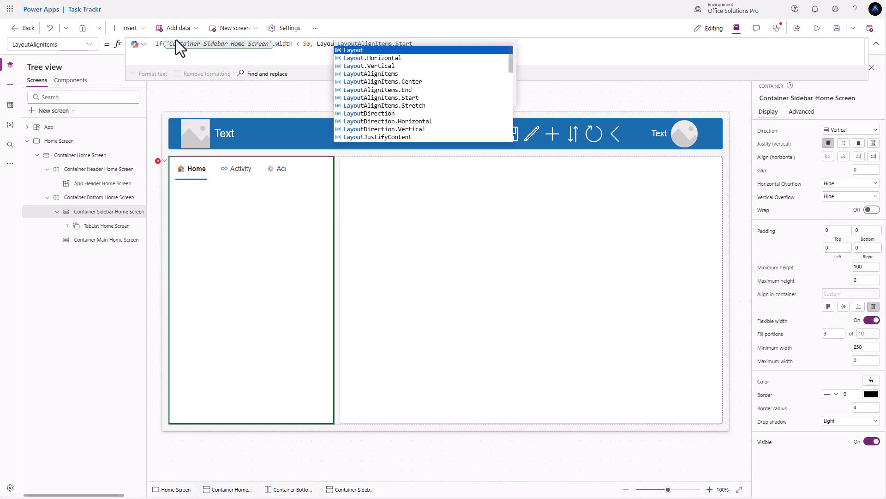
type("tAlignI")
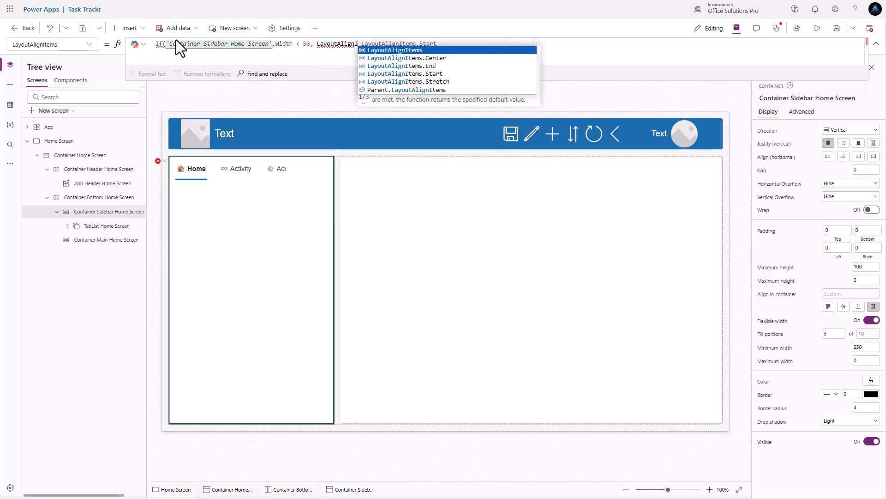
type("tems.C")
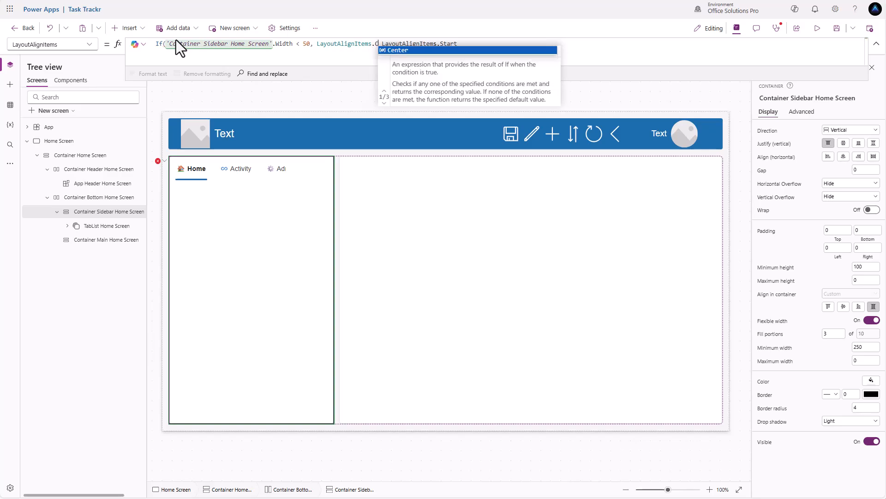
type("enter,")
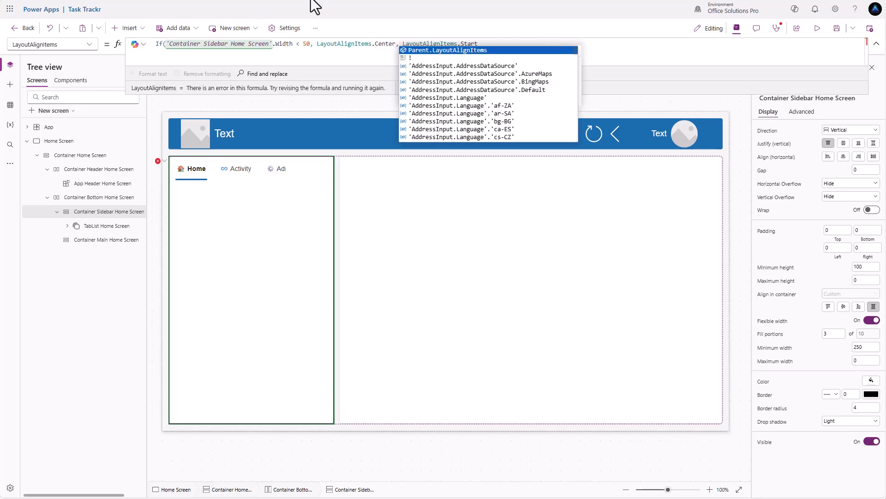
left_click(489, 44)
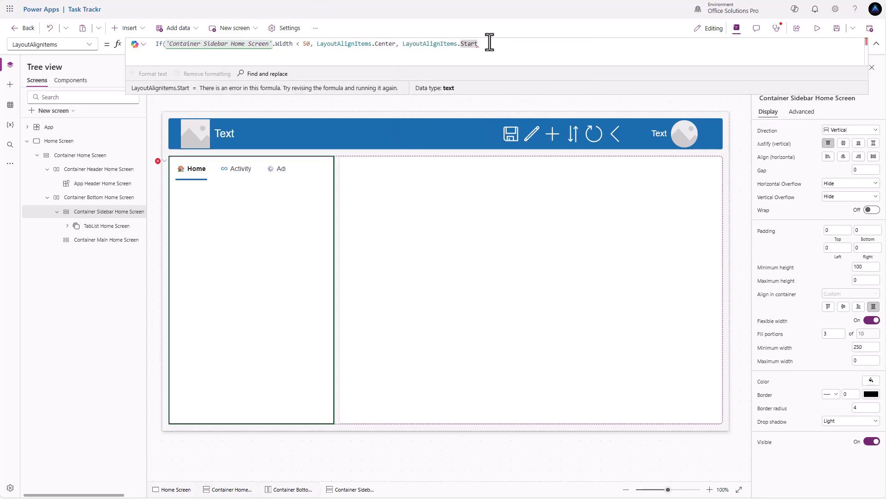
type(")")
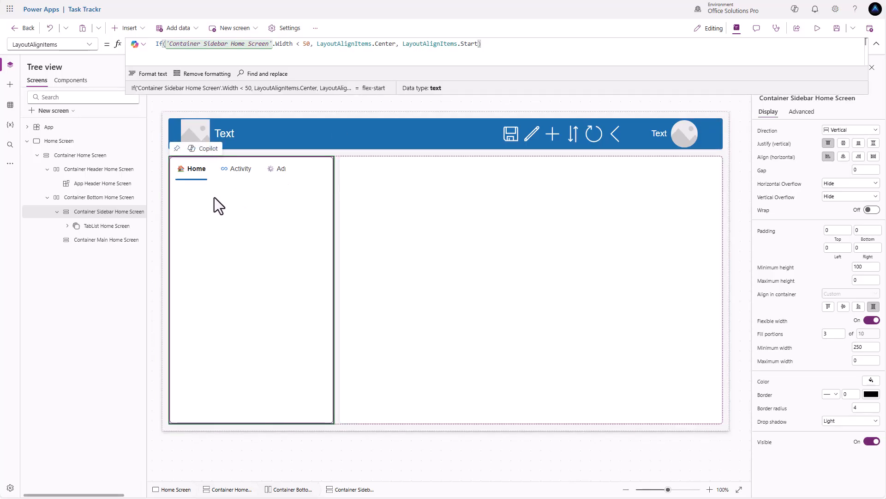
Set the Alignment property of TabList Home Screen to If(App.Width < 600, "Horizontal", "Vertical")
left_click(112, 231)
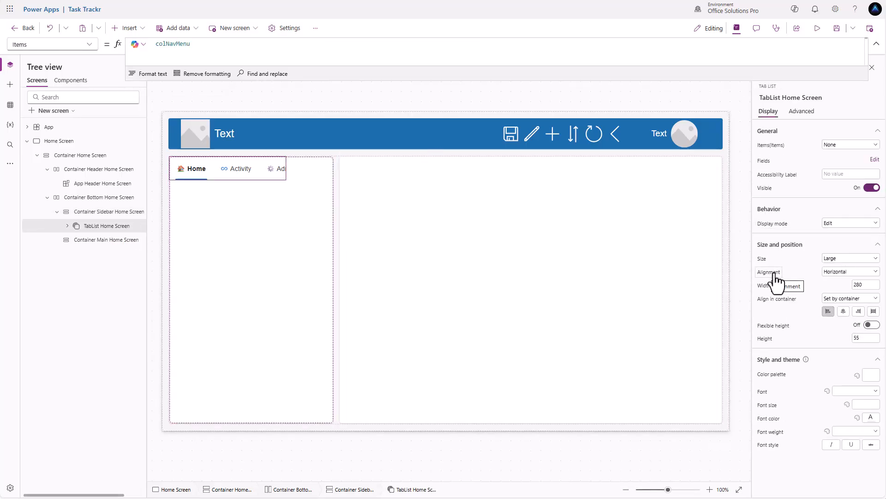
left_click(775, 273)
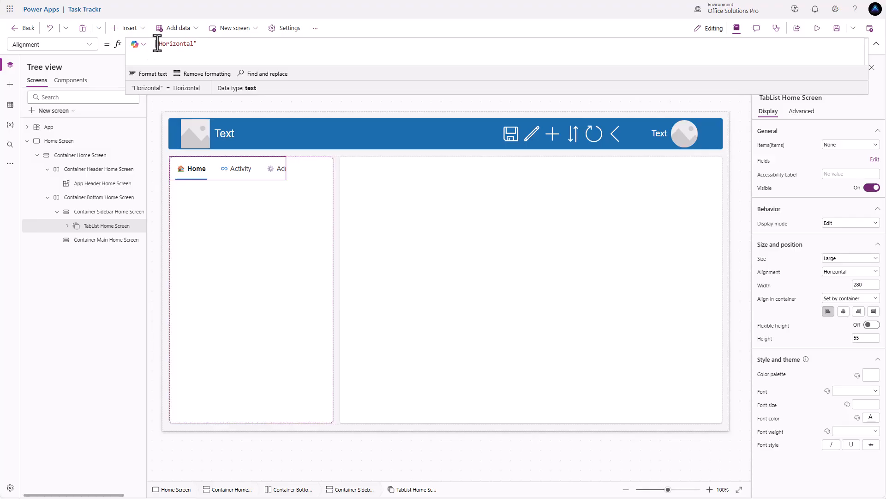
type("If(")
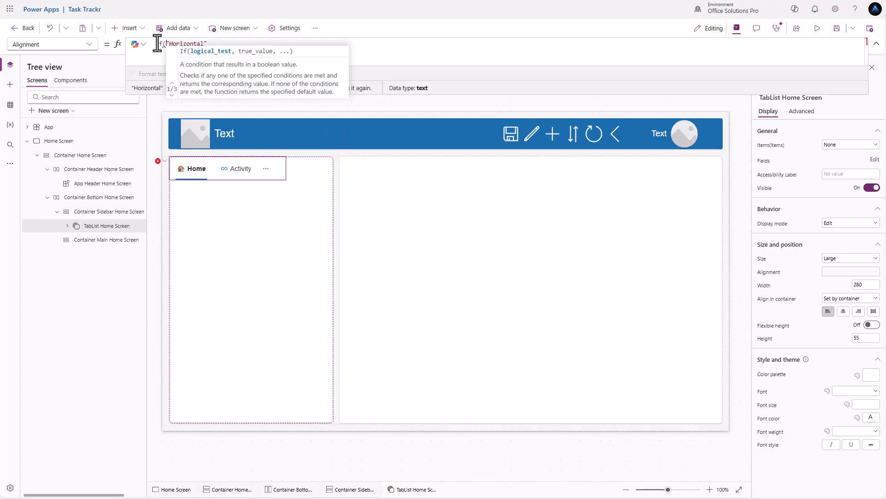
type("App.W")
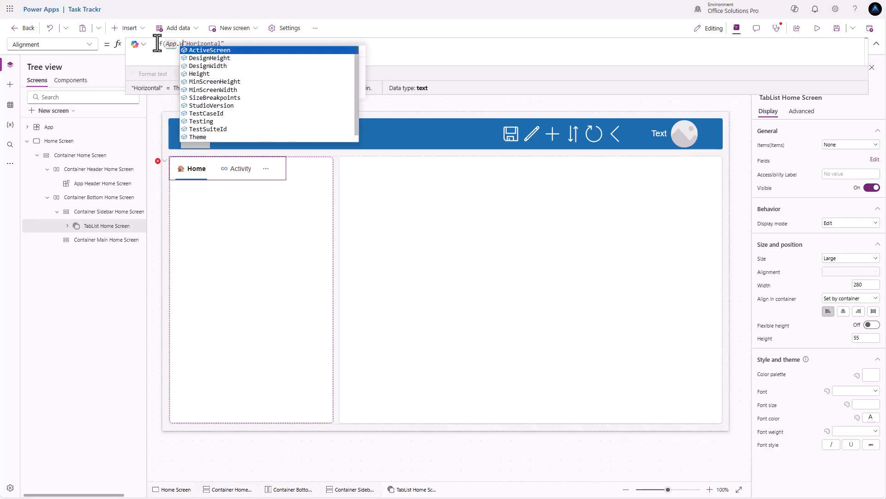
type("idth ")
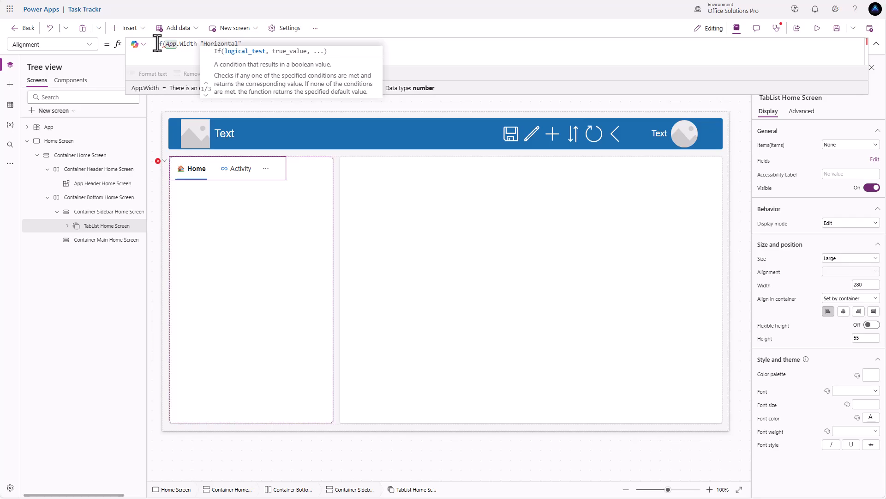
type("< 56")
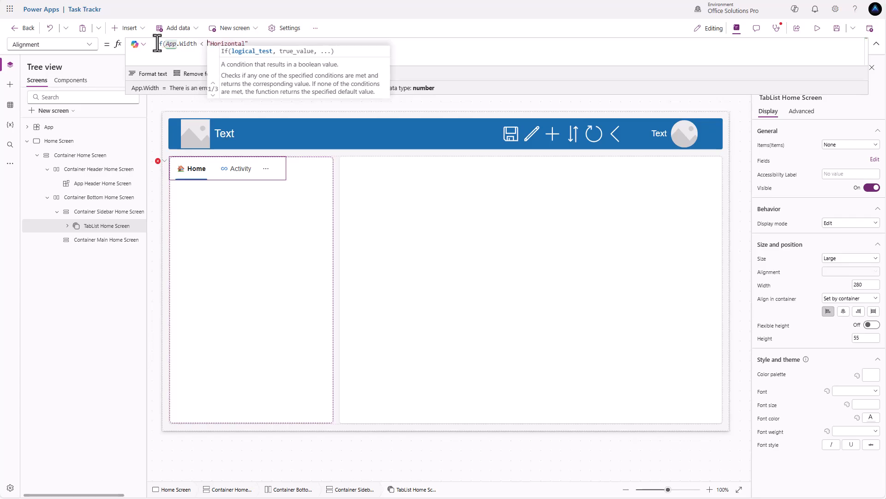
type("0,")
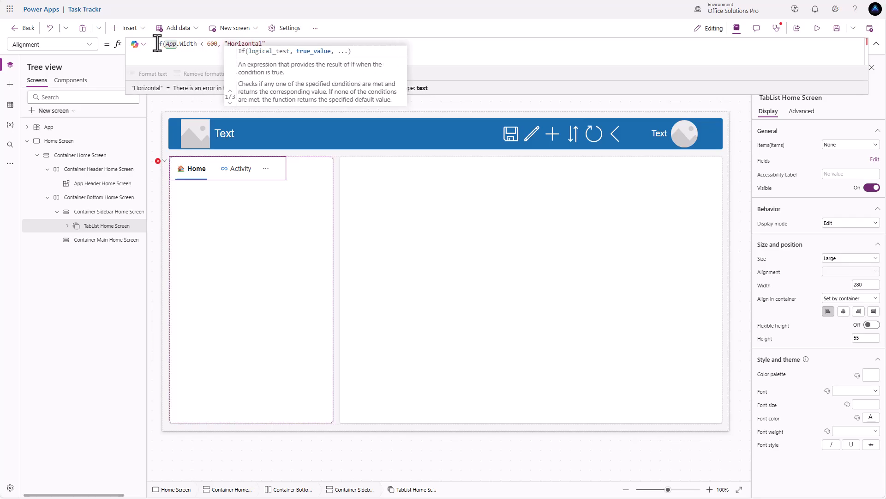
left_click(273, 45)
type(",")
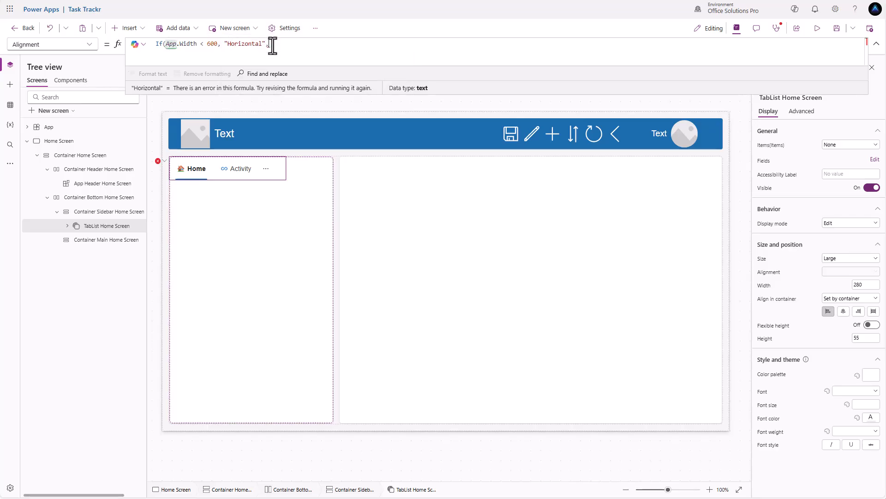
type(" \"V")
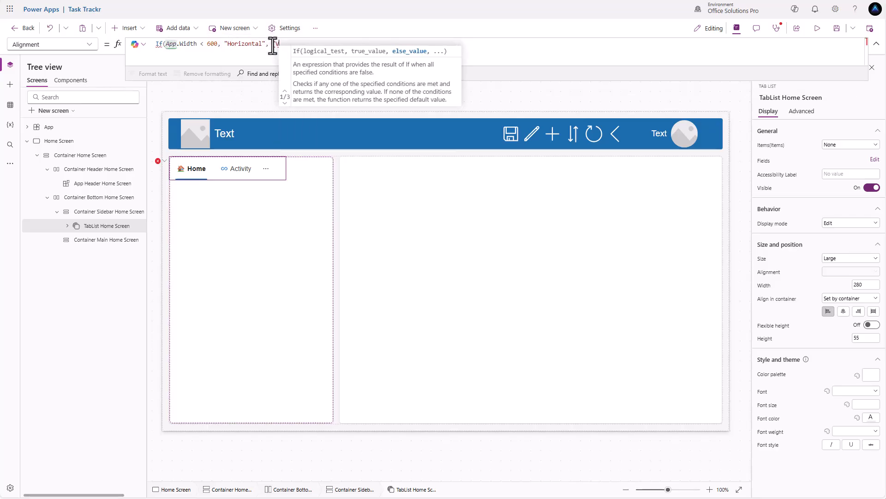
type("ertical\")")
left_click(183, 168)
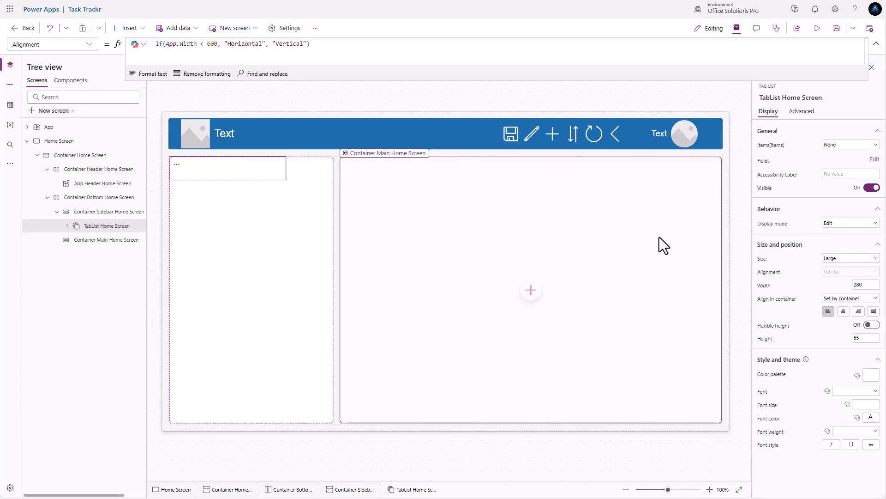
Set the Width property of TabList Home Screen to Parent.Width
left_click(766, 286)
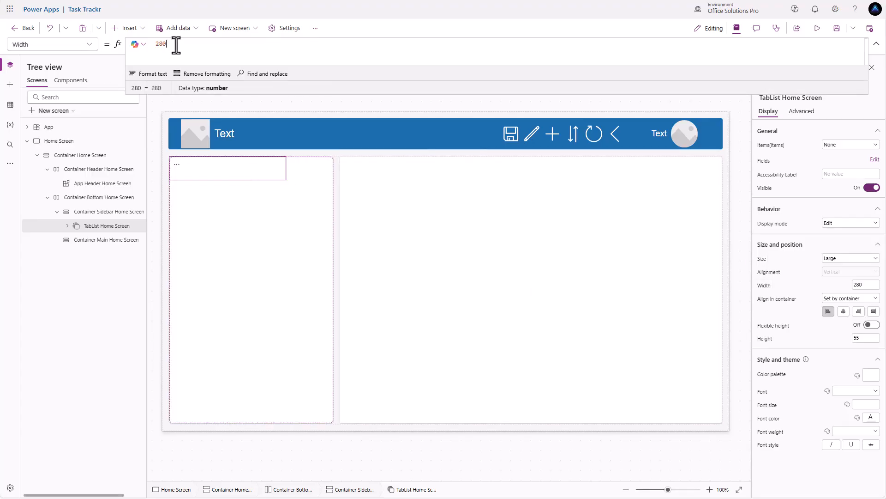
left_click_drag(174, 44, 118, 43)
type("Parent.Width")
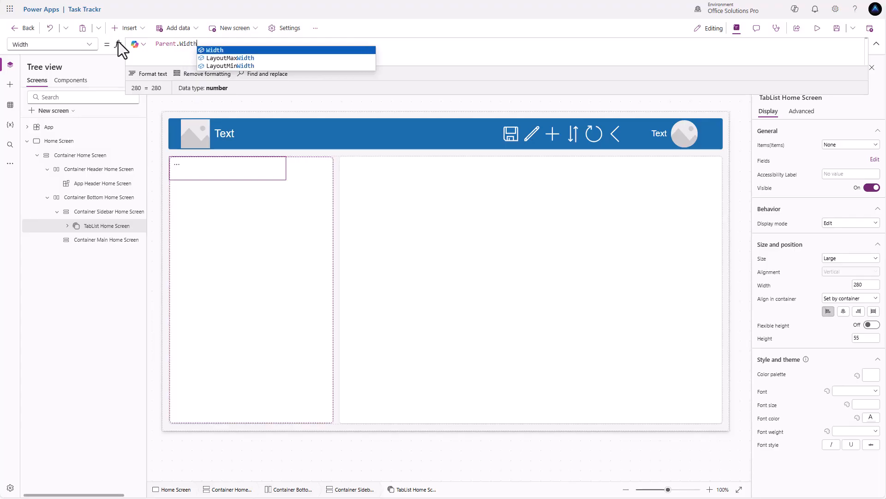
Set the LayoutMinWidth property of TabList Home Screen to Parent.Width - 10
left_click(93, 46)
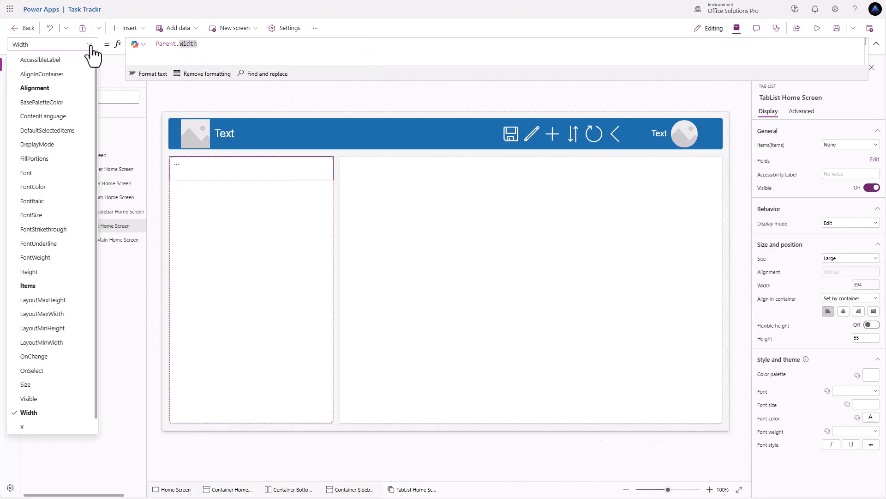
scroll(55, 346, "down", 1)
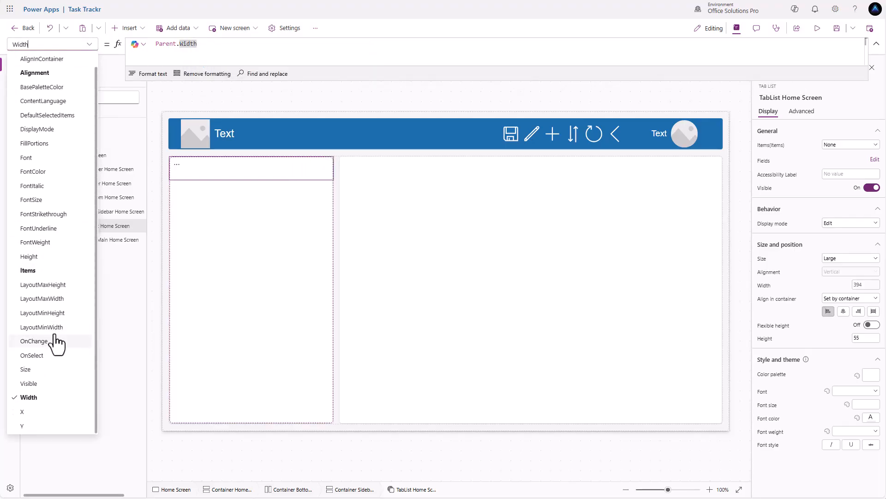
left_click(60, 327)
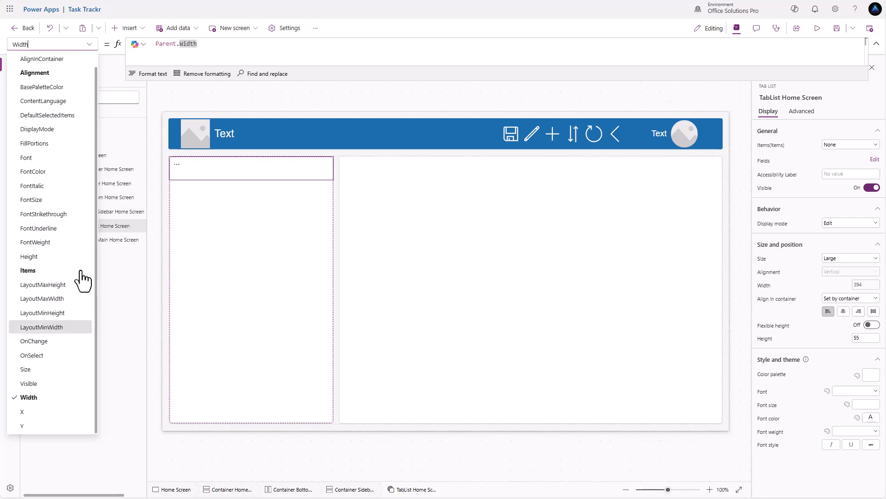
type("Parent.Wid")
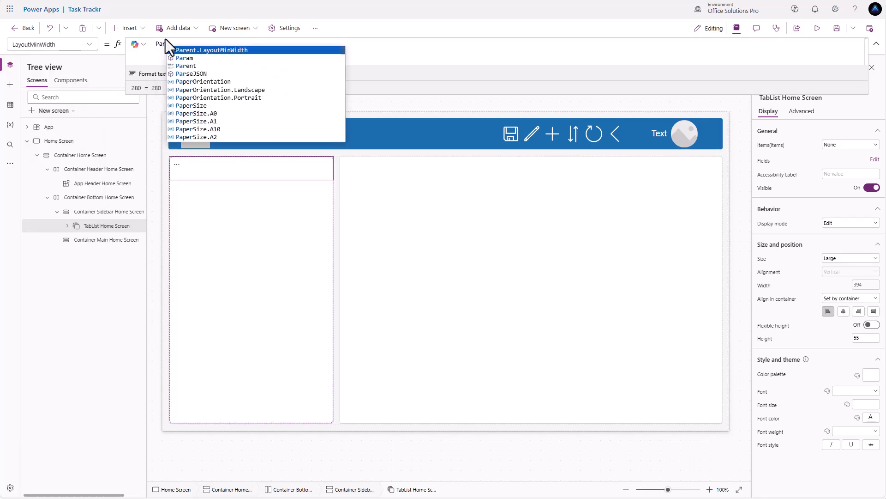
type("th - 10")
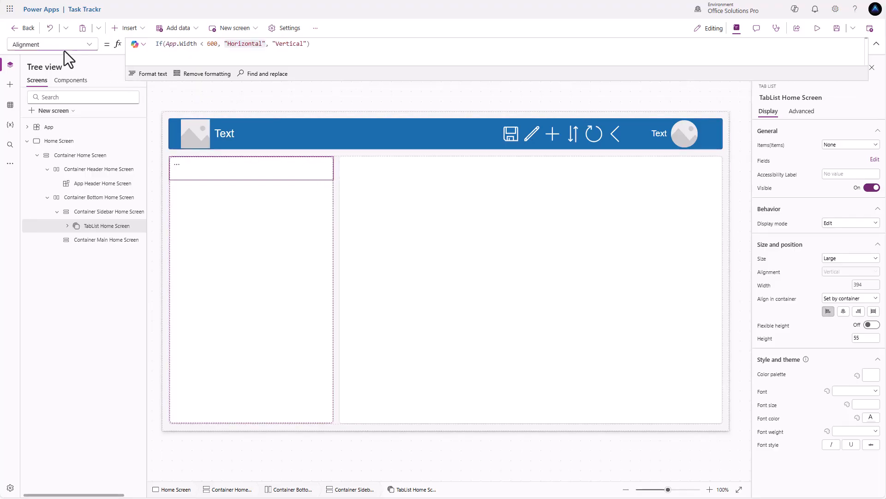
Set the LayoutMaxWidth property of TabList Home Screen to Parent.Width
left_click(86, 46)
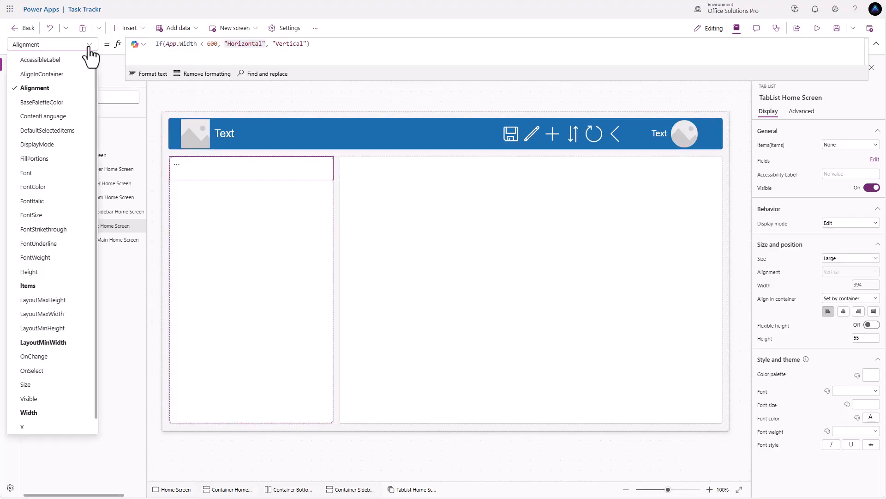
left_click(43, 314)
left_click(167, 46)
type("Parent.Width")
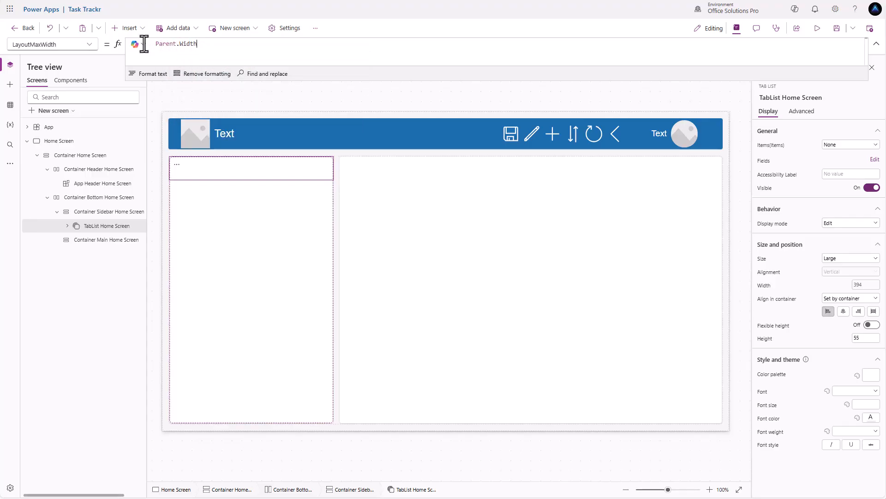
Set the Height property of TabList Home Screen to Parent.Height
left_click(89, 44)
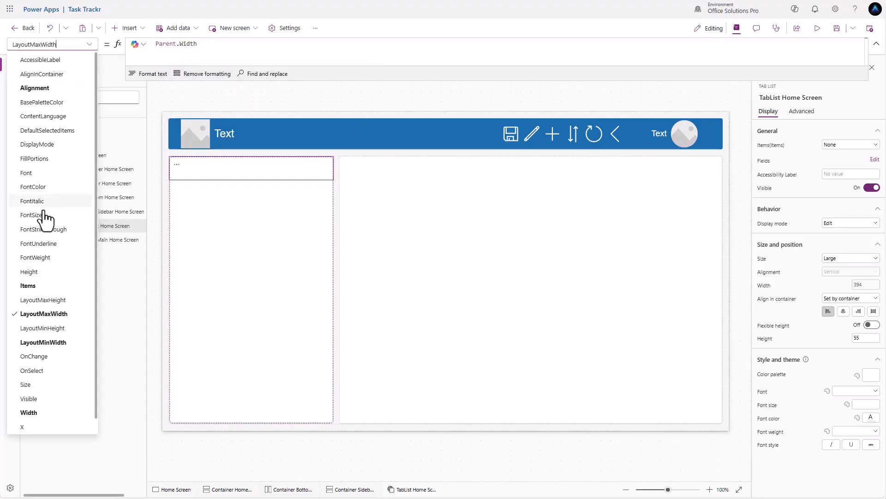
left_click(37, 272)
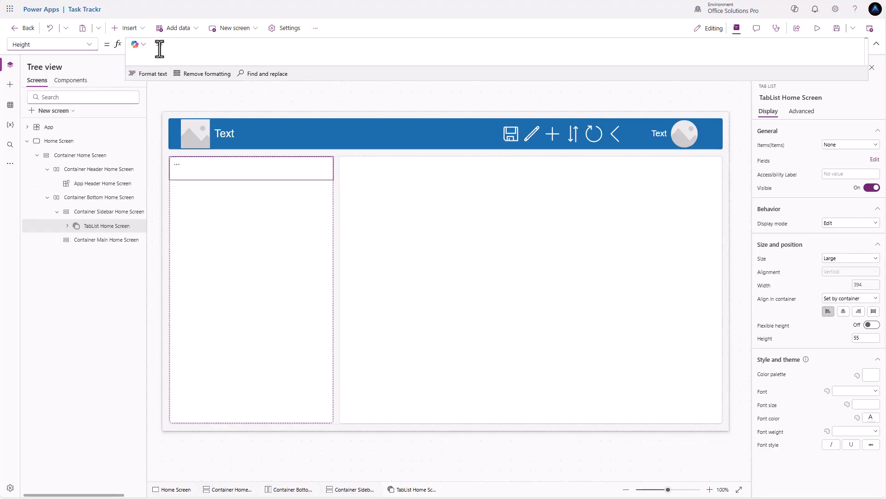
left_click_drag(170, 45, 128, 46)
type("Parent.")
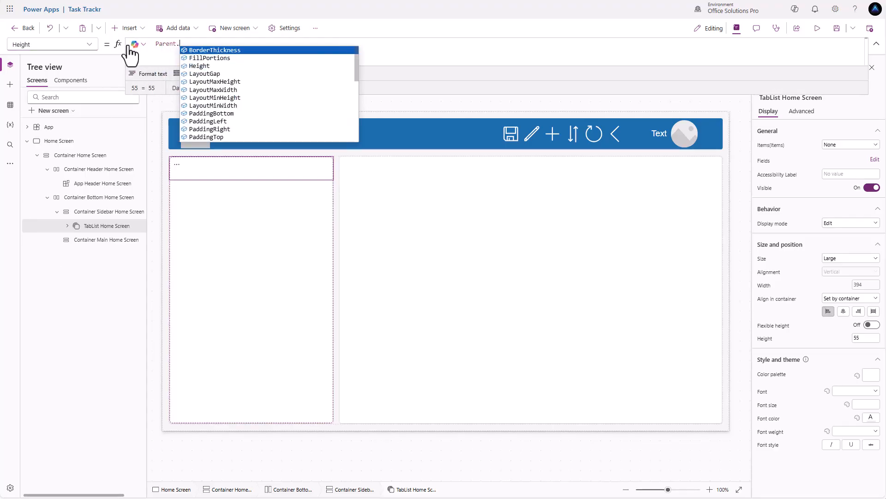
type("Height")
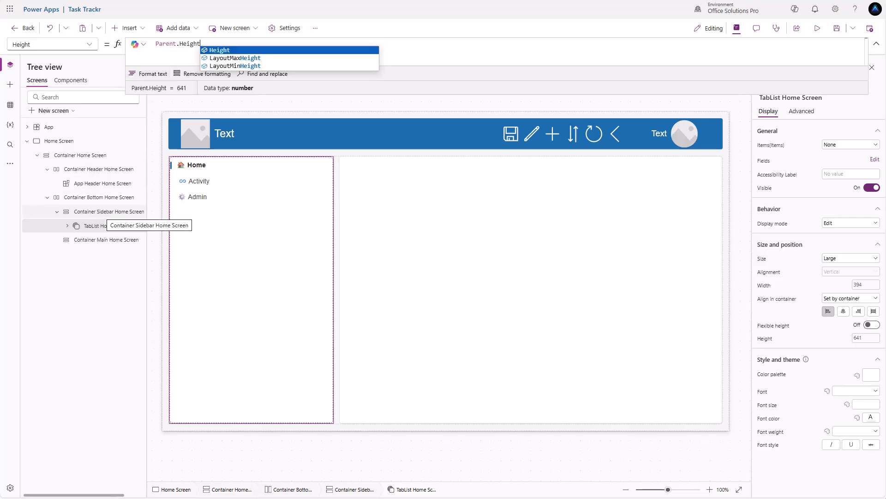
left_click(221, 216)
Set the DefaultSelectedItems property of TabList Home Screen to LookUp(colNavMenu, Screen = App.ActiveScreen)
left_click(92, 45)
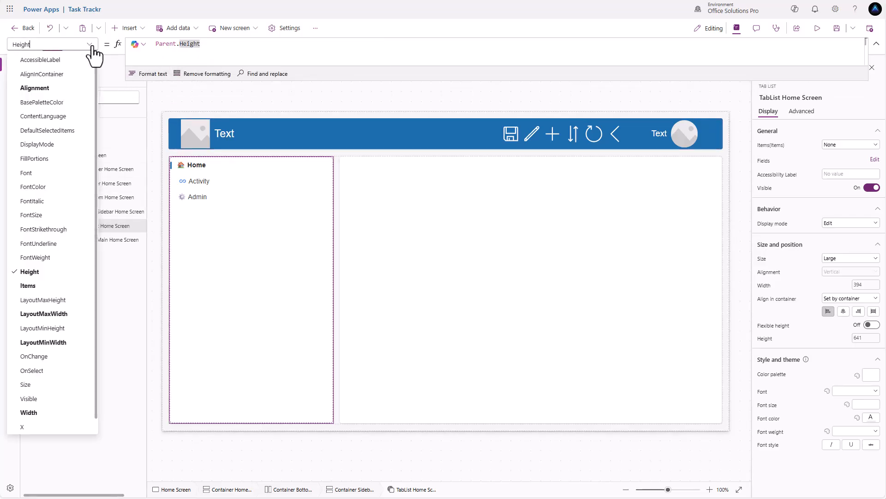
left_click(47, 130)
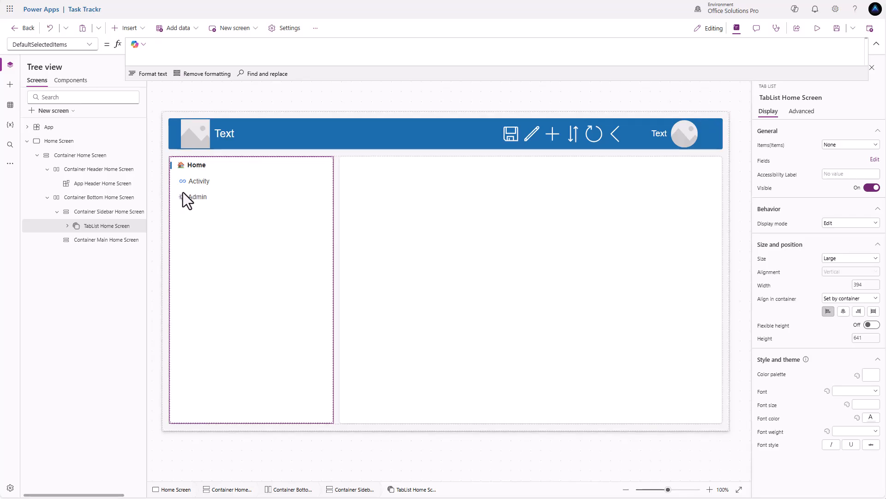
type("LookUp(")
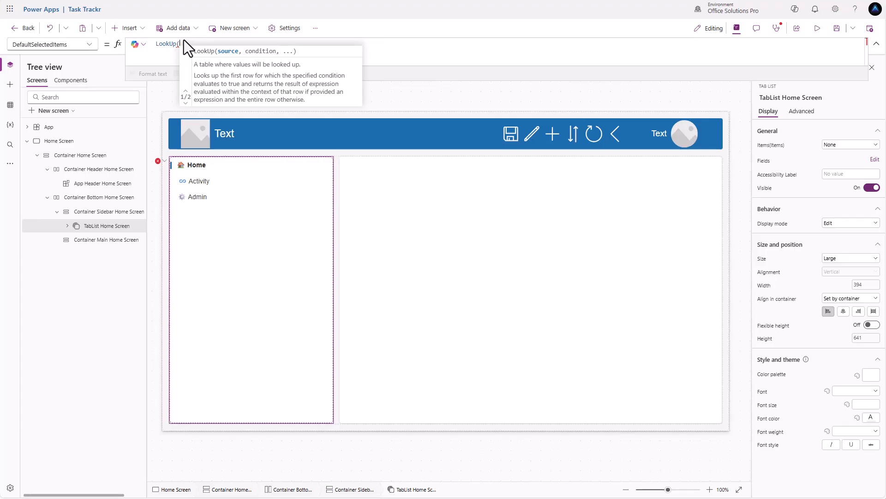
type("colNavMenu, ")
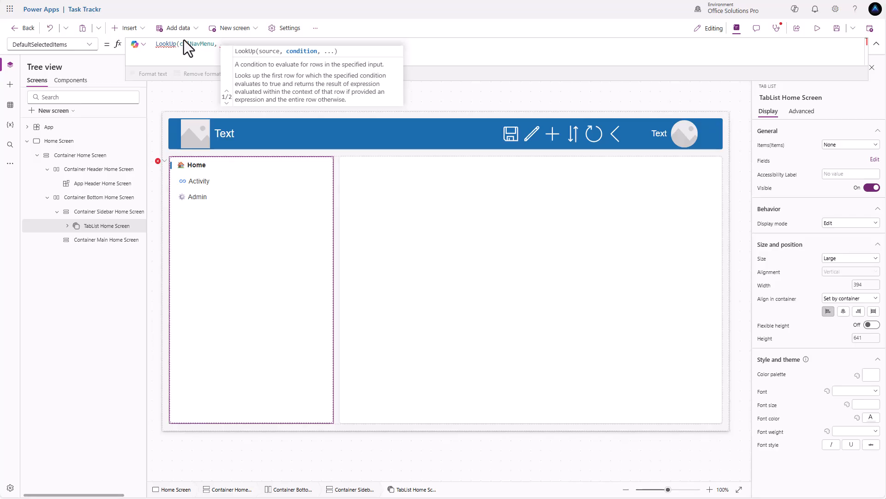
type("Scre")
type("en ")
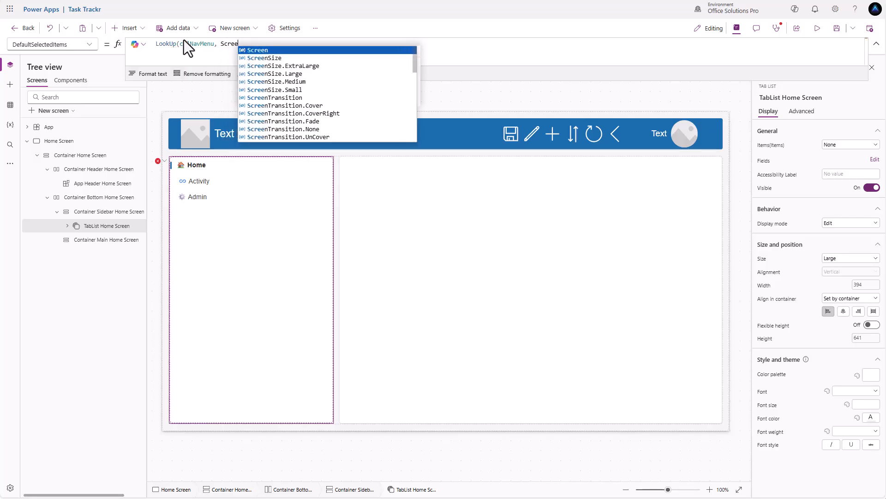
type("=")
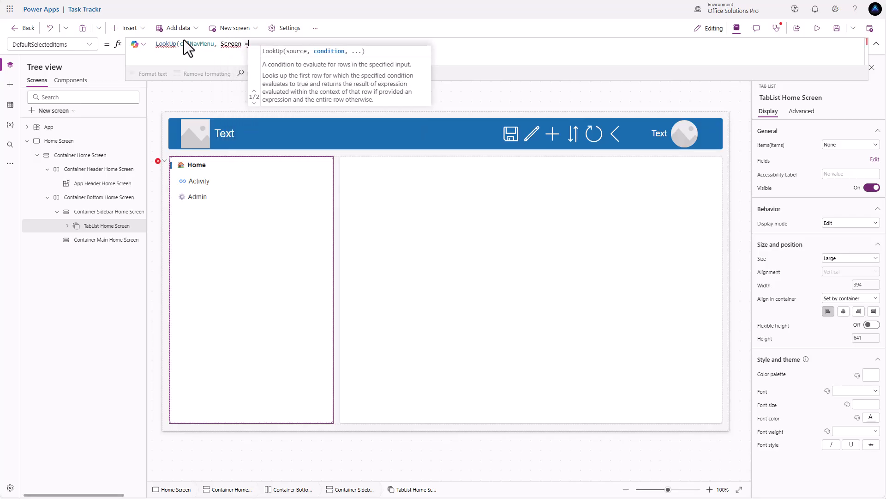
type(" App.ActiveScreen)")
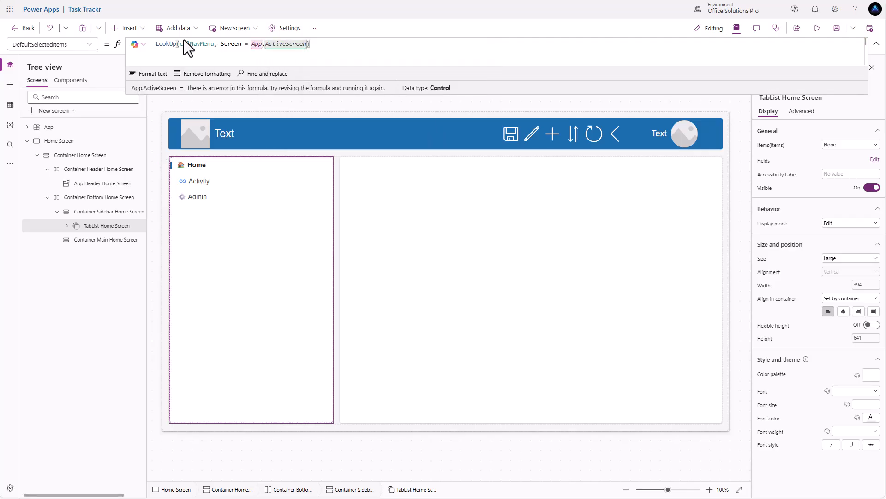
Set the AccessibleLabel property of TabList Home Screen to Self.Selected.Accessible
left_click(89, 44)
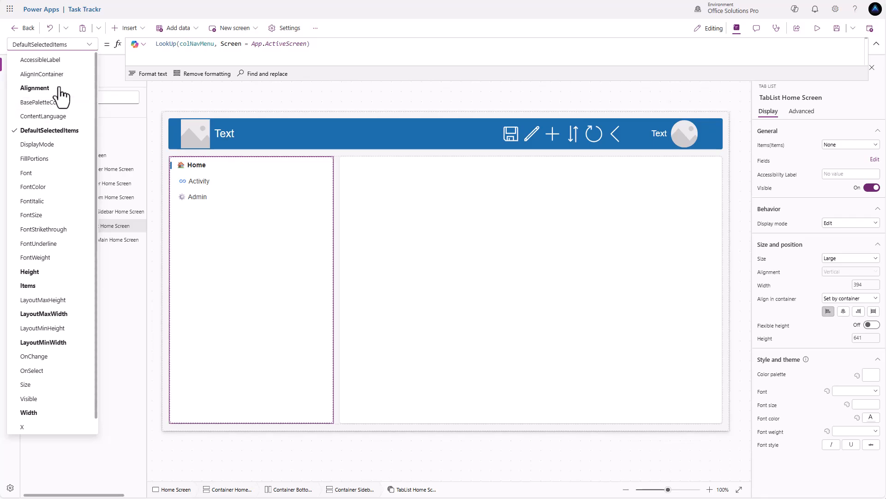
left_click(46, 60)
left_click(173, 42)
key("ctrl+a")
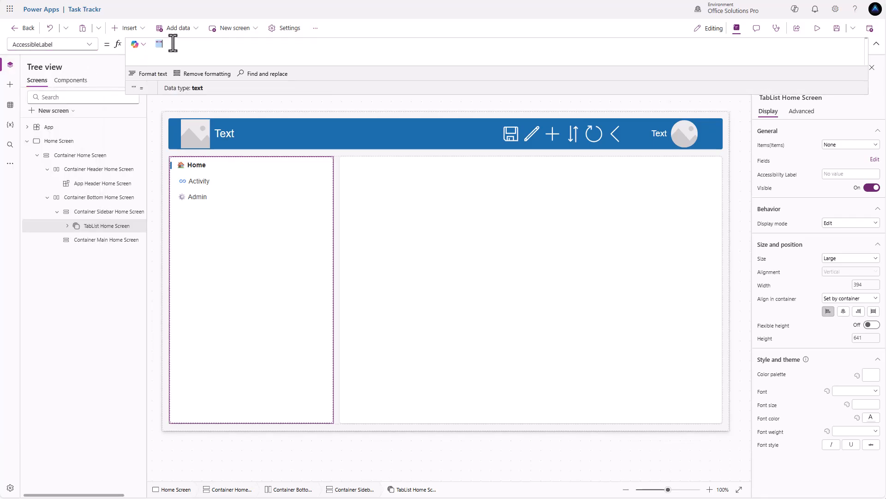
type("Self.")
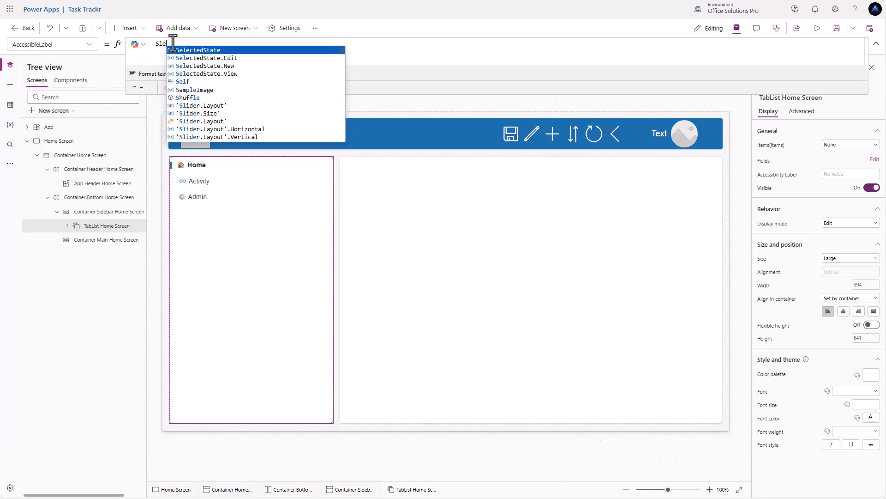
type("Selected.")
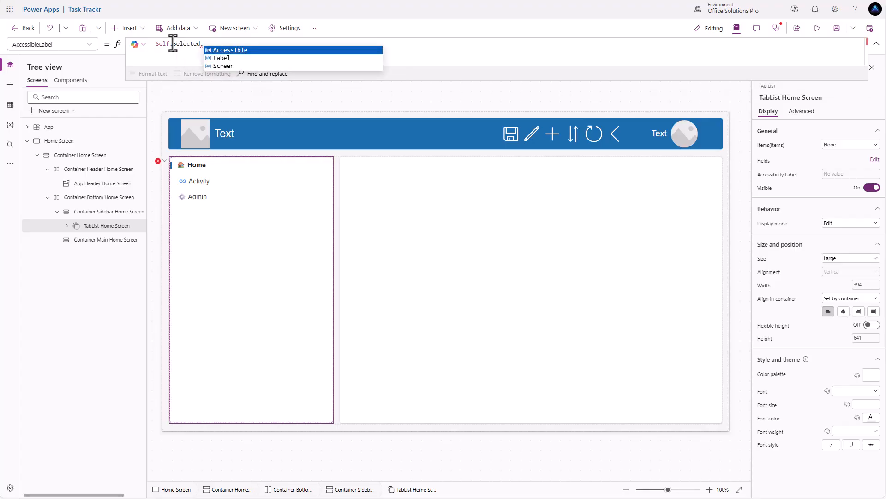
key("Tab")
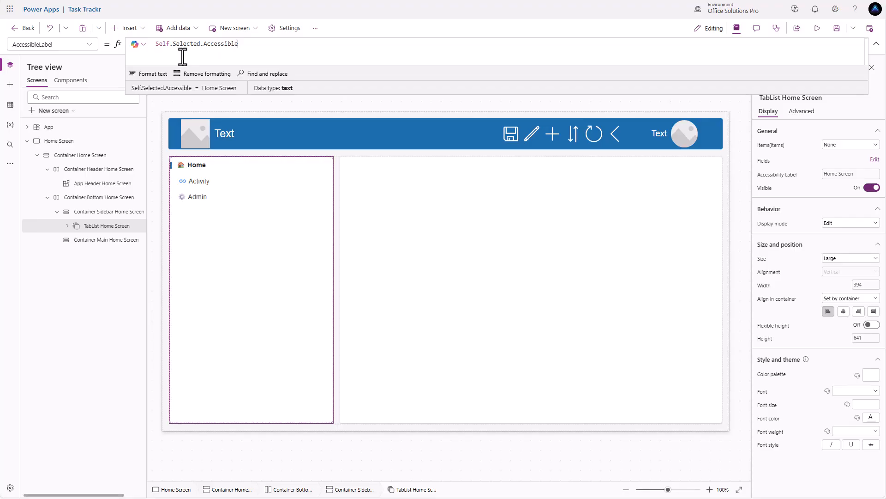
Preview the app on the phone in portrait and landscape orientation, and return to editing
left_click(818, 28)
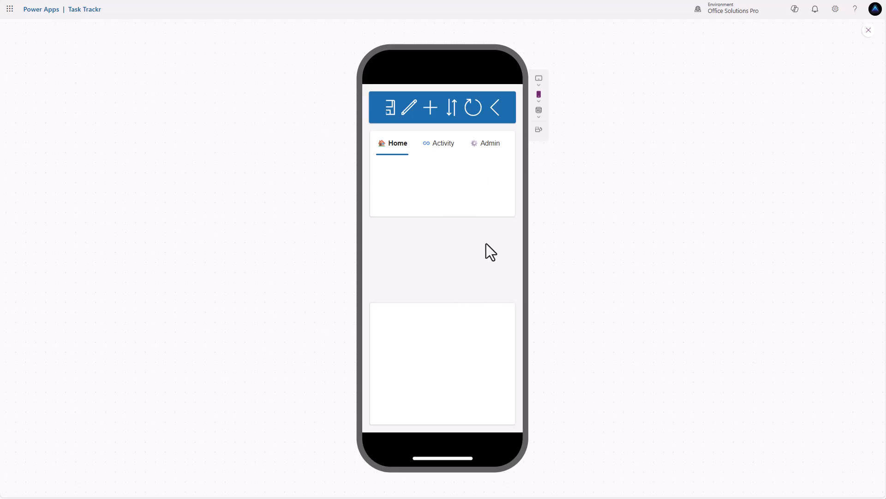
left_click(539, 130)
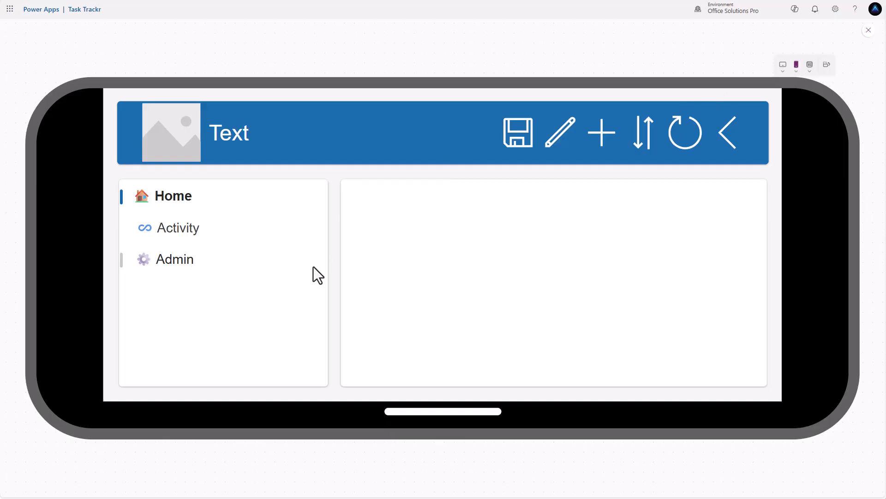
left_click(869, 30)
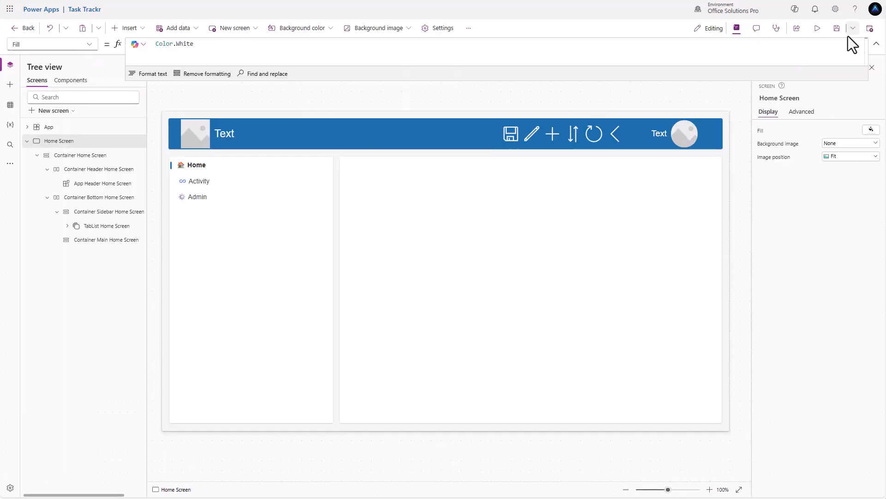
Turn off flexible width for Container Sidebar Home Screen
left_click(95, 212)
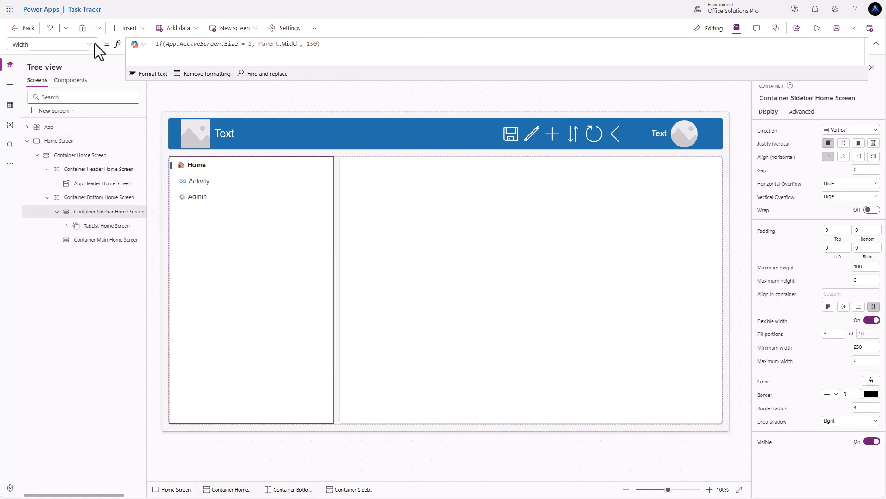
left_click(873, 321)
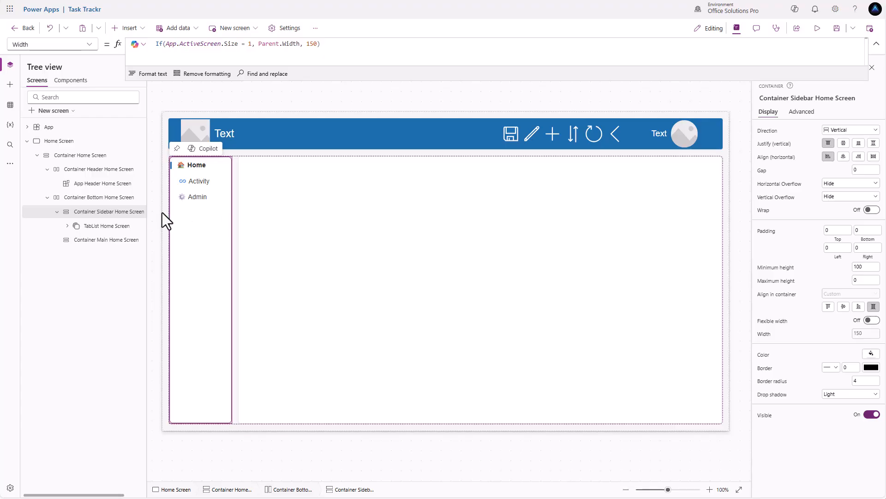
Set the LayoutMinHeight property of Container Main Home Screen to Parent.Height and check the layout in the phone preview
left_click(115, 242)
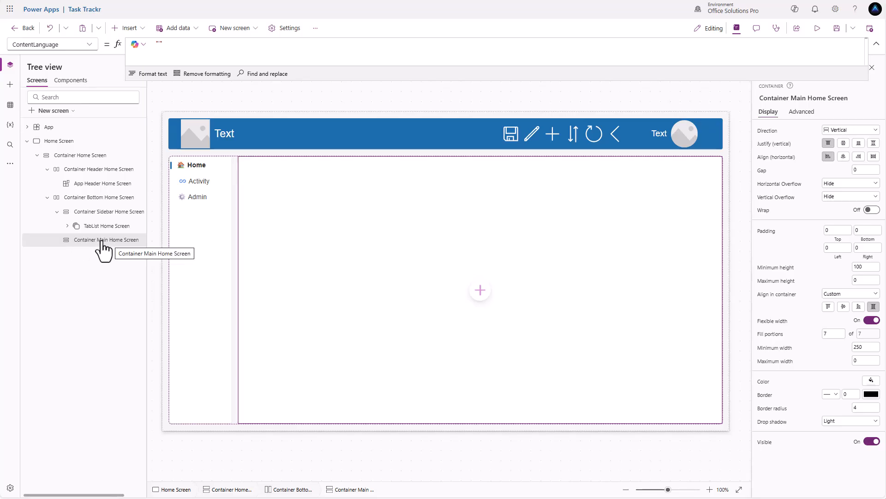
left_click(781, 273)
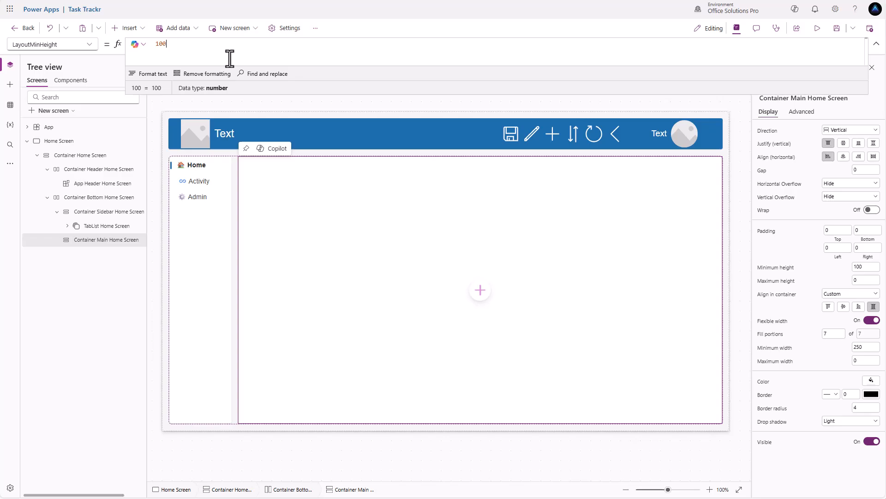
double_click(185, 49)
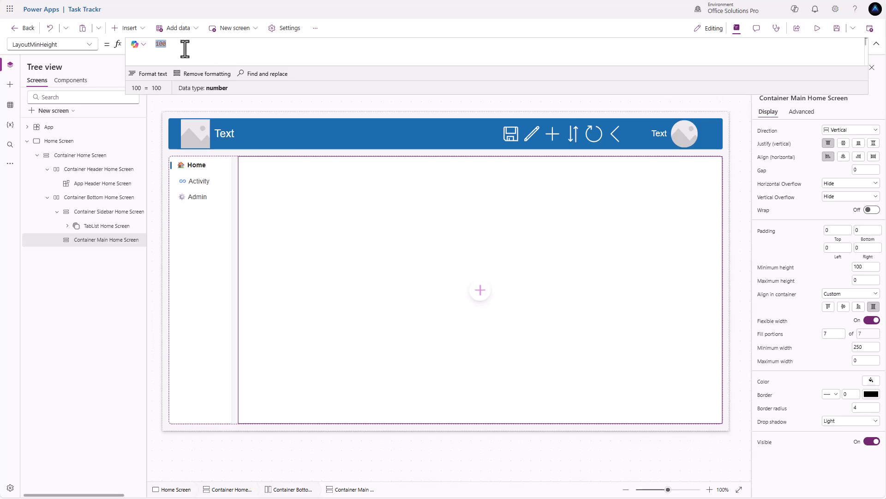
type("Parent.")
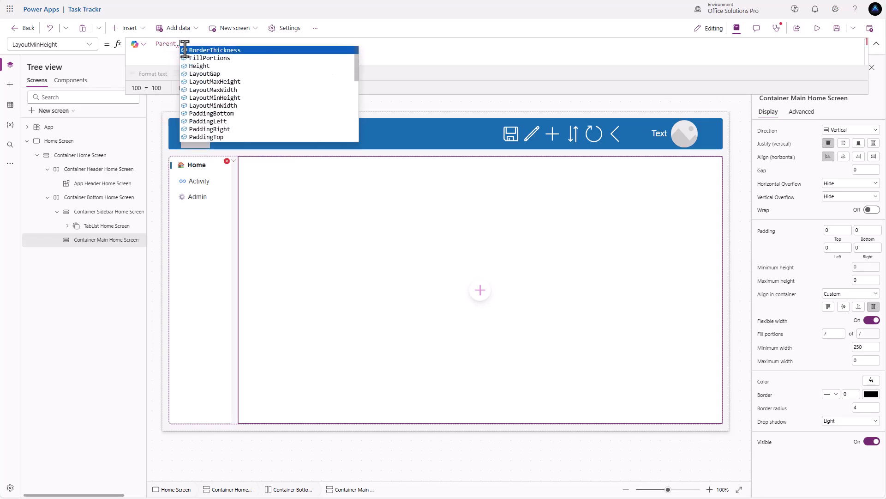
type("Height")
left_click(817, 28)
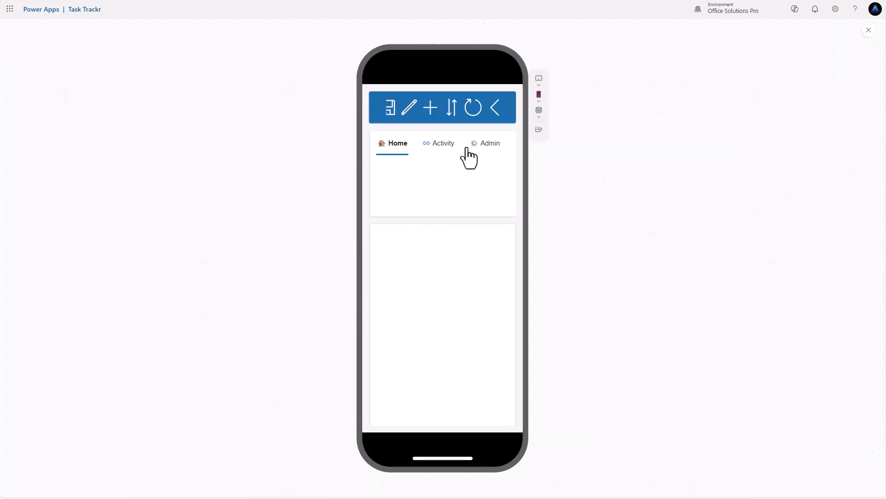
left_click(868, 31)
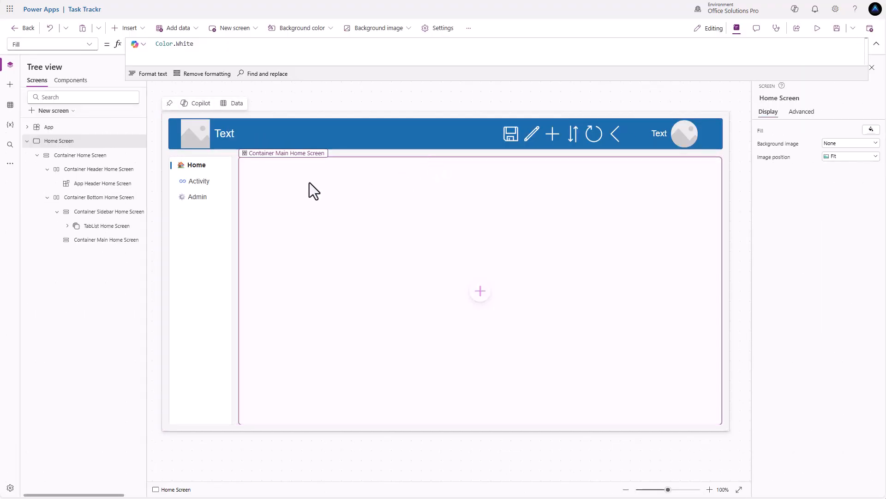
Set the LayoutMaxHeight property of Container Sidebar Home Screen to Parent.Height
left_click(83, 212)
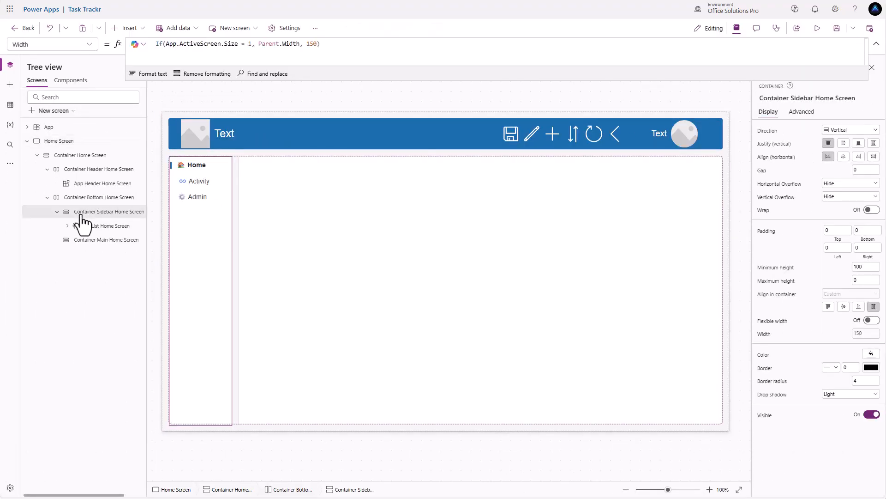
left_click(788, 283)
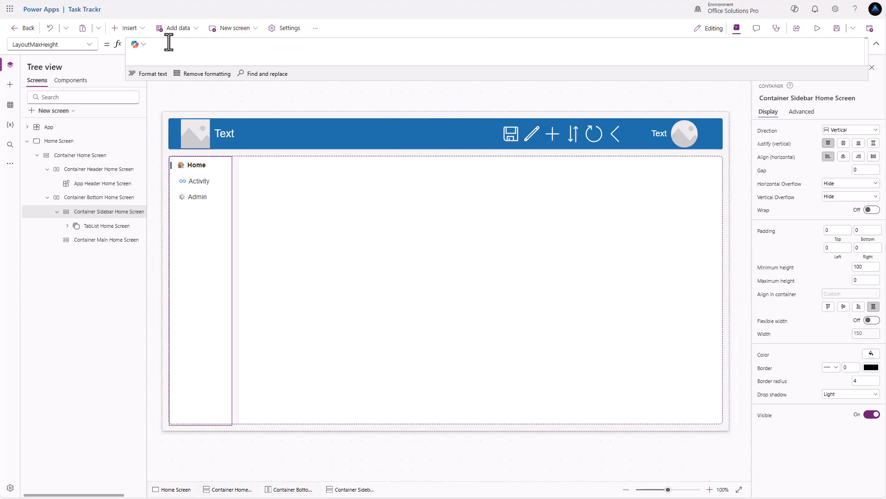
type("Parent.Hei")
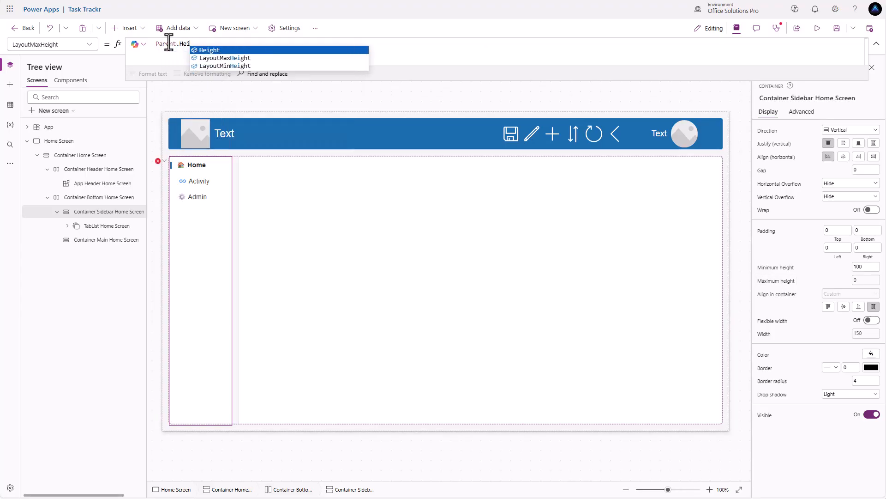
key("Tab")
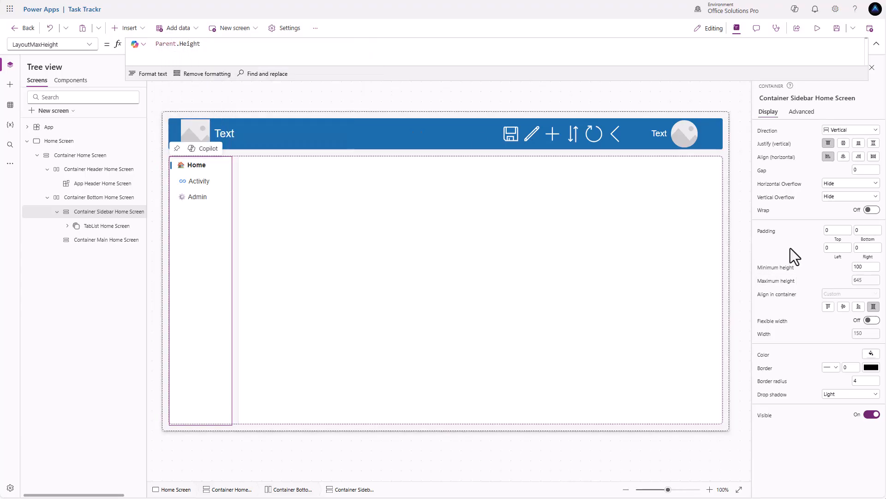
Set the minimum height of Container Sidebar Home Screen to 1 and center its contents vertically
left_click(868, 267)
type("1")
left_click(844, 144)
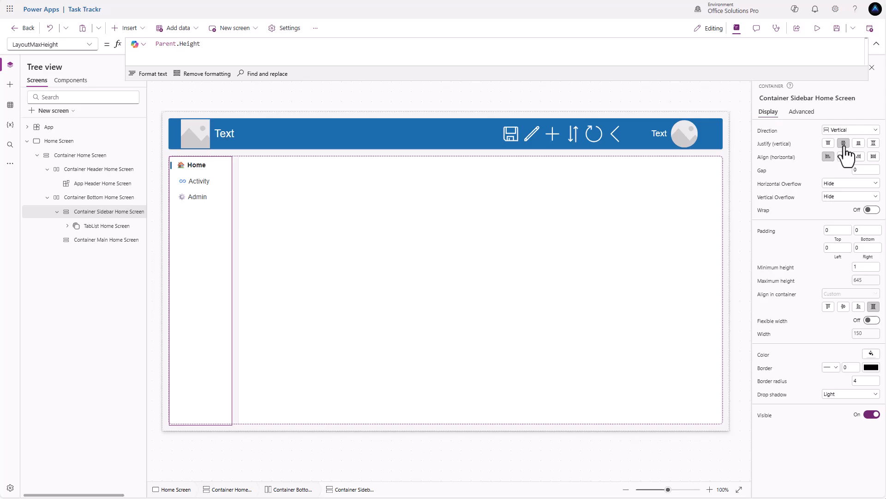
Set the Height property of Container Sidebar Home Screen to 75
left_click(90, 45)
scroll(55, 222, "down", 3)
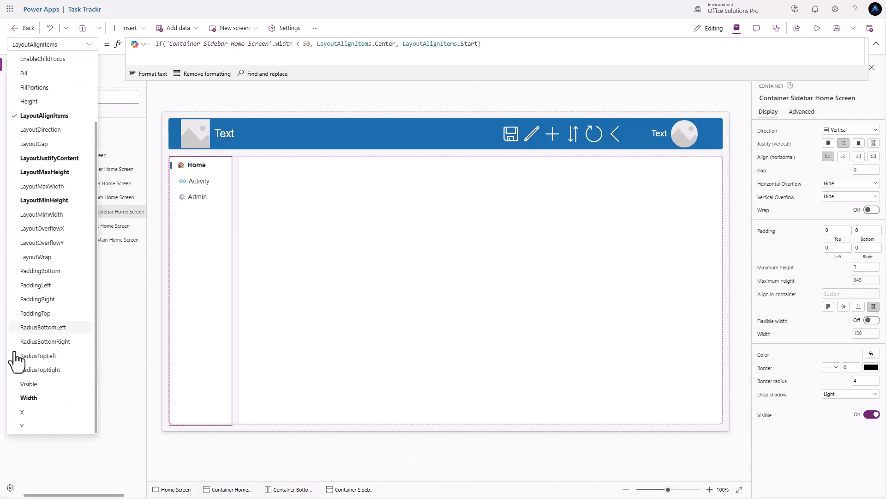
scroll(51, 364, "up", 3)
left_click(70, 186)
left_click(169, 43)
double_click(167, 44)
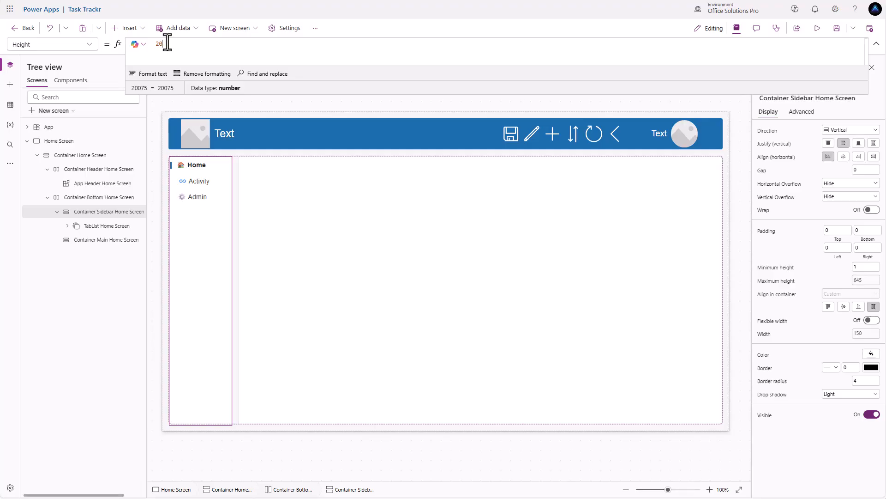
type("75")
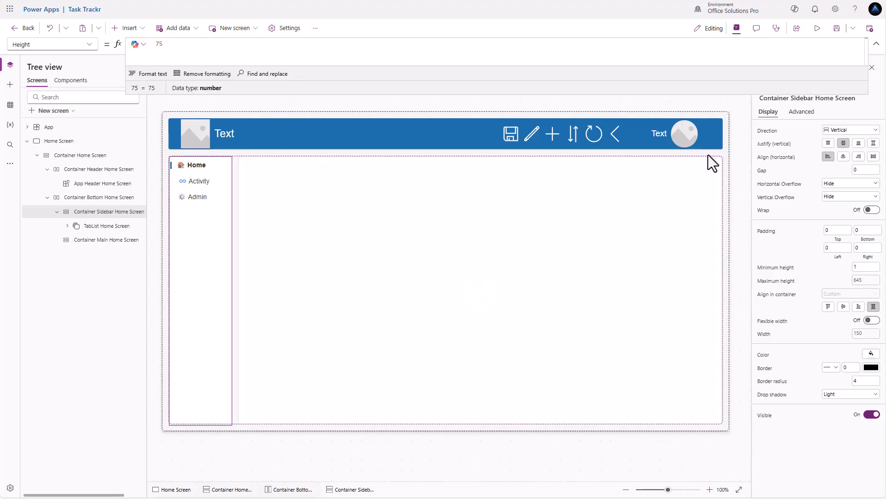
Preview the app on a phone, rotate it to landscape, and test switching between the Activity and Admin tabs
left_click(820, 34)
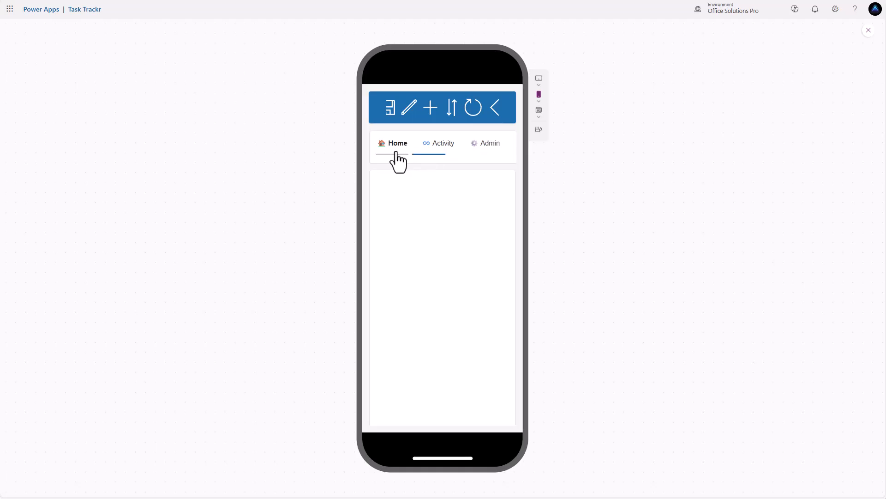
left_click(538, 130)
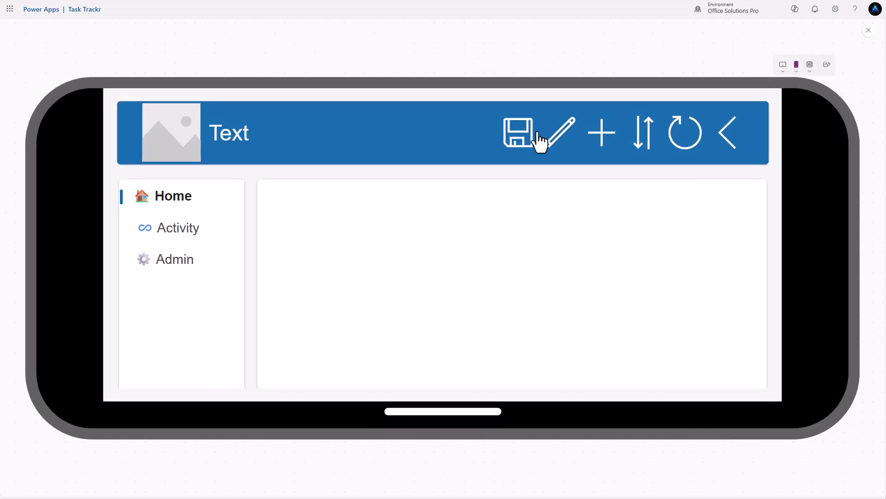
left_click(184, 259)
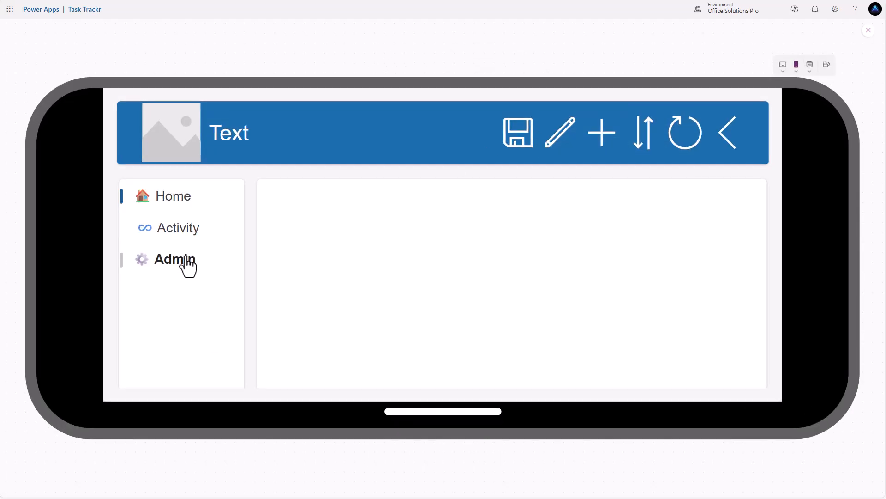
left_click(180, 228)
left_click(187, 260)
left_click(868, 30)
Upload the Office Solutions Pro logo as the Logo Image of App Header Home Screen
left_click(259, 138)
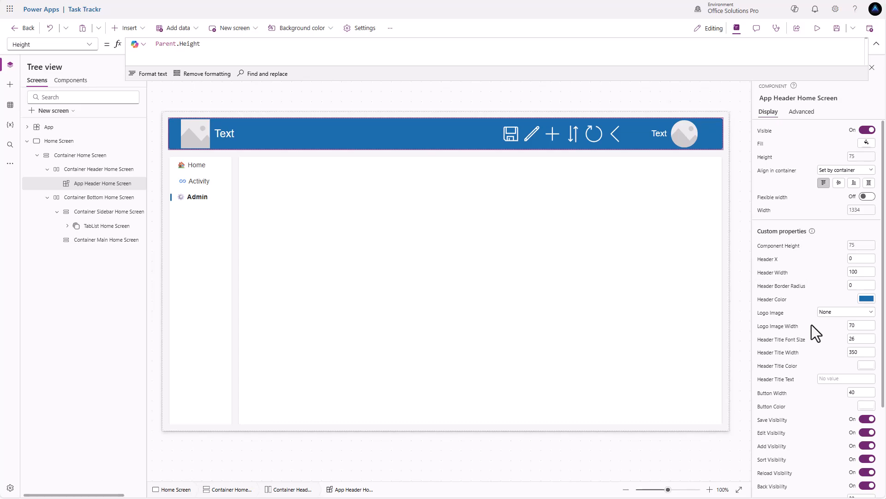
left_click(842, 314)
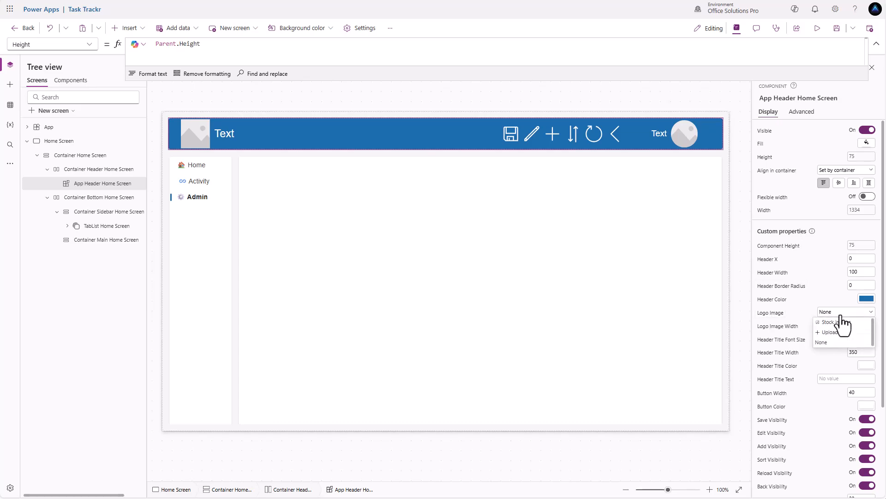
left_click(838, 334)
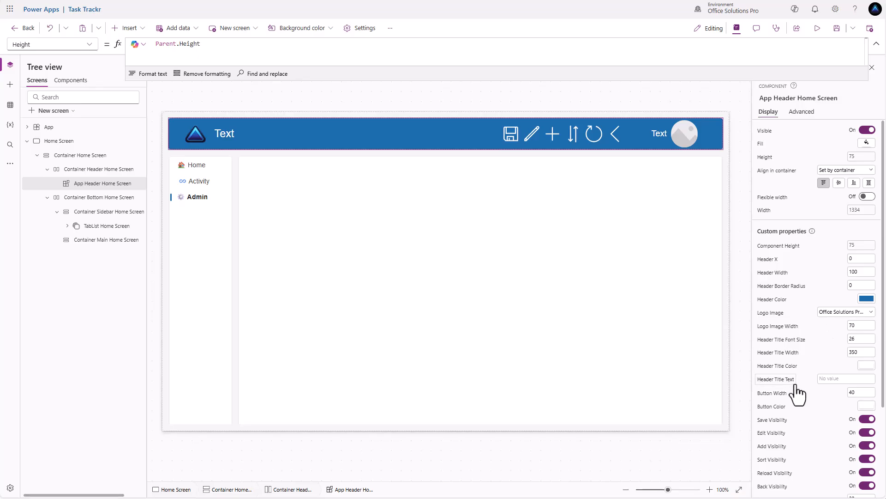
Set the Header Title Text of App Header Home Screen to Task Trackr
scroll(797, 394, "down", 2)
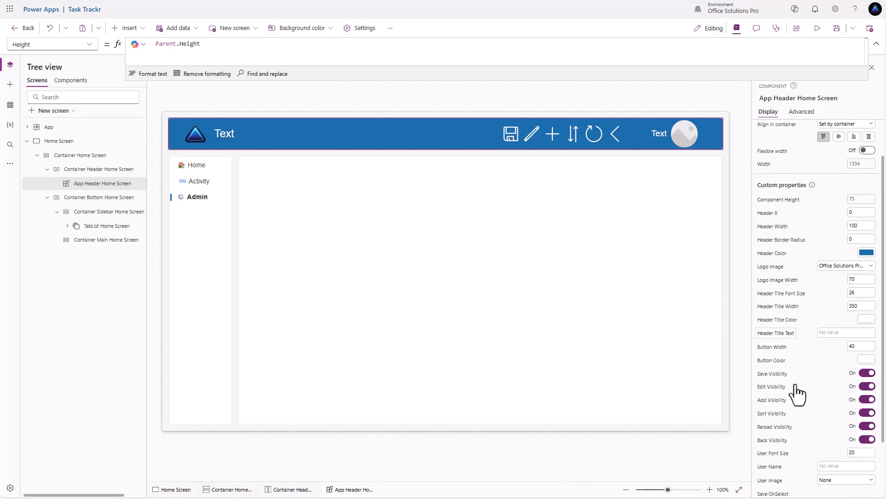
left_click(821, 332)
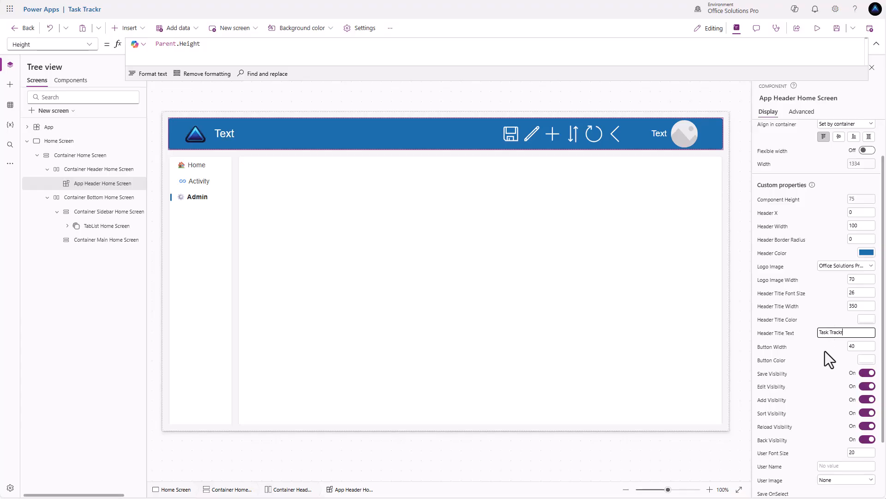
left_click(825, 354)
Set the UserName property of App Header Home Screen to the gblUserName variable
scroll(827, 353, "down", 3)
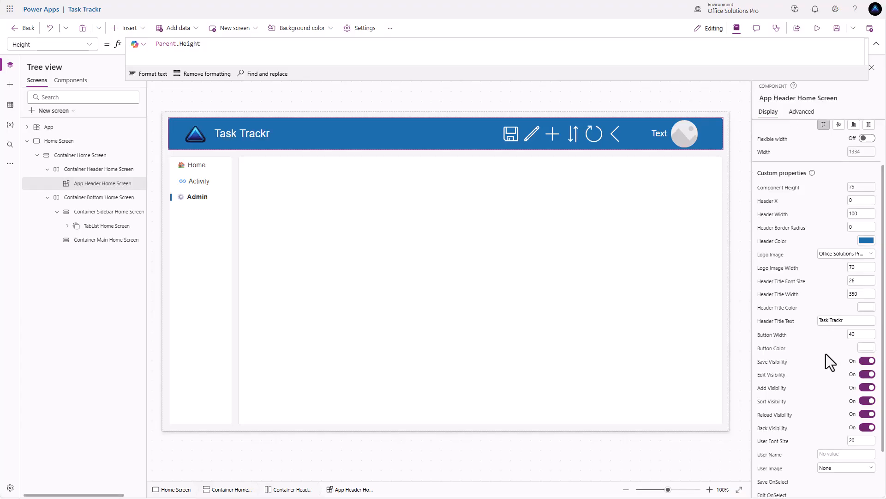
left_click(778, 406)
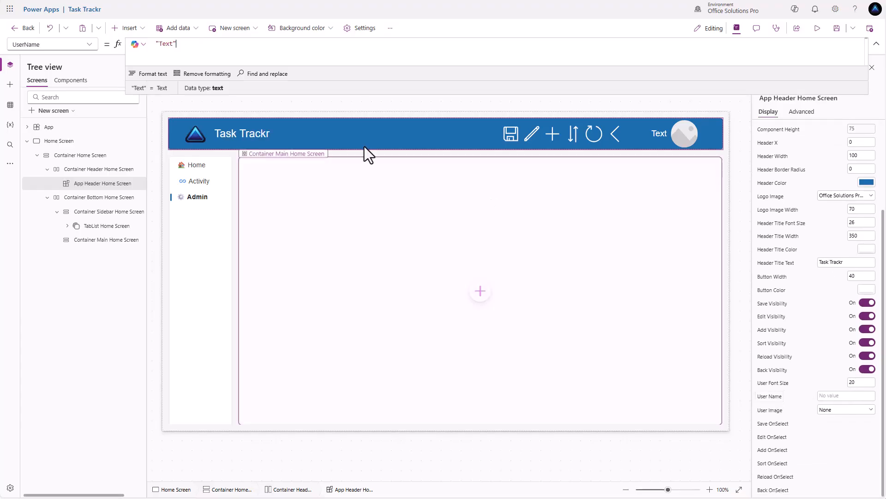
triple_click(196, 44)
type("gblUser")
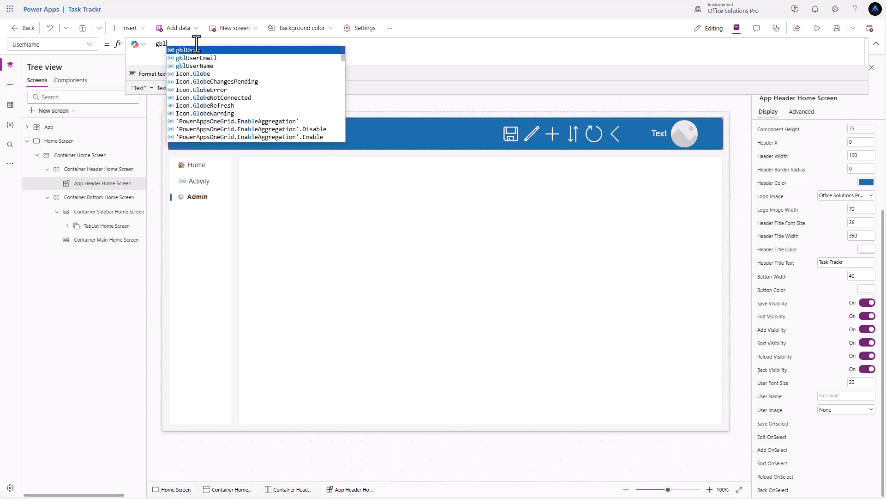
key("Down")
key("Down")
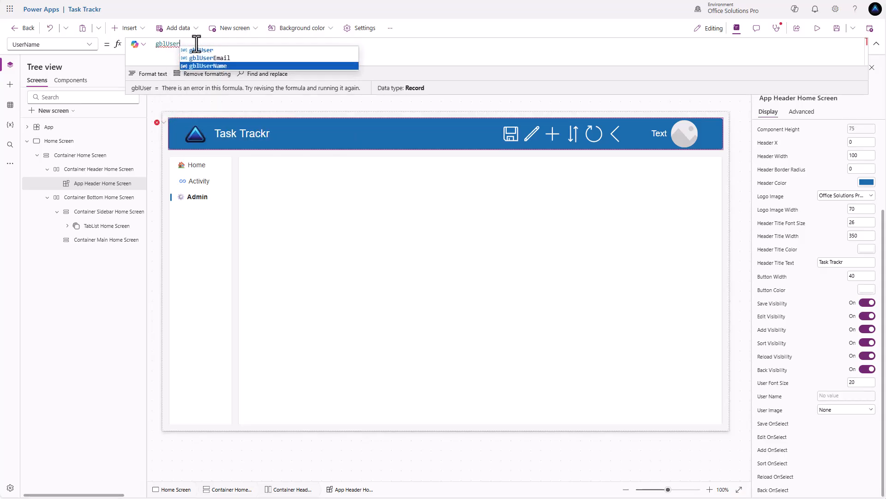
key("Tab")
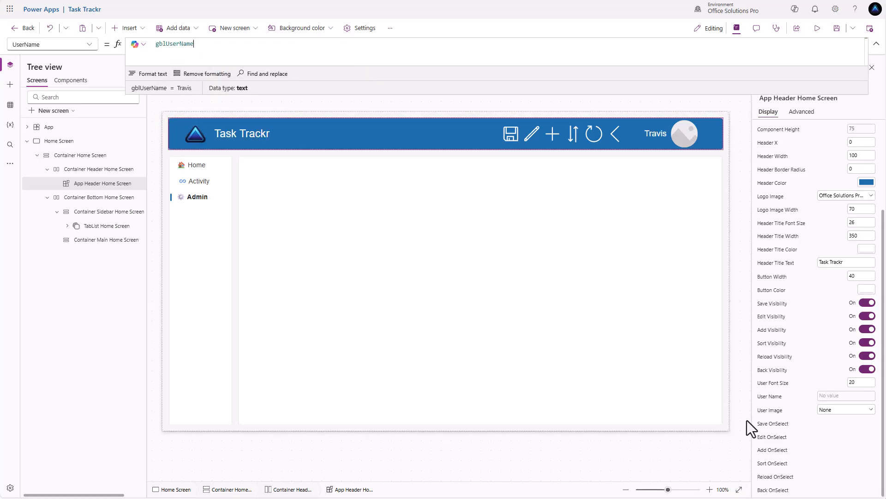
Set the UserImage property of App Header Home Screen to gblUser.Image
left_click(770, 410)
triple_click(203, 44)
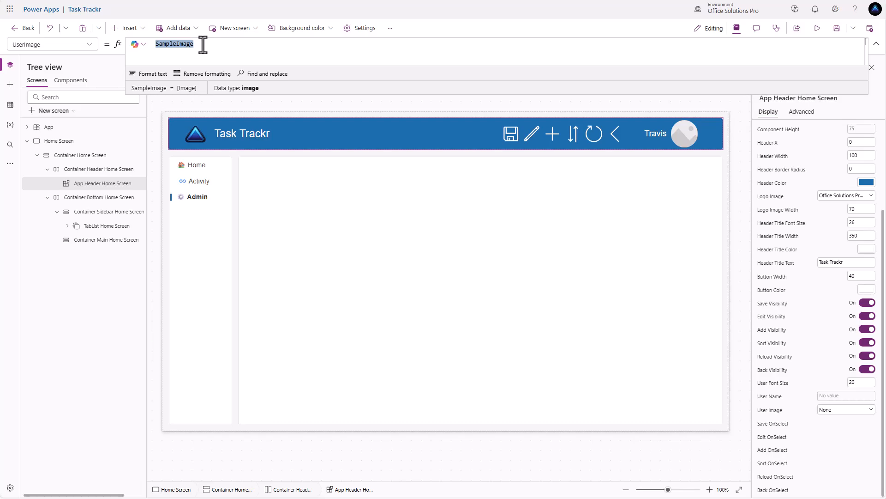
type("gblUser")
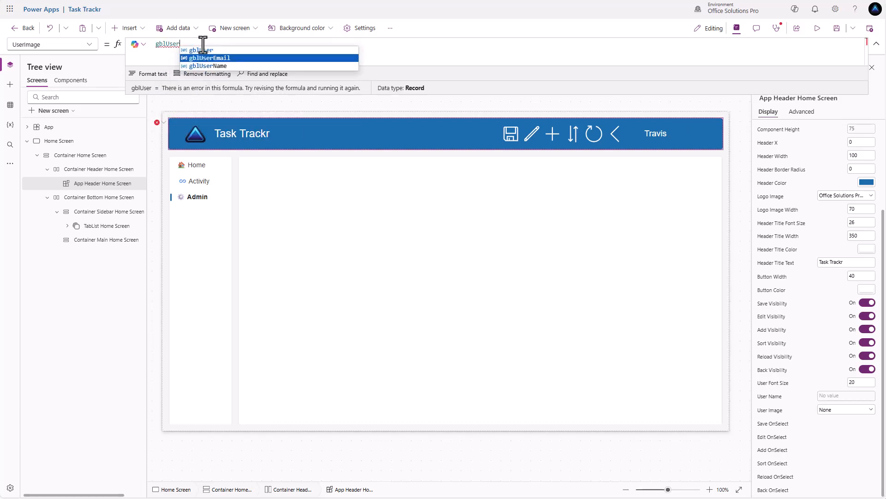
key("Up")
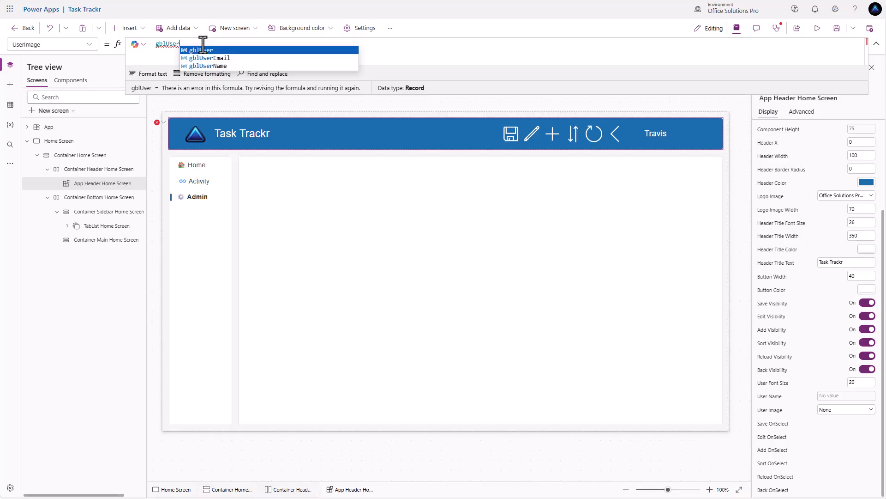
type(".Image")
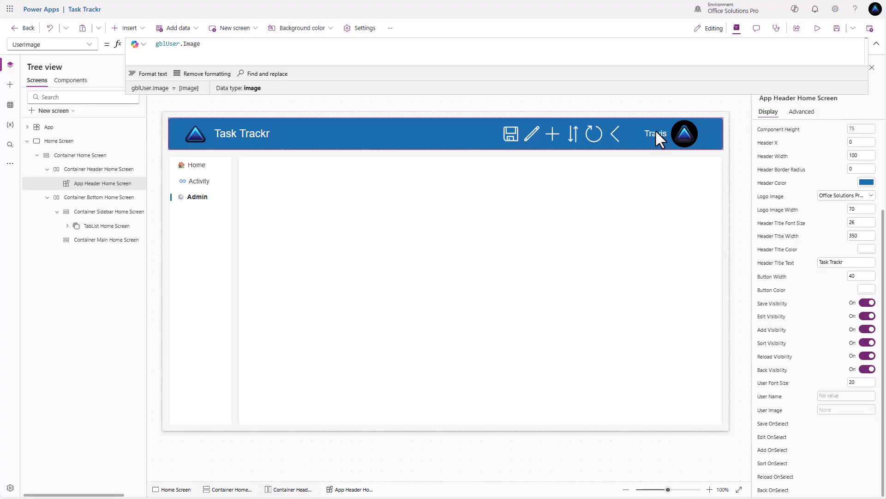
Duplicate the gblUserEmail line in the App's OnStart formula, rename the copied variable gblUserImage, and correct the closing parentheses
left_click(48, 127)
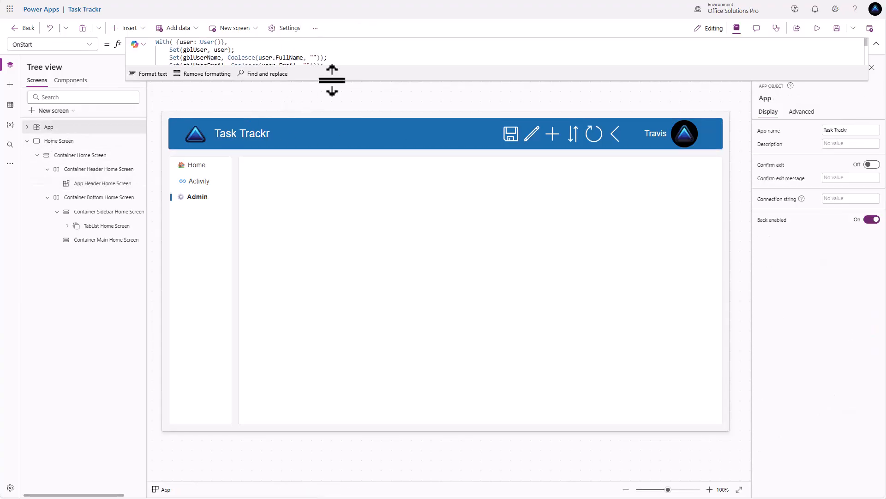
left_click_drag(332, 79, 168, 65)
key("ctrl+c")
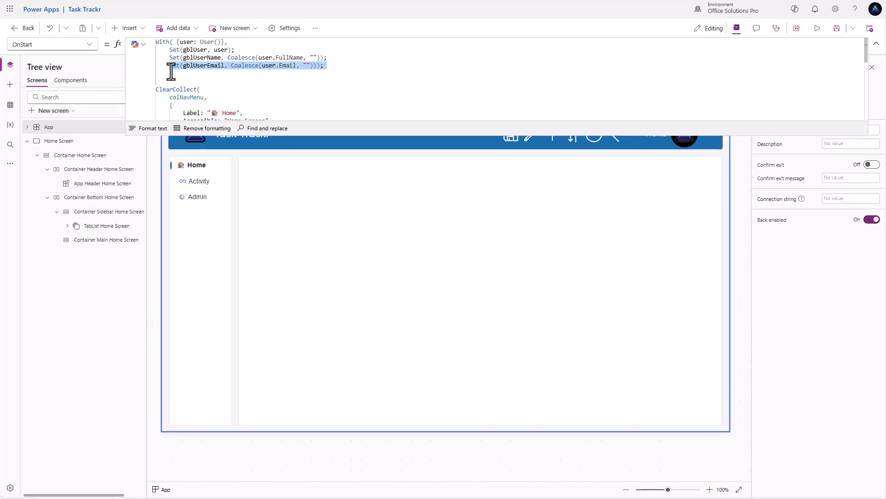
left_click(174, 74)
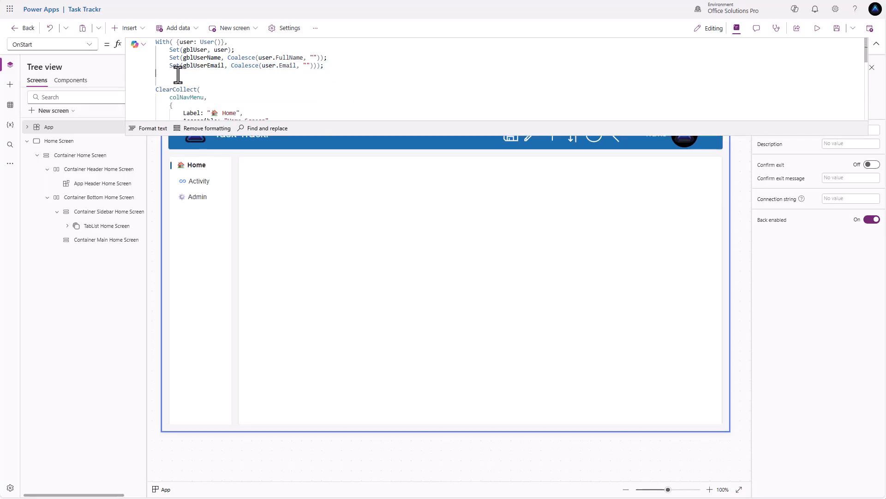
key("ctrl+v")
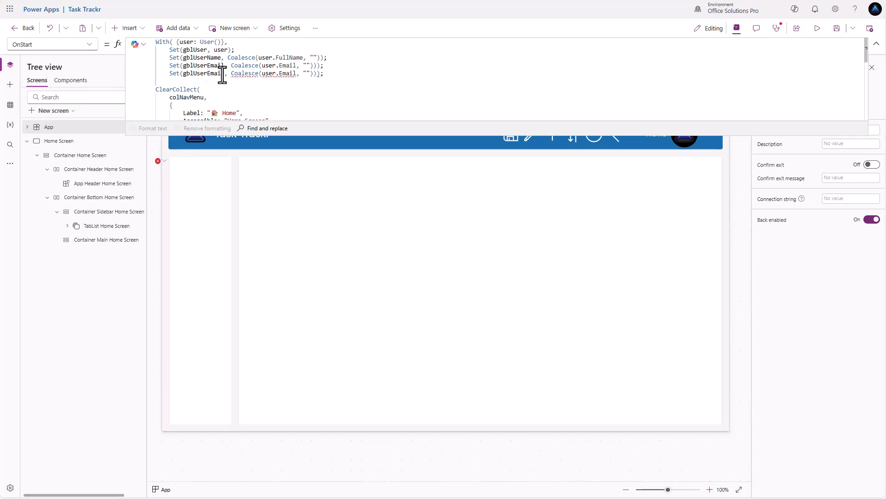
left_click_drag(224, 74, 208, 74)
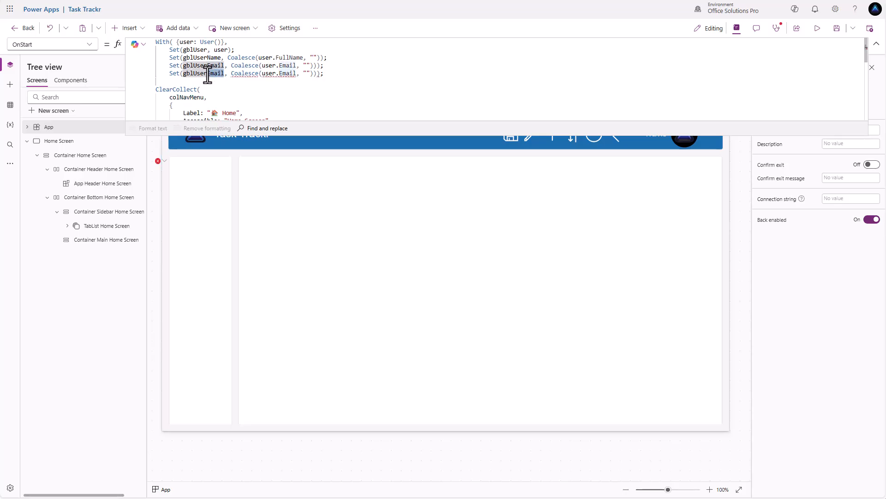
type("Image")
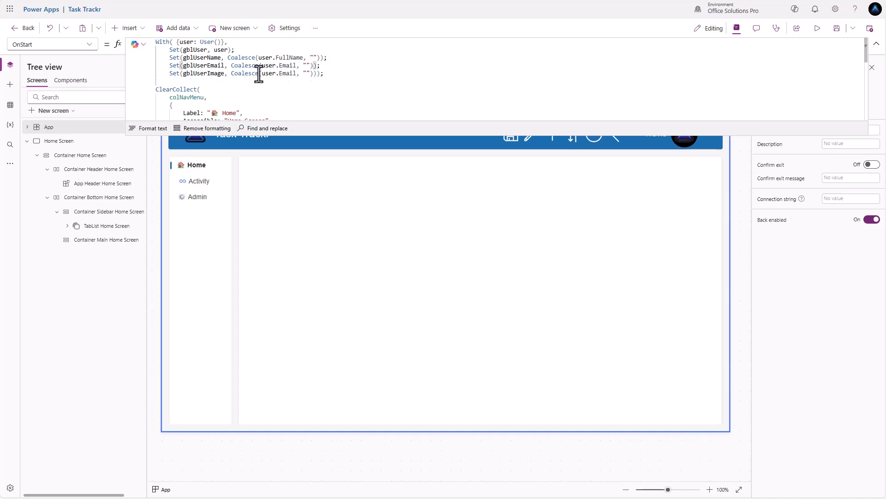
left_click(347, 77)
Change the gblUserImage line to use Coalesce(user.Image, "") and run the App's OnStart
left_click(277, 74)
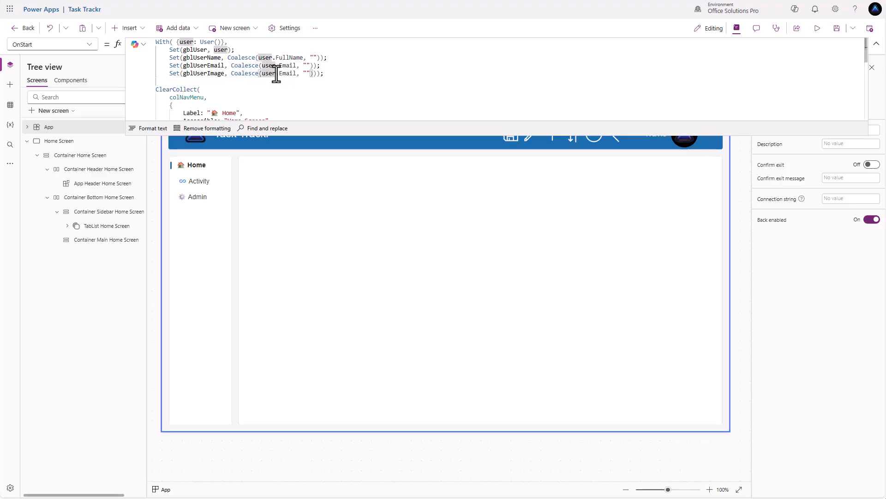
left_click_drag(278, 73, 295, 74)
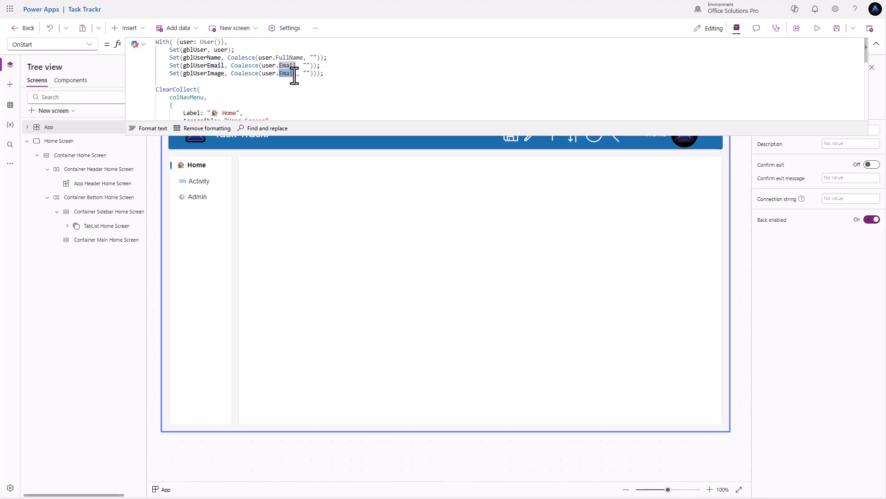
type("Image")
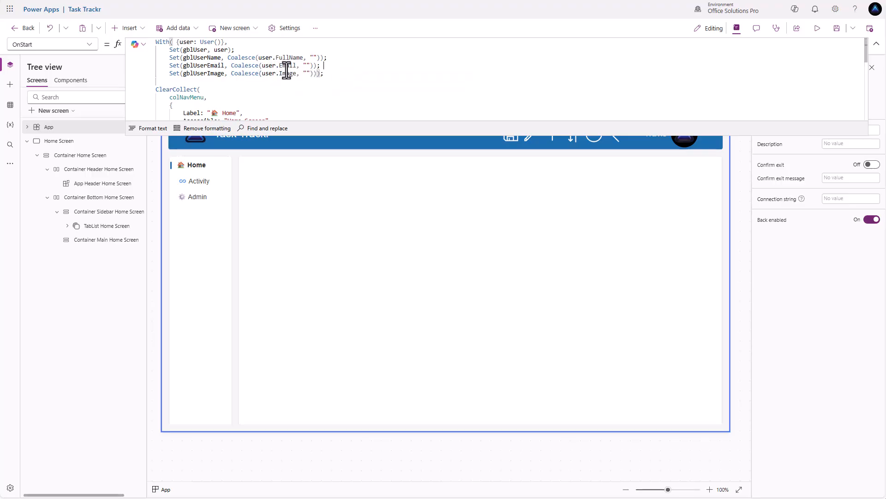
right_click(54, 128)
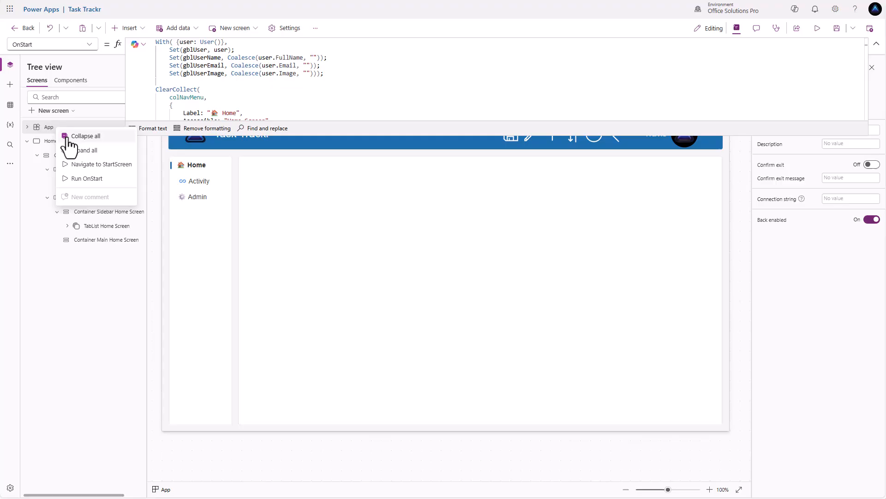
left_click(73, 178)
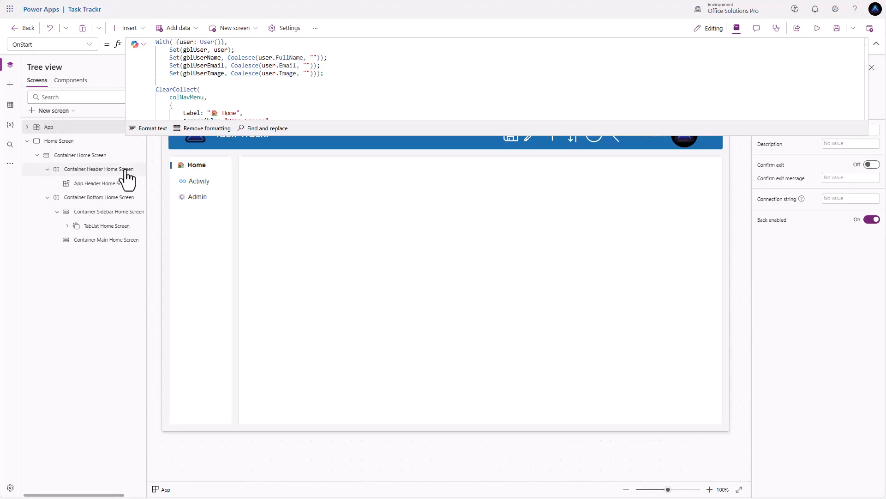
Set the UserImage property of App Header Home Screen to the gblUserImage variable and shrink the formula area
left_click(688, 148)
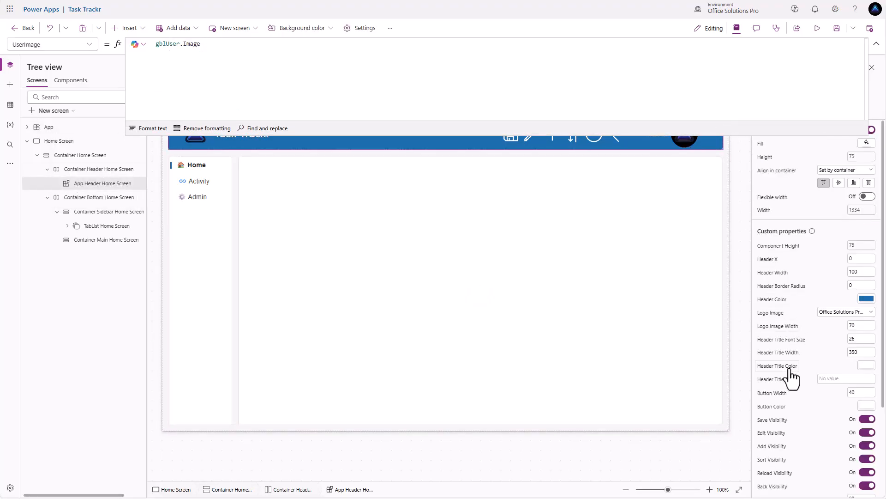
scroll(790, 375, "down", 2)
left_click(170, 41)
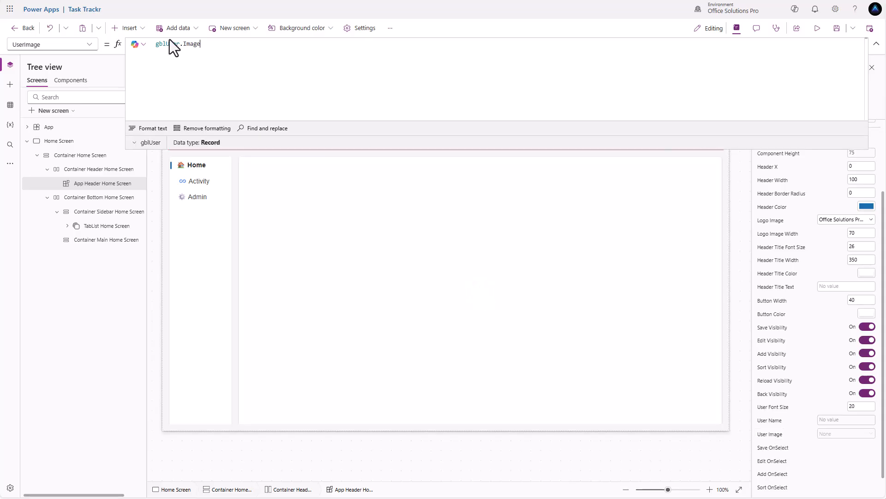
left_click_drag(210, 43, 123, 41)
type("gblU")
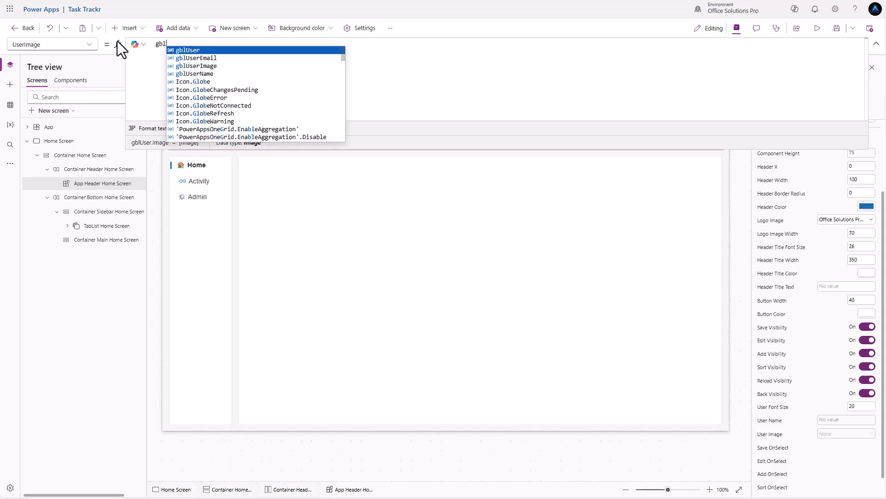
key("Down")
key("Down")
key("Tab")
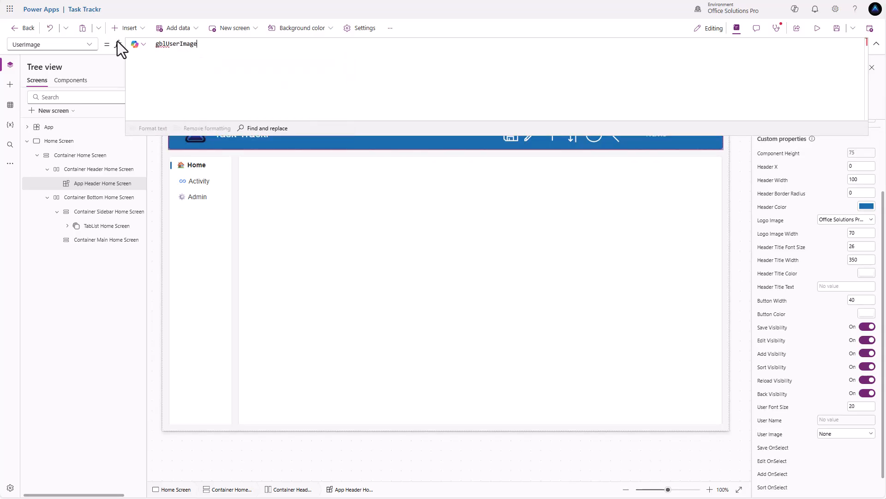
left_click_drag(749, 165, 725, 74)
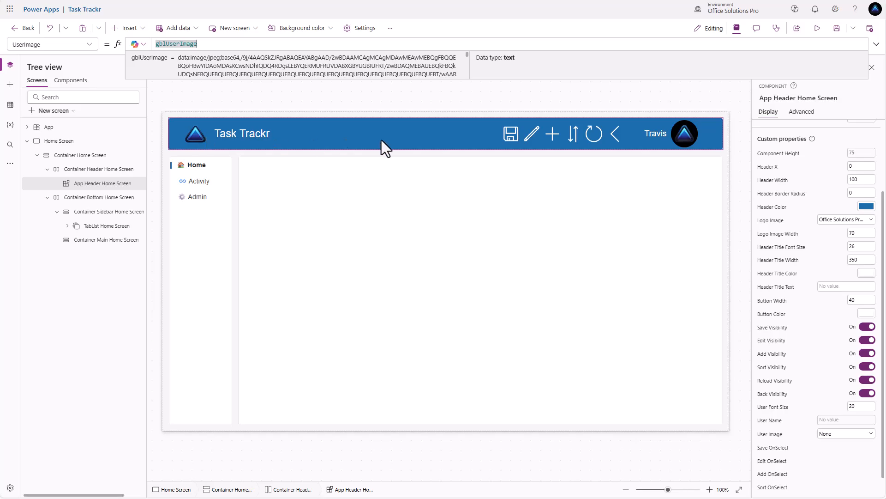
Set the OnSelect property of TabList Home Screen to Navigate(Self.Selected.Screen)
left_click(187, 286)
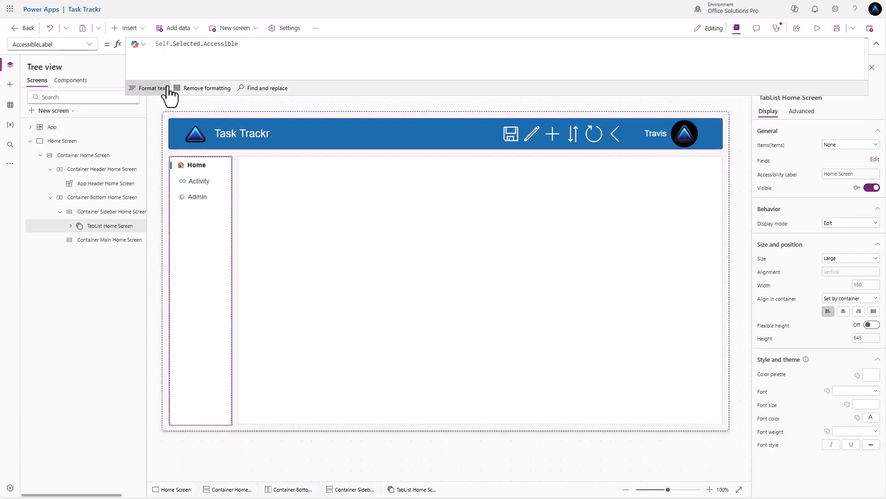
left_click(89, 44)
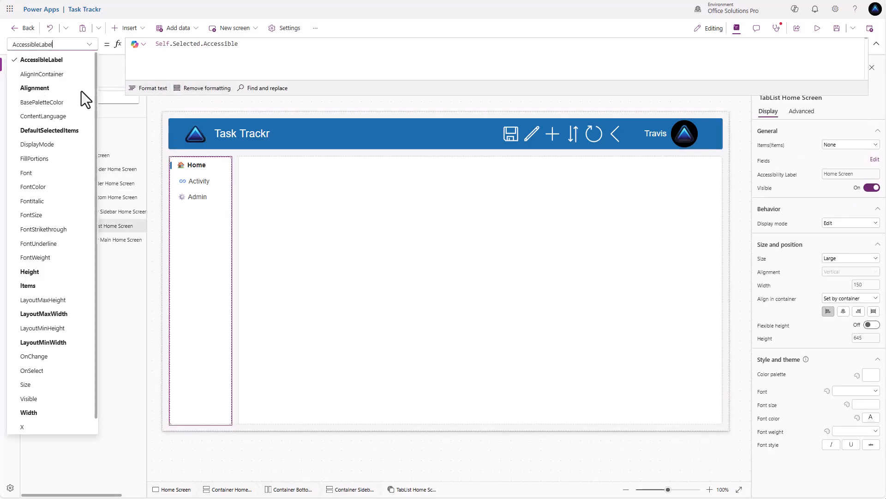
left_click(48, 372)
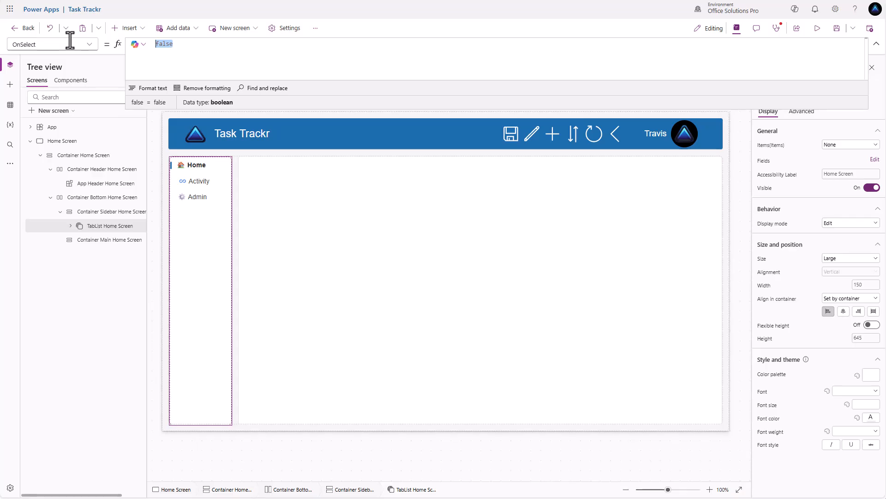
type("Navigate(Se")
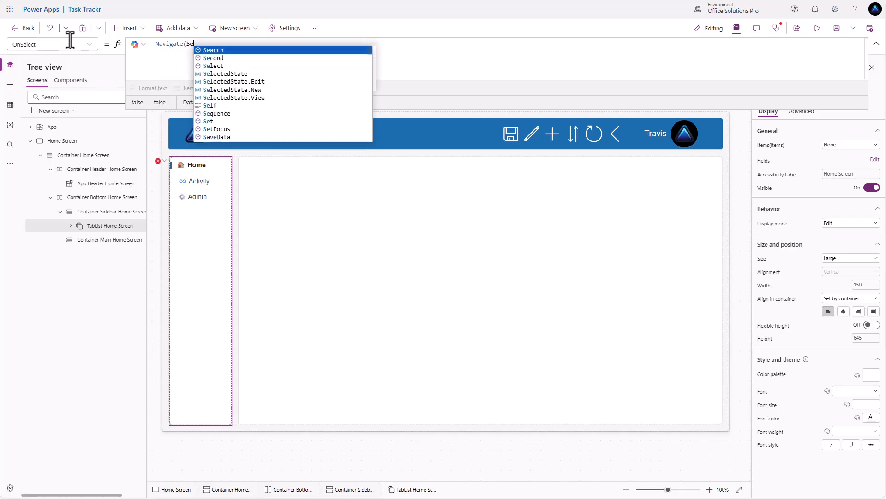
type("lf.Selected")
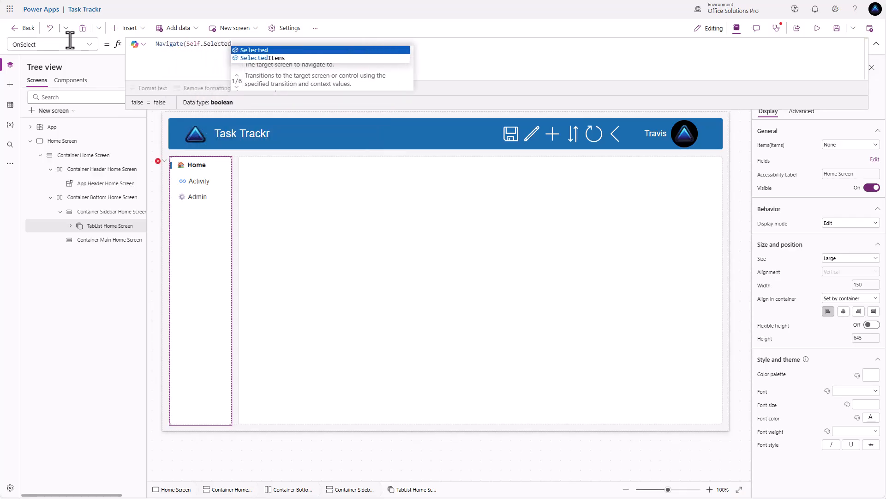
type(".Screen")
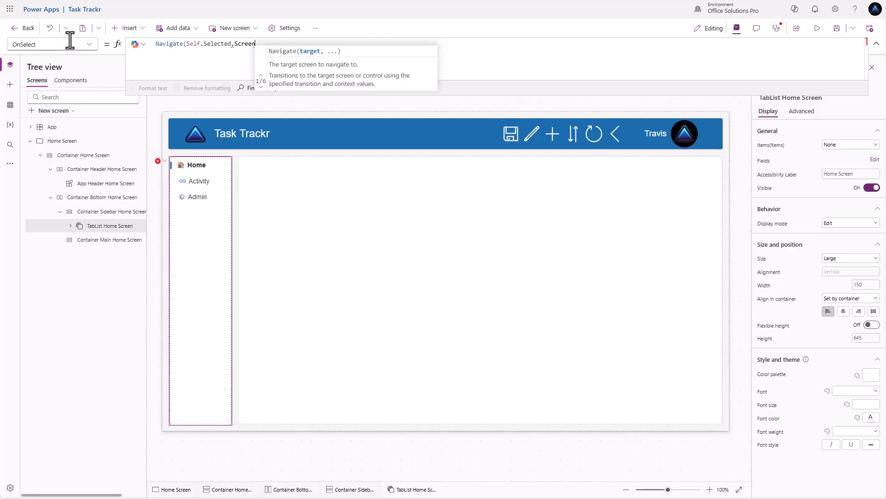
type(")")
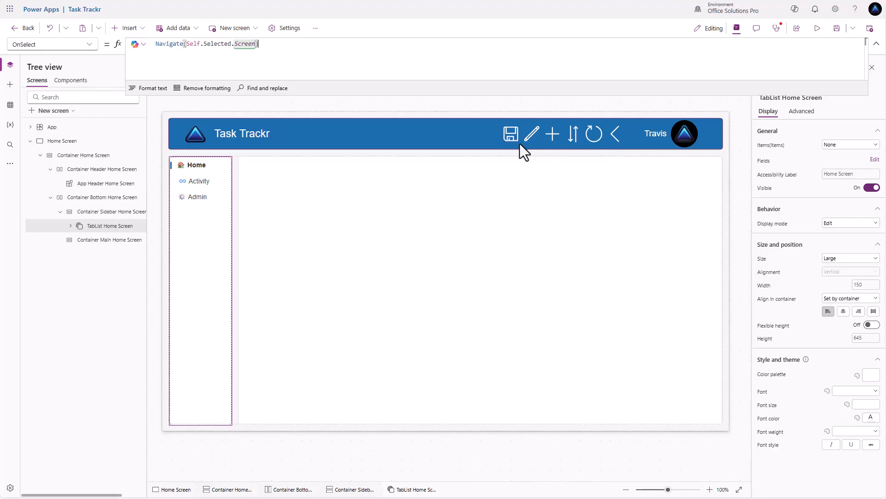
Turn off the Save, Edit, Add, Sort, Reload and Back visibility of App Header Home Screen
left_click(550, 137)
scroll(776, 301, "down", 2)
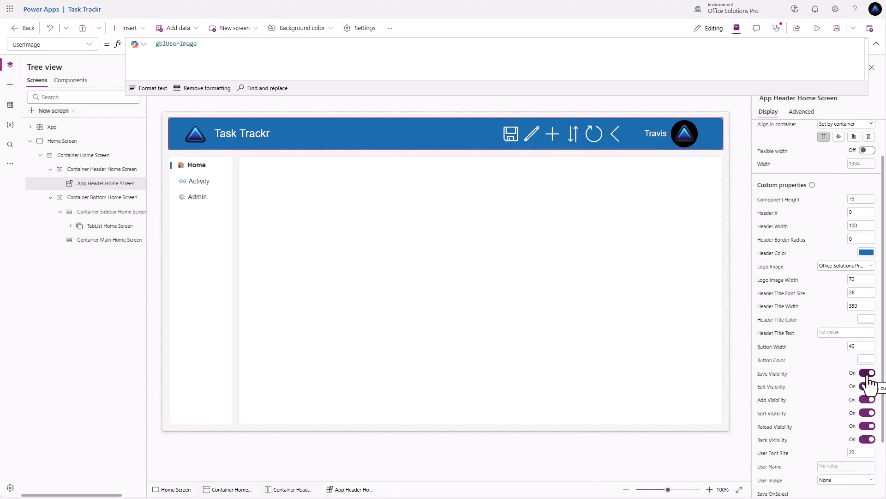
left_click(867, 373)
left_click(868, 387)
left_click(868, 399)
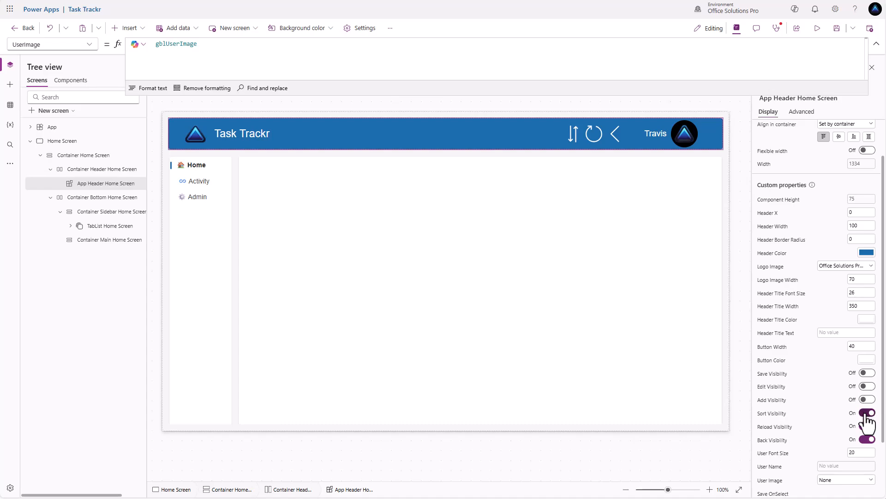
left_click(868, 413)
left_click(867, 426)
left_click(867, 439)
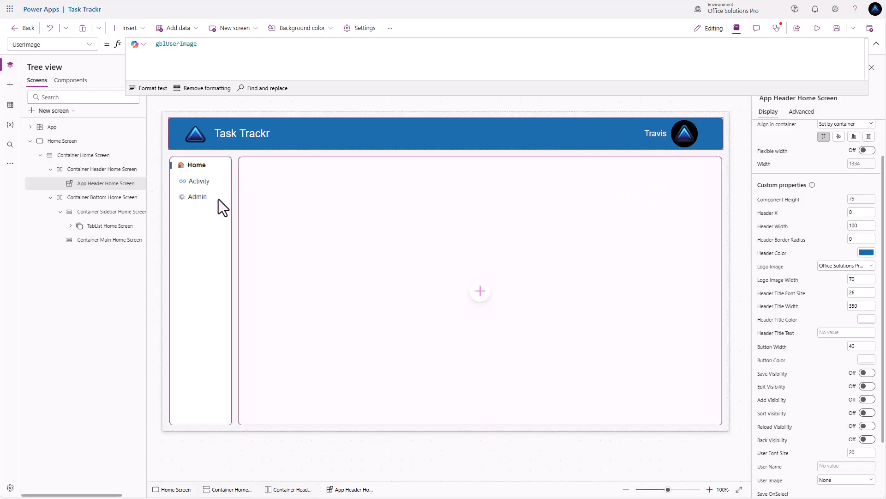
Duplicate the Home Screen and replace "Home Screen_1" with "Activity Screen" in all names of the copy
right_click(126, 144)
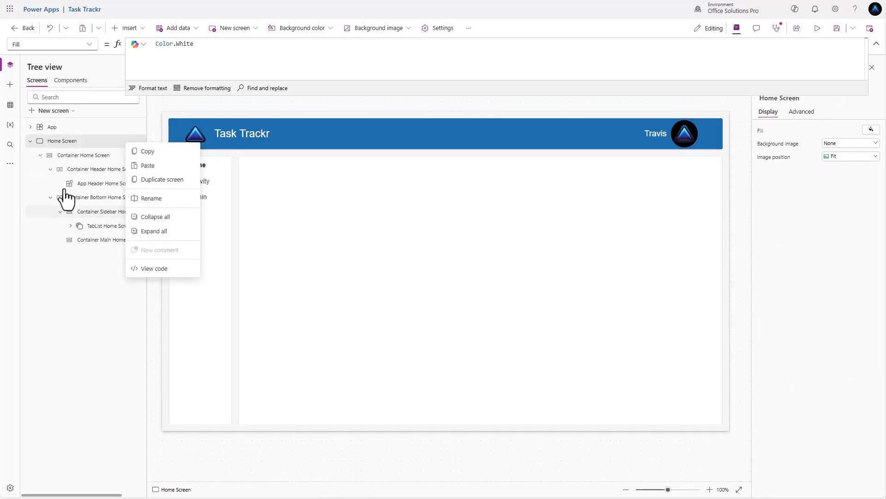
left_click(163, 180)
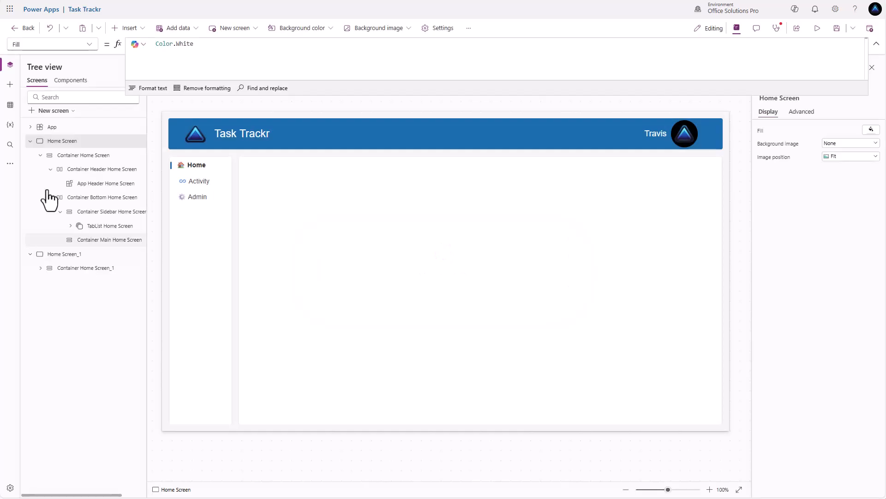
left_click(9, 146)
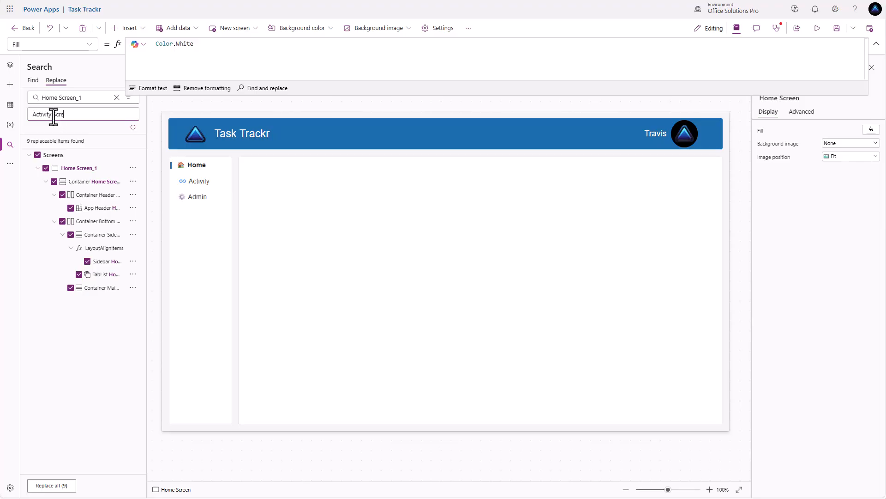
left_click(62, 491)
left_click(448, 283)
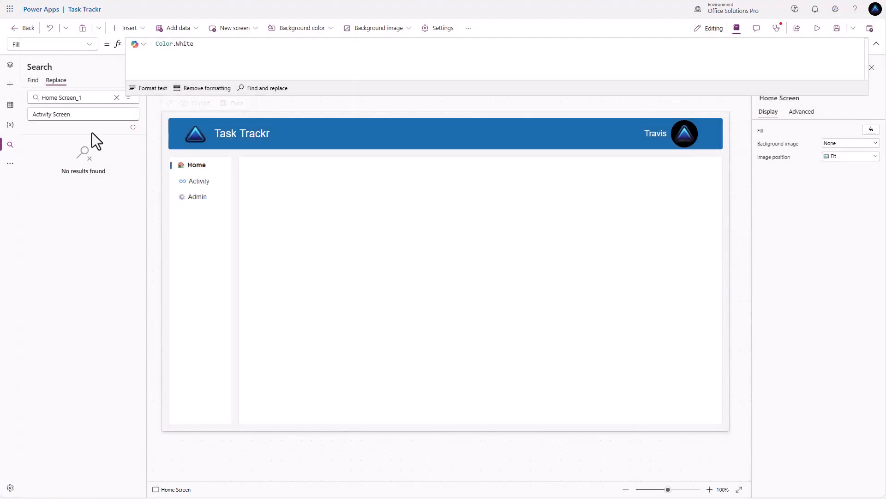
left_click(10, 65)
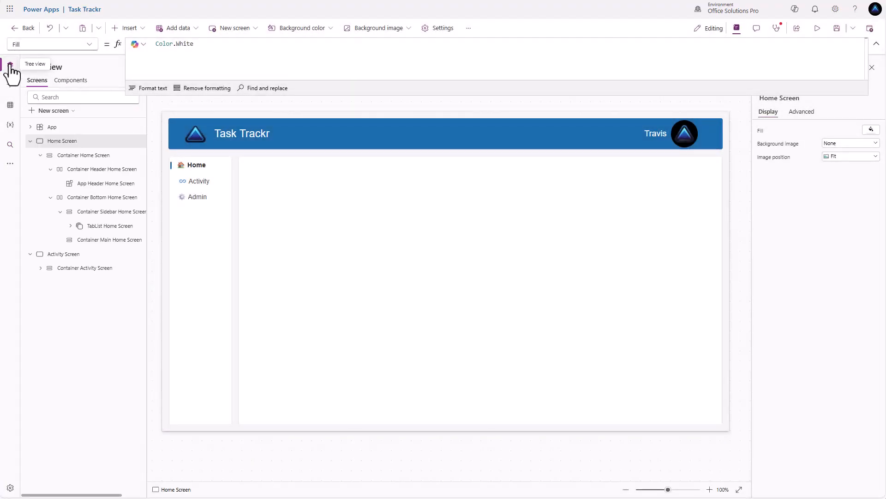
left_click(41, 268)
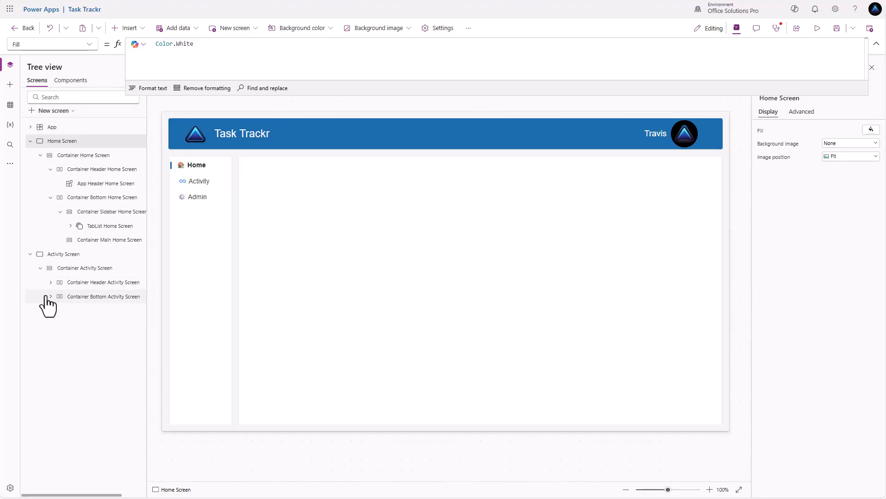
left_click(50, 296)
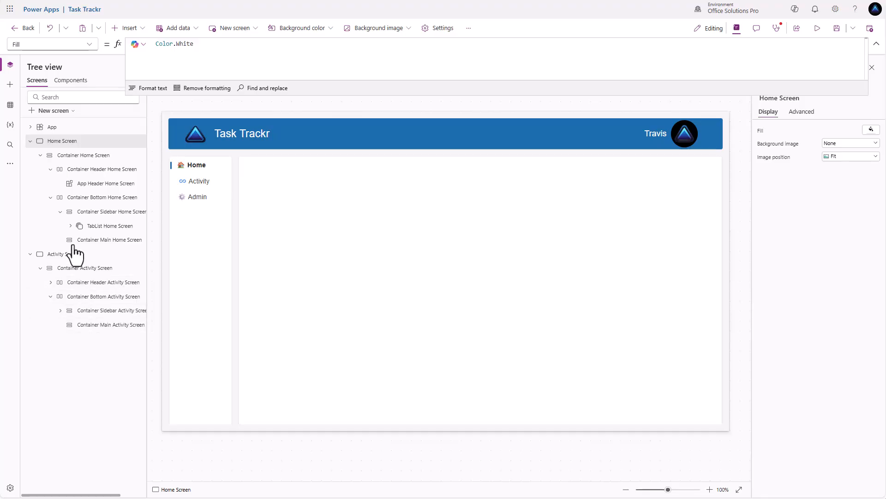
Duplicate the Home Screen again and replace "Home Screen_1" with "Admin Center" in all names of the new copy
right_click(89, 143)
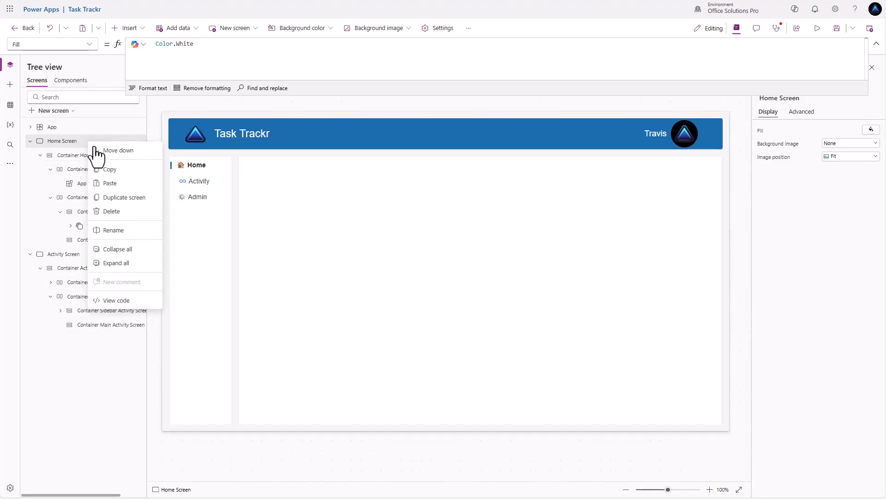
left_click(102, 199)
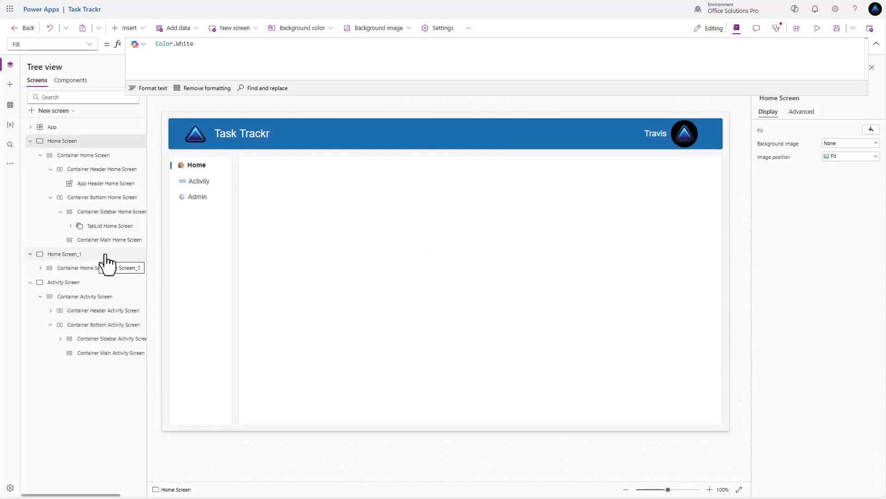
left_click(10, 144)
left_click_drag(94, 118, 10, 115)
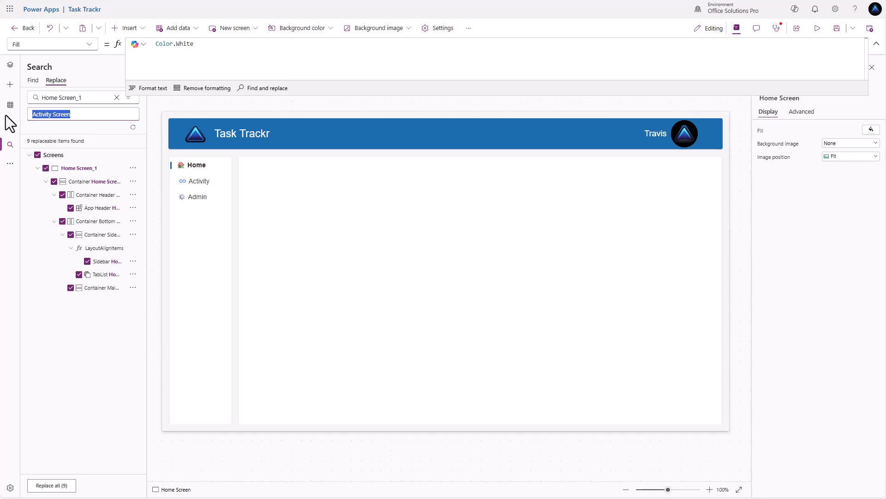
type("Admin Center")
left_click(52, 485)
left_click(439, 283)
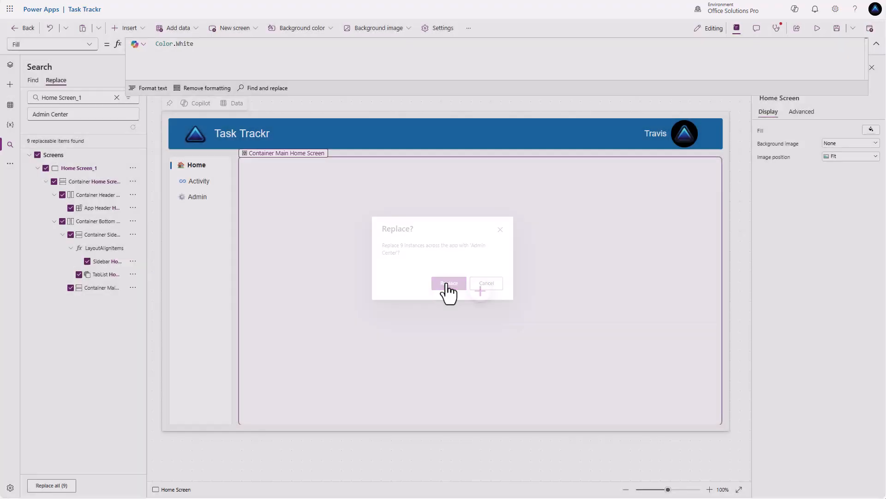
left_click(9, 66)
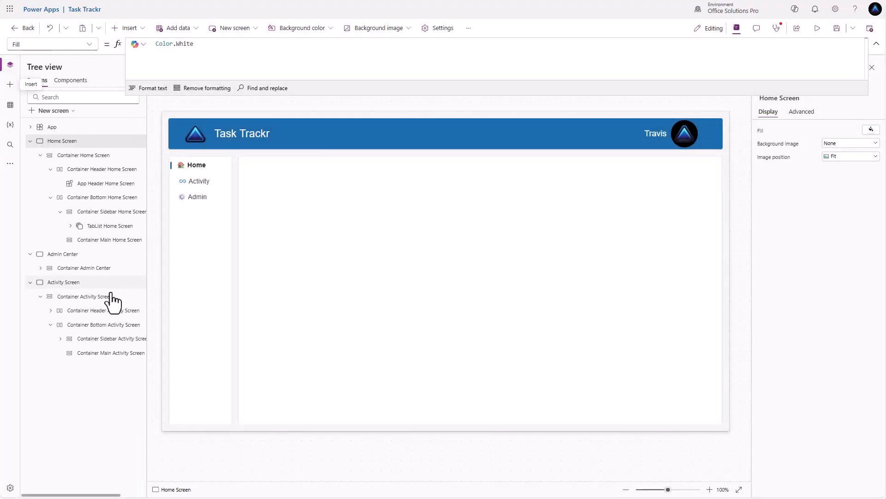
Move the Admin Center screen below the Activity Screen in the screen order
left_click(65, 254)
right_click(80, 255)
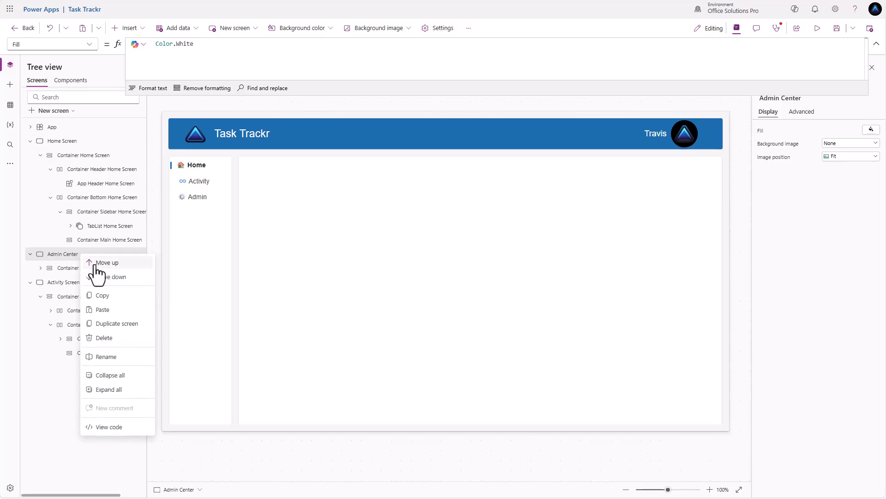
left_click(86, 276)
Set the Header Title Text to "Add/Edit Activities" on the Activity Screen header and "Admin Center" on the Admin Center header
left_click(68, 256)
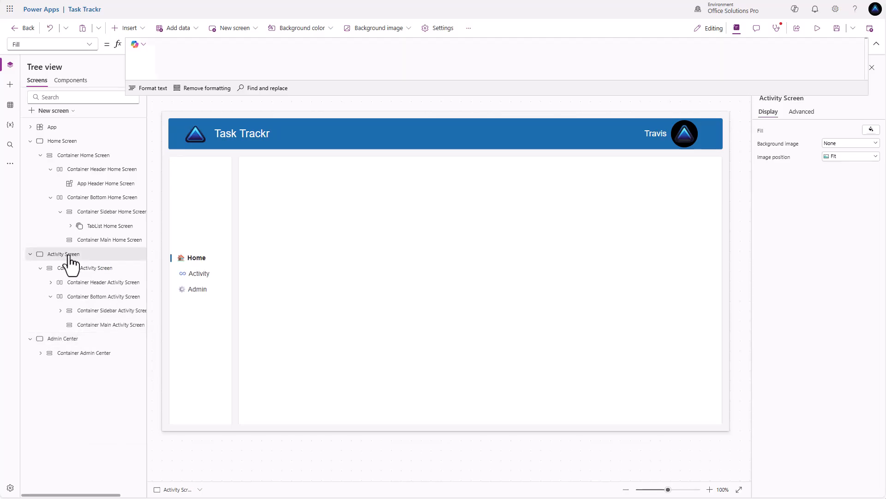
left_click(840, 379)
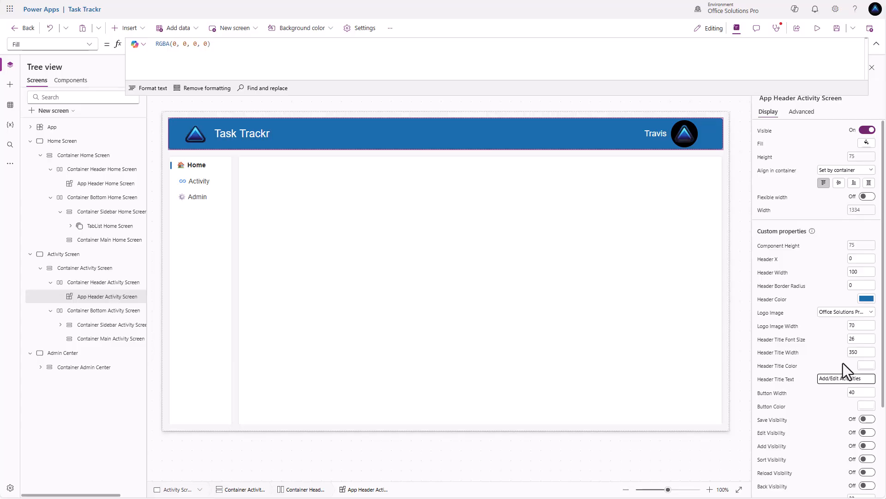
left_click(80, 359)
left_click(317, 139)
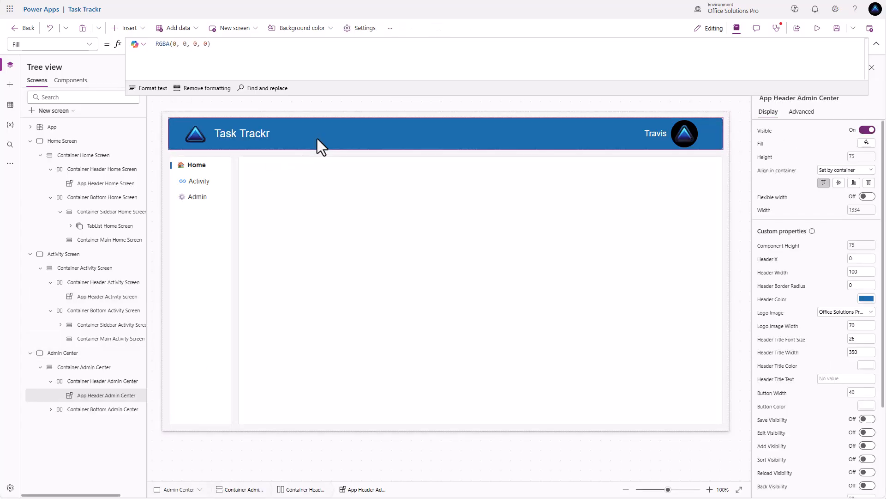
left_click(821, 379)
type("Admin Center")
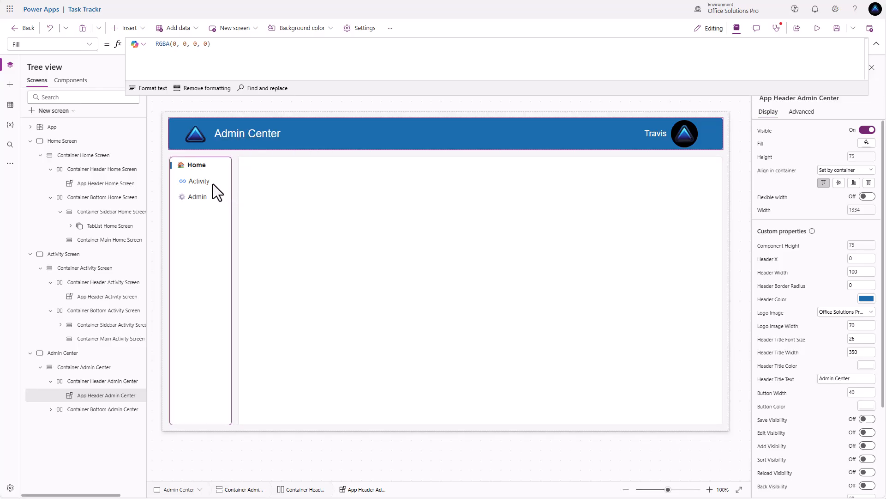
left_click(63, 141)
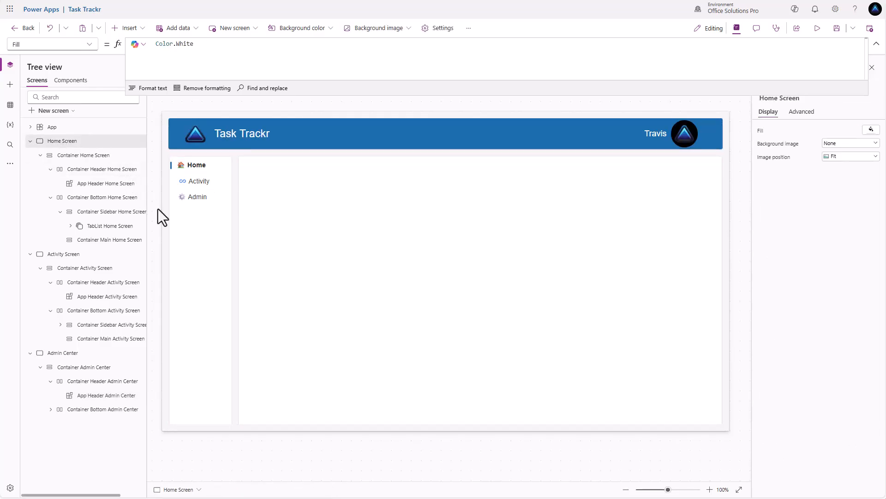
left_click(89, 45)
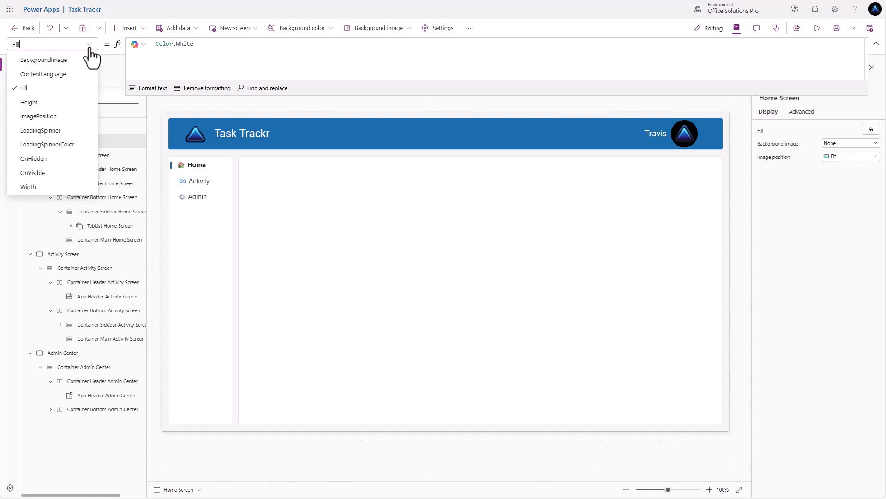
left_click(152, 118)
In the App's OnStart formula, set the Screen value of the Activity item in colNavMenu to 'Activity Screen'
left_click(52, 128)
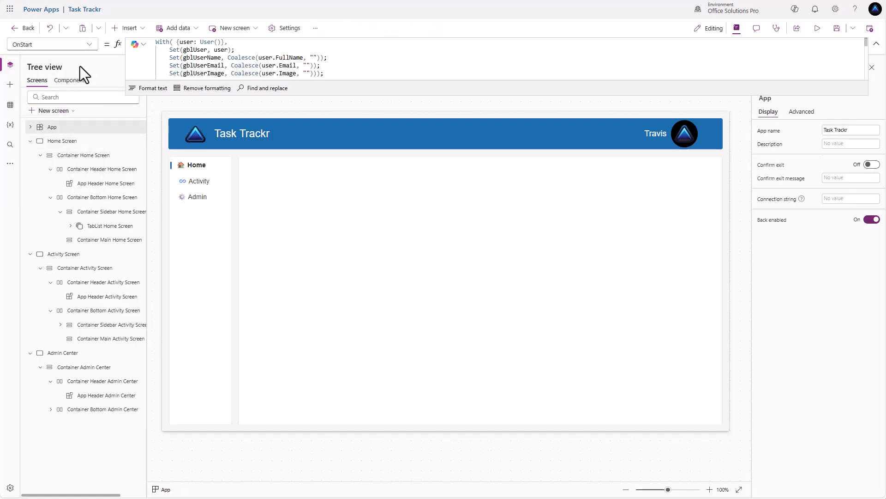
left_click(87, 46)
left_click(308, 52)
scroll(306, 51, "down", 3)
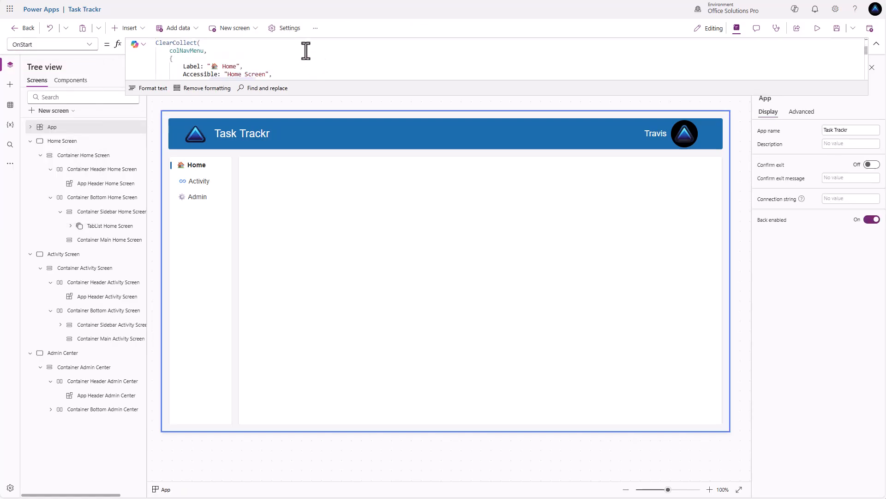
scroll(266, 53, "down", 6)
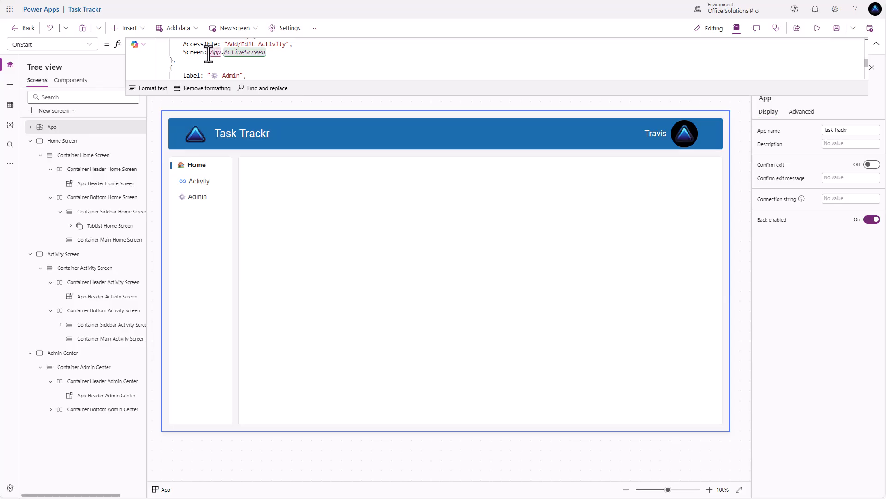
left_click_drag(209, 53, 264, 52)
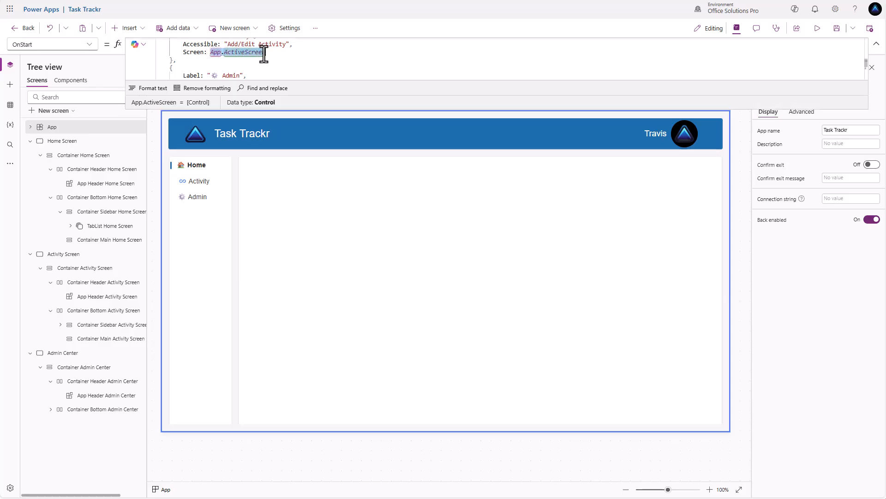
type("Activity")
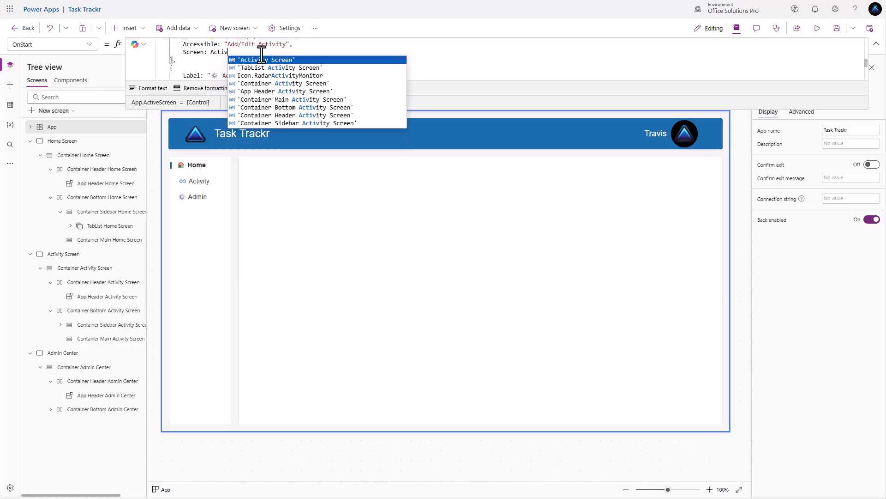
key("Tab")
scroll(262, 53, "down", 1)
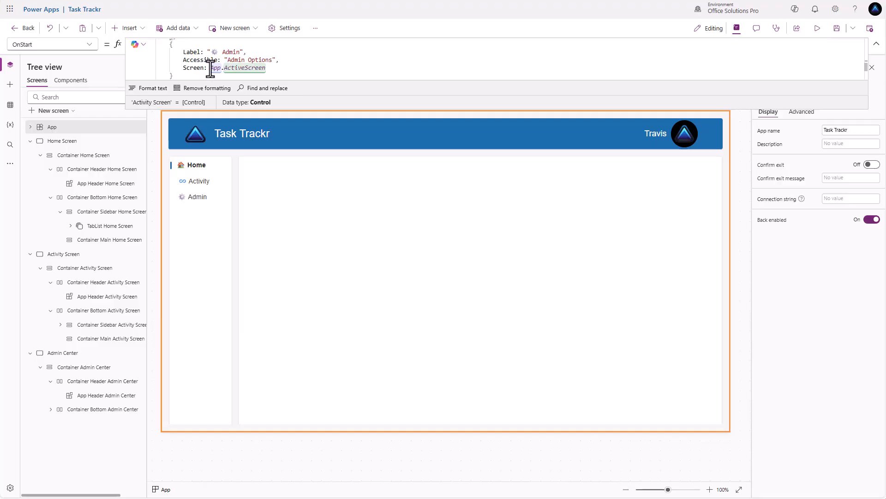
Set the Admin item's Screen value in the OnStart formula to 'Admin Center' and run the App's OnStart
left_click_drag(210, 68, 261, 68)
type("Adm")
key("Tab")
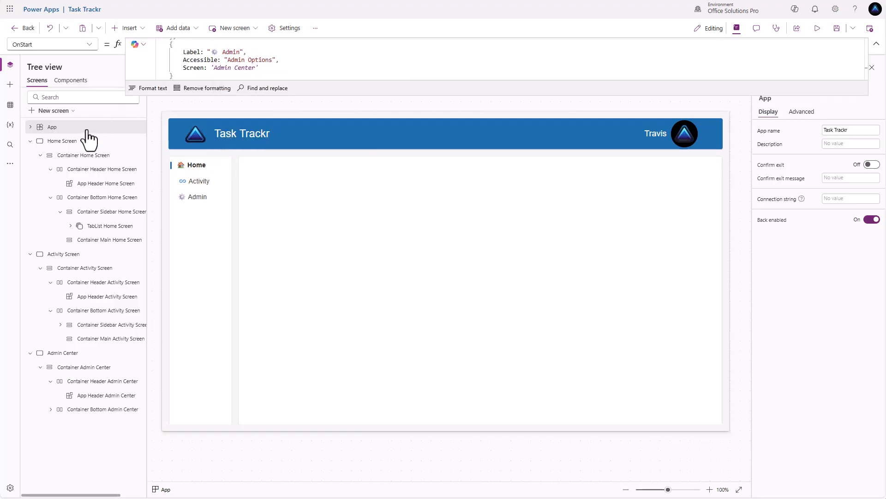
right_click(88, 128)
left_click(114, 180)
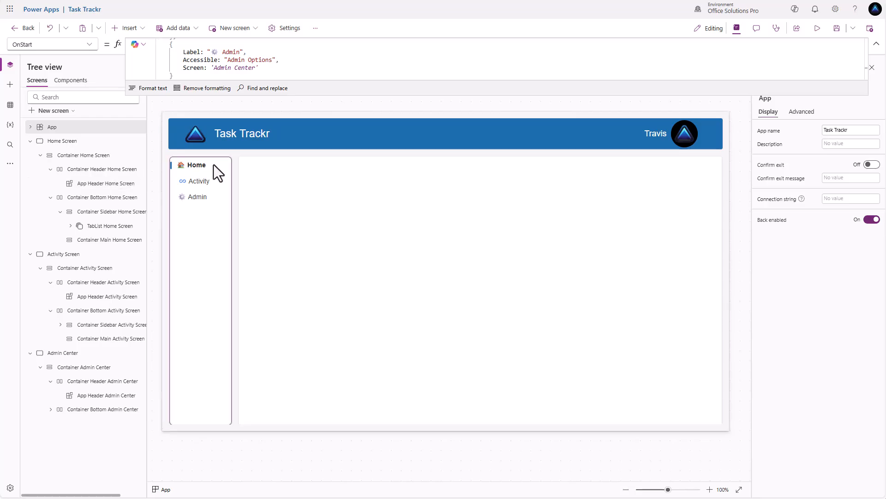
Test the sidebar navigation by going to Activity, Admin and back to Activity
left_click(206, 187, "alt")
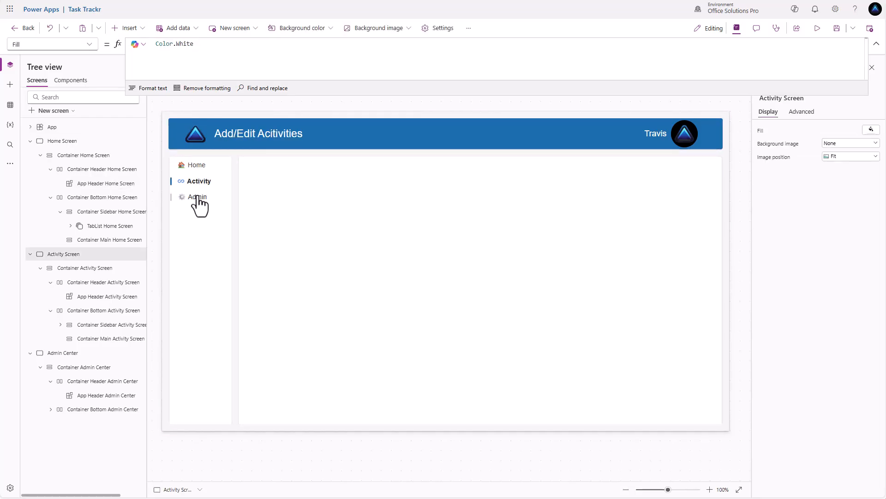
left_click(203, 198, "alt")
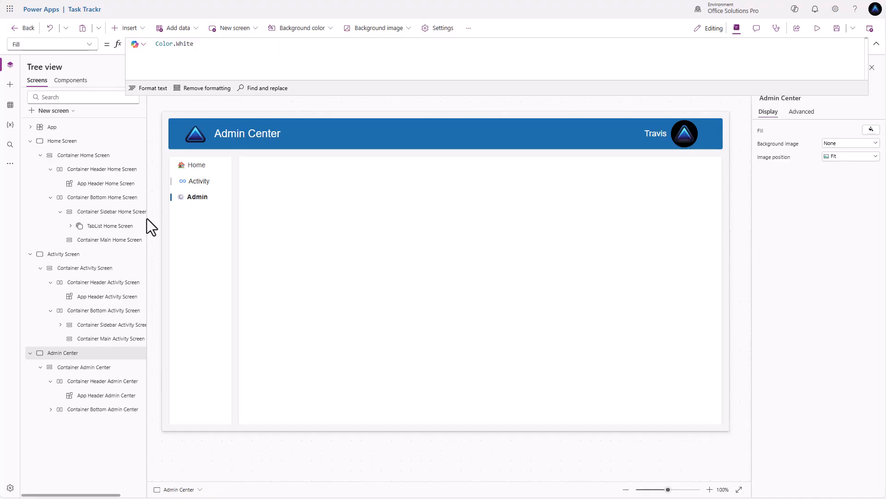
left_click(194, 183, "alt")
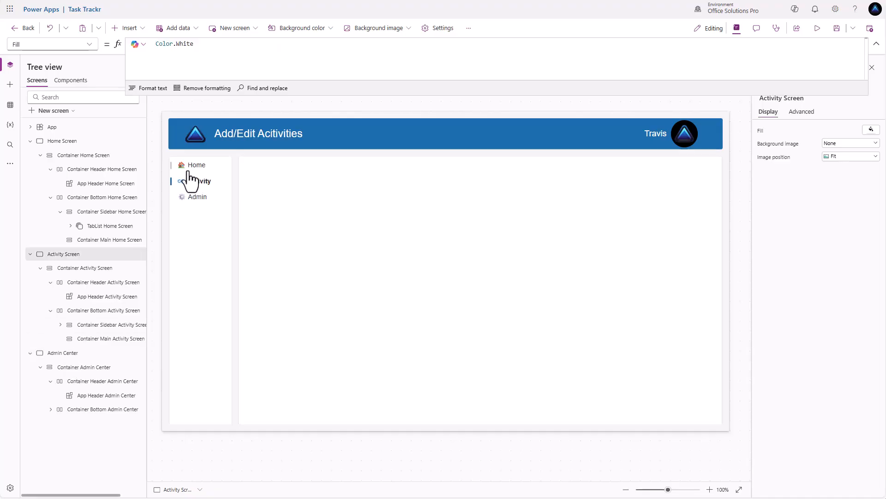
Duplicate the Home Screen and replace "Home Screen_1" with "Template Screen" in all names of the new copy
left_click(82, 141)
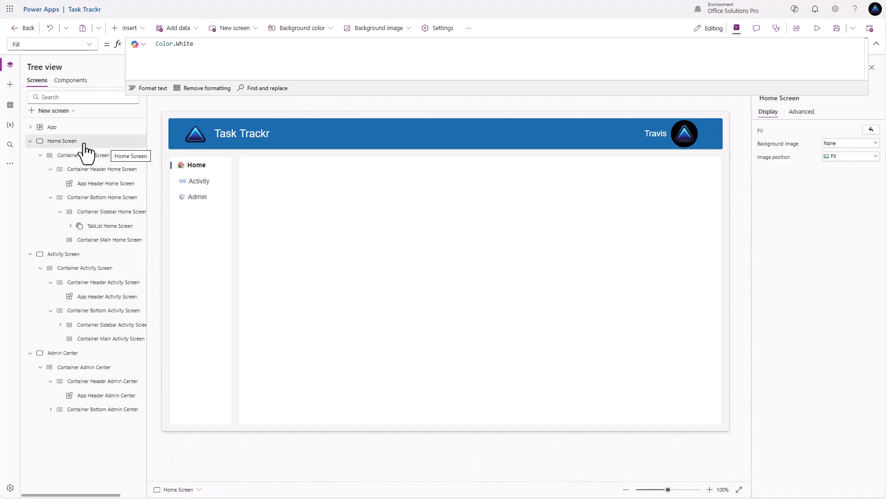
right_click(105, 144)
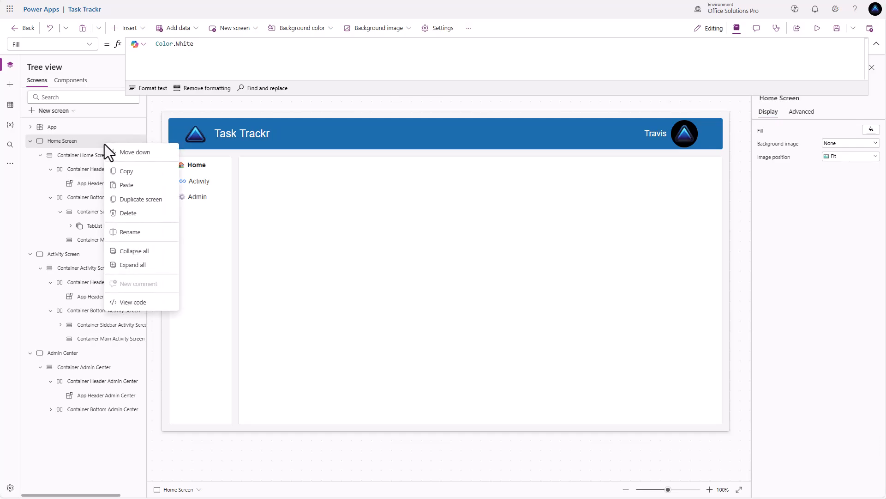
left_click(138, 201)
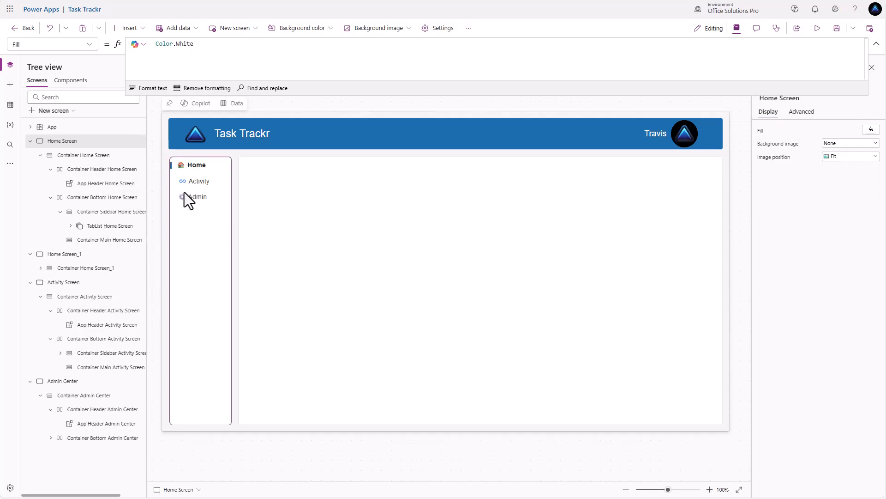
key("ctrl+h")
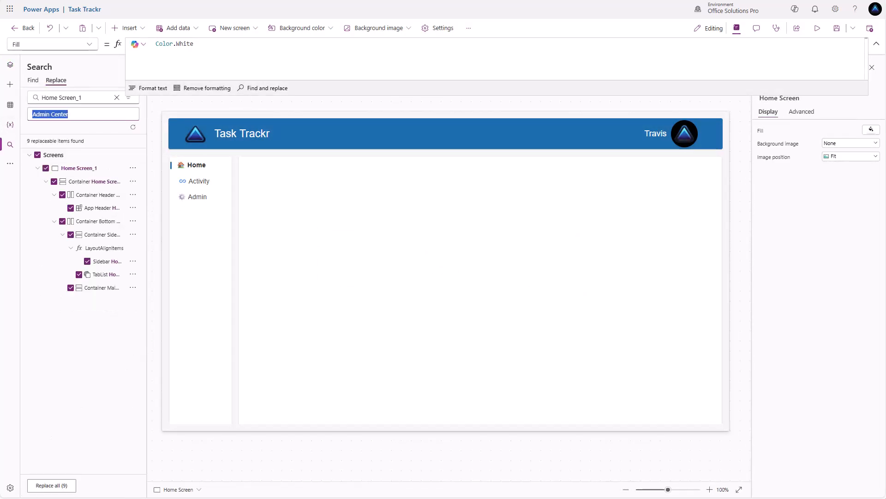
type("Template Screen")
left_click(51, 484)
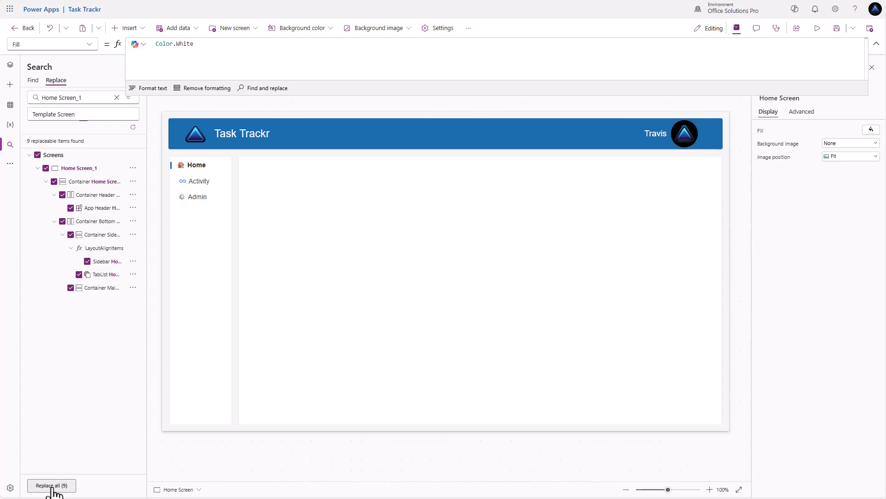
Replace all instances of Home Screen_1 with Template Screen and move the Template Screen below the Admin Center screen
left_click(443, 283)
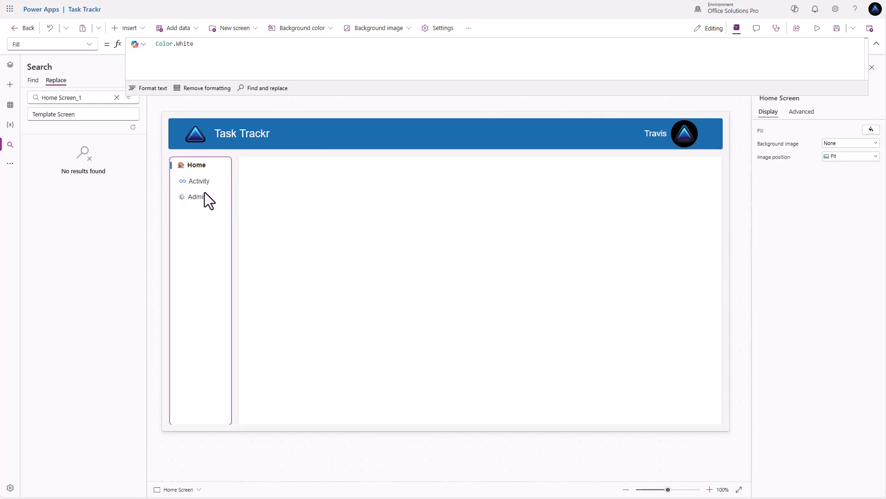
left_click(10, 65)
left_click(98, 256)
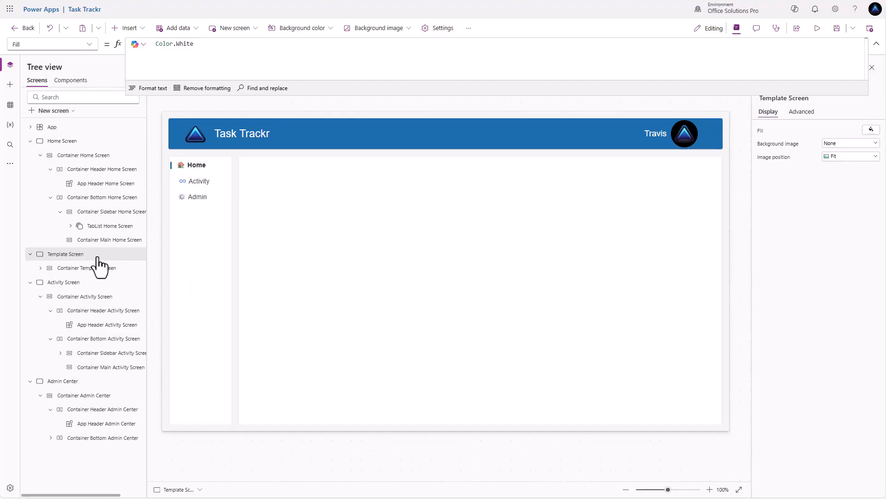
right_click(99, 262)
left_click(103, 279)
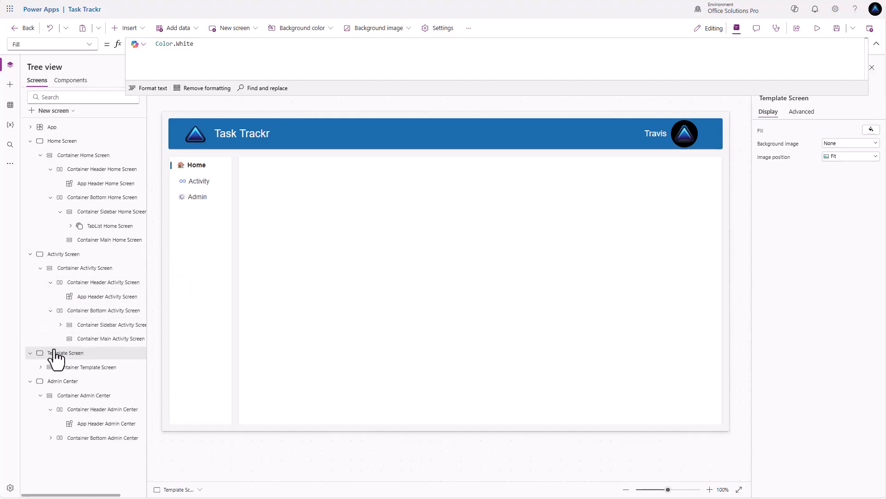
right_click(58, 355)
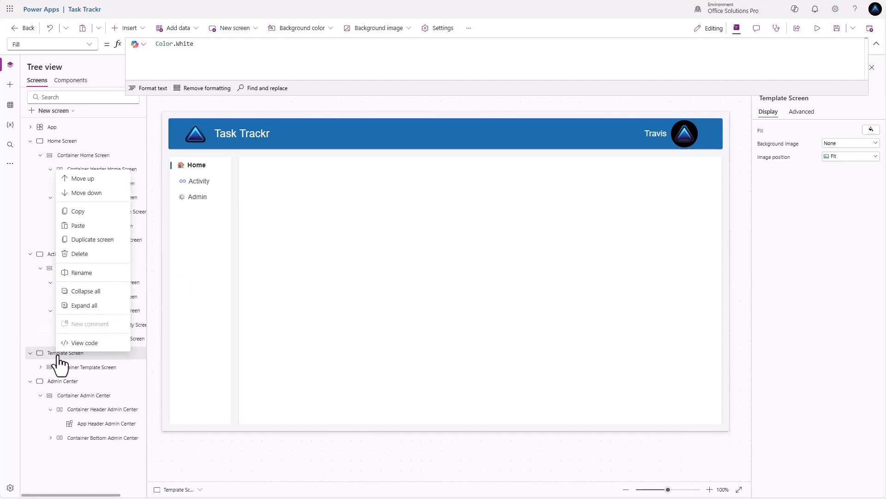
left_click(91, 195)
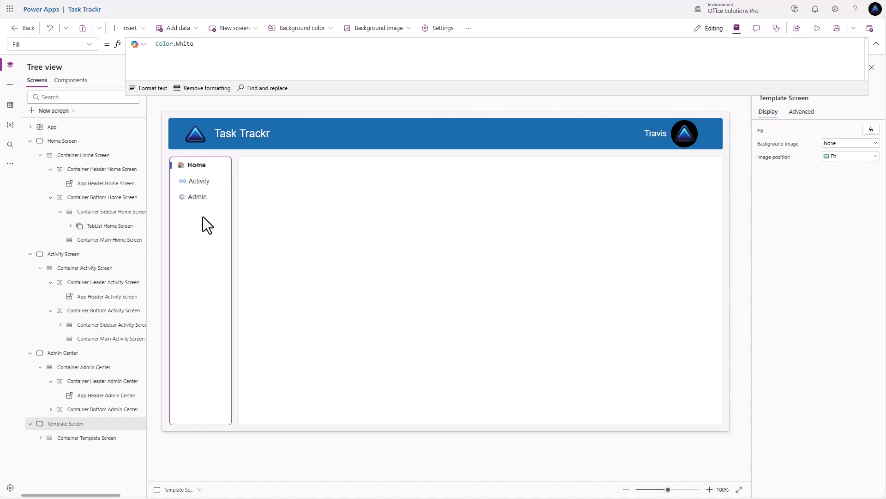
Examine the LayoutAlignItems formula of the sidebar container on the Template Screen
left_click(41, 438)
left_click(50, 466)
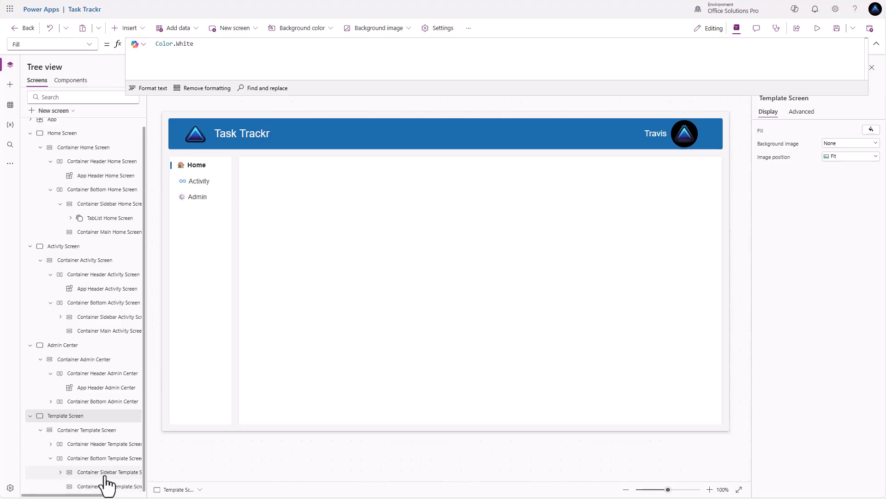
left_click(111, 475)
scroll(111, 475, "down", 1)
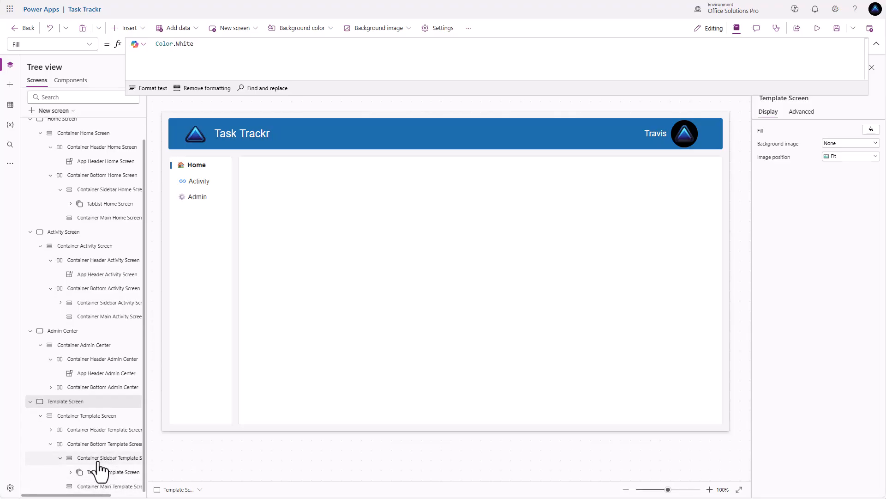
left_click(103, 462)
left_click(89, 44)
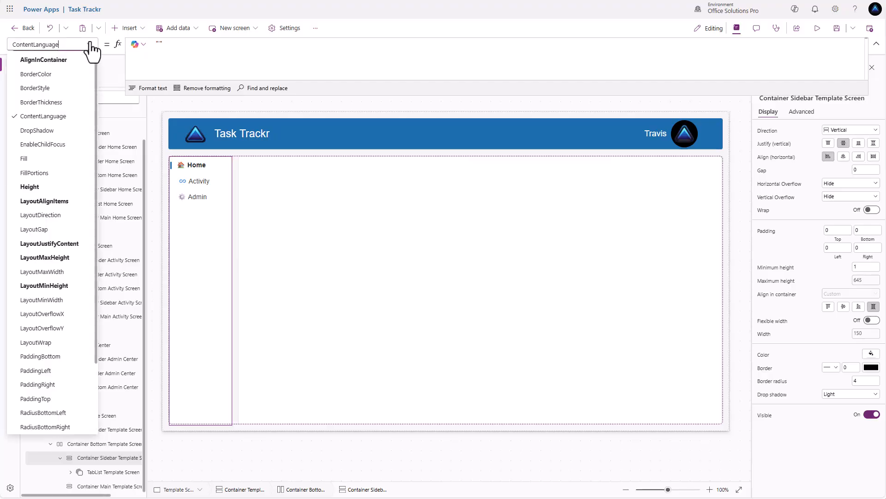
left_click(50, 201)
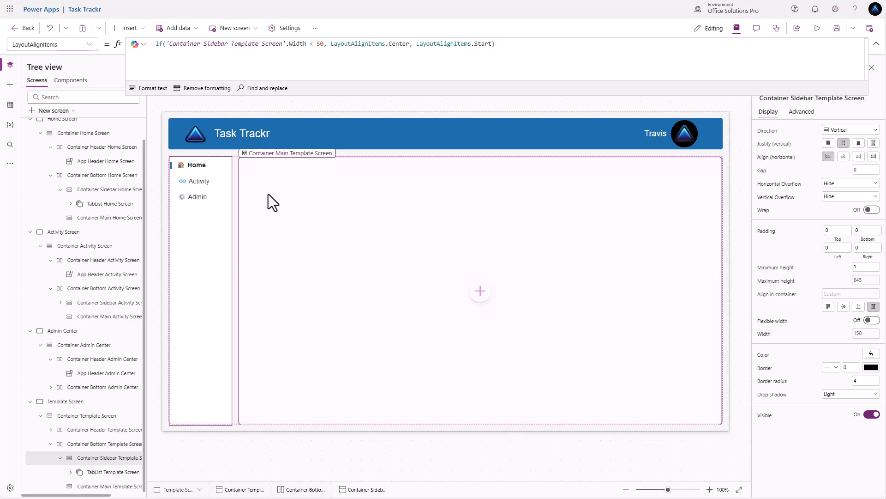
Run the App checker and review the details of both unused-variable performance warnings
left_click(776, 29)
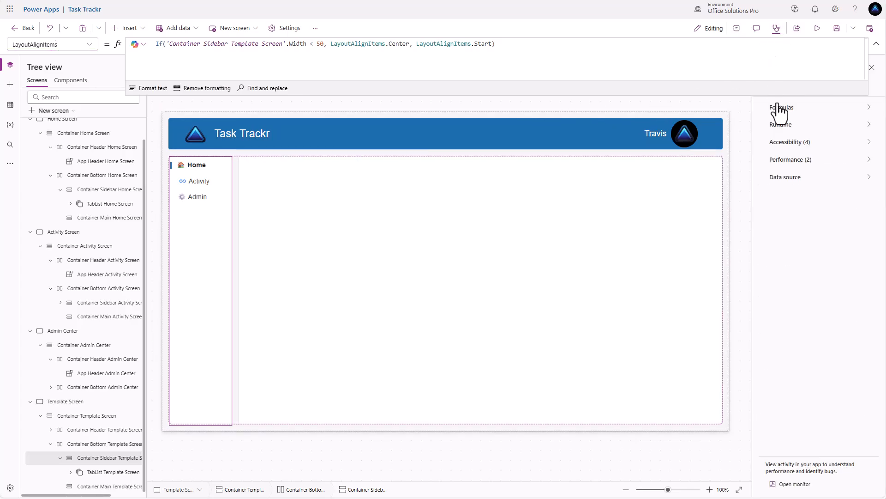
left_click(870, 160)
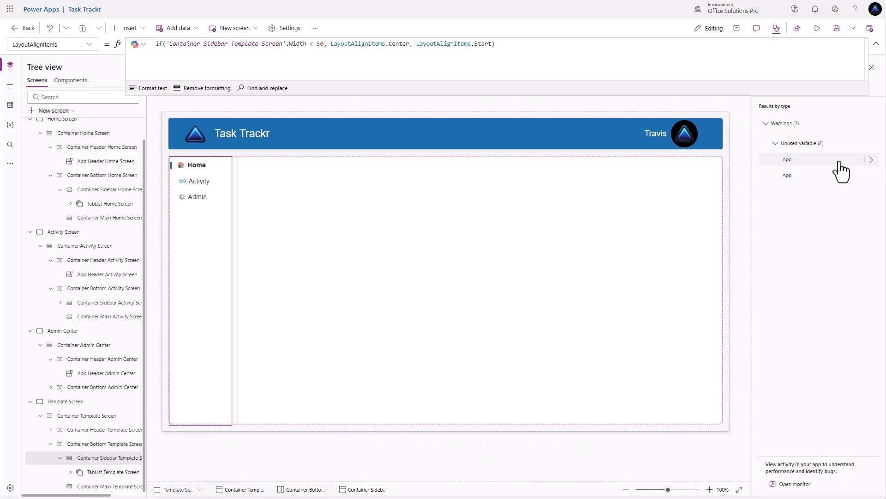
left_click(872, 160)
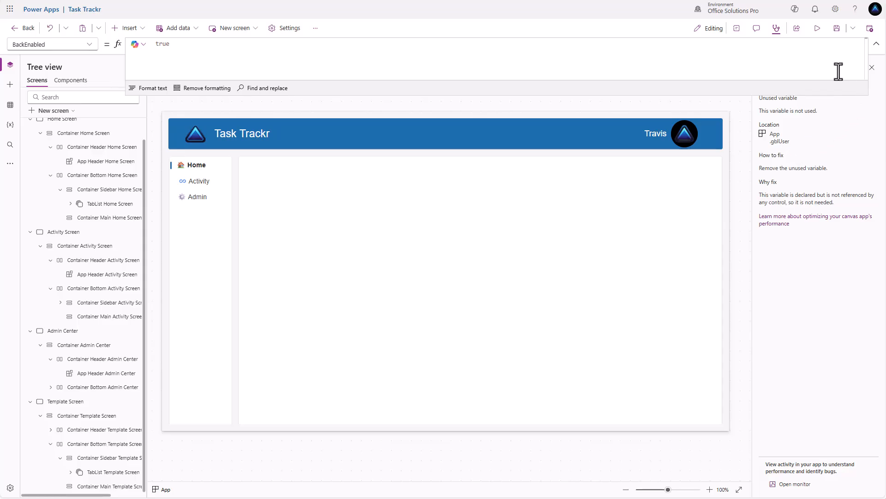
left_click_drag(845, 97, 847, 44)
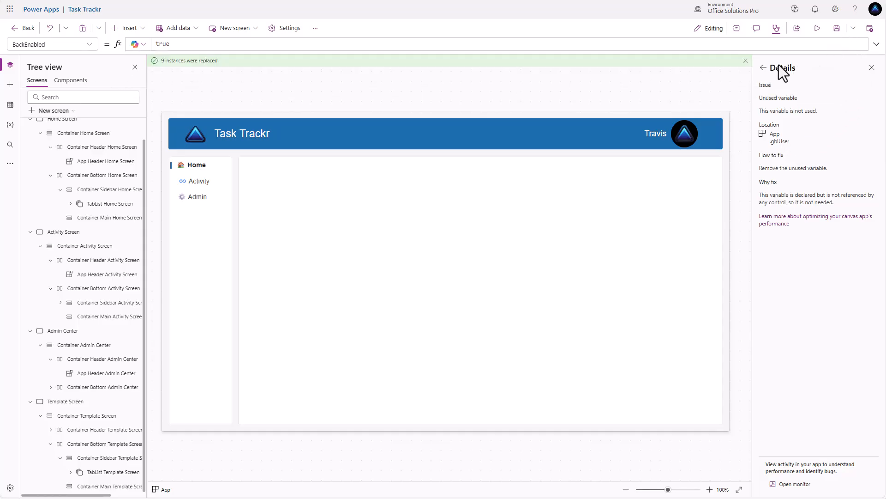
left_click(764, 68)
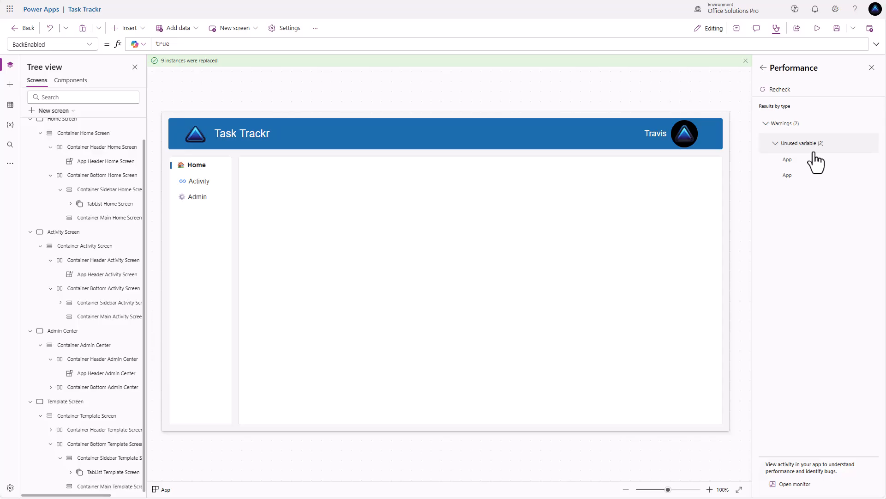
left_click(868, 180)
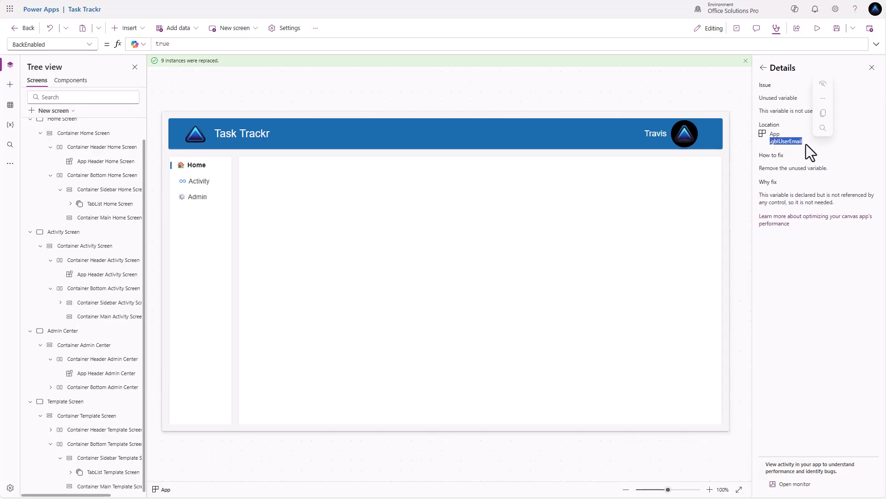
left_click(764, 69)
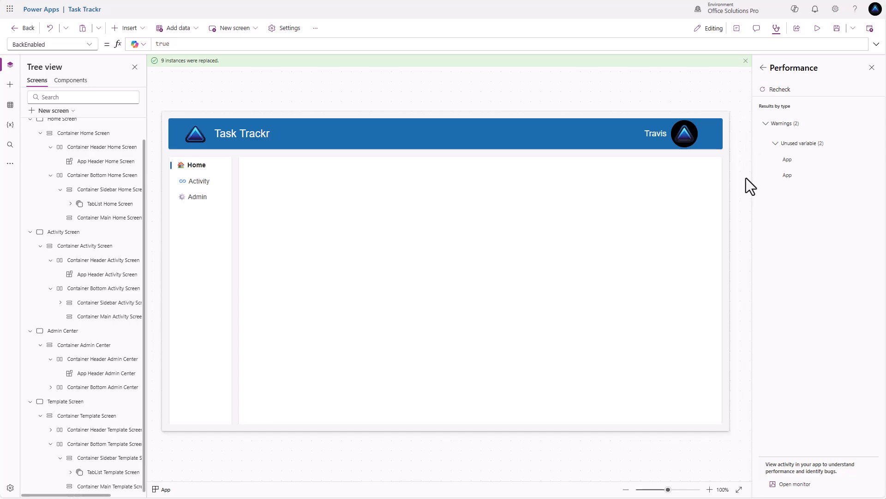
left_click(764, 68)
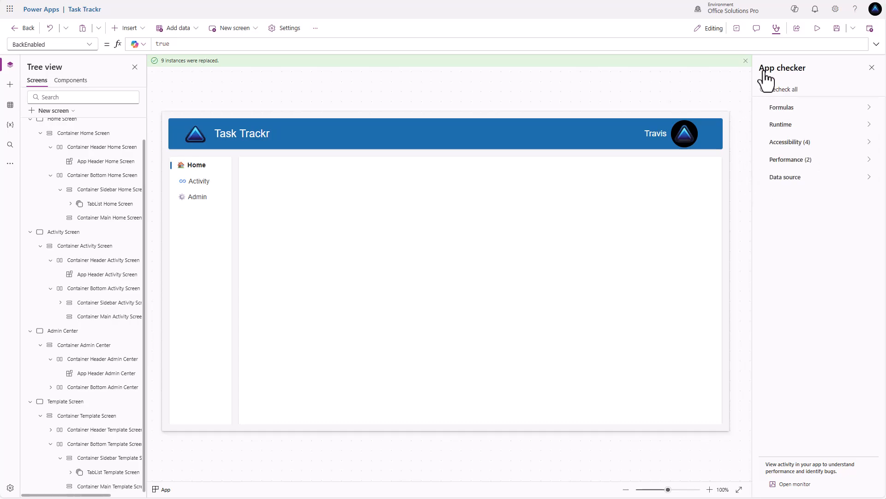
Review the accessibility issues for imgLogo and imgUser Image, then close the App checker
left_click(869, 146)
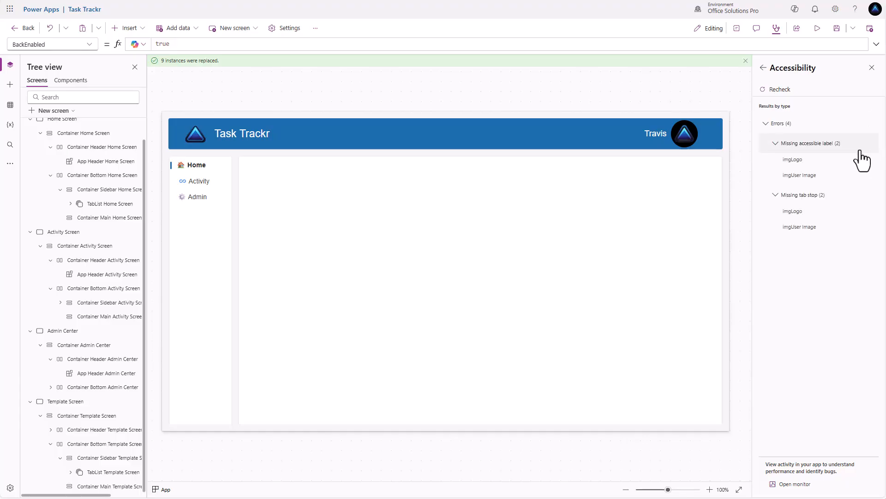
left_click(811, 162)
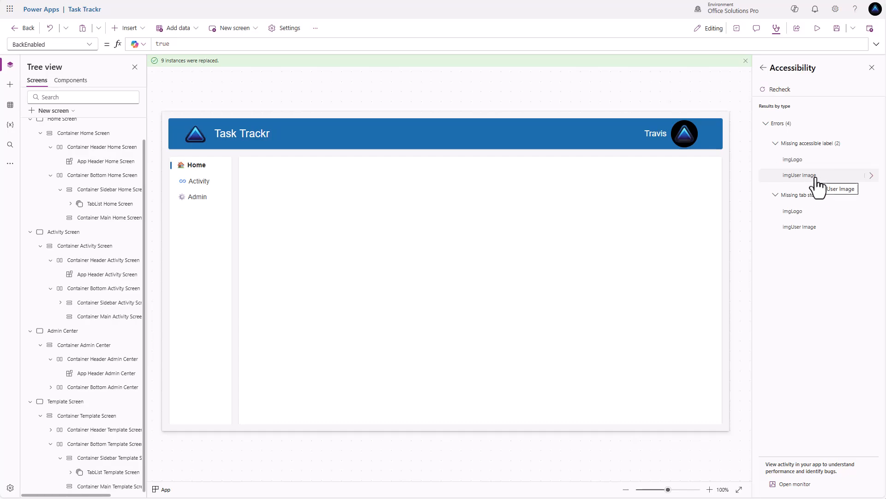
left_click(812, 176)
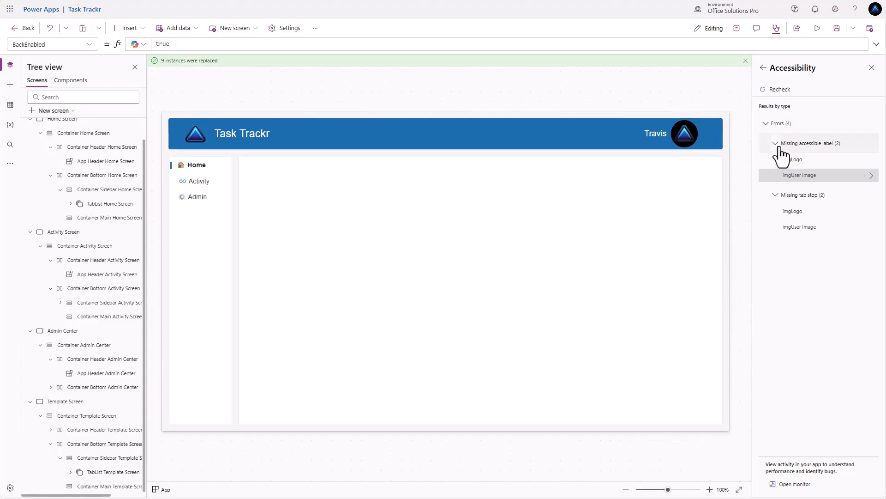
left_click(763, 68)
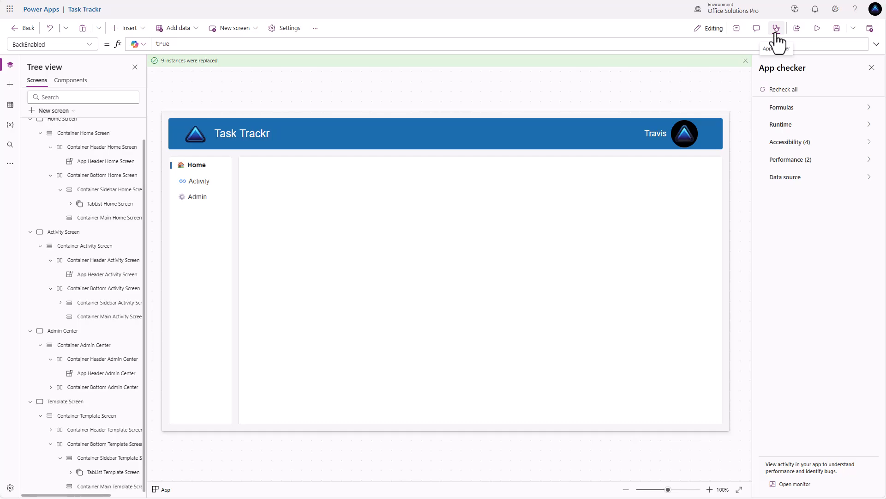
left_click(872, 68)
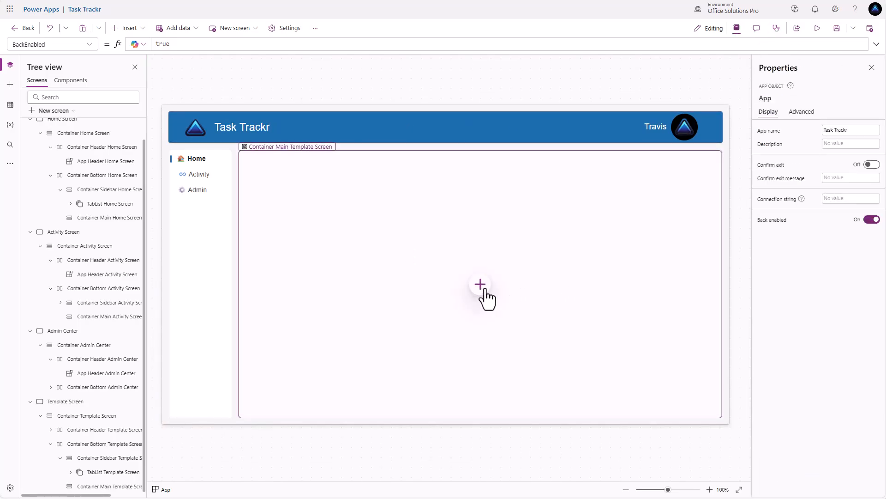
Insert an Image control into the main container displayed on the canvas, Container Main Template Screen
left_click(482, 292)
left_click(482, 292)
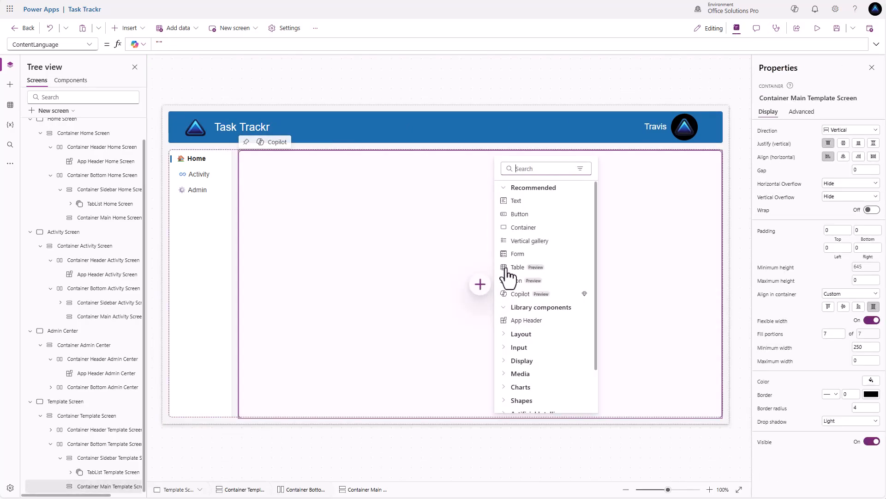
left_click(529, 168)
type("image")
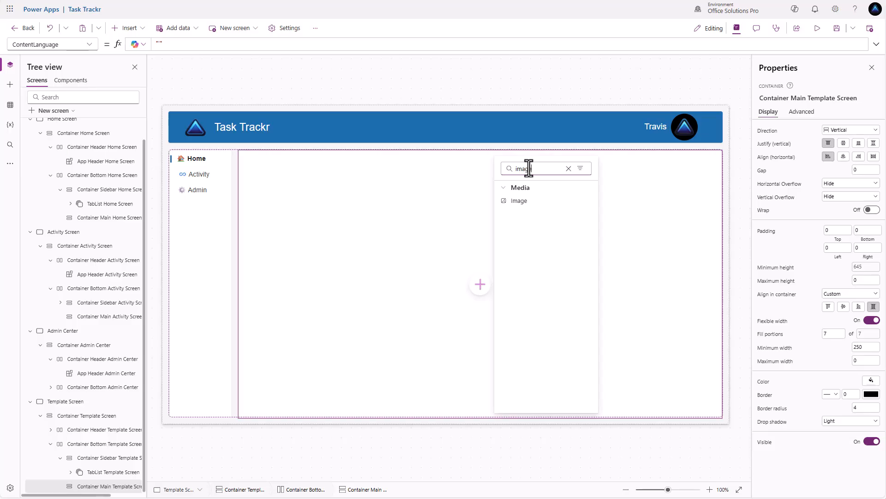
left_click(523, 203)
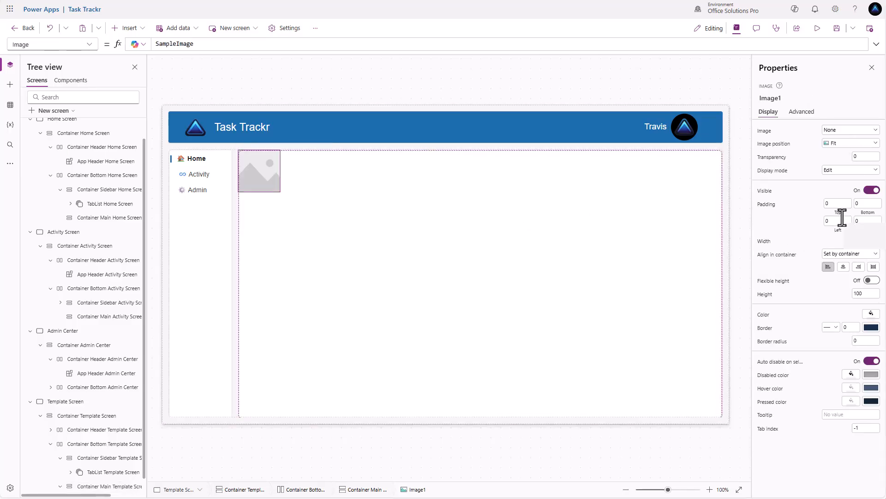
Set the image's width to Parent.Width and its height to Parent.Height
left_click(767, 241)
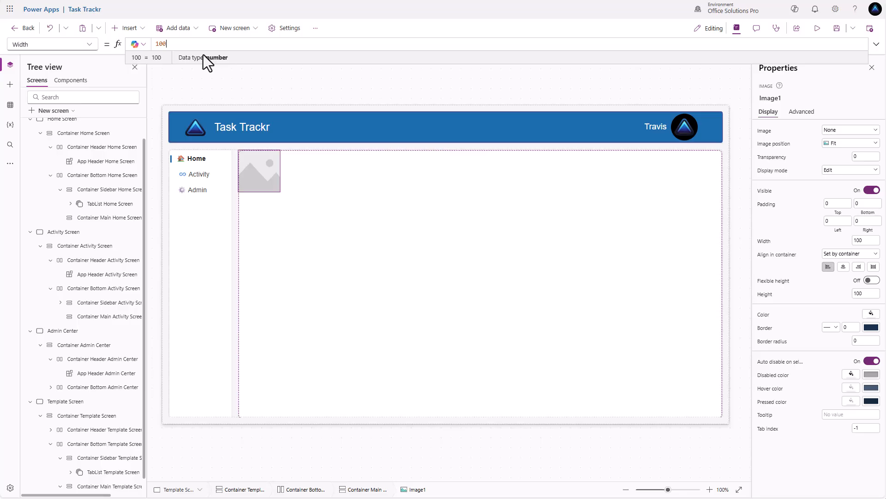
double_click(174, 46)
type("Paren")
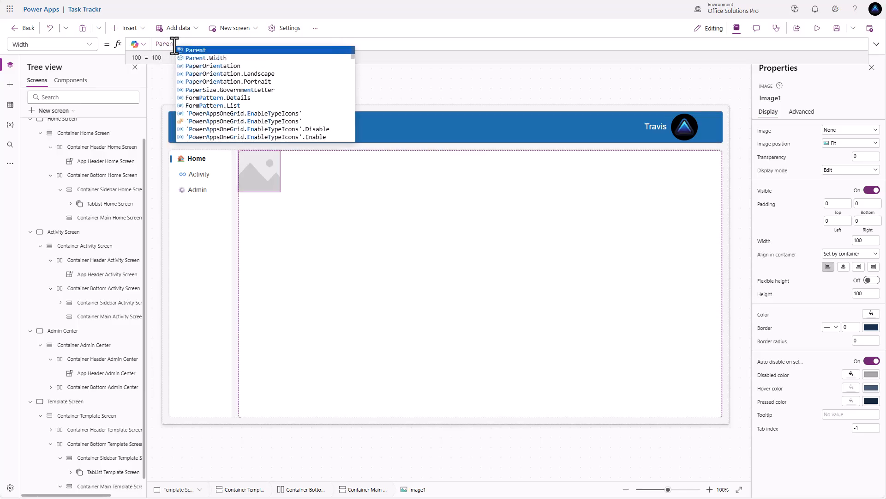
type("t.Width")
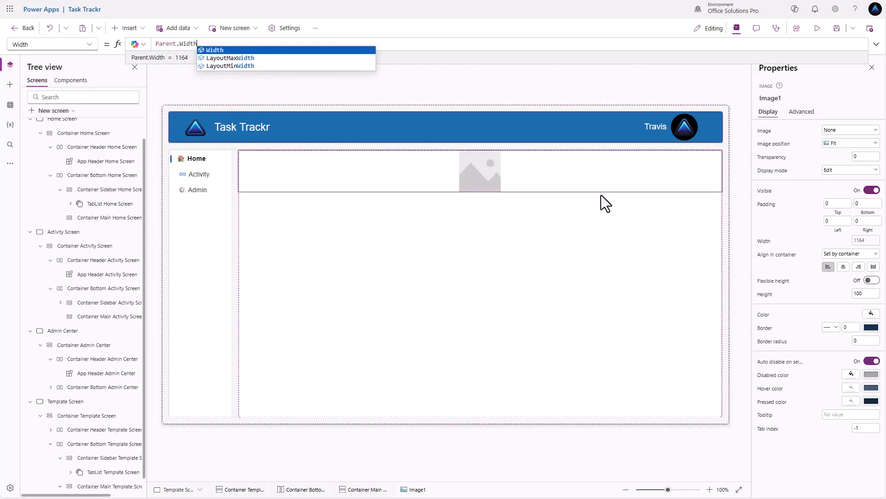
left_click(764, 298)
double_click(170, 44)
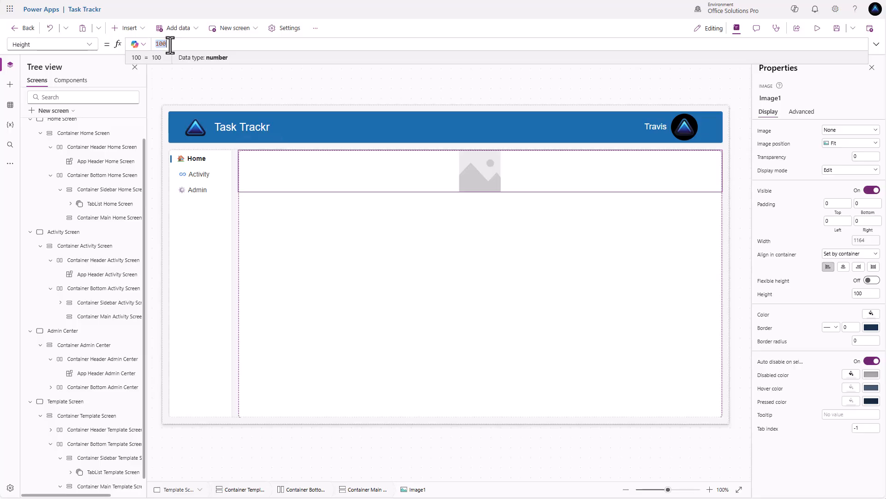
type("Parent.H")
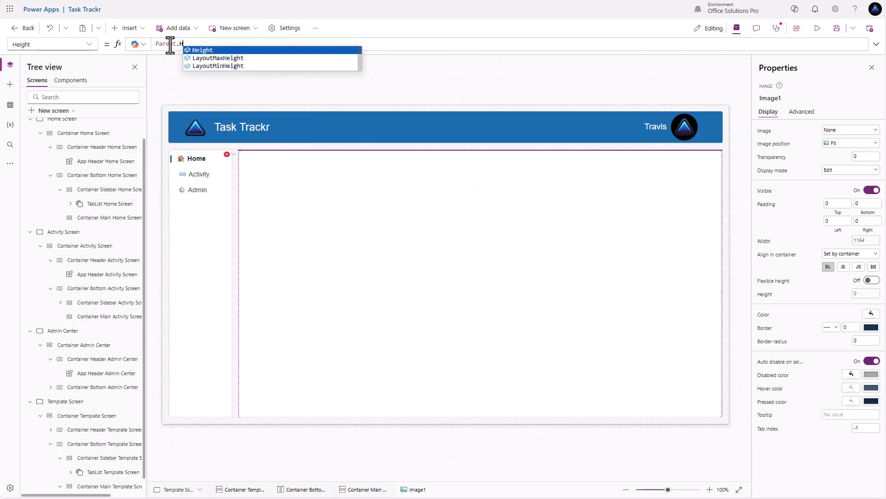
type("eight")
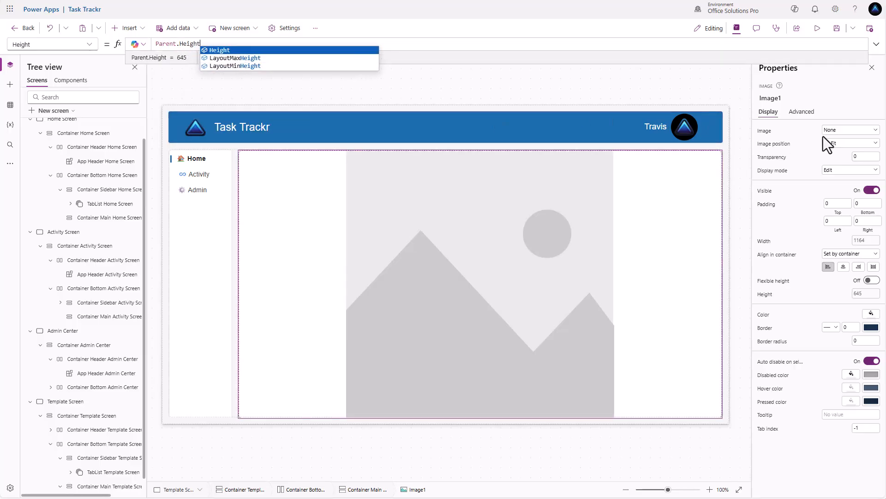
Upload the process picture as the source of the new image control
left_click(840, 133)
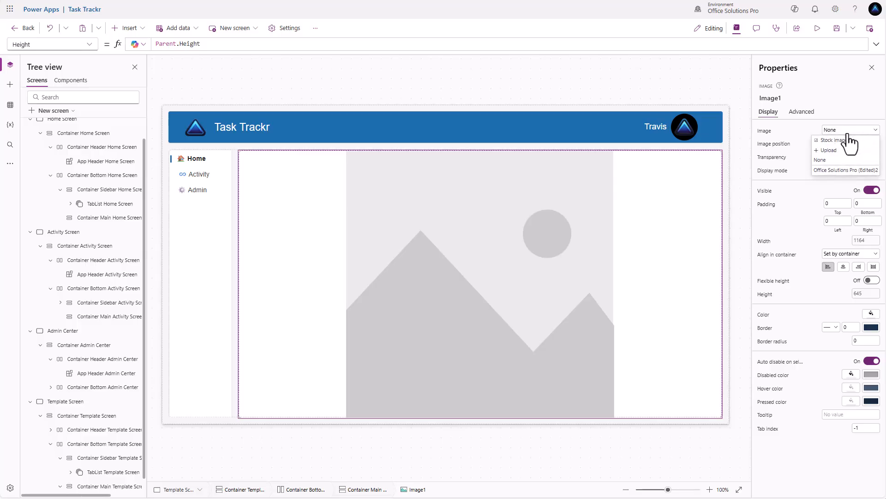
left_click(828, 150)
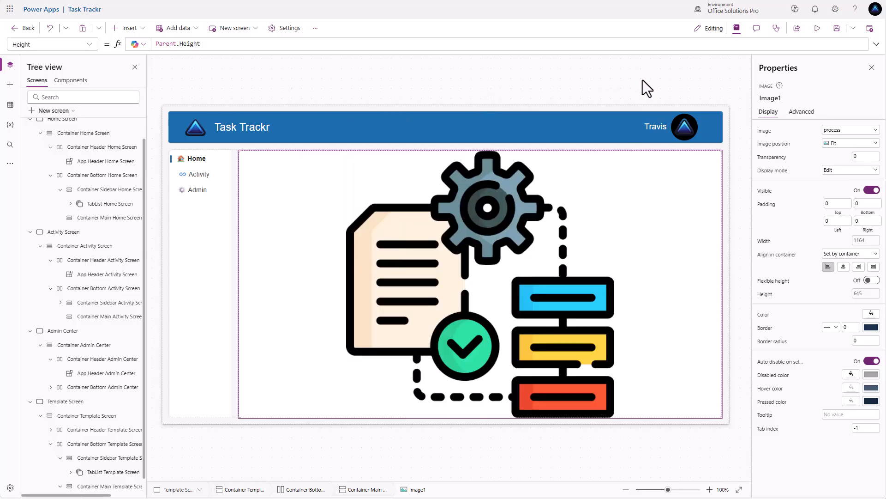
left_click(722, 68)
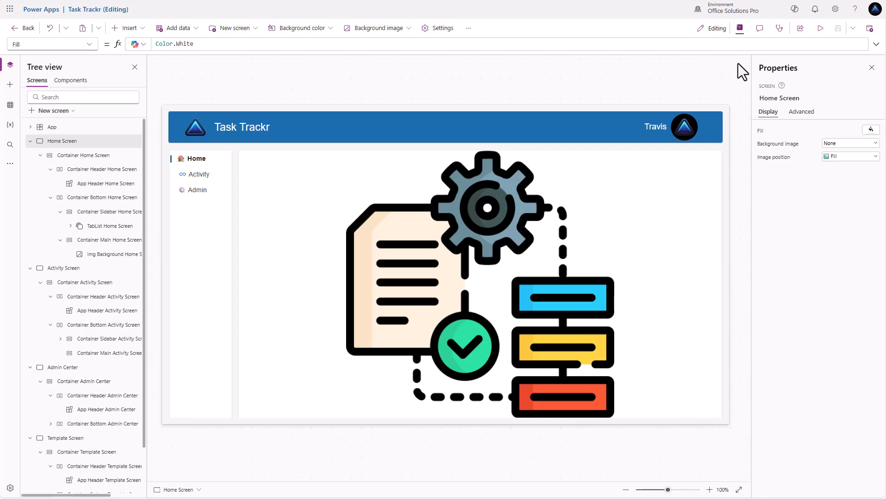
Preview the Task Trackr app from the Home Screen
left_click(822, 30)
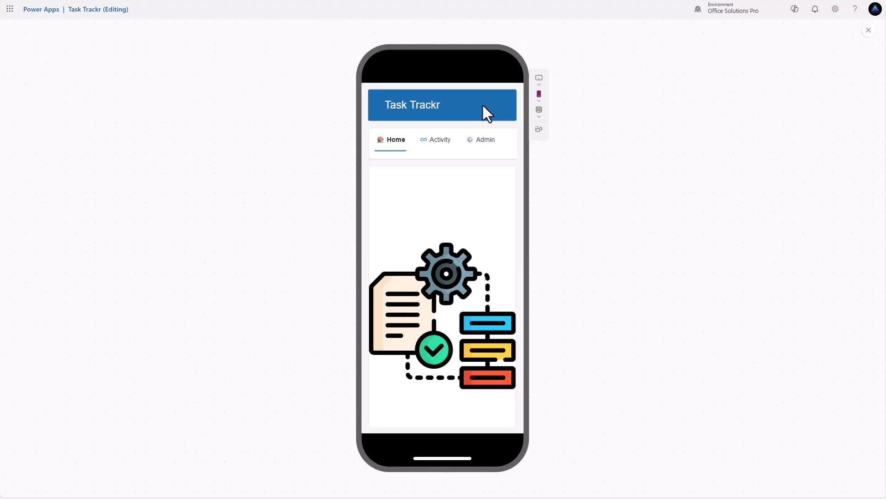
Test navigation to the Activity, Admin and Home screens in the portrait phone preview
left_click(437, 146)
left_click(484, 144)
left_click(401, 145)
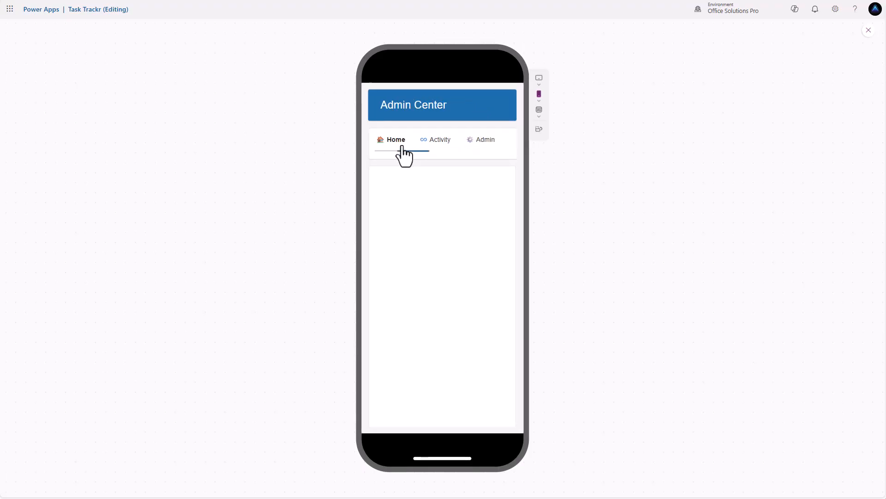
Rotate the phone preview to landscape and test navigation to the Activity, Admin and Home screens
left_click(539, 129)
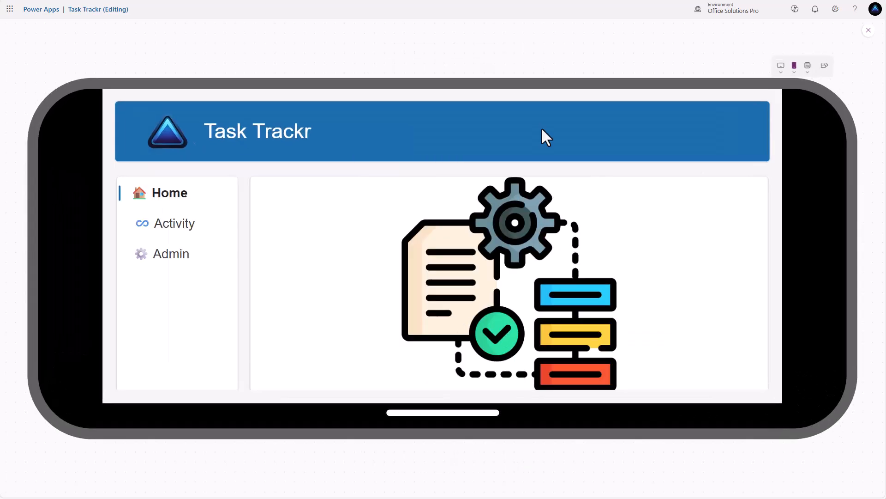
left_click(177, 229)
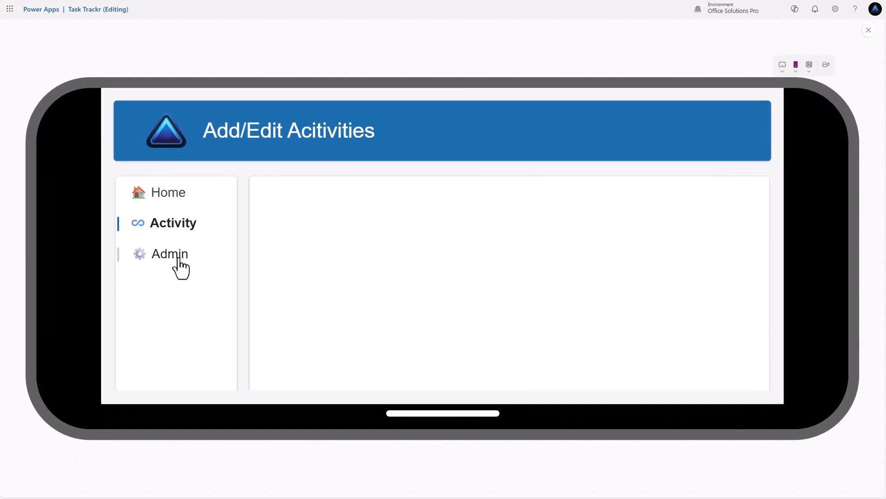
left_click(179, 259)
left_click(171, 199)
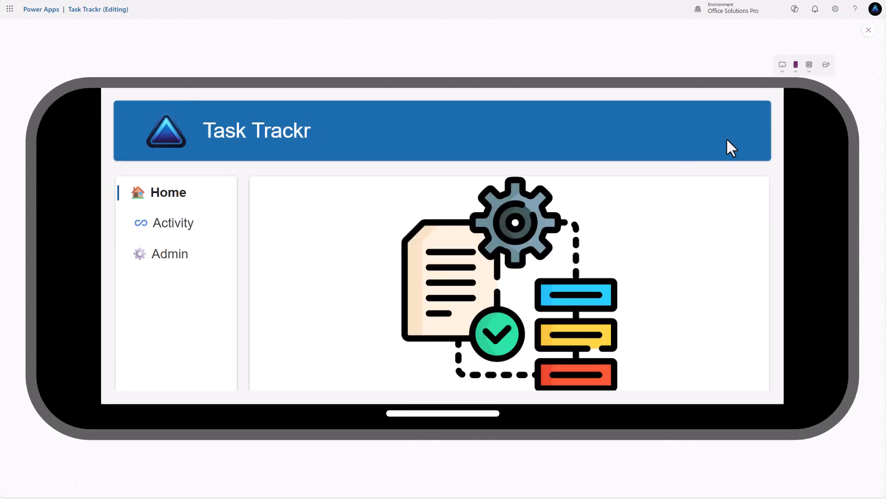
View the app preview at window size and close it to return to editing
left_click(809, 70)
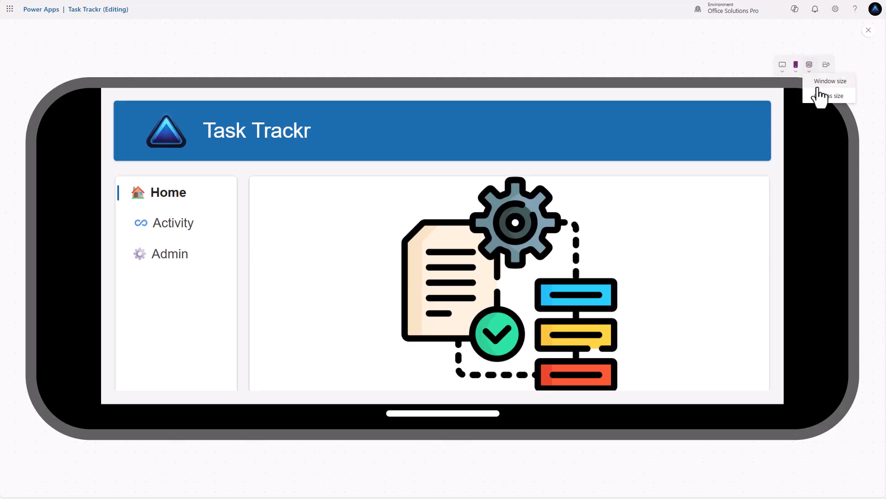
left_click(815, 85)
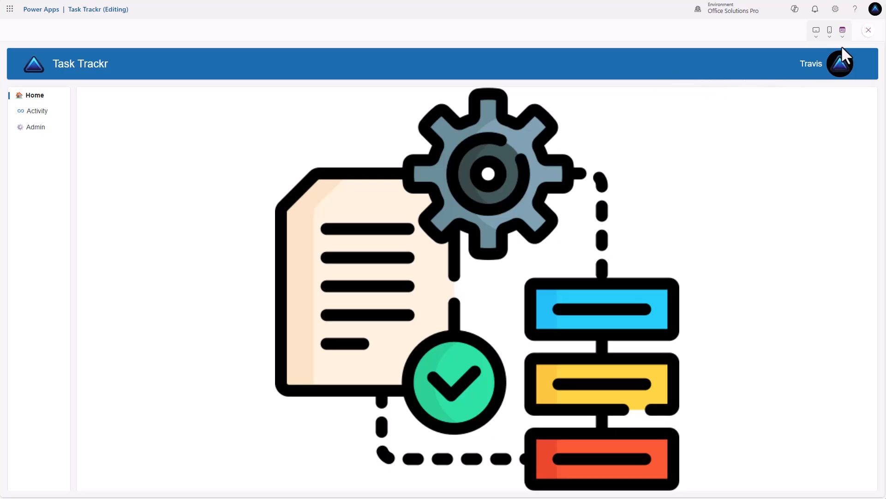
left_click(868, 30)
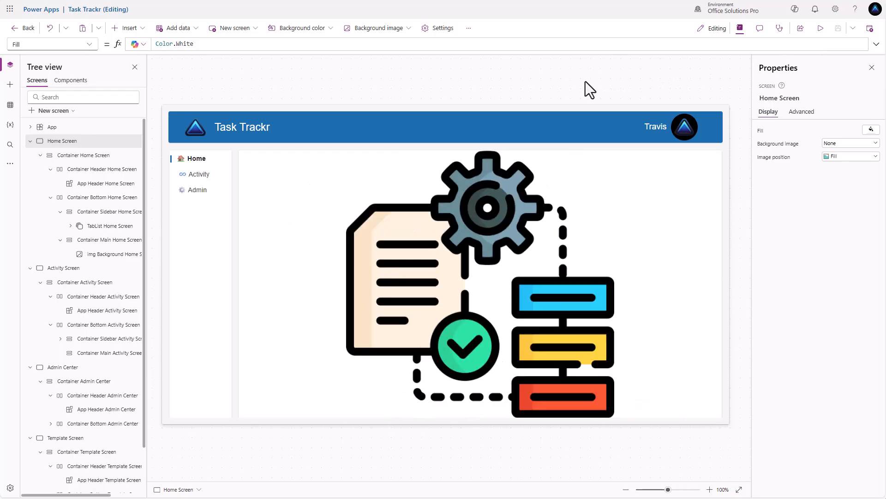
Duplicate the Template Screen
scroll(106, 268, "down", 1)
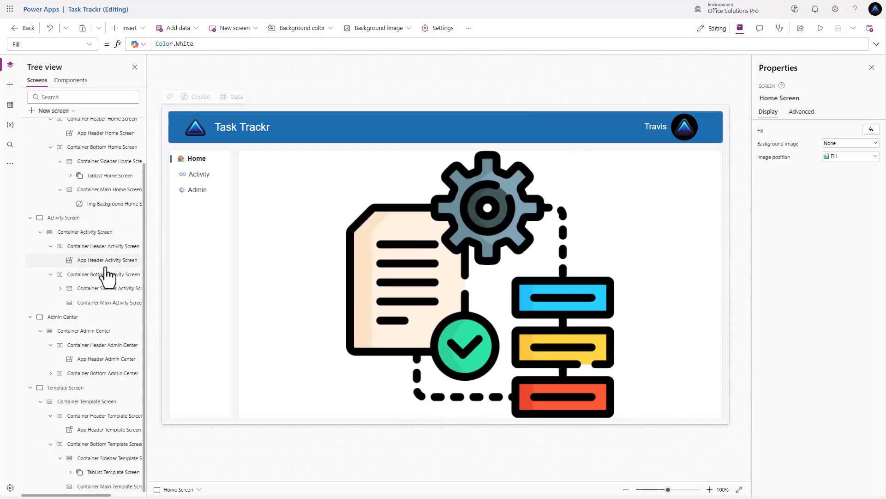
left_click(82, 390)
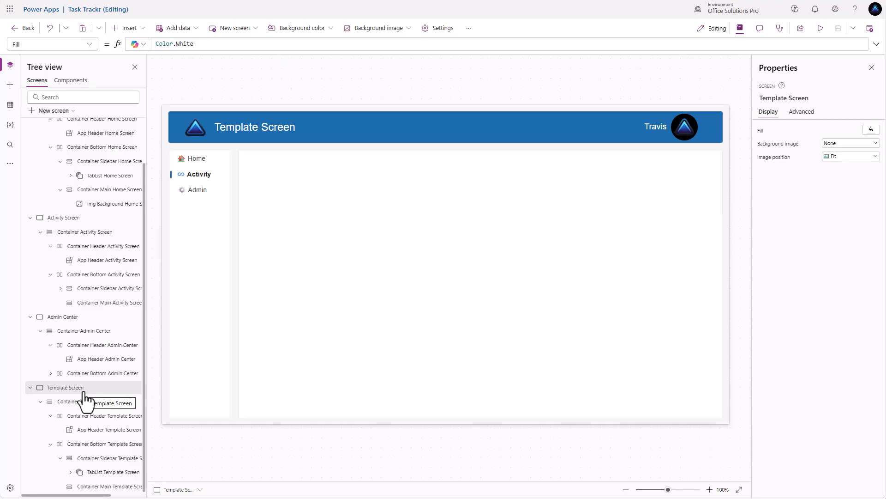
right_click(84, 394)
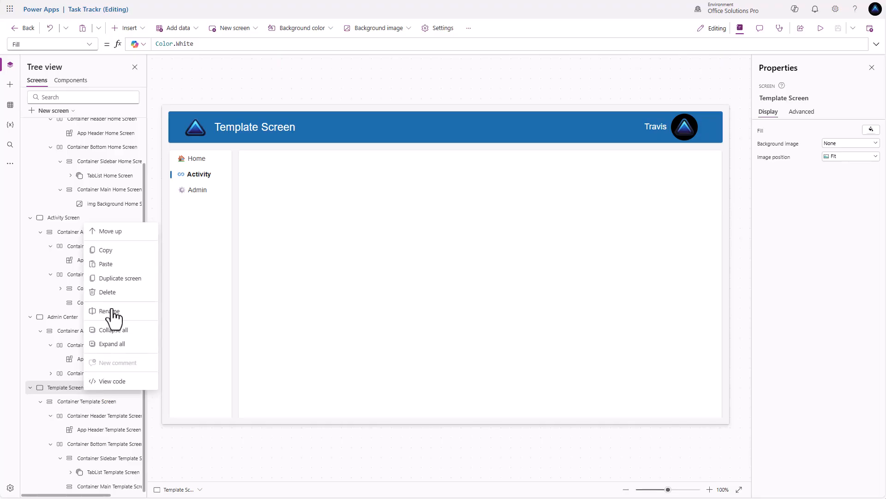
left_click(120, 278)
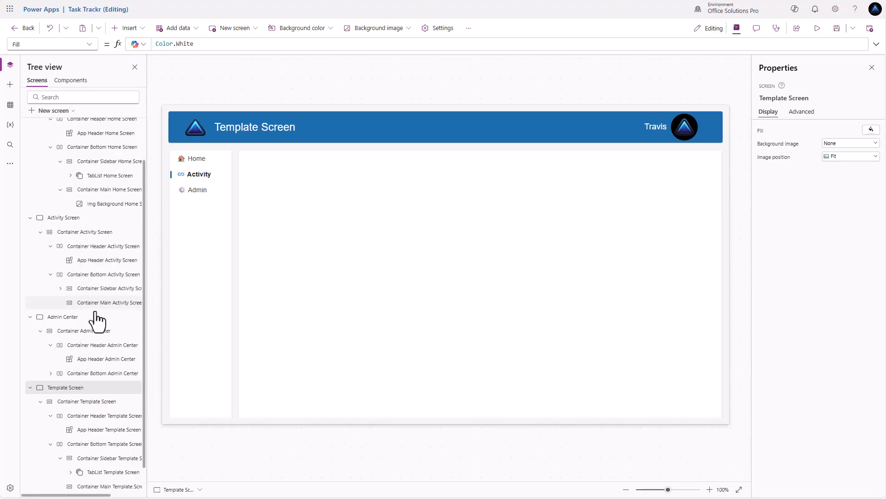
scroll(74, 363, "down", 1)
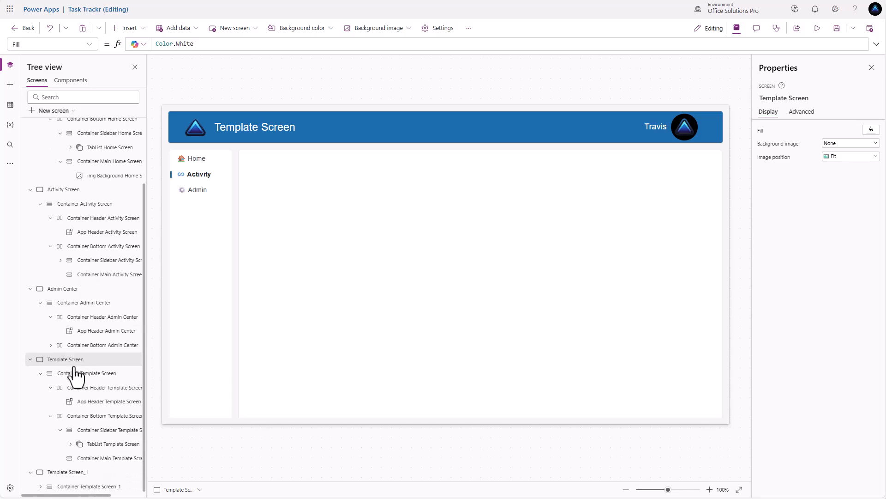
Replace all instances of "Template Screen_1" with "Area Screen" across the app
left_click(10, 145)
left_click_drag(89, 98, 18, 105)
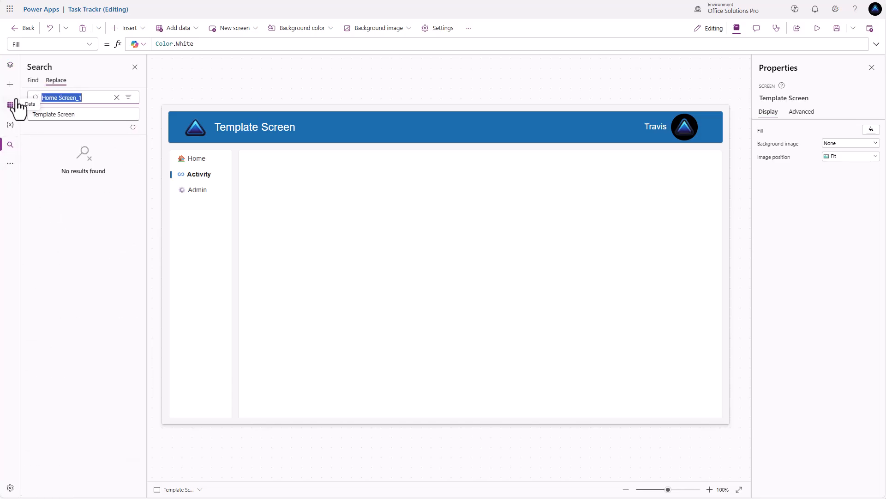
left_click(61, 98)
type("Template")
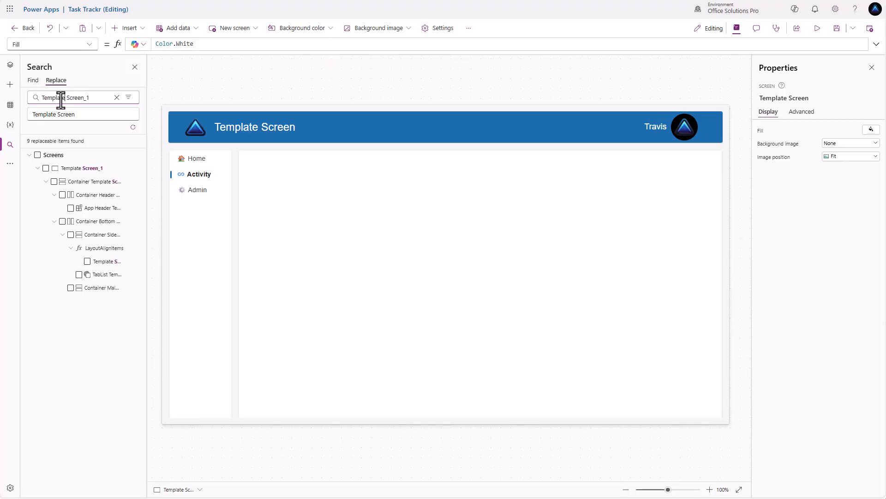
triple_click(79, 114)
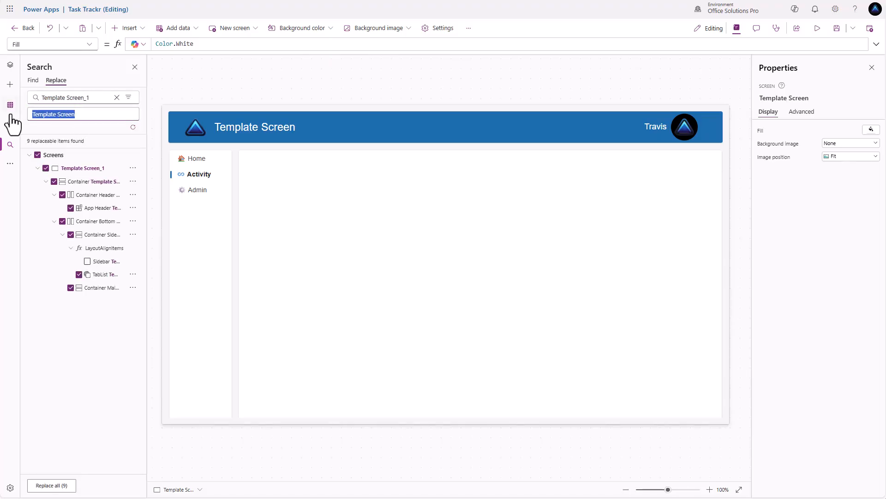
type("Area")
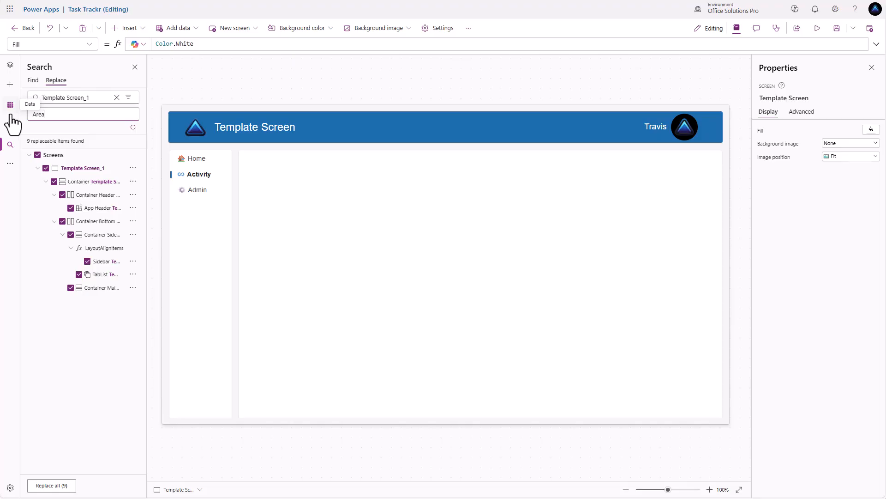
type(" Screen")
left_click(51, 486)
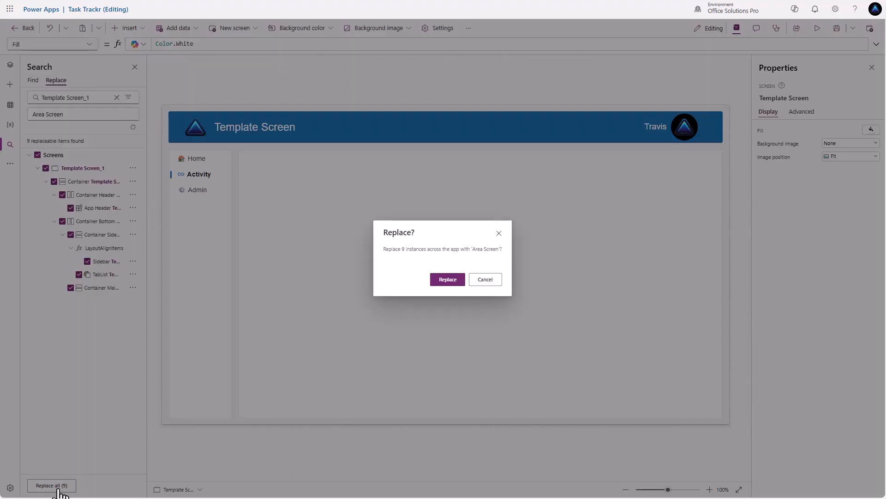
left_click(445, 281)
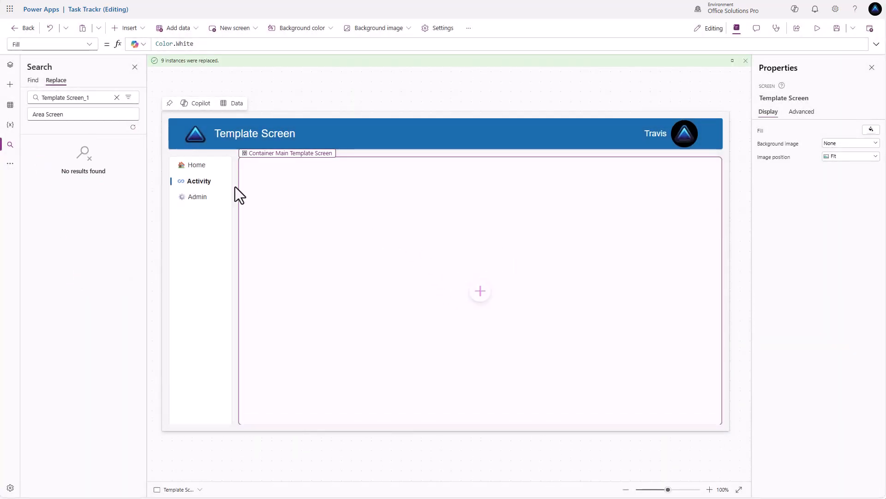
Set the Header Title Text of the App Header on the Area Screen to "Area Updates"
left_click(11, 64)
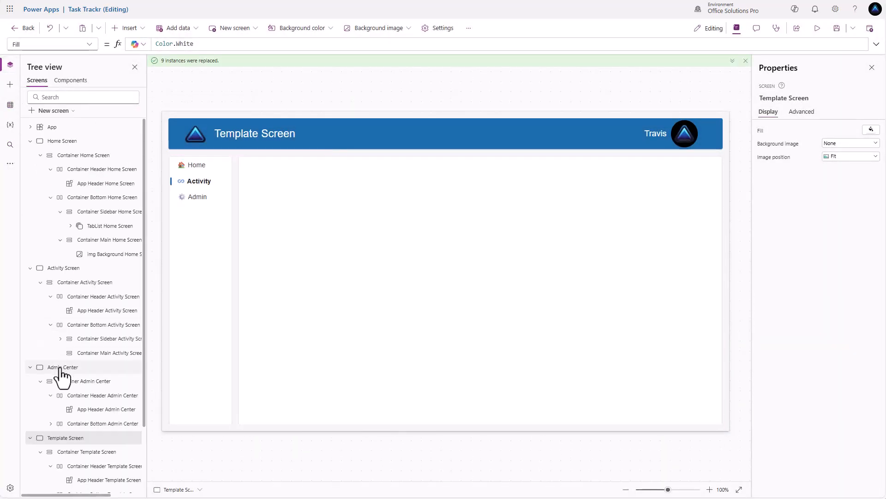
scroll(64, 447, "down", 3)
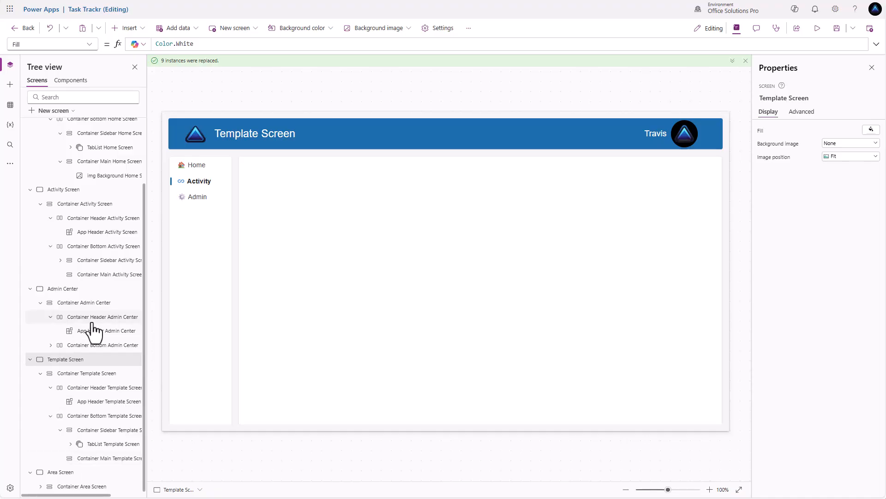
scroll(94, 333, "up", 3)
scroll(95, 336, "down", 3)
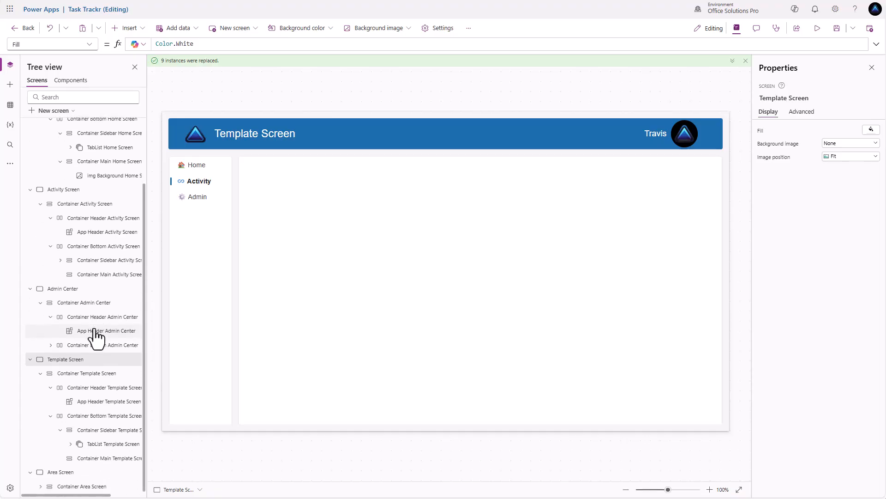
left_click(72, 472)
left_click(290, 149)
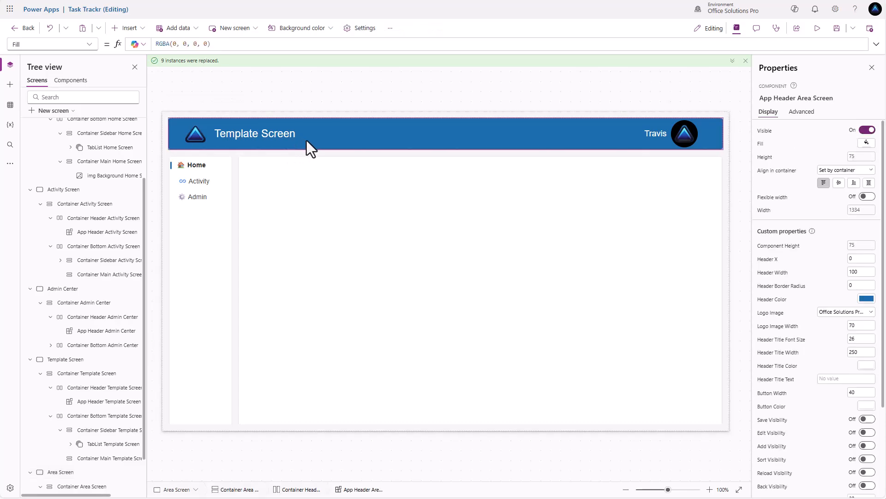
left_click(827, 379)
type("Area Updates")
left_click(824, 364)
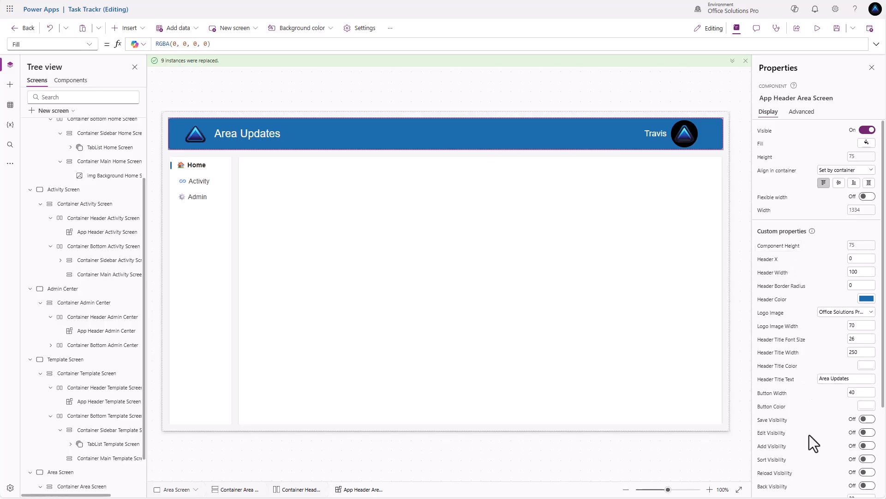
Turn on Back Visibility for the Area Screen's header, set its BackOnSelect formula to Back(), and save the app
scroll(808, 434, "down", 2)
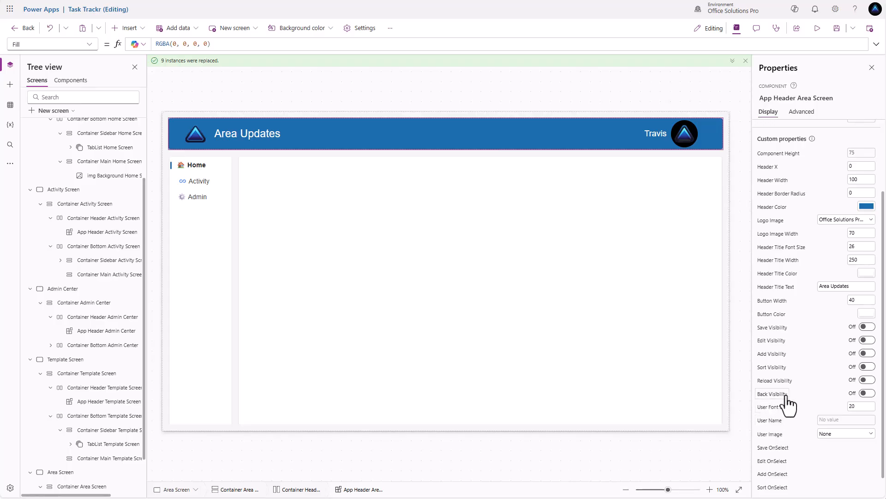
left_click(868, 393)
scroll(782, 462, "down", 1)
left_click(772, 488)
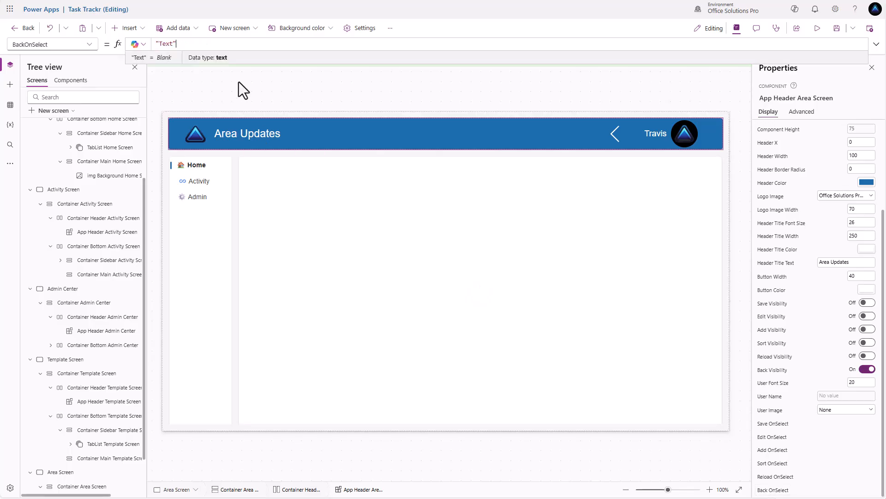
left_click_drag(182, 44, 117, 43)
type("Back()")
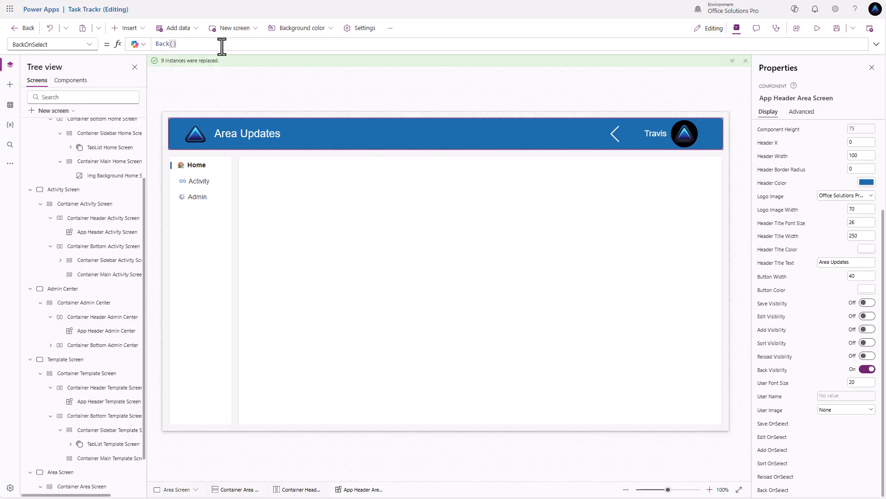
left_click(745, 61)
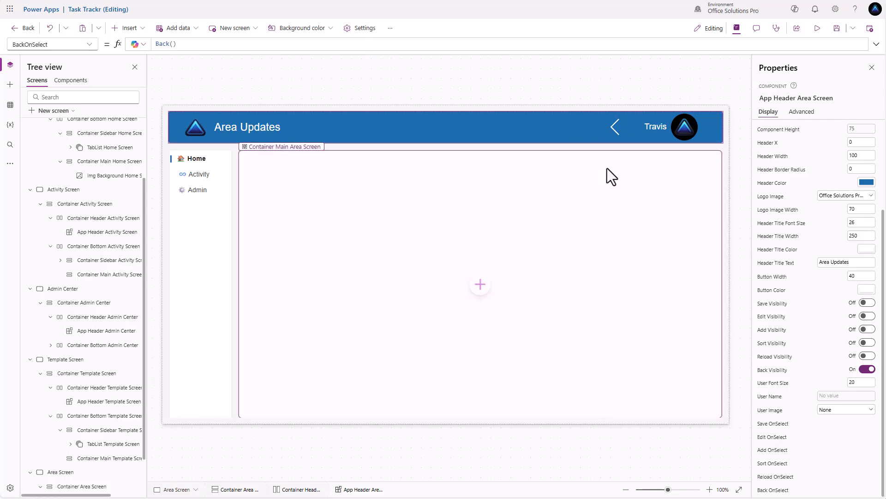
left_click(836, 29)
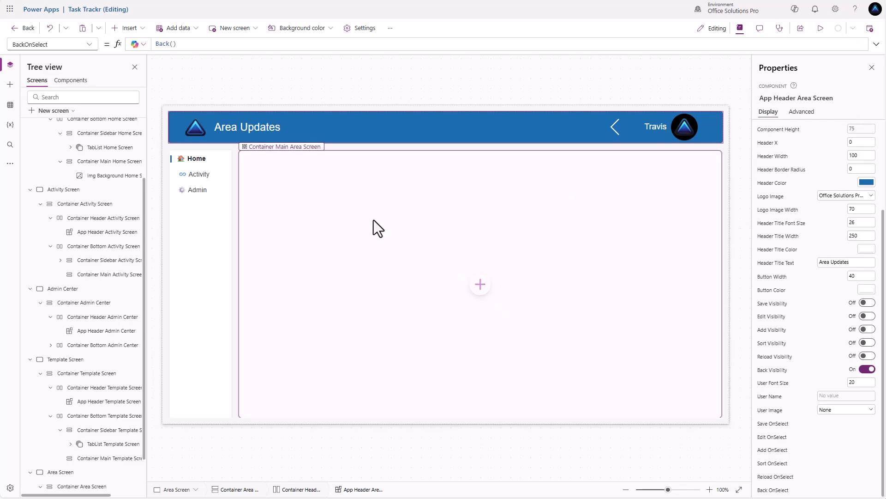
left_click(479, 285)
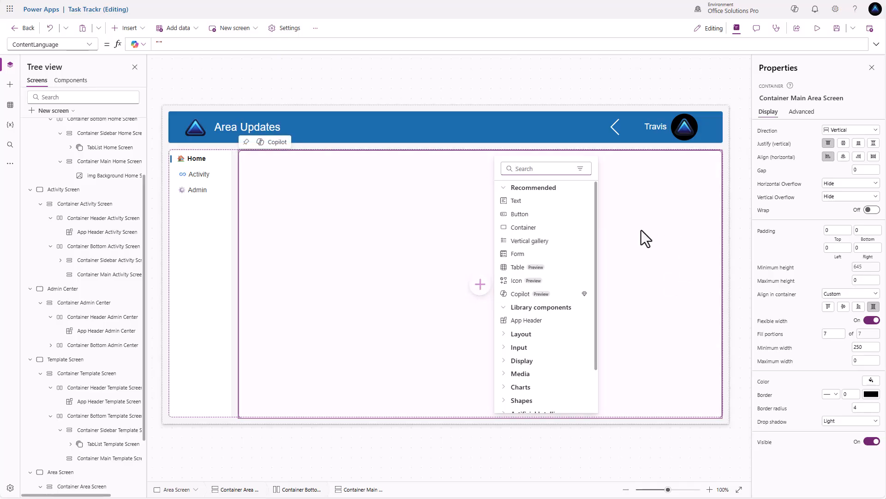
left_click(527, 169)
type("cont")
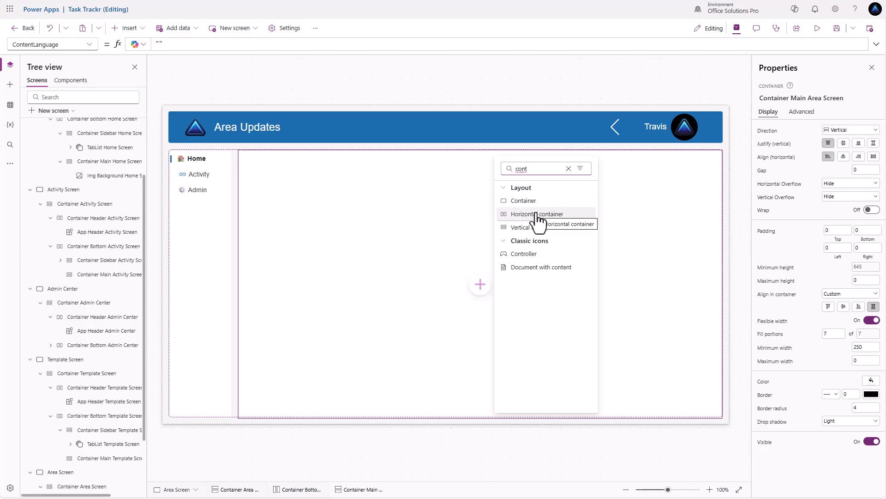
Set the direction of Container Main Area Screen to Horizontal
scroll(79, 257, "down", 3)
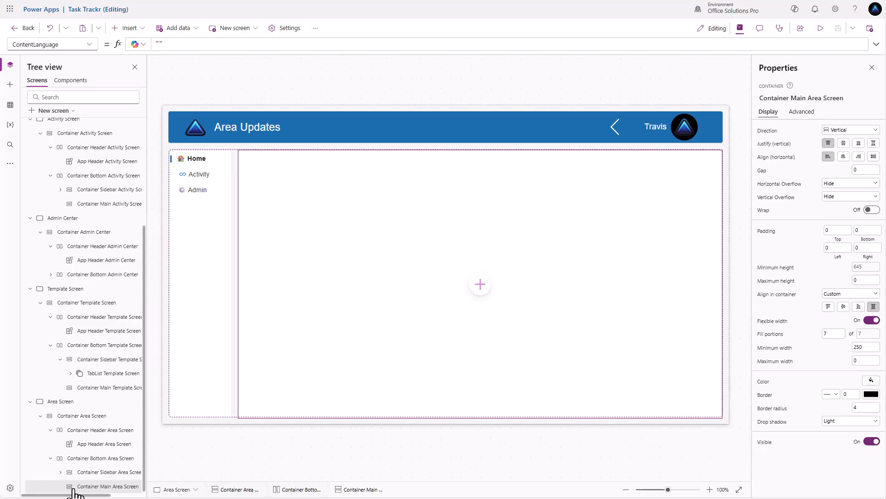
left_click(847, 131)
left_click(848, 140)
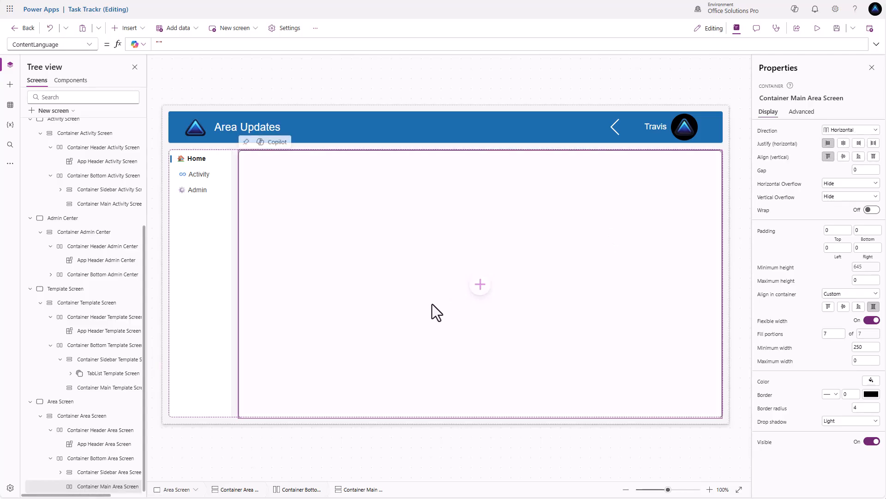
Insert a vertical container into Container Main Area Screen
left_click(481, 292)
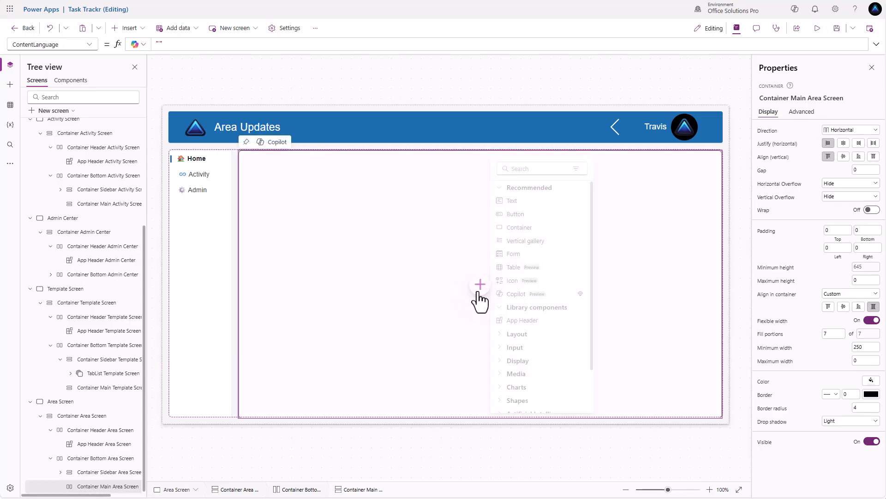
left_click(533, 169)
type("cont")
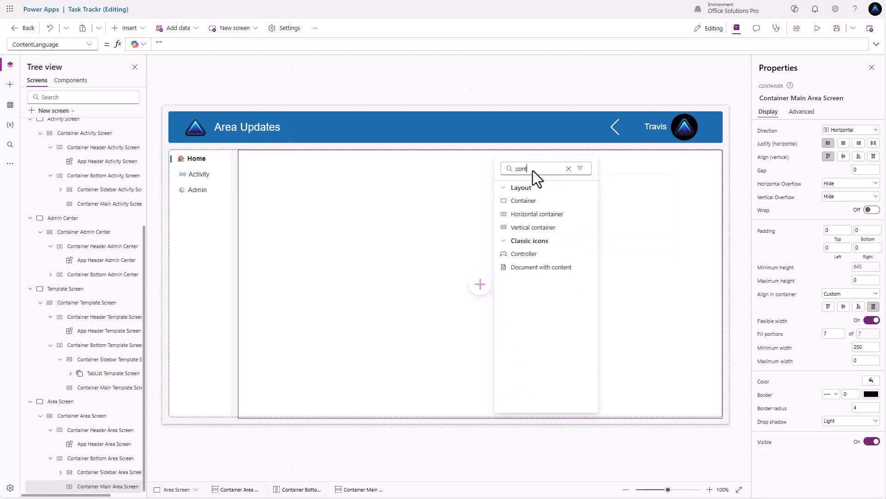
left_click(544, 235)
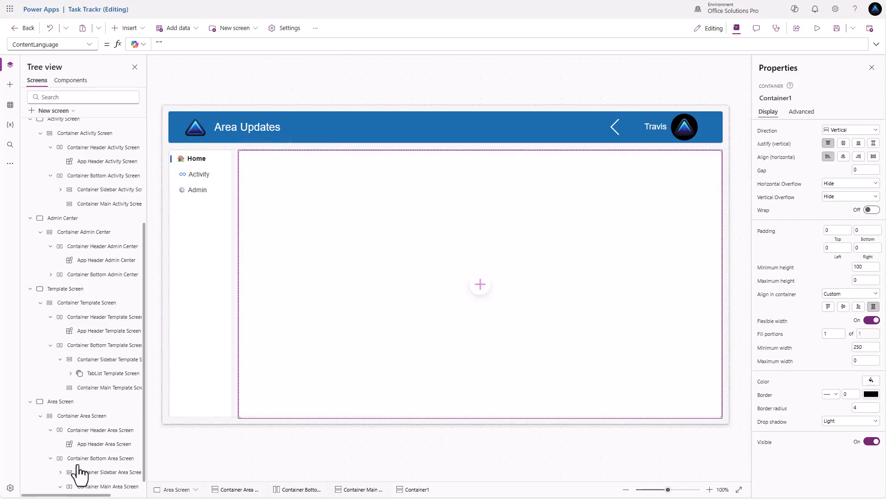
Insert a second vertical container into Container Main Area Screen, beside the existing Container1
left_click(94, 472)
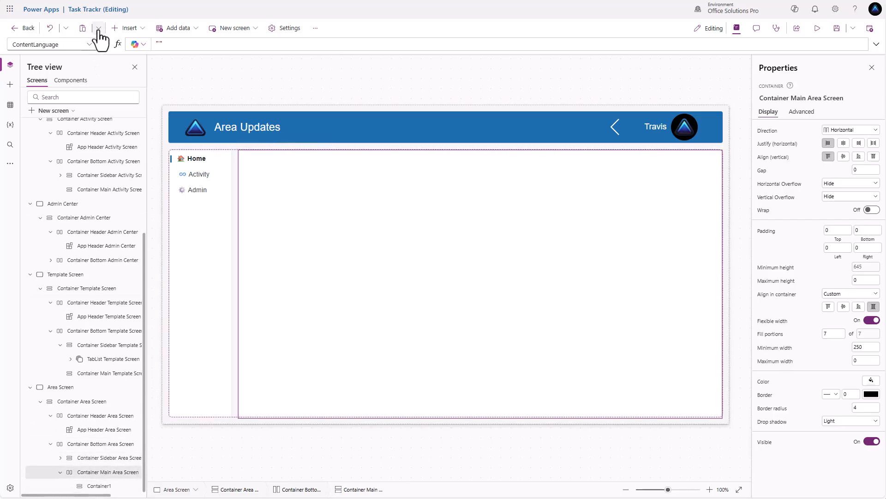
left_click(131, 29)
type("cont")
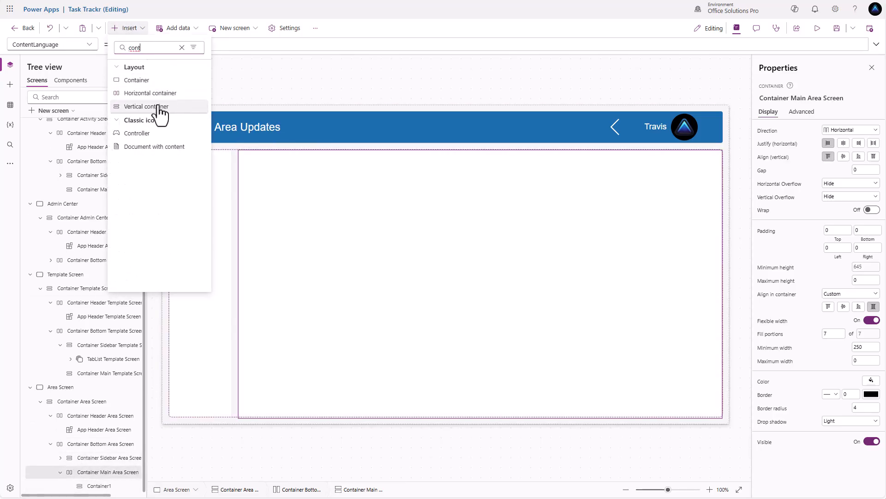
left_click(157, 109)
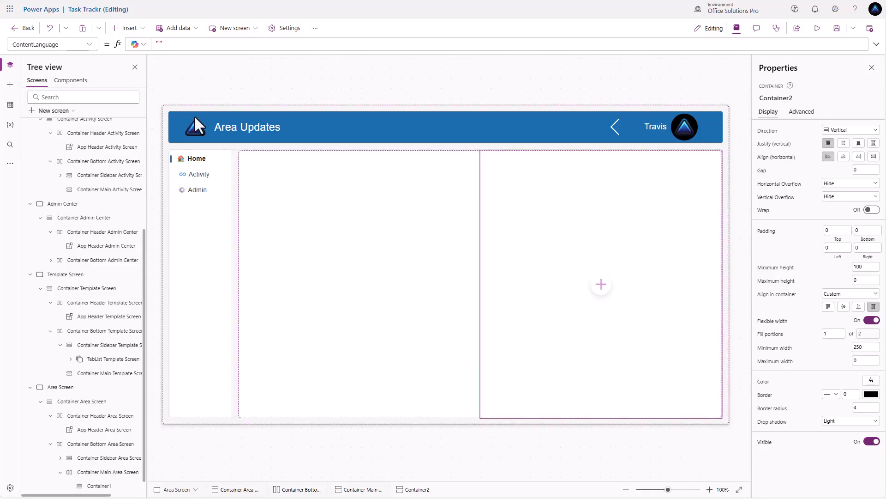
Try to set the drop shadow of both vertical containers inside Container Main Area Screen to None
left_click(433, 278)
left_click(848, 422)
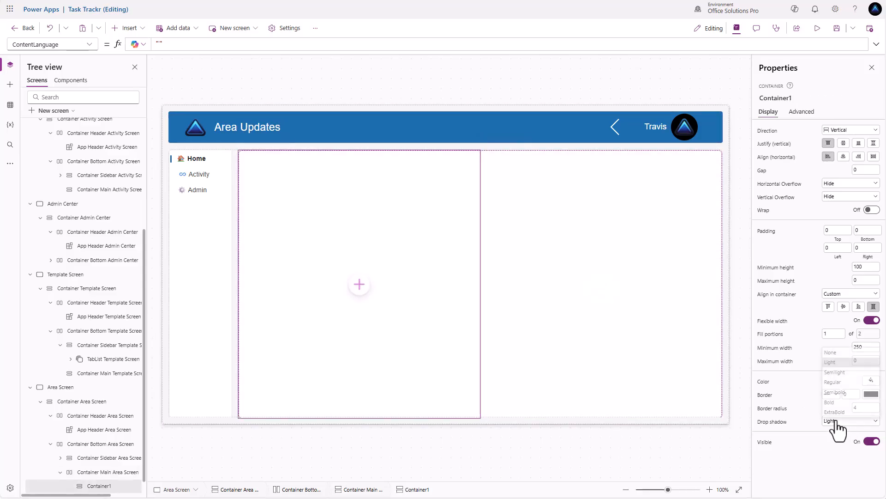
left_click(840, 358)
left_click(658, 353)
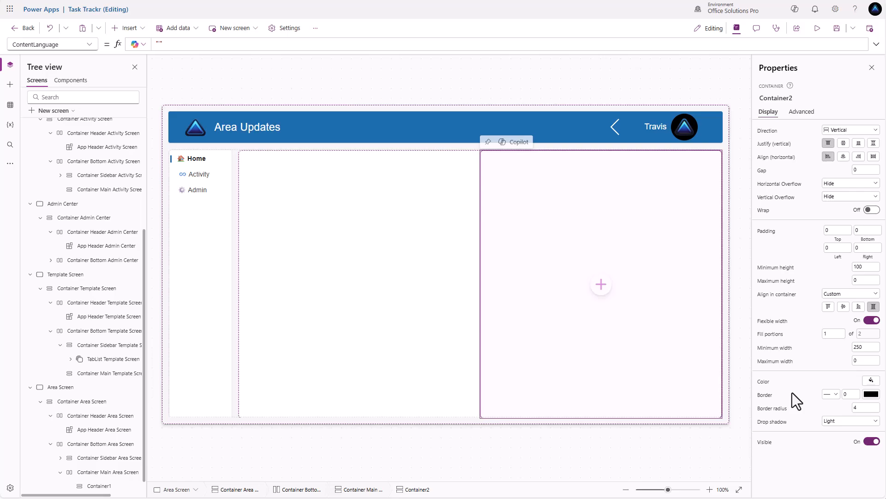
left_click(838, 421)
left_click(837, 353)
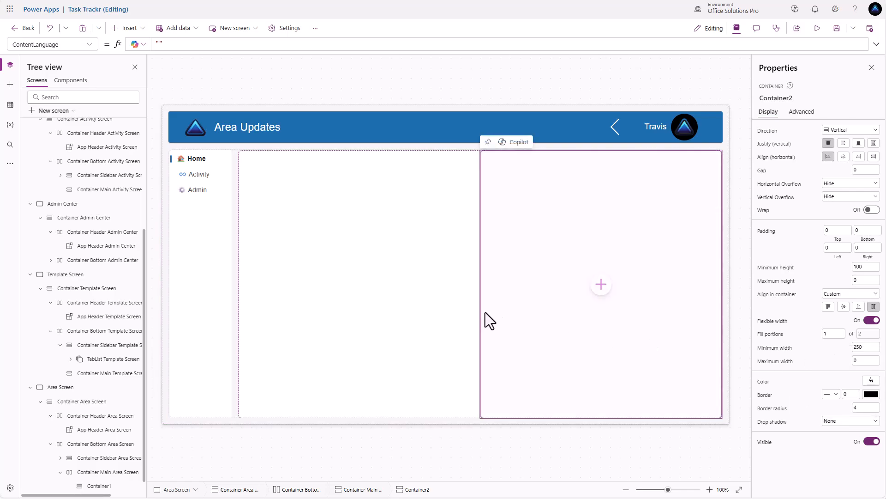
Rename the first vertical container inside Container Main Area Screen to "Container Gallery Area Screen"
left_click(439, 308)
double_click(110, 472)
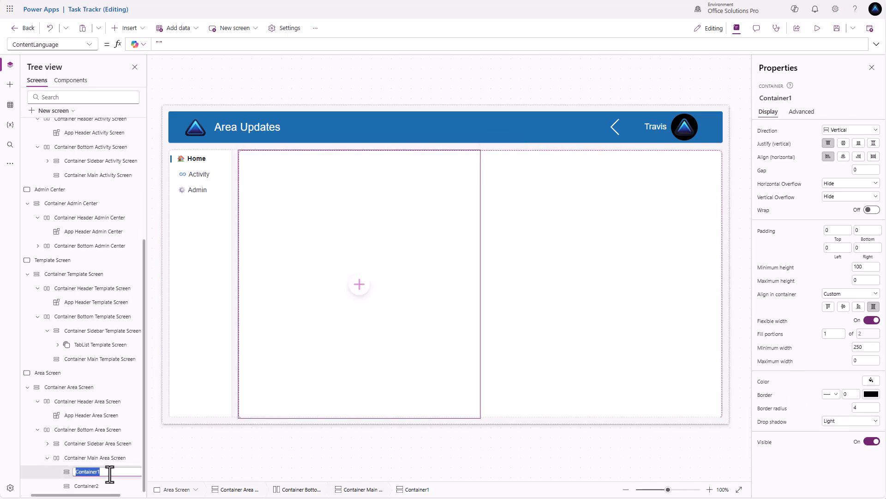
type("Conta")
type("iner Gallery Area Screen")
key("Return")
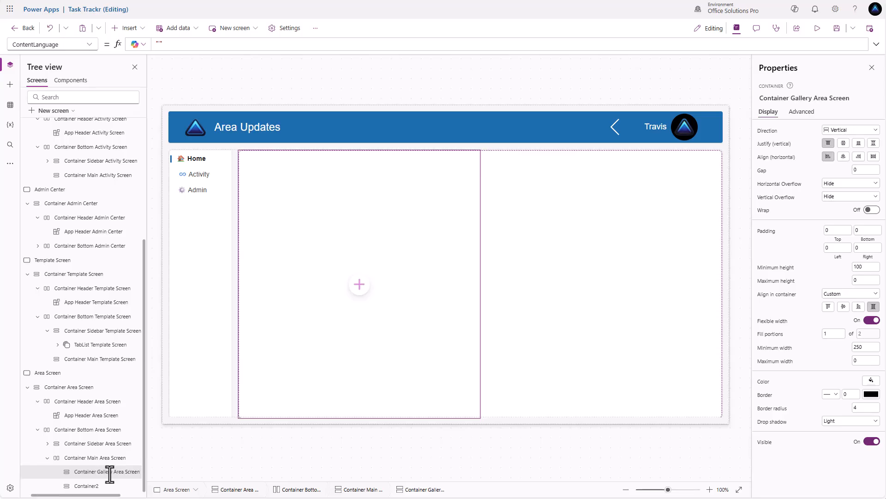
Rename the second vertical container inside Container Main Area Screen to "Container Form Controls Area Screen"
double_click(98, 487)
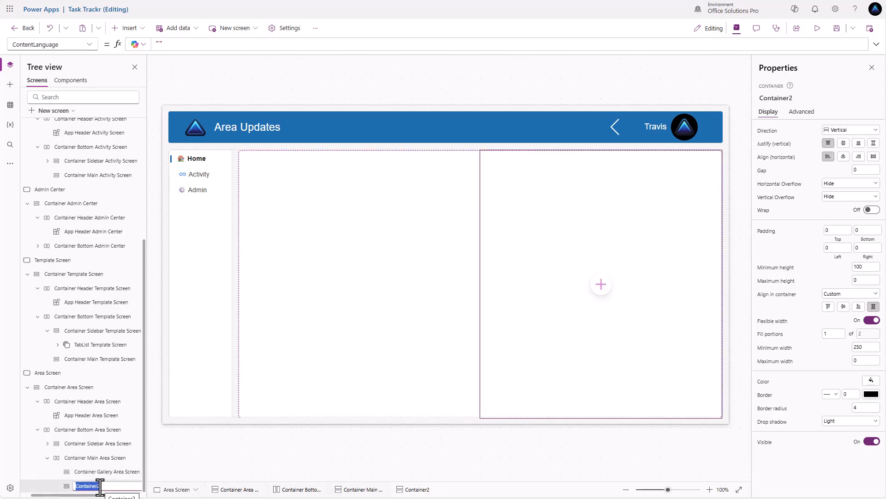
type("Container Form Area Screen")
left_click(110, 487)
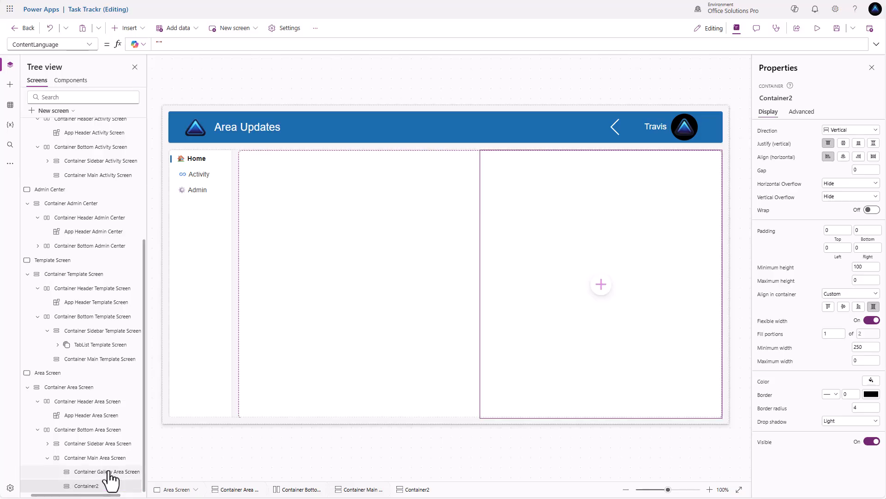
Add "Controls" to the gallery container's name so it reads "Container Gallery Controls Area Screen"
left_click(108, 472)
double_click(104, 472)
left_click(102, 472)
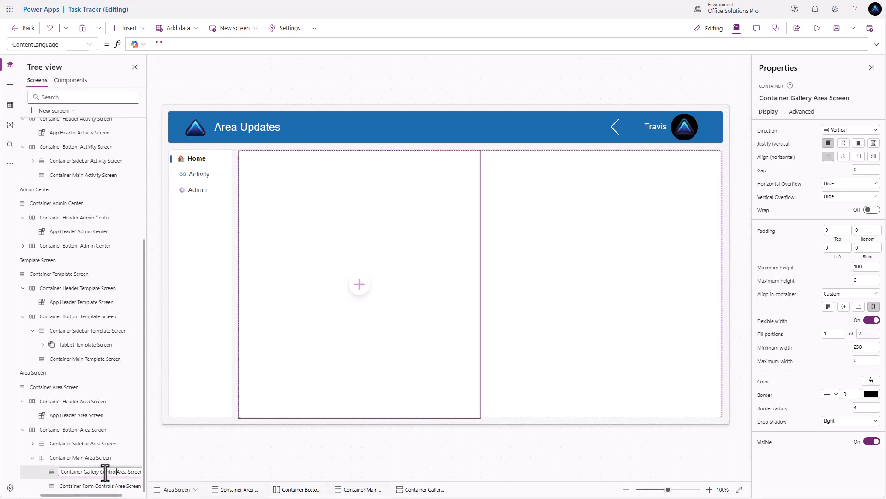
type("Controls")
key("Return")
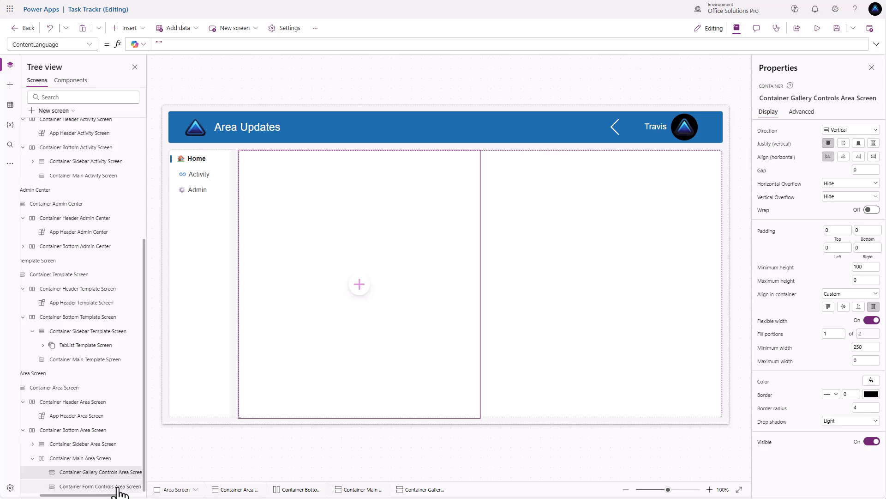
Insert a horizontal container into Container Form Controls Area Screen
left_click(113, 487)
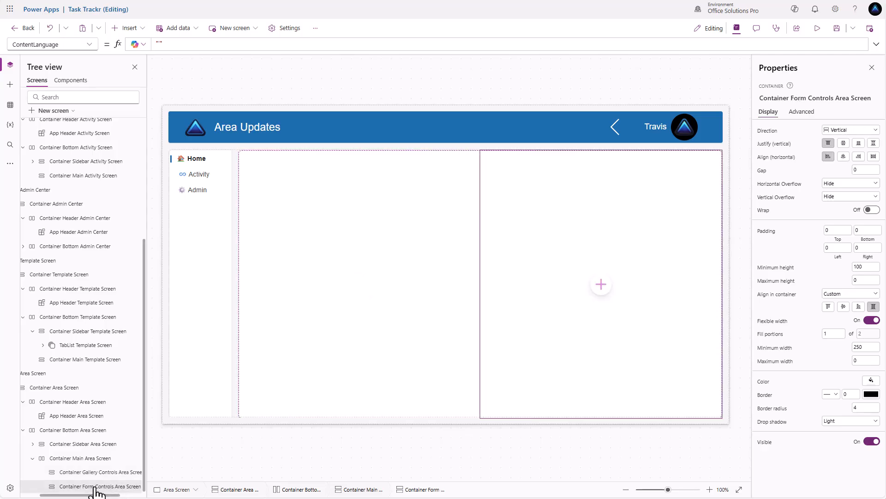
left_click(129, 28)
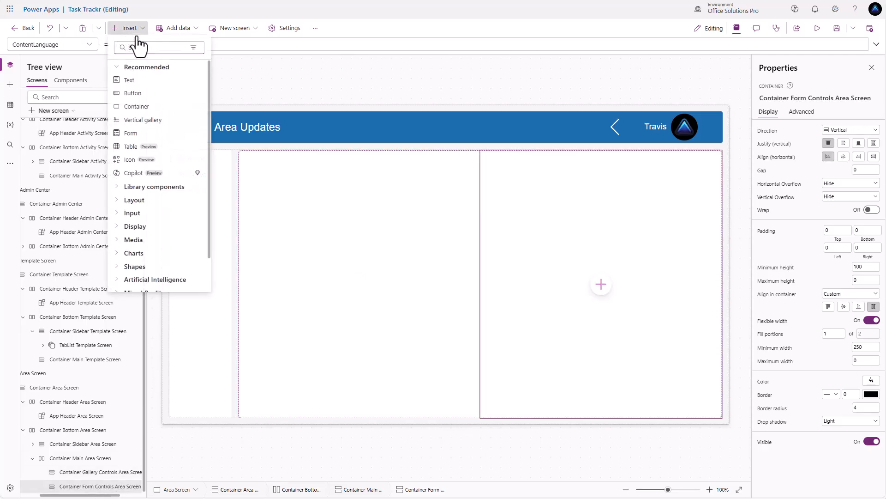
left_click(140, 47)
type("cont")
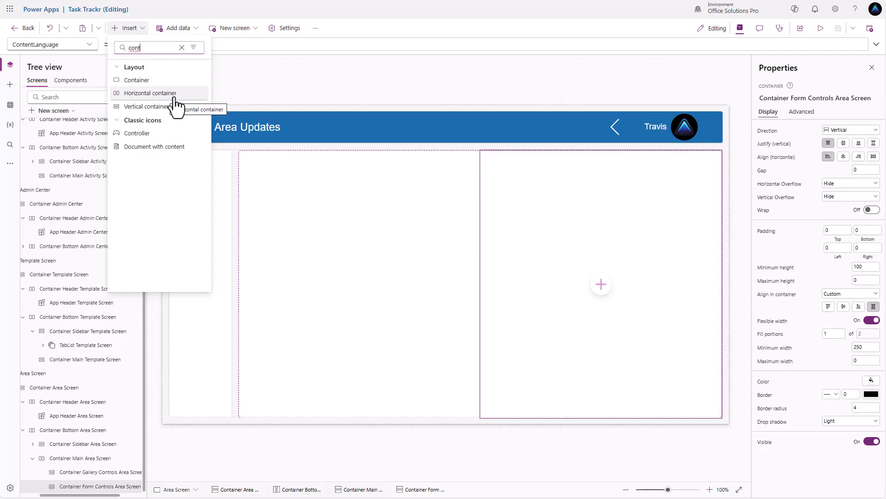
left_click(175, 97)
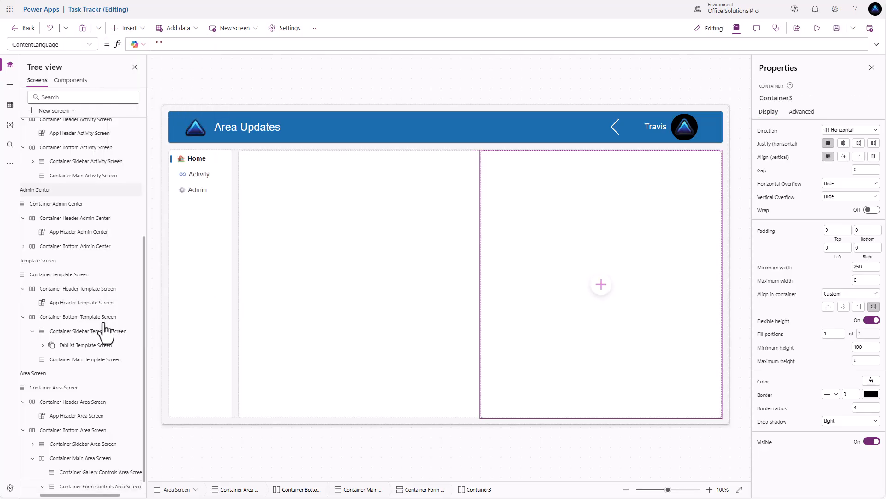
Insert a vertical container into Container Form Controls Area Screen, below the horizontal container
left_click(88, 472)
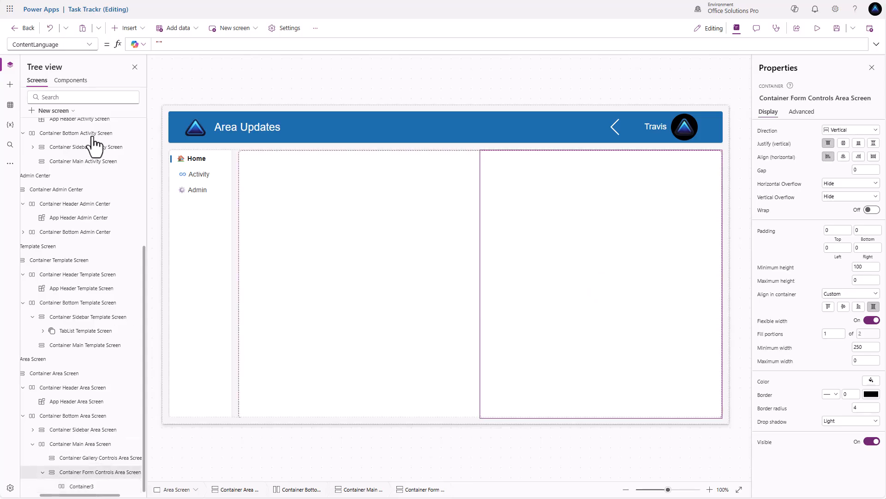
left_click(139, 31)
type("cont")
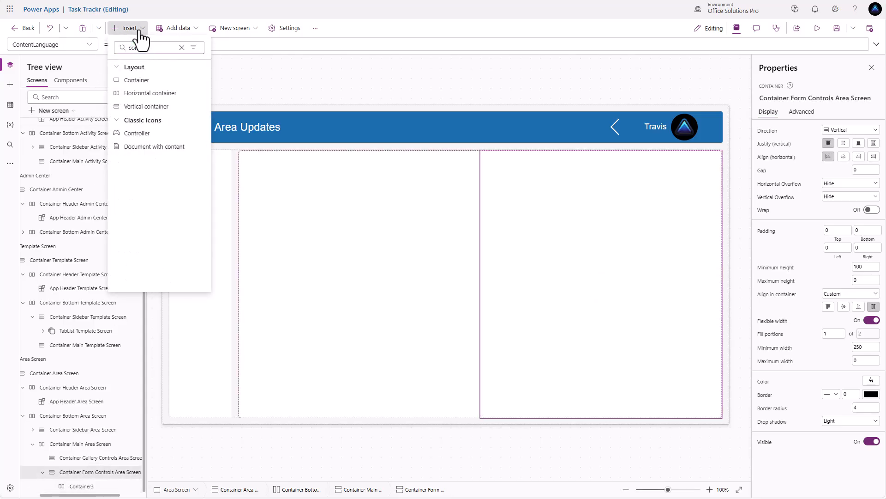
left_click(152, 106)
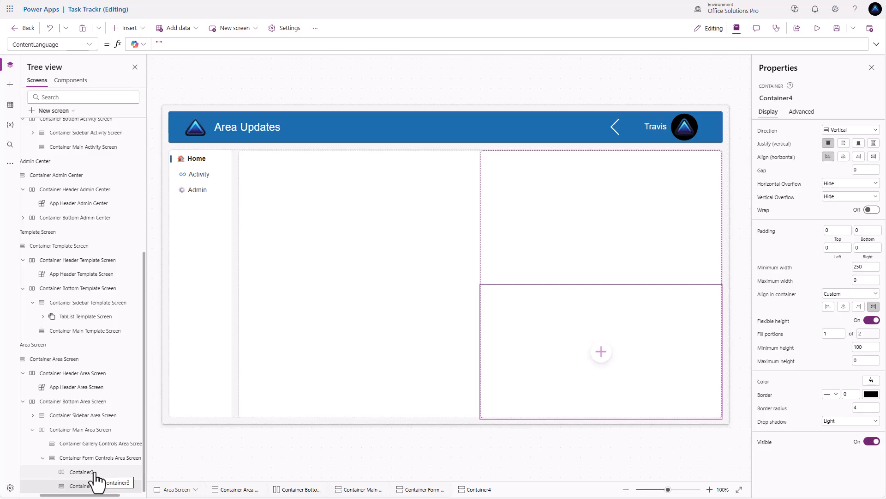
Rename the horizontal container inside Container Form Controls Area Screen to "Container Form Butons Area Screen"
double_click(86, 473)
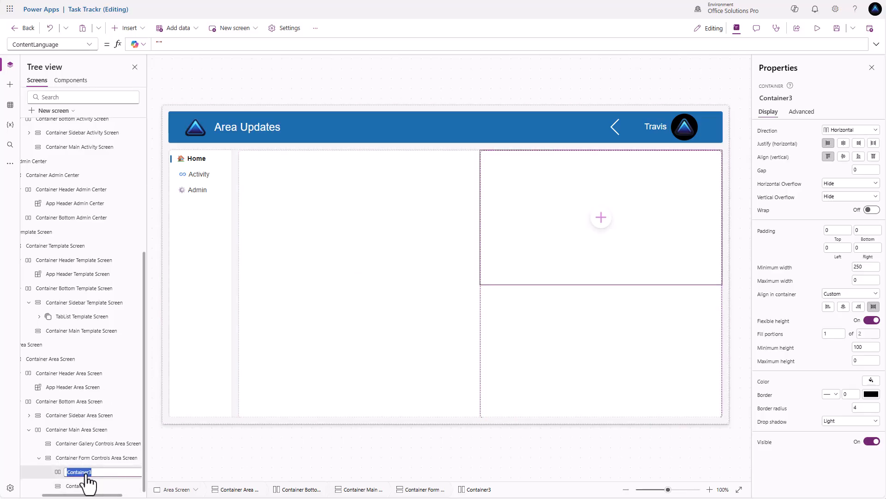
type("Container Form")
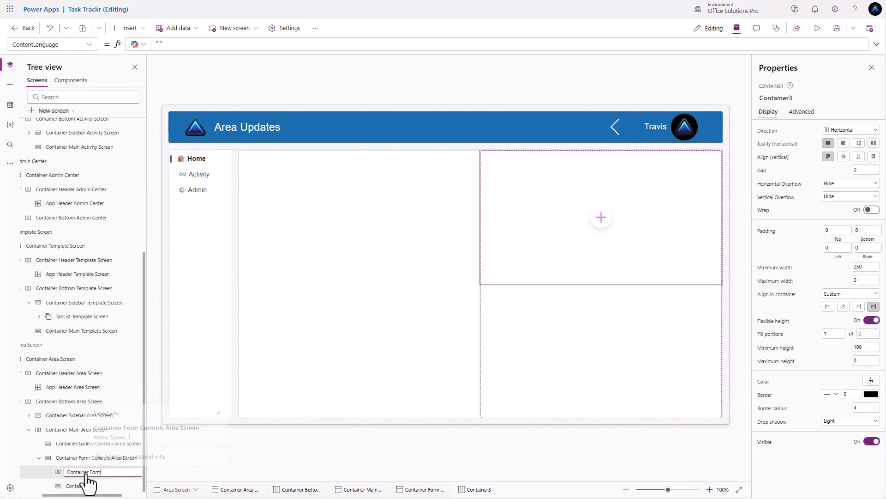
type(" Butons")
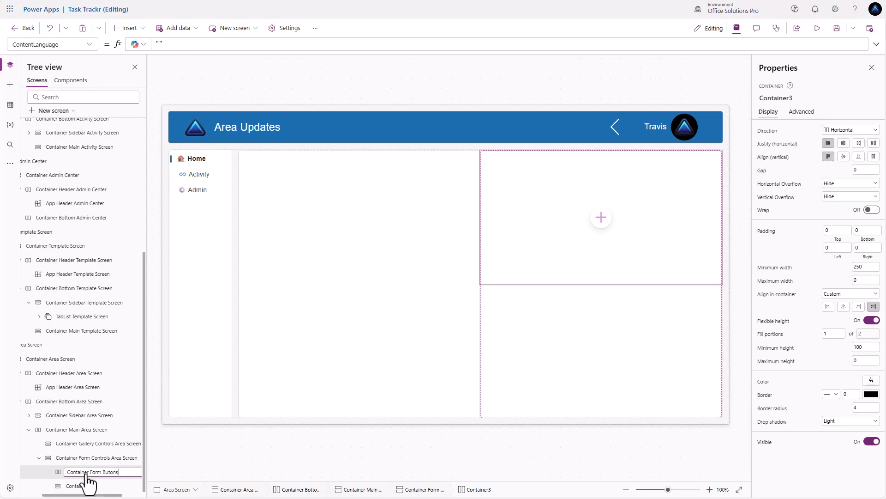
type(" Area Screen")
key("Return")
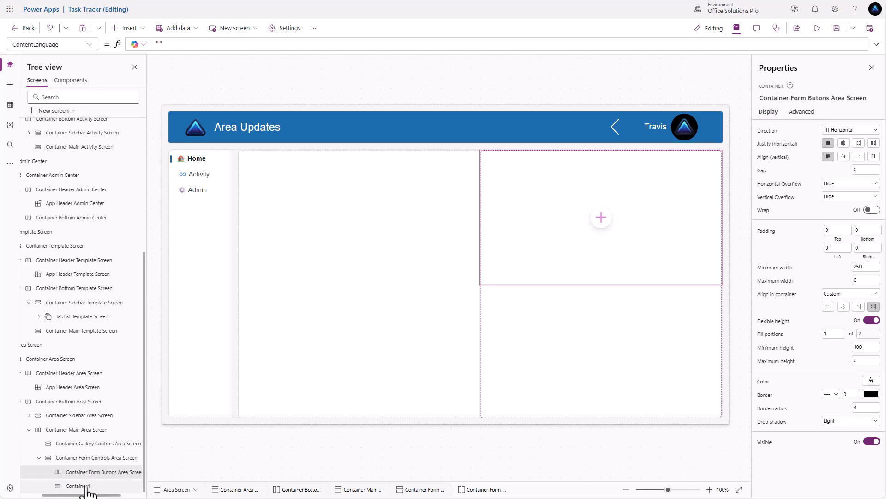
Rename the vertical container inside Container Form Controls Area Screen to "Container Form Area Screen"
double_click(85, 485)
type("Container Form Area S")
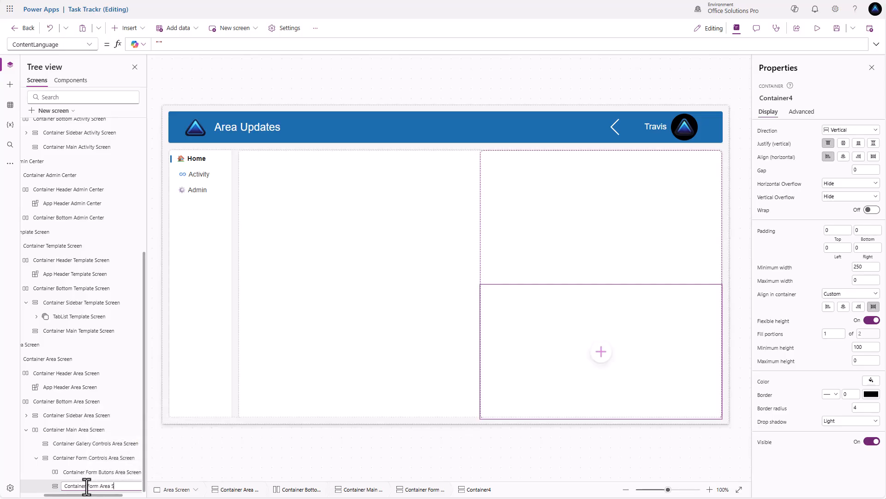
type("creen")
key("Return")
Insert a vertical container into Container Gallery Controls Area Screen
left_click(251, 369)
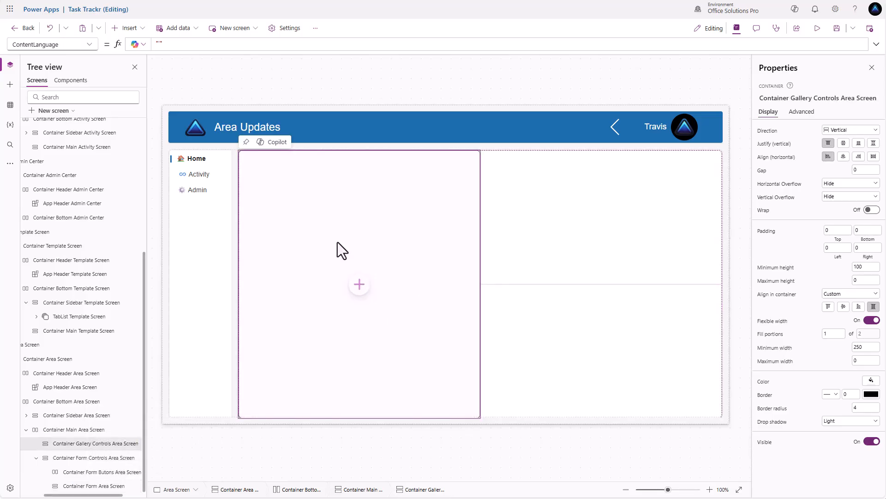
left_click(359, 285)
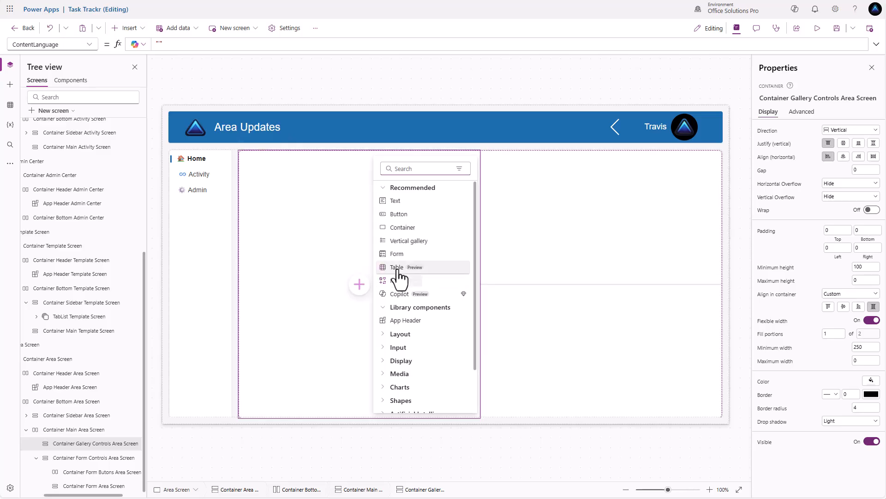
type("cont")
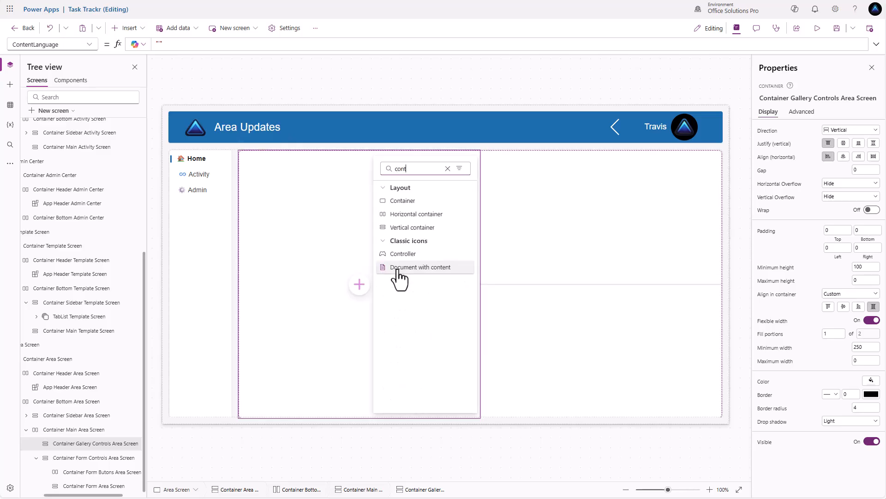
left_click(431, 232)
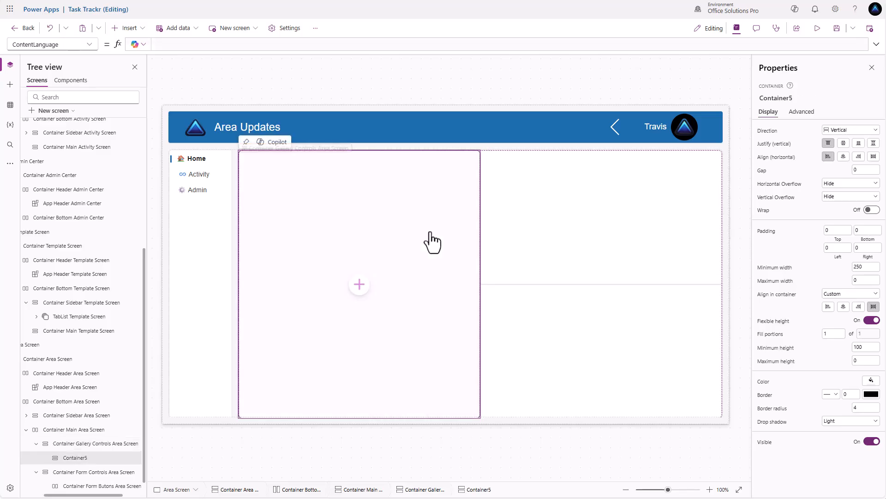
Rename the new container inside Container Gallery Controls Area Screen to "Container Gallery Area Screen"
double_click(85, 458)
type("Cont")
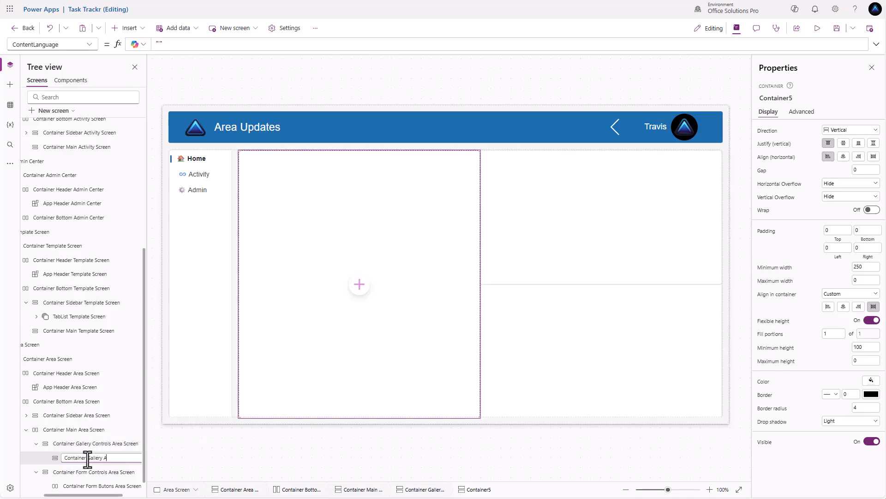
key("Return")
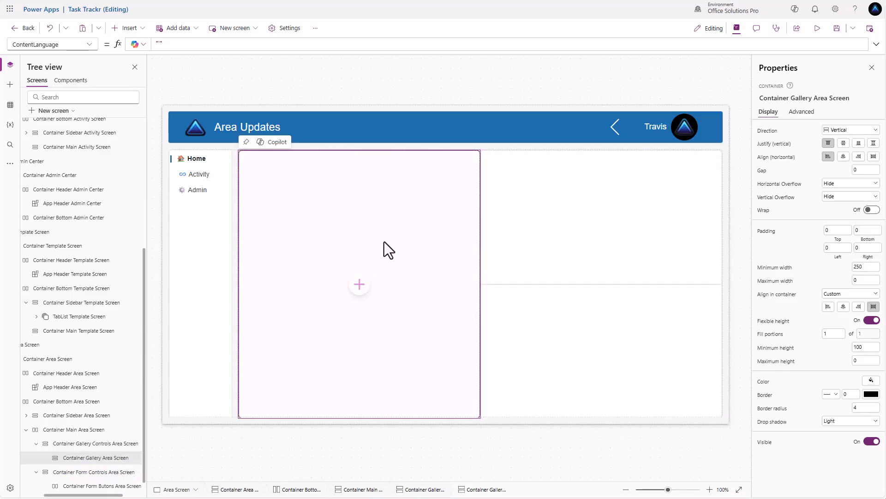
Connect the Areas, Daily Task Completions and Sub-Areas lists from the Task_Management SharePoint site as data sources
left_click(11, 106)
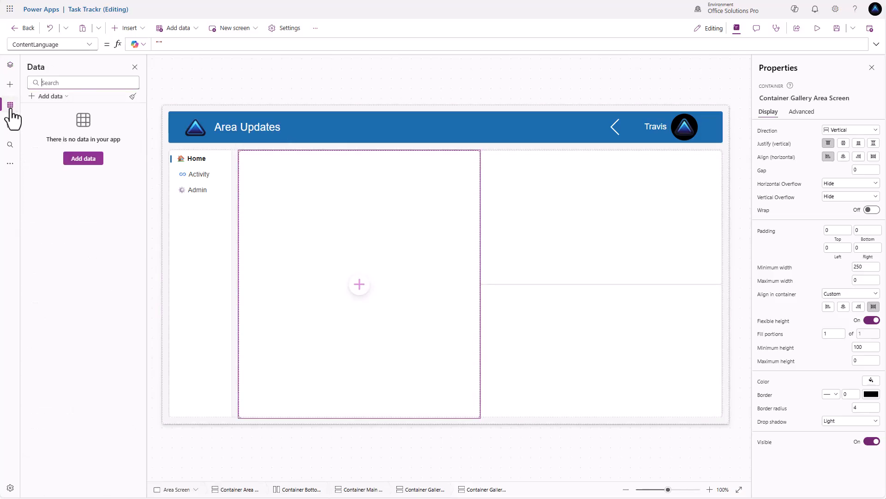
left_click(85, 160)
left_click(108, 193)
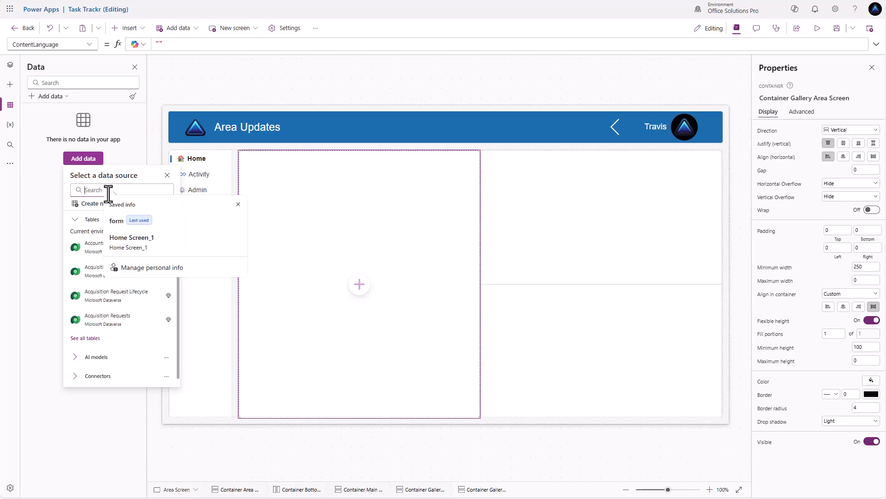
type("sharepoint")
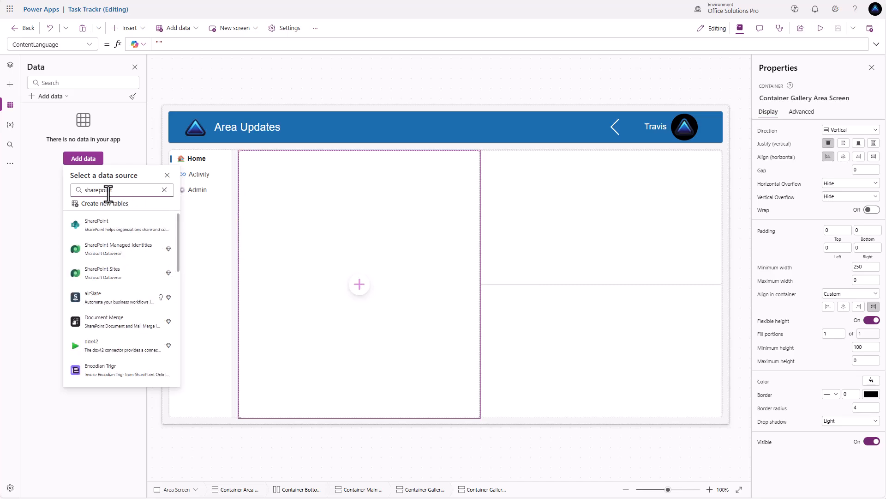
left_click(97, 224)
left_click(788, 159)
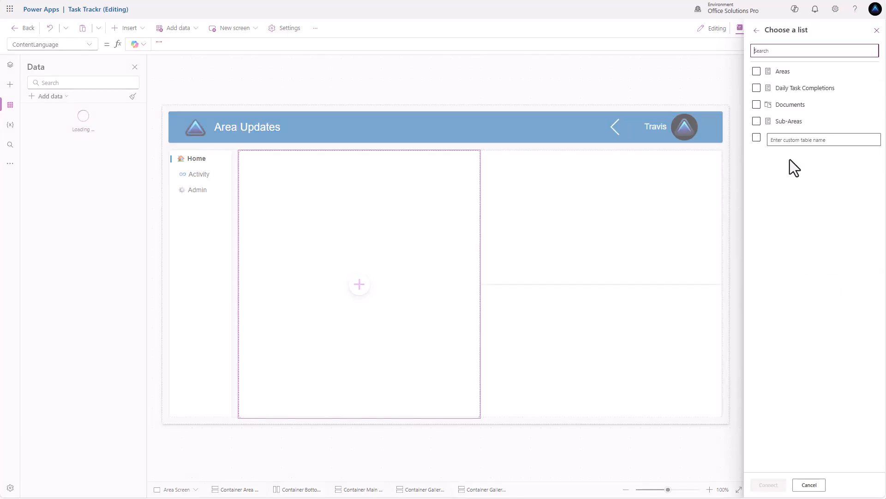
left_click(757, 72)
left_click(757, 72)
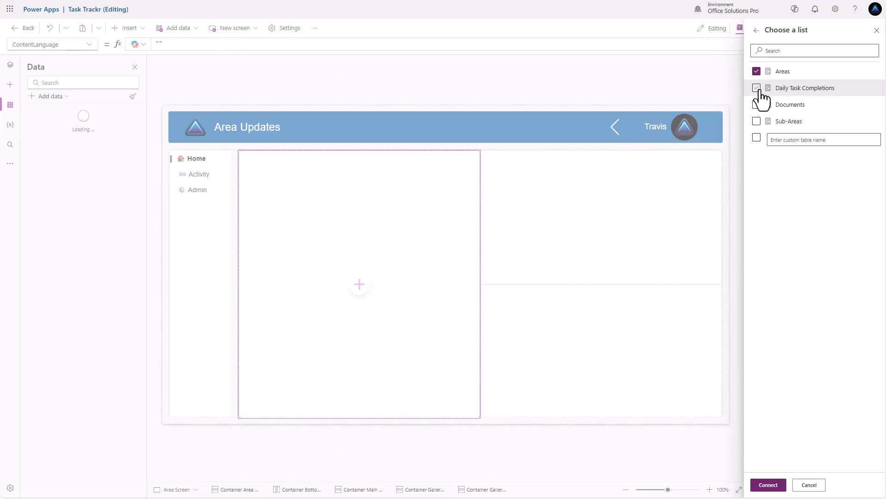
left_click(758, 122)
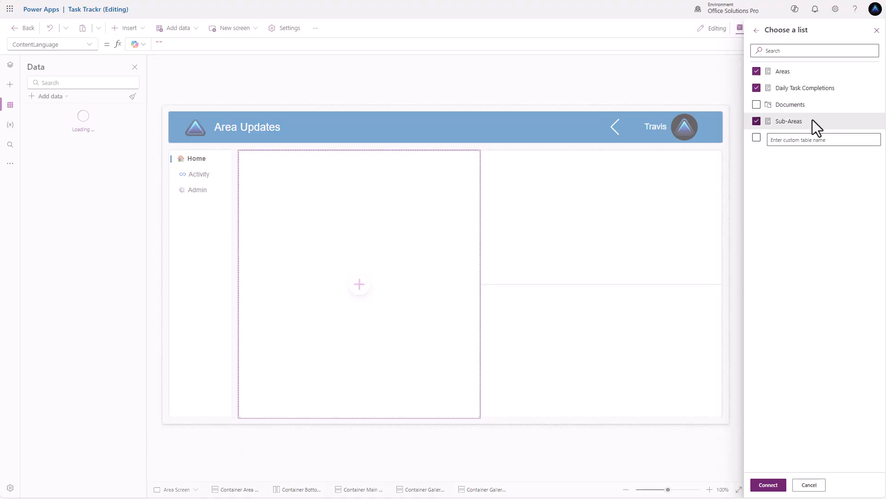
left_click(768, 490)
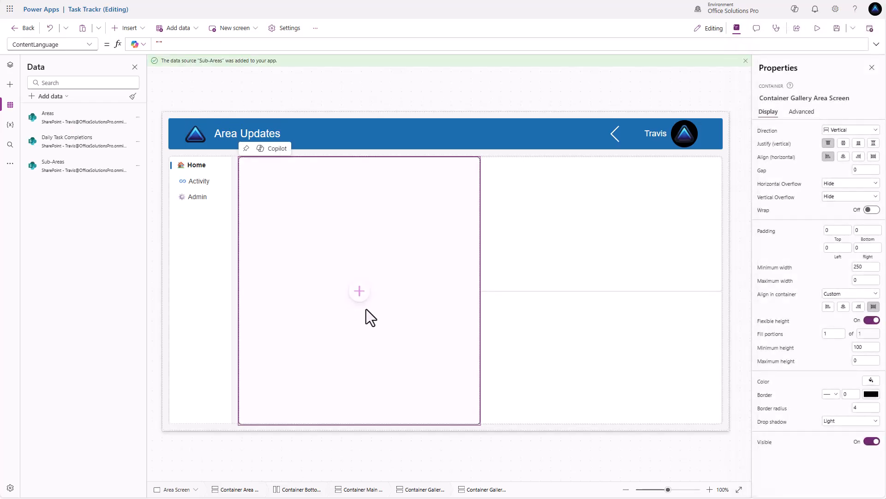
Insert a vertical gallery into Container Gallery Area Screen and bind it to the Areas list
left_click(359, 294)
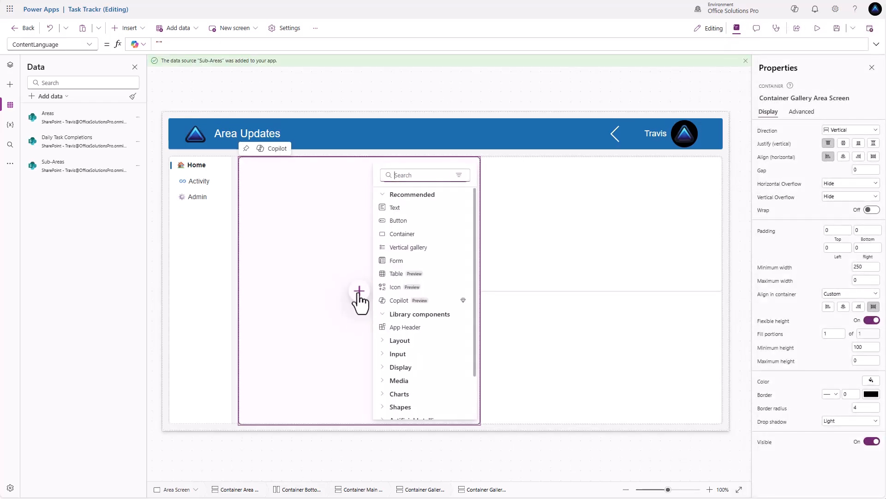
type("gall")
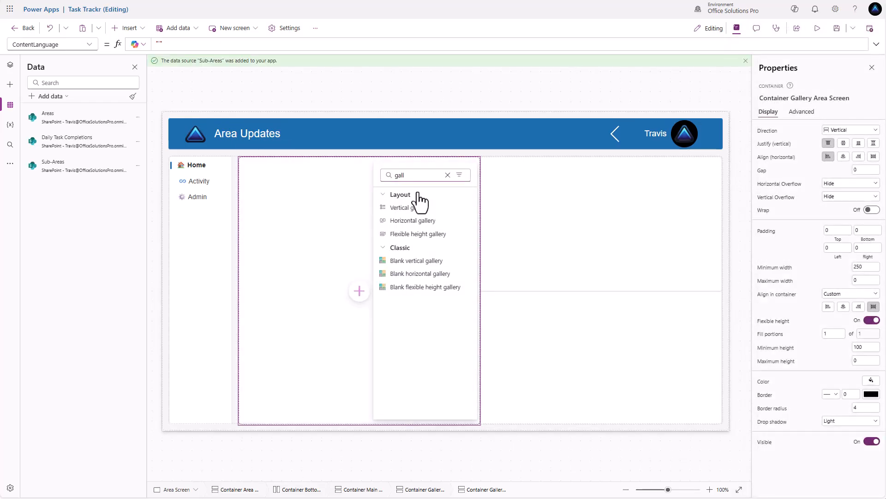
left_click(420, 208)
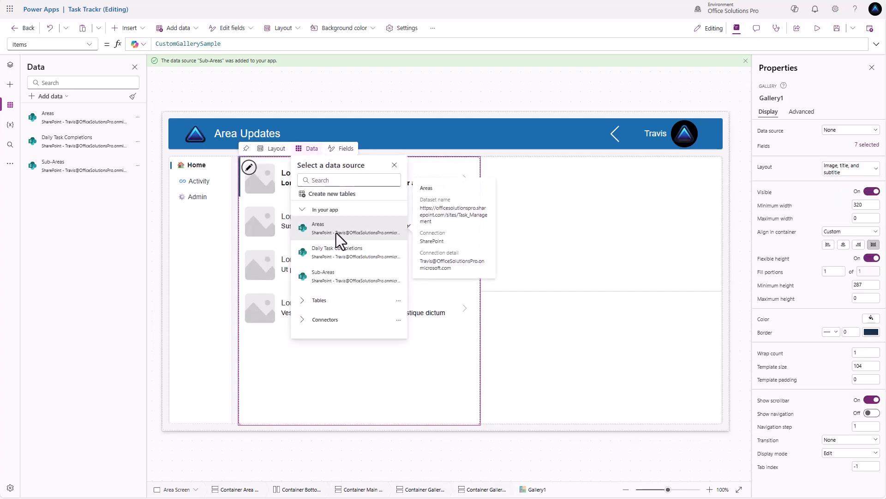
left_click(336, 233)
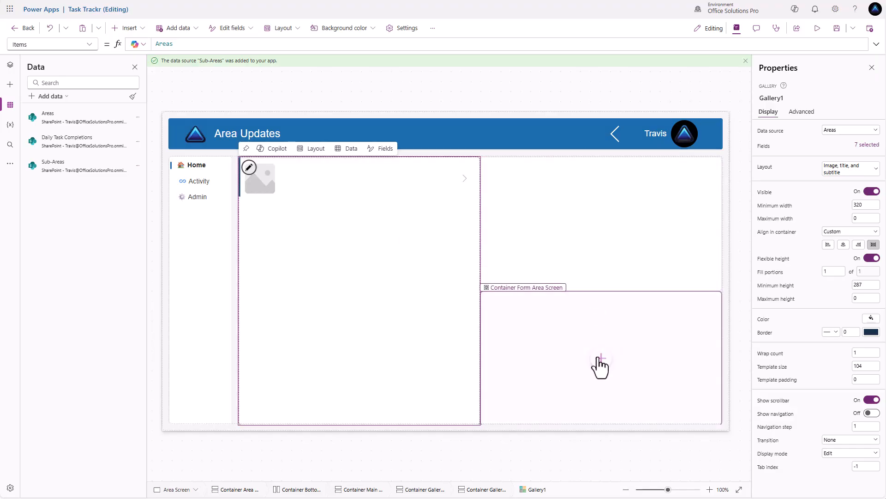
Insert a form into Container Form Area Screen and bind it to the Areas list
left_click(600, 360)
left_click(638, 327)
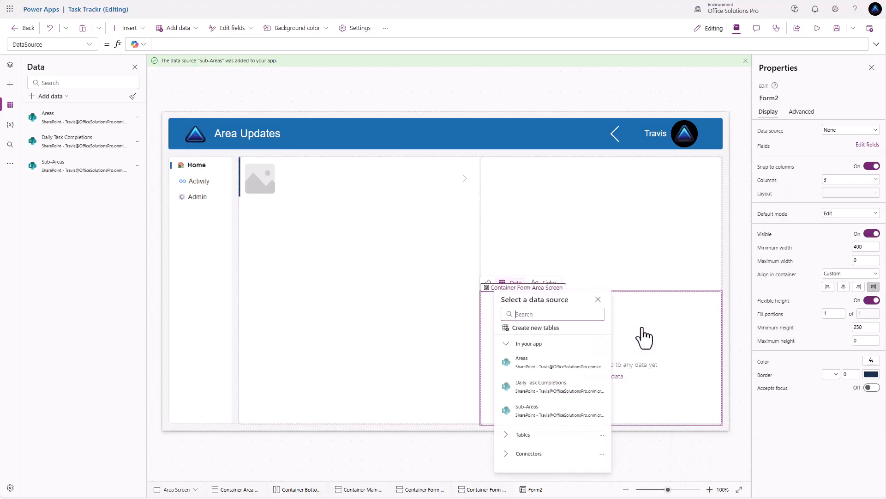
left_click(549, 365)
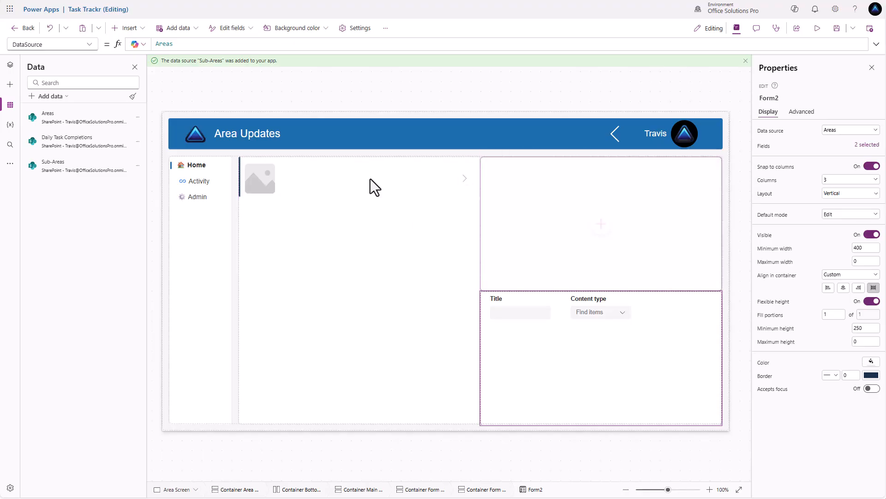
Delete the placeholder image from the new gallery and rename the gallery to "galArea Screen"
left_click(269, 185)
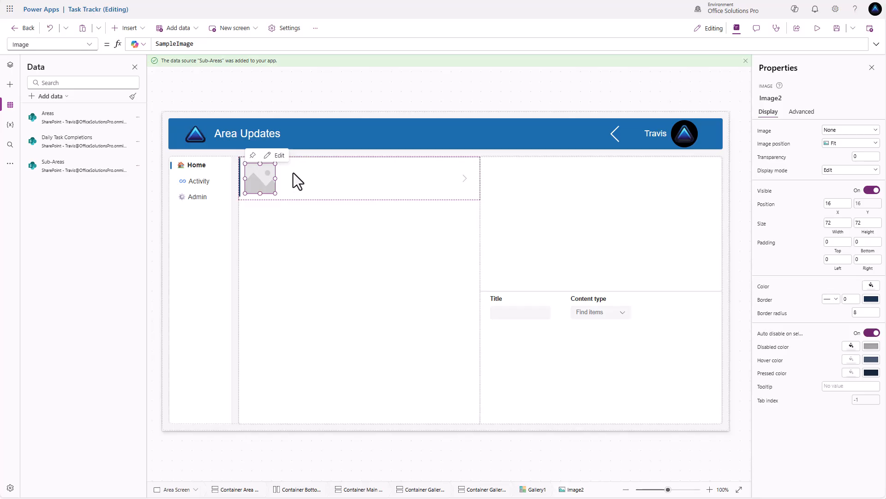
left_click(299, 186)
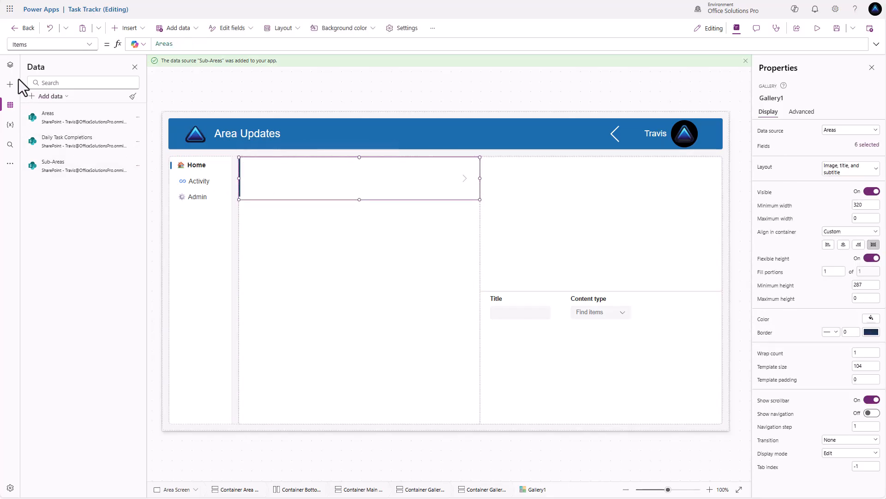
left_click(9, 64)
scroll(88, 228, "down", 5)
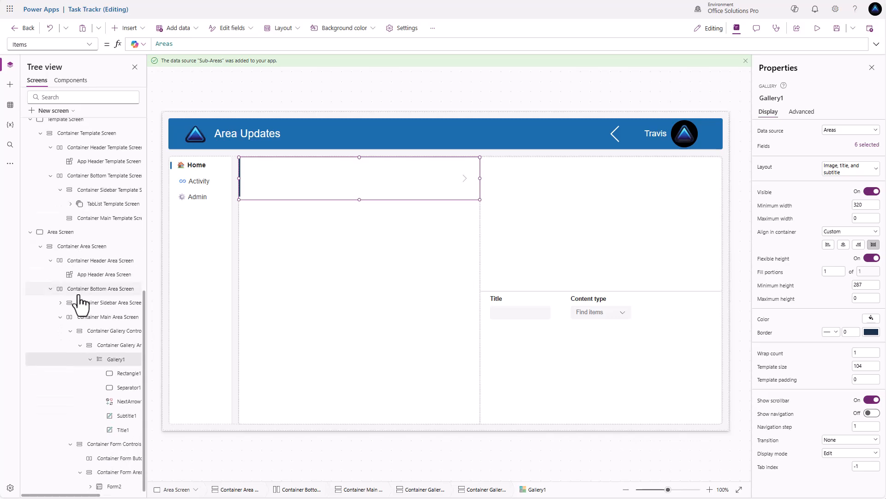
double_click(126, 362)
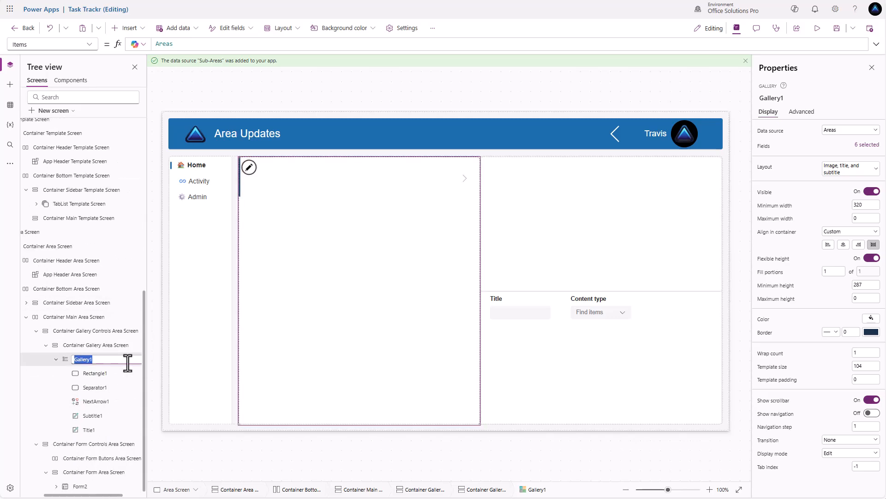
type("galArea Screen")
key("Return")
Rename the new form to "frmArea Screen" and remove its Content type card
left_click(593, 339)
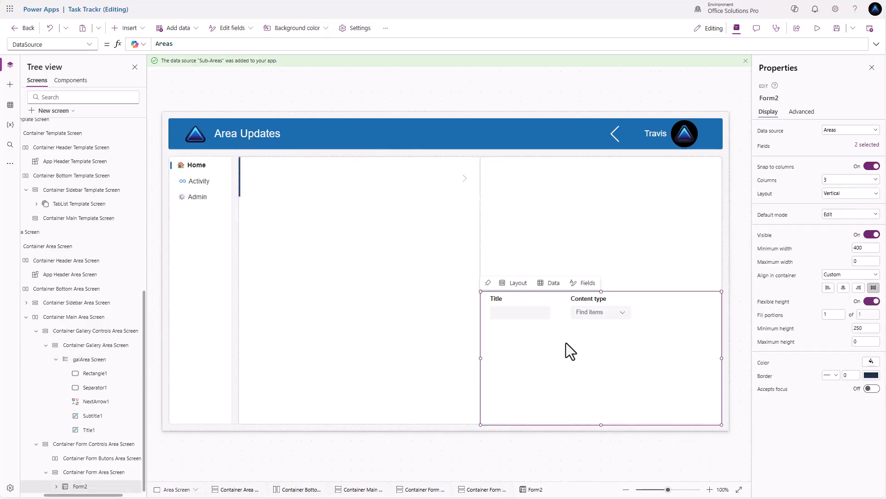
double_click(81, 486)
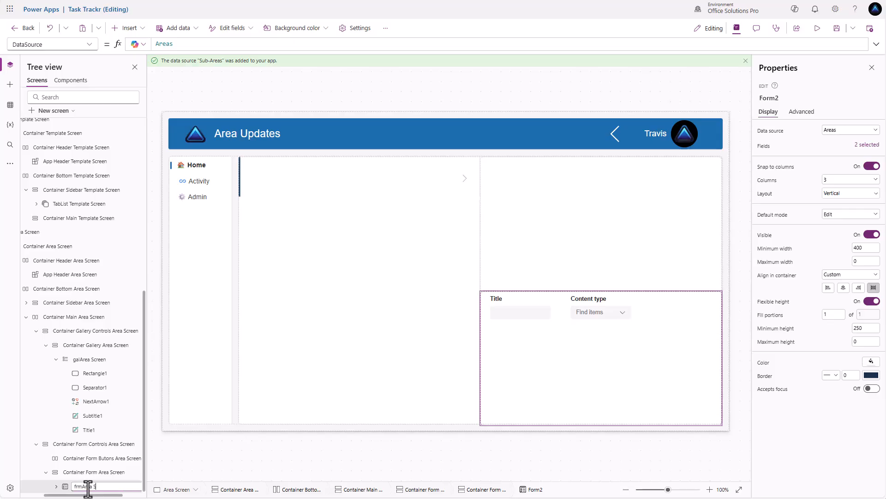
type("frmArea Screen")
key("Return")
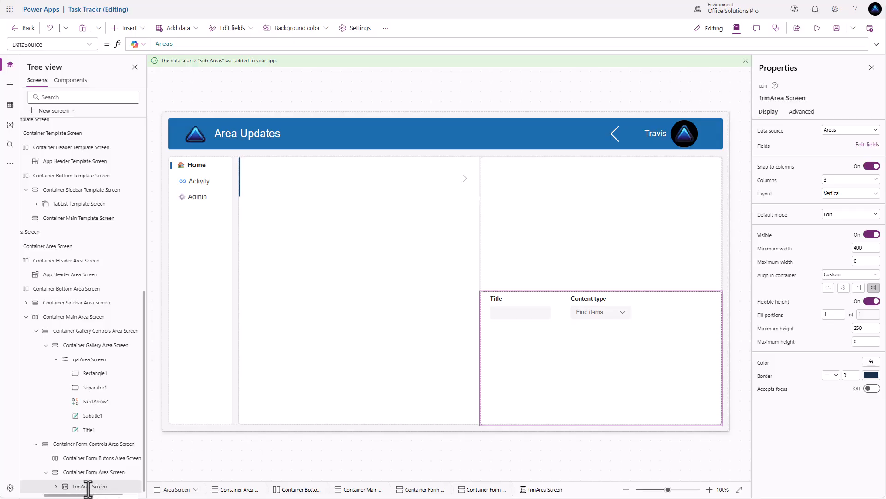
left_click(613, 306)
left_click(614, 306)
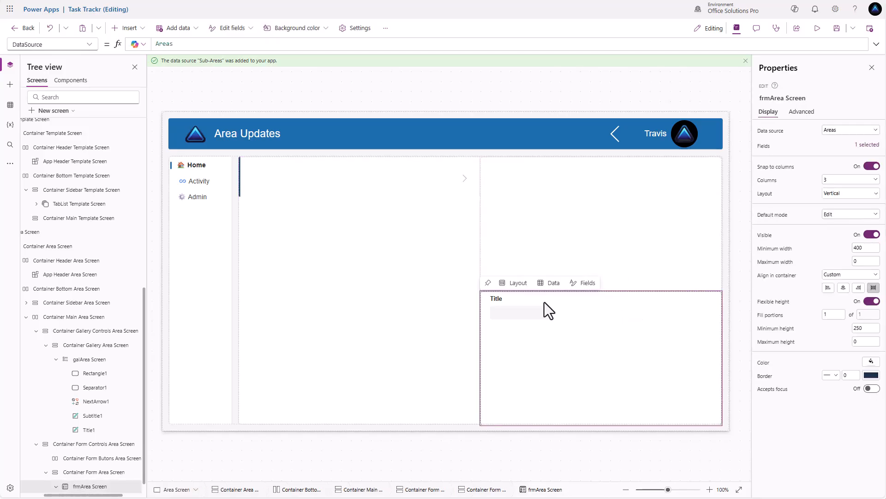
Unlock the Title card in frmArea Screen and set its Required property to true
left_click(516, 302)
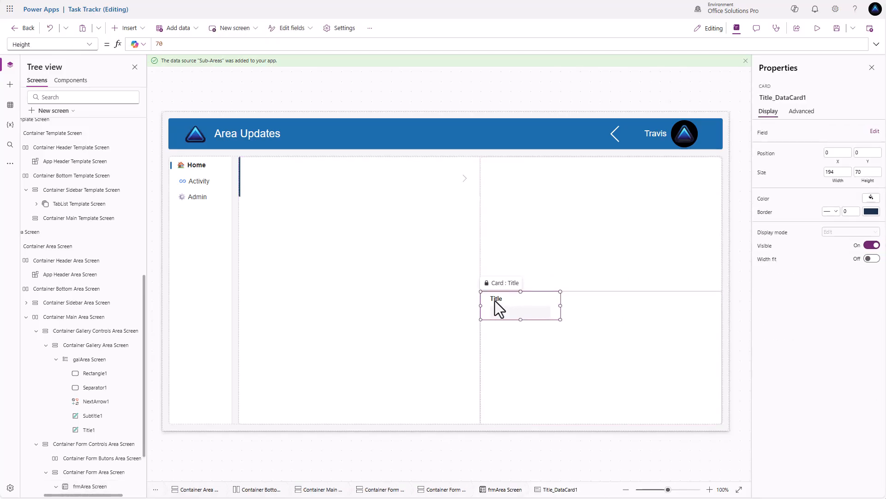
left_click(495, 300)
left_click(487, 310)
left_click(803, 113)
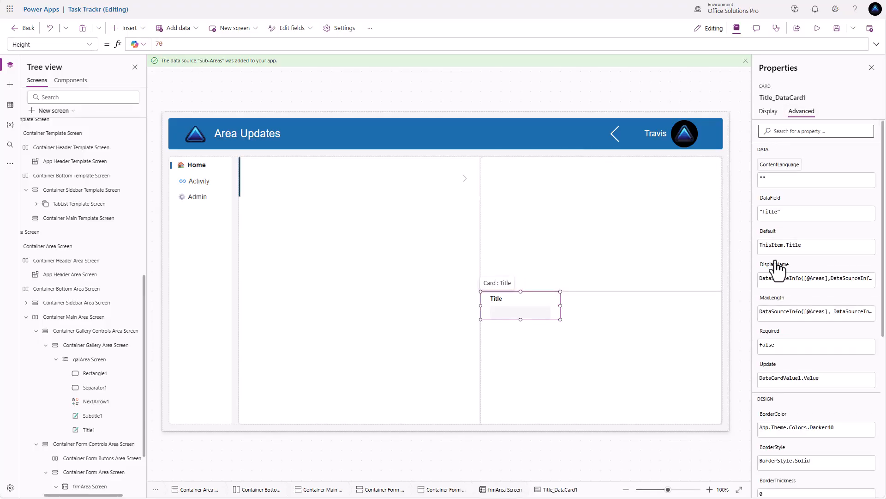
double_click(780, 346)
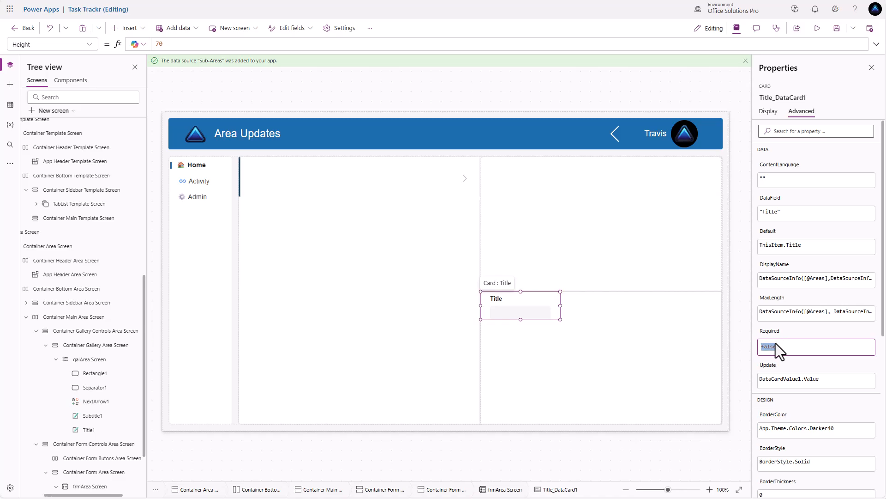
type("true")
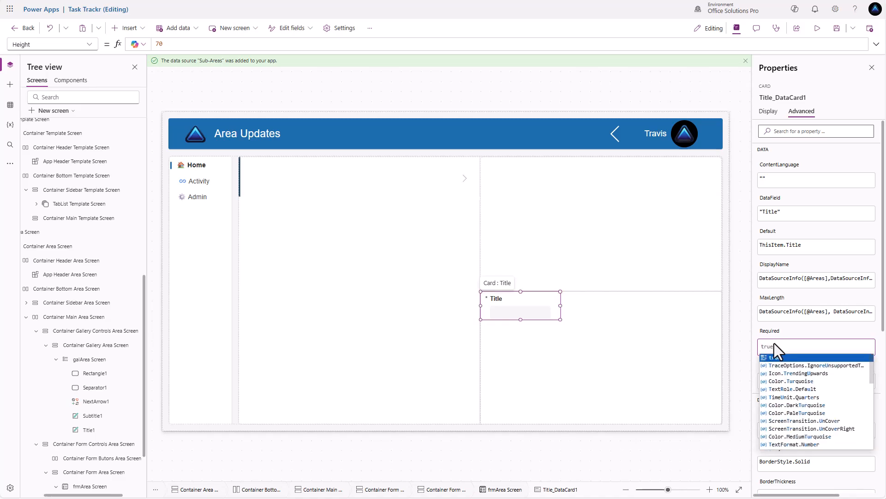
key("Return")
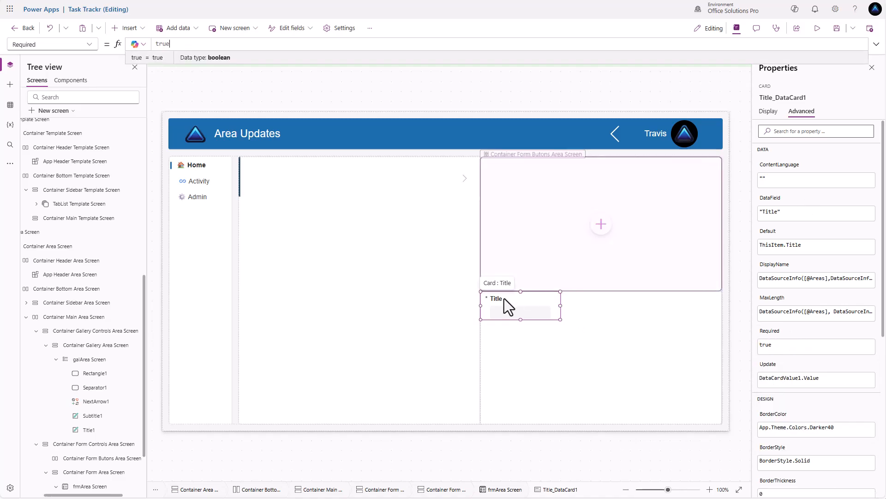
Set the Text property of the Title card's label to "Area"
left_click(497, 300)
left_click_drag(227, 44, 131, 40)
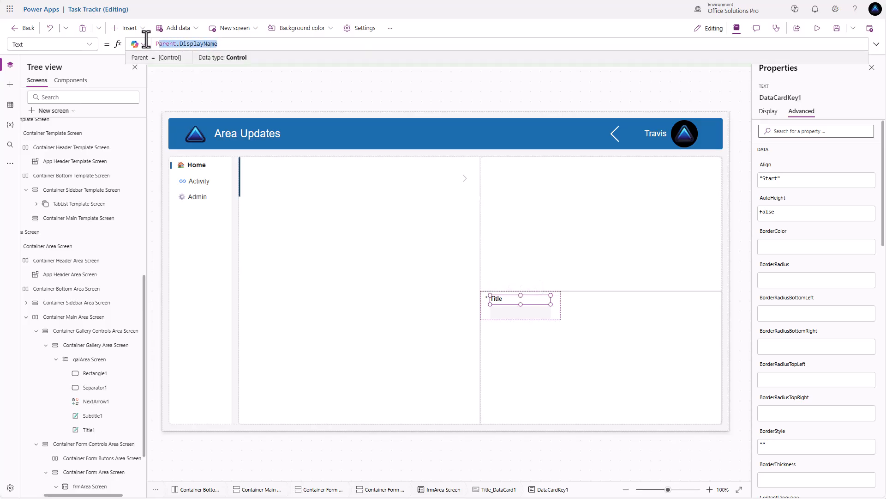
type("\"Area\"")
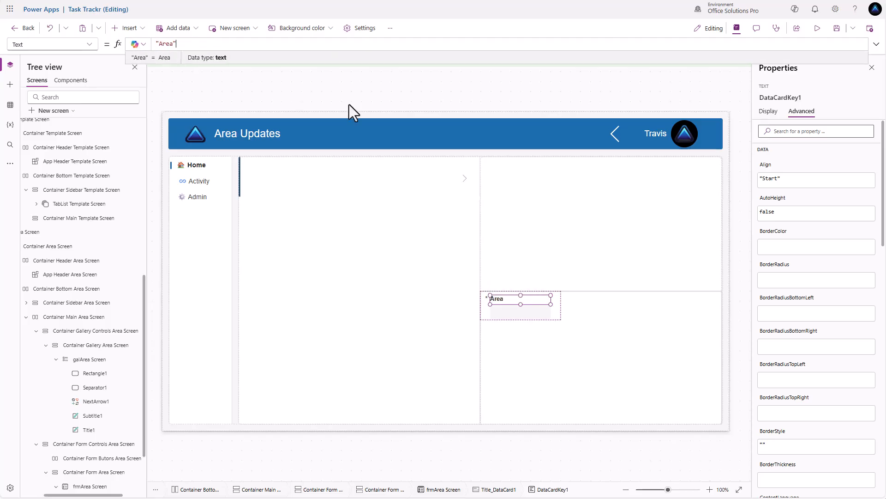
Set the Title card's Width property to Parent.Width so it spans the form
left_click(559, 309)
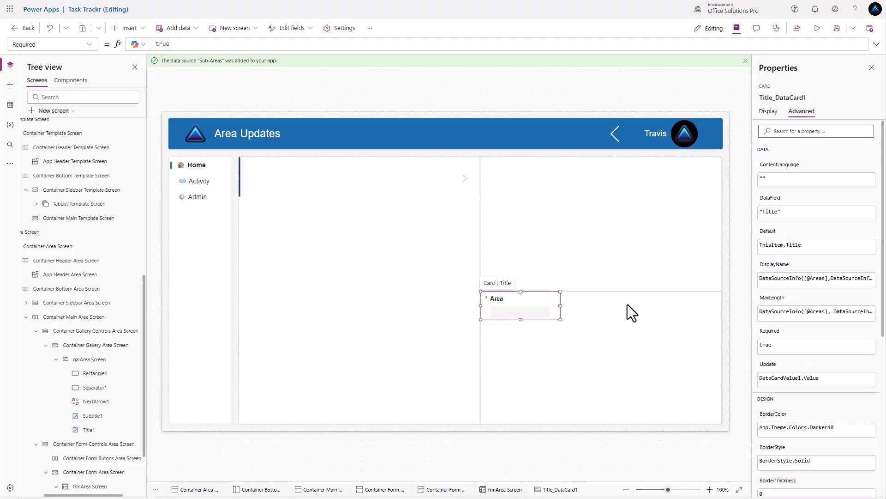
left_click(769, 111)
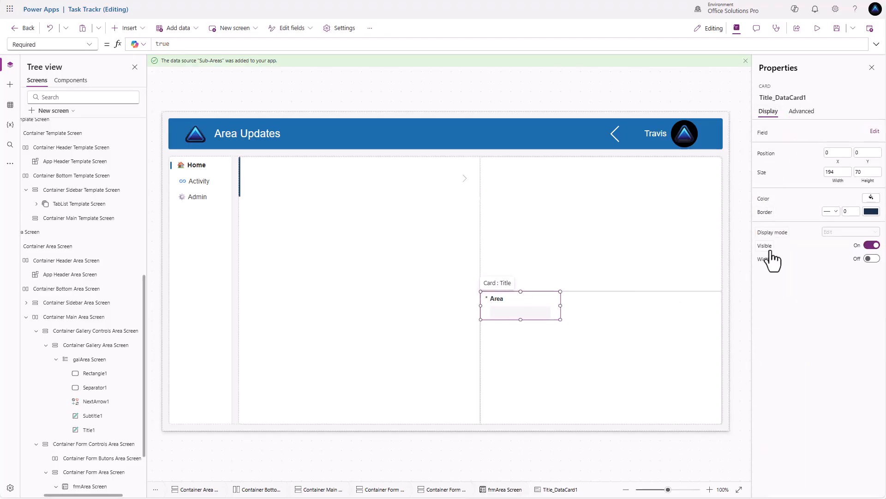
left_click(839, 184)
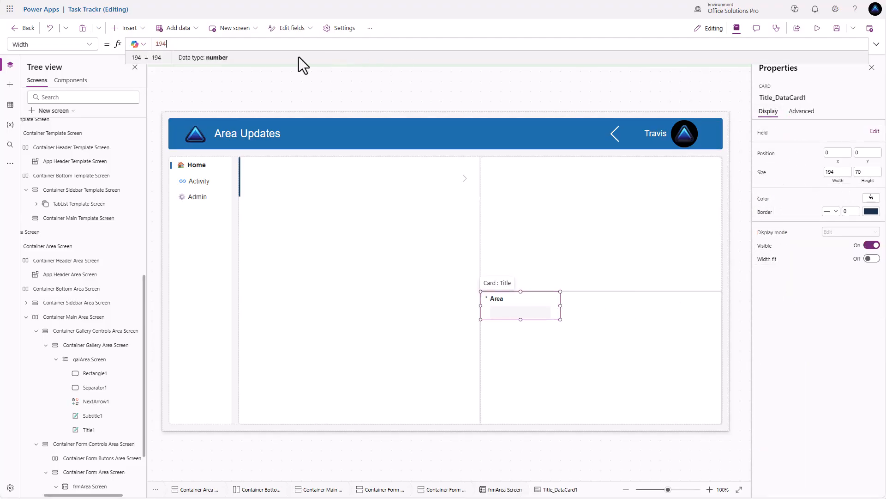
double_click(176, 44)
type("Parent.Width")
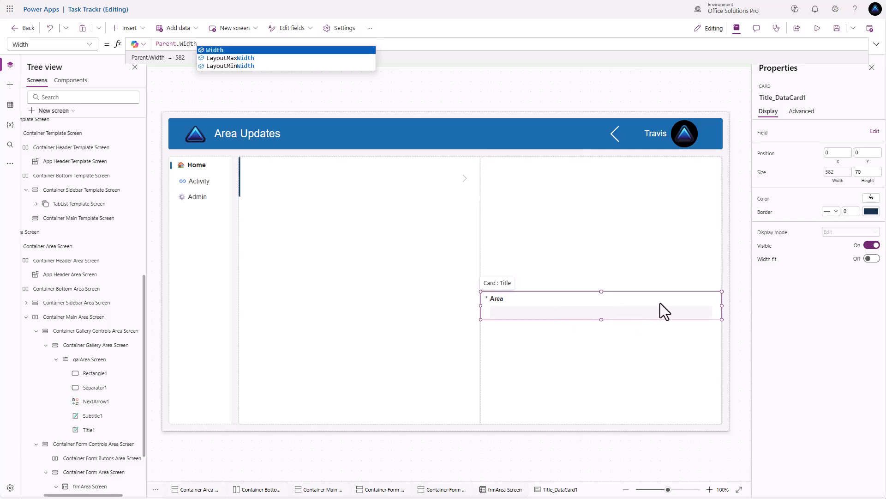
Insert a modern button into Container Form Butons Area Screen
left_click(600, 229)
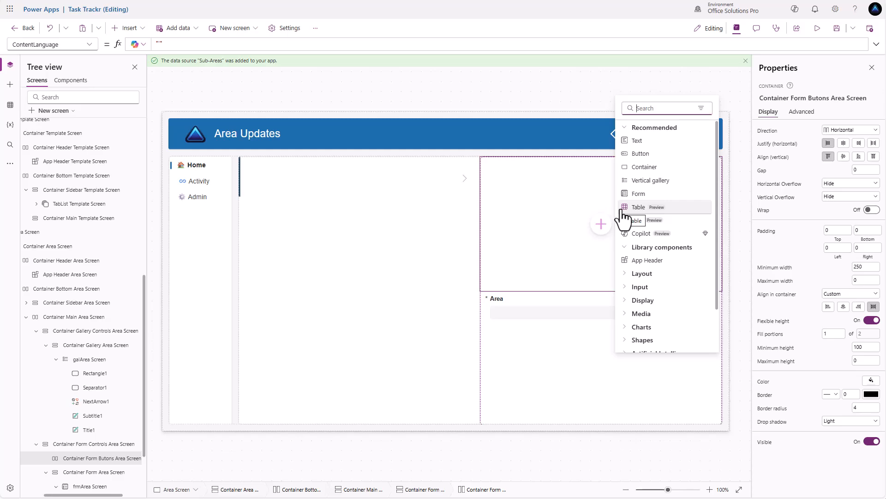
type("butt")
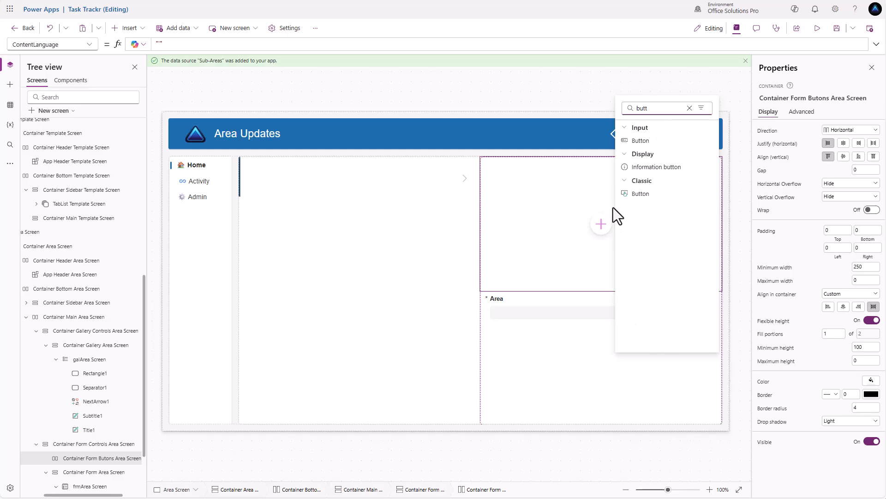
left_click(642, 142)
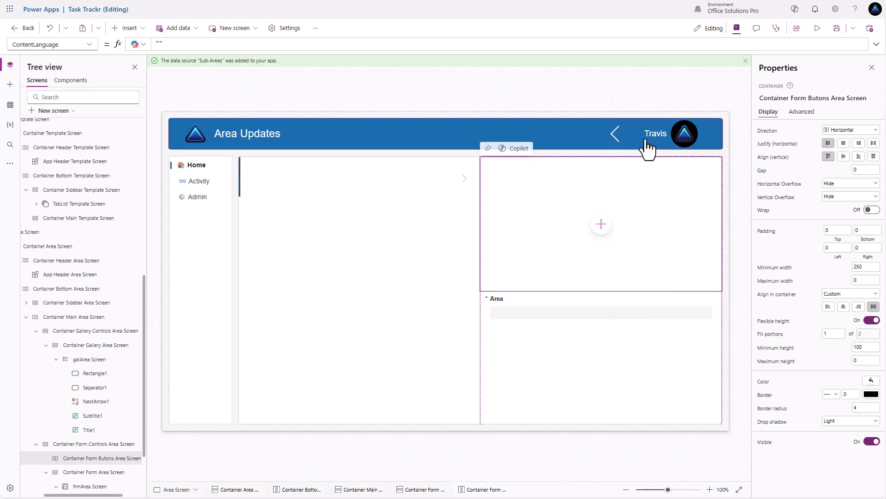
Place the modern button in Container Form Butons Area Screen and align the container's contents to the end horizontally and the middle vertically
left_click(647, 180)
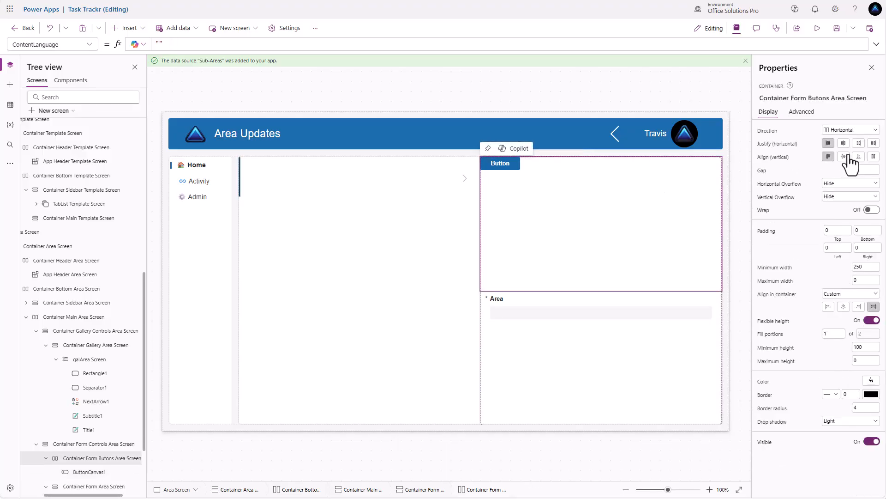
left_click(859, 143)
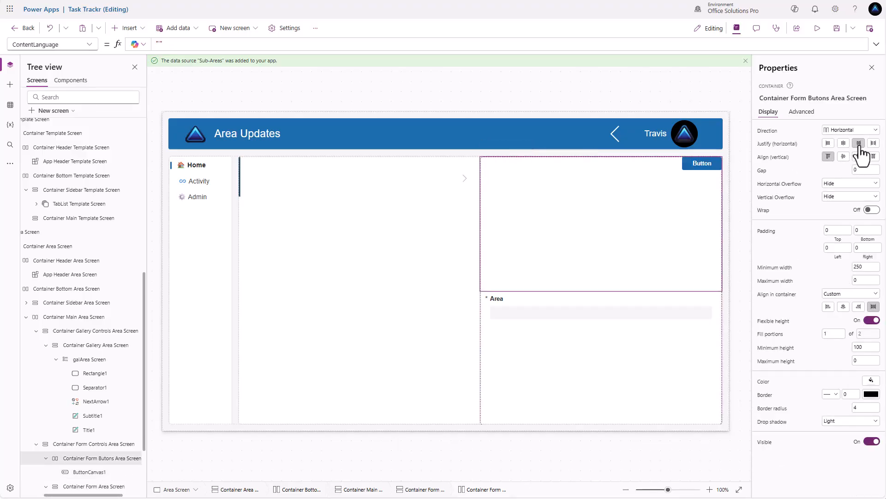
left_click(844, 157)
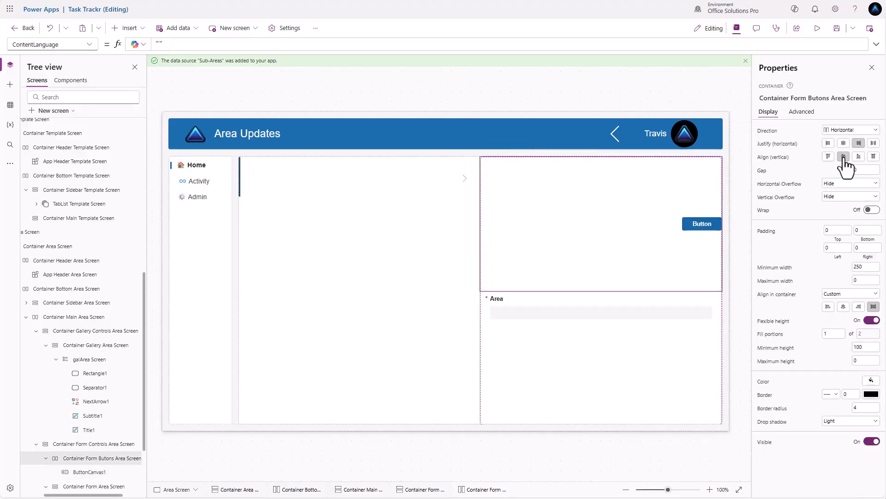
Set the new button's text to "Save" and give it the Save icon
left_click(693, 223)
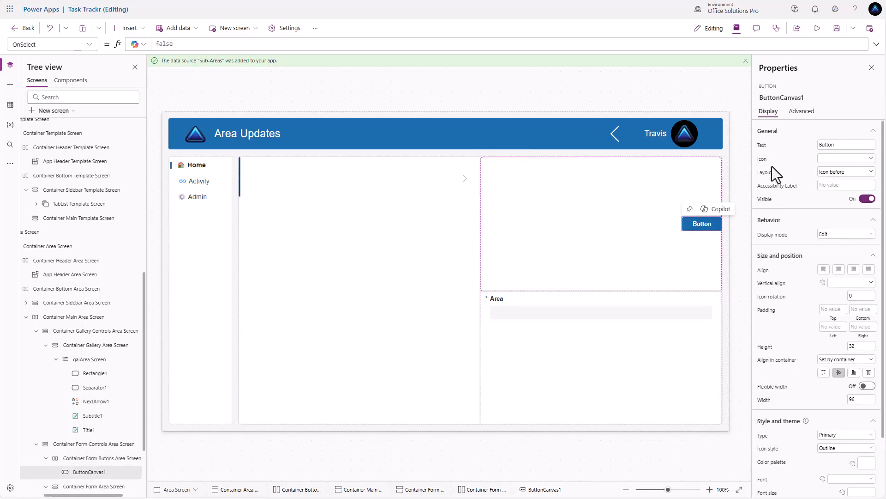
double_click(839, 144)
type("S")
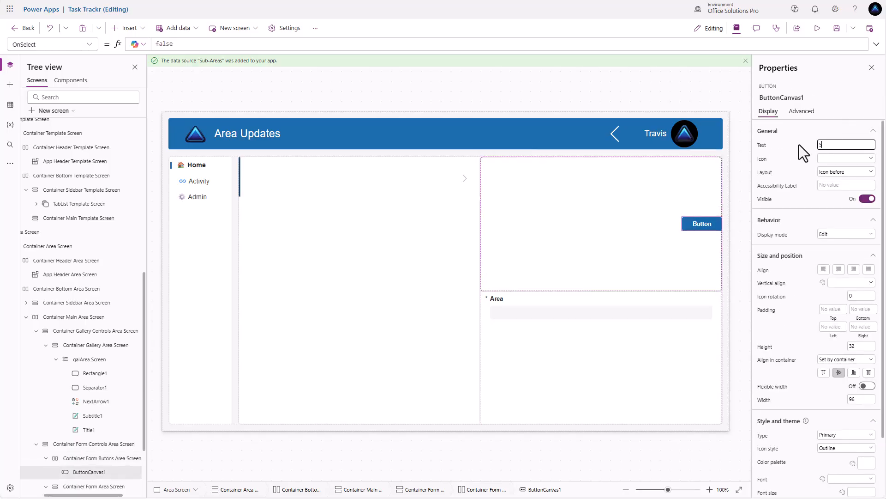
type("ave")
left_click(837, 159)
type("save")
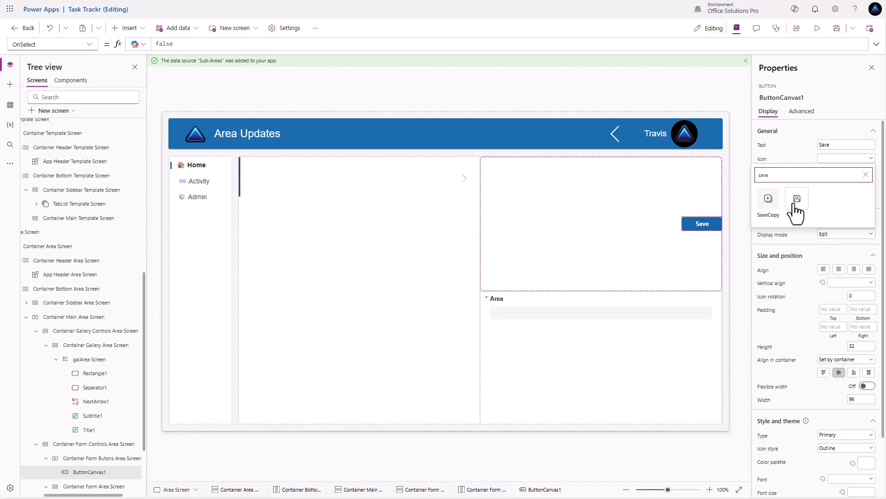
left_click(796, 202)
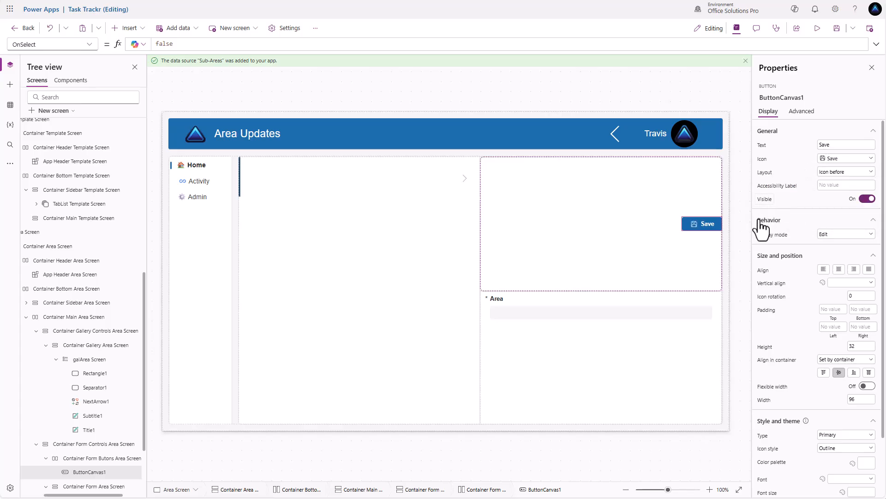
Set the right padding of Container Form Butons Area Screen to 20 and its gap to 10
left_click(640, 237)
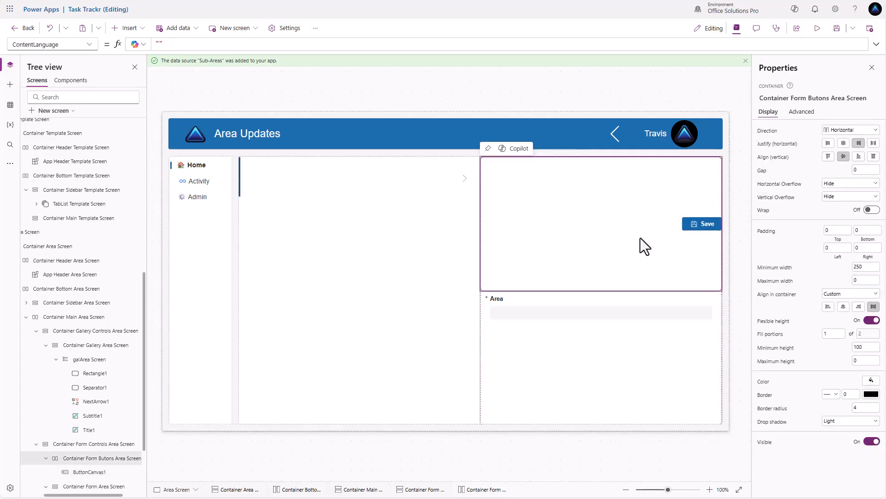
left_click(860, 248)
type("20")
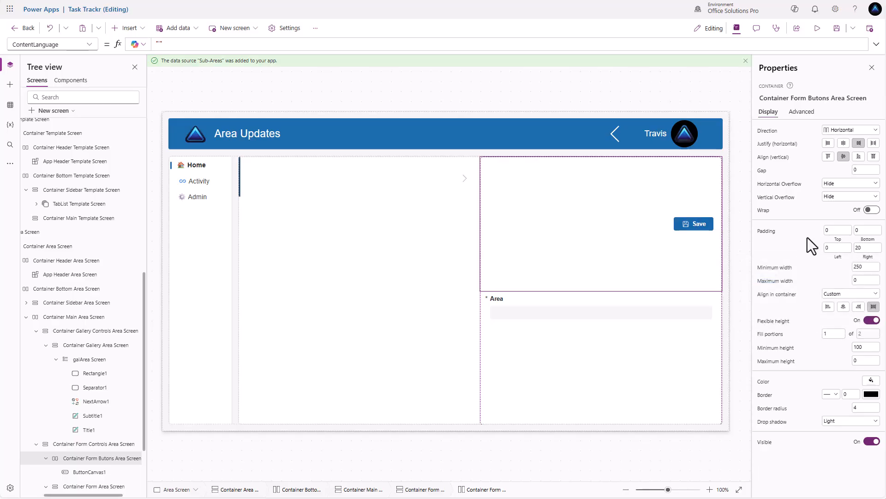
left_click(864, 170)
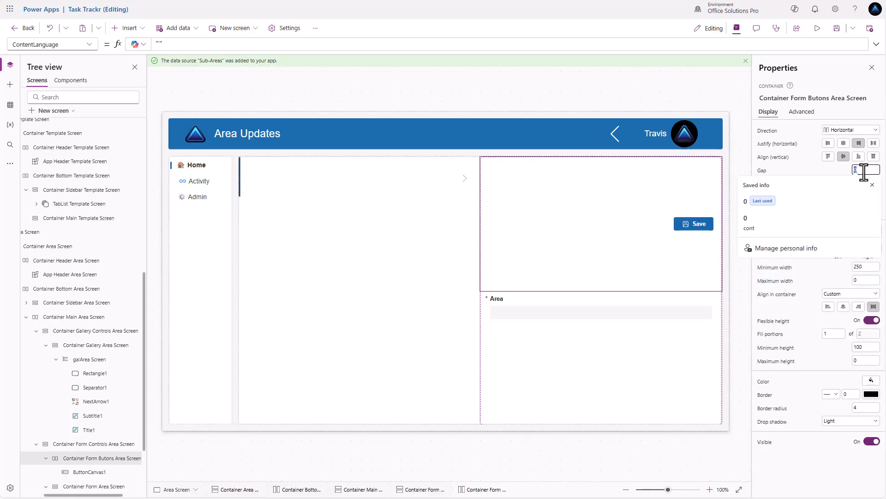
type("10")
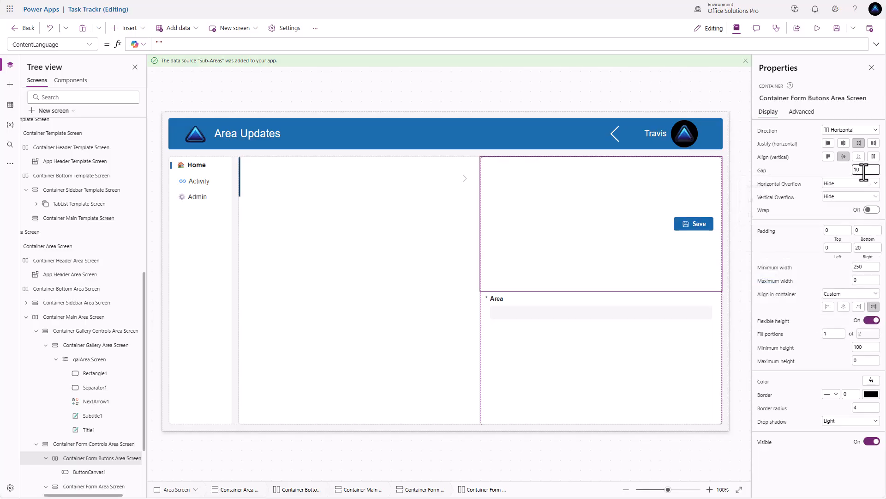
left_click(825, 170)
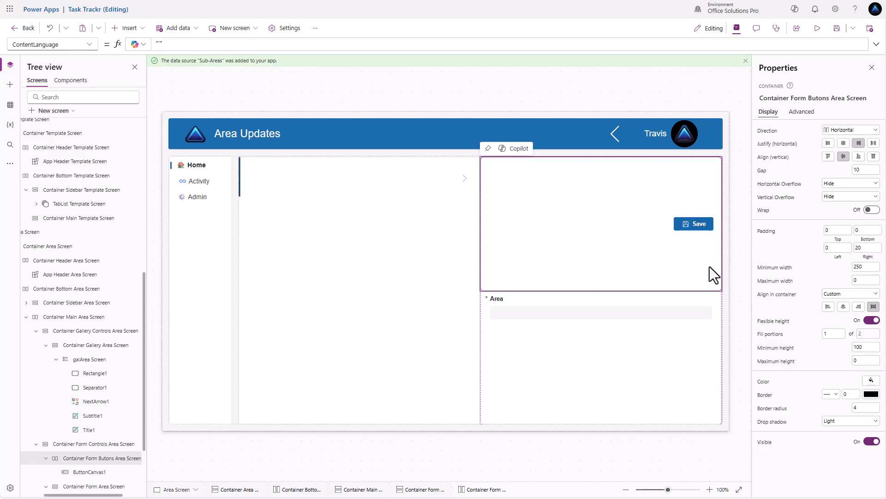
Give Container Form Butons Area Screen a fixed height of 42 with flexible height off, and set its drop shadow to None
left_click(871, 320)
double_click(862, 332)
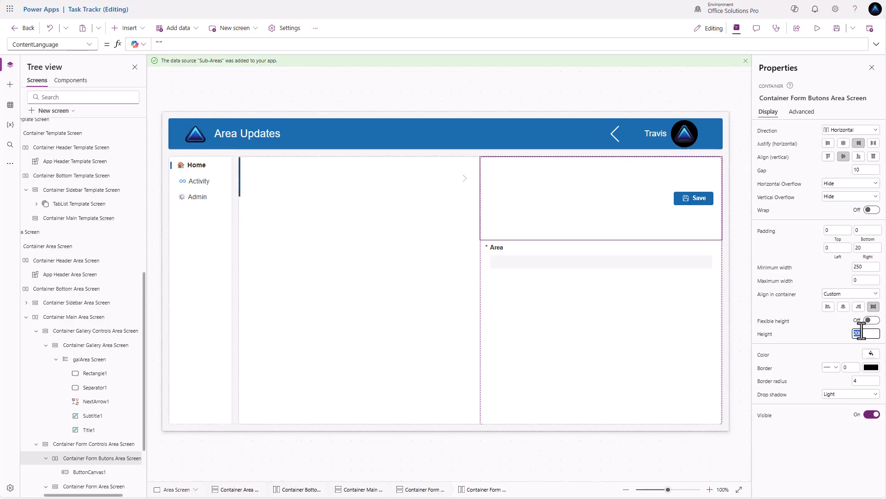
type("32")
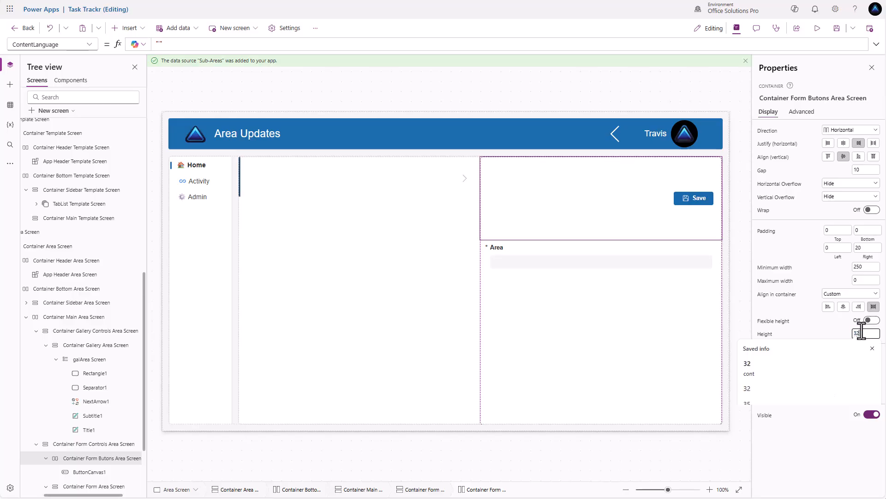
key("Return")
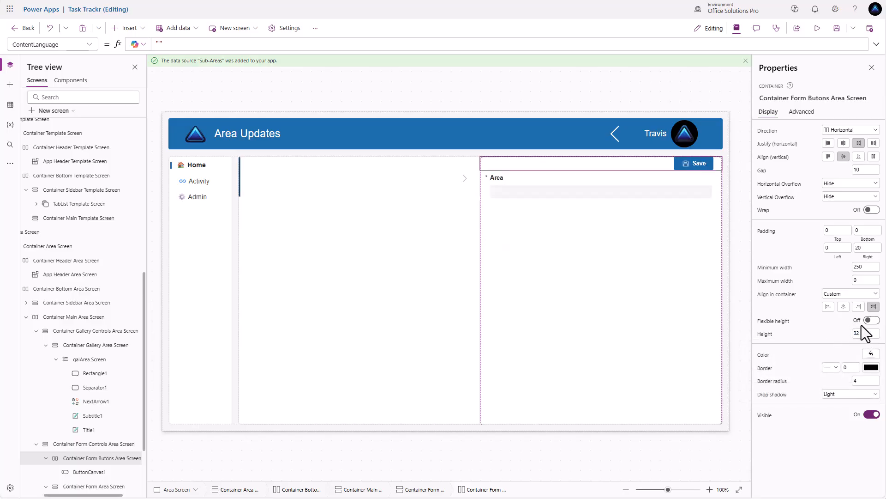
double_click(859, 334)
type("42")
key("Return")
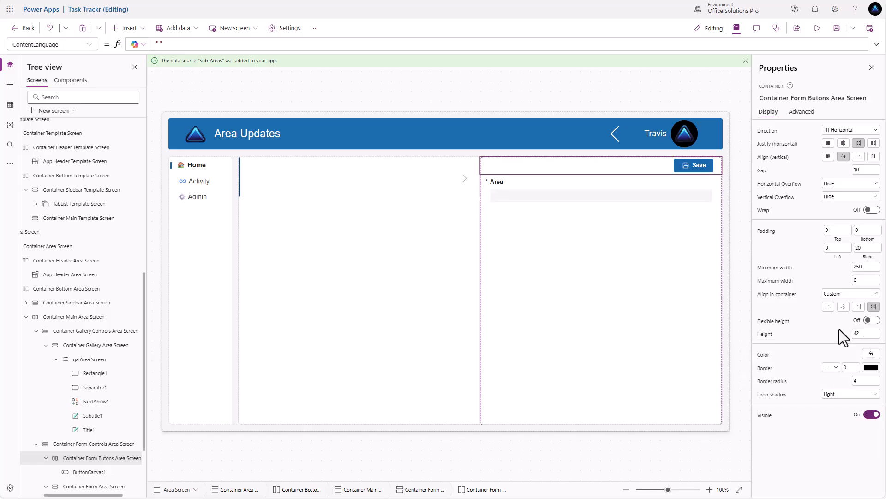
left_click(847, 398)
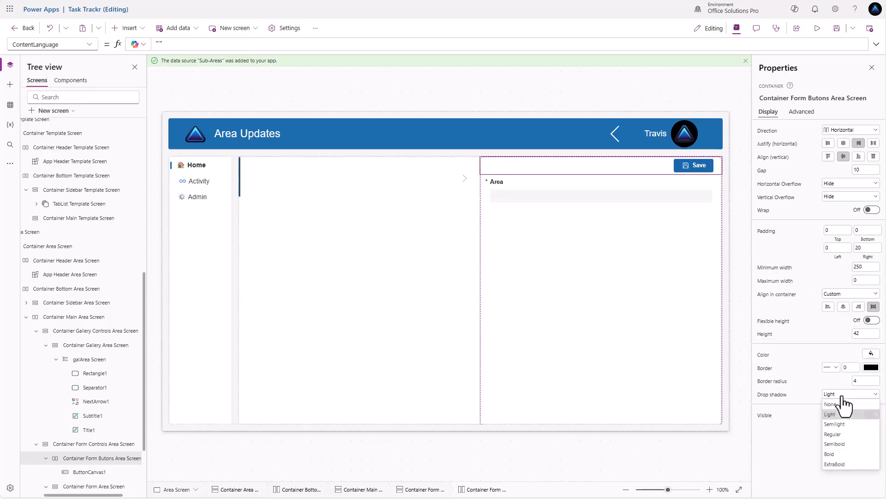
left_click(842, 407)
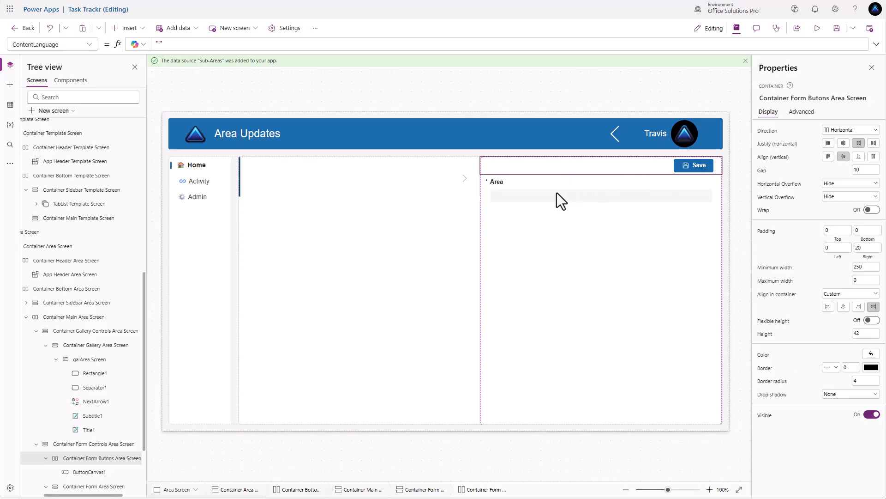
Set the Save button's OnSelect property to SubmitForm('frmArea Screen')
left_click(699, 169)
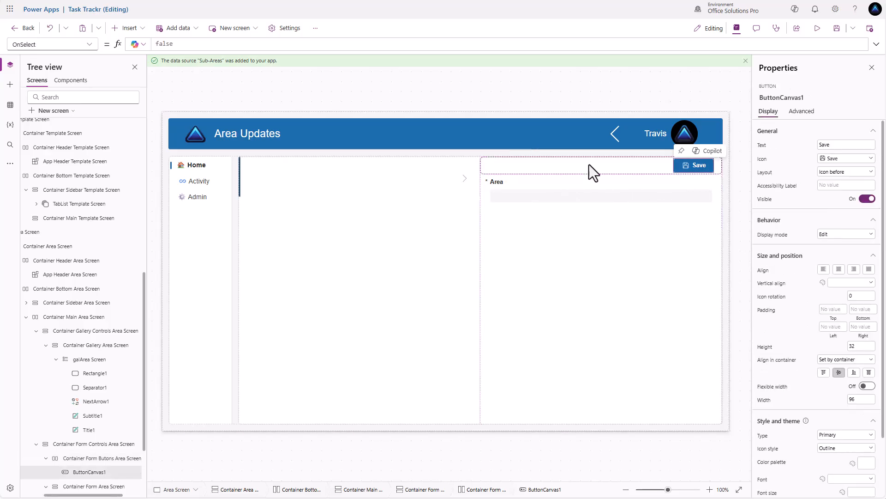
left_click_drag(189, 44, 62, 35)
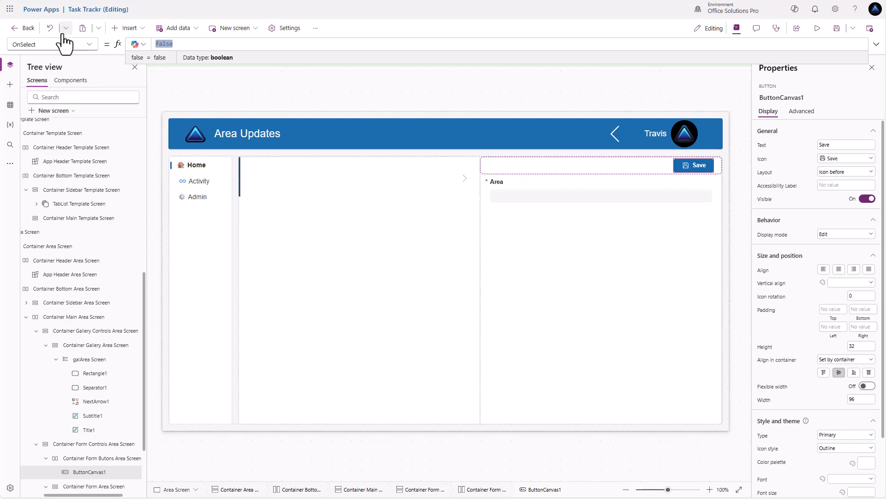
type("SubmitForm(")
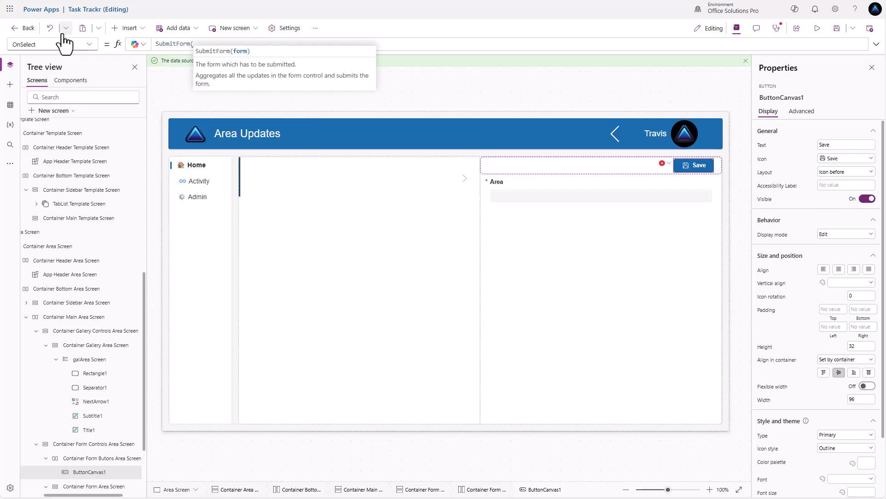
type("'frmArea Screen'")
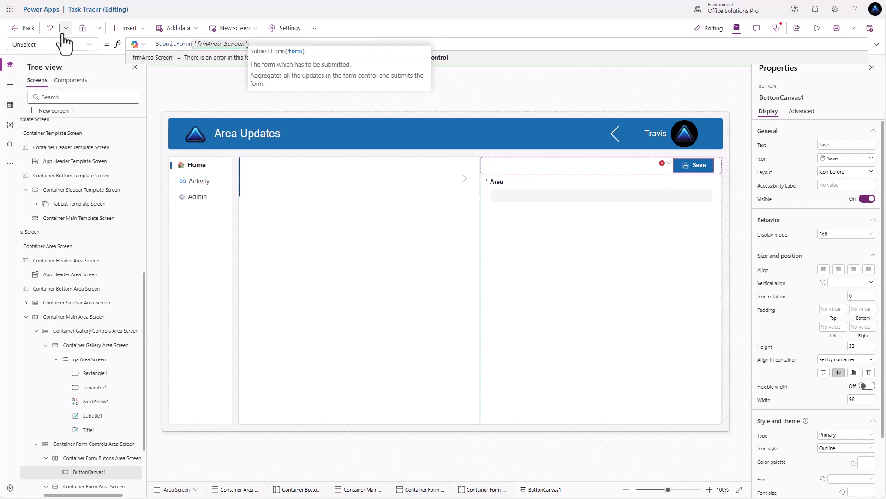
type(")")
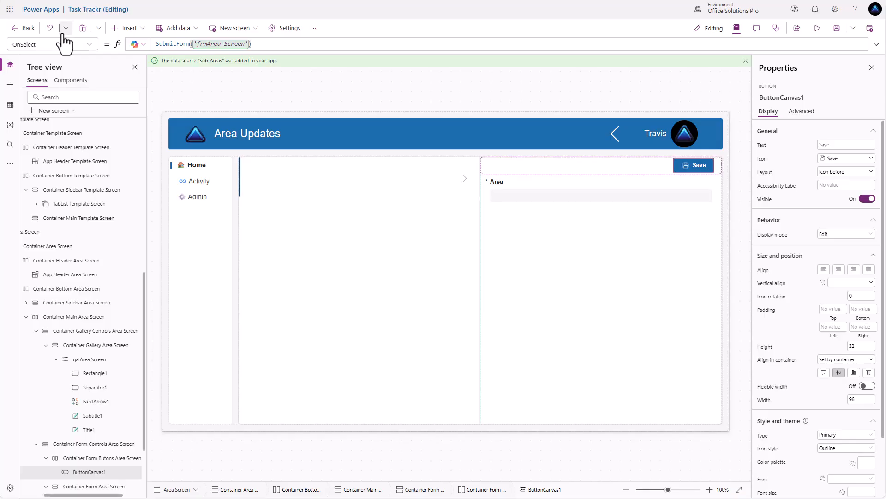
Set the OnSuccess property of frmArea Screen to Notify("Successufully Updated!", NotificationType.Success, 3000)
left_click(678, 251)
left_click(801, 113)
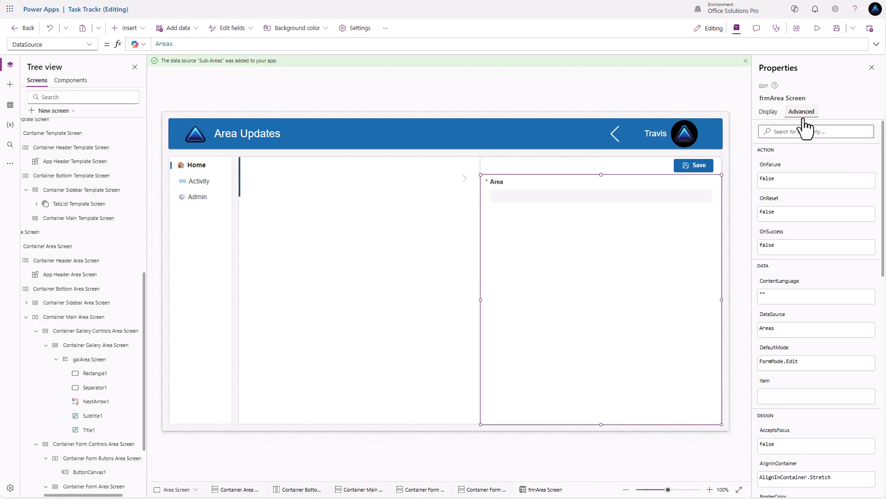
left_click(770, 245)
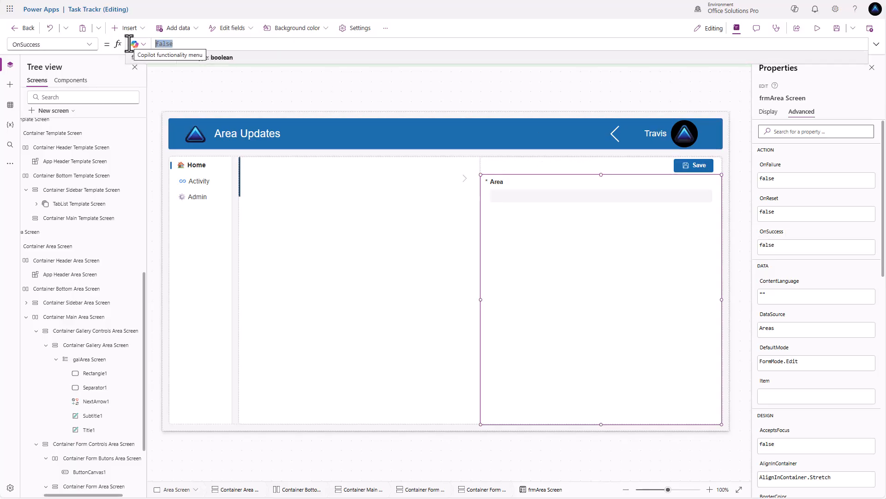
type("Notif")
key("Tab")
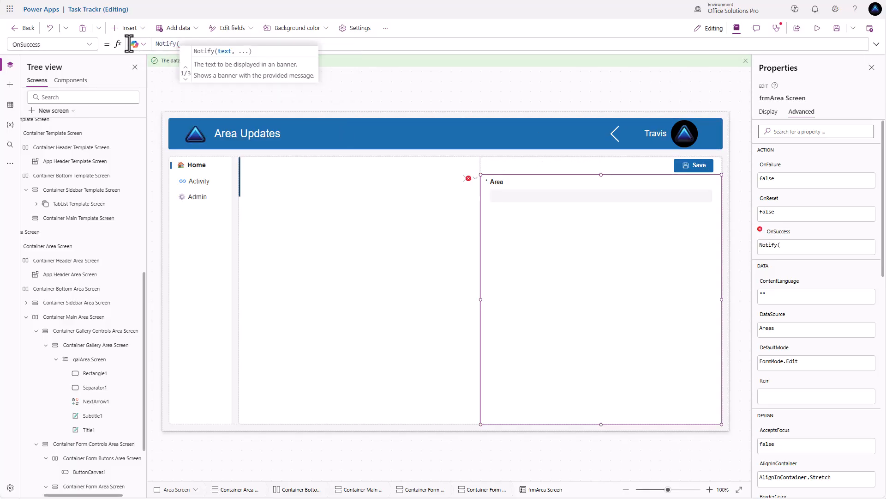
type("\"Successuf")
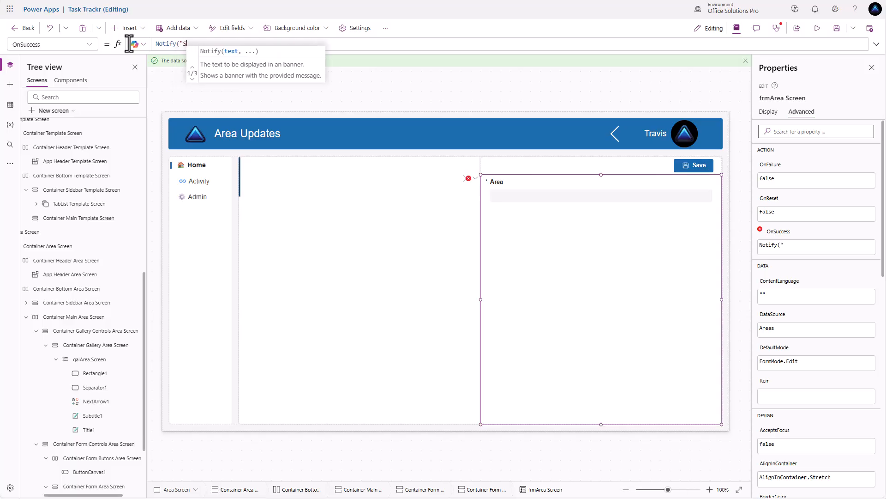
key("BackSpace")
key("BackSpace")
type("f")
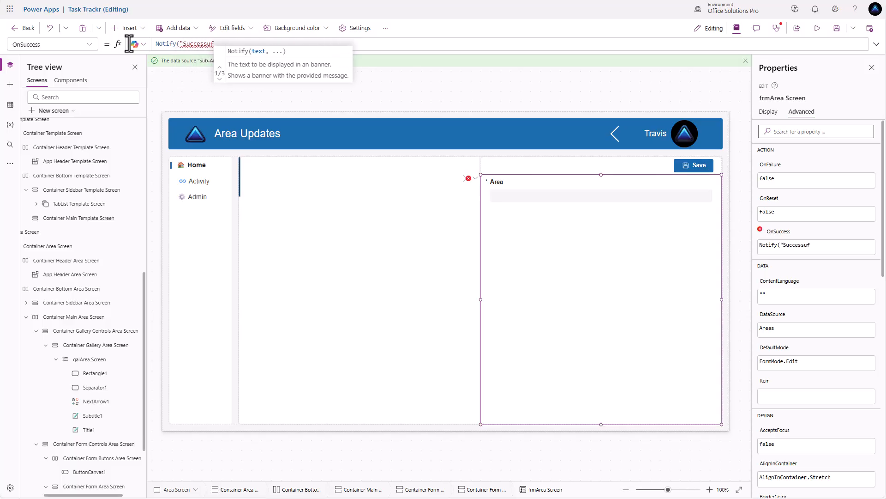
type("ully Updat")
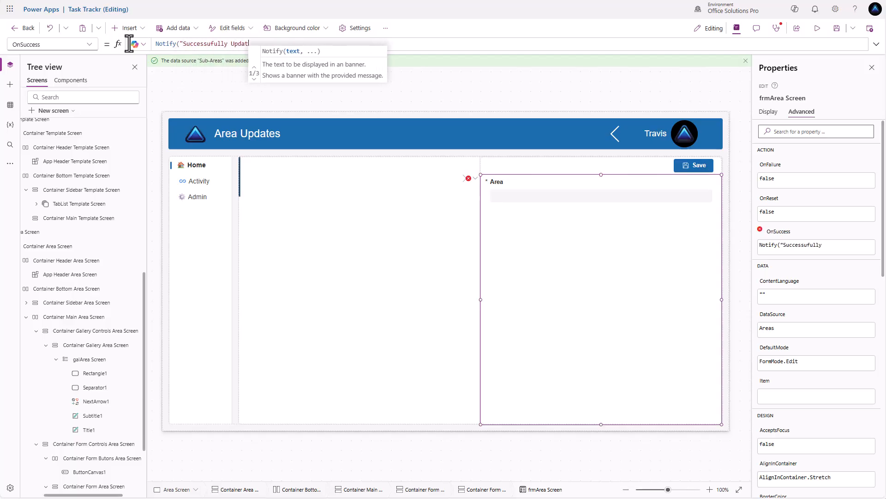
type("ed!\"")
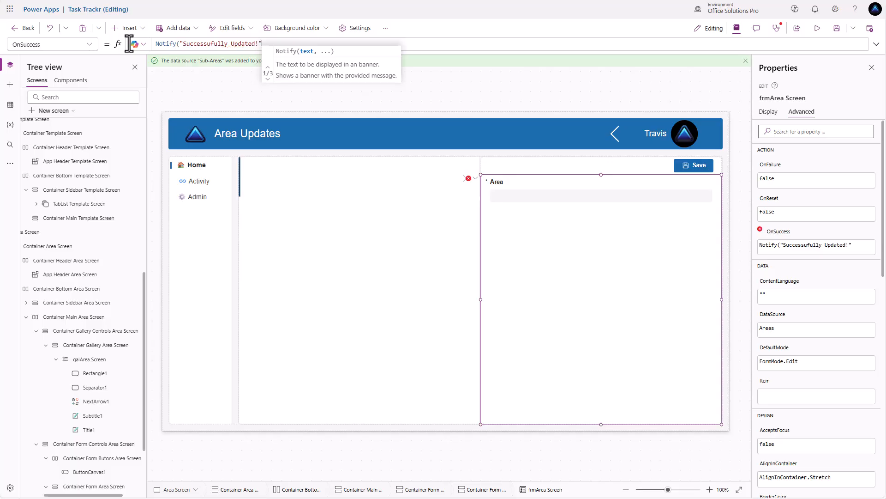
type(", Not")
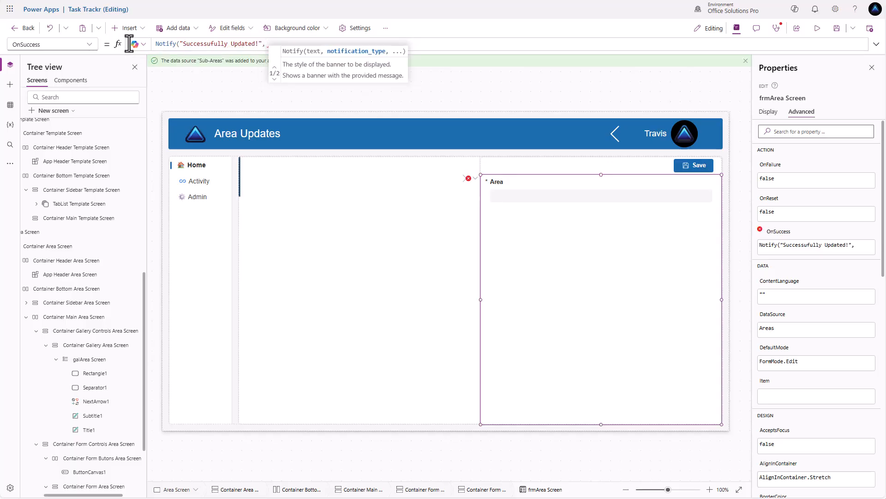
key("Down")
key("Down")
key("Down")
key("Down")
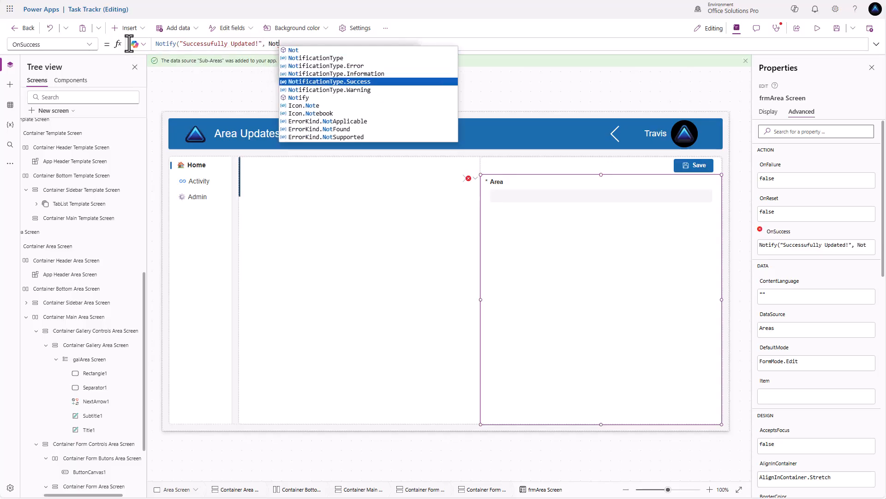
key("Tab")
type(",")
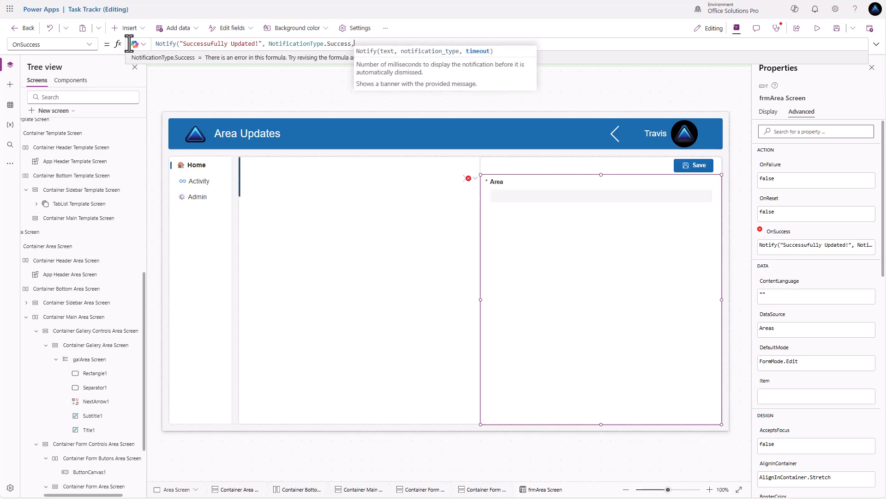
type(" 3000)")
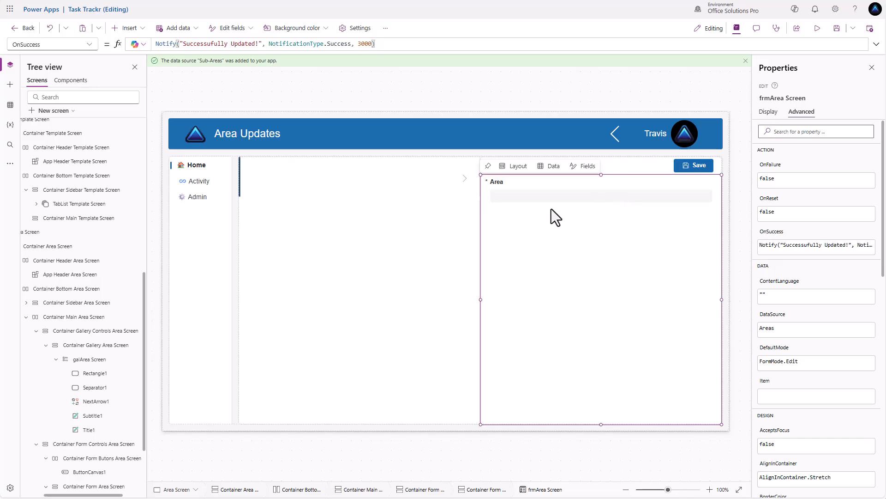
Insert a text control into the galArea Screen gallery row and move it to the row's upper-left corner
left_click(260, 174)
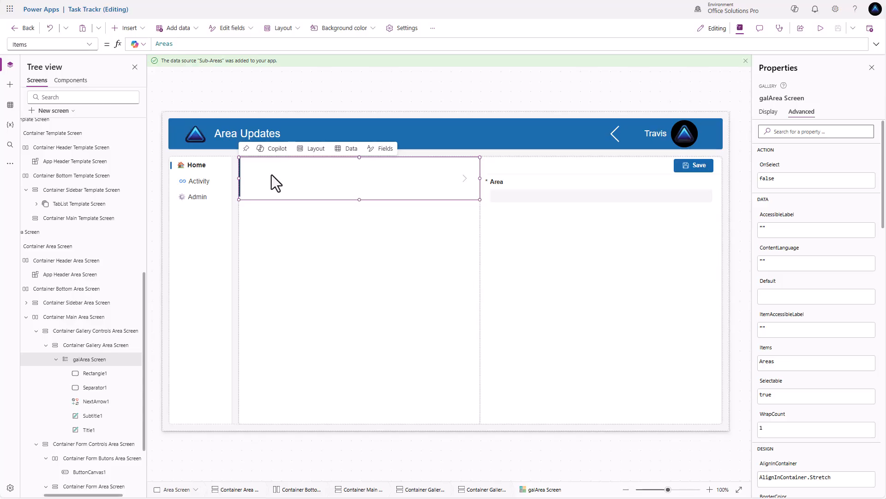
left_click(99, 417)
left_click(95, 431)
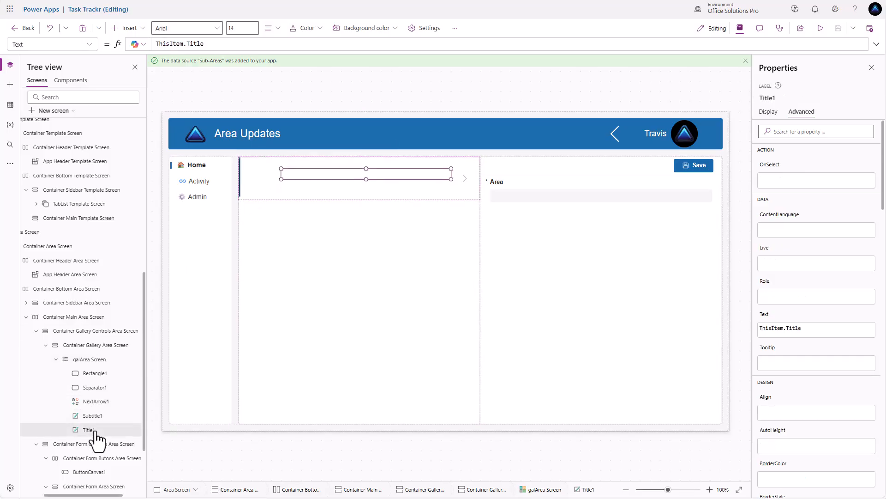
left_click(124, 28)
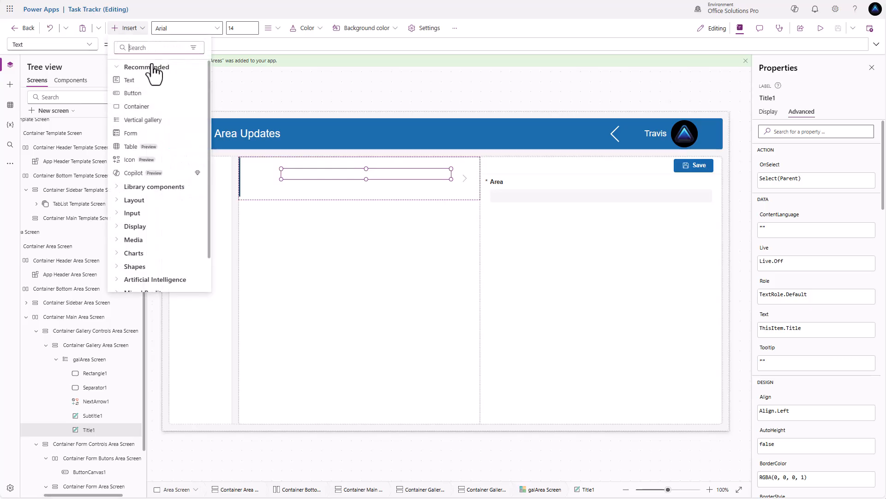
left_click(142, 82)
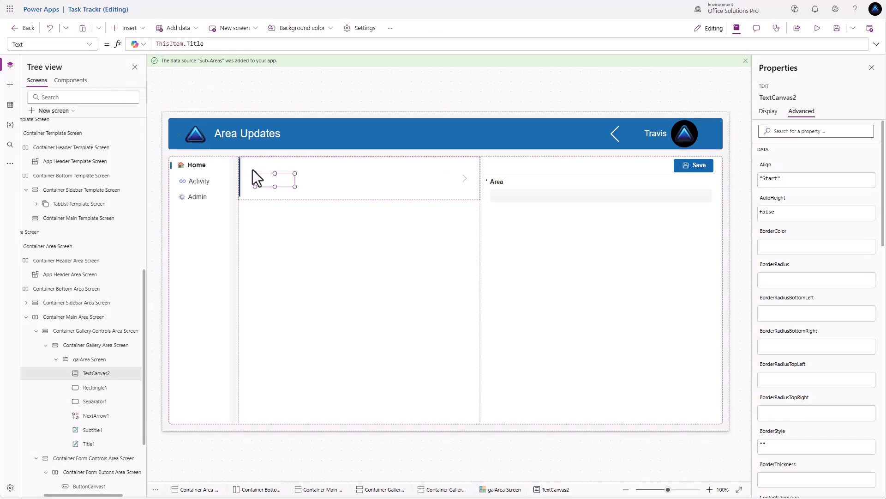
left_click_drag(270, 181, 261, 165)
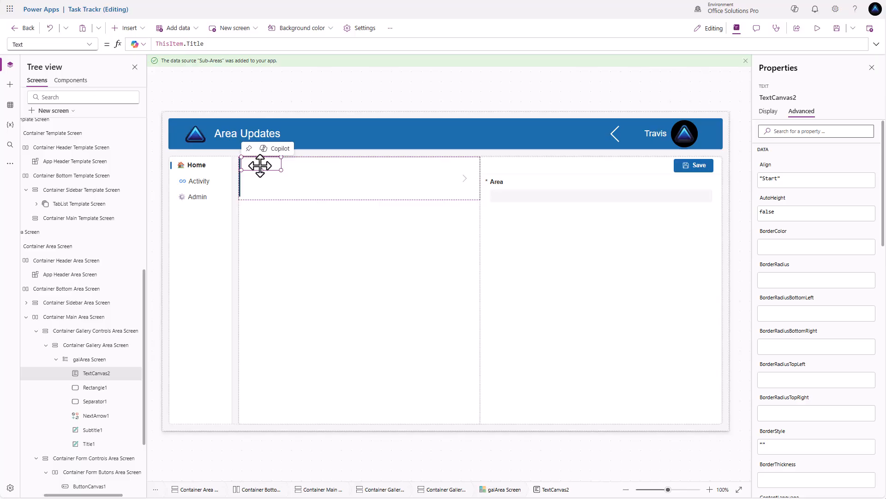
Set the new text control's X position to 10 and its Width to Parent.Width - 80
left_click(768, 111)
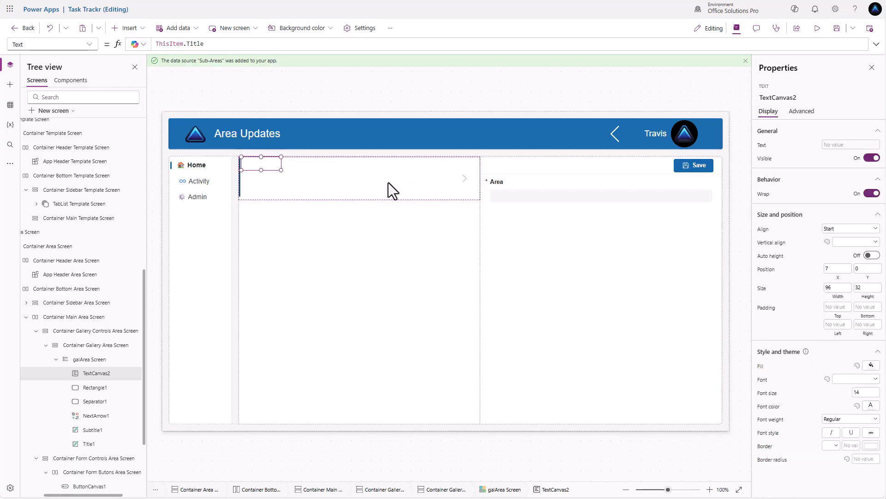
left_click(844, 270)
type("10")
key("Return")
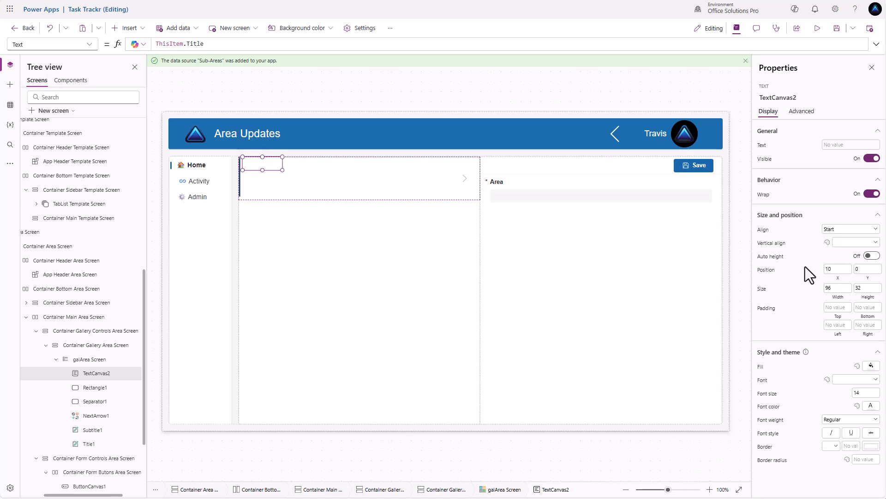
left_click(838, 299)
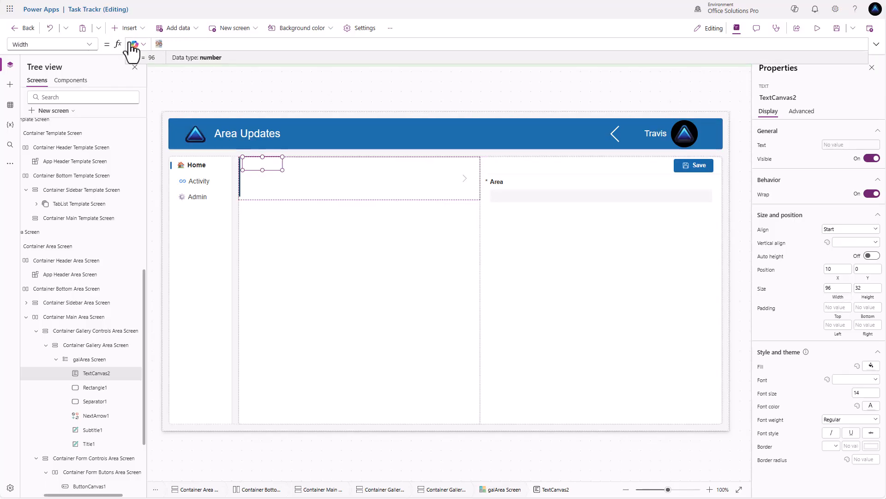
type("Pa")
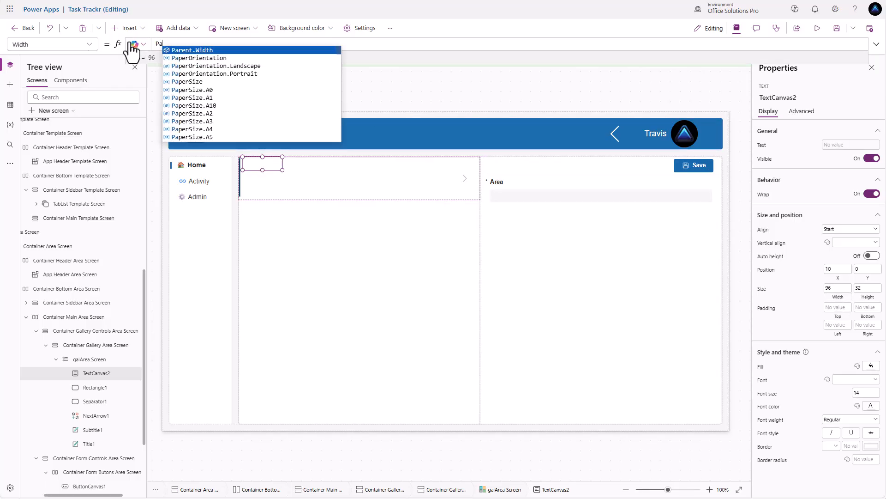
type("rent.Width - 80")
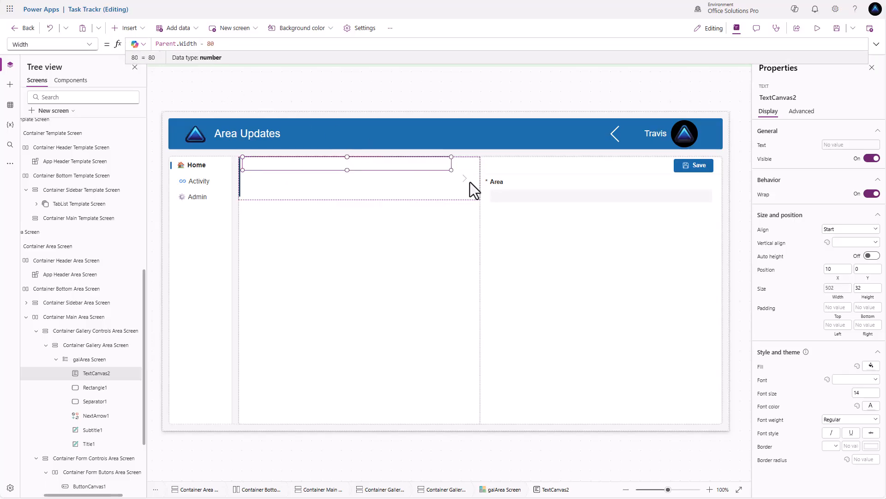
Set the NextArrow1 icon's color to black and review its X and Y position formulas
left_click(467, 180)
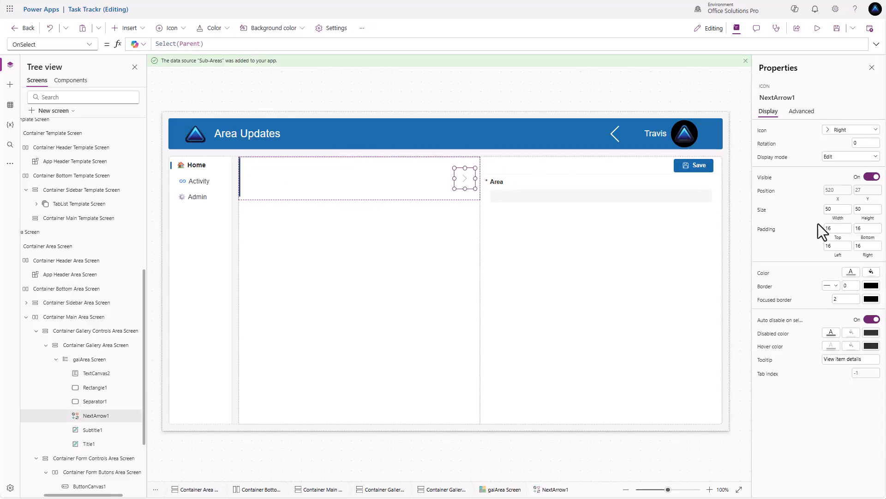
left_click(851, 275)
left_click(838, 198)
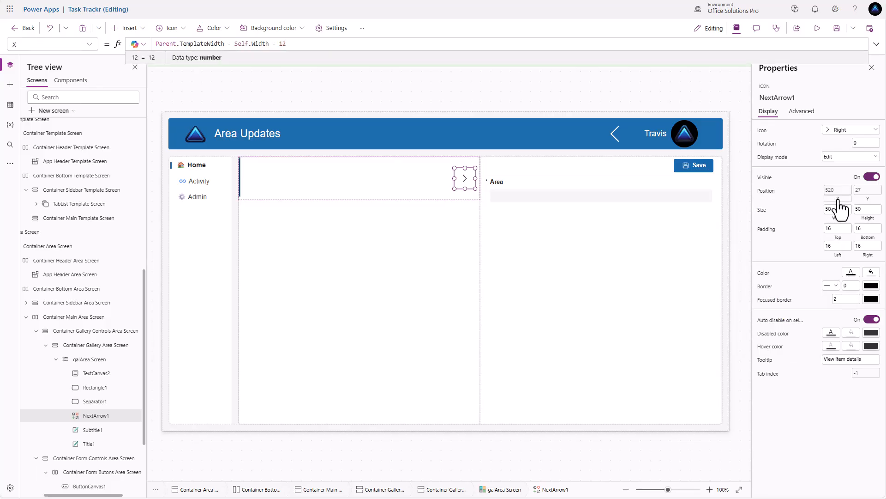
left_click(869, 198)
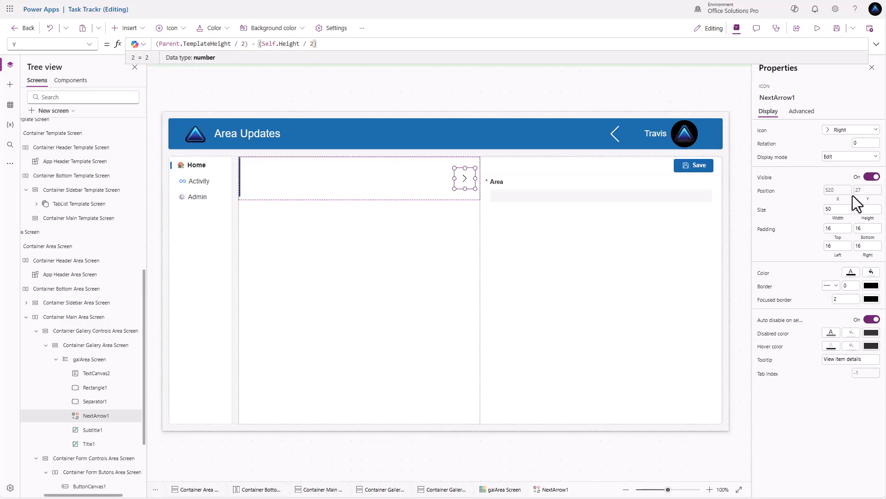
Set the template size of the galArea Screen gallery to 42
left_click(428, 223)
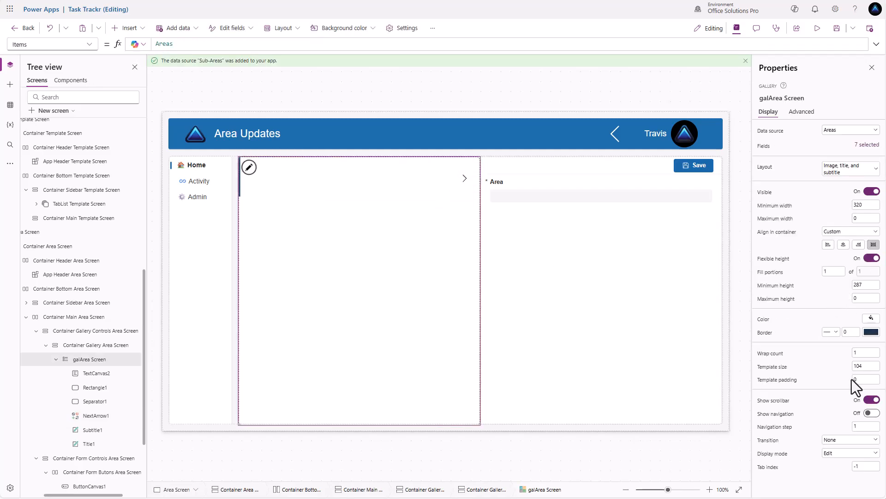
left_click_drag(867, 367, 833, 365)
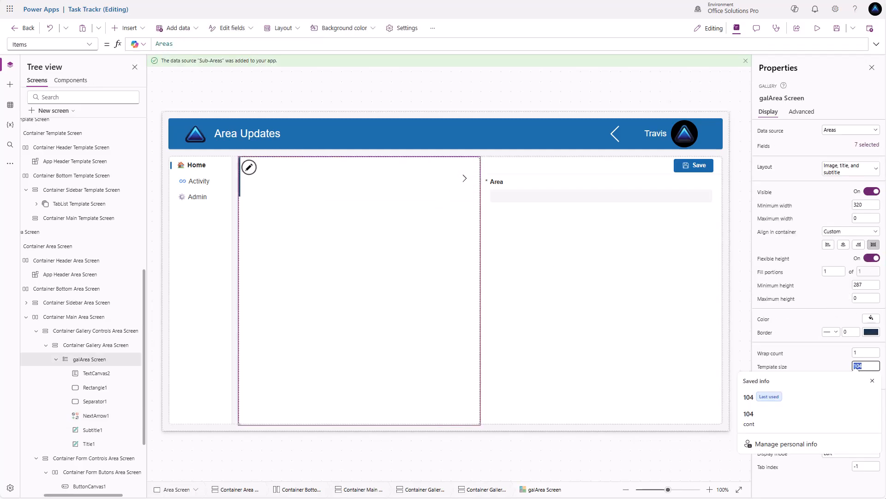
type("42")
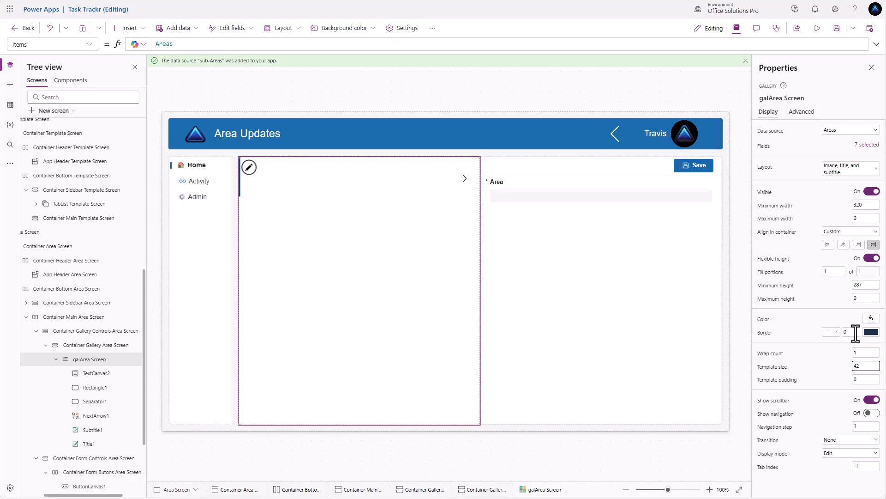
left_click(824, 356)
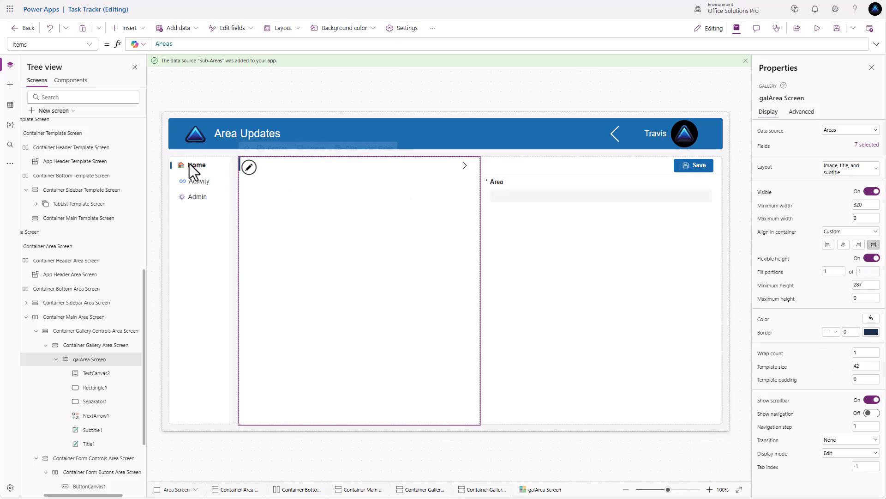
Delete the Subtitle1 and Title1 labels from the galArea Screen gallery
left_click(268, 165)
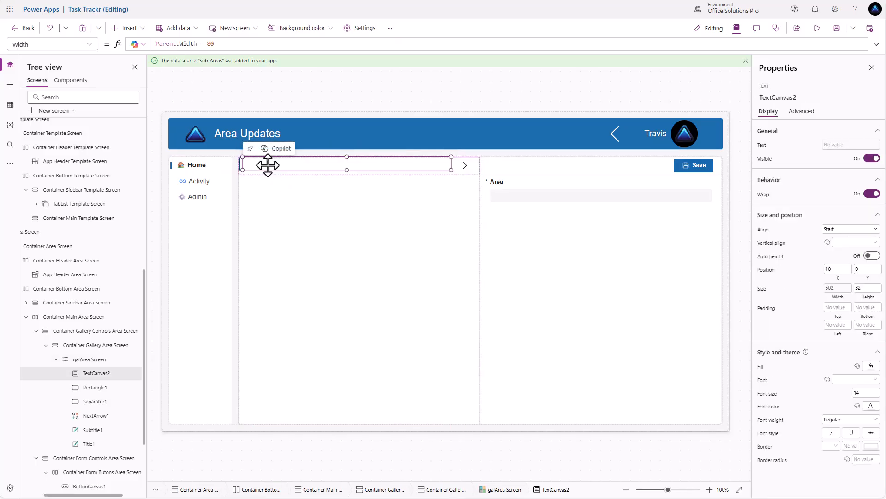
left_click(101, 434)
left_click(96, 444, "ctrl")
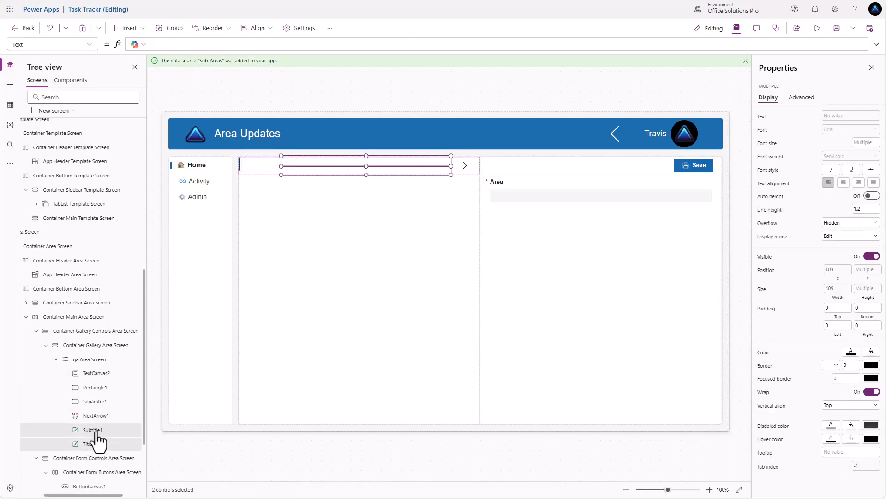
right_click(94, 441)
left_click(119, 336)
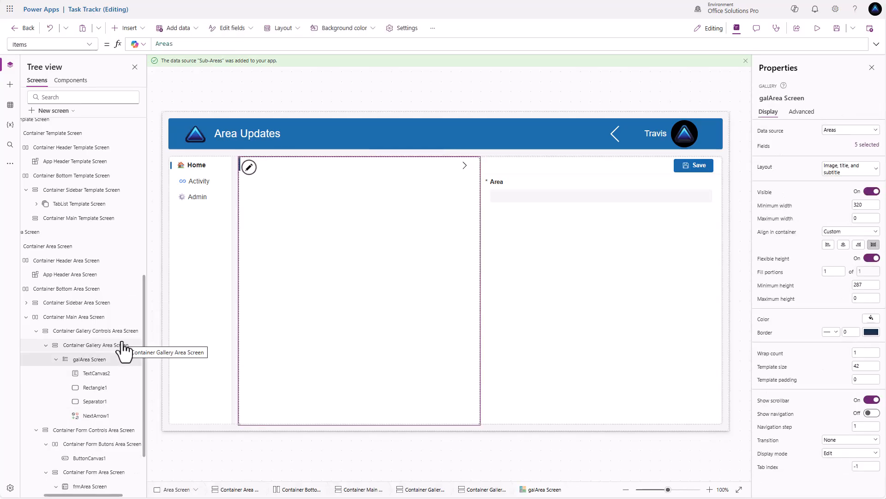
Rename the gallery's text control TextCanvas2 as txtAreaGallery Area Screen
double_click(92, 375)
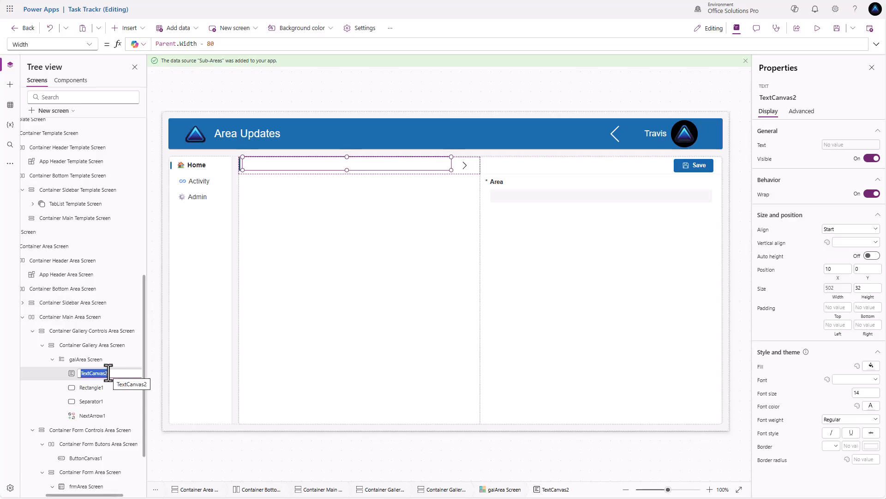
type("txtAreaGallery A")
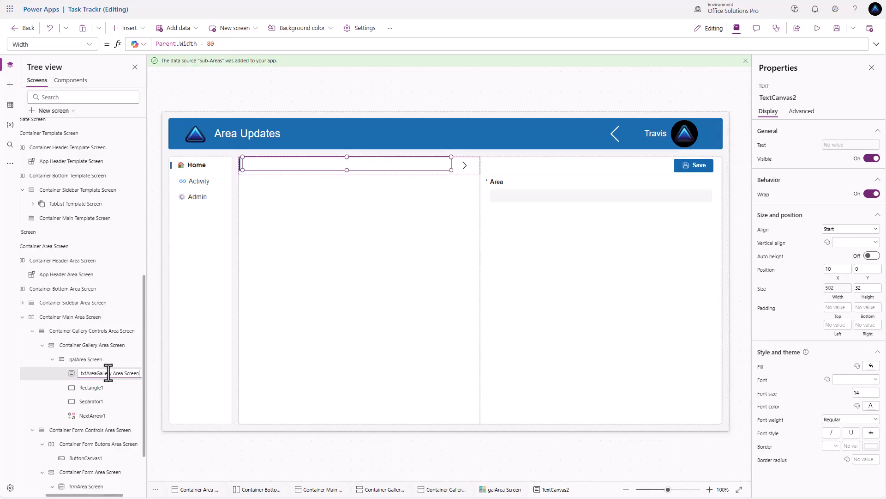
type("rea Screen")
key("Return")
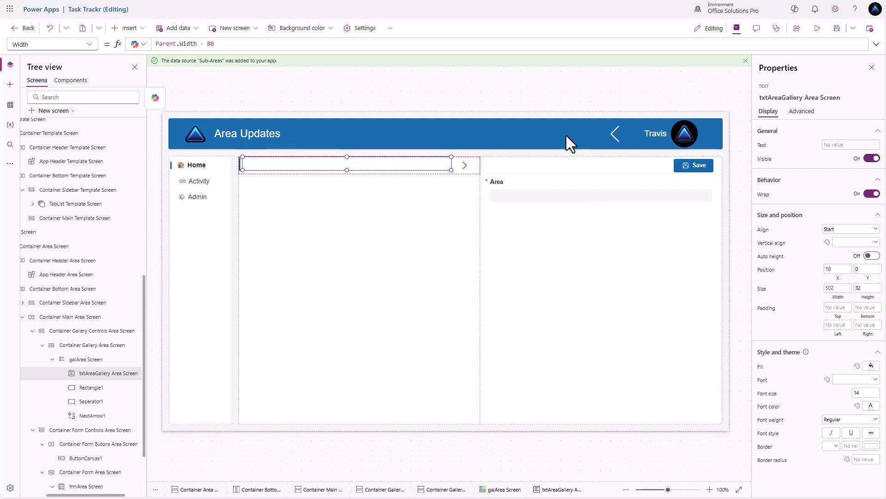
Set the Width of the NextArrow1 icon to 'galArea Screen'.TemplateHeight
left_click(465, 166)
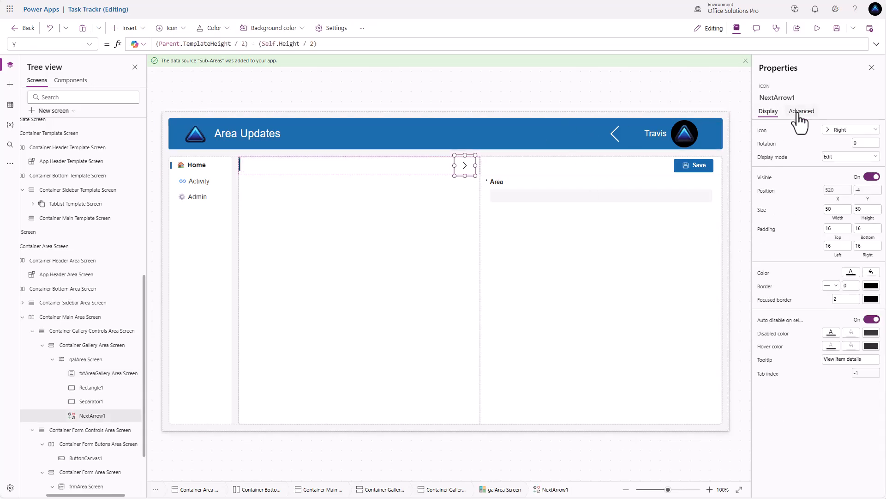
left_click(837, 209)
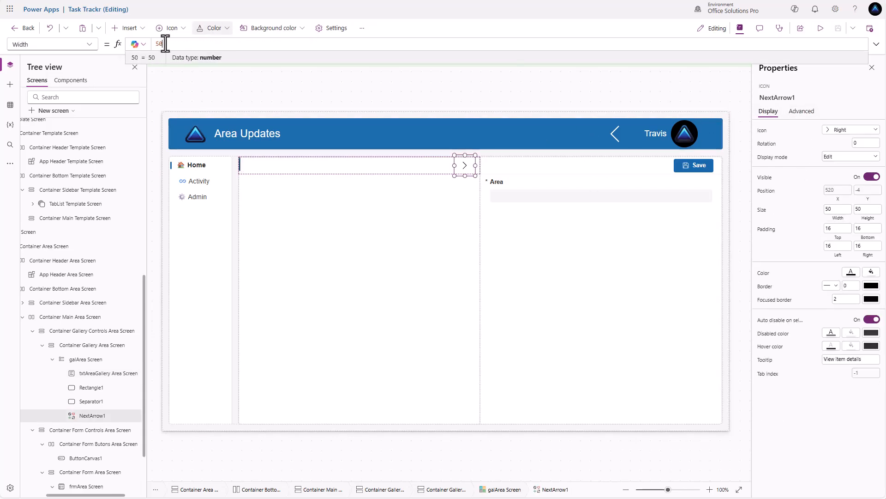
double_click(165, 44)
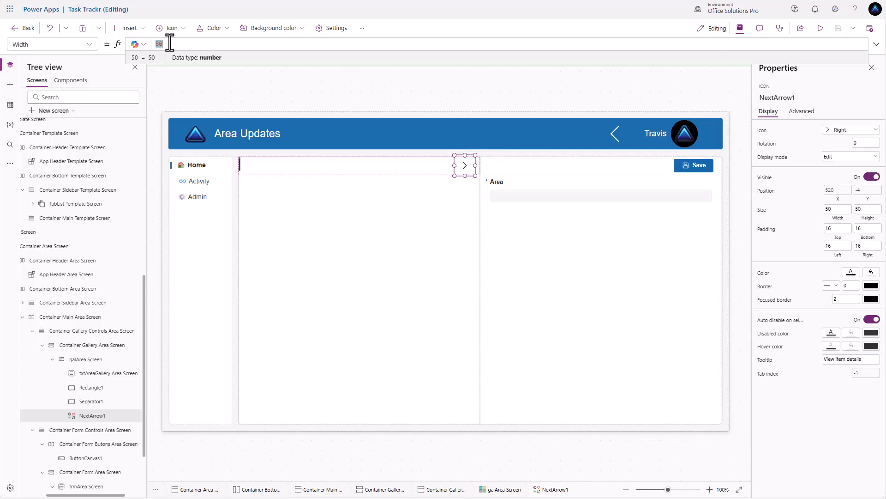
type("'galArea Screen'")
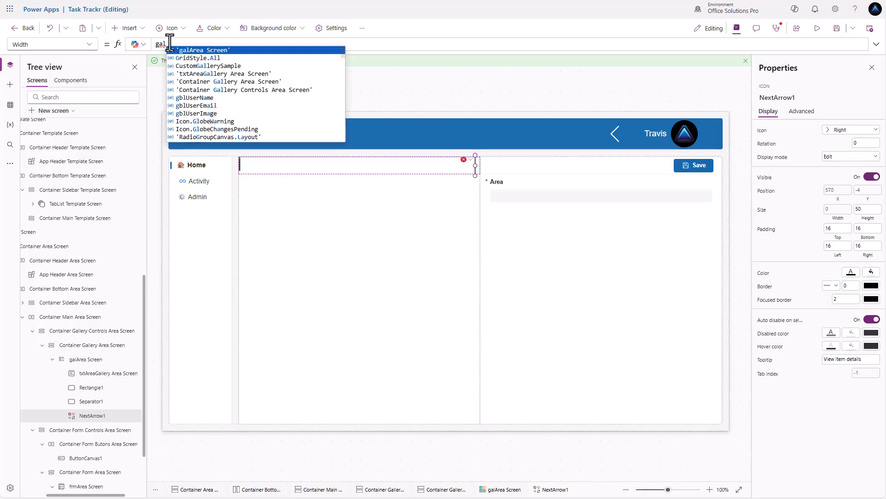
type(".Te")
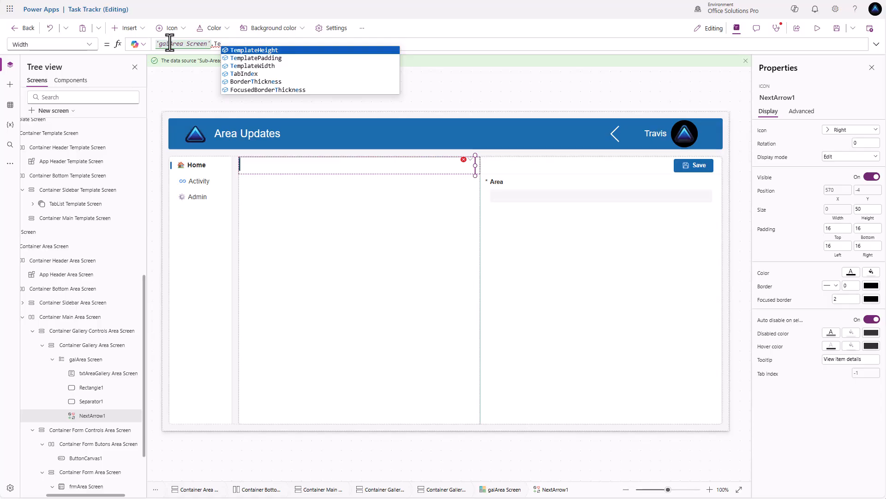
key("Tab")
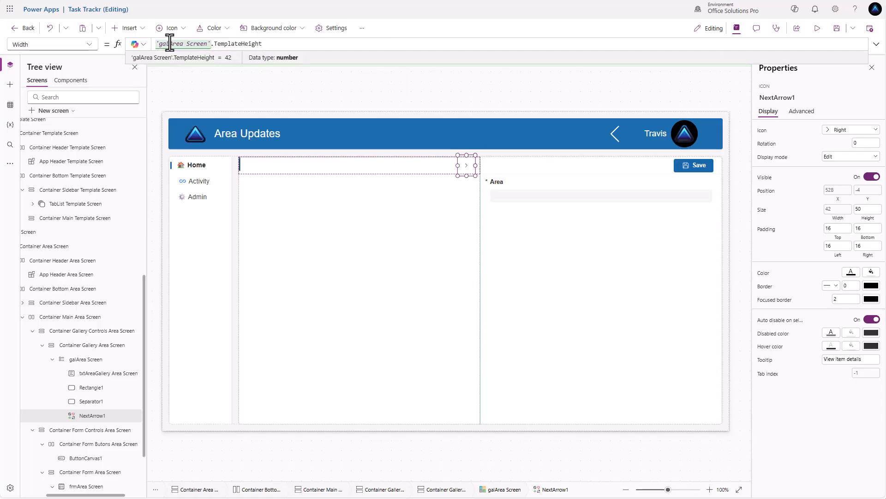
Copy the NextArrow1 icon's Width formula, 'galArea Screen'.TemplateHeight, into its Height property
key("ctrl+a")
key("ctrl+c")
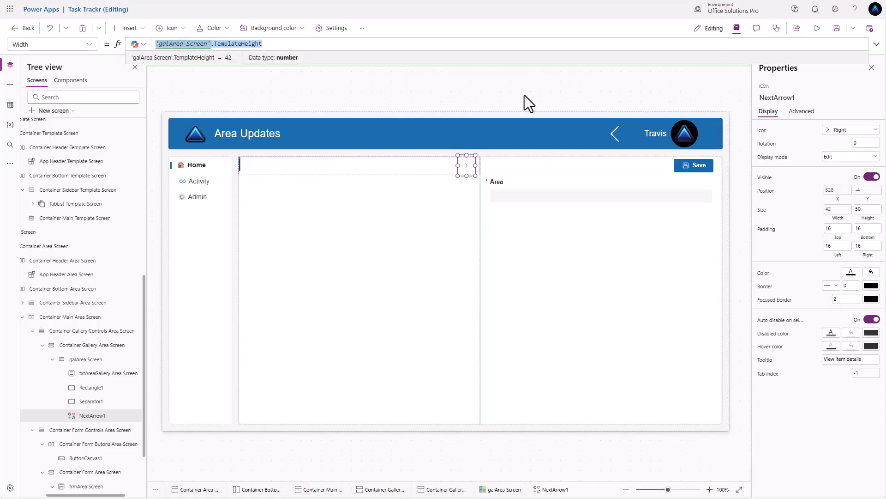
left_click(862, 209)
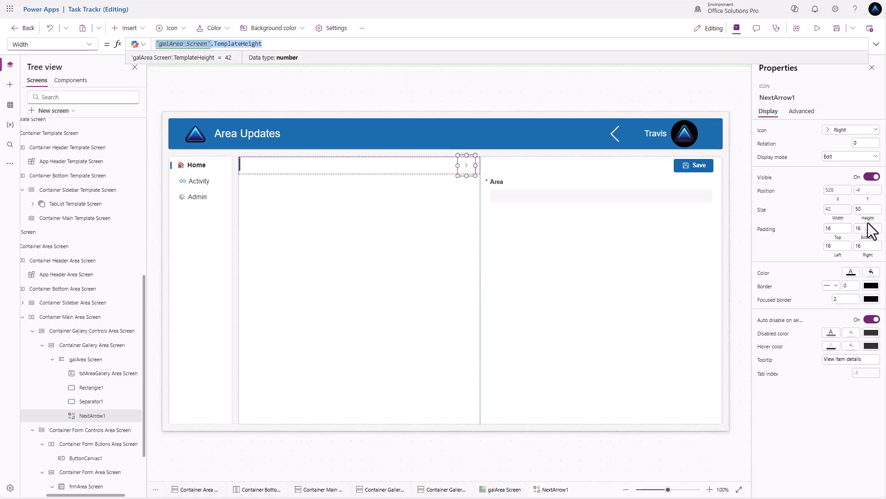
double_click(165, 44)
key("ctrl+v")
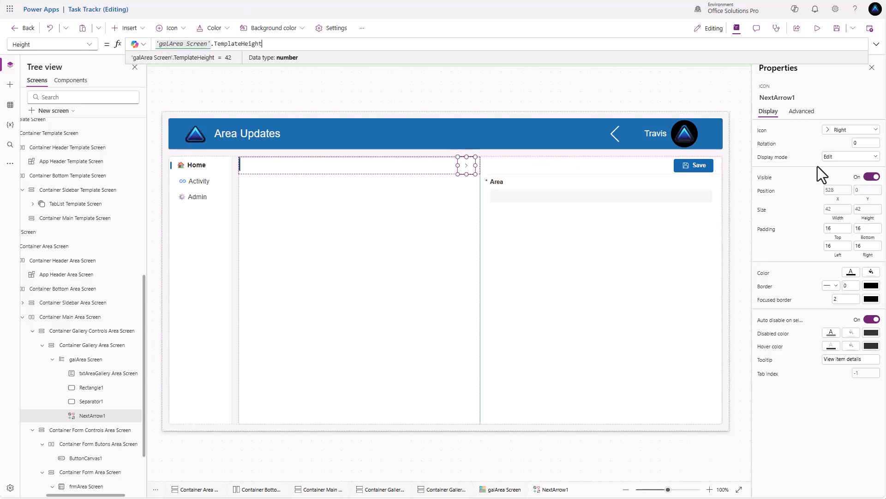
Set the NextArrow1 icon's top, bottom, left and right padding to 10
left_click(832, 228)
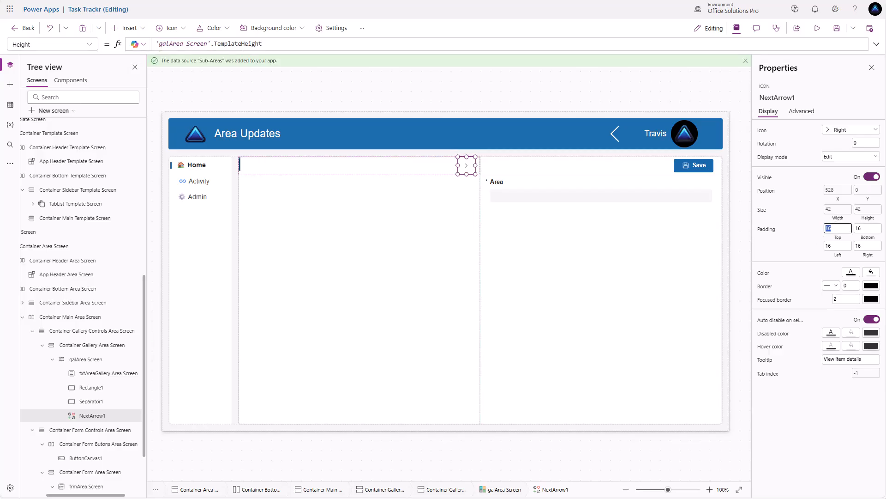
type("10")
key("Tab")
type("10")
key("Tab")
type("10")
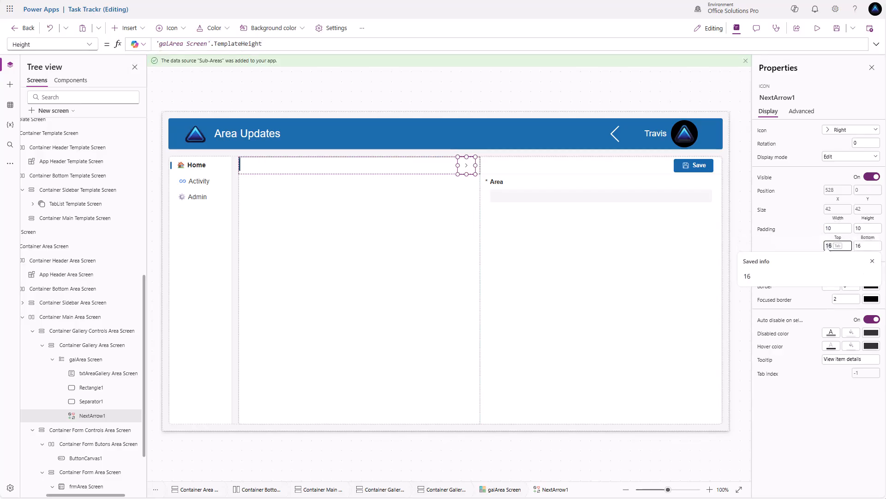
key("Tab")
type("10")
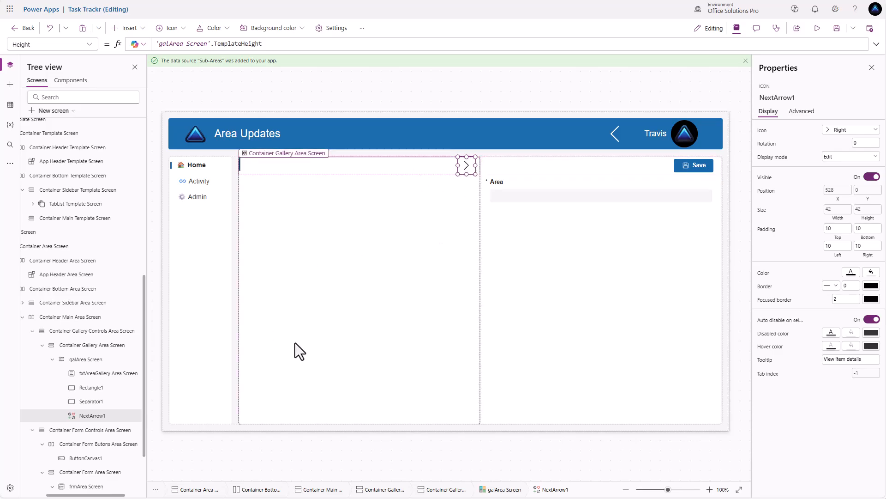
Set the galArea Screen gallery's fill to the custom hex color F5F5F5
left_click(91, 360)
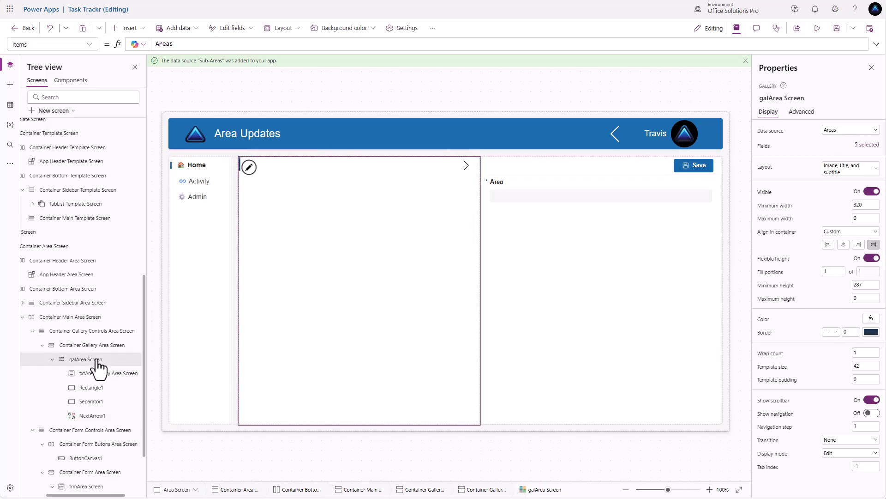
left_click(871, 318)
left_click(802, 248)
left_click(746, 392)
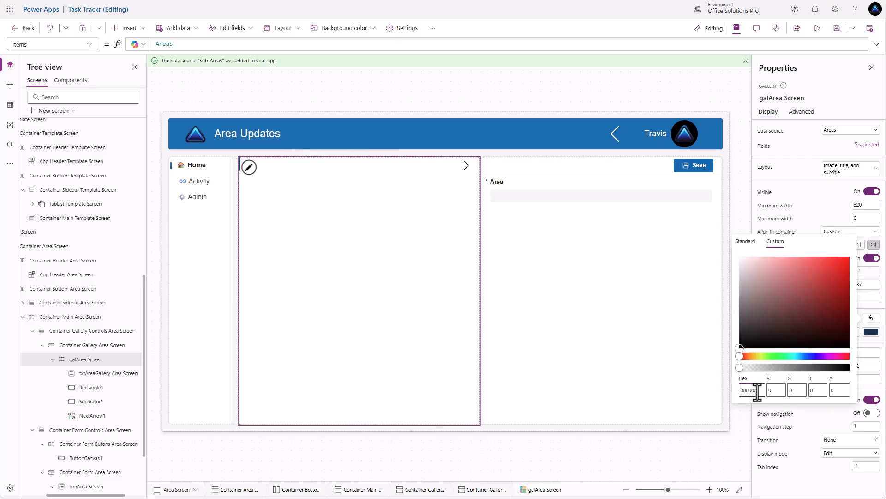
type("F5F5F5")
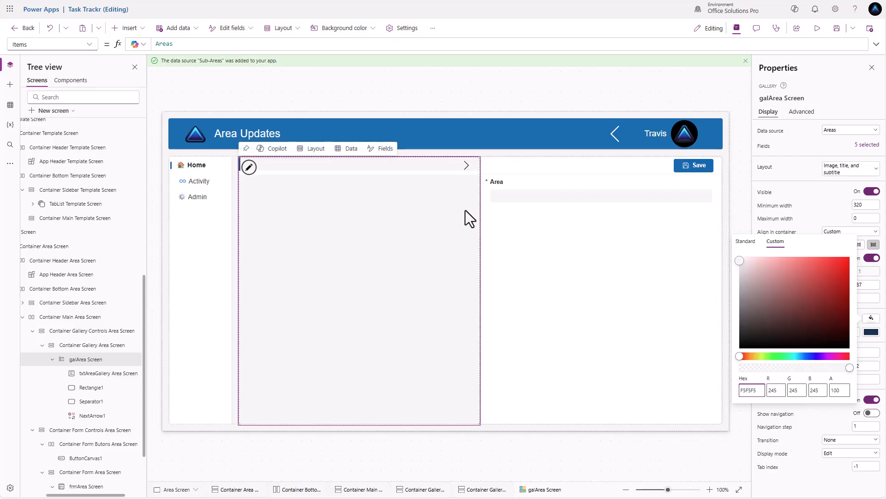
Replace the NextArrow1 icon's OnSelect formula with UpdateContext({locAreaSelected: ThisItem});
left_click(467, 166)
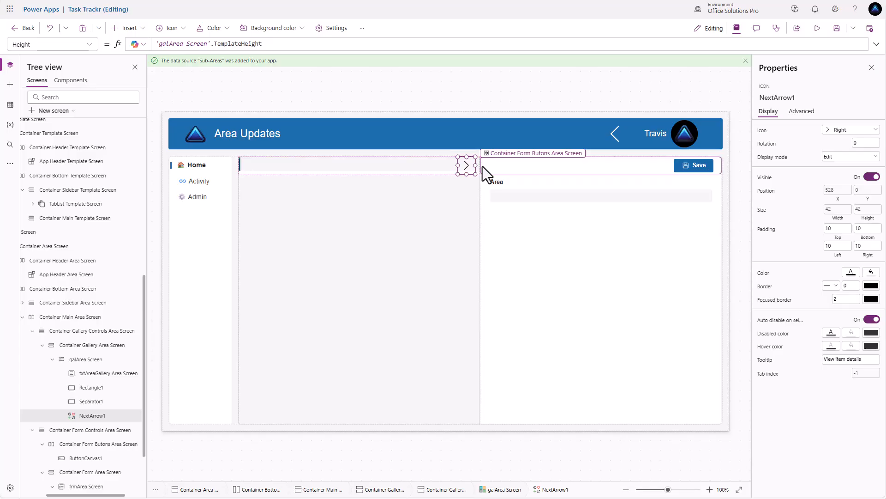
left_click(801, 111)
left_click(776, 165)
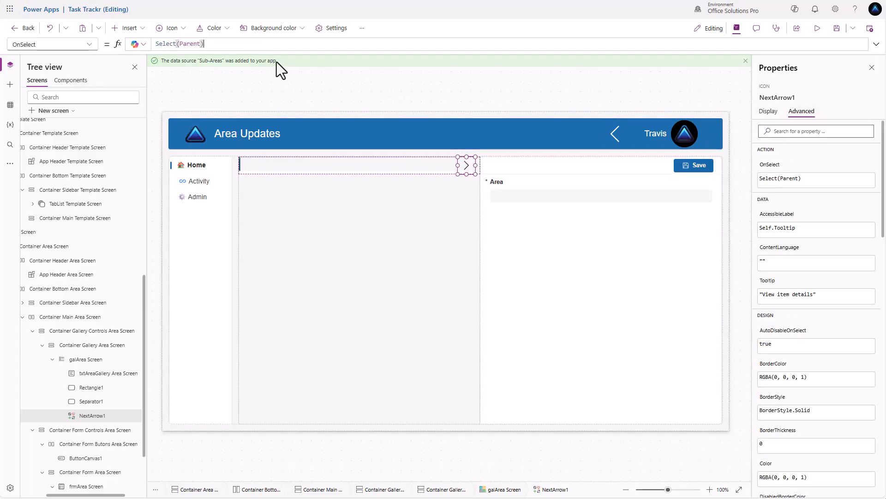
left_click_drag(204, 43, 105, 40)
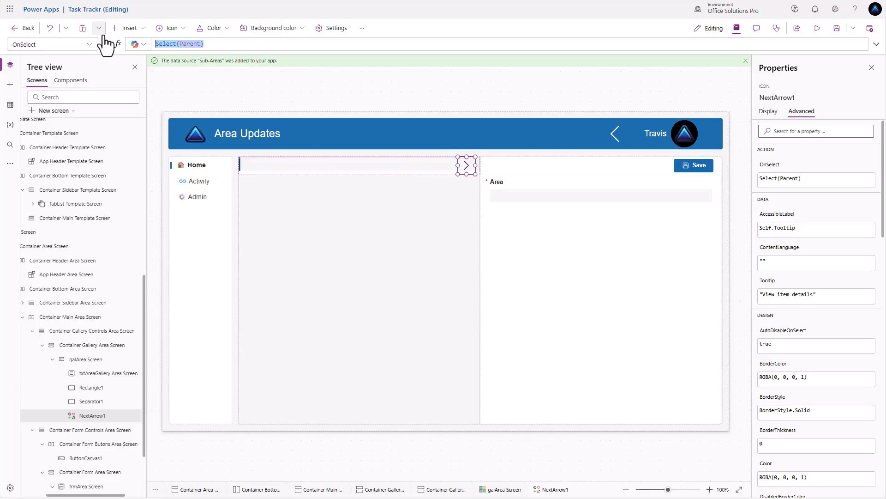
type("UpdateContex")
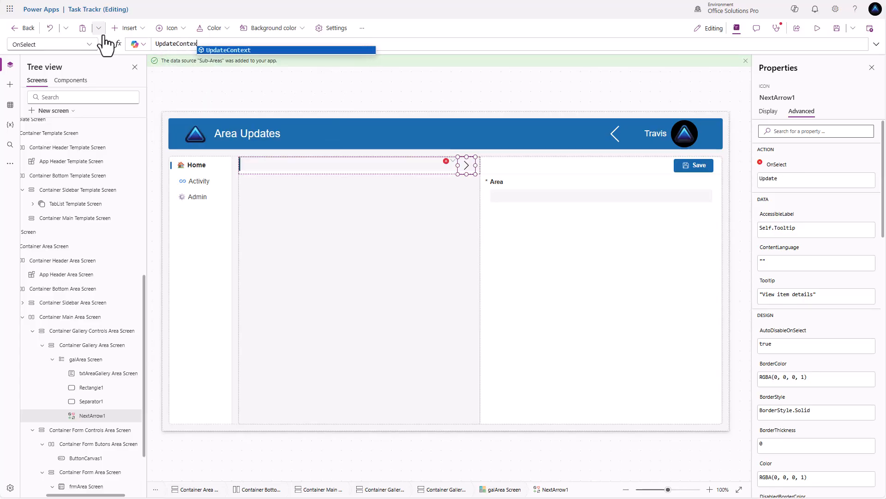
type("t(")
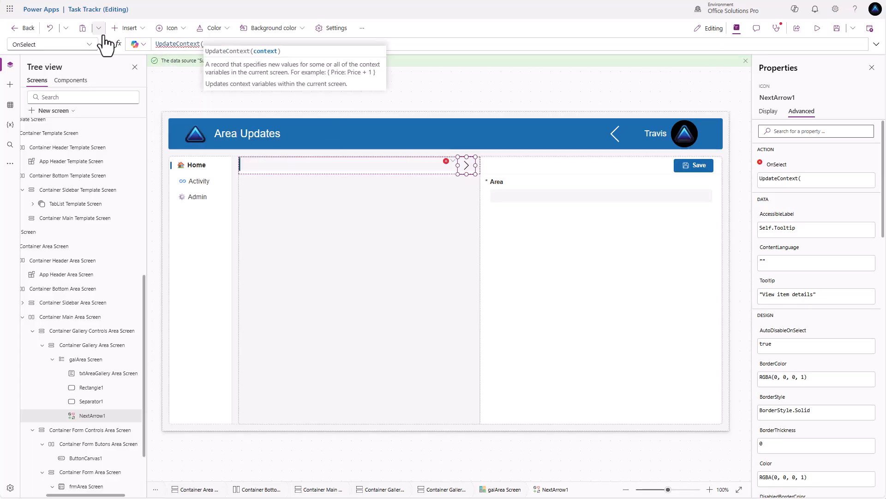
type("{}")
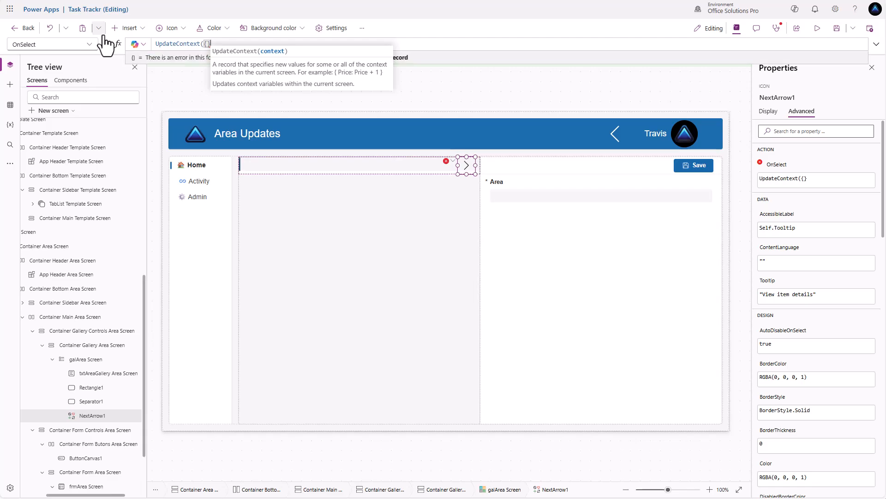
type(");")
key("Left")
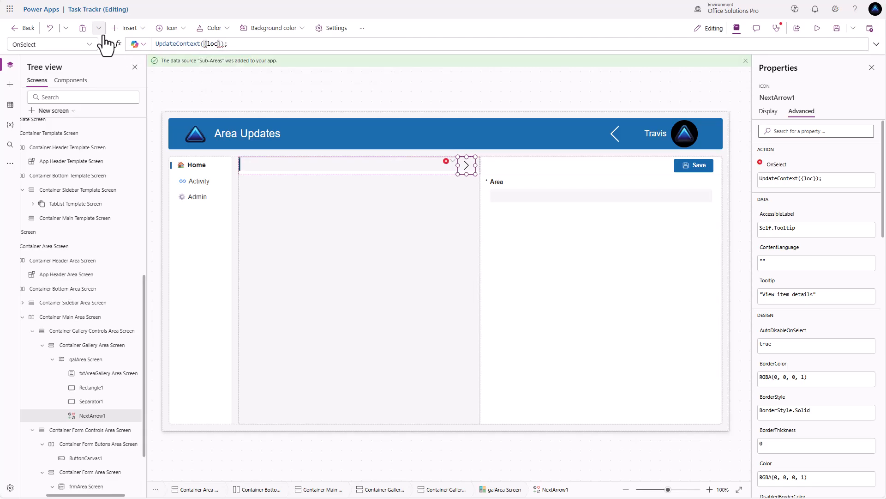
type("locAreaSelected:")
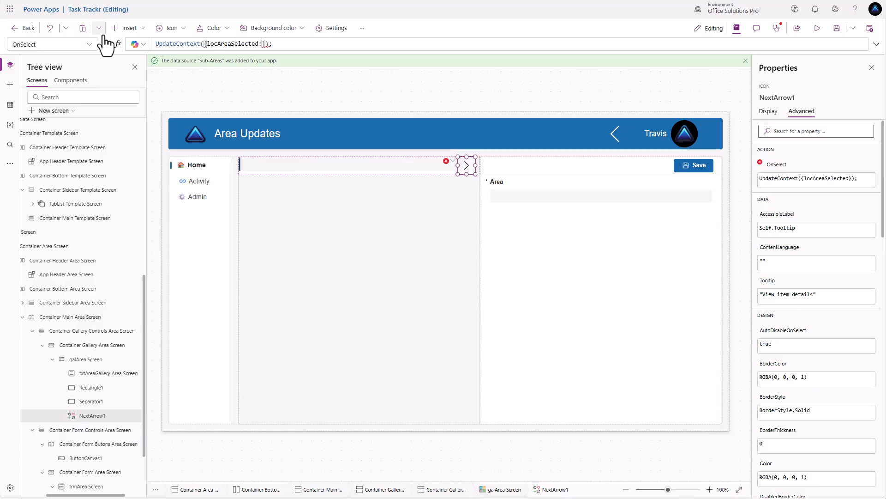
type(" ThisItem")
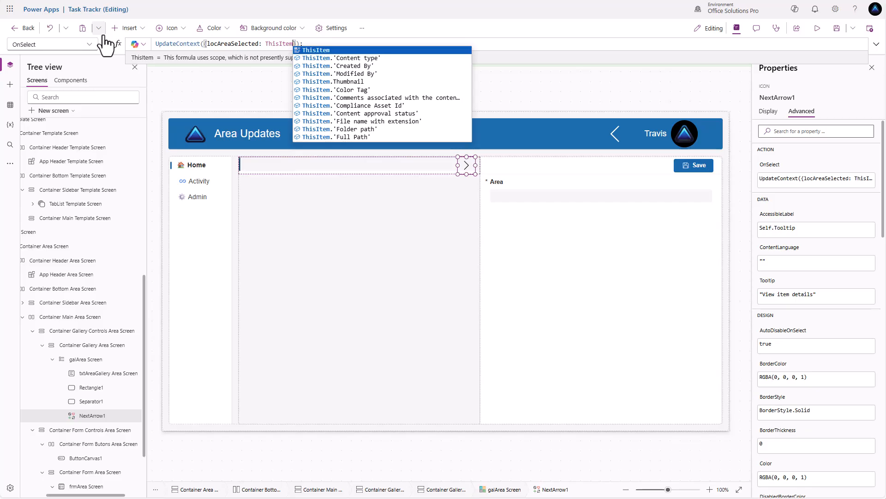
left_click(318, 43)
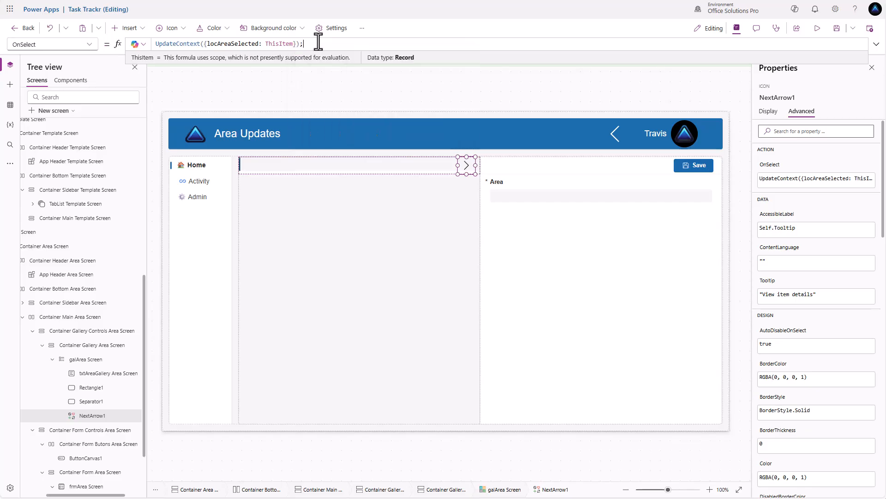
Add a second line, EditForm('frmArea Screen');, to the NextArrow1 icon's OnSelect formula
key("shift+Return")
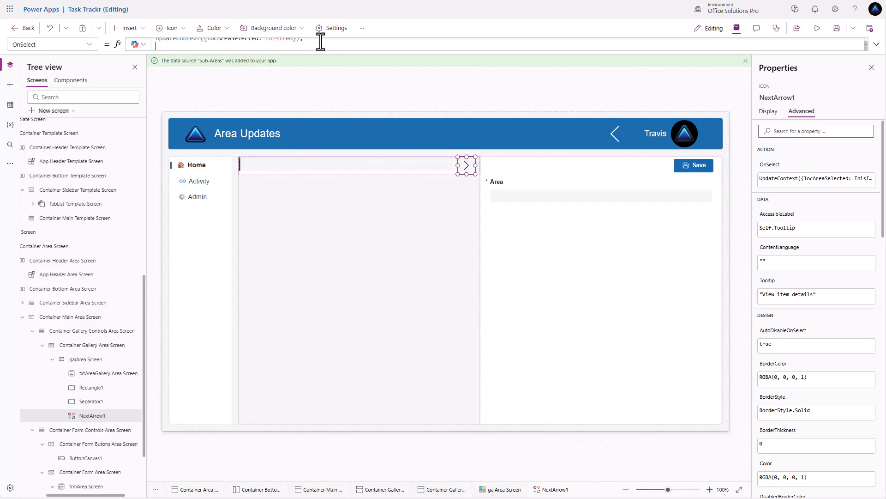
type("EditForm(")
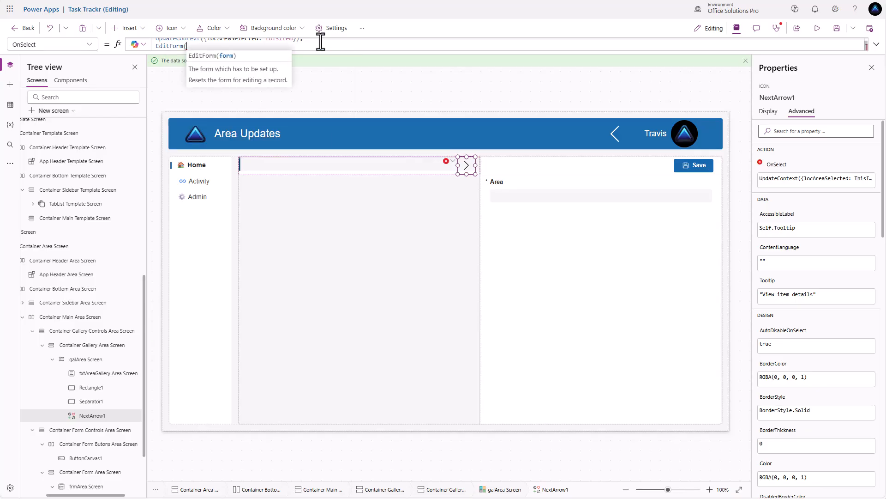
type("'frmArea Screen'")
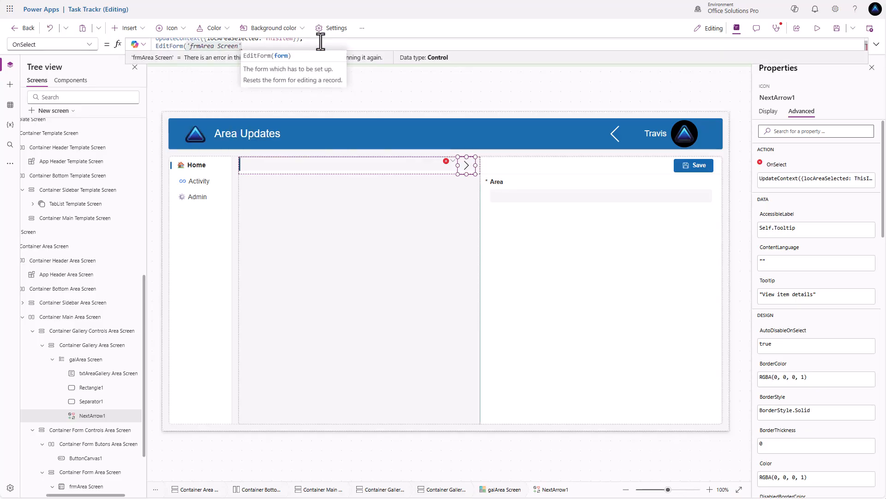
type(");")
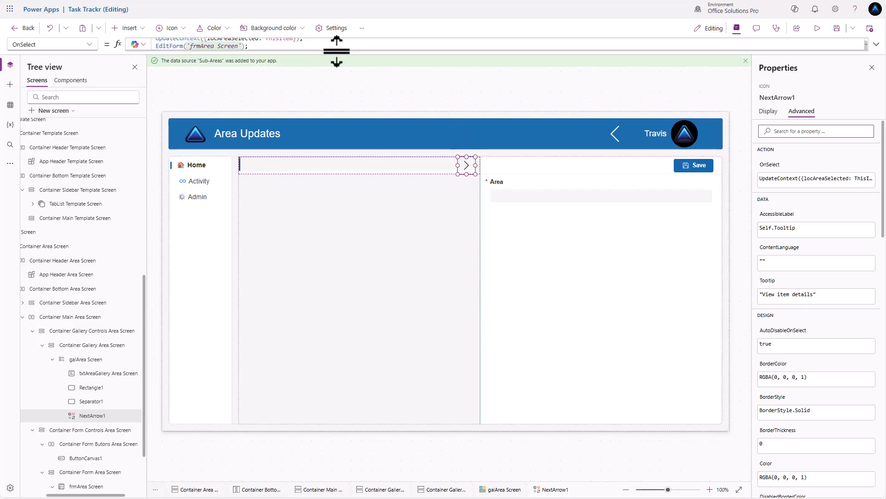
Dismiss the data source notification and enlarge the formula area to show both lines of NextArrow1's OnSelect formula
left_click_drag(333, 57, 333, 72)
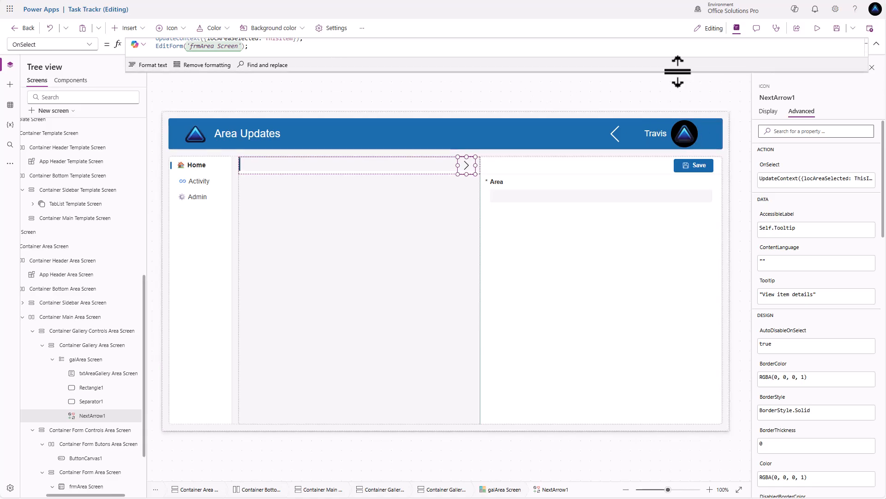
left_click_drag(677, 72, 689, 36)
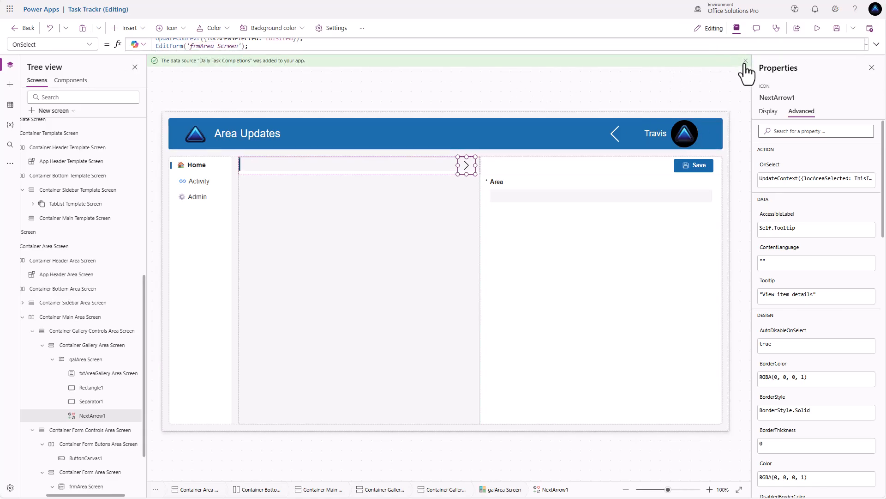
left_click(745, 60)
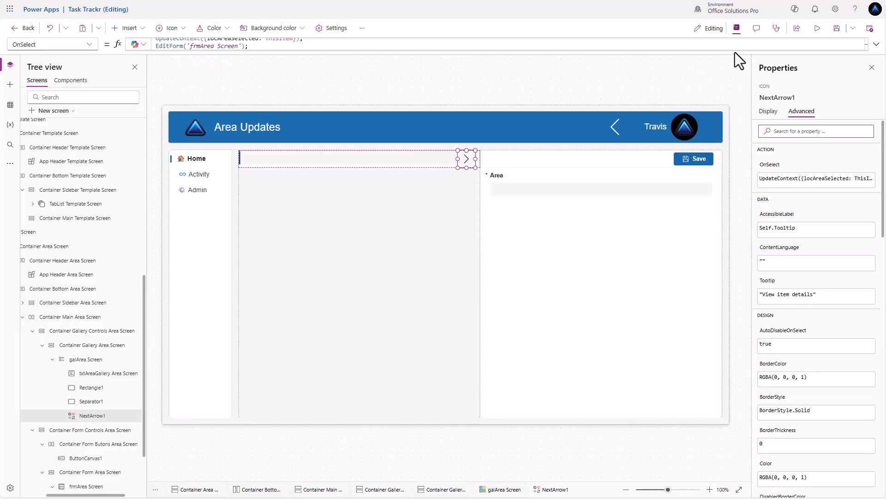
left_click_drag(735, 52, 721, 70)
scroll(323, 54, "up", 1)
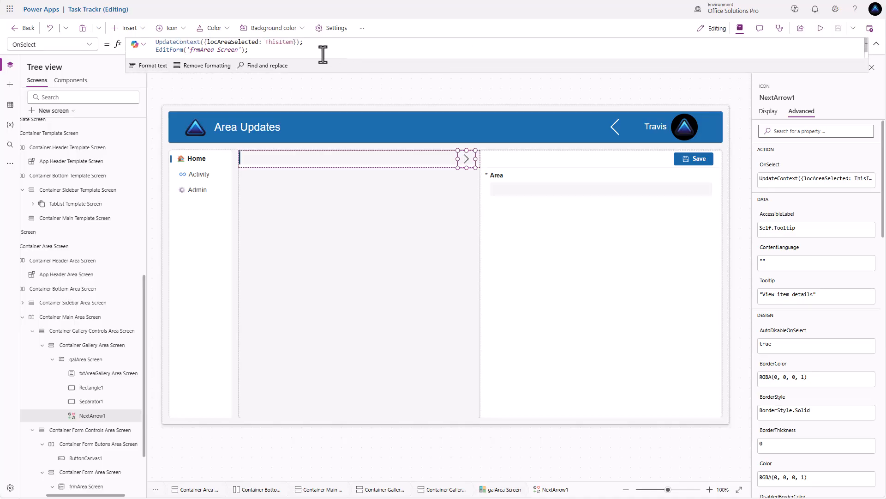
scroll(334, 51, "down", 1)
scroll(231, 48, "up", 1)
Set the Item property of the frmArea Screen form to locAreaSelected
left_click(612, 251)
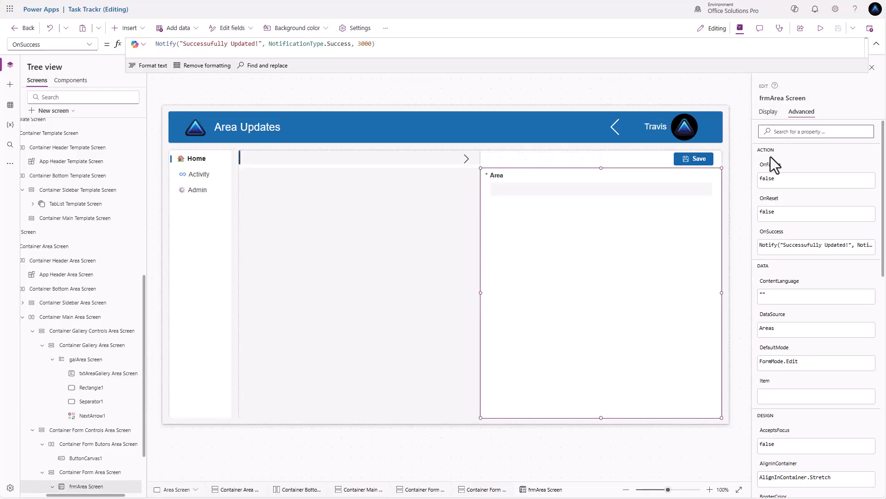
left_click(763, 383)
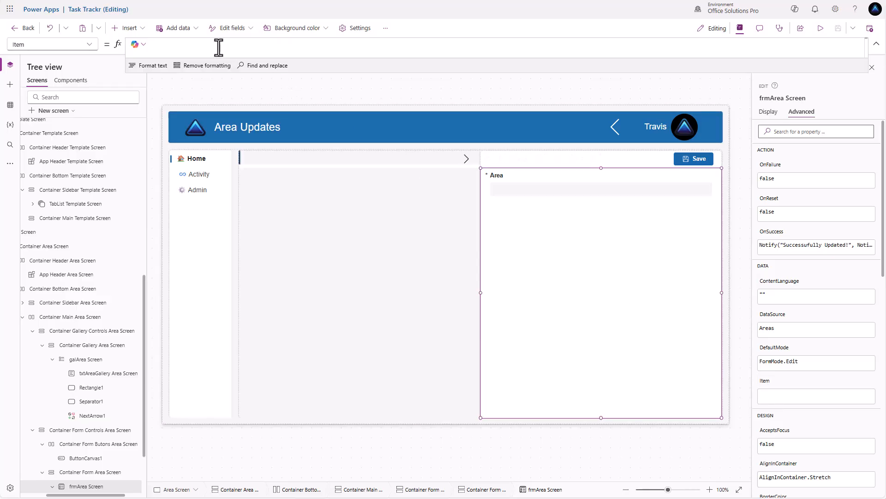
type("loc")
key("Tab")
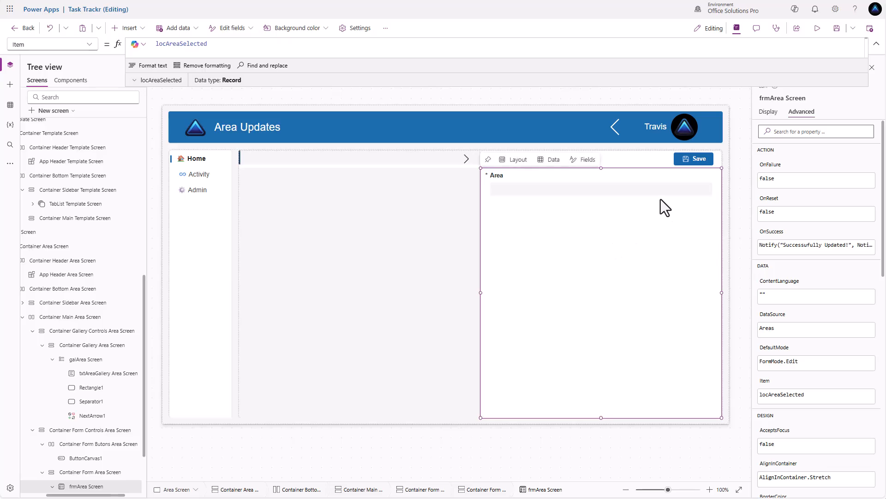
Set the Width of the gallery's txtAreaGallery Area Screen text control to Parent.Width - 120
left_click(467, 160)
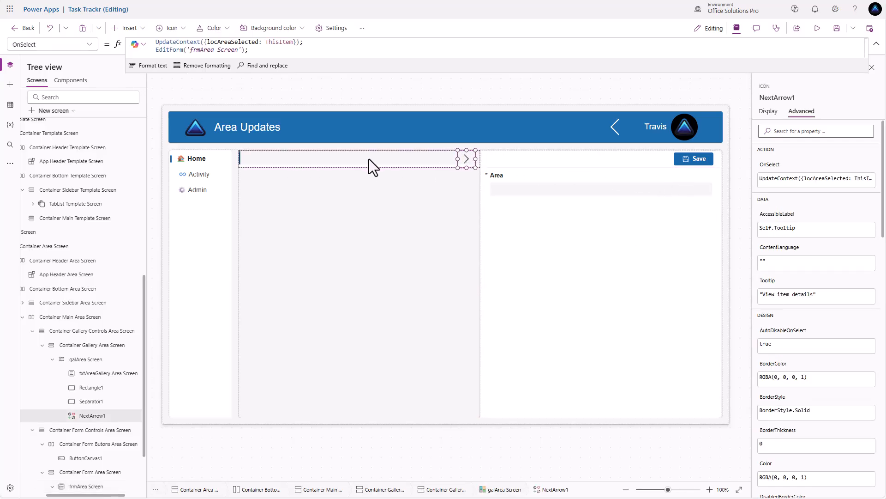
left_click(353, 158)
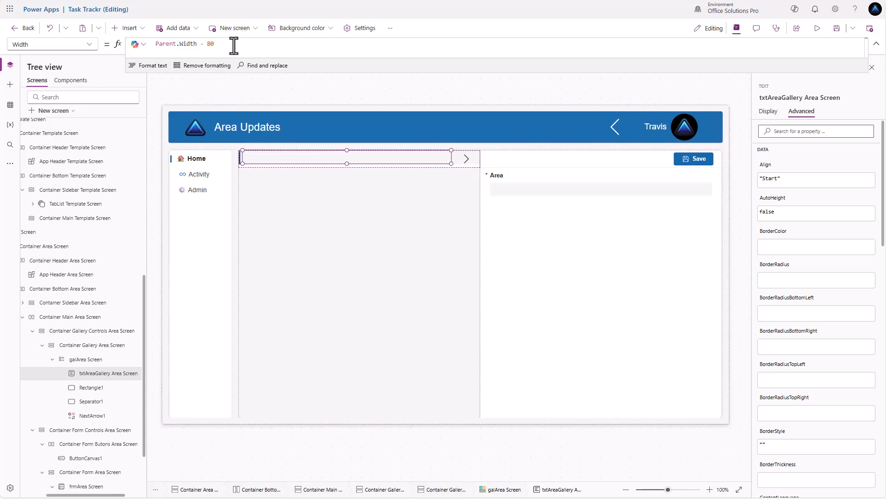
left_click_drag(234, 45, 207, 44)
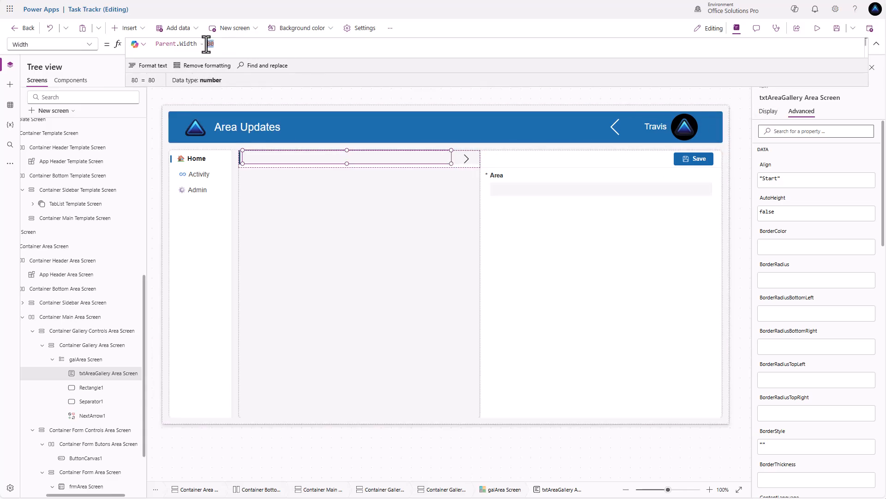
type("120")
Duplicate the NextArrow1 icon inside the gallery and set the copy's X to Parent.TemplateWidth - Self.Width - 54
left_click(467, 159)
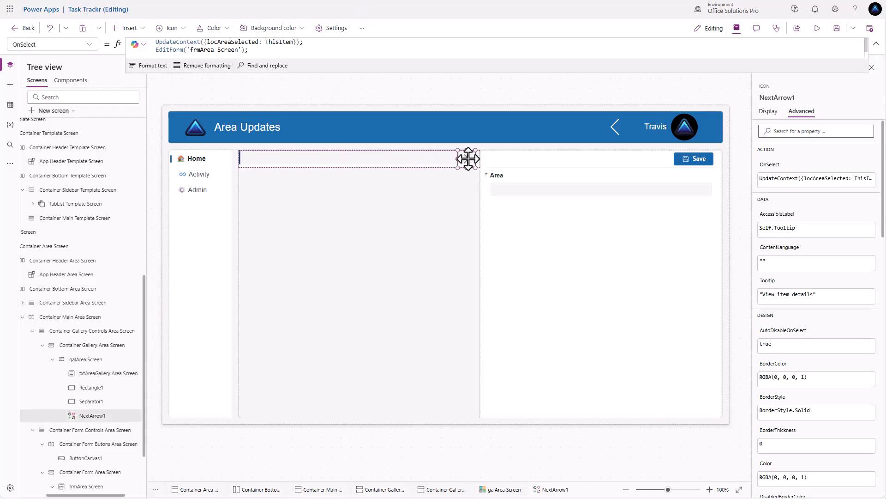
key("ctrl+v")
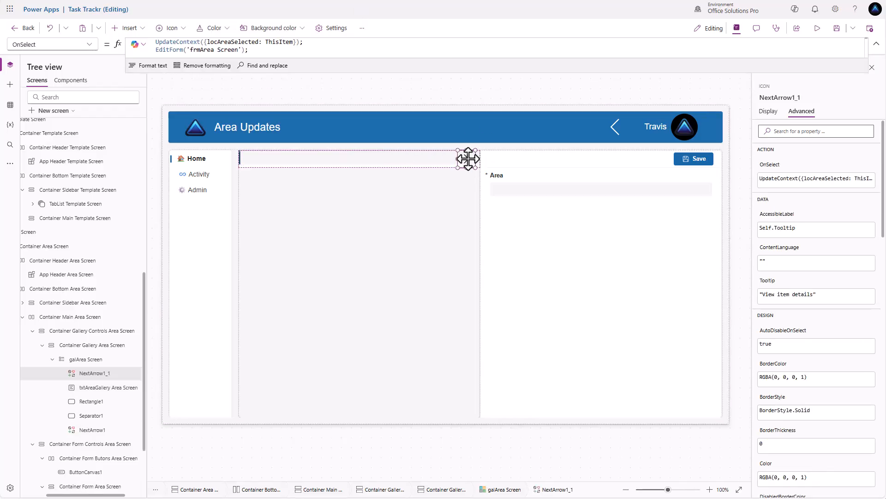
left_click(769, 111)
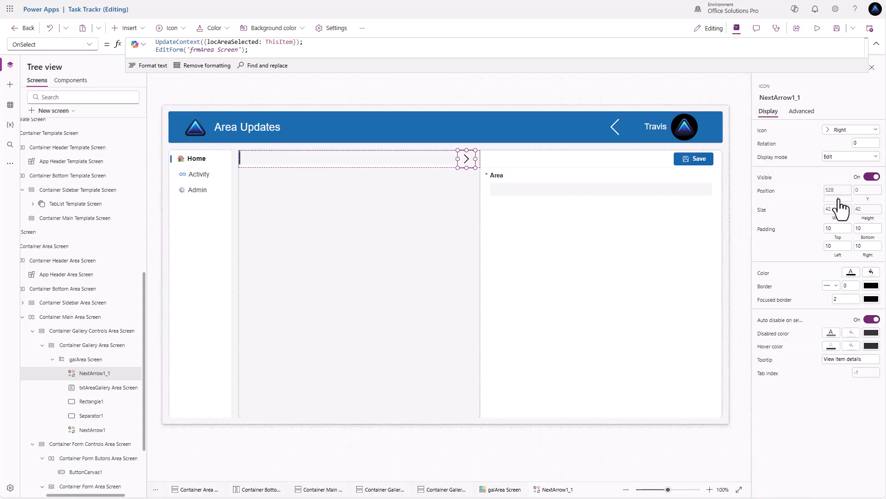
left_click(838, 191)
double_click(279, 44)
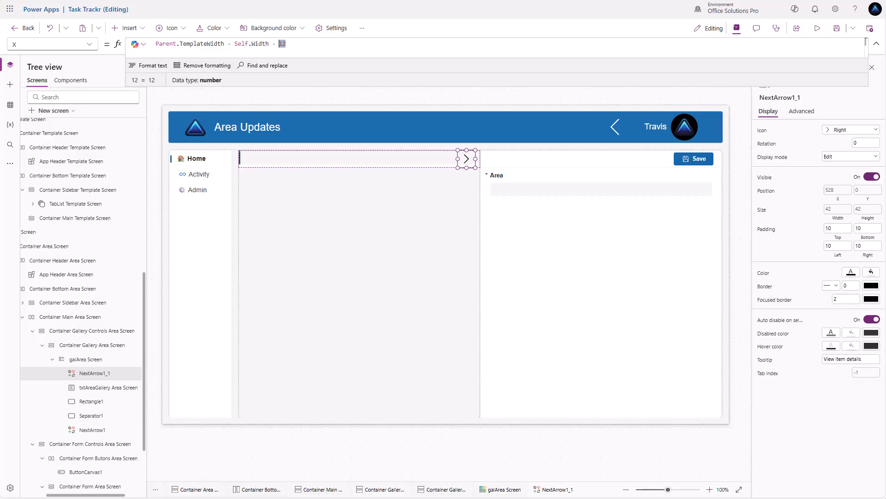
type("54")
Change the duplicated NextArrow1_1 icon's symbol to Trash
left_click(851, 129)
left_click(772, 147)
type("tra")
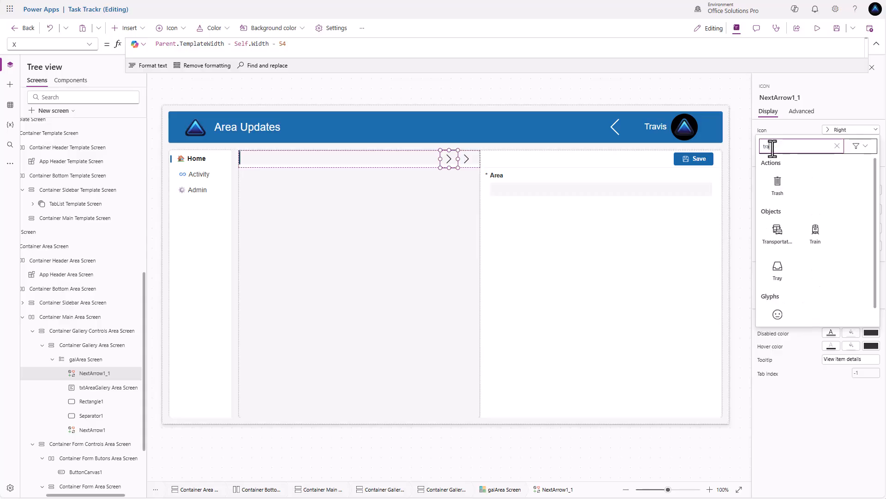
left_click(774, 190)
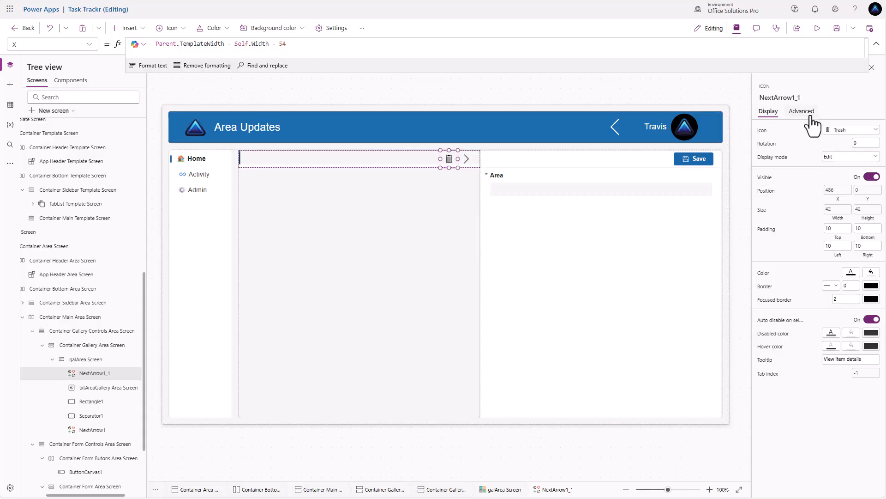
Set the OnSelect property of the gallery's trash icon to Remove(Areas, ThisItem)
left_click(809, 115)
left_click(767, 178)
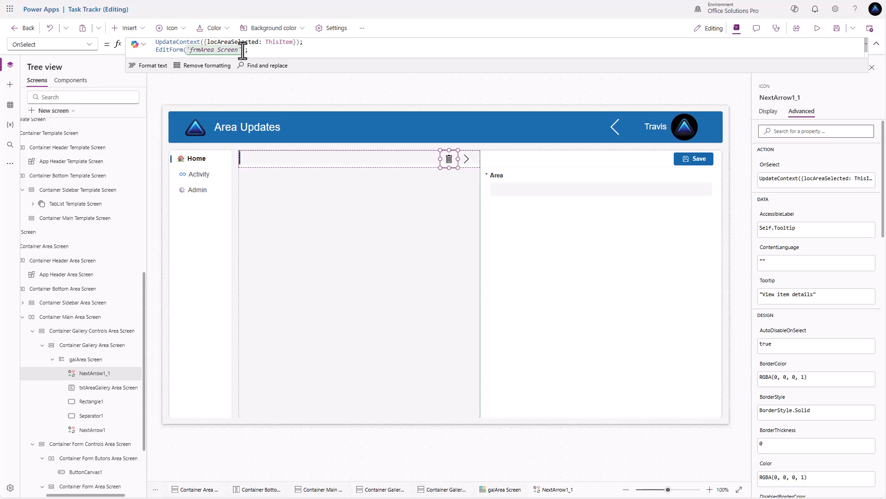
key("ctrl+a")
type("Remove(")
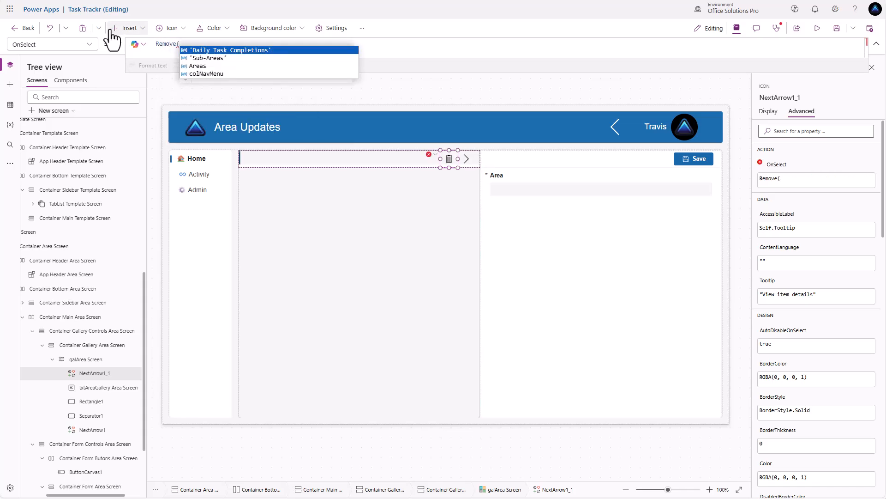
type("Areas,")
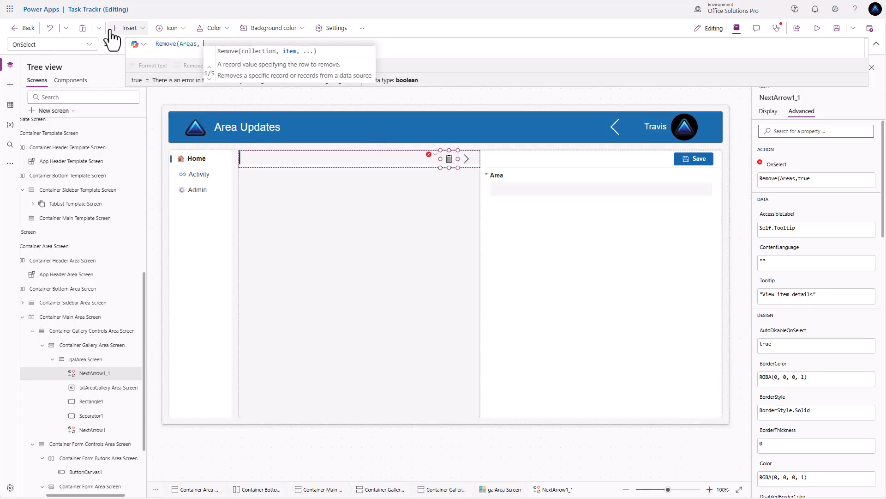
type(" ThisItem)")
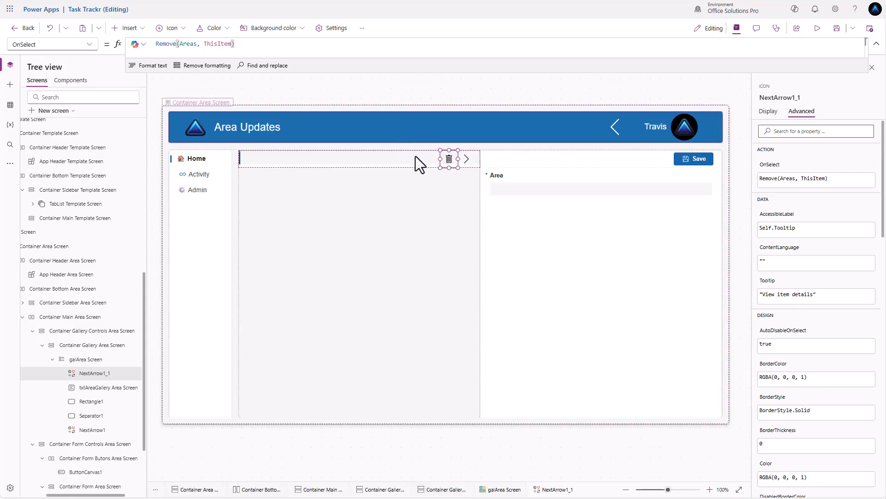
left_click(328, 159)
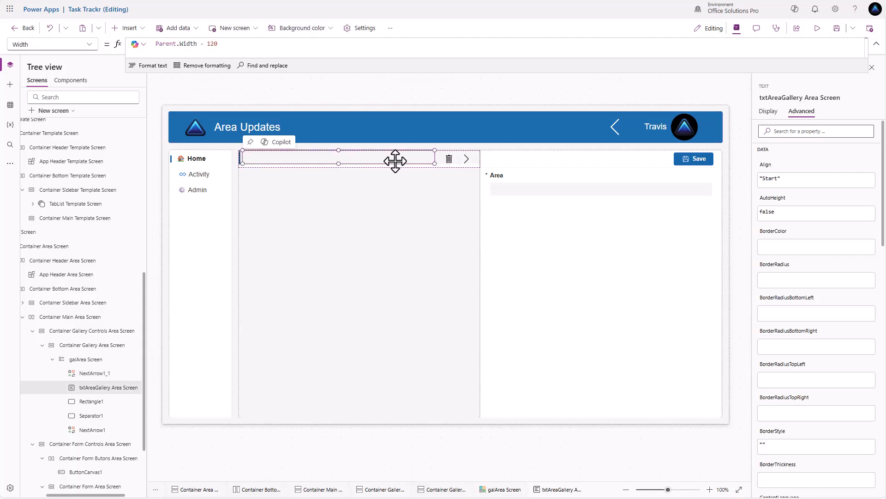
left_click(448, 160)
left_click(467, 161)
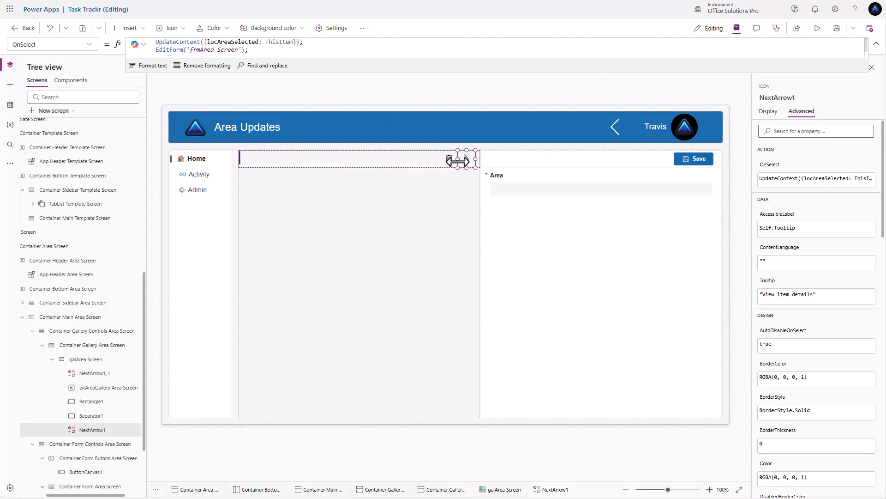
left_click(446, 162)
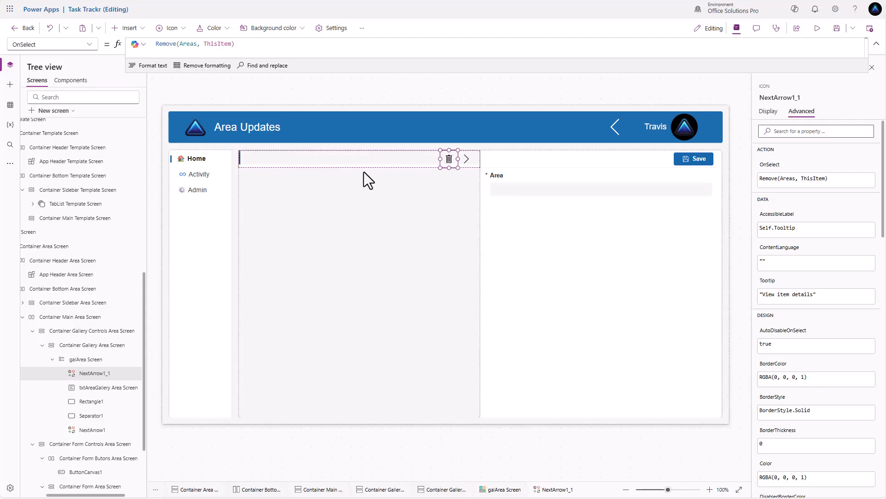
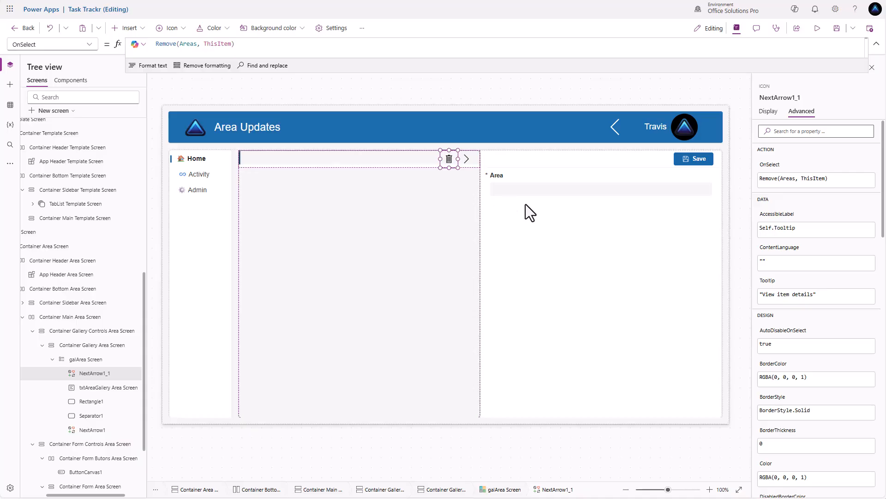
Add an empty UpdateContext({}); call on its own line before Notify in the OnSuccess formula of the frmArea Screen form
left_click(636, 259)
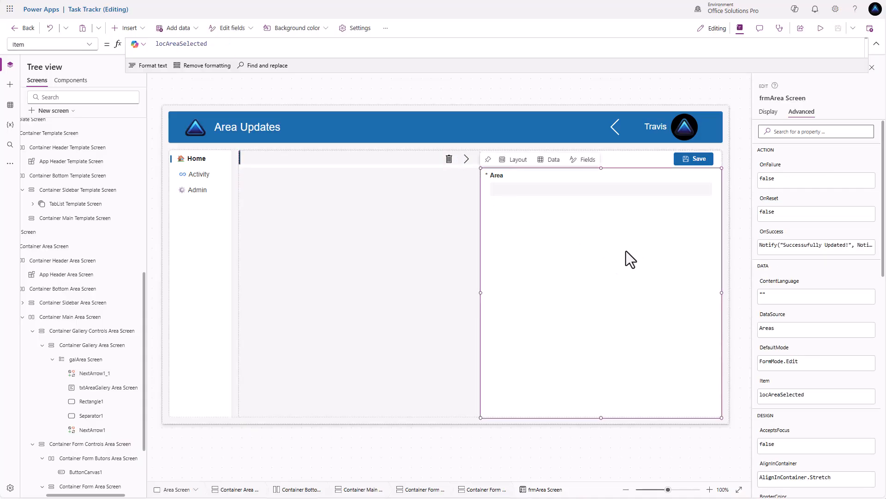
left_click(772, 238)
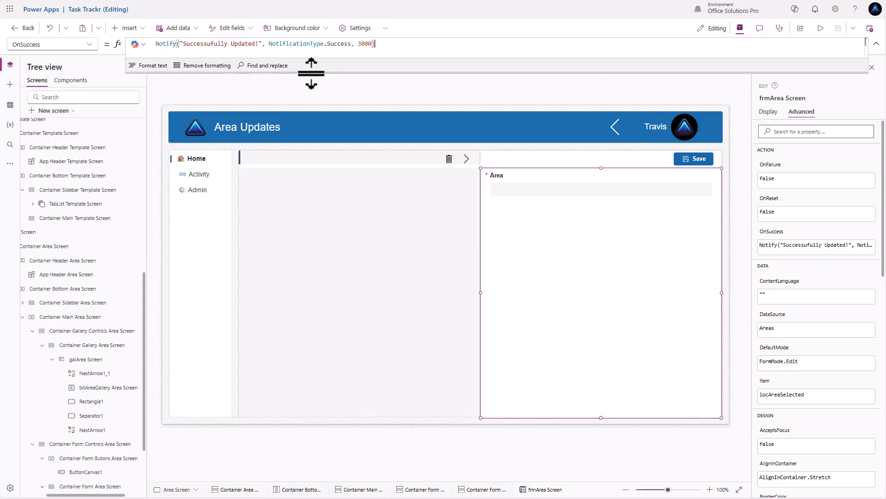
left_click_drag(309, 65, 309, 78)
left_click_drag(156, 45, 168, 45)
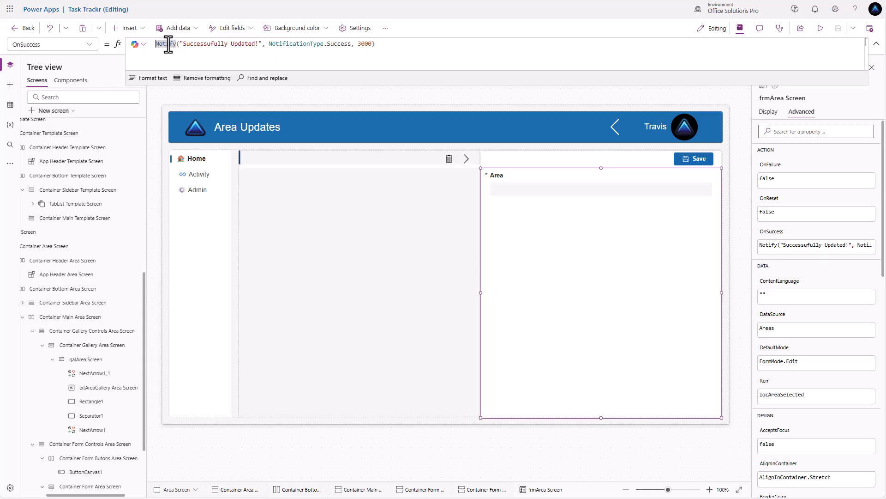
key("Return")
key("Up")
type("U")
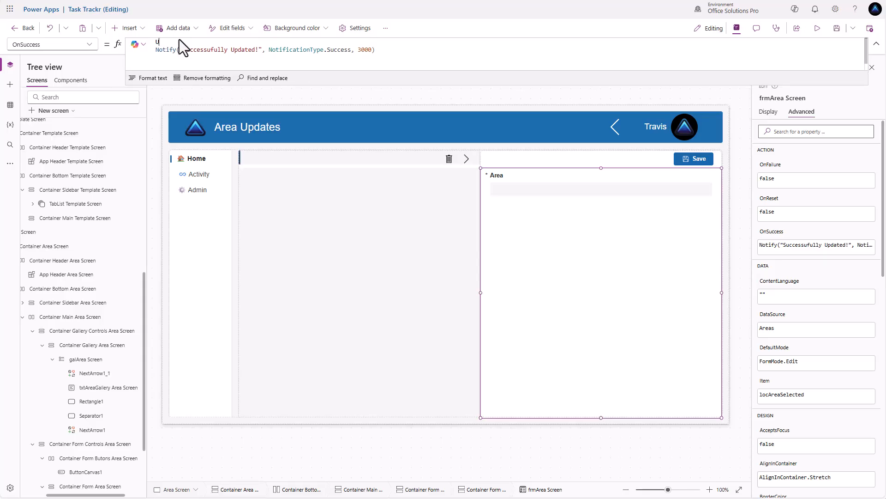
type("pdateContext(")
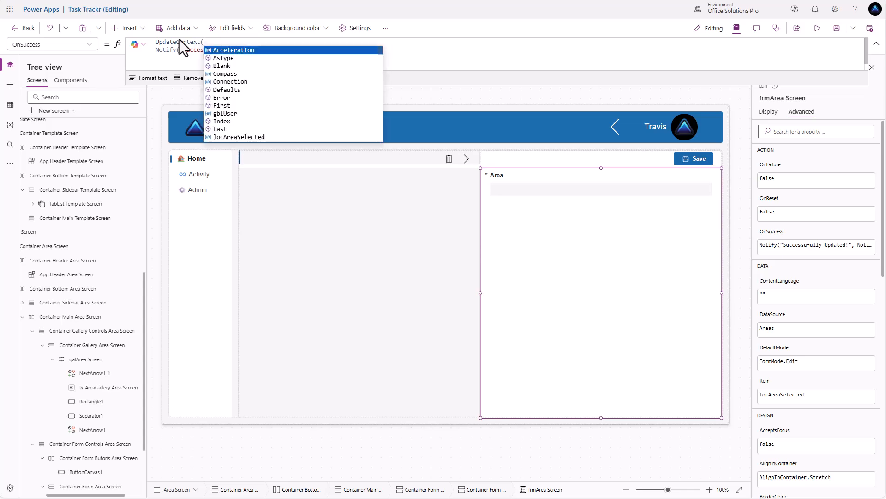
type("{})")
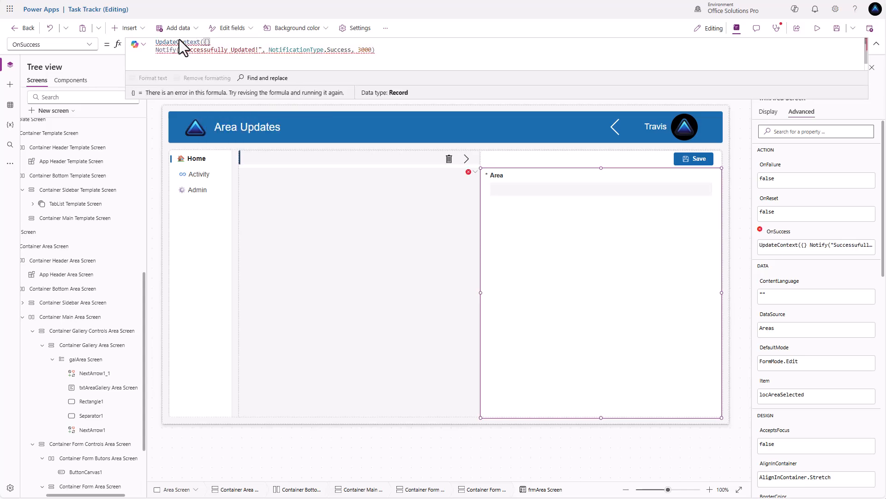
type(";")
key("Left")
key("Left")
key("Left")
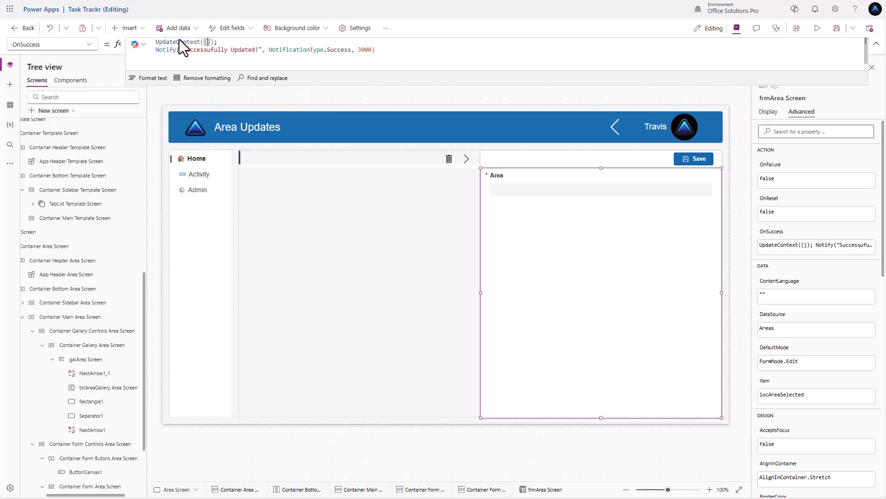
Make the UpdateContext call in the form's OnSuccess formula set locAreaSelected to 'frmArea Screen'.LastSubmit
type("locAreaS")
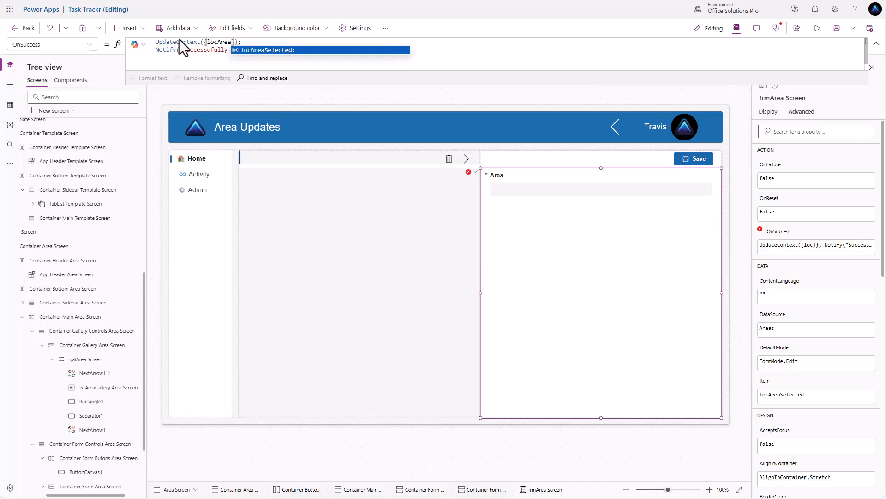
type("elected:")
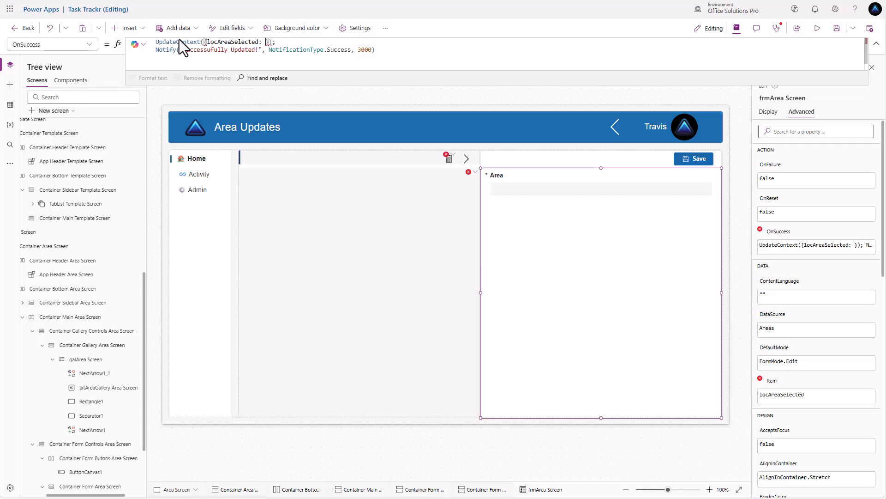
type(" fmr")
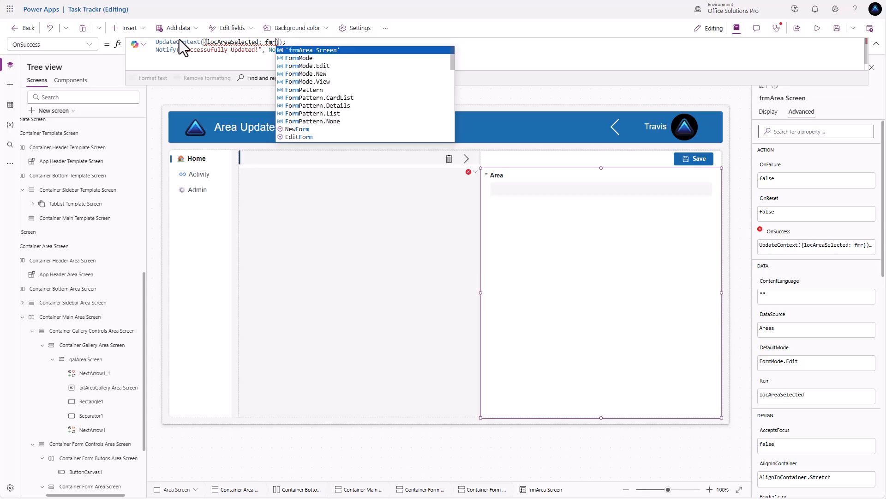
key("Tab")
type(".Last")
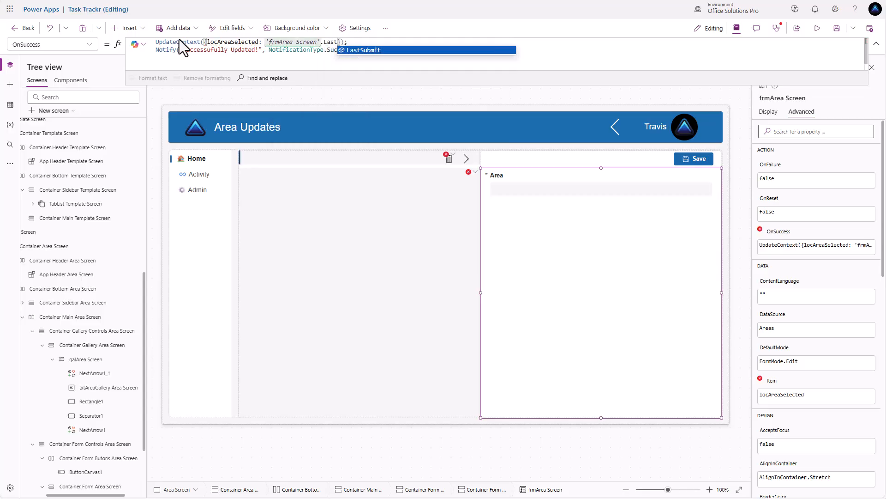
key("Tab")
key("Right")
key("Right")
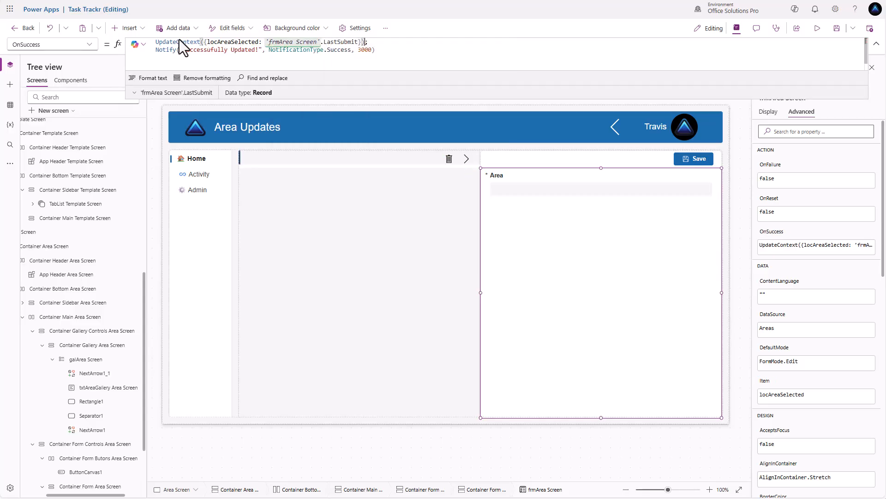
Add EditForm('frmArea Screen'); between the UpdateContext and Notify lines of the form's OnSuccess formula
key("Return")
type("Edit")
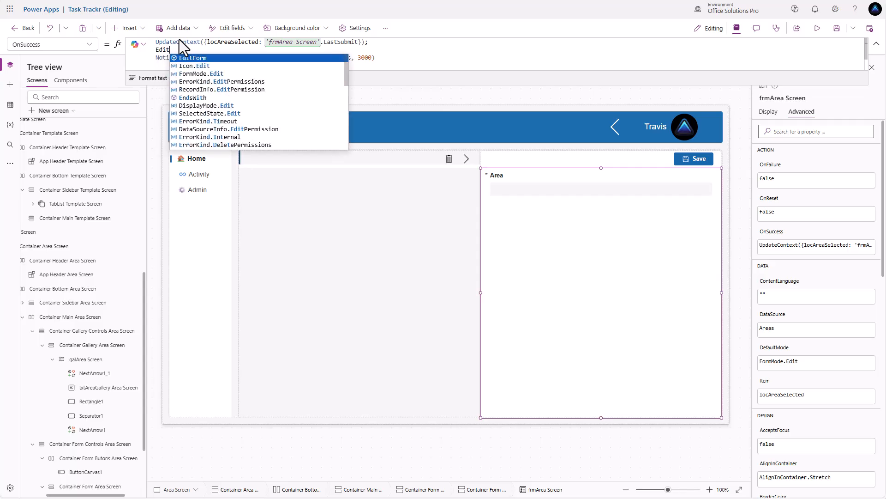
type("Form(frm")
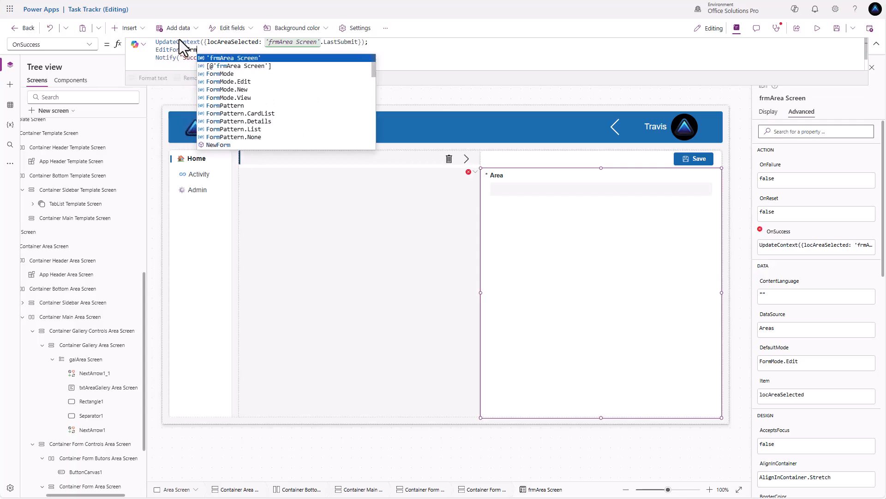
key("Tab")
key("Right")
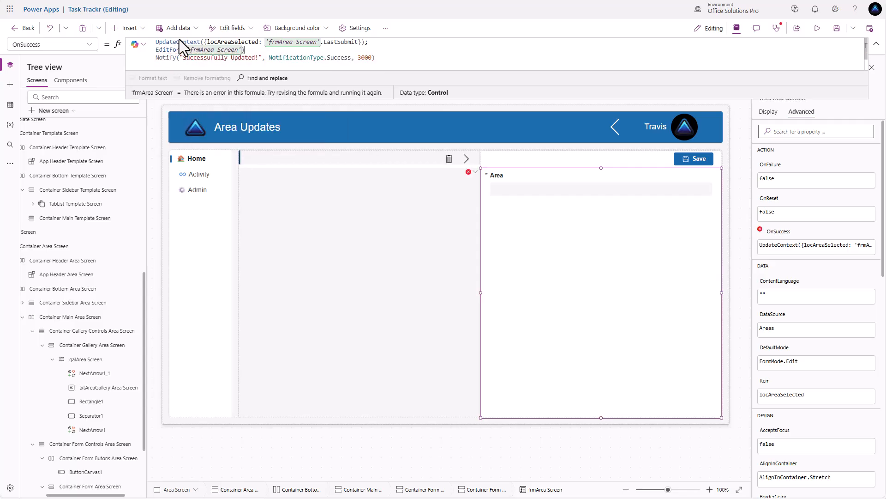
type(";")
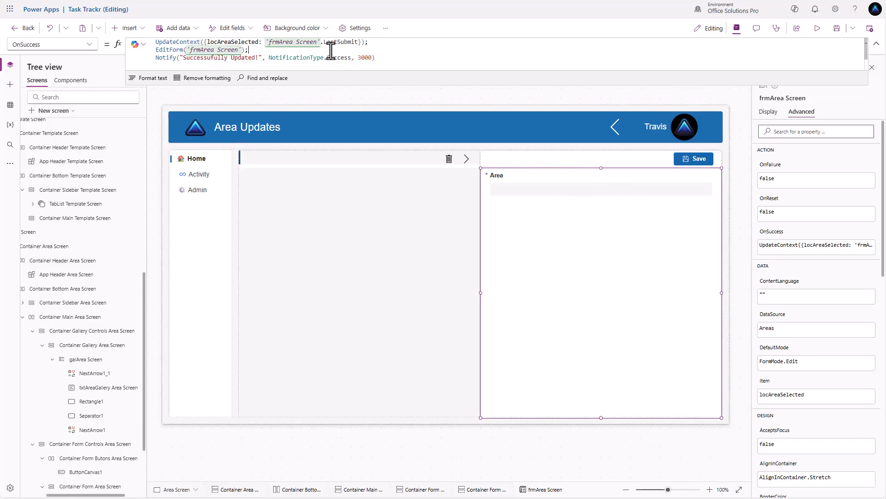
left_click(258, 44)
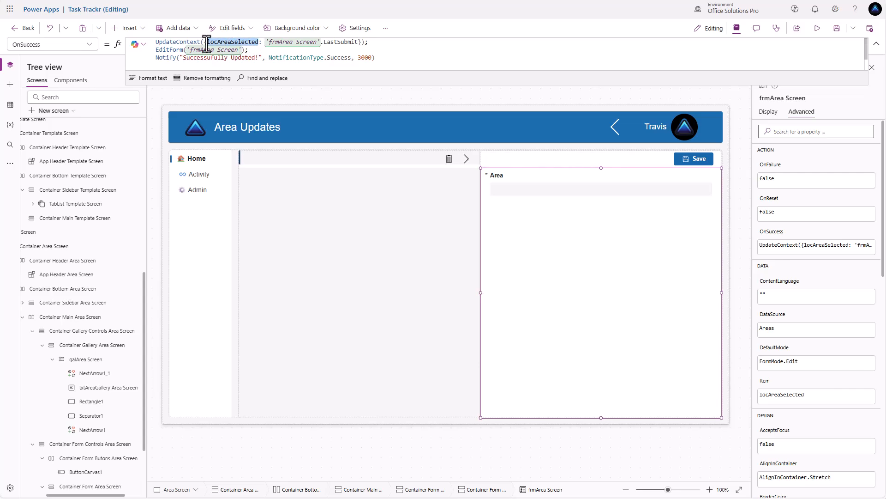
left_click_drag(207, 43, 256, 45)
double_click(243, 44)
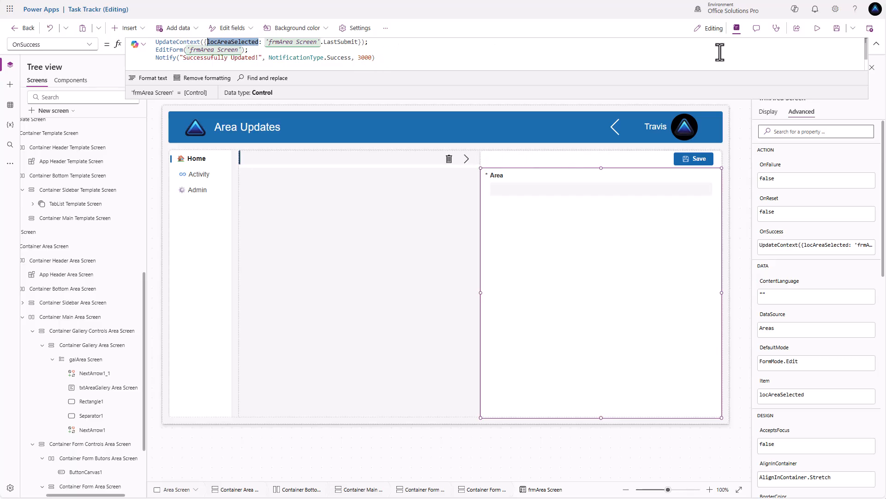
Preview the Area Updates screen on the phone layout in portrait and landscape, and return to editing
left_click(818, 32)
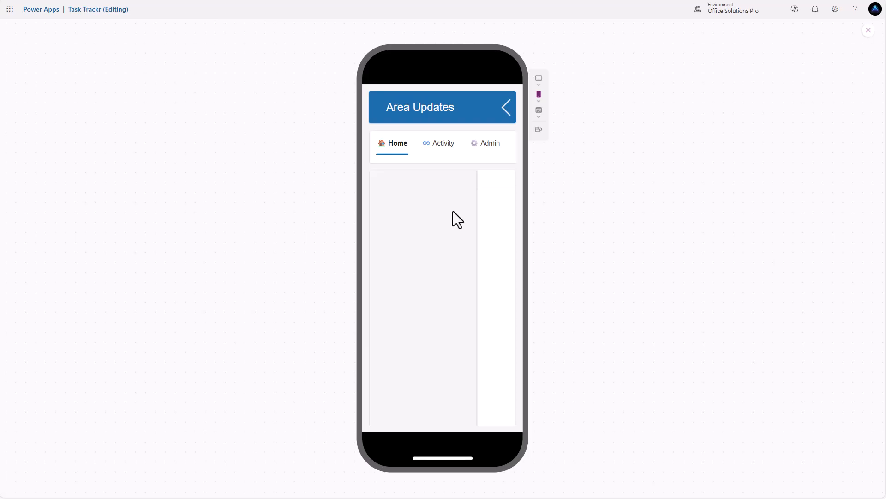
left_click(538, 131)
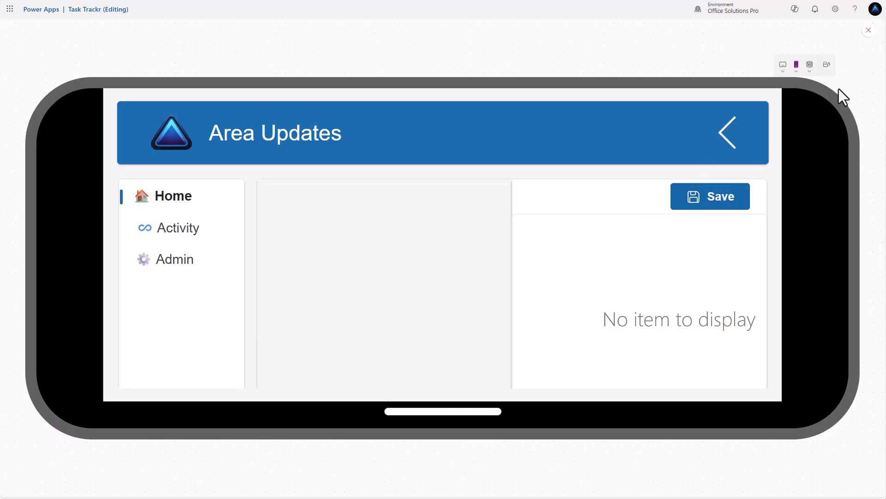
left_click(867, 31)
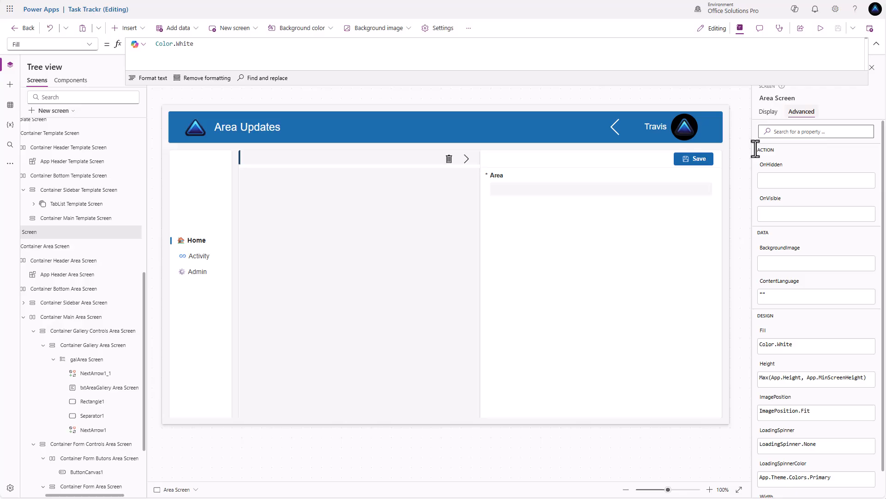
Duplicate the Save button within the button container above the area form
left_click(702, 161)
key("ctrl+c")
key("ctrl+v")
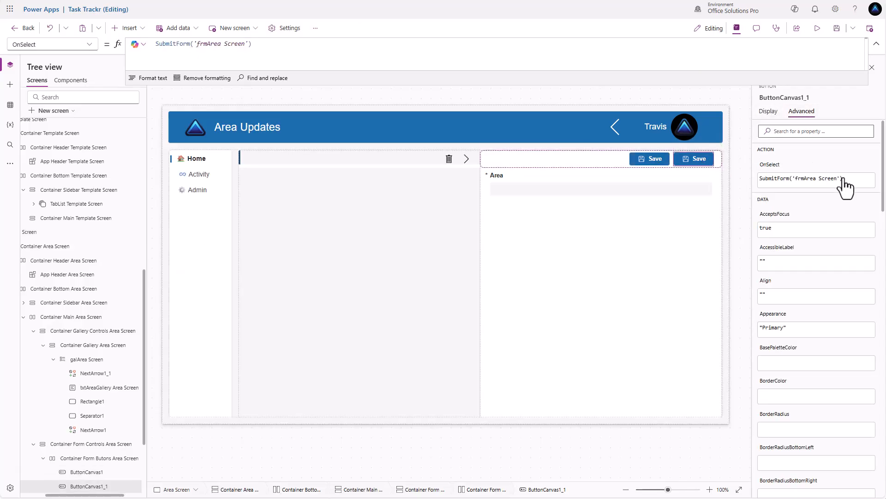
Set the text of the duplicated button ButtonCanvas1_1 to Add Area and its icon to Add
left_click(769, 112)
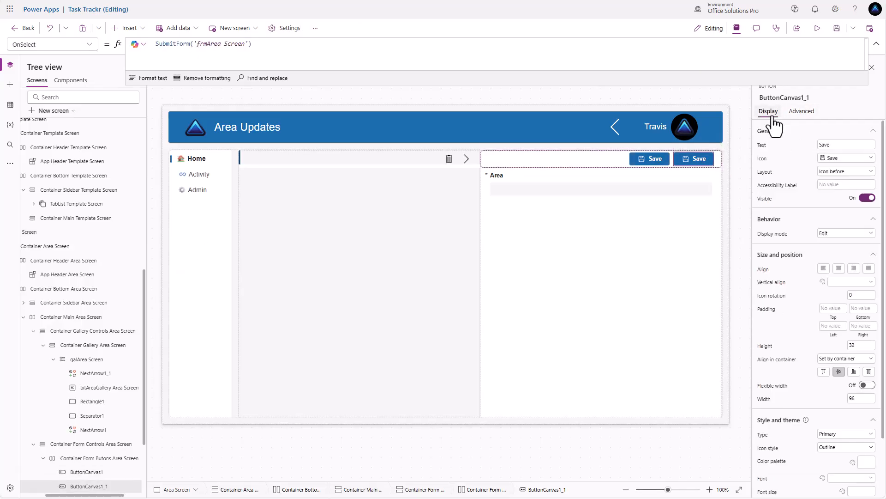
double_click(841, 145)
type("Add Area")
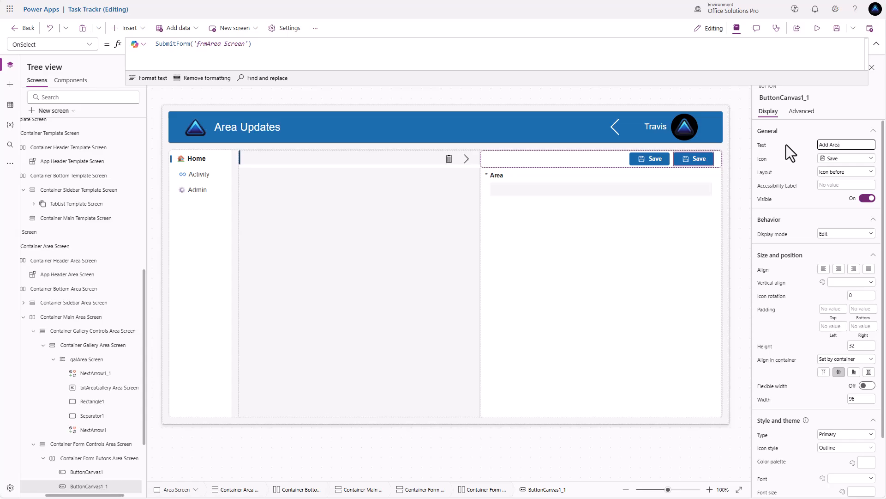
left_click(833, 158)
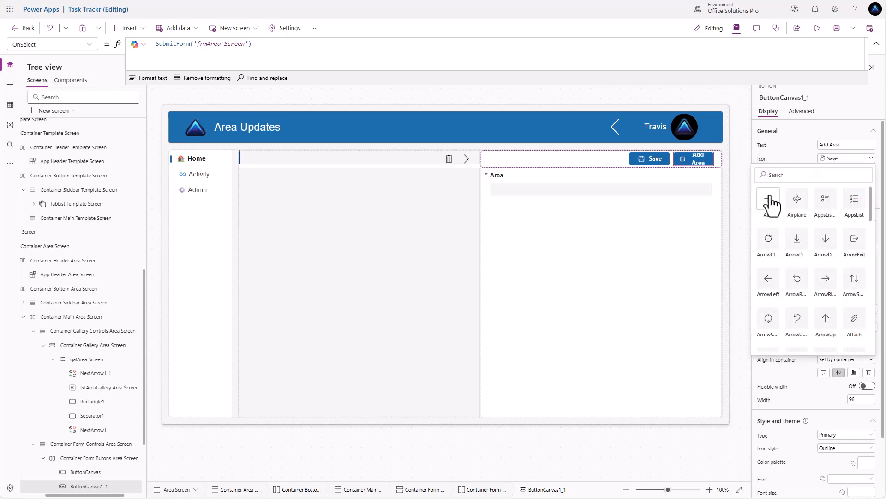
left_click(768, 198)
Set the Add Area button's accessibility label to Add Area and move the button ahead of Save in its container
left_click(824, 185)
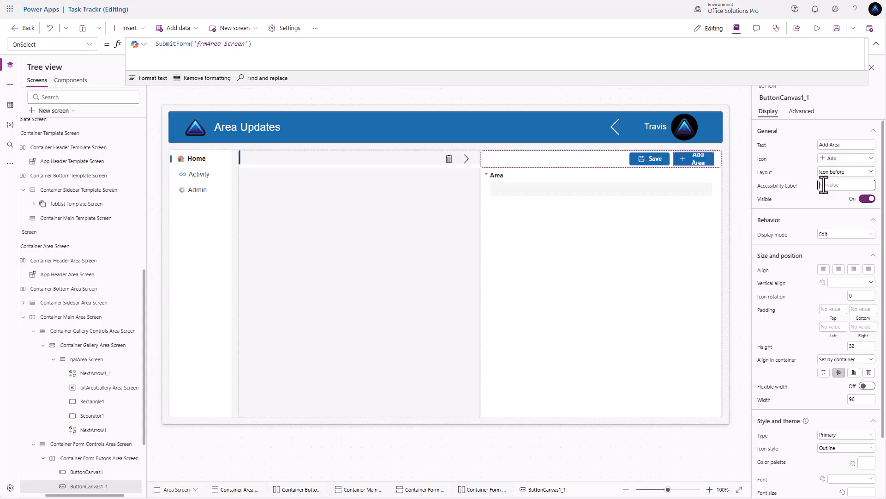
type("Add Area")
left_click(699, 161)
left_click_drag(95, 487, 94, 463)
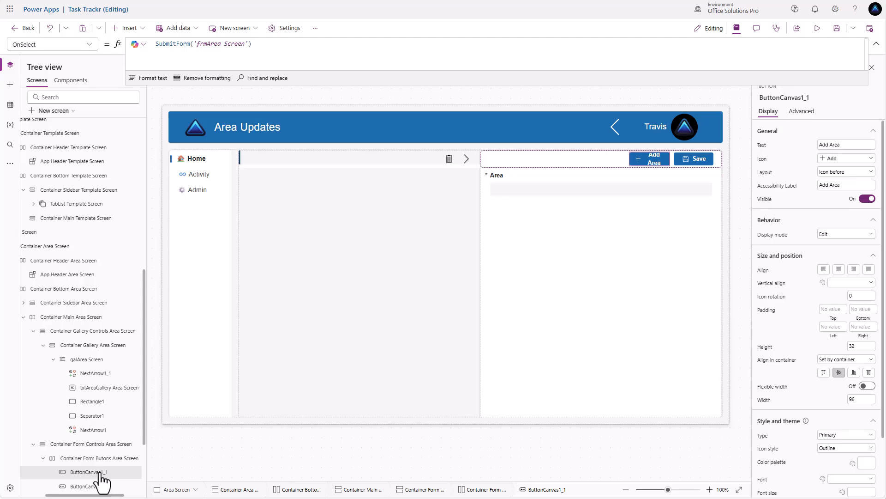
Rename the Add Area button to btnAdd Area Area Screen and the Save button to btnSave Area Area Screen
double_click(101, 472)
type("tb")
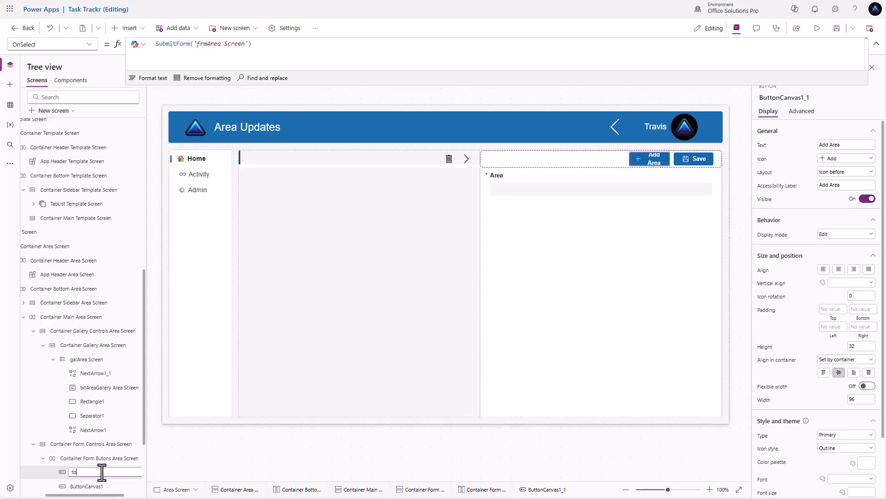
key("BackSpace")
key("BackSpace")
type("btnAdd Area Area Screen")
key("Return")
double_click(99, 489)
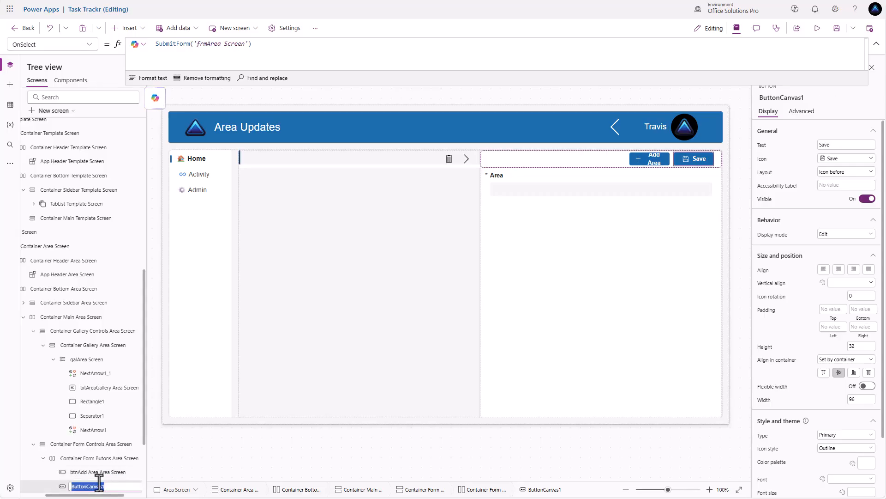
type("btnSave Area Area Screen")
key("Return")
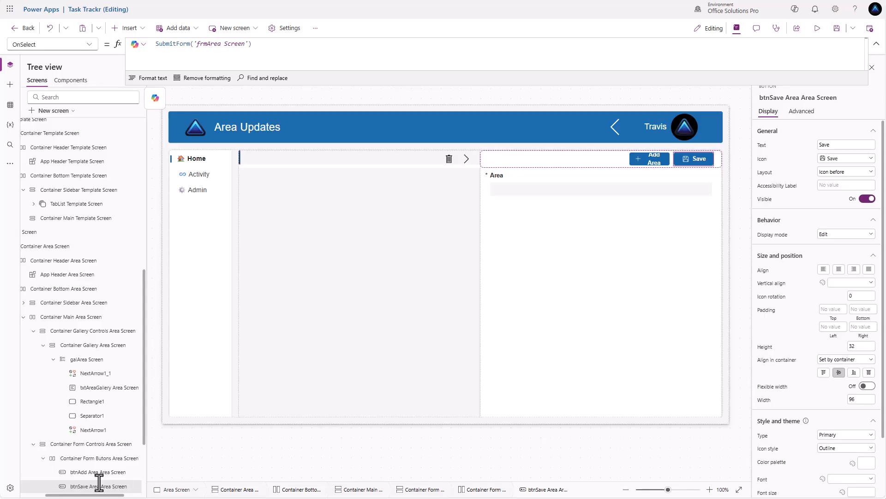
Set the width of both the Add Area and Save buttons to 120
left_click(647, 161, "shift")
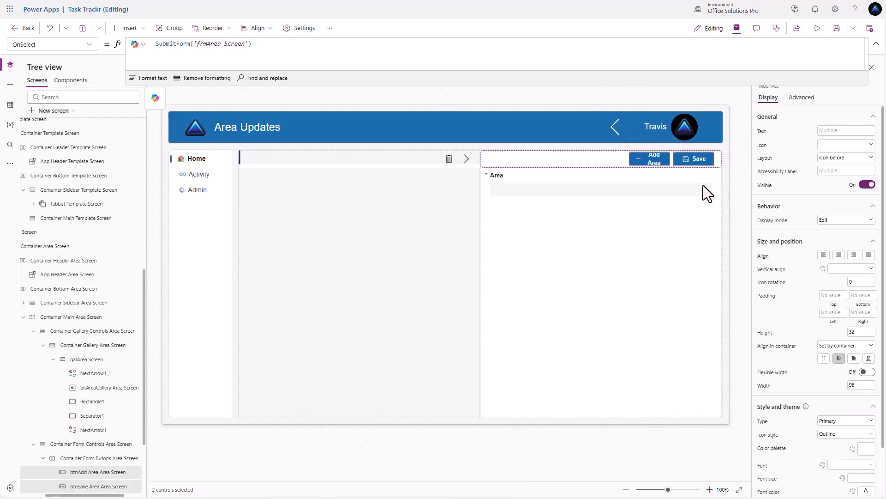
double_click(860, 385)
type("120")
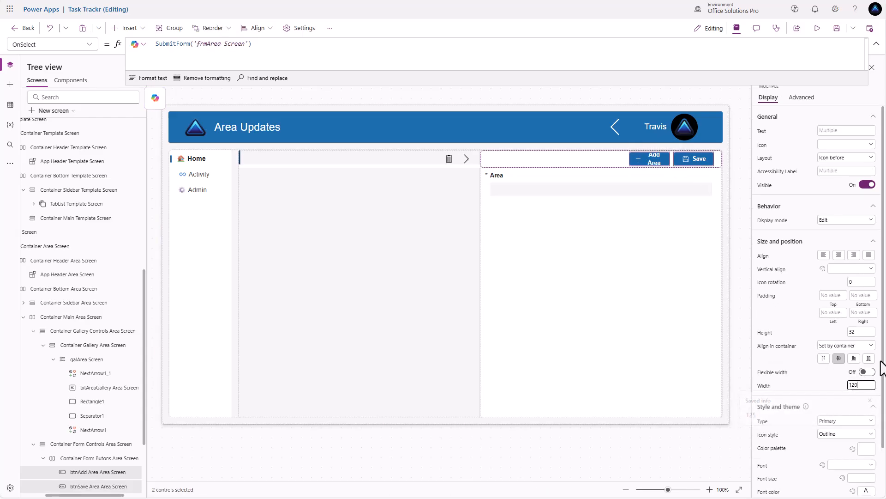
left_click(816, 387)
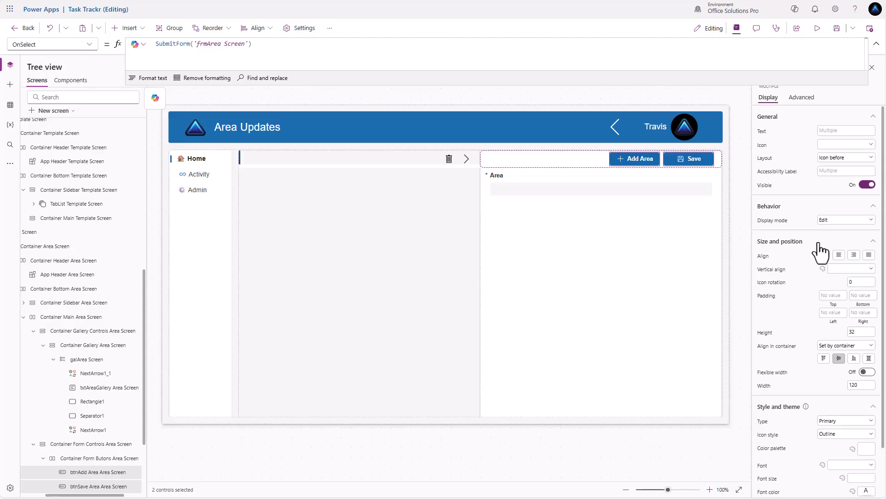
left_click(736, 161)
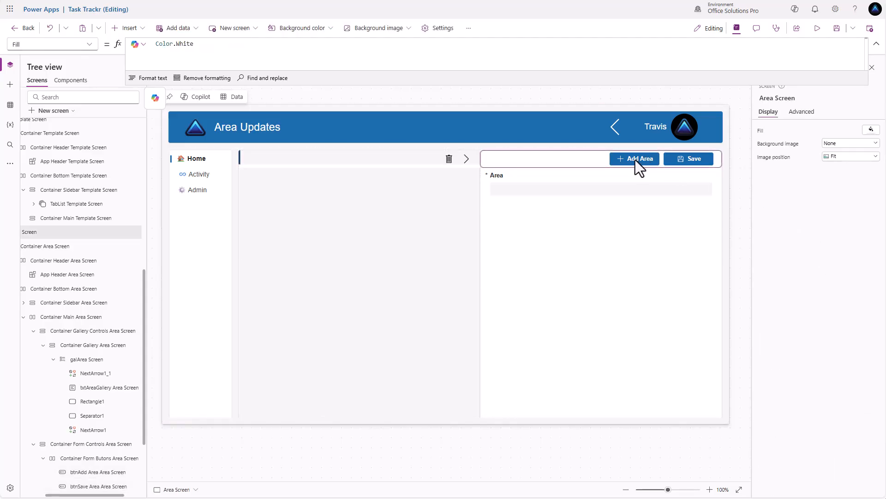
Replace the Add Area button's OnSelect formula with NewForm('frmArea Screen')
left_click(635, 160)
left_click_drag(276, 43, 65, 40)
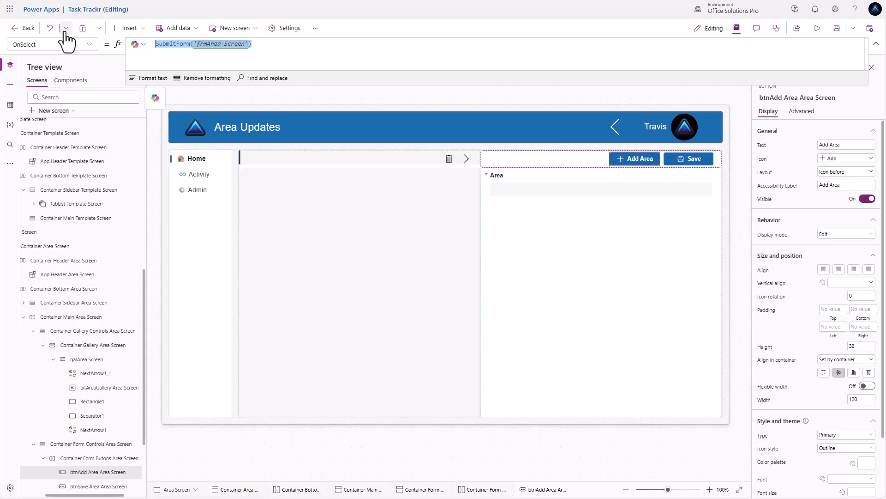
type("NewForm(frm")
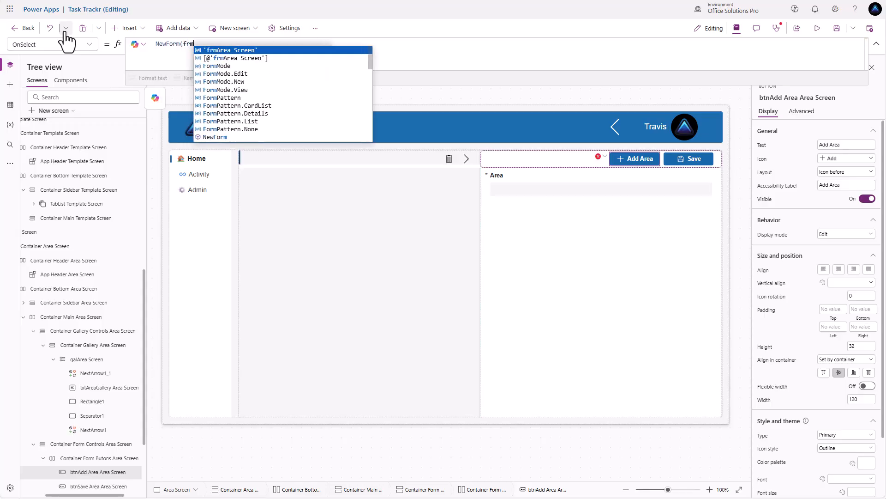
key("Tab")
type(")")
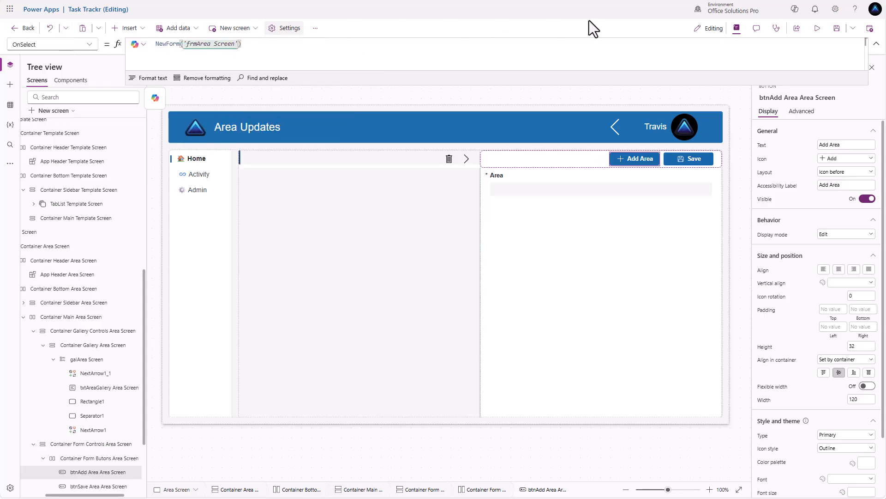
Preview the Area Updates screen, test the Add Area button, view the app at canvas size, and return to editing
left_click(818, 28)
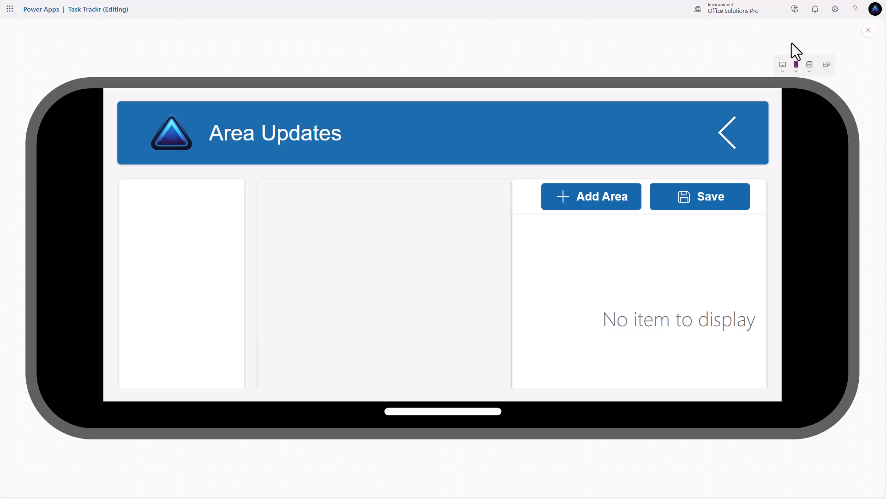
left_click(609, 208)
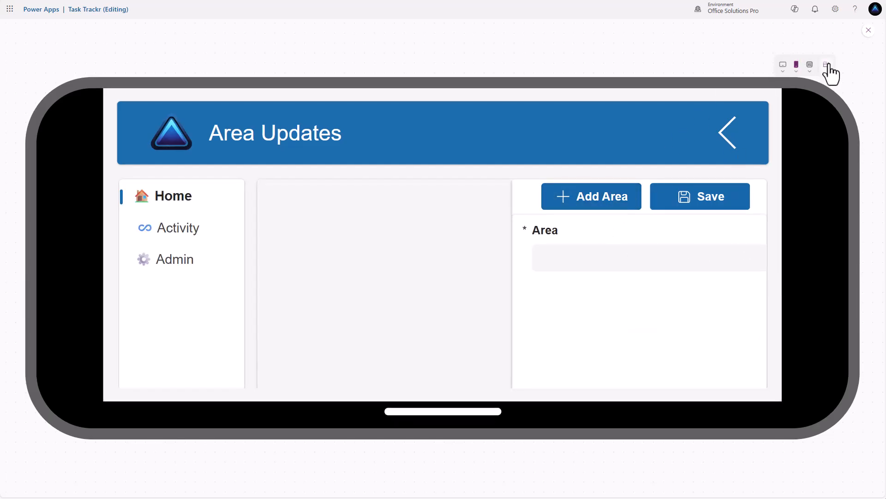
left_click(810, 71)
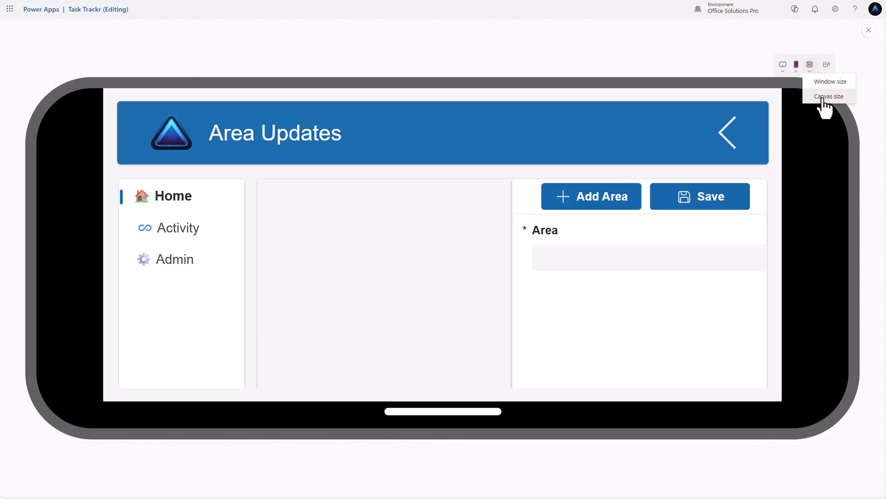
left_click(824, 97)
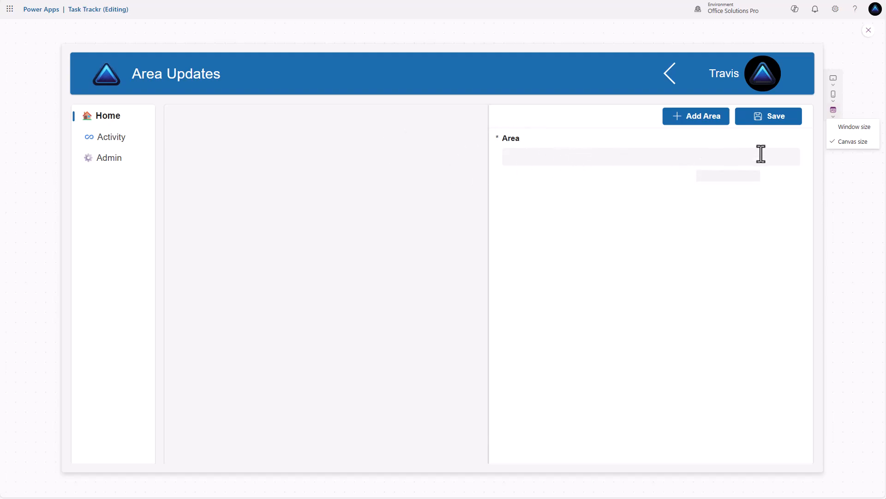
left_click(336, 214)
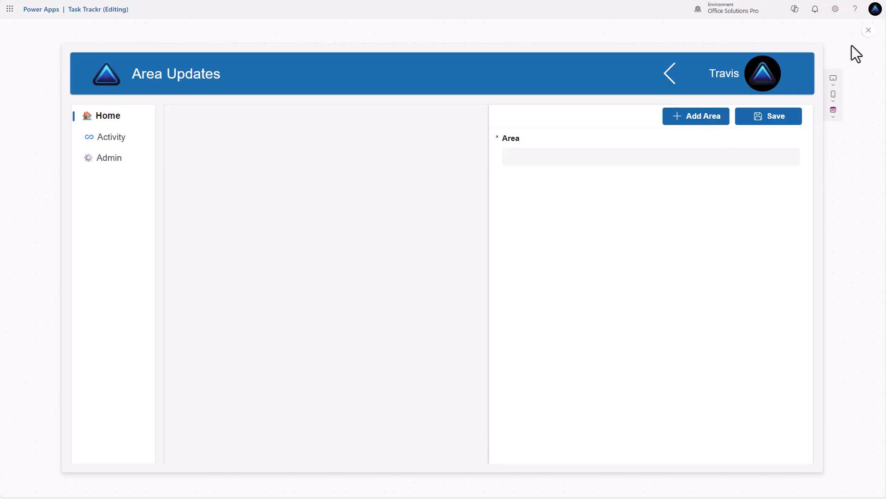
left_click(869, 30)
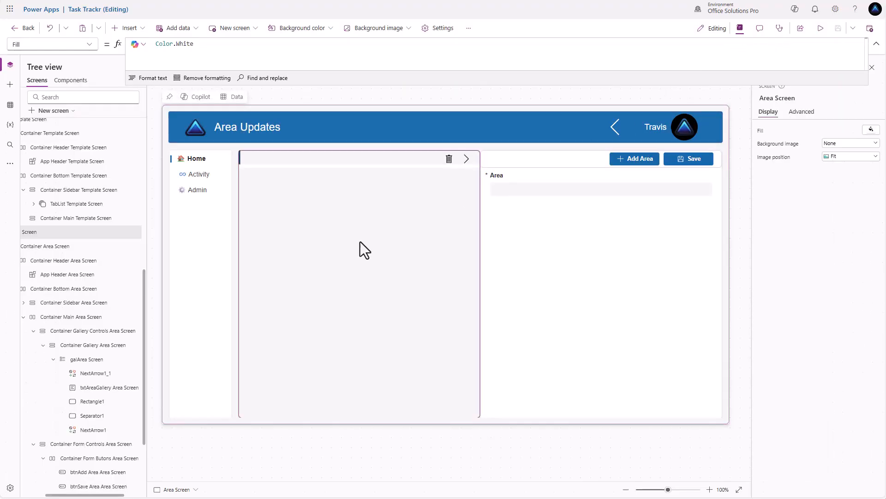
Insert a text control into Container Gallery Area Screen beneath the area gallery
left_click(326, 273)
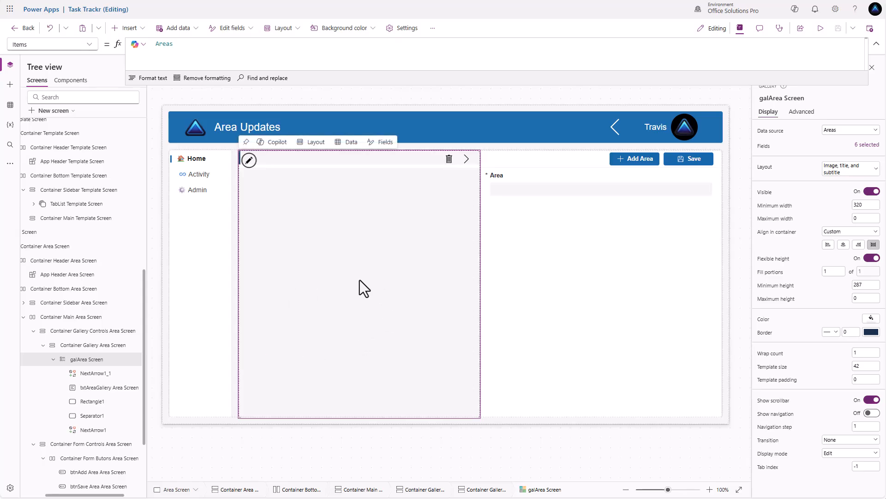
left_click(91, 347)
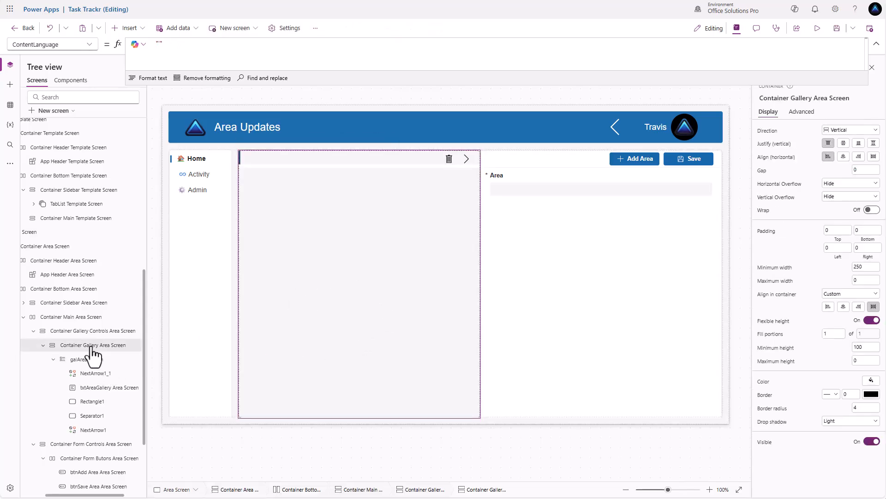
left_click(137, 29)
left_click(135, 80)
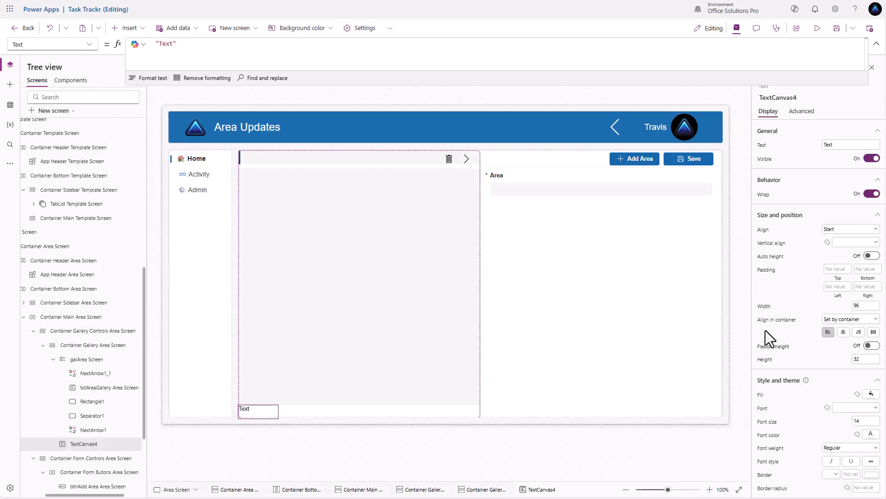
Set the new text control's width to Parent.Width and its height to Parent.Height
left_click(764, 306)
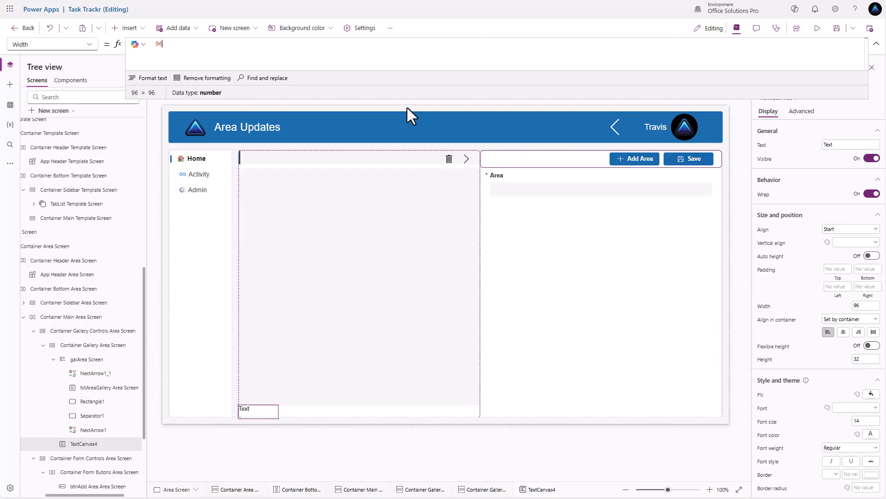
left_click(206, 46)
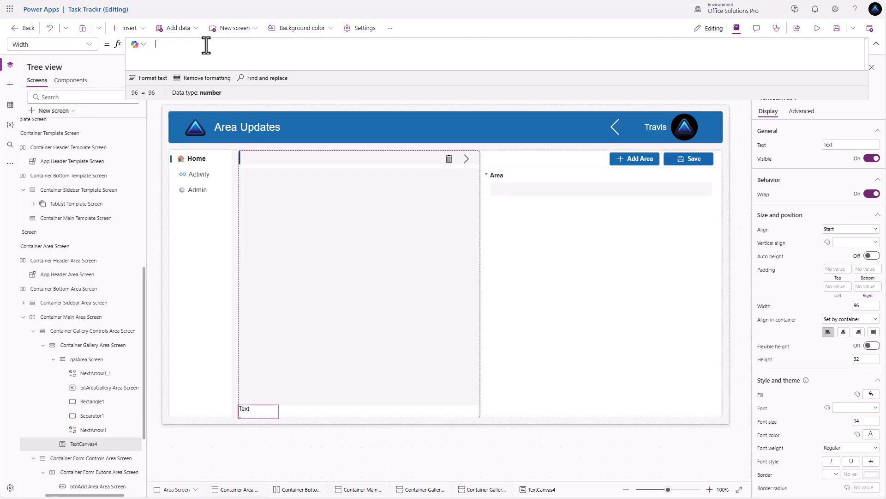
type("Parent.Wid")
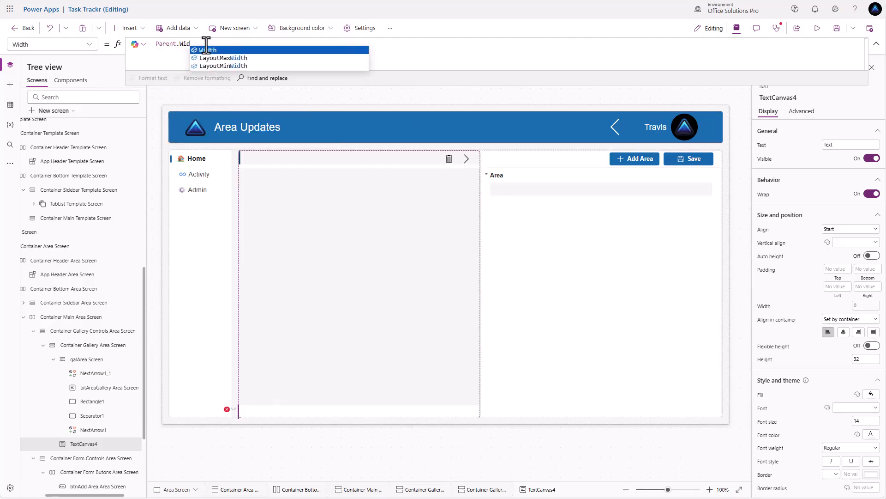
type("th")
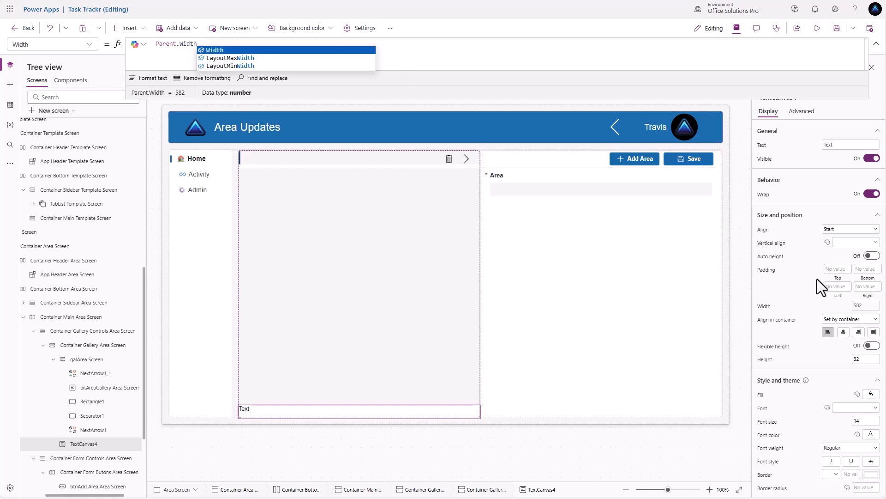
left_click(765, 361)
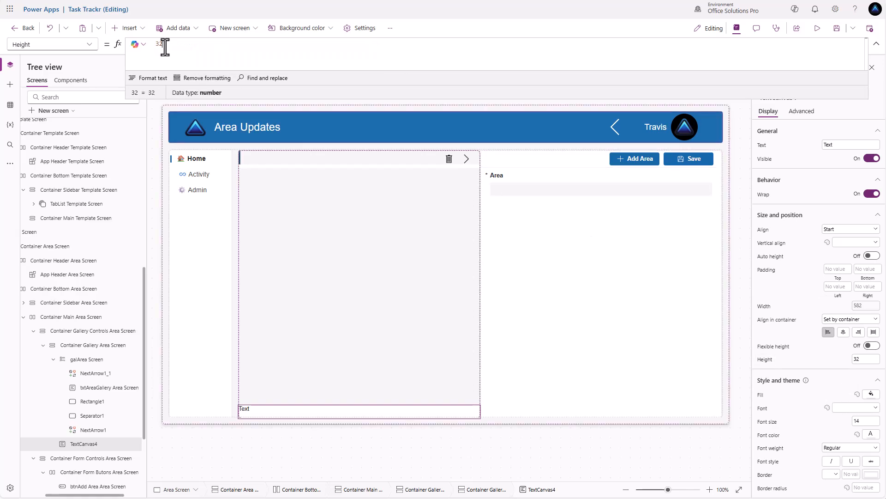
type("Parent.")
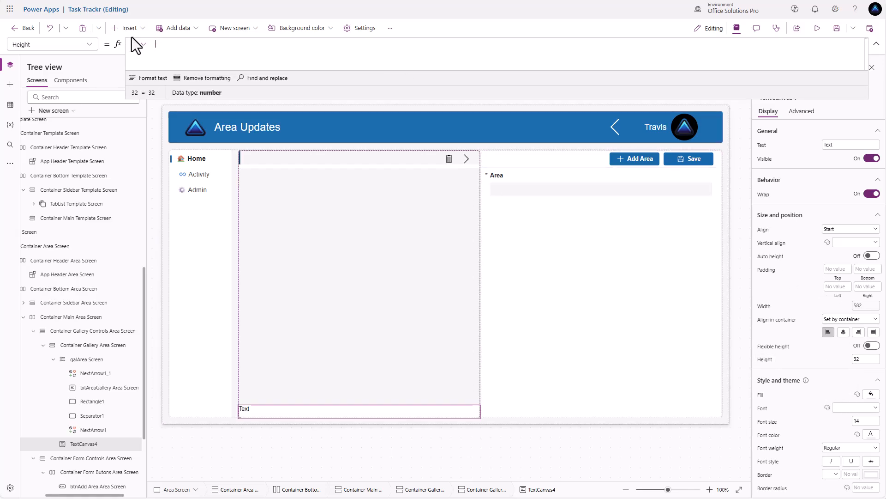
type("Height")
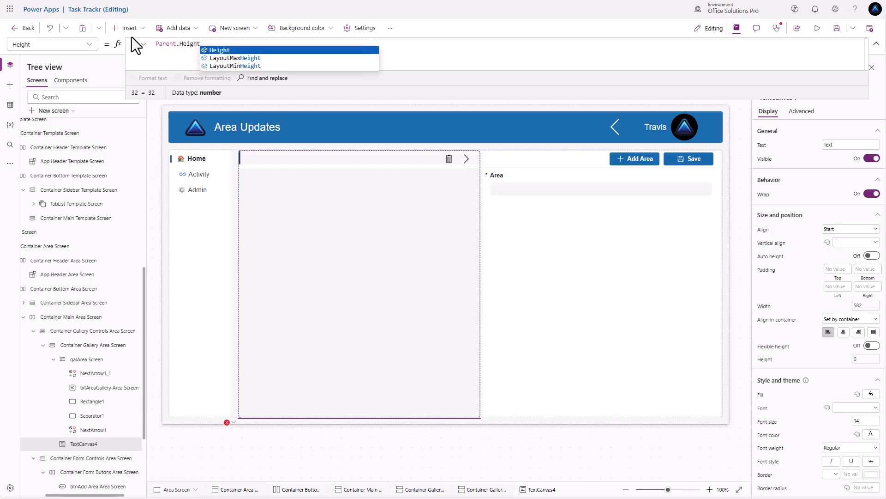
Set the text control's text to "No Areas Have Been Added" and its font weight to Bold
left_click(844, 145)
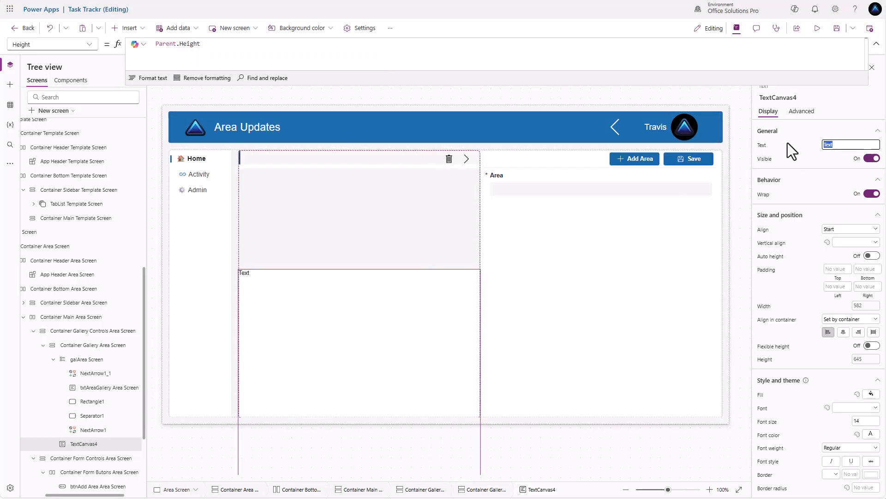
type("No Areas Have Been Added")
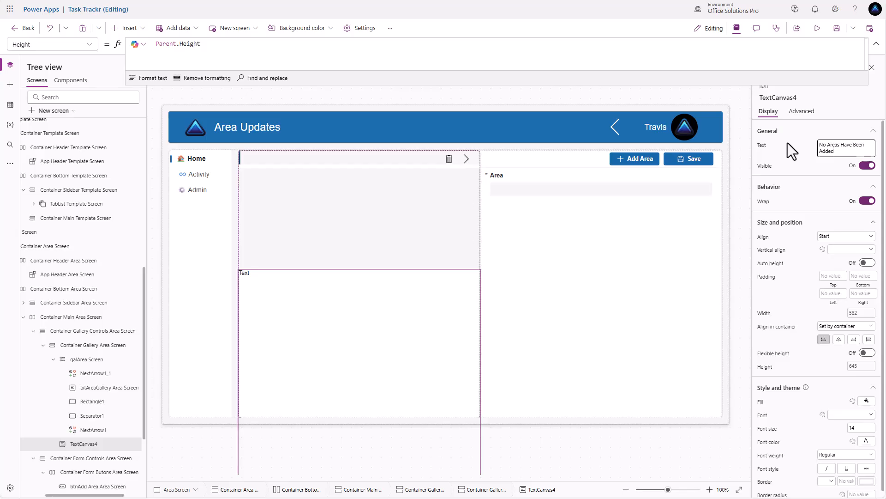
left_click(783, 165)
left_click(836, 453)
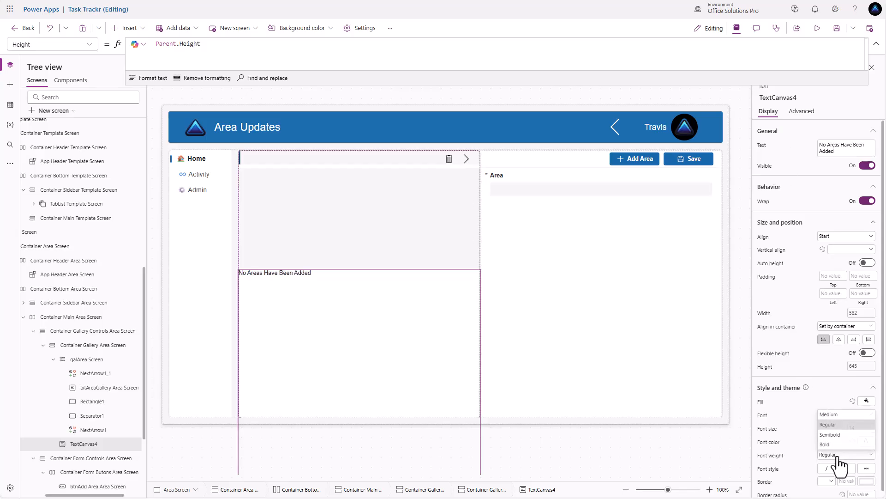
left_click(833, 444)
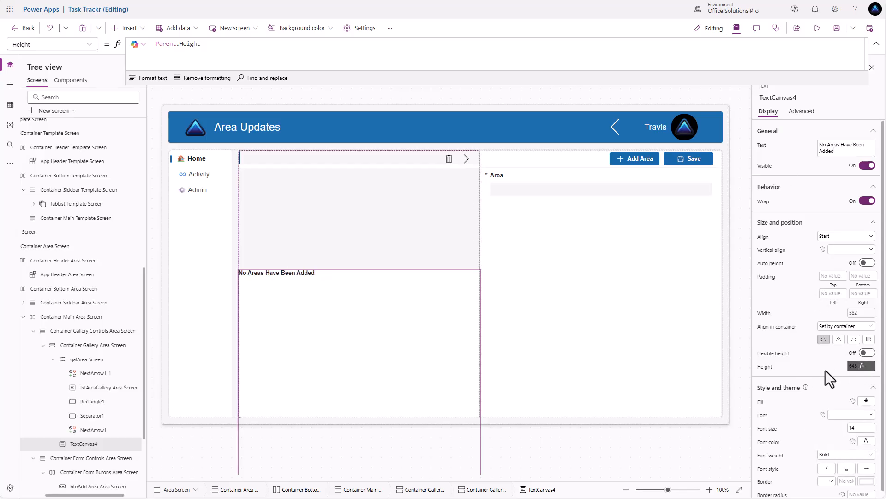
Align the "No Areas Have Been Added" text to Center horizontally and Middle vertically
left_click(846, 237)
left_click(834, 267)
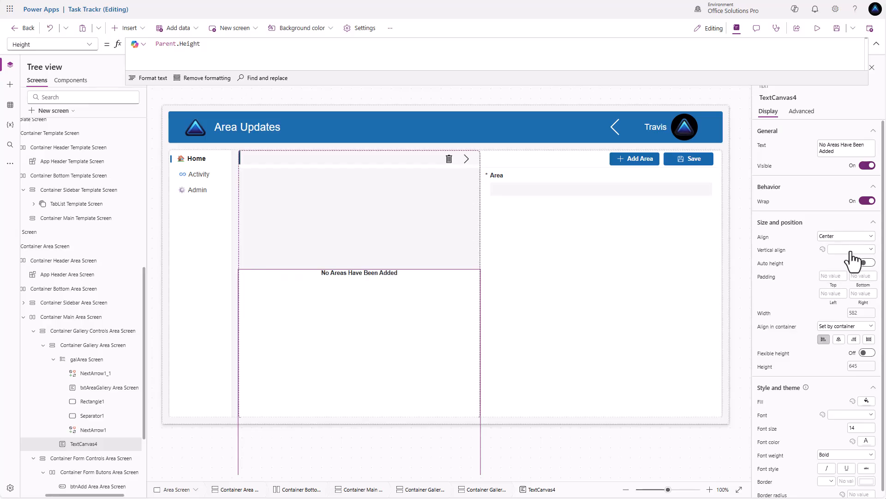
left_click(852, 251)
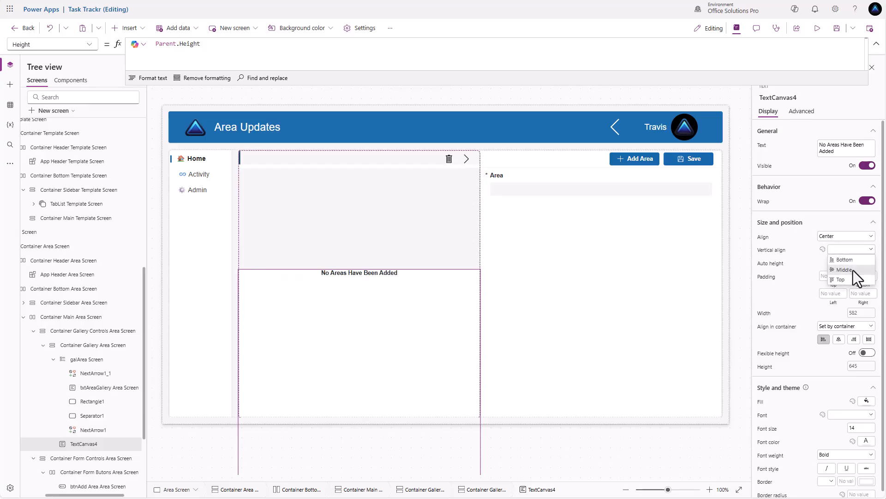
left_click(845, 269)
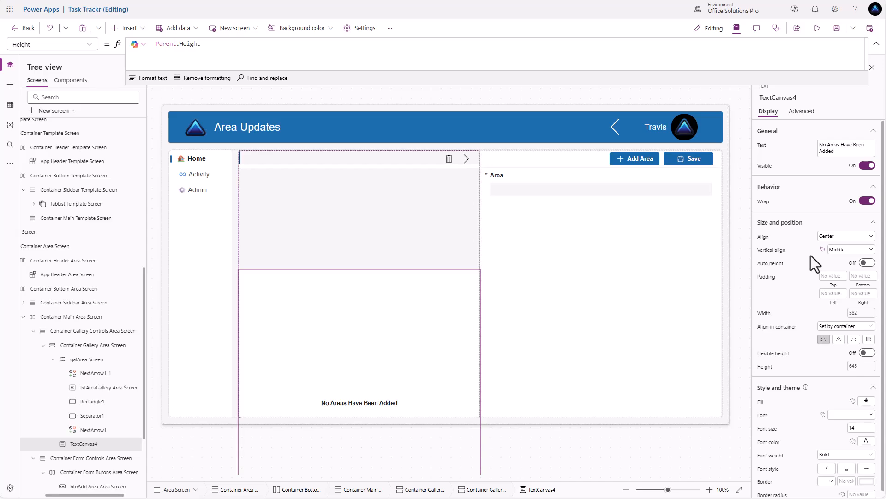
Replace the area gallery's Visible formula with CountRows('galArea Screen'.AllItems)
left_click(88, 361)
left_click(84, 444)
left_click(97, 361)
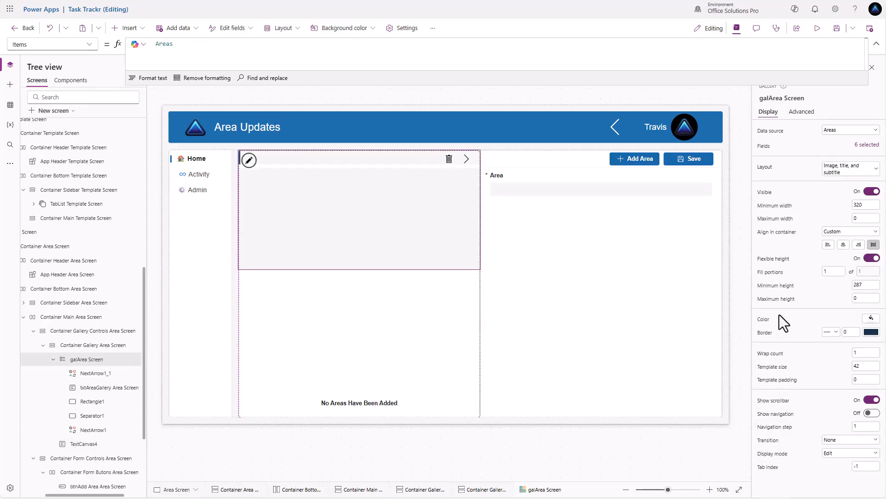
left_click(765, 193)
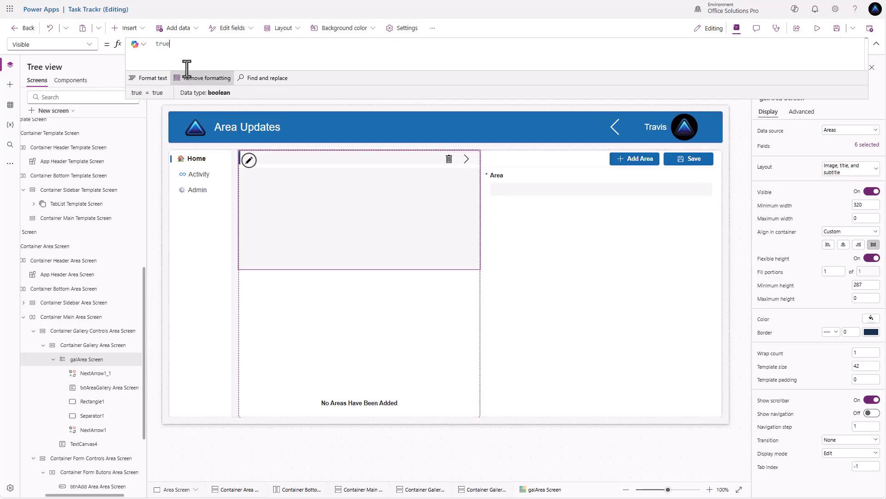
double_click(162, 44)
type("Cou")
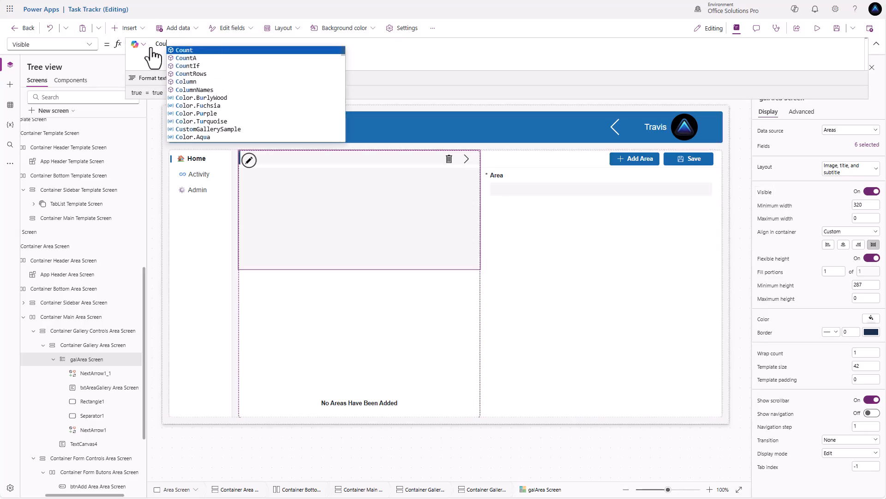
type("ntRows(")
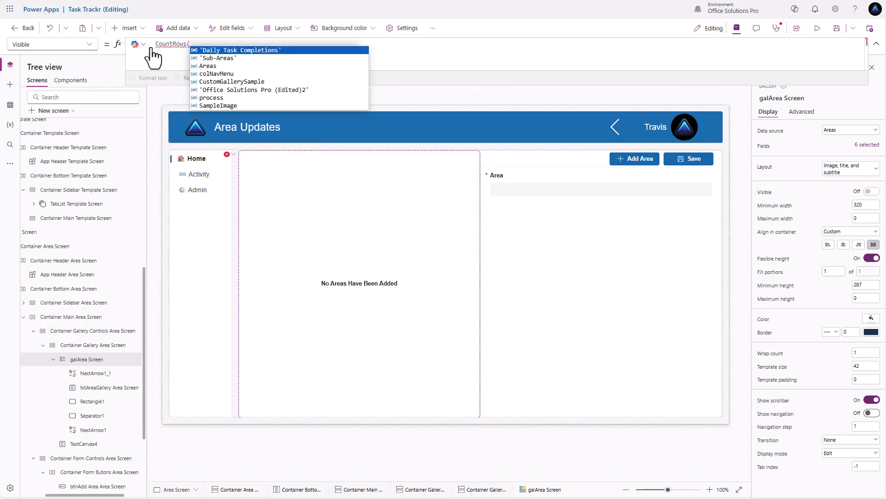
type("'gal")
key("Tab")
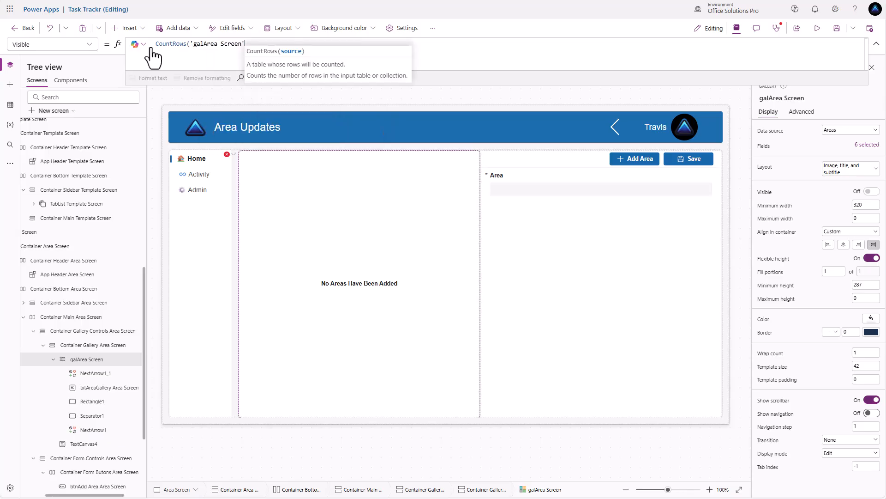
type(".AllItems)")
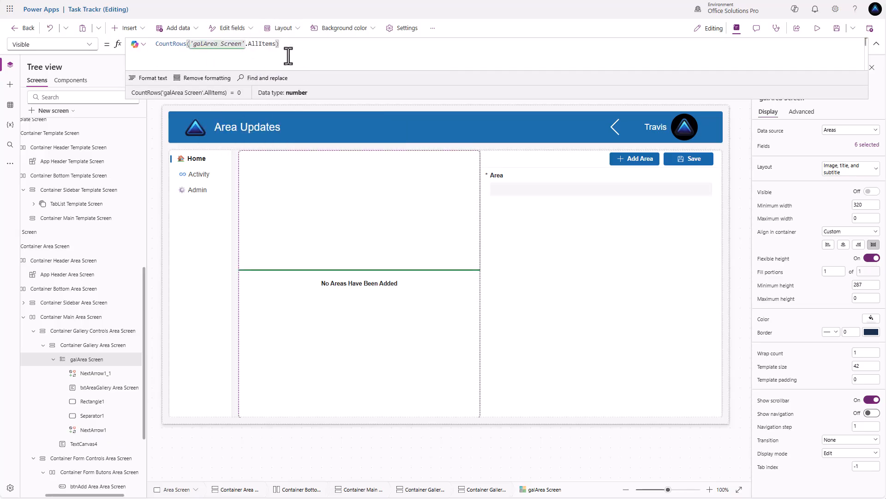
Wrap the gallery's Visible formula in a condition reading If(CountRows('galArea Screen'.AllItems) < 1, false, true)
double_click(156, 44)
left_click(157, 44)
type("If(")
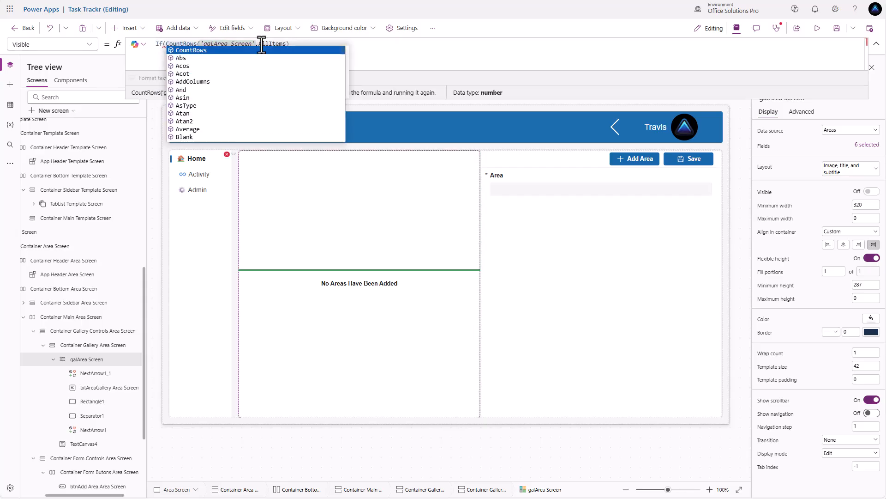
left_click(318, 44)
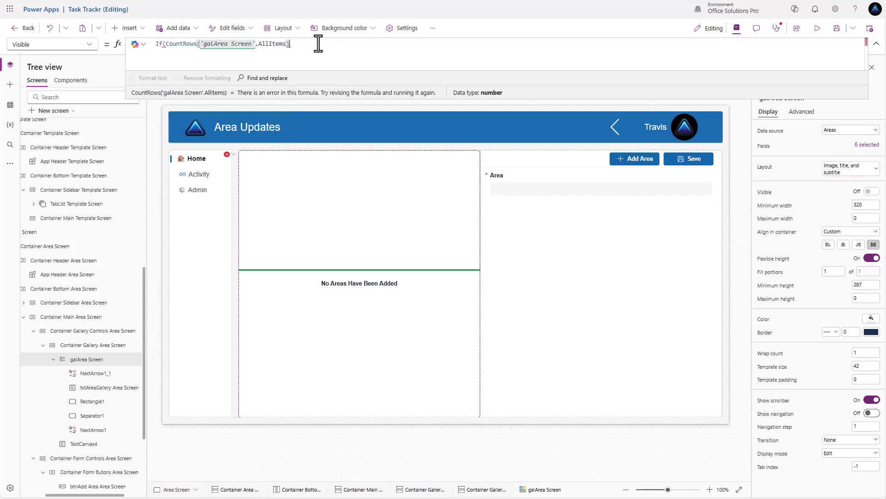
type("< 1")
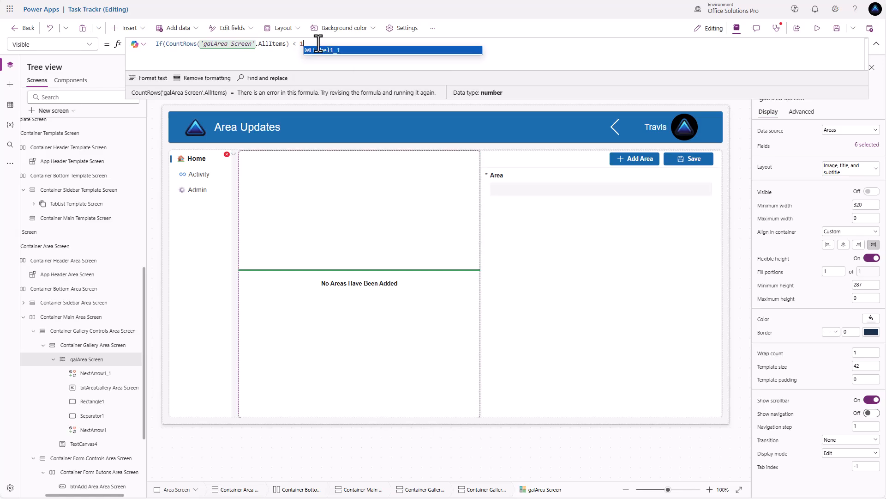
type(", false")
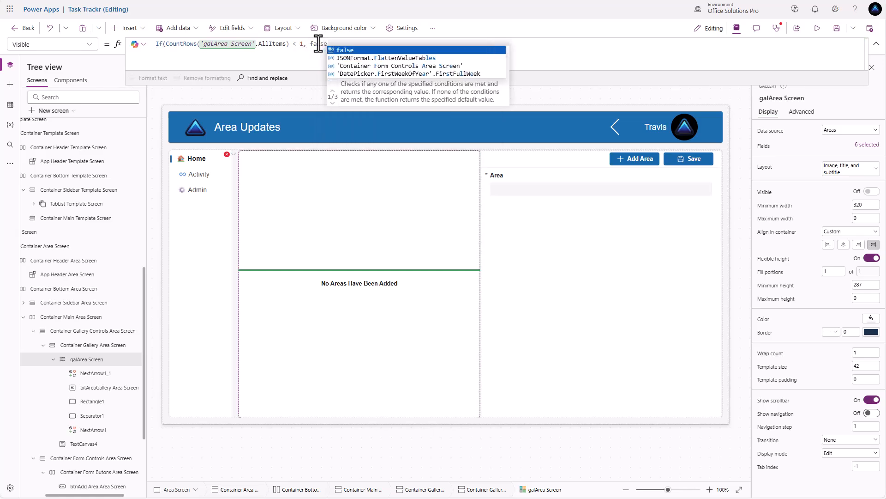
type(", true")
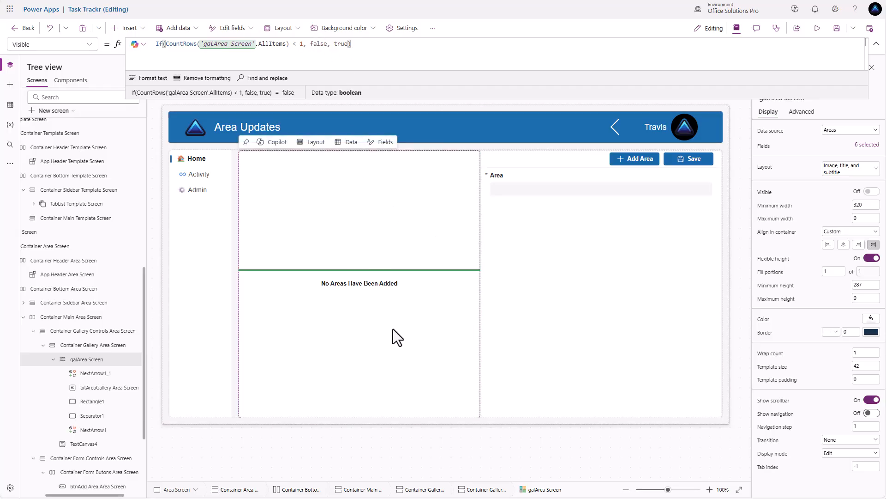
Preview the app, add and save an area named "Task Trackr Application", and return to editing
left_click(320, 272)
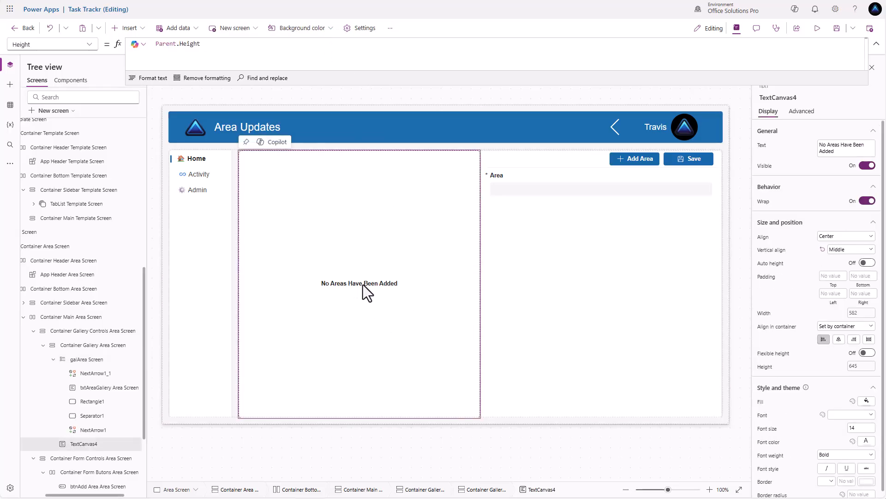
left_click(818, 29)
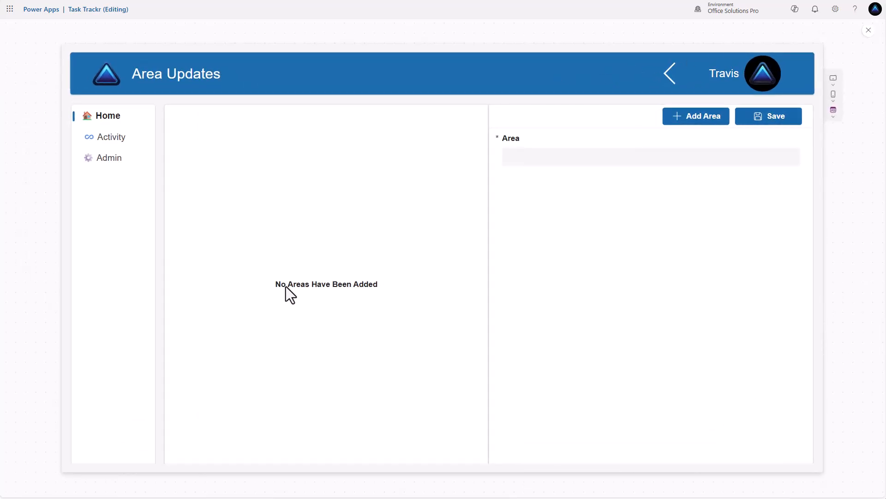
left_click(698, 121)
left_click(530, 158)
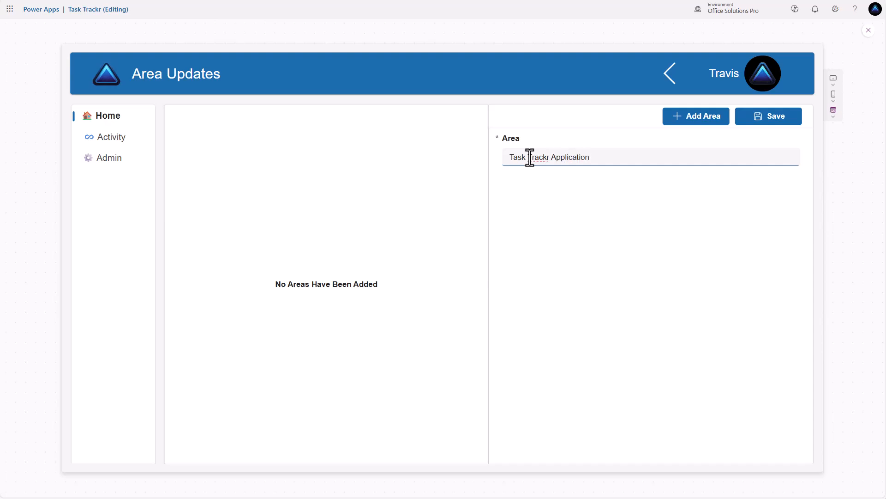
left_click(777, 118)
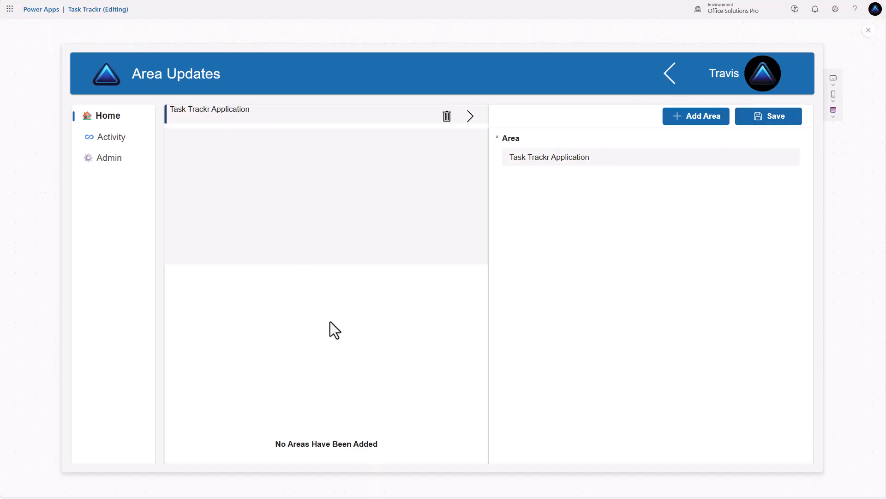
left_click(868, 31)
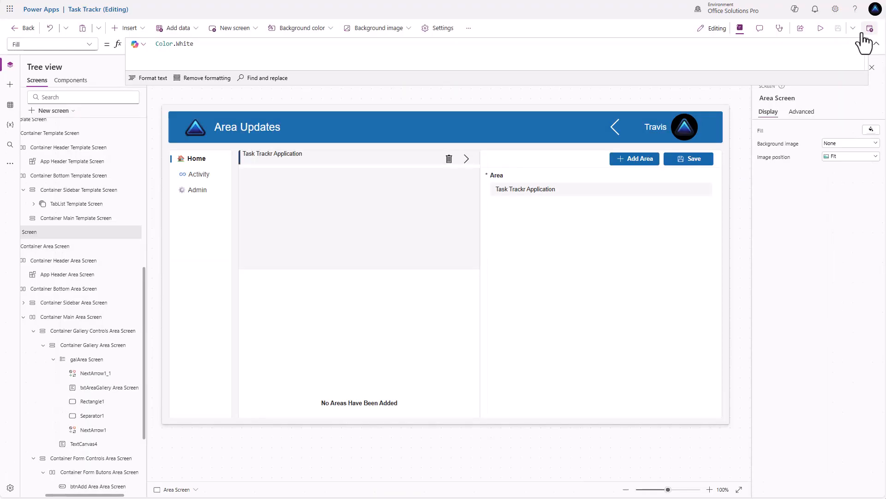
Copy the area gallery's Visible formula into the Visible property of the "No Areas Have Been Added" text control
left_click(299, 223)
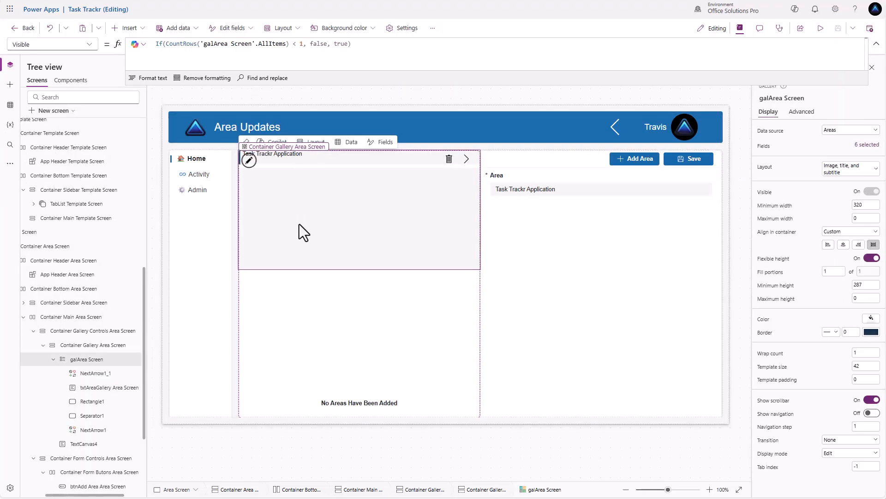
left_click_drag(368, 44, 74, 36)
key("ctrl+c")
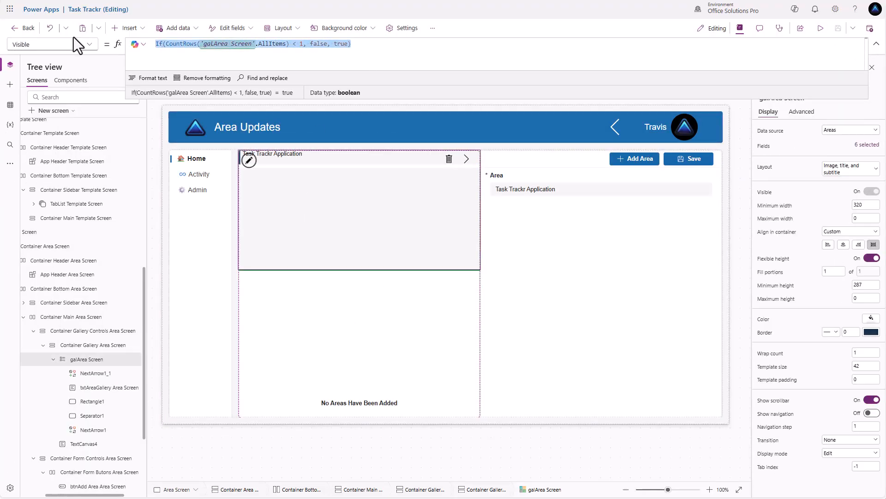
left_click(315, 351)
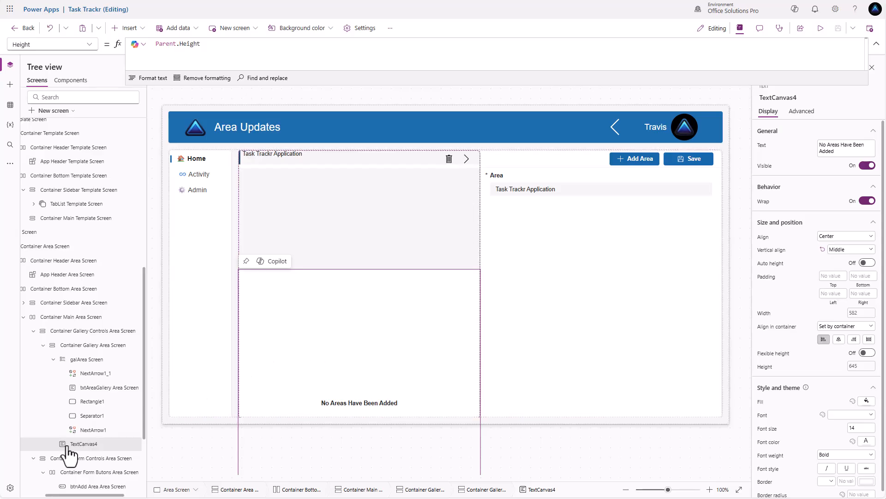
left_click_drag(201, 43, 160, 46)
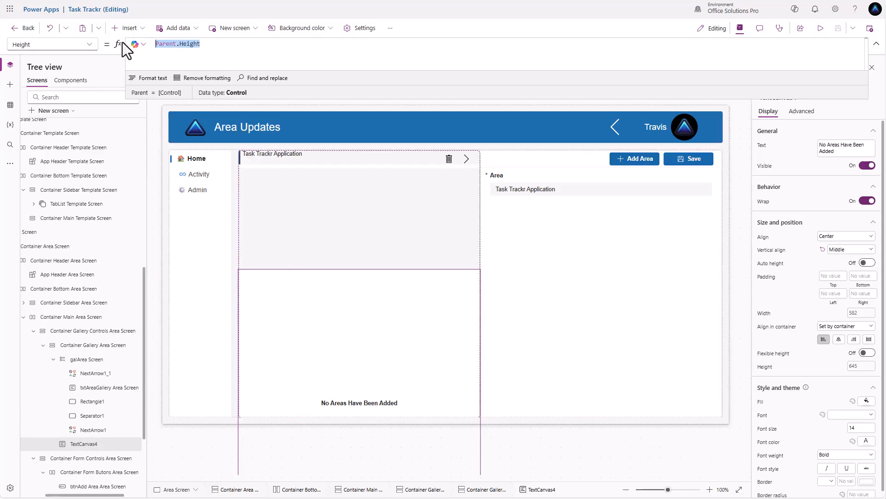
left_click(51, 44)
scroll(42, 396, "down", 1)
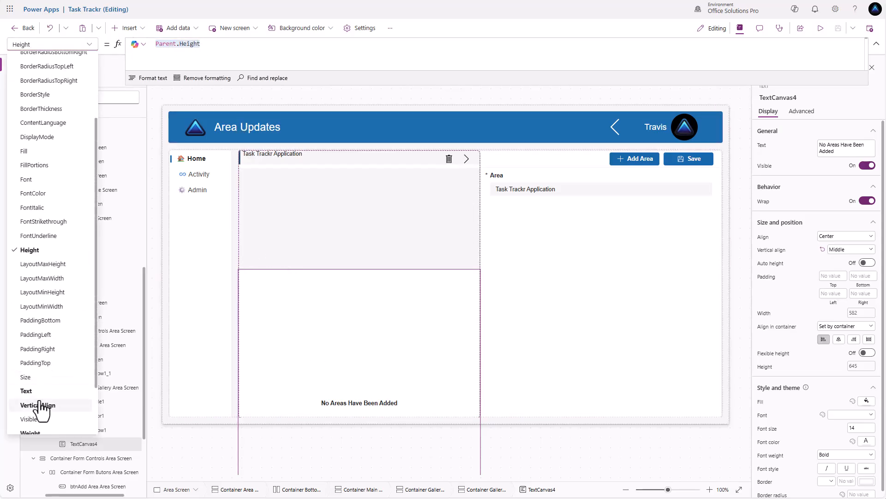
left_click(37, 419)
double_click(172, 43)
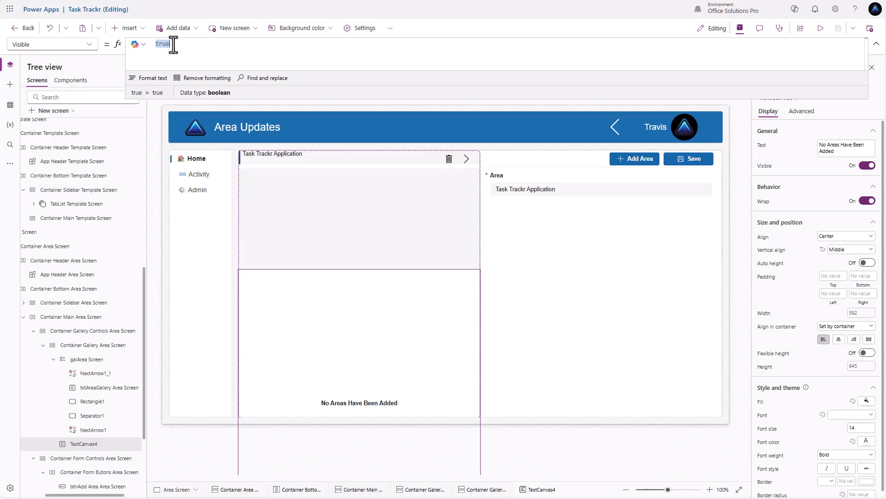
key("ctrl+v")
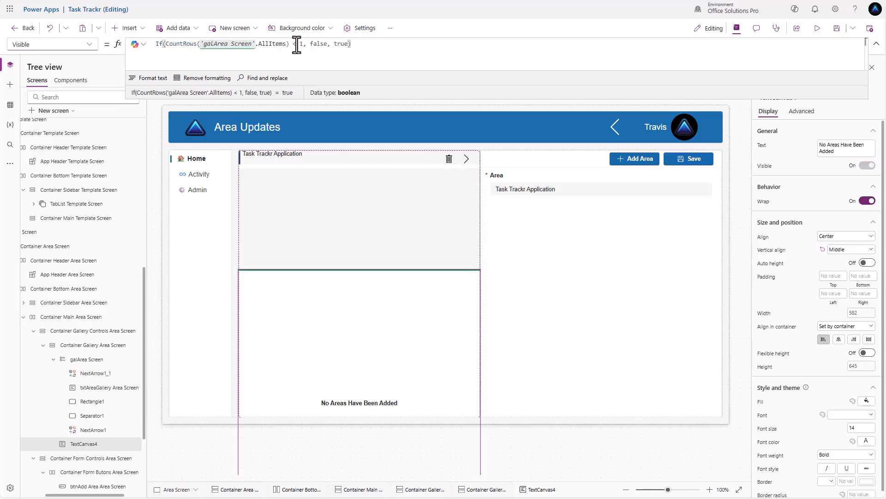
Change the comparison in the empty-gallery text's Visible formula to > 0
left_click(296, 44)
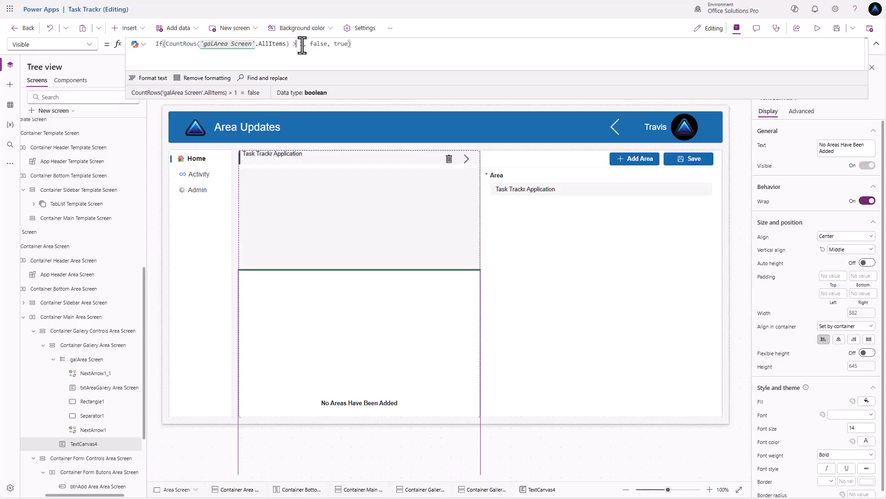
double_click(302, 44)
type("0")
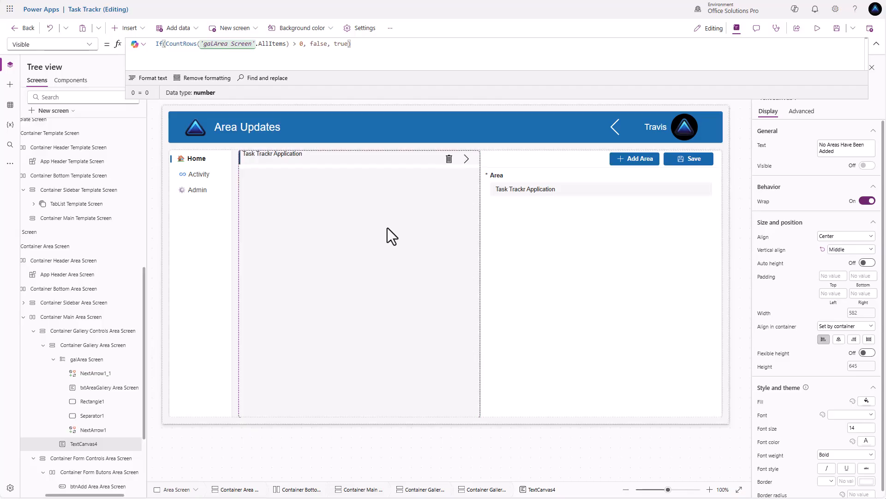
Set the vertical alignment of the area name text in the gallery row to Middle
left_click(278, 158)
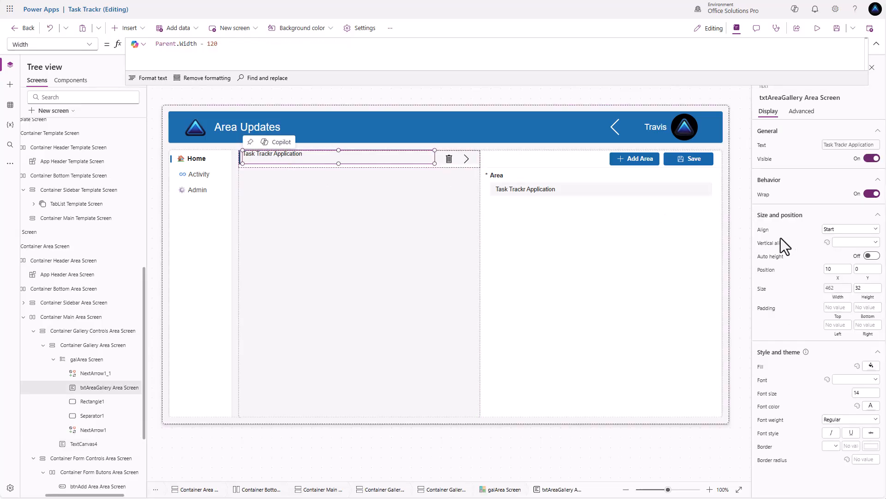
left_click(839, 231)
left_click(828, 238)
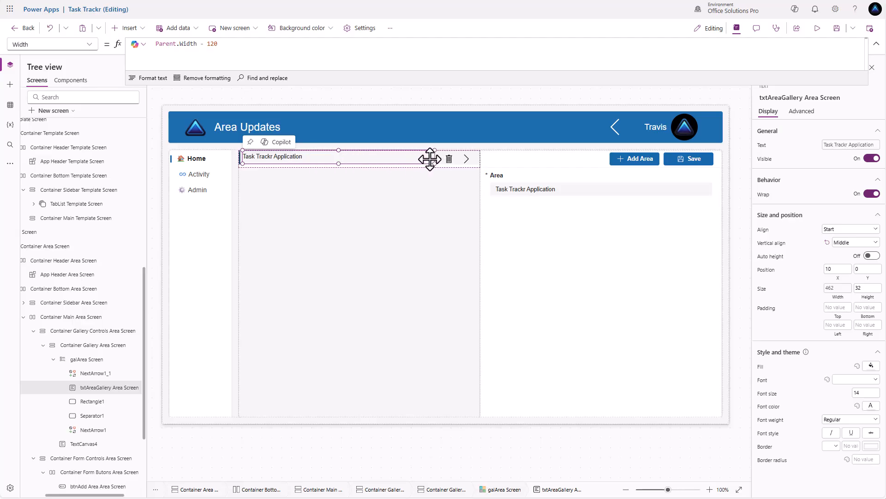
Set the MaxLength of the form's Area text input to 255
left_click(603, 193)
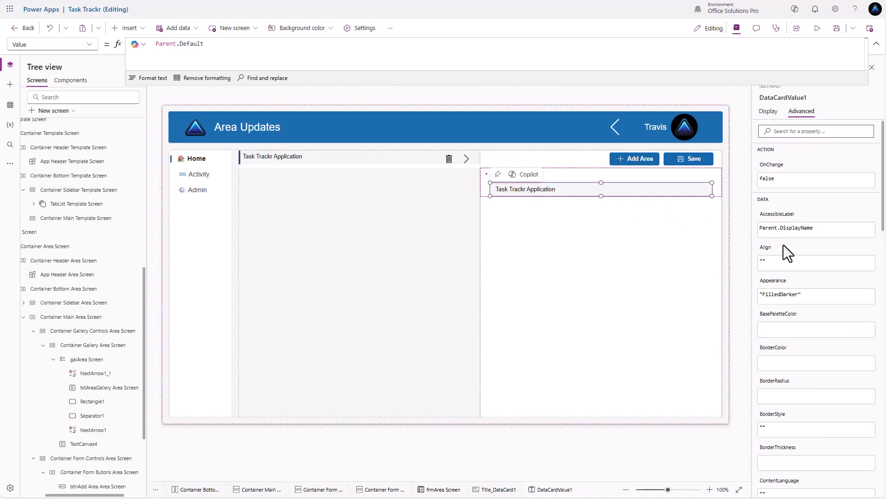
scroll(783, 245, "down", 6)
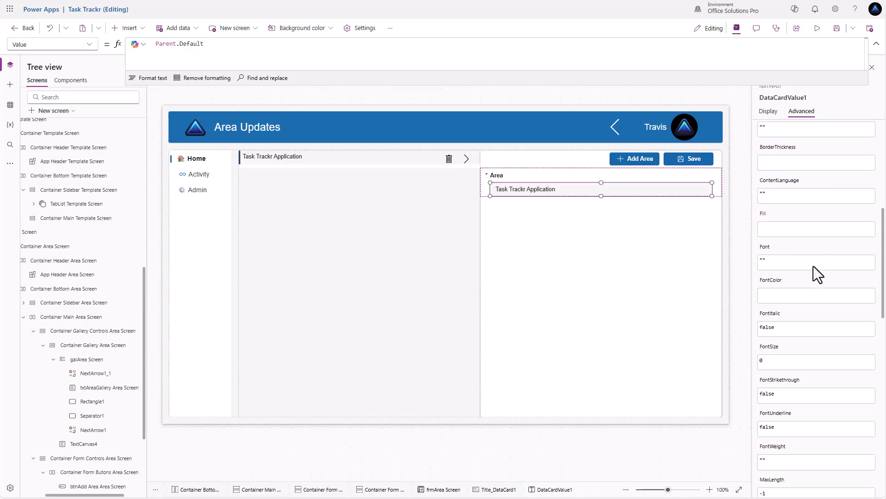
scroll(816, 272, "down", 3)
left_click(769, 333)
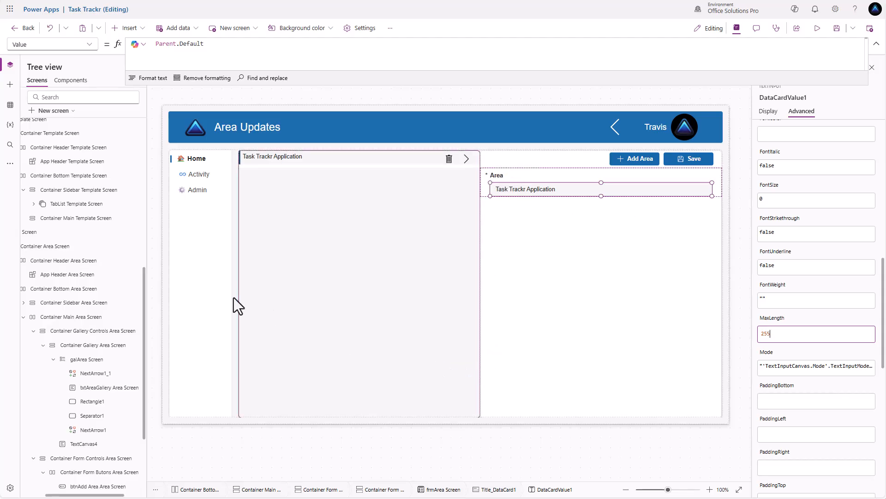
Set the gap of Container Main Area Screen to 16
left_click(79, 334)
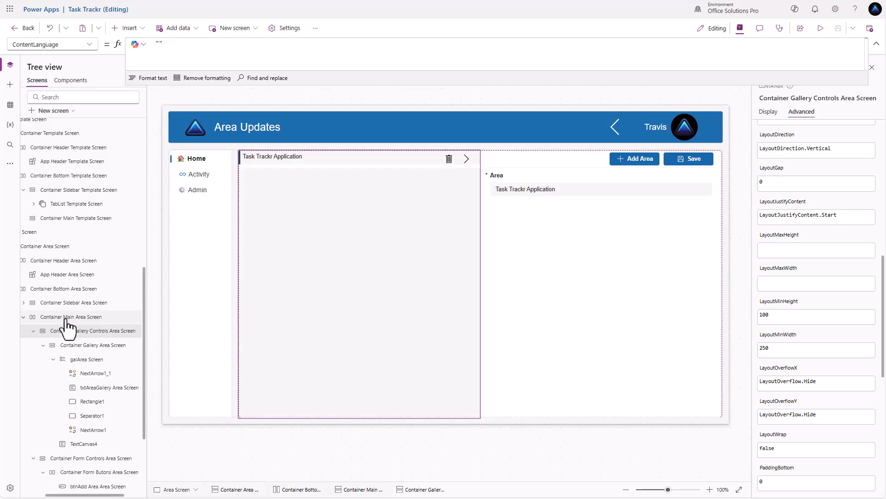
left_click(67, 319)
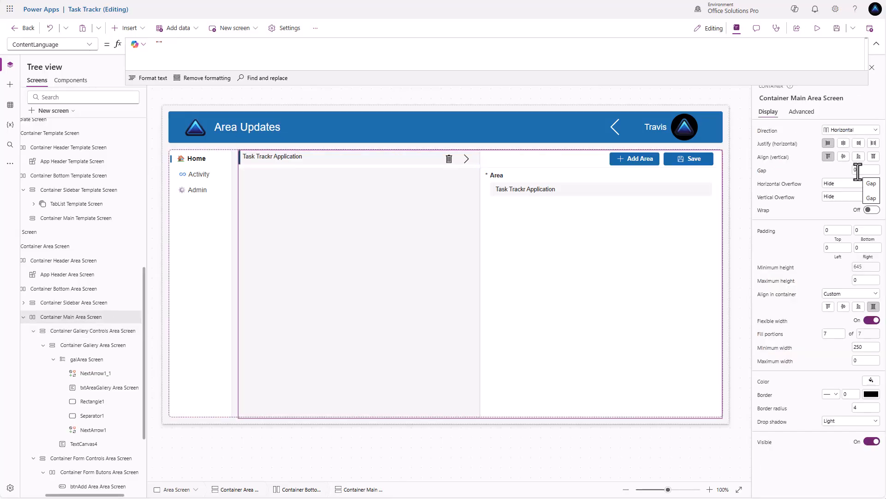
left_click(857, 171)
type("16")
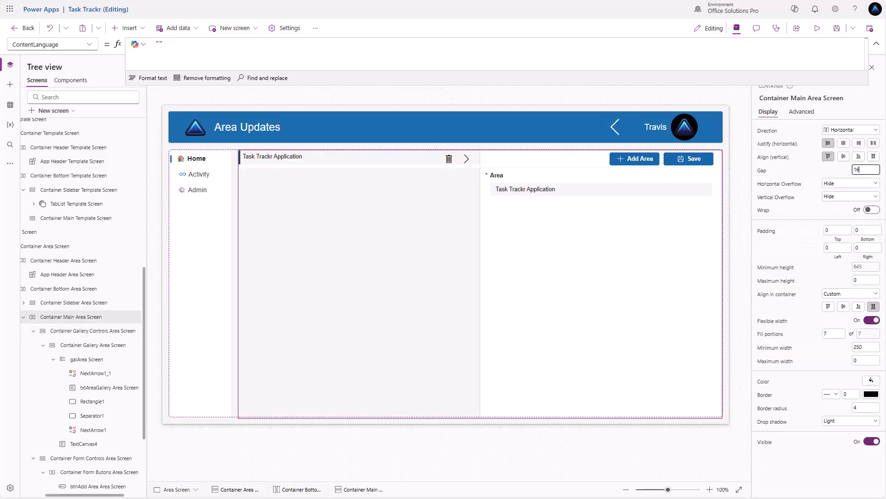
key("Return")
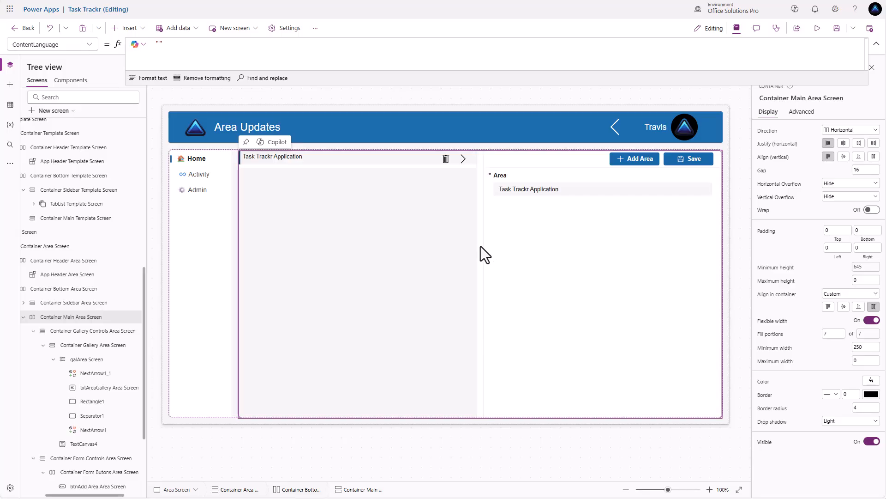
Set the drop shadow of Container Gallery Area Screen to None
left_click(88, 357)
left_click(87, 346)
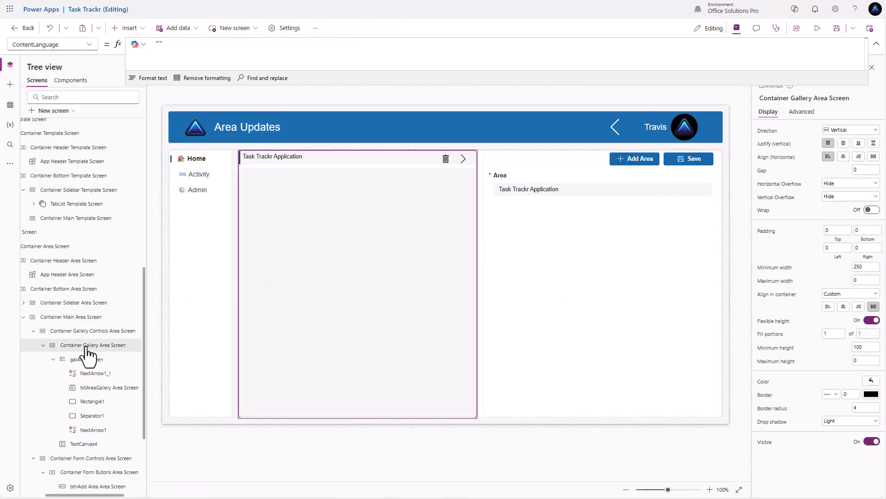
left_click(835, 424)
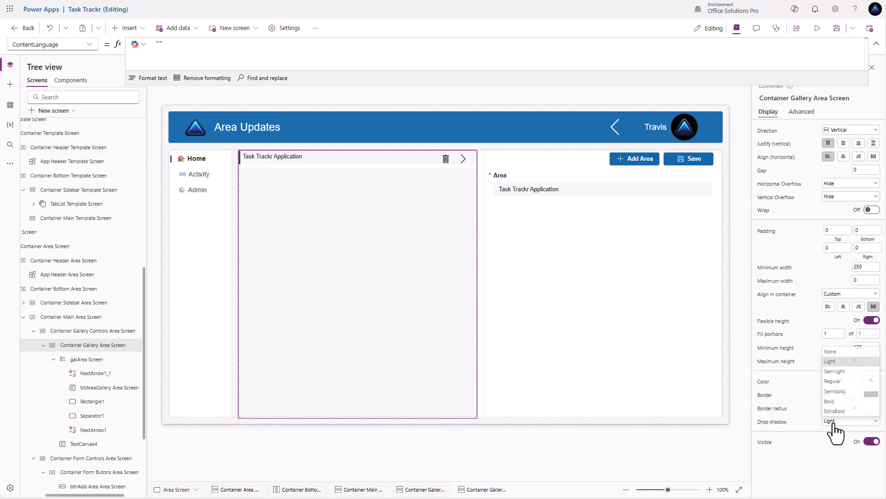
left_click(844, 354)
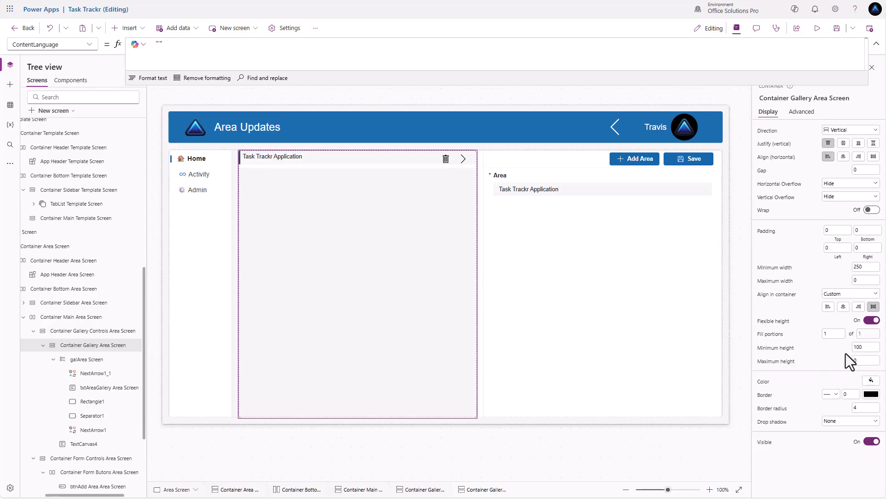
Select Container Form Area Screen, the container that holds the area form
left_click(494, 379)
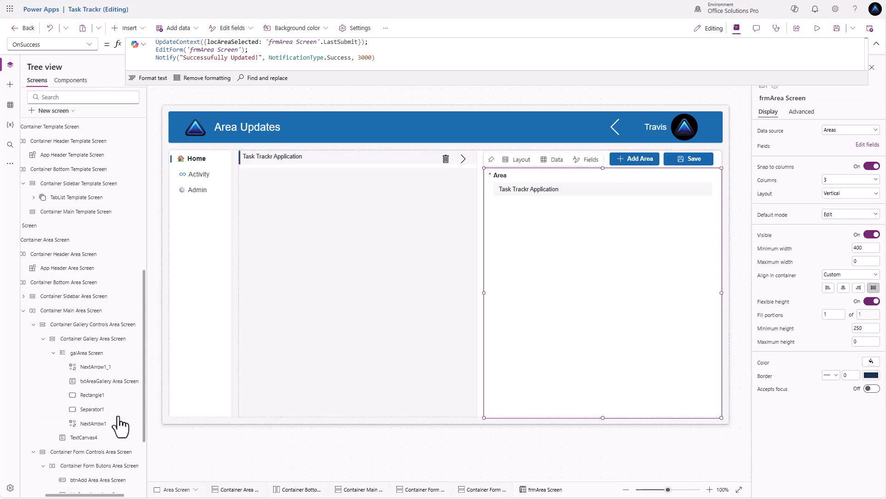
scroll(115, 422, "down", 2)
left_click(92, 423)
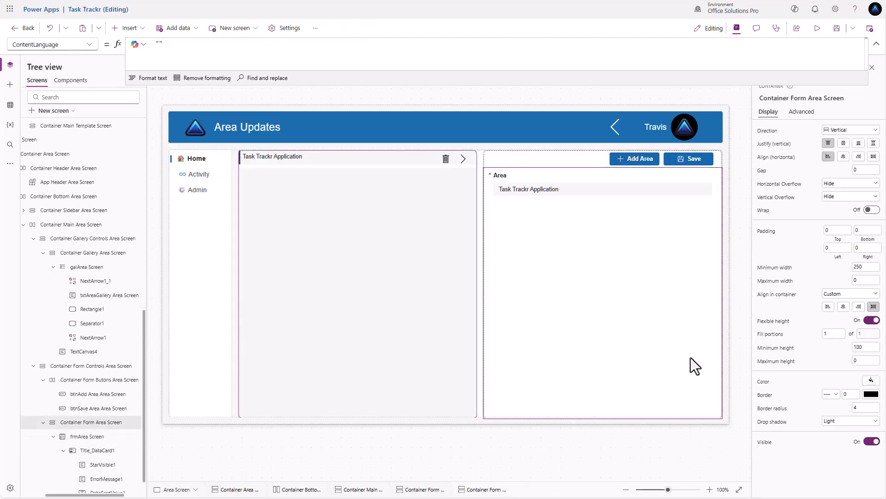
Set the drop shadow of Container Form Area Screen to None
left_click(841, 420)
left_click(848, 352)
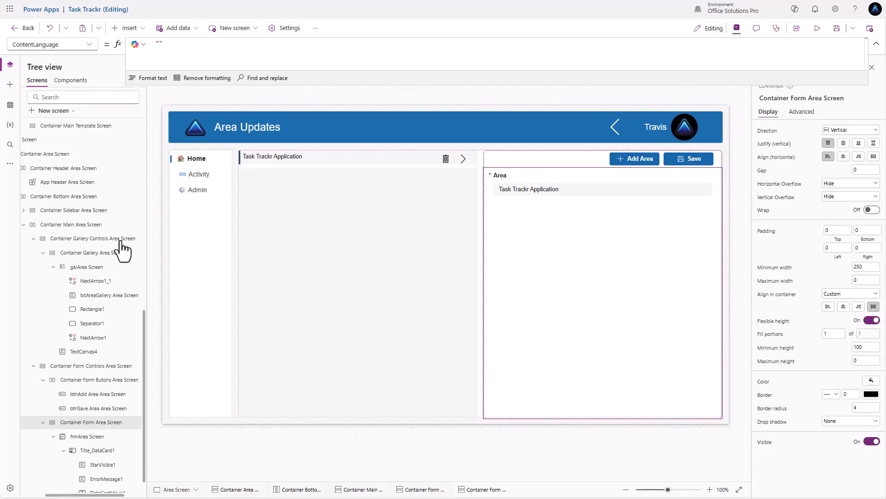
Fill Container Main Area Screen with the medium grey theme color
left_click(80, 226)
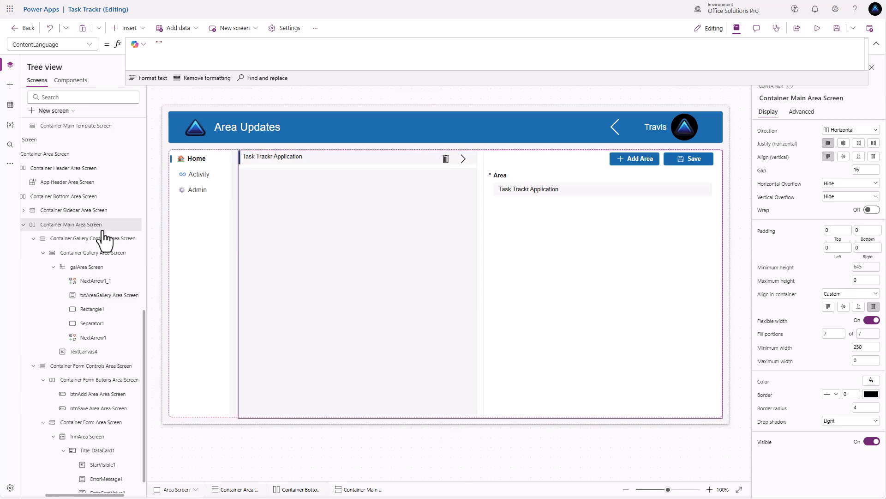
left_click(871, 390)
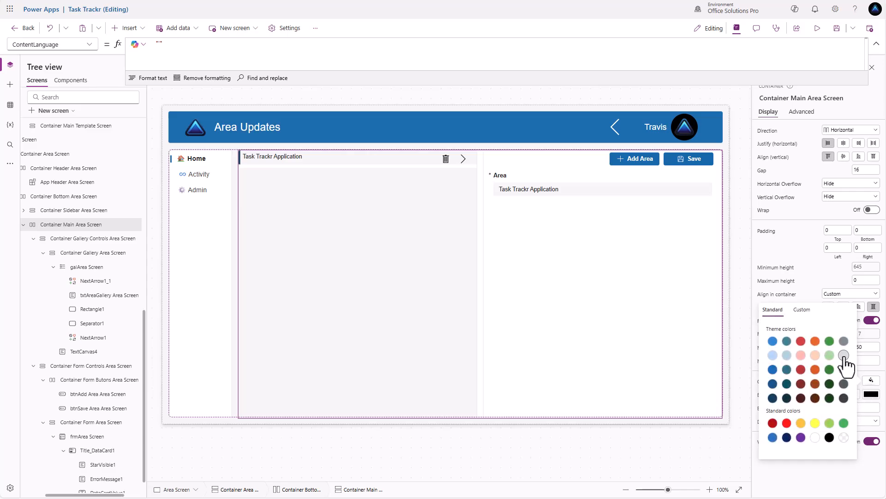
left_click(844, 342)
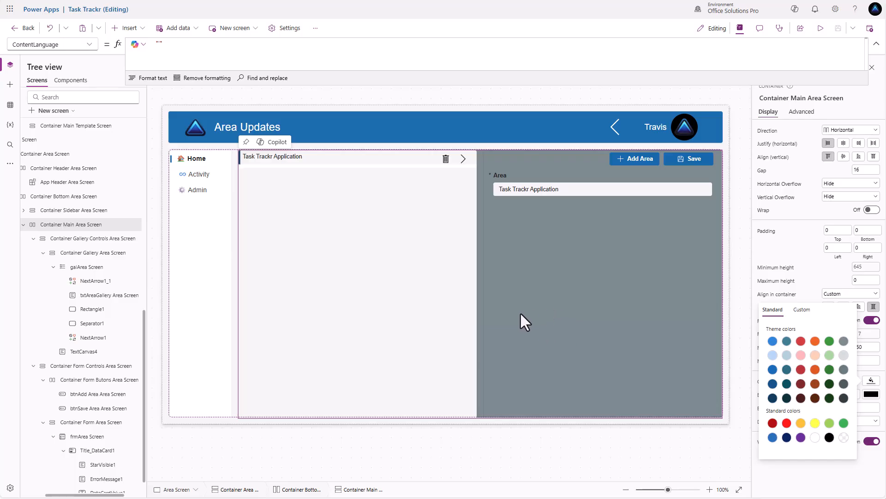
Fill Container Form Area Screen with white
scroll(119, 382, "down", 1)
left_click(537, 325)
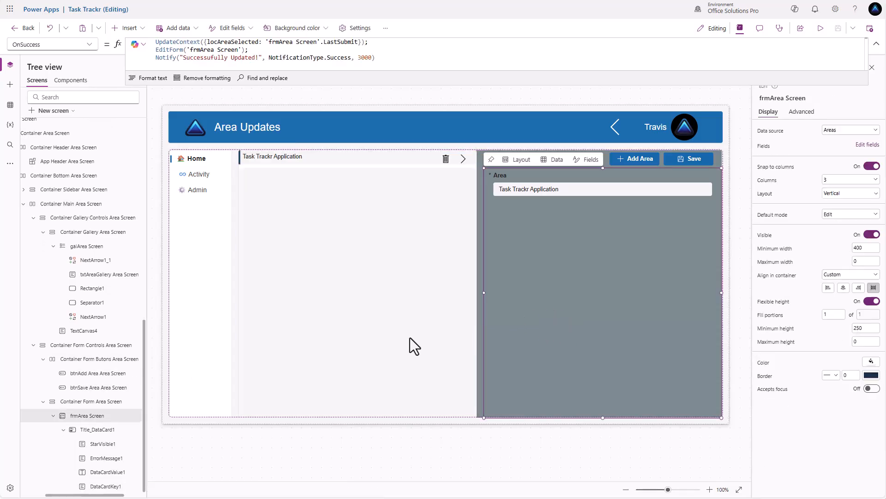
left_click(90, 401)
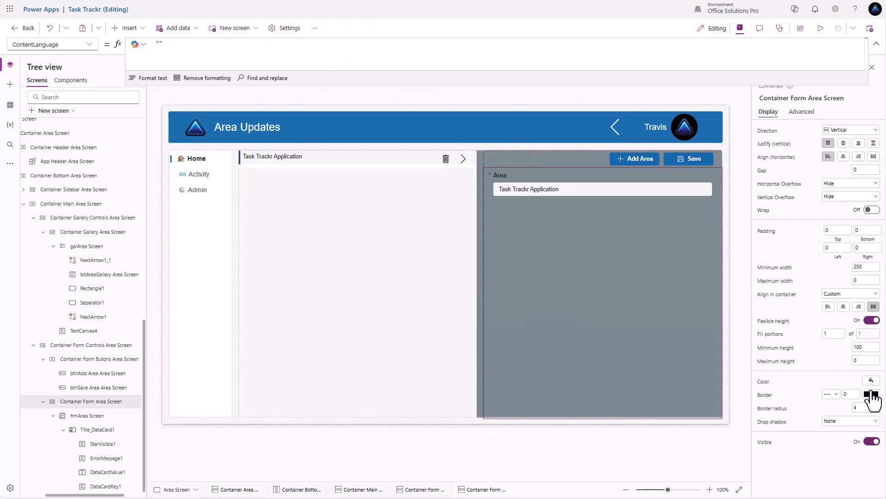
left_click(871, 394)
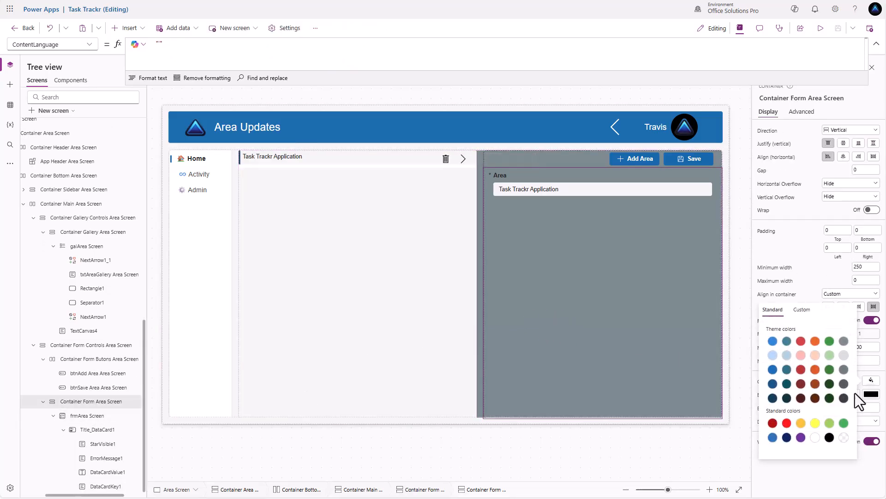
left_click(815, 439)
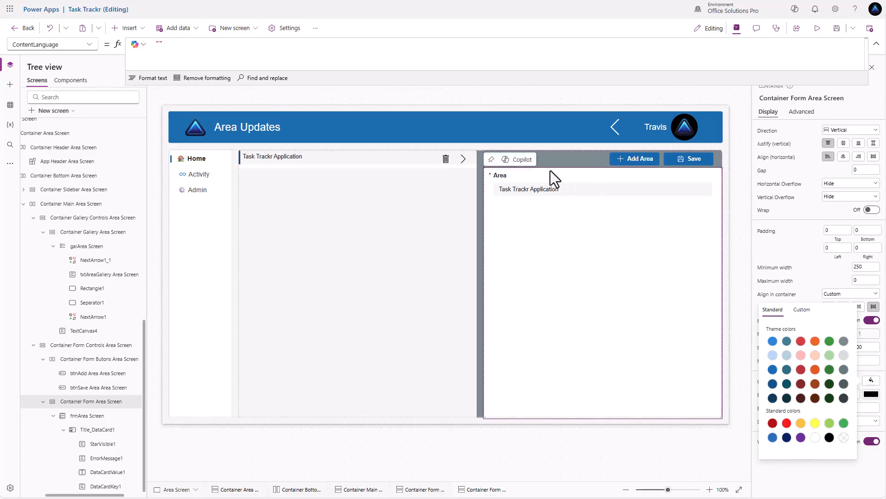
Fill the container holding the Add Area and Save buttons with white, RGBA(255, 255, 255, 1)
left_click(555, 159)
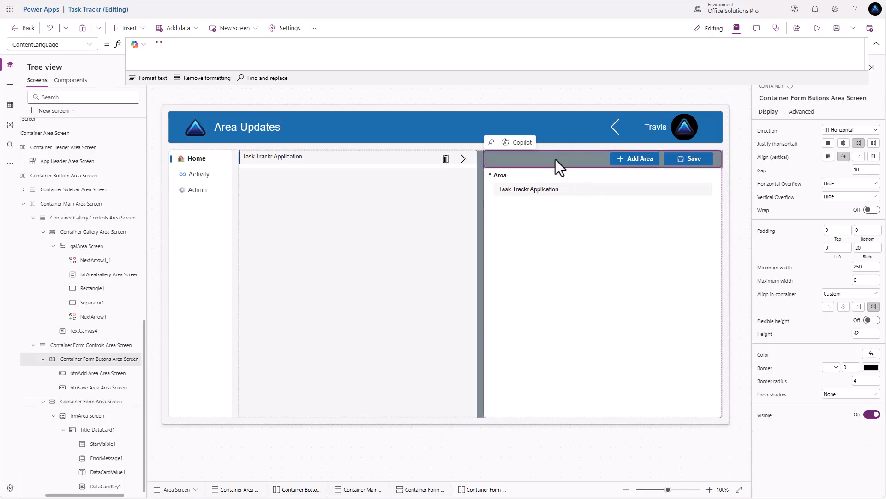
left_click(872, 352)
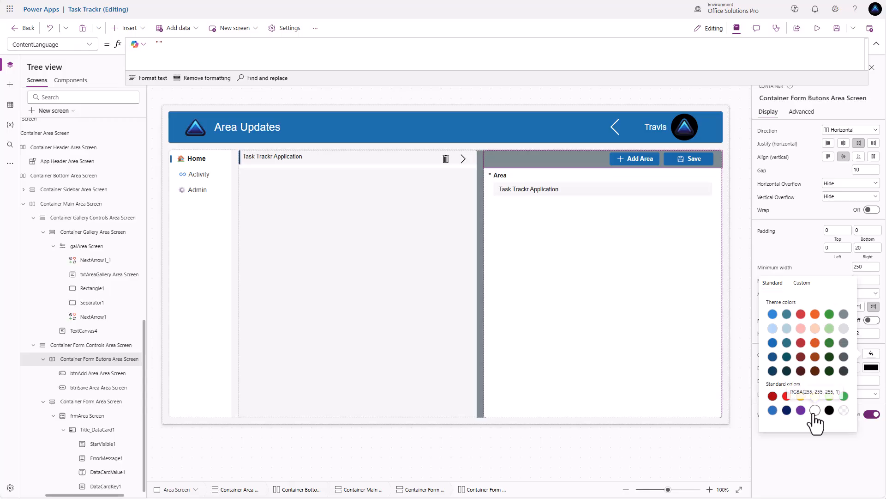
left_click(816, 410)
left_click(762, 293)
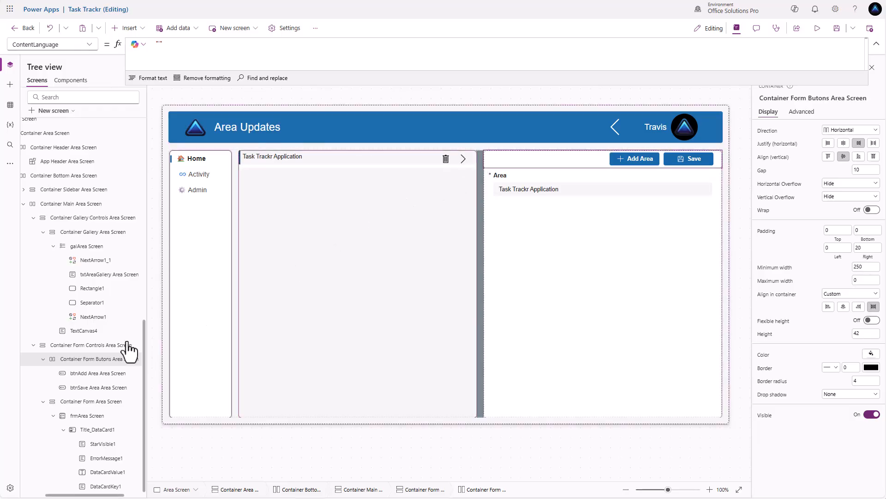
Set the border radius to 0 on both the form buttons container and Container Form Area Screen
left_click(863, 380)
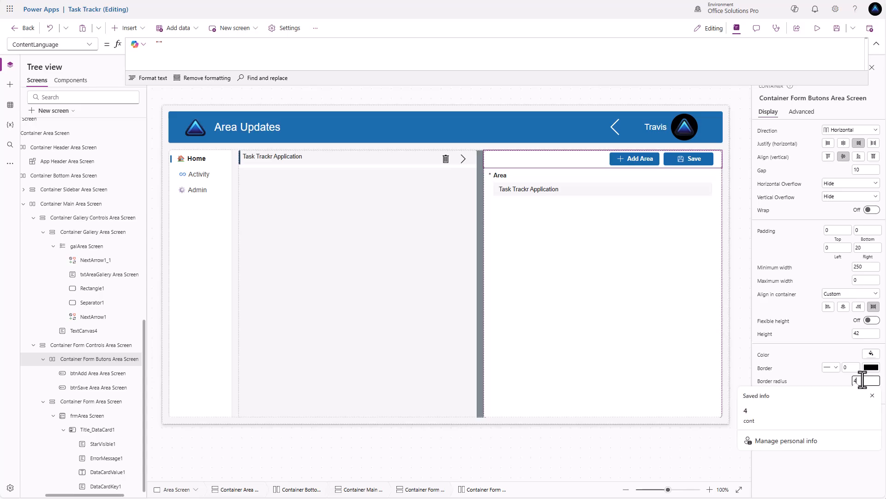
type("0")
left_click(805, 350)
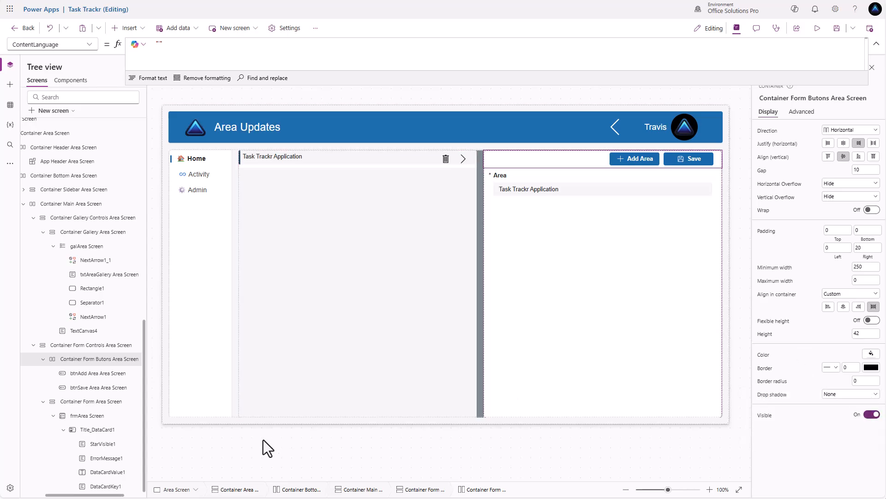
left_click(111, 402)
left_click(868, 409)
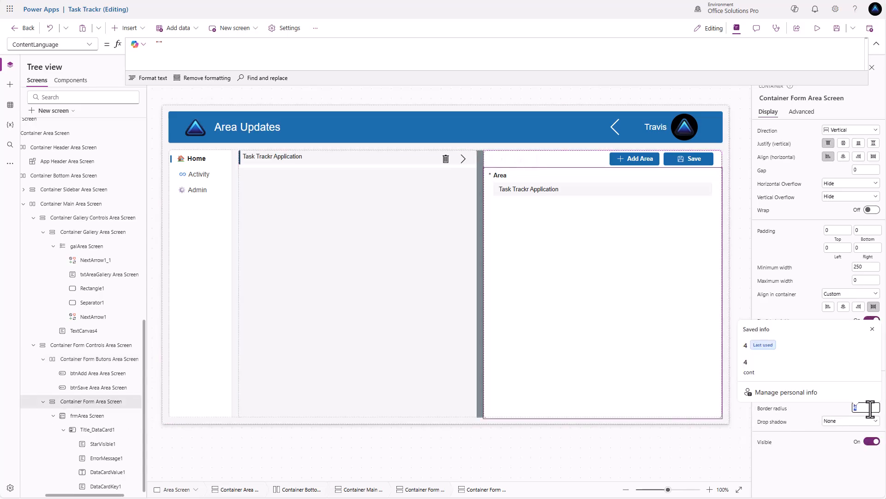
type("0")
left_click(824, 414)
left_click(114, 359)
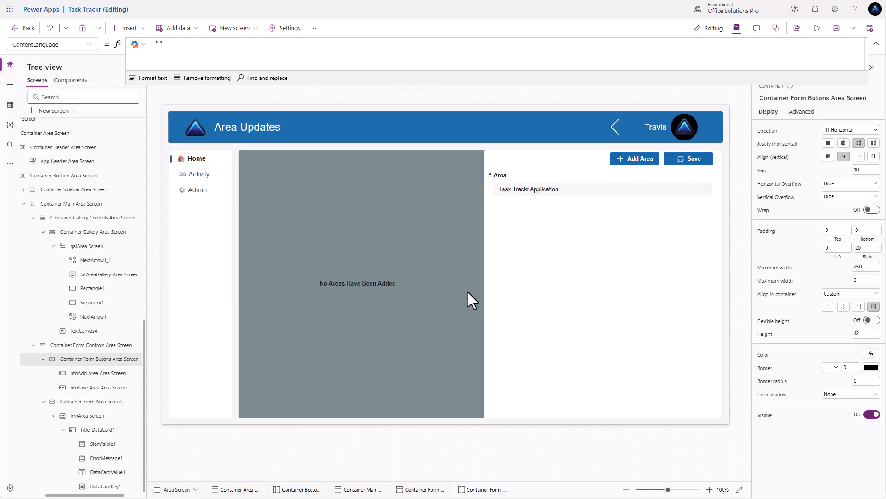
Preview the app, save the area under the name Task Trackr, and return to the editor
left_click(470, 277)
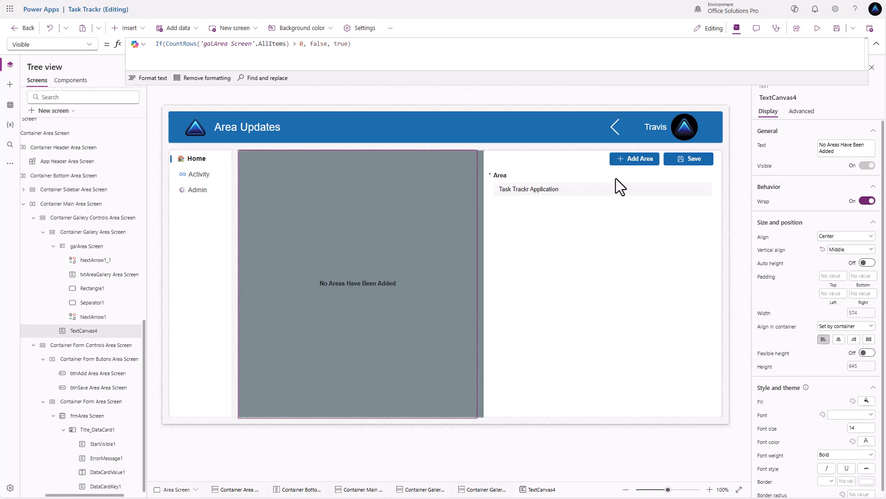
left_click(818, 31)
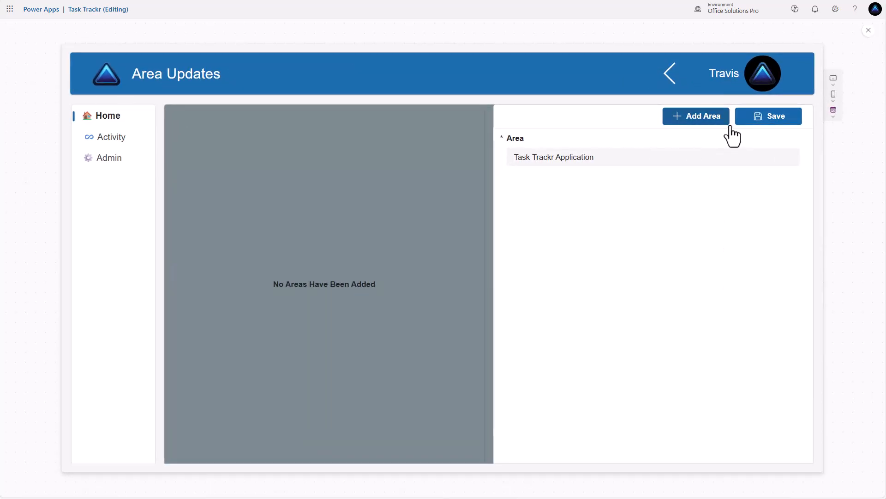
left_click(766, 121)
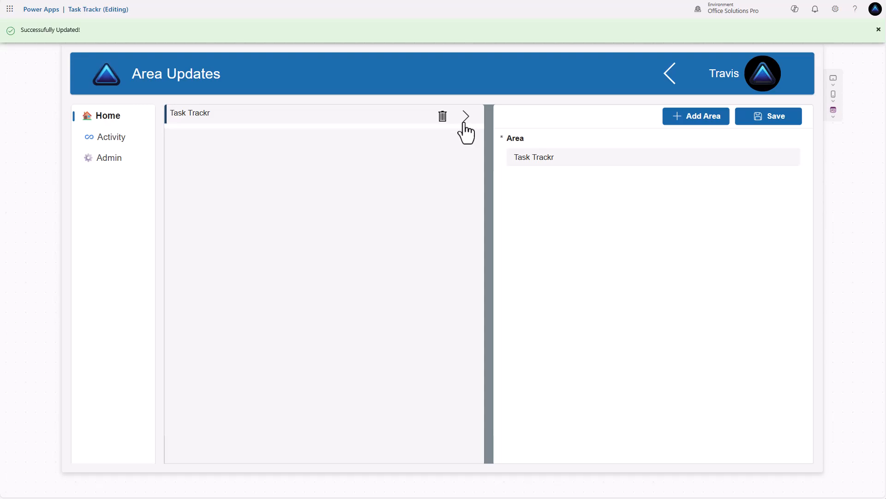
left_click(874, 30)
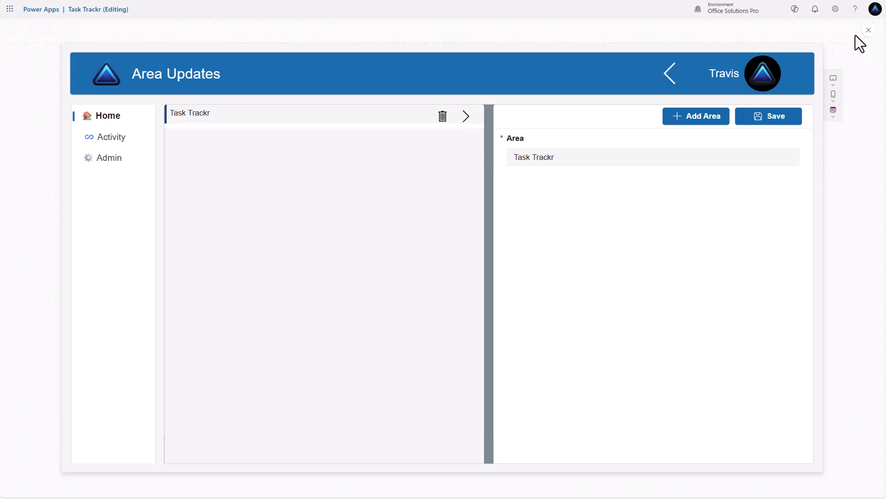
left_click(869, 30)
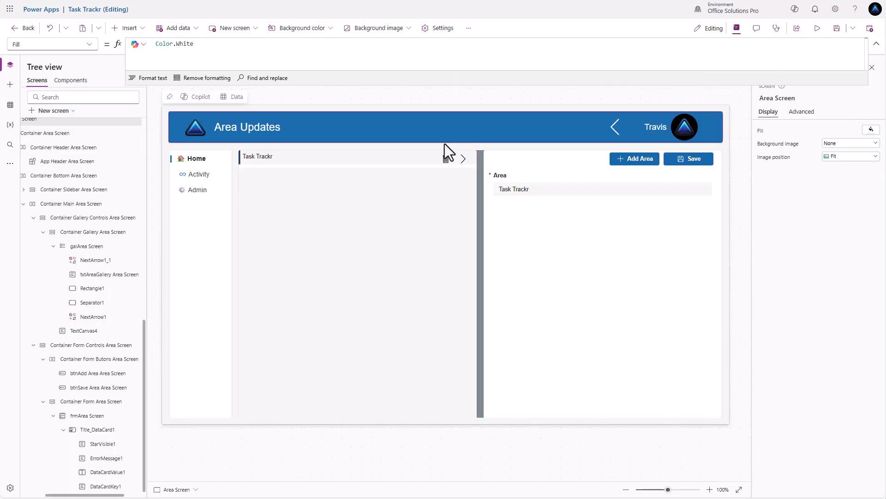
Append UpdateContext({locAreaSelected: Blank()}); after the Remove call in the gallery trash icon's OnSelect formula
left_click(446, 159)
left_click(253, 46)
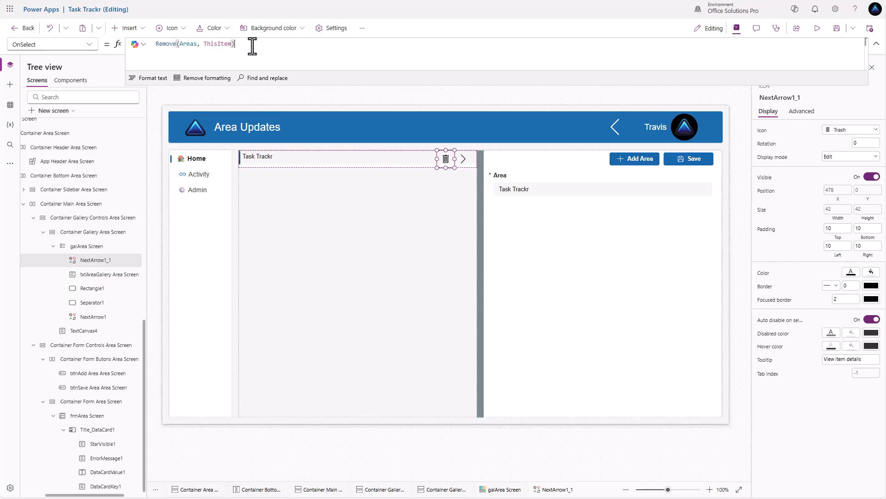
type(";")
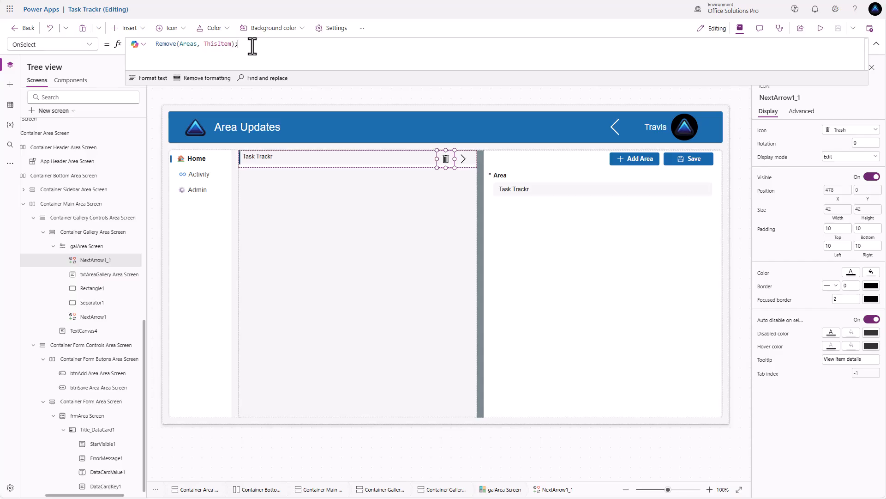
key("shift+Return")
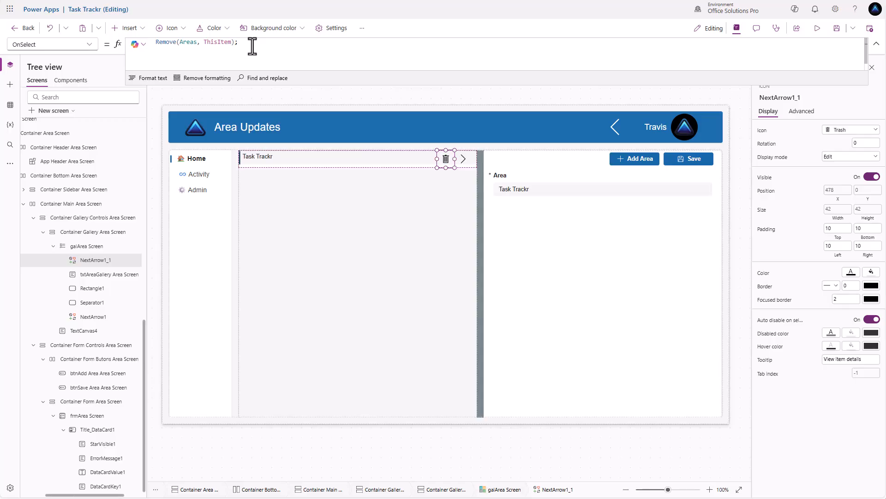
type("Update")
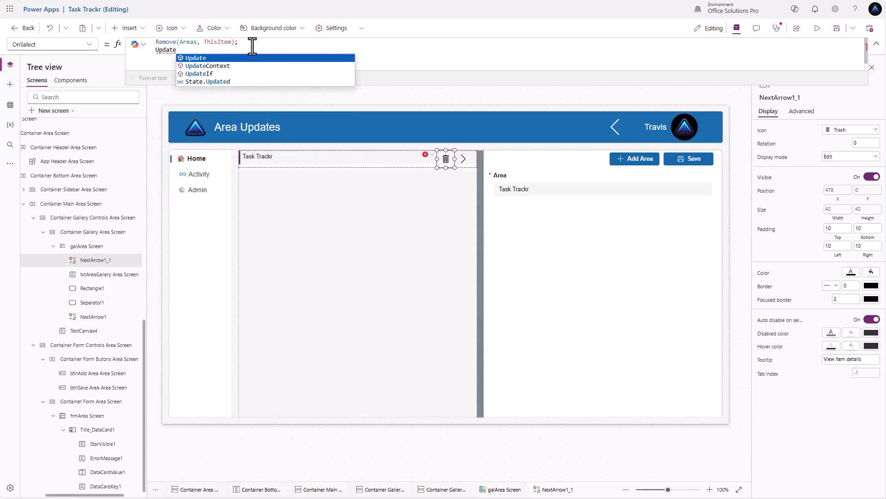
type("Context(")
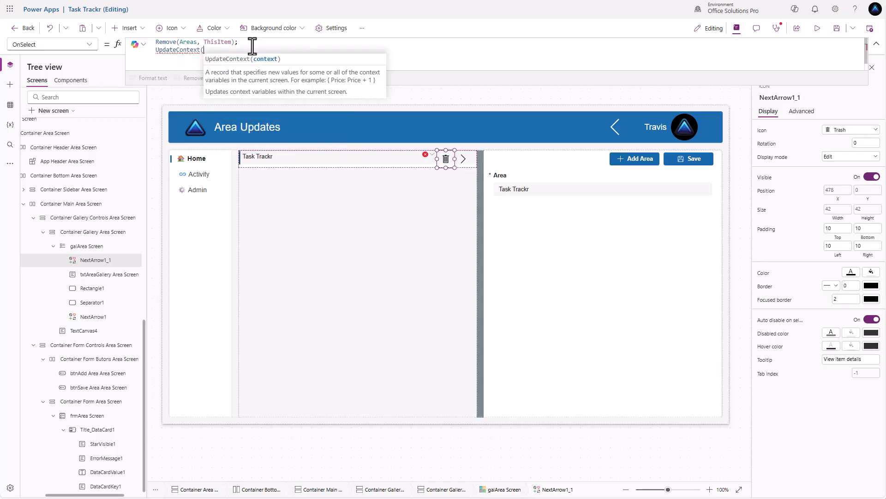
type("{")
key("Tab")
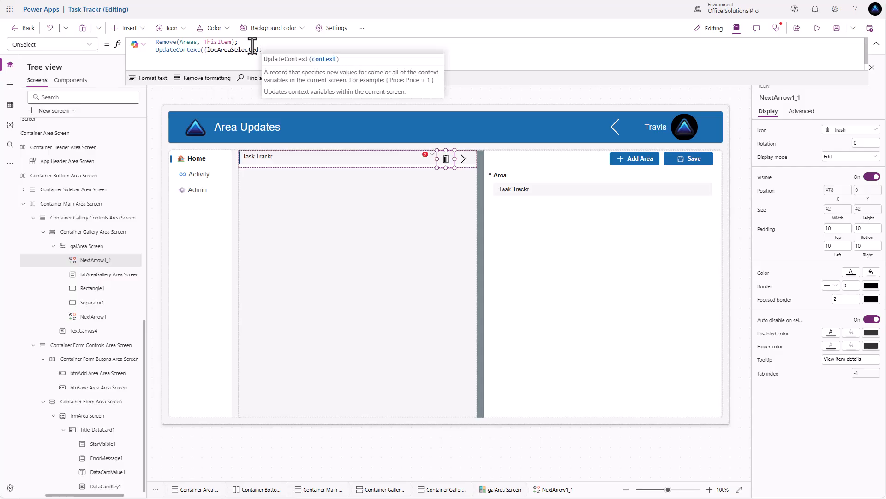
type("Blank()});")
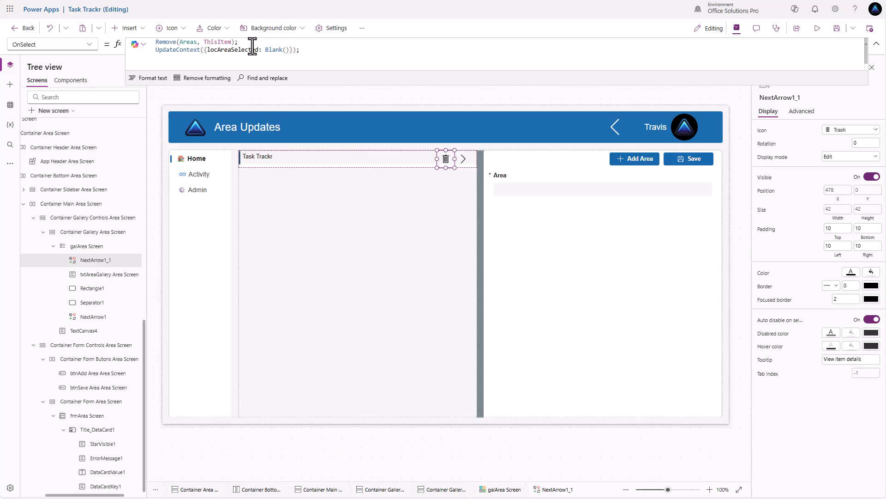
left_click(357, 98)
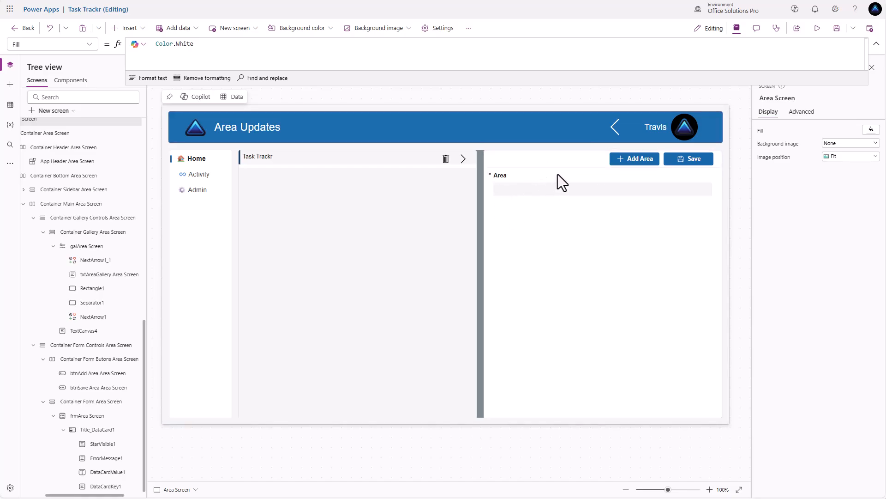
Test the trash icon in preview by saving a new area named Test and deleting it, and return to the editor
left_click(817, 28)
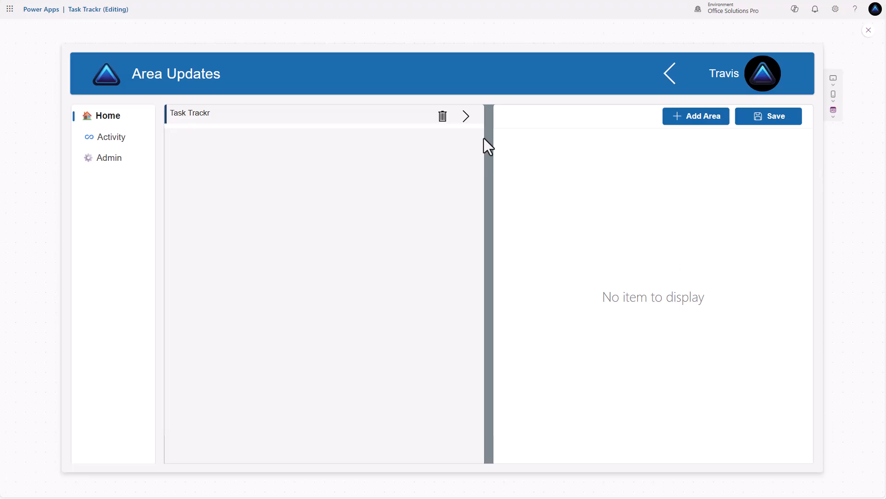
left_click(701, 119)
left_click(573, 157)
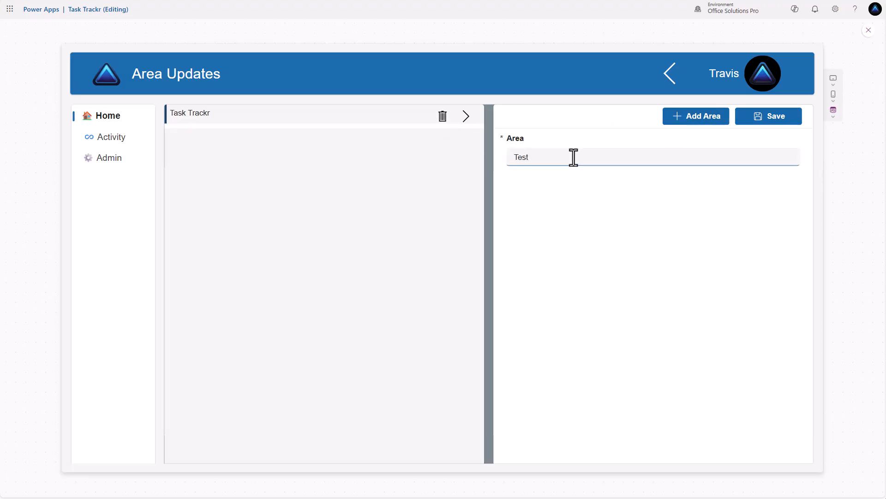
left_click(761, 123)
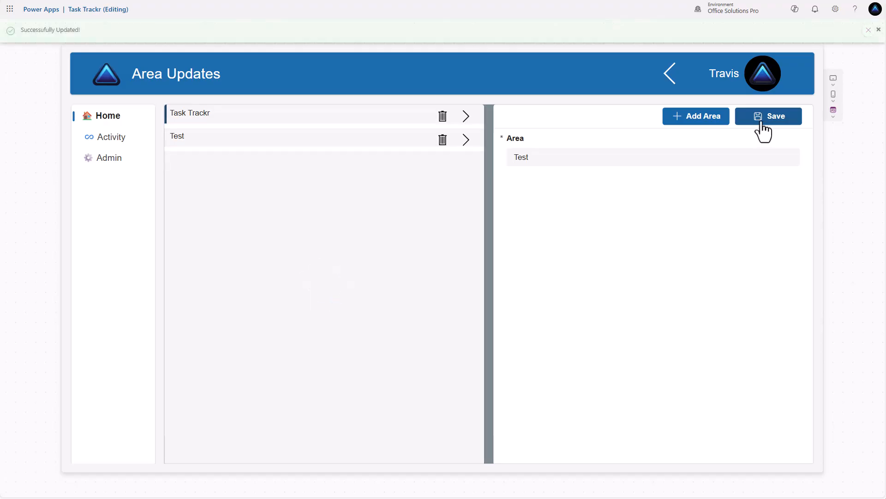
left_click(443, 140)
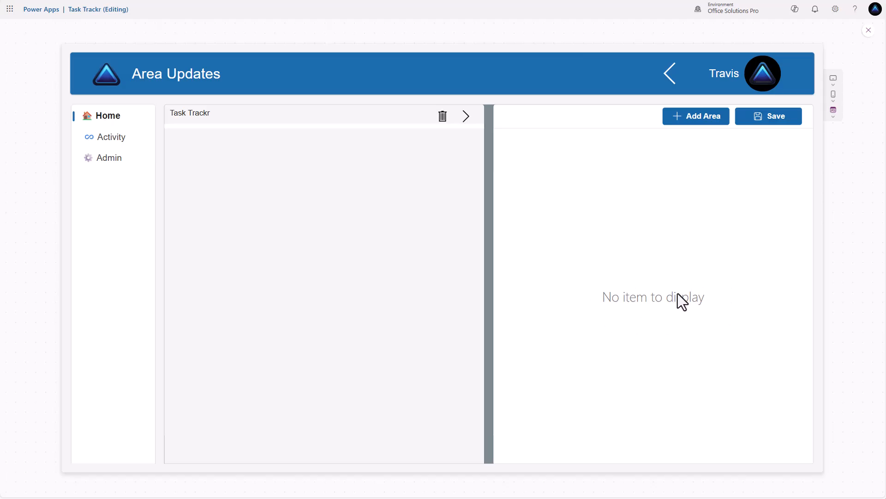
left_click(870, 32)
Set the Default property of the galArea Screen gallery to locAreaSelected
left_click(386, 245)
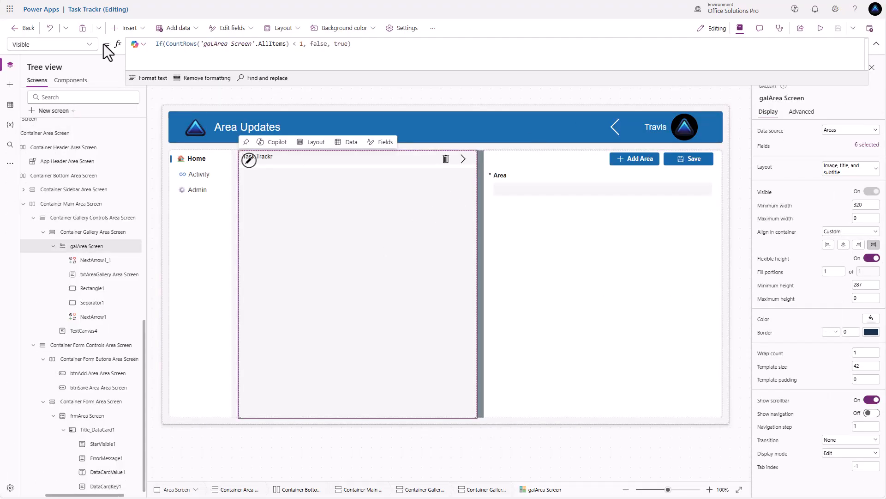
left_click(91, 44)
scroll(47, 108, "up", 1)
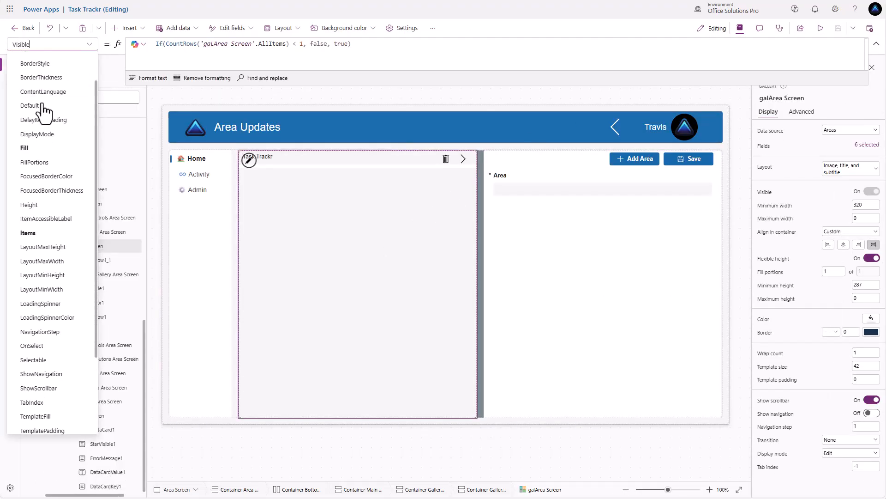
left_click(30, 106)
left_click(230, 46)
type("locAreaSelected")
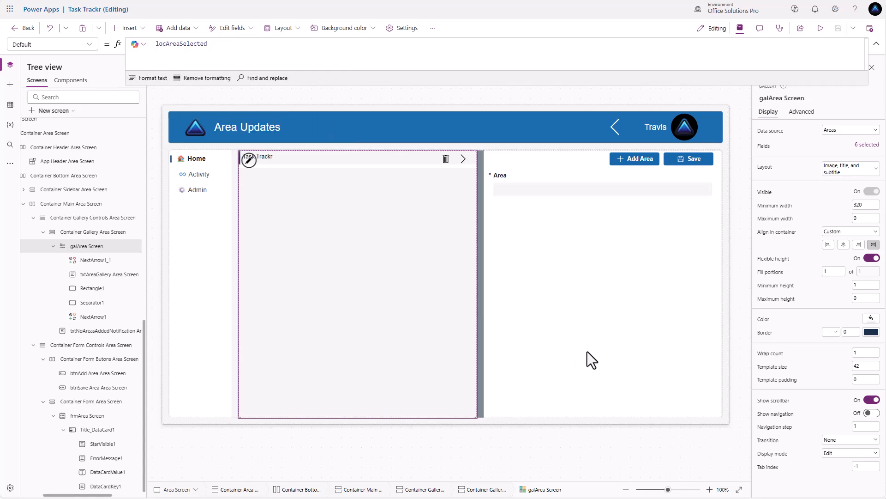
Insert a text control into Container Form Area Screen, beneath the area form
left_click(587, 351)
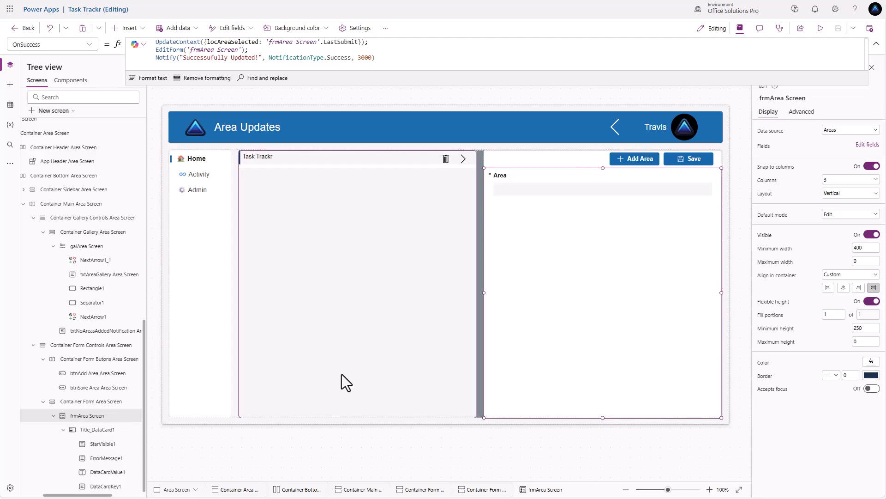
left_click(102, 404)
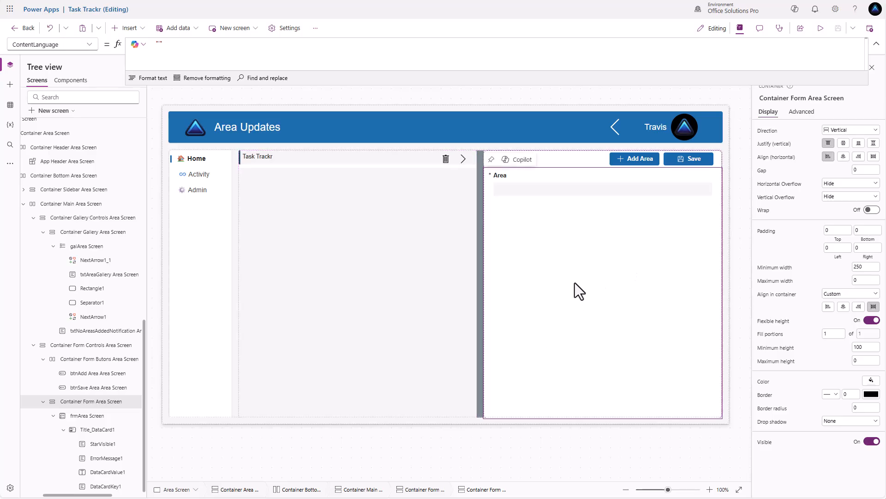
left_click(124, 29)
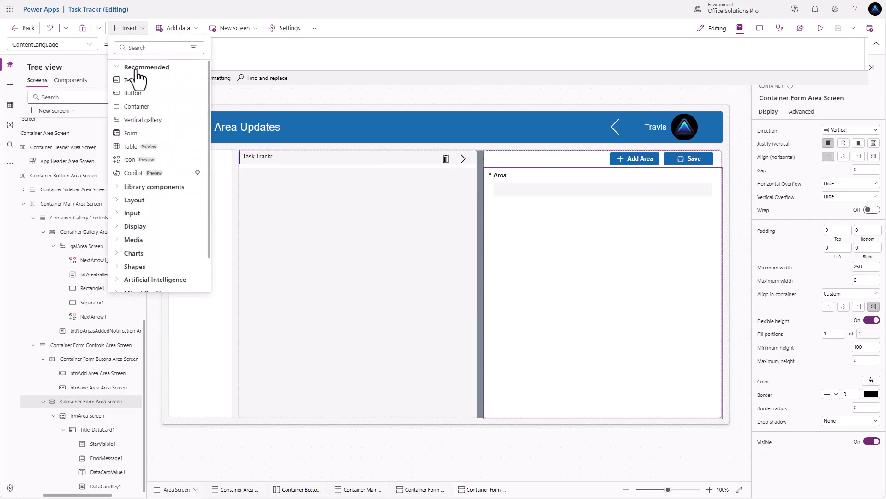
left_click(134, 81)
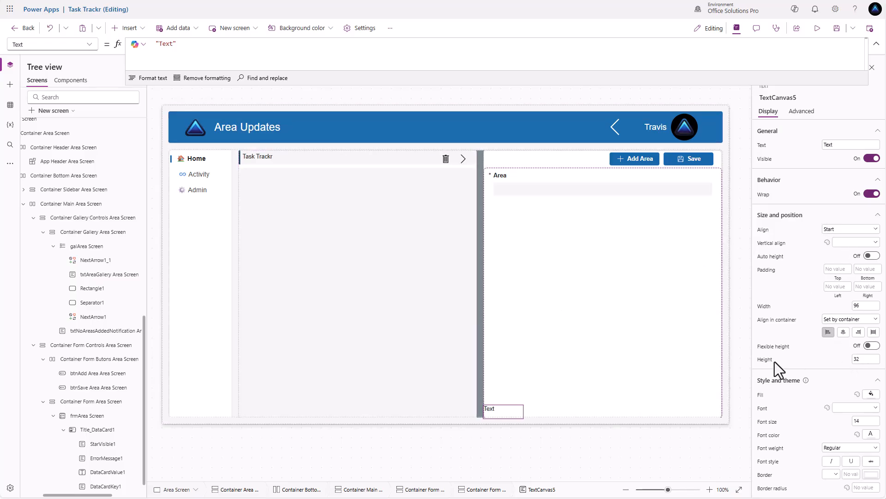
Enter Parent.Height as the Text formula of the new text control
left_click(190, 45)
type("Parent.H")
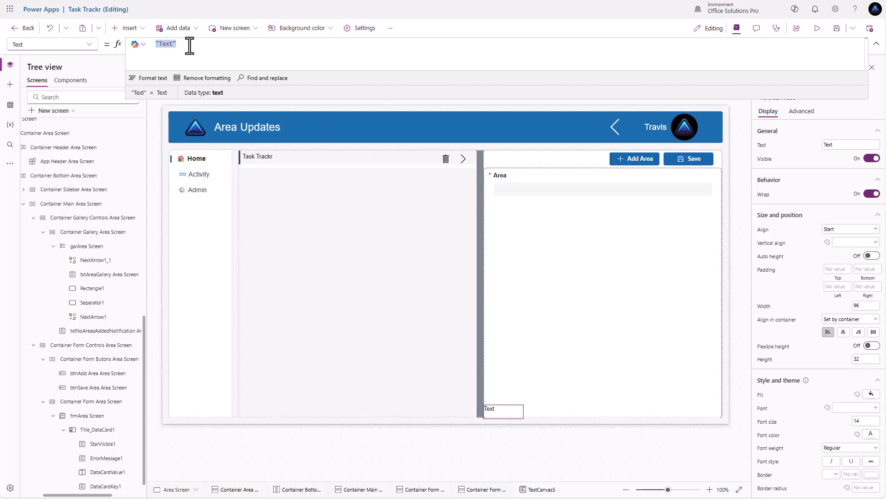
type("eight")
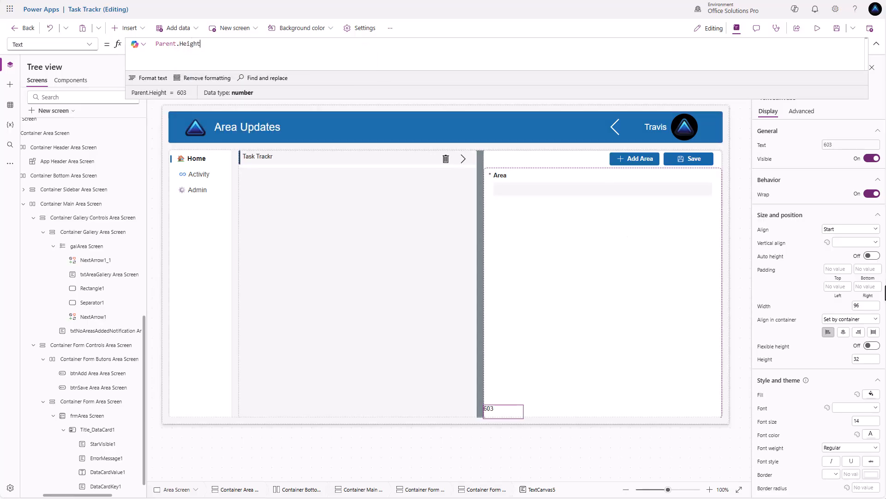
Set the new text control's Width property to Parent.Width
left_click(764, 307)
double_click(176, 45)
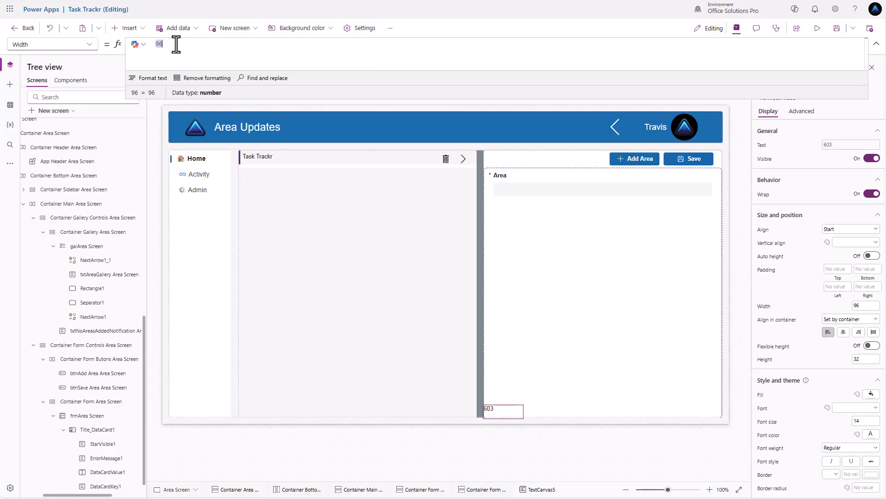
type("Parent.Width")
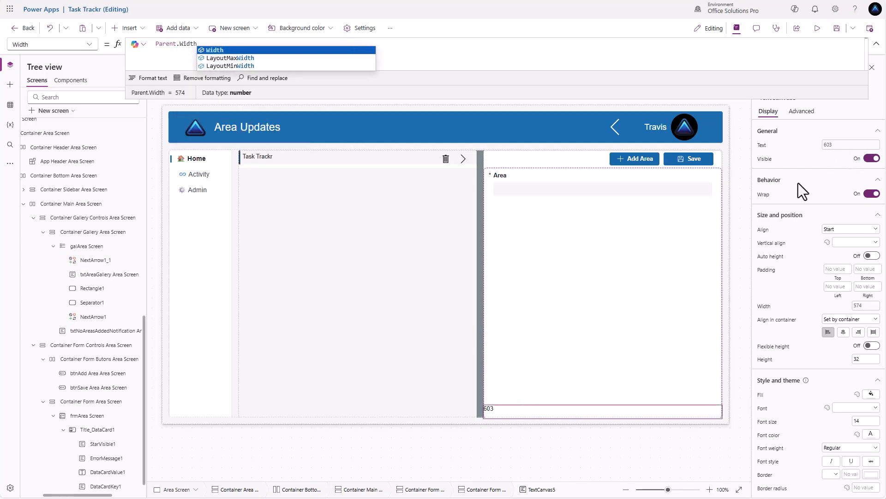
Move the Parent.Height formula from the text control's Text property to its Height property, leaving Text as an empty string
left_click(761, 146)
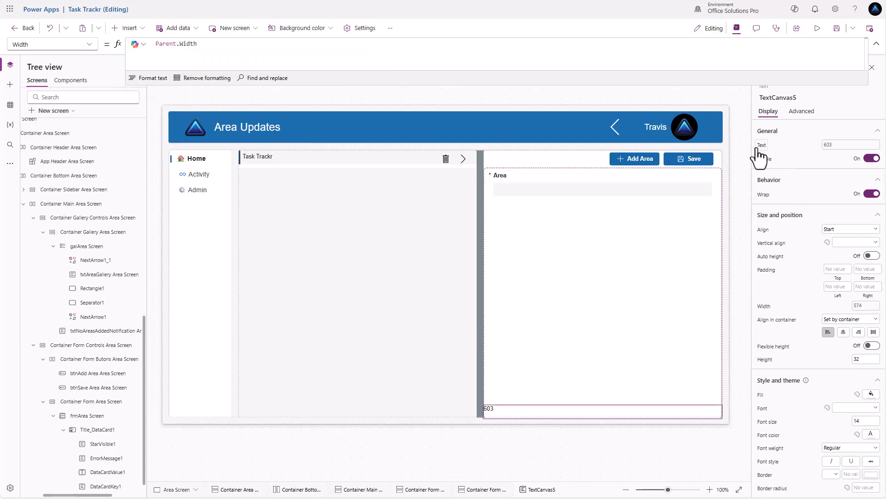
triple_click(205, 46)
key("ctrl+c")
key("BackSpace")
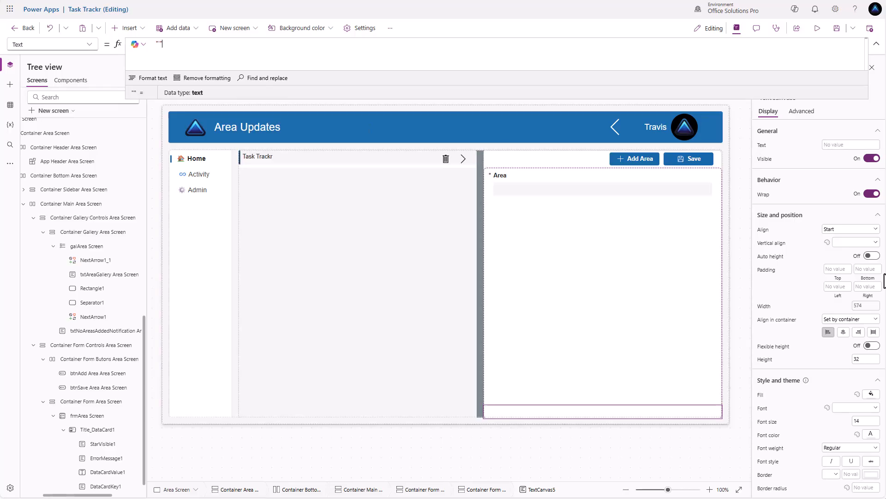
left_click(765, 359)
double_click(173, 45)
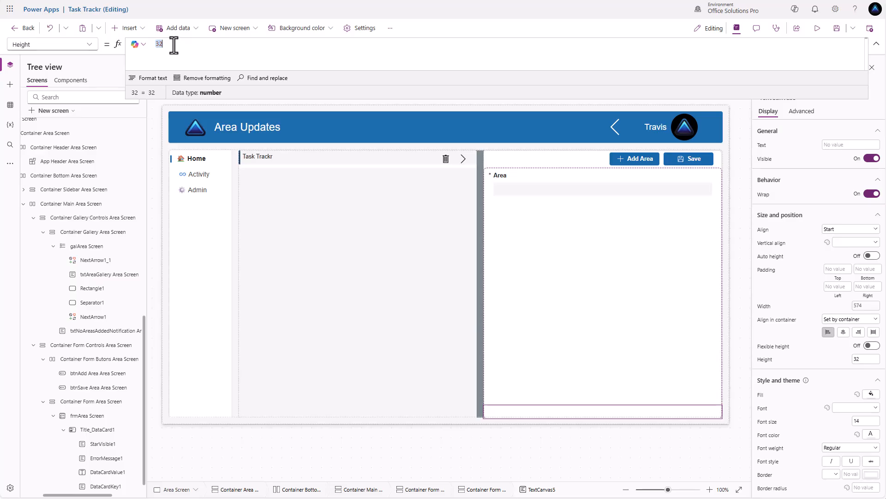
key("ctrl+v")
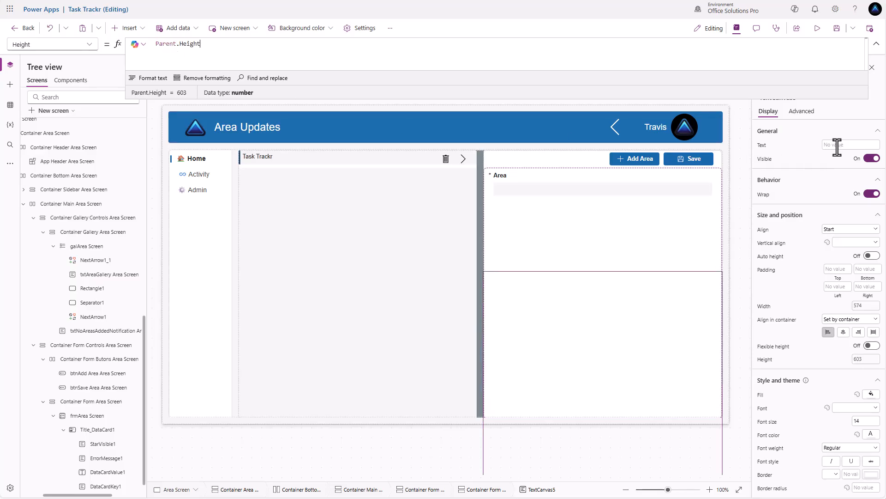
Set the new control's text to "Select an Item to View or Update, or Add a new item!"
left_click(842, 145)
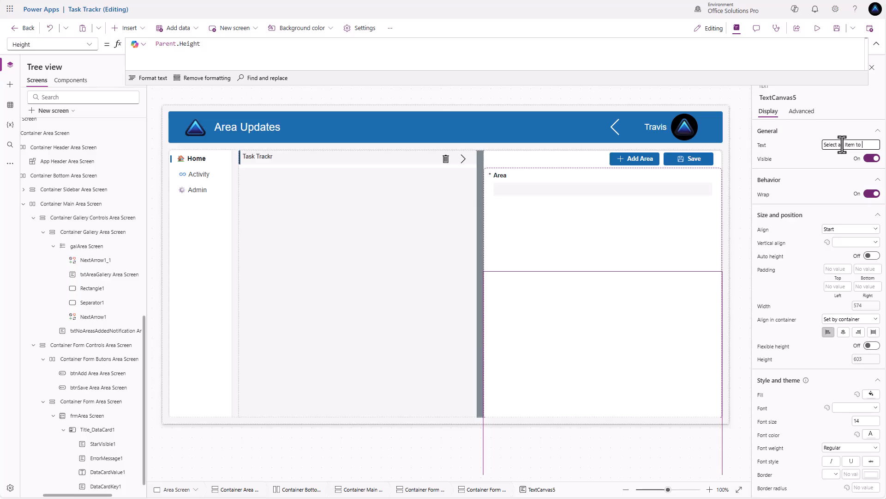
type("or Update, or Add a new")
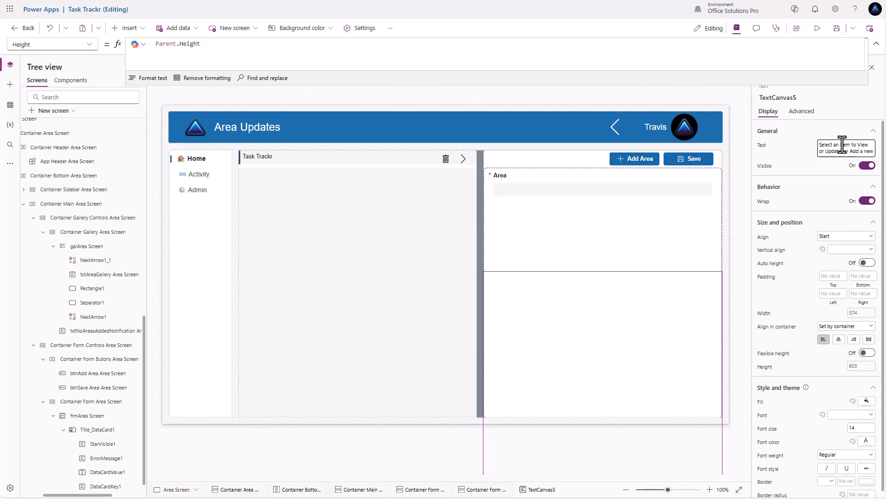
type(" item!")
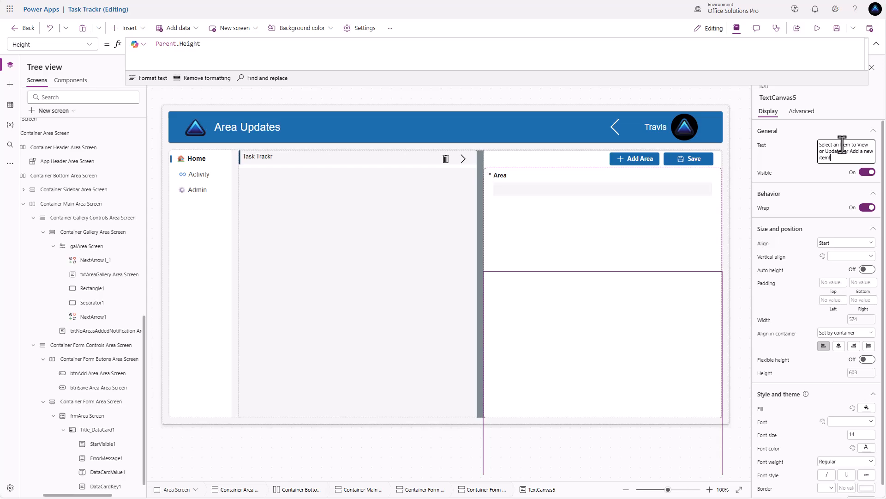
Format the select-an-item message with Bold font weight and font size 24
left_click(847, 462)
left_click(840, 450)
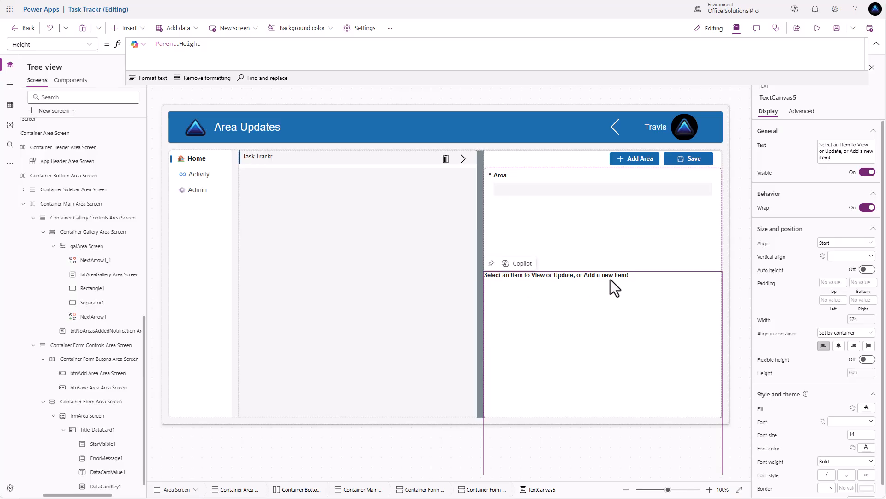
left_click(856, 435)
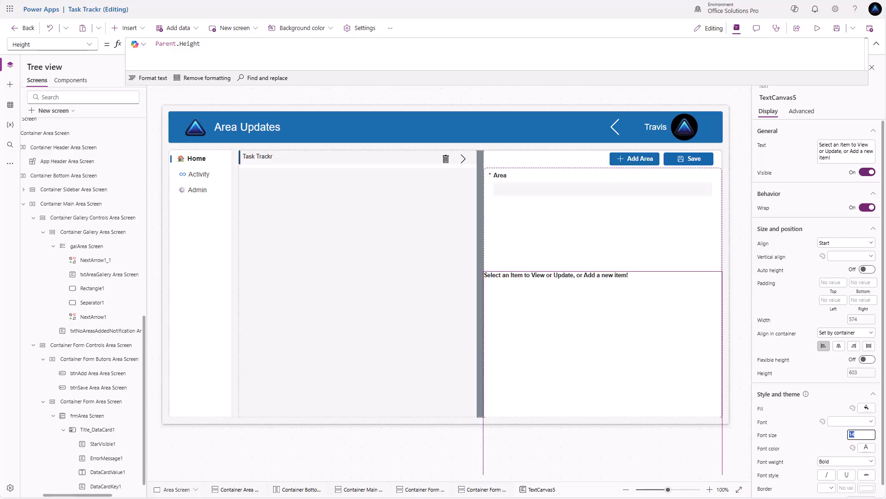
type("24")
left_click(815, 441)
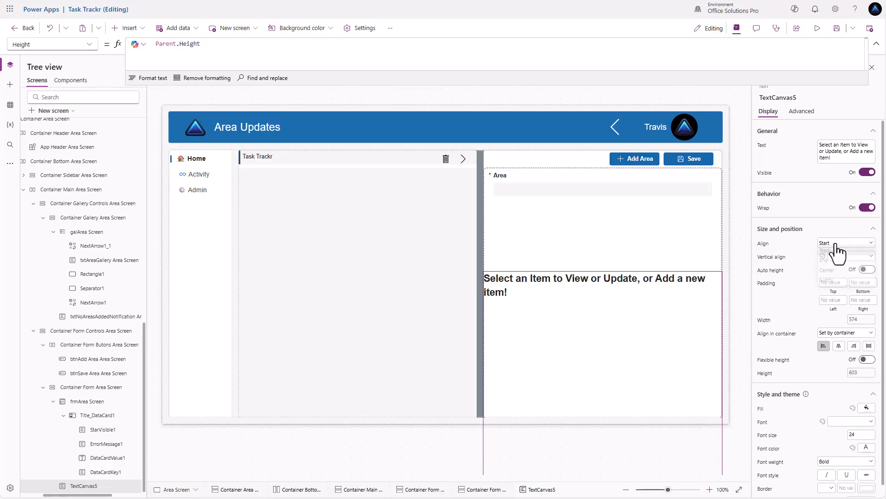
Align the select-an-item message to Center horizontally and Middle vertically
left_click(836, 243)
left_click(838, 271)
left_click(848, 256)
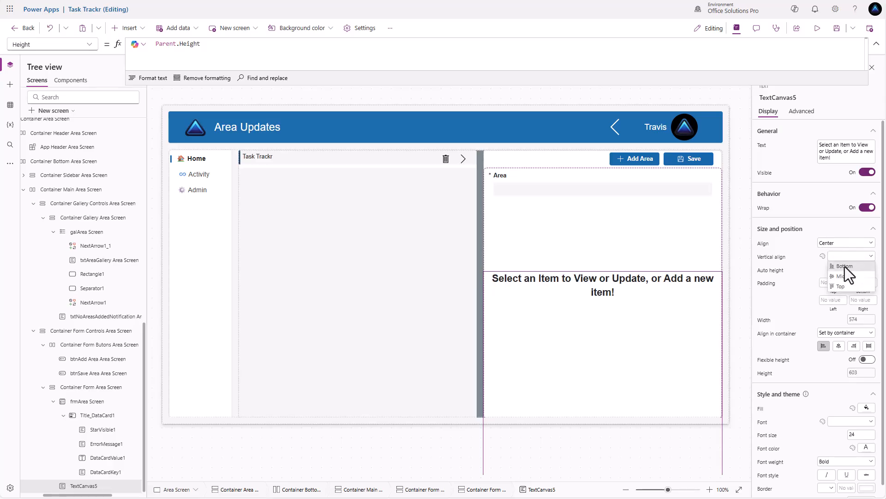
left_click(843, 276)
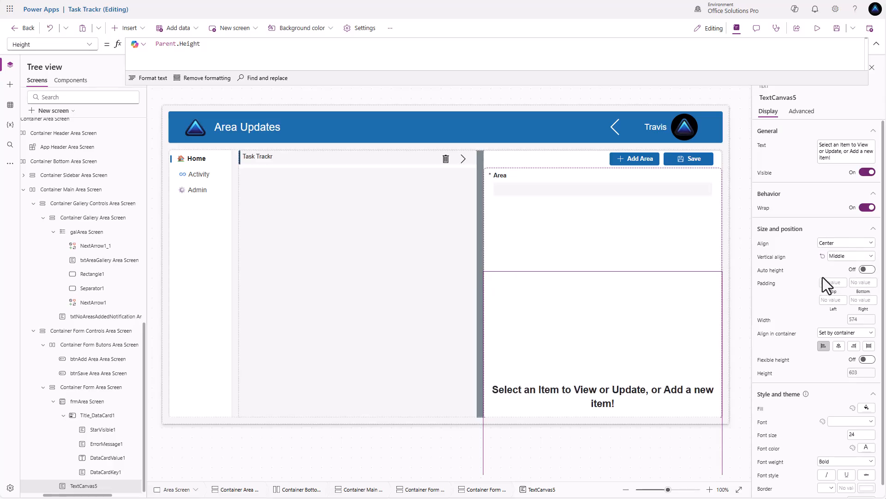
Set the font size of the txtNoAreasAddedNotification text in the gallery container to 24
left_click(97, 317)
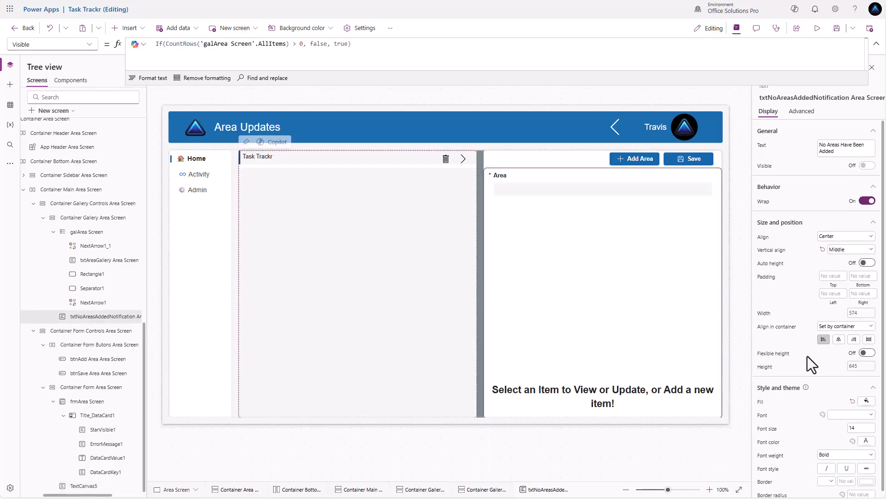
left_click(857, 428)
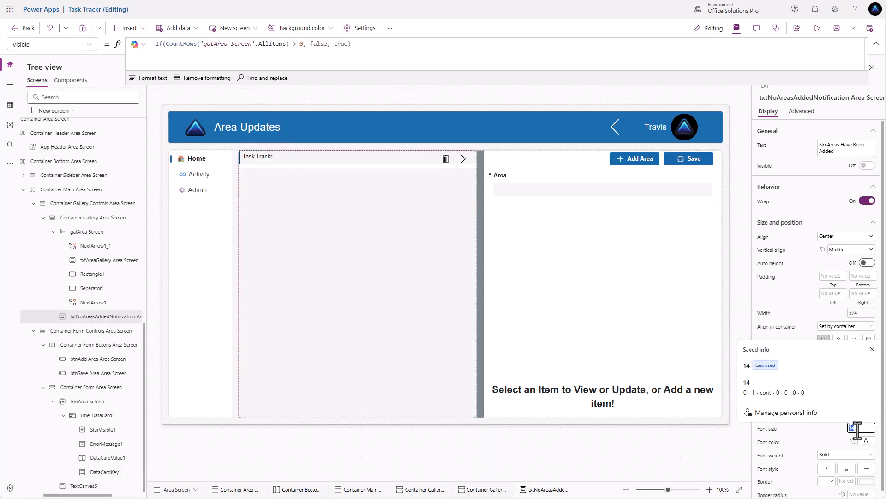
type("24")
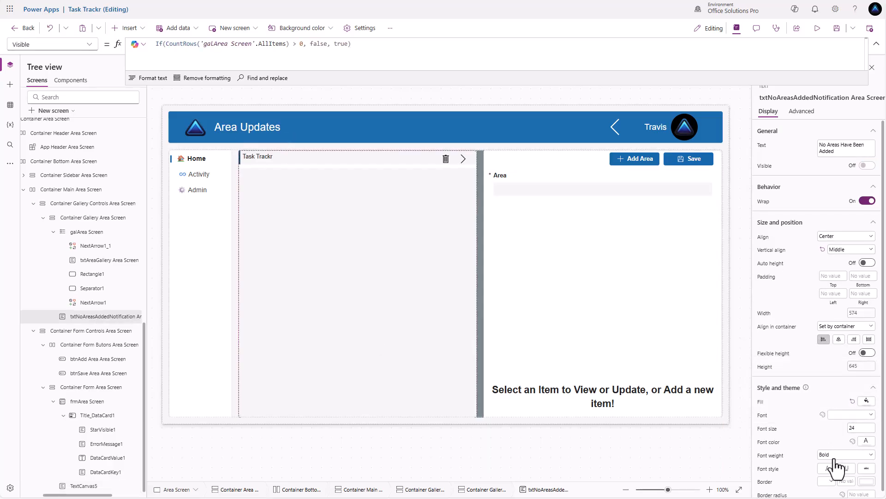
Set the select-an-item message's Visible property to IsBlank(locAreaSelected) And 'frmArea Screen'.Mode <> FormMode.New, and copy that formula
left_click(628, 386)
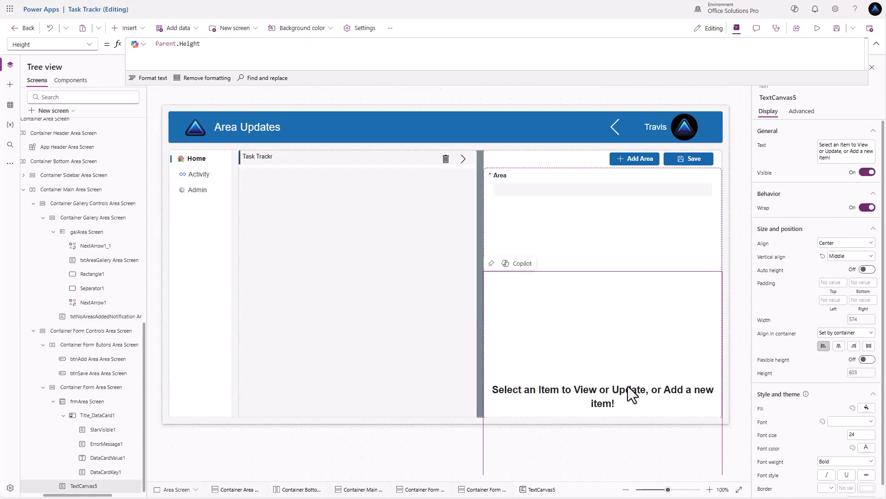
left_click(764, 173)
double_click(188, 46)
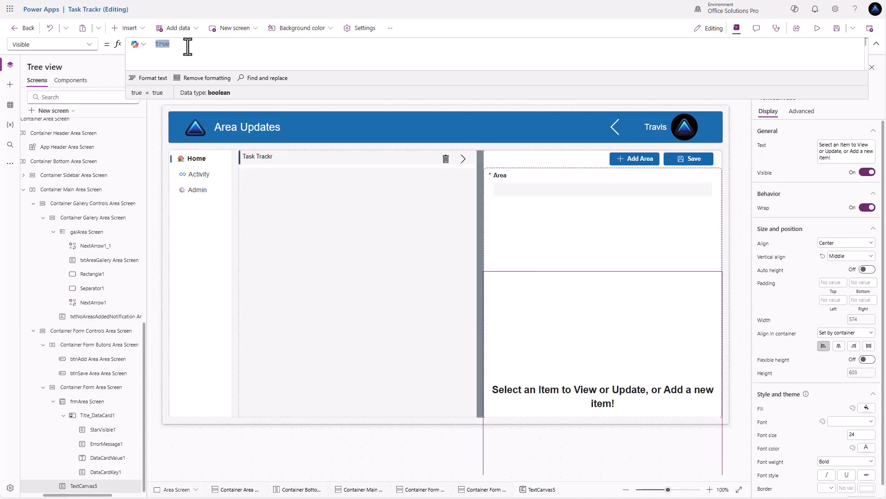
key("BackSpace")
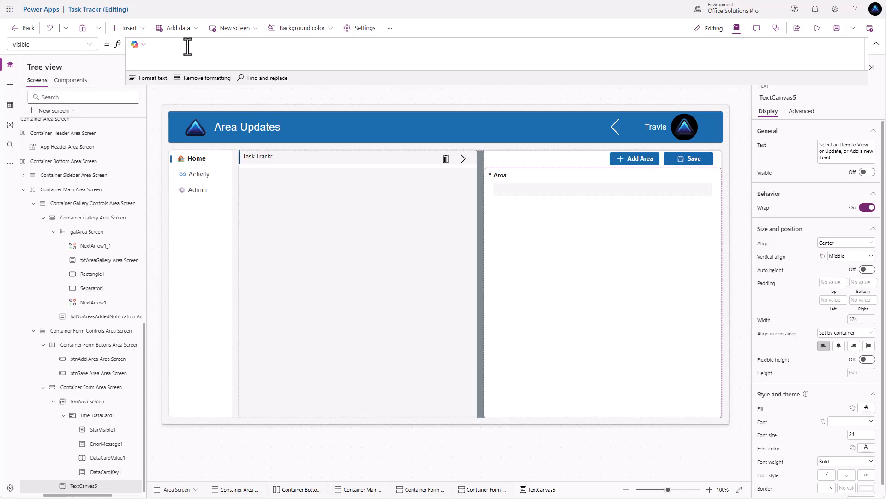
type("IsBlank")
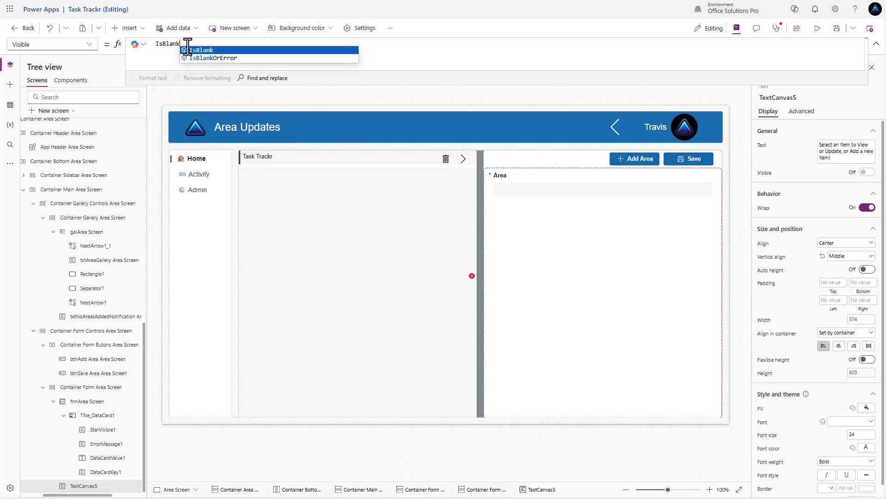
type("(loc")
key("Tab")
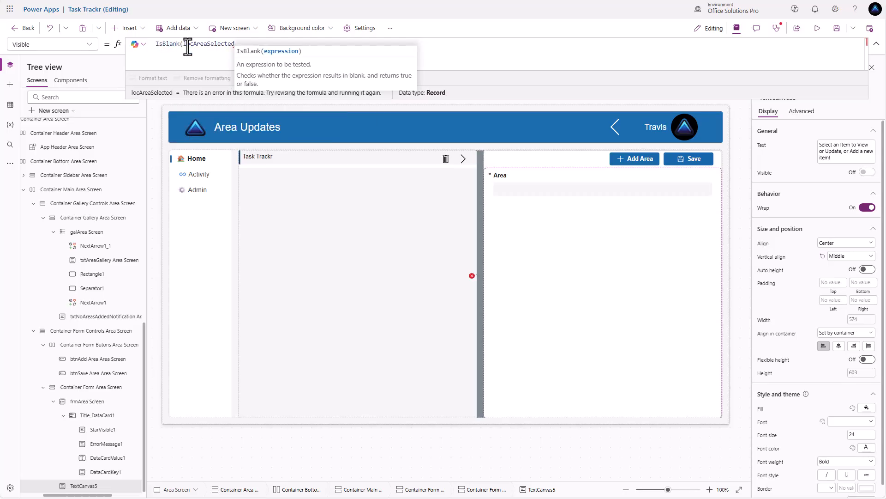
type(") A")
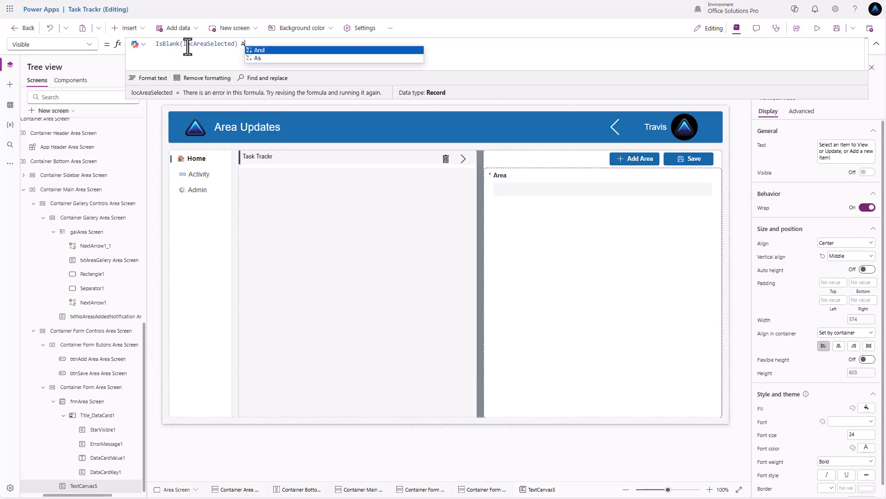
type("nd 'frmArea Screen'")
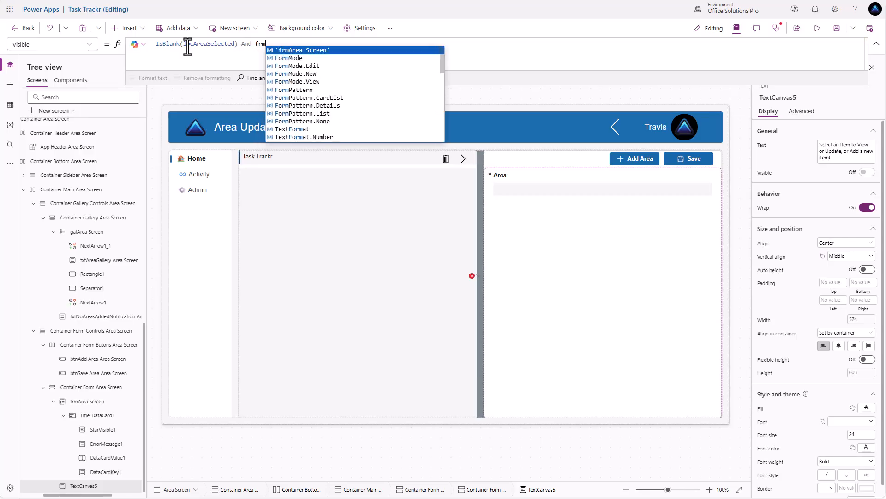
key("Tab")
type(".Mod")
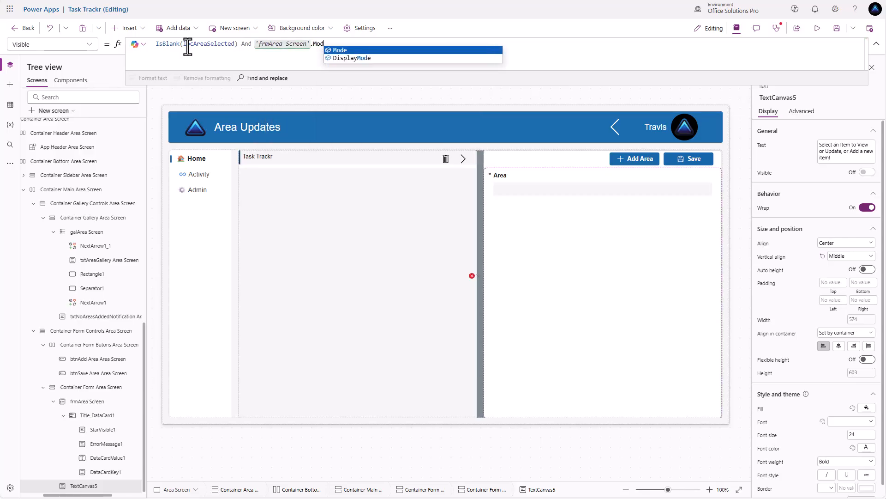
key("Tab")
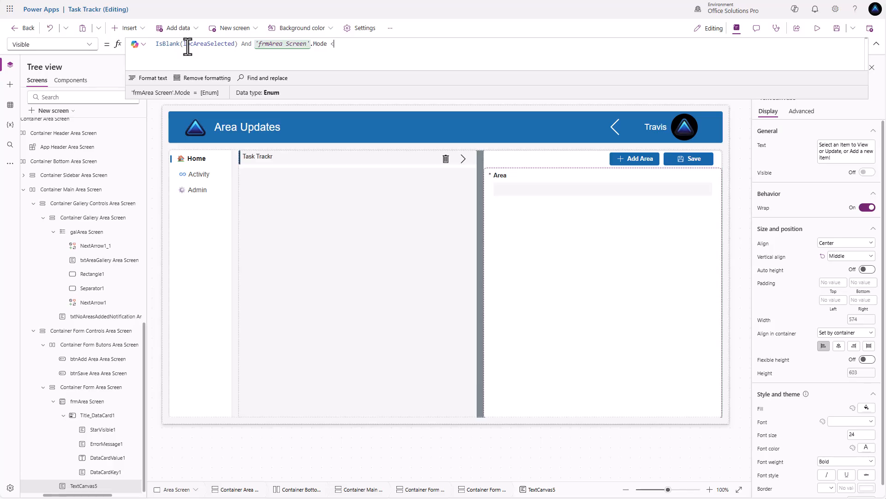
type("<> Form")
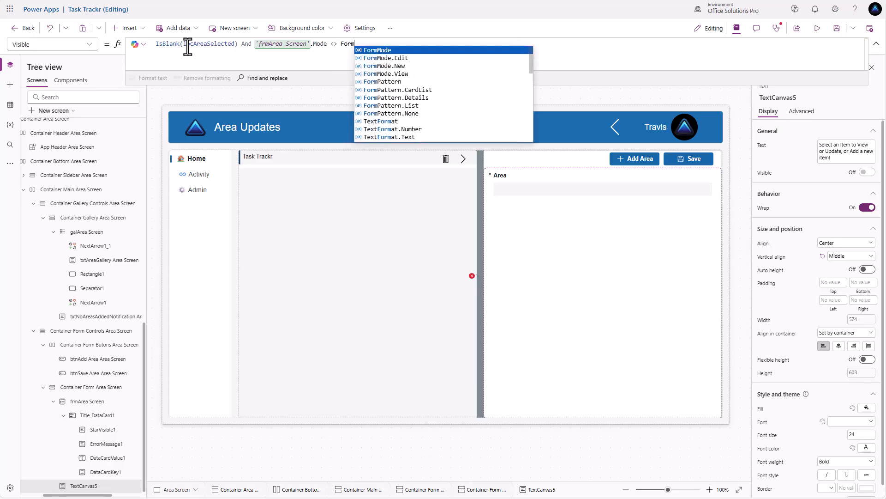
type("Mode.New")
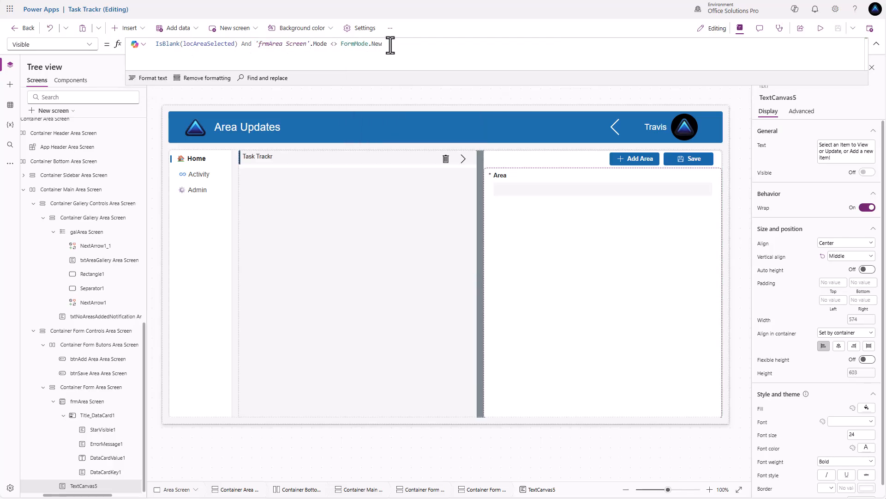
left_click_drag(390, 45, 127, 43)
key("ctrl+c")
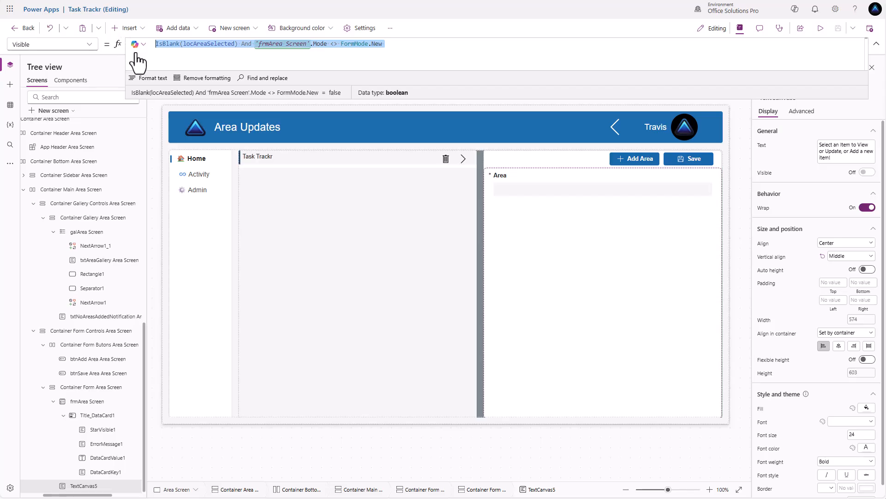
Set the Visible property of frmArea Screen to !IsBlank(locAreaSelected) || 'frmArea Screen'.Mode = FormMode.New by adapting the copied formula
left_click(583, 250)
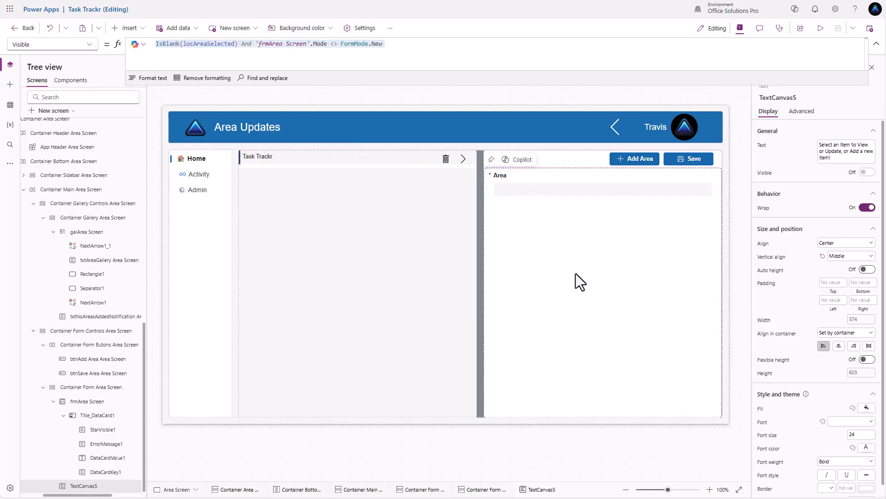
left_click(87, 401)
left_click(198, 49)
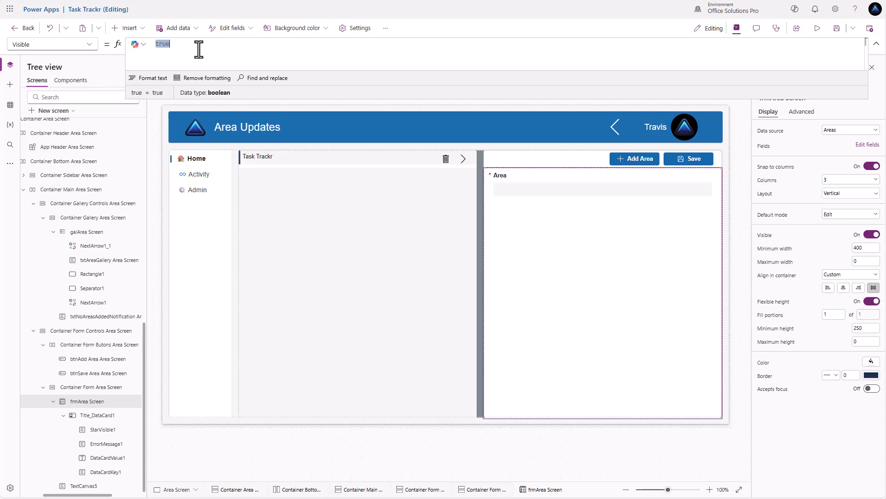
key("ctrl+v")
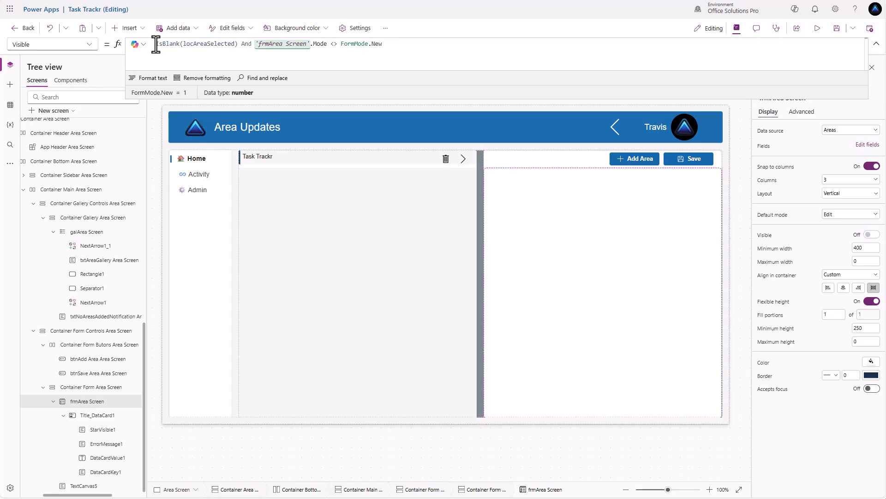
left_click(156, 46)
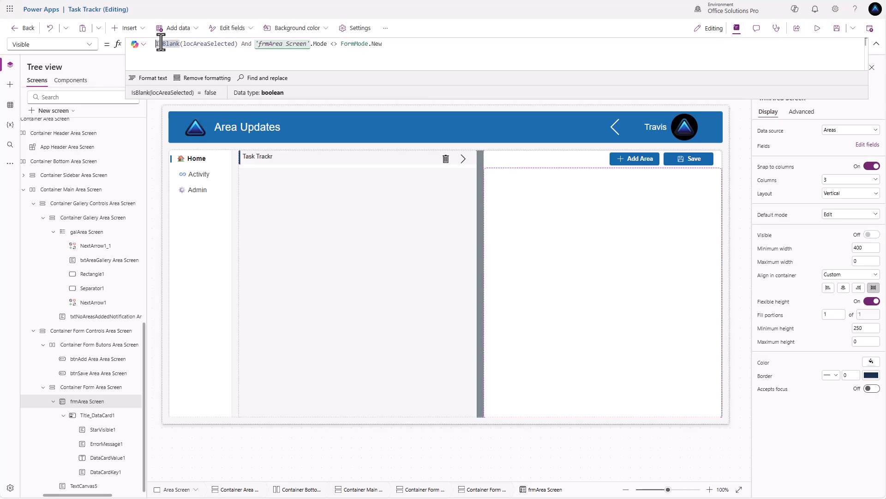
type("!")
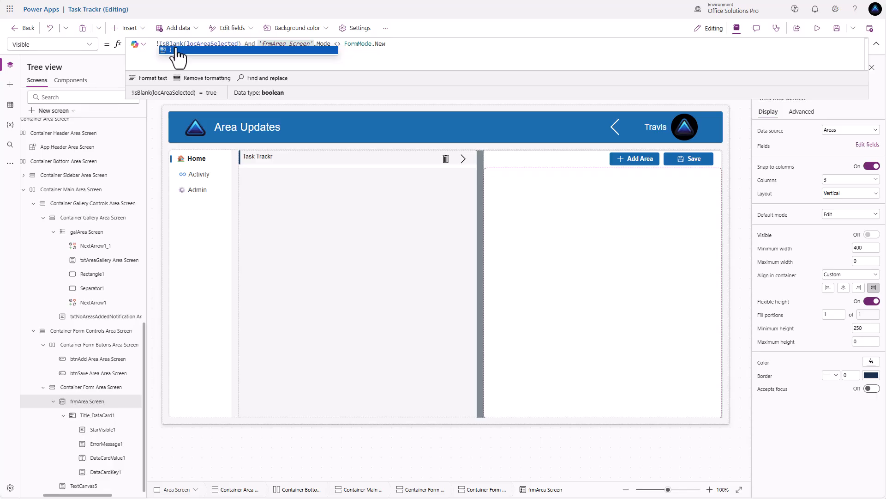
left_click(251, 46)
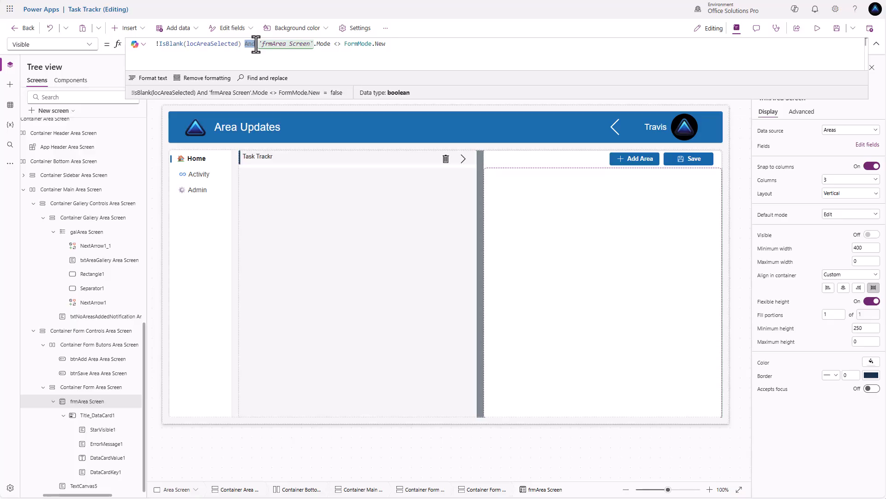
type("||")
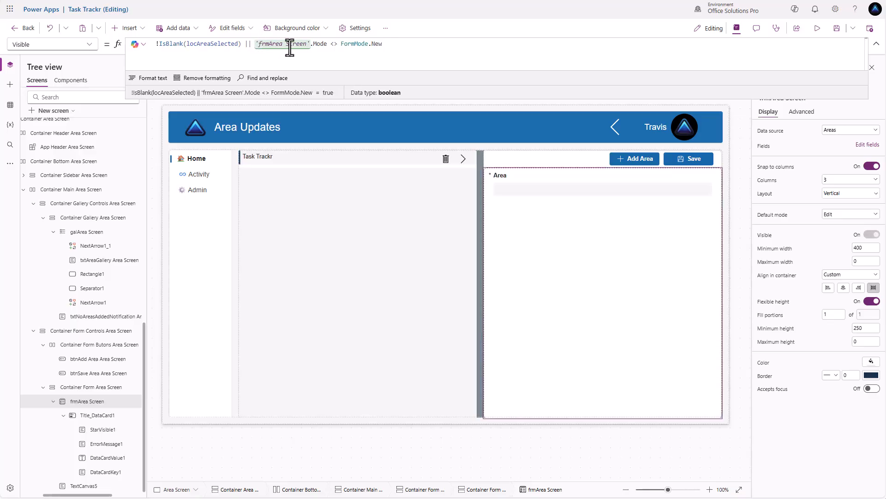
double_click(331, 45)
type("=")
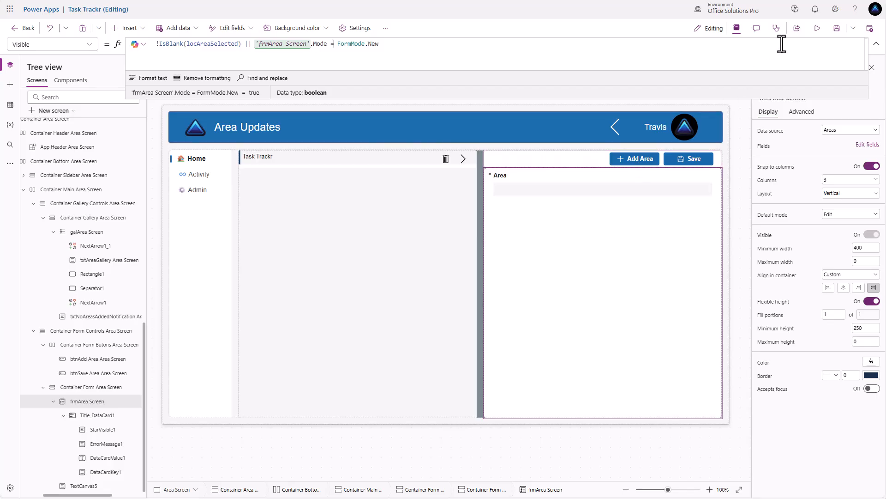
Preview the app, delete the existing Task Trackr area, and save a new area named Task Trackr
left_click(817, 27)
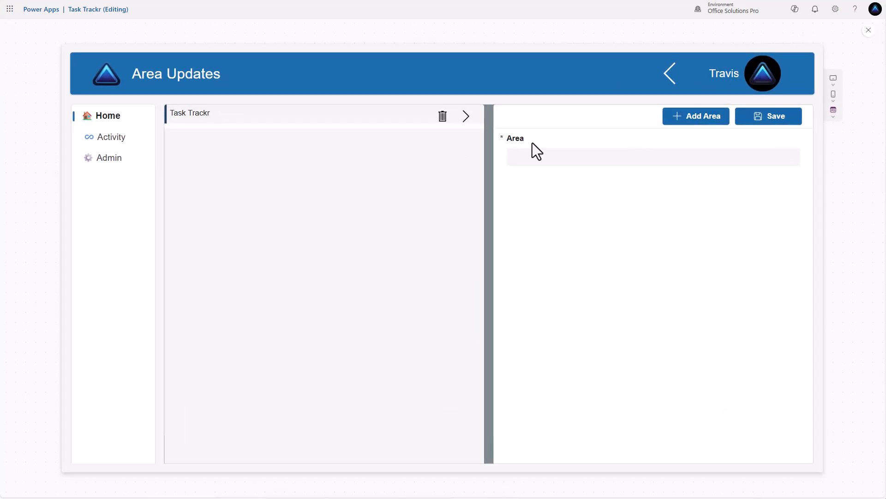
left_click(442, 116)
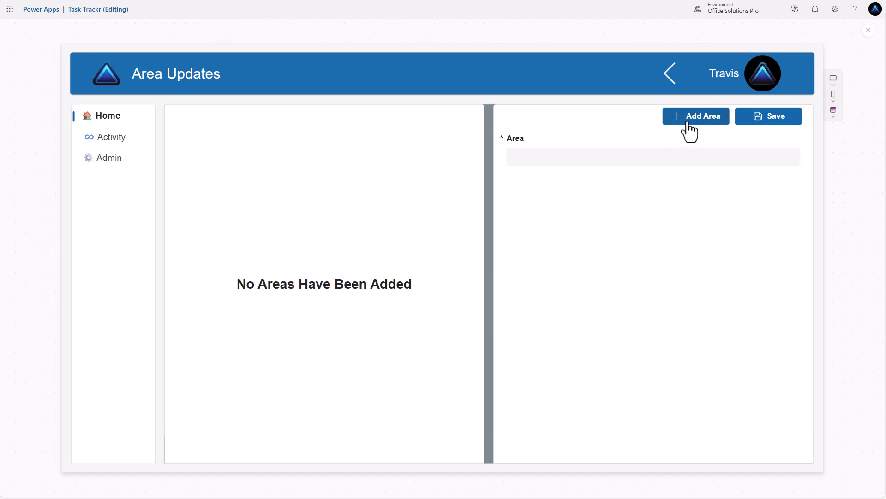
left_click(617, 158)
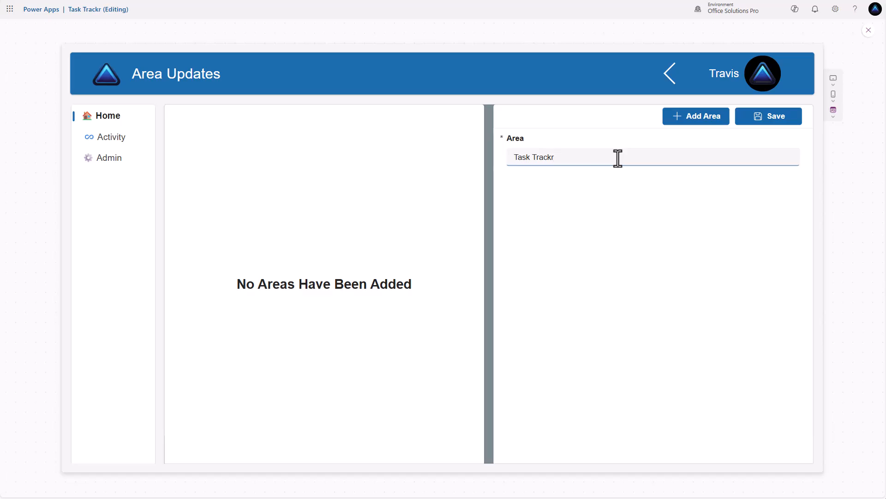
left_click(780, 121)
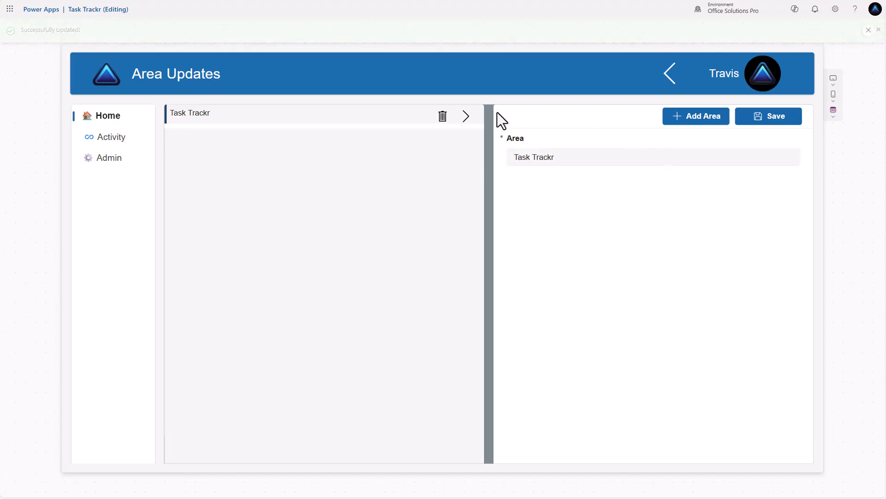
Delete the saved area again, add and save a replacement named Task Trackr, and exit the preview
left_click(441, 118)
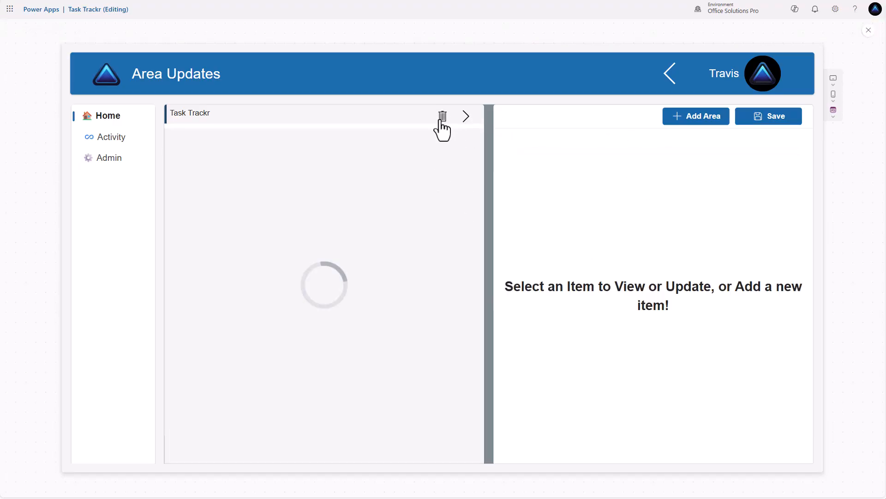
left_click(702, 127)
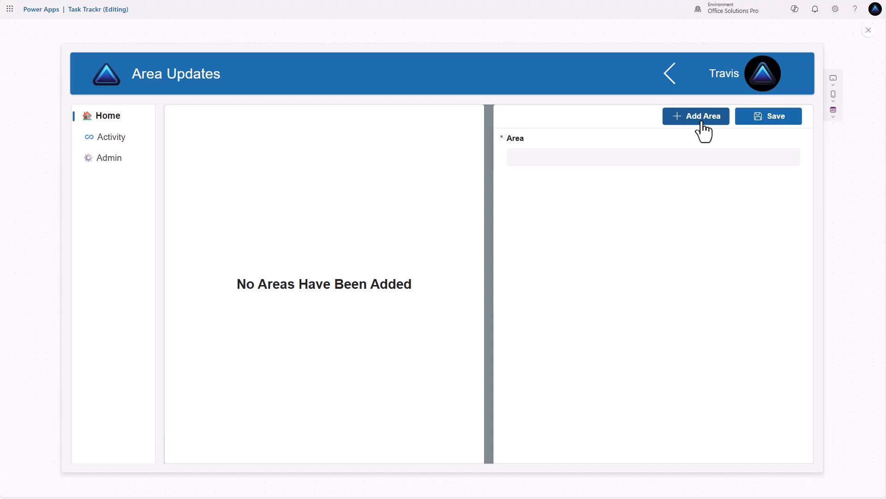
left_click(522, 157)
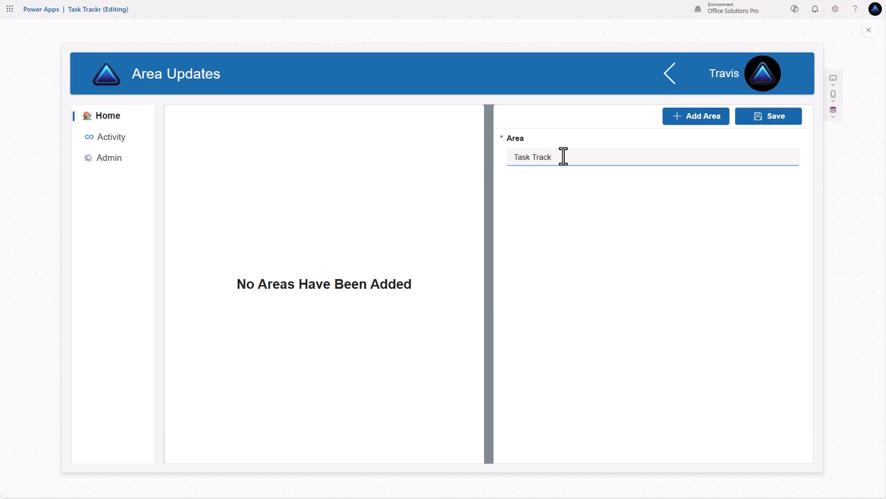
left_click(778, 119)
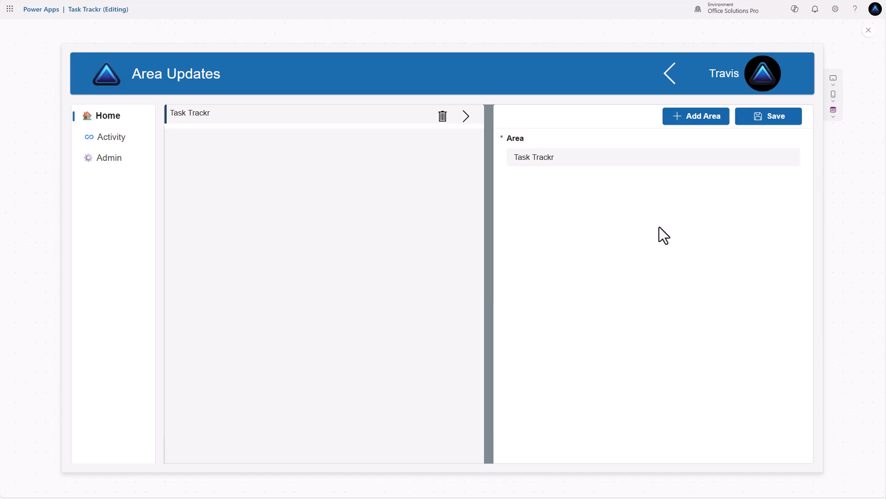
left_click(869, 31)
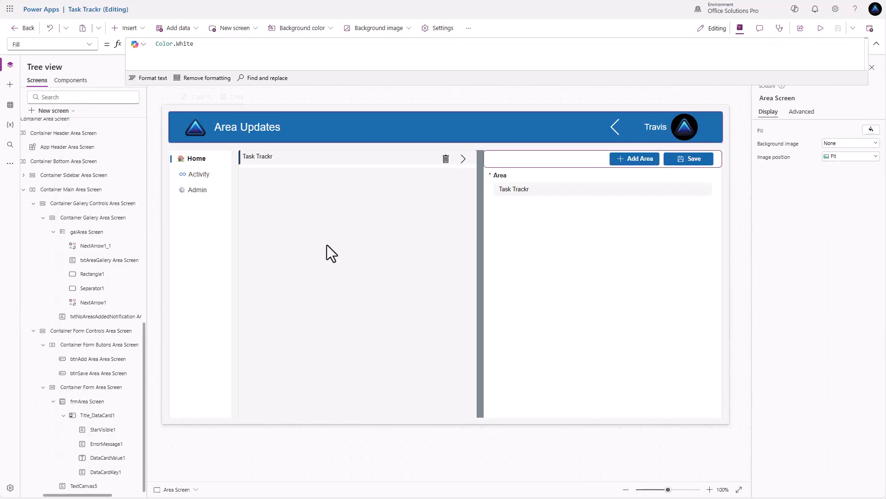
Rename the select-an-item message control TextCanvas5 as txtFormNothingShown Area Screen
double_click(86, 487)
type("txt")
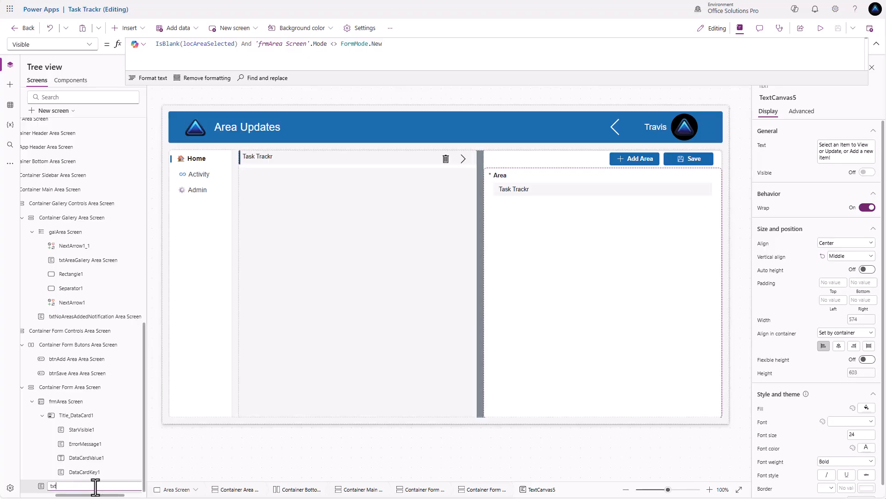
type("FormNothingShown Area Scree")
key("Return")
Rename the gallery's trash icon NextArrow1_1 as icoDelete Area Screen
left_click(70, 305)
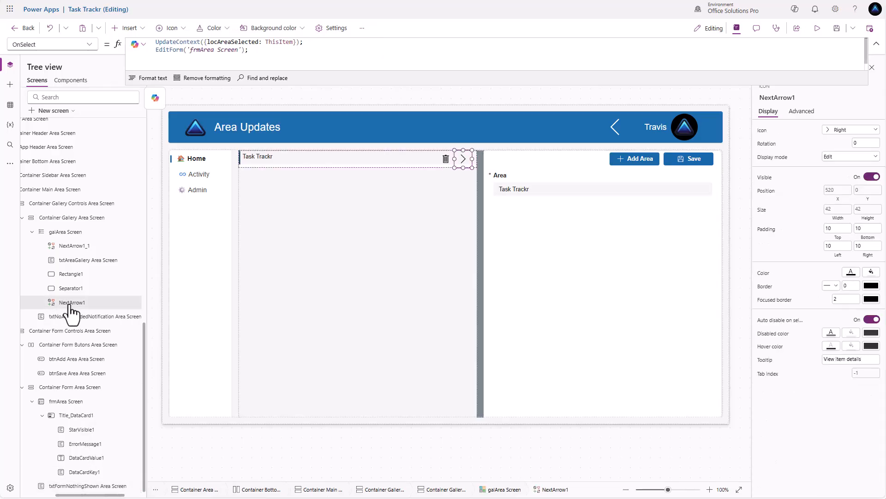
double_click(71, 303)
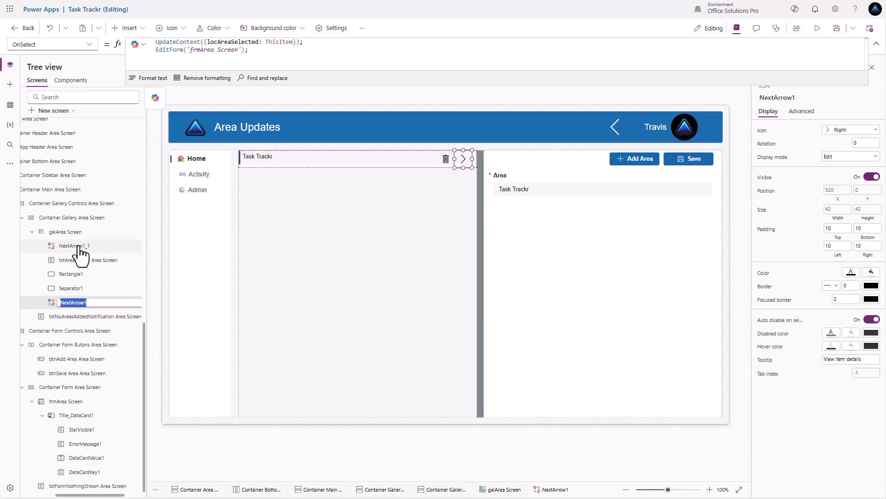
left_click(80, 248)
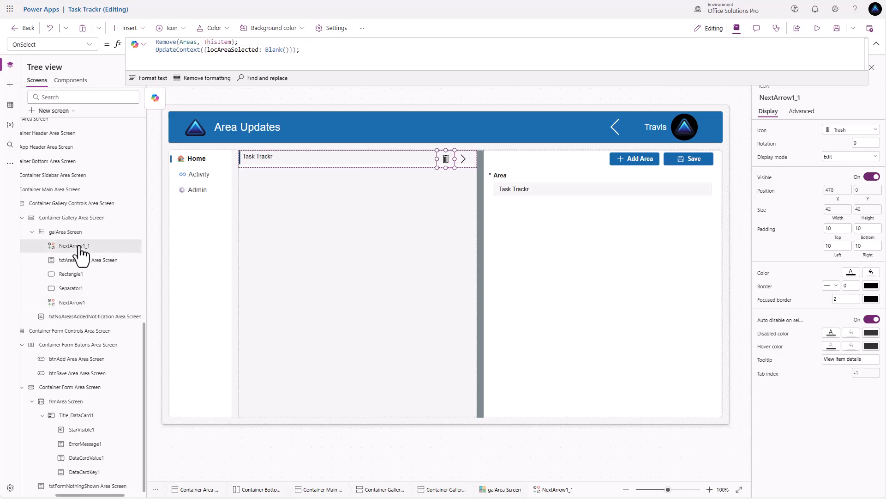
double_click(80, 248)
type("icoDelete Area Screen")
key("Return")
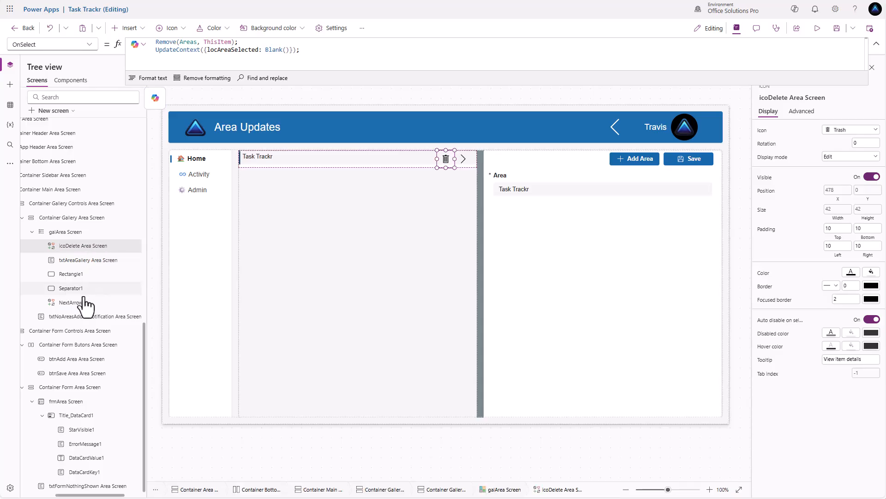
Rename the gallery's right-arrow icon NextArrow1 as icoSelect Area Screen
double_click(81, 304)
type("icoSelect Area")
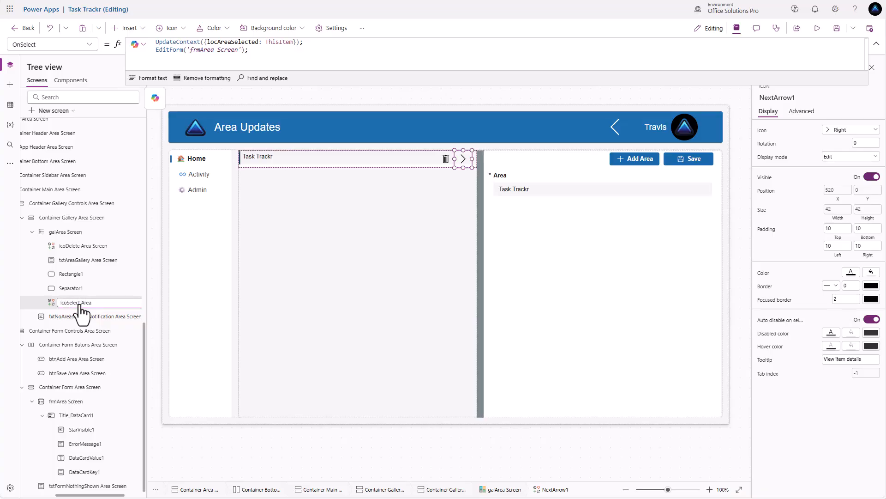
type(" Screen")
key("Return")
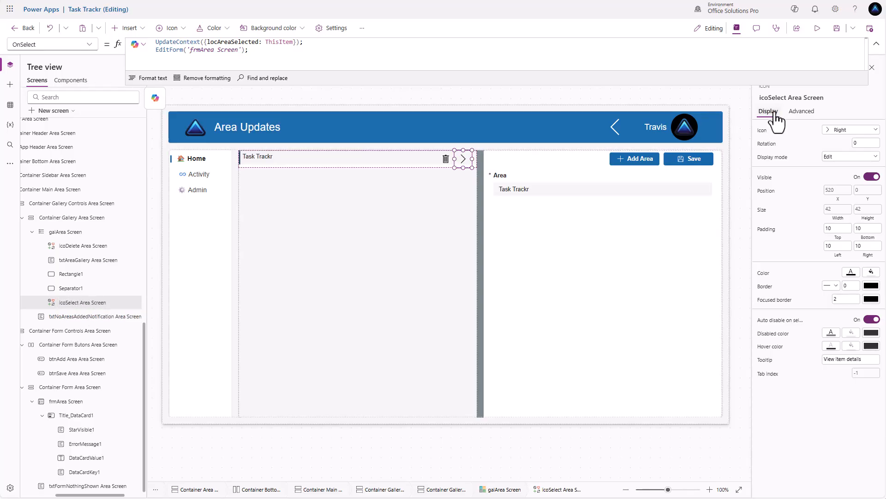
Set the BorderStyle property of icoSelect Area Screen to BorderStyle.None
left_click(802, 111)
scroll(802, 351, "down", 3)
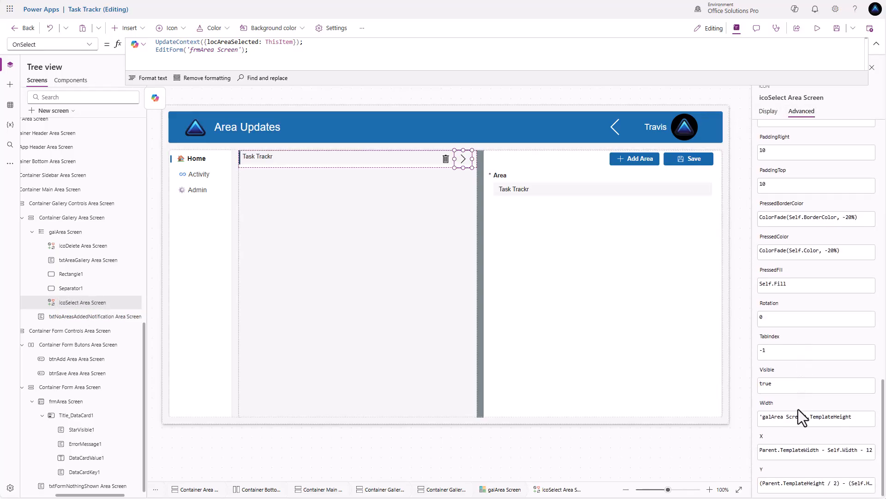
scroll(801, 350, "up", 9)
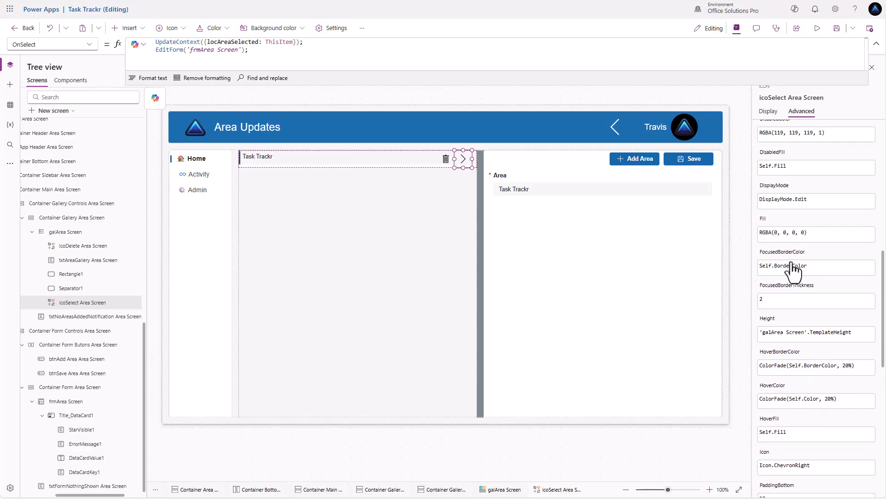
scroll(805, 266, "up", 3)
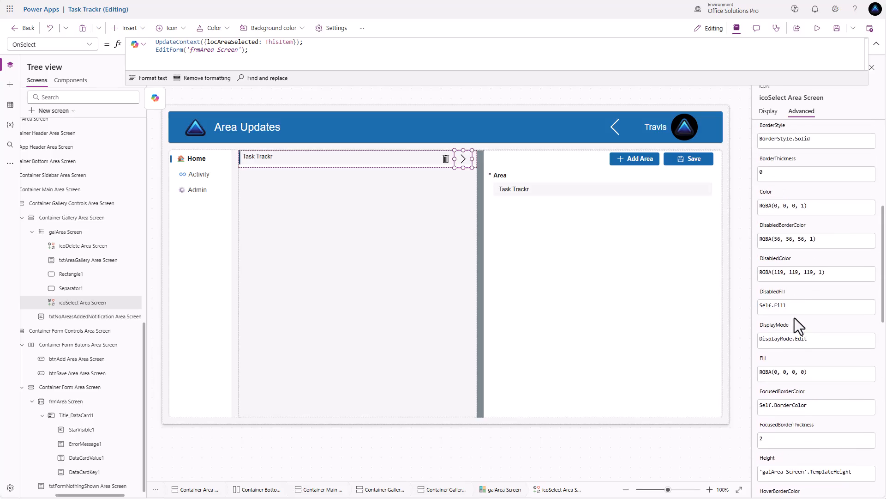
scroll(794, 317, "up", 4)
left_click(813, 325)
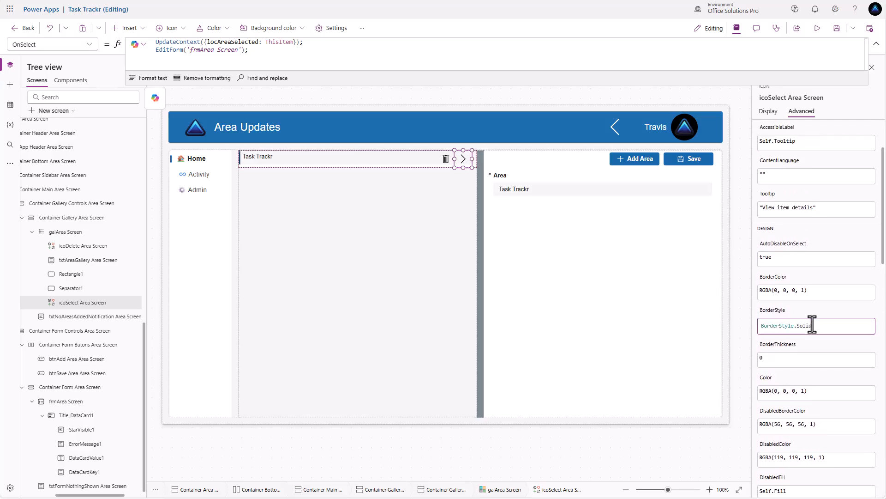
key("BackSpace")
key("BackSpace")
key("BackSpace")
key("BackSpace")
type("None")
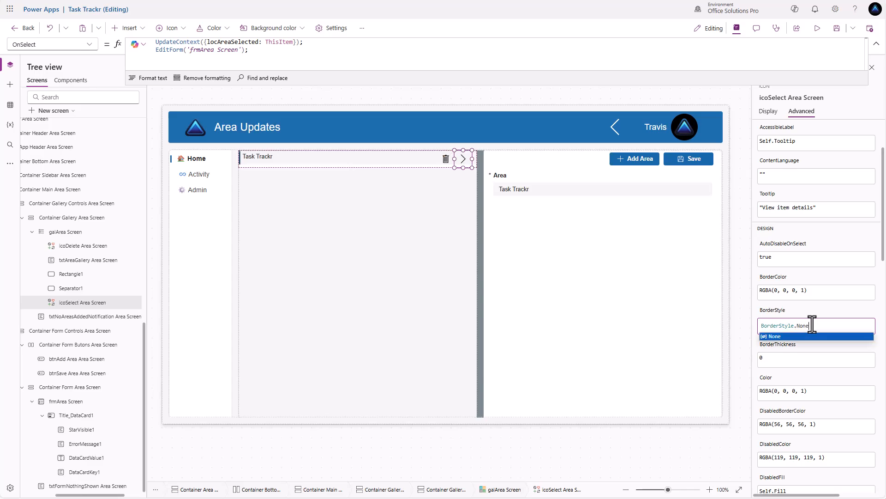
Set icoDelete Area Screen's BorderStyle to BorderStyle.None and move the icon directly above icoSelect Area Screen in the gallery's control order
left_click(83, 246)
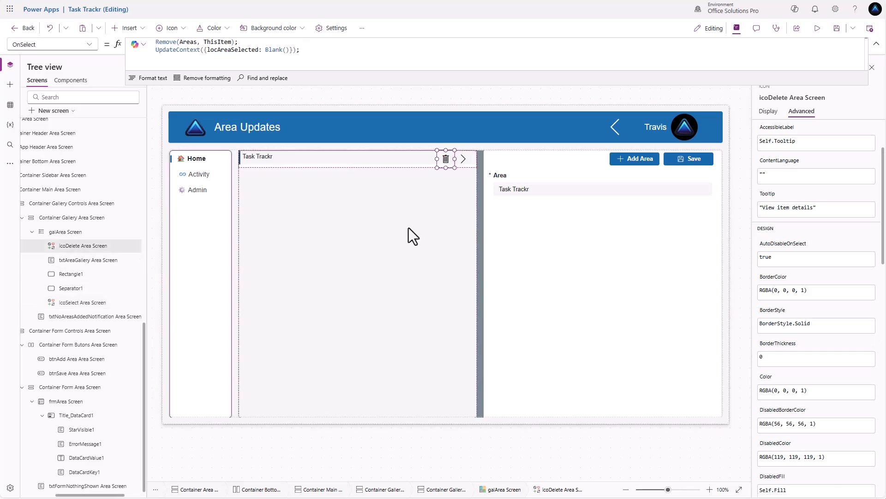
left_click(818, 325)
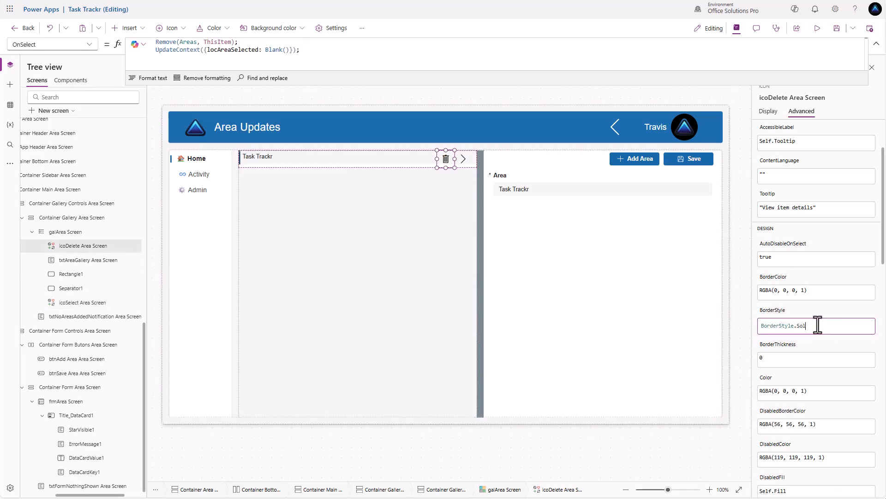
type("None")
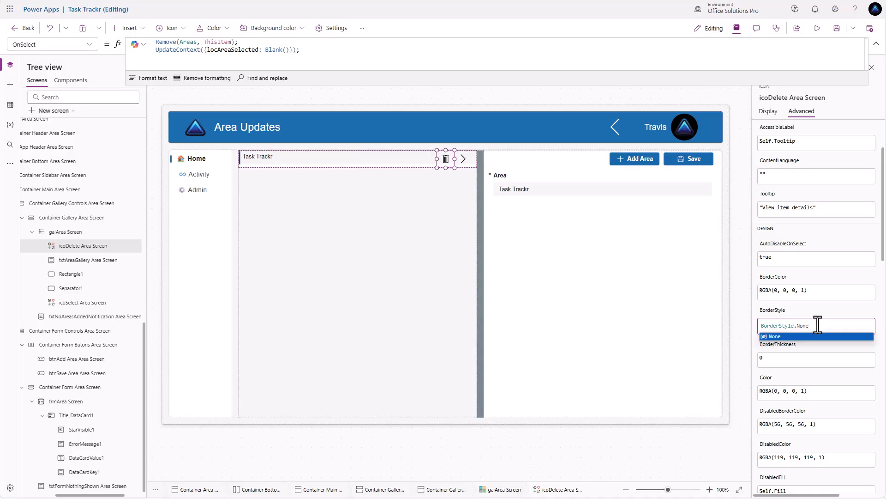
left_click(816, 312)
left_click_drag(92, 247, 98, 296)
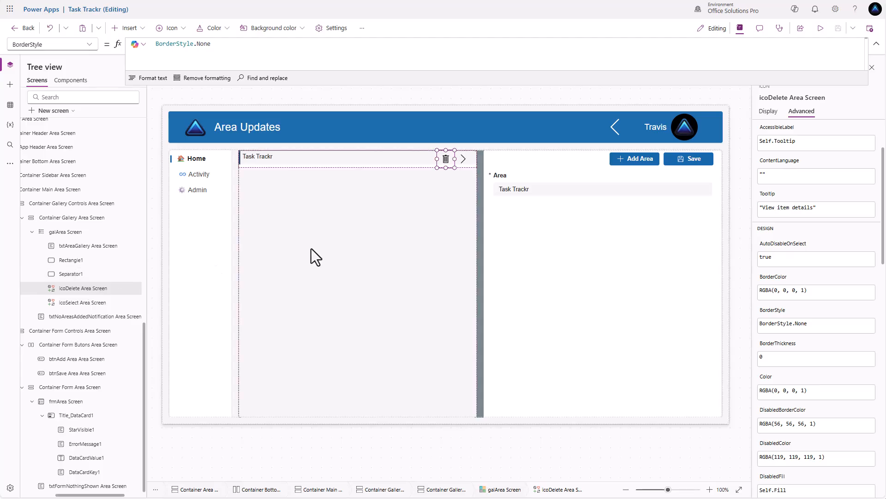
Set the Tooltip property of icoDelete Area Screen to "Delete Item"
scroll(777, 157, "up", 2)
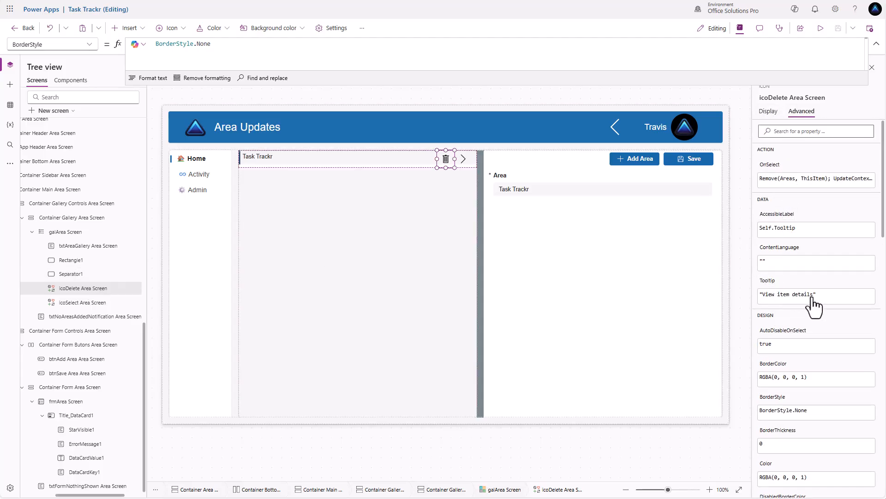
left_click(786, 298)
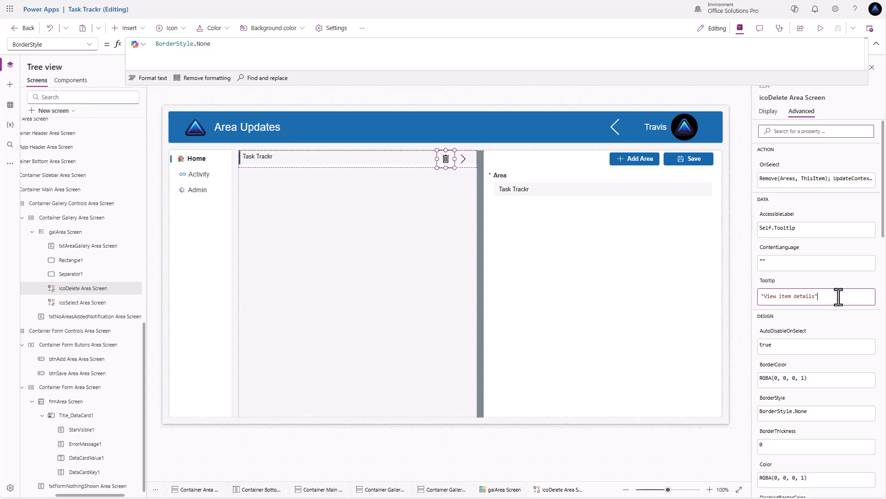
left_click_drag(763, 297, 815, 297)
type("Delete Item")
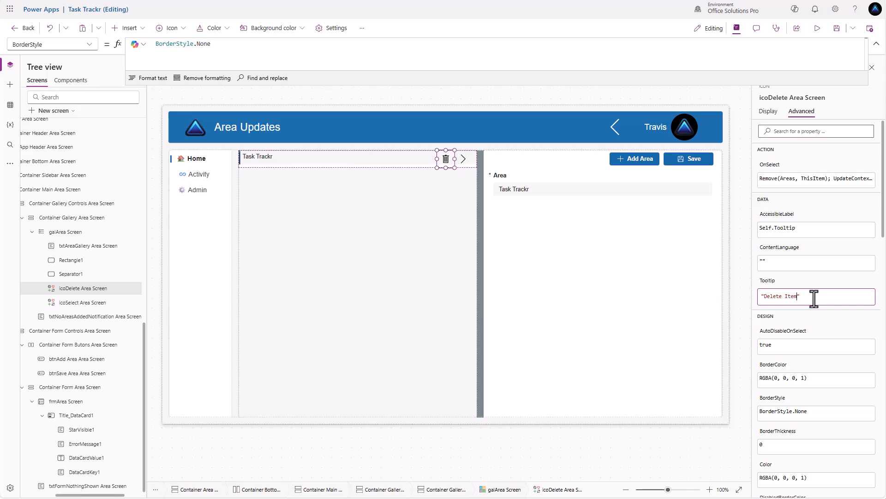
double_click(788, 298)
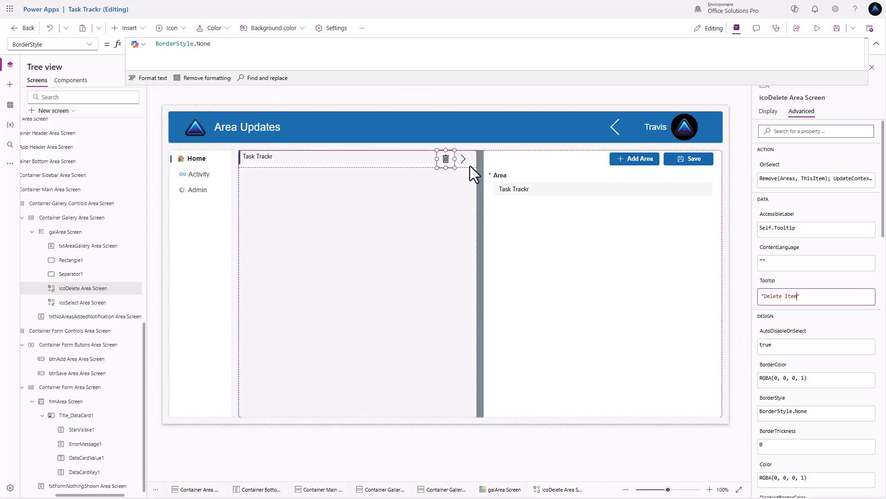
Check the select icon's Tooltip and the Add Area button's AccessibleLabel, and set the Save button's AccessibleLabel to "Save Area"
left_click(463, 159)
left_click(792, 300)
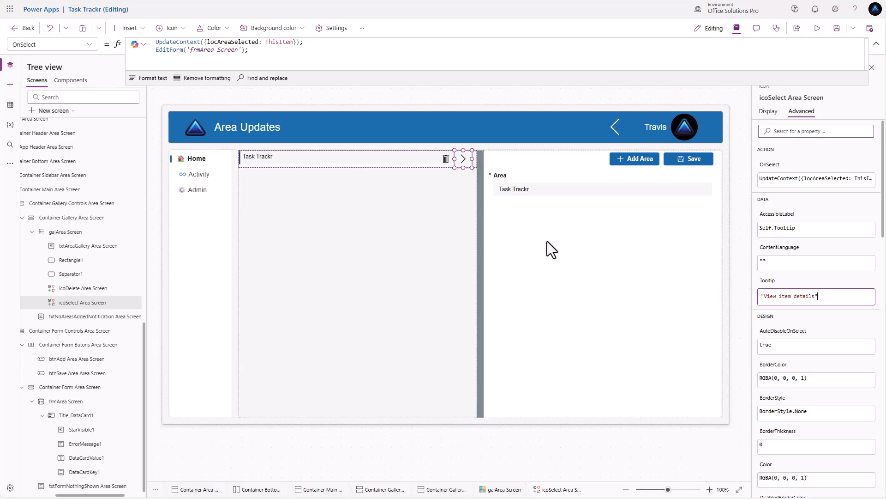
left_click(641, 162)
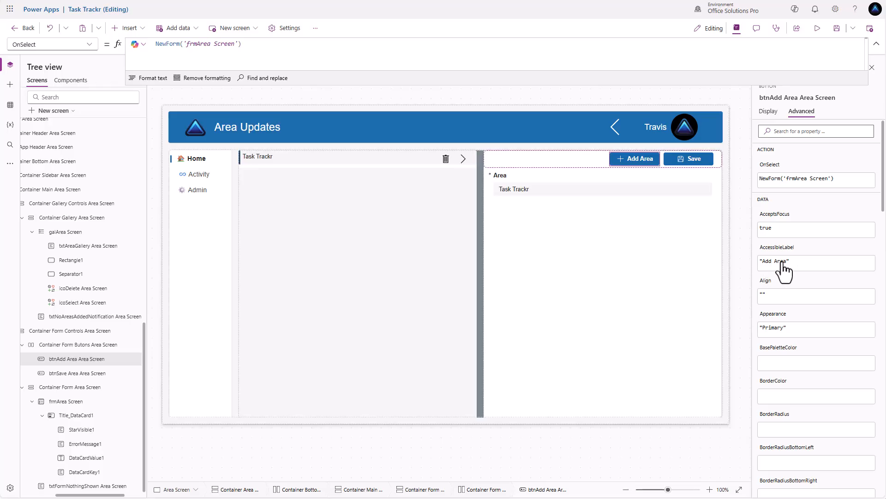
left_click(696, 161)
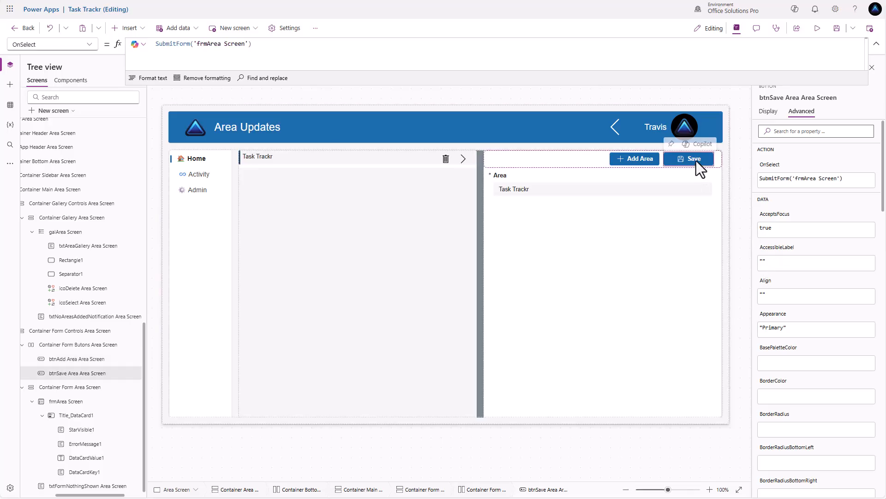
left_click(764, 264)
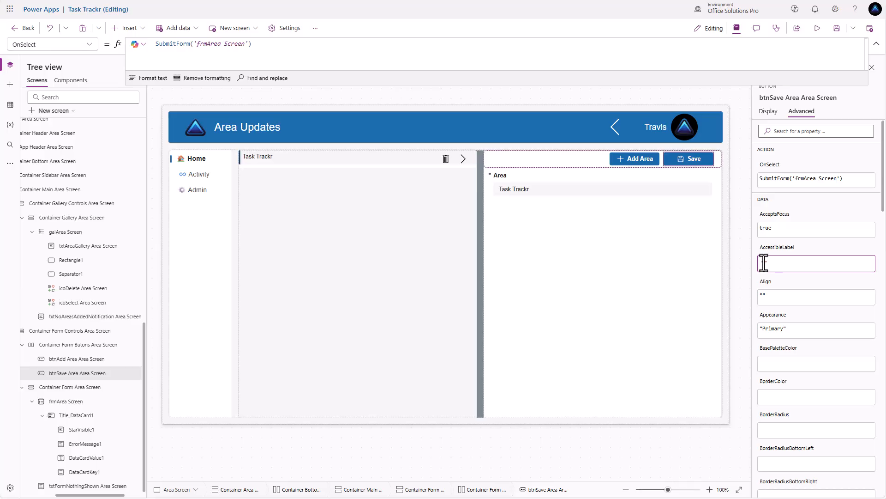
type("Save Area")
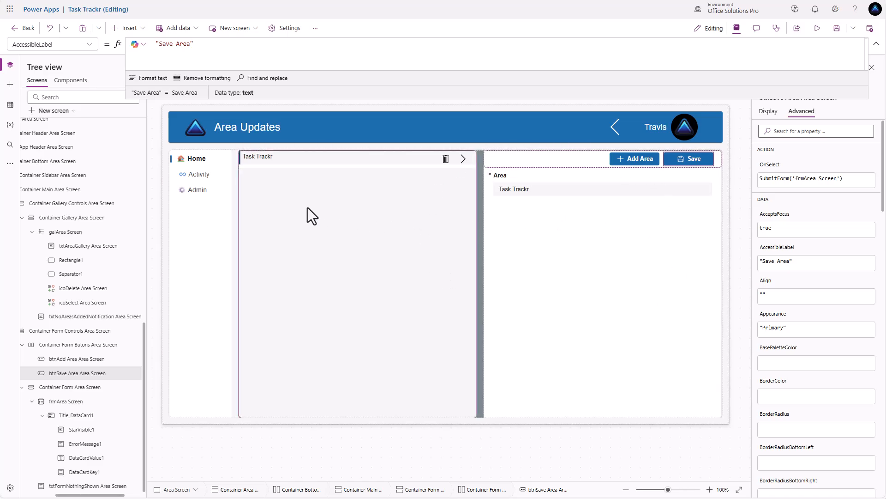
Insert a horizontal container into Container Gallery Controls Area Screen and move it above Container Gallery Area Screen
left_click(255, 158)
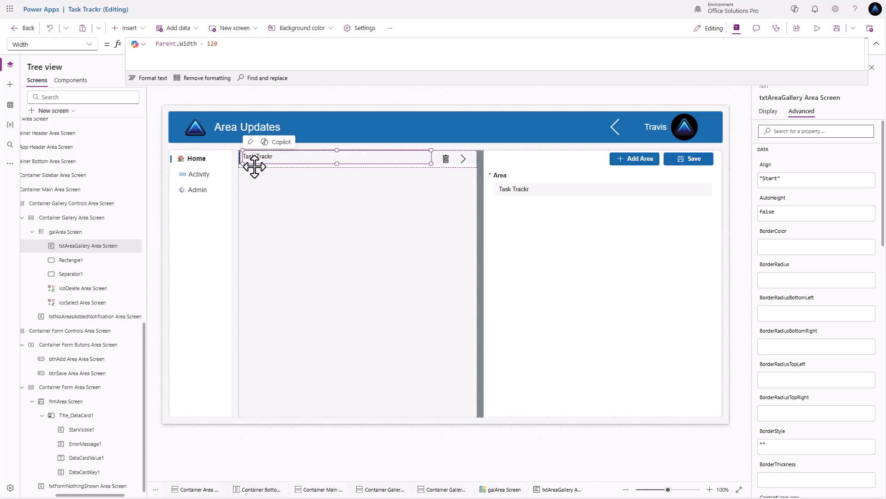
left_click(317, 180)
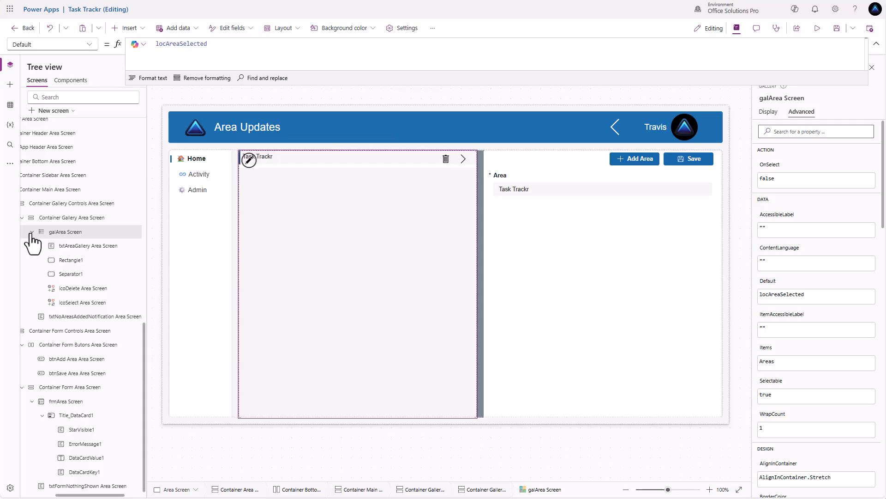
left_click(32, 232)
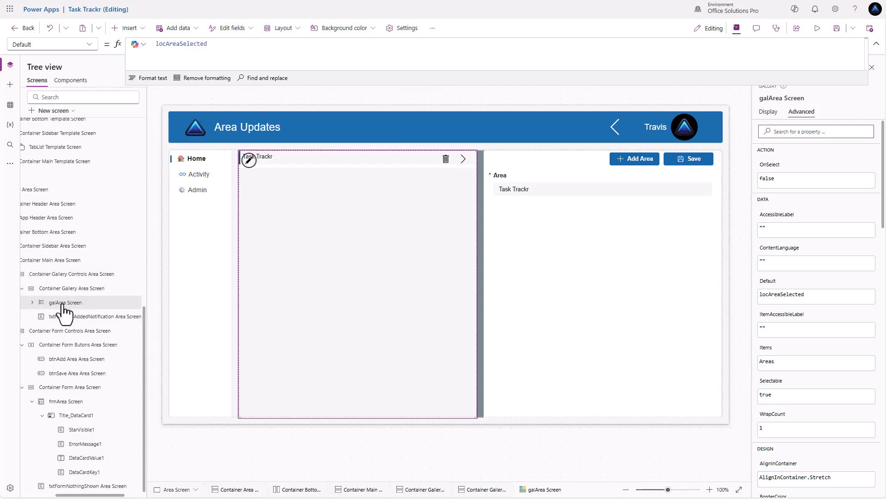
left_click(74, 274)
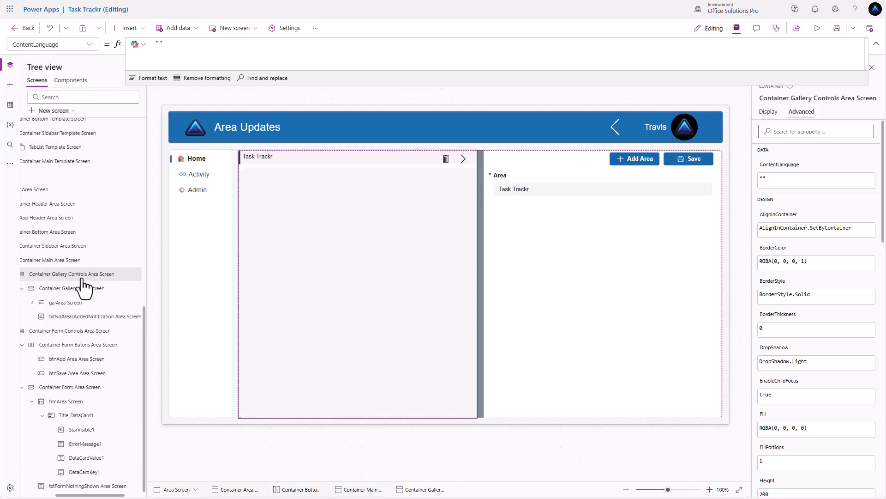
left_click(138, 30)
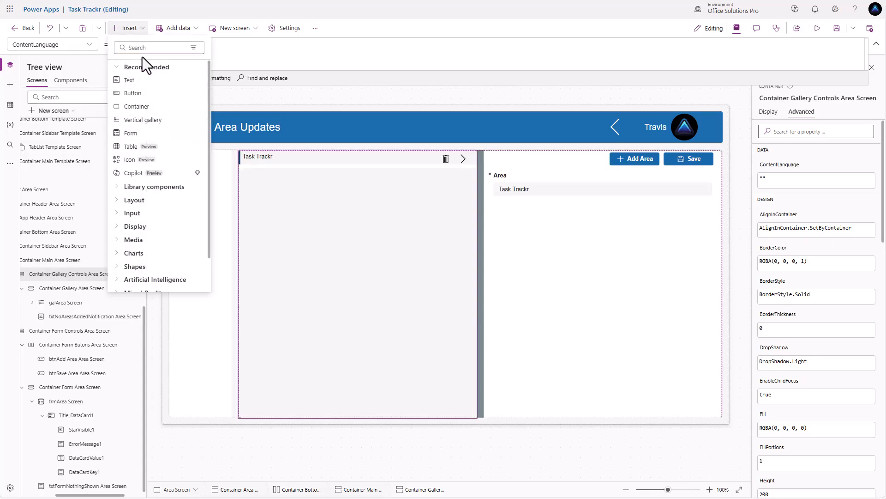
type("cont")
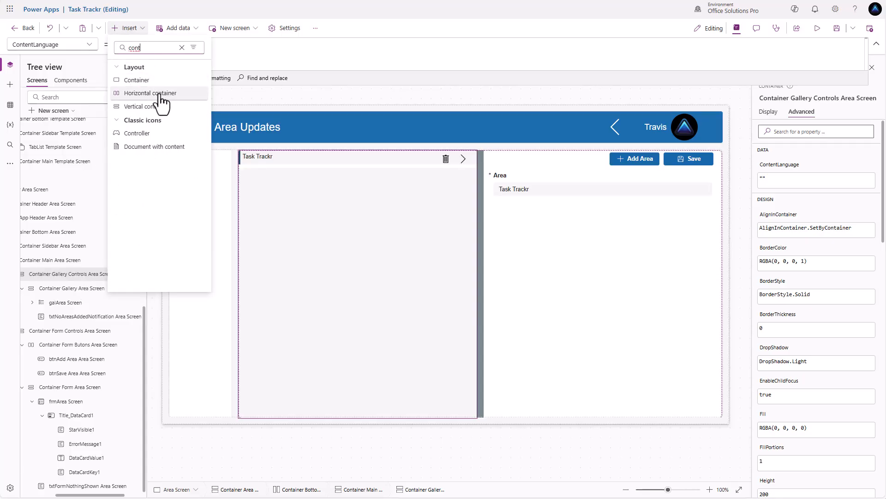
left_click(160, 95)
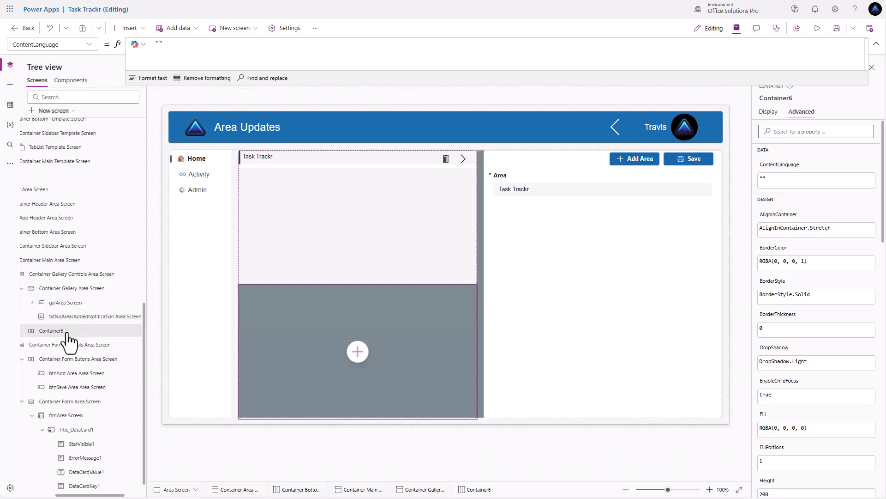
left_click_drag(68, 337, 90, 284)
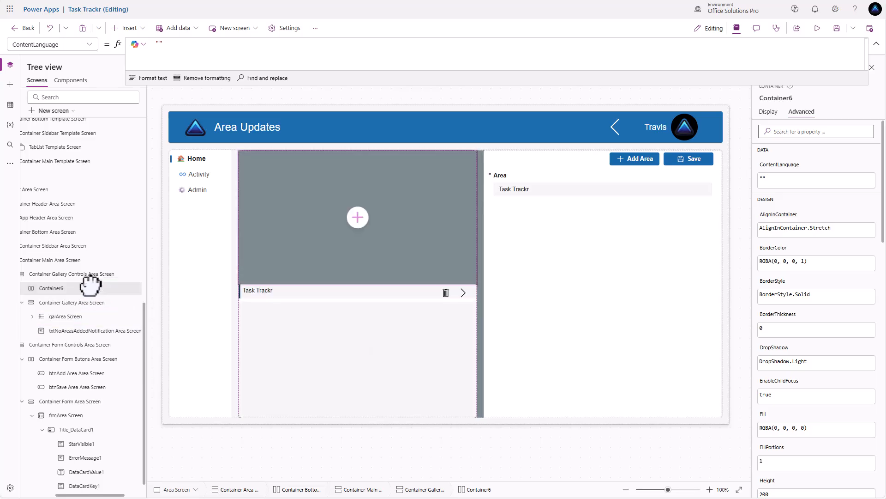
Give the new horizontal container no drop shadow, a non-flexible height of 32 and a white fill
left_click(769, 112)
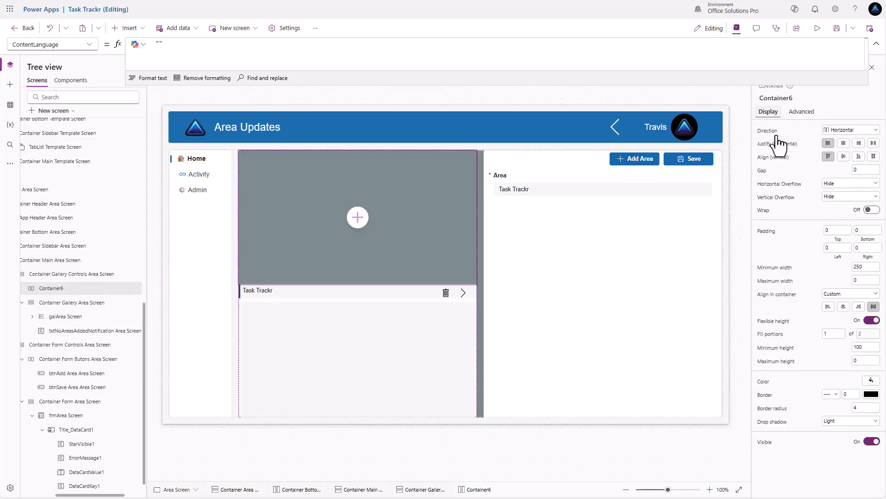
left_click(848, 421)
left_click(835, 350)
left_click(872, 320)
left_click(864, 333)
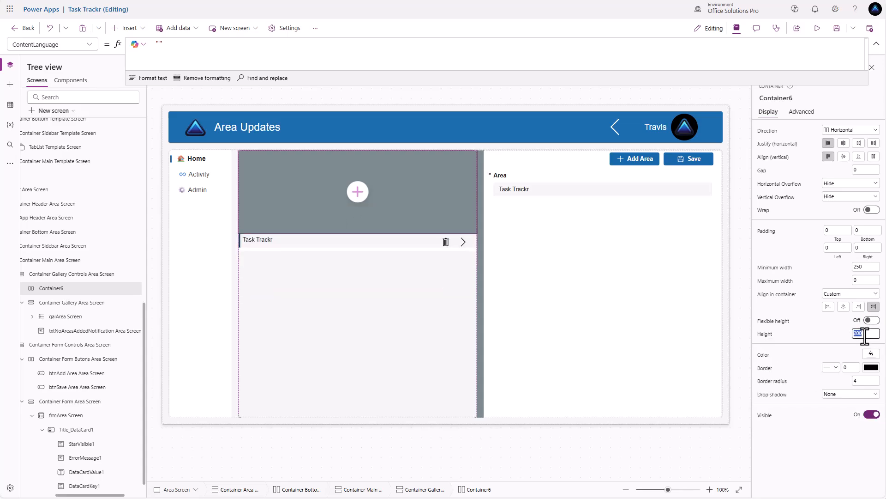
type("32")
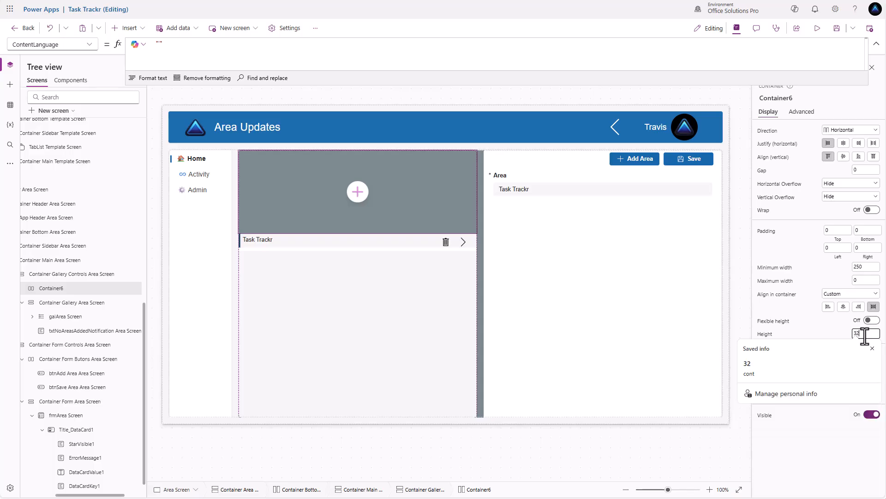
key("Return")
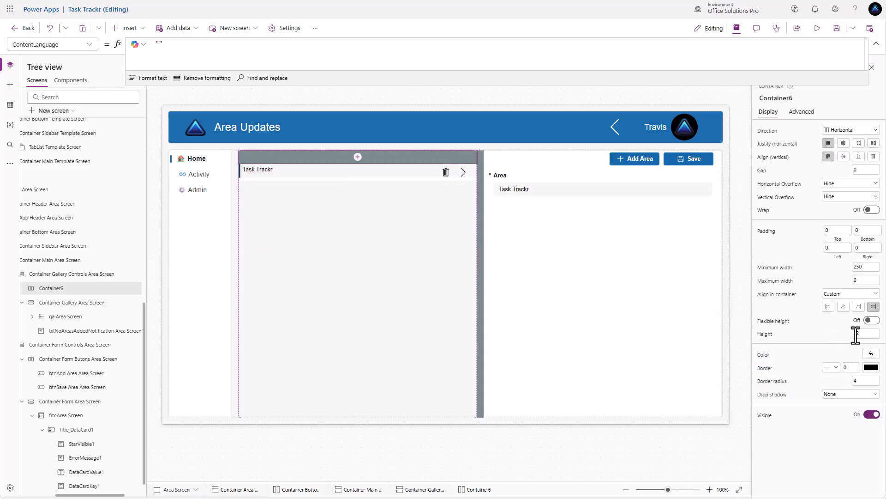
left_click(872, 353)
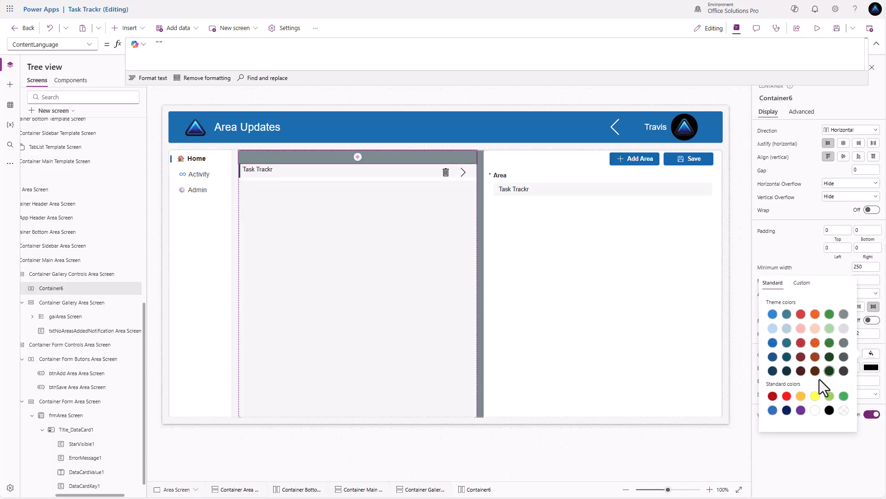
left_click(816, 410)
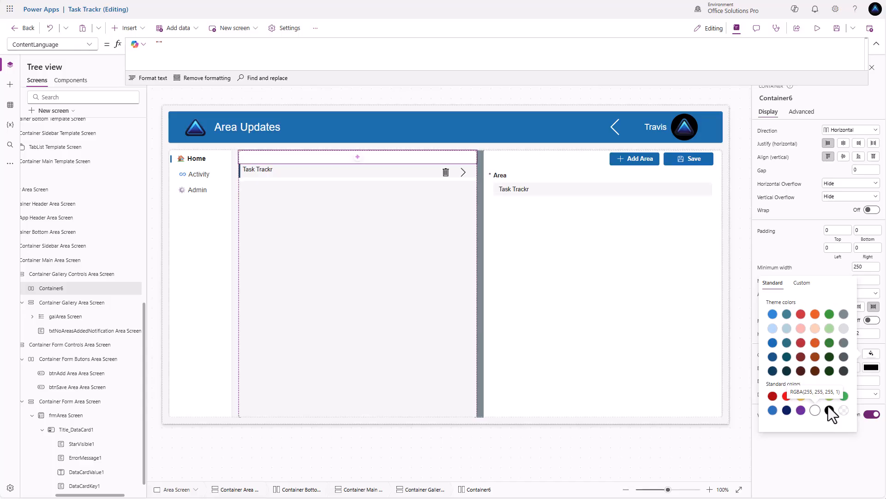
Insert a text control into the new container above the gallery and set the container's left padding to 10
left_click(358, 157)
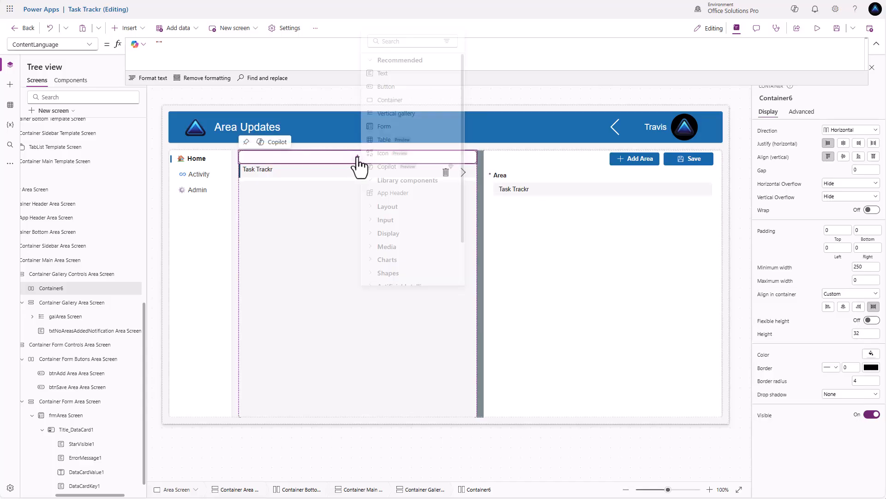
left_click(387, 75)
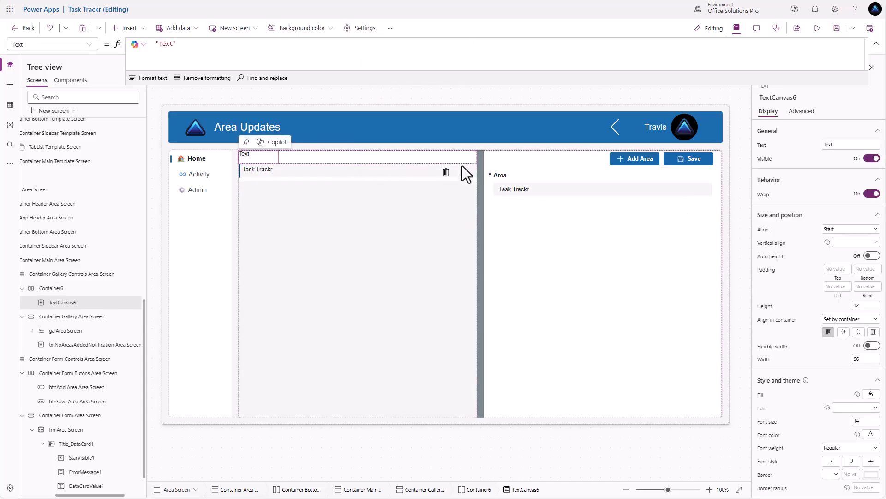
left_click(451, 157)
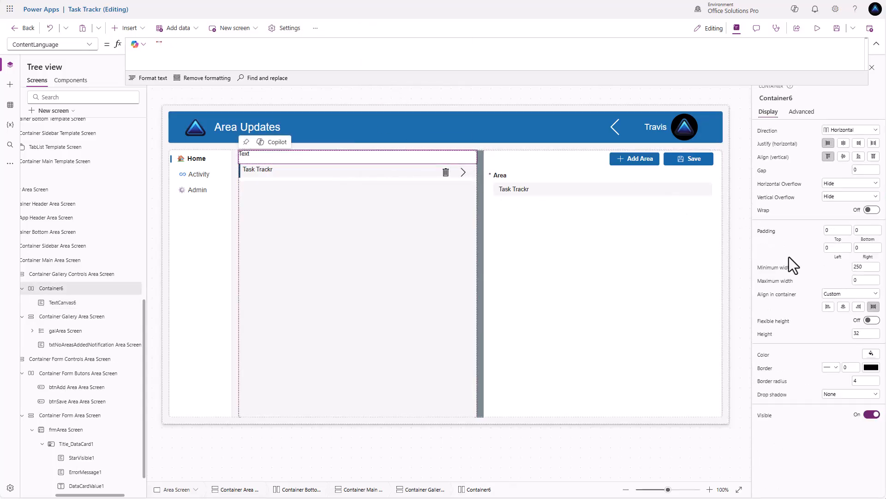
left_click(835, 247)
type("10")
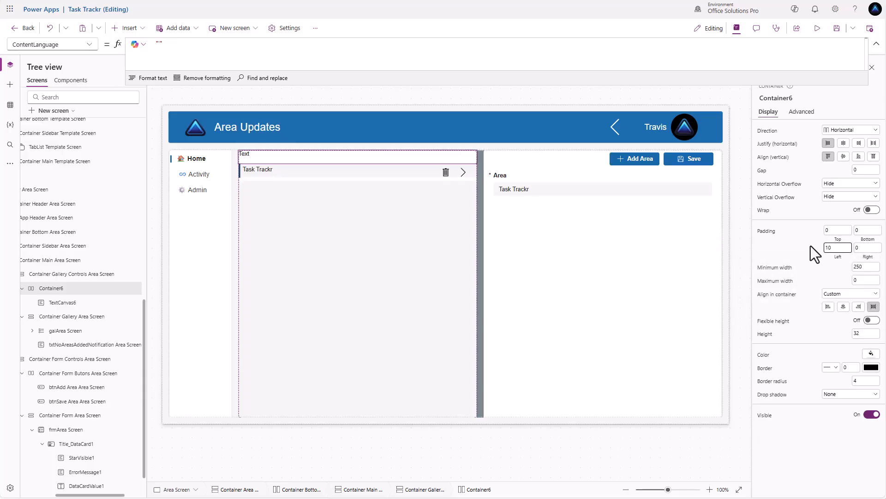
Set the new text control's text to "Area" and its vertical alignment to Middle
left_click(245, 156)
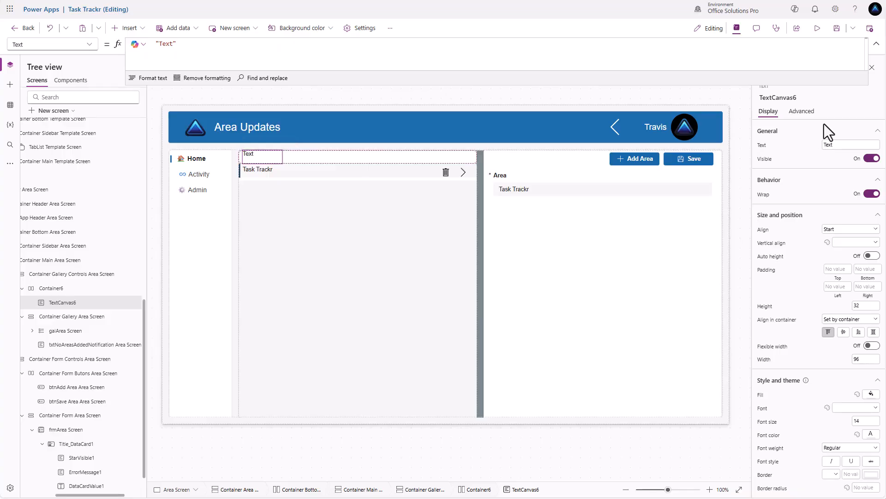
left_click(842, 146)
type("Area")
key("Return")
left_click(860, 232)
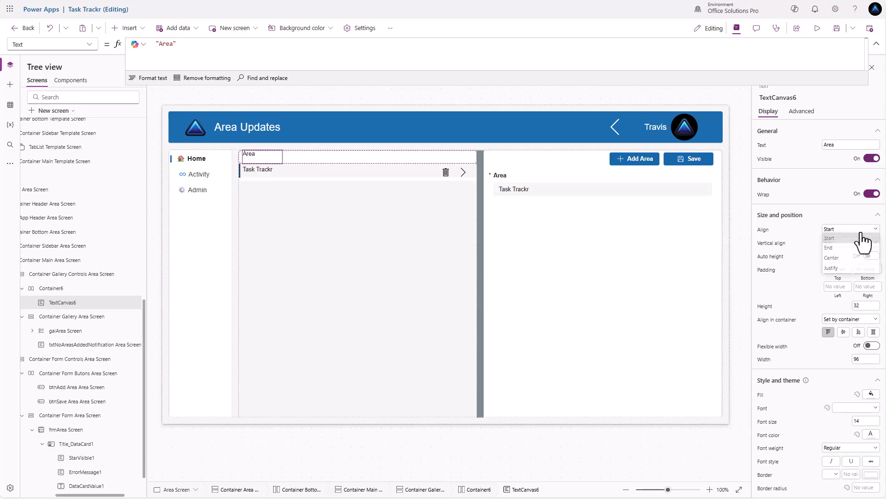
left_click(856, 233)
left_click(856, 243)
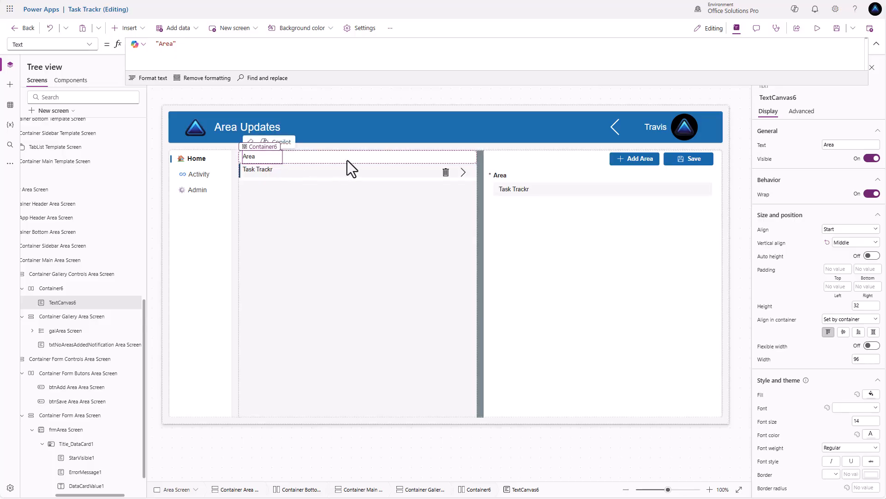
Set the height of the header container above the gallery to 25
left_click(397, 159)
left_click(860, 333)
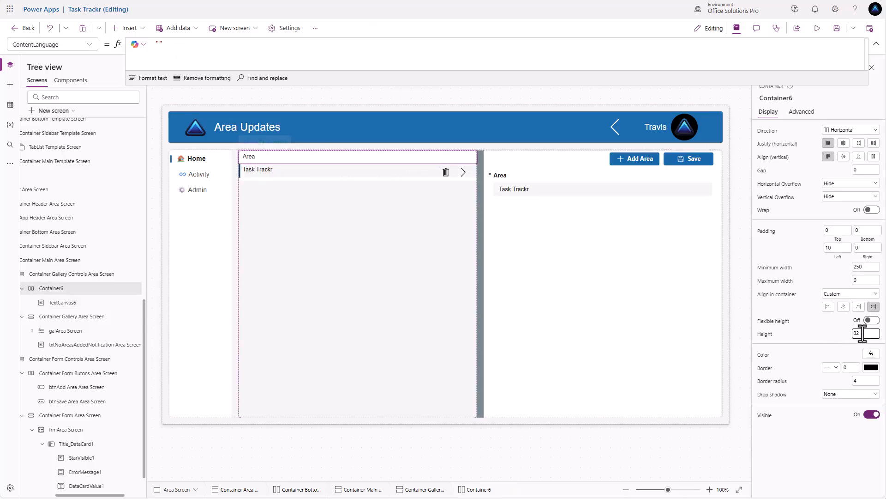
type("25")
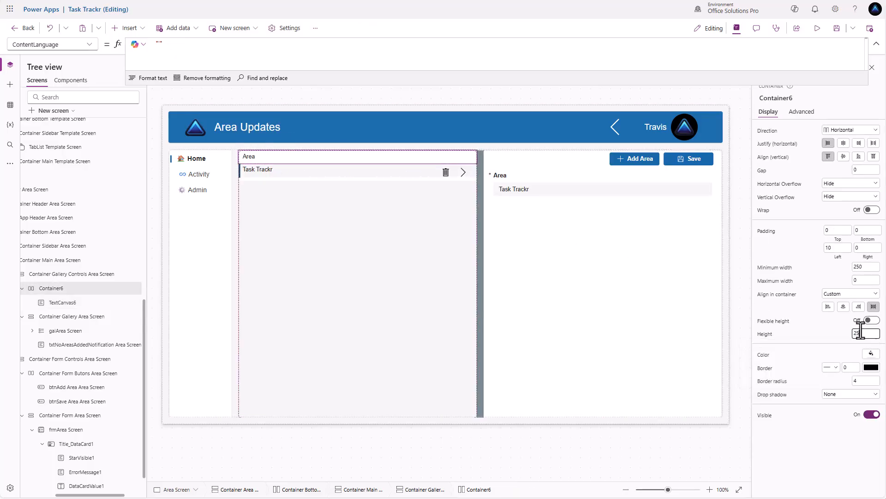
left_click(828, 328)
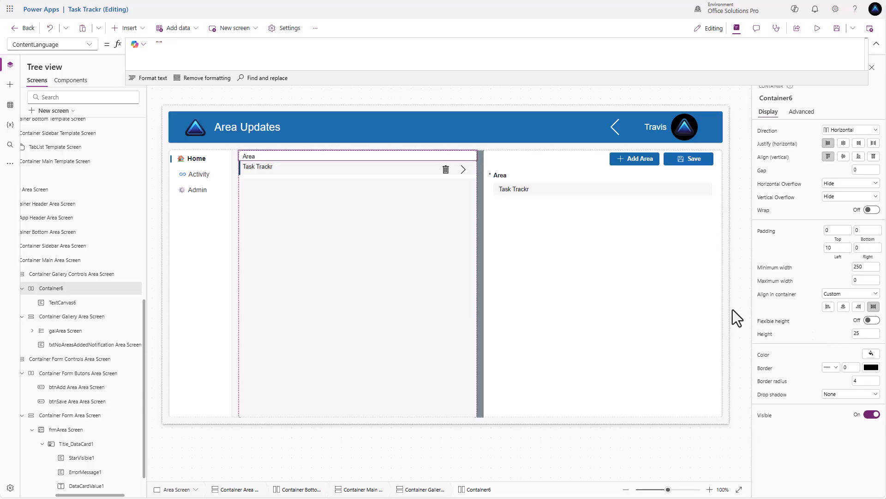
Set the height of the "Area" header text control above the gallery to Parent.Height
left_click(257, 155)
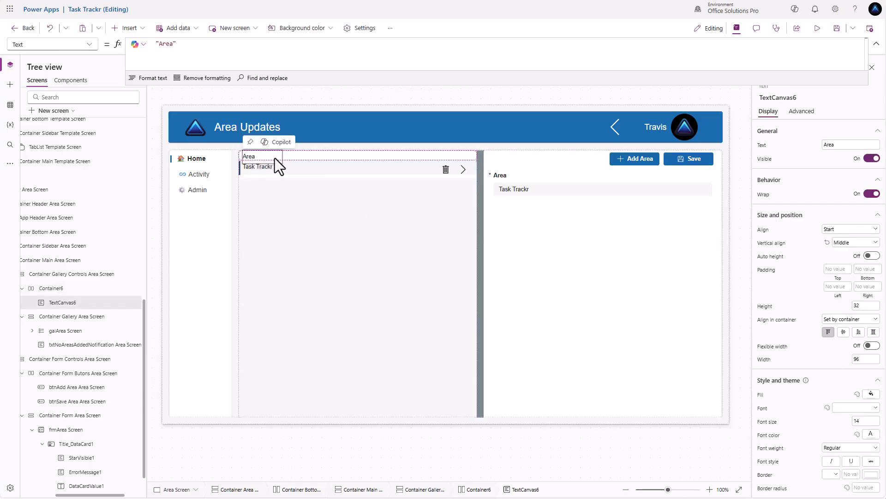
left_click(778, 307)
double_click(165, 44)
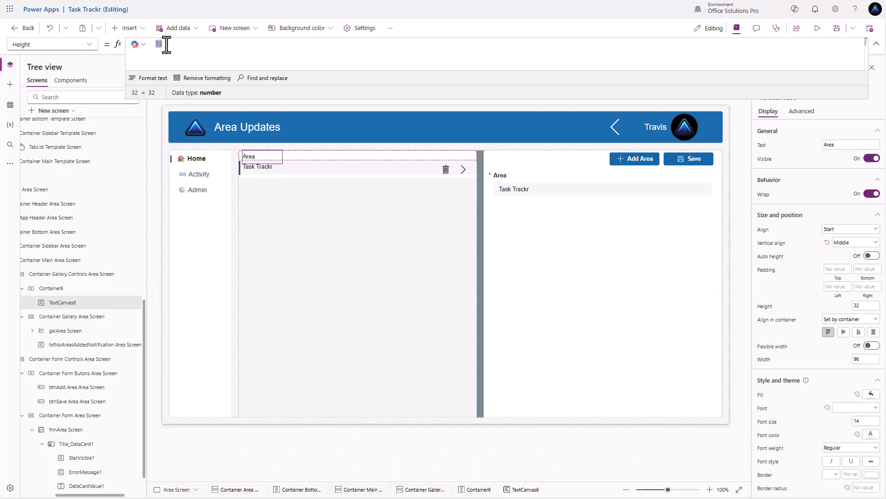
type("Parent.Height")
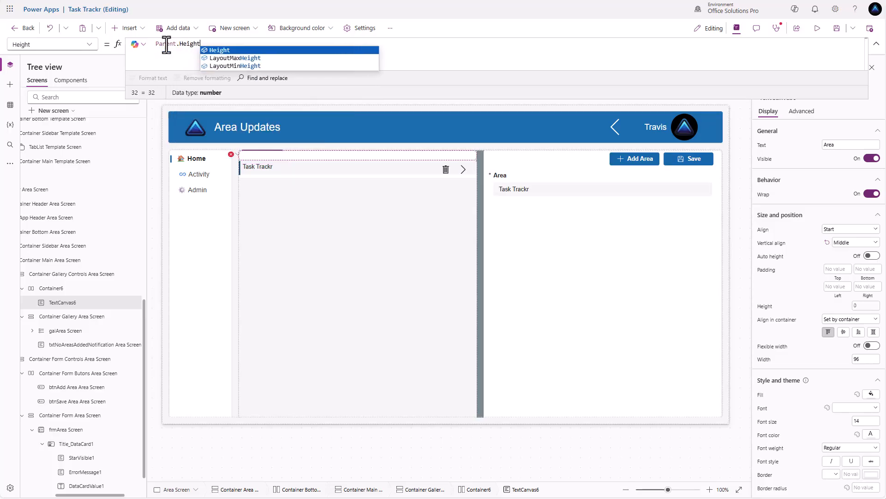
Make the "Area" header text bold with a font size of 16
left_click(851, 448)
left_click(833, 488)
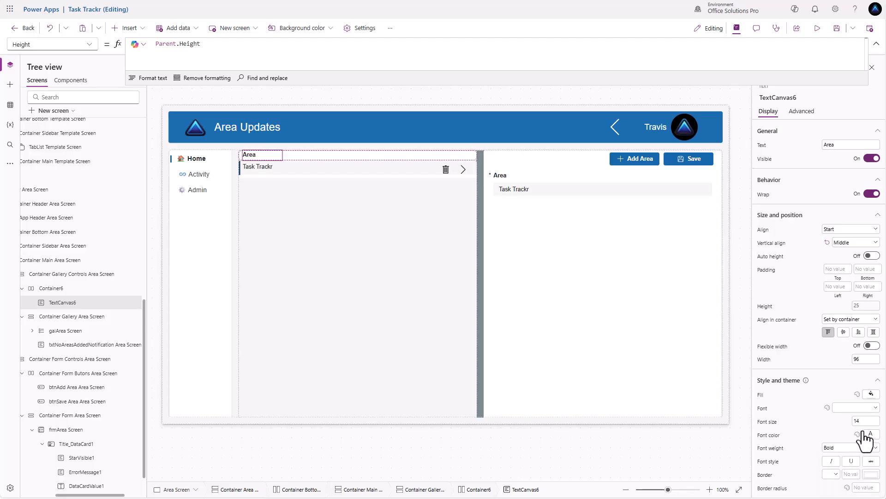
left_click(864, 421)
type("16")
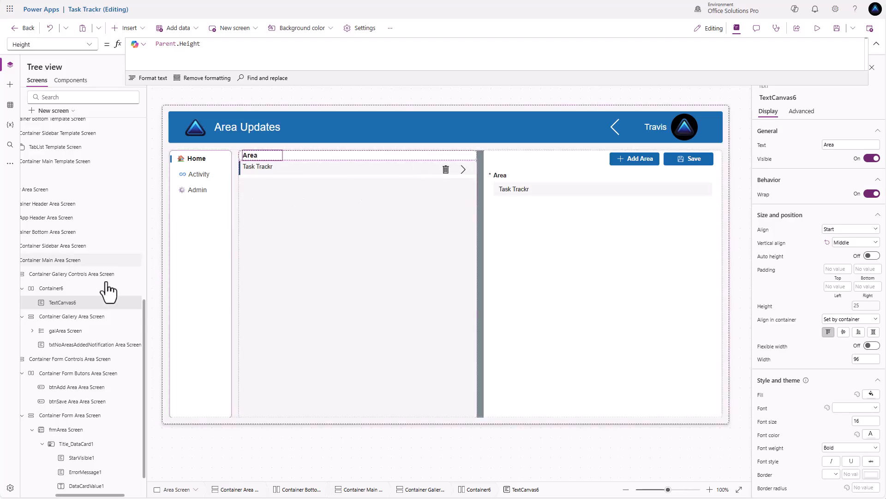
Rename the header text control "lblArea Header Area Screen" and its parent container "Container Gallery Header Area Screen"
double_click(91, 303)
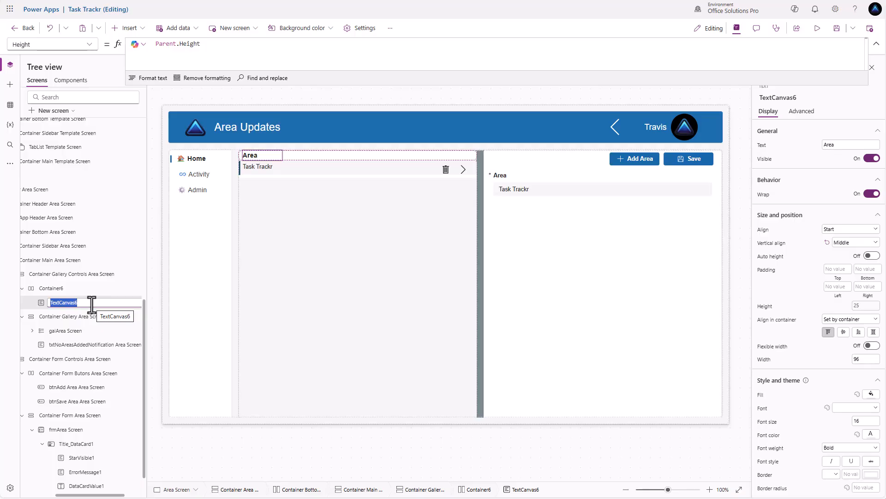
type("lblArea Header Area Screen")
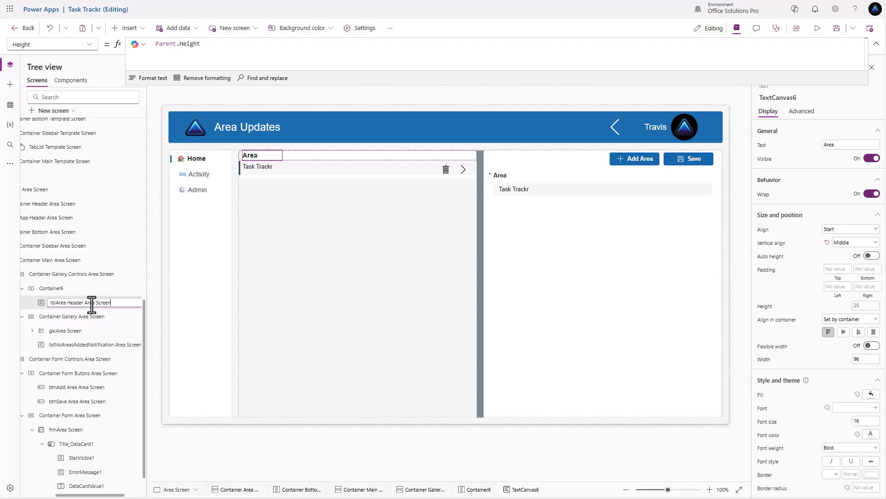
key("Return")
double_click(69, 290)
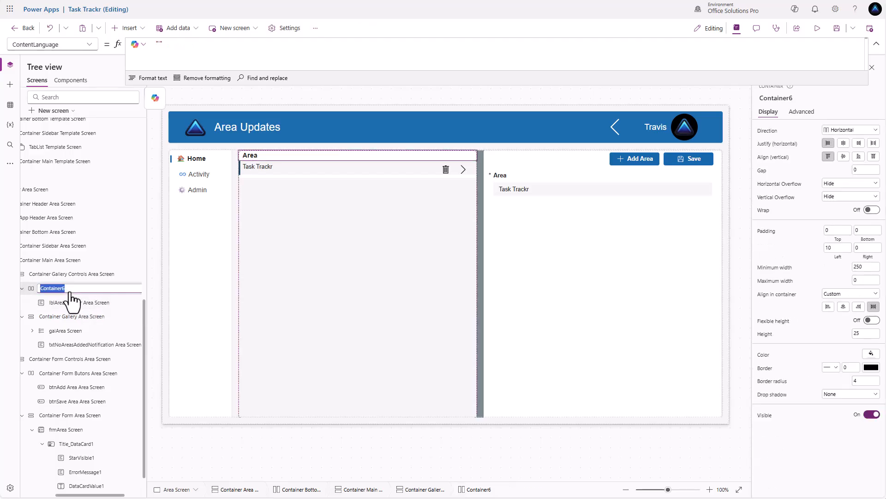
type("Container Gallery Header Area Screen")
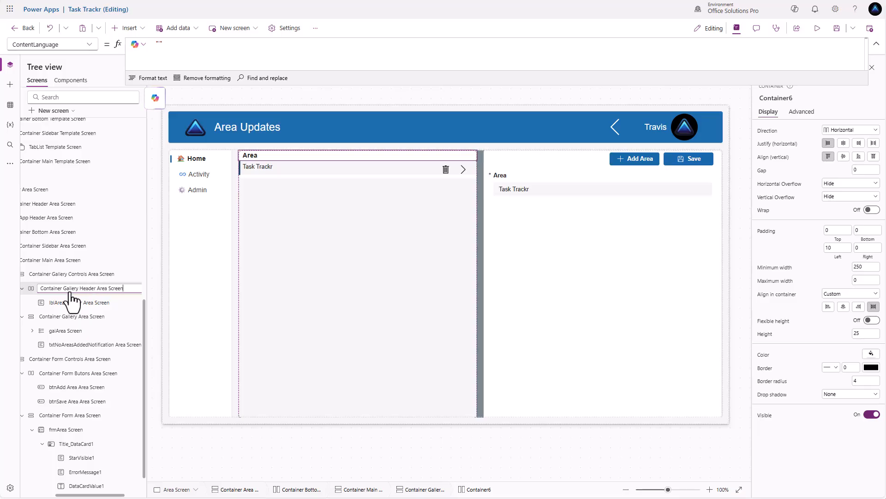
key("Return")
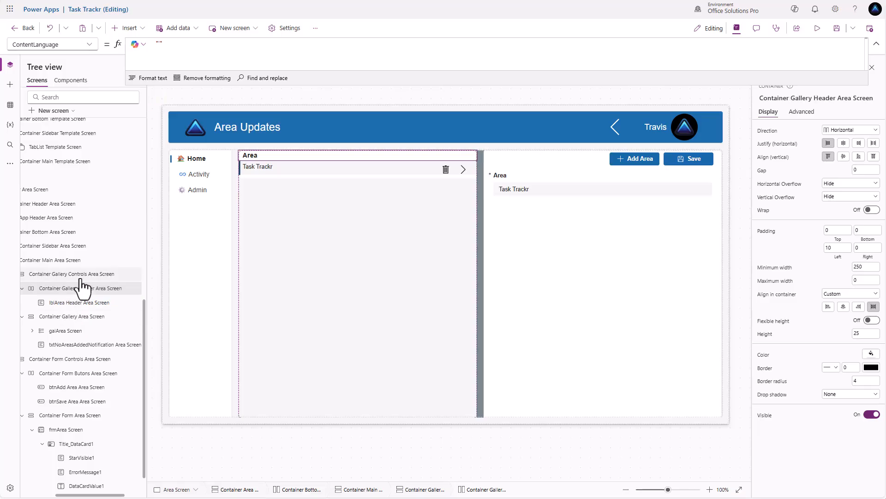
Preview the Area Screen at canvas size and on an Apple iPhone 11, and return to editing
left_click(53, 261)
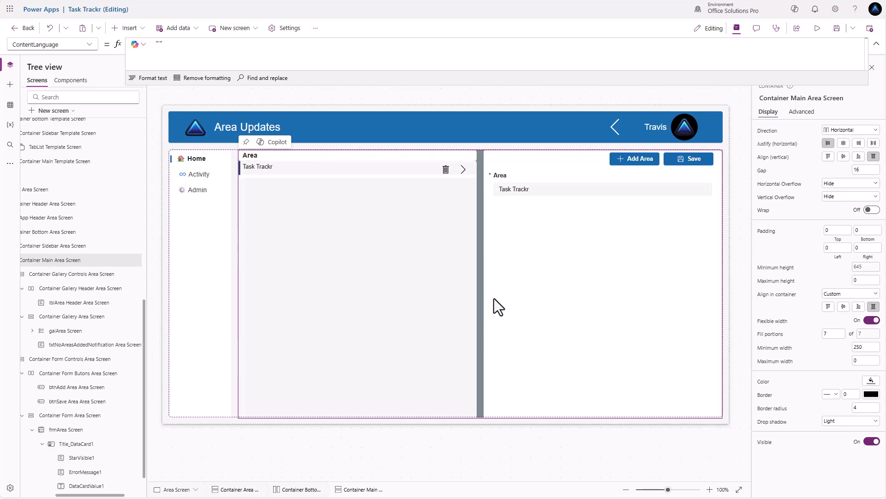
left_click(821, 29)
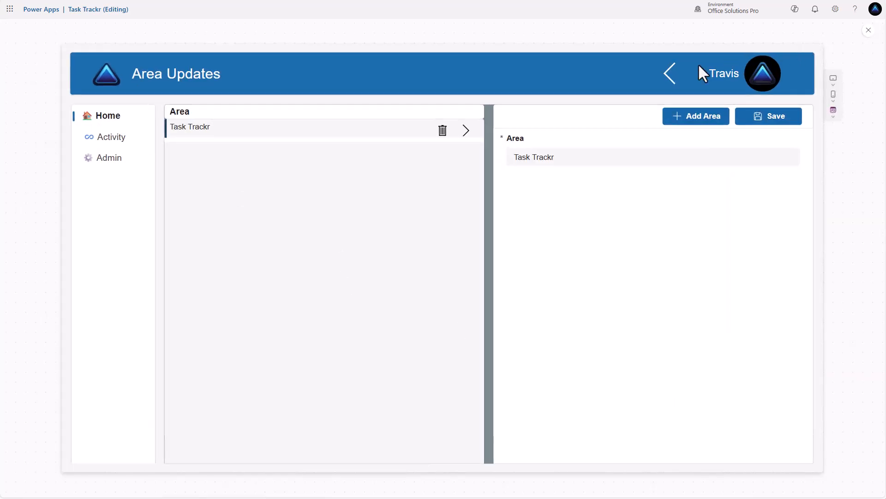
left_click(834, 100)
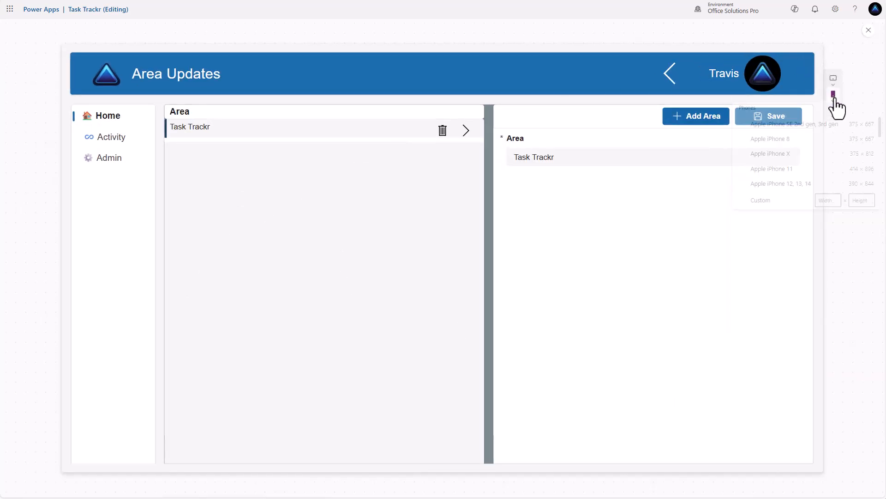
left_click(793, 171)
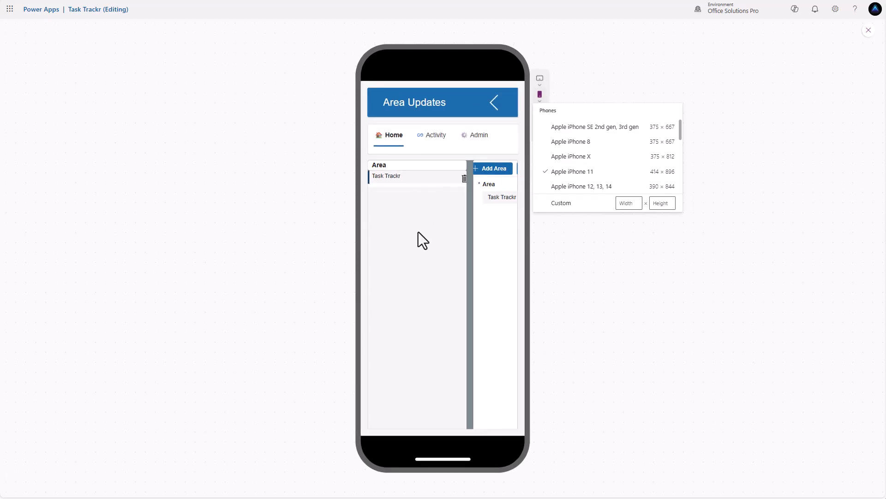
left_click(868, 33)
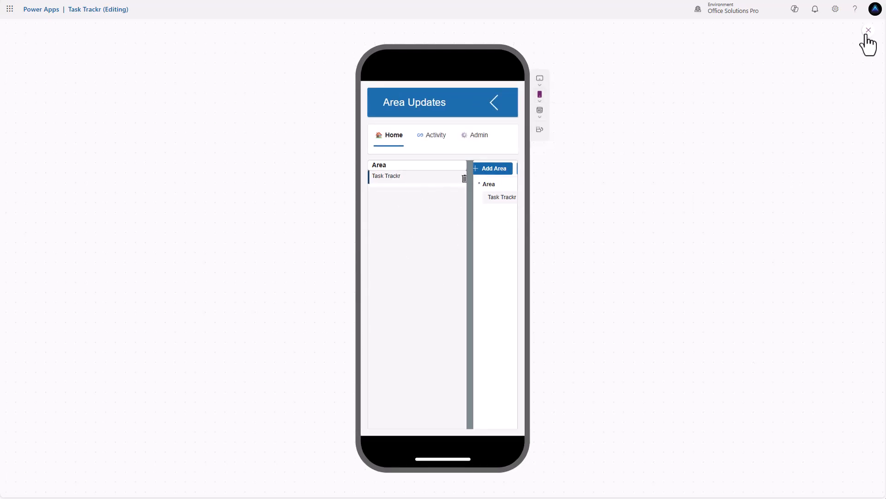
left_click(867, 32)
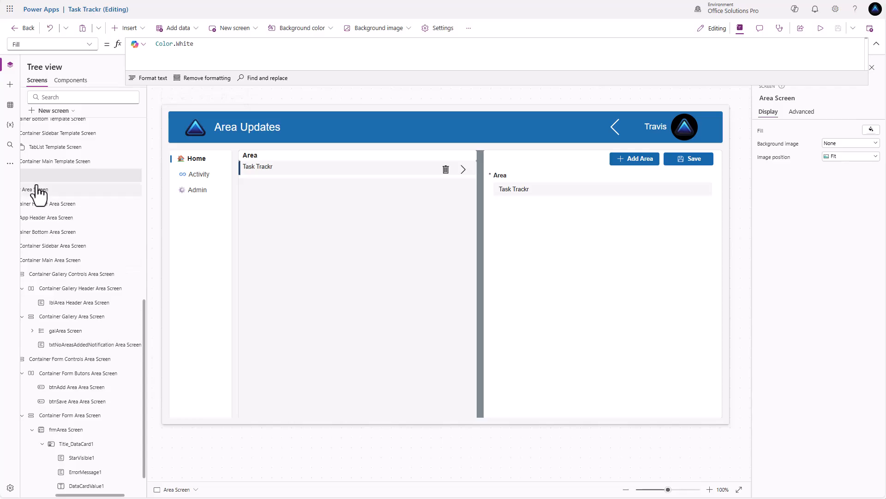
Turn on wrapping for Container Main Area Screen and check the layout in the phone preview
left_click(62, 260)
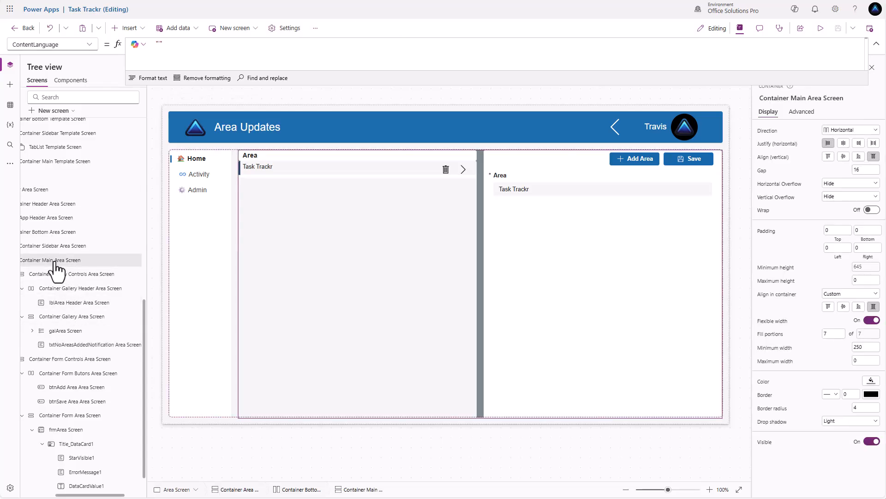
left_click(873, 210)
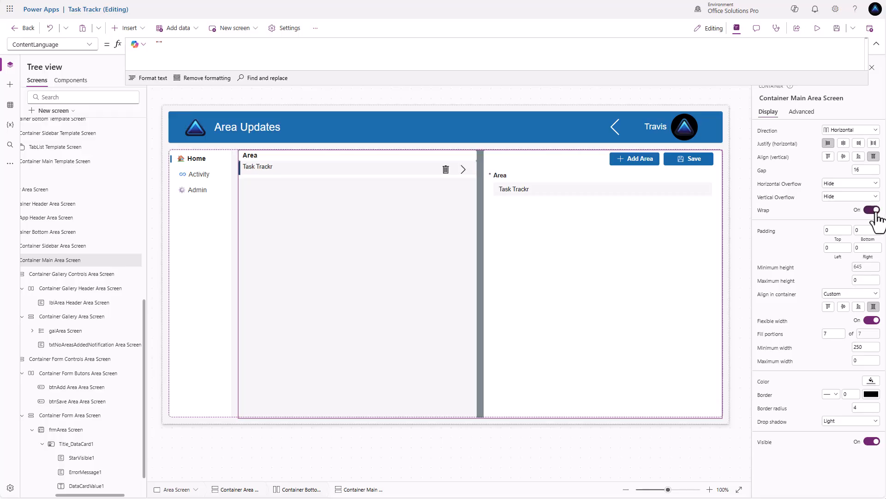
left_click(817, 29)
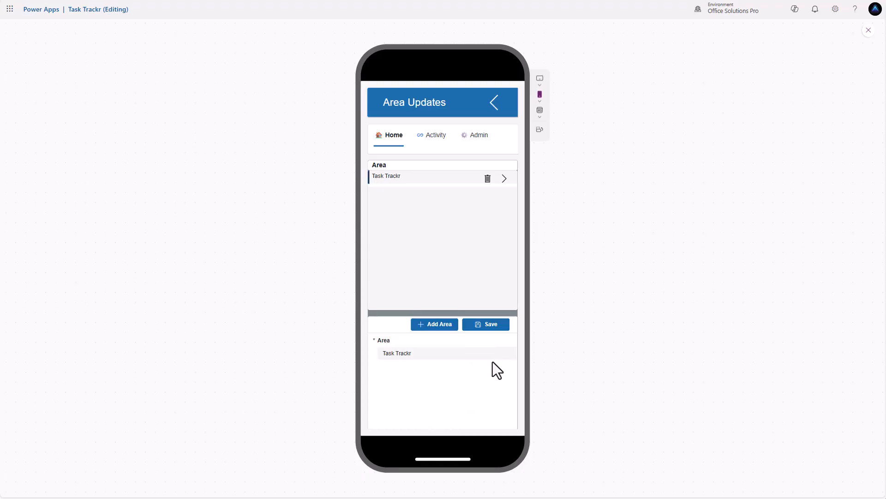
key("Escape")
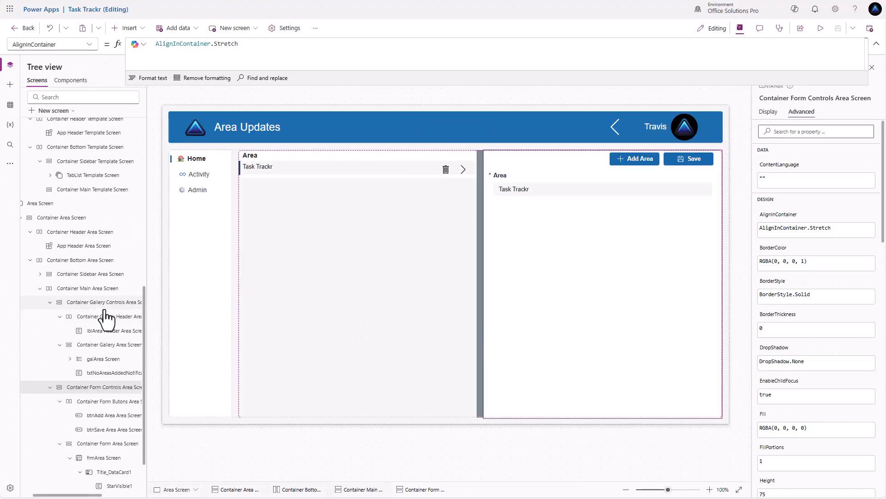
Set the AlignInContainer property of Container Gallery Controls Area Screen to AlignInContainer.Stretch
left_click(107, 303)
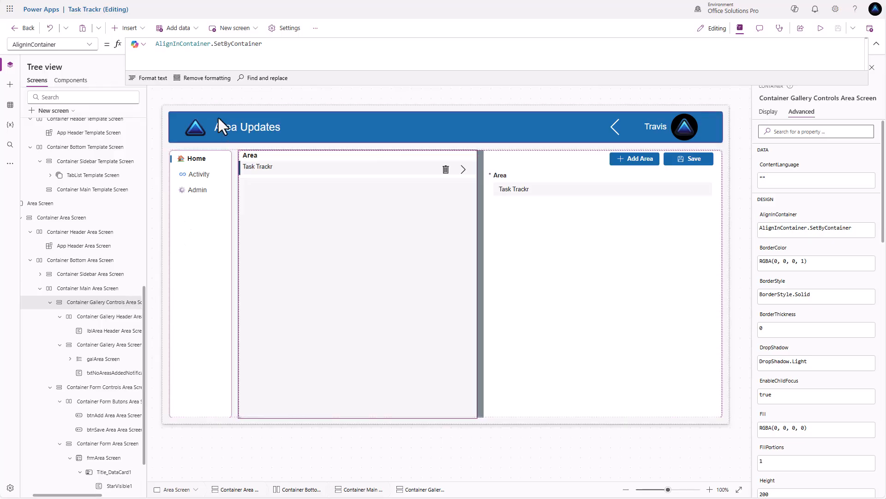
left_click_drag(263, 46, 214, 48)
type("S")
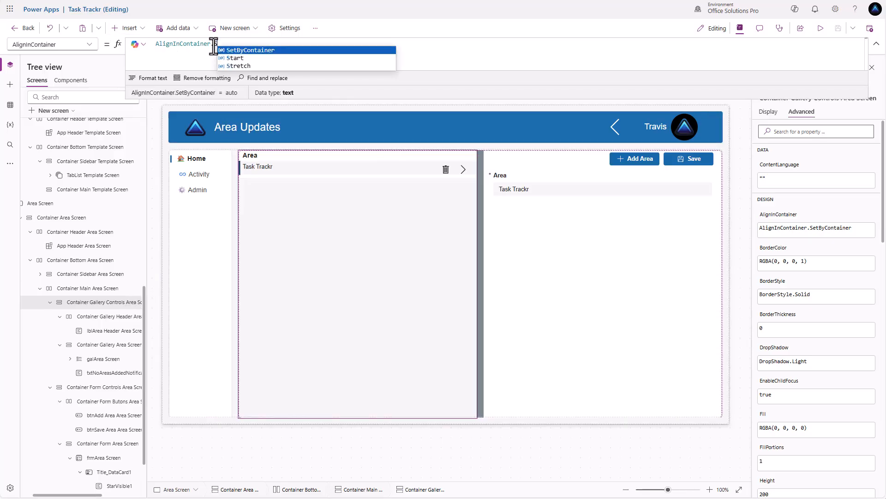
type("tretch")
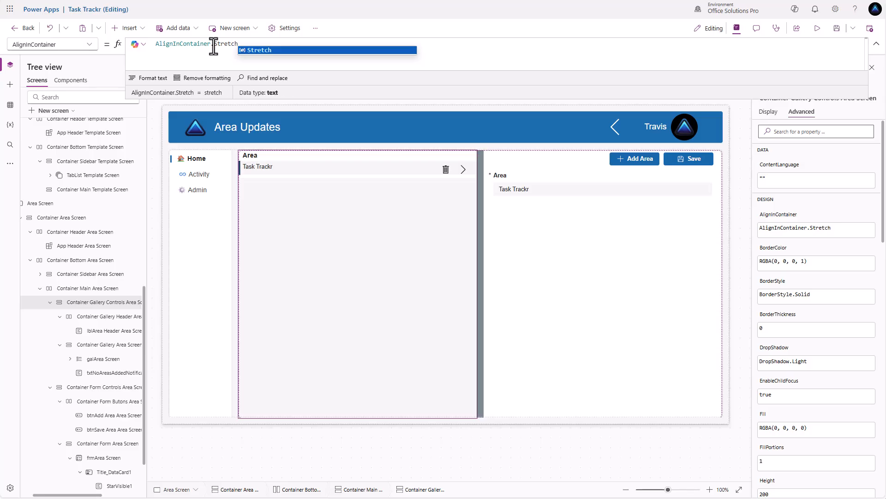
Preview the Area Screen on a phone in portrait and landscape, at window and canvas size, and on a tablet
left_click(817, 29)
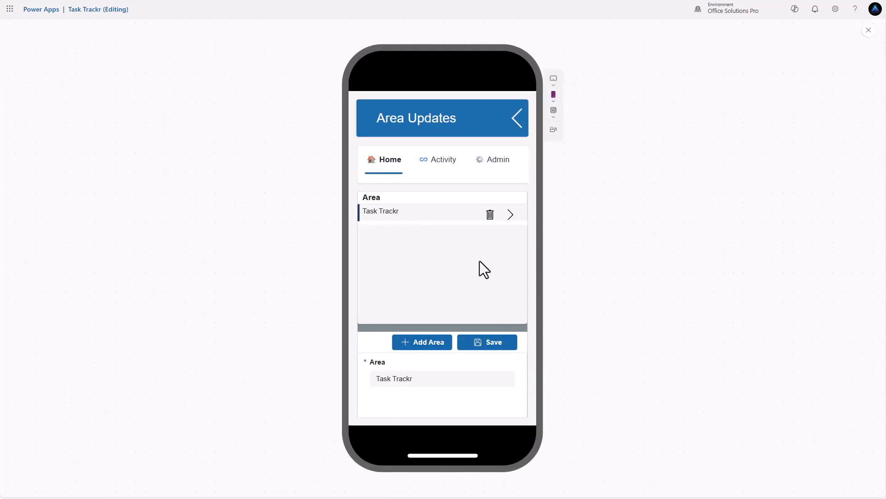
left_click(554, 130)
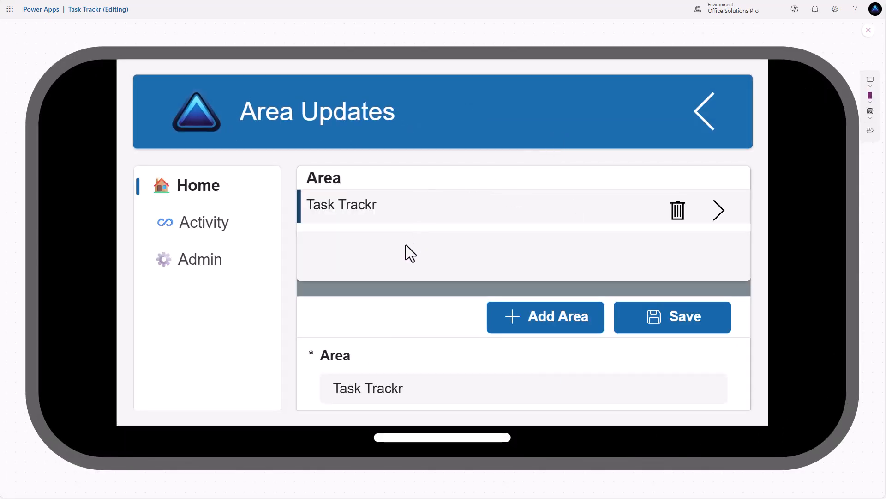
left_click(871, 119)
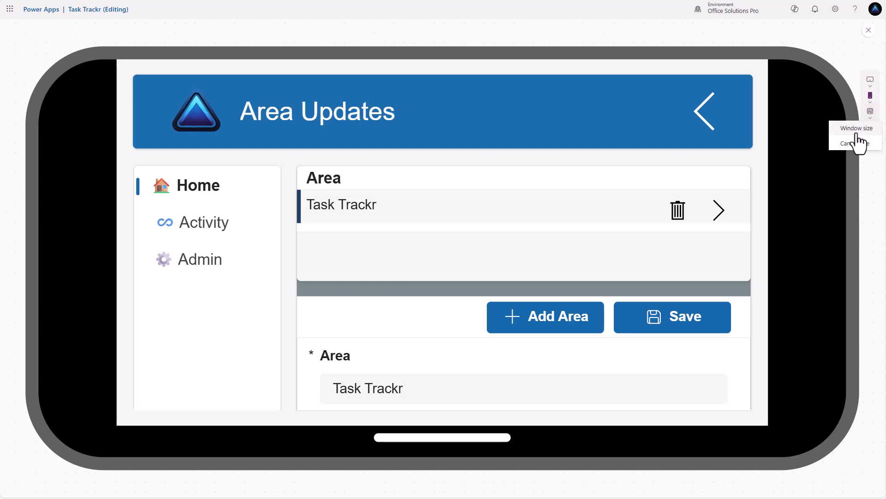
left_click(856, 130)
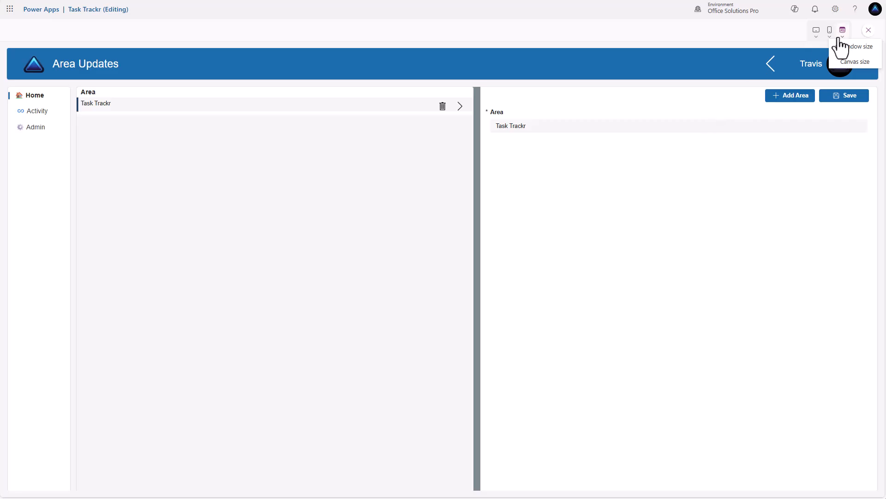
left_click(853, 62)
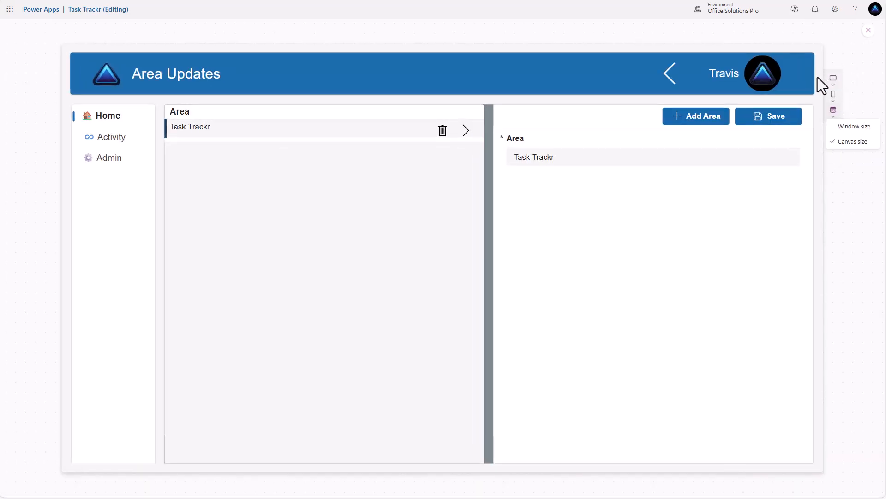
left_click(834, 94)
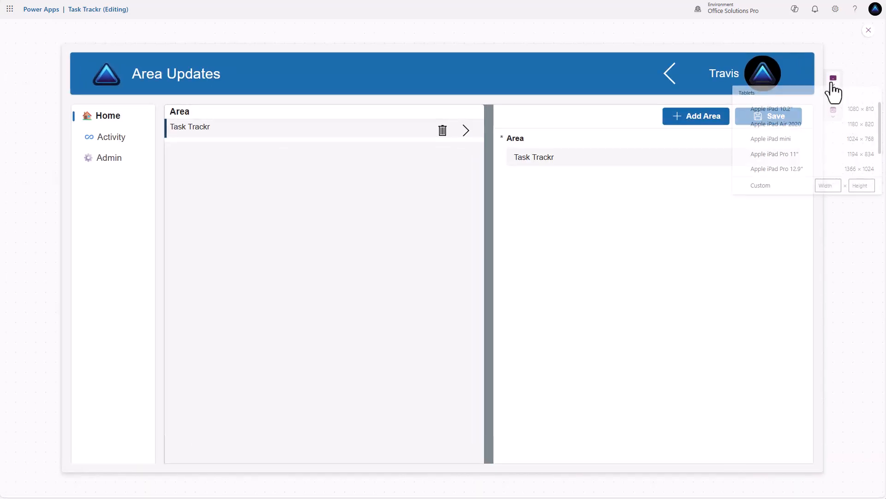
left_click(828, 113)
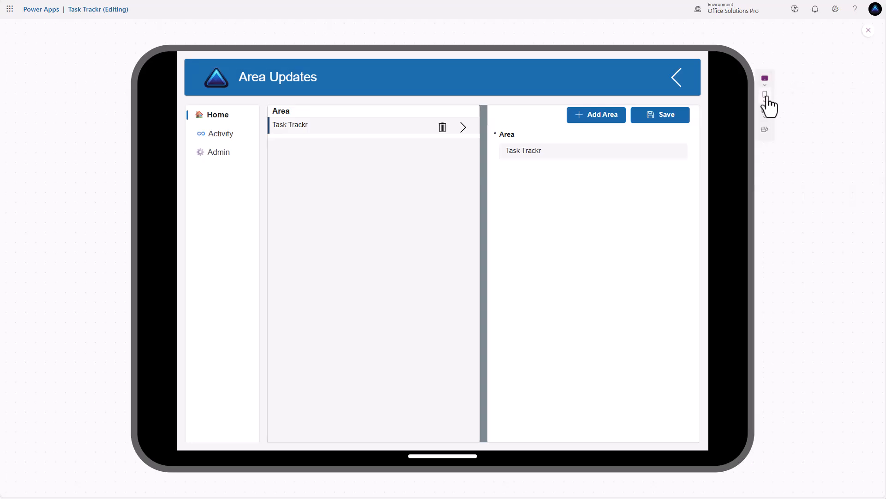
left_click(765, 97)
left_click(771, 172)
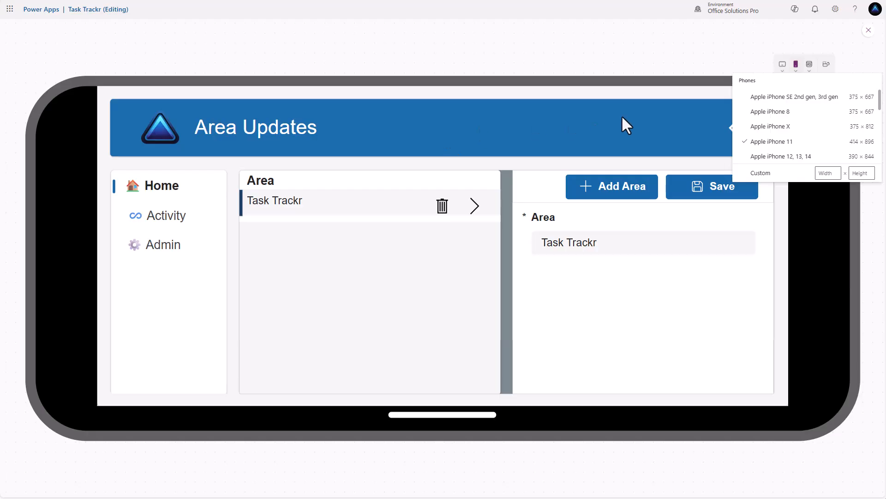
left_click(869, 31)
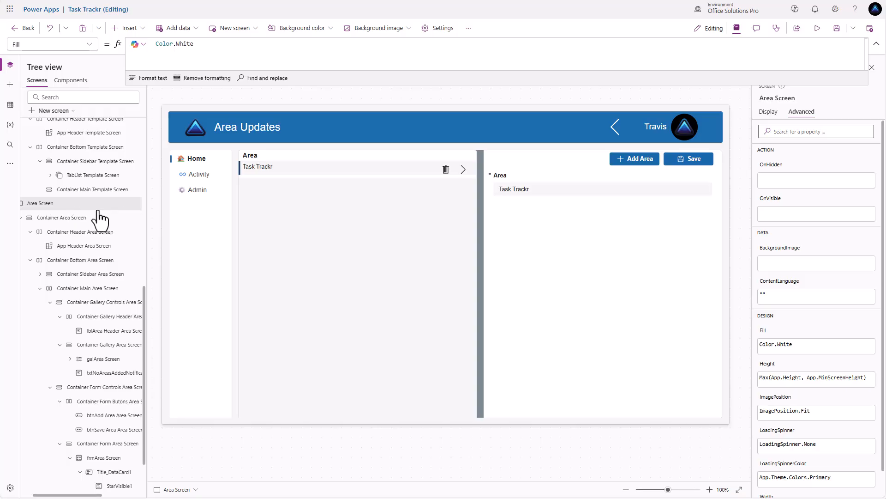
Duplicate the Area Screen and locate the copy at the end of the screen list
right_click(64, 211)
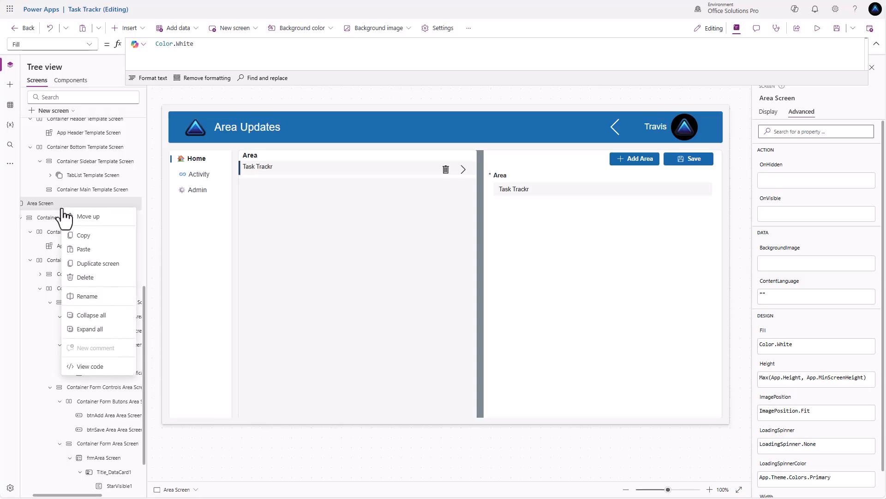
left_click(92, 264)
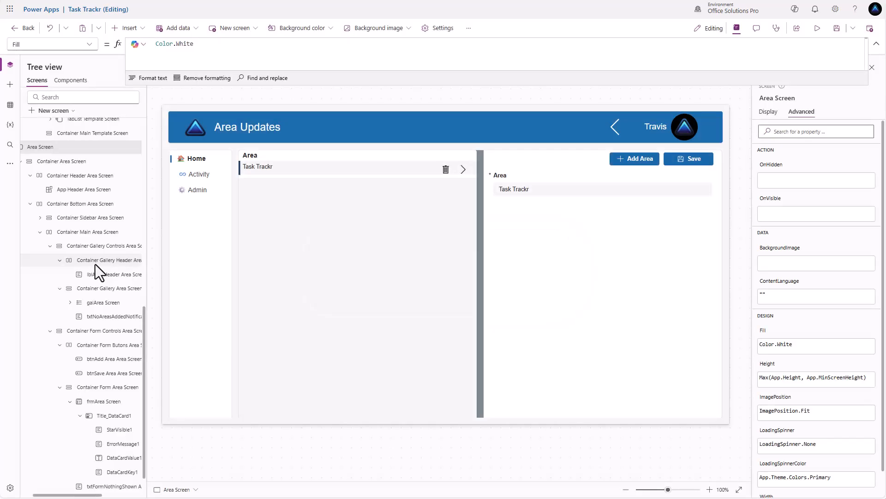
scroll(54, 225, "down", 1)
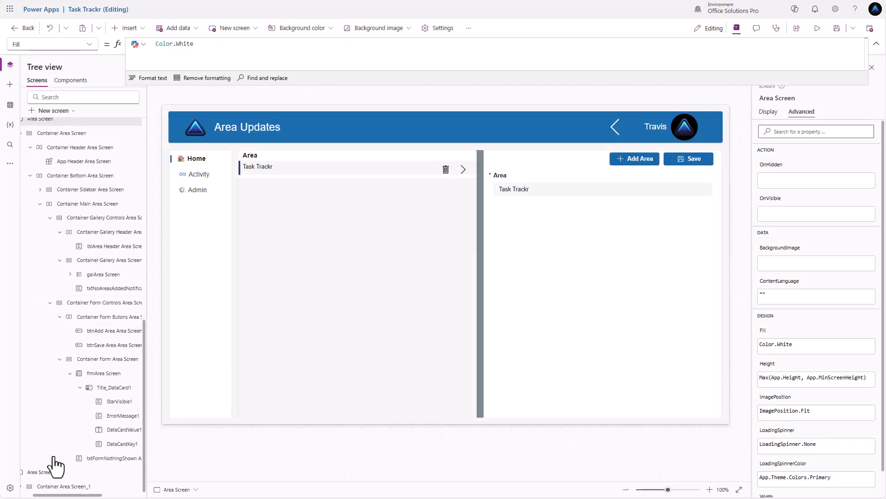
Replace every instance of "Area Screen_1" with "Sub-Area Screen" across the app
left_click(51, 472)
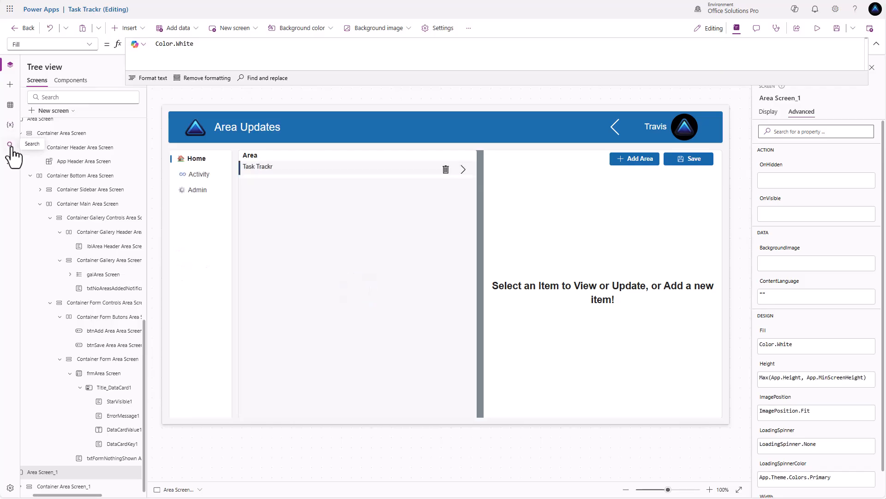
left_click(10, 144)
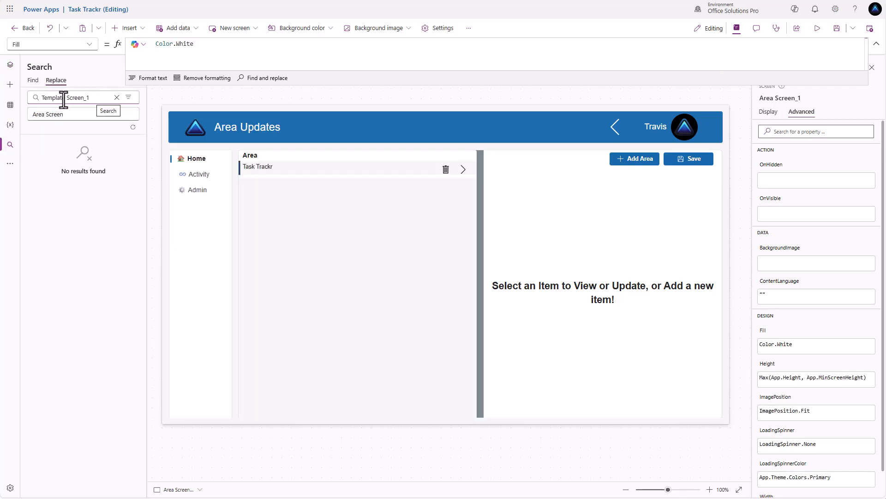
left_click_drag(65, 97, 33, 97)
type("Area")
left_click(62, 115)
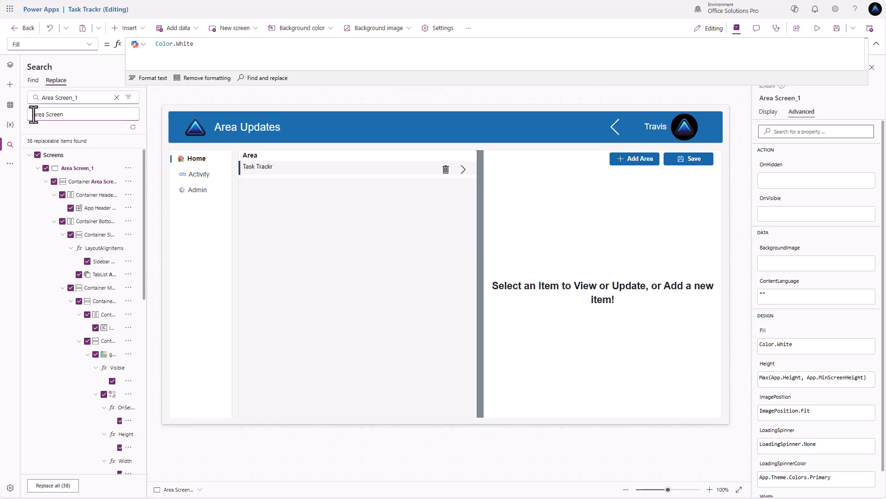
left_click(34, 114)
type("Sub-")
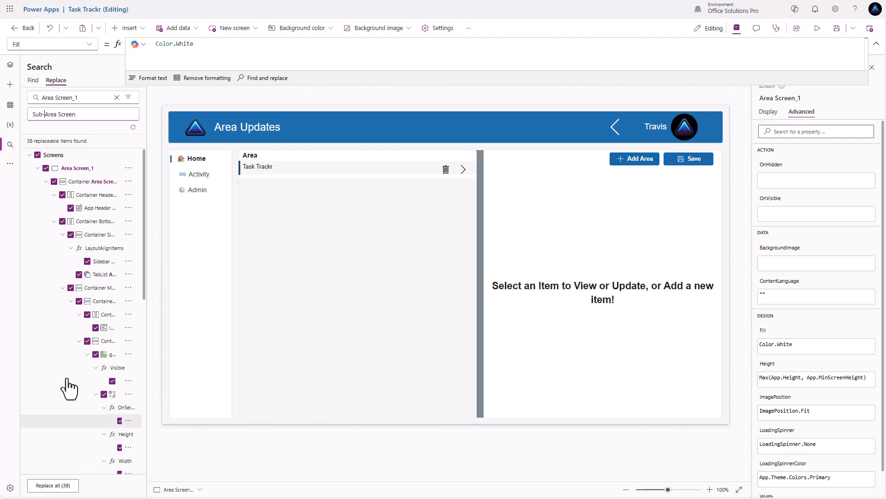
scroll(46, 247, "down", 3)
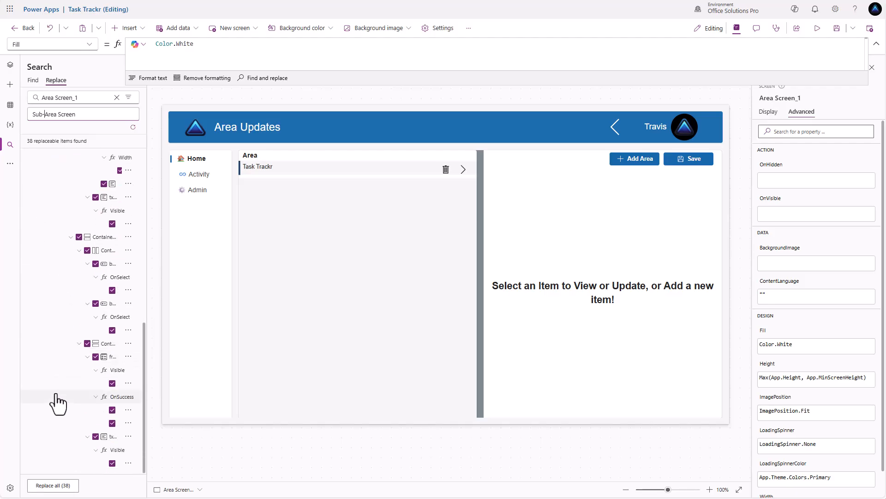
scroll(55, 395, "up", 3)
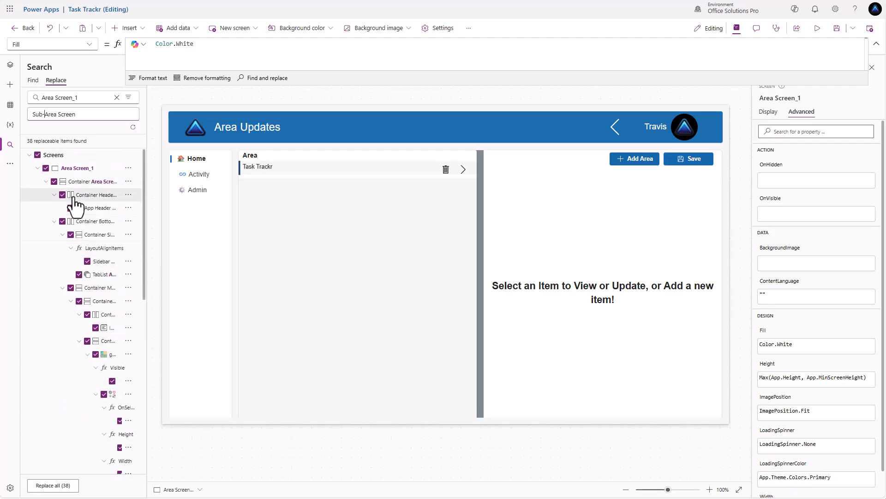
scroll(69, 231, "up", 2)
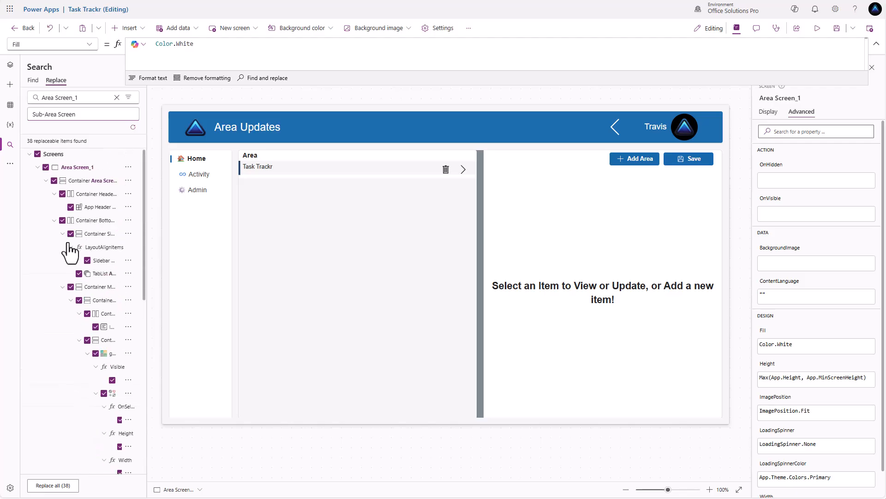
scroll(67, 253, "down", 7)
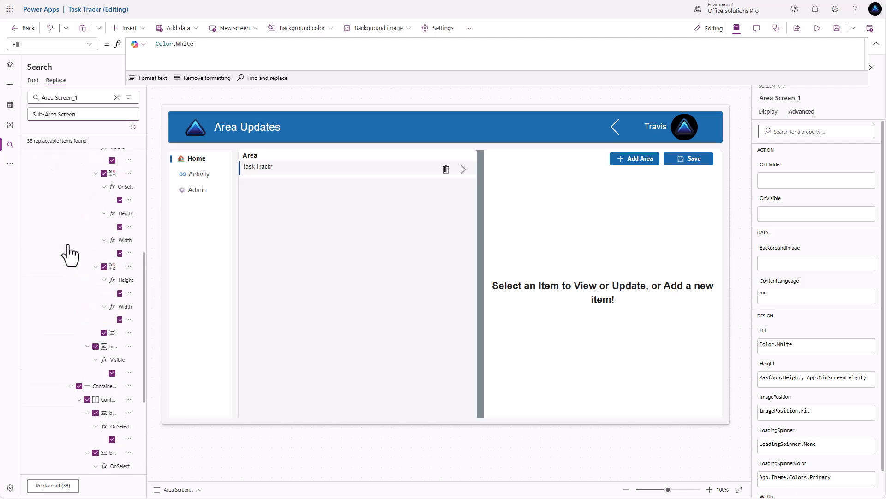
left_click(59, 486)
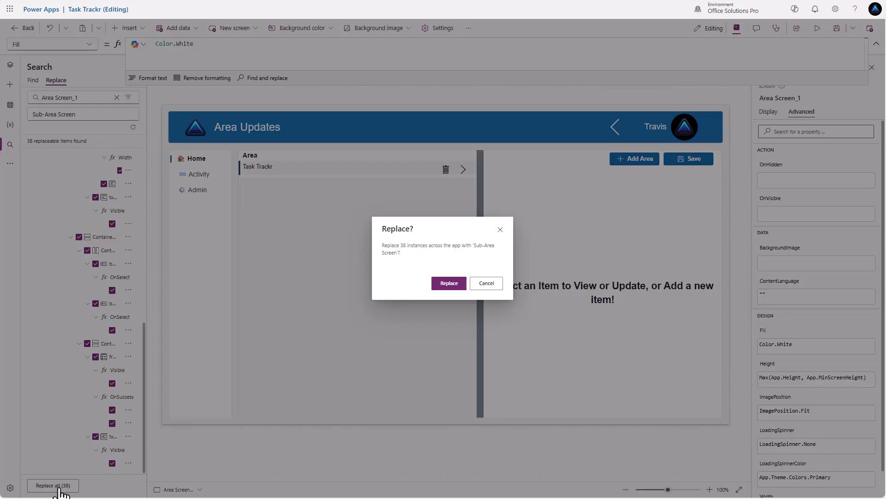
left_click(449, 284)
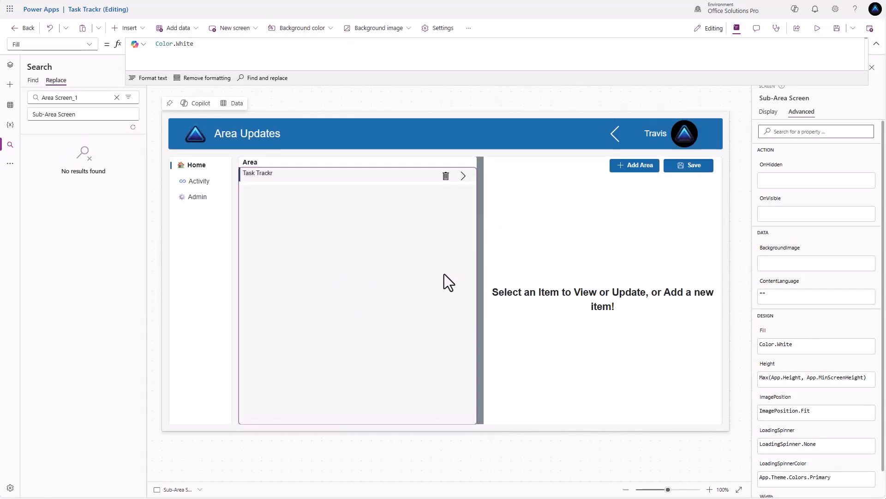
Move the Template Screen down to the end of the screen list, below the Sub-Area Screen
left_click(10, 64)
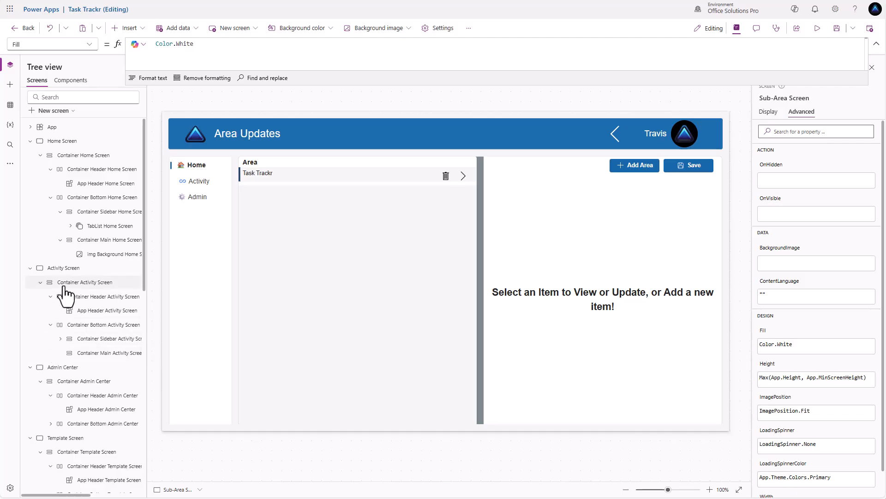
scroll(64, 298, "down", 3)
scroll(63, 331, "down", 3)
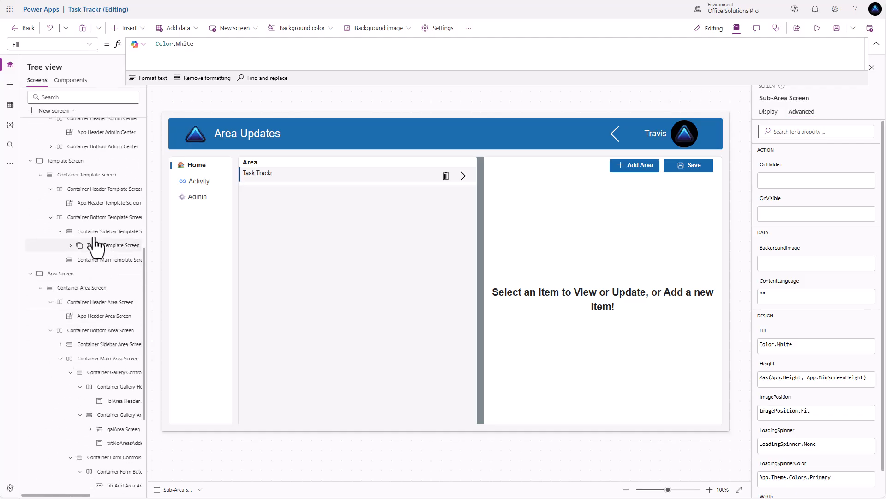
scroll(82, 203, "down", 3)
scroll(74, 221, "up", 3)
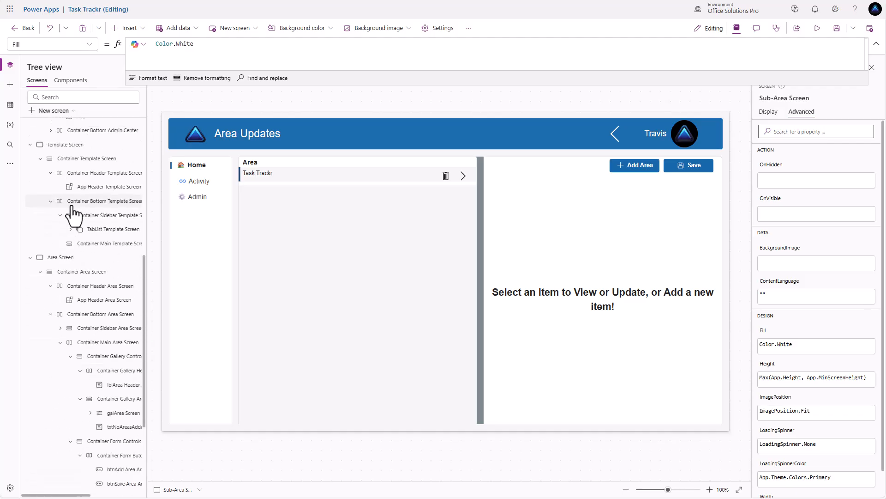
right_click(81, 145)
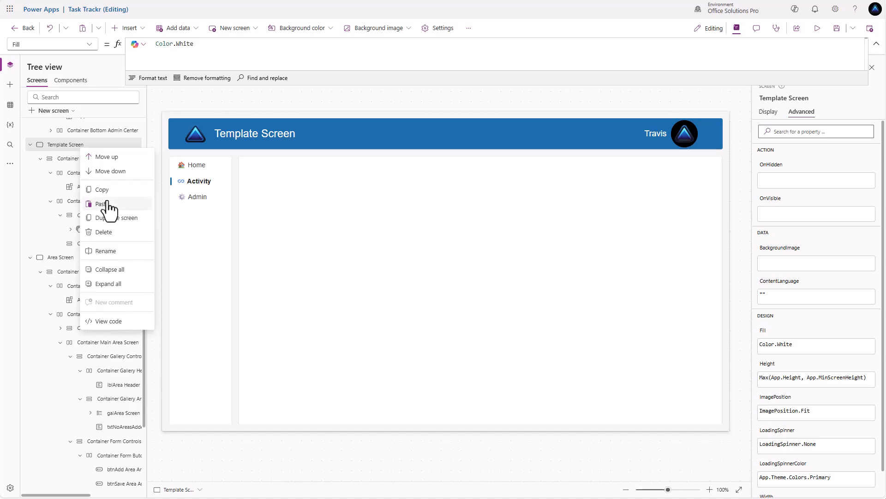
left_click(111, 171)
scroll(65, 270, "down", 3)
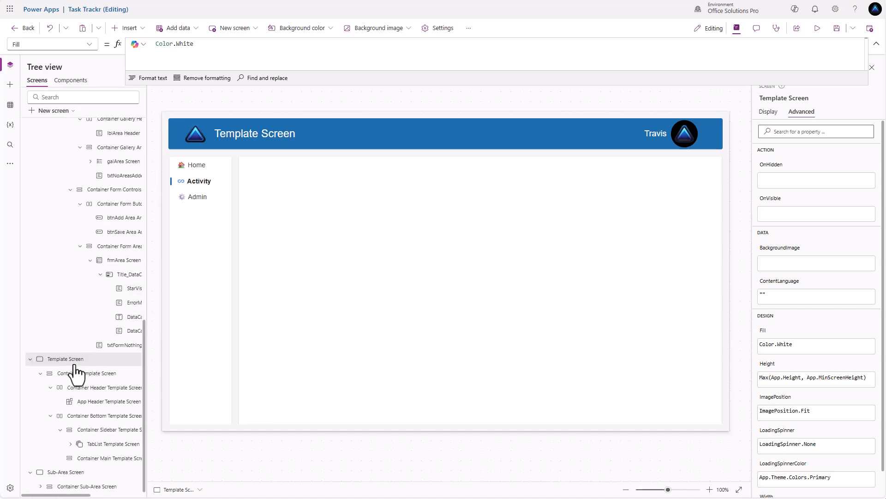
right_click(71, 360)
left_click(121, 199)
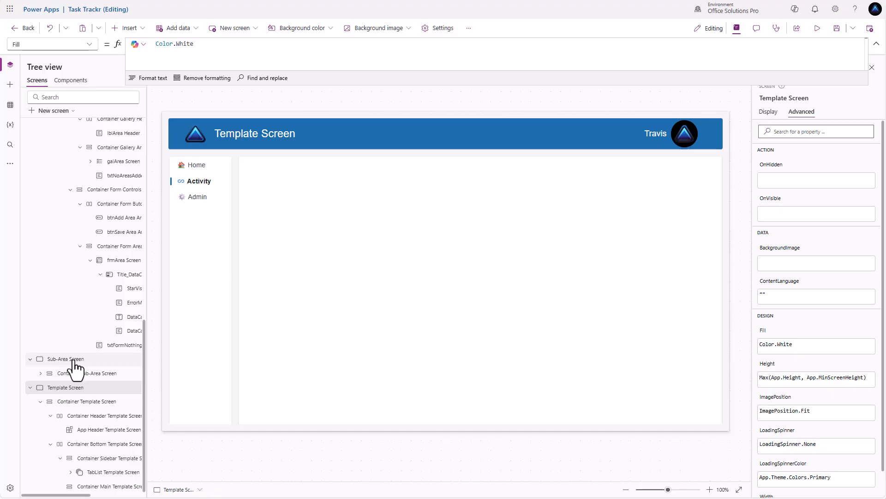
Set the Header Title Text of the Sub-Area Screen's app header to "Sub-Area Updates"
left_click(73, 361)
left_click(279, 142)
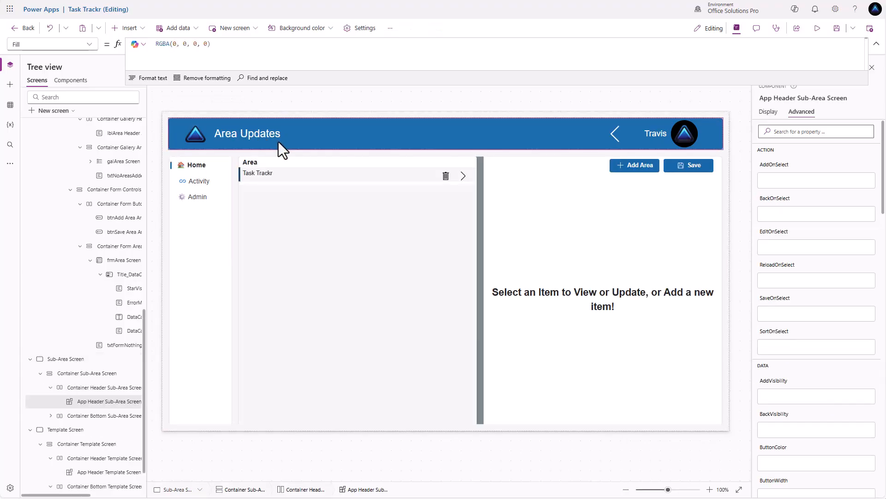
left_click(769, 112)
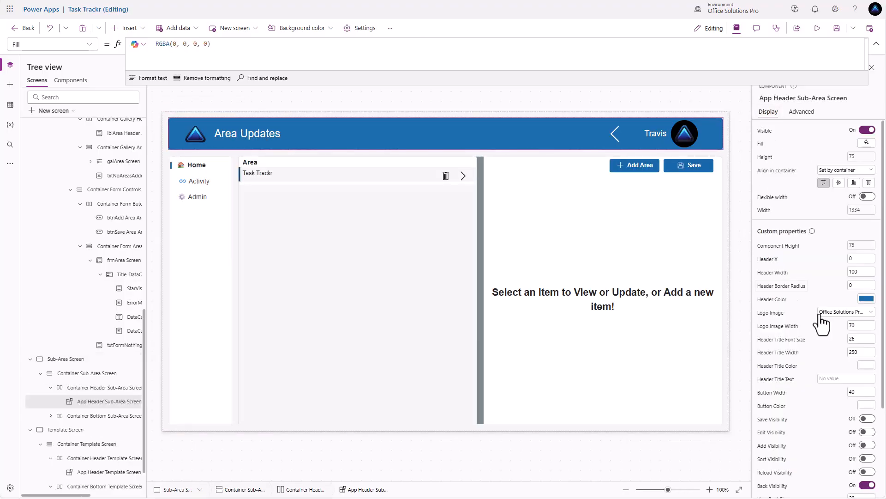
left_click(826, 378)
type("Sub-Area")
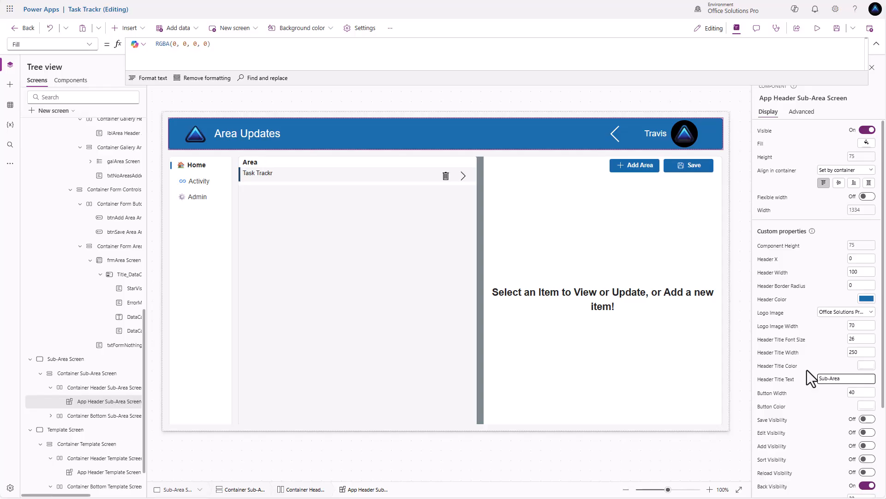
type(" Updates")
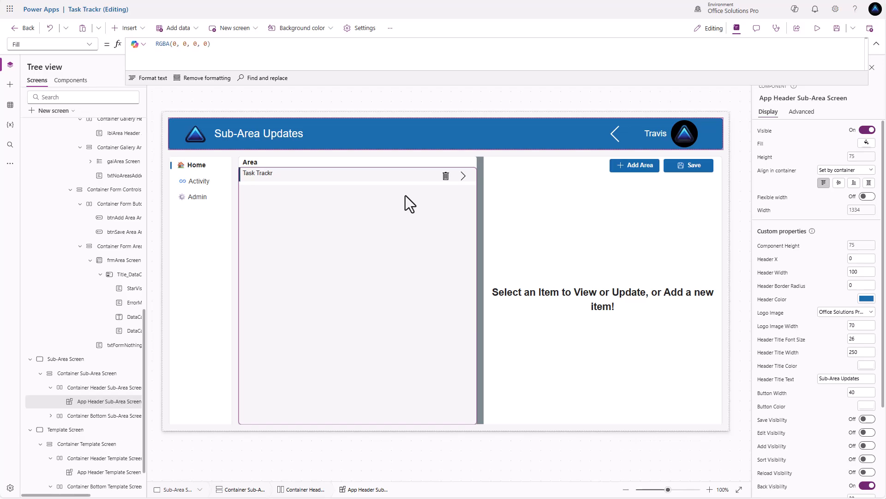
Preview the Sub-Area Screen in the phone landscape layout, and dismiss the replacement notification in the editor
left_click(815, 29)
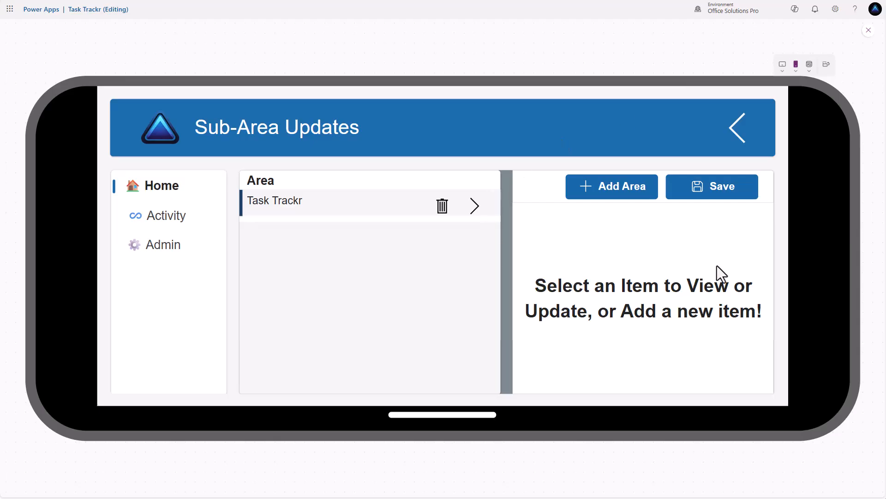
left_click(868, 30)
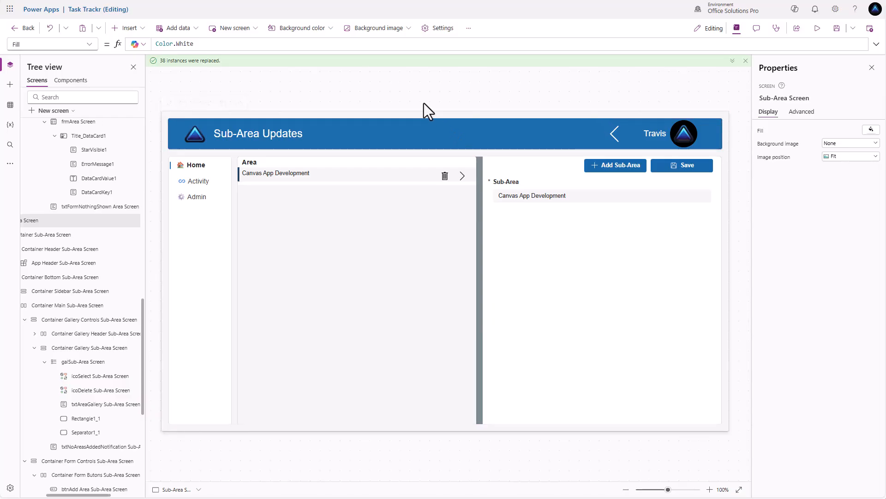
left_click(746, 61)
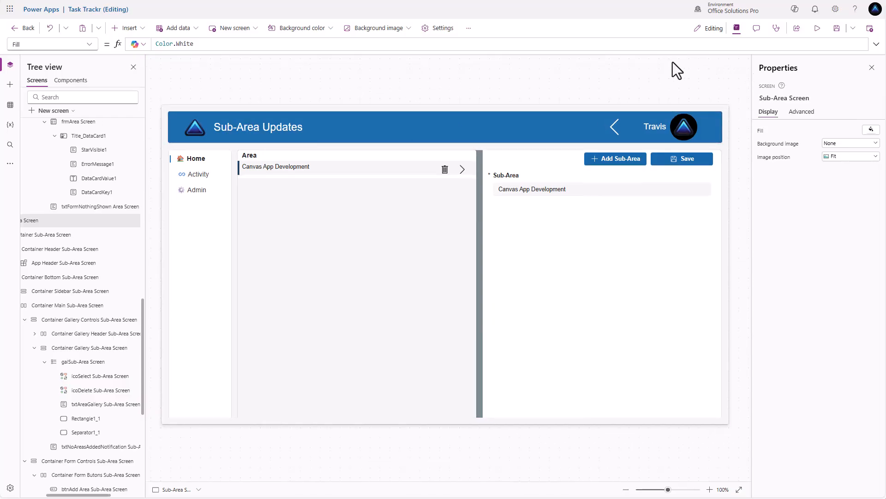
Set the Items property of galSub-Area Screen to Filter('Sub-Areas', 'Created By'.Email = gblUserEmail)
left_click(396, 273)
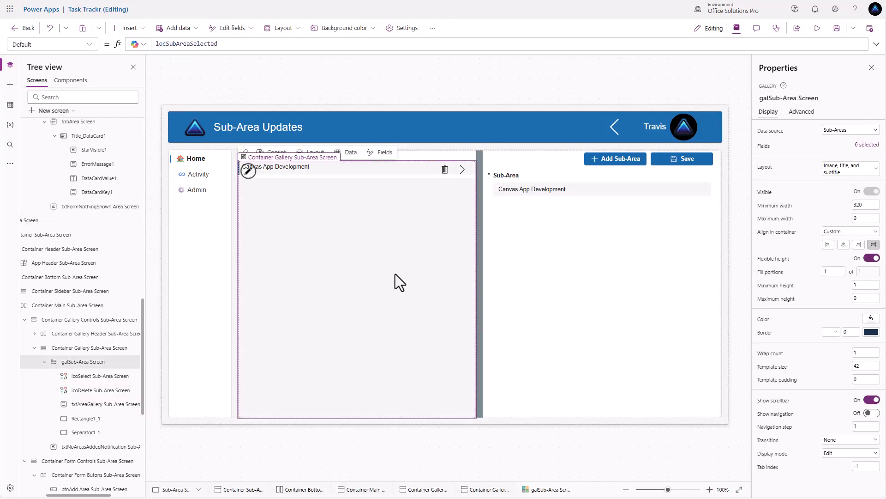
left_click(90, 46)
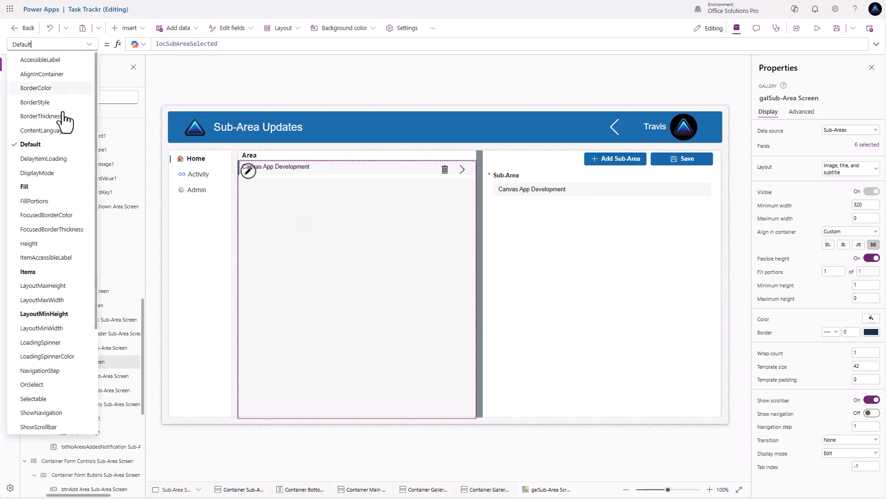
left_click(49, 274)
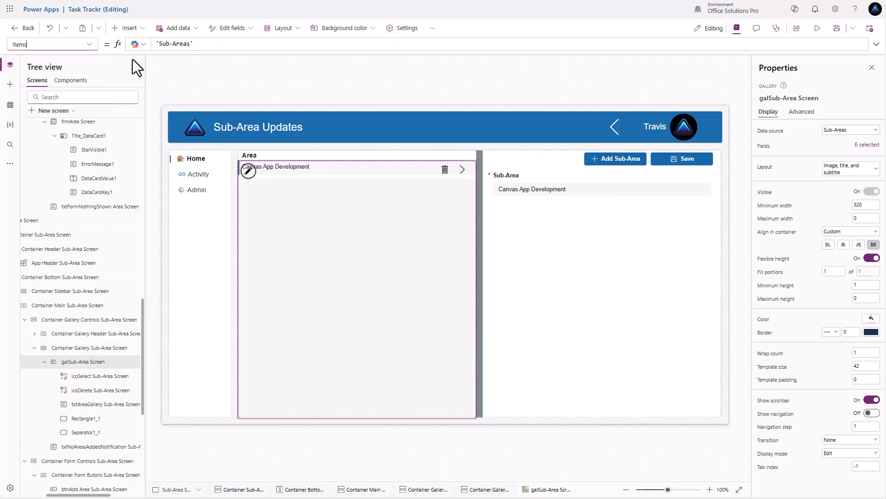
left_click(157, 45)
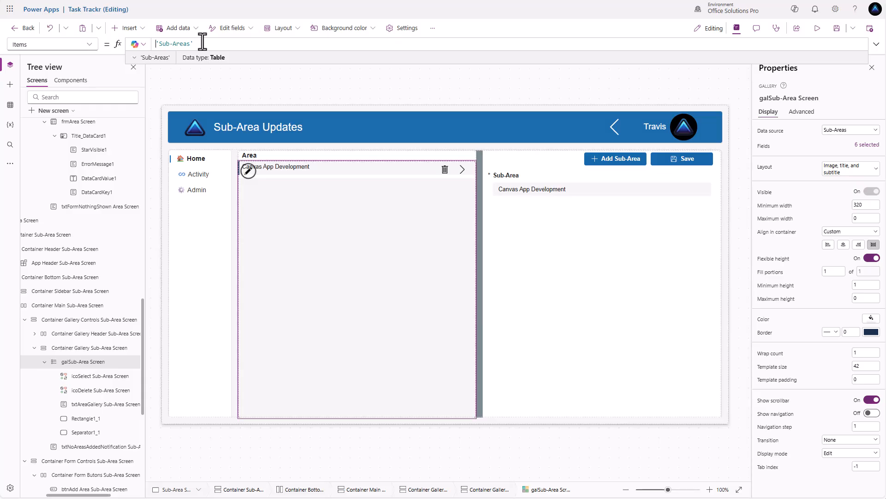
type("Filter(")
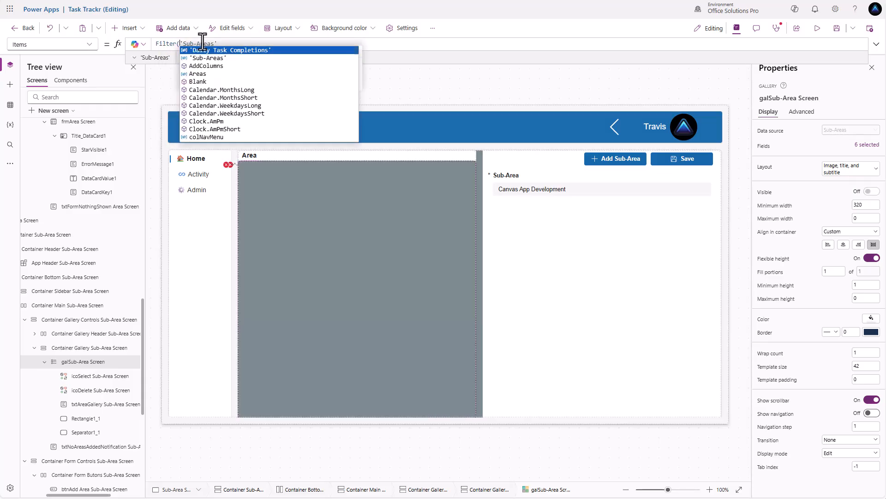
left_click(230, 42)
type(", Created")
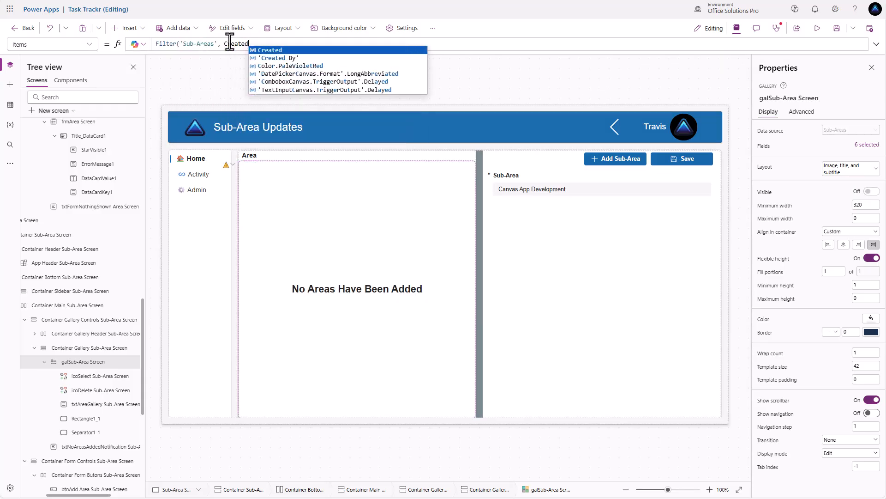
key("Down")
key("Tab")
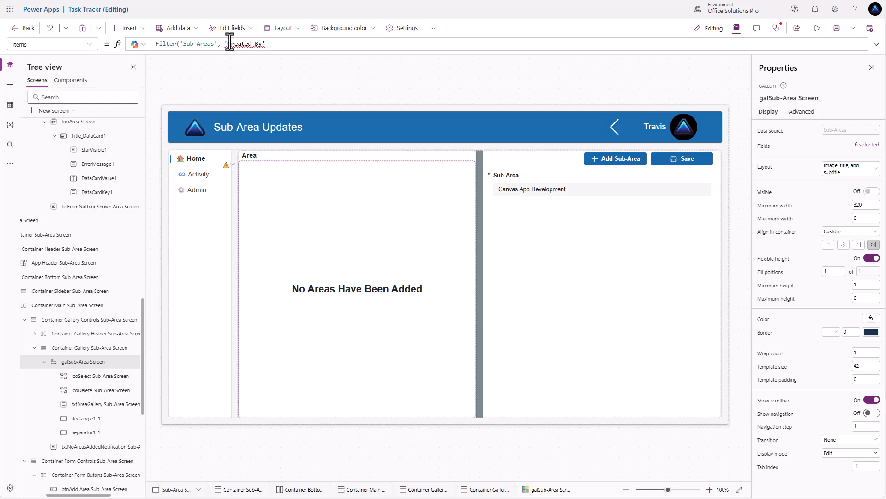
type(".Email = ")
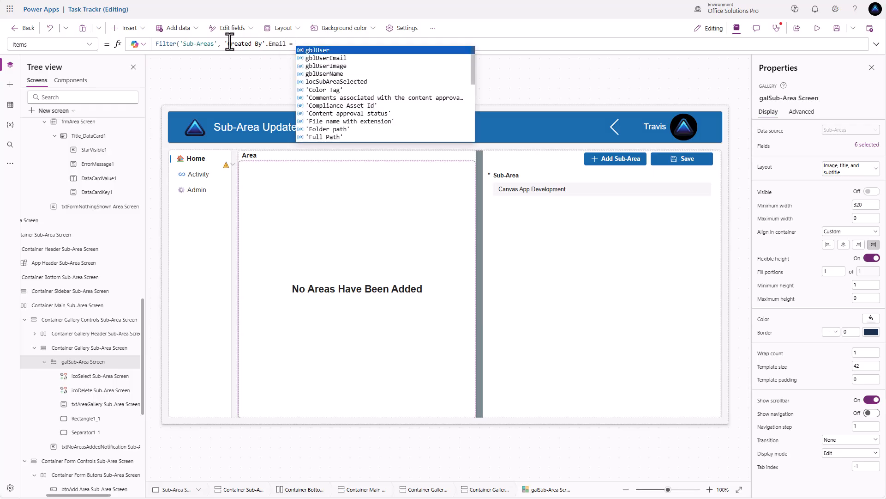
type("gbl")
key("Down")
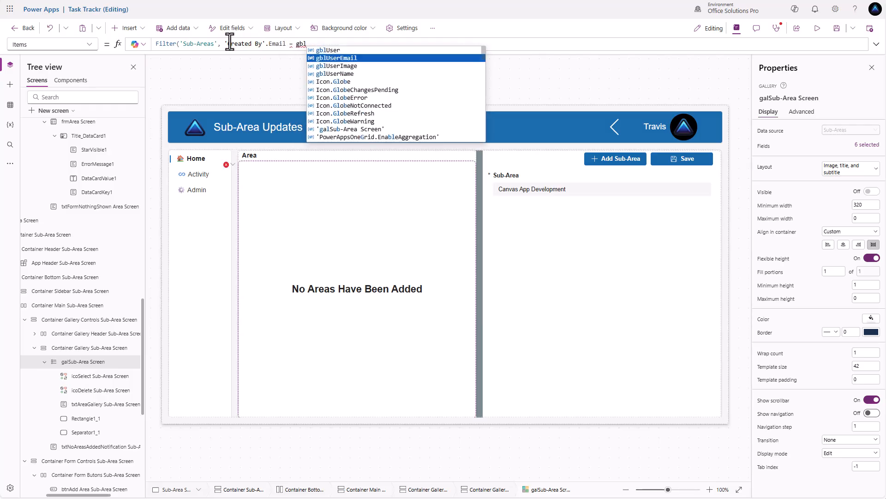
key("Tab")
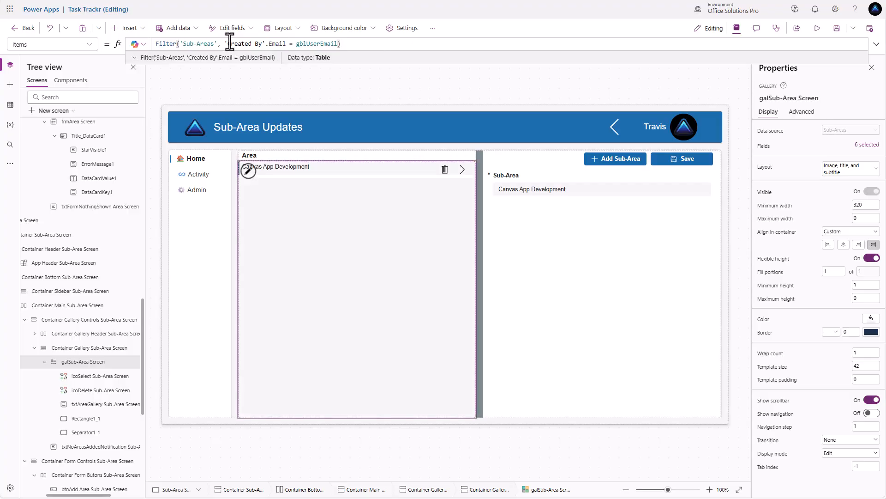
Wrap the Items filter of galSub-Area Screen in a Sort function by Title with SortOrder.Ascending
left_click(157, 43)
type("Sor")
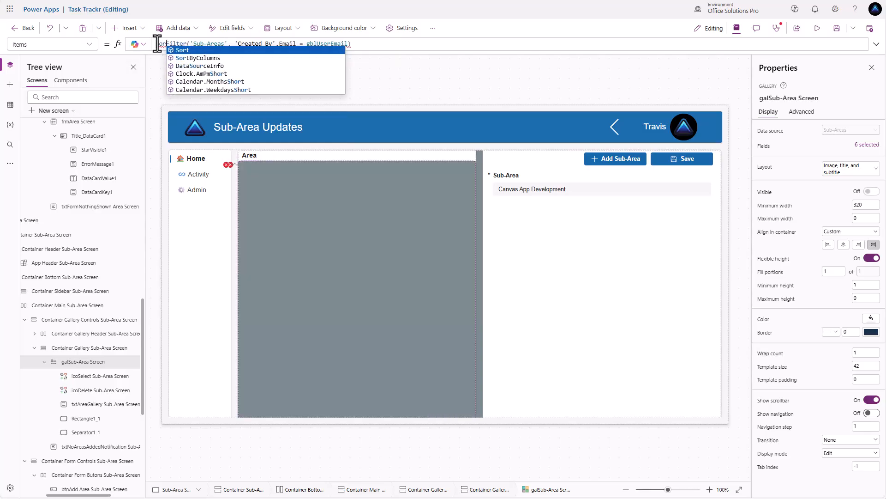
type("t(")
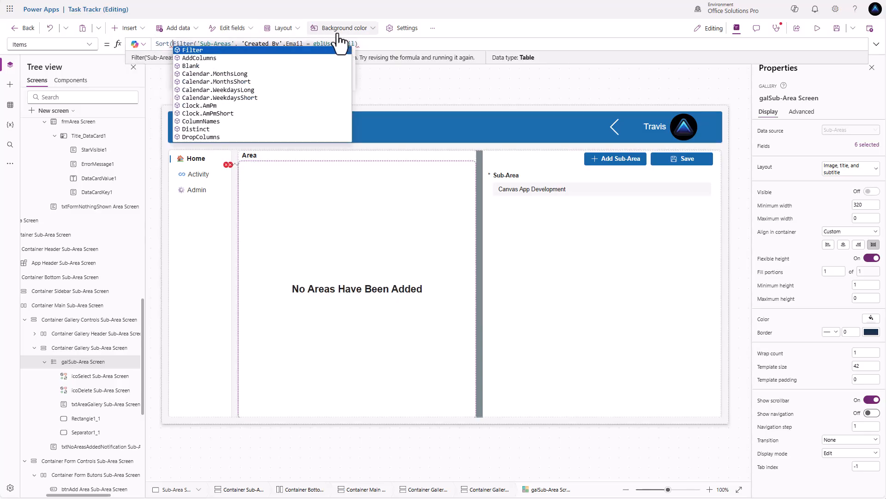
left_click(364, 44)
type(", Tit")
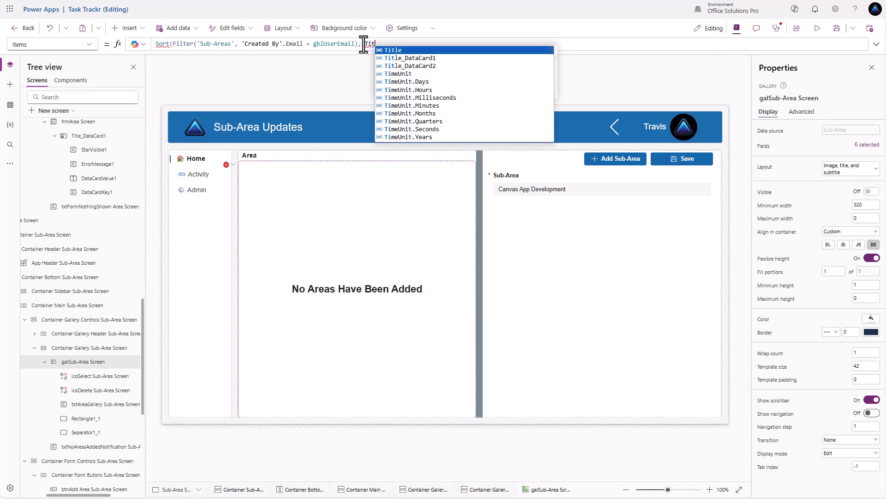
key("Tab")
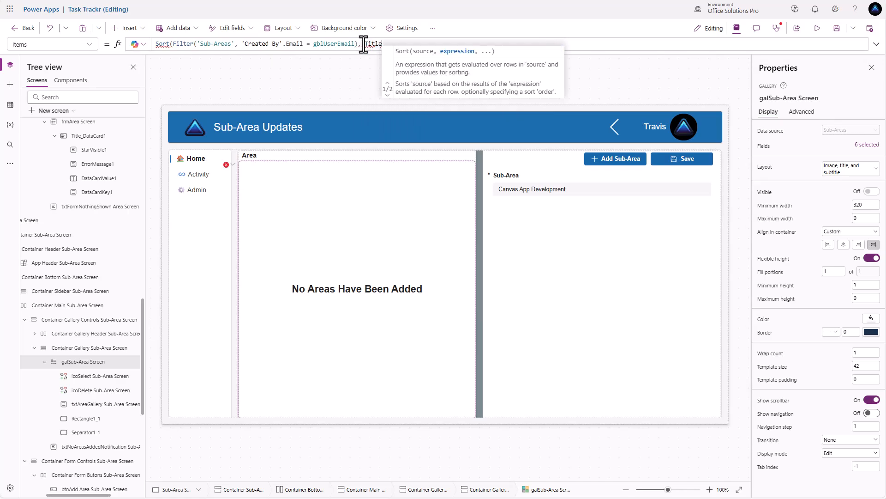
type(",")
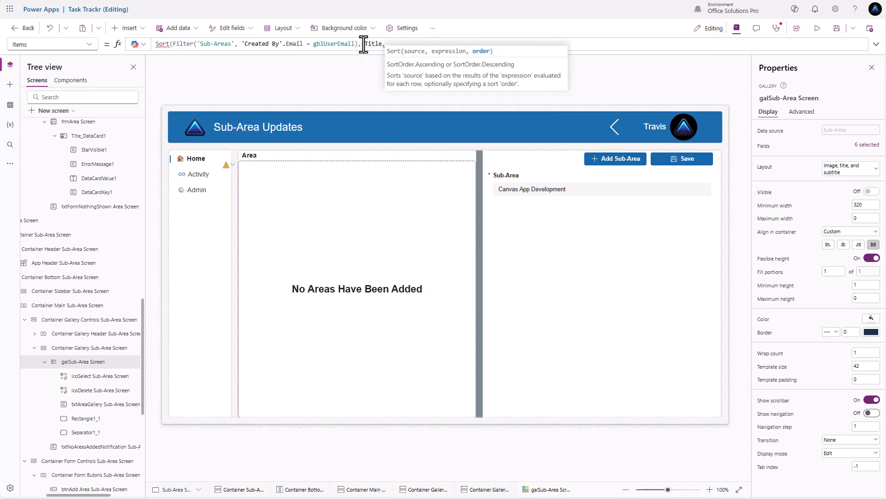
type(" Sor")
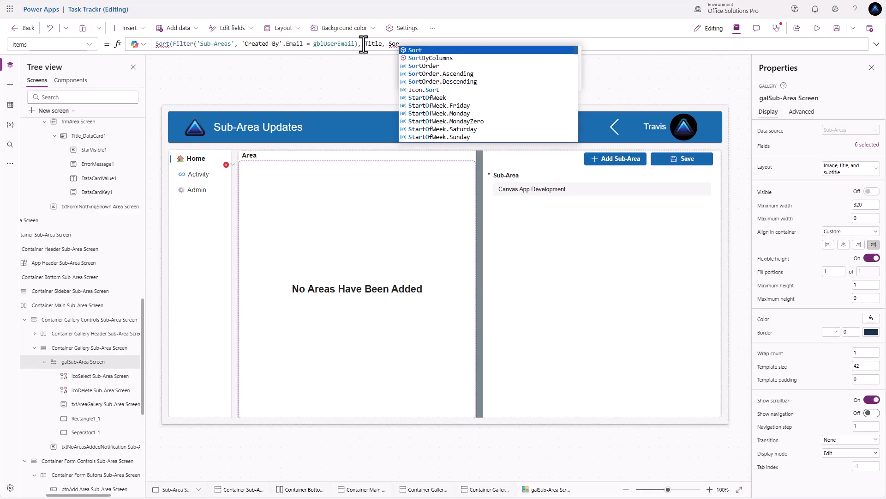
key("Down")
key("Down")
key("Tab")
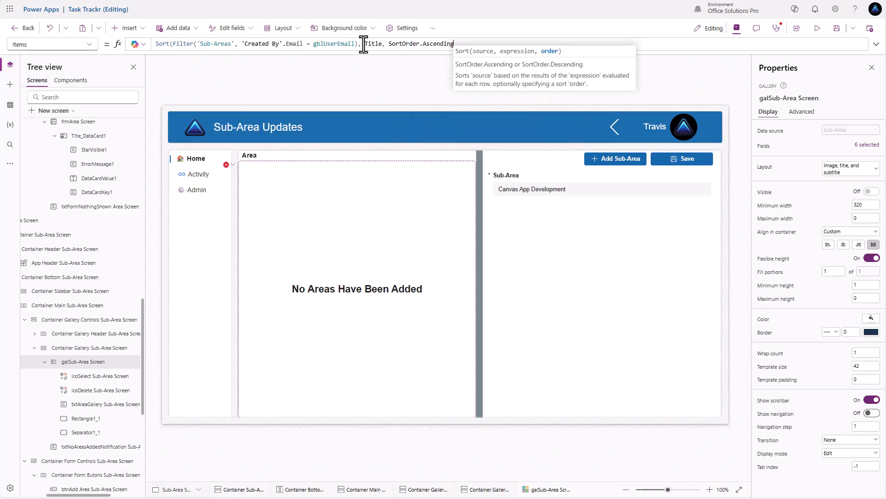
type(")")
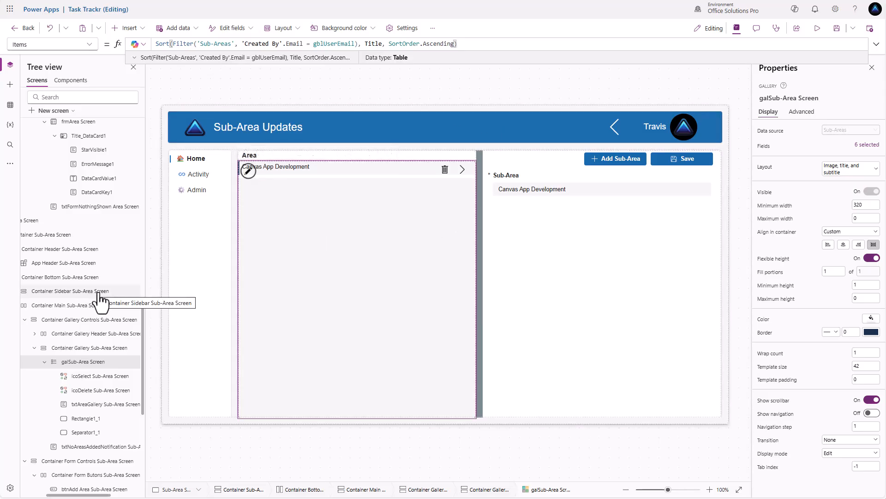
Set the Items property of galArea Screen on the Area Screen to Filter(Areas, 'Created By'.Email = gblUserEmail)
scroll(62, 457, "up", 3)
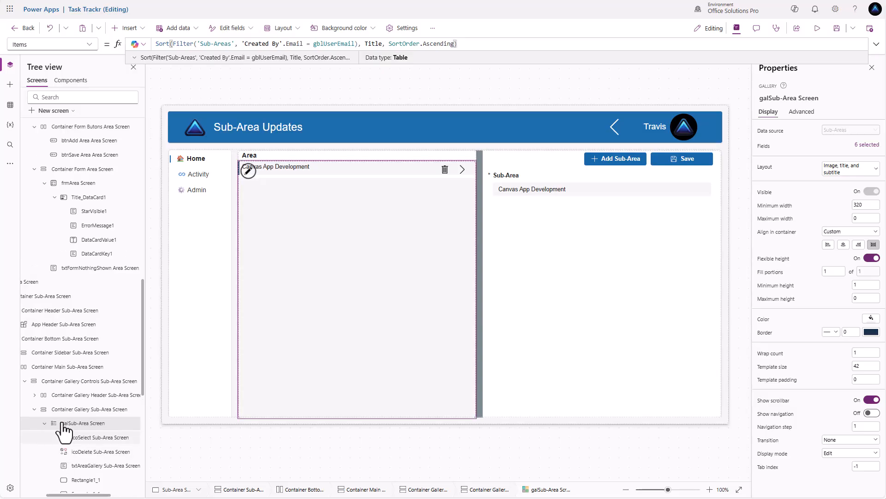
scroll(65, 405, "up", 4)
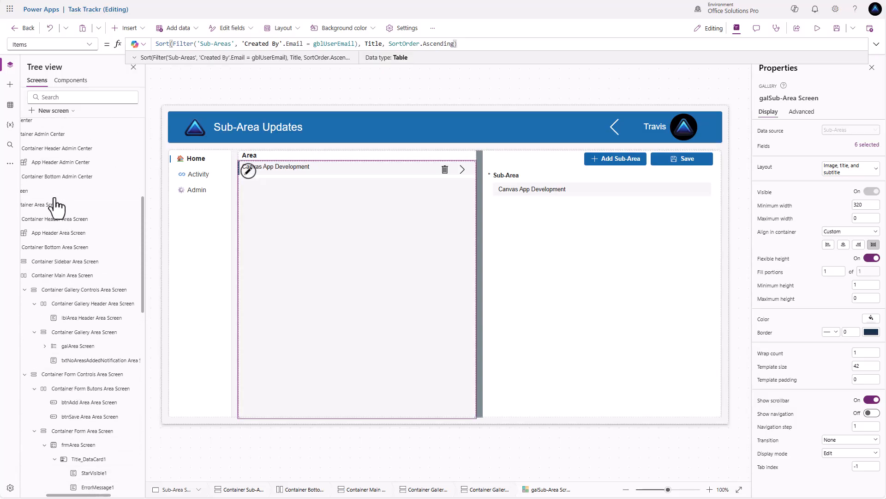
left_click(53, 196)
left_click(345, 226)
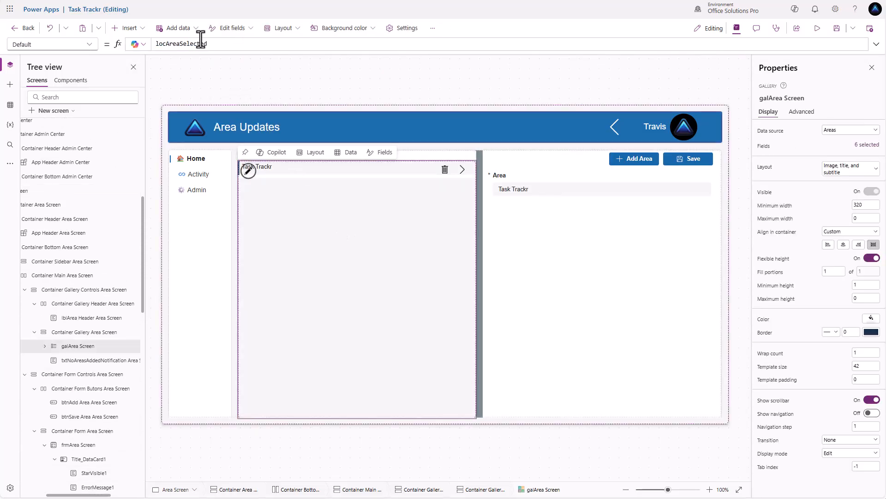
left_click(90, 45)
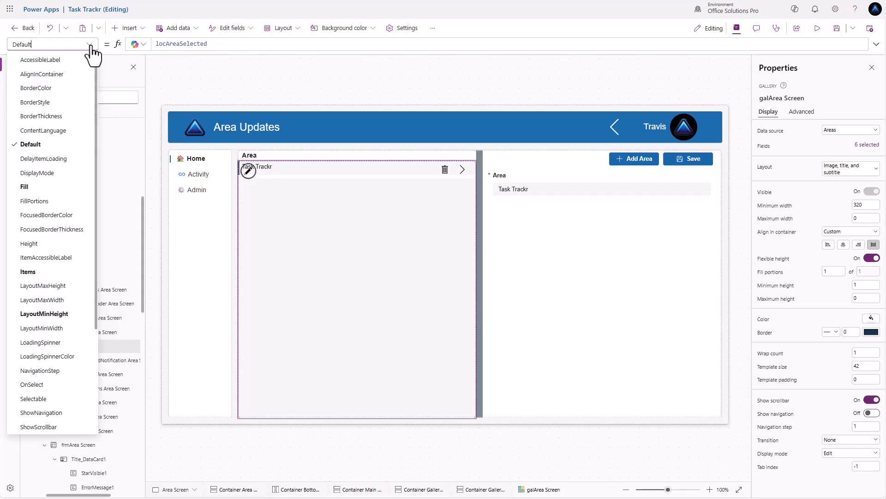
left_click(42, 272)
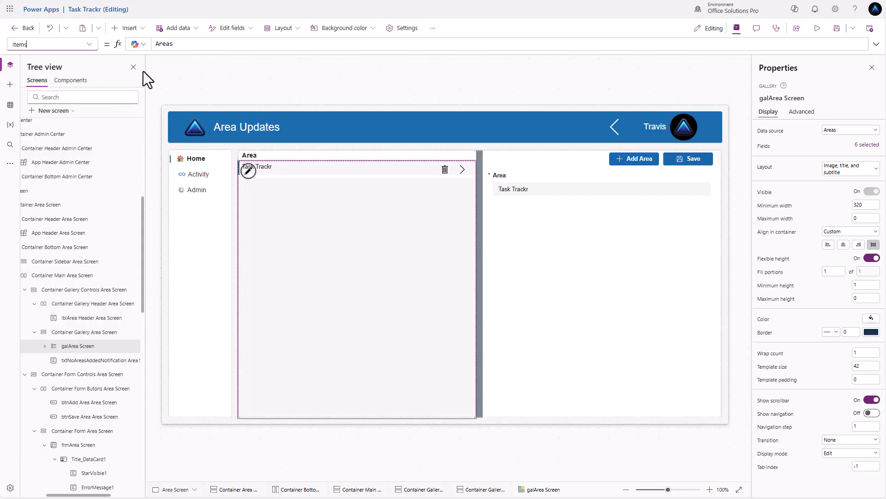
left_click(156, 45)
type("Filt")
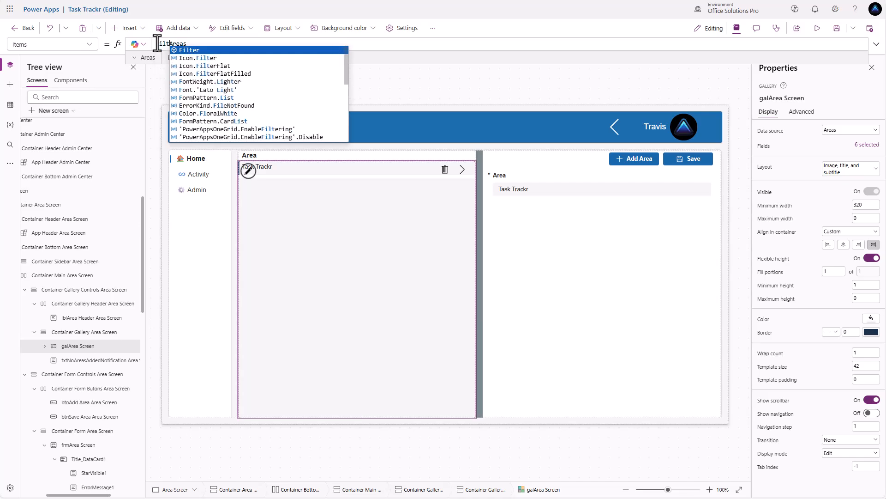
type("er(")
left_click(202, 44)
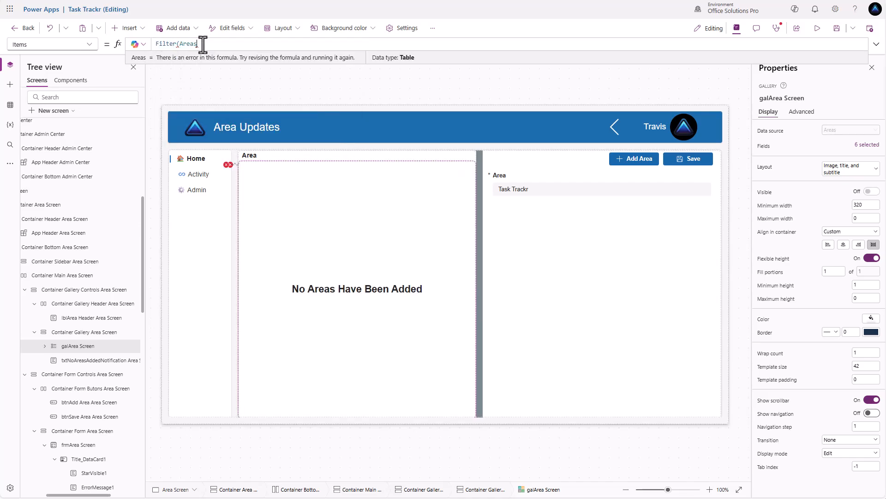
type(", Created")
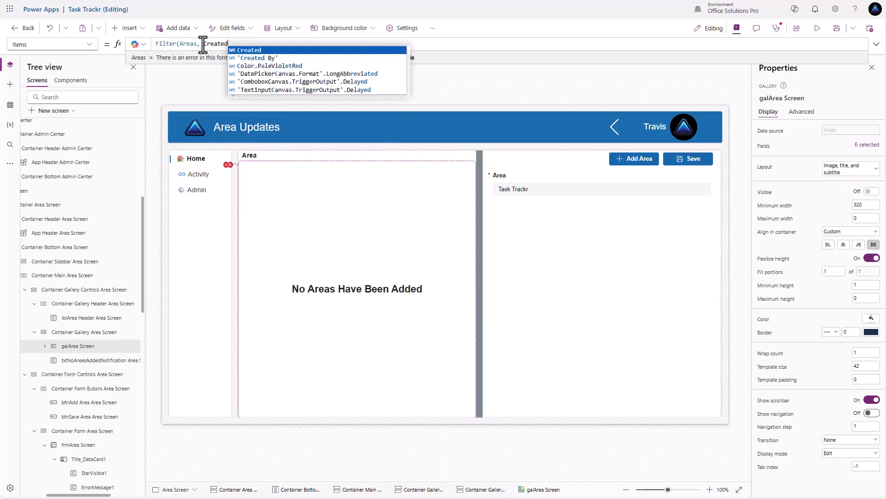
key("Down")
key("Tab")
type(".emai")
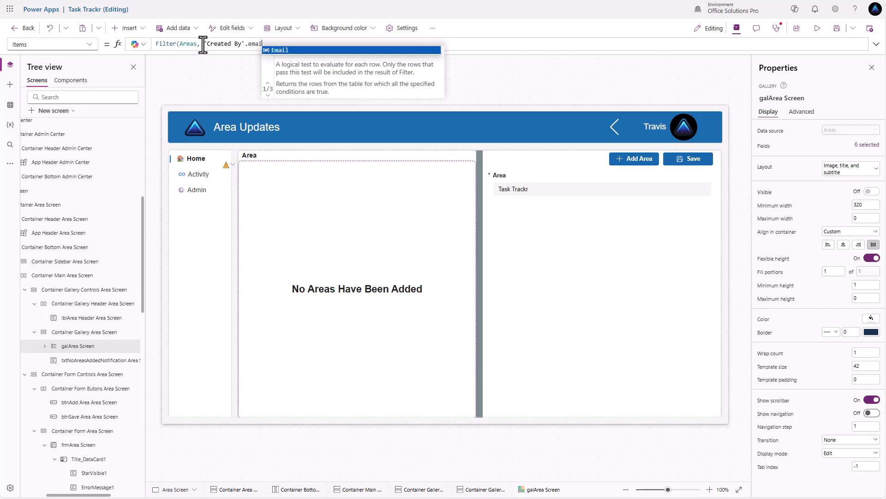
key("Tab")
type("= ")
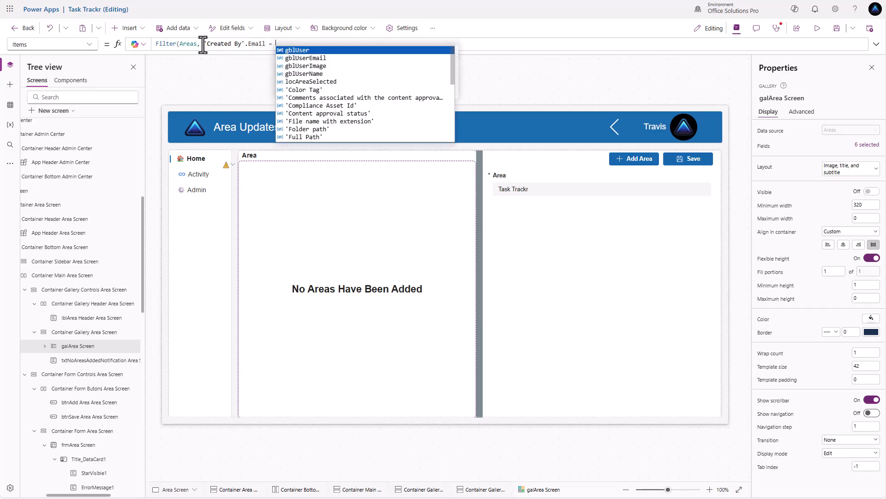
type("gbl")
key("Down")
key("Tab")
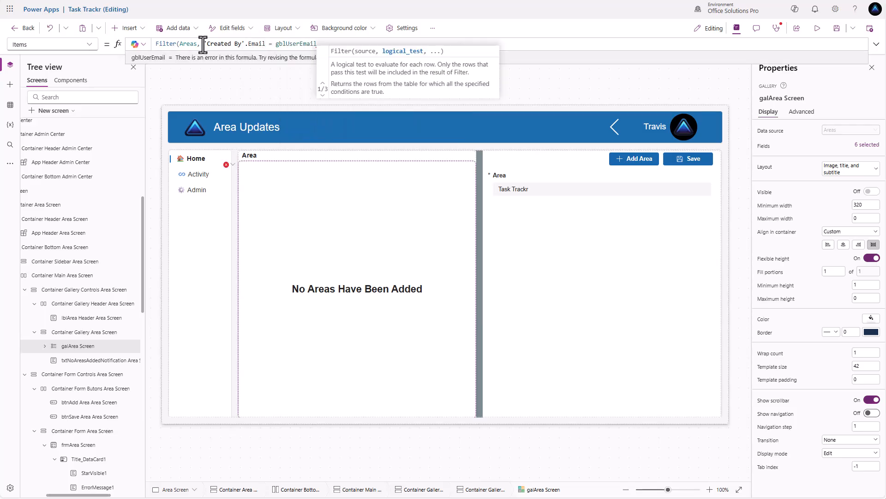
type(")")
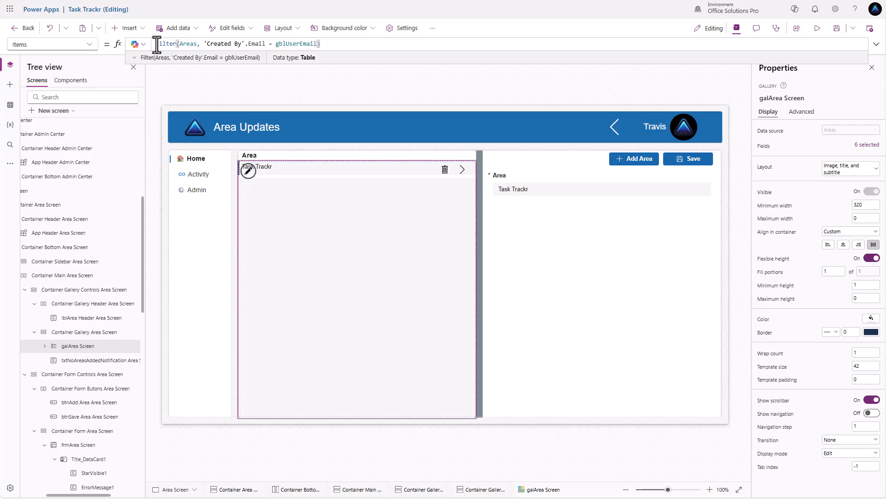
Wrap the Items filter of galArea Screen in a Sort function by Title with SortOrder.Ascending
double_click(157, 43)
type("Sort")
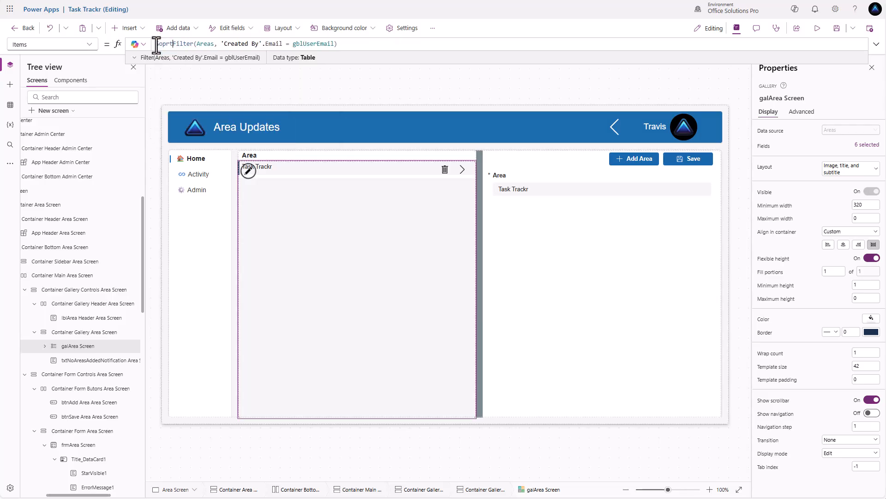
type("(")
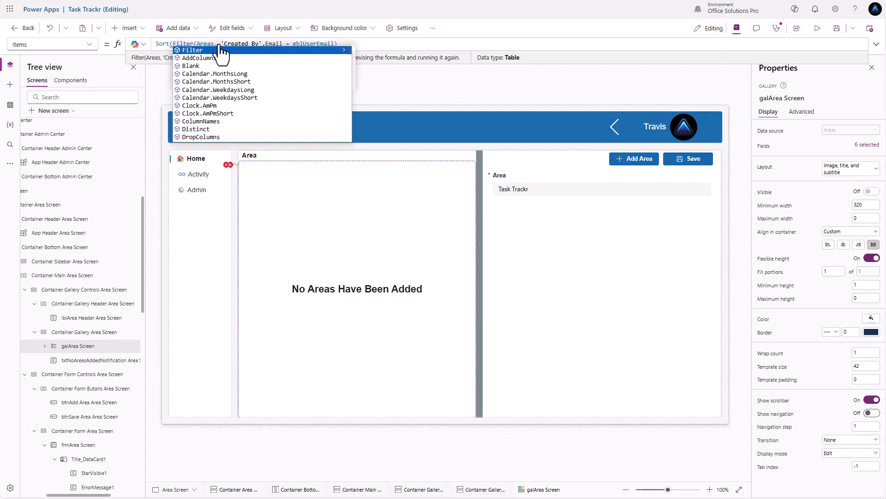
left_click(388, 43)
type(", ")
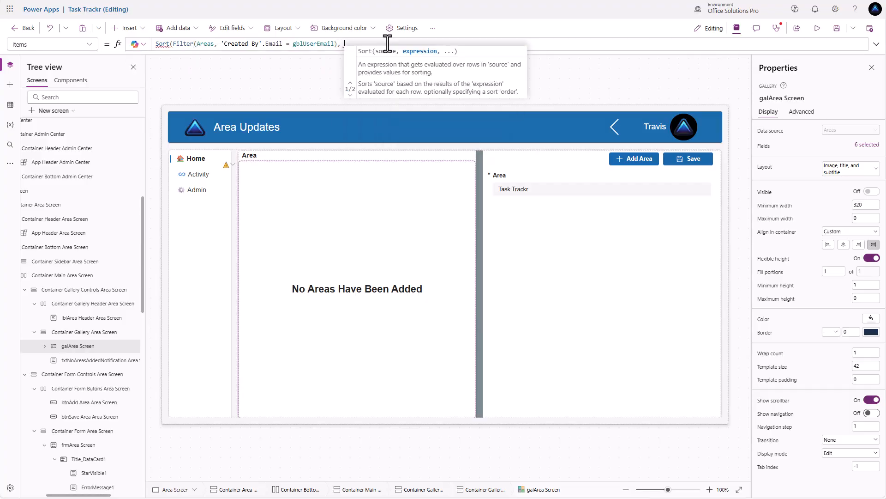
type("Title, Sort")
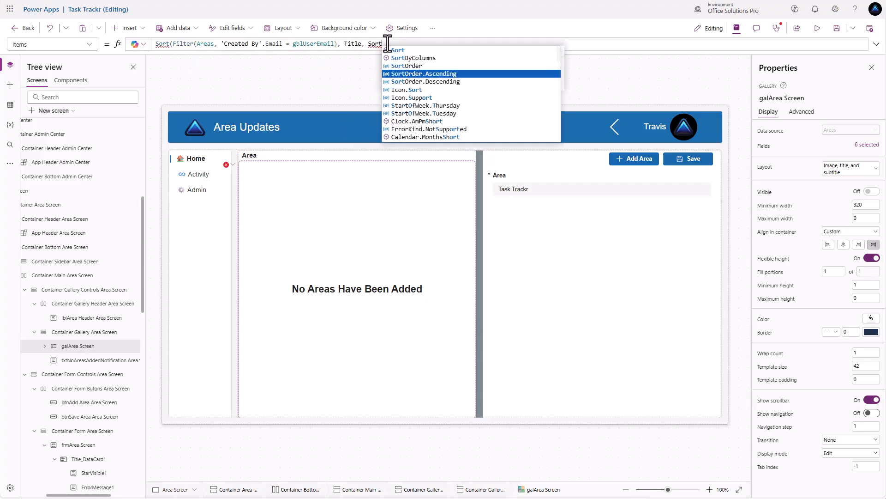
key("Tab")
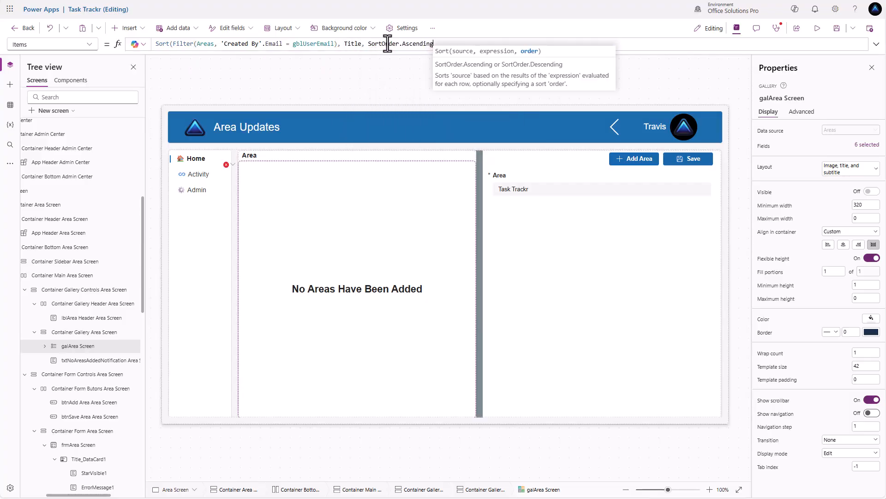
type(")")
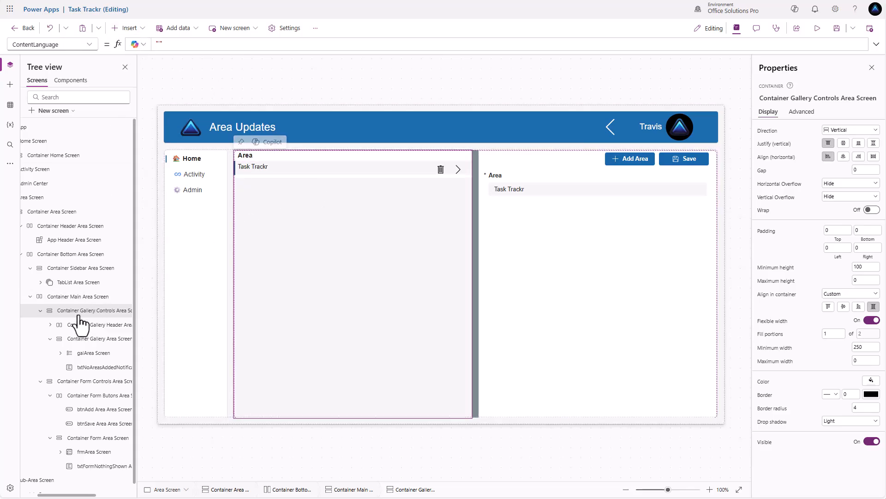
Insert a horizontal container into Container Gallery Controls Area Screen and give it a fixed height of 42
left_click(141, 33)
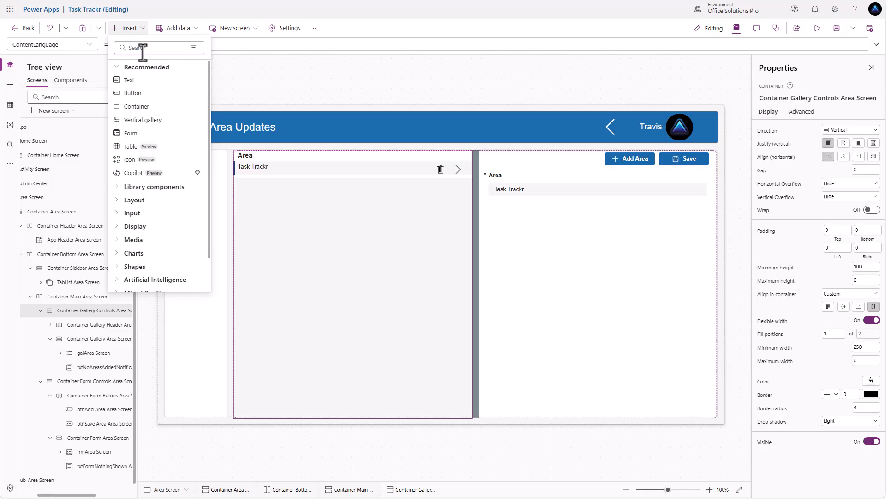
type("cont")
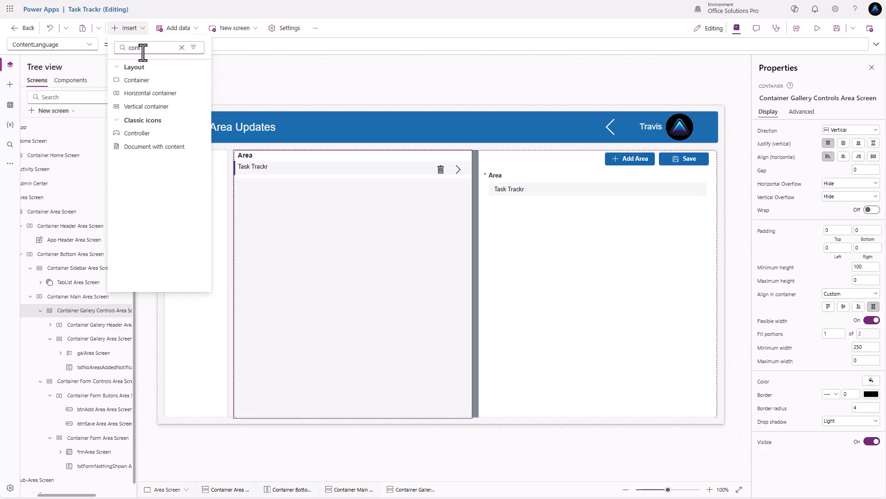
left_click(152, 94)
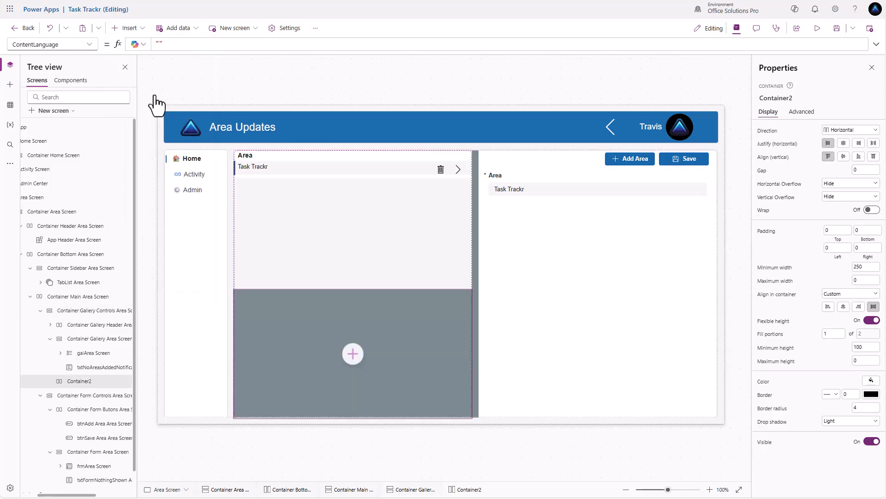
left_click(872, 320)
double_click(867, 334)
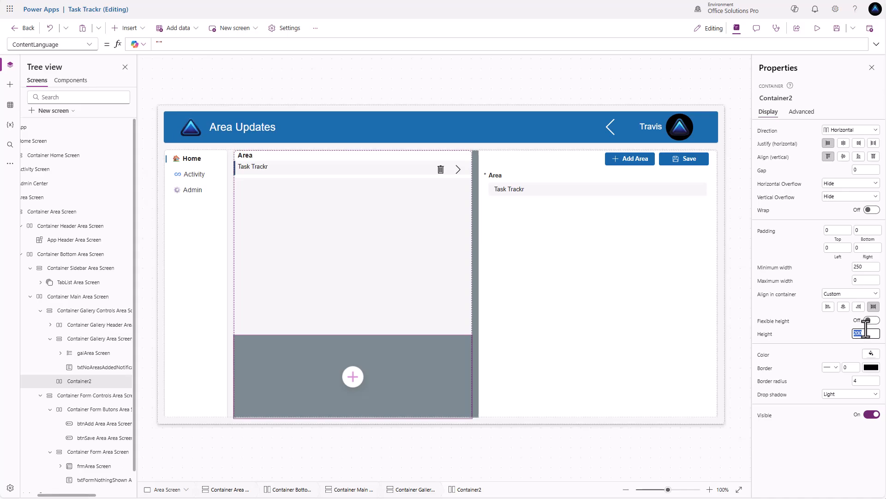
type("42")
left_click(779, 351)
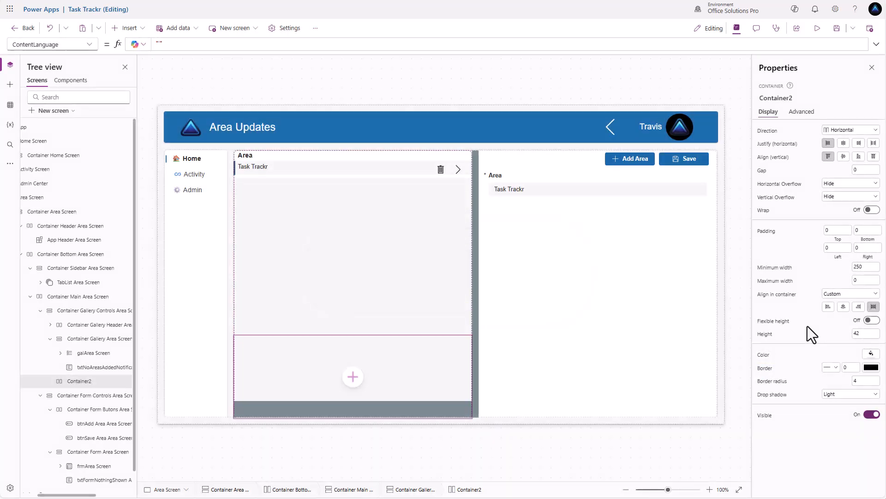
Move the new horizontal container above Container Gallery Header Area Screen and set its fill colour to white, RGBA(255, 255, 255, 1)
right_click(89, 384)
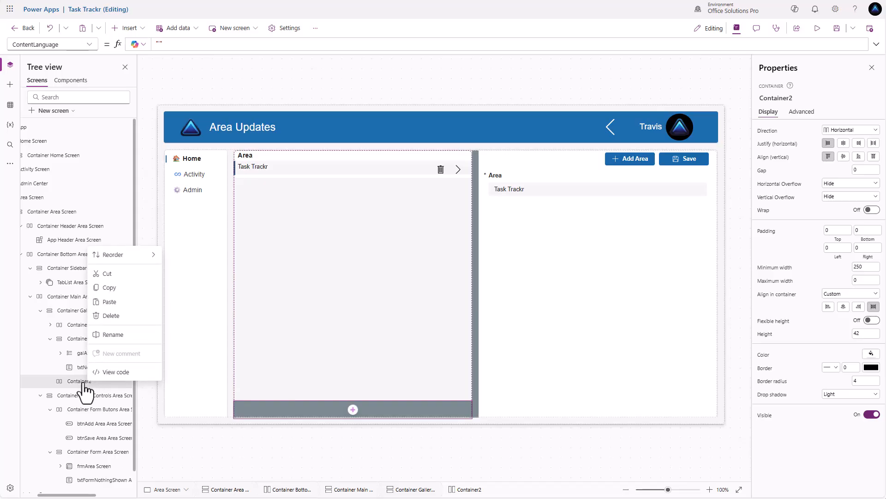
left_click(81, 383)
left_click_drag(80, 382, 96, 321)
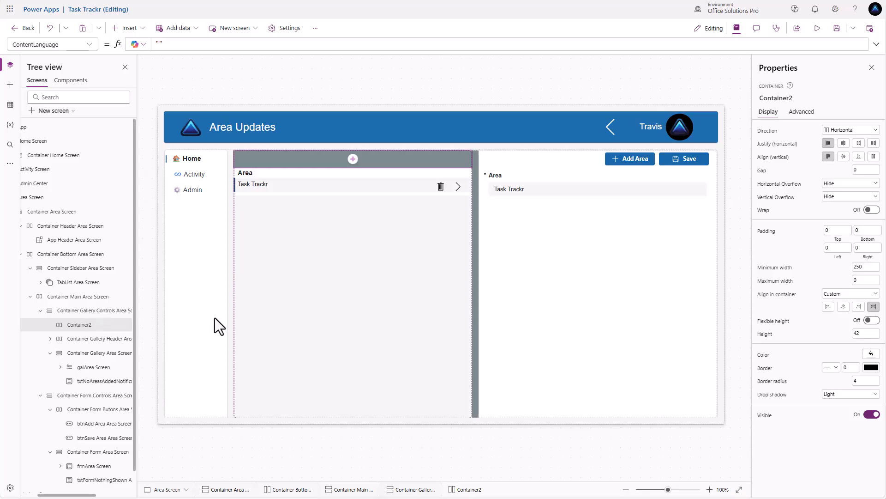
left_click(872, 354)
left_click(815, 410)
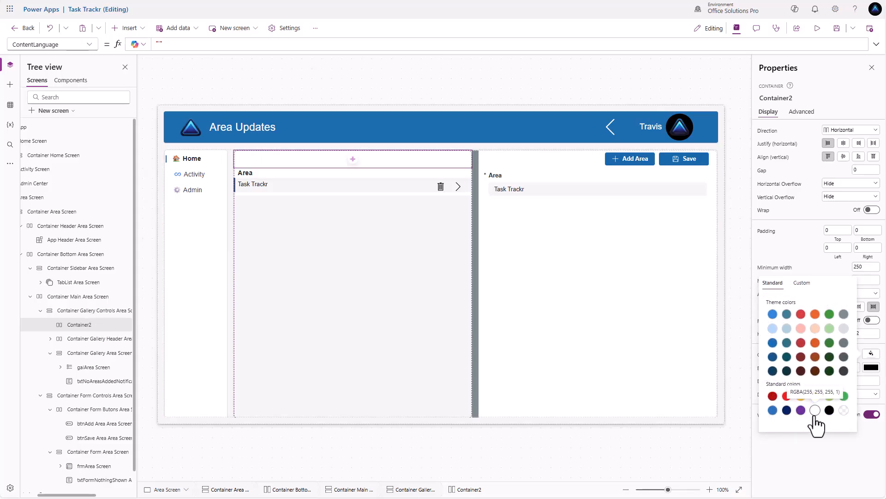
left_click(837, 272)
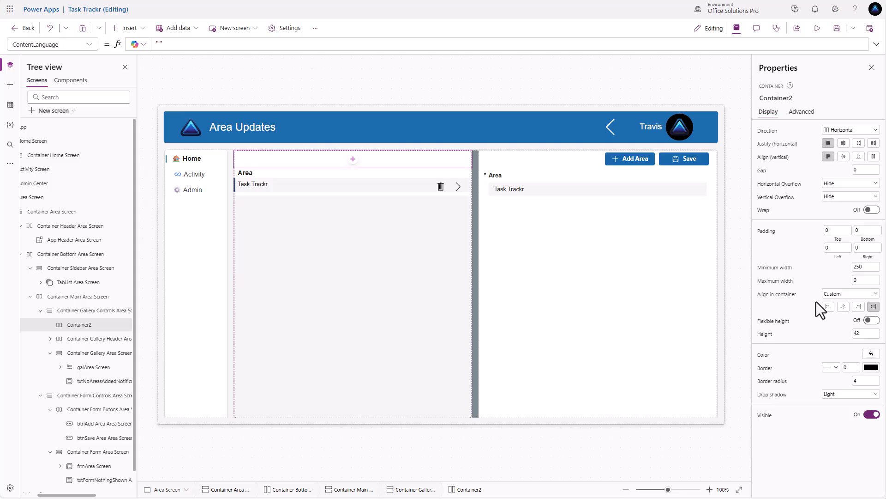
Remove the new container's drop shadow by choosing None and set its border radius to 0
left_click(835, 398)
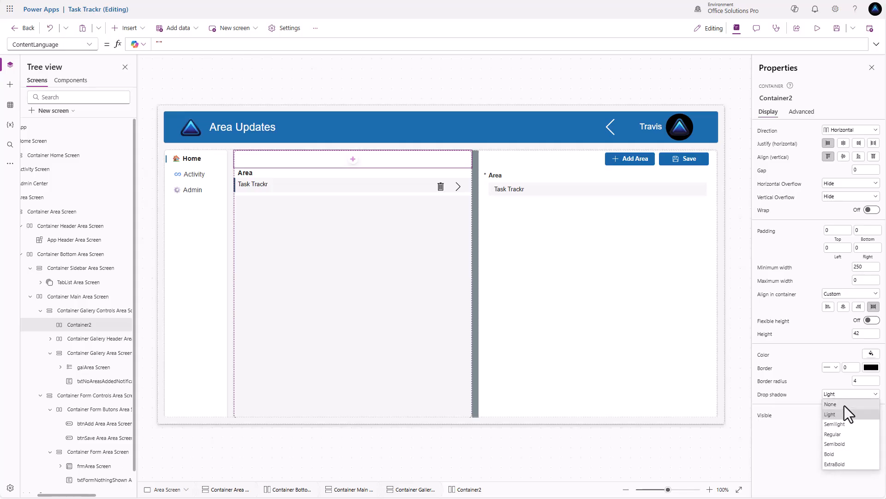
left_click(844, 405)
left_click(865, 381)
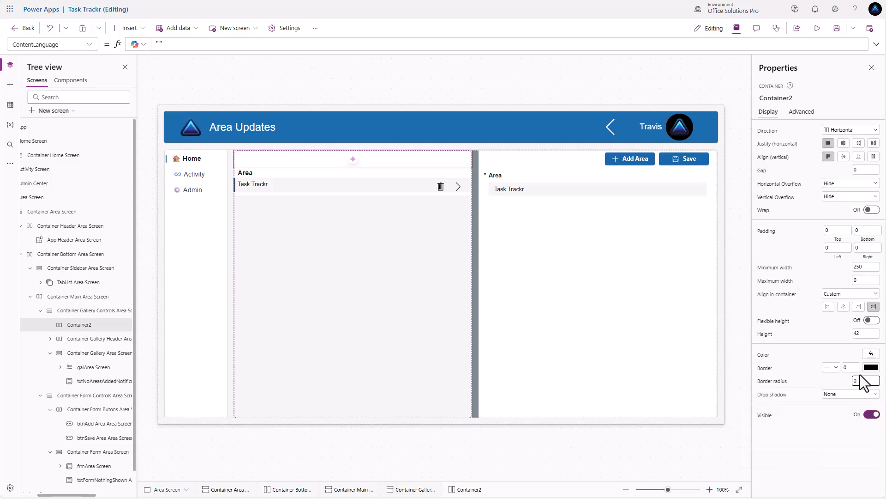
Rename the new container as Container Search Area Screen
double_click(91, 325)
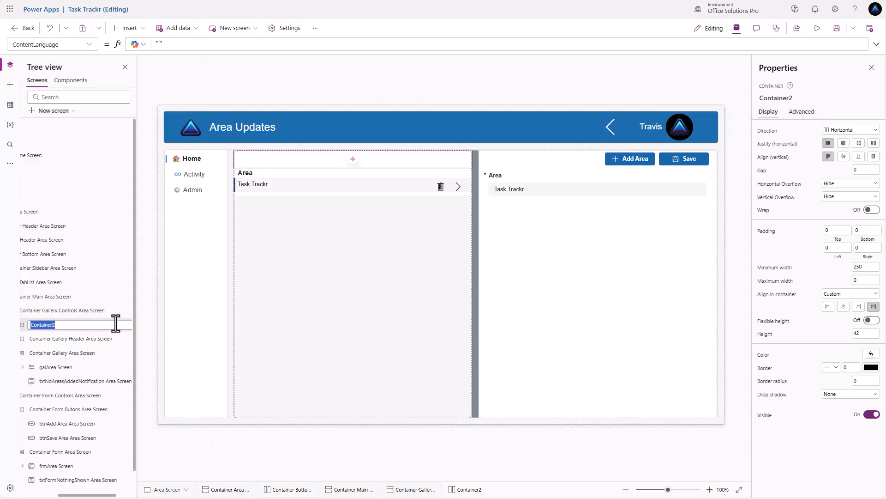
type("Container Search Area Screen")
key("Return")
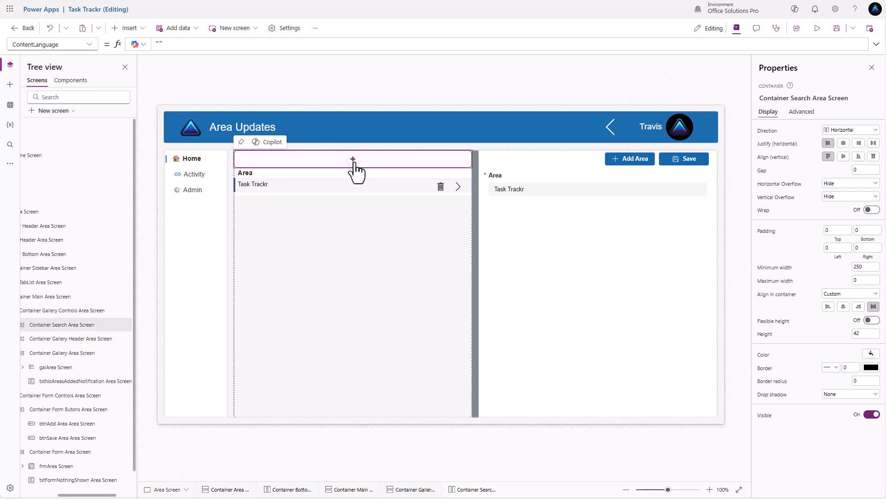
Insert a text input control into Container Search Area Screen
left_click(353, 159)
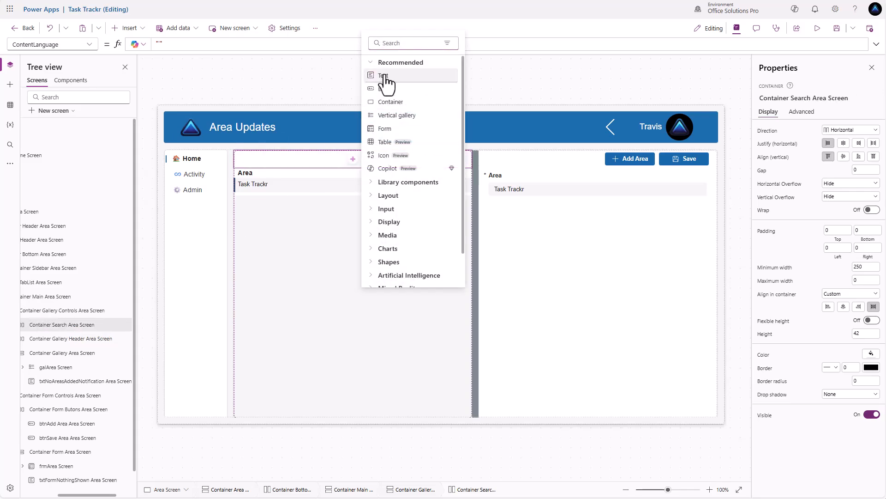
left_click(385, 210)
left_click(391, 235)
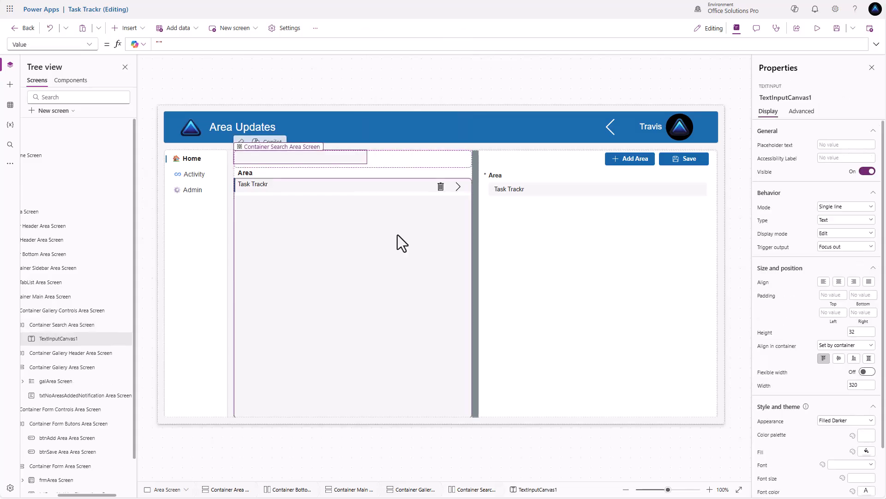
Align the contents of Container Search Area Screen to the vertical middle and set its left padding to 15
left_click(423, 162)
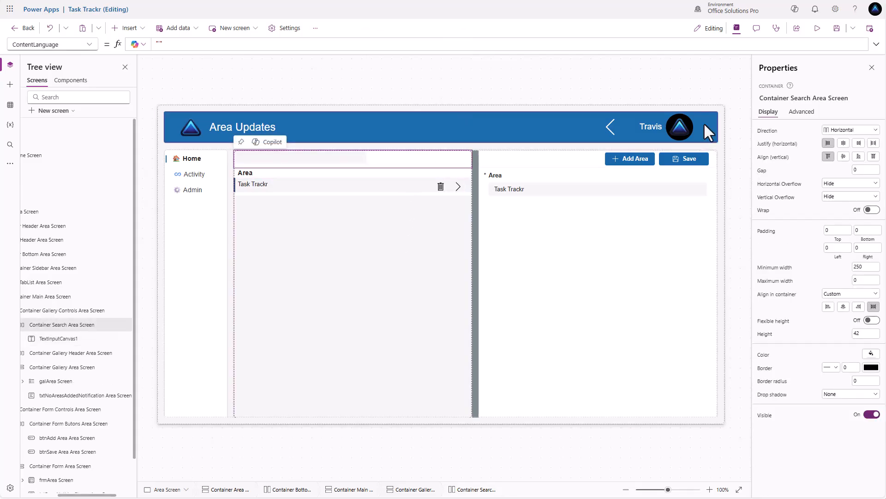
left_click(843, 143)
left_click(829, 144)
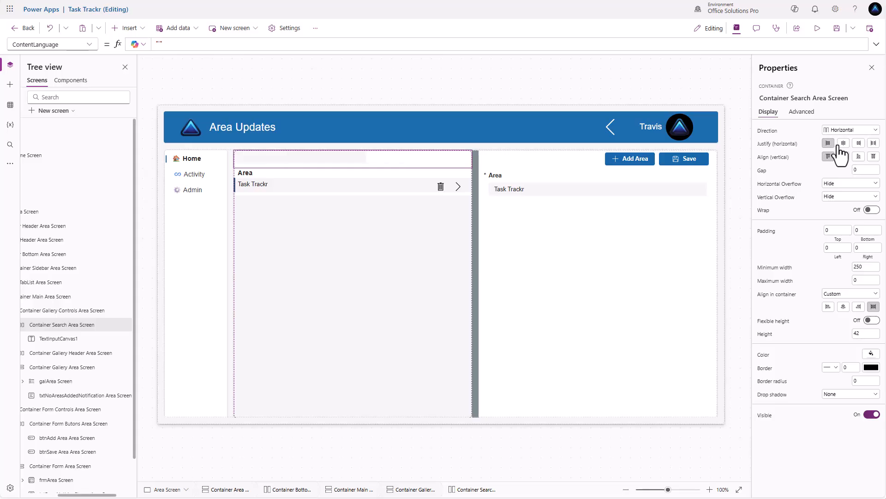
left_click(843, 157)
left_click(843, 245)
left_click(830, 248)
type("15")
left_click(813, 249)
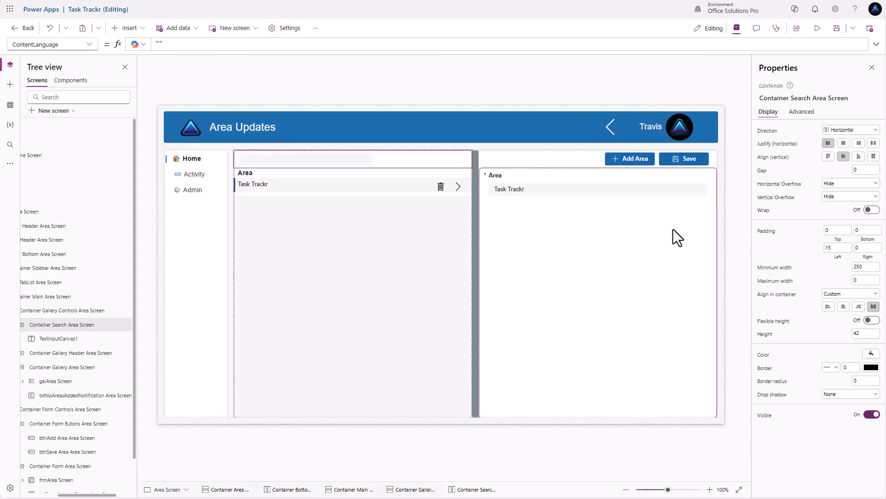
Set the Width property of the new text input to Parent.Width - 30
left_click(364, 160)
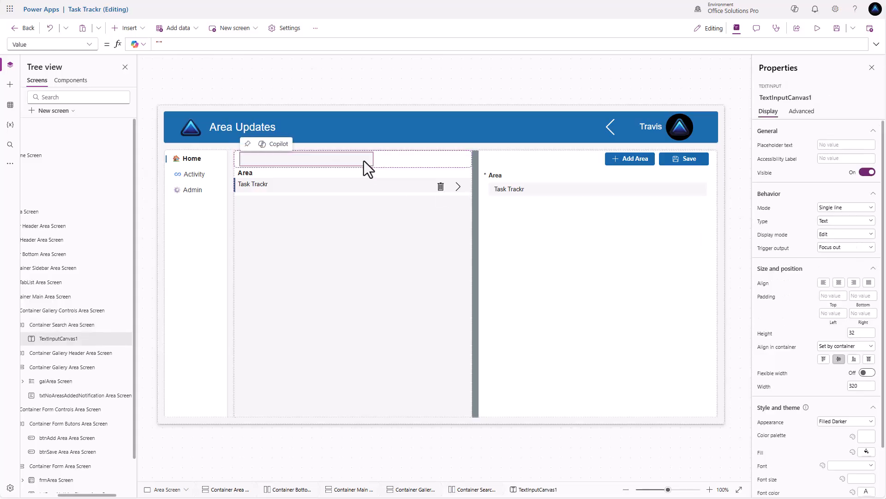
left_click(767, 388)
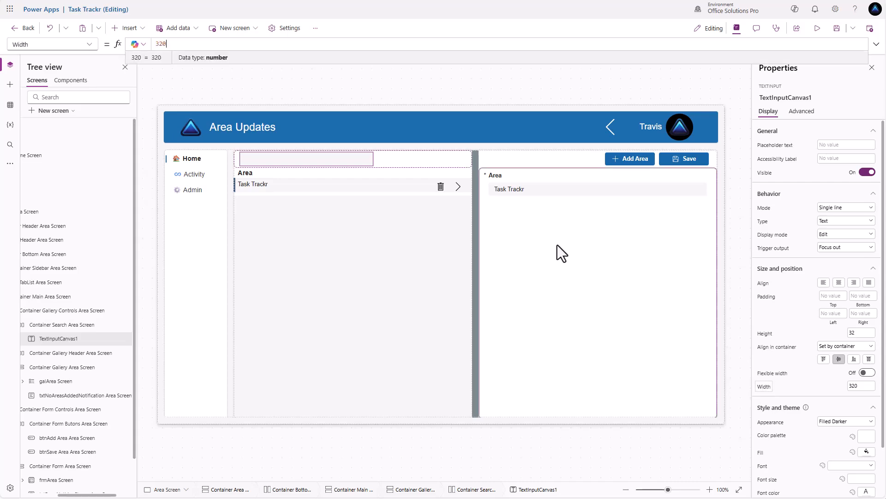
double_click(174, 45)
key("BackSpace")
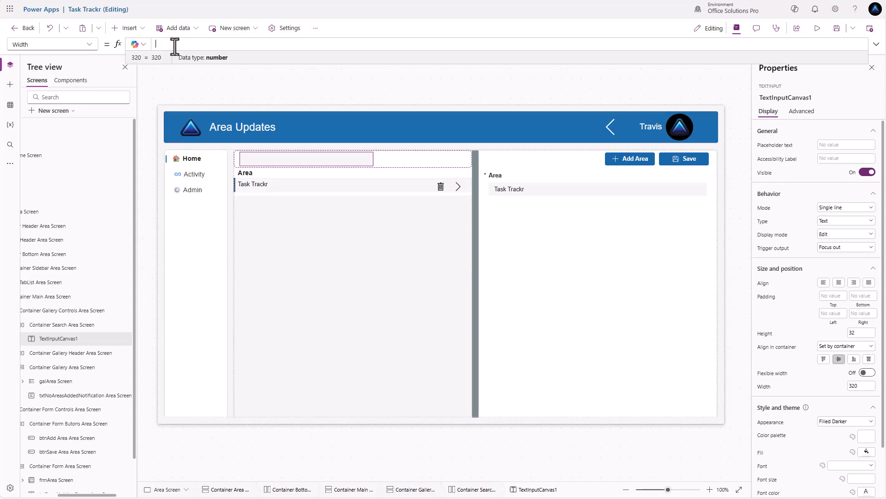
type("Parent.Width")
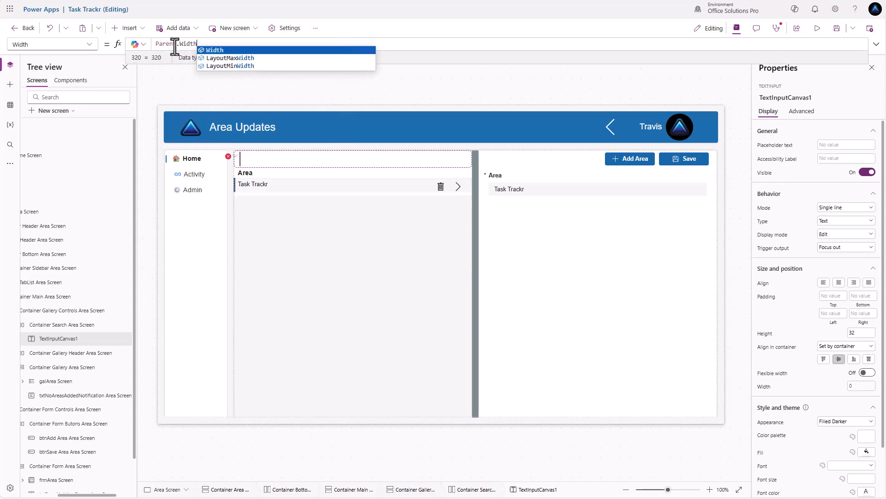
type("  - 30")
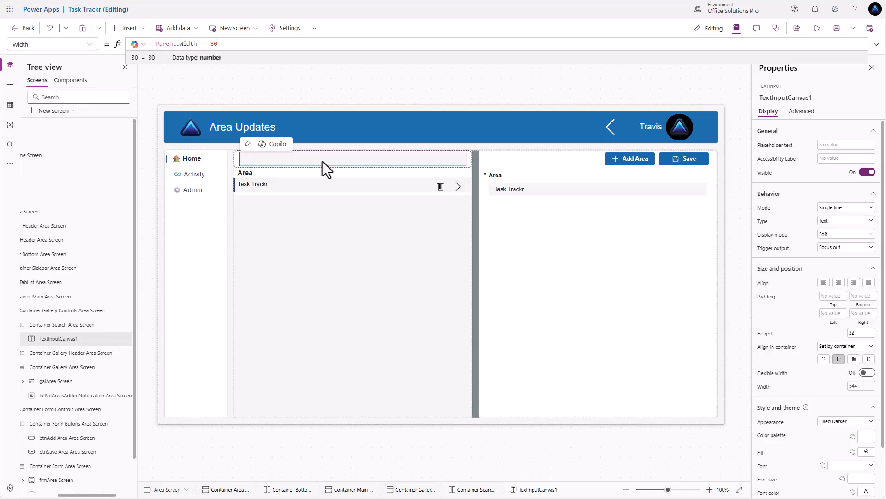
Set the text input's placeholder text to "Search Areas" preceded by a magnifying glass emoji
left_click(826, 145)
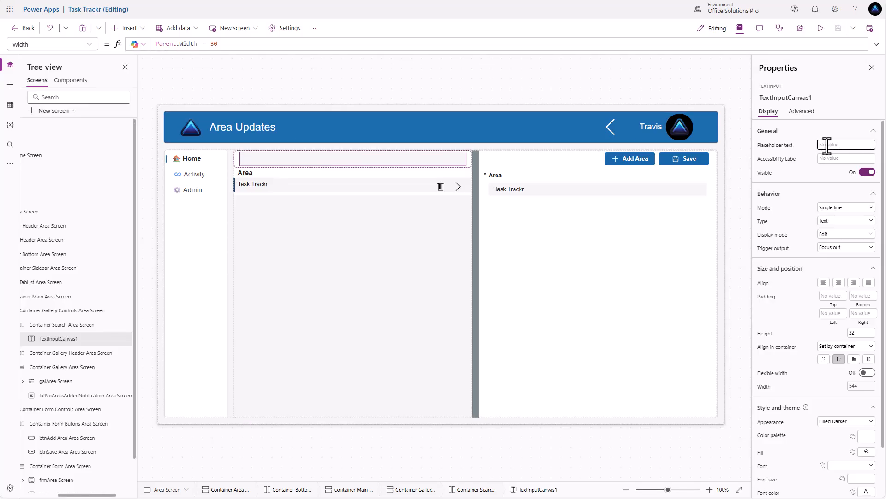
type("Search Areas")
key("super+period")
type("sear")
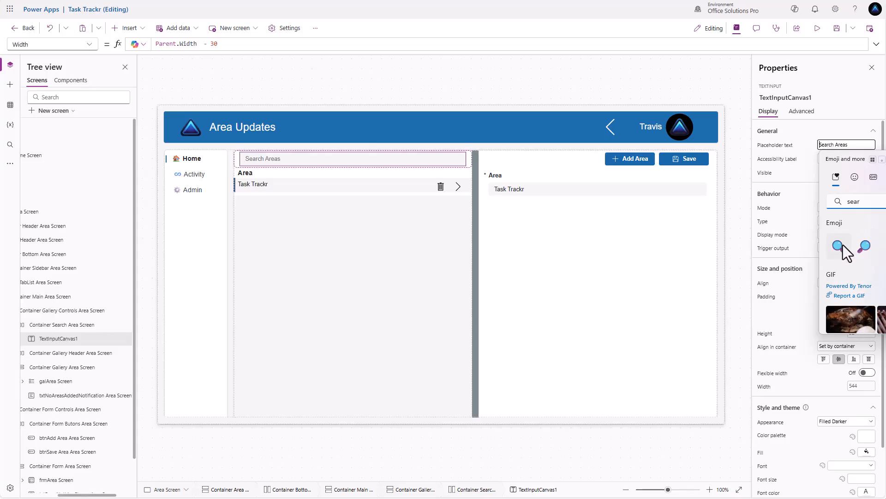
left_click(839, 246)
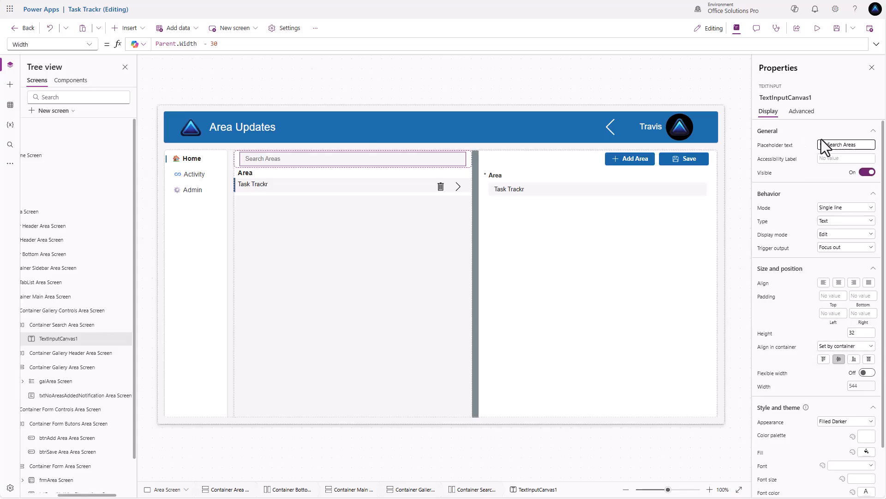
Change the search text input's trigger output to Key press
left_click(808, 136)
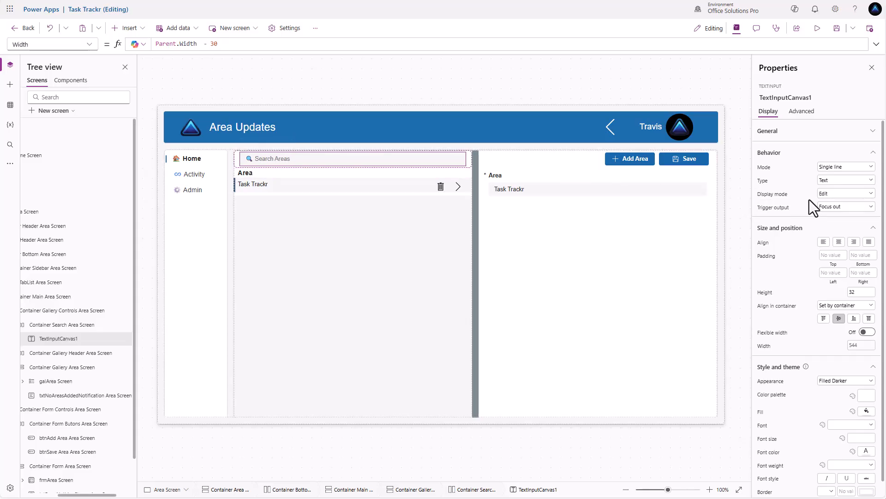
left_click(837, 209)
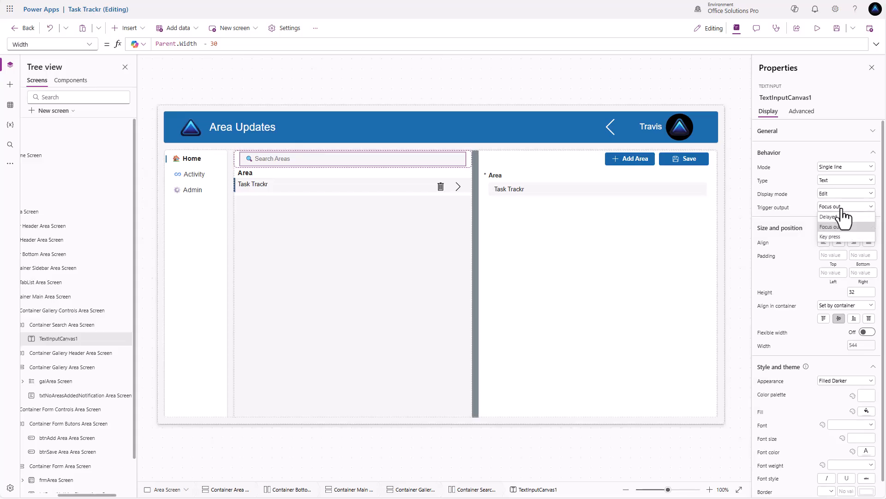
left_click(836, 237)
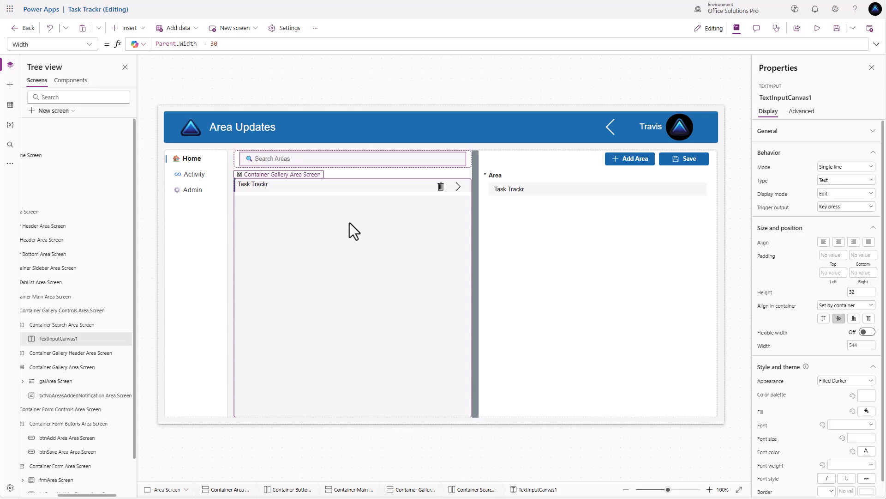
Rename the search text input as txtSearchInput Area Screen
double_click(59, 338)
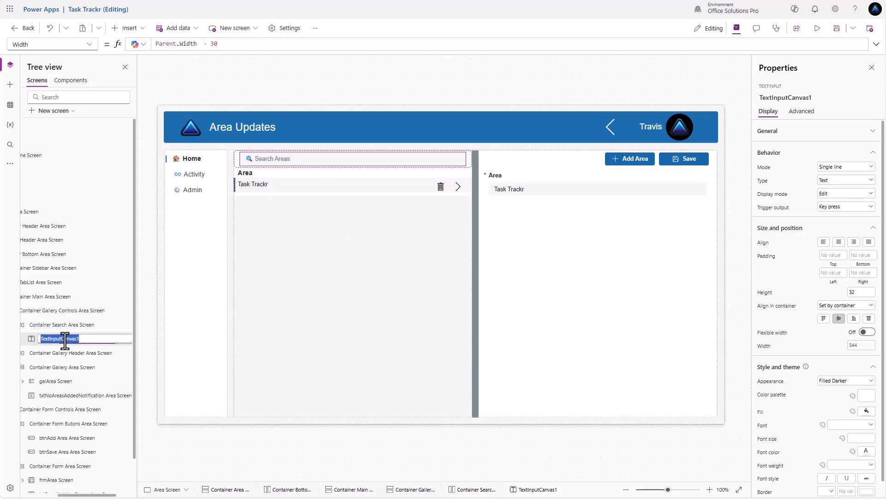
type("txtSearchInput Area Screen")
key("Return")
In the Items formula of galArea Screen, add && after gblUserEmail and break the Filter onto new lines for a second condition
left_click(398, 305)
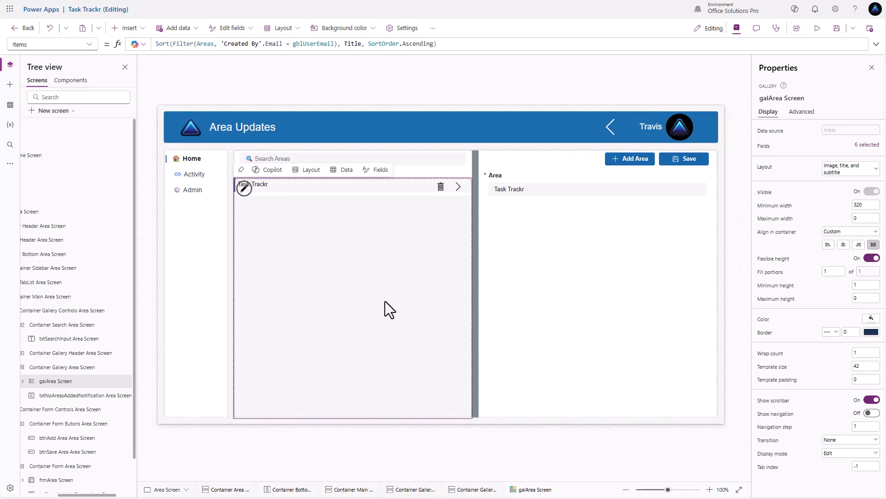
left_click(438, 43)
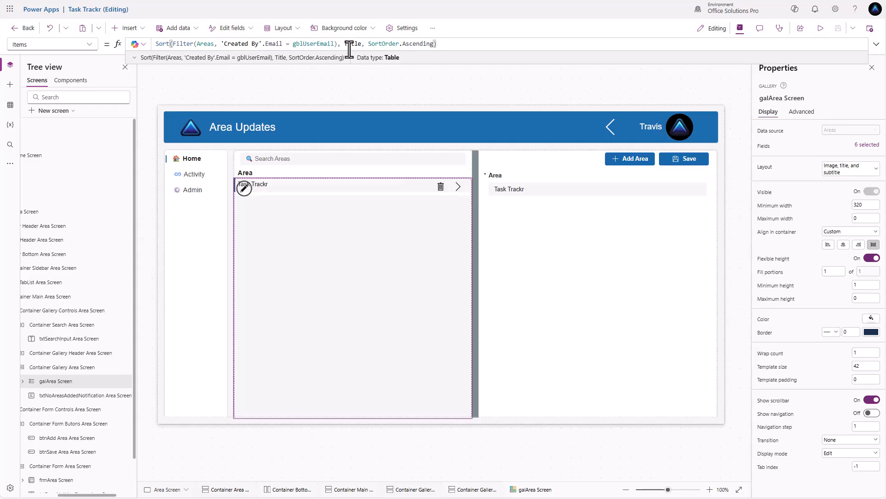
left_click_drag(413, 65, 412, 104)
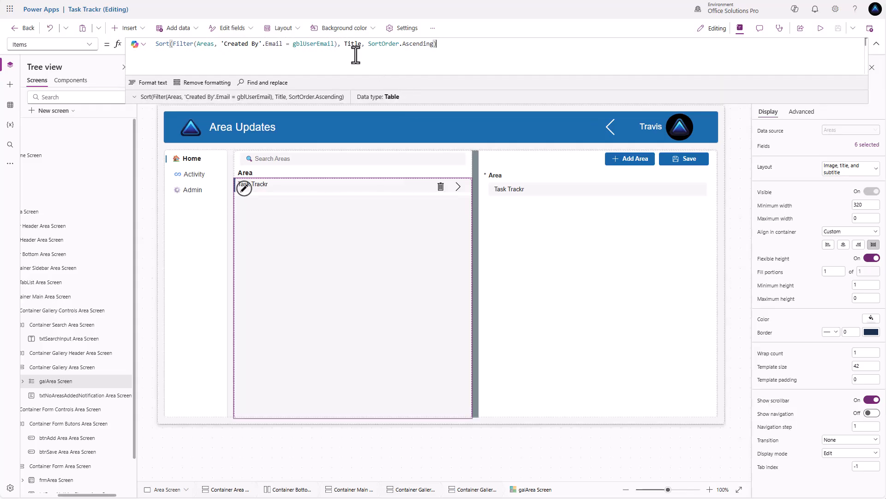
double_click(344, 45)
left_click(334, 44)
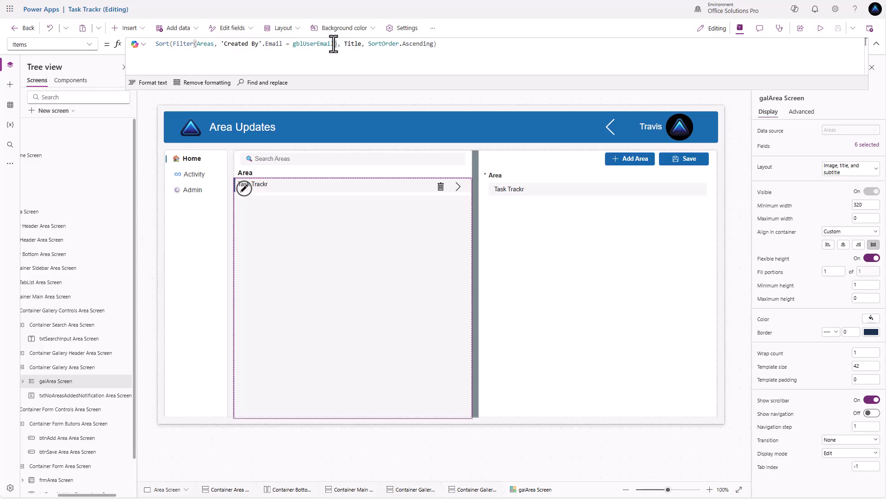
double_click(333, 44)
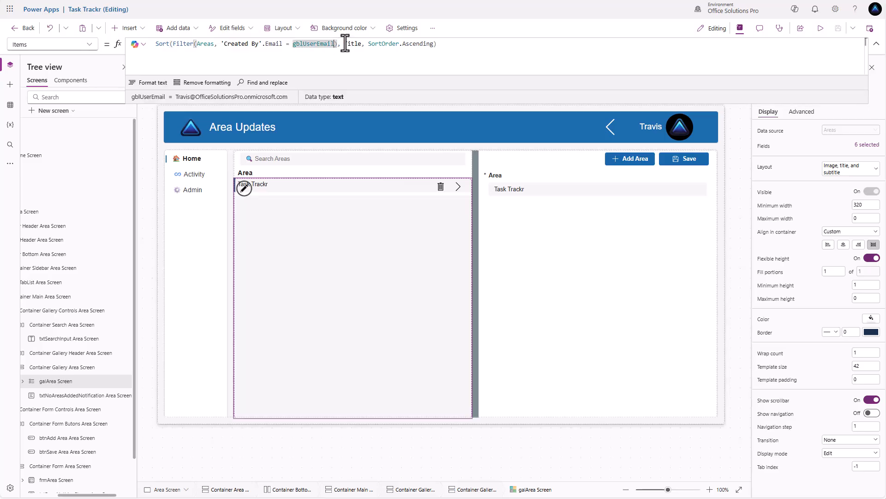
key("Right")
key("shift+Return")
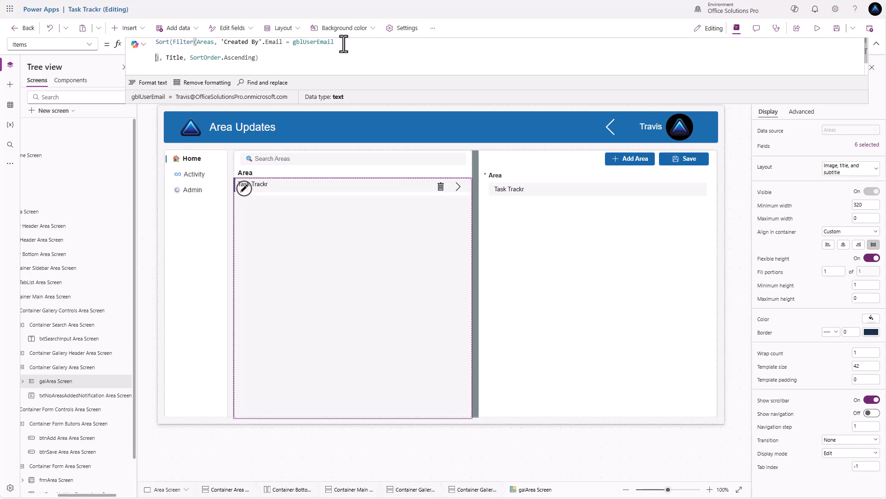
left_click(354, 44)
type("&&")
key("shift+Return")
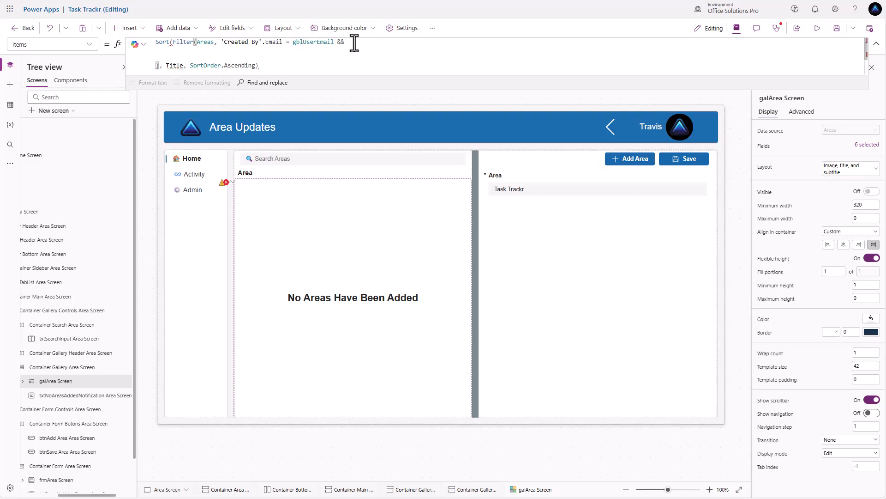
Add an opening and closing parenthesis on separate lines after && to enclose the second filter condition
type("(")
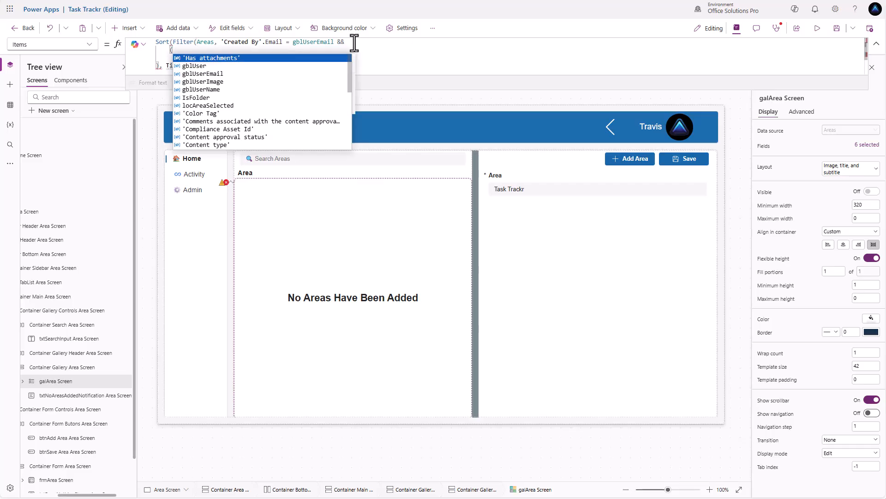
key("shift+Return")
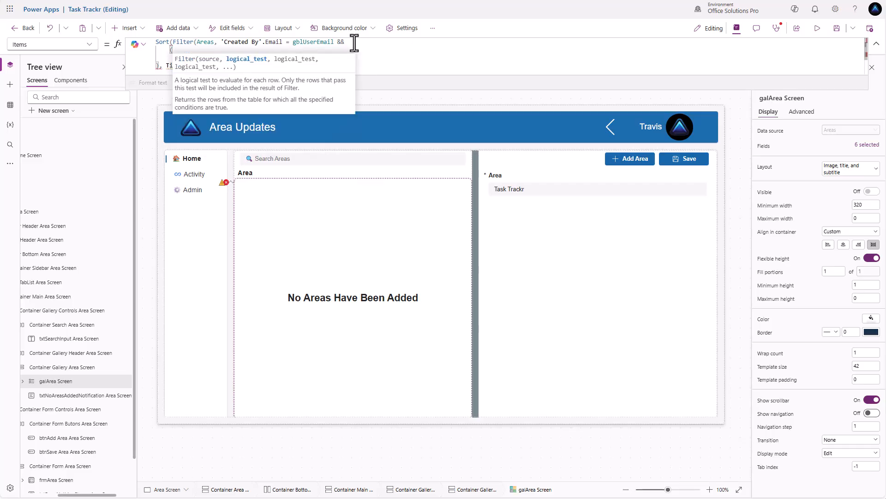
key("BackSpace")
key("BackSpace")
key("BackSpace")
key("BackSpace")
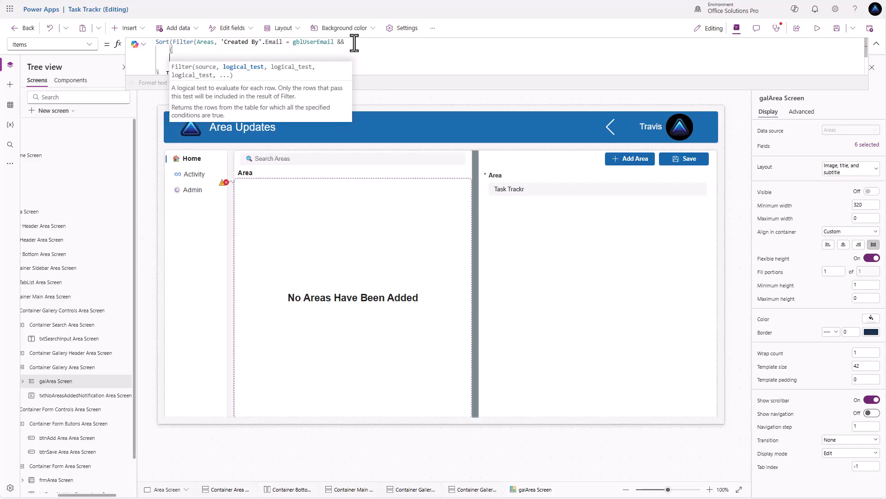
type(")")
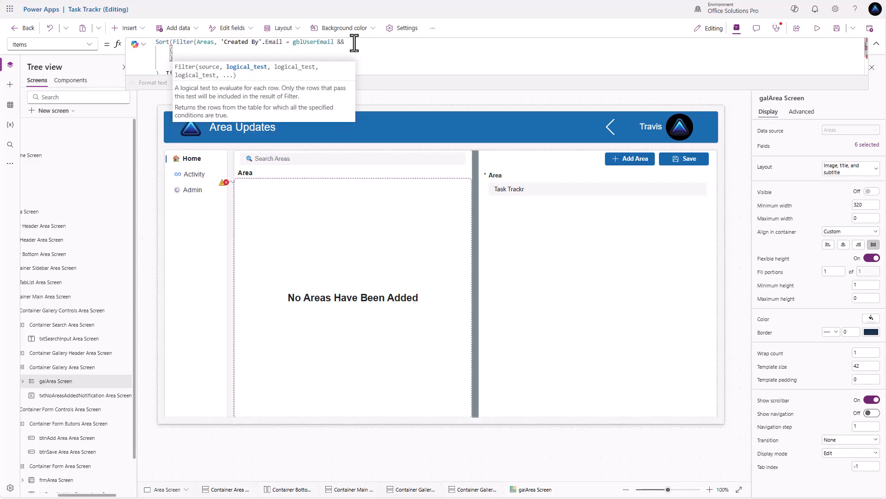
Inside the parentheses of the second filter condition, enter IsBlank('txtSearchInput Area Screen'.Value) followed by the || operator
left_click(199, 51)
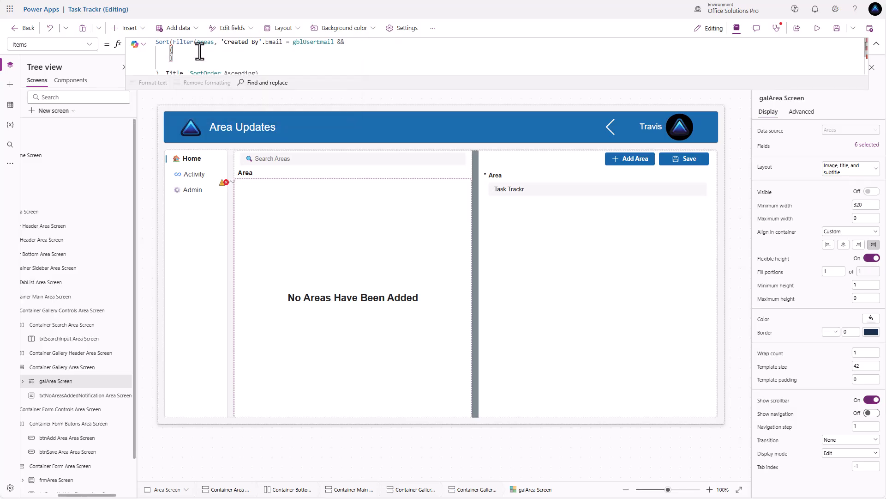
type("IsBlank")
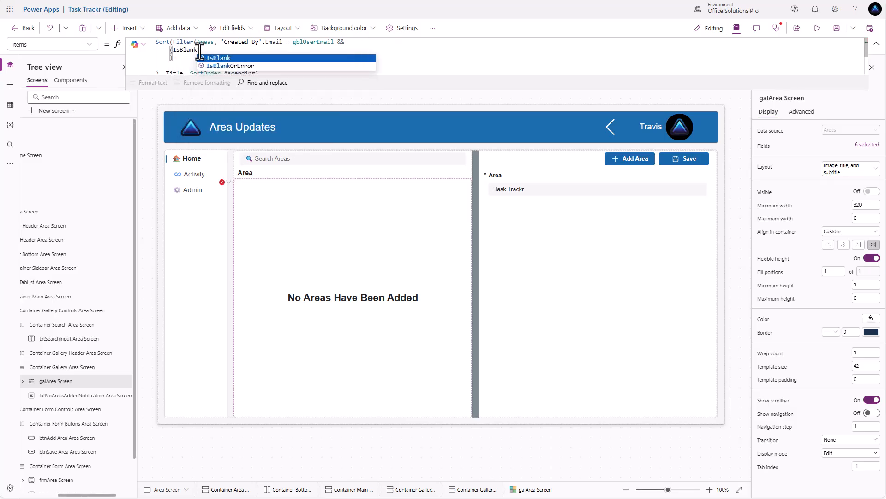
type("('t")
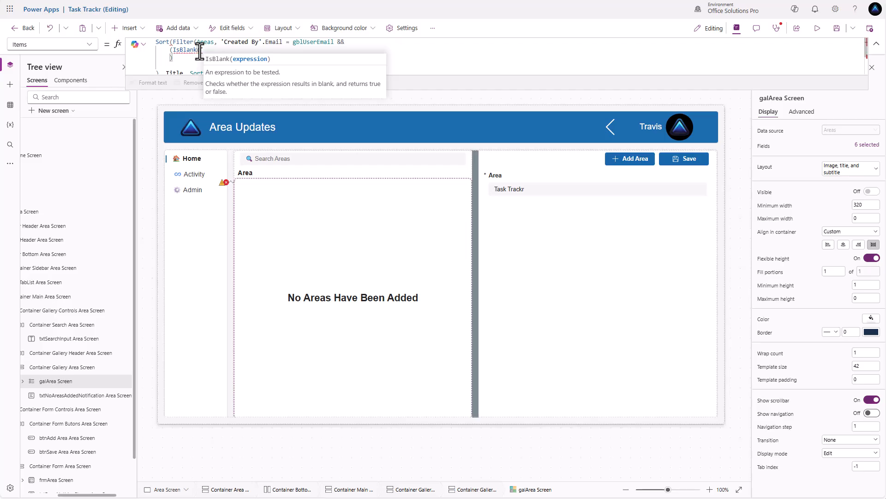
type("xt")
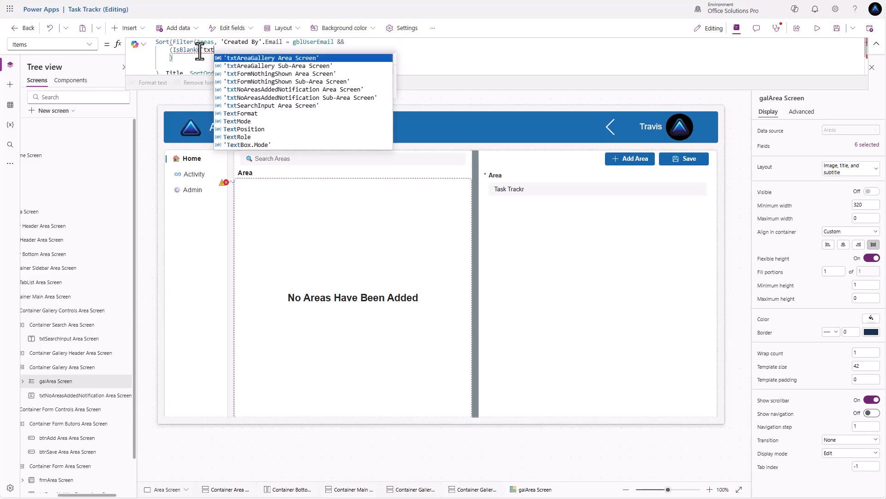
key("Down")
key("Down")
key("Down")
key("Down")
key("Down")
key("Down")
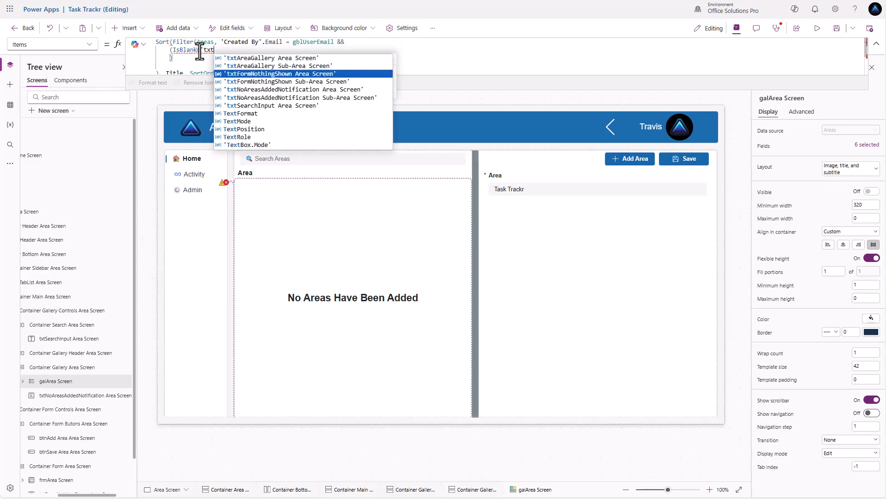
key("Tab")
type(".")
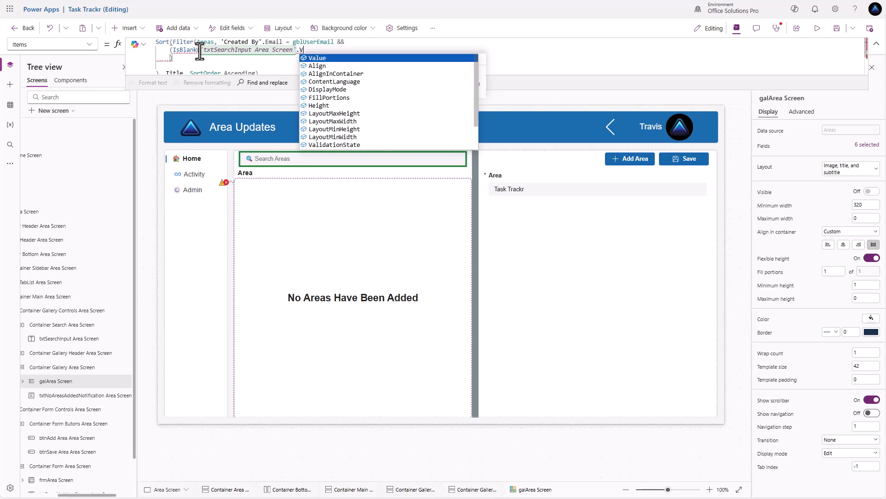
type("Value)")
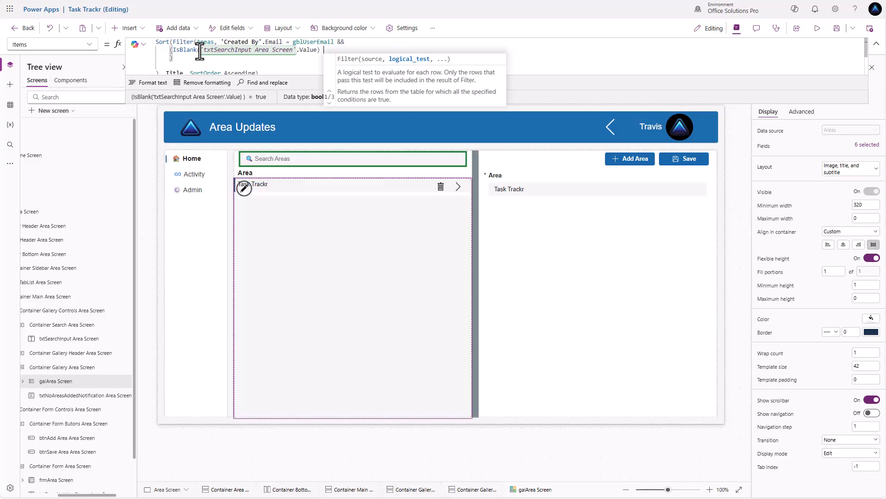
type(" ||")
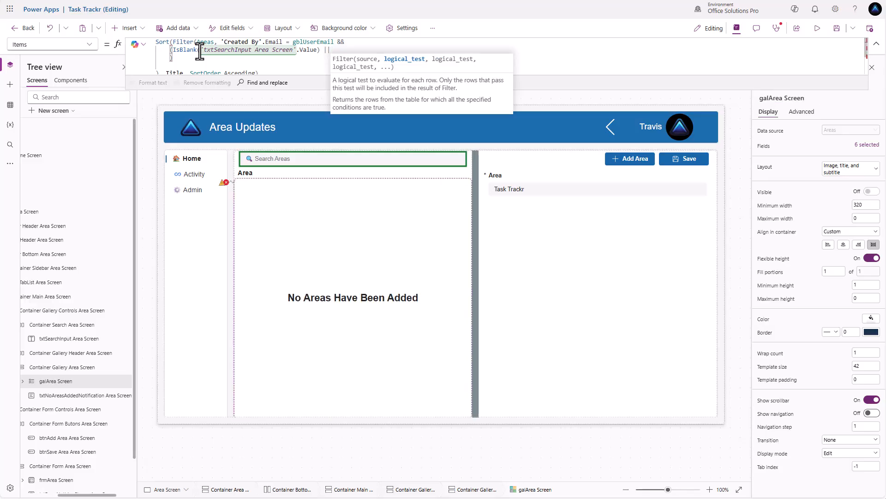
On a new line after ||, add StartsWith(Title, 'txtSearchInput Area Screen'.Value) as the alternative filter condition
key("Return")
left_click(175, 60)
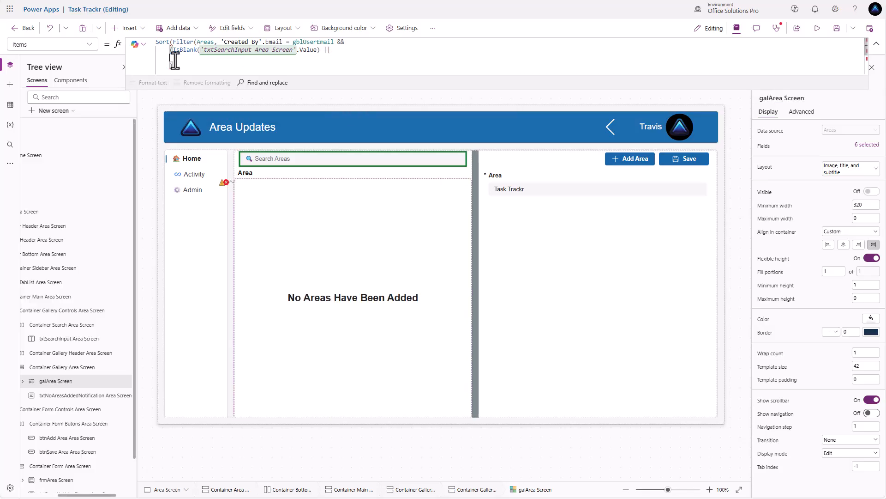
type("StartsWith(")
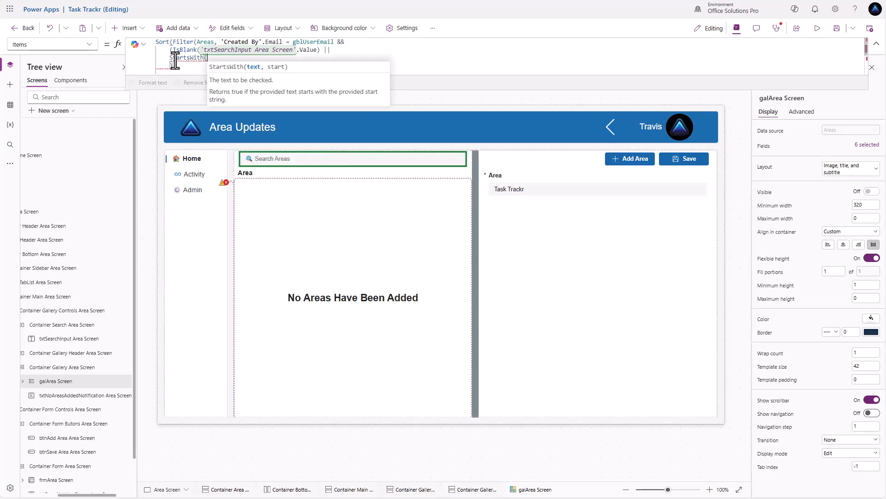
type("Title,")
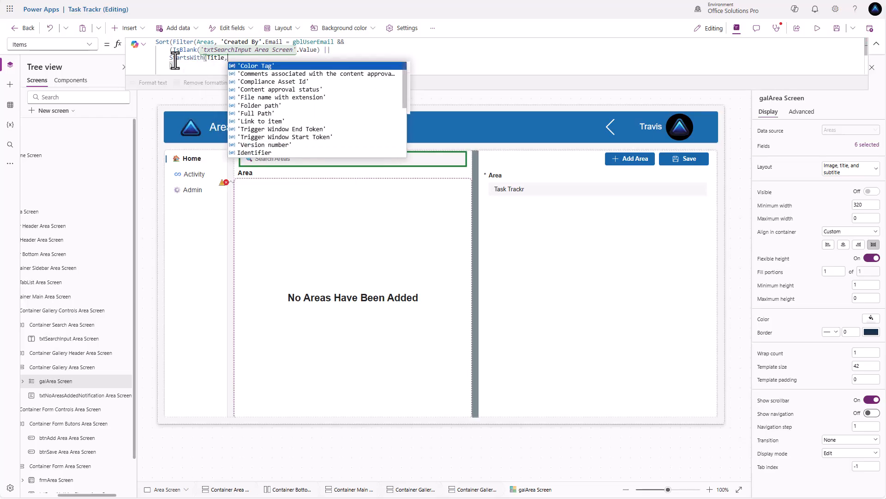
type(" txt")
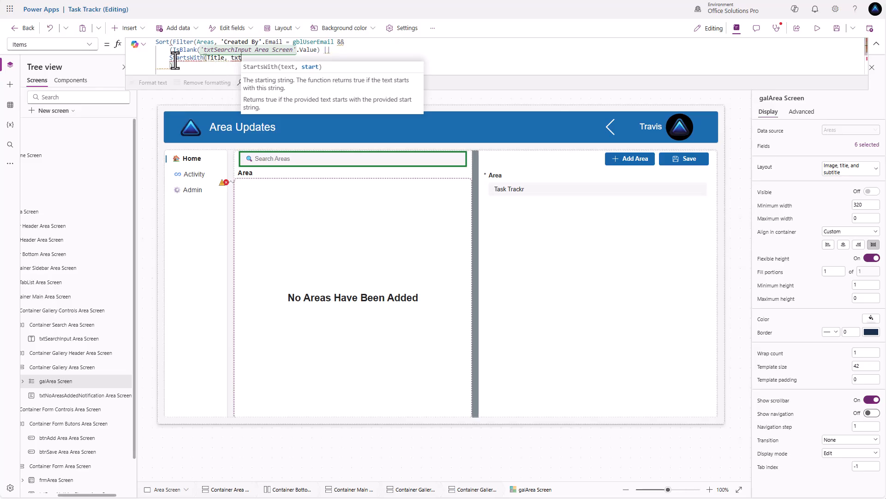
type("Search")
key("Tab")
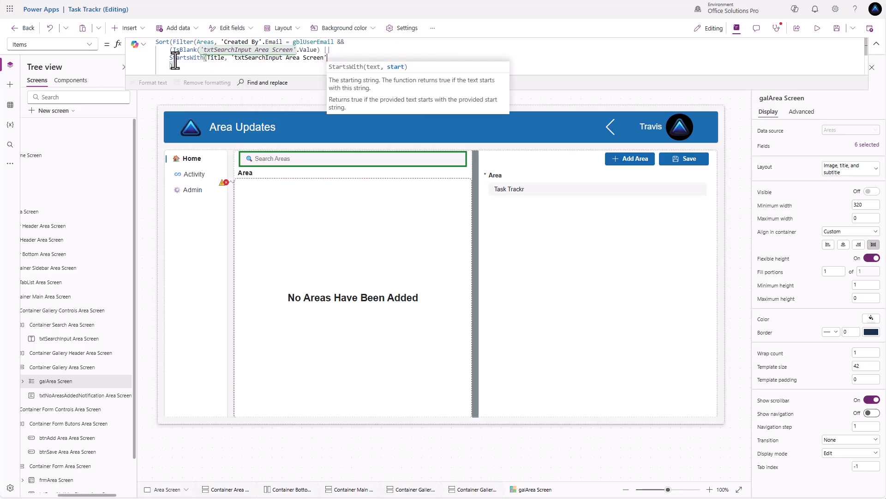
type(".V")
key("Tab")
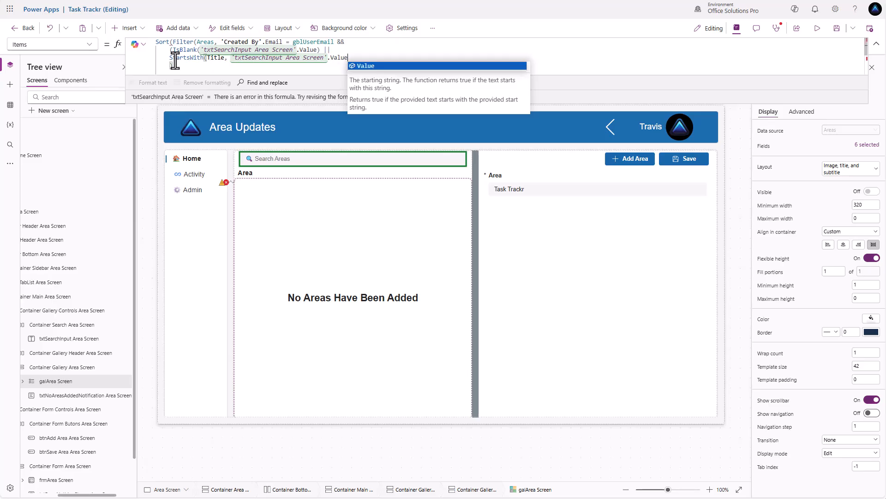
type(")")
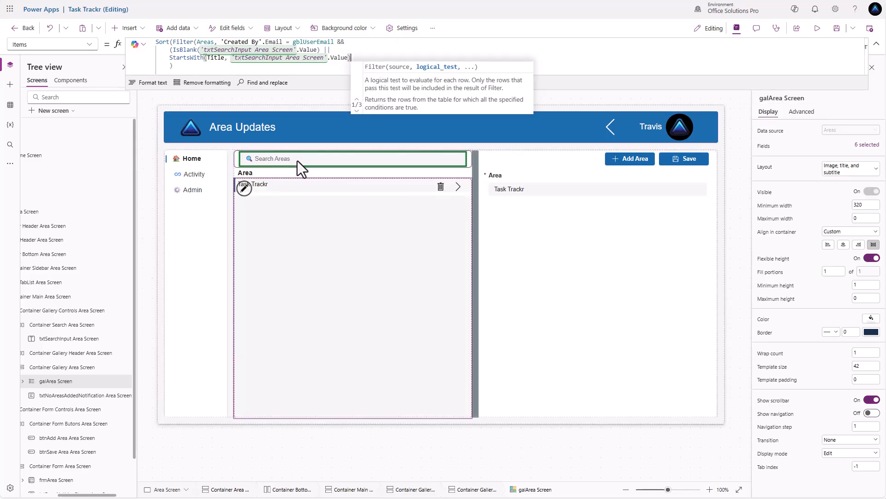
Preview the app, test the area search with "Task" and "Area", and close the preview
left_click(817, 28)
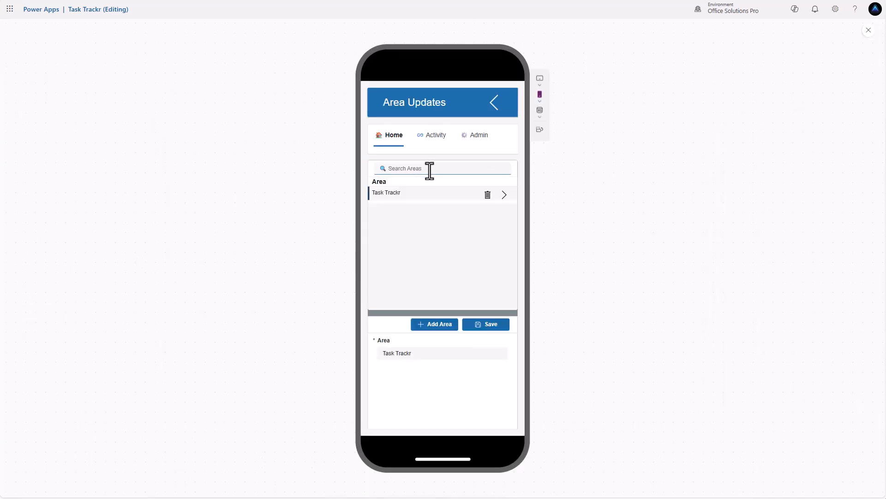
left_click(429, 169)
type("Task")
key("BackSpace")
key("BackSpace")
key("BackSpace")
type("task")
key("BackSpace")
key("BackSpace")
type("Area")
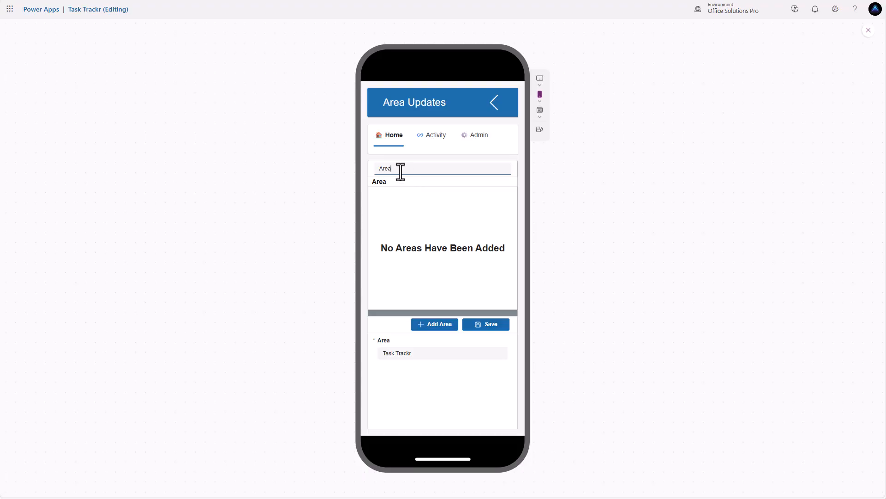
left_click(867, 31)
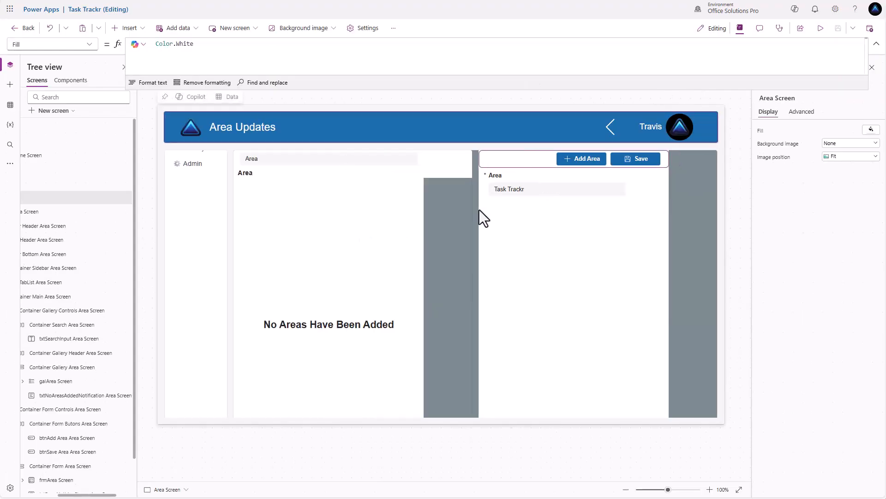
Change the empty-gallery notification's text to "No Areas Have Been Added or Match Your Search"
left_click(390, 300)
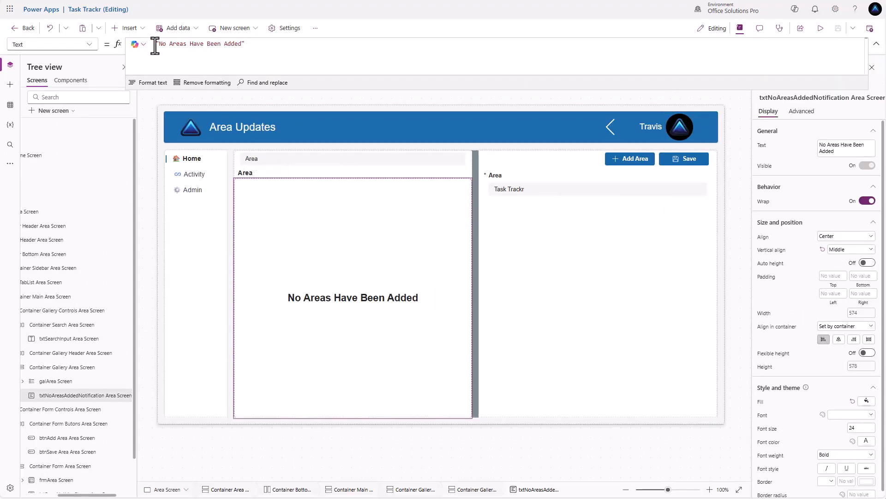
double_click(240, 44)
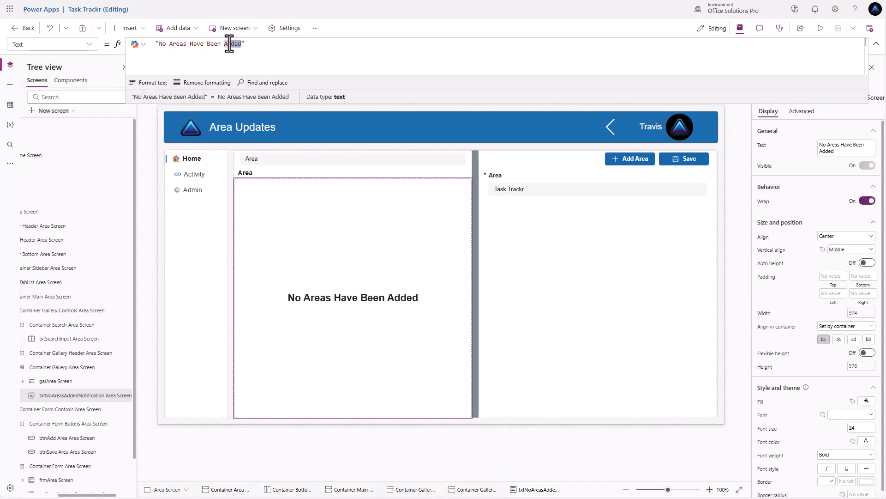
key("Right")
type("or Match Your Sear")
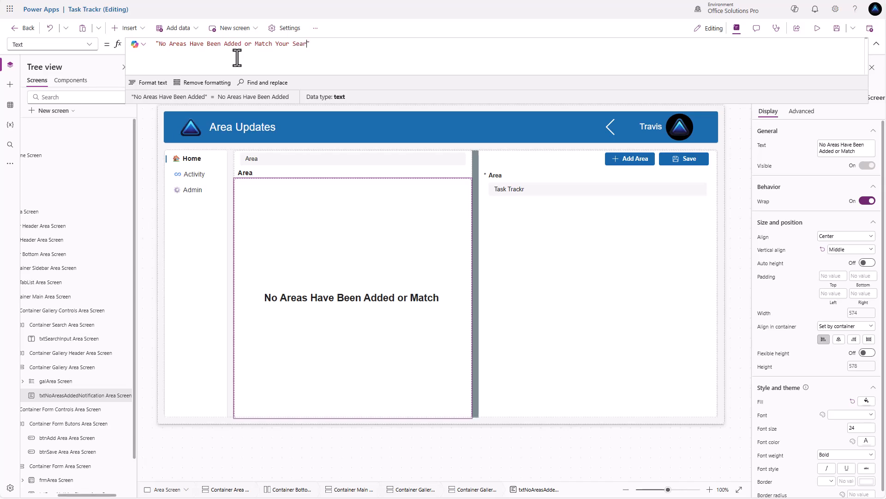
type("ch")
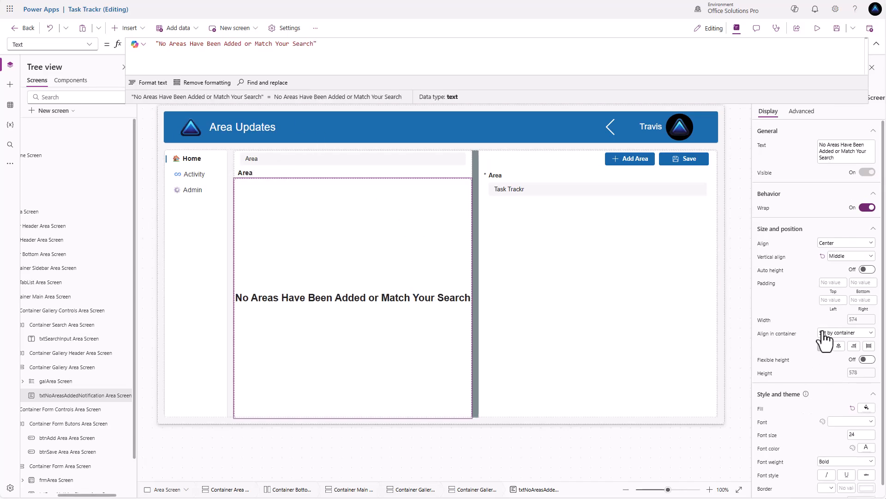
Set the left and right padding of txtNoAreasAddedNotification Area Screen to 5
left_click(826, 300)
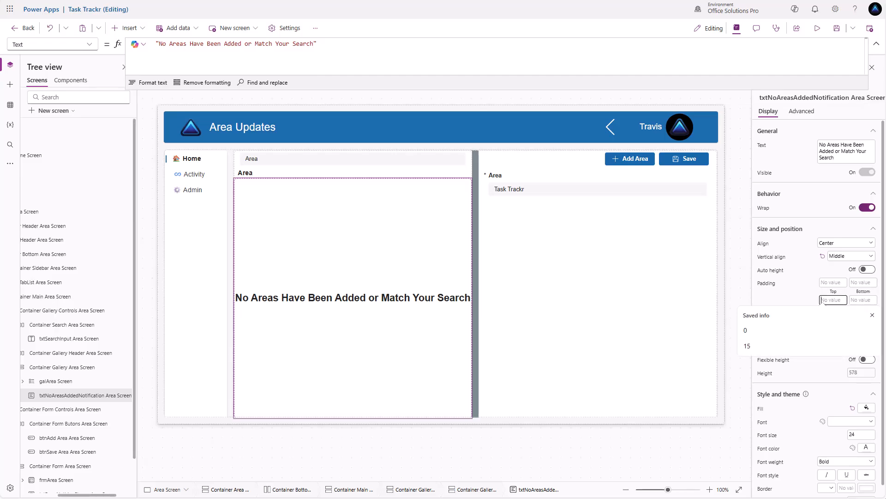
type("5")
key("Tab")
type("5")
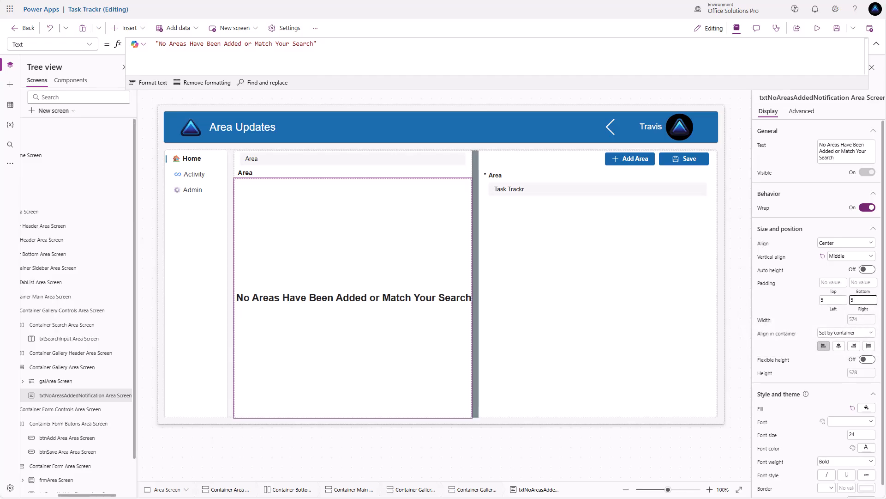
left_click(804, 296)
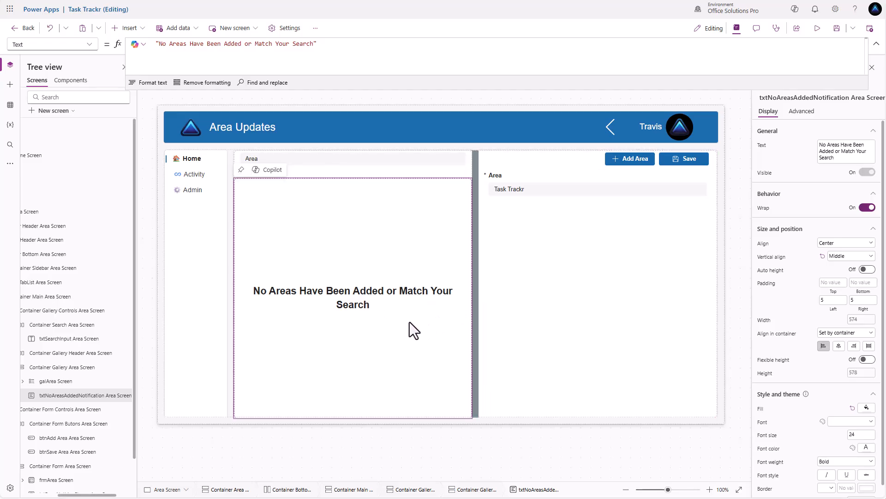
Set the left and right padding of txtFormNothingShown Area Screen to 5
scroll(109, 421, "down", 2)
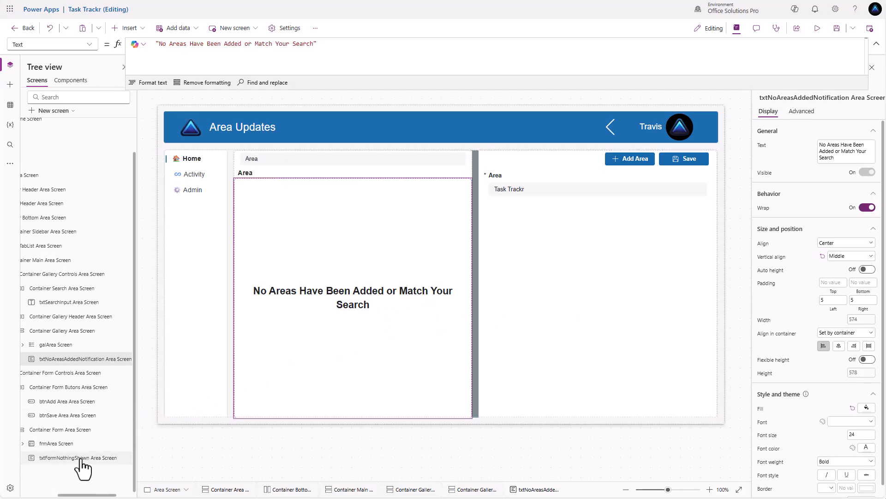
left_click(31, 460)
left_click(823, 300)
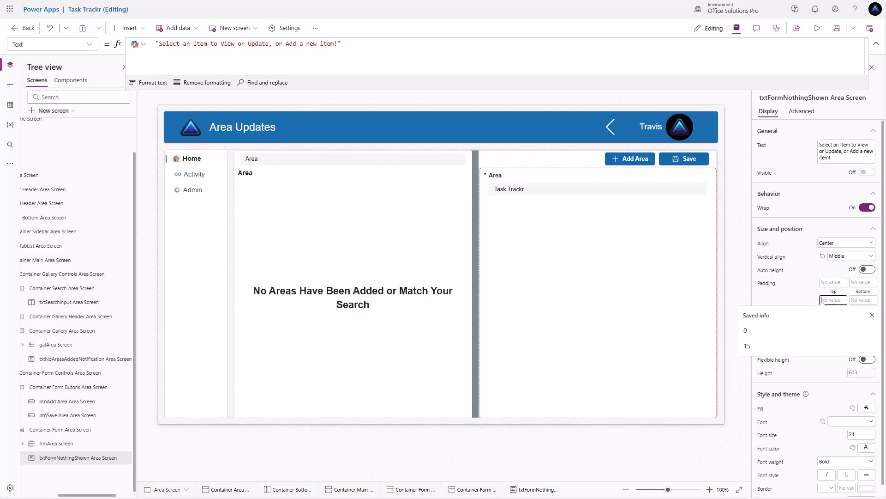
type("5")
key("Tab")
type("5")
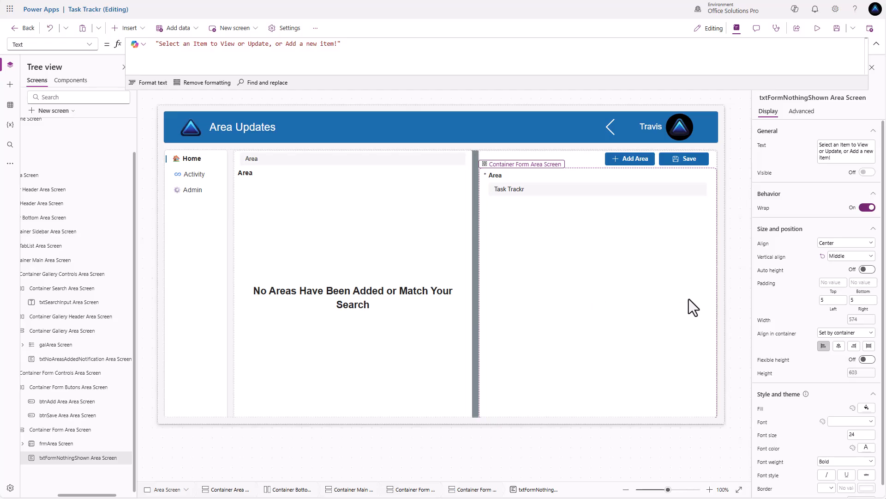
Preview the app, clear the area search, test it with "Track", and clear the search box again
left_click(817, 29)
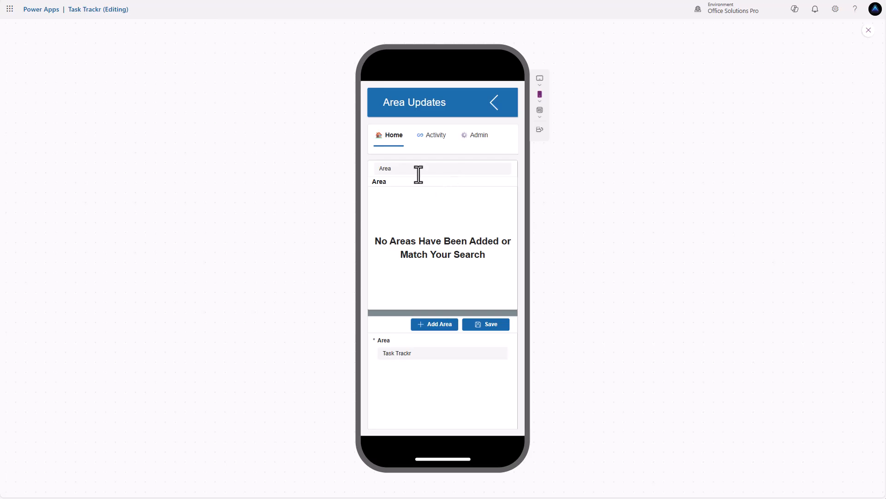
double_click(396, 169)
key("BackSpace")
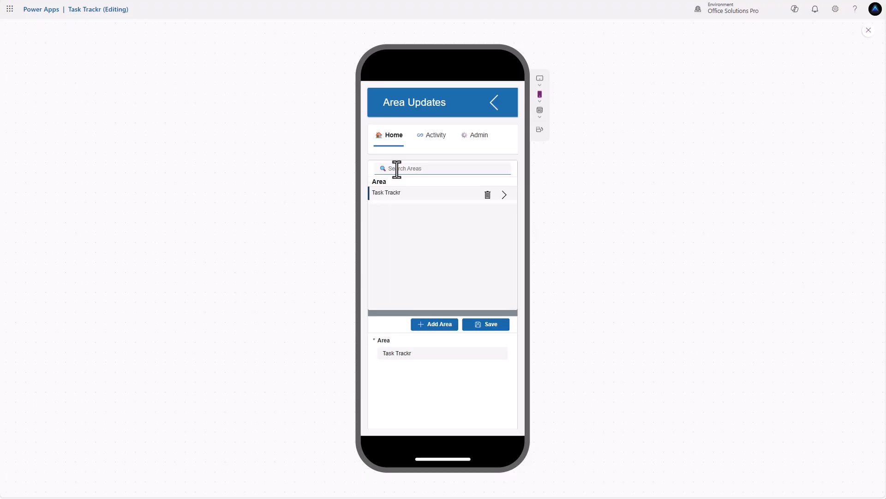
type("Track")
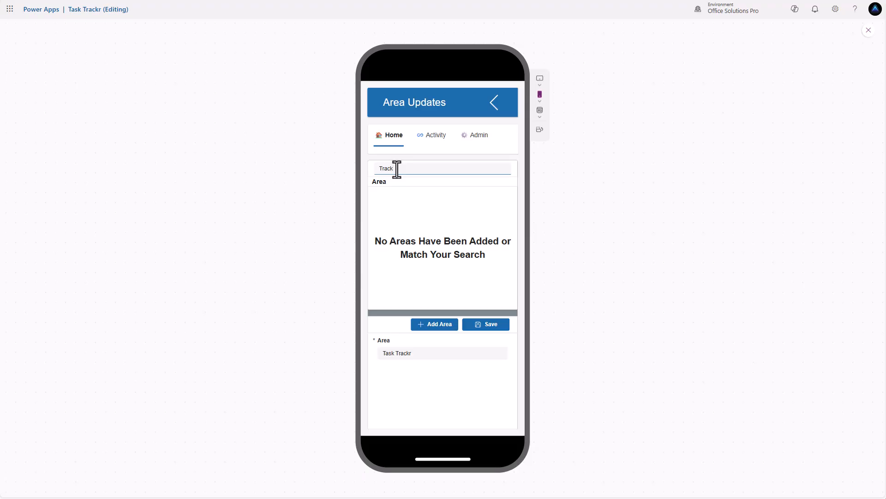
key("BackSpace")
key("BackSpace")
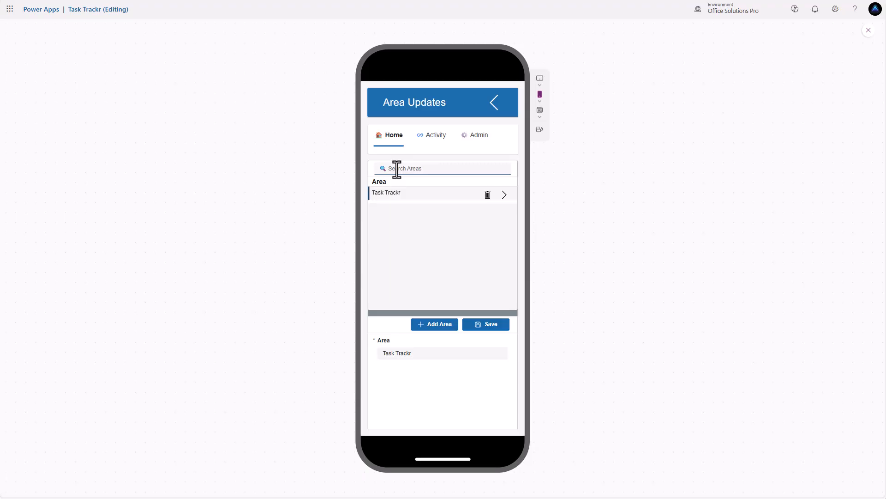
Rotate the phone preview to landscape, check the search box in the Area Screen layout, and close the preview
left_click(544, 134)
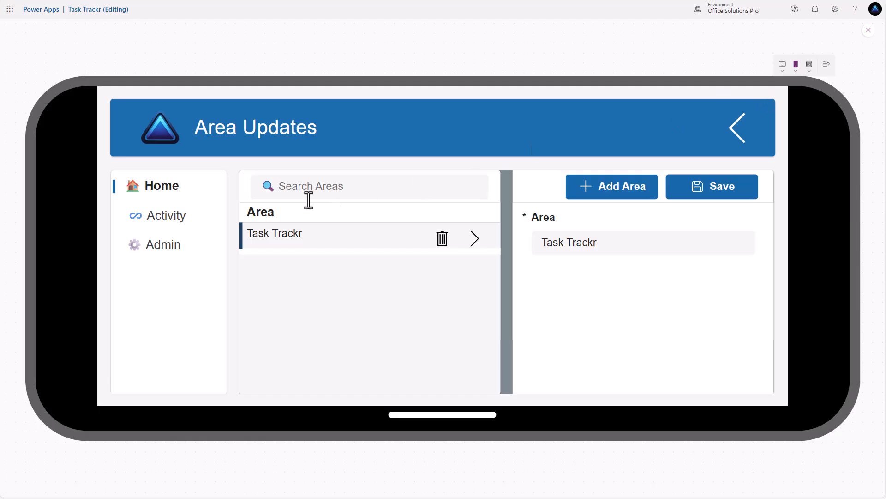
left_click(411, 191)
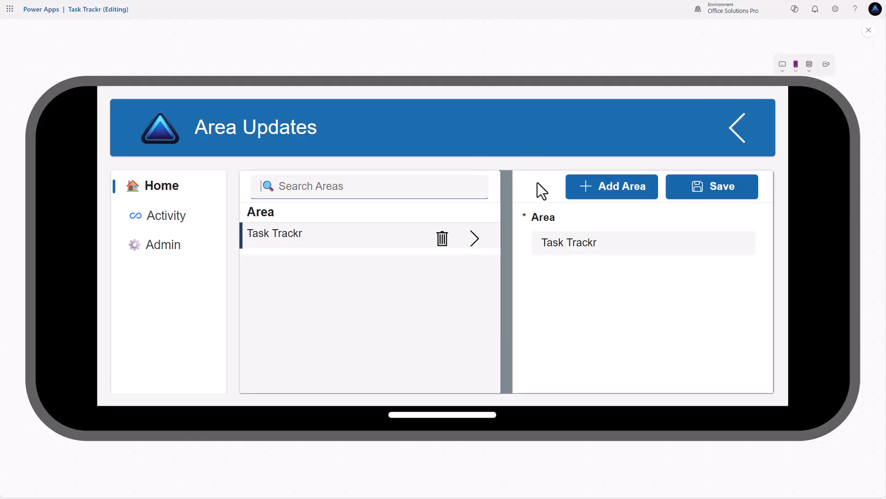
left_click(868, 30)
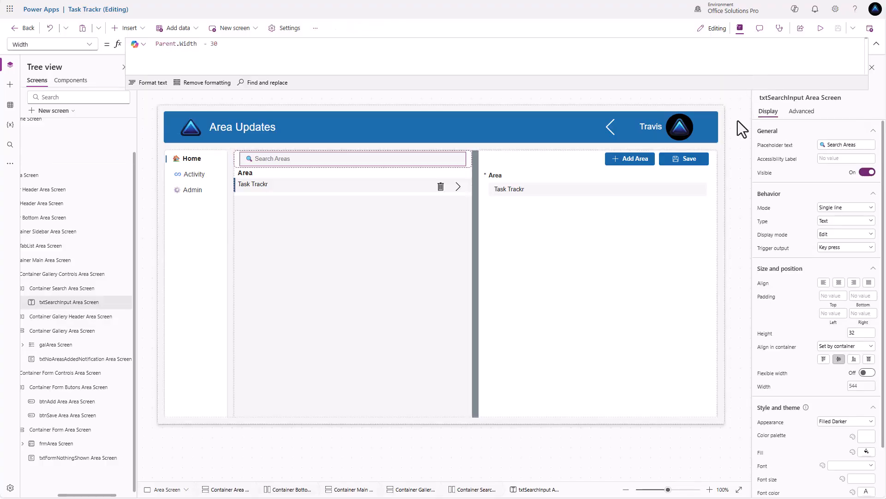
Copy Container Search Area Screen into the Sub-Area Screen's gallery controls container and place it above the gallery header container
left_click(470, 159)
right_click(85, 289)
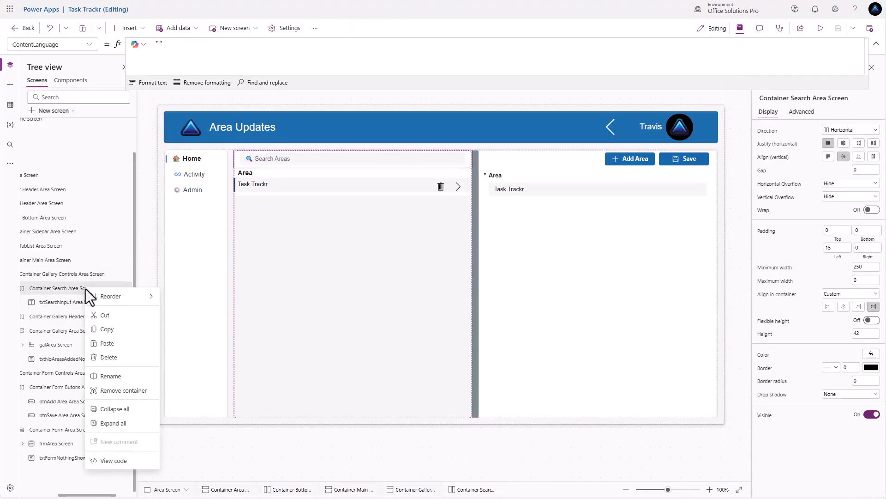
left_click(111, 329)
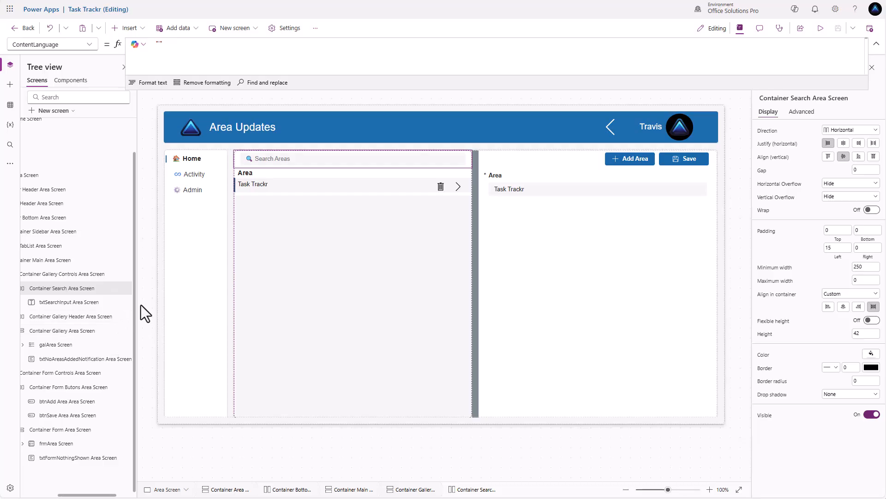
left_click_drag(86, 495, 51, 496)
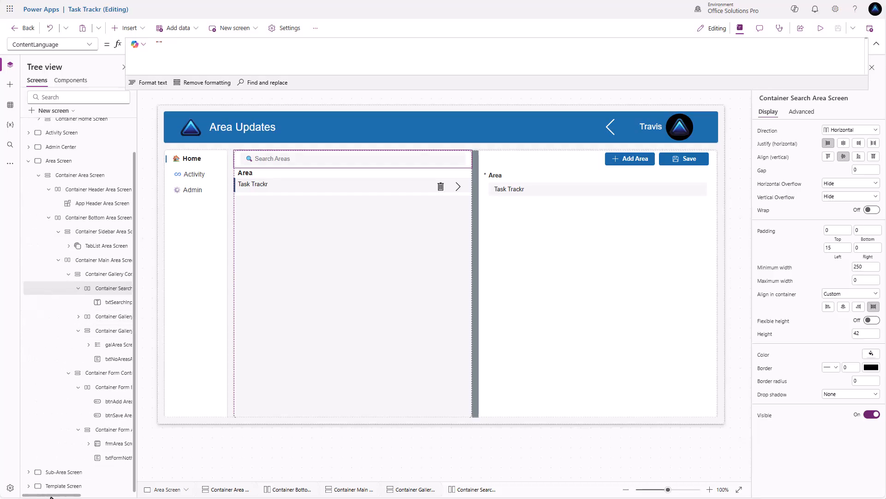
left_click(64, 472)
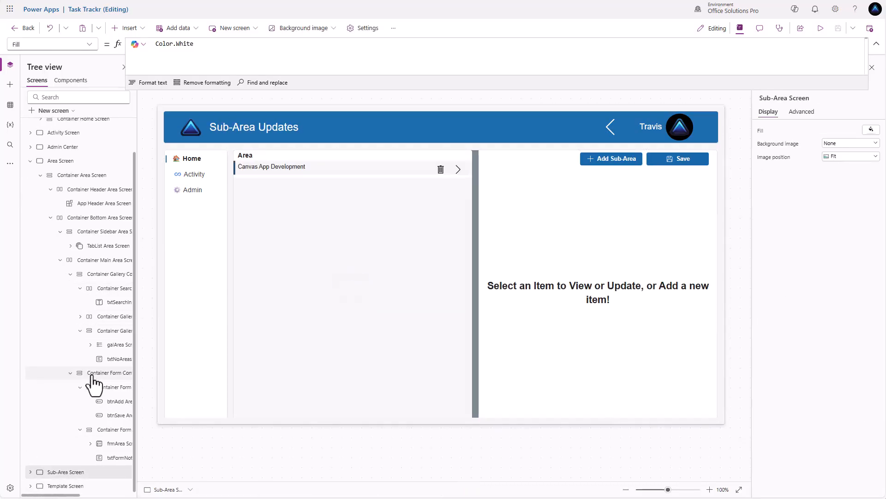
left_click(339, 277)
scroll(69, 360, "down", 2)
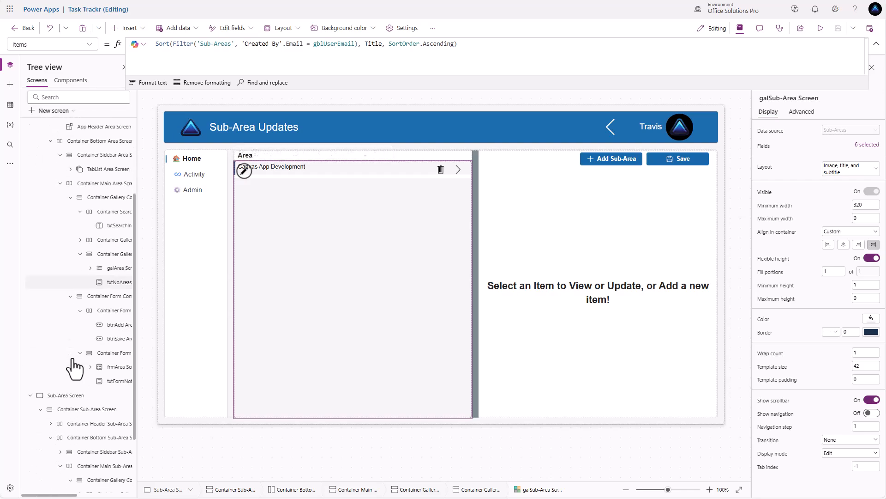
scroll(74, 367, "down", 2)
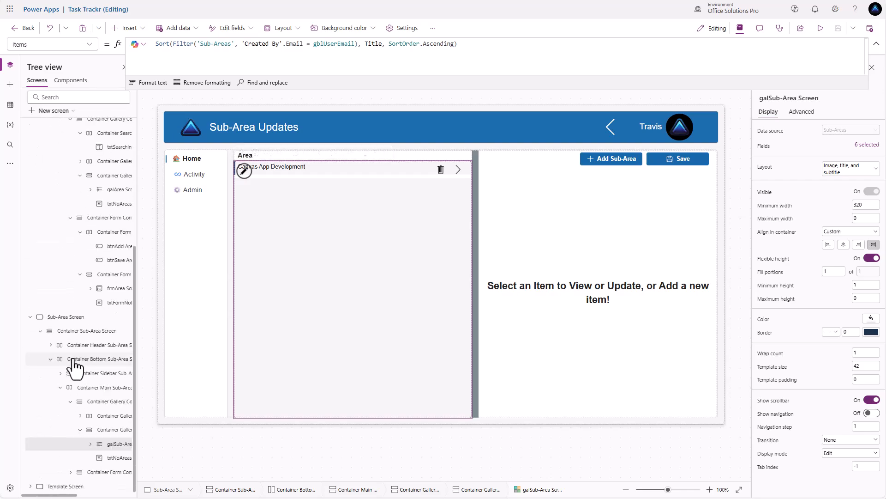
left_click(105, 402)
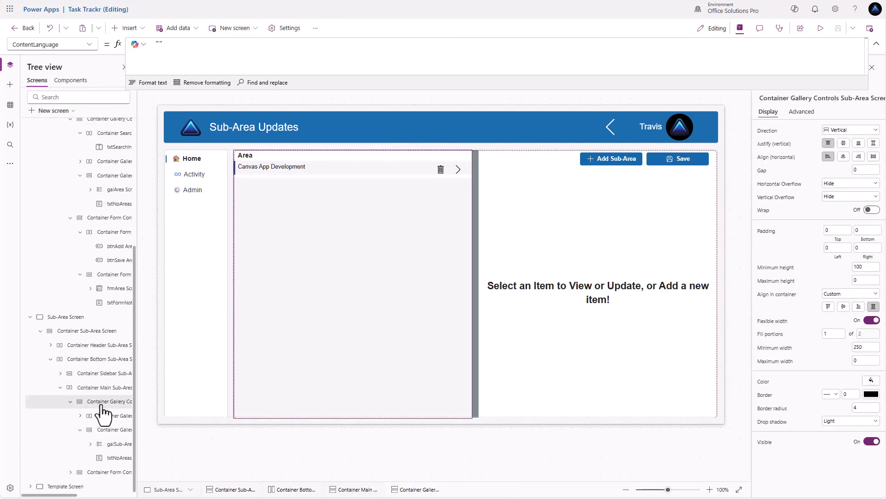
key("ctrl+v")
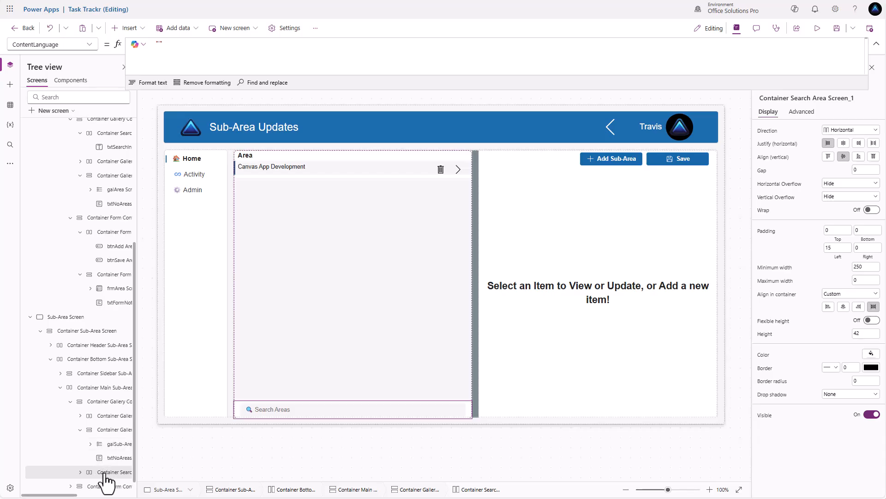
left_click_drag(102, 473, 104, 416)
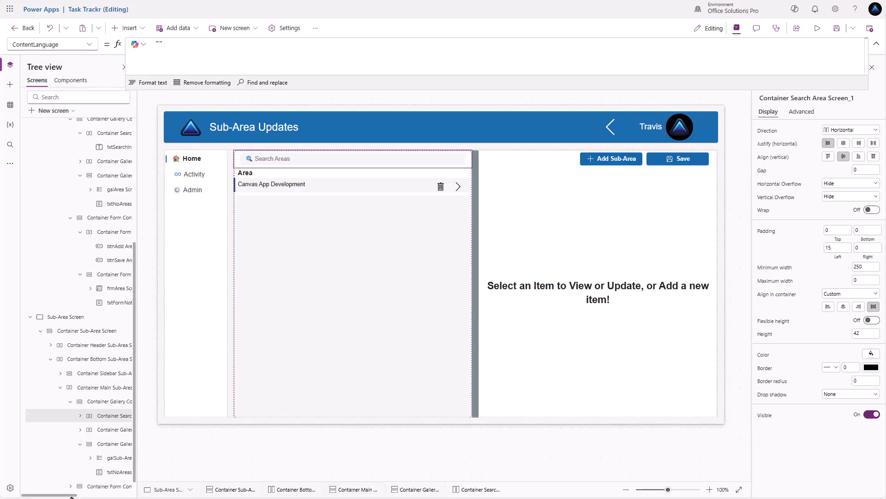
left_click_drag(71, 495, 102, 495)
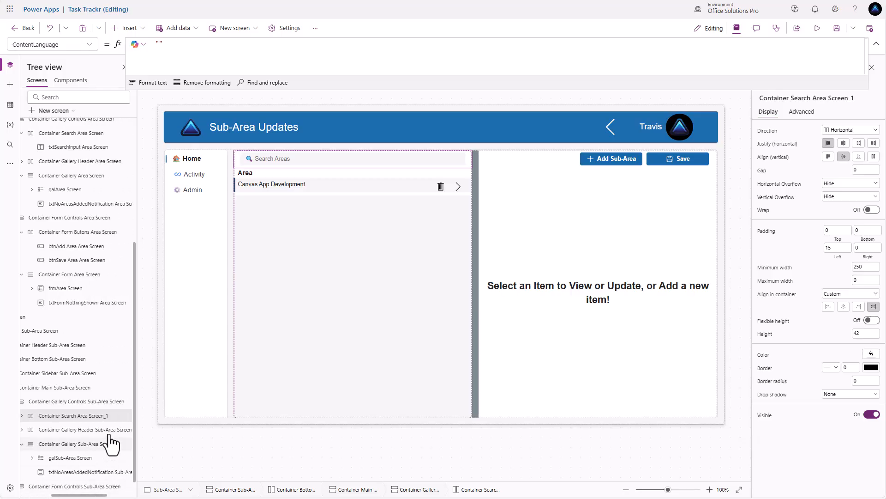
Replace "Area Screen_1" with "Sub-Area Screen" in the names of the copied search container and text input
left_click(10, 145)
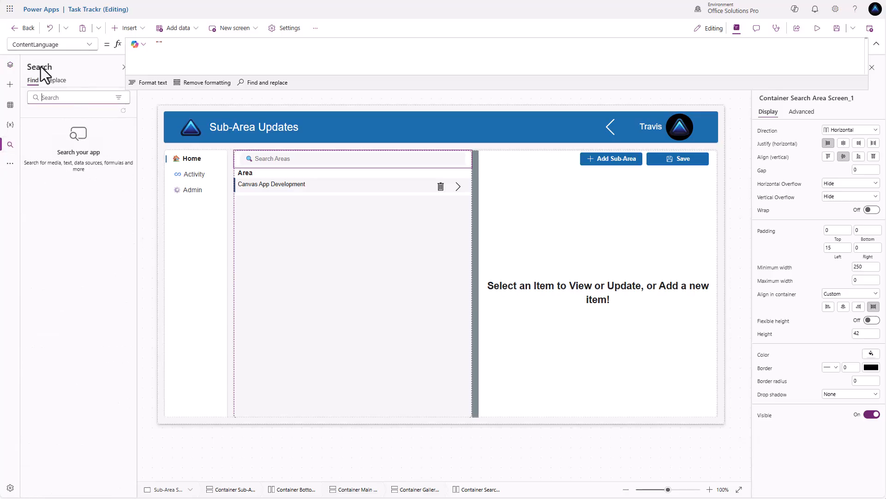
left_click(57, 79)
left_click(62, 97)
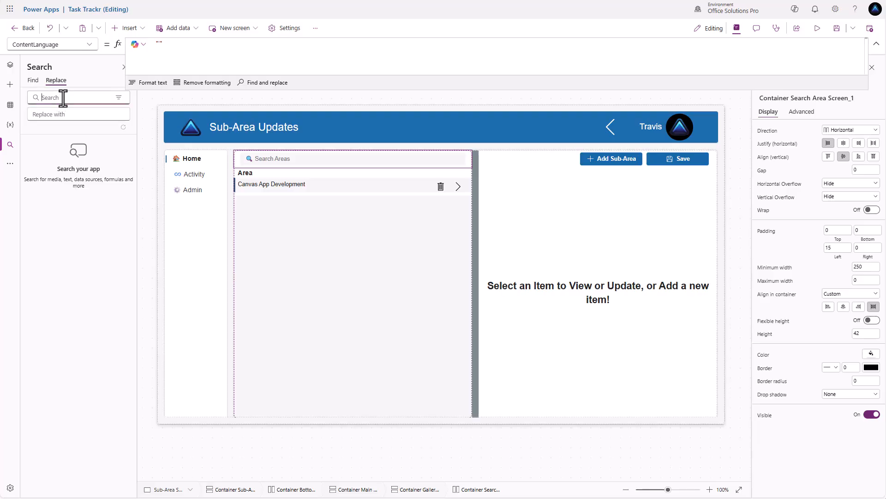
type("Area Screen_1")
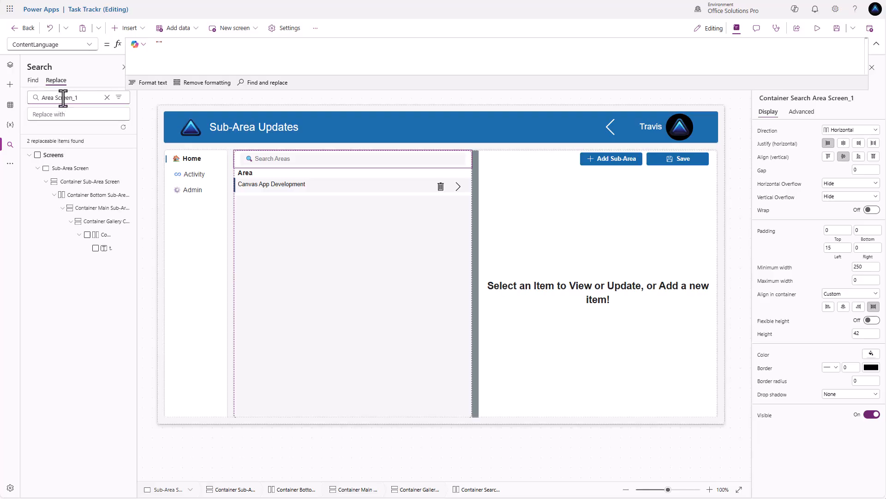
left_click(81, 115)
type("Sub")
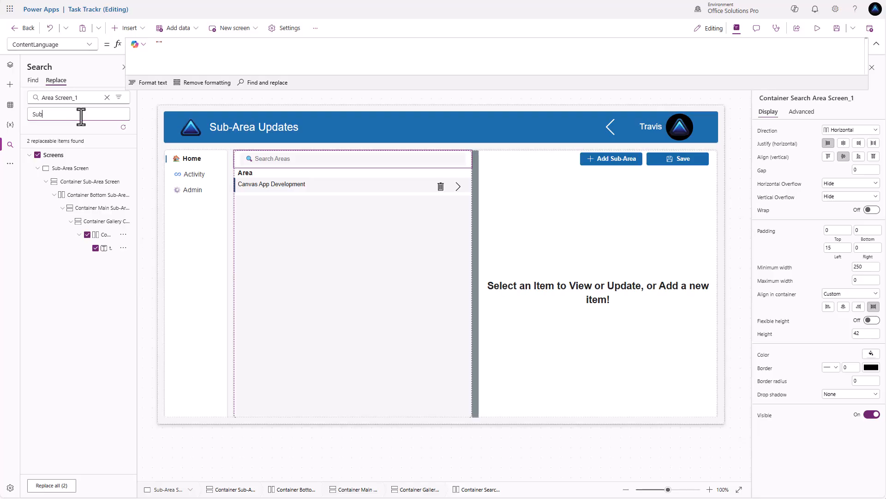
type("-Area Screen")
left_click(61, 485)
left_click(445, 283)
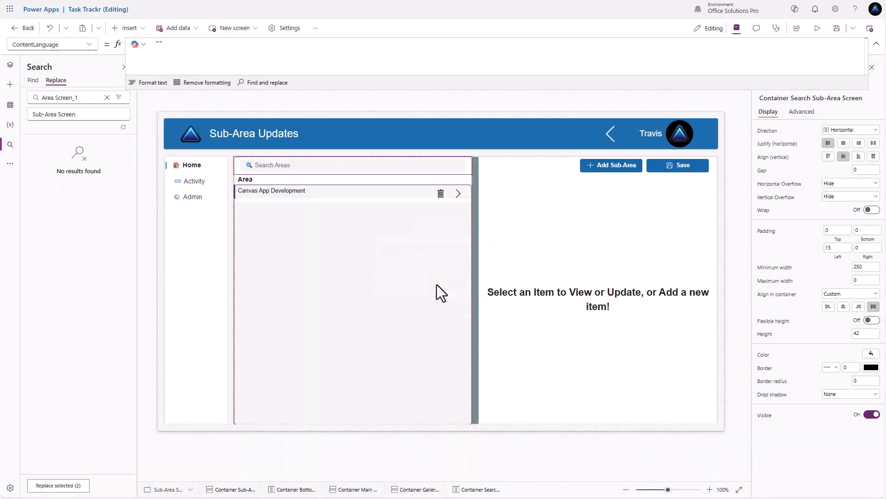
Extend the galSub-Area Screen Items filter to require a blank 'txtSearchInput Sub-Area Screen'.Value or a Title that starts with it
left_click(10, 65)
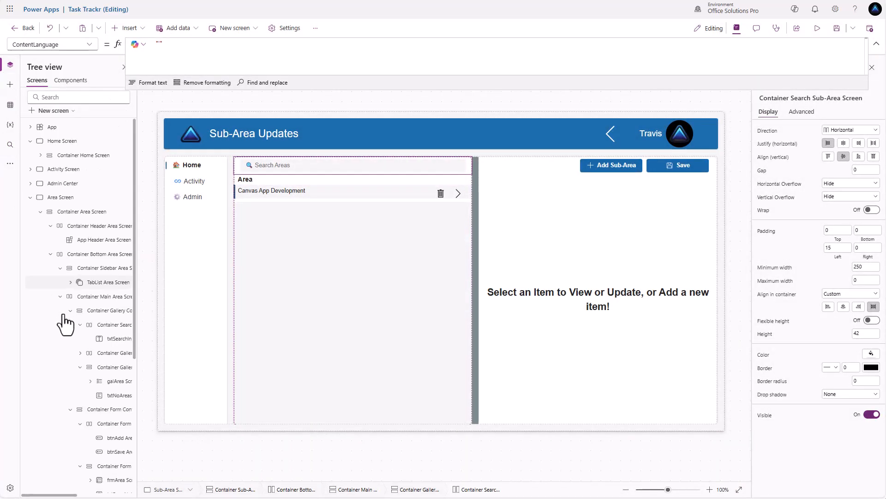
scroll(114, 401, "down", 2)
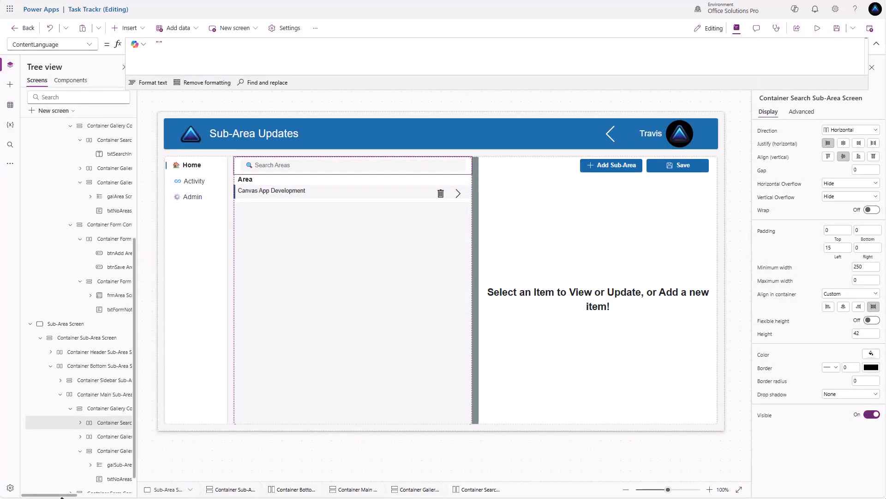
left_click_drag(64, 495, 87, 496)
left_click(35, 423)
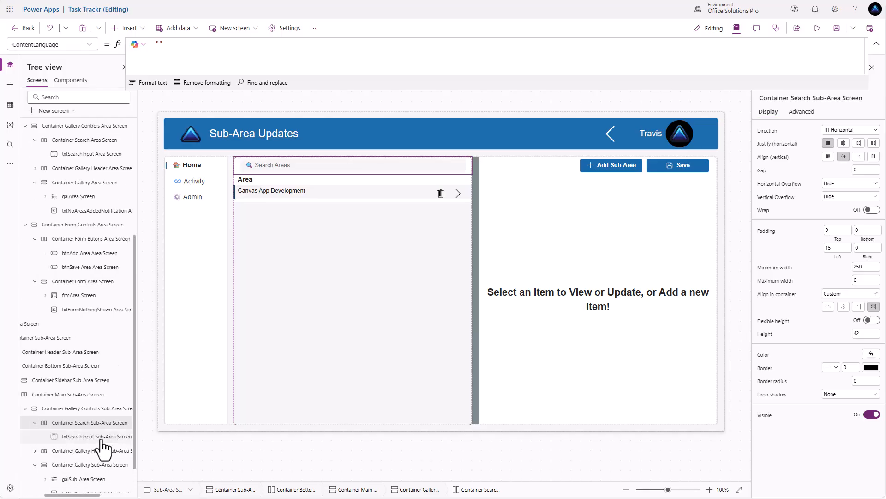
left_click(350, 292)
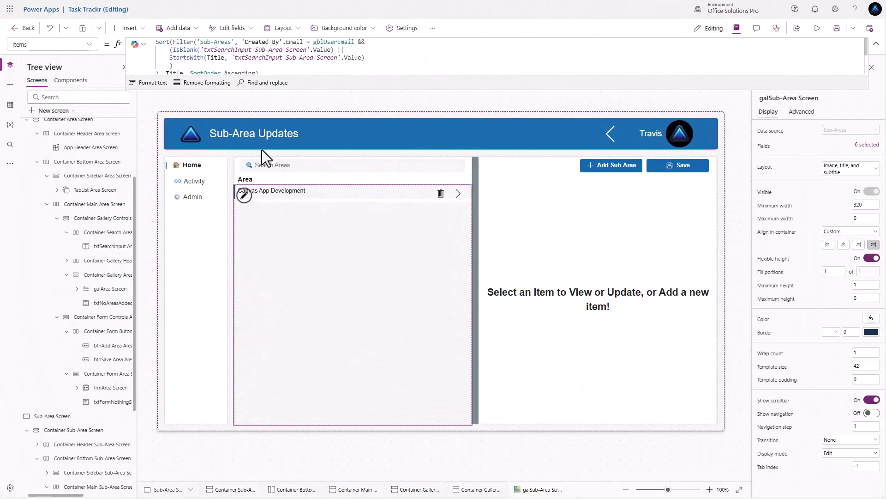
Change the placeholder of txtSearchInput Sub-Area Screen to "🔍 Search Sub-Areas" and set its accessibility label to "Search Sub-Areas"
left_click(271, 167)
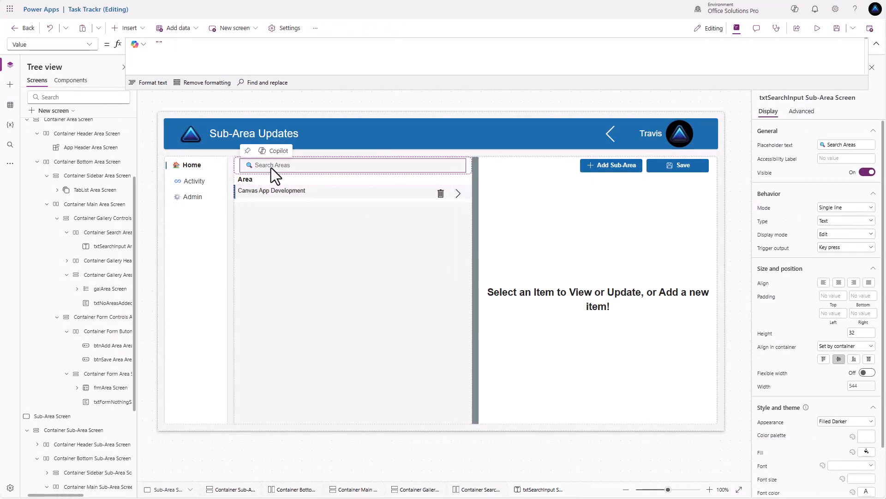
left_click(843, 144)
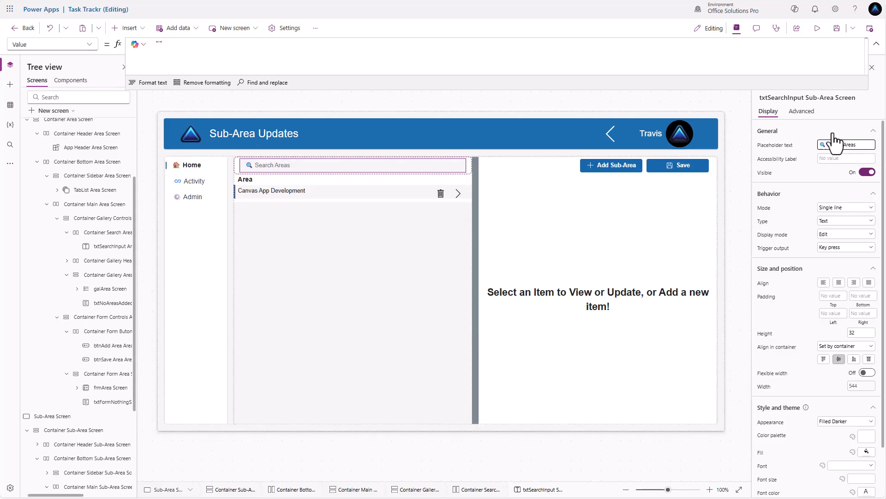
type("Sub-")
left_click_drag(870, 147, 827, 145)
left_click(868, 145)
key("ctrl+c")
left_click(826, 159)
key("ctrl+v")
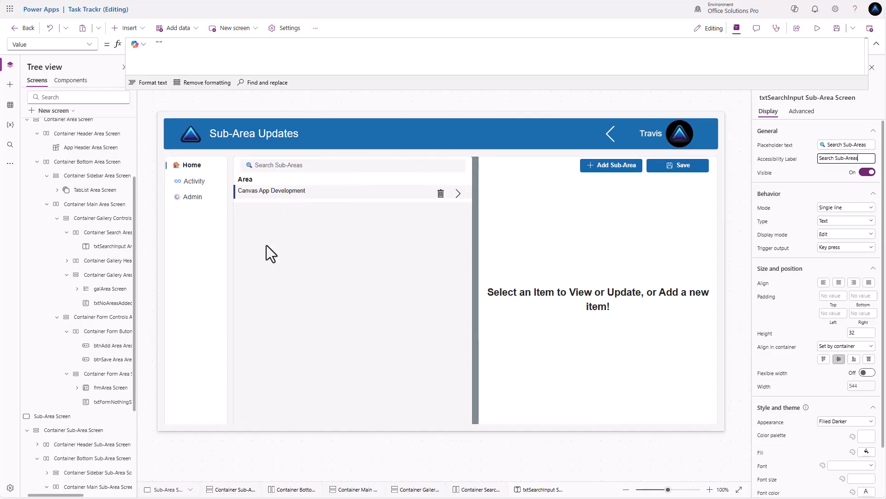
Go to the Admin Center screen and insert a text control with centered alignment in Container Main Admin Center
left_click(199, 198, "alt")
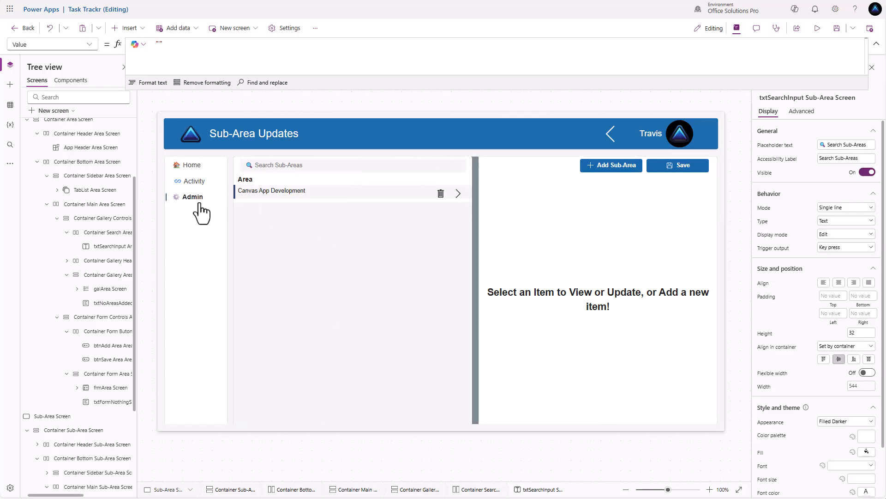
left_click(467, 203)
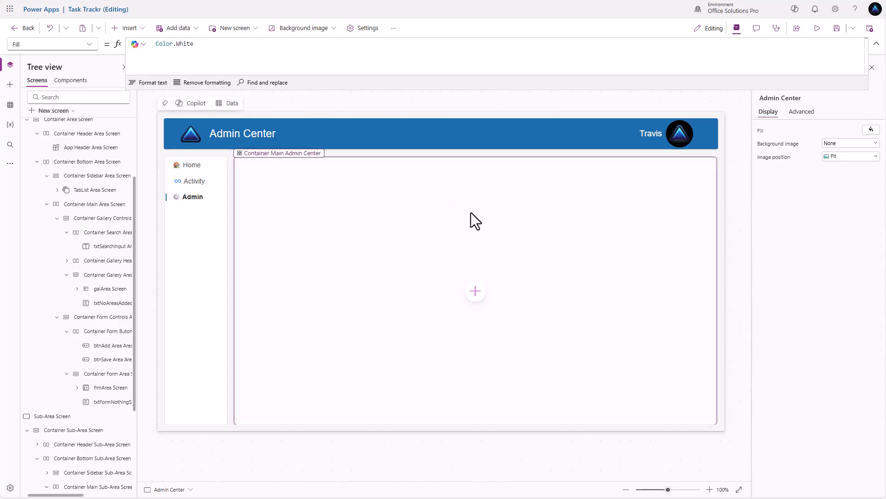
left_click(476, 292)
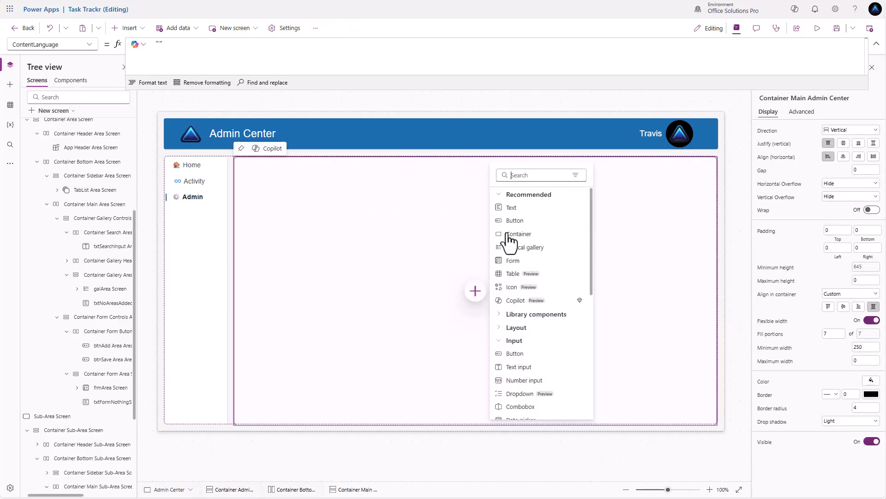
left_click(512, 206)
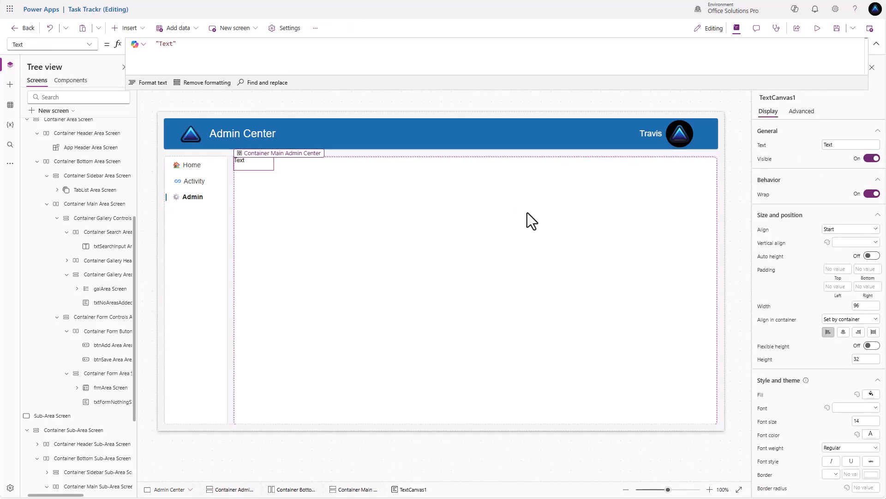
left_click(854, 229)
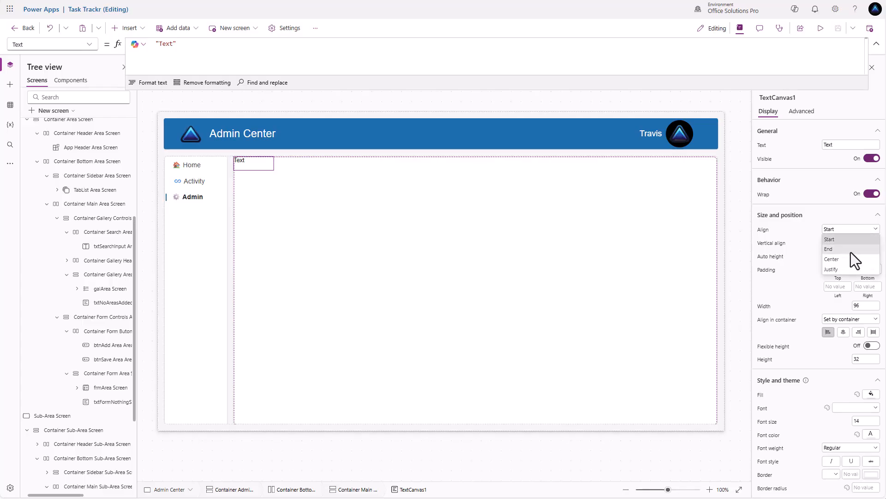
left_click(849, 257)
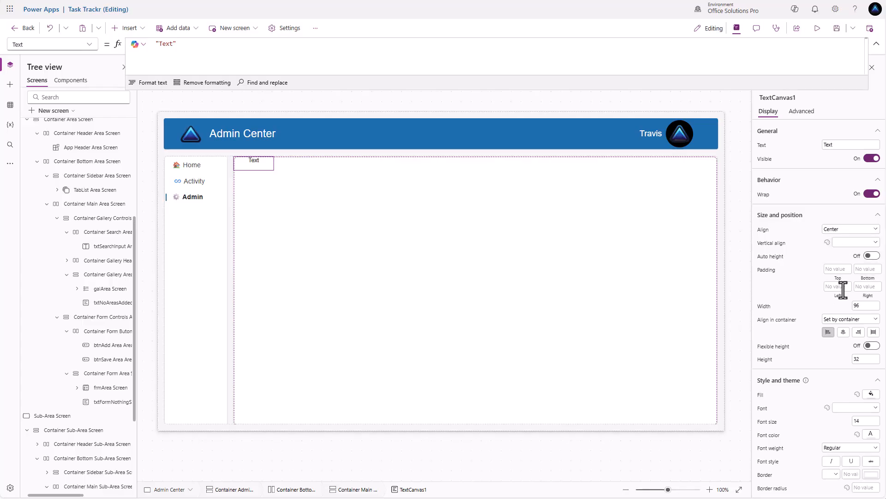
Center the contents of Container Main Admin Center horizontally and set its gap and top padding to 15
left_click(677, 277)
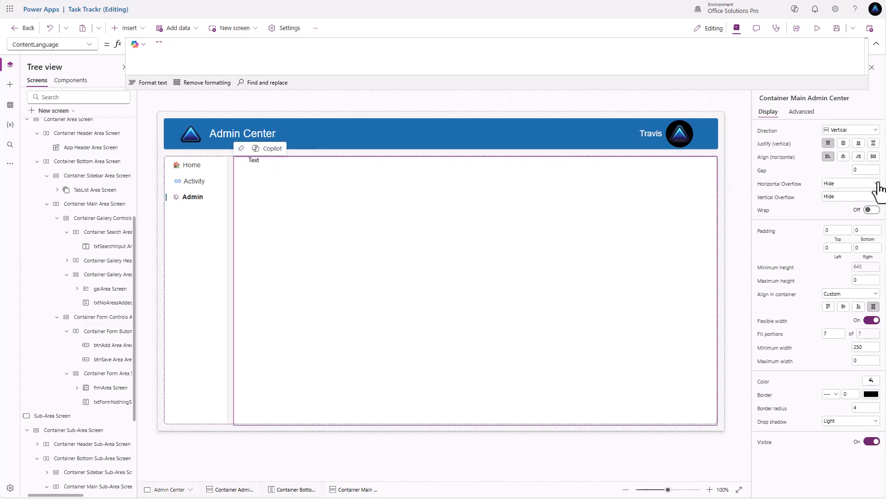
left_click(844, 157)
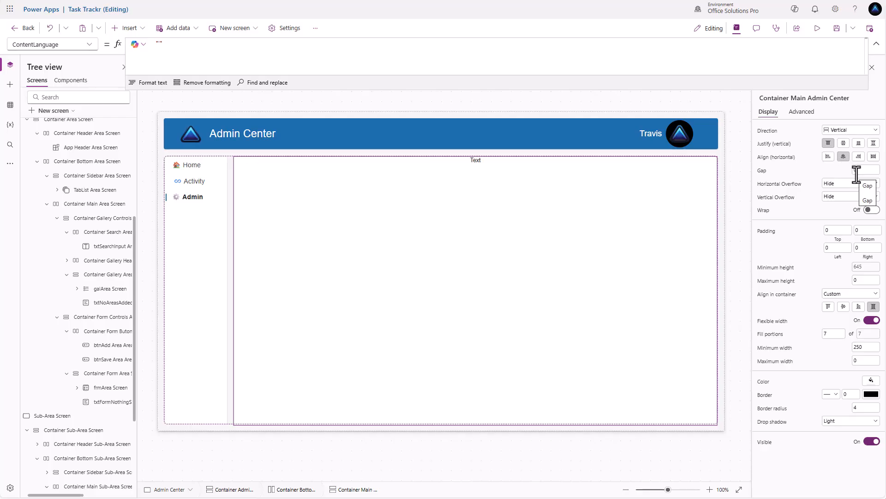
left_click(863, 169)
type("15")
left_click(835, 230)
left_click(811, 229)
Set the new Admin Center text control's vertical alignment to Middle and its width to 150
left_click(480, 167)
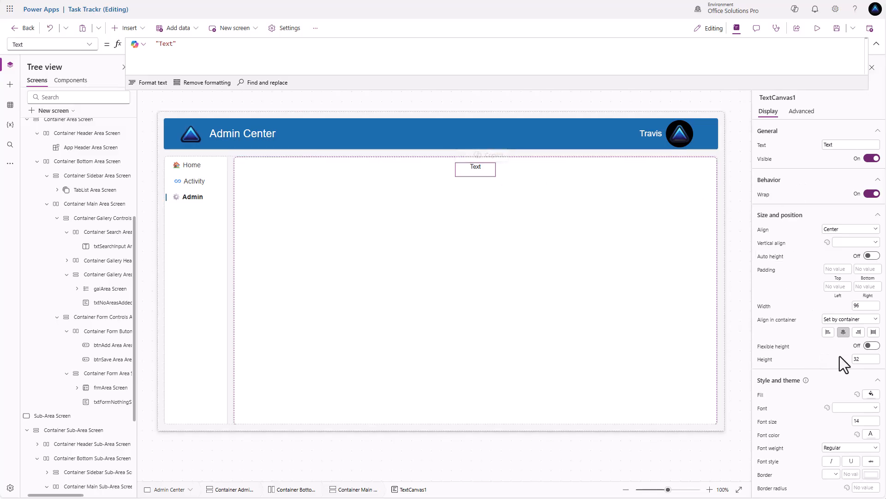
left_click(861, 306)
double_click(859, 306)
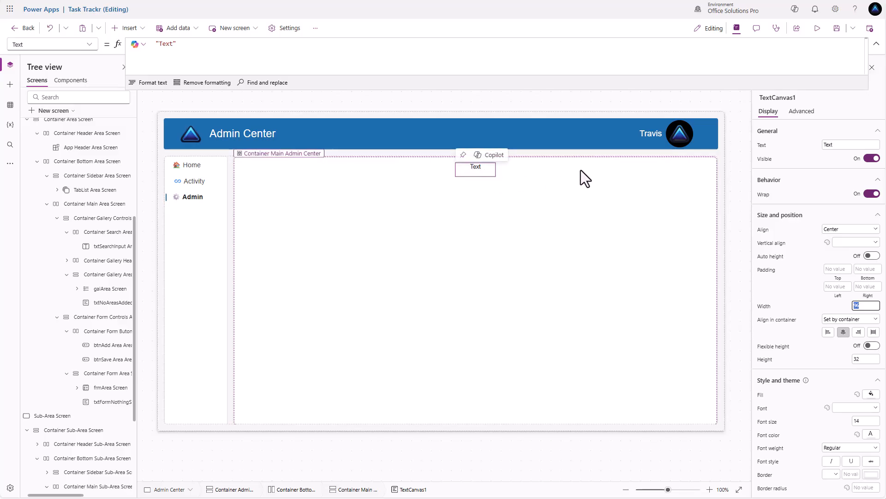
left_click(849, 243)
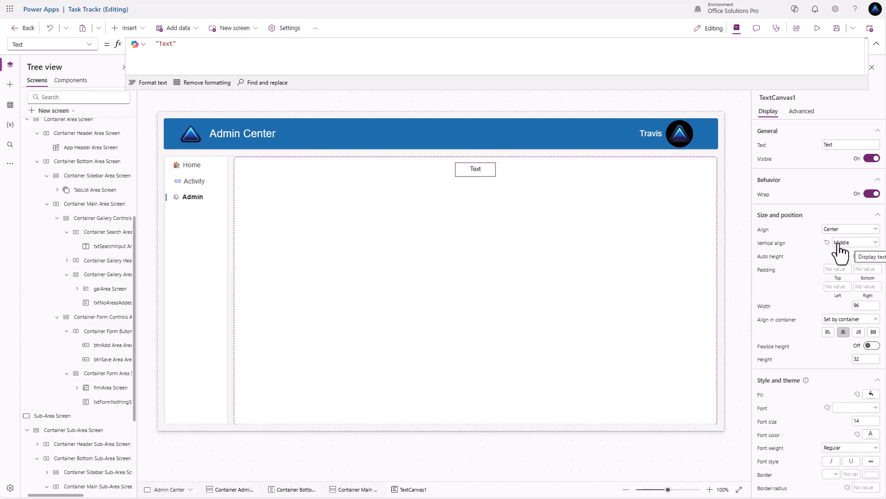
left_click(863, 305)
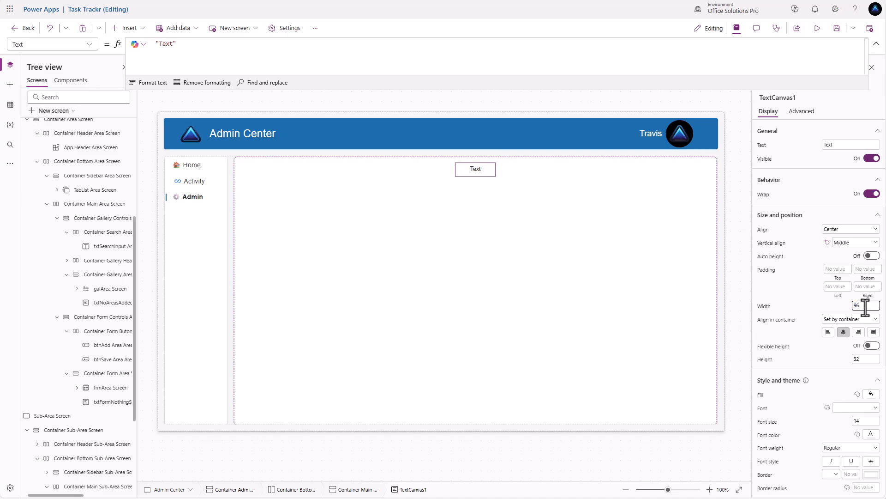
type("150")
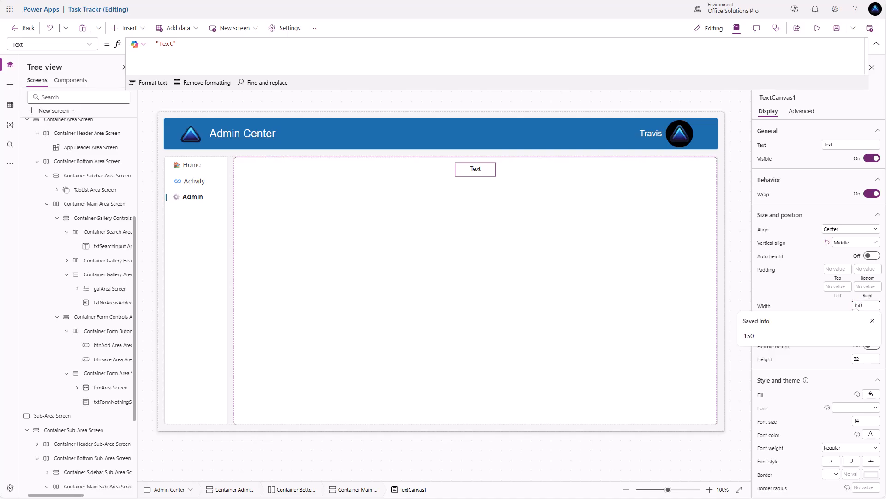
key("Return")
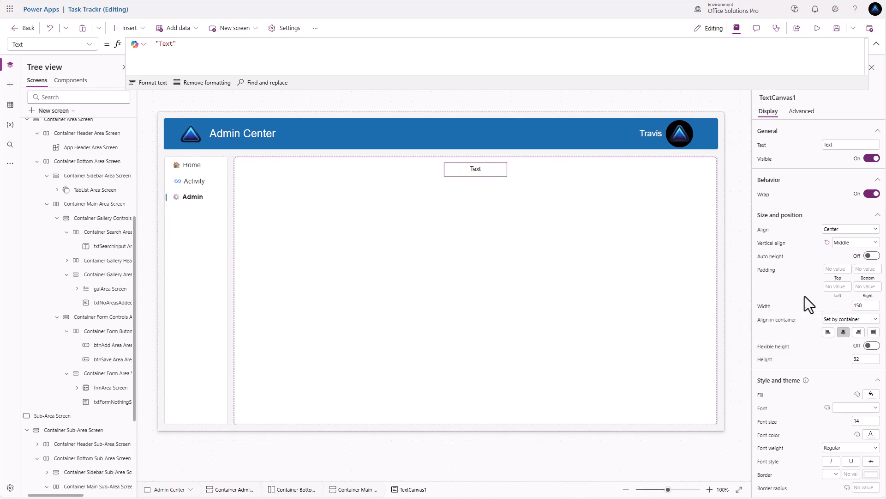
Set the control's text to "Admin Options" and format it in bold with font size 16
left_click(843, 145)
type("Admin Options")
key("Return")
left_click(851, 450)
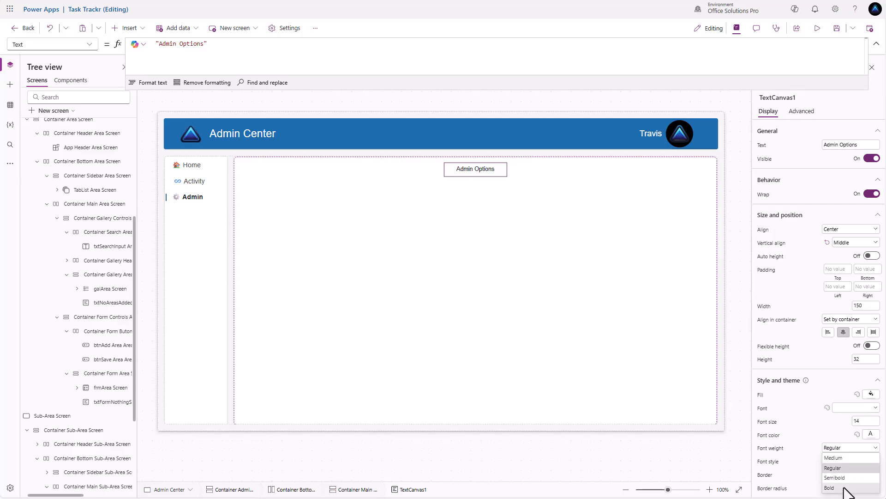
left_click(849, 490)
left_click(861, 421)
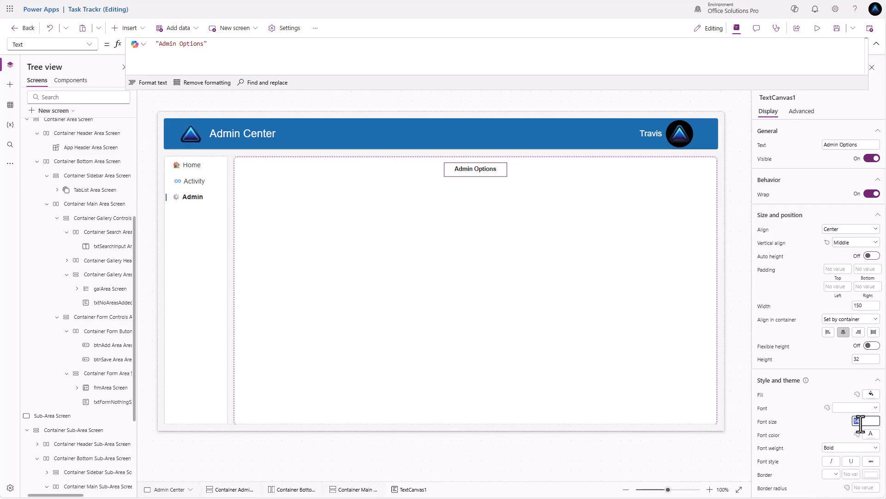
type("16")
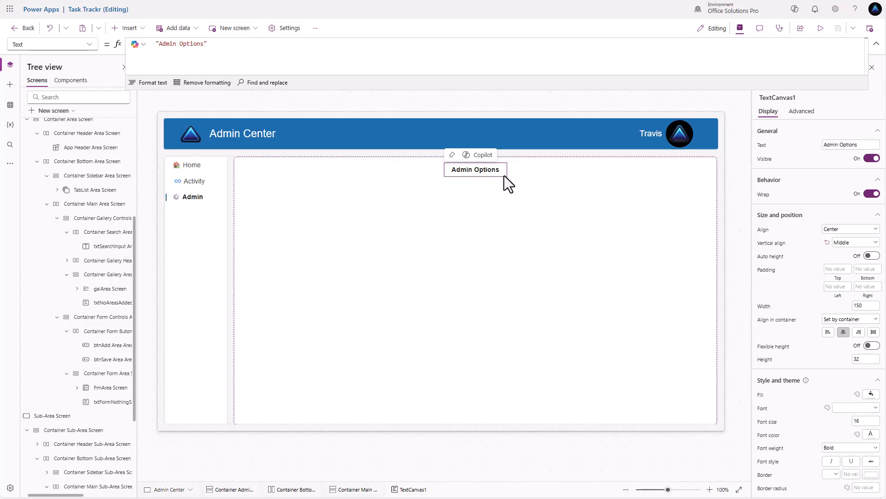
Insert a button below the Admin Options text in Container Main Admin Center and set its width to 150
left_click(487, 189)
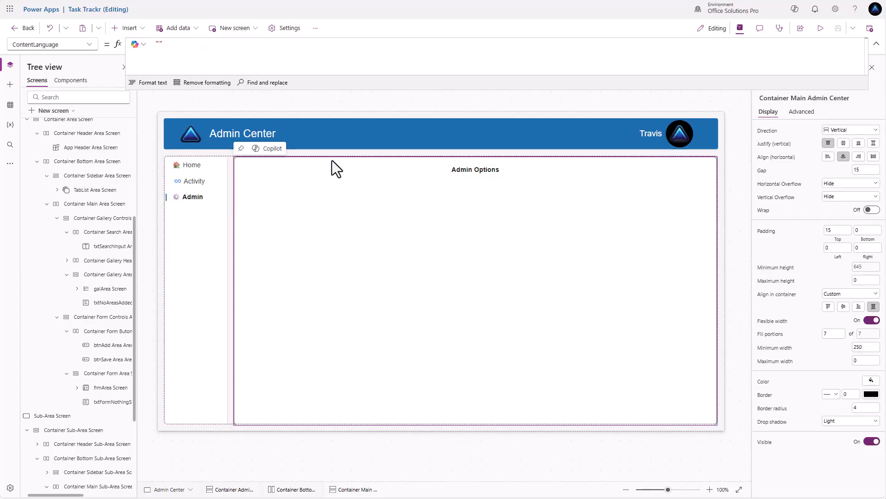
left_click(123, 29)
left_click(133, 92)
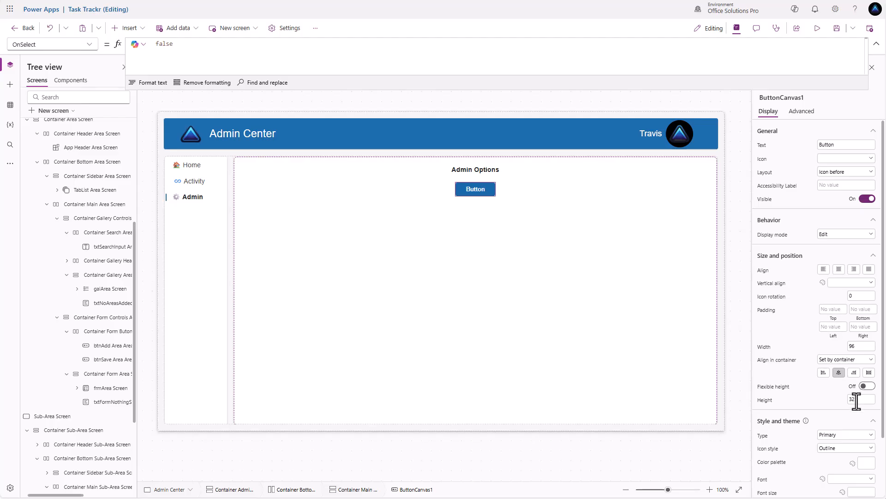
left_click(854, 346)
type("150")
left_click(797, 338)
Set the new button's text to "Area Update"
left_click(839, 145)
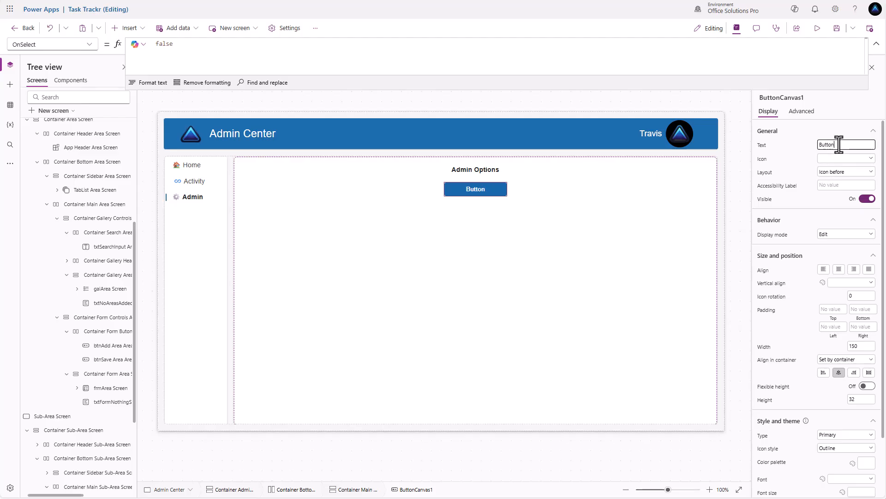
type("Area Update")
left_click(798, 159)
Give the Area Update button the Edit icon and the accessibility label "Update Areas"
left_click(849, 159)
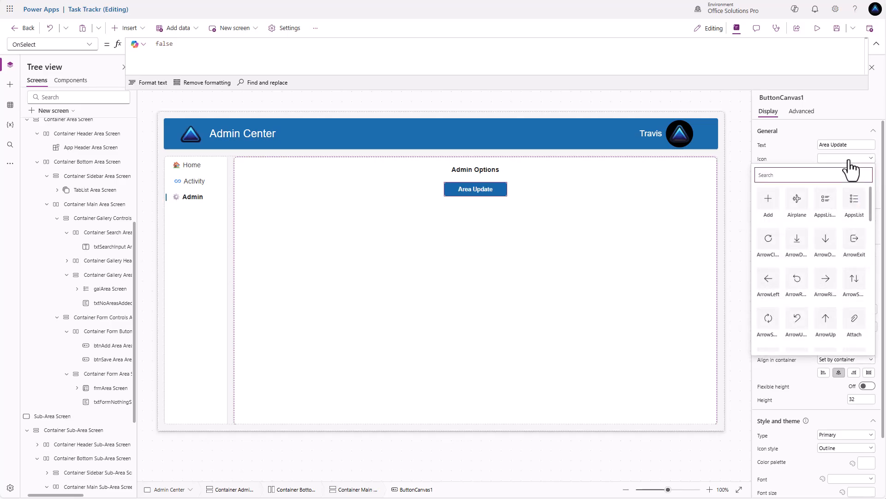
type("ed")
left_click(769, 201)
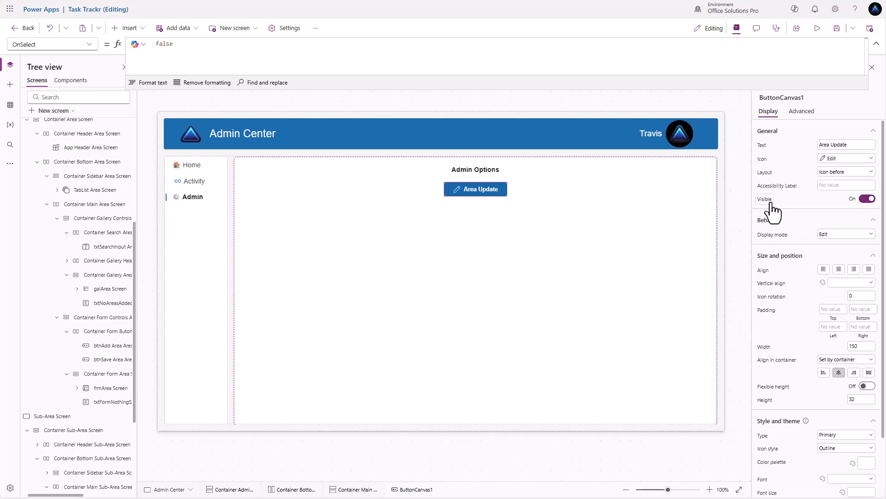
left_click(832, 187)
left_click(818, 204)
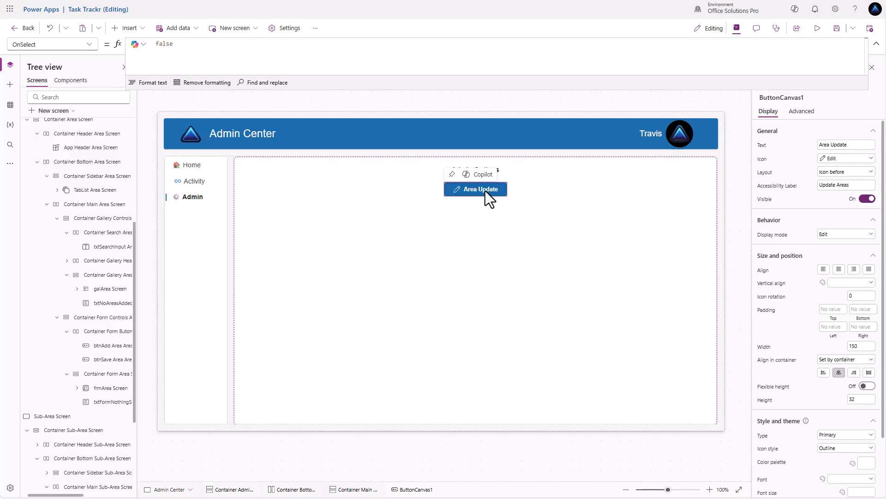
Duplicate the Area Update button and change the copy's text to "Sub-Area Update"
key("ctrl+c")
key("ctrl+v")
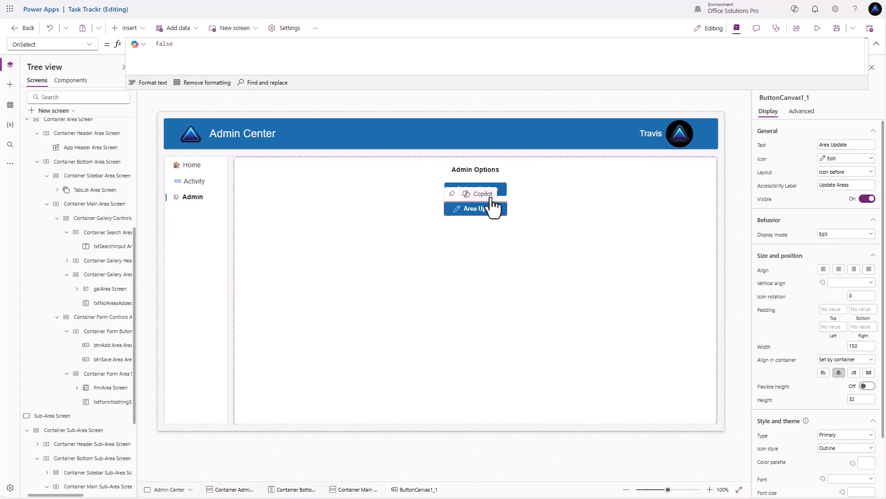
left_click(823, 144)
type("Sub-")
left_click(806, 145)
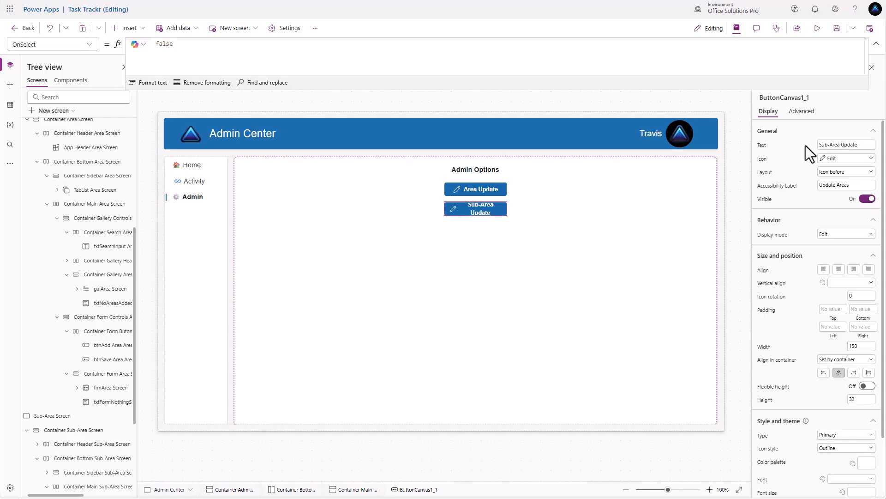
Set the width of both the Area Update and Sub-Area Update buttons to 200
left_click(491, 190, "shift")
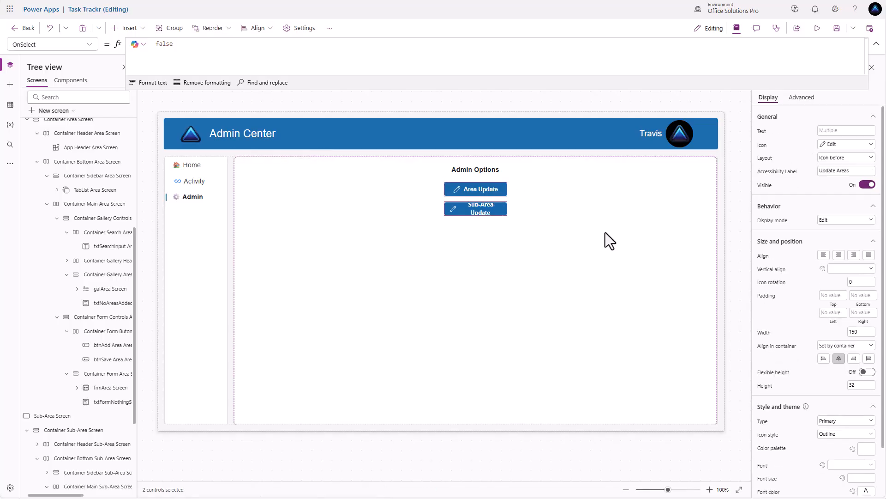
left_click(863, 332)
type("200")
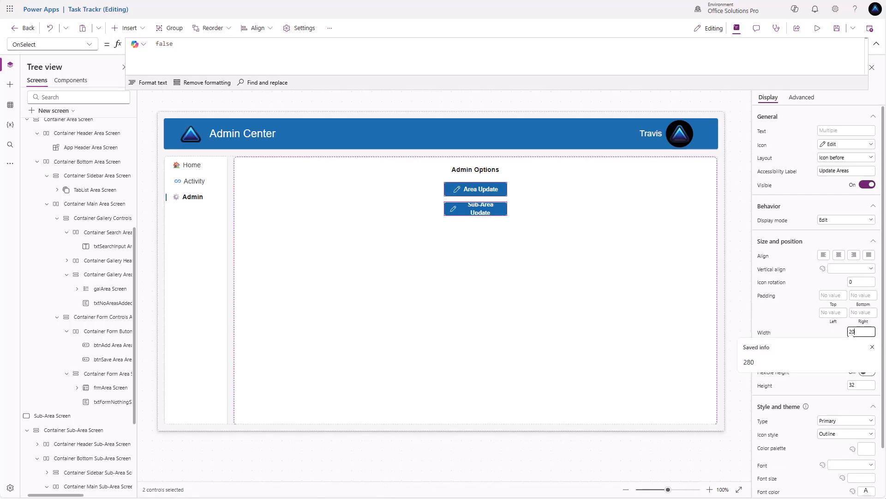
left_click(788, 309)
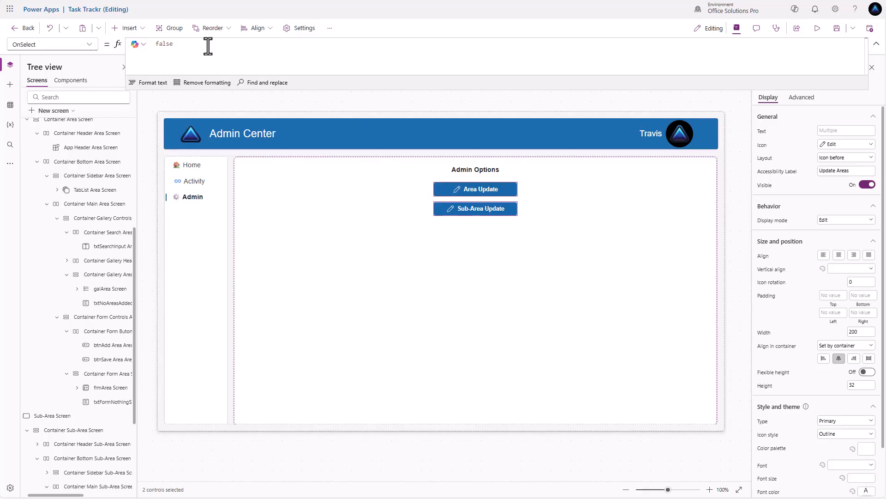
Set OnSelect of both selected buttons to Navigate('Area Screen',ScreenTransition.Fade)
double_click(182, 48)
type("N")
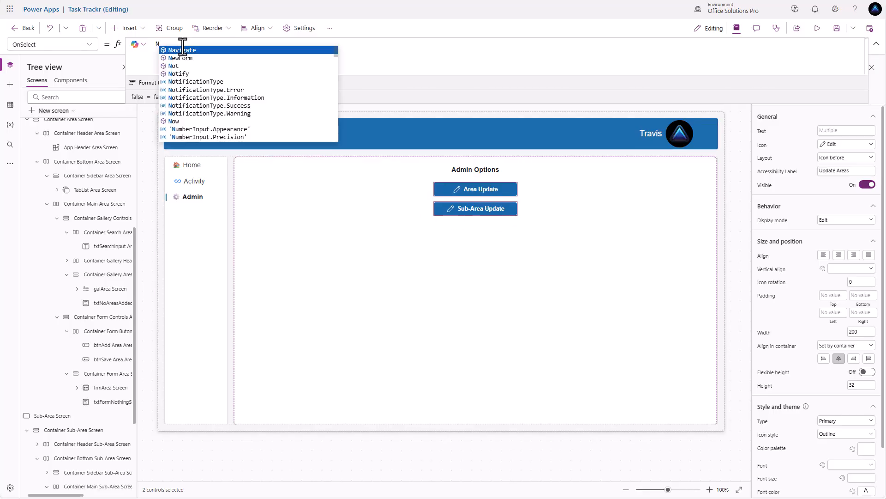
type("avigate(")
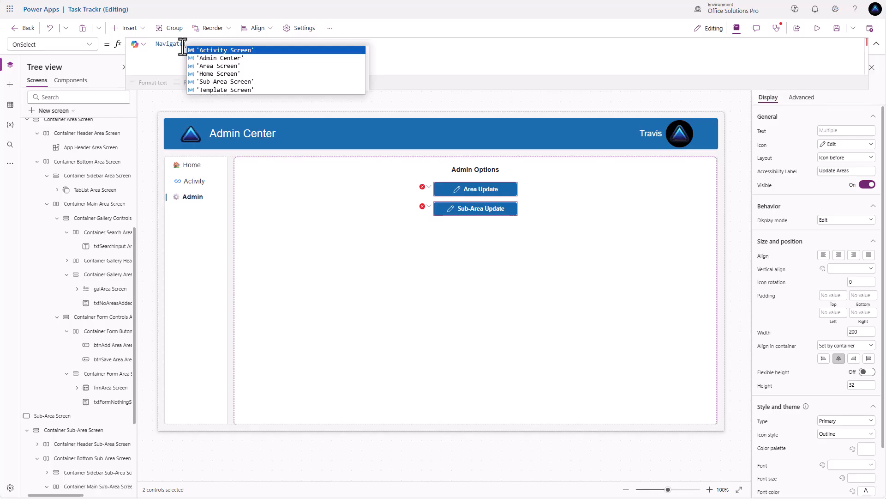
key("Down")
key("Down")
key("Tab")
type(",")
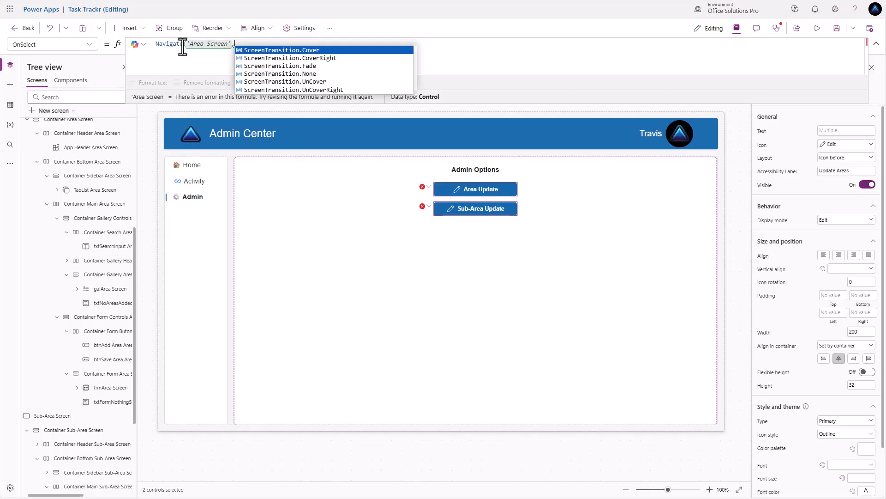
key("Down")
key("Down")
key("Tab")
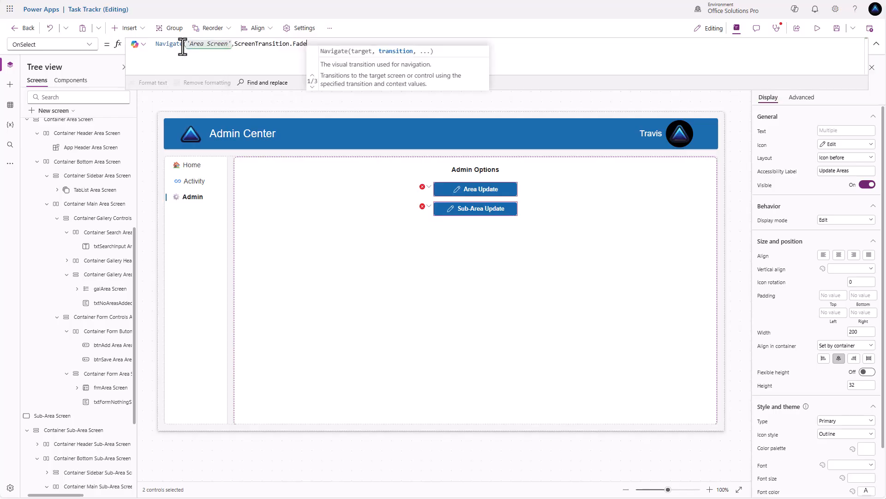
type(")")
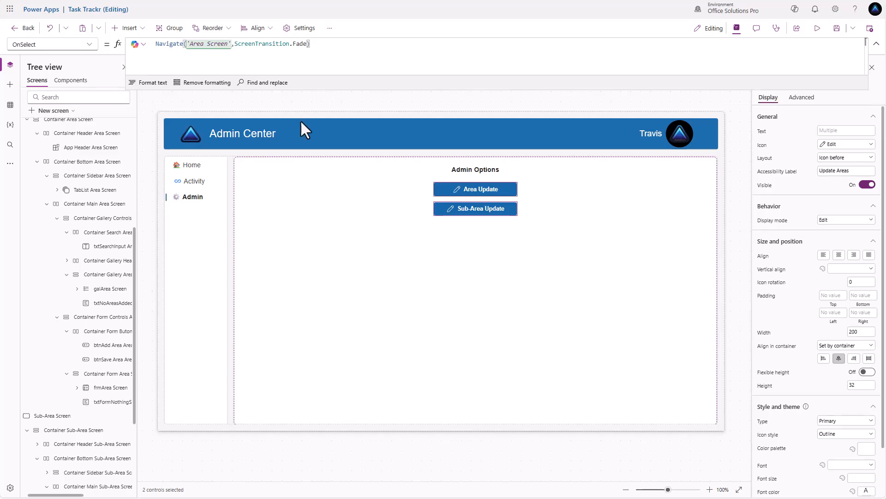
Change the navigation target in the Sub-Area Update button's OnSelect formula to 'Sub-Area Screen'
left_click(484, 208)
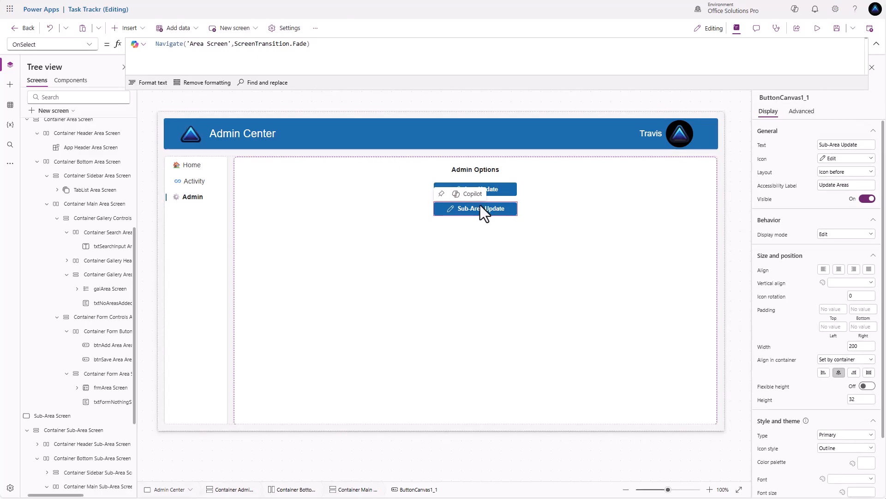
left_click(191, 44)
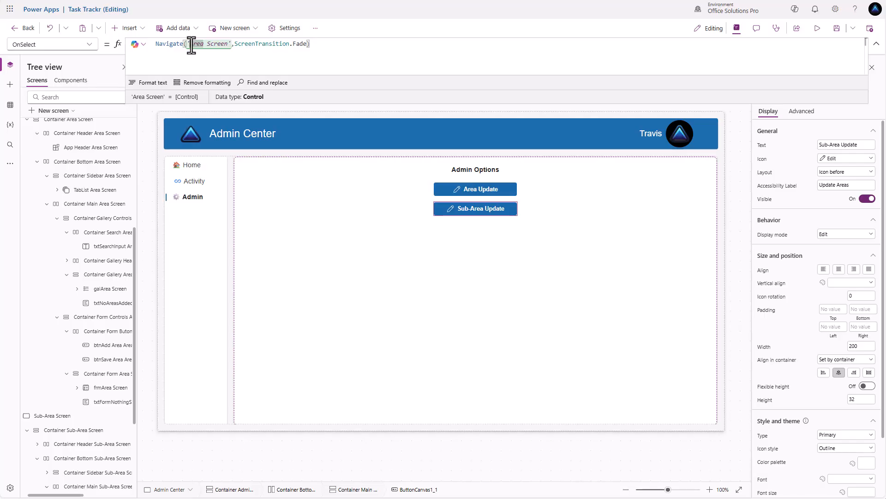
type("Sub-")
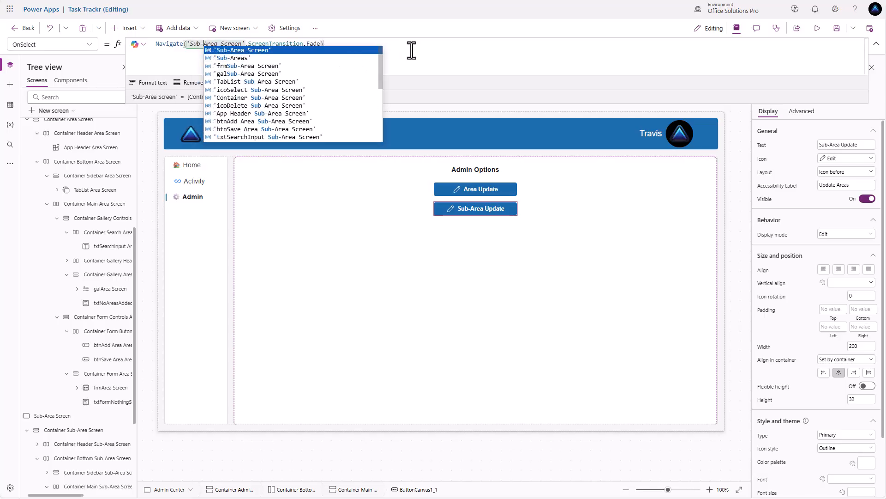
left_click(429, 49)
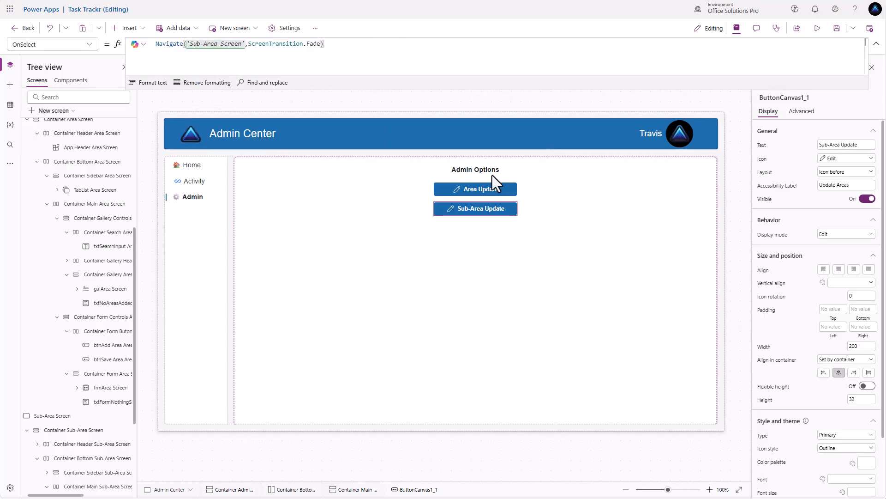
Test the Area Update and Sub-Area Update buttons on the canvas, returning to the Admin Center after each
key("alt")
left_click(482, 193, "alt")
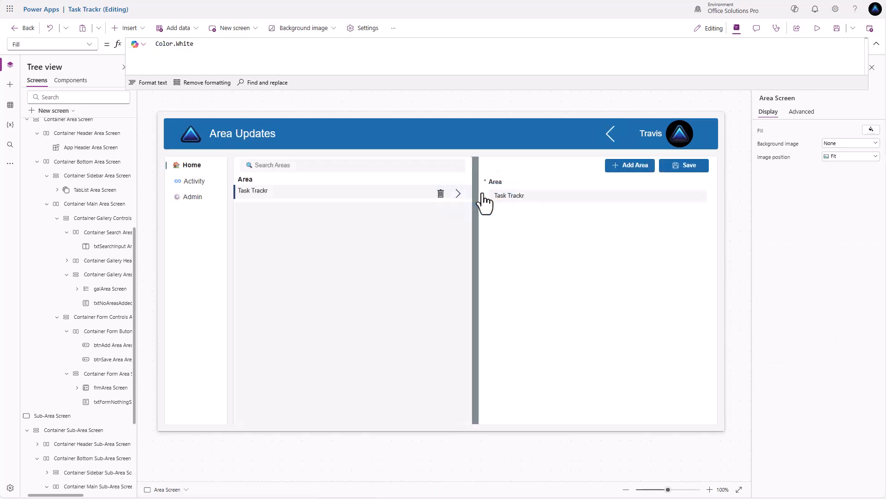
left_click(611, 134, "alt")
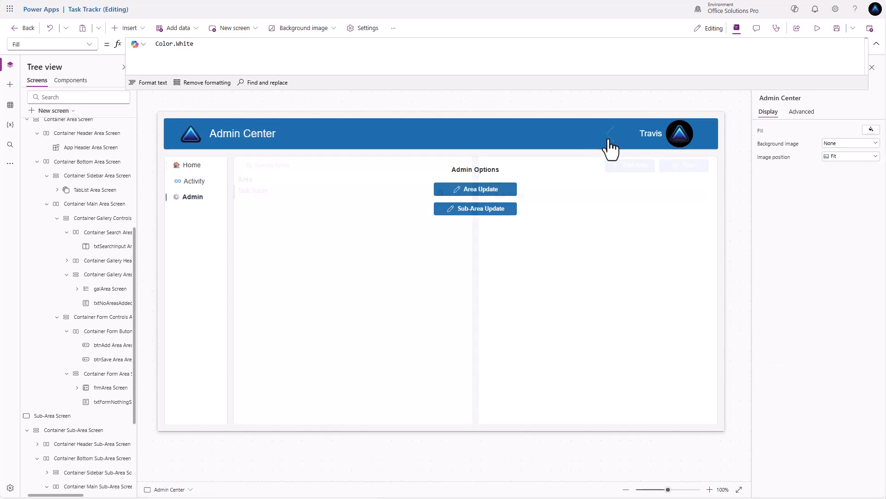
left_click(472, 210, "alt")
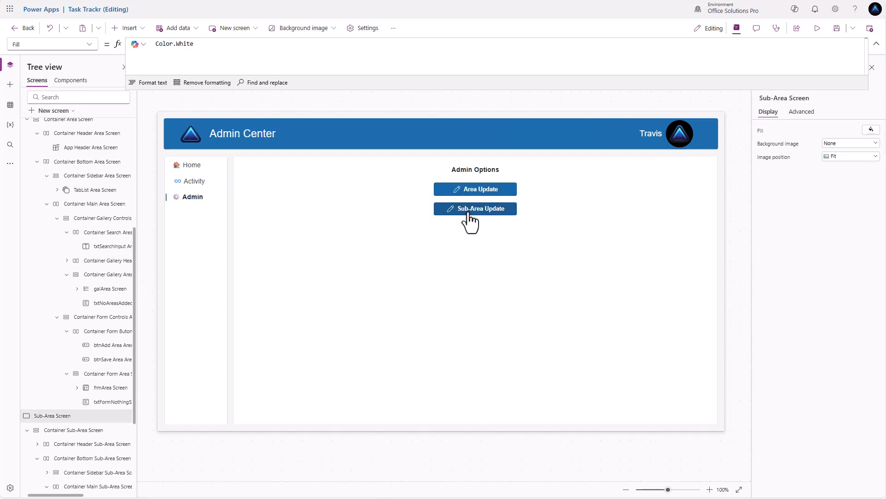
left_click(609, 135, "alt")
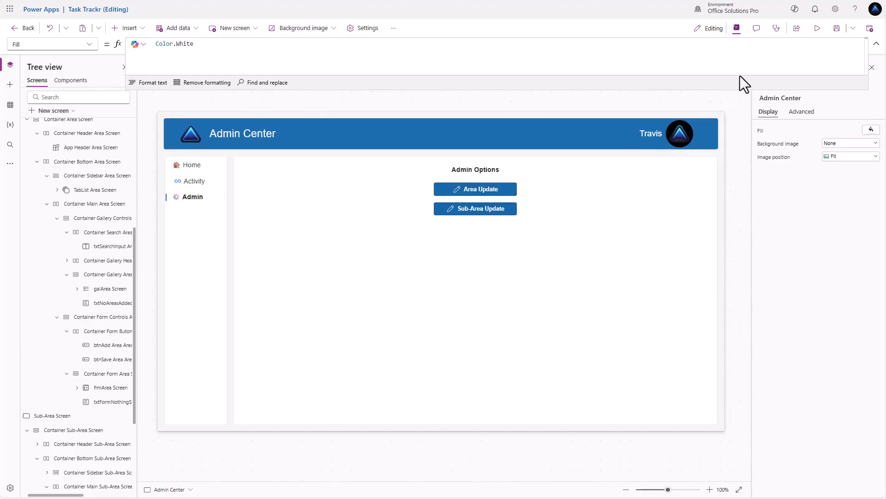
Preview the Admin Center on a phone in portrait and landscape, test the update buttons and back arrows, and close the preview
left_click(817, 32)
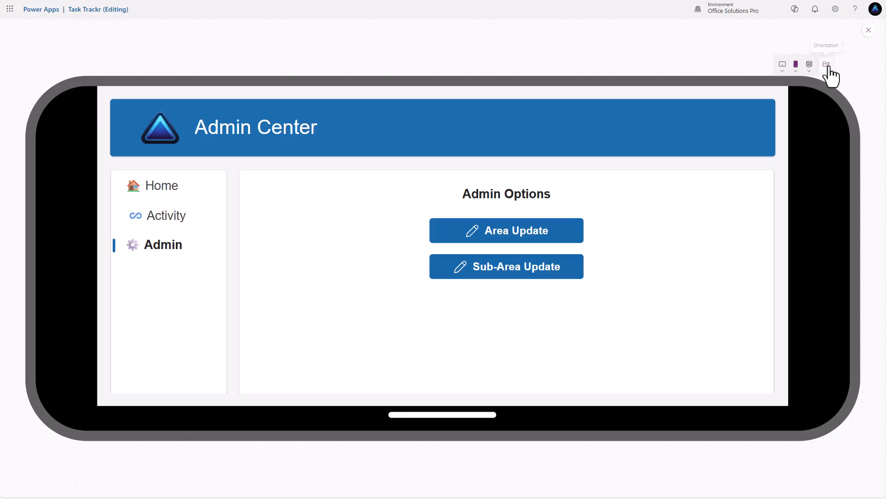
left_click(826, 65)
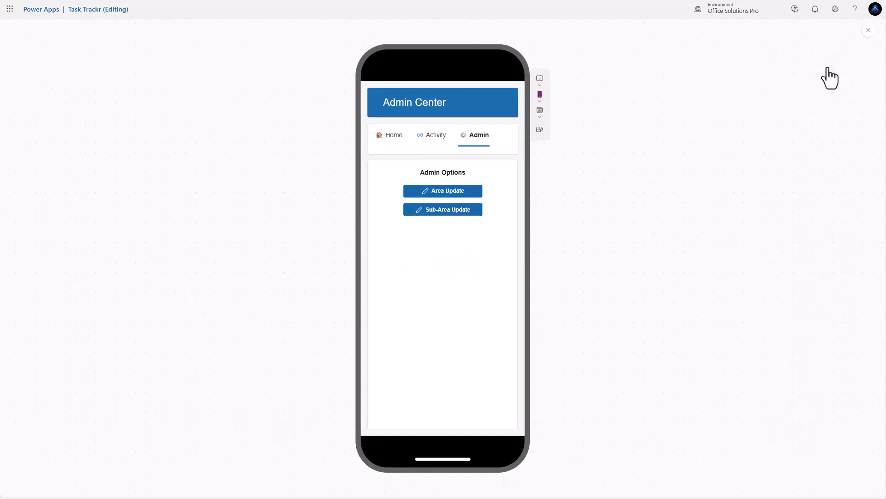
left_click(540, 130)
left_click(529, 228)
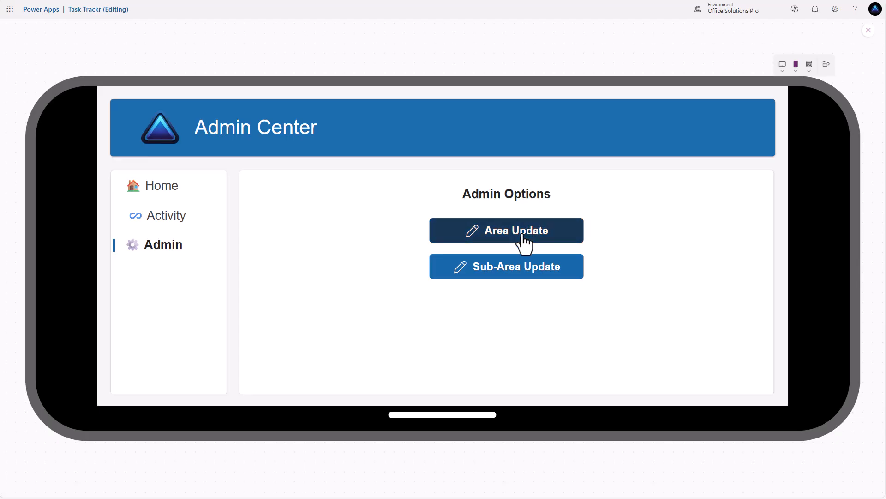
left_click(738, 134)
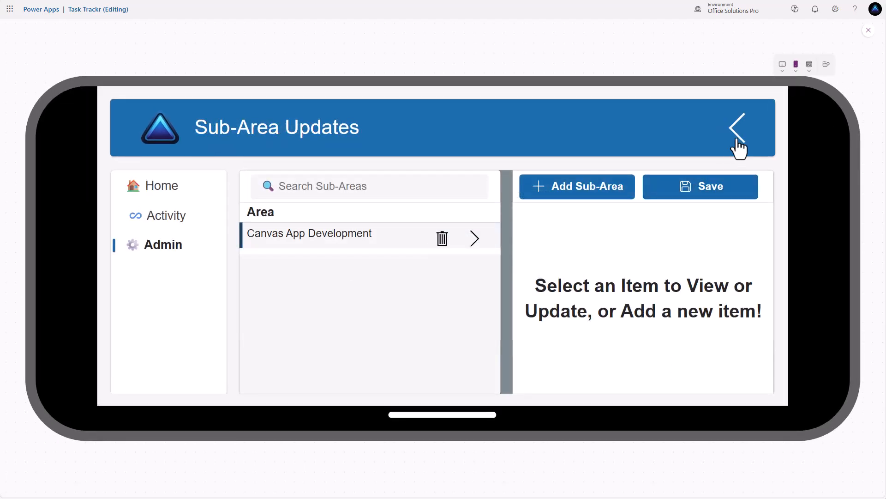
left_click(737, 138)
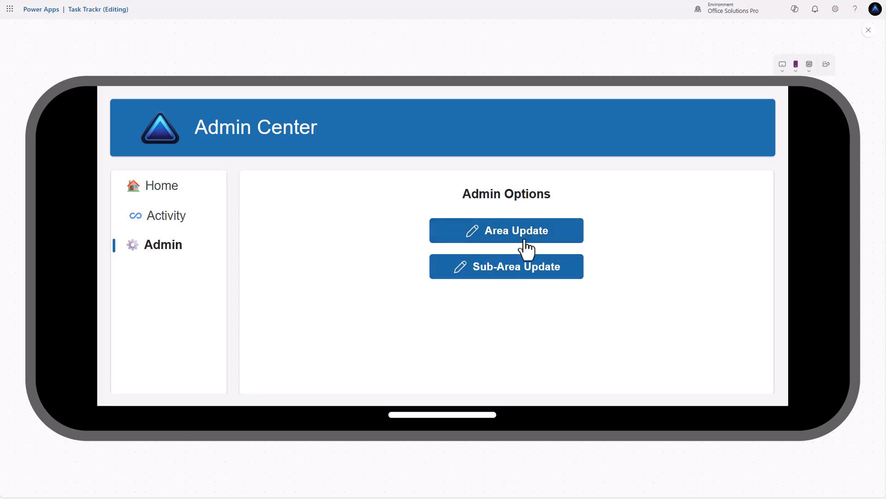
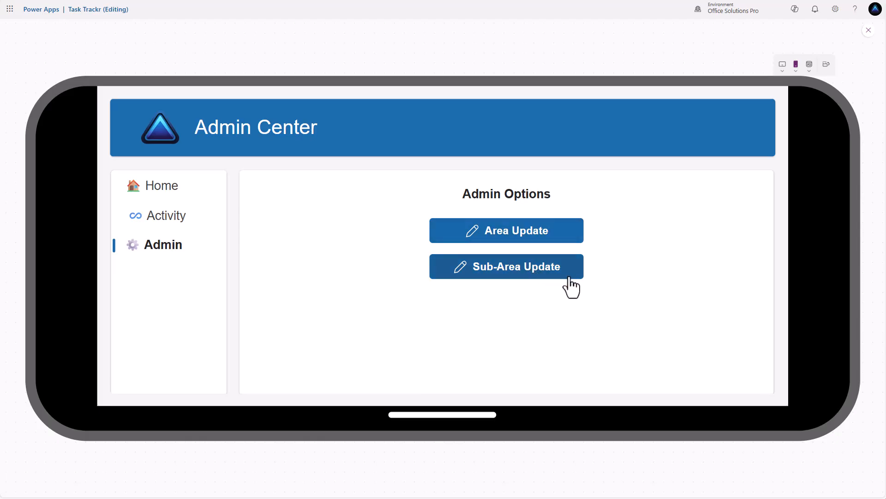
left_click(868, 31)
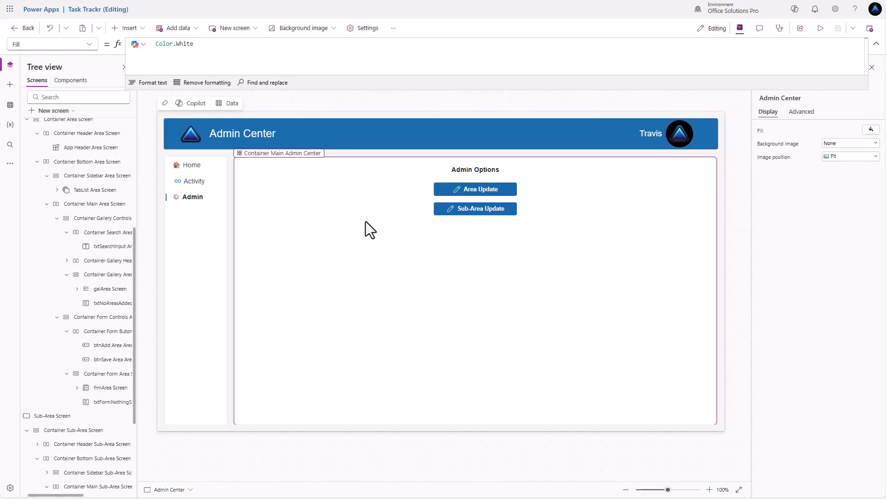
Go to the Activity screen using the sidebar navigation on the canvas
left_click(196, 191, "alt")
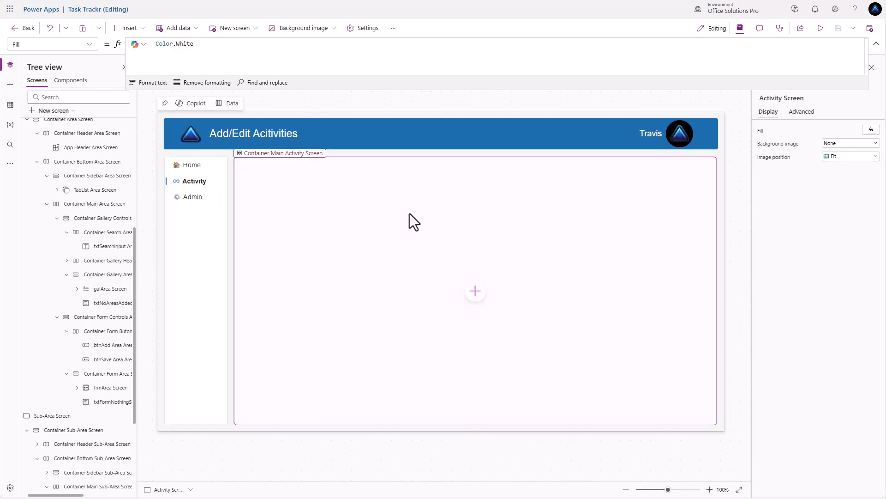
left_click(476, 291)
left_click(520, 175)
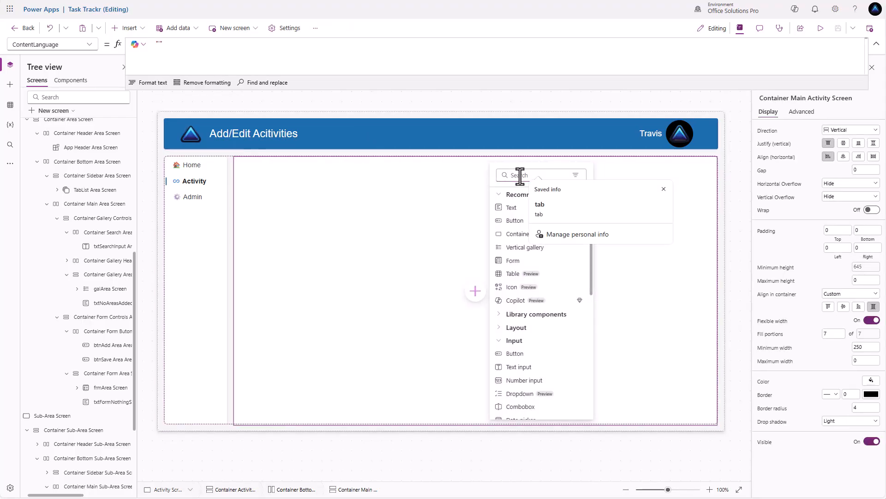
type("cont")
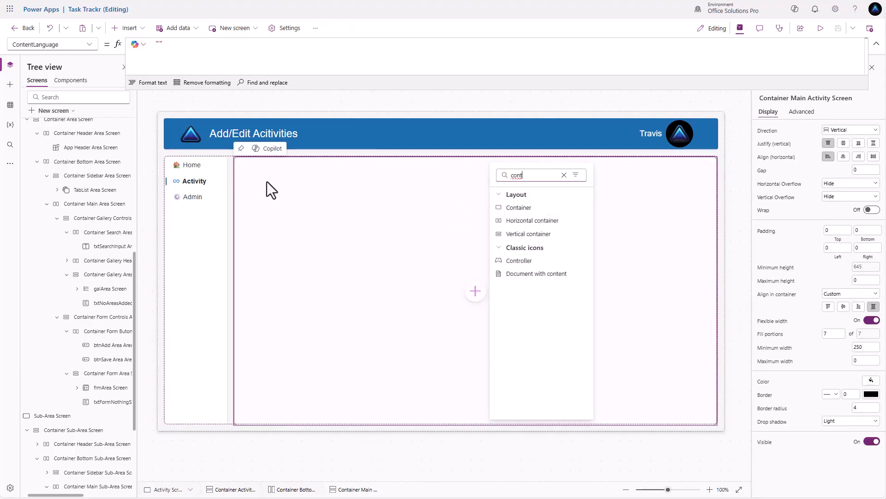
left_click(475, 291)
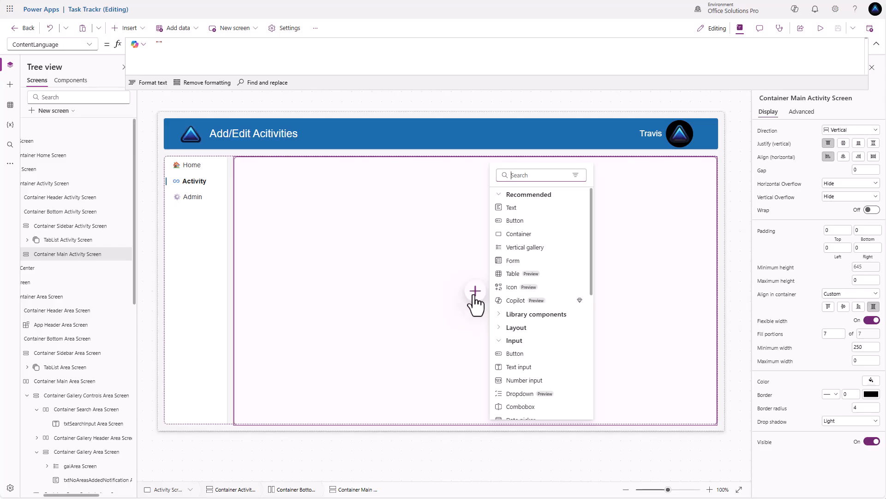
Set the direction of Container Main Activity Screen to Horizontal
left_click(83, 256)
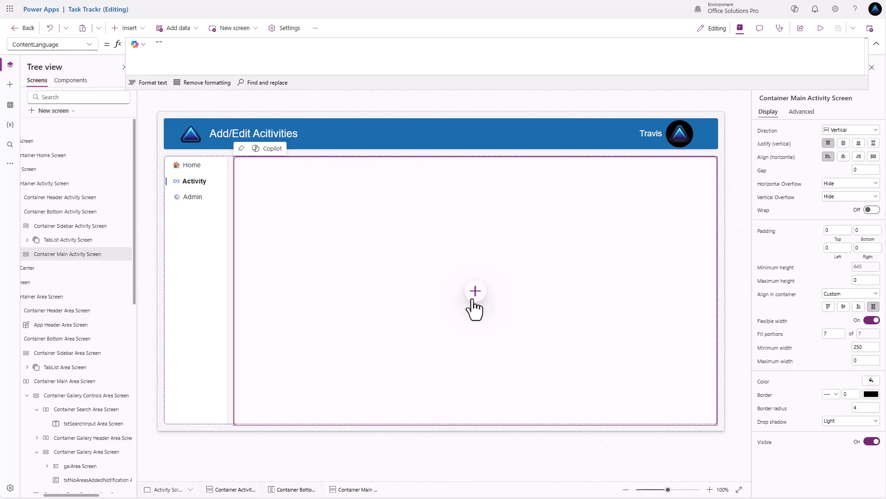
left_click(858, 131)
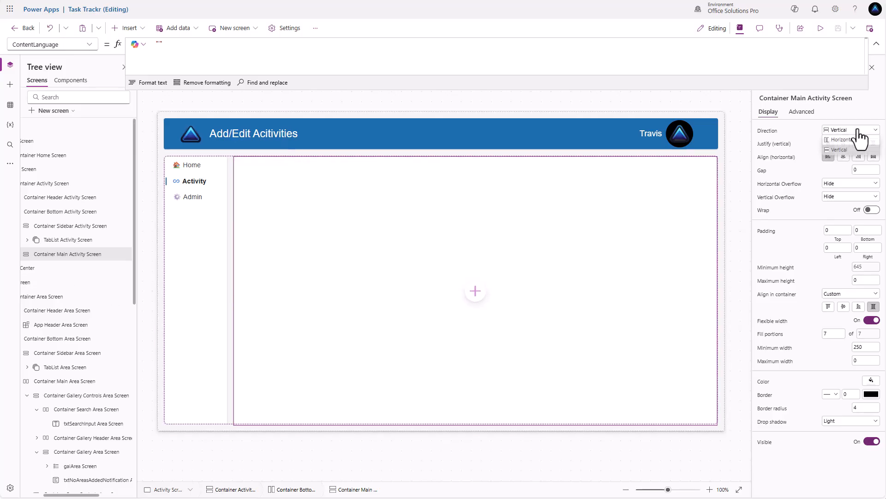
left_click(851, 139)
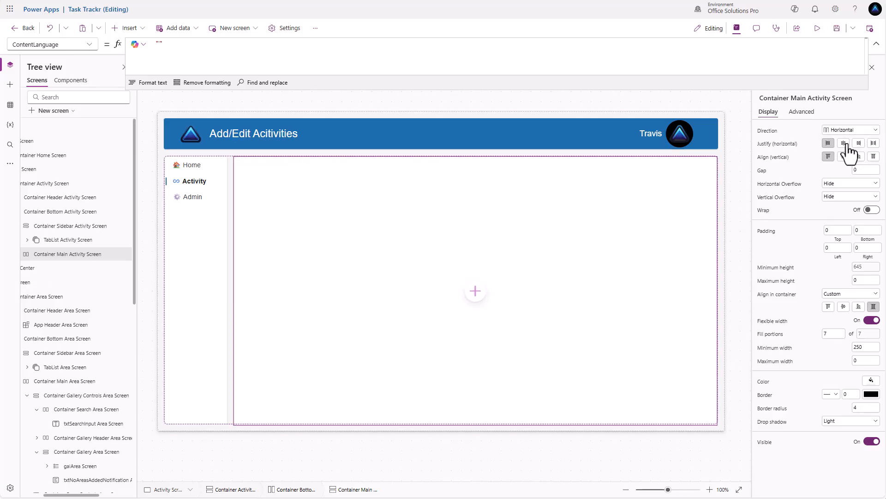
Insert two vertical containers side by side inside Container Main Activity Screen
left_click(130, 29)
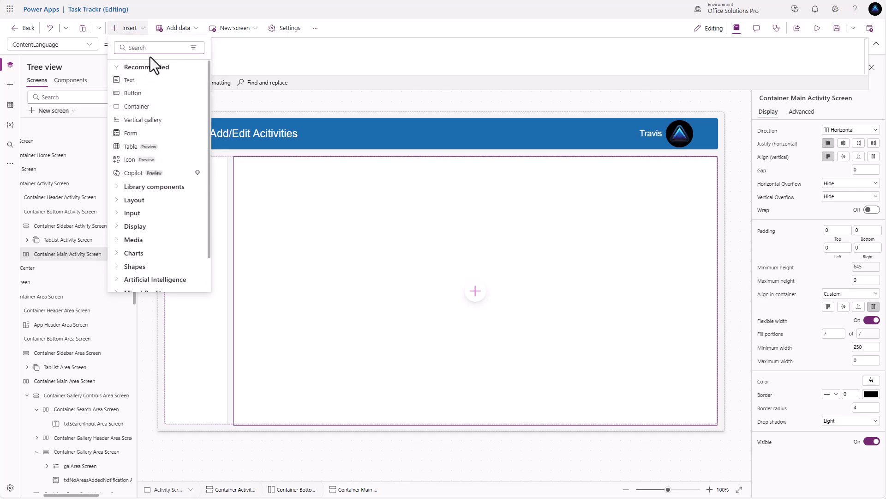
type("cont")
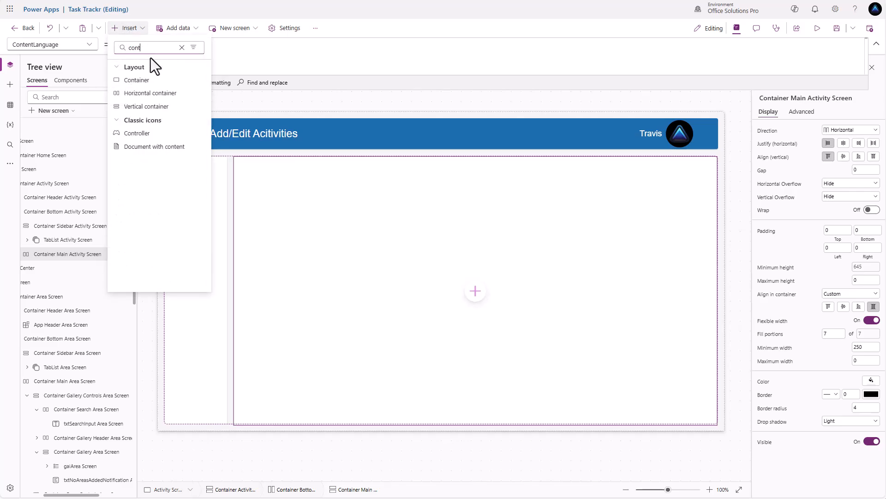
left_click(159, 110)
left_click(59, 255)
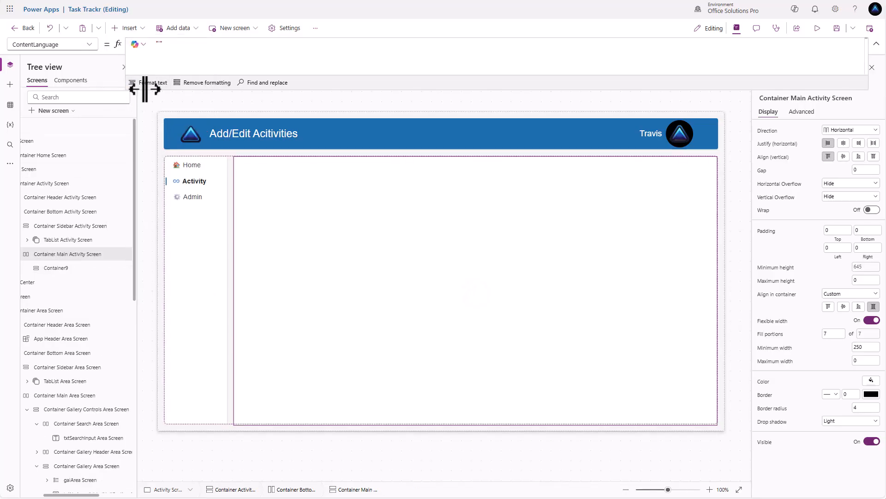
left_click(134, 29)
type("c")
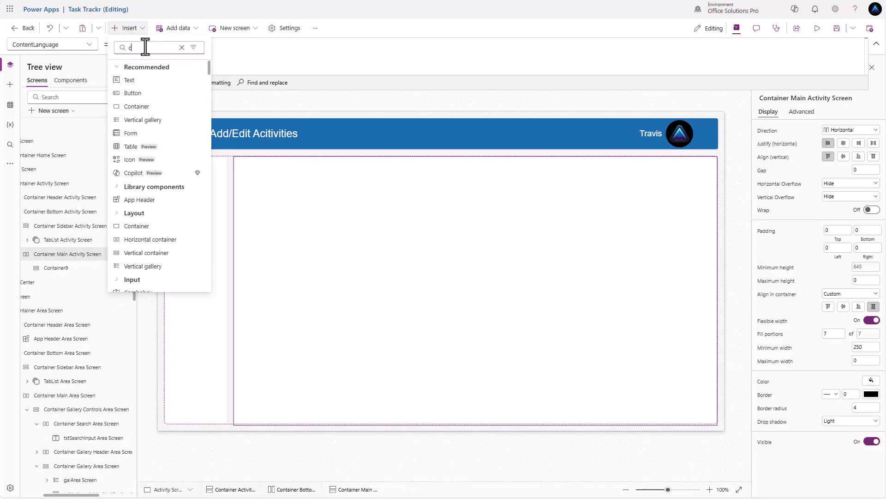
type("ont")
left_click(152, 111)
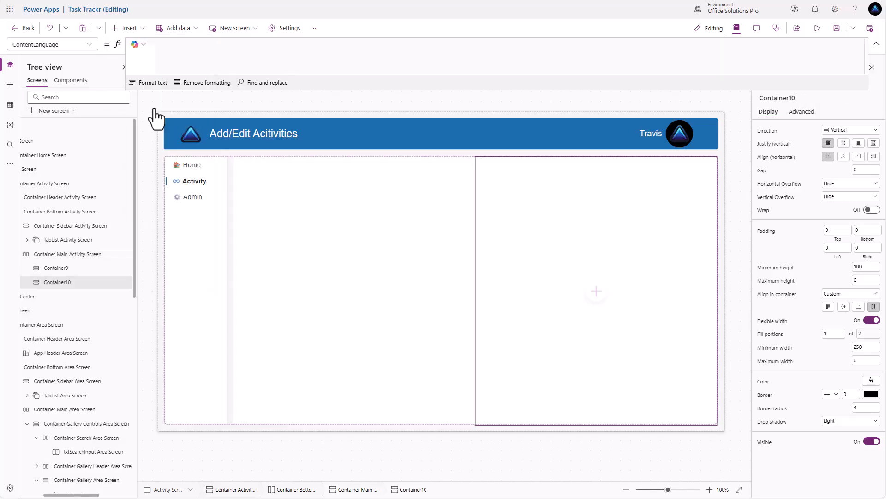
Rename the second new container as Container Activity Form Controls Activity Screen
left_click(65, 283)
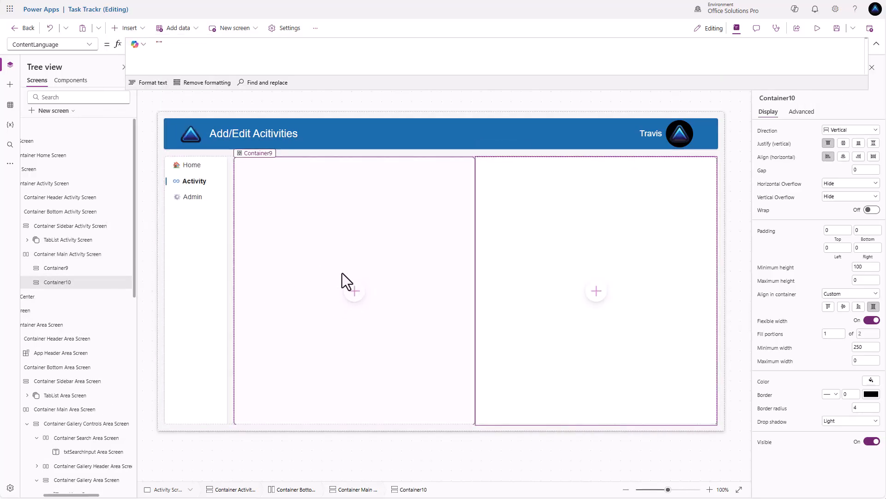
double_click(68, 283)
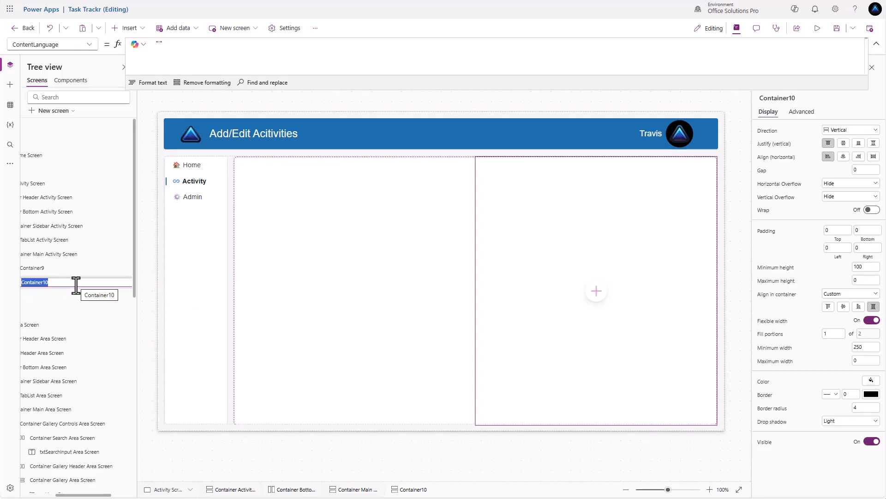
type("Containe")
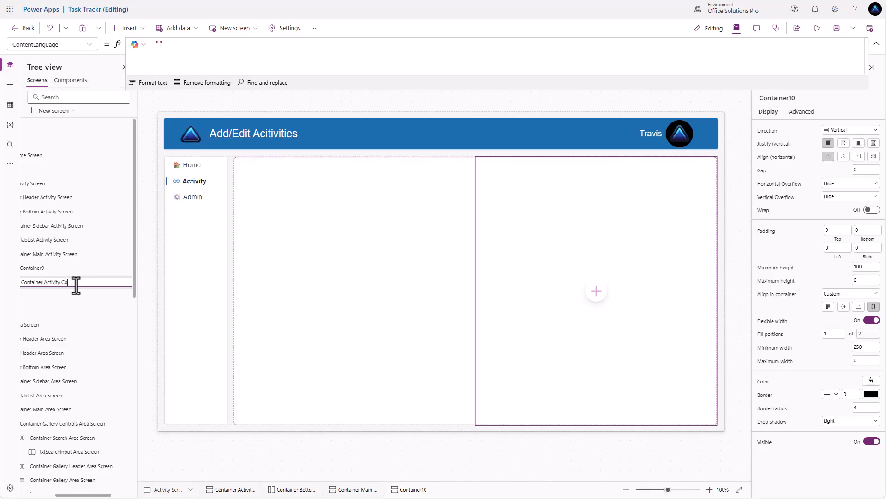
type("r Activity Form Controls Activity Screen")
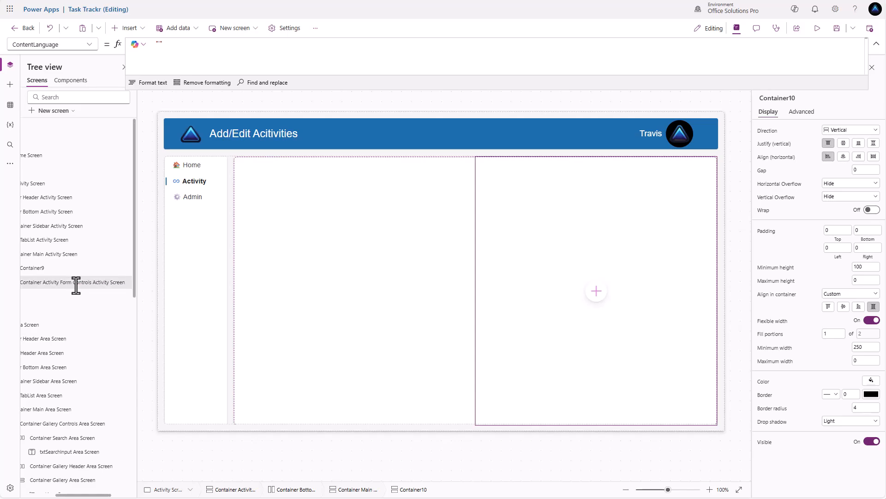
key("Return")
Rename the first new container as Container Activity Table Activity Screen
double_click(46, 269)
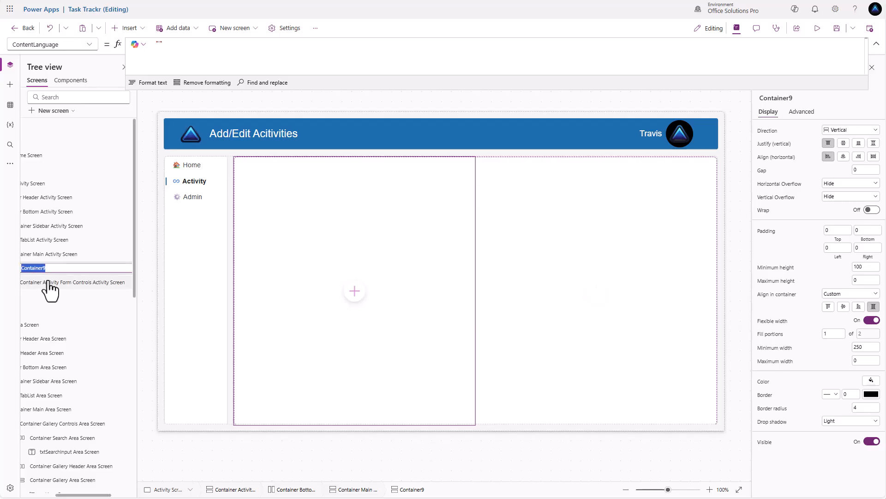
type("Container")
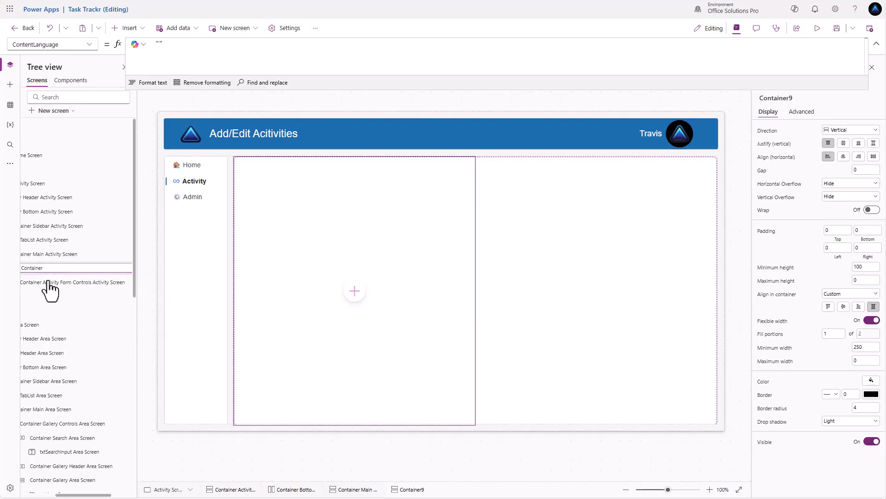
type(" Activi")
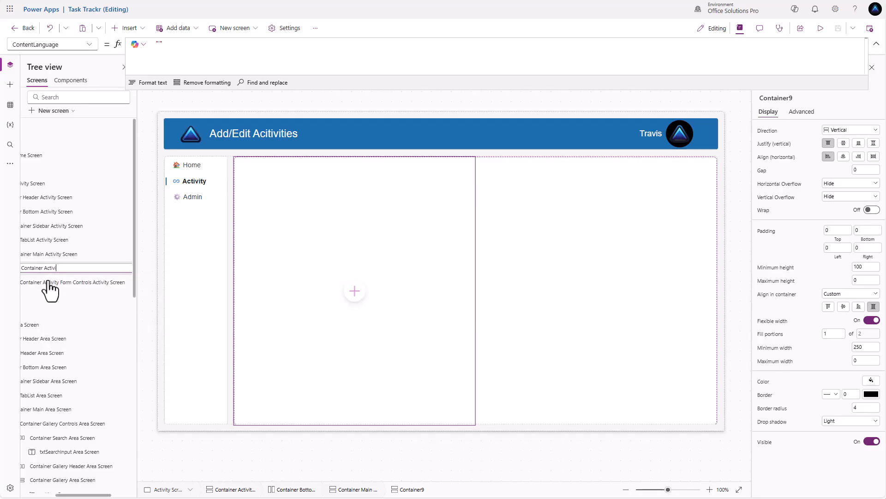
type("ty TAble Activity Scree")
type("n")
key("Return")
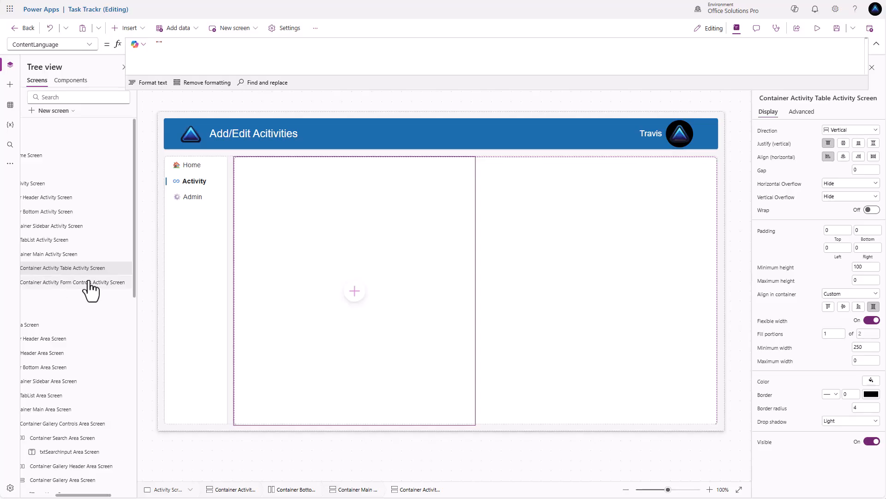
Insert a vertical container inside Container Activity Table Activity Screen
left_click(433, 301)
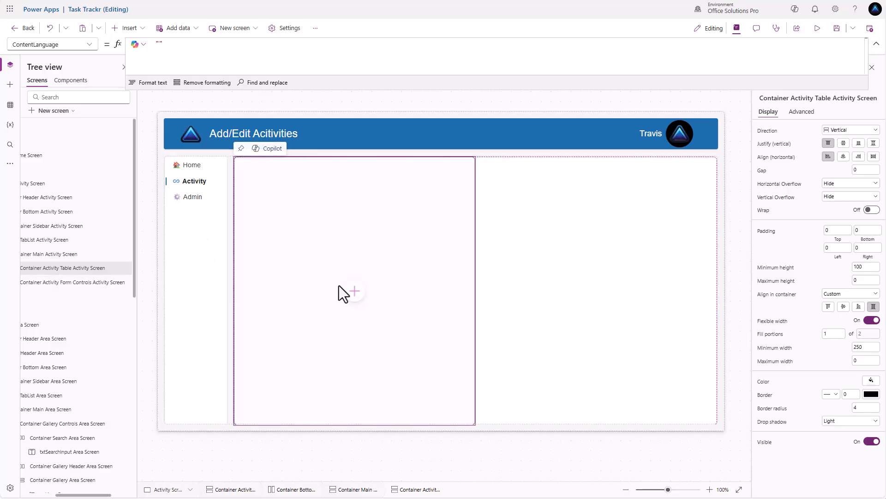
left_click(355, 291)
left_click(399, 176)
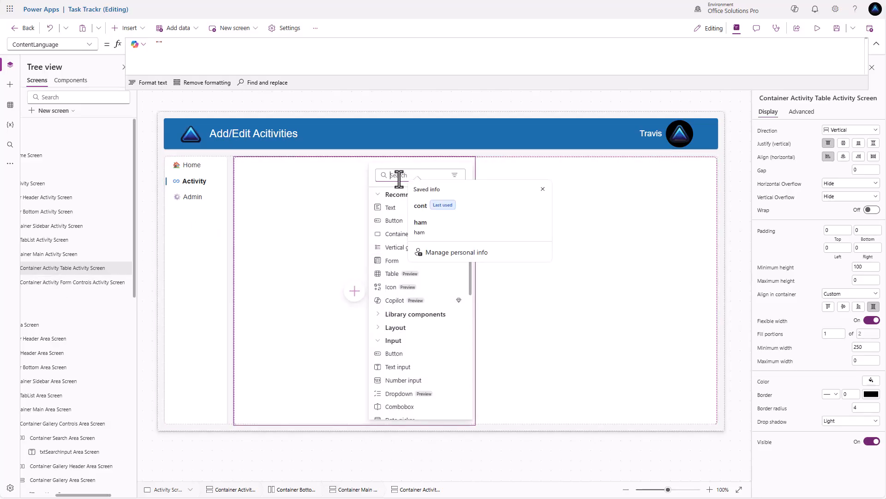
type("cont")
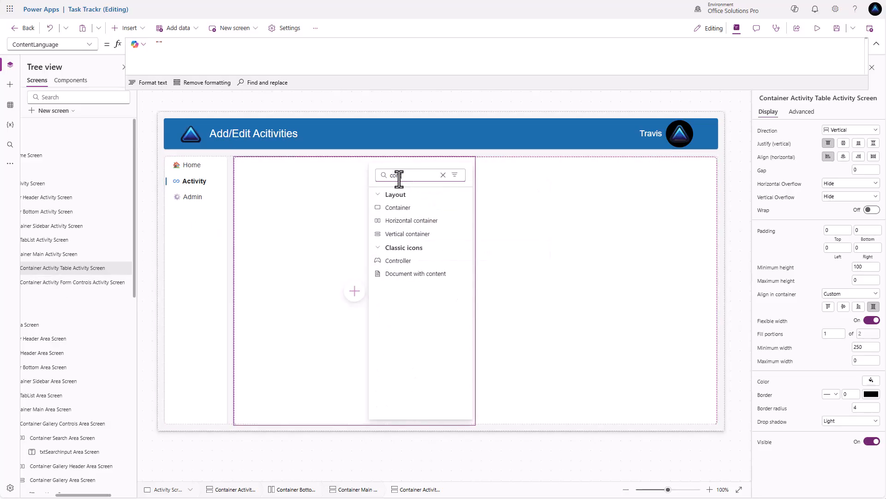
left_click(409, 236)
Rename the nested vertical container as Container Activity tbl Activity Screen
double_click(63, 296)
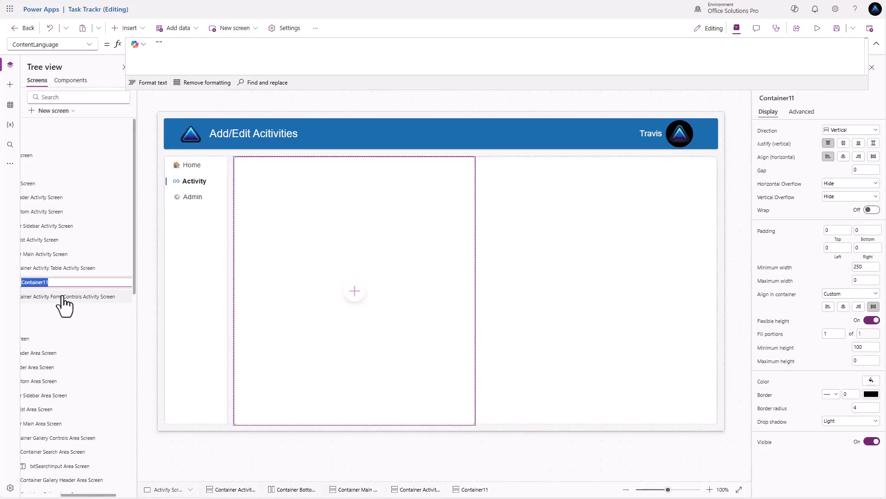
type("Container Acti")
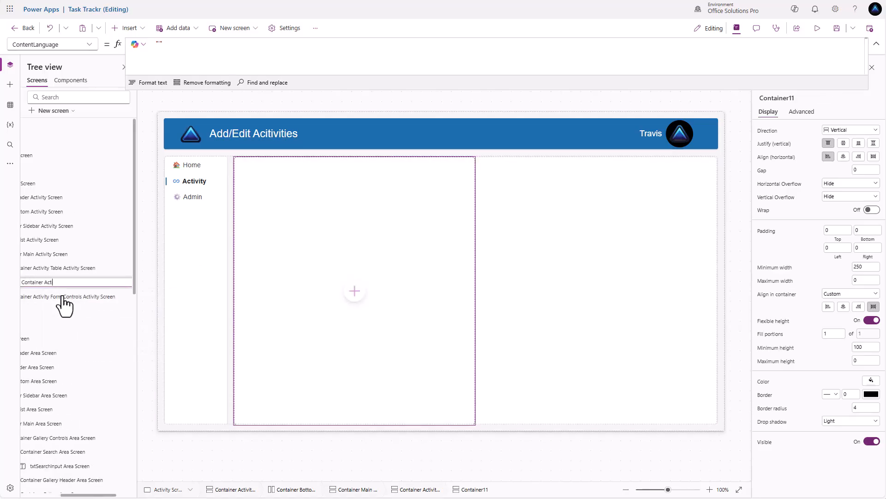
type("vity TAb")
type("ble")
type(" Activ")
type("ity Screen")
key("BackSpace")
key("BackSpace")
key("BackSpace")
key("BackSpace")
key("BackSpace")
type("tbl")
key("Return")
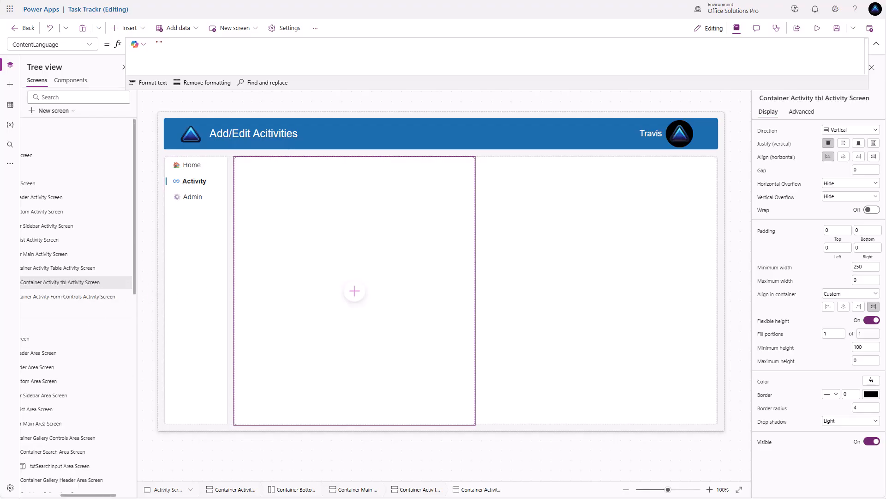
Insert a modern Table control in Container Activity tbl Activity Screen and connect it to the Daily Task Completions data source
left_click_drag(92, 497, 72, 497)
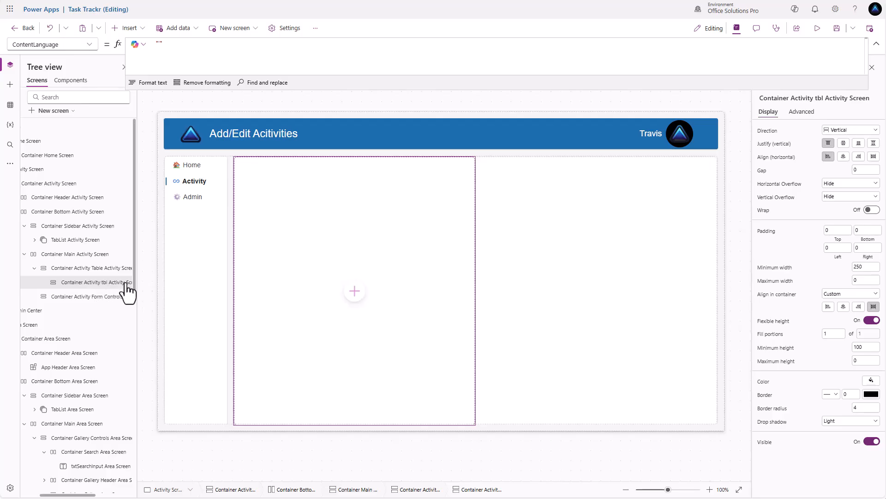
left_click(354, 297)
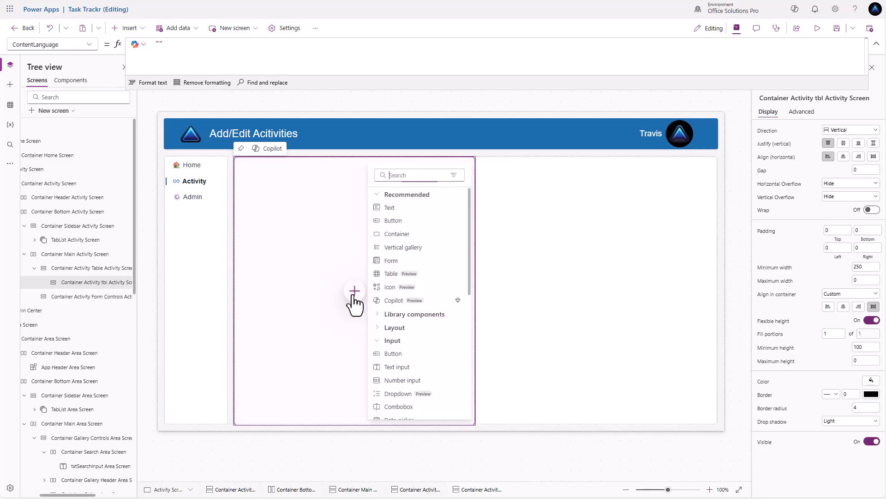
type("tab l")
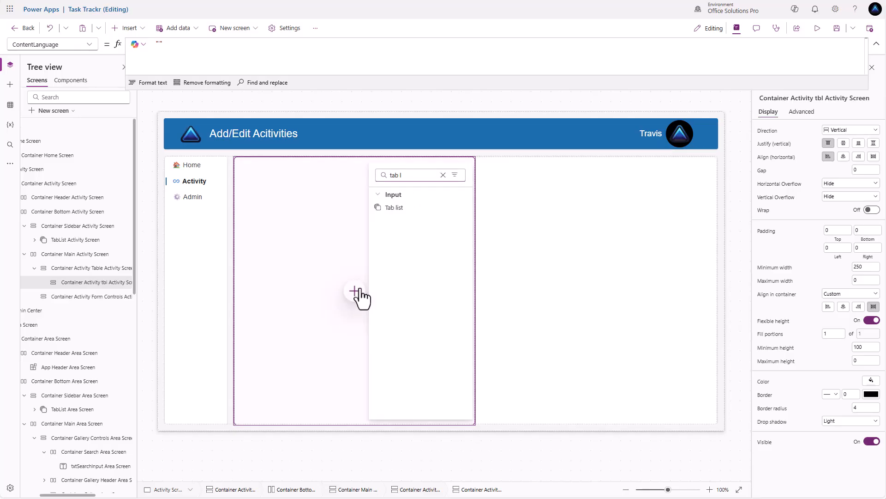
key("BackSpace")
type("l")
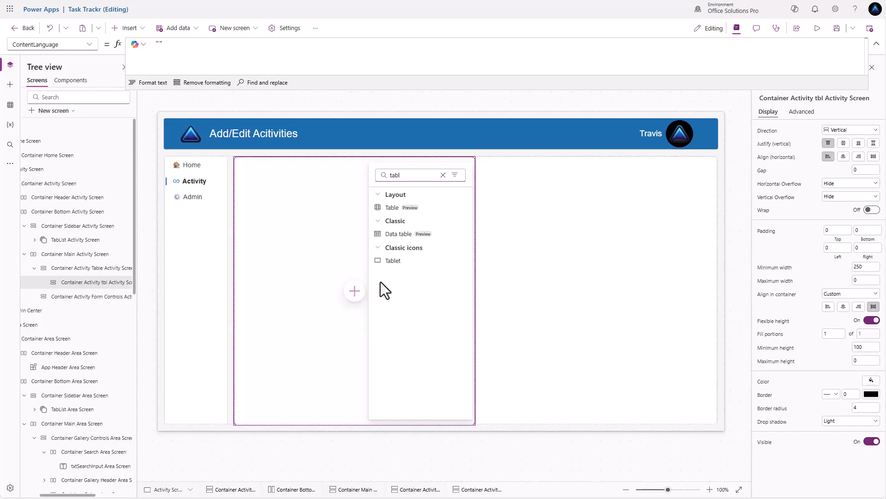
left_click(399, 210)
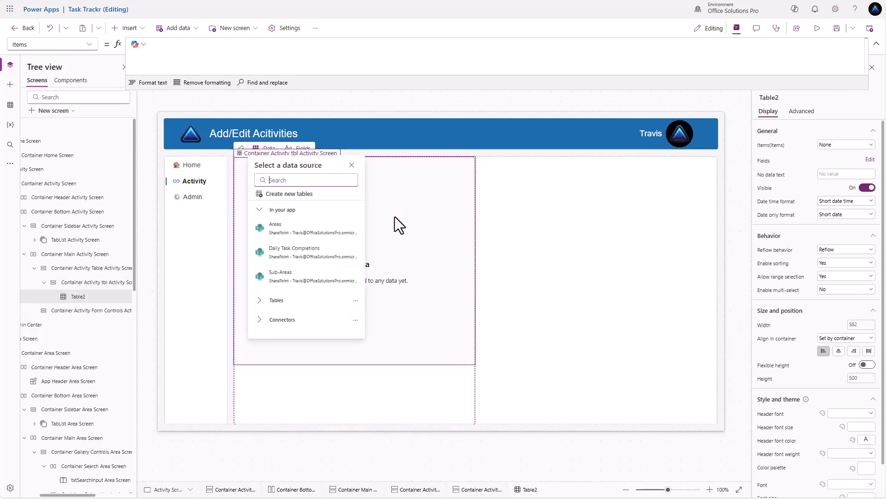
left_click(304, 253)
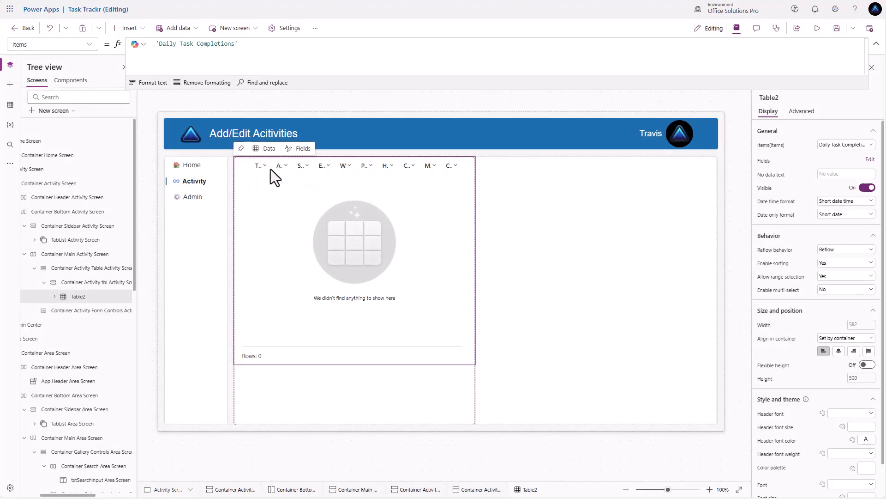
Filter the table's Daily Task Completions items to rows where 'Created By'.Email equals gblUserEmail
left_click(156, 46)
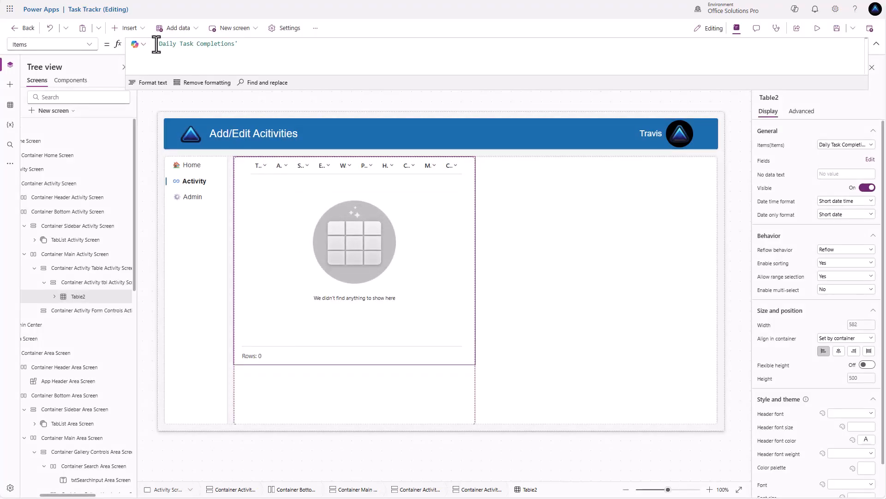
type("Filter(")
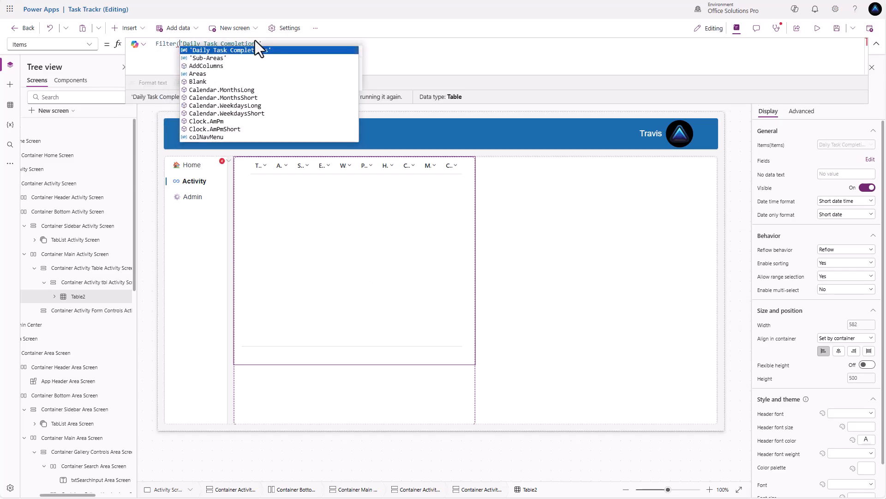
left_click(269, 43)
type(", Create")
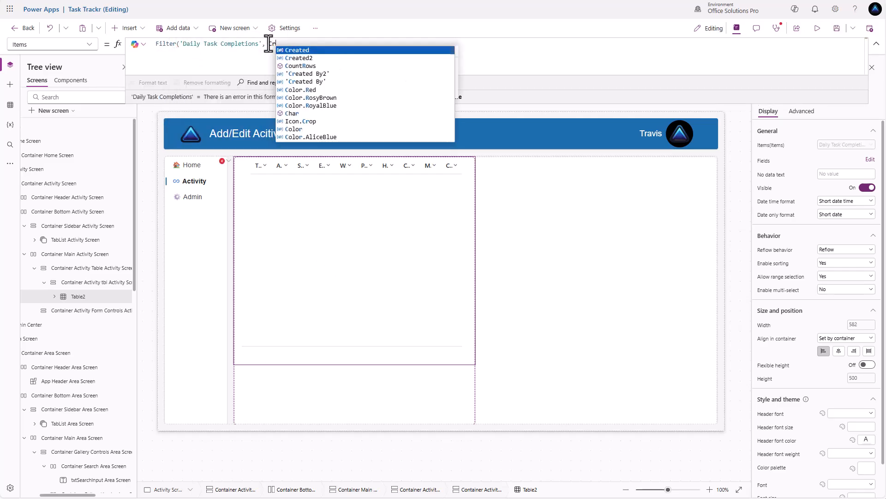
key("Down")
key("Down")
key("Down")
key("Tab")
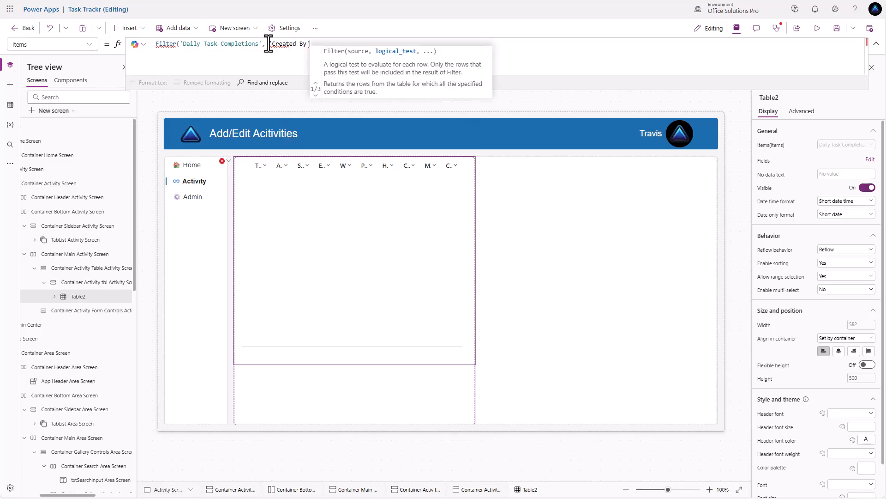
type(".Email")
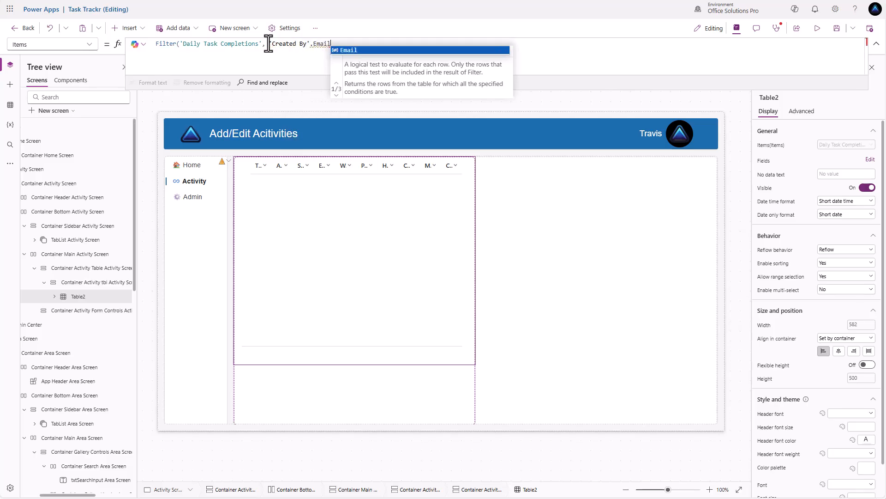
type(" = gblUserEmail")
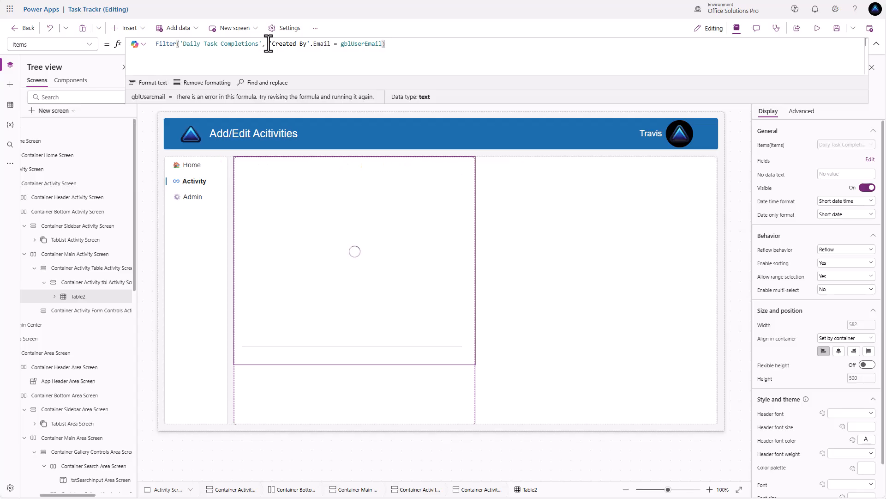
Wrap the table's Filter formula in a Sort by Created with SortOrder.Ascending, and format the formula text
left_click(157, 44)
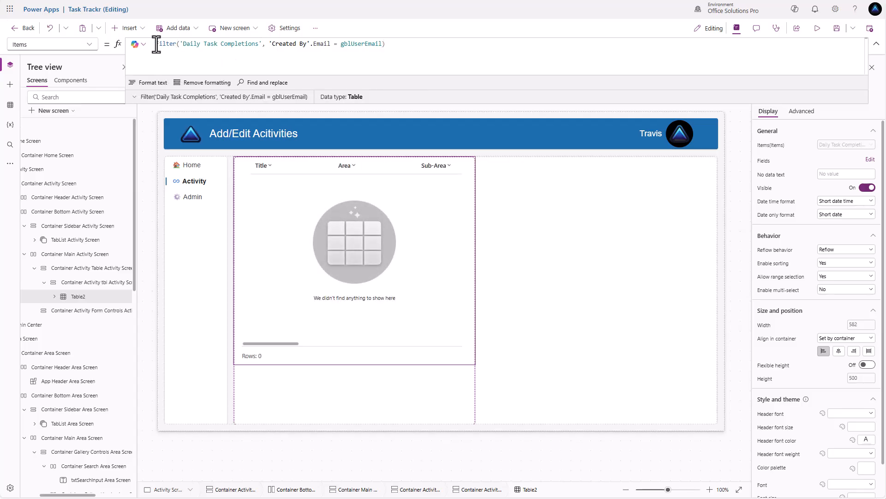
type("Sort(")
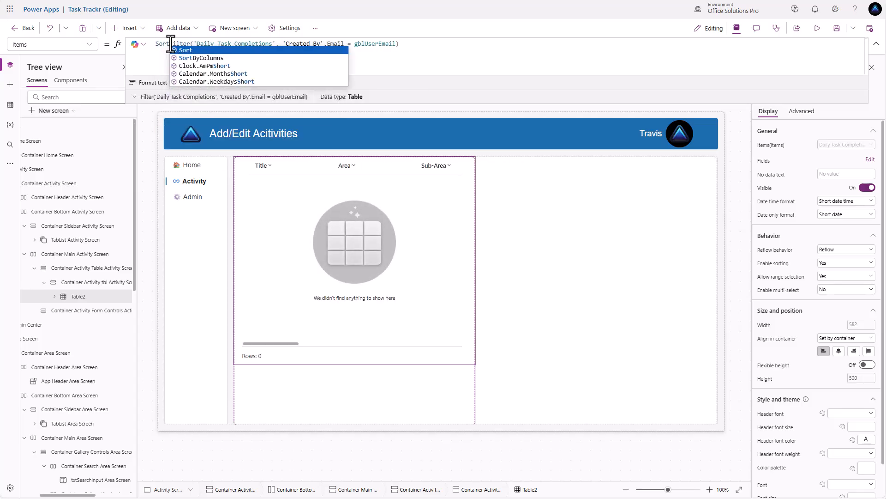
left_click(410, 46)
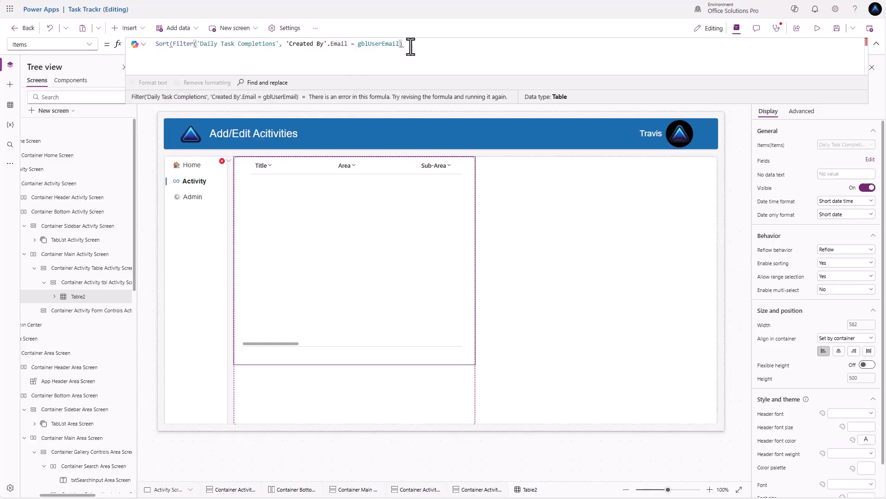
type(",Cr")
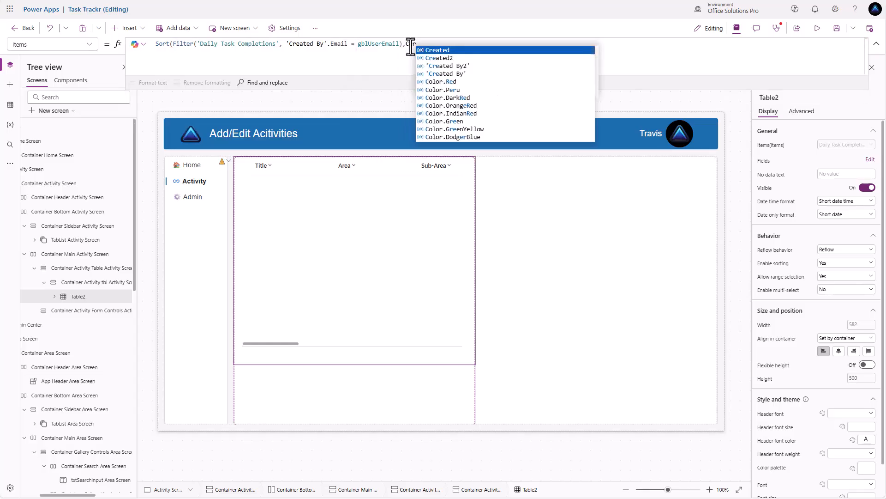
key("Tab")
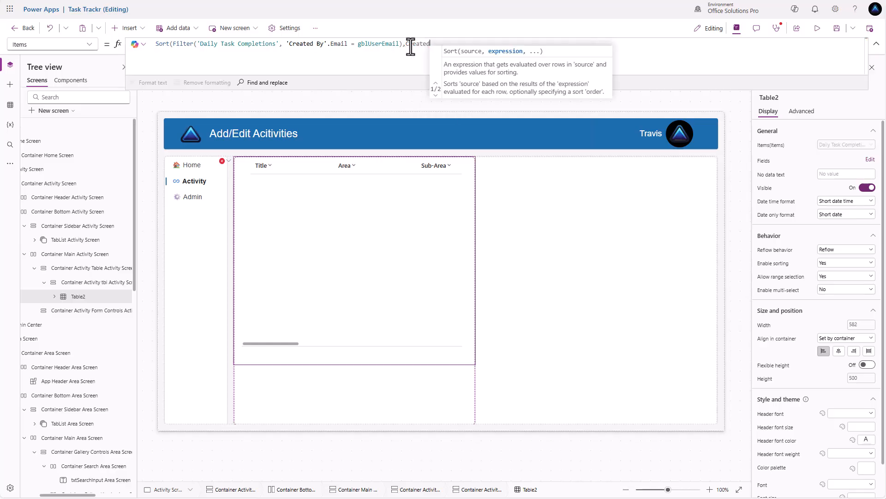
type(",")
key("Tab")
type(")")
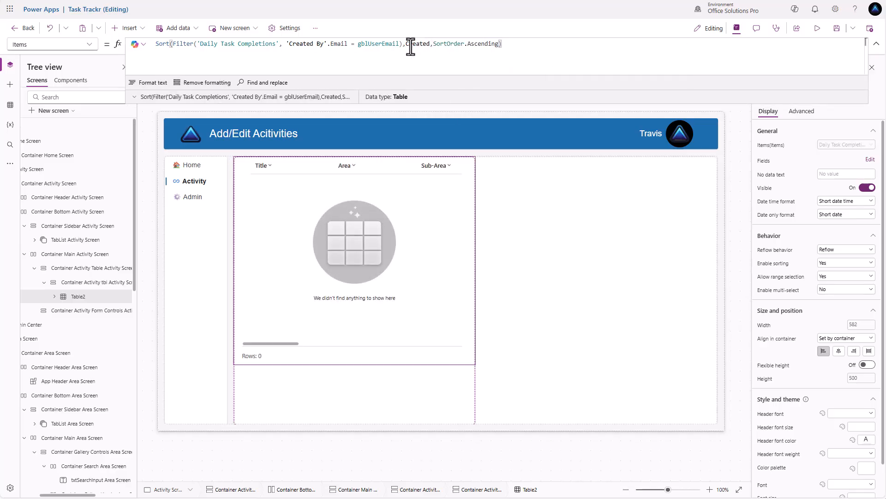
left_click(152, 83)
scroll(317, 60, "down", 2)
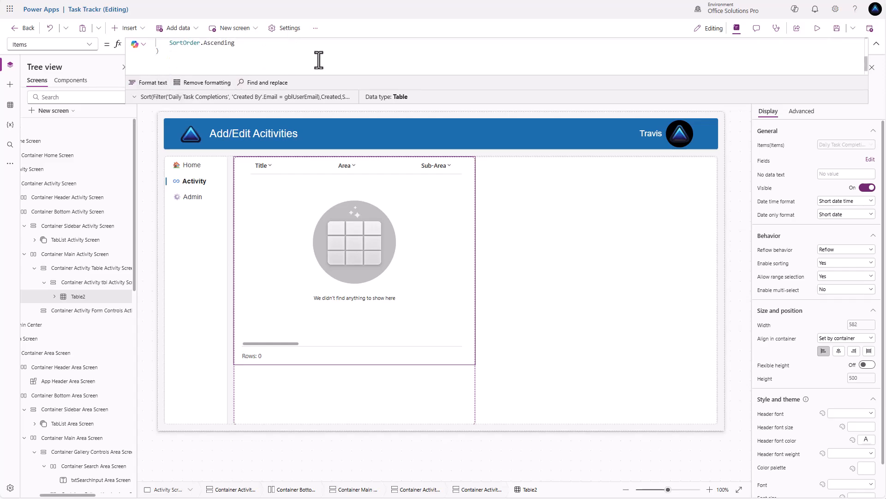
scroll(319, 60, "up", 2)
Insert a horizontal container inside Container Activity Form Controls Activity Screen
mouse_move(568, 265)
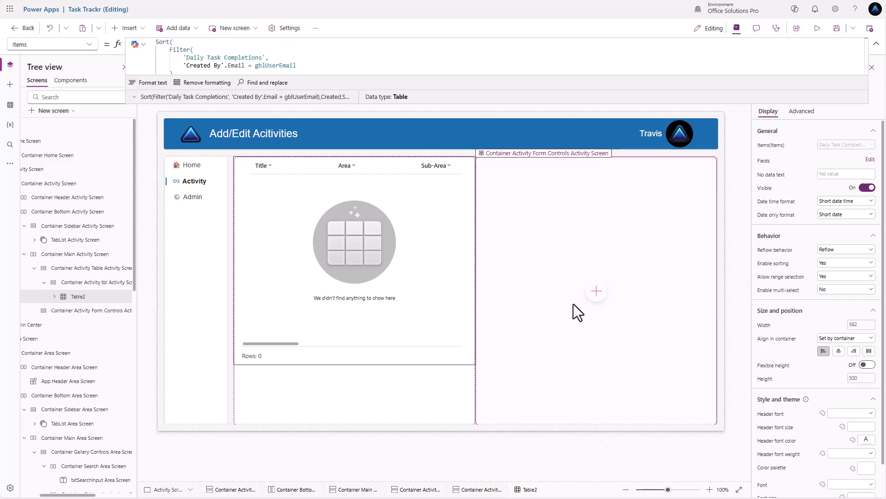
left_click(533, 292)
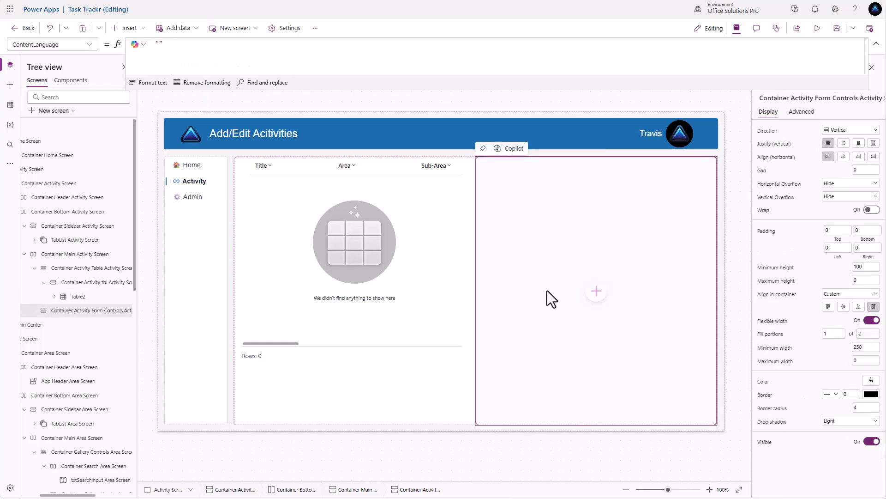
left_click(596, 292)
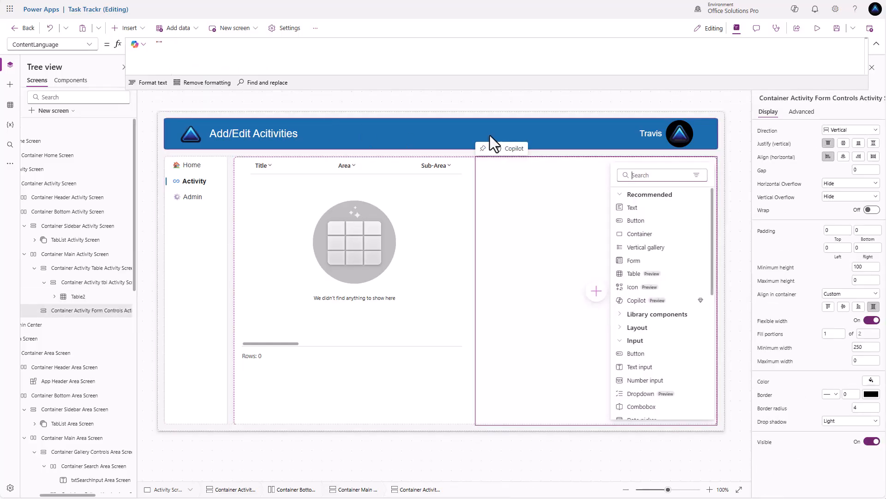
left_click(649, 175)
type("cont")
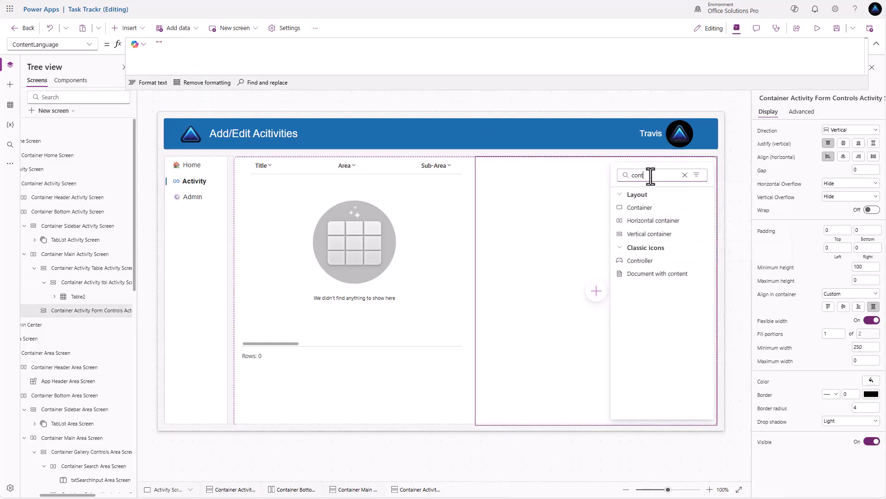
left_click(660, 234)
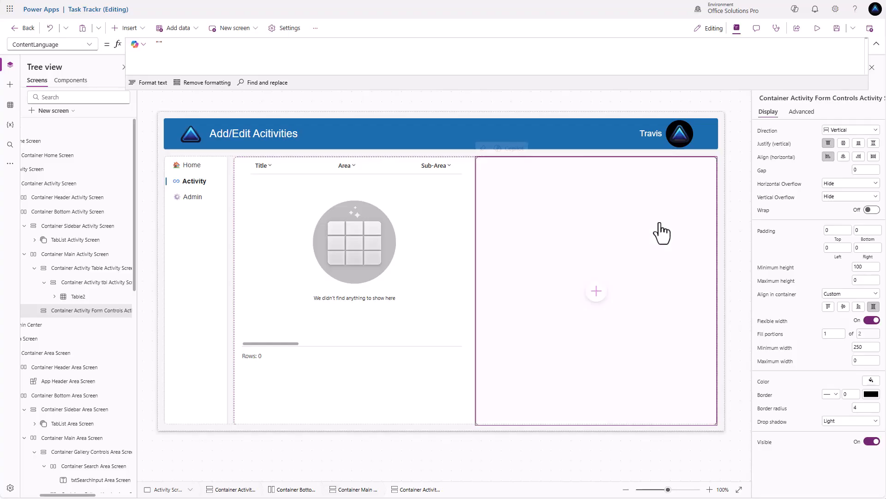
Add a vertical container below the horizontal one inside Container Activity Form Controls Activity Screen
left_click(74, 311)
left_click(124, 29)
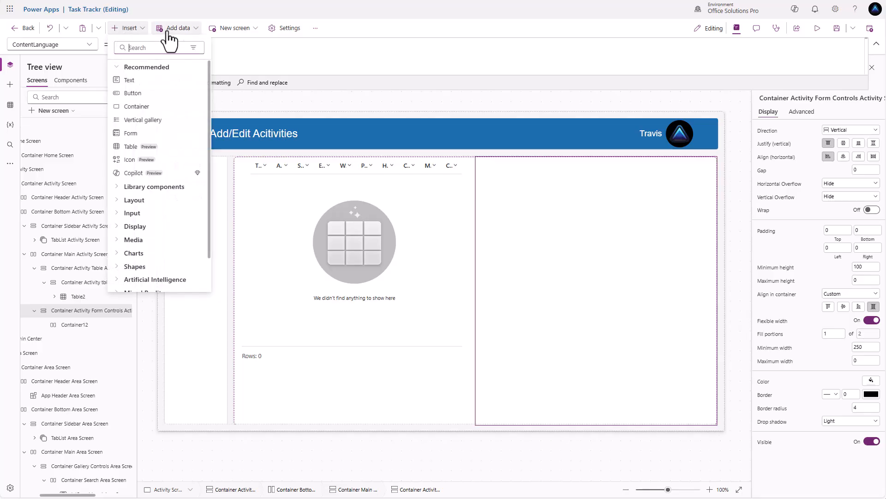
type("cont")
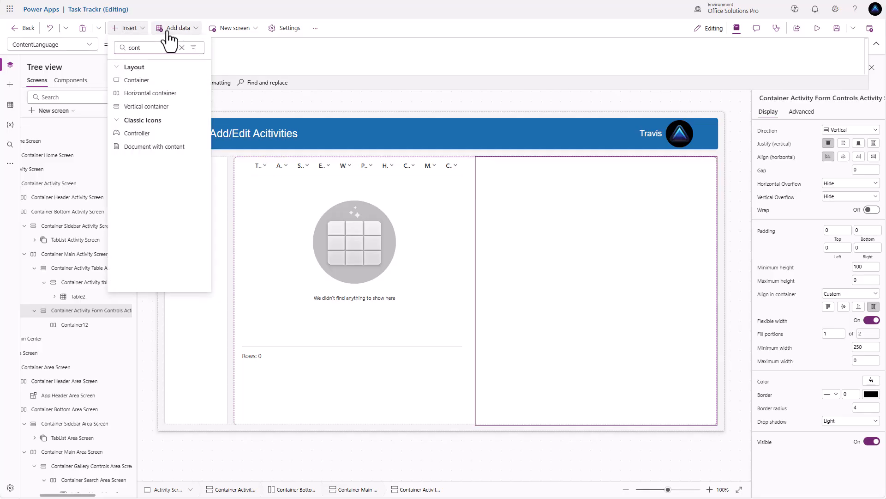
left_click(172, 108)
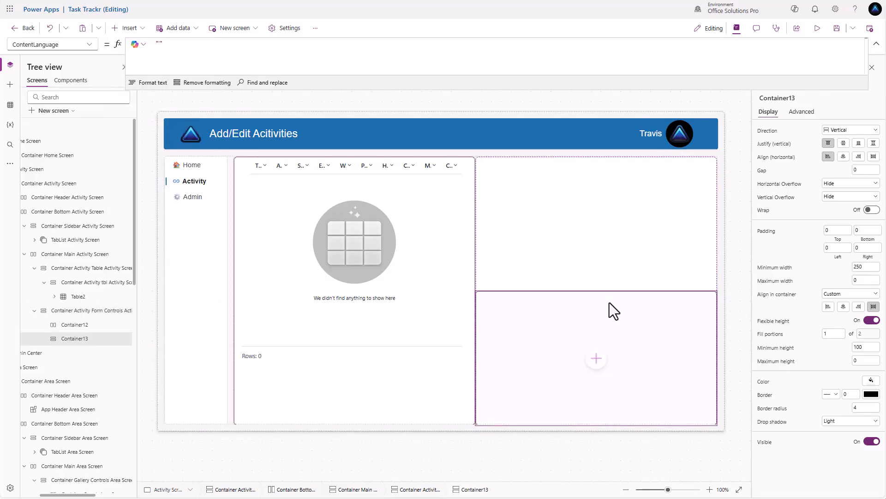
Set the upper horizontal container's drop shadow to None, turn off its flexible height, and set its height to 42
left_click(699, 270)
left_click(848, 424)
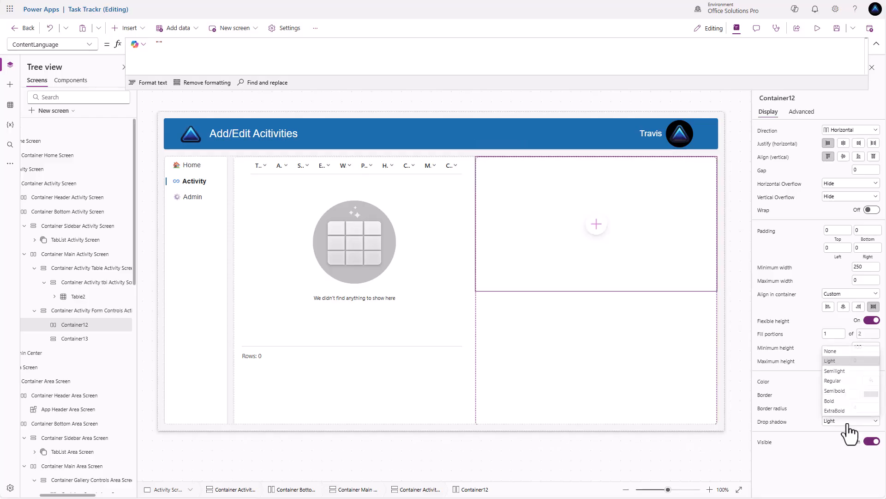
left_click(836, 352)
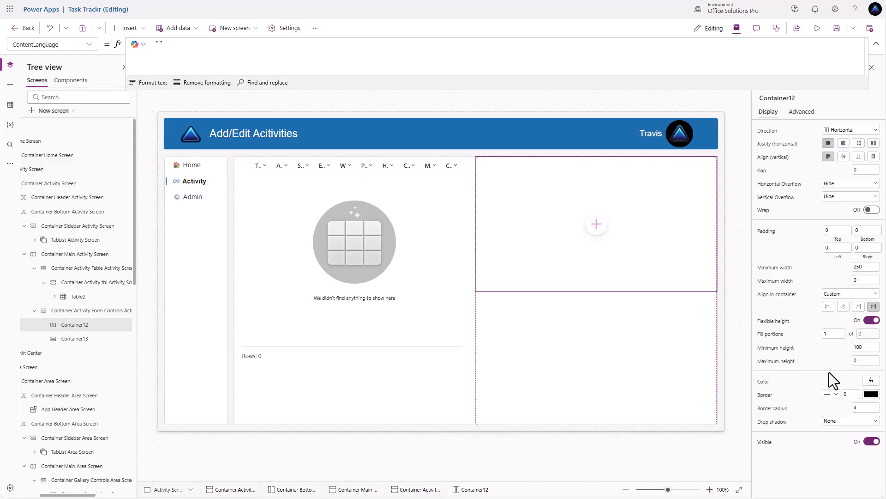
left_click(871, 320)
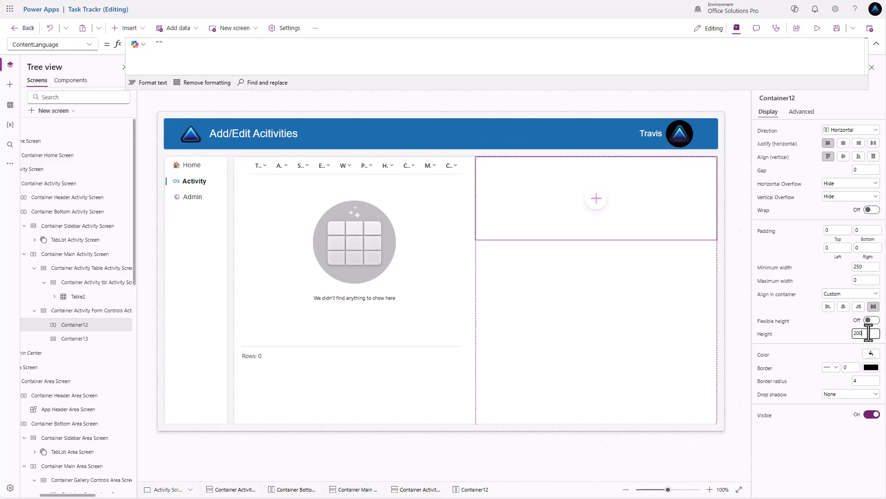
double_click(861, 333)
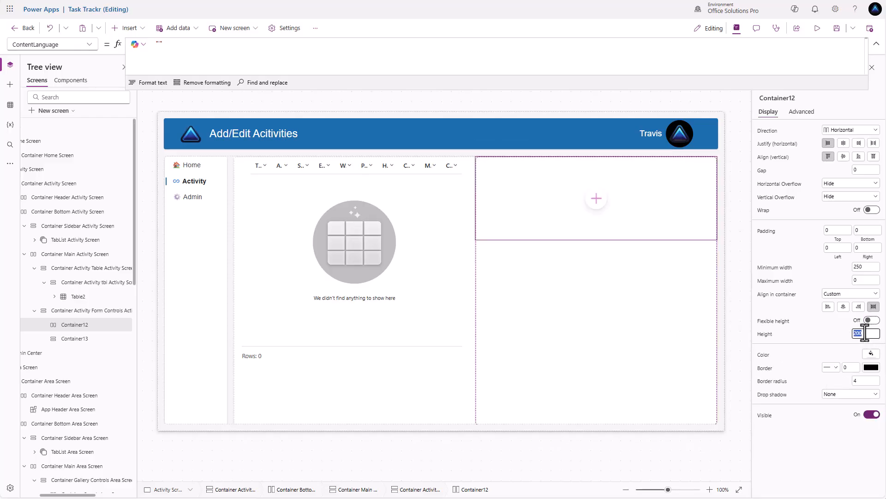
type("42")
left_click(838, 335)
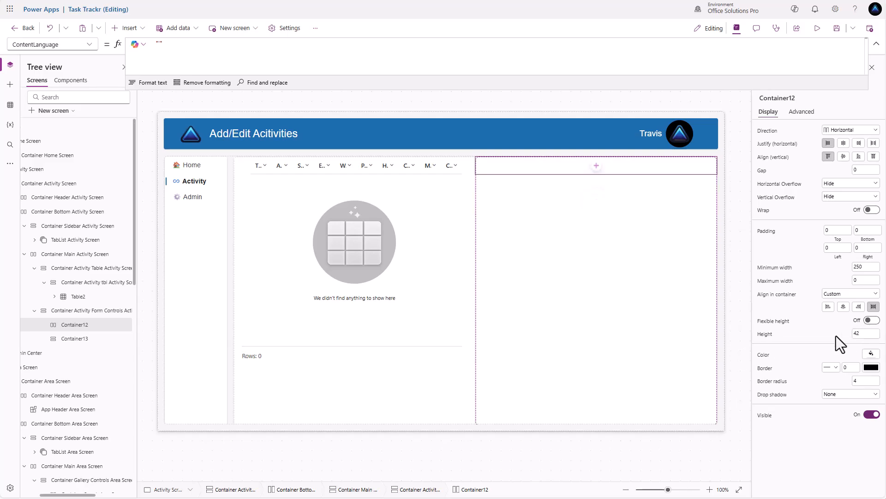
Set the lower vertical container's drop shadow to None
left_click(652, 289)
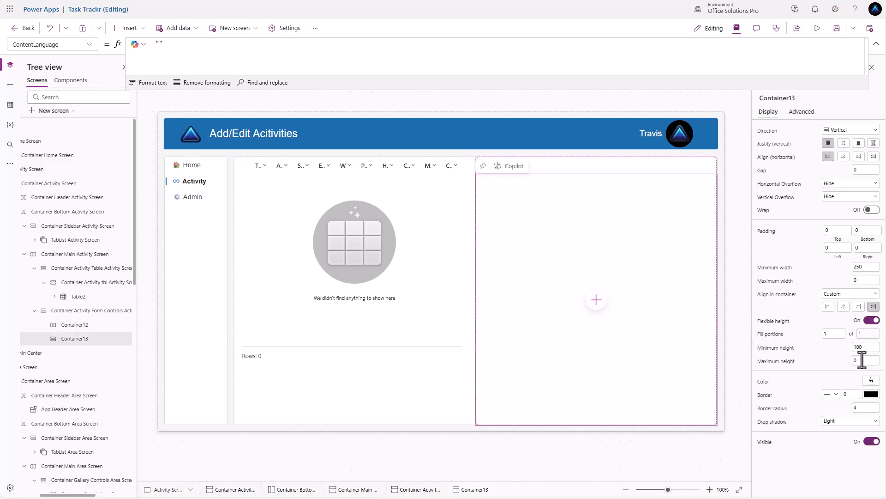
left_click(851, 421)
left_click(836, 350)
Insert a Form connected to Daily Task Completions in the lower vertical container and delete its Content type card
left_click(596, 300)
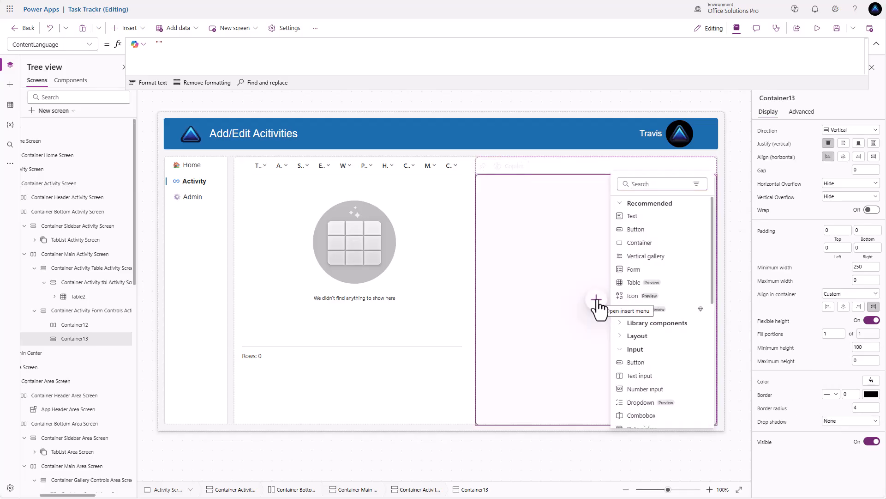
type("form")
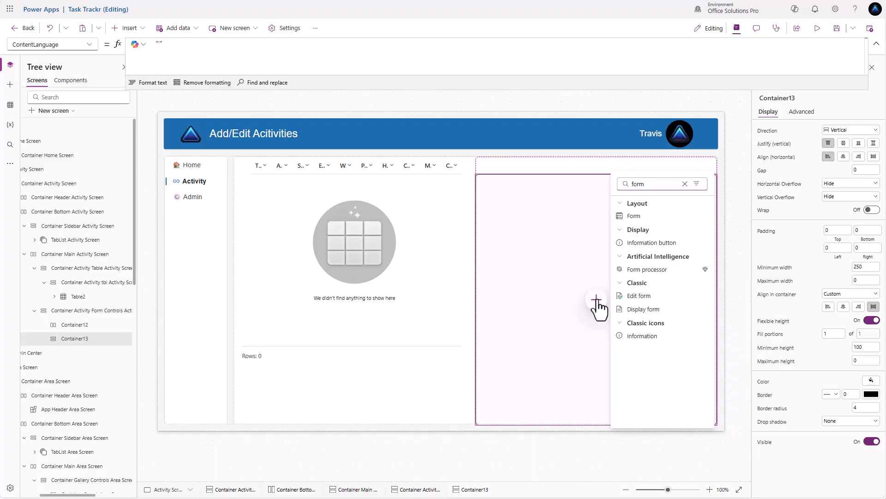
left_click(637, 217)
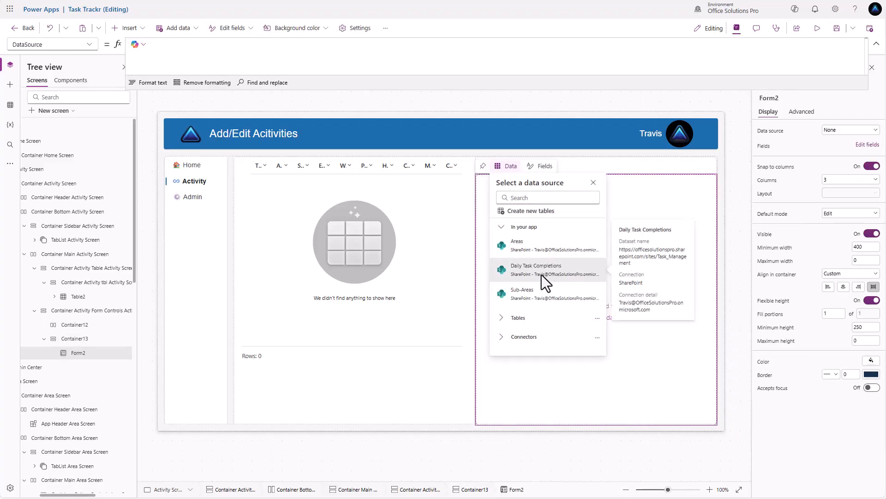
left_click(542, 275)
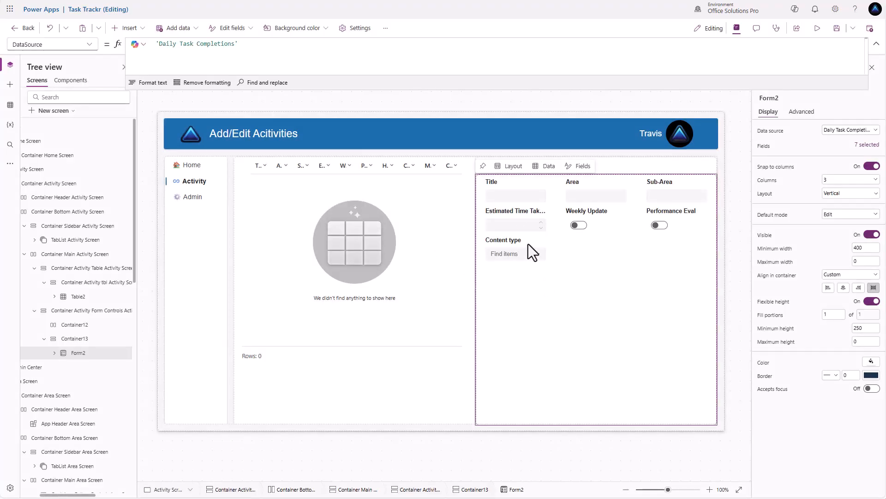
left_click(528, 244)
key("Delete")
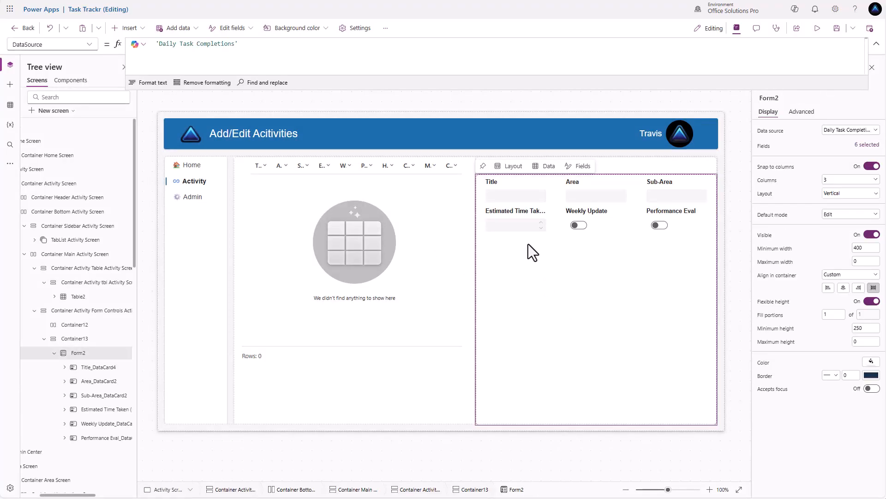
Set the width of the form's Estimated Time Taken (Min) card to 250
left_click(539, 213)
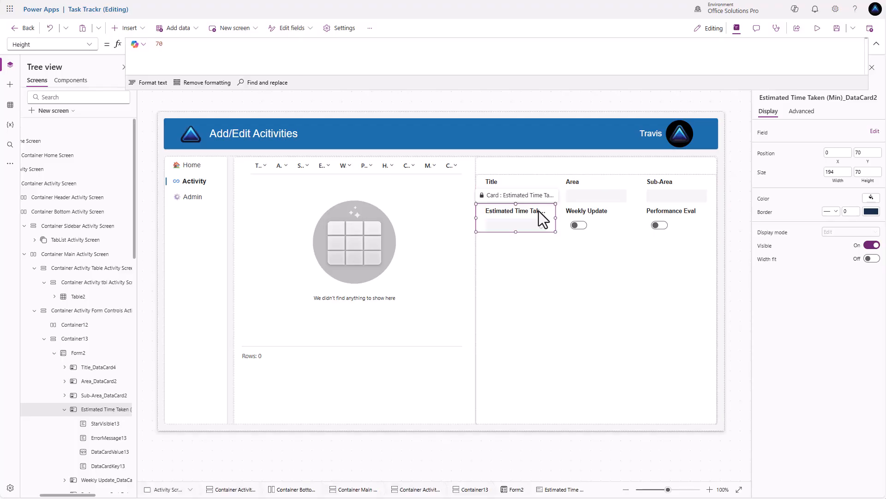
double_click(837, 172)
type("225")
double_click(843, 172)
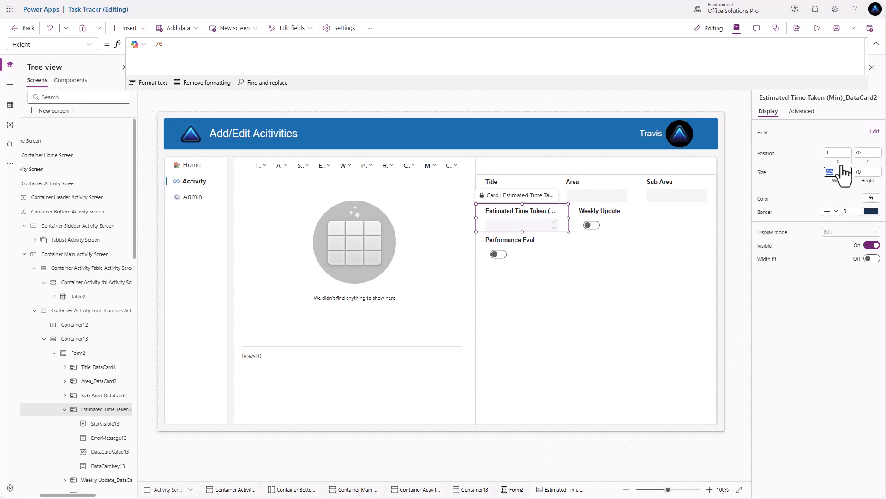
type("250")
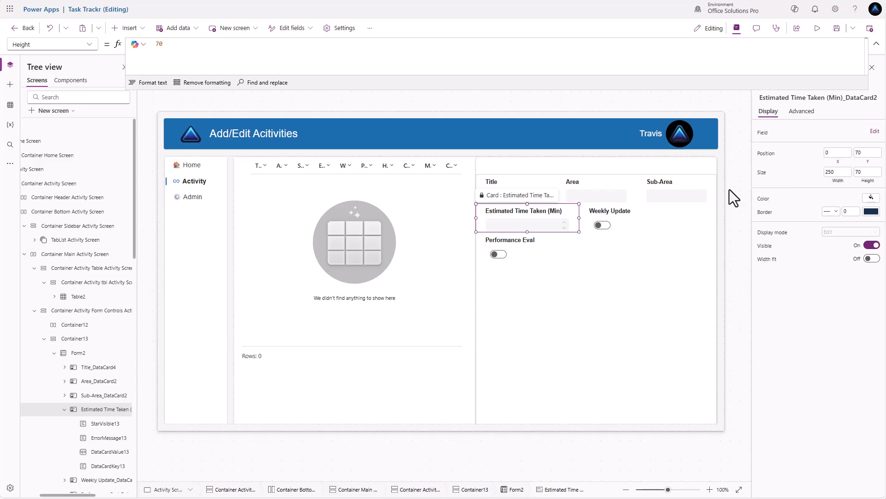
Change the label text of the form's Title card to "Activity Description"
left_click(503, 183)
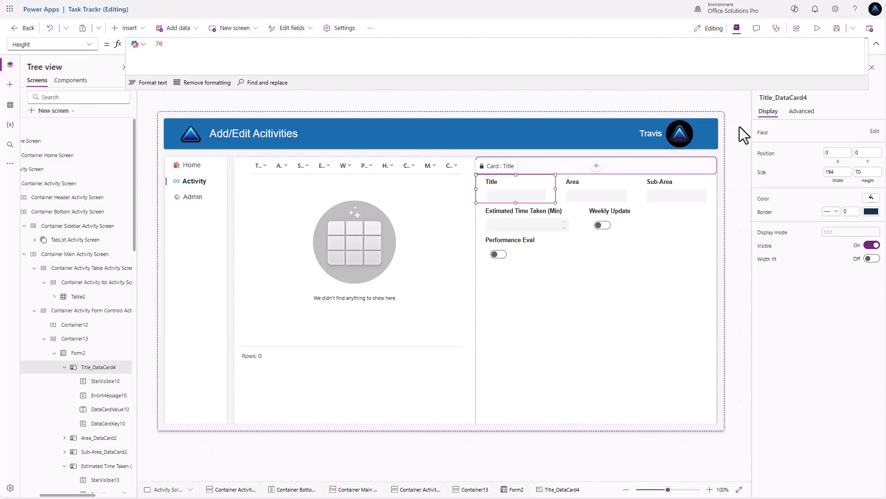
left_click(799, 111)
left_click(767, 131)
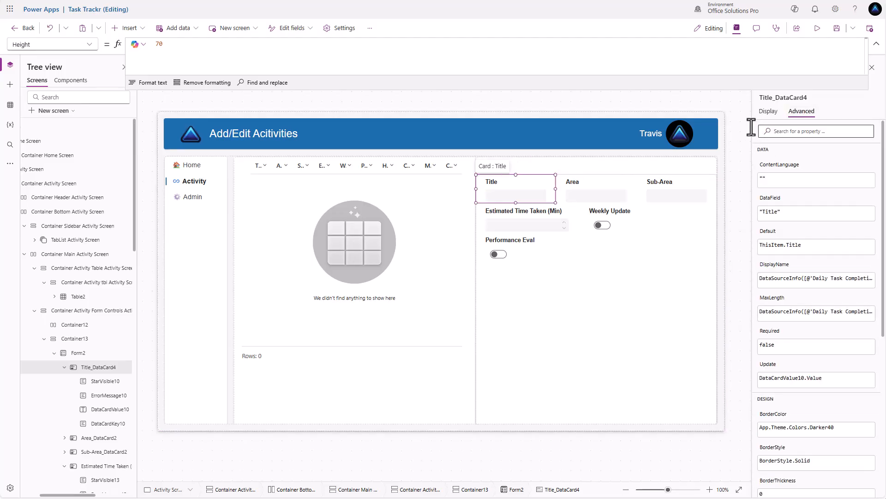
left_click(500, 184)
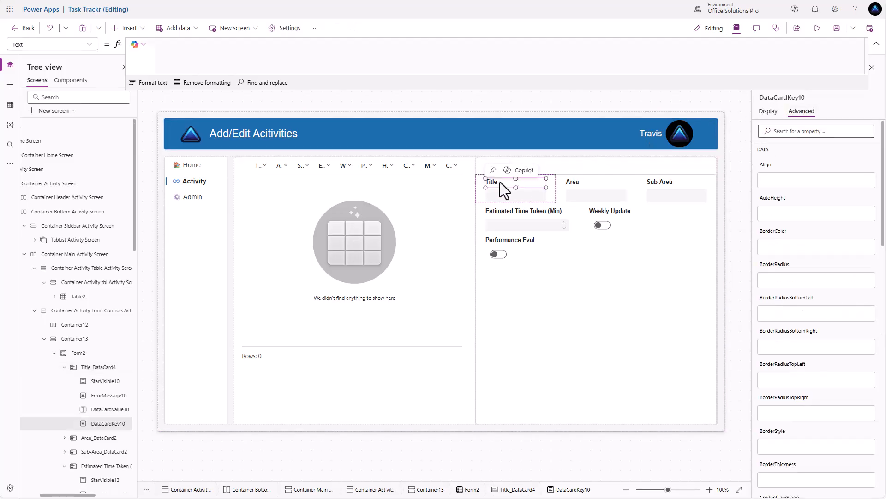
left_click(226, 45)
key("ctrl+a")
type("\"")
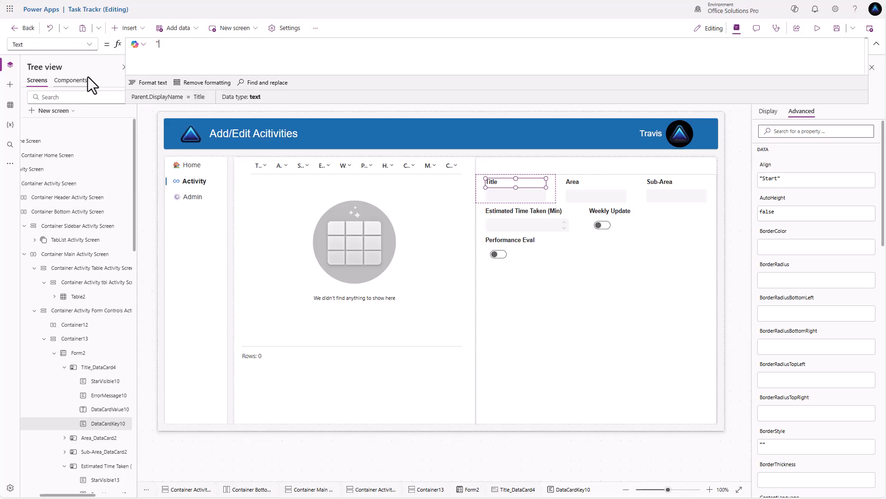
type("Activity ")
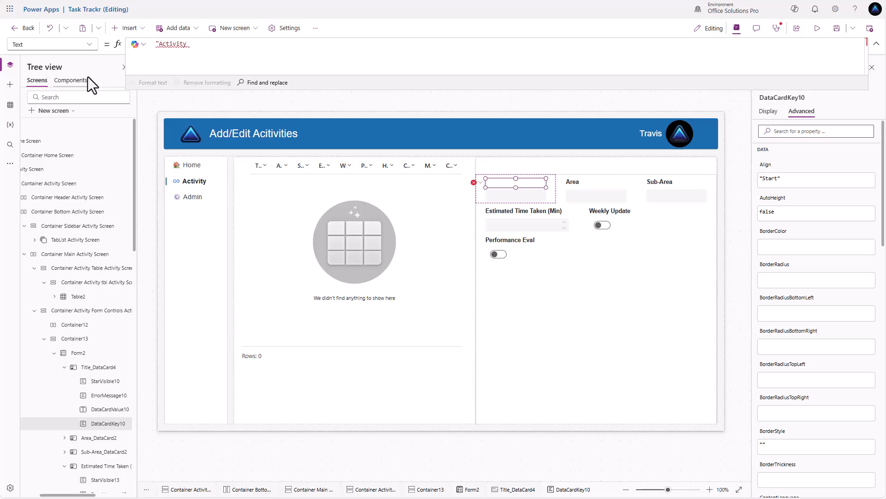
type("Description\"")
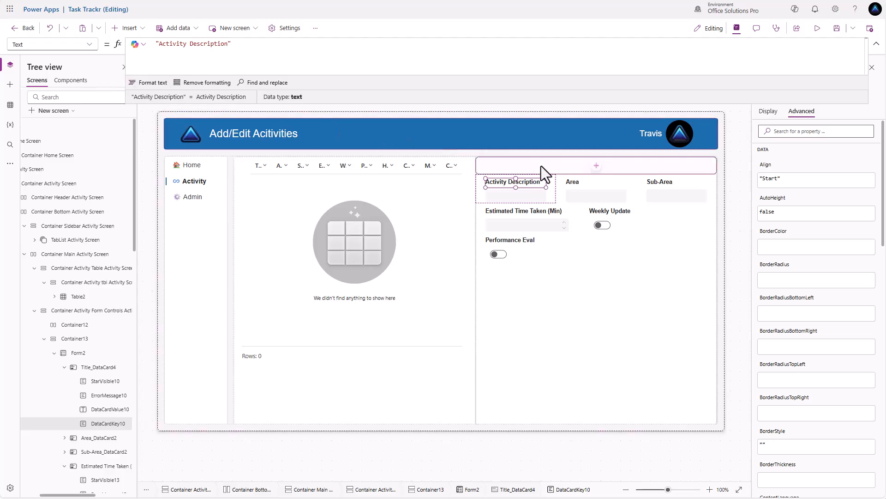
Set the width of the form's Title card to Parent.Width
left_click(553, 200)
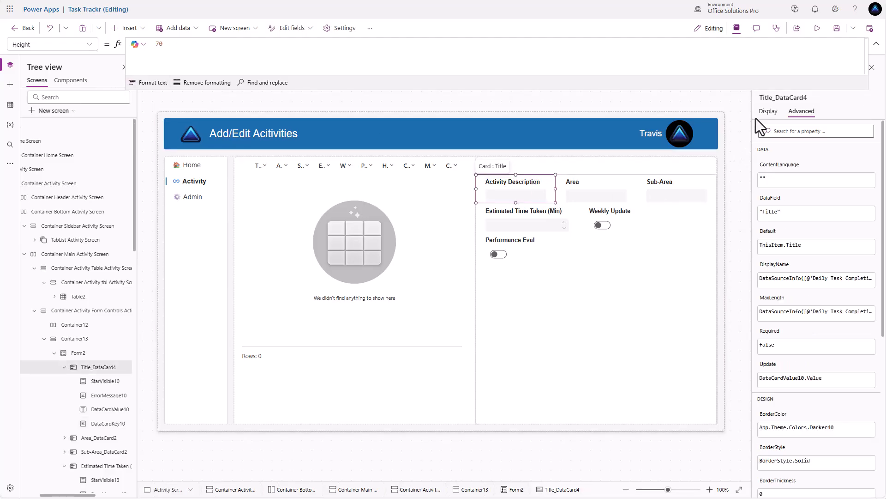
left_click(767, 113)
left_click(830, 171)
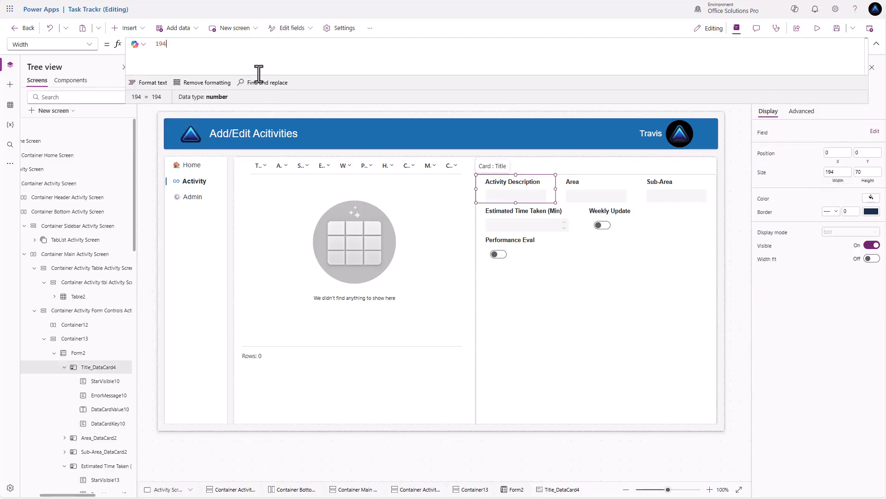
key("ctrl+a")
type("Parent.Width")
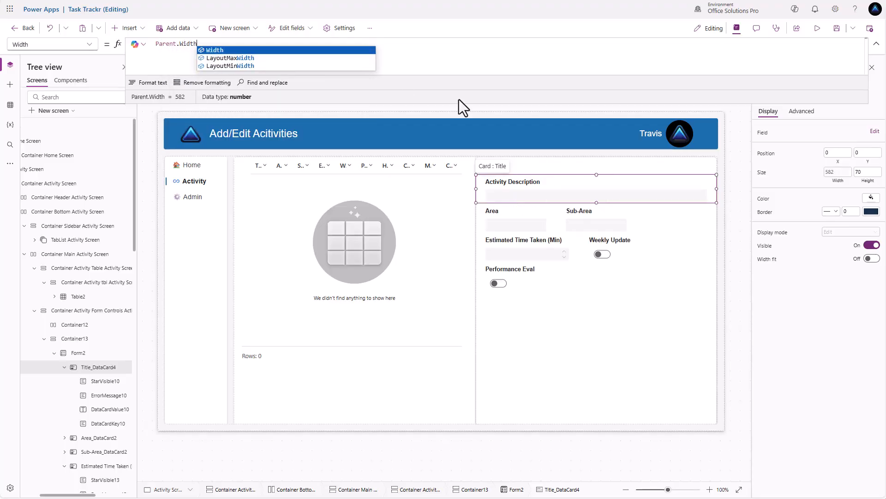
left_click(768, 180)
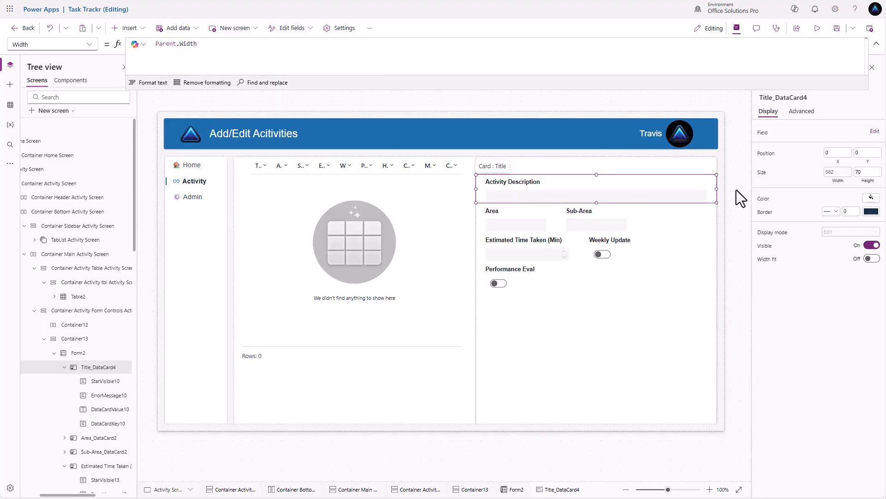
Set the Activity Description text input to Multiline mode with a height of 64
left_click(703, 197)
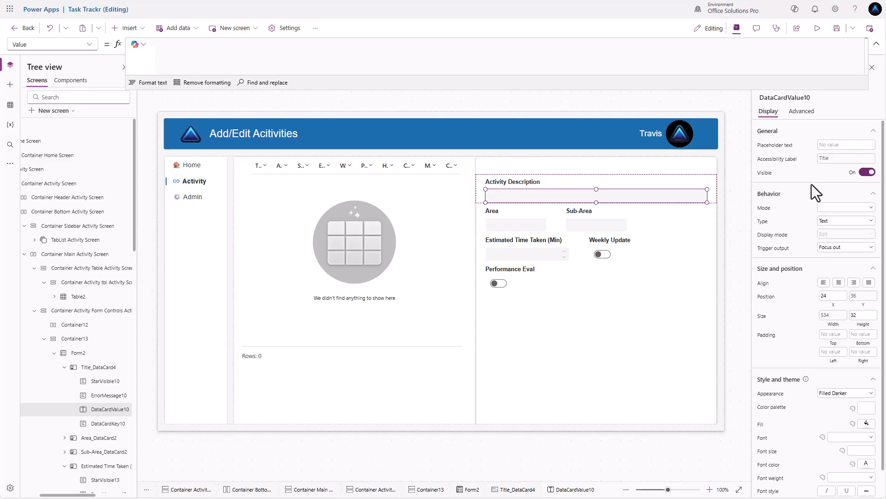
left_click(831, 207)
left_click(841, 228)
scroll(801, 283, "down", 1)
scroll(799, 274, "up", 1)
left_click(857, 315)
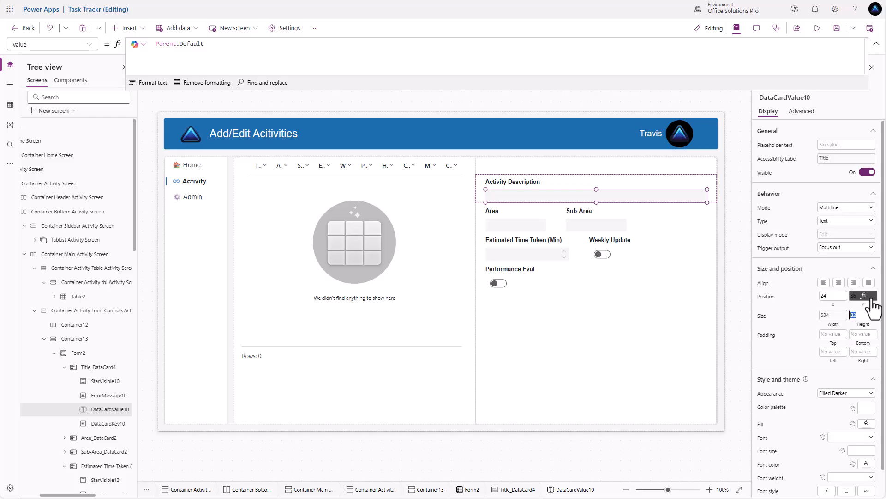
type("64")
left_click(793, 301)
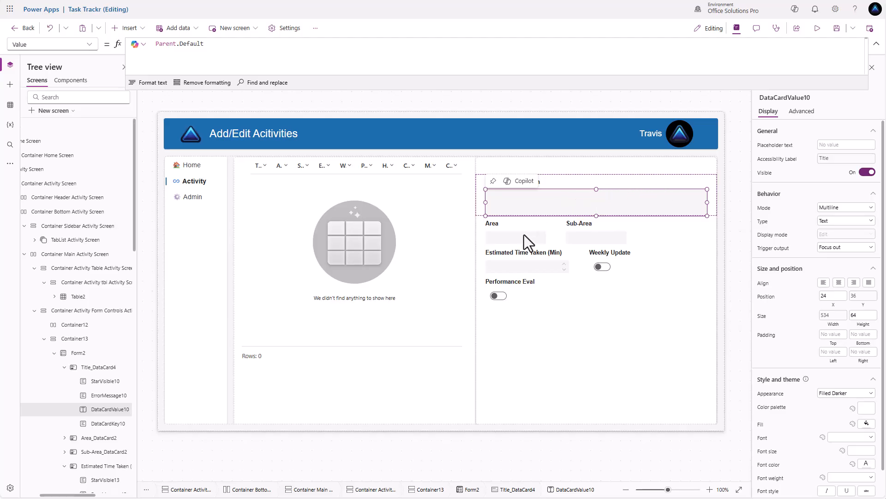
Copy the Add Area and Save buttons from the Area Screen into the horizontal container above the Activity Screen form
left_click(550, 225)
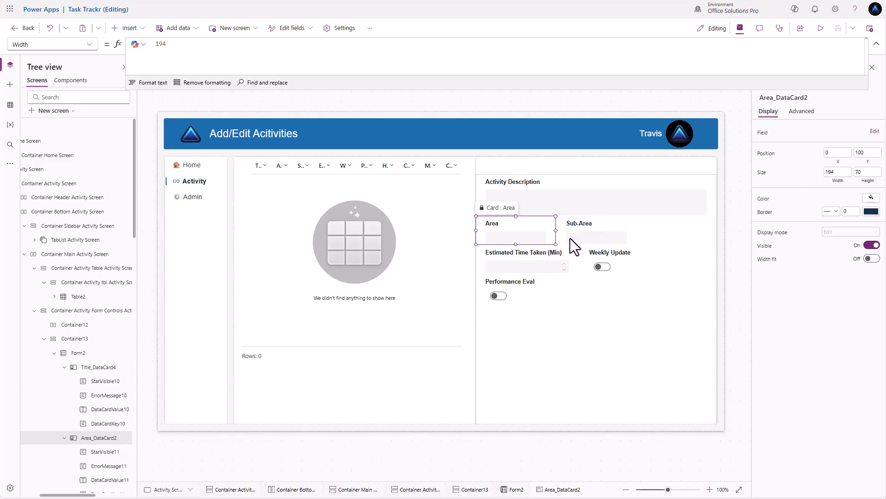
left_click(705, 166)
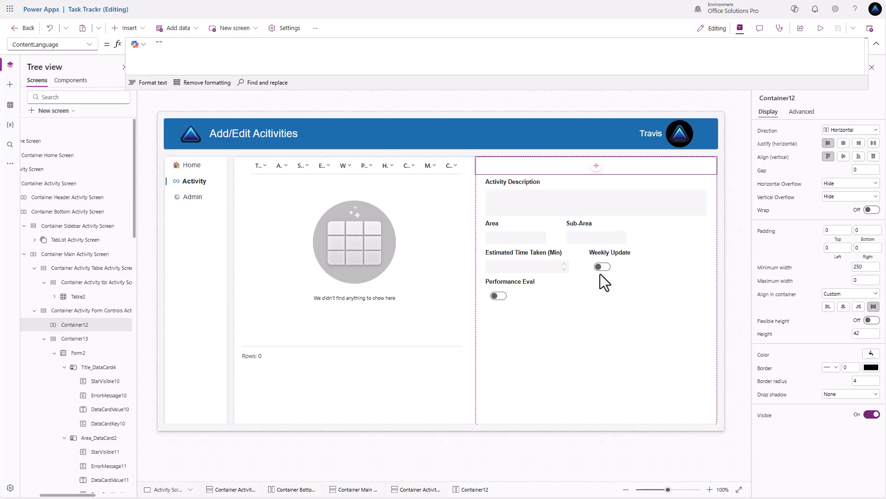
scroll(93, 324, "down", 7)
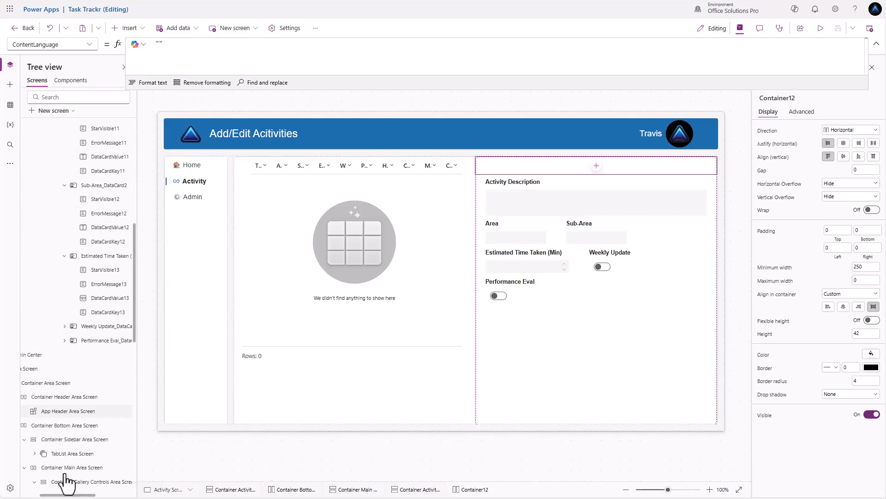
left_click_drag(65, 495, 46, 496)
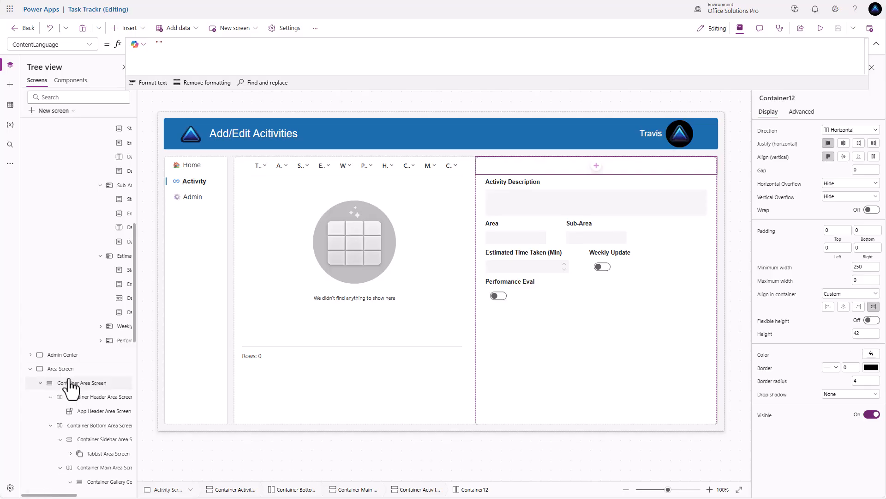
left_click(101, 370)
left_click(639, 165)
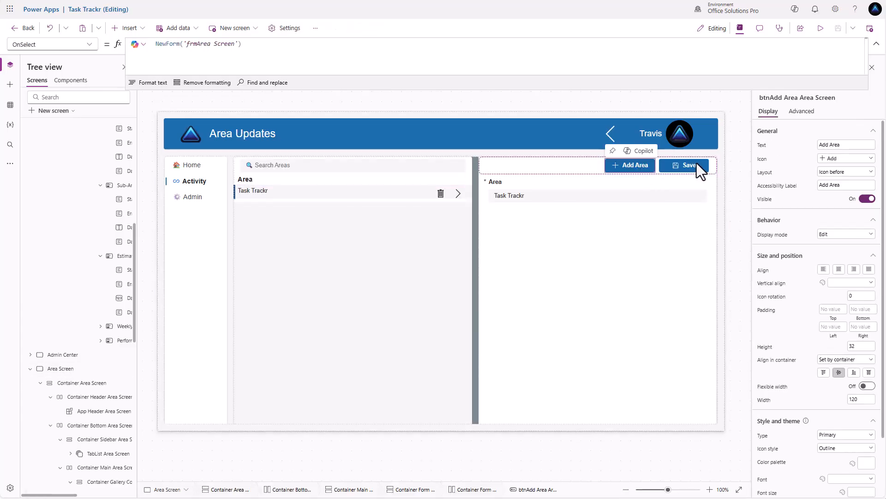
left_click(697, 163, "shift")
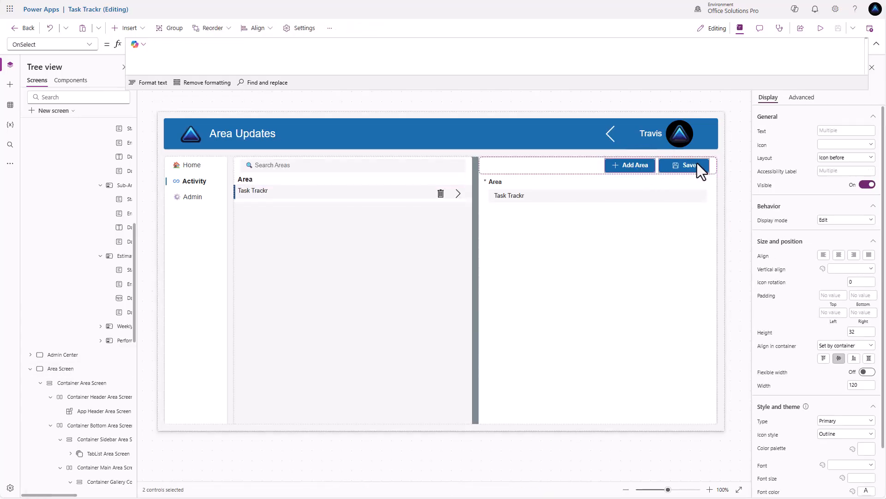
left_click(109, 187)
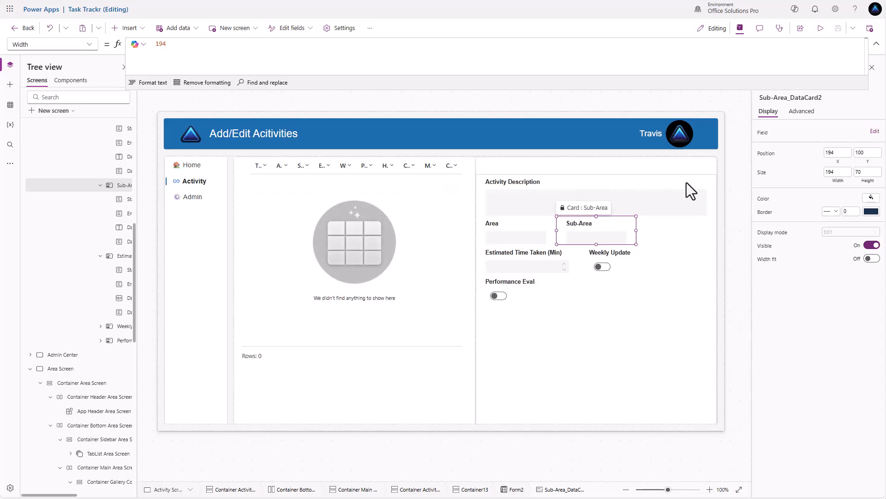
left_click(689, 167)
key("ctrl+v")
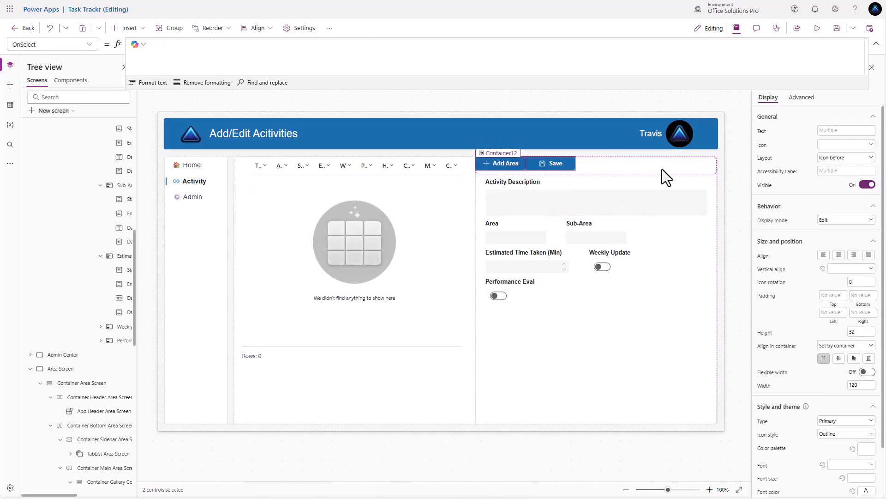
Justify the button container's contents to the end, center them vertically, and set the gap to 10 and right padding to 20
left_click(671, 175)
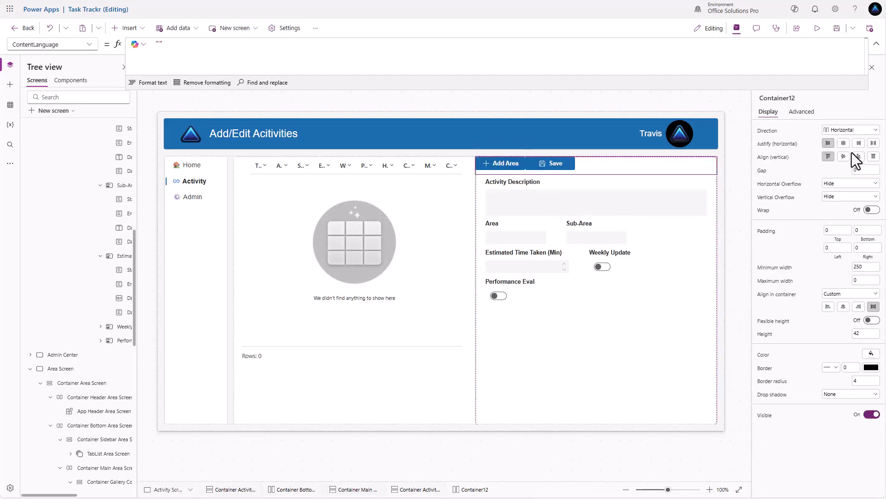
left_click(859, 143)
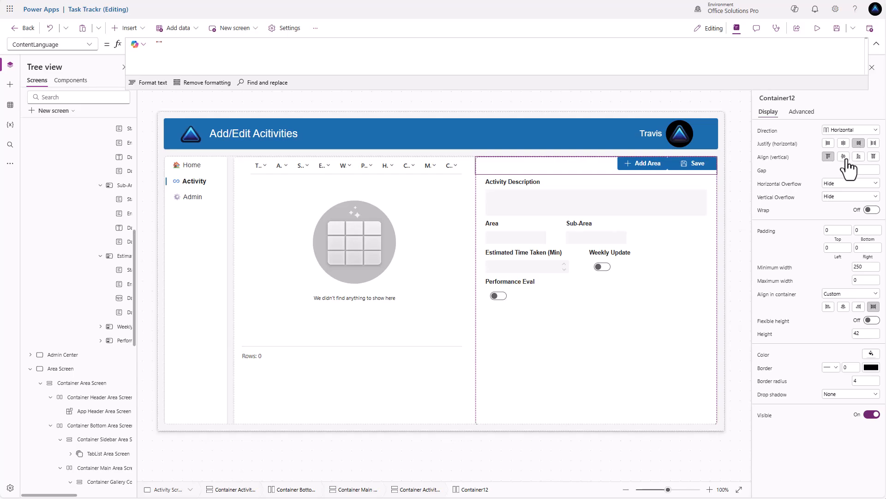
left_click(844, 156)
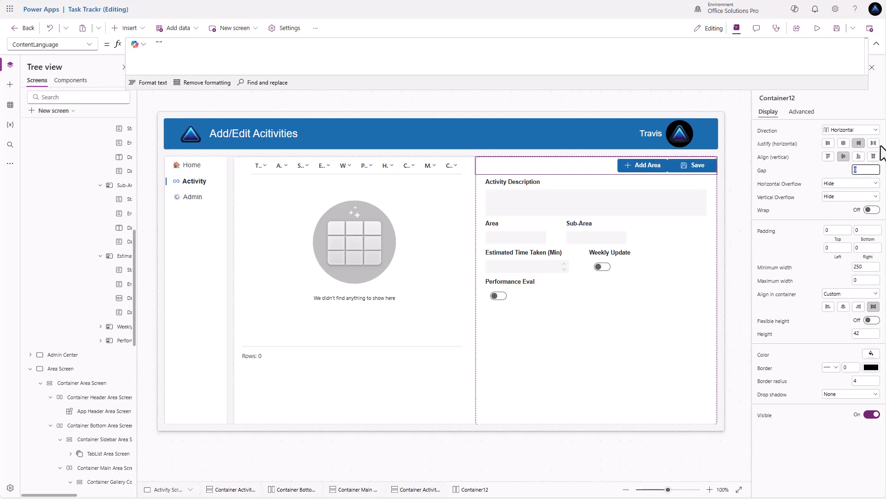
type("10")
left_click(860, 248)
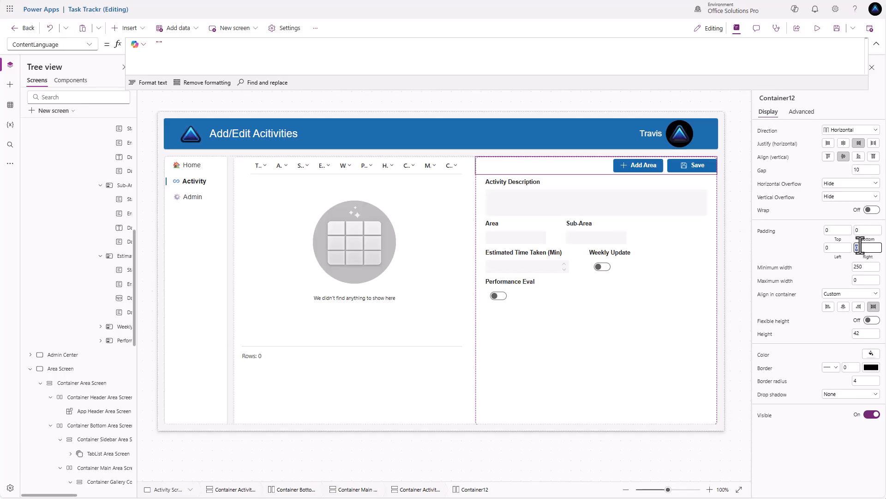
type("20")
Rename the Activity Screen's form as "frmActivity Activity Screen"
left_click(686, 168)
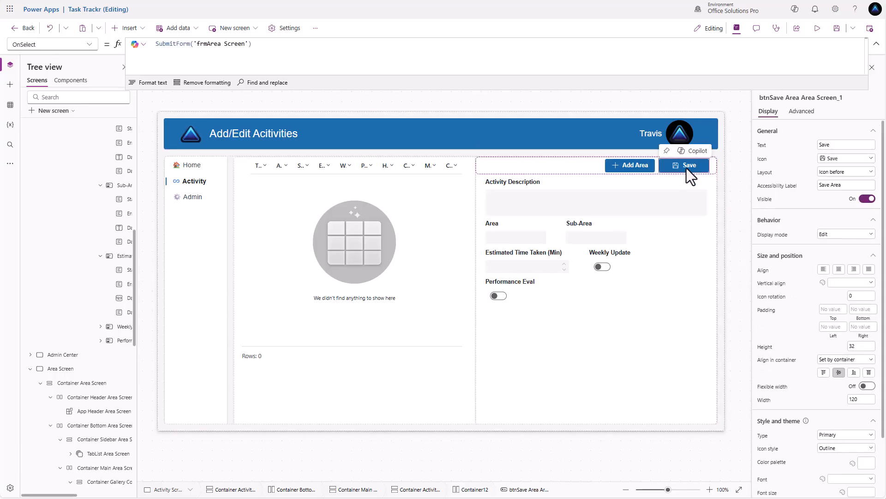
left_click(545, 340)
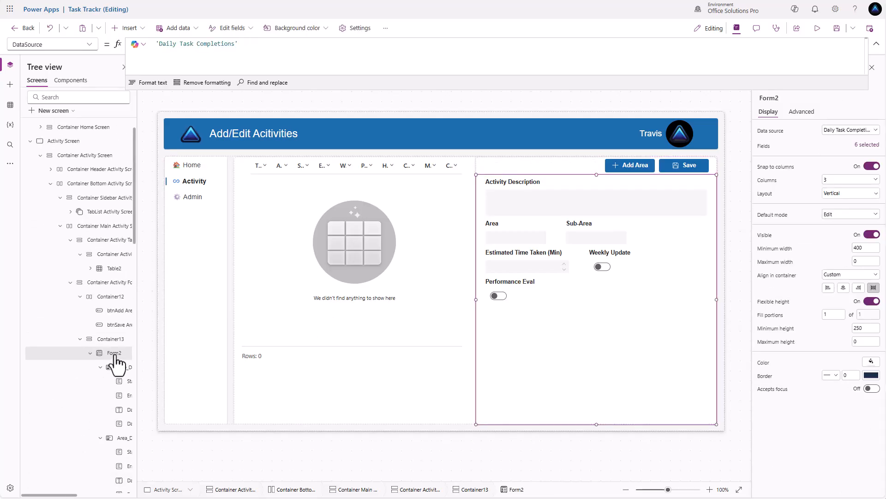
double_click(116, 354)
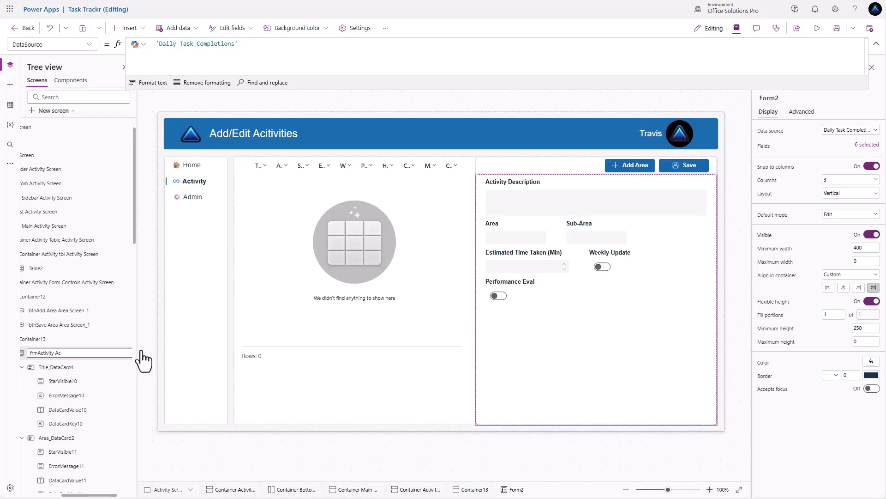
type("frmActivity Activity Screen")
key("Return")
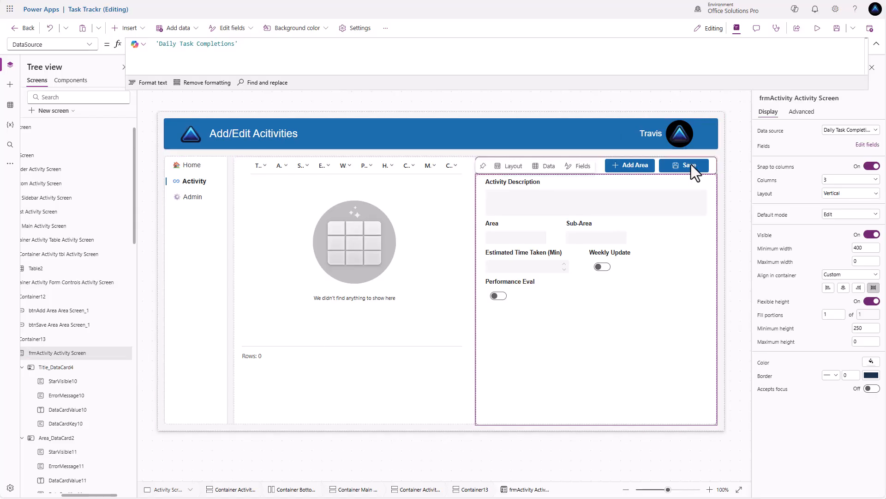
Set the Save button's OnSelect formula to SubmitForm('frmActivity Activity Screen')
left_click(690, 165)
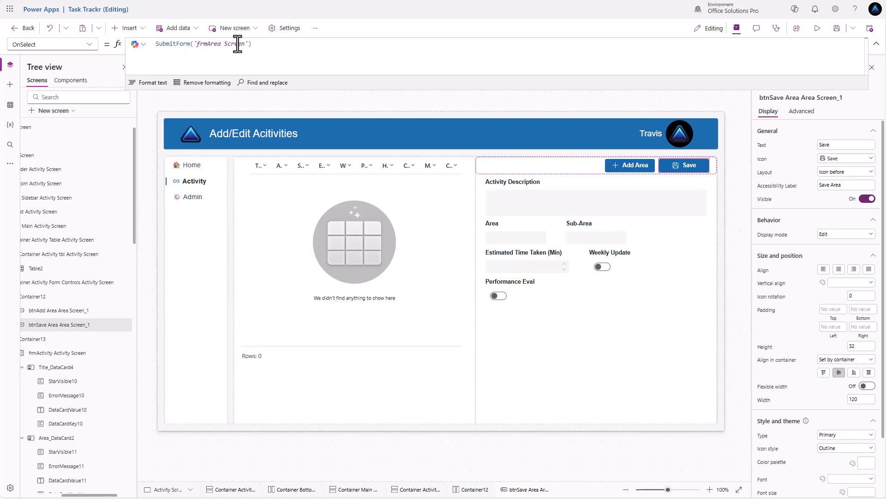
left_click_drag(247, 43, 199, 45)
key("BackSpace")
type("fram")
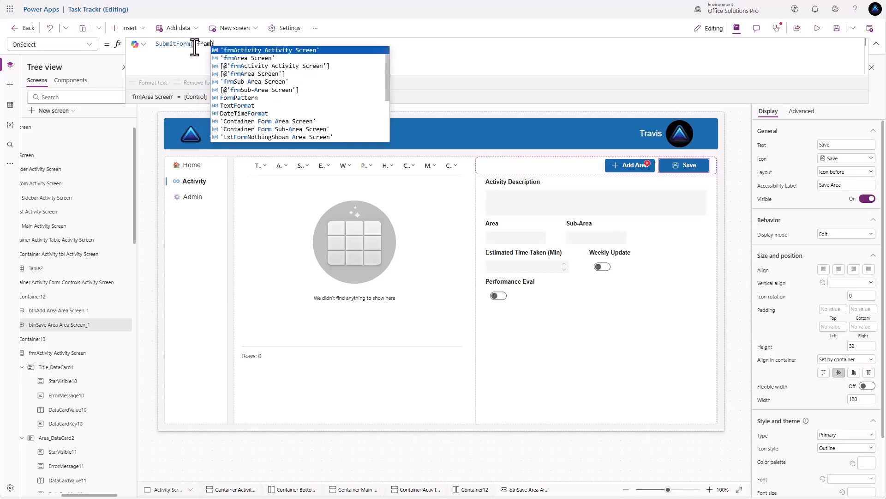
key("Tab")
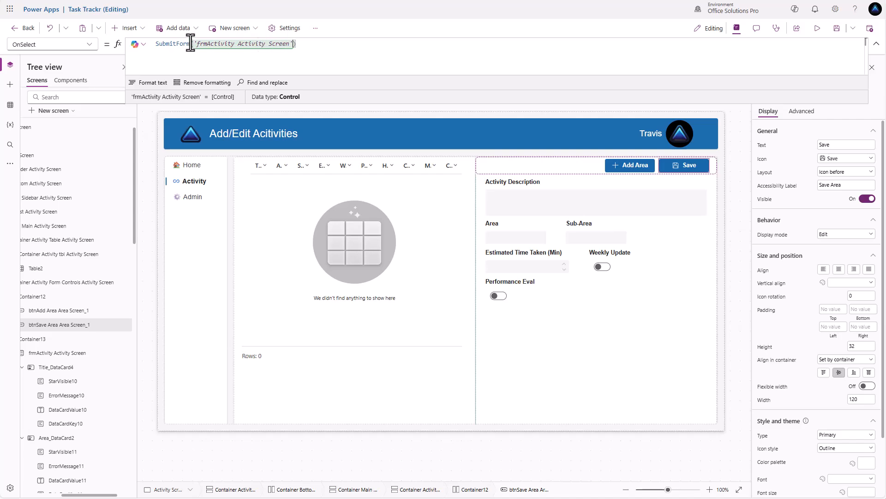
Set the Add Area button's OnSelect formula on the Activity Screen to NewForm('frmActivity Activity Screen')
left_click_drag(194, 44, 292, 44)
key("ctrl+c")
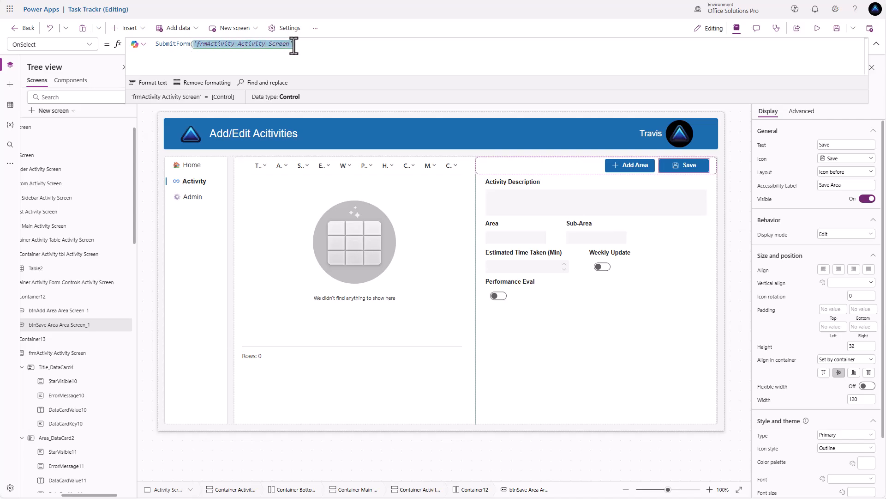
left_click(630, 165)
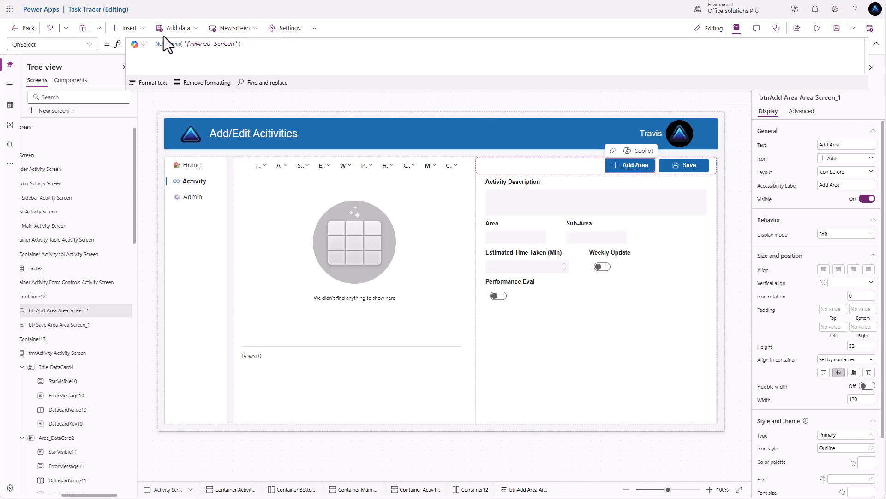
left_click_drag(183, 44, 234, 45)
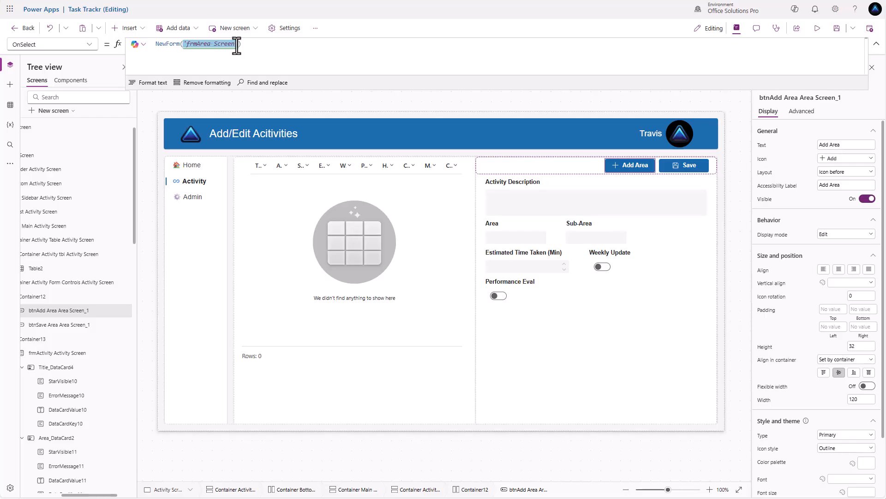
key("ctrl+v")
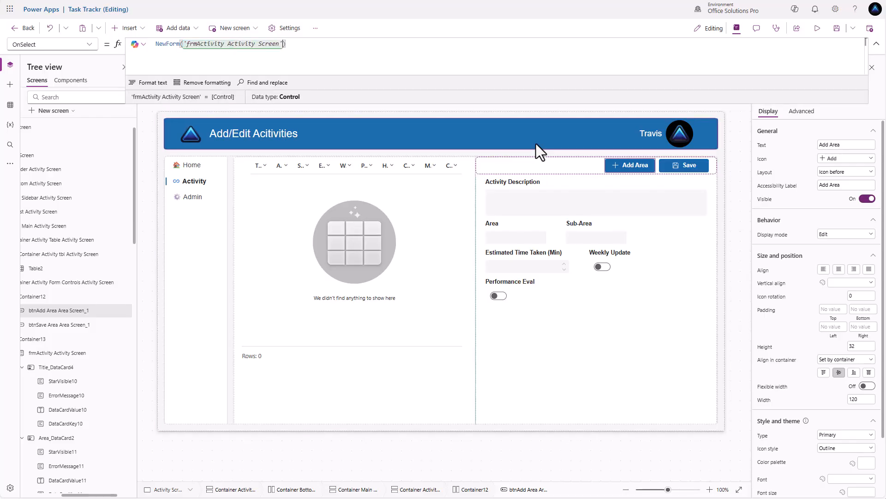
Copy the complete OnSuccess formula from the Area Screen's form, frmArea Screen
scroll(99, 306, "down", 5)
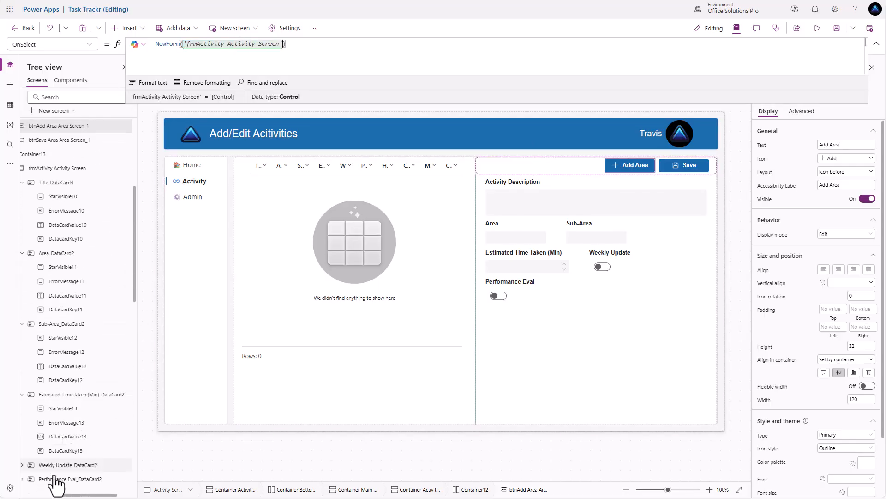
left_click_drag(83, 495, 43, 495)
scroll(57, 478, "down", 2)
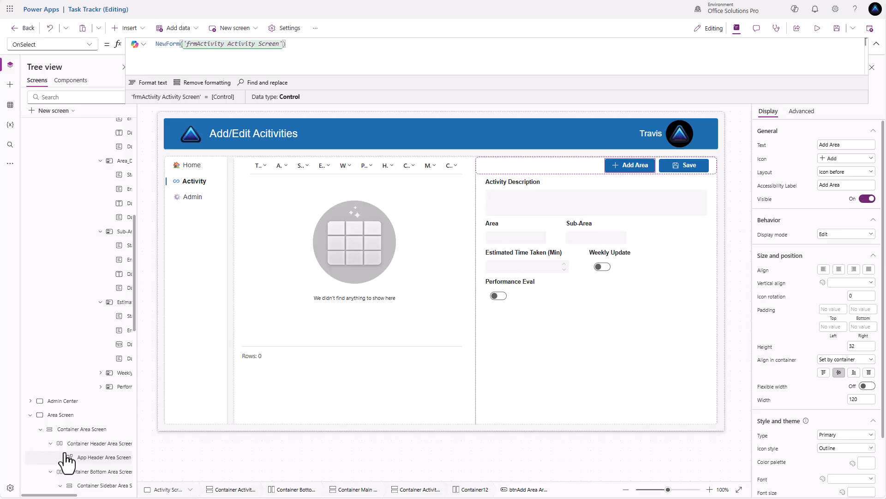
left_click(73, 418)
left_click(637, 334)
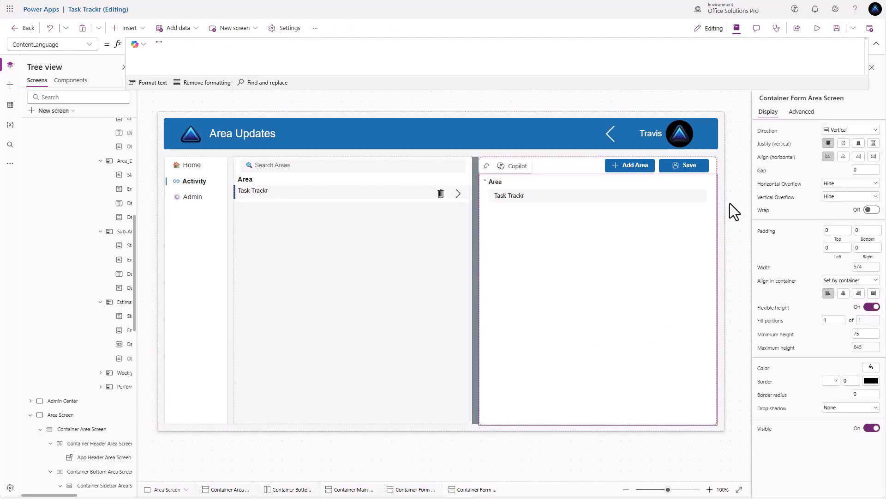
scroll(114, 342, "down", 8)
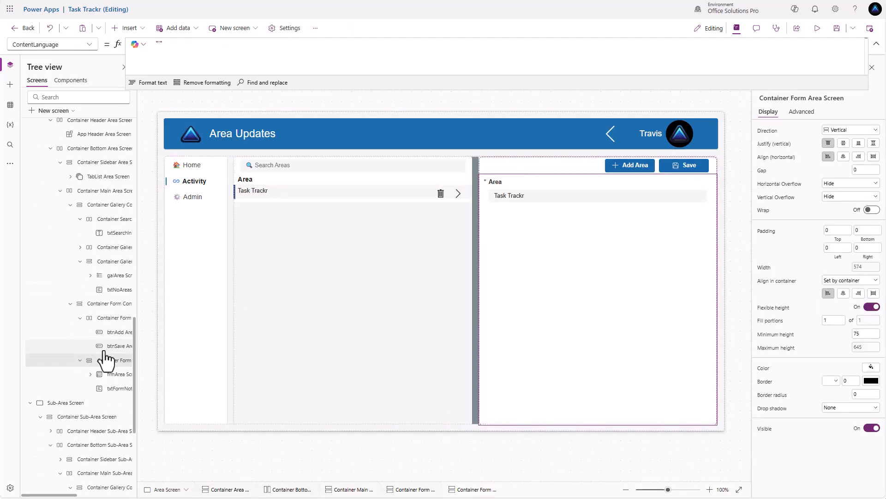
left_click(113, 374)
left_click(802, 113)
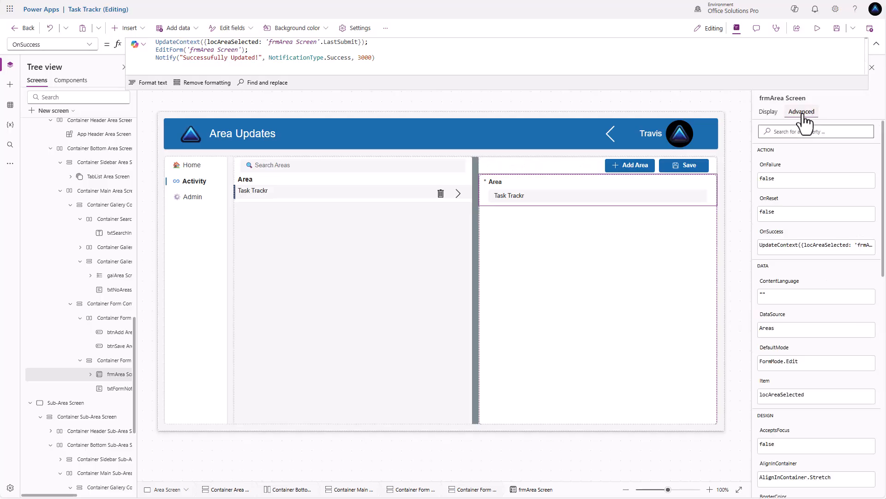
left_click(770, 245)
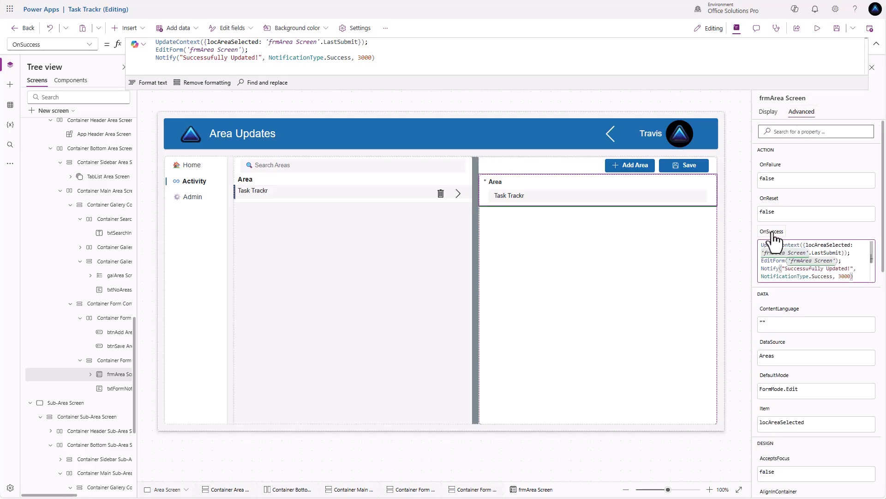
left_click_drag(380, 58, 156, 41)
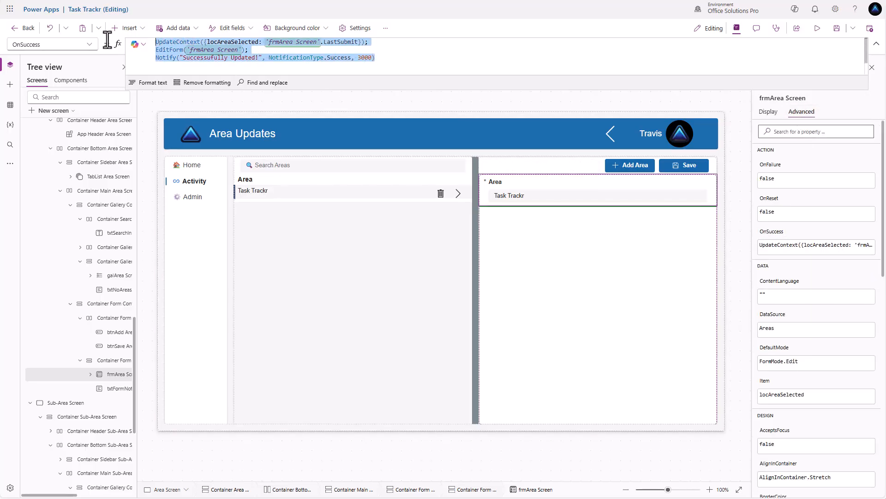
Paste the copied Area Screen formula into the OnSuccess property of the Activity Screen's form, replacing false
left_click(199, 182, "alt")
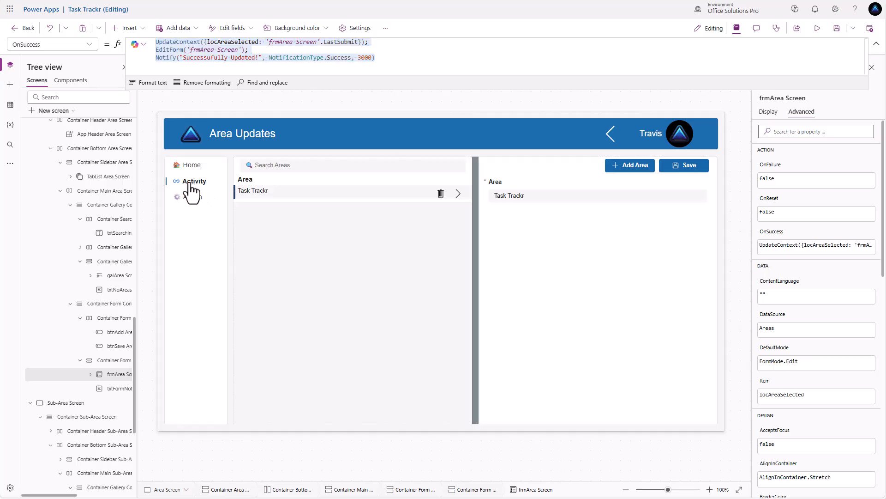
left_click(644, 286)
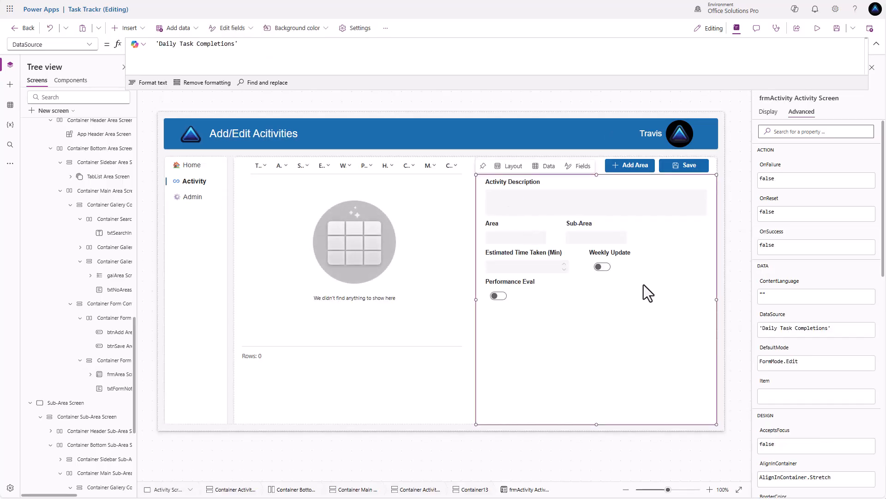
left_click(770, 236)
left_click_drag(196, 46, 81, 40)
type("UpdateContext({locAreaSelected: 'frmArea Screen'.LastSubmit}); EditForm('frmArea Screen'); Notify(\"Successufully Updated!\", NotificationType.Success, 3000)")
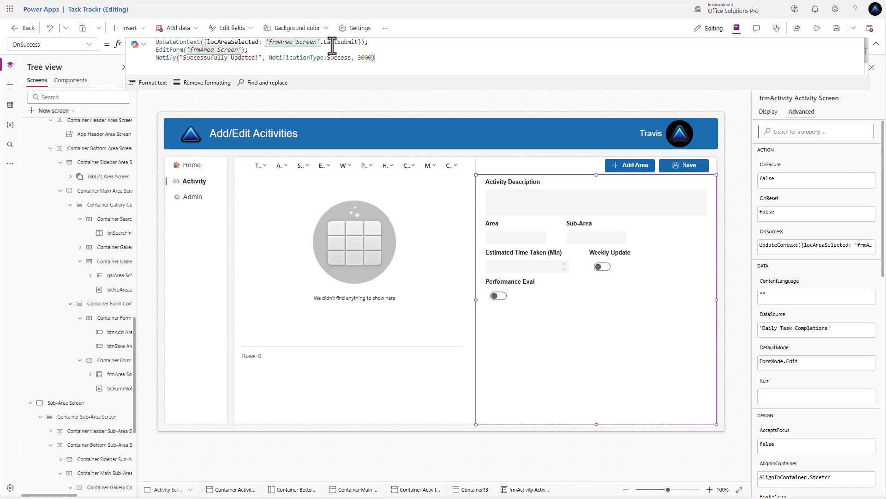
In the form's OnSuccess formula, set locAreaSelected to Self.LastSubmit and make EditForm reference 'frmActivity Activity Screen'
left_click_drag(321, 42, 268, 42)
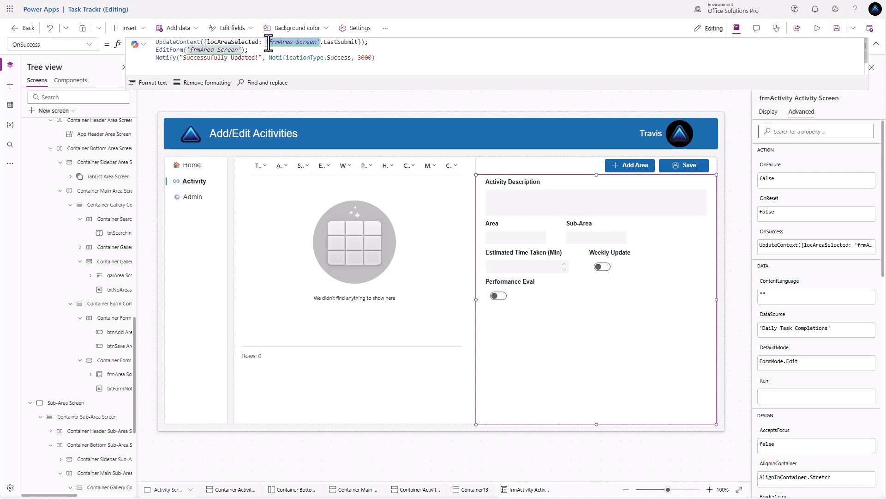
key("BackSpace")
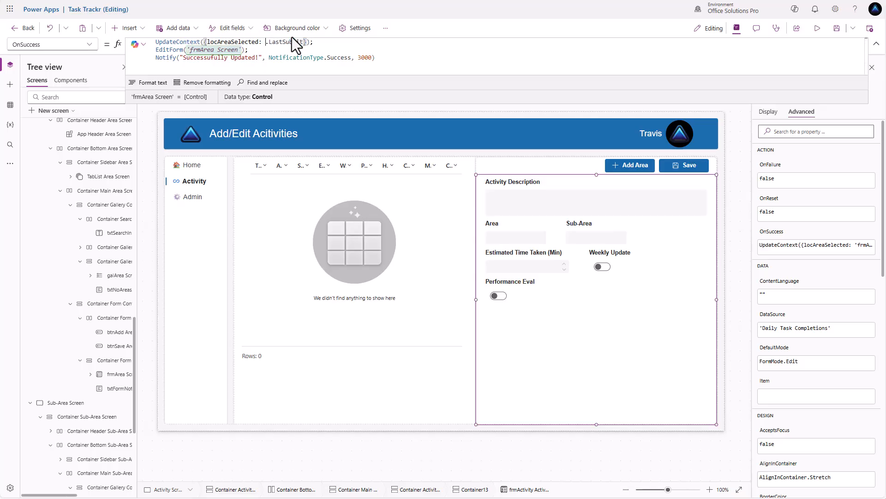
type("Self")
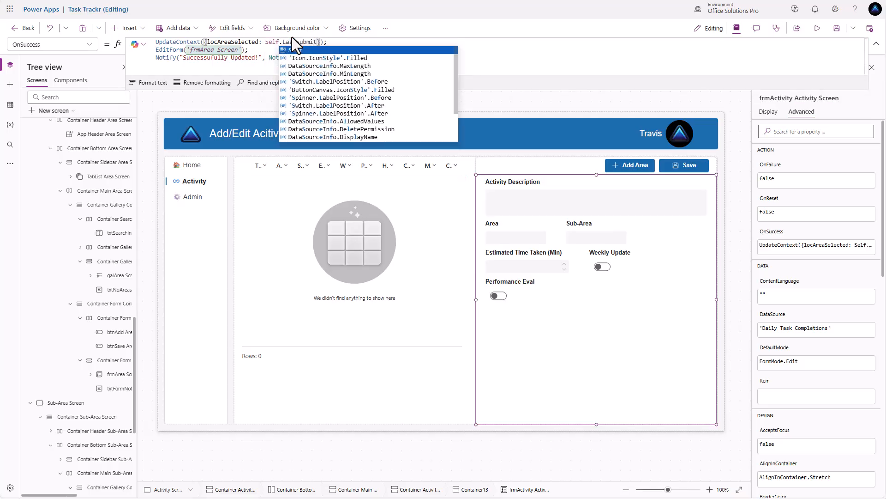
left_click(261, 44)
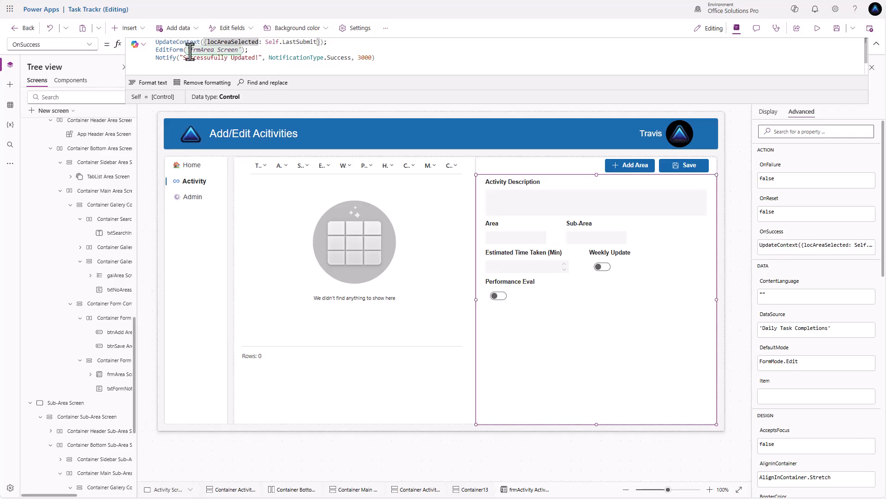
left_click_drag(241, 50, 191, 49)
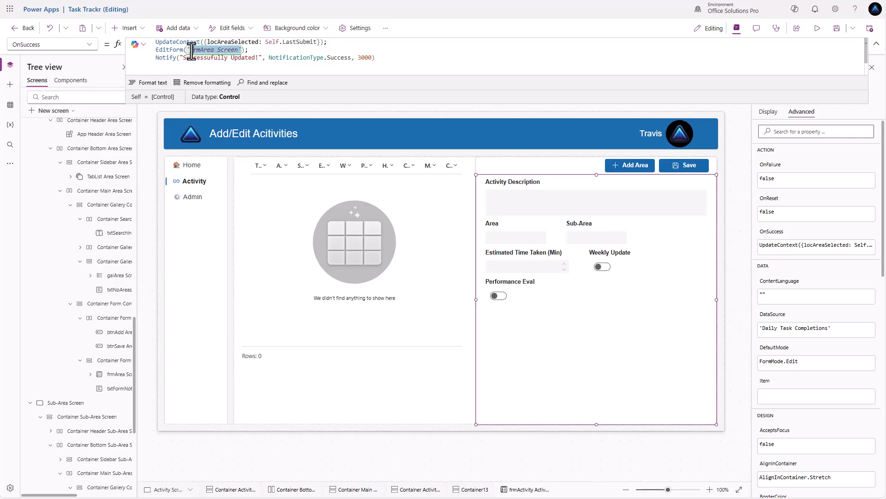
type("f")
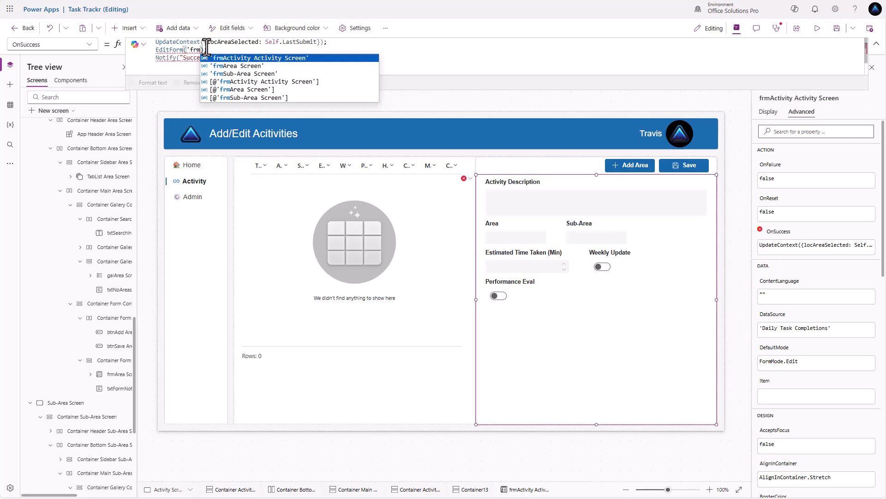
key("Tab")
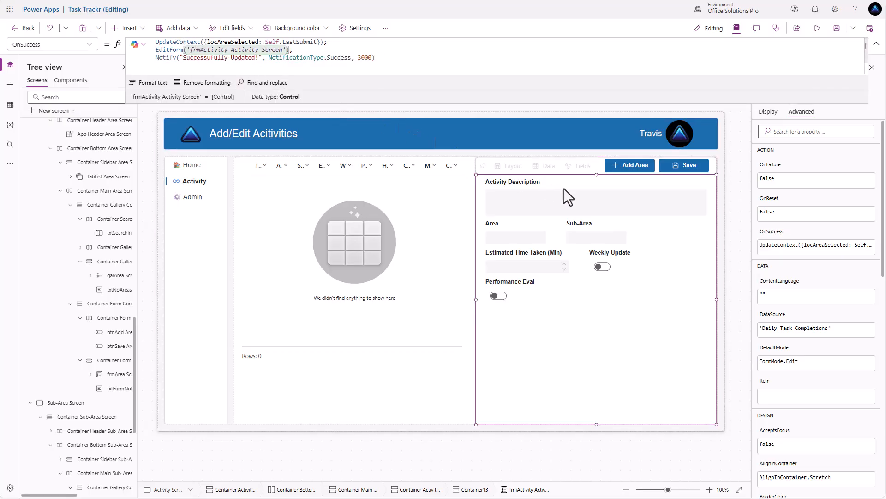
Copy the OnSelect formula of the Sub-Area Screen gallery's arrow icon, icoSelect Sub-Area Screen
left_click(641, 168)
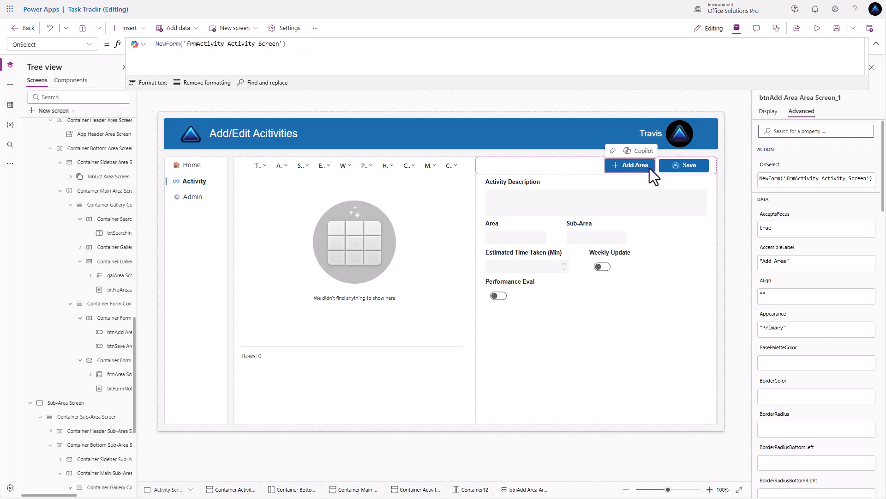
left_click(661, 232)
left_click(406, 220)
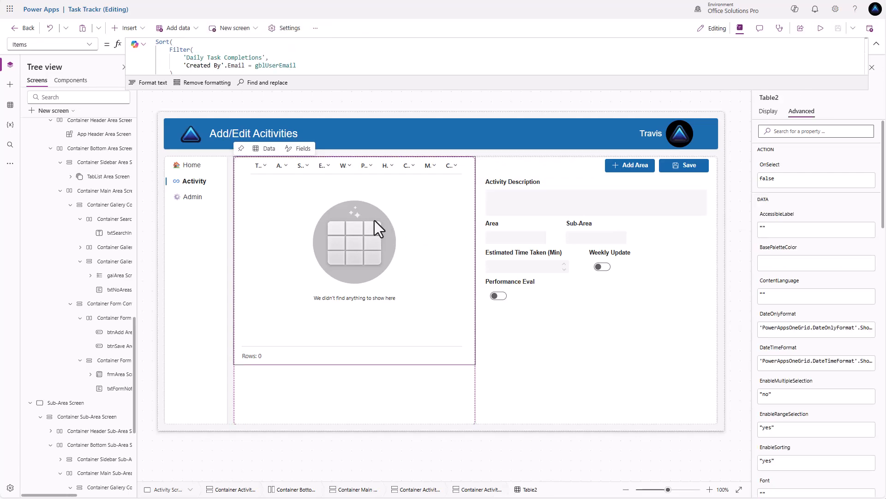
scroll(97, 342, "down", 4)
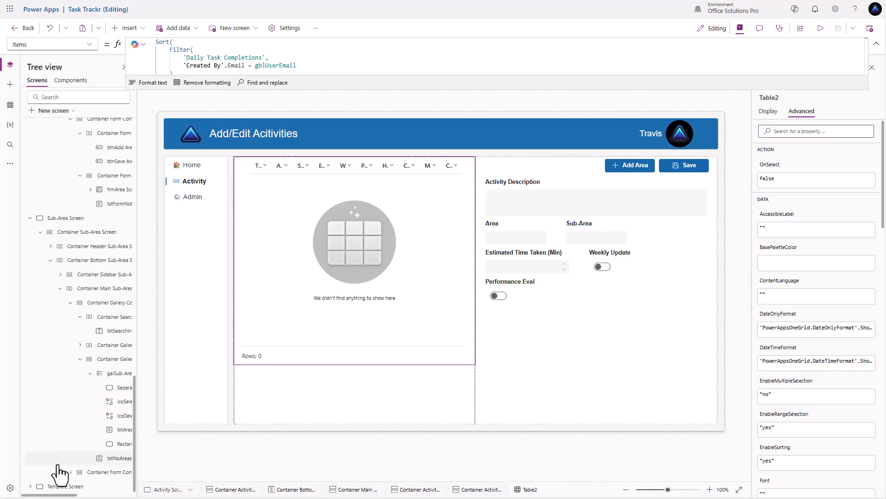
left_click(70, 218)
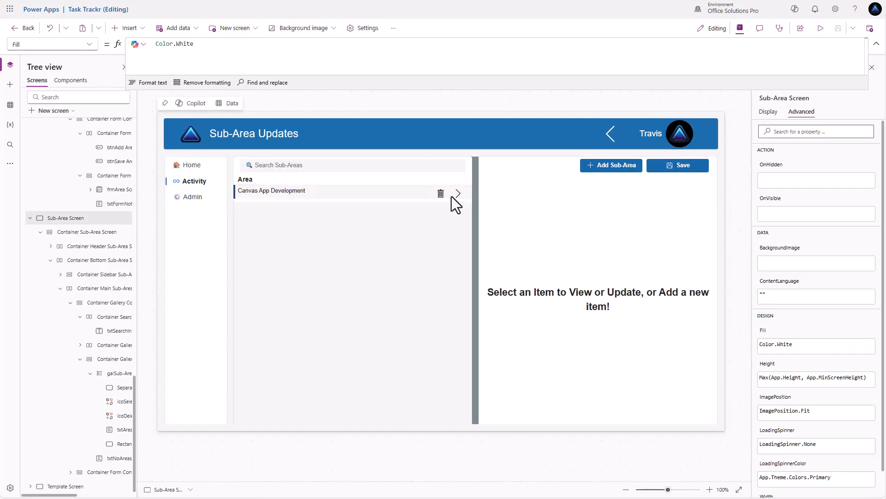
left_click(459, 194)
left_click_drag(287, 53, 83, 34)
key("ctrl+c")
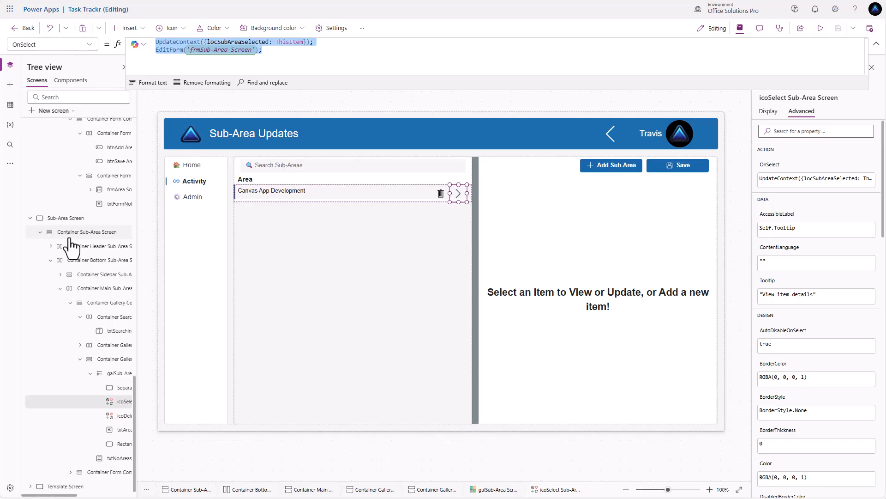
Return to the Activity Screen and replace Table2's OnSelect value with the copied Sub-Area selection formula
scroll(71, 218, "up", 2)
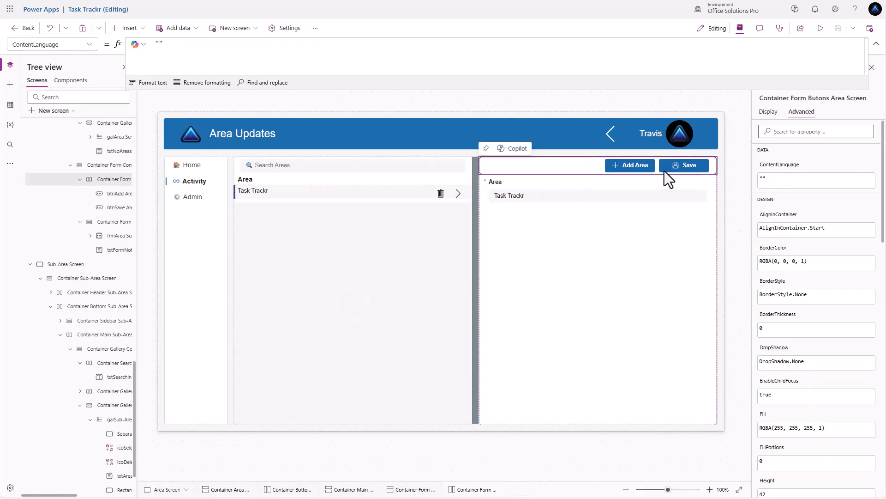
left_click(457, 240)
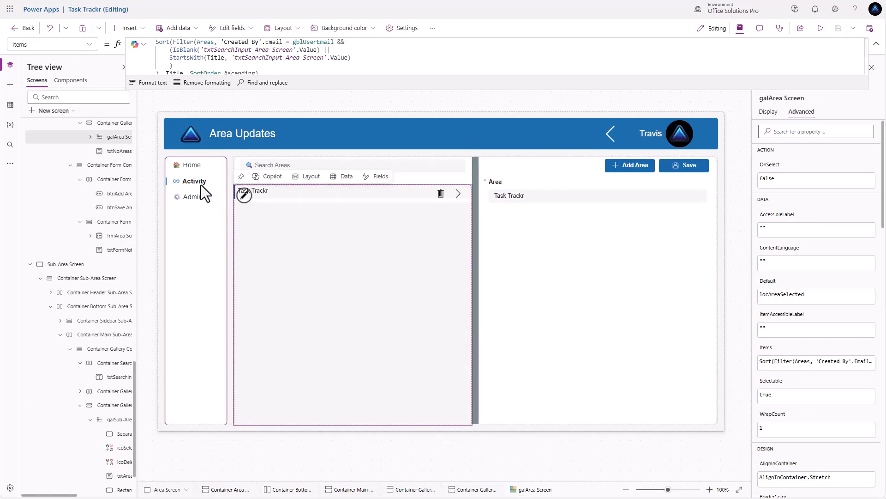
key("alt")
left_click(190, 183, "alt")
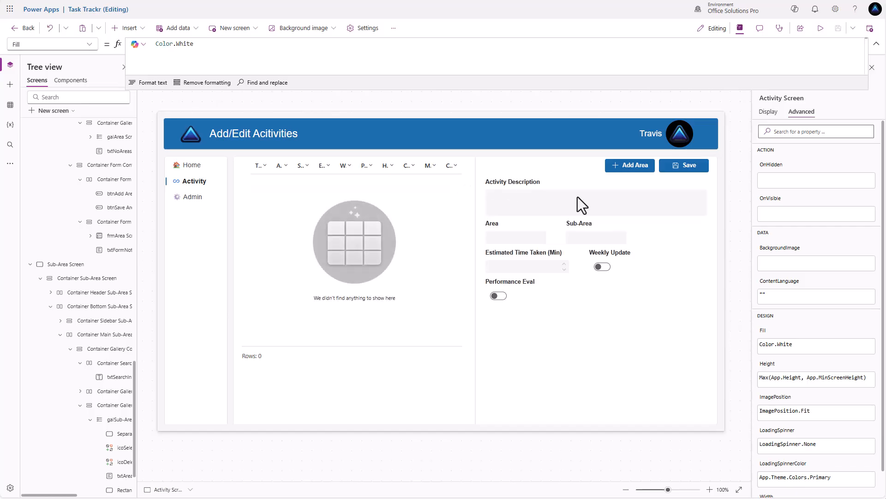
left_click(404, 230)
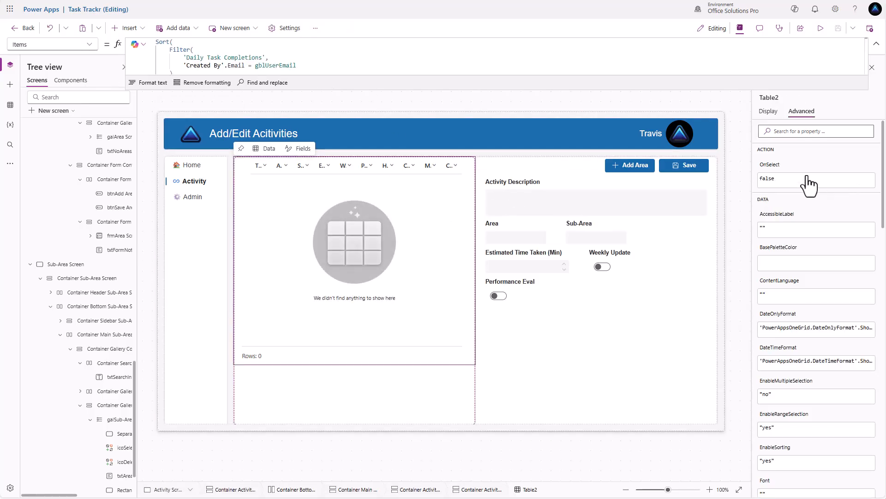
left_click(770, 178)
key("ctrl+a")
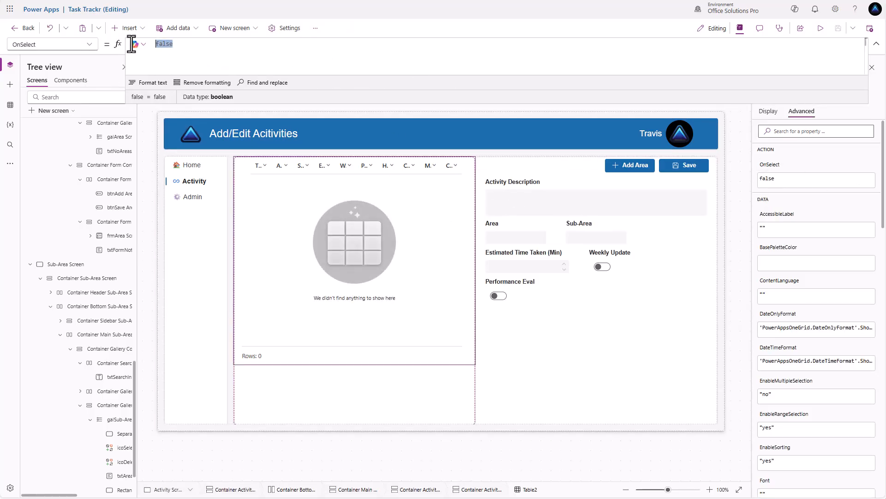
key("ctrl+v")
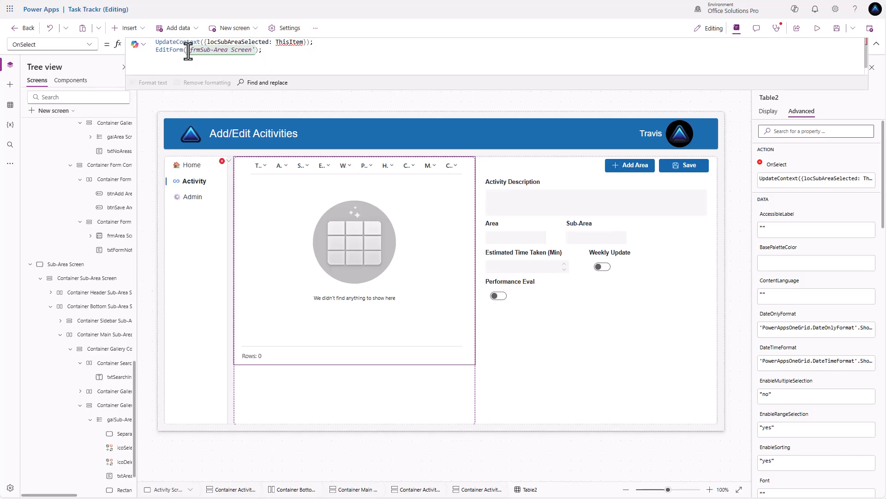
In Table2's OnSelect formula, make EditForm reference 'frmActivity Activity Screen' and rename the context variable to locActivitySelected
left_click_drag(188, 51, 255, 52)
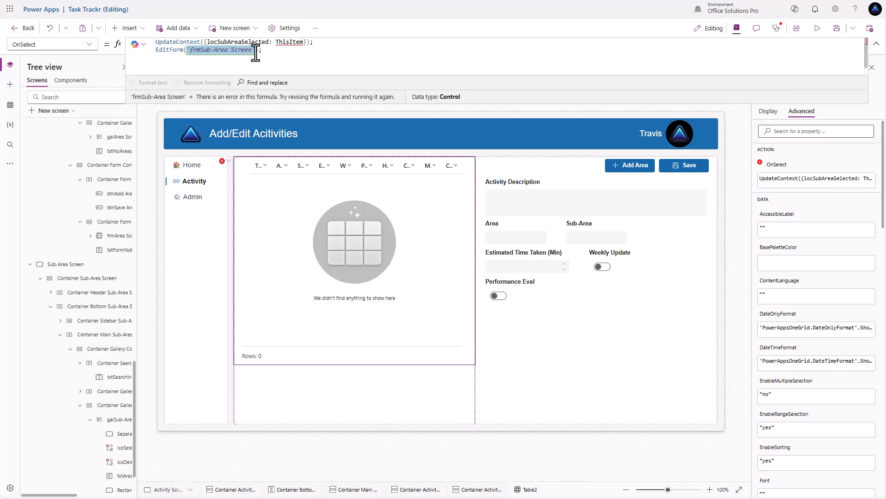
type("'frm")
key("Tab")
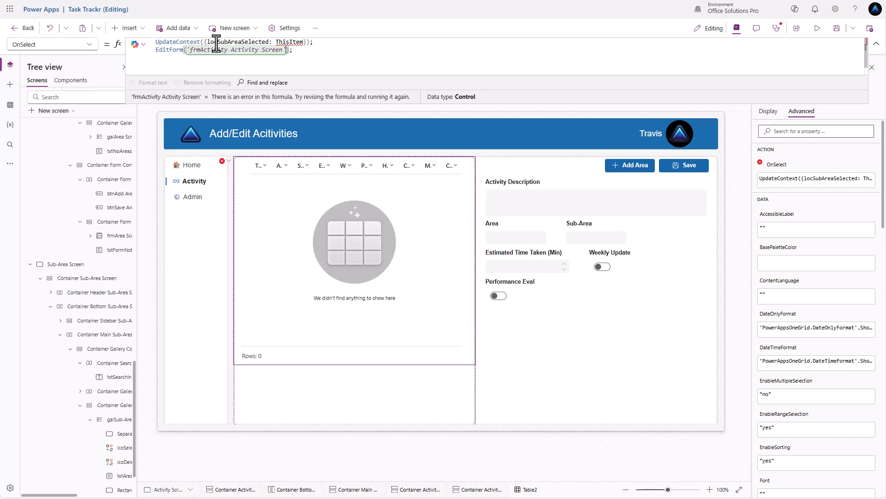
double_click(240, 43)
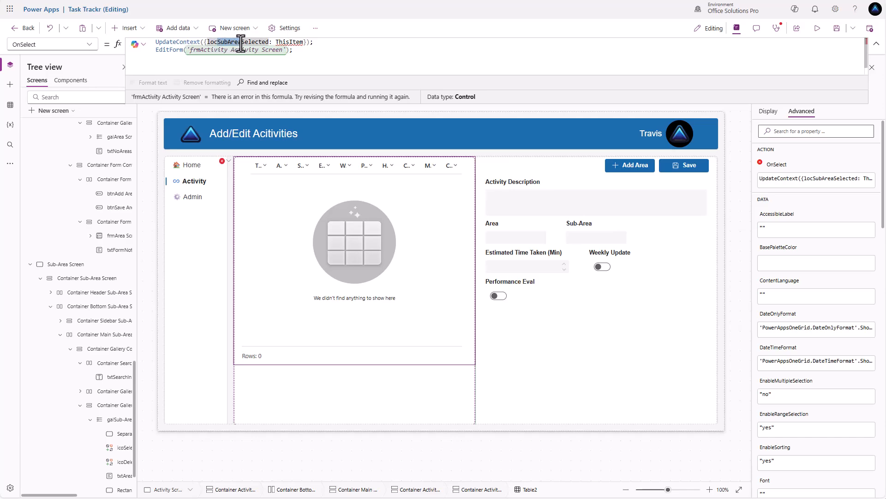
type("Activity")
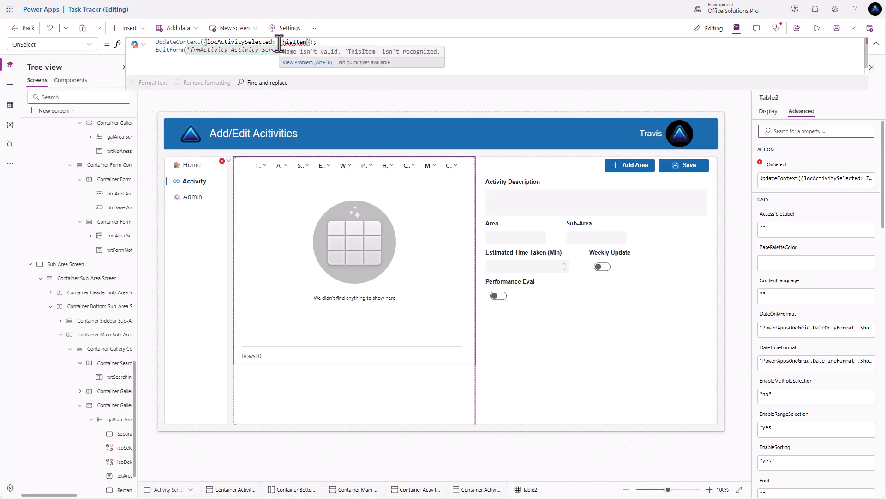
Replace ThisItem with Table2.Selected as the value of locActivitySelected in Table2's OnSelect formula
left_click_drag(279, 42, 324, 40)
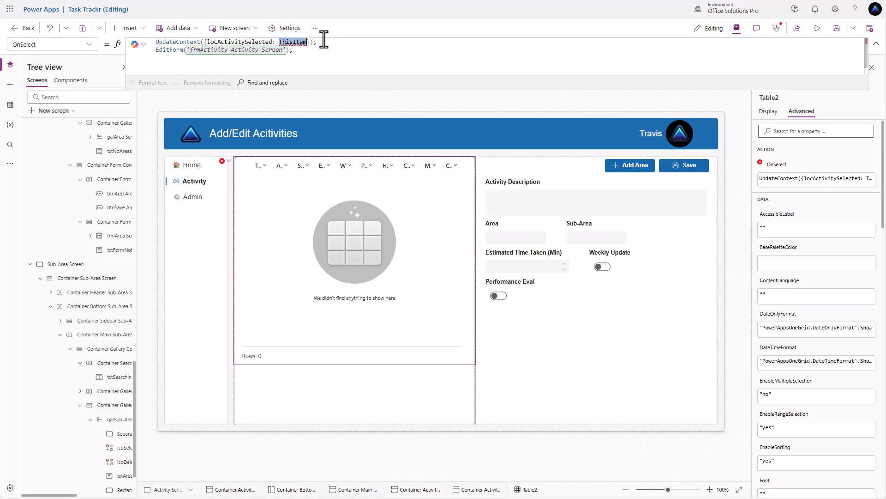
type("TAble")
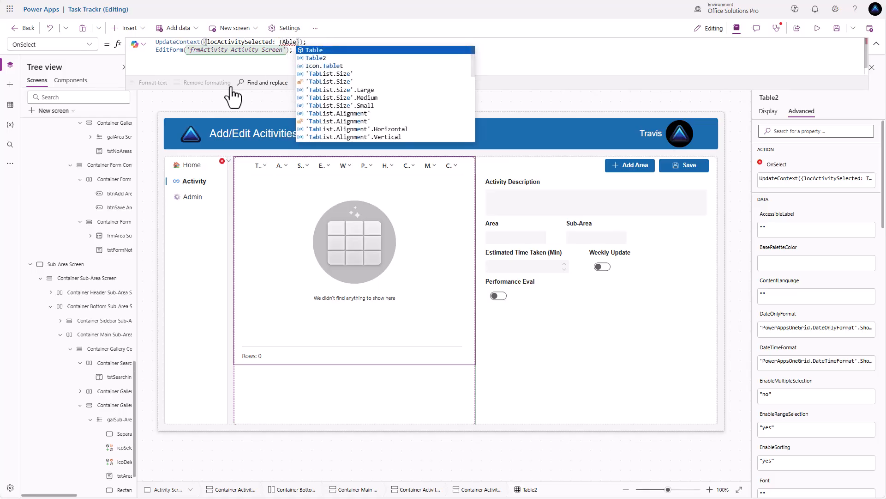
scroll(120, 183, "up", 5)
scroll(119, 178, "down", 10)
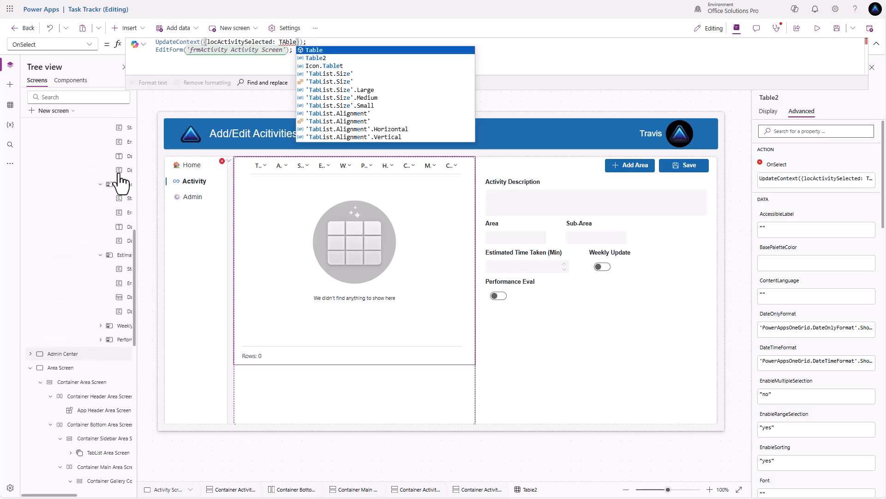
left_click(329, 57)
type(".Selected")
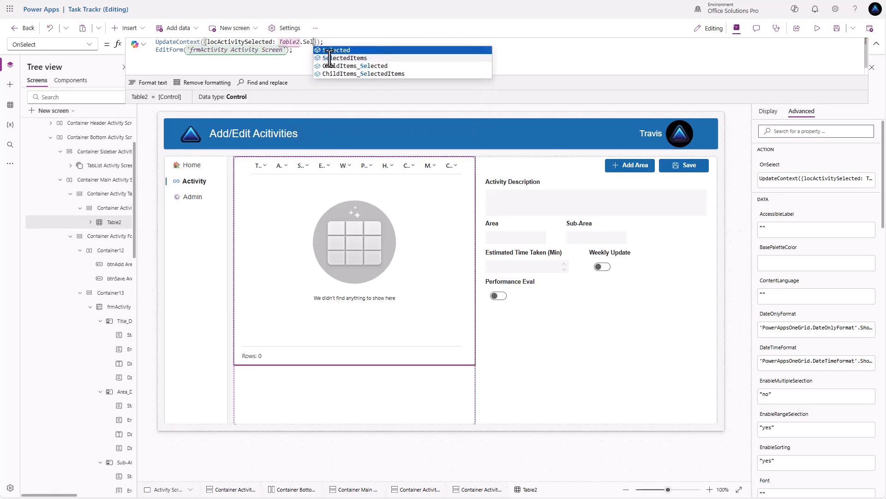
key("Tab")
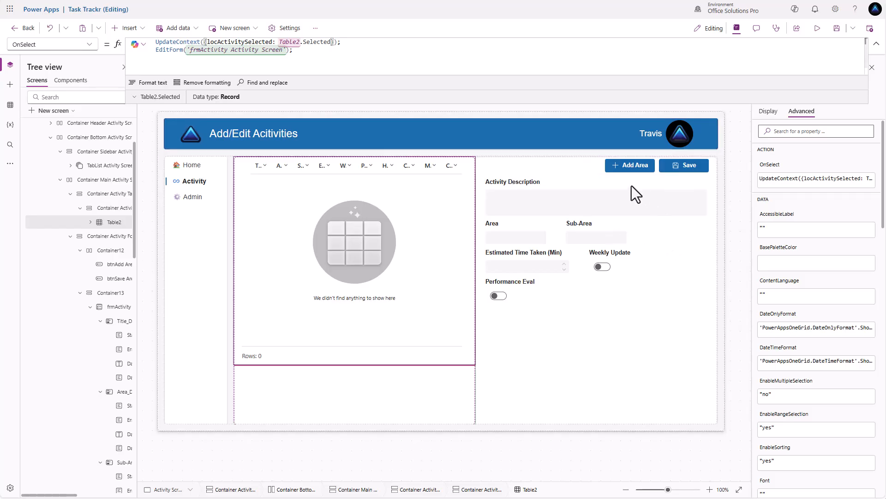
Review the Save and Add Area buttons' OnSelect formulas, and rename the variable in the form's OnSuccess formula to locActivitySelected
left_click(680, 171)
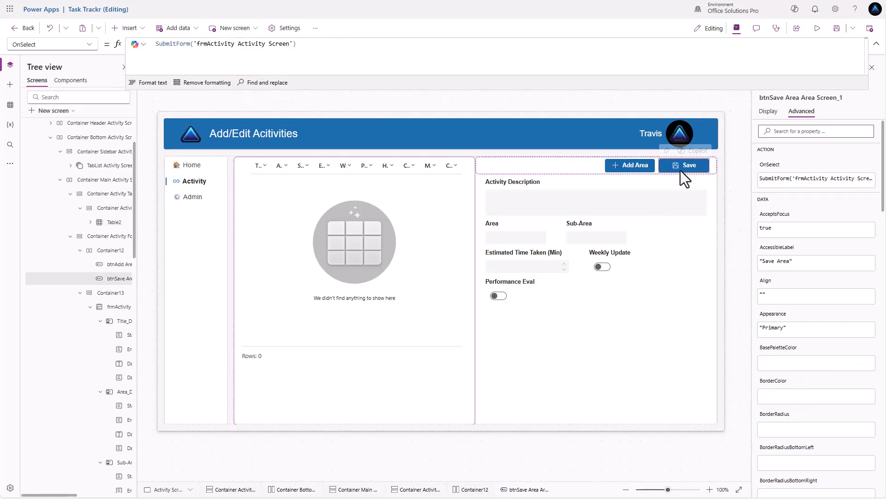
left_click(638, 169)
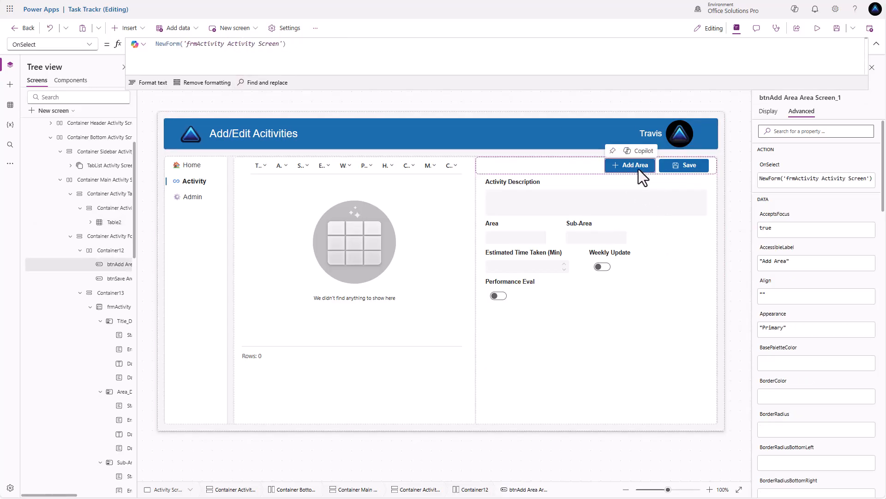
left_click(674, 280)
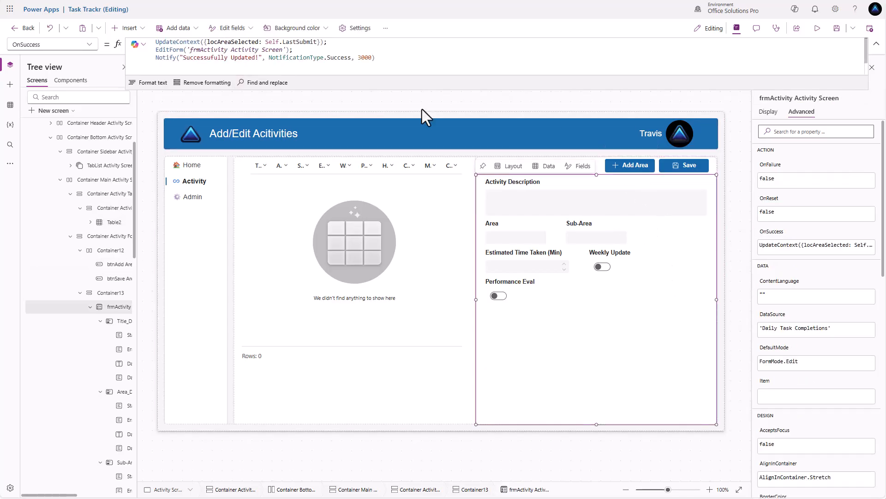
left_click(223, 42)
type("Activity")
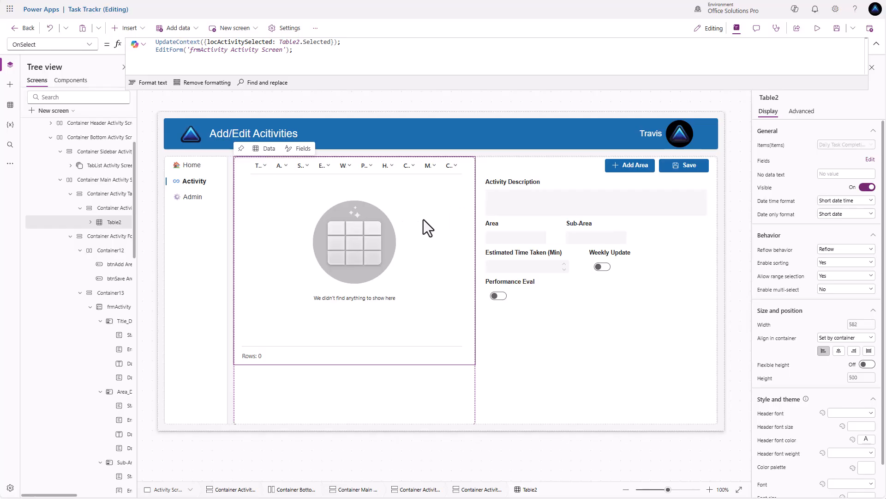
Remove the Created By, Modified, Created and Has attachments fields from Table2
left_click(871, 160)
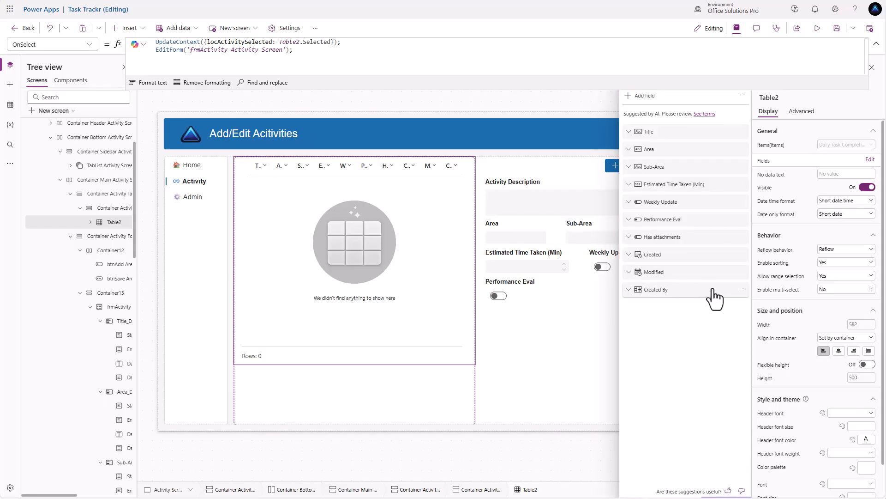
left_click(742, 289)
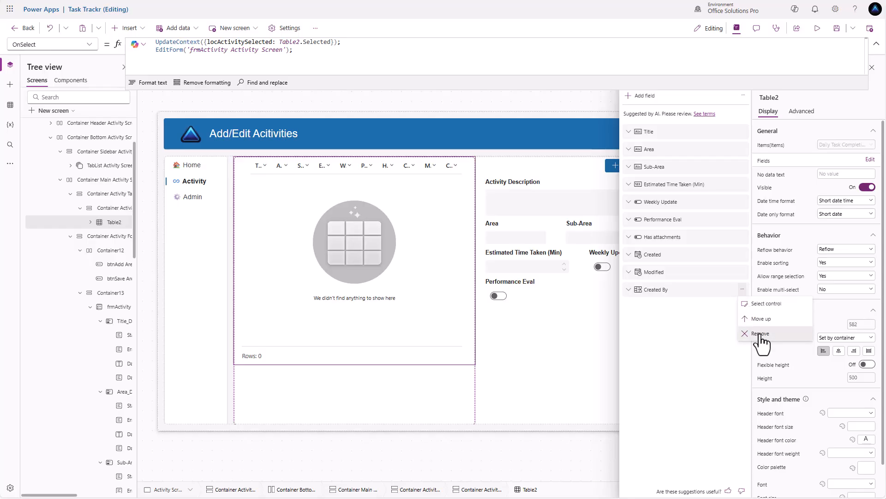
left_click(760, 333)
left_click(742, 272)
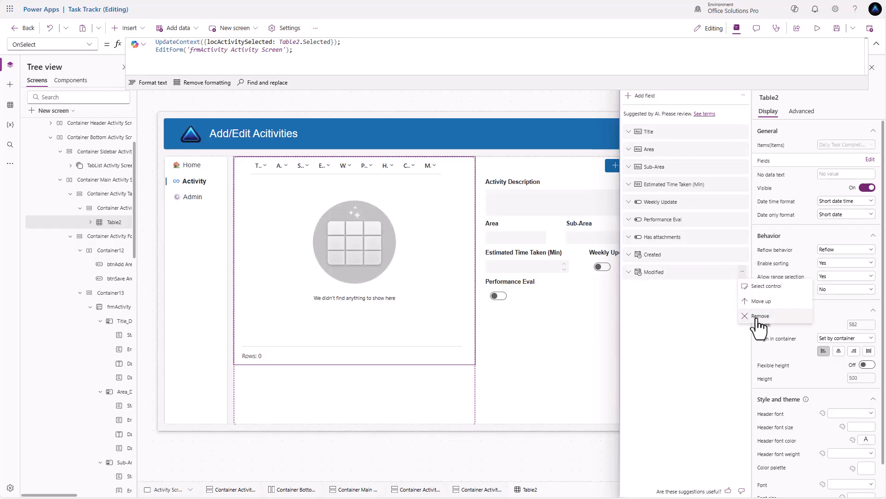
left_click(757, 316)
left_click(743, 254)
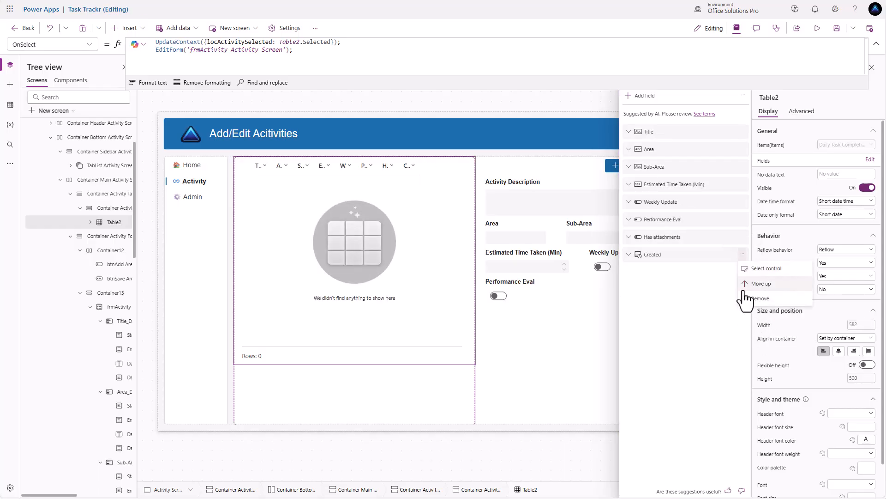
left_click(746, 298)
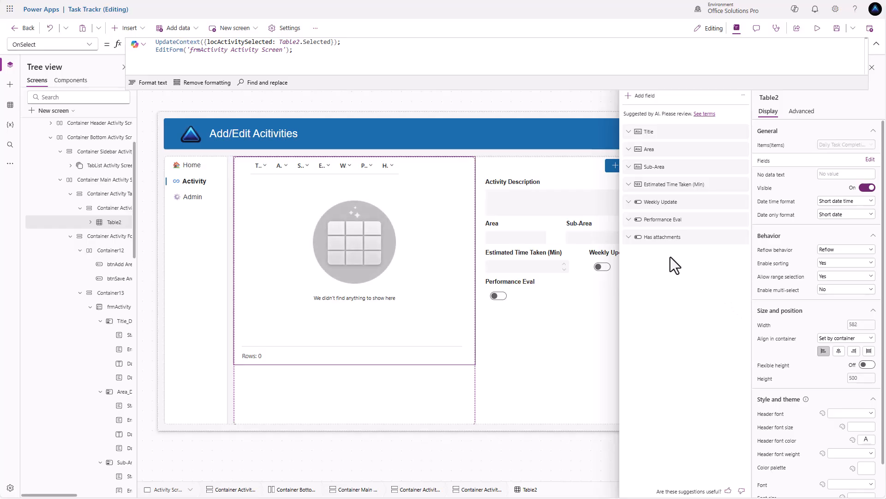
left_click(742, 238)
left_click(754, 283)
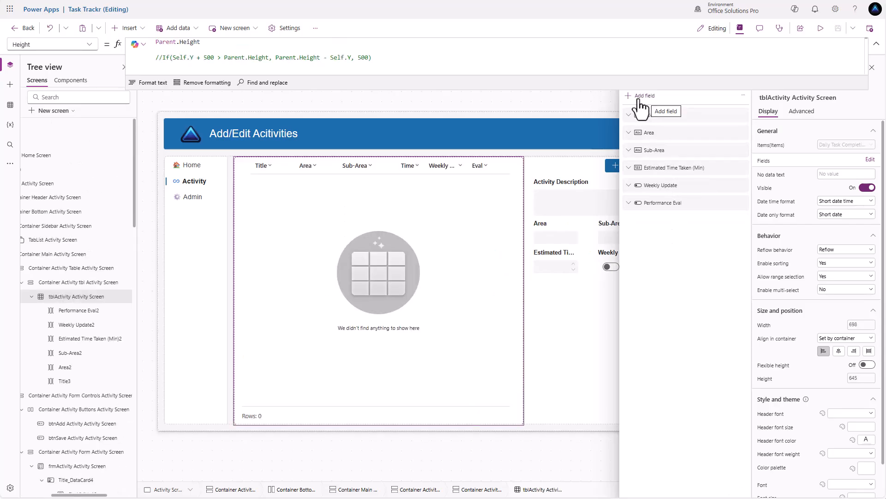
Add the Created field to the activity table, and reload the table by visiting the Admin Center and returning to the Activity Screen
left_click(642, 98)
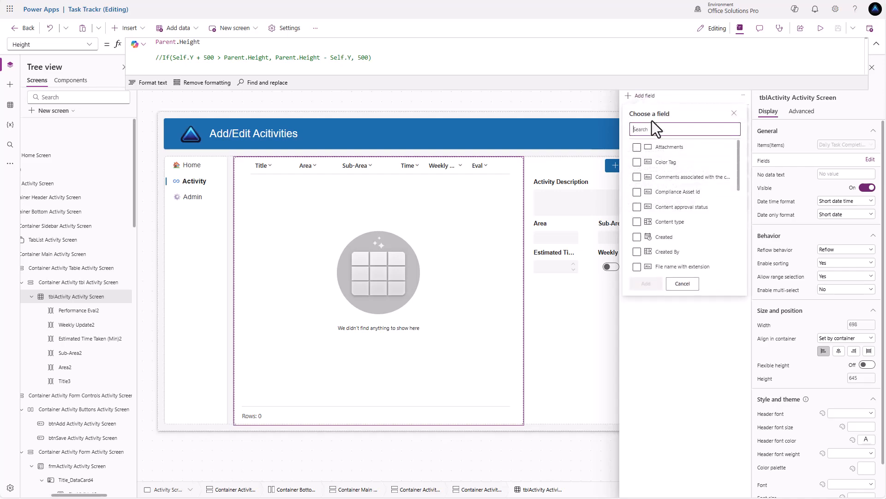
type("crea")
left_click(638, 147)
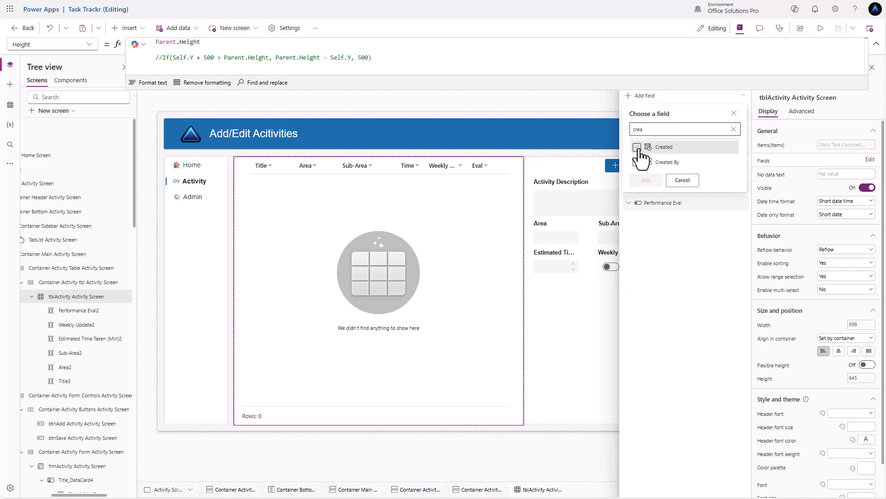
left_click(646, 179)
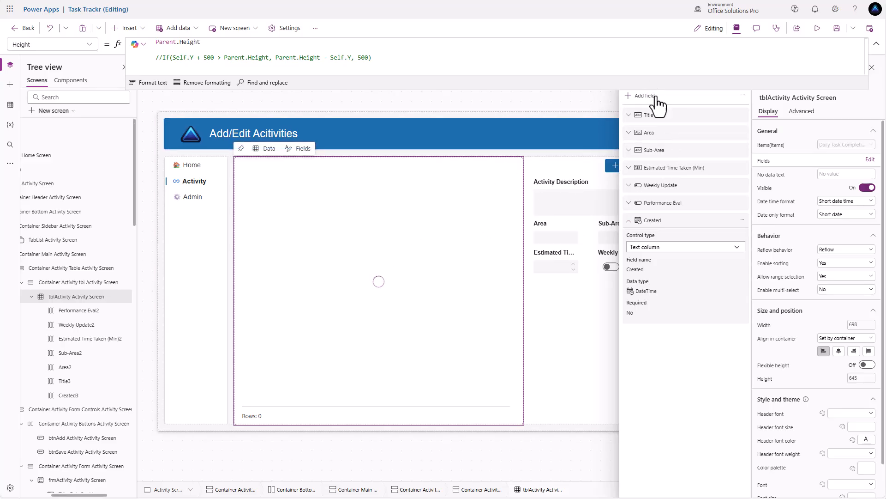
left_click_drag(716, 91, 716, 51)
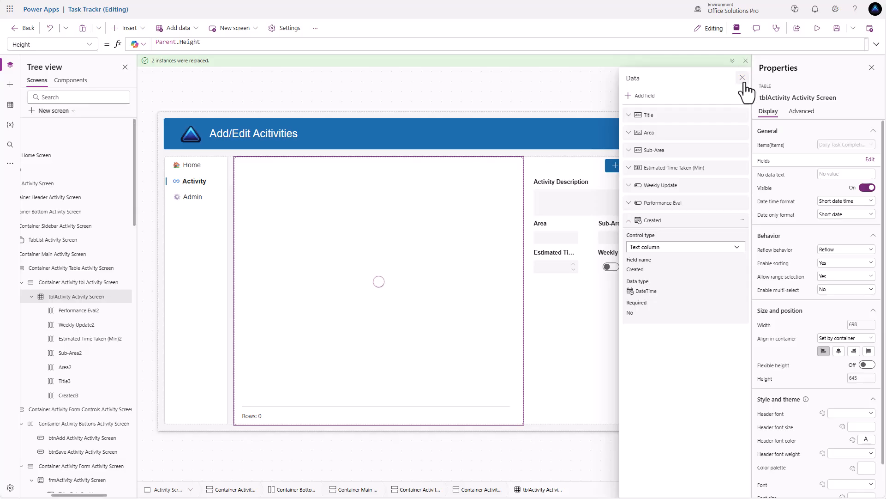
left_click(743, 78)
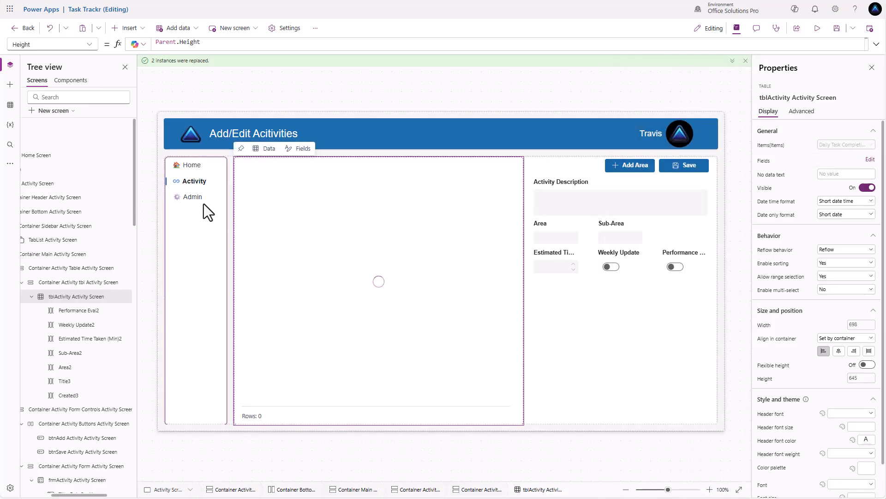
left_click(193, 196)
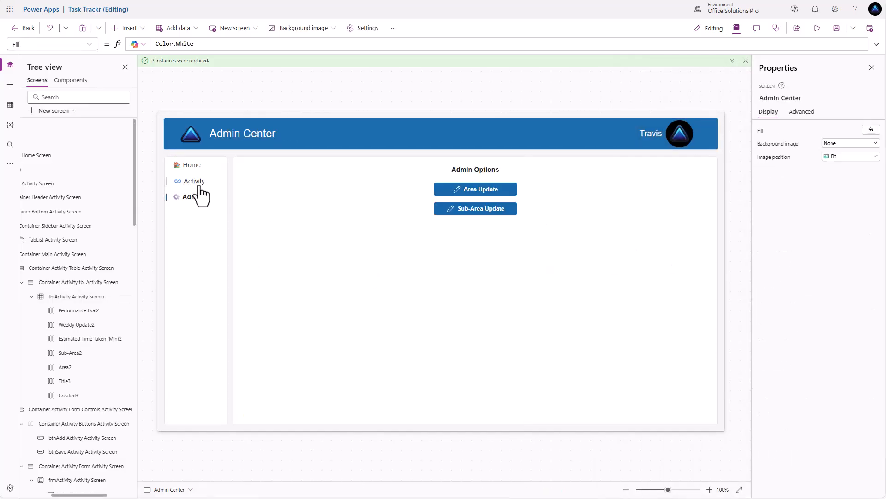
left_click(198, 183)
left_click(373, 224)
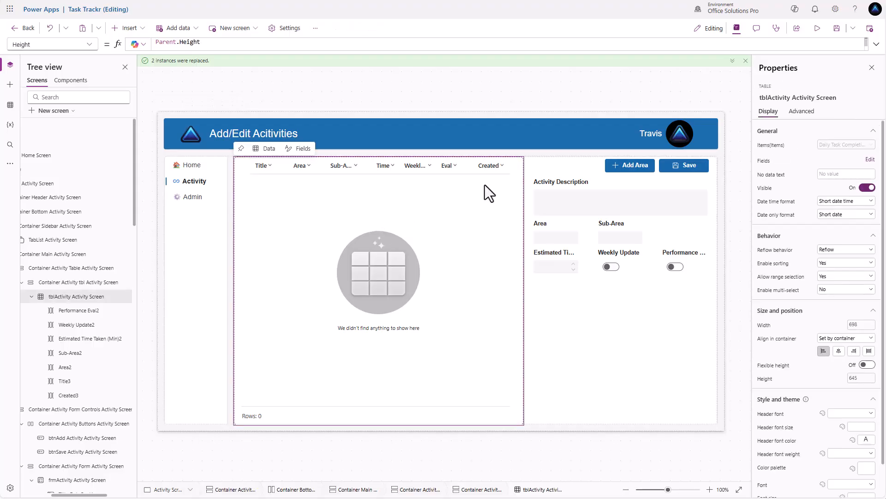
Set the header text of the activity table's Title column to Activity
left_click(63, 381)
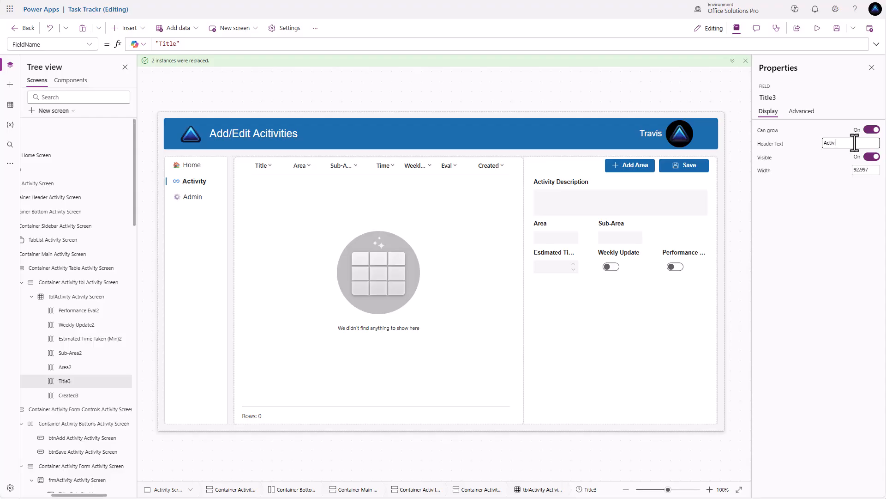
left_click(835, 173)
left_click(609, 342)
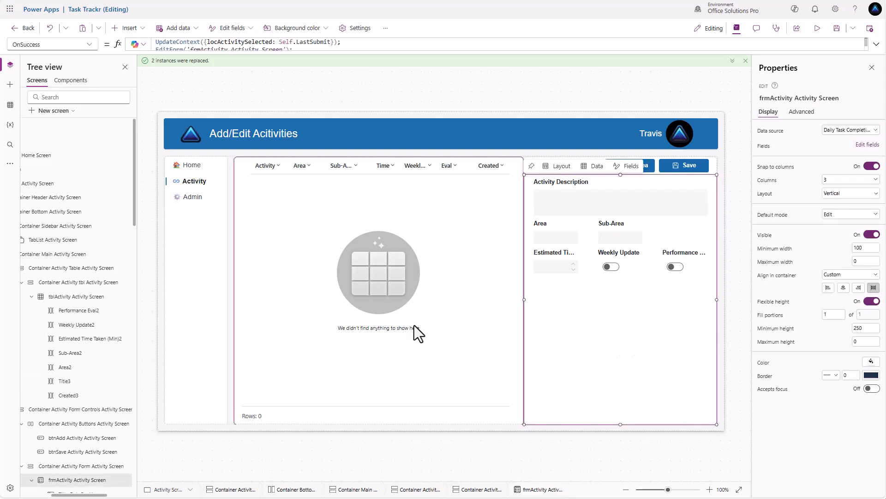
Check the fill portions of the Activity Form Controls container and dismiss the replacement notification
left_click(69, 410)
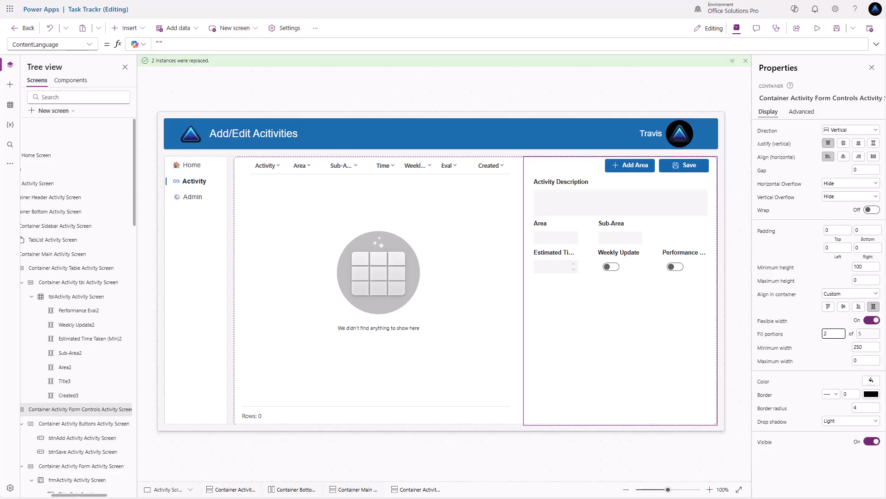
left_click(634, 156)
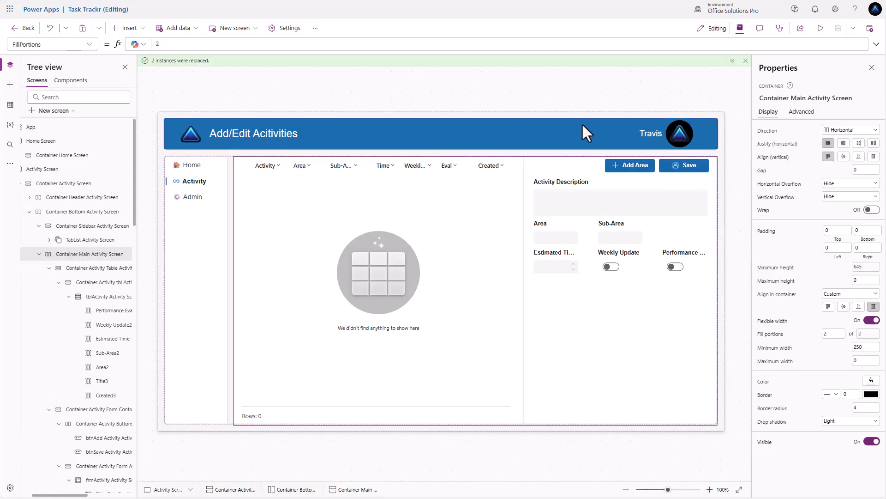
left_click(745, 61)
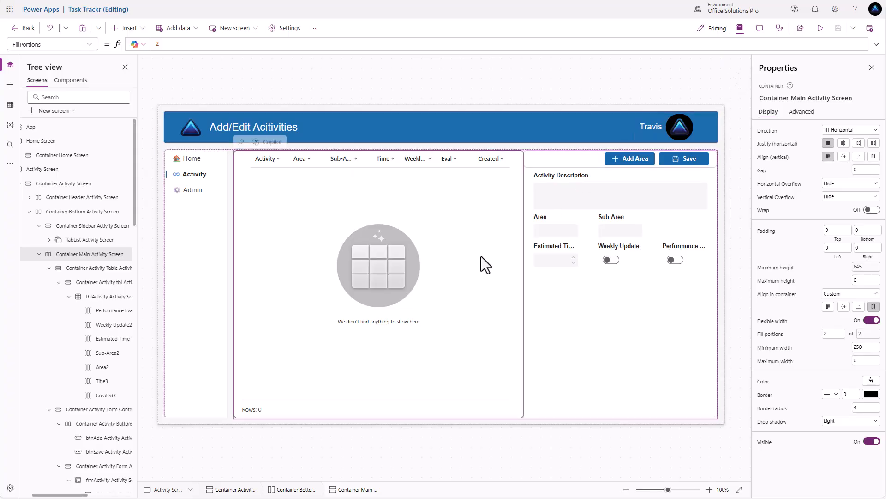
left_click(511, 393)
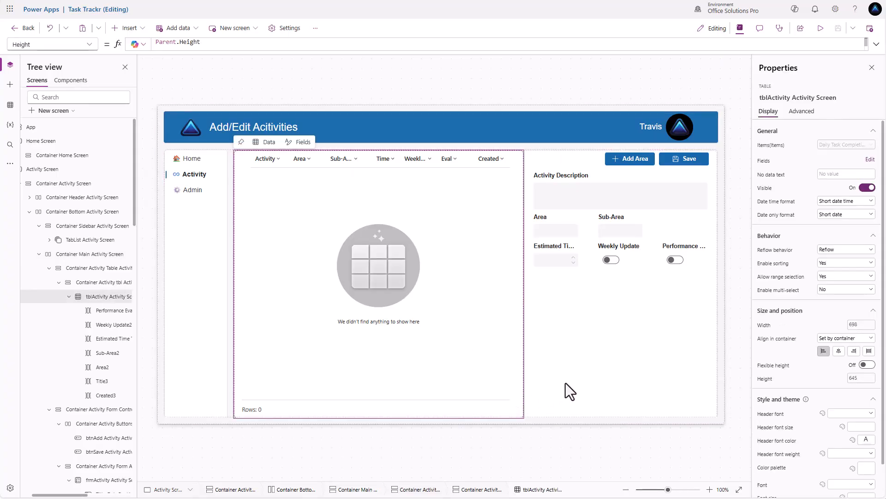
Widen the Activity Table container by setting its fill portions to 5
left_click(85, 272)
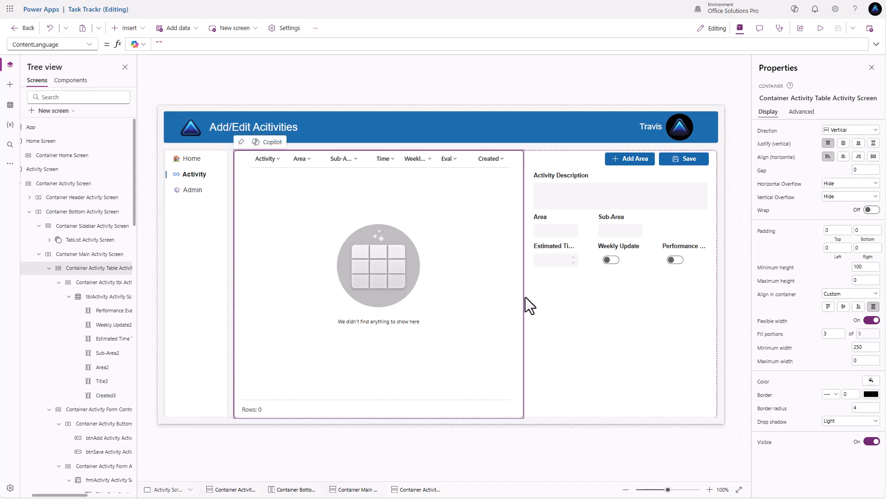
left_click(838, 333)
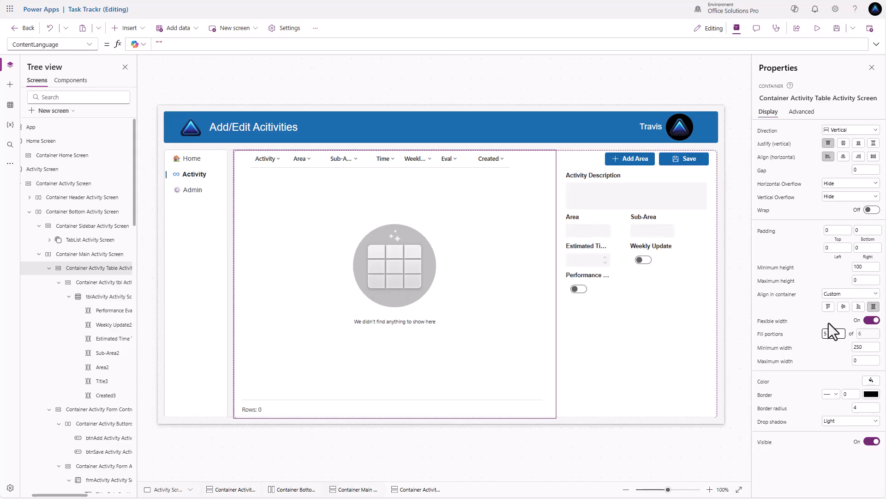
left_click(658, 343)
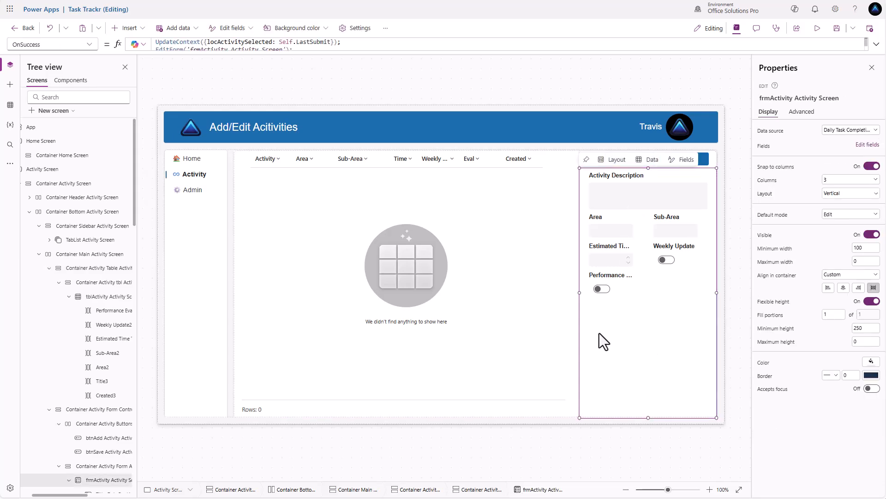
Set the activity form, frmActivity Activity Screen, to a single-column layout
left_click(105, 467)
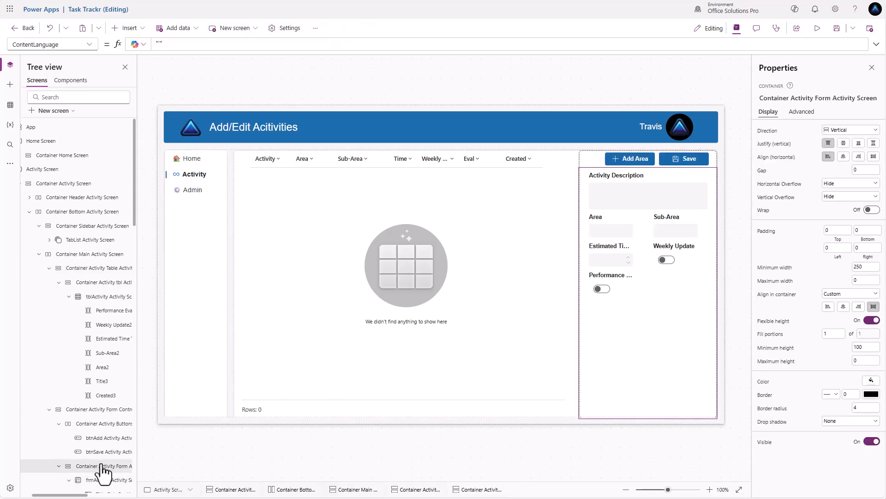
left_click(97, 409)
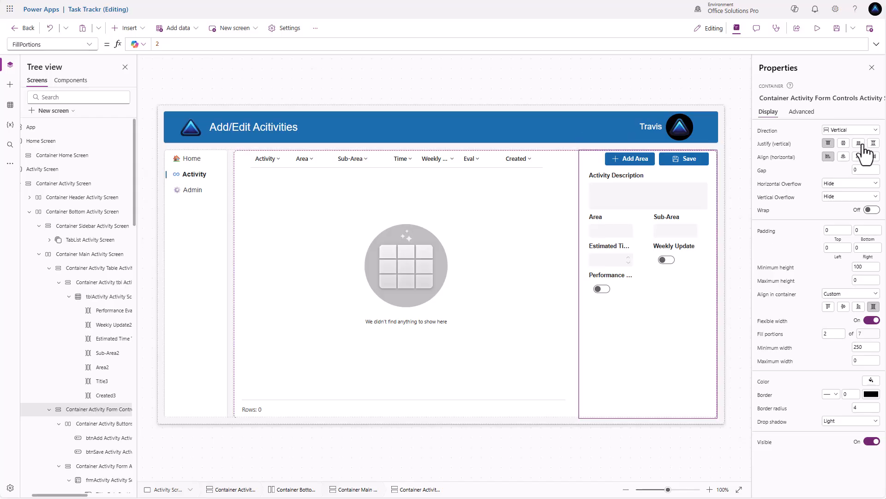
left_click(86, 424)
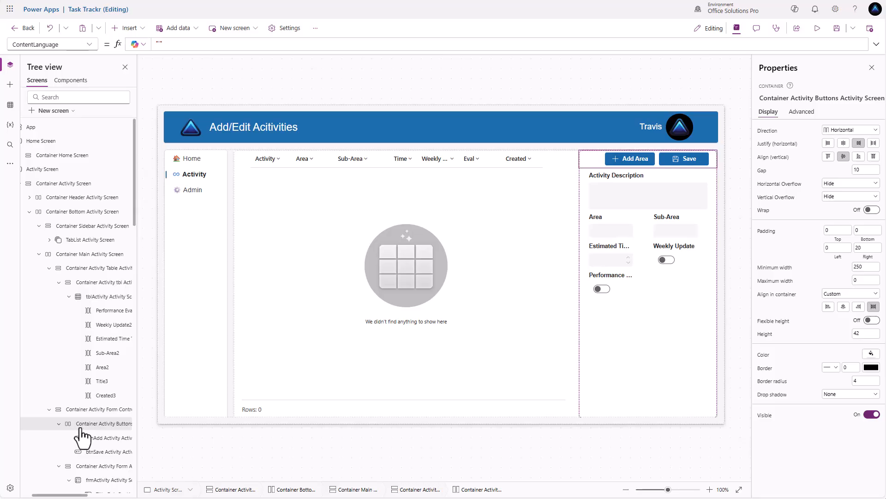
left_click(79, 481)
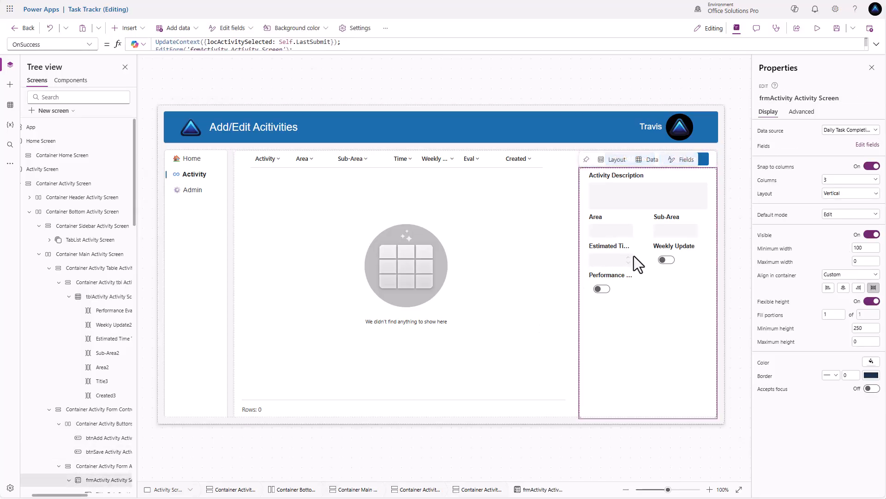
left_click(849, 180)
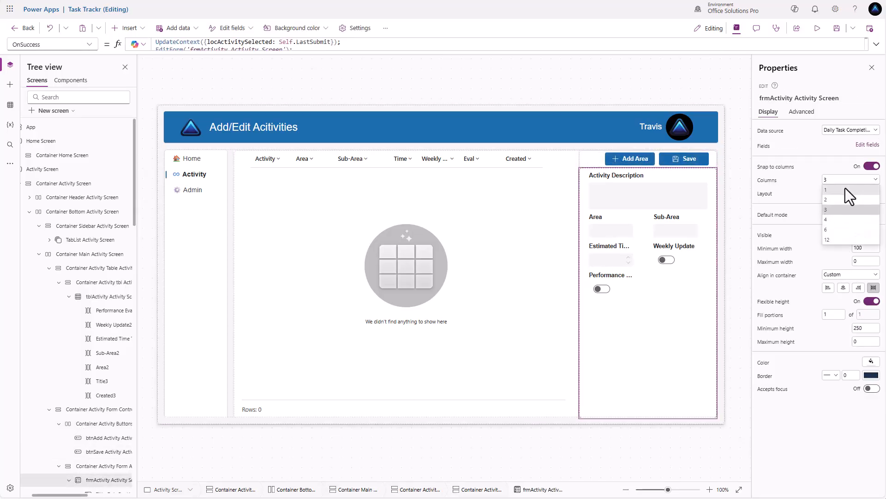
left_click(842, 192)
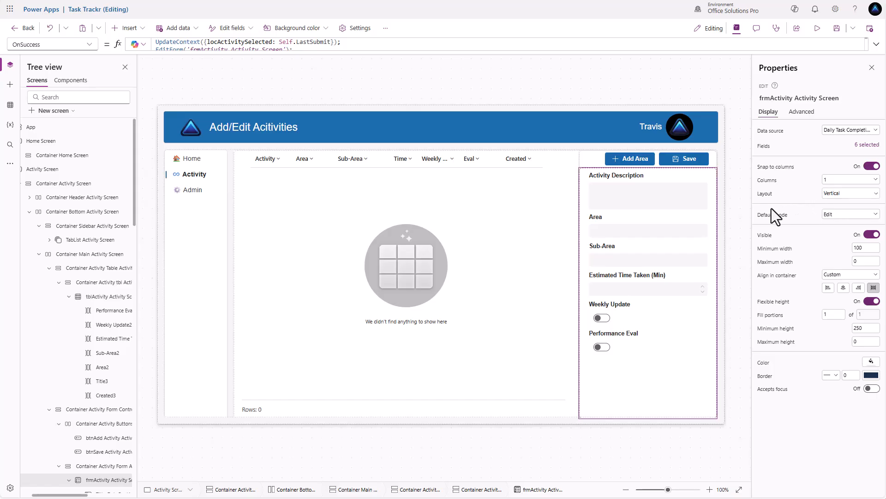
Insert a modern Combobox into the Area card of the activity form
left_click(625, 259)
left_click(637, 233)
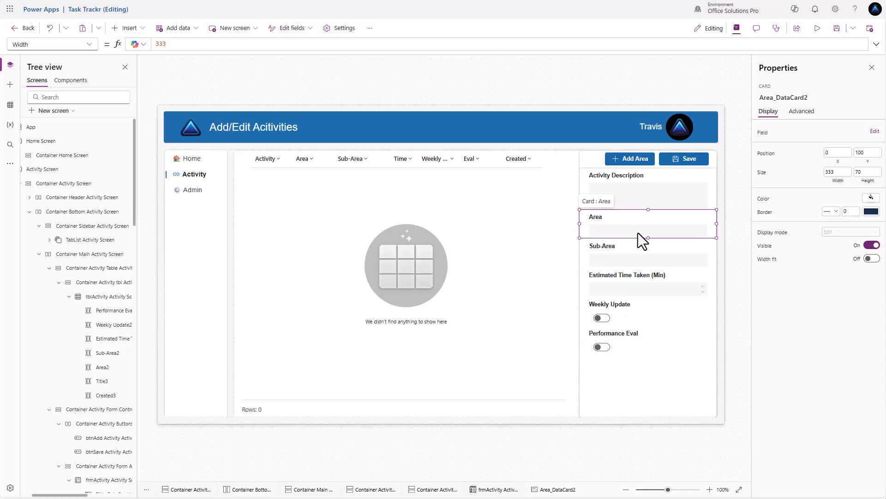
left_click(638, 233)
left_click(140, 30)
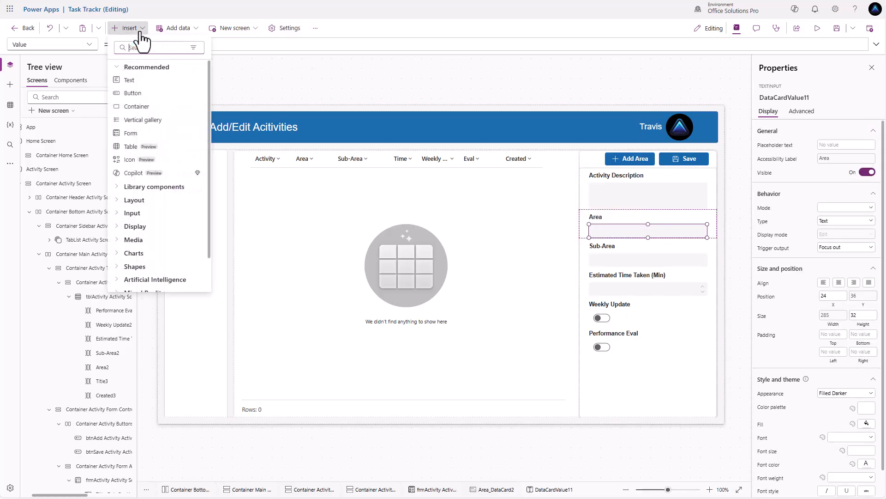
type("comb")
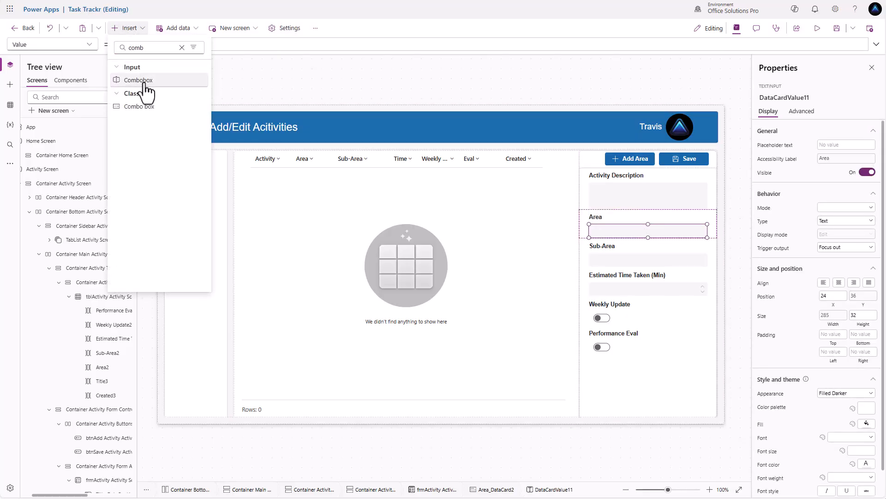
left_click(141, 81)
Set the Area combo box's Items formula to Filter(Areas, 'Created By'.Email = gblUserEmail)
left_click(626, 230)
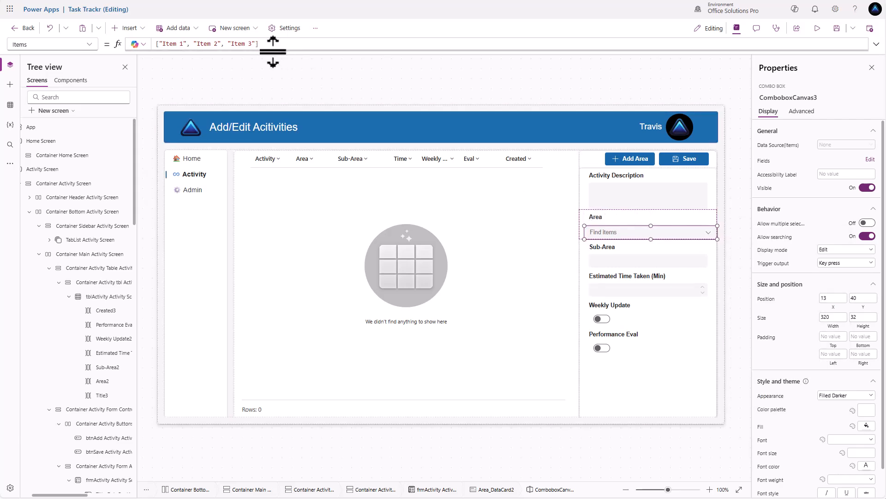
left_click_drag(273, 52, 273, 83)
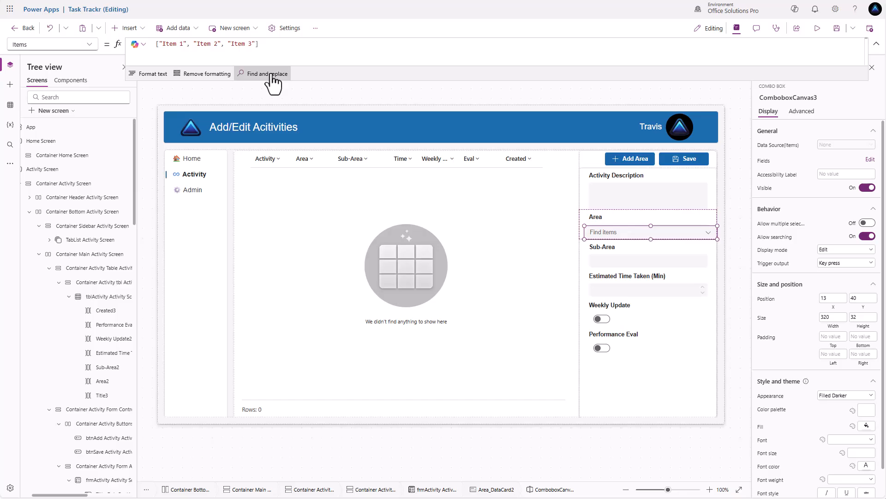
left_click(269, 46)
key("ctrl+a")
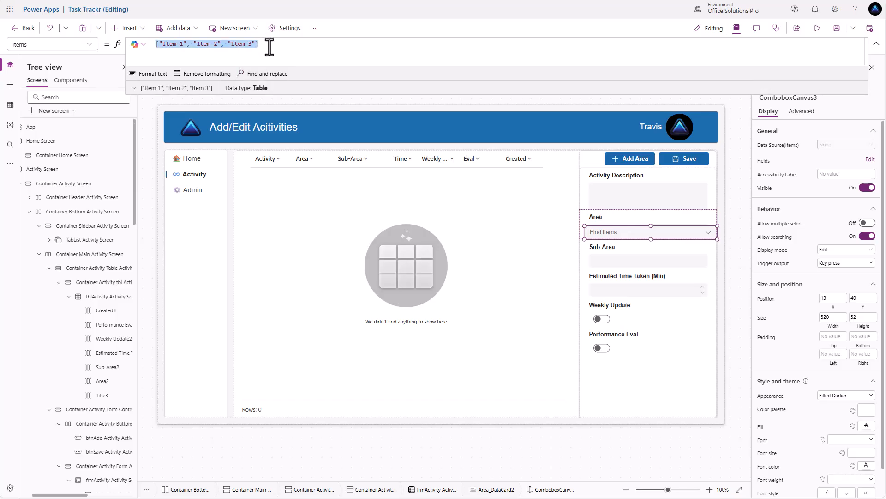
type("Filter(A")
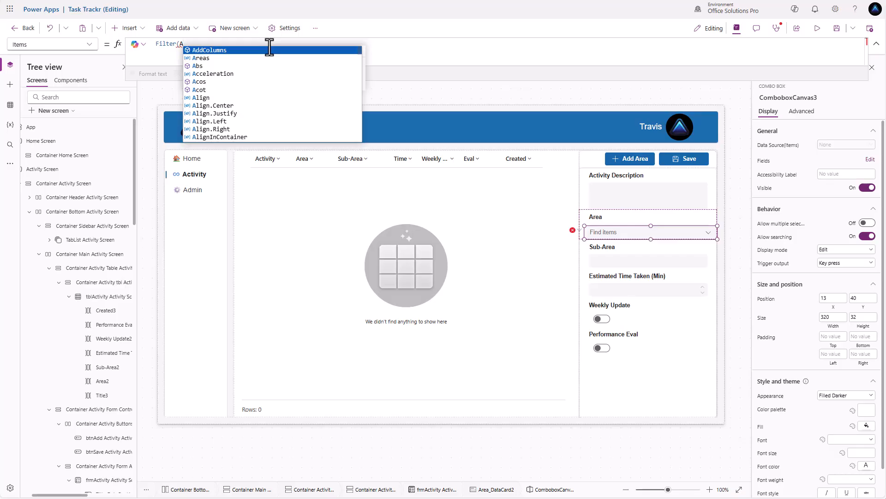
key("Down")
key("Tab")
type(", ")
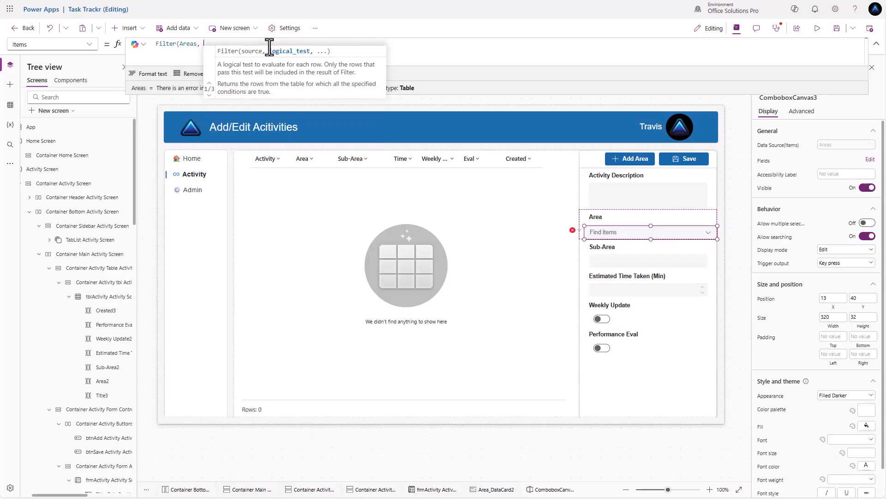
type("Created")
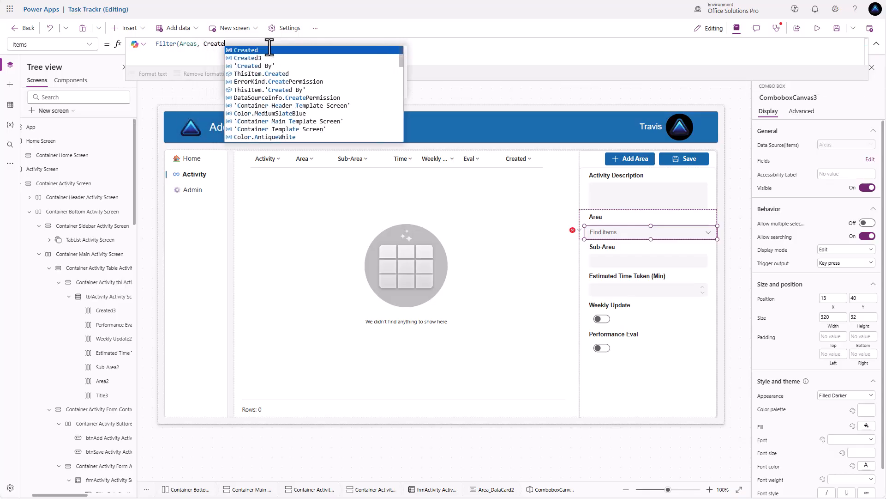
key("Down")
key("Down")
key("Tab")
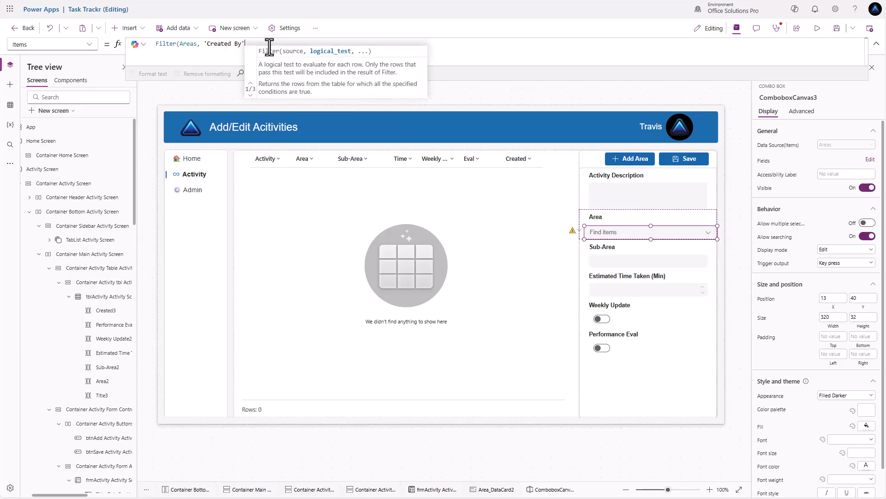
type(".Email")
type("l =")
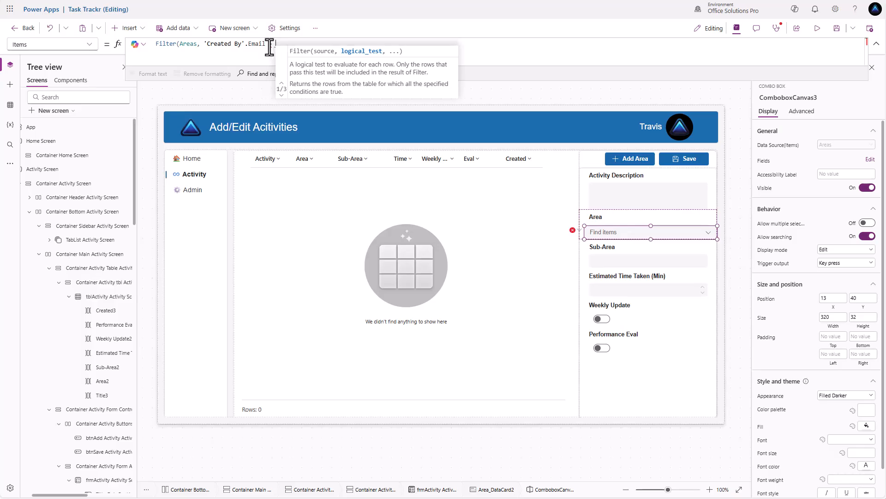
type(" gbl")
key("Down")
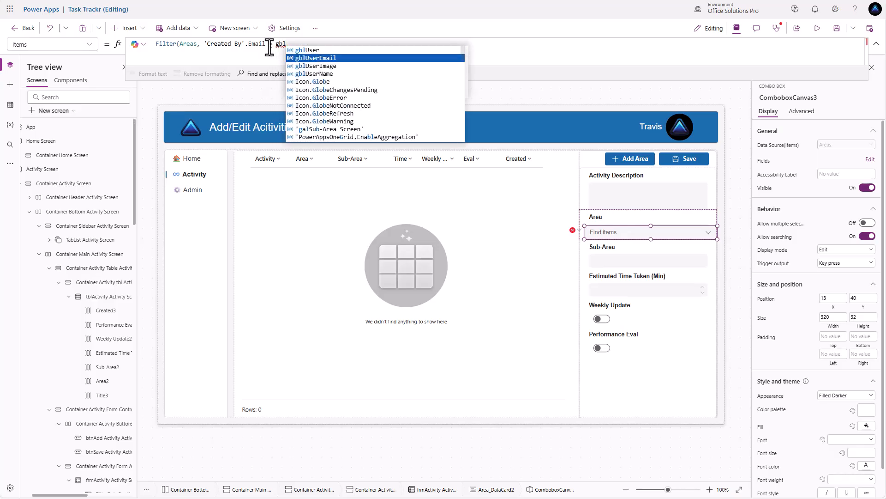
key("Tab")
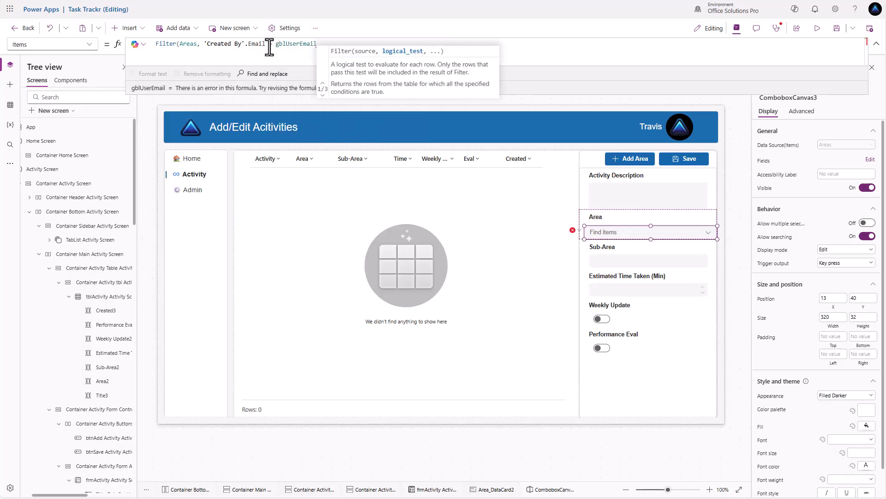
type(")")
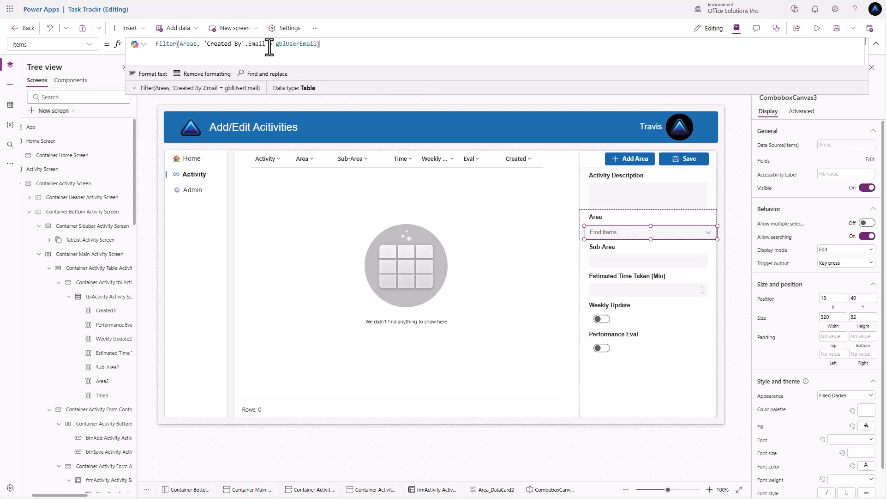
Check the choices offered by the Area combo box's list
left_click(708, 234)
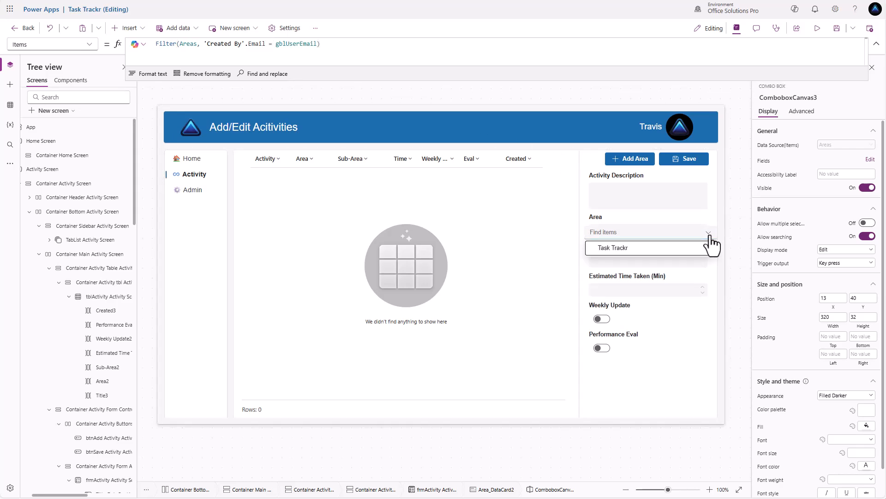
left_click(709, 235)
left_click(679, 234)
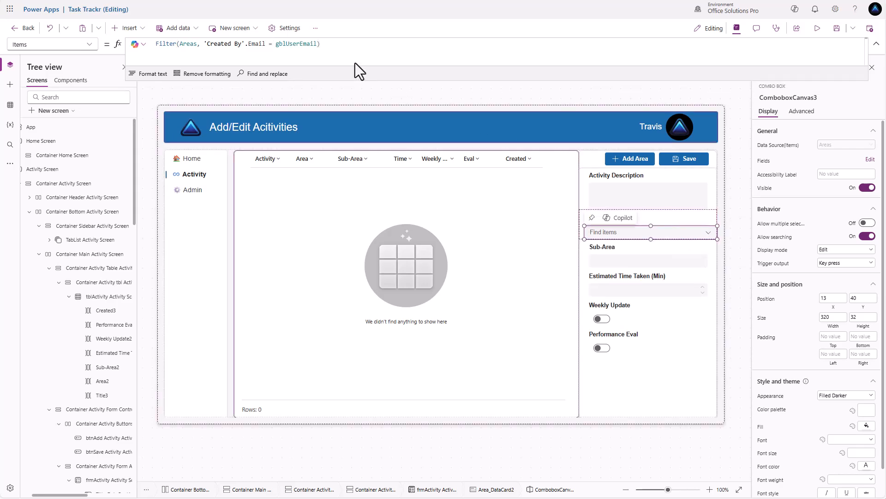
Wrap the Area combo box's Items filter in a Sort function by Title with SortOrder.Ascending
left_click(158, 44)
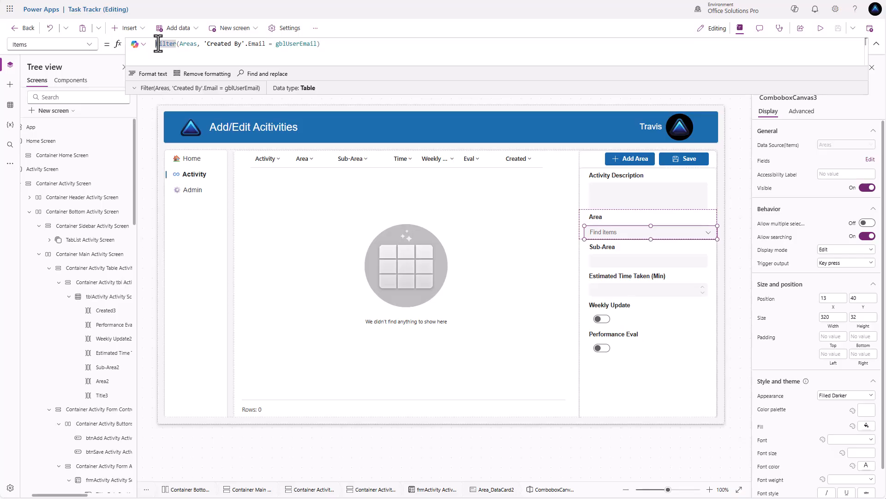
type("Sort(")
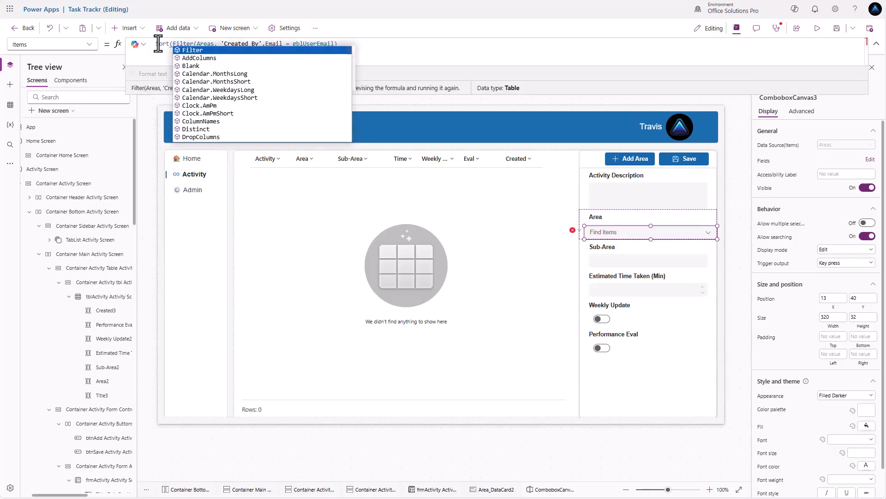
left_click(369, 49)
type(", ")
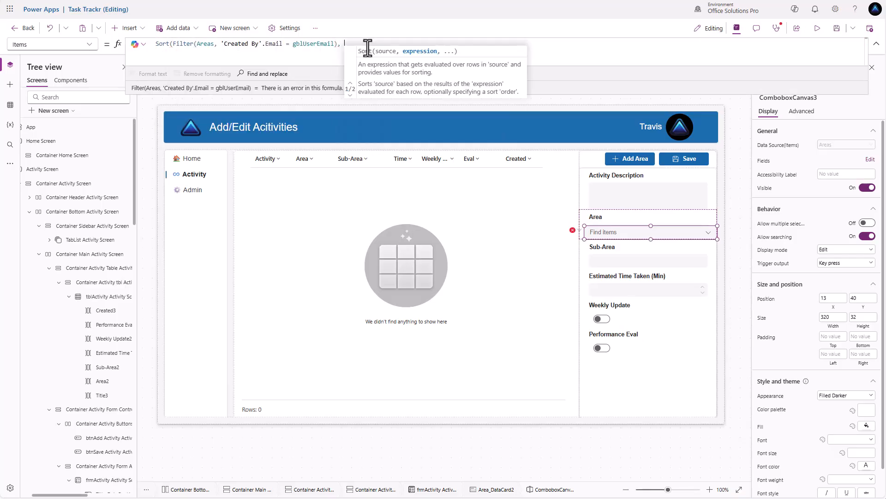
type("Title, Sor")
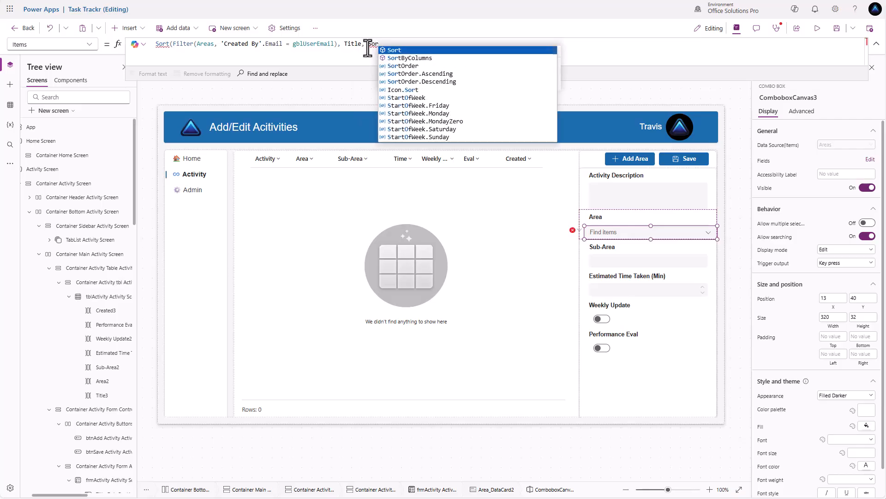
key("Down")
key("Down")
key("Down")
key("Tab")
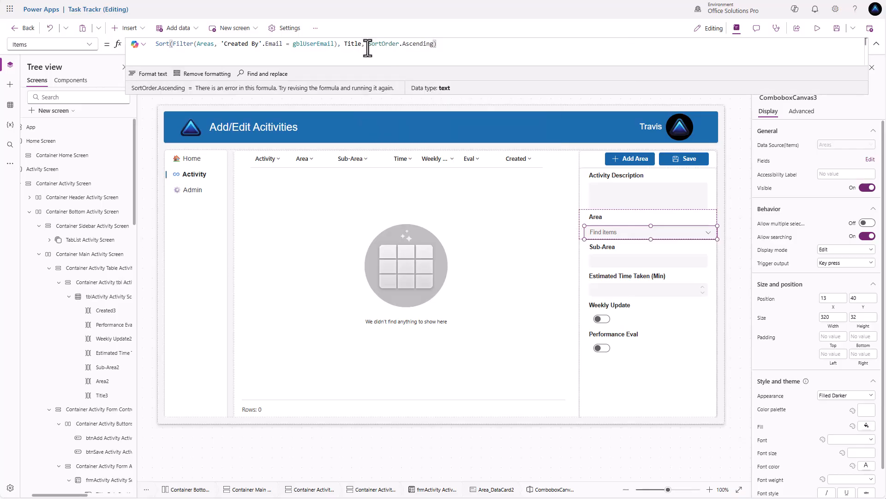
Set the Area combo box's InputTextPlaceholder to "Select Area"
left_click(800, 112)
scroll(792, 388, "down", 5)
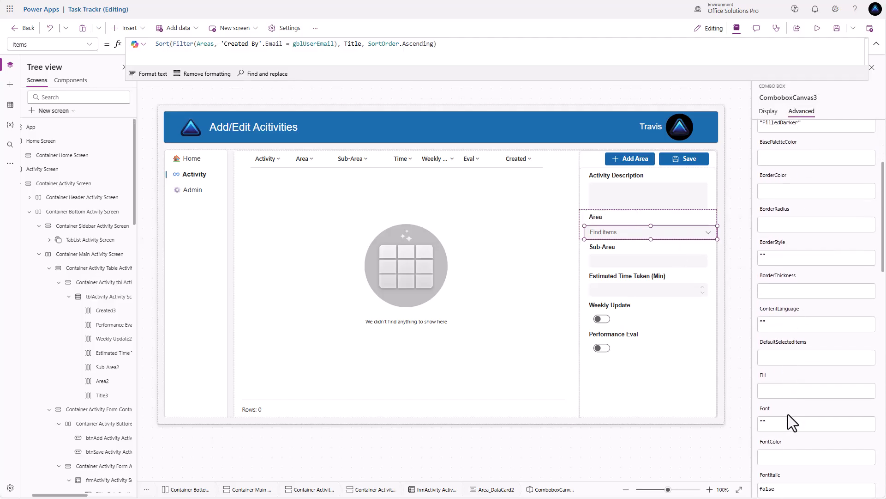
scroll(789, 418, "down", 5)
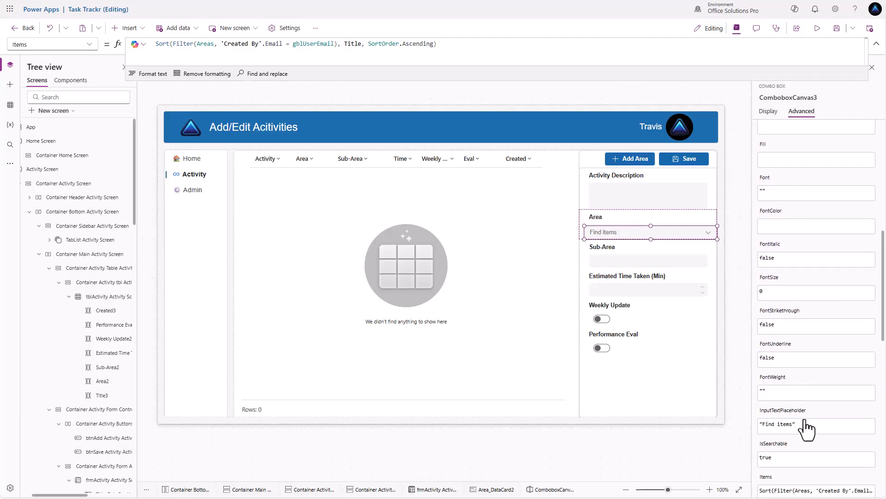
left_click(805, 422)
left_click_drag(765, 427, 788, 427)
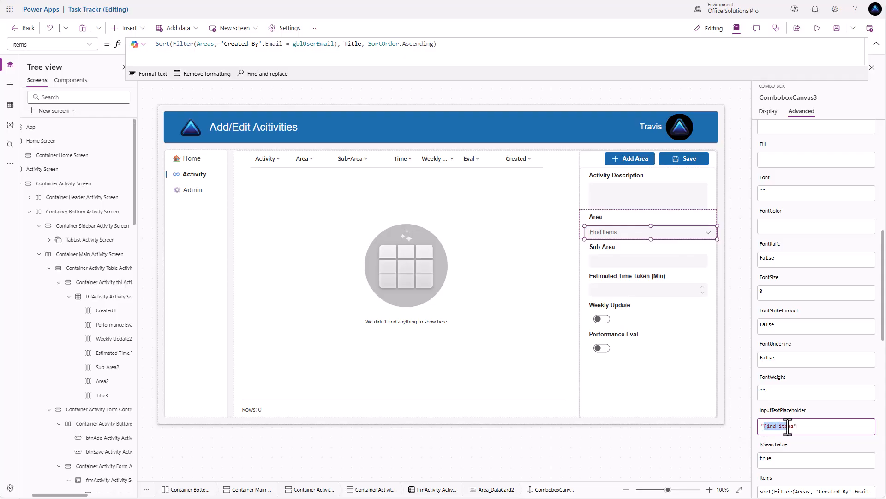
type("Sel")
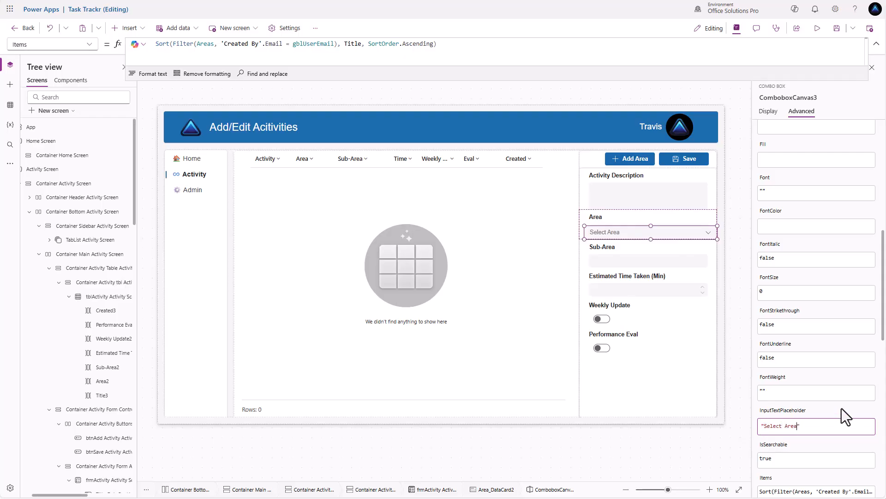
type("ect Area")
left_click(618, 227)
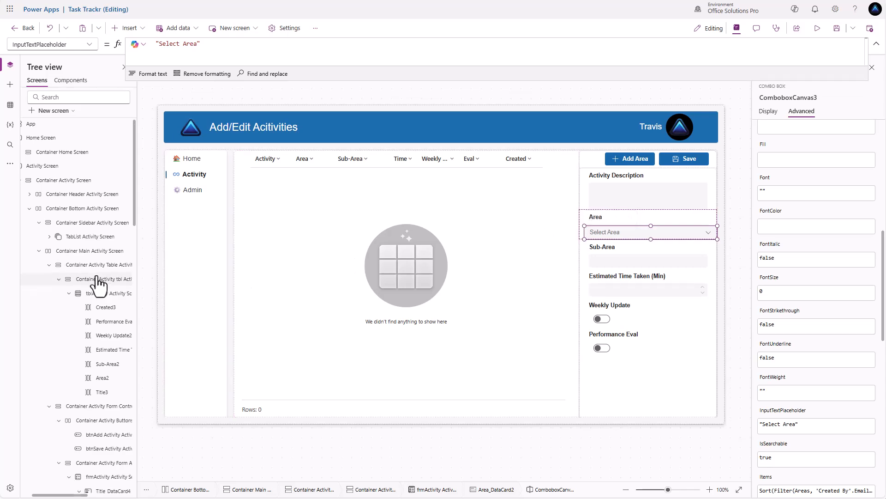
Copy the Y formula from the Area card's text input and set the Area combo box's Y to DataCardKey11.Y + DataCardKey11.Height + 4
scroll(99, 283, "down", 5)
scroll(99, 283, "down", 2)
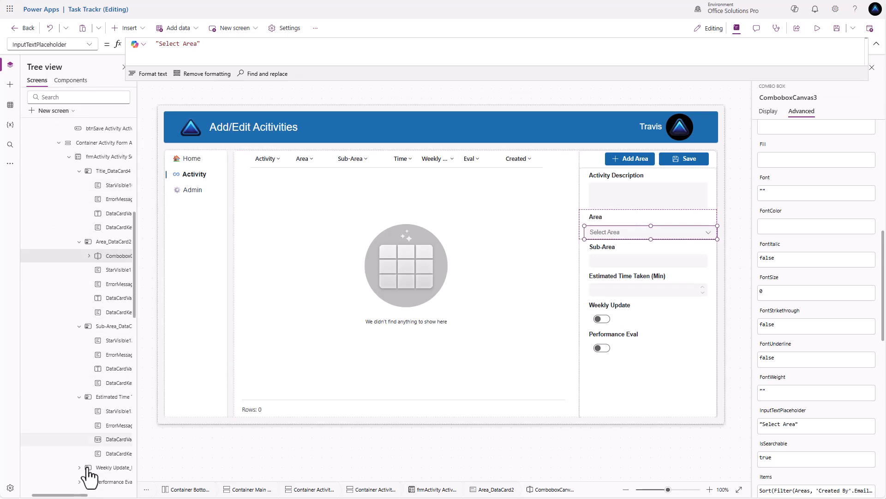
left_click_drag(83, 495, 105, 495)
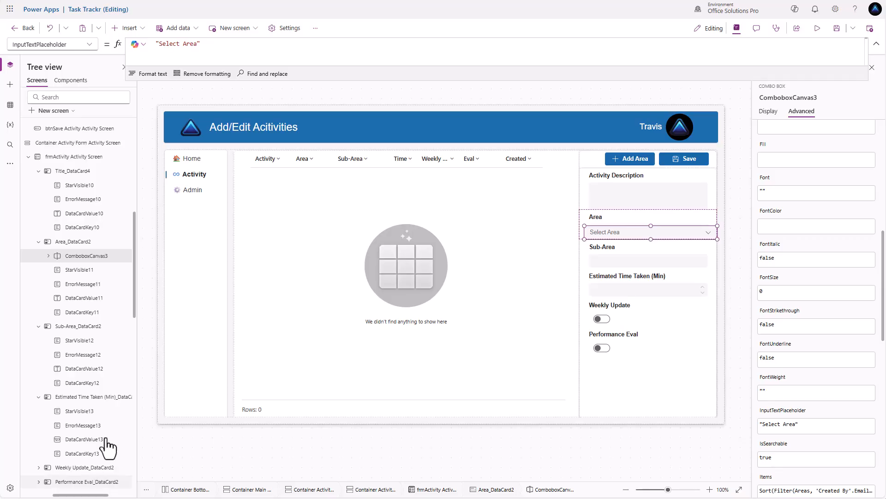
left_click(86, 299)
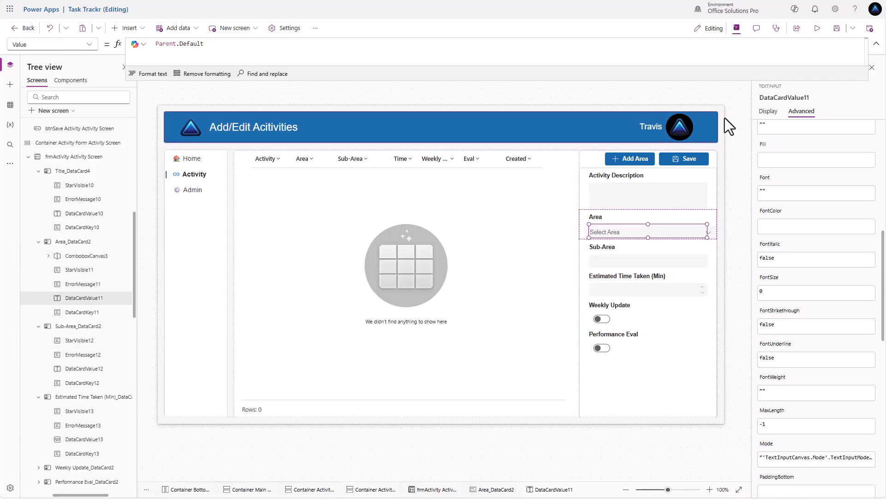
left_click(764, 113)
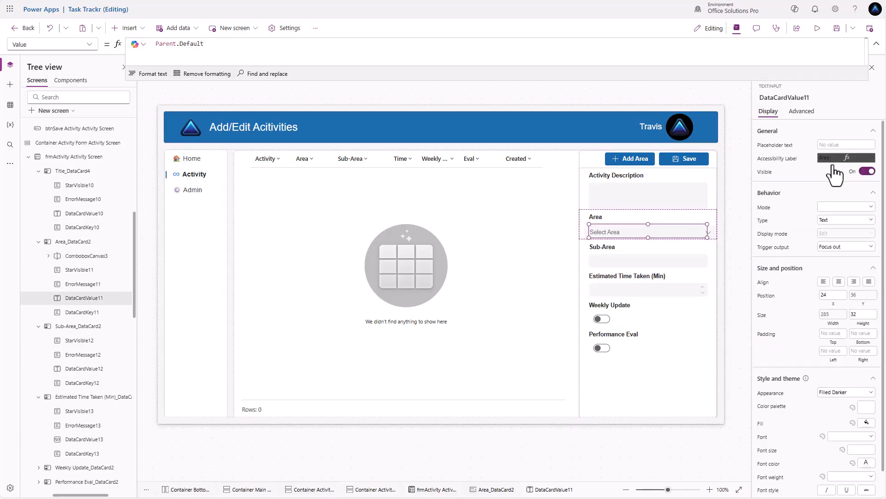
left_click(864, 305)
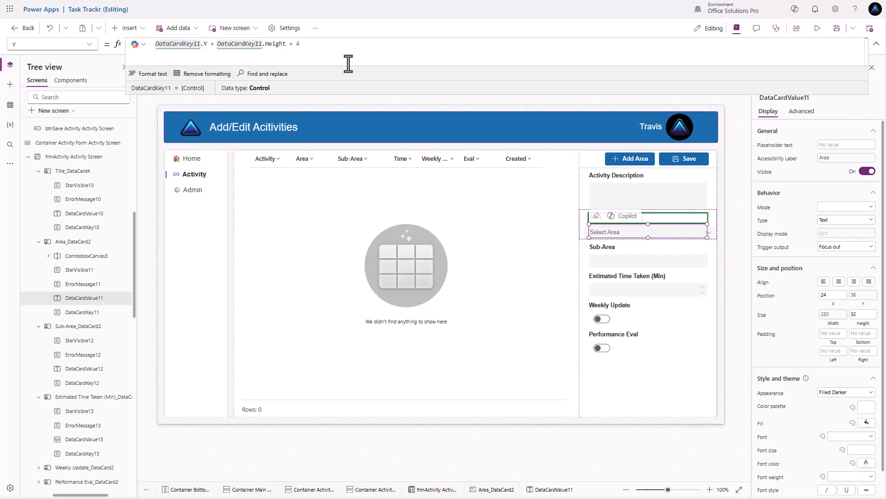
left_click_drag(323, 42, 107, 45)
key("ctrl+c")
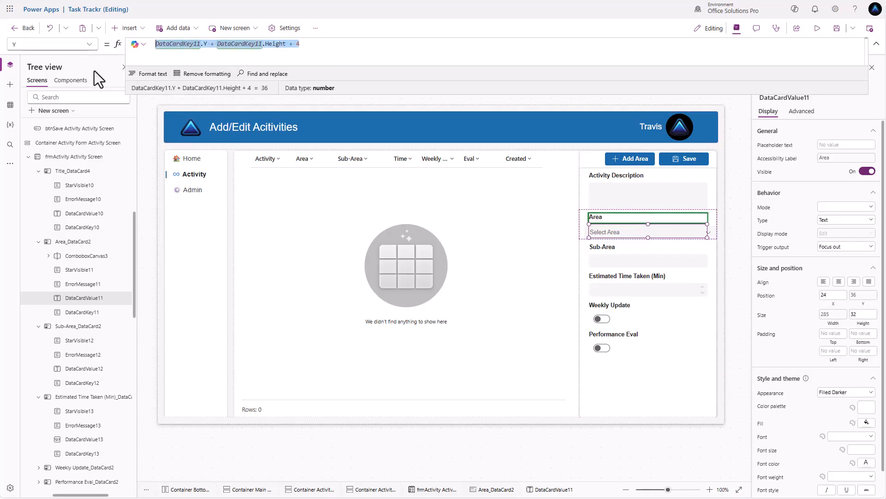
left_click(139, 271)
left_click(88, 256)
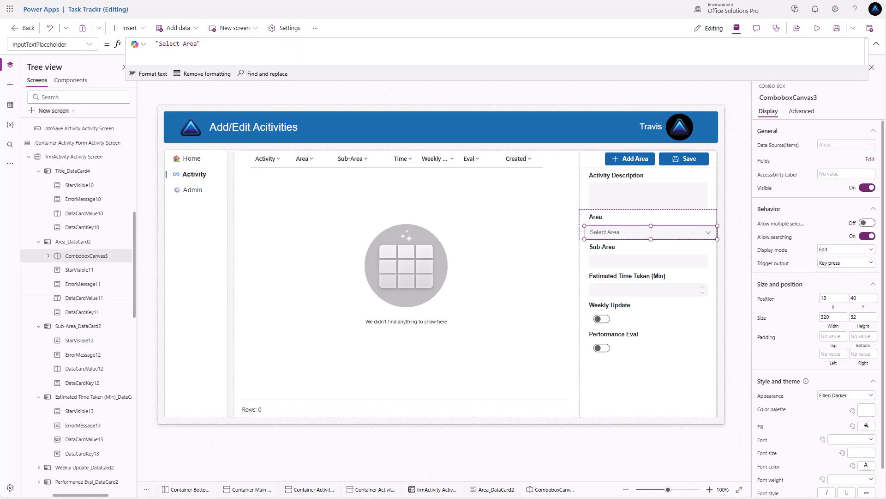
left_click(862, 299)
double_click(164, 45)
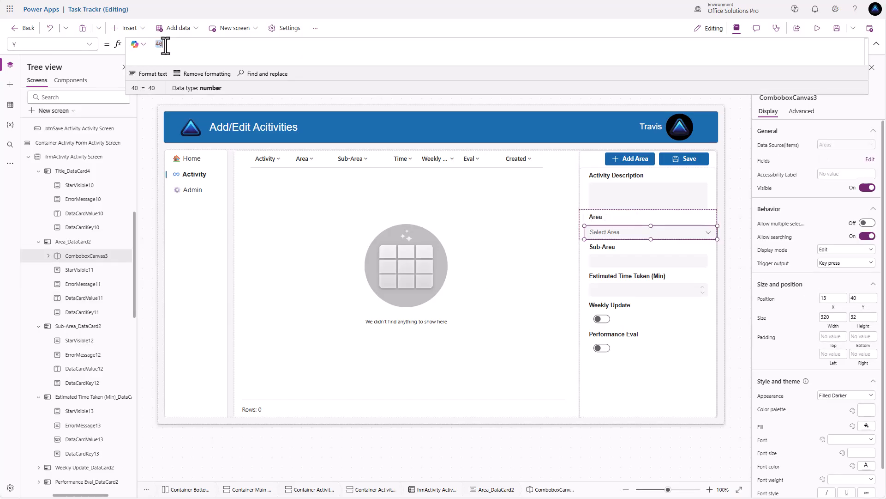
key("ctrl+v")
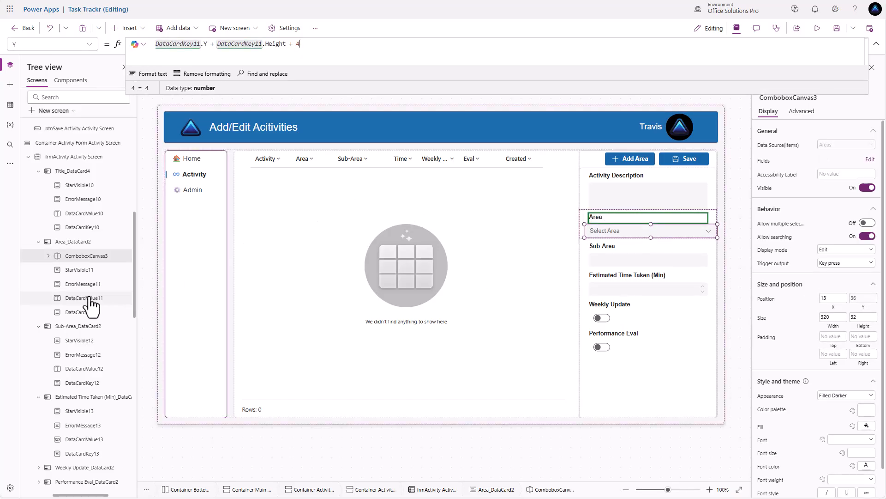
Set the Area combo box's width to Parent.Width - 48, as in the card's text input, and its X position to 24
left_click(82, 299)
left_click(834, 316)
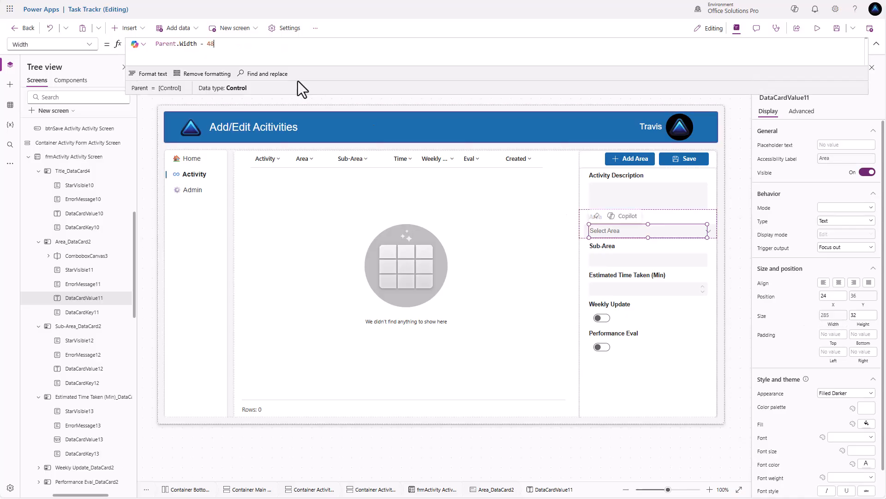
triple_click(230, 45)
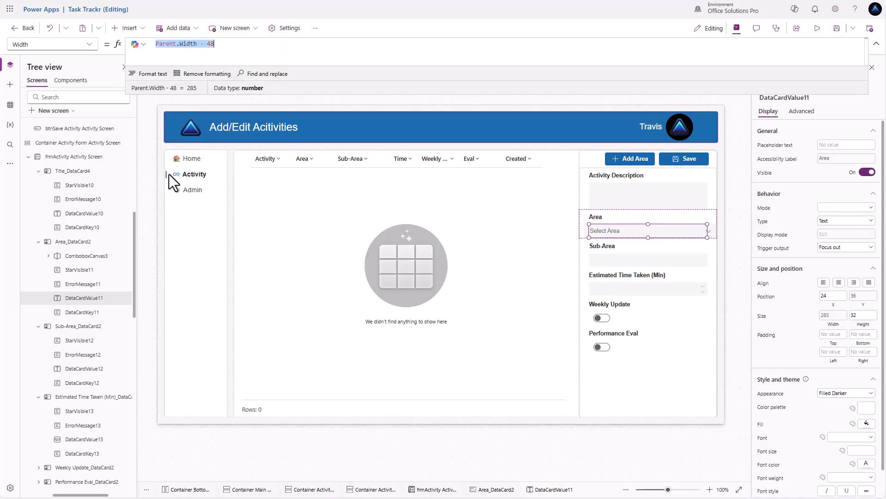
left_click(92, 256)
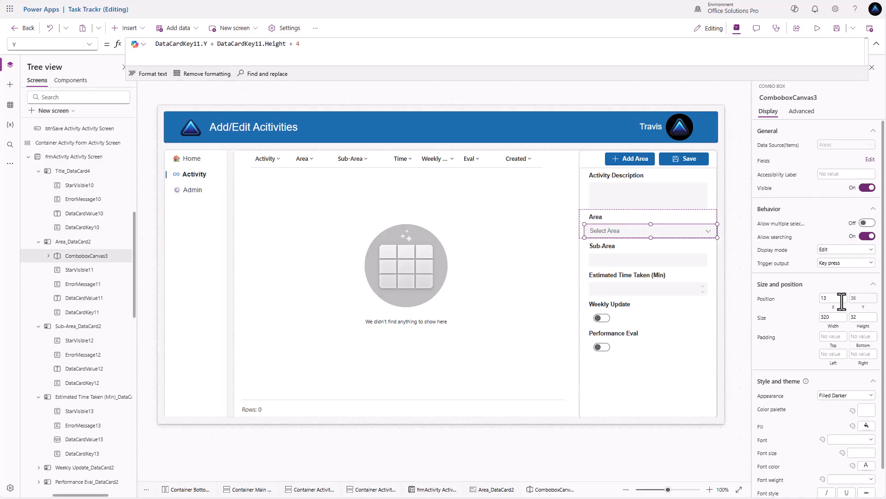
left_click(834, 326)
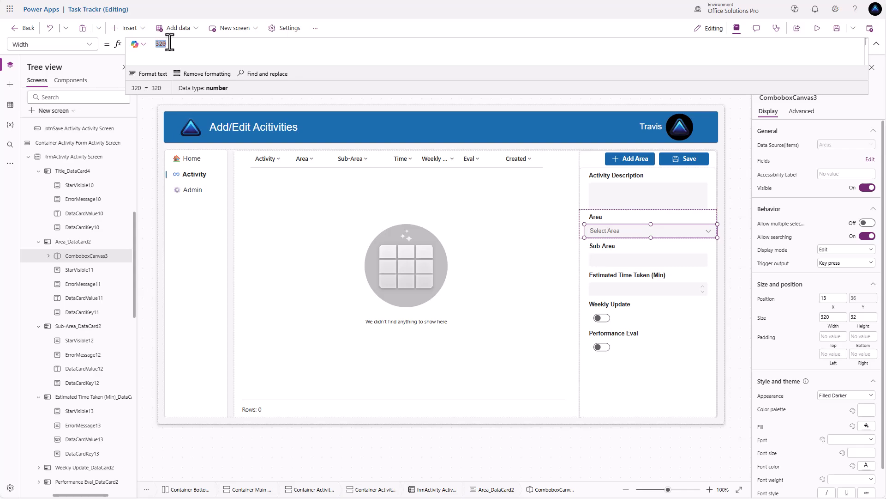
type("Parent.Width - 48")
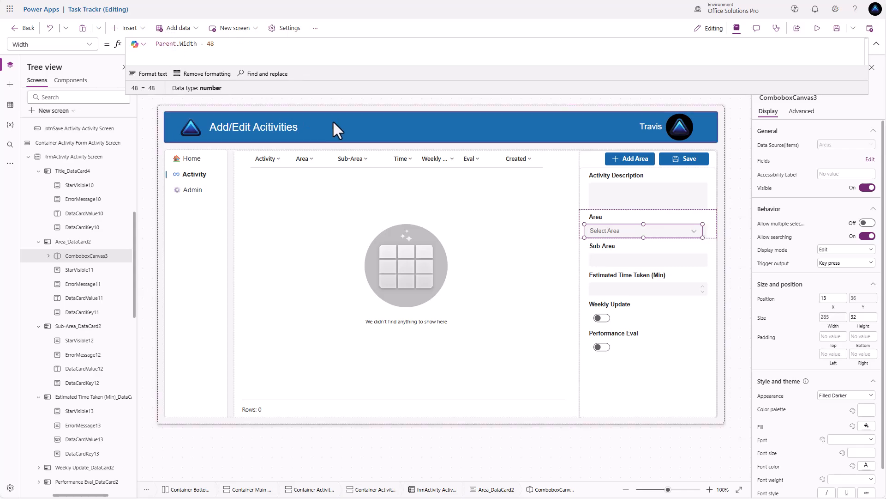
left_click(835, 298)
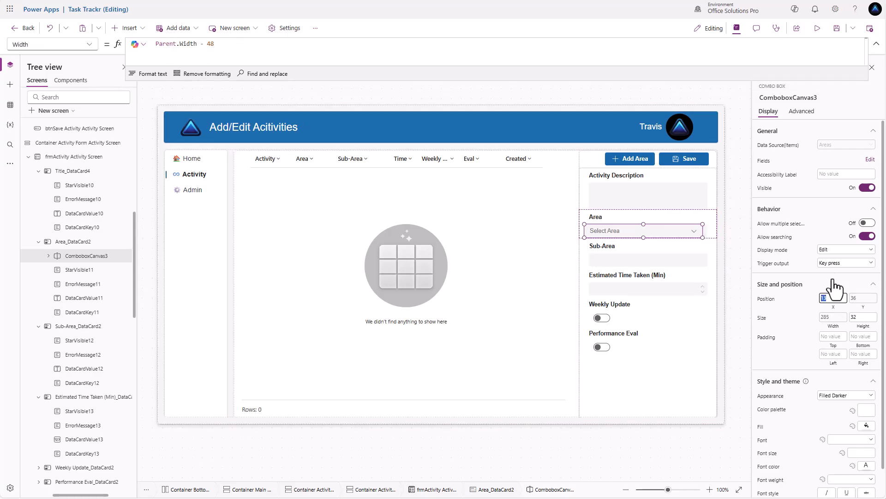
type("24")
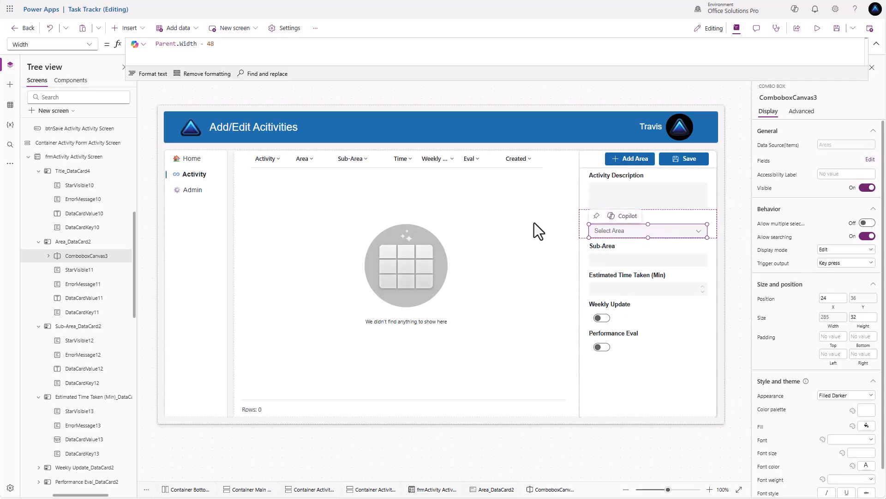
Copy the name of the Area card's DataCardValue11 text input, and delete that text input
double_click(84, 300)
key("ctrl+c")
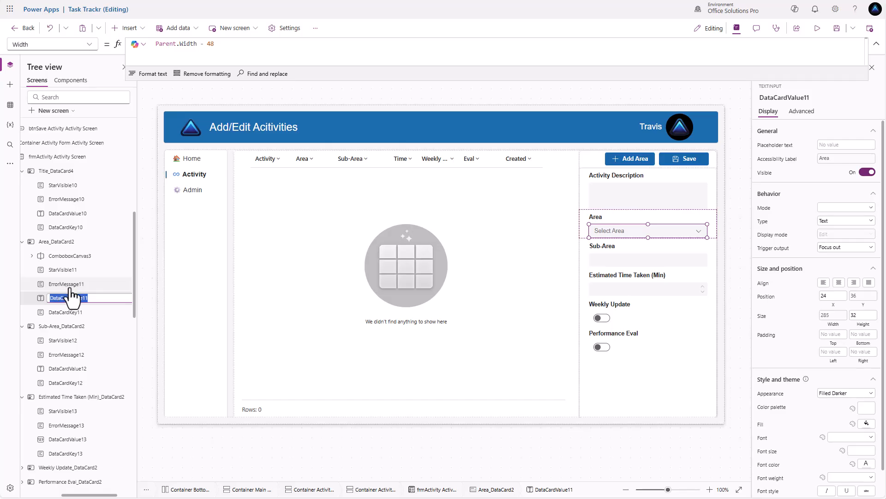
left_click(70, 286)
right_click(79, 309)
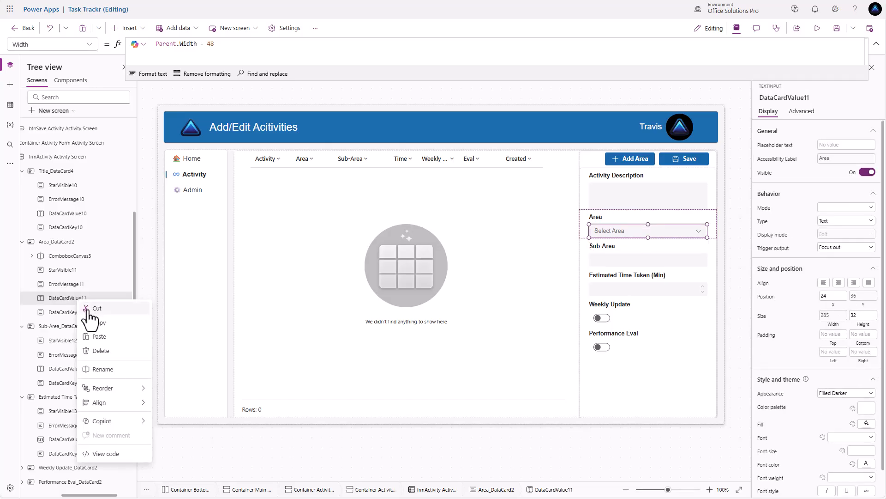
left_click(99, 351)
Rename the Area card's combo box as DataCardValue11
left_click(71, 257)
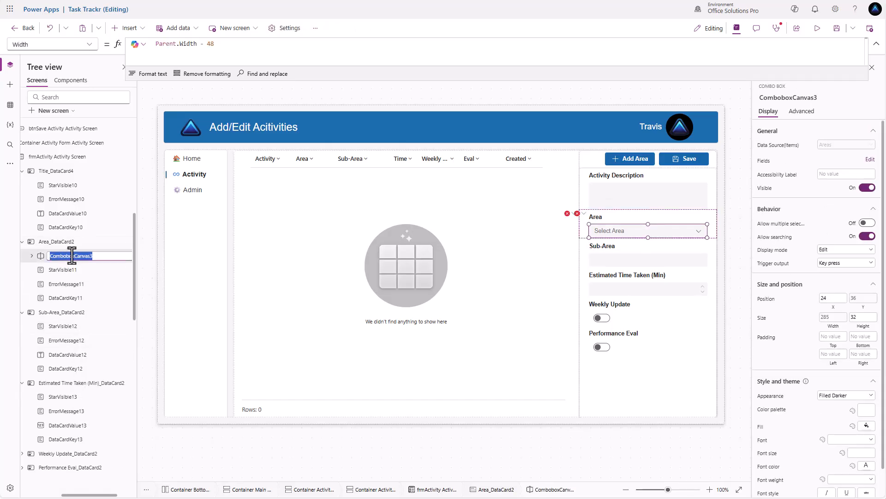
double_click(75, 255)
key("ctrl+v")
left_click(145, 251)
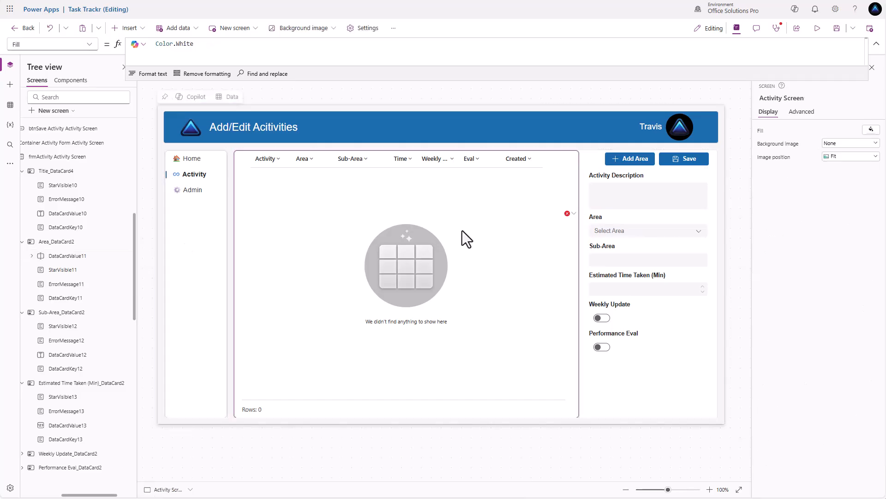
Fix the Area card's formula error by setting its Update property to DataCardValue11.Selected.Title
left_click(577, 216)
left_click(574, 214)
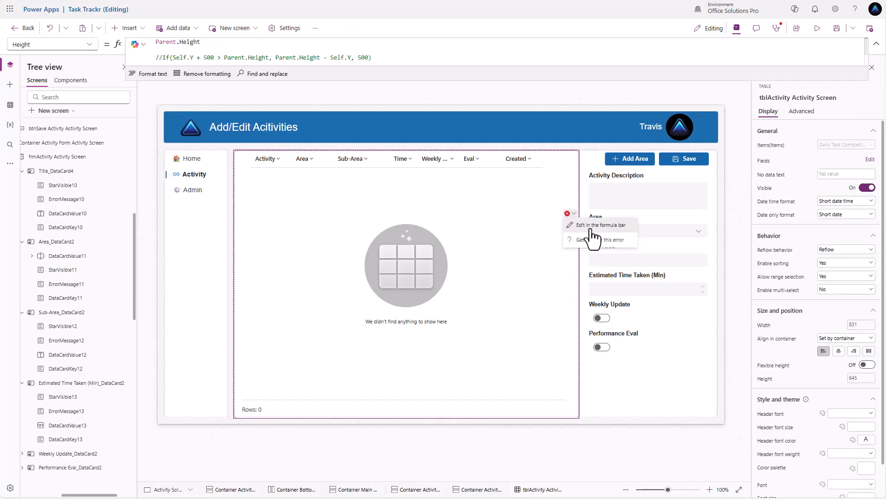
left_click(591, 227)
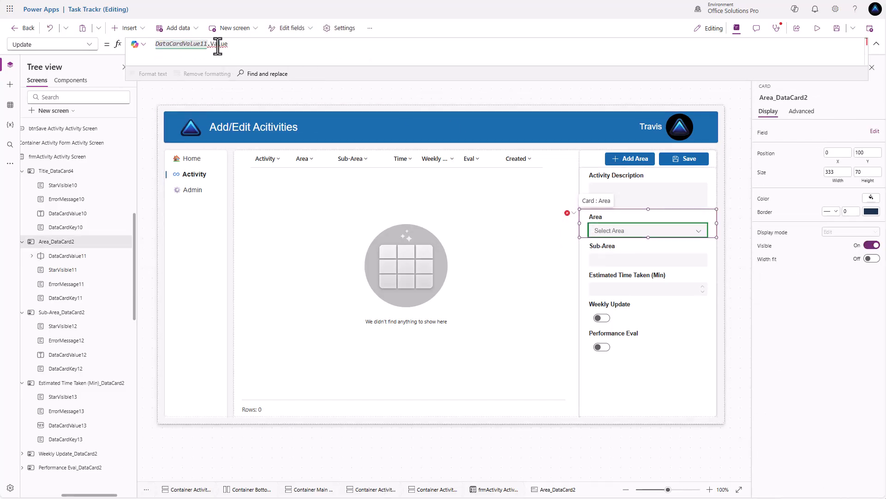
left_click_drag(231, 47, 211, 46)
type("Selected")
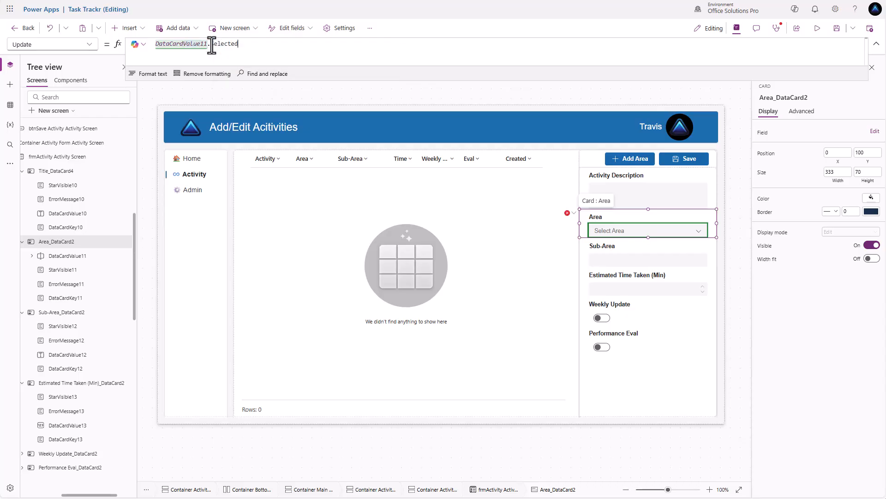
type(".T")
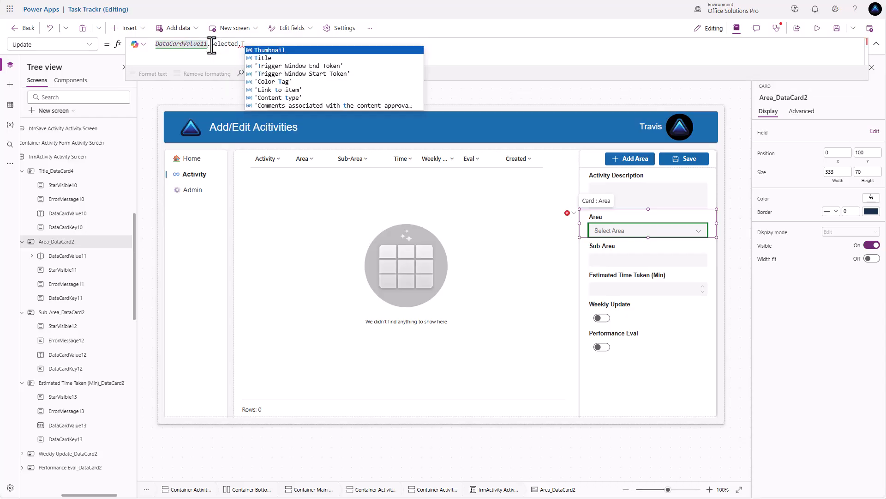
type("itle")
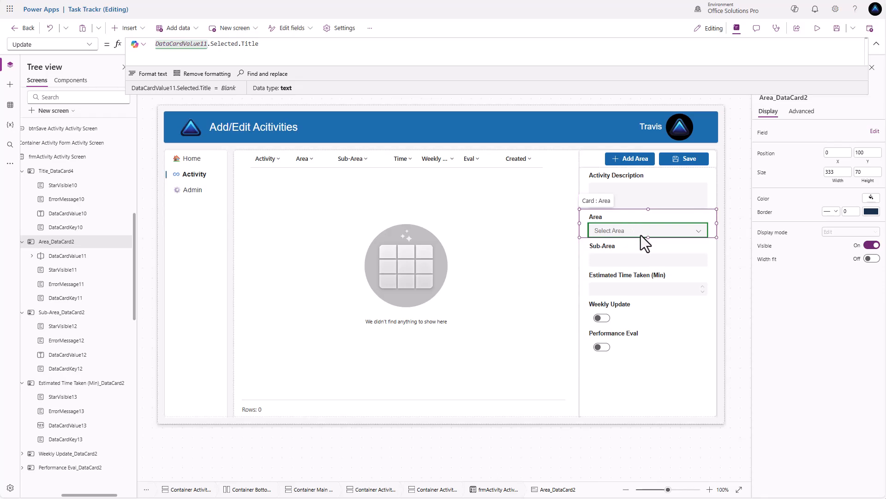
Duplicate the Area combo box into the Sub-Area card and set the copy's X position to 24
left_click(641, 234)
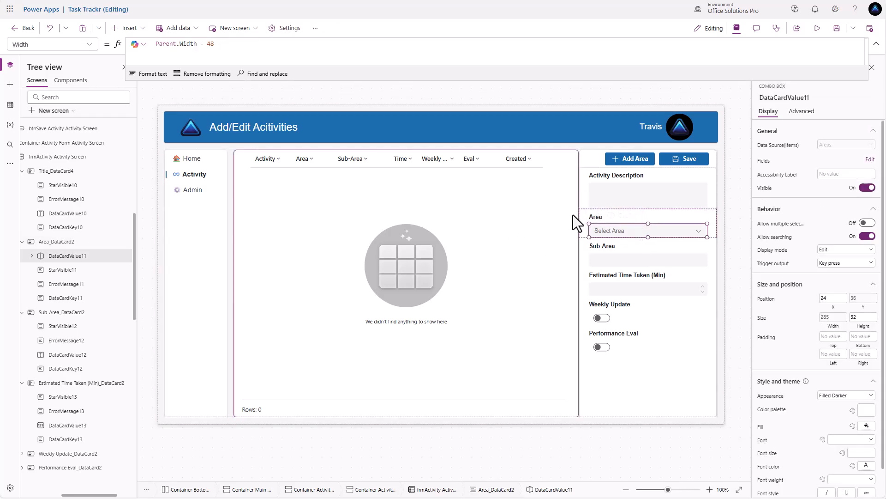
left_click(607, 260)
left_click(606, 261)
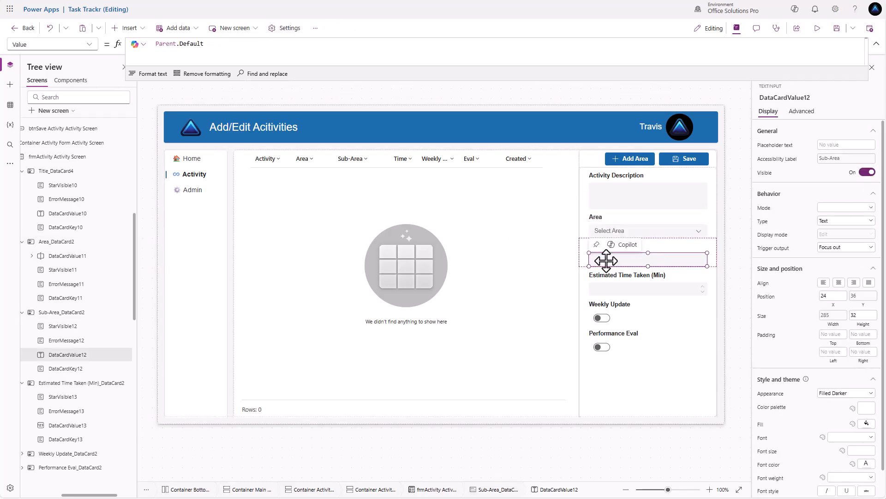
key("ctrl+v")
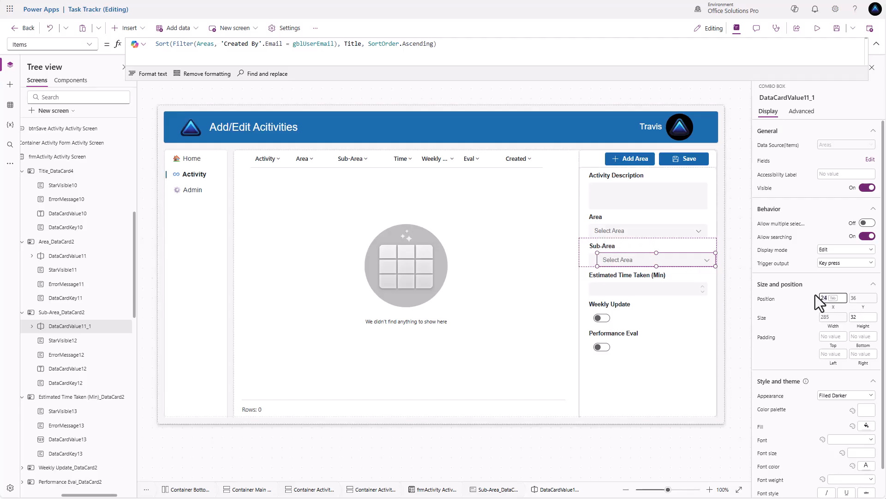
type("24")
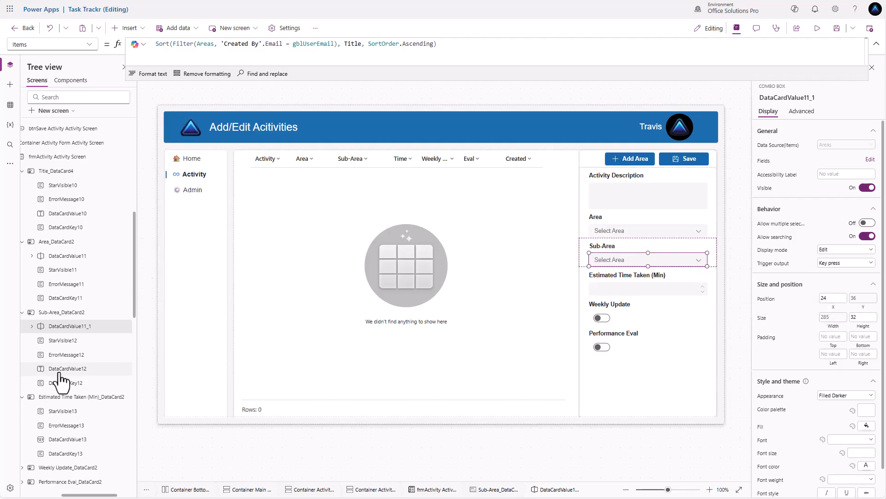
Set the Sub-Area combo box's Y to DataCardKey12.Y + DataCardKey12.Height + 4, copied from the card's DataCardValue12 text input
left_click(65, 369)
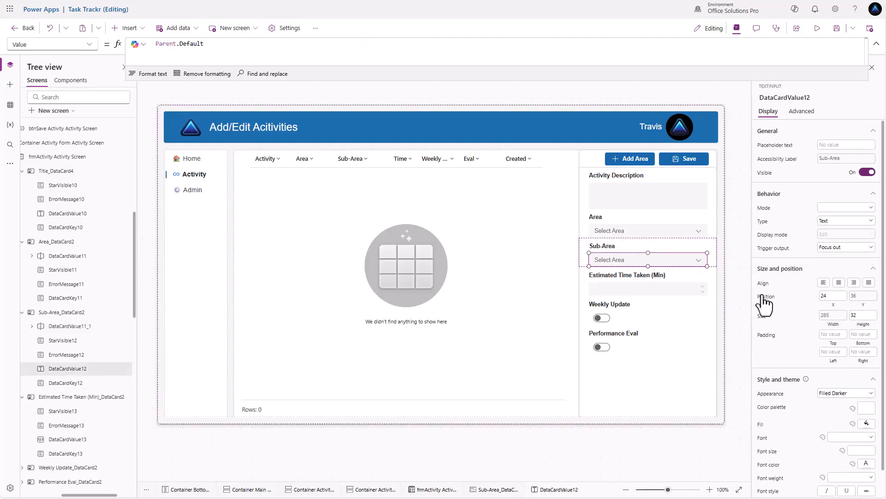
triple_click(322, 44)
key("ctrl+c")
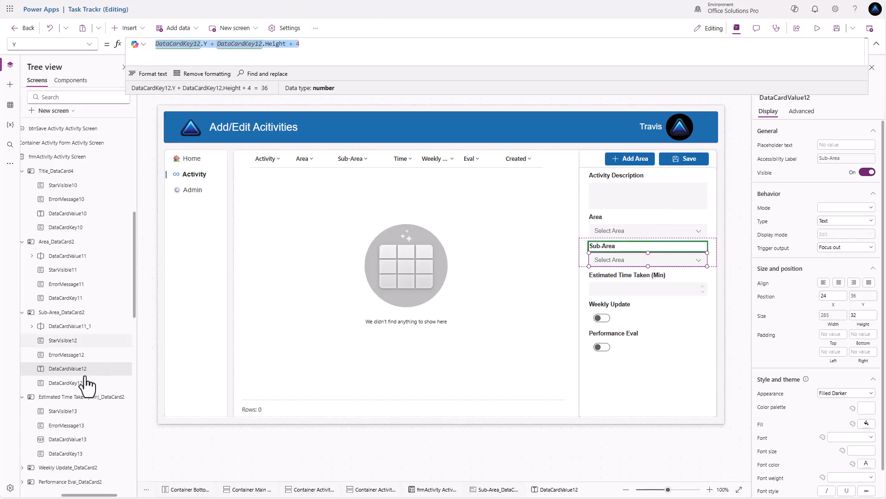
left_click(69, 326)
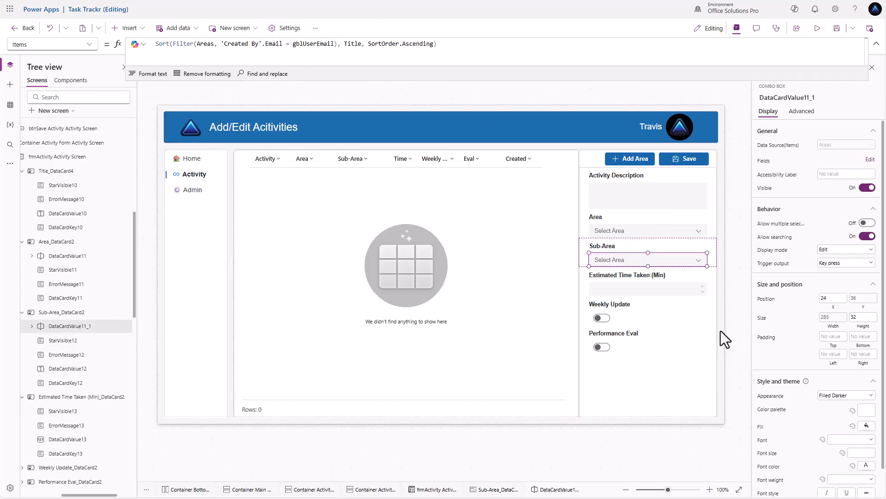
left_click(862, 306)
left_click_drag(302, 47, 79, 41)
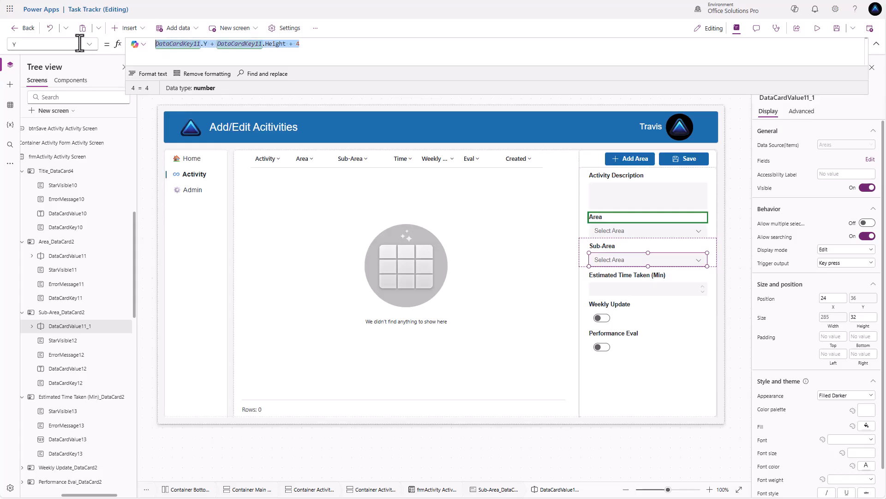
key("ctrl+v")
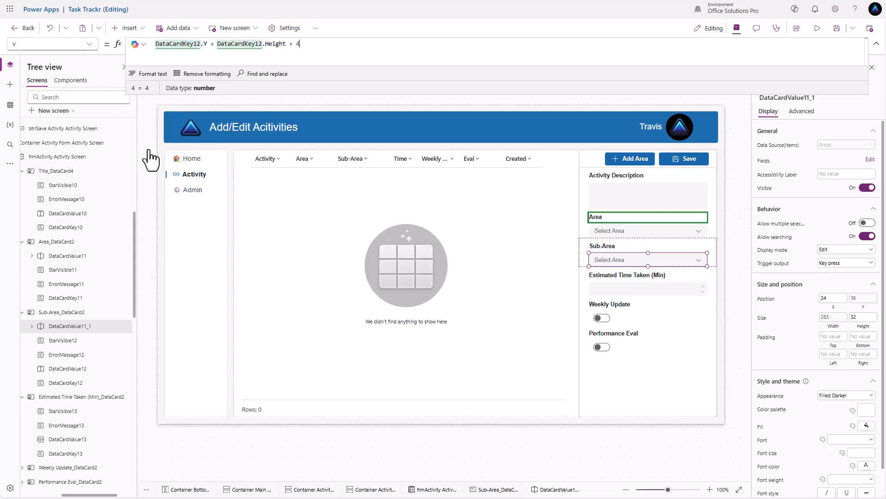
Set the Sub-Area combo box's InputTextPlaceholder to "Select Sub-Area"
left_click(661, 258)
left_click(801, 111)
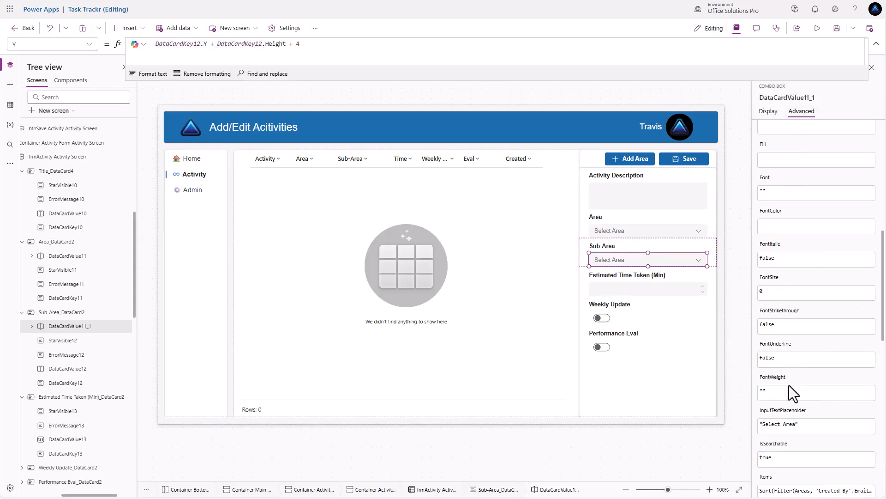
left_click(786, 428)
double_click(788, 427)
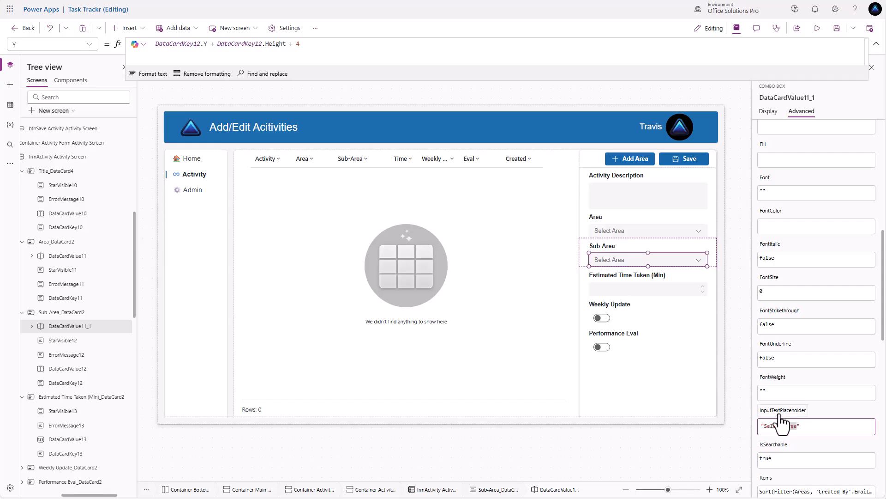
type("Sub-")
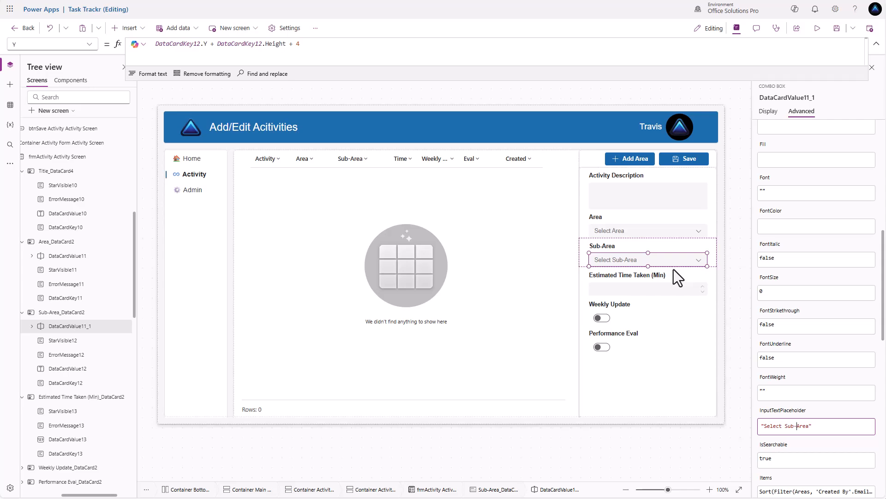
Change the Sub-Area combo box's Items formula to Sort(Filter('Sub-Areas', 'Created By'.Email = gblUserEmail), Title, SortOrder.Ascending)
scroll(788, 218, "up", 1)
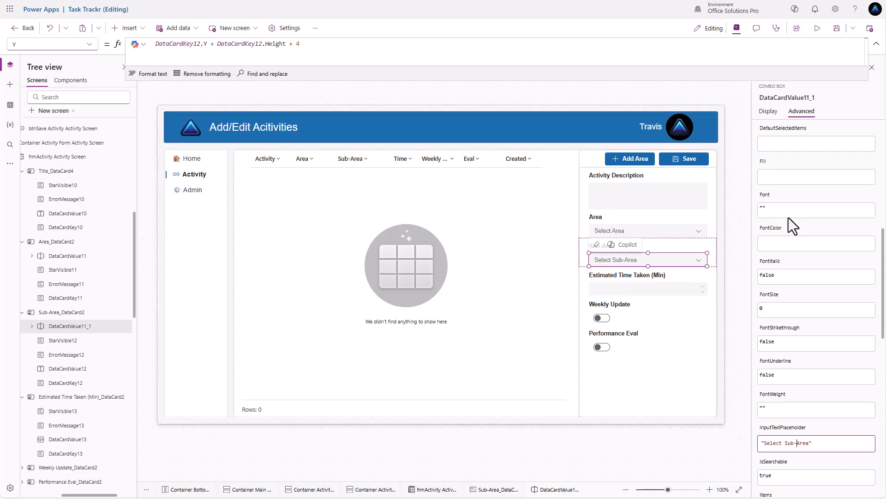
scroll(794, 241, "up", 5)
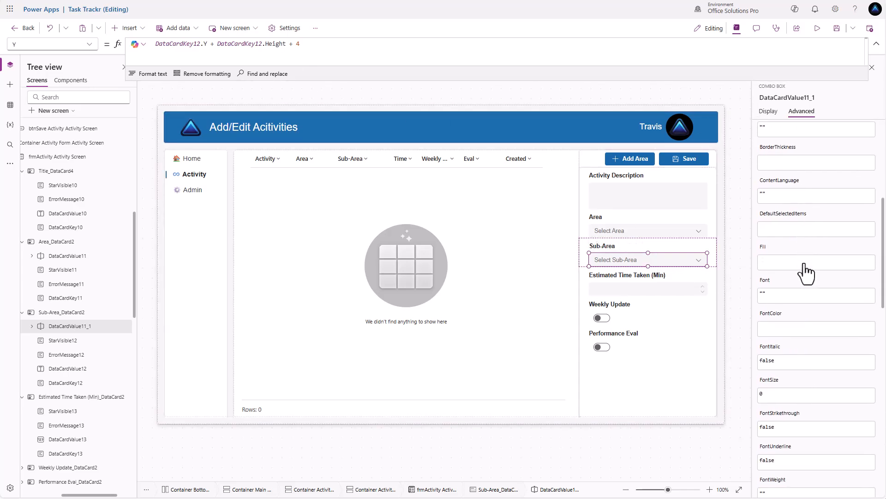
scroll(806, 273, "down", 10)
left_click(770, 398)
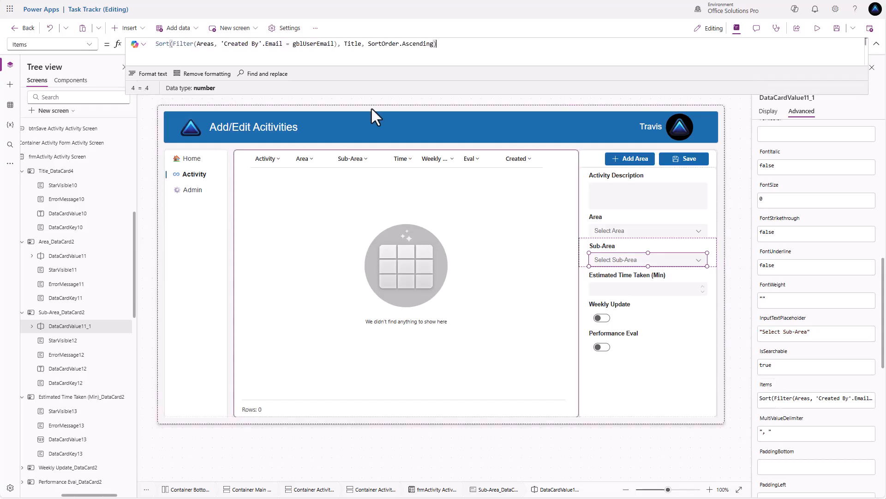
left_click(197, 44)
type("Sub-")
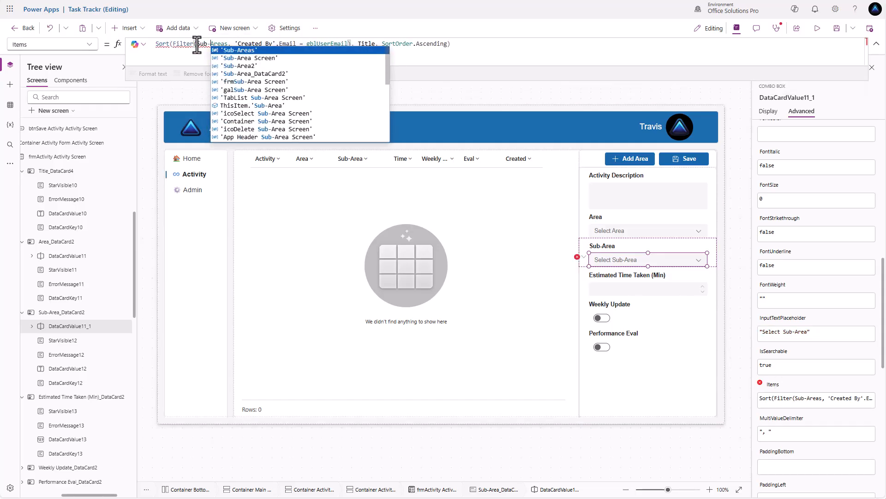
key("Left")
key("Left")
key("Left")
key("Left")
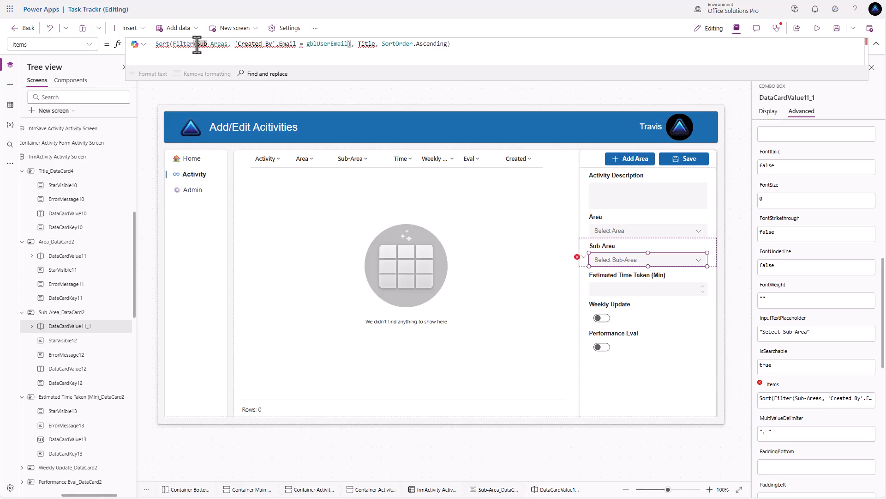
type("', ")
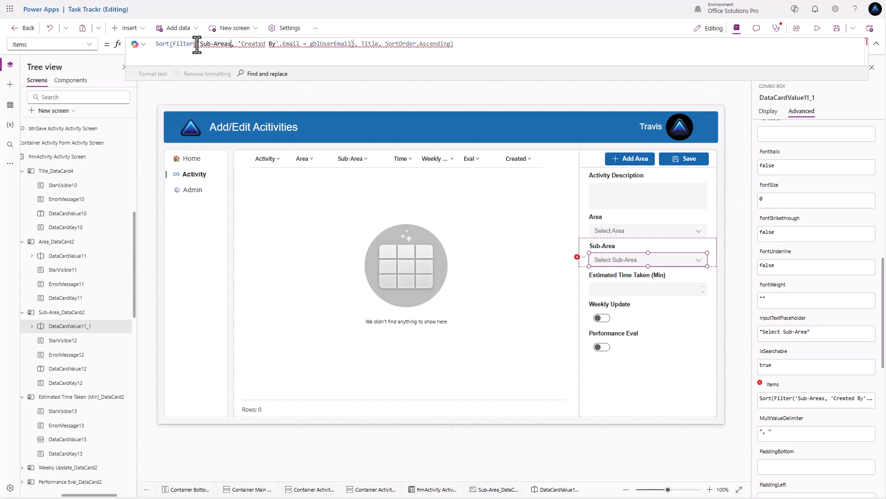
type("'")
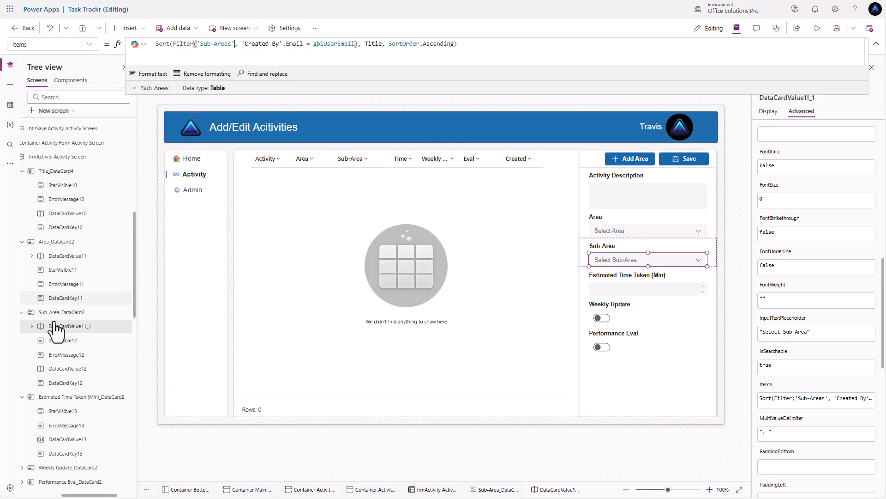
Copy the name of the Sub-Area card's DataCardValue12 text input, then delete that text input
left_click(73, 371)
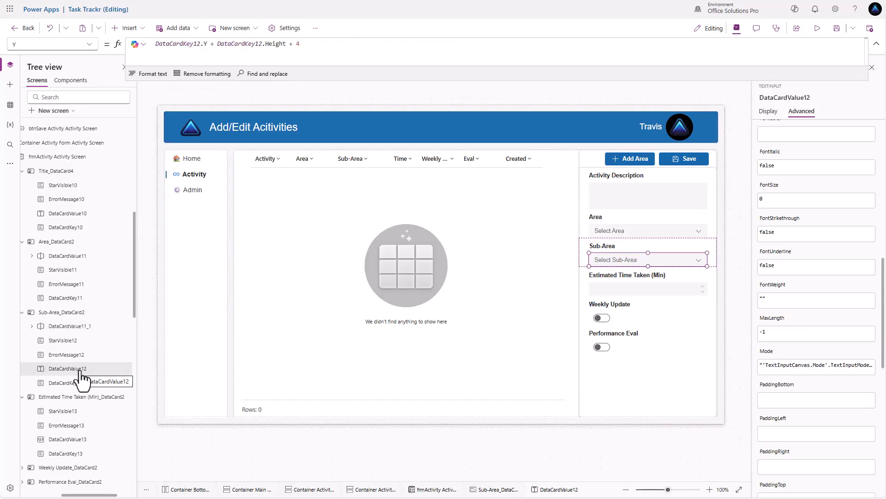
double_click(81, 379)
key("ctrl+c")
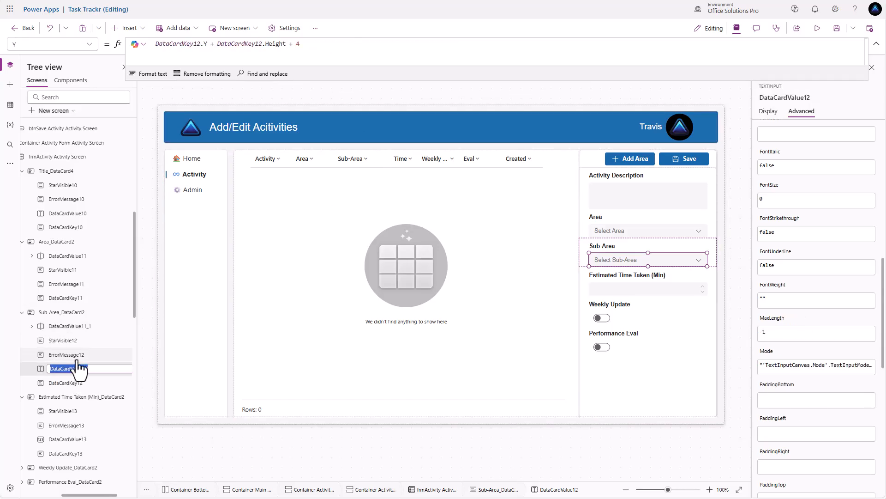
left_click(70, 327)
right_click(85, 379)
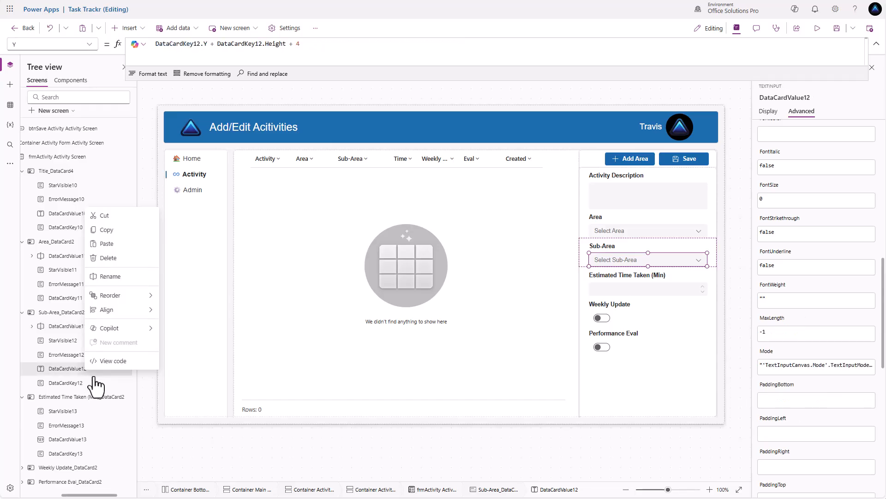
left_click(119, 259)
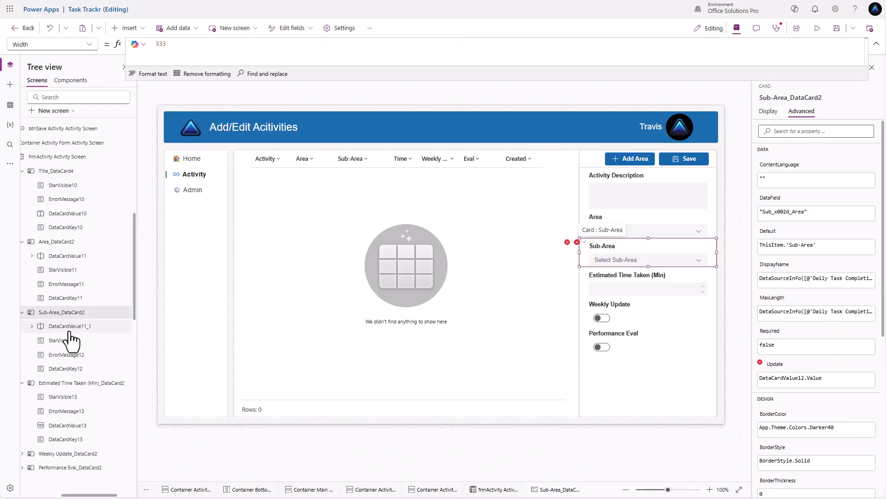
Rename the Sub-Area card's combo box as DataCardValue12
double_click(78, 327)
key("ctrl+v")
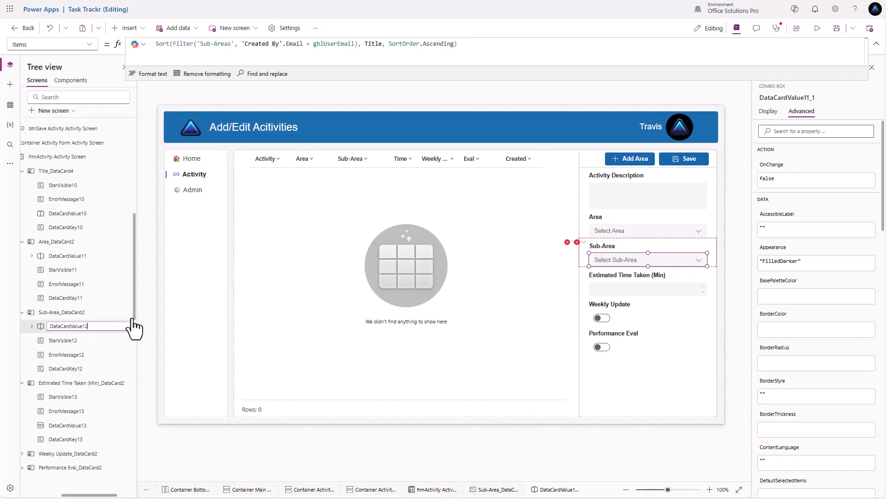
left_click(149, 315)
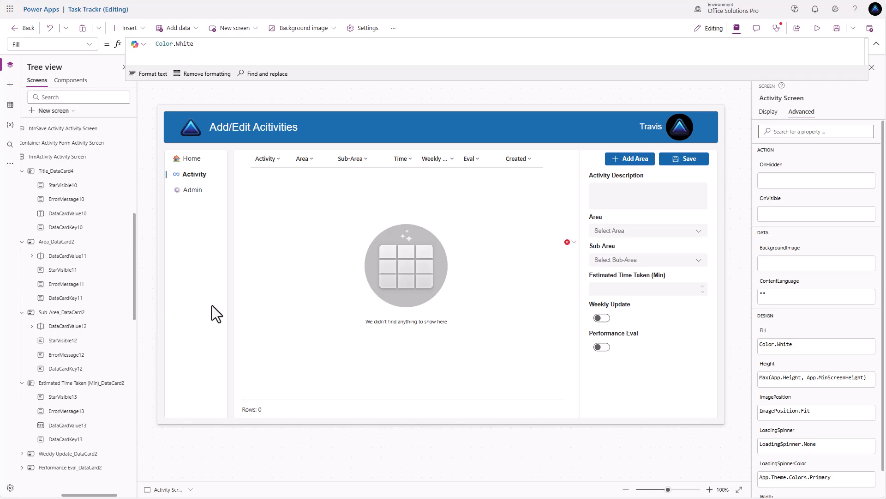
Fix the Sub-Area card's formula error by setting its Update property to DataCardValue12.Selected.Title
left_click(570, 242)
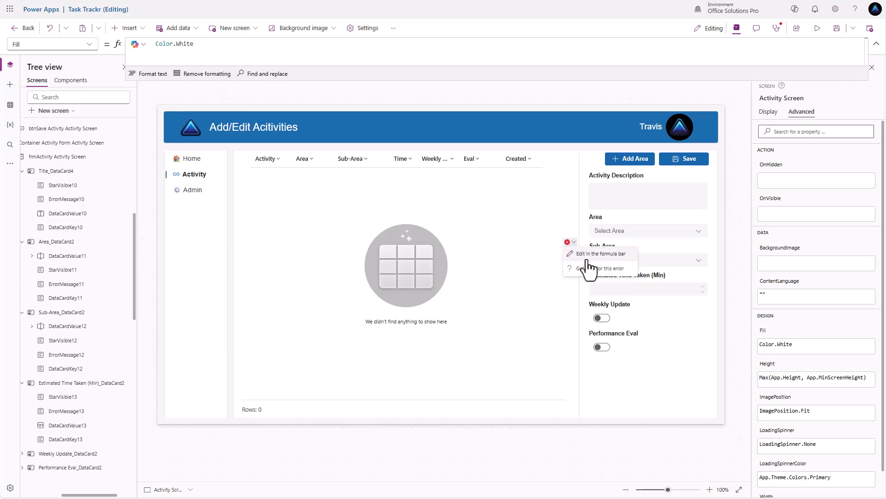
left_click(595, 253)
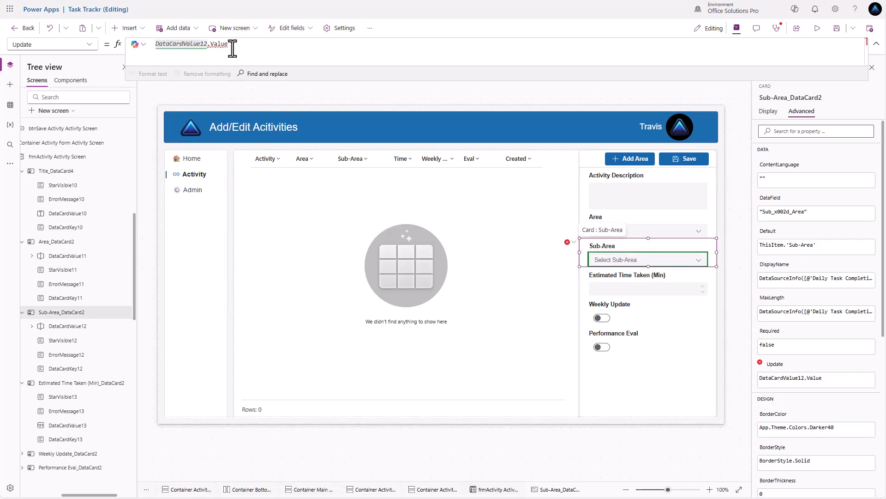
type("Sele")
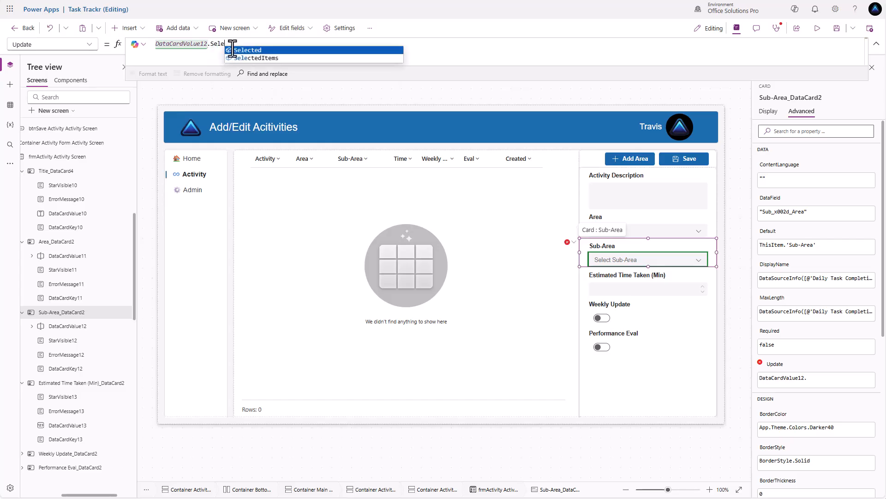
type("cted.Title")
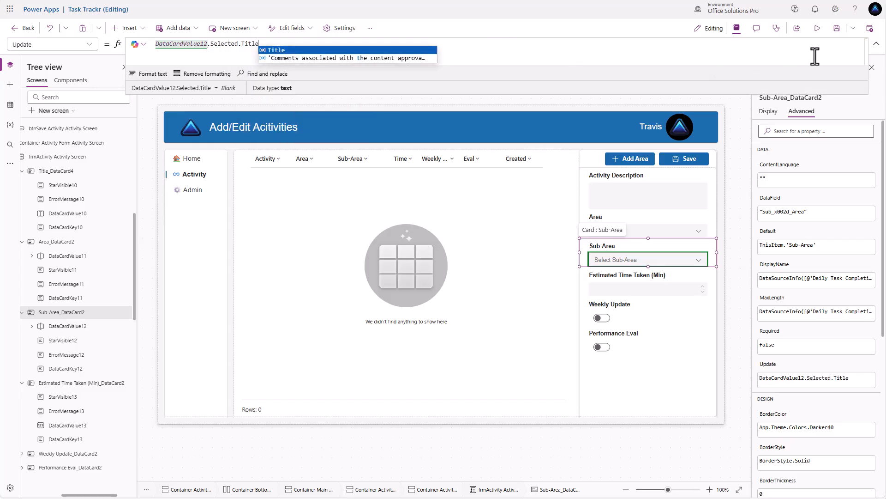
Preview the app and save a new activity: "Test Activity Entry", area Task Trackr, sub-area Canvas App Development, 15 minutes, Weekly Update on
left_click(818, 30)
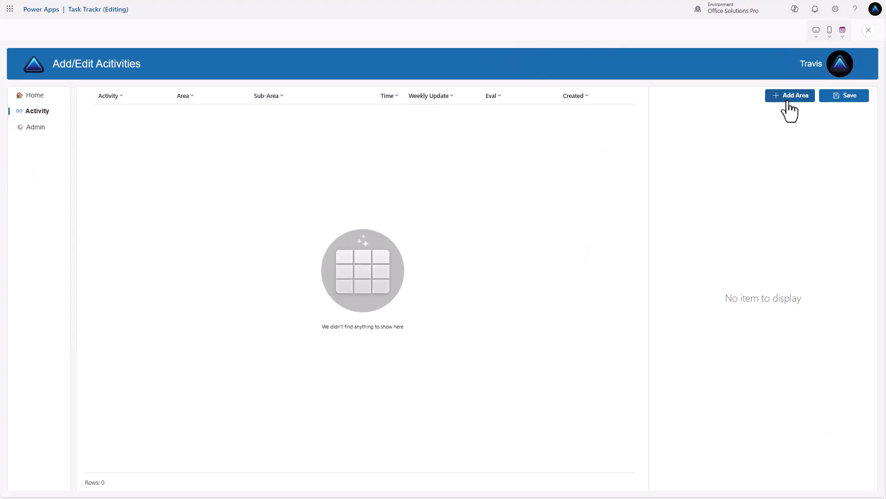
left_click(787, 98)
left_click(679, 133)
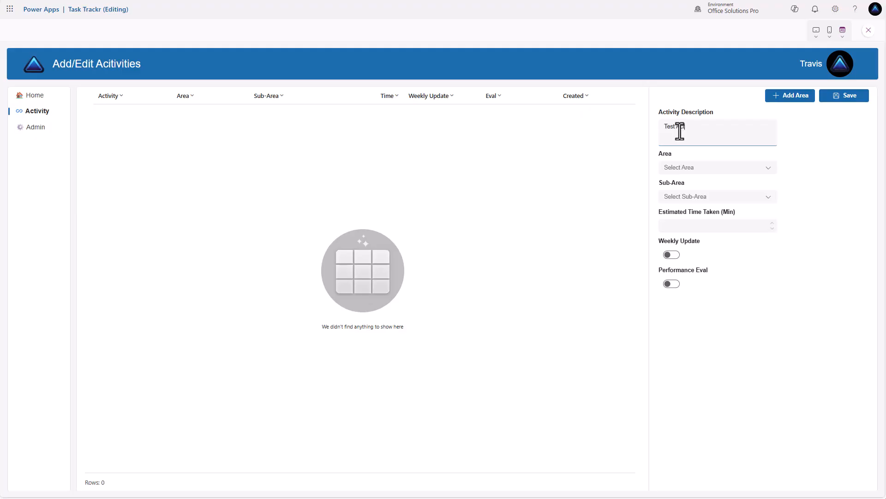
type("Test Activity Entry")
left_click(769, 180)
left_click(748, 183)
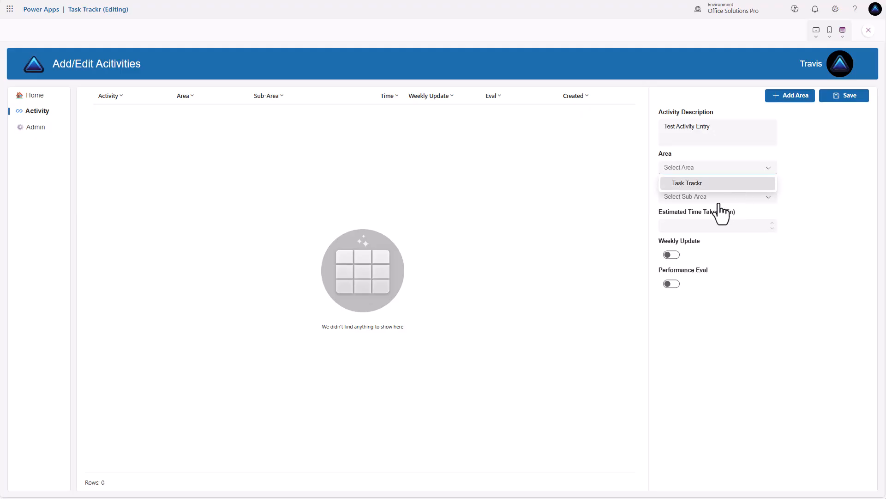
left_click(671, 255)
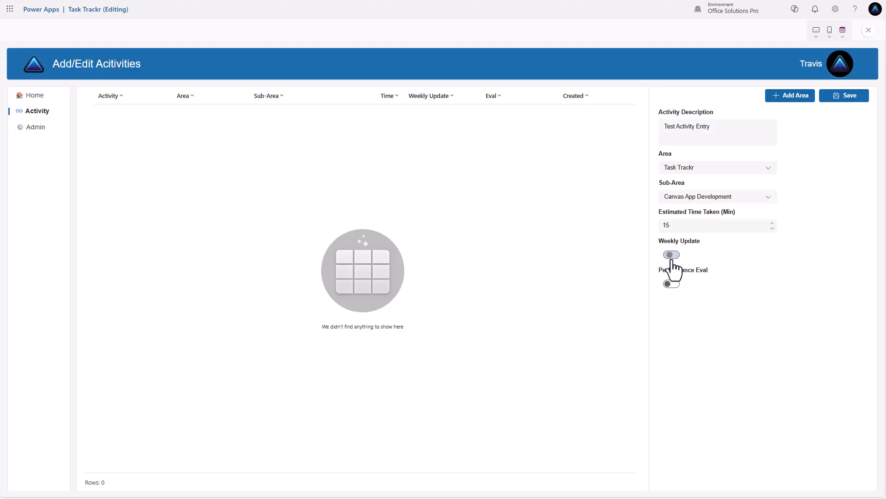
left_click(671, 284)
left_click(842, 99)
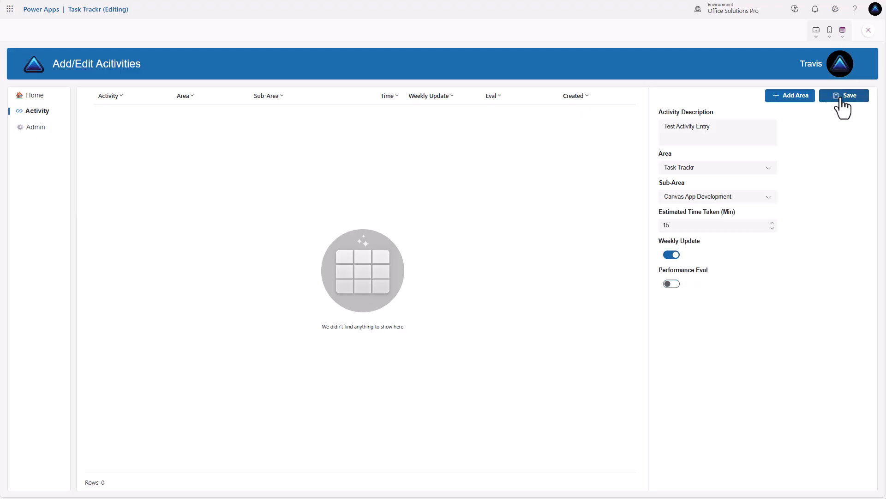
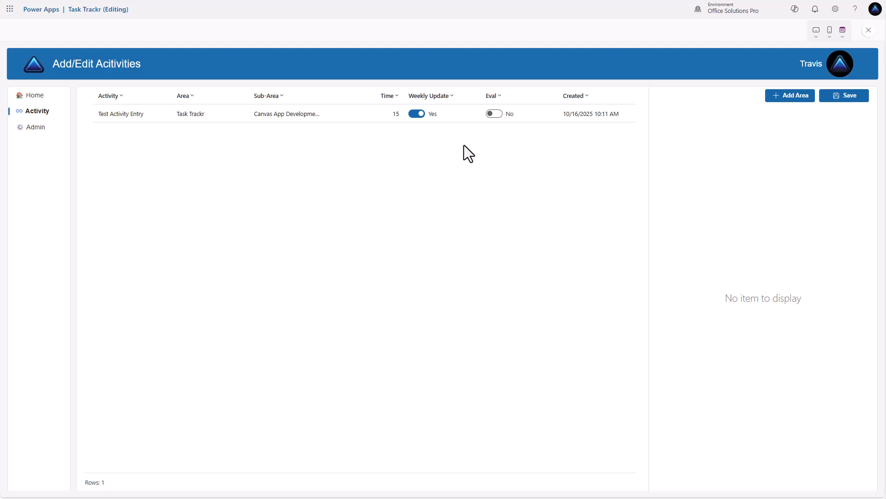
Exit the preview, set frmActivity Activity Screen's Item property to locActivitySelected, and check the form in a brief preview
left_click(869, 30)
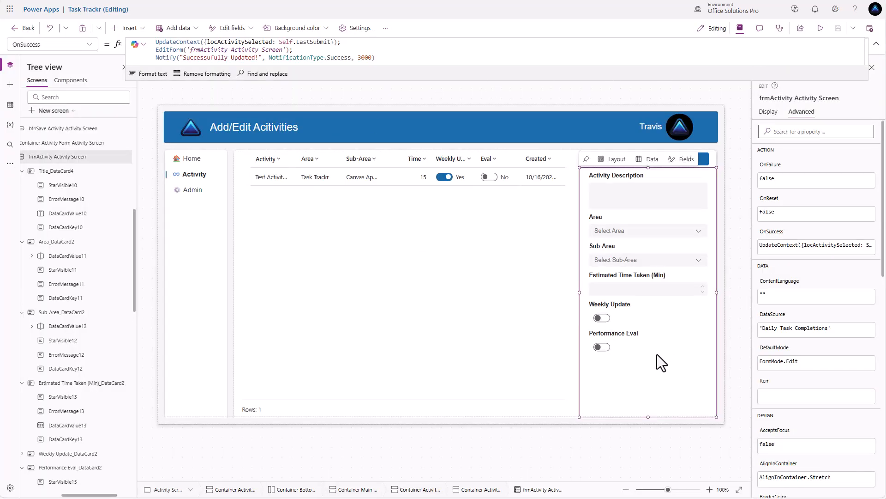
left_click(776, 396)
type("loc")
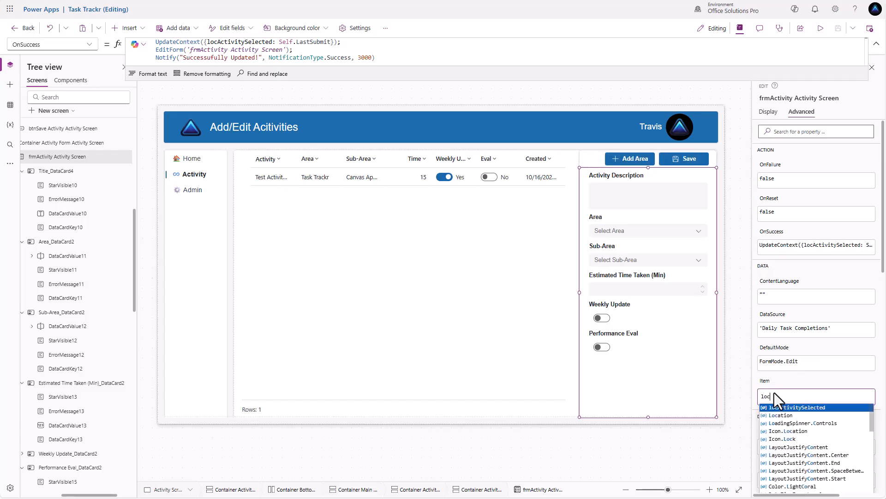
key("Tab")
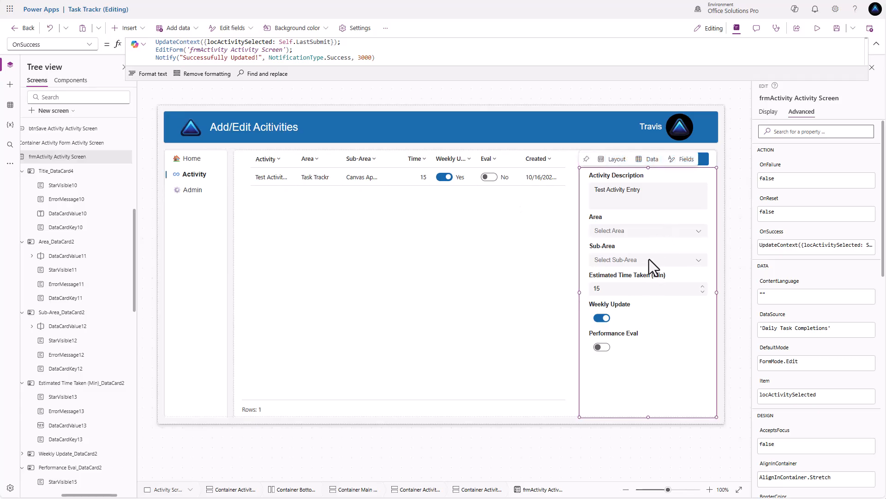
left_click(817, 29)
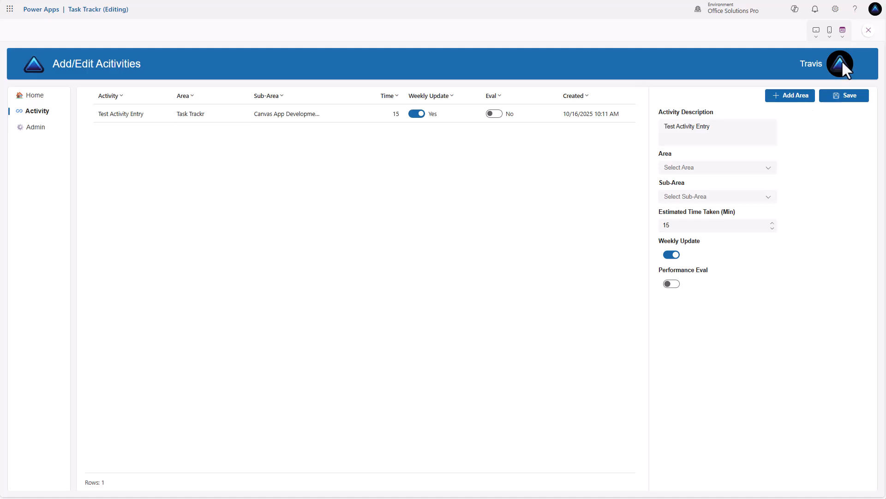
left_click(868, 30)
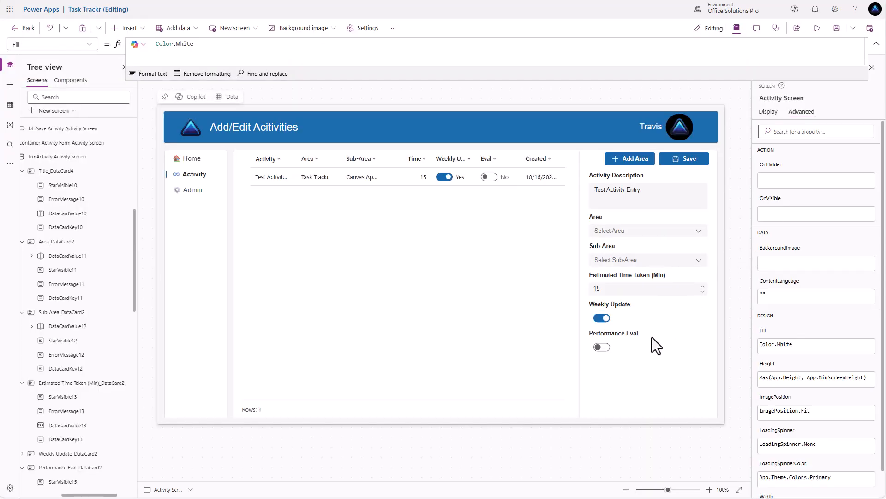
Set the horizontal alignment of Container Activity Form Activity Screen to Stretch, checking its neighbouring button and form-controls containers
left_click(629, 370)
left_click(481, 489)
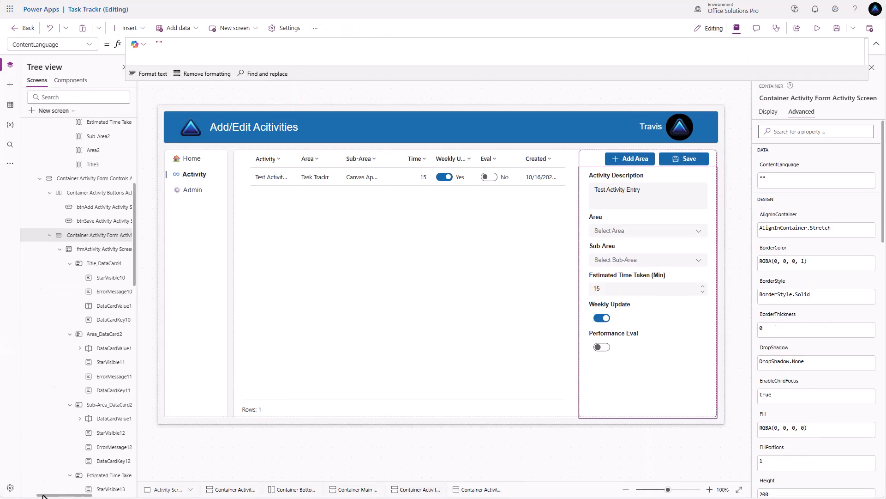
left_click(768, 113)
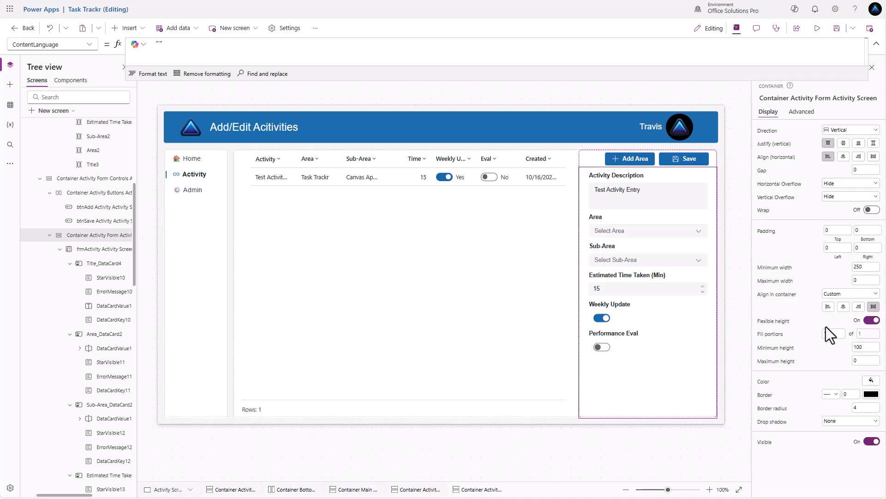
left_click(94, 193)
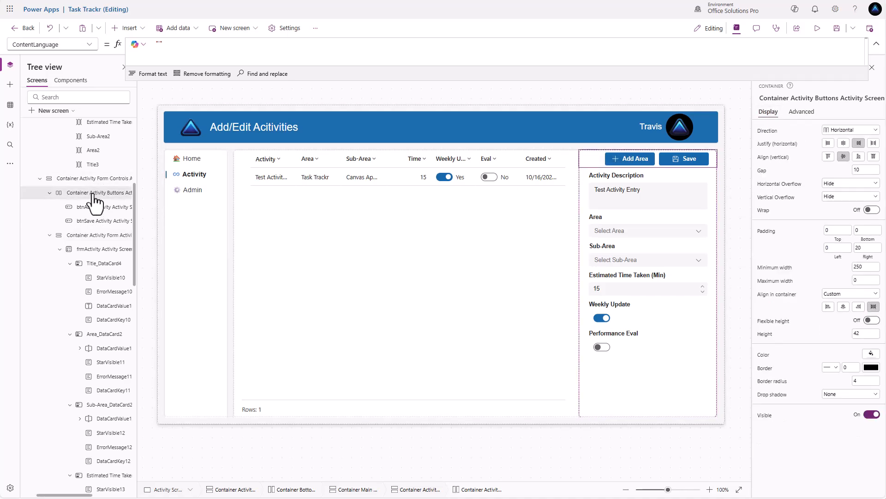
left_click(84, 179)
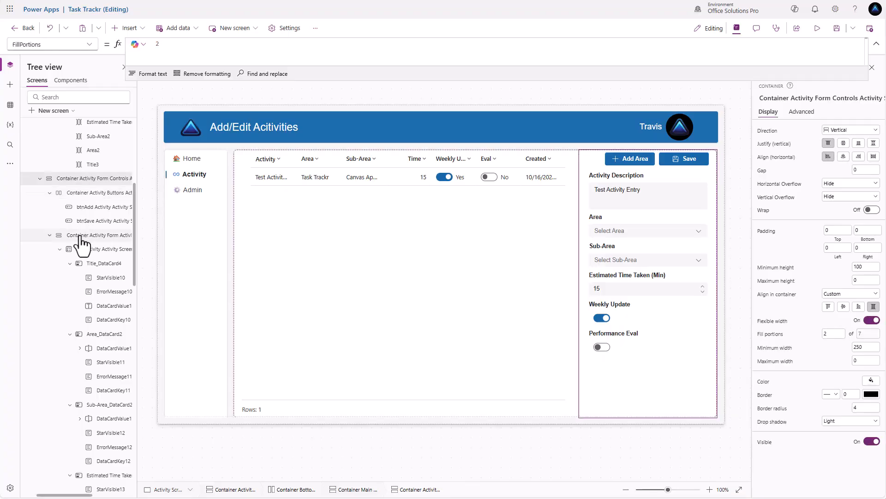
left_click(80, 236)
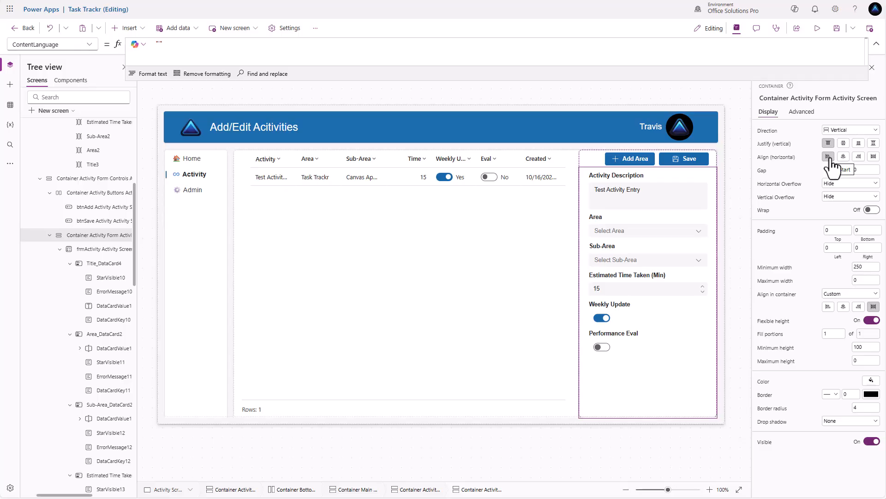
left_click(874, 156)
Set the Width property of frmActivity Activity Screen to Parent.Width
left_click(106, 251)
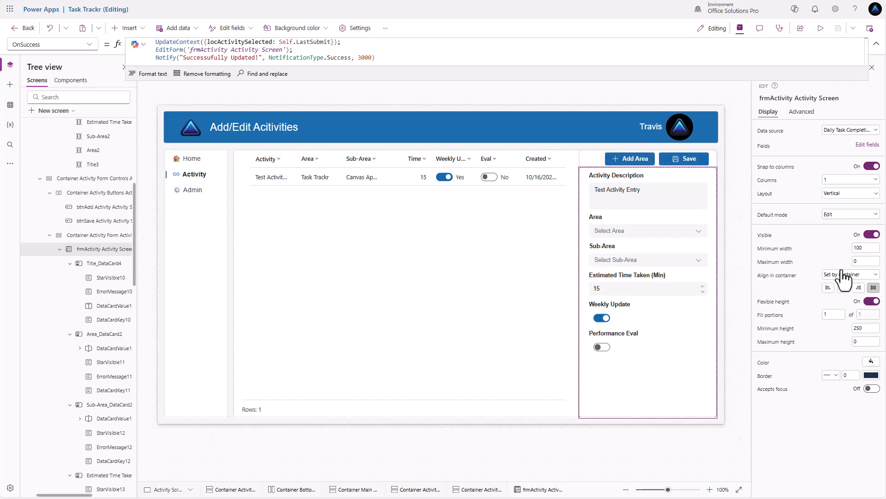
left_click(801, 111)
scroll(796, 323, "down", 10)
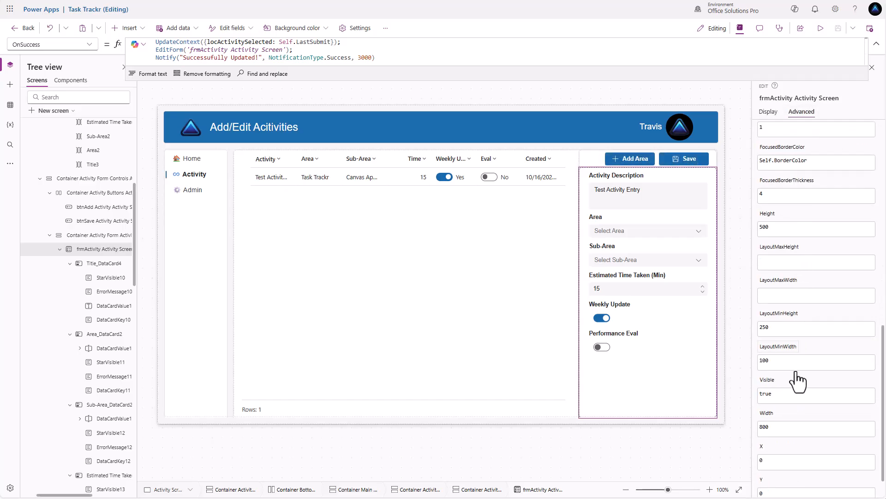
left_click(765, 412)
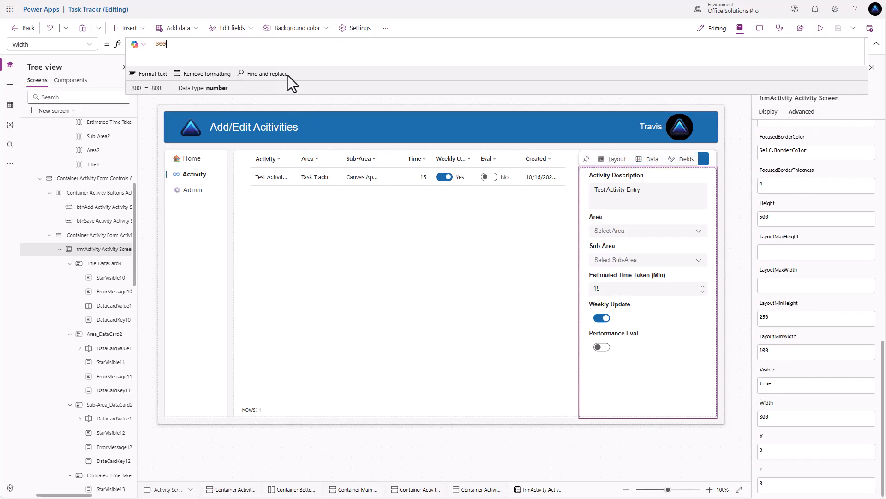
double_click(189, 46)
type("Parent.Width")
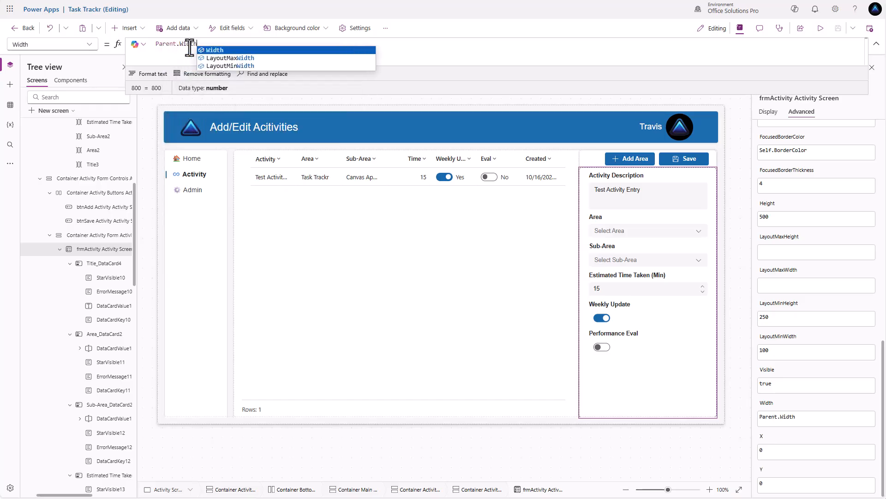
left_click(104, 249)
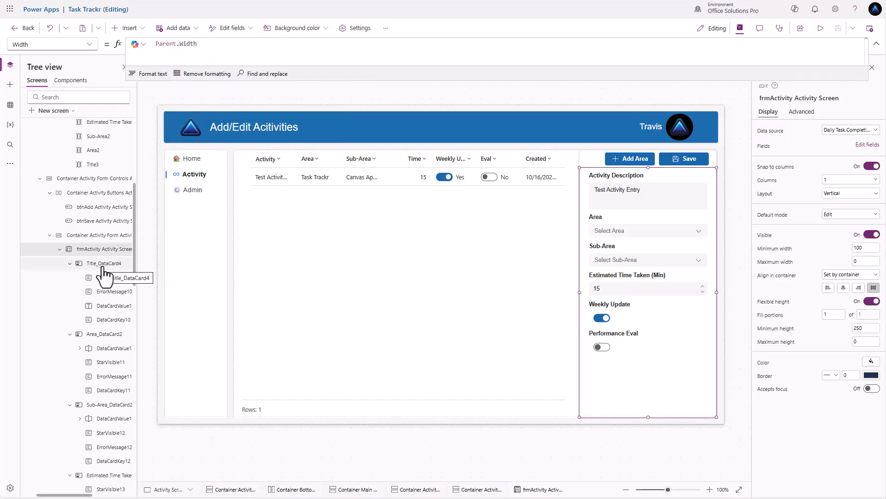
Select all six data cards of the activity form, from Title to Performance Eval, and set their shared Width to Parent.Width
left_click(105, 265)
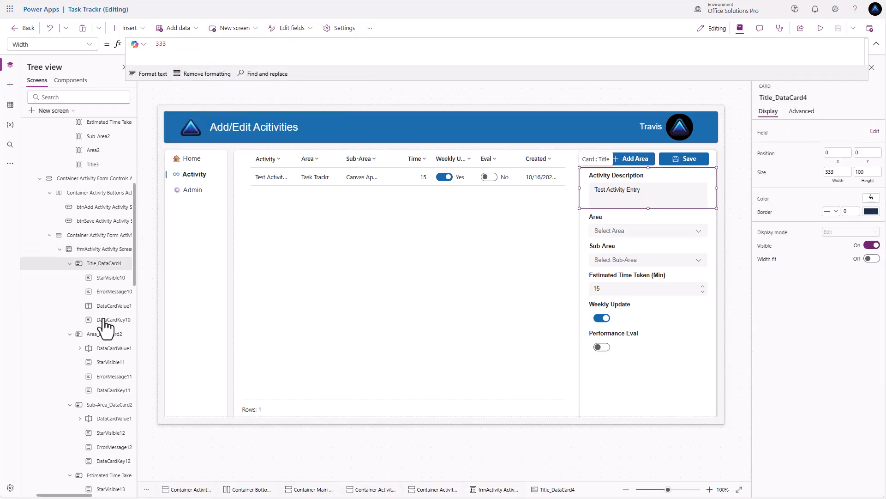
left_click(104, 340)
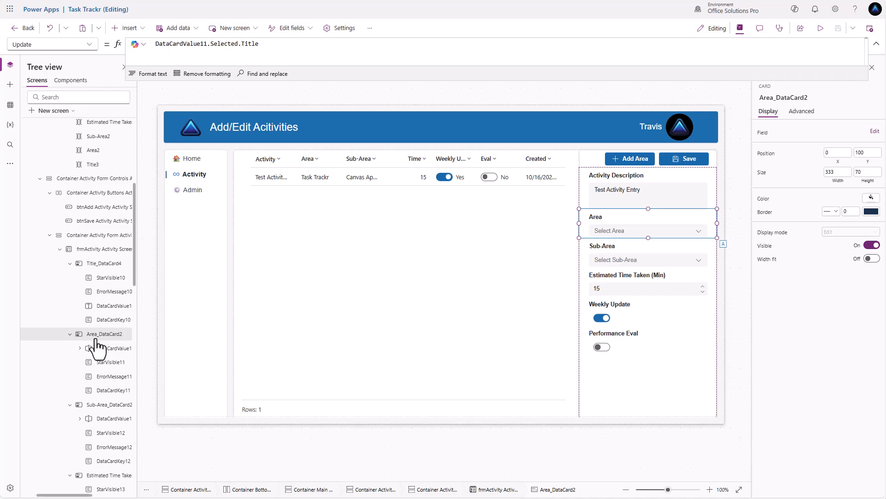
left_click(105, 264, "ctrl")
scroll(99, 457, "down", 5)
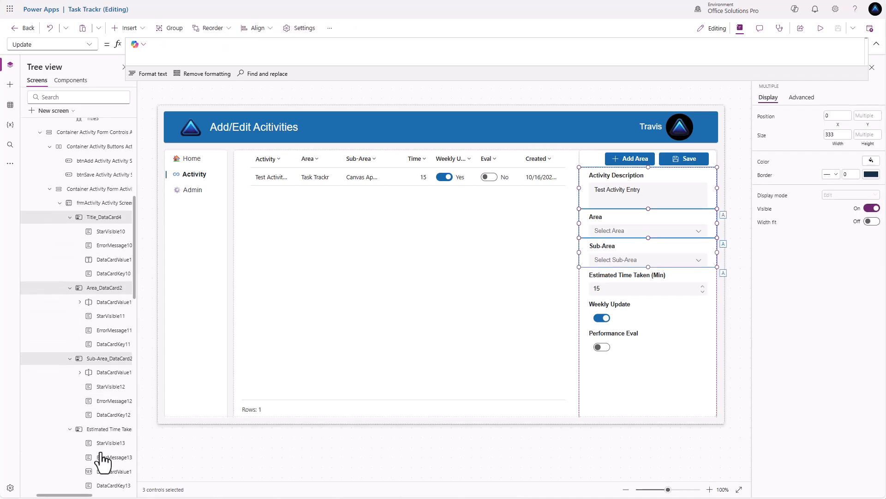
left_click(107, 337, "ctrl")
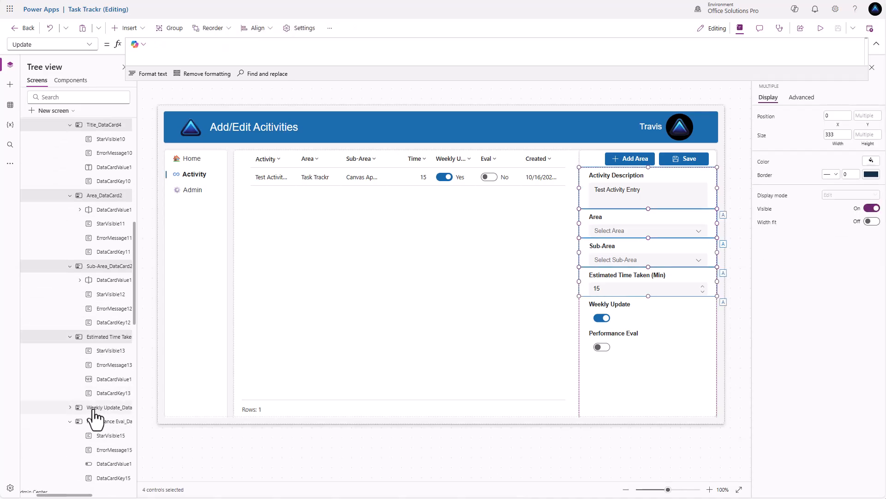
left_click(97, 407, "ctrl")
left_click(99, 421, "ctrl")
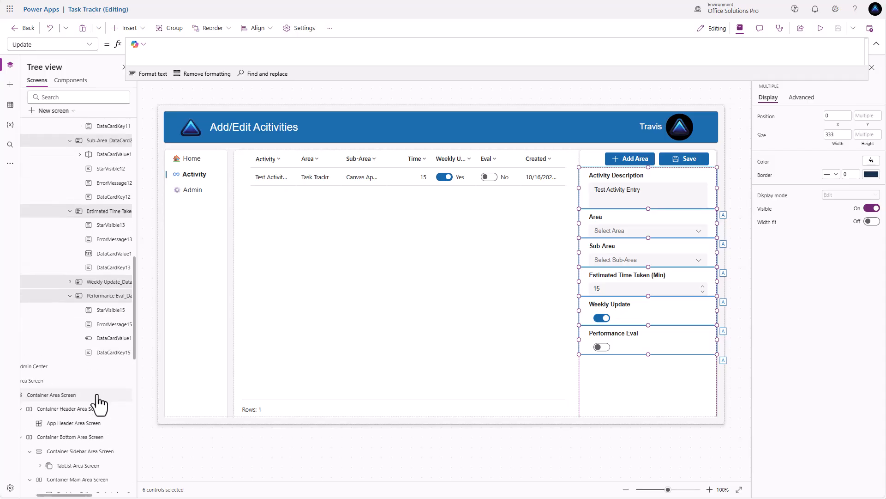
left_click(838, 134)
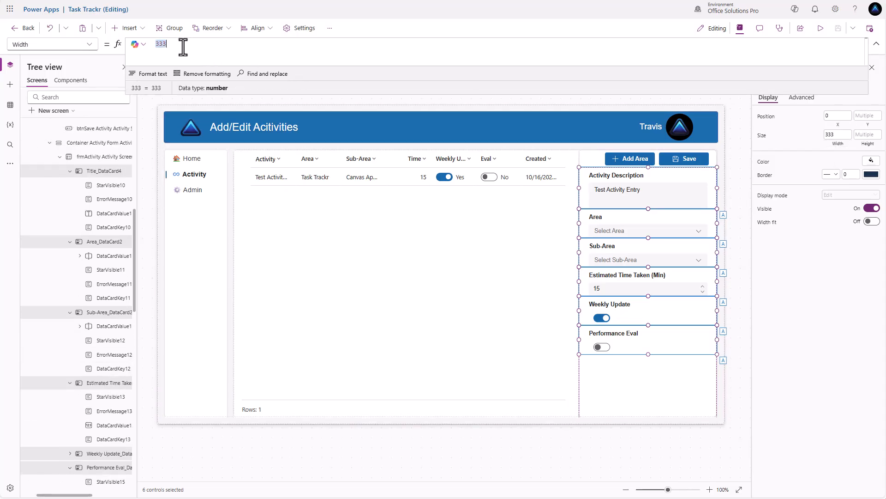
type("Parent.Wid")
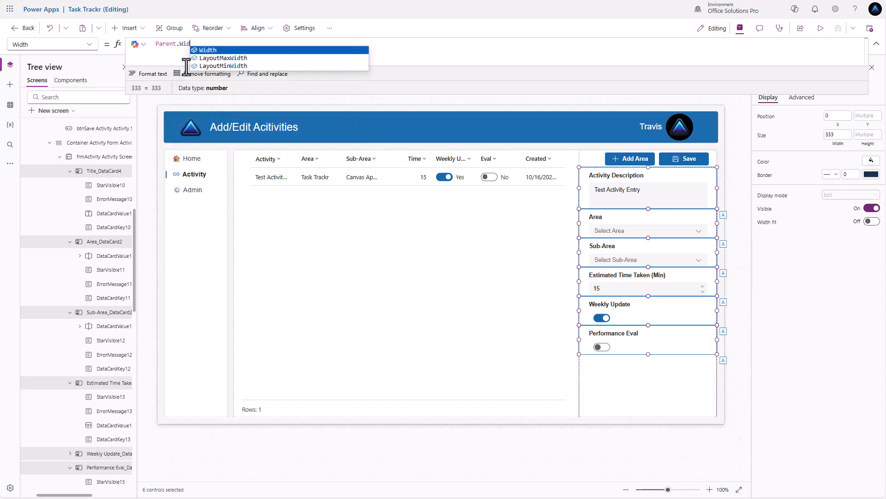
type("th")
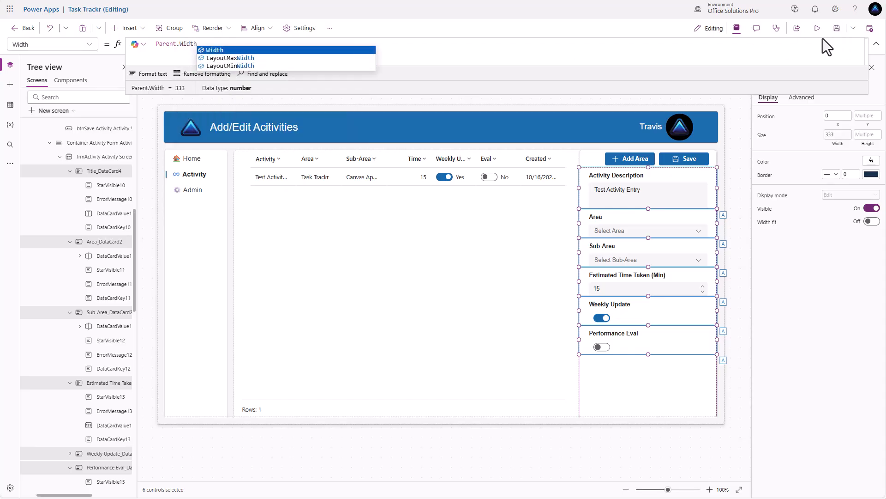
Preview the Activity Screen at full size and in the Apple iPhone 11 layout, and exit the preview
left_click(817, 29)
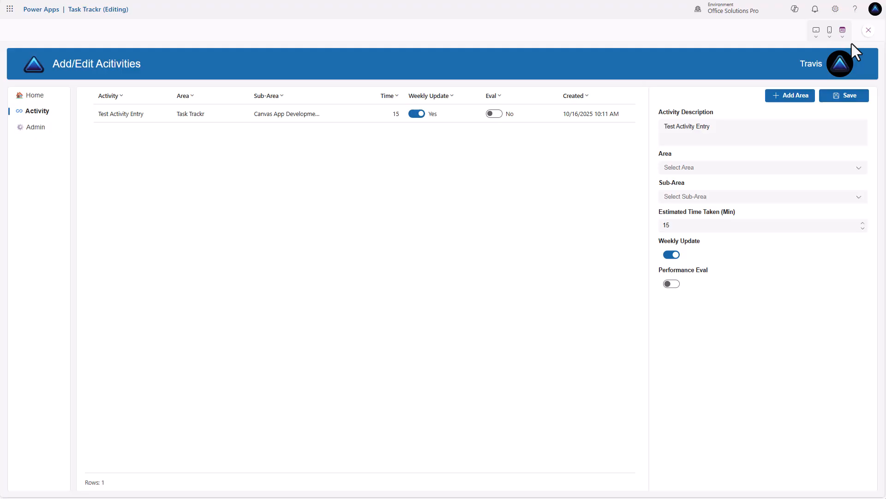
left_click(830, 31)
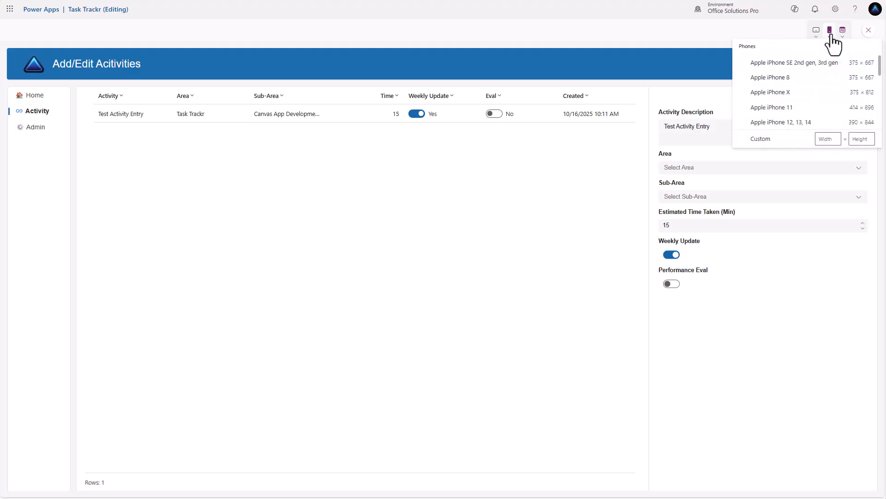
left_click(797, 109)
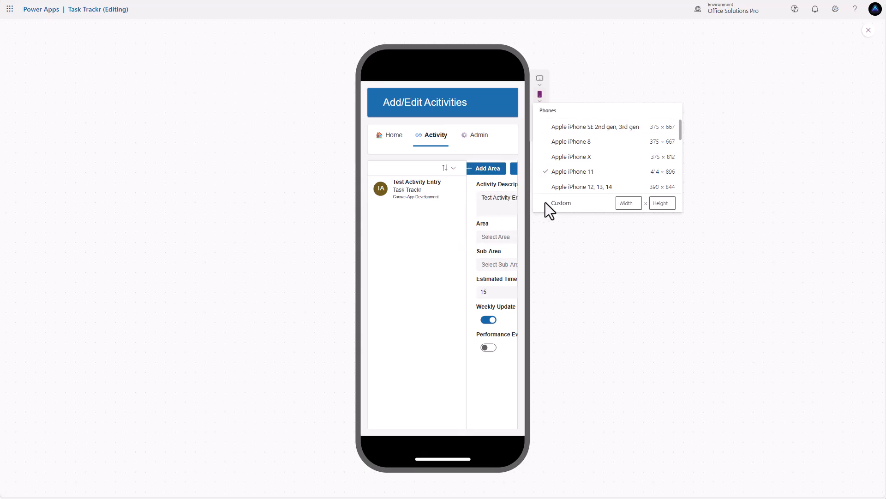
left_click(868, 31)
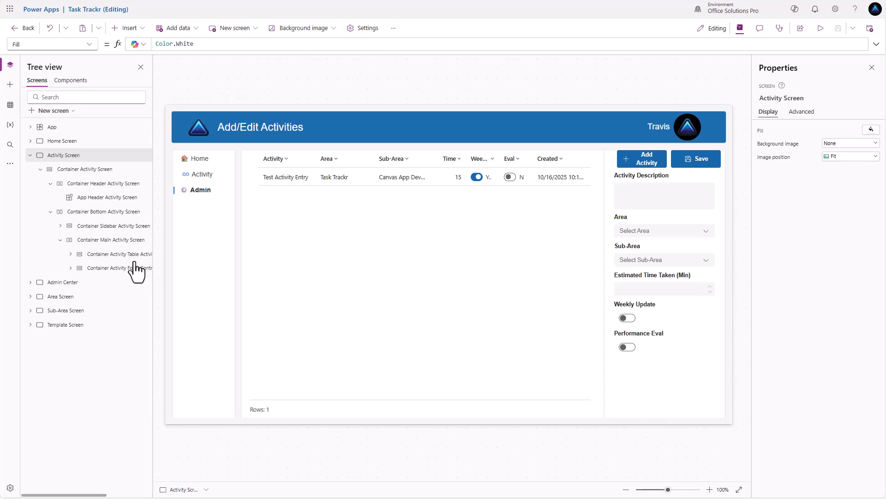
Turn on Wrap for Container Main Activity Screen
left_click(126, 240)
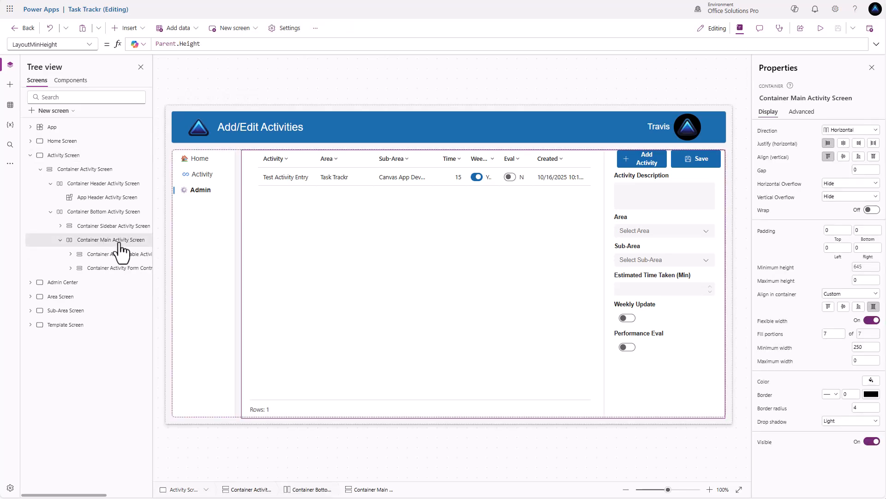
left_click(872, 210)
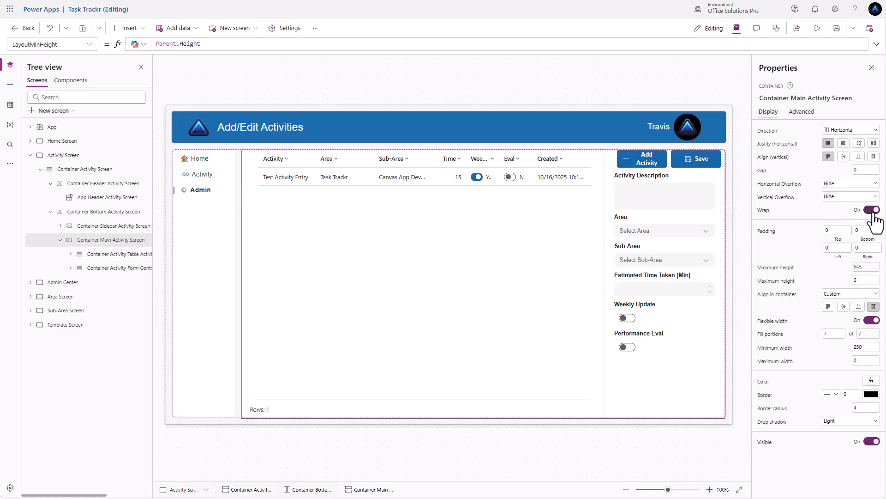
Set the Height of Container Activity Table Activity Screen to If(App.Width < 600, Parent.Height / 2, Parent.Height)
left_click(128, 255)
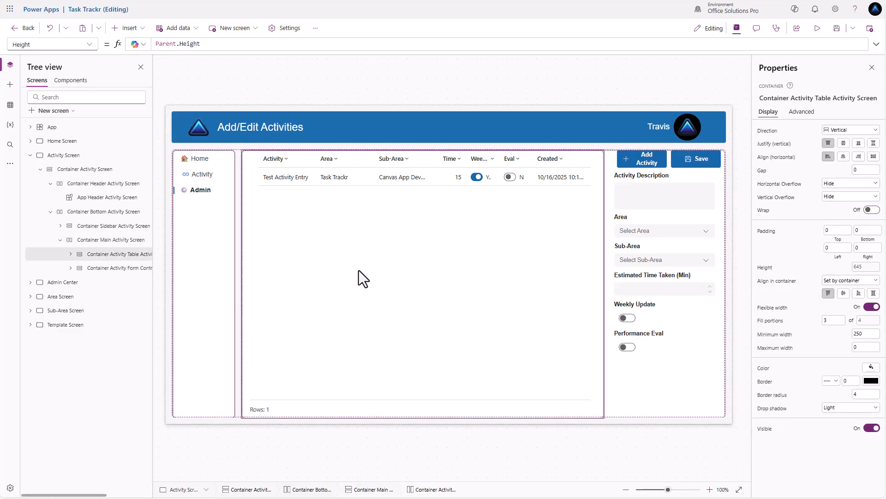
left_click(856, 268)
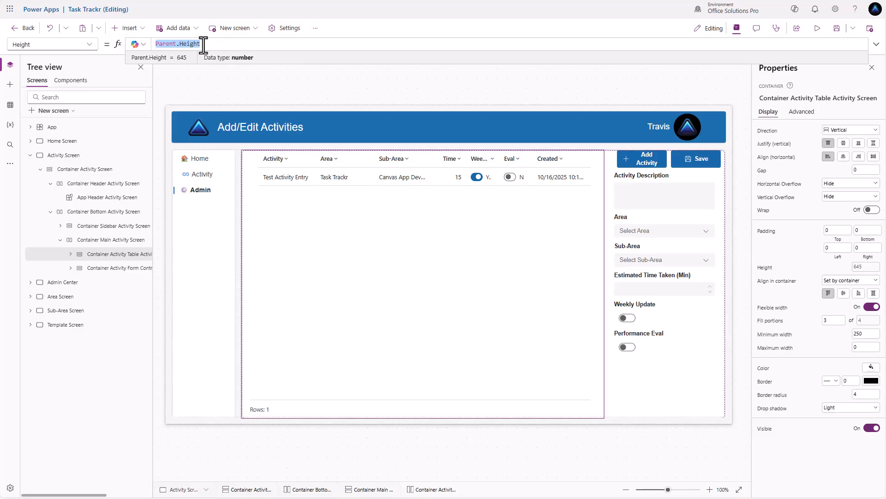
type("I")
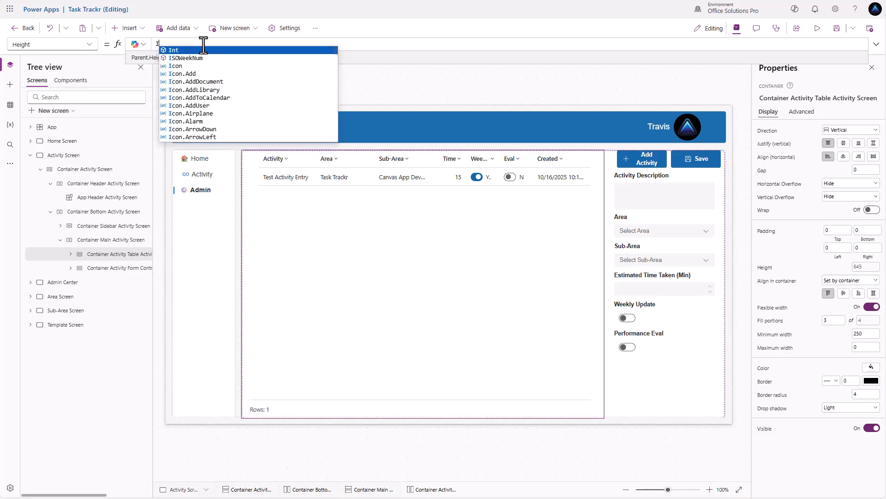
type("f(App.Width ")
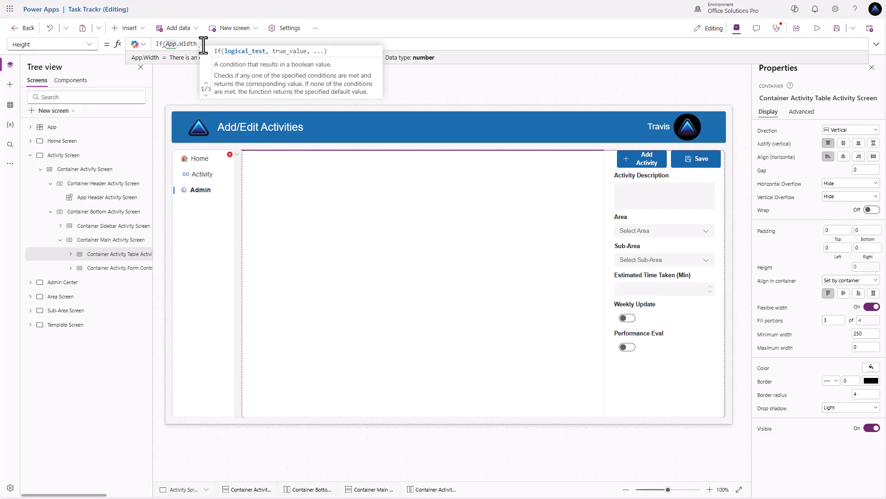
type("< 6")
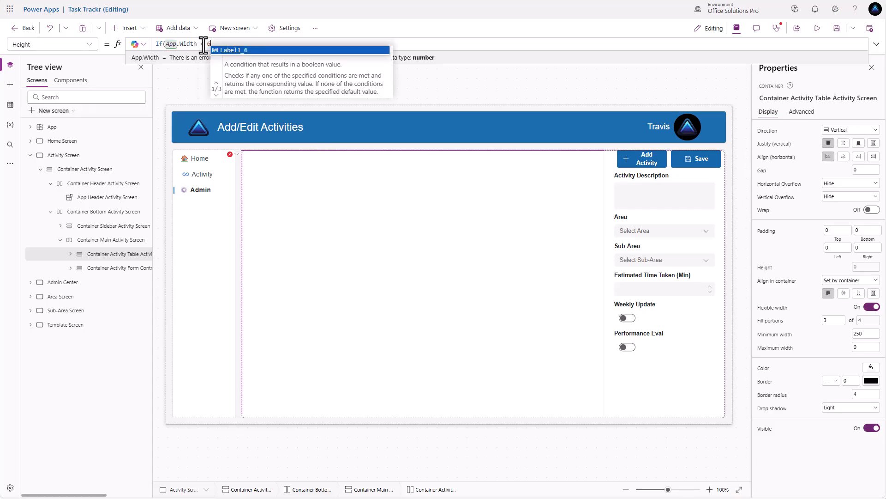
type("00, ")
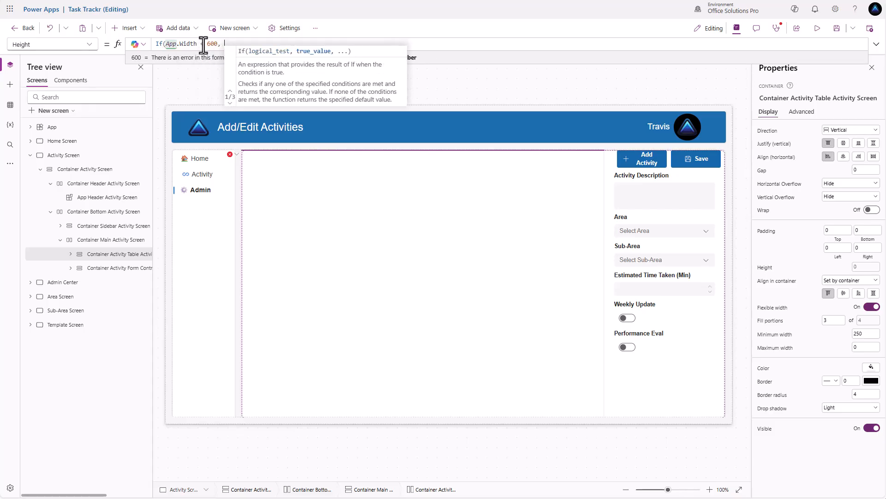
type("Parent.Height ")
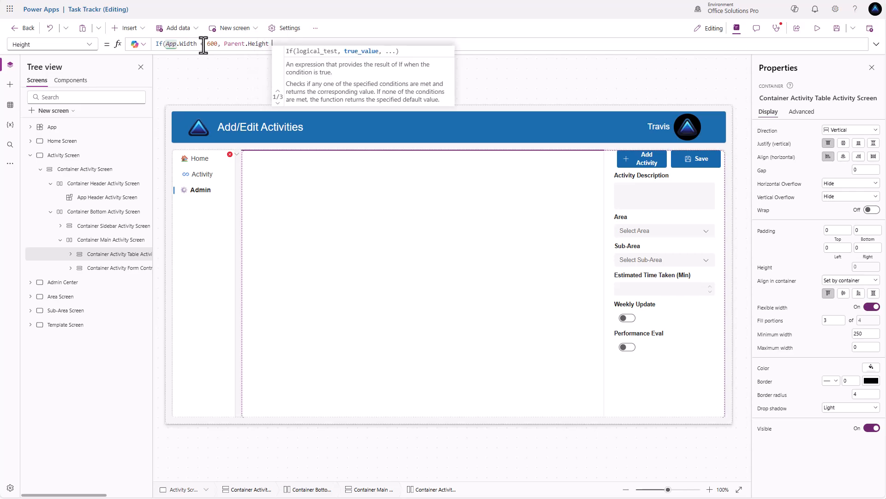
type("/ 2, P")
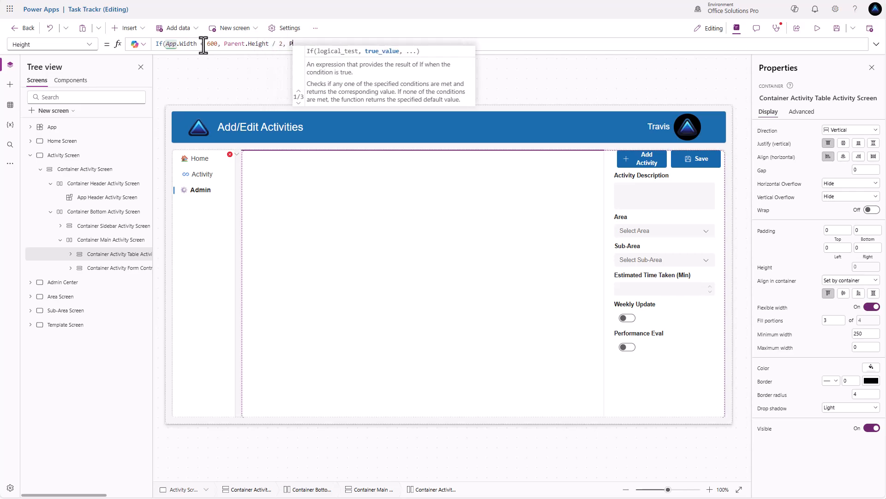
type("arent.Height)")
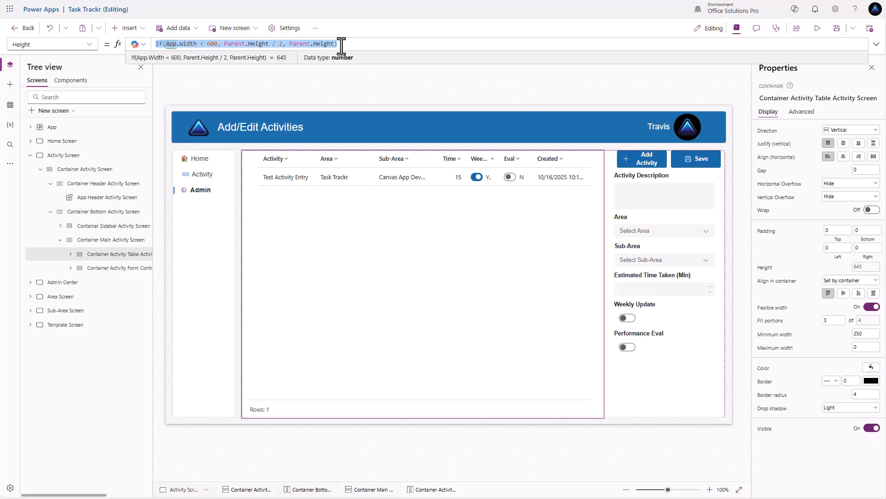
Set the Height of Container Activity Form Controls Activity Screen to If(App.Width < 600, Parent.Height / 2, Parent.Height)
left_click(121, 268)
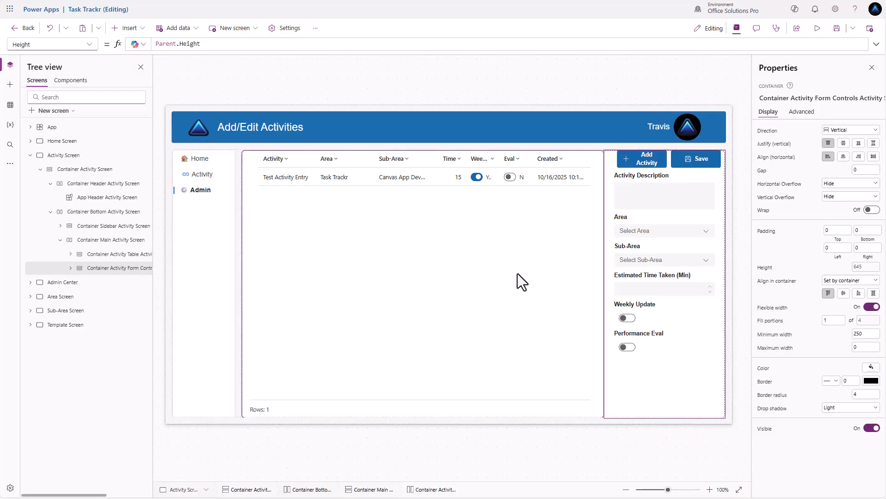
left_click(769, 267)
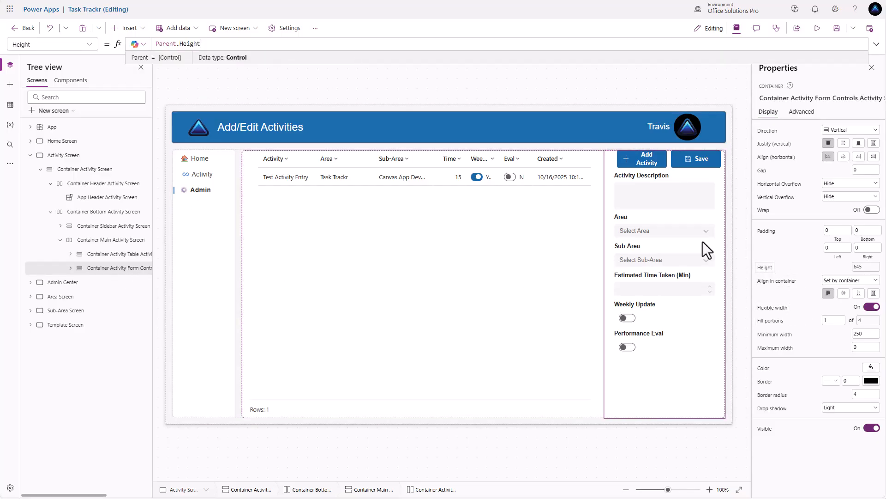
double_click(202, 43)
type("If(App.Width < 600, Parent.Height / 2, Parent.Height)")
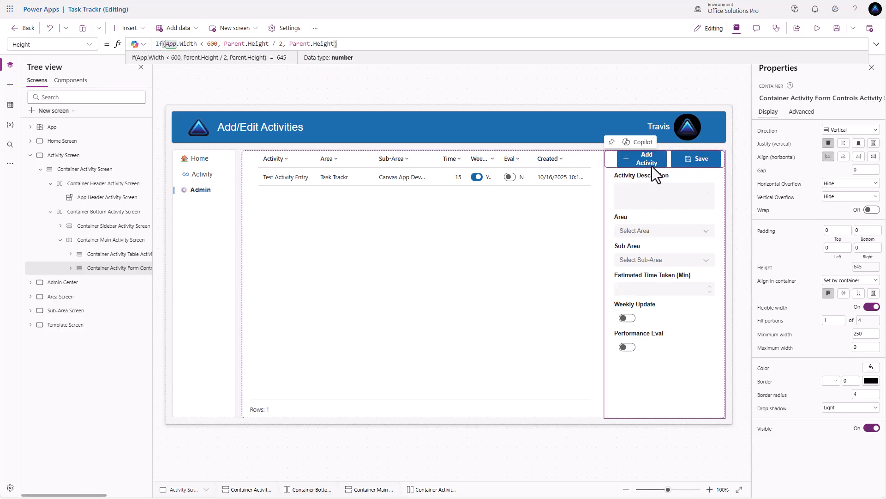
In the LayoutJustifyContent formula of Container Activity Buttons Activity Screen, insert If('Container Activity Form Controls Activity Screen'.Width < before LayoutJustifyContent.End
left_click(611, 160)
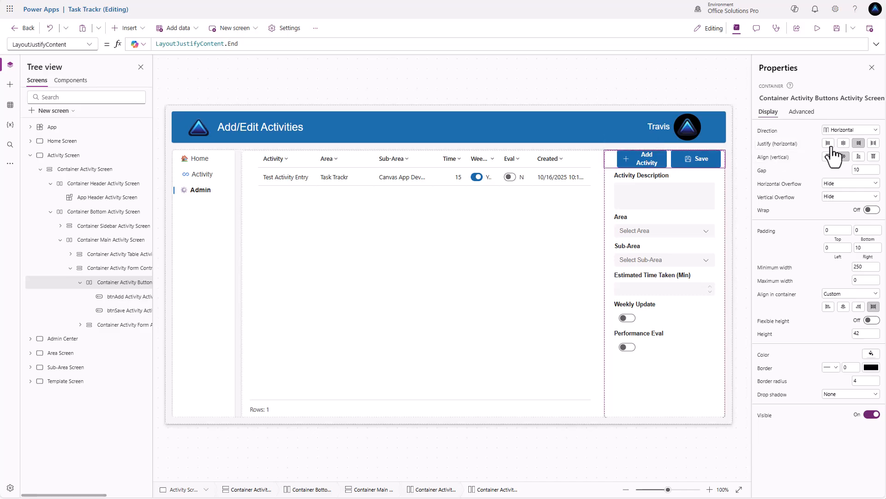
left_click(788, 148)
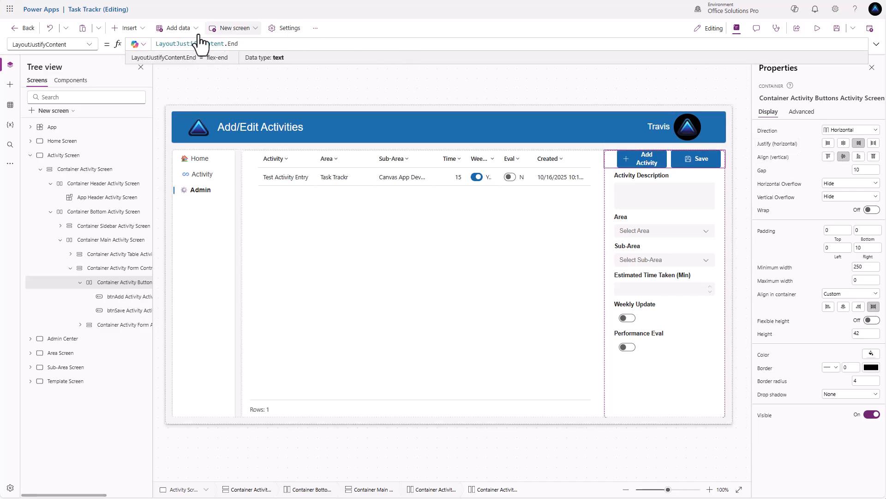
double_click(174, 44)
key("Home")
type("If(")
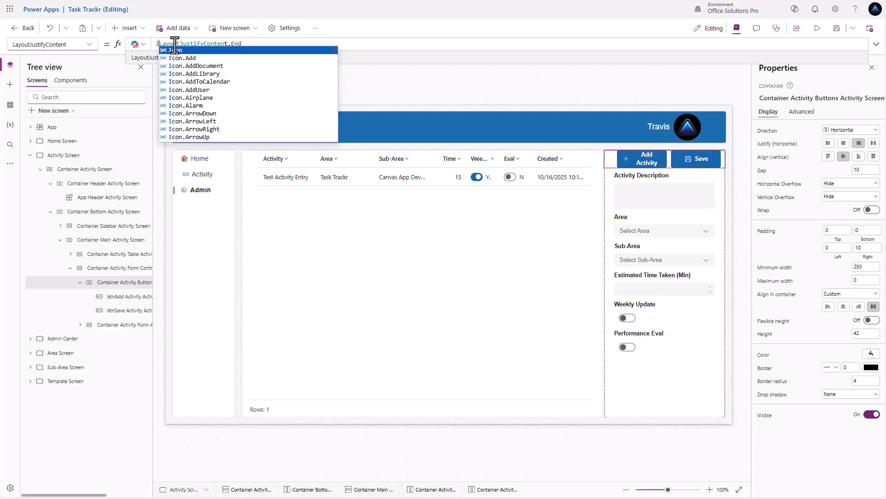
key("Left")
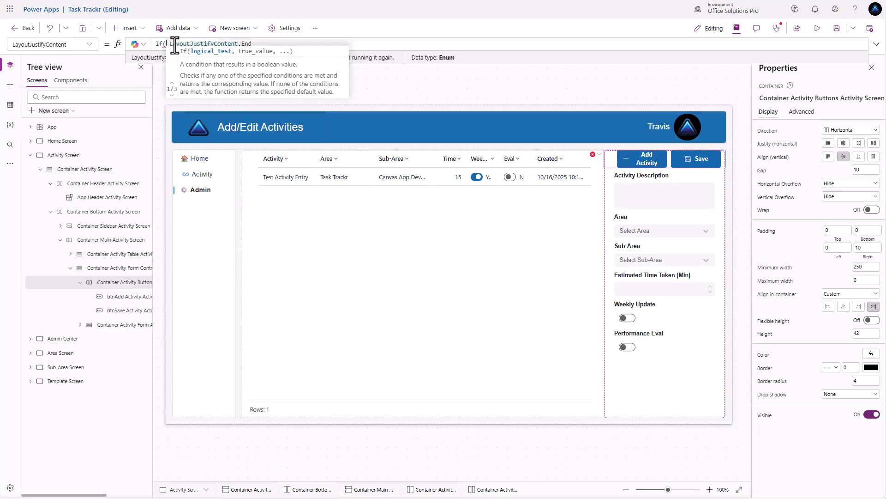
type("Container")
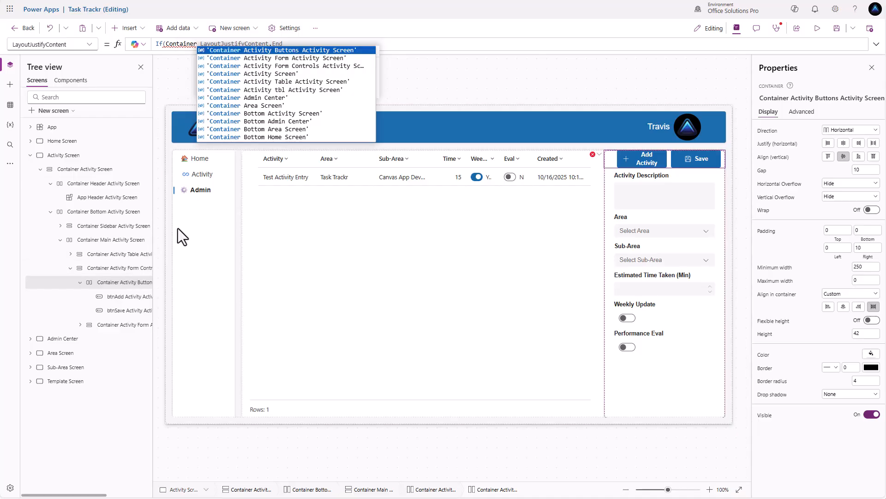
left_click(323, 66)
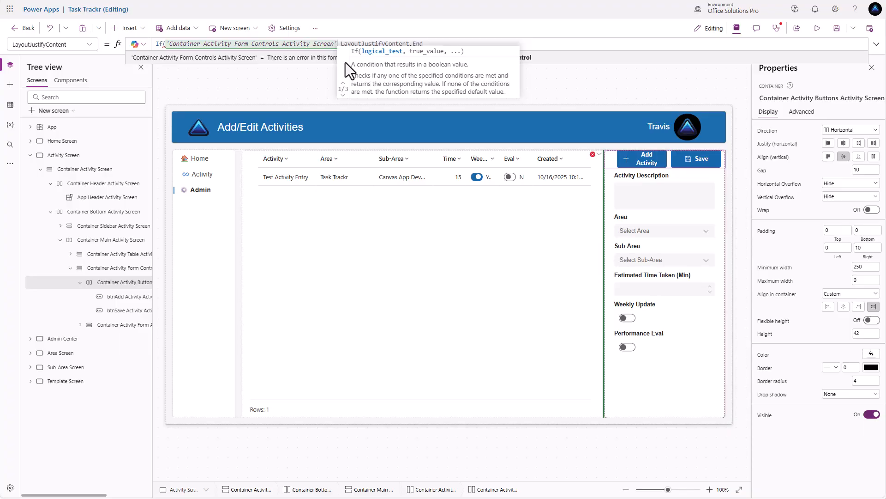
type(".Width")
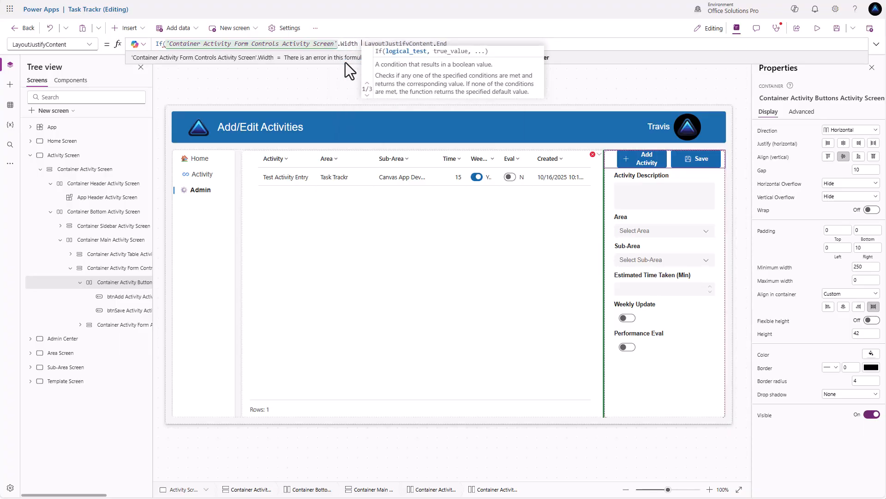
type(" <")
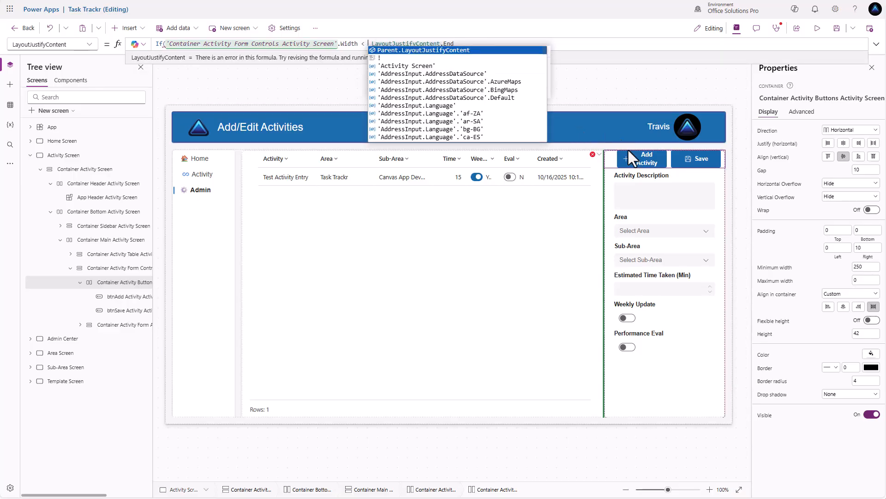
Try a right padding of 20 on Container Activity Buttons Activity Screen, and restore it to 10
left_click(651, 164)
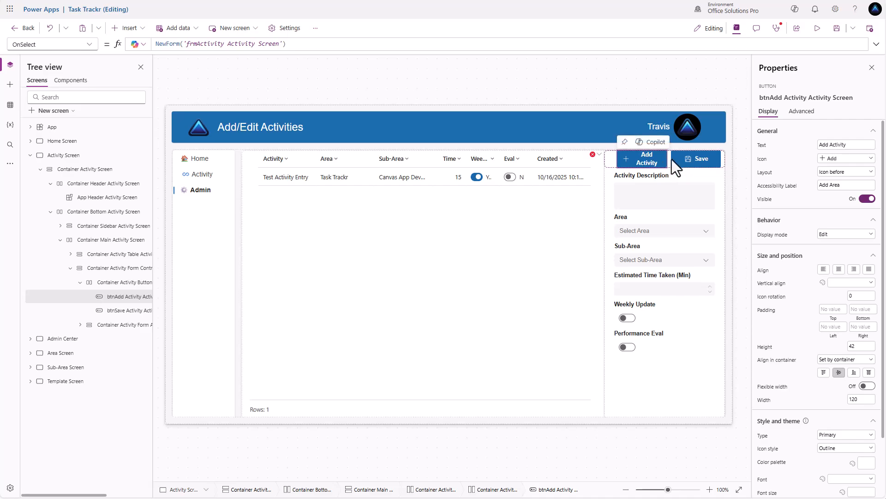
left_click(605, 160)
double_click(861, 247)
type("20")
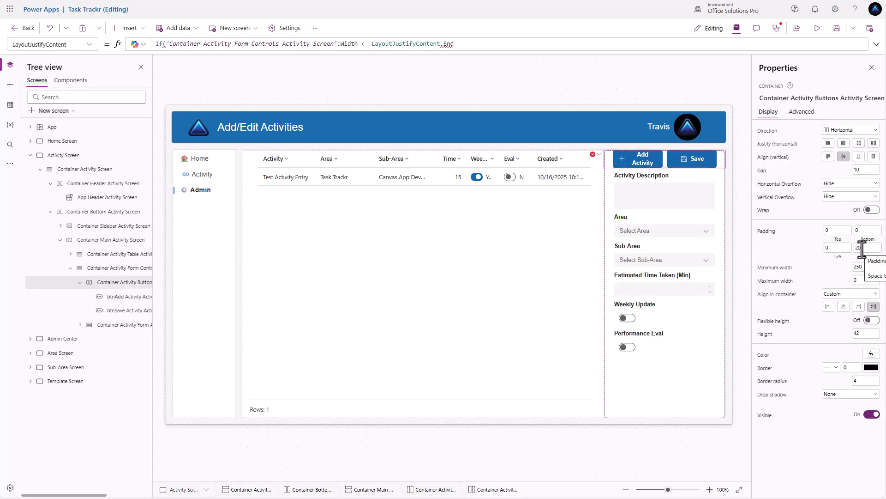
double_click(863, 248)
type("10")
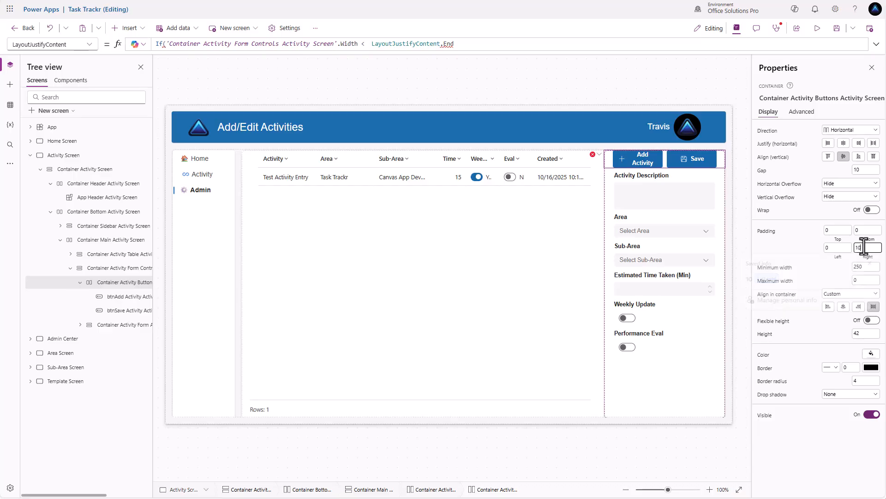
left_click(803, 247)
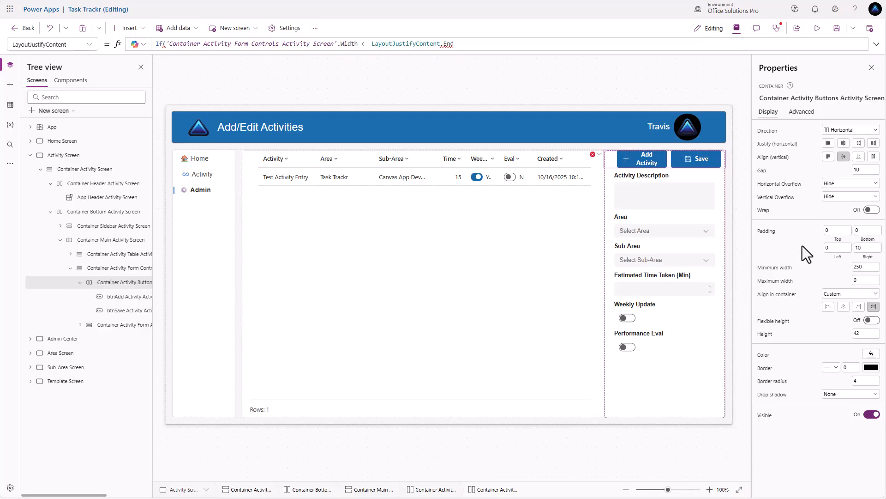
Reopen the unfinished LayoutJustifyContent formula of Container Activity Buttons Activity Screen for editing
left_click(600, 155)
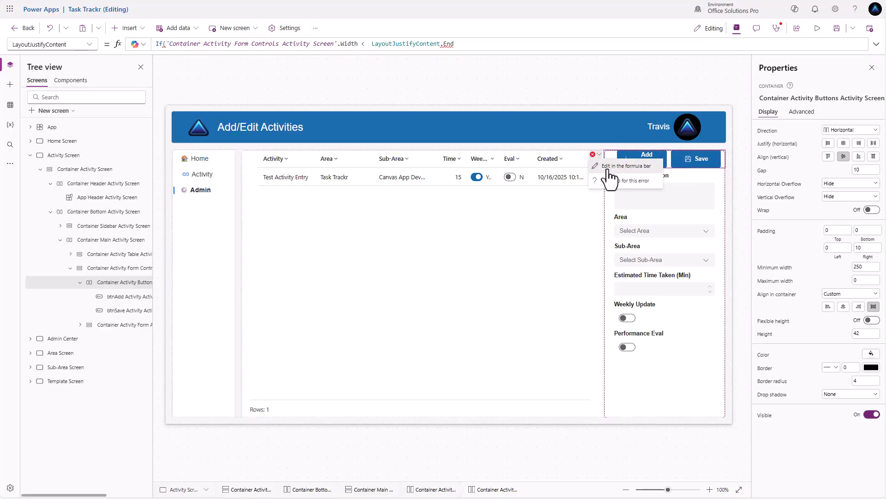
left_click(605, 164)
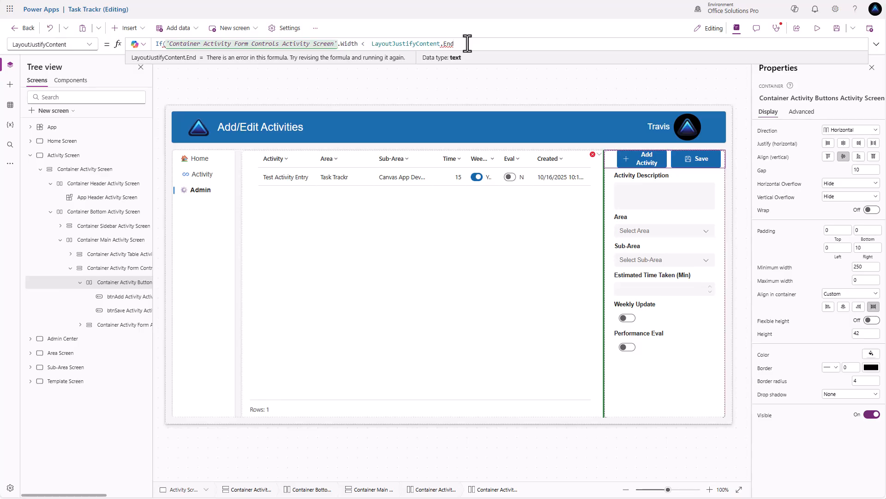
Complete the buttons container's LayoutJustifyContent formula with the width threshold 260 and LayoutJustifyContent.Center as the true result, keeping LayoutJustifyContent.End as the alternative
left_click(366, 44)
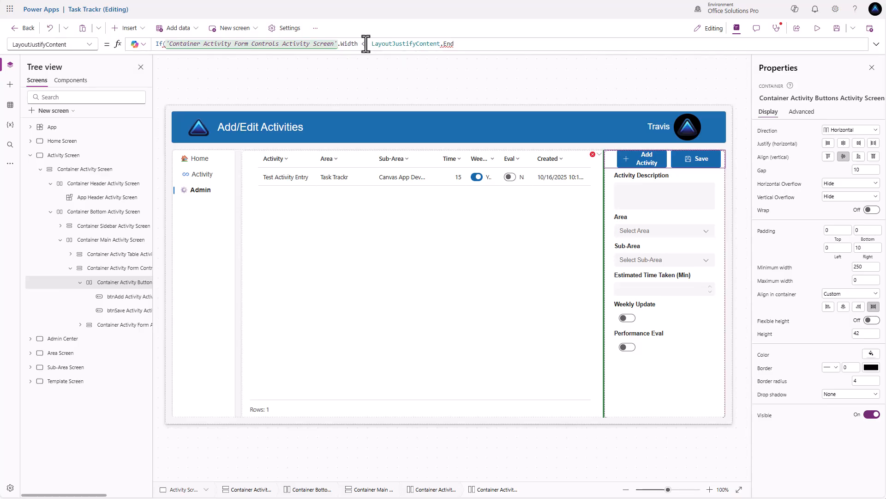
type("260")
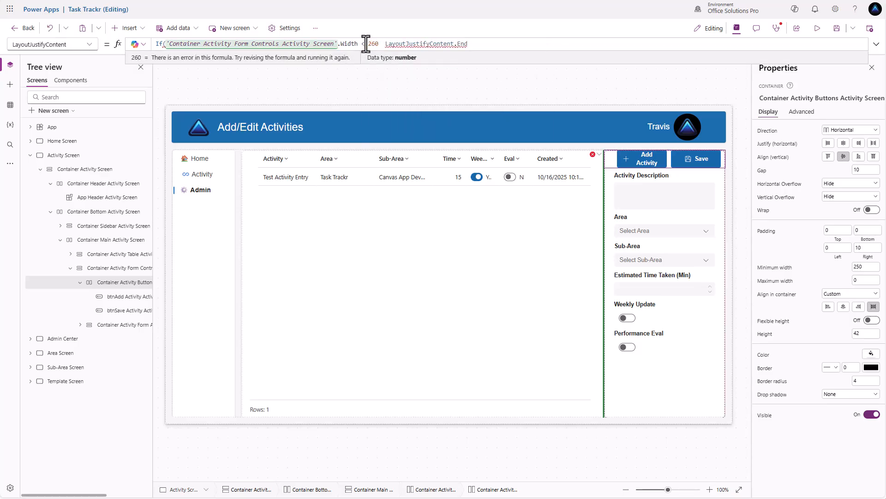
type(", Layou")
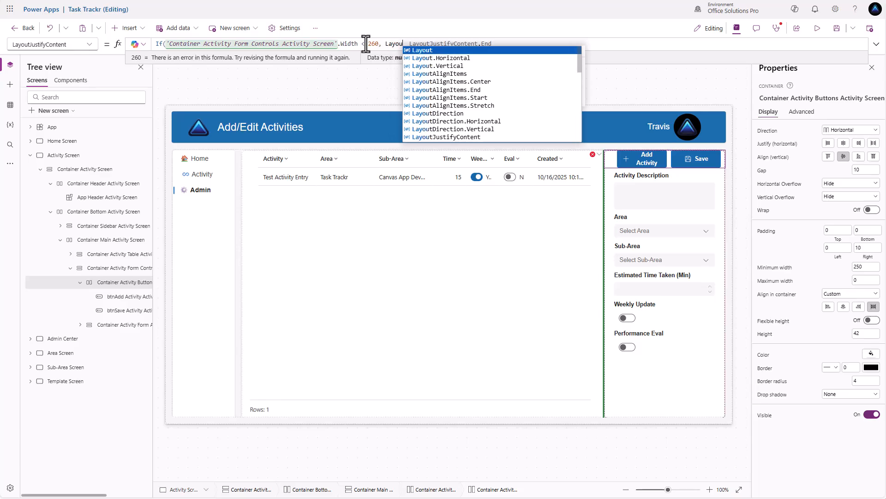
type("tJusti")
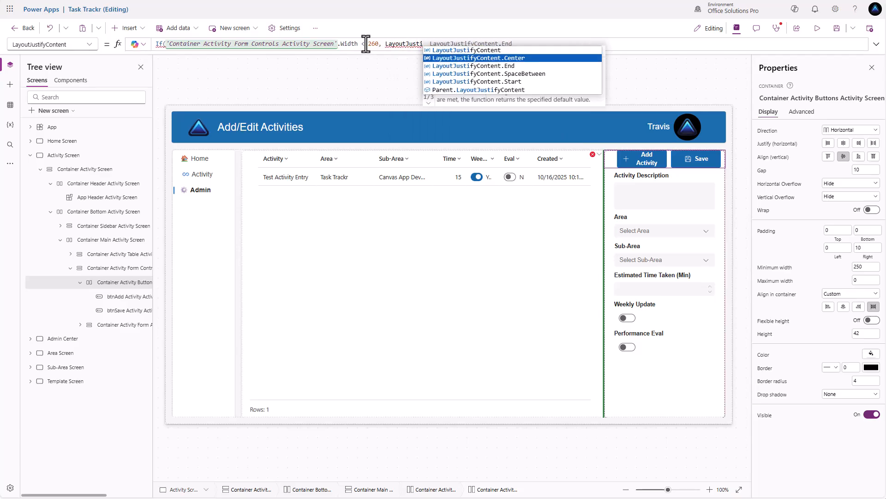
key("Tab")
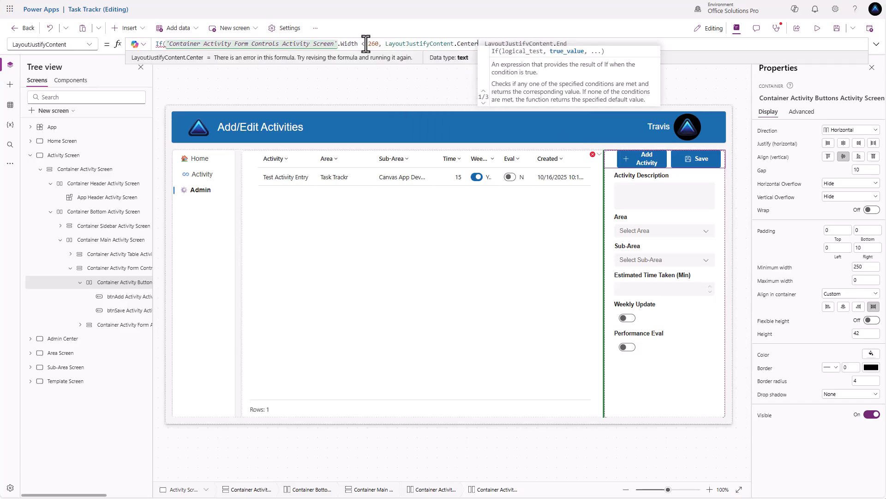
type(",")
left_click(580, 44)
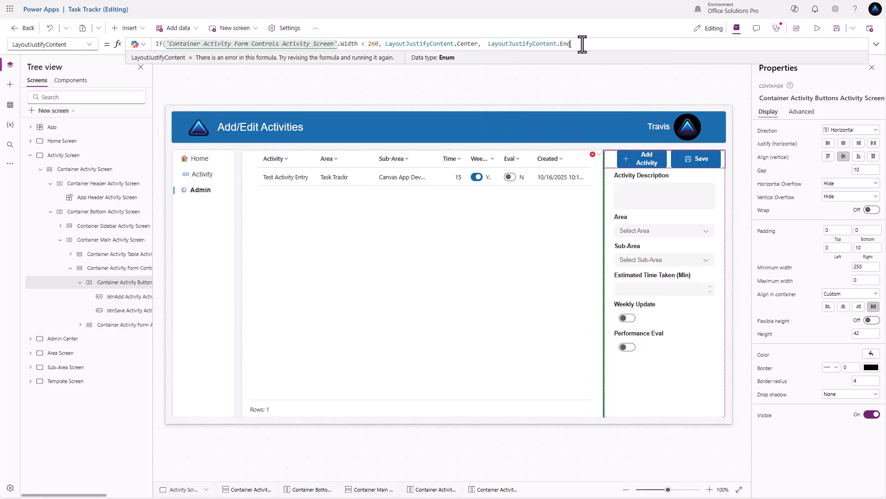
left_click(673, 73)
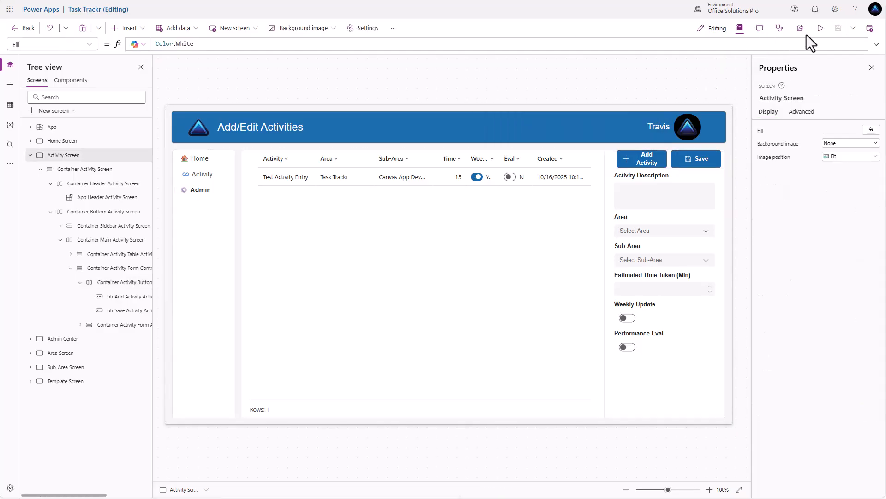
Preview the Activity Screen on a phone in both landscape and portrait orientation, and return to editing
left_click(820, 28)
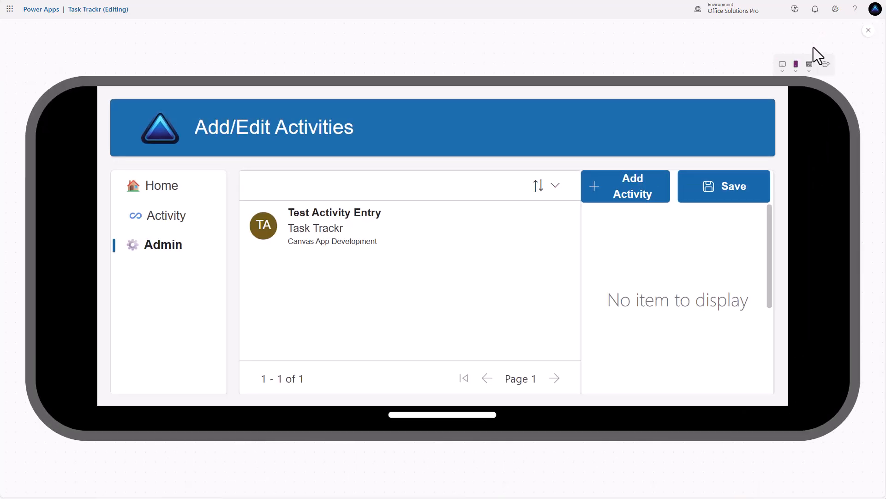
left_click(826, 65)
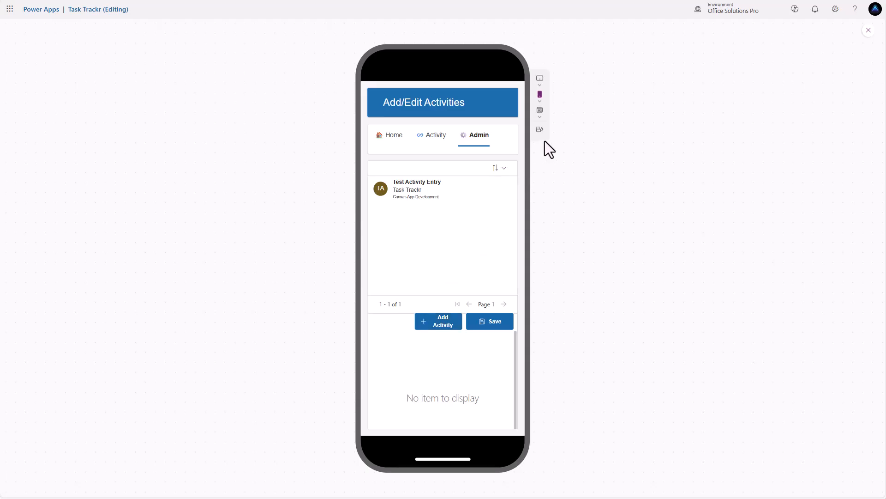
left_click(540, 130)
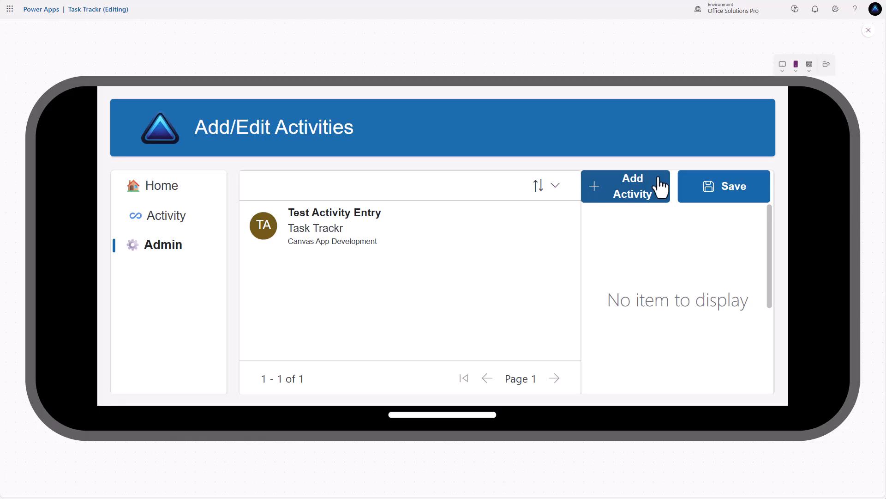
left_click(869, 30)
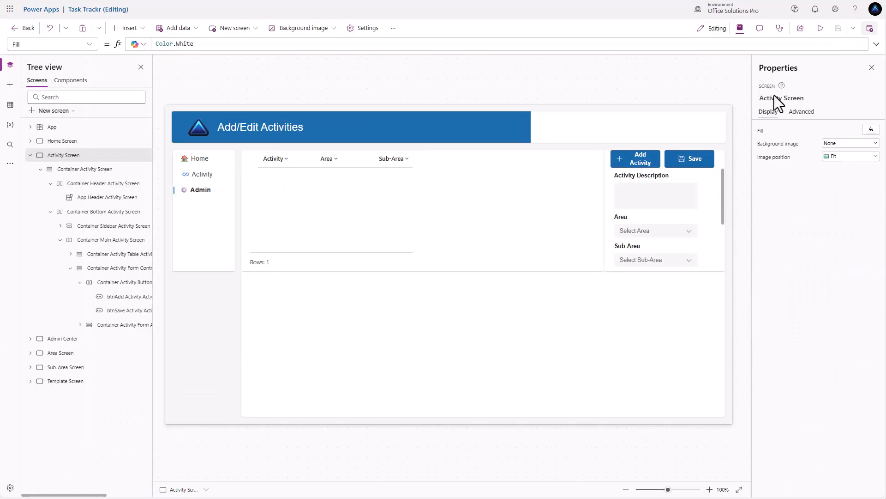
Set the width of the Save button on the Activity Screen to 100
left_click(648, 160)
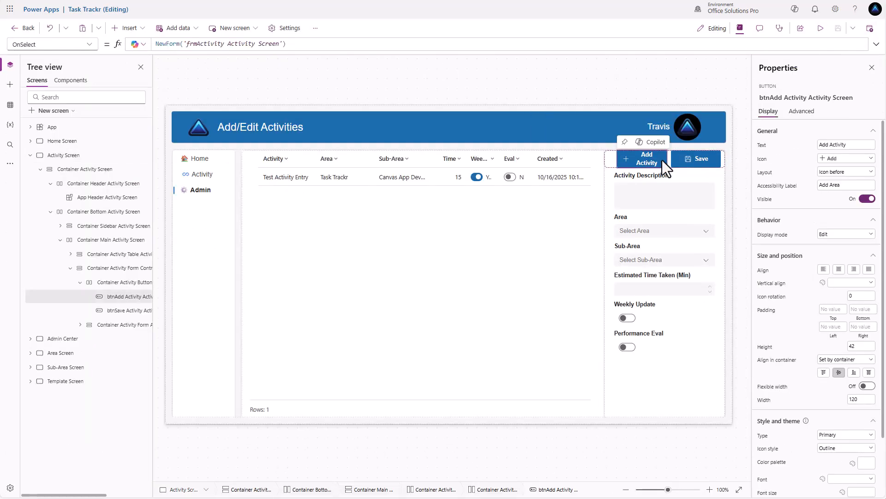
left_click(697, 160)
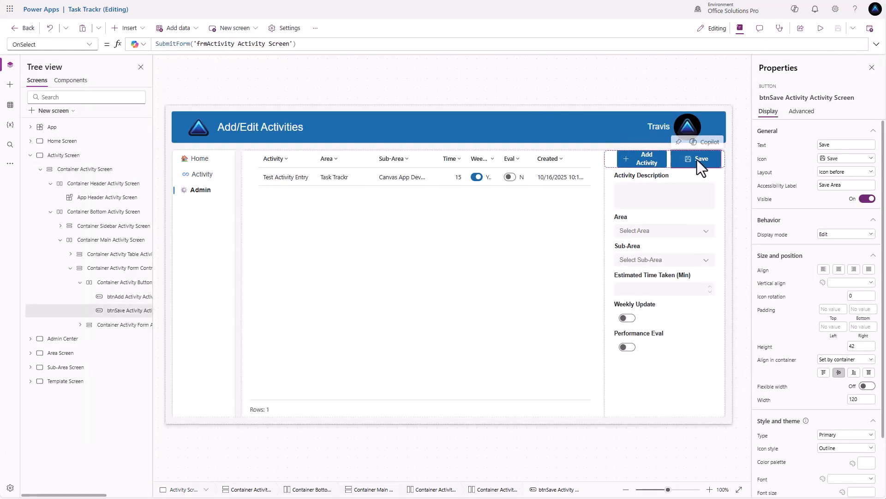
double_click(859, 401)
type("100")
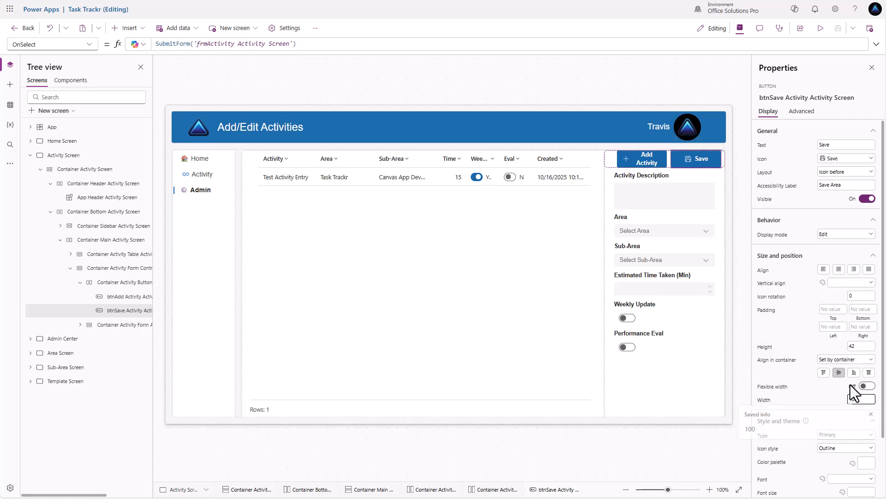
left_click(818, 397)
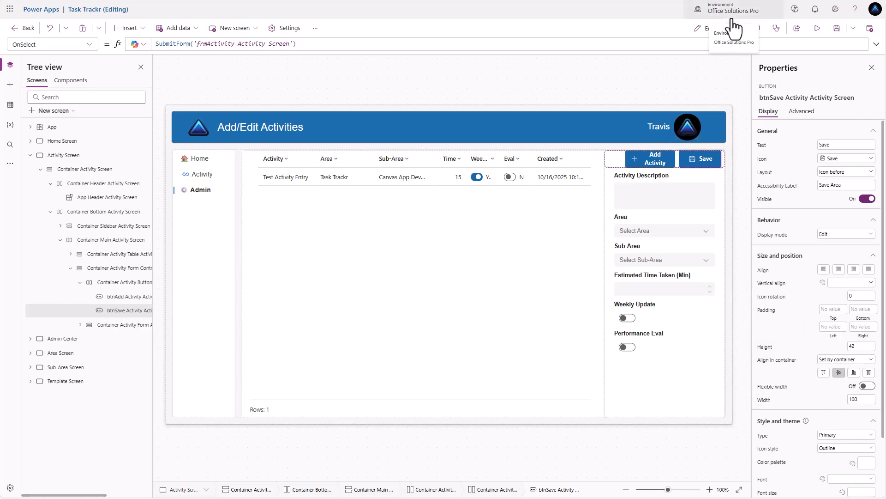
Preview the Activity Screen at canvas size and on an Apple iPhone 8
left_click(817, 30)
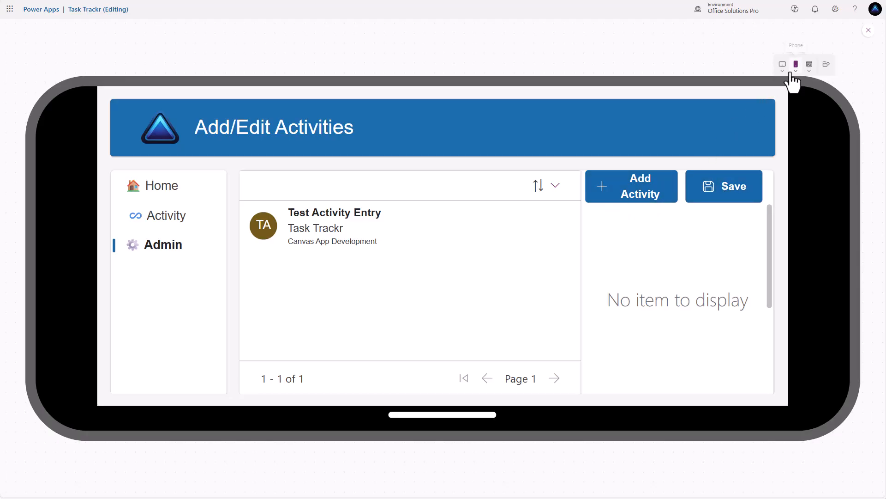
left_click(809, 76)
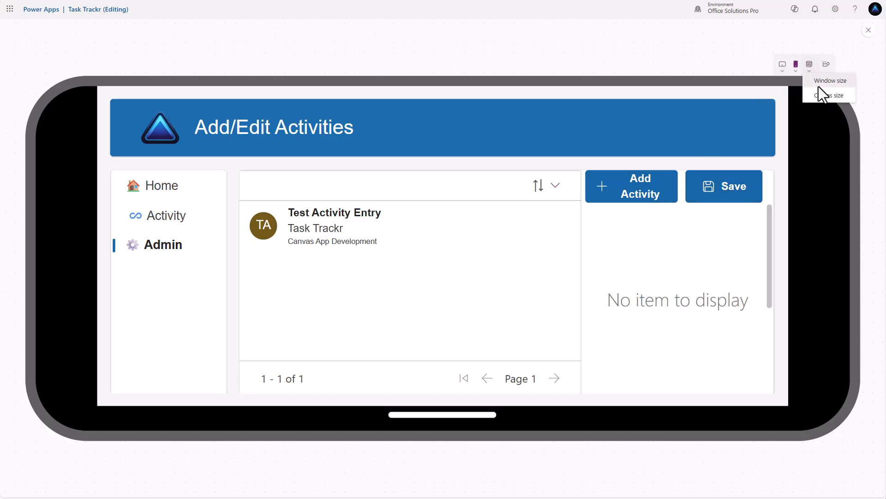
left_click(820, 84)
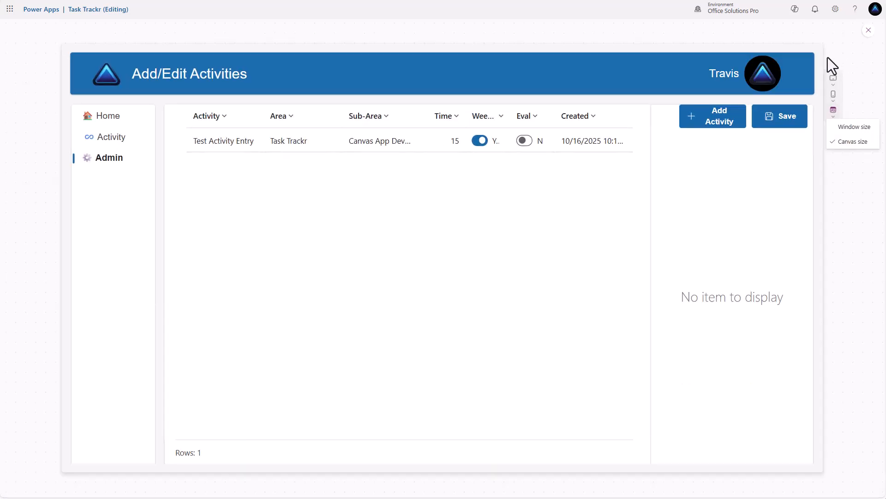
left_click(834, 96)
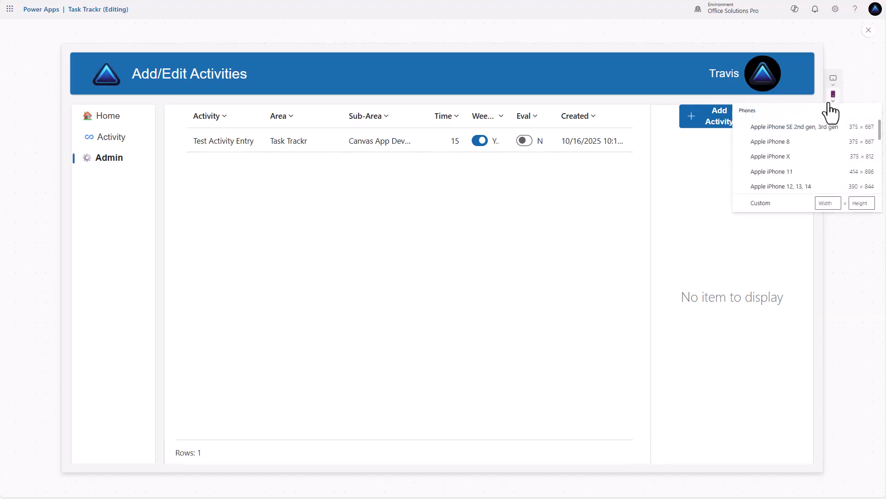
left_click(800, 147)
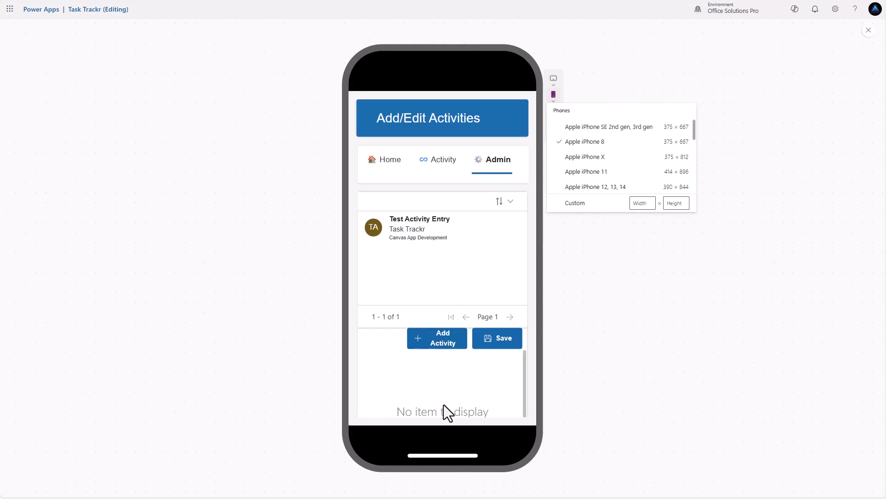
Examine the activity form's scrolling and the table's sort options in the phone preview, and return to editing
left_click(446, 350)
scroll(429, 374, "down", 3)
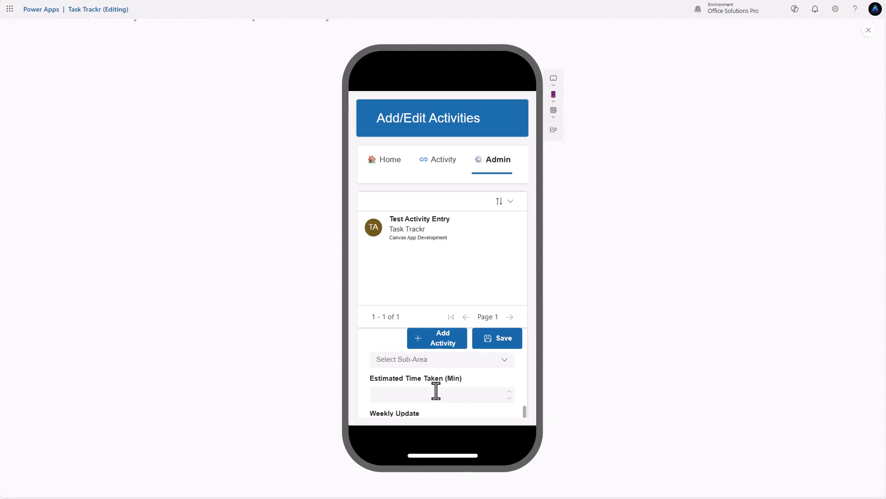
scroll(435, 386, "up", 3)
scroll(436, 386, "down", 3)
scroll(435, 388, "up", 3)
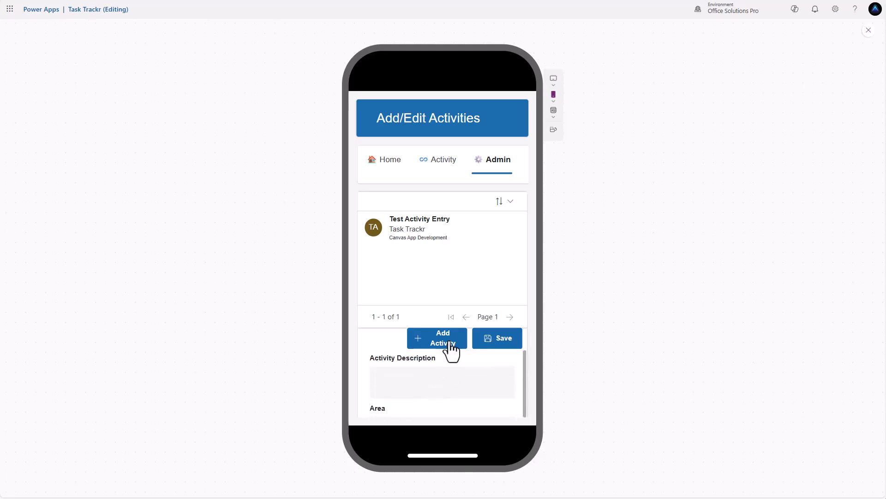
left_click(504, 203)
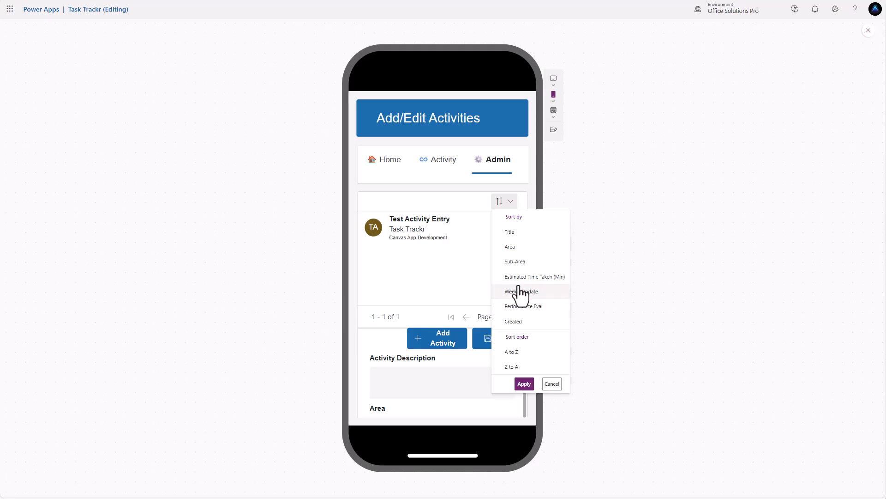
left_click(599, 189)
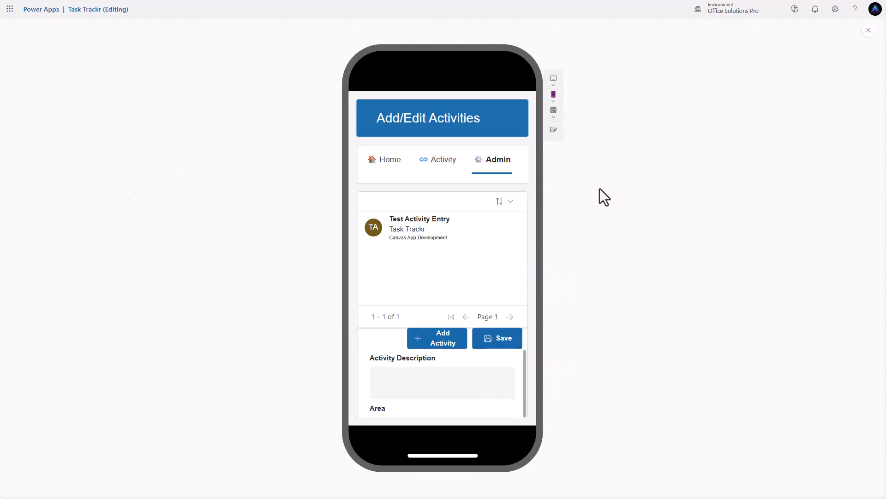
left_click(868, 31)
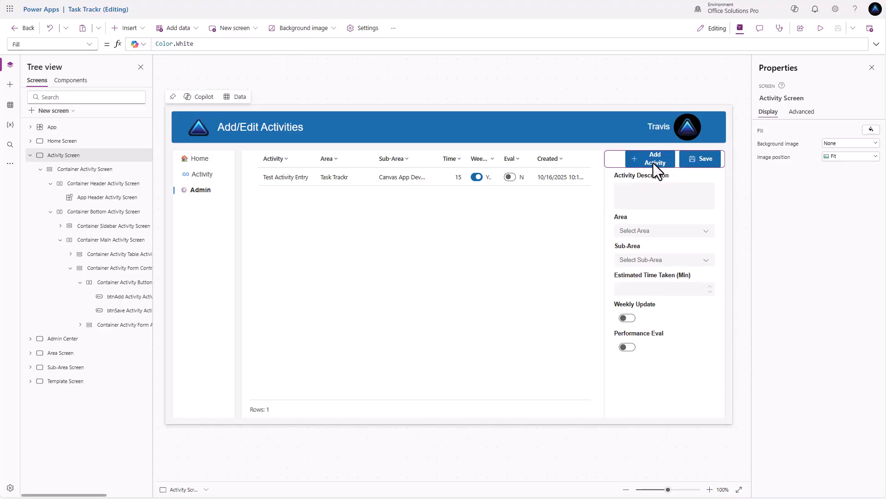
Insert a classic Save icon into the container that holds the Add Activity and Save buttons
left_click(653, 162)
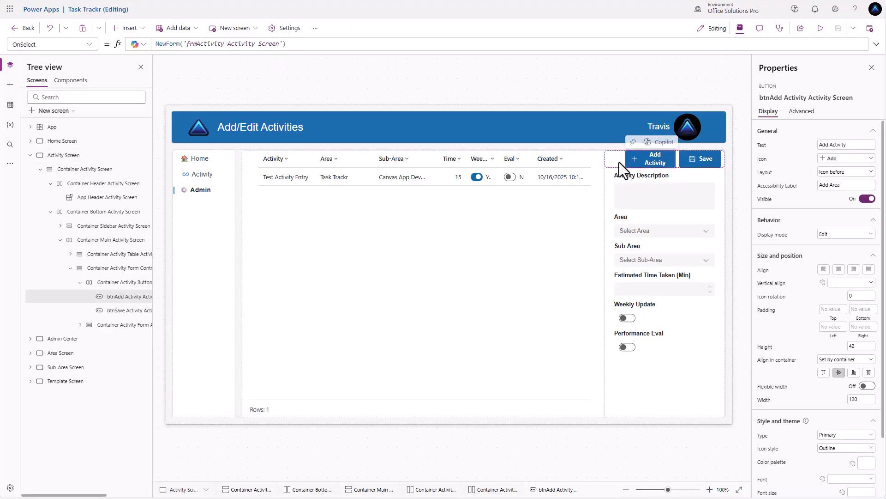
left_click(619, 163)
left_click(132, 28)
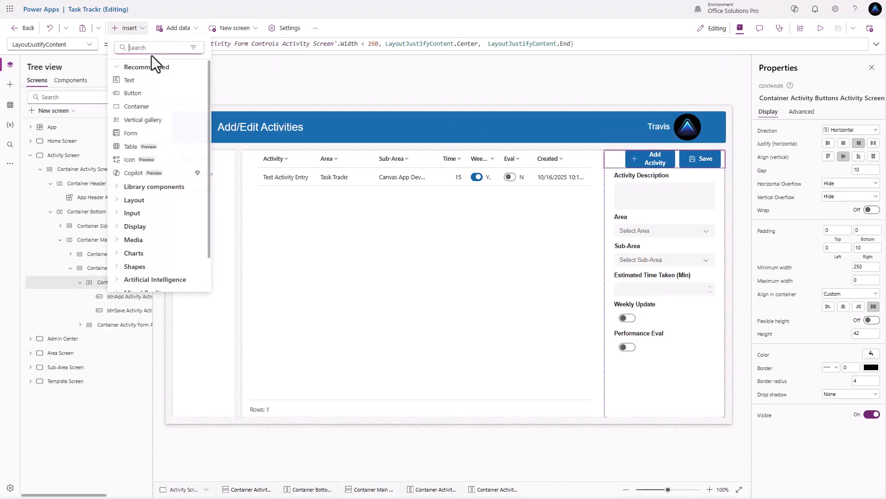
type("save")
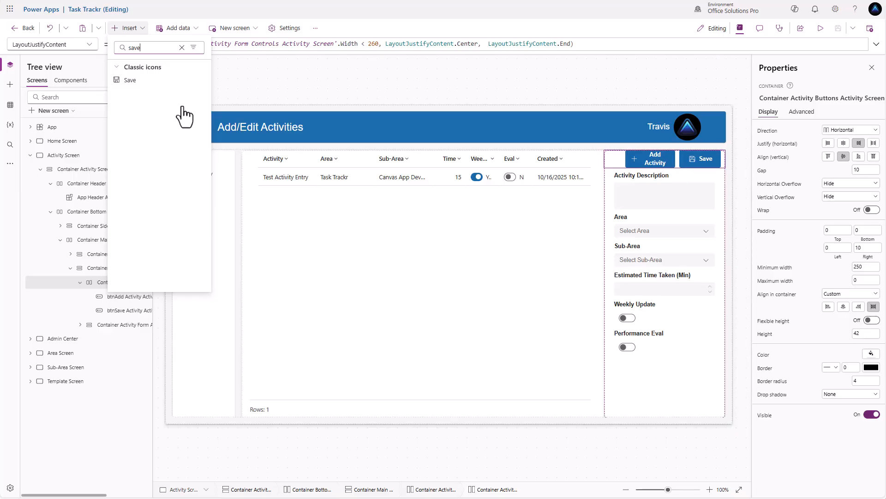
left_click(150, 81)
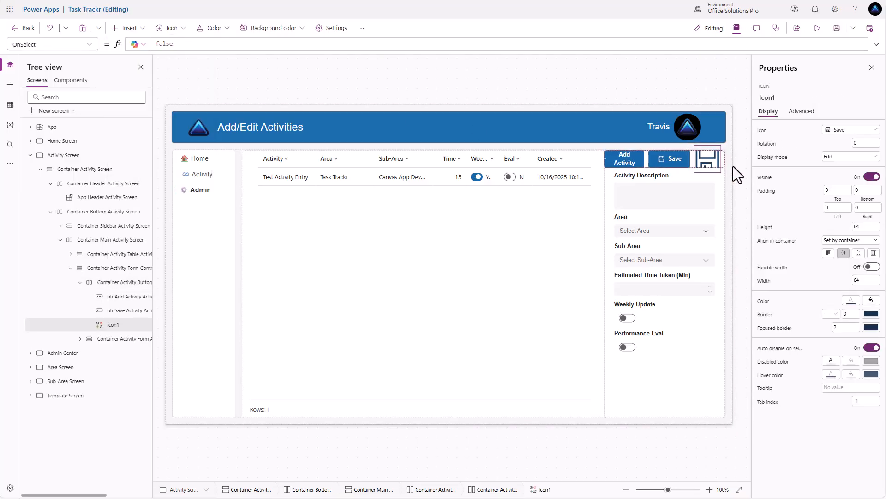
Set both the height and the width of the new Save icon to Parent.Height
left_click(783, 226)
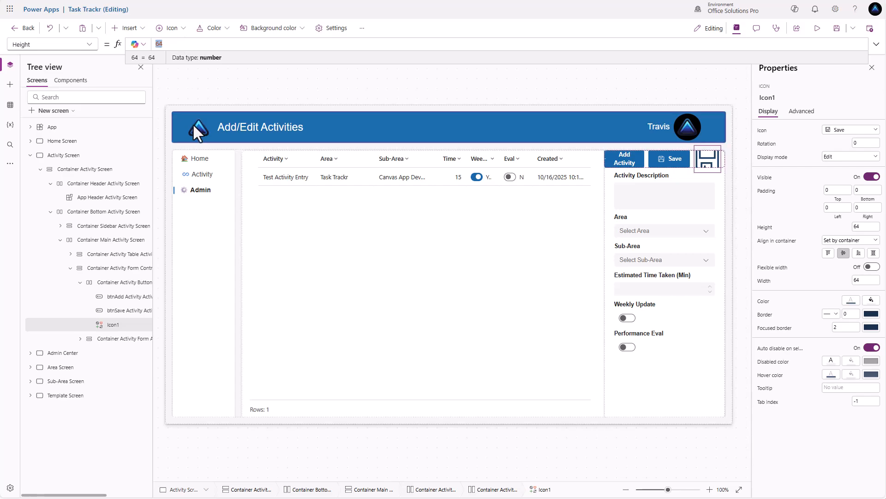
type("Parent.")
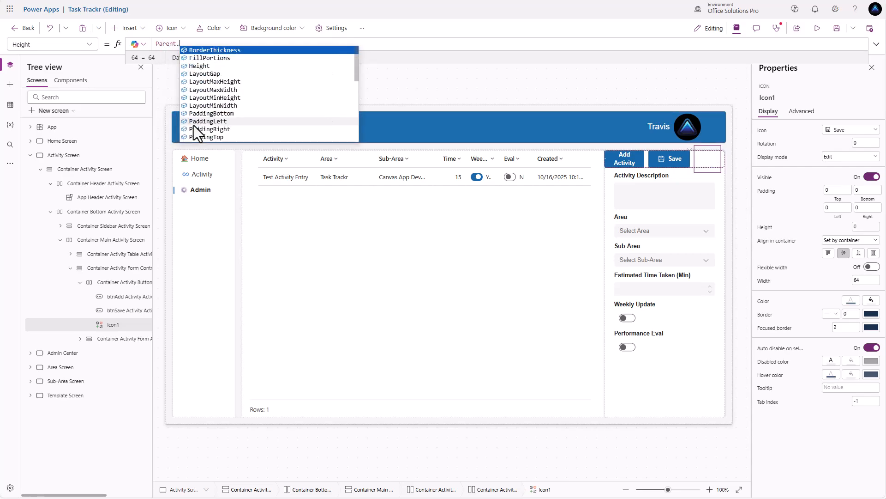
type("Height")
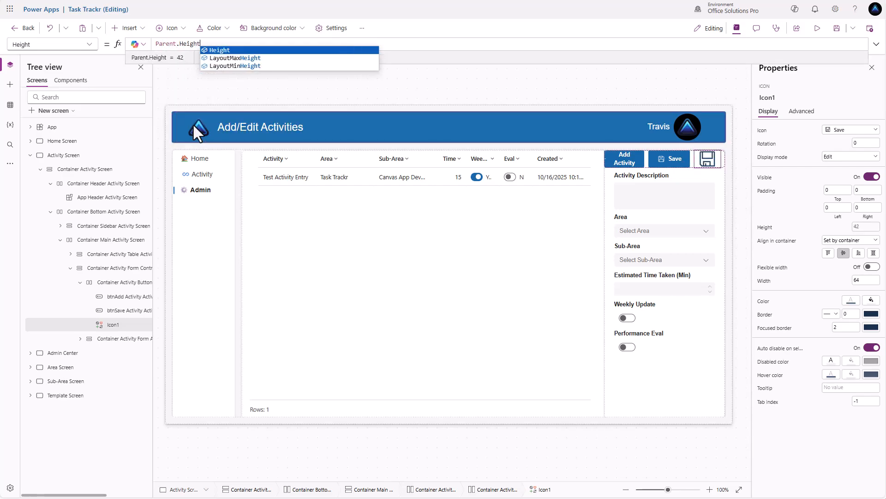
key("Return")
key("ctrl+c")
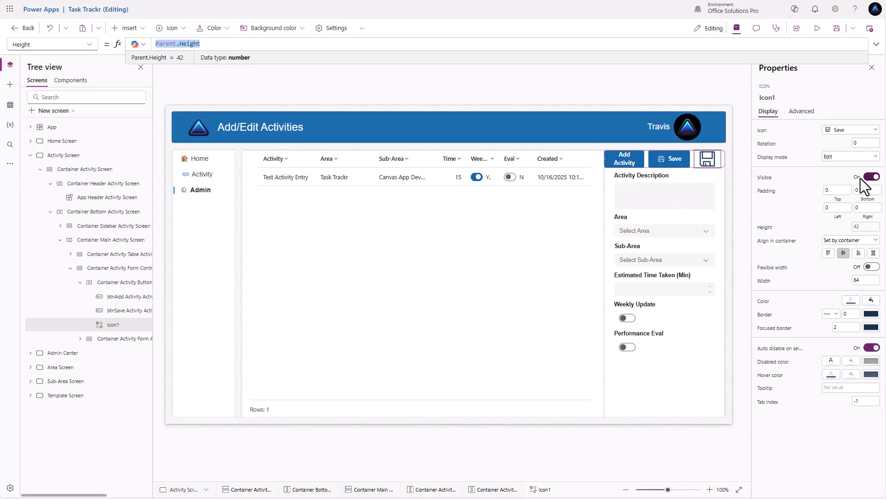
left_click(777, 281)
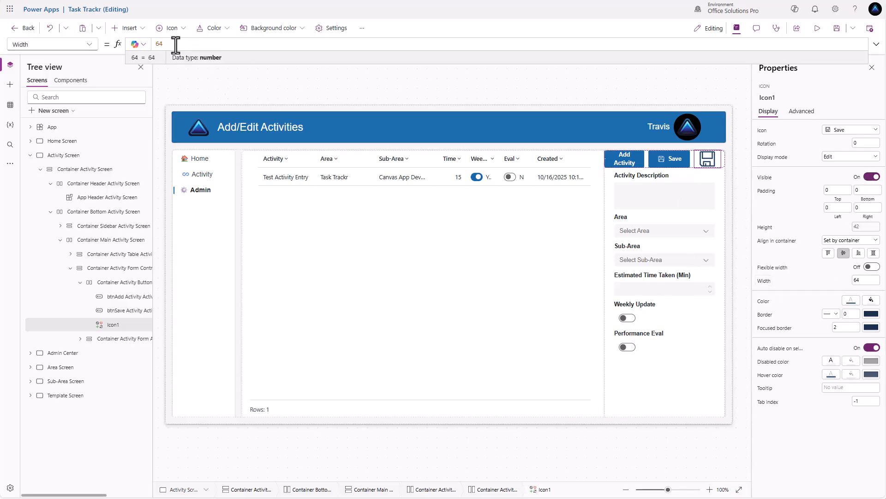
key("ctrl+v")
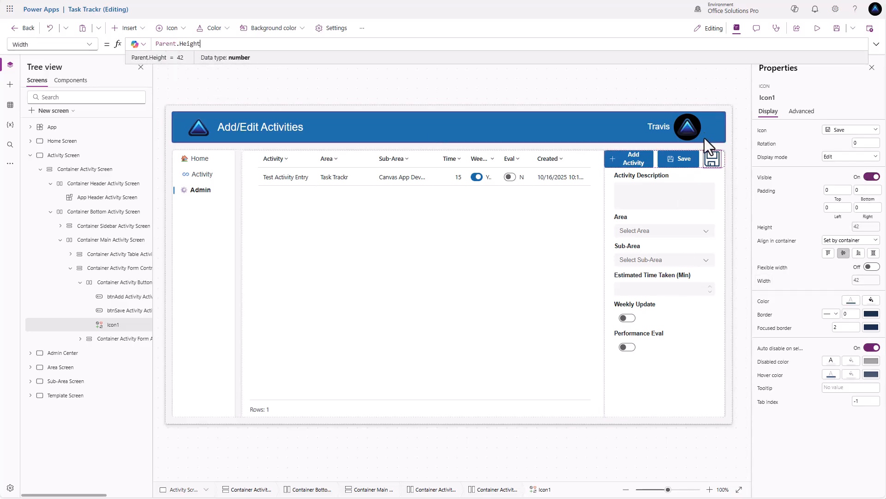
Set the new Save icon's color to black with the formula RGBA(0,0,0,1)
left_click(778, 302)
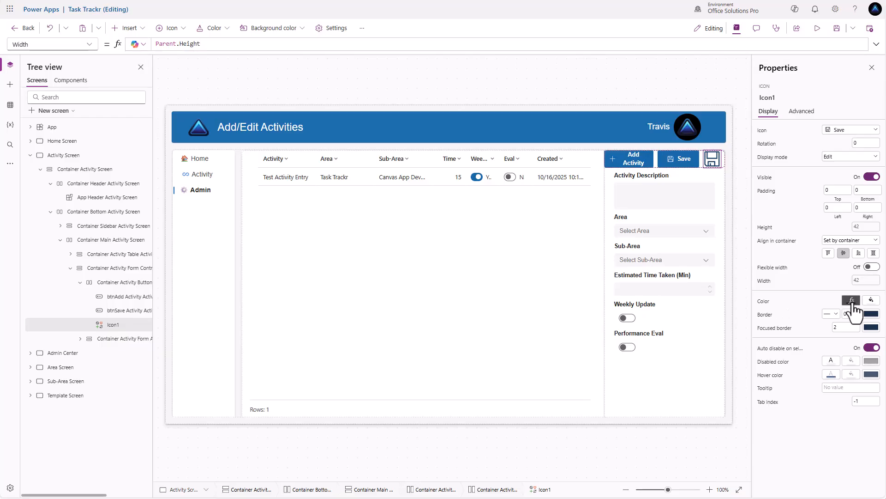
key("ctrl+a")
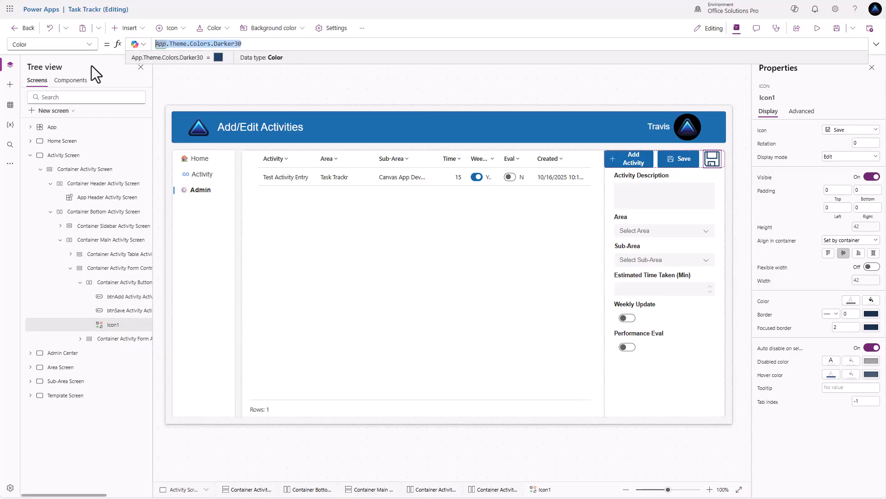
type("RGB")
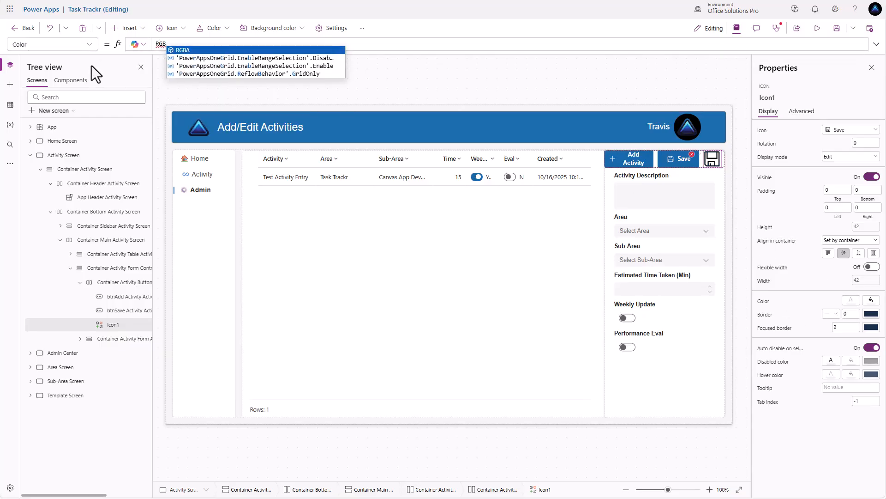
type("A(0,")
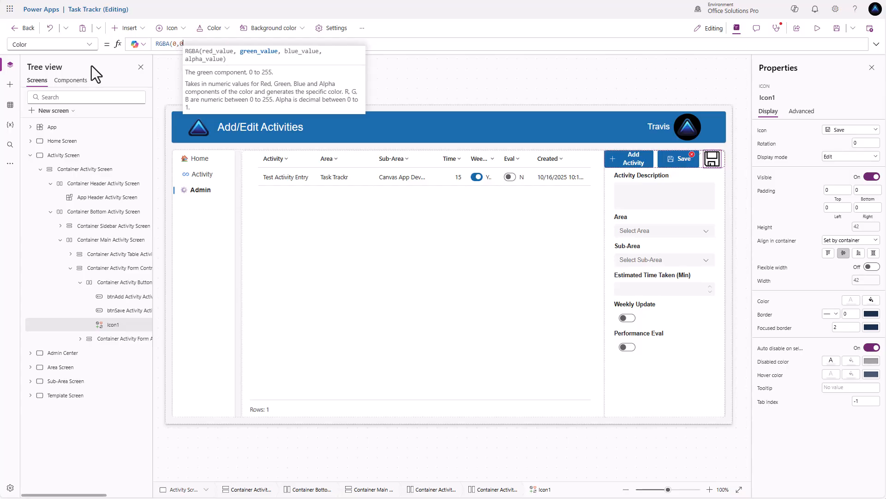
type("0,0,1)")
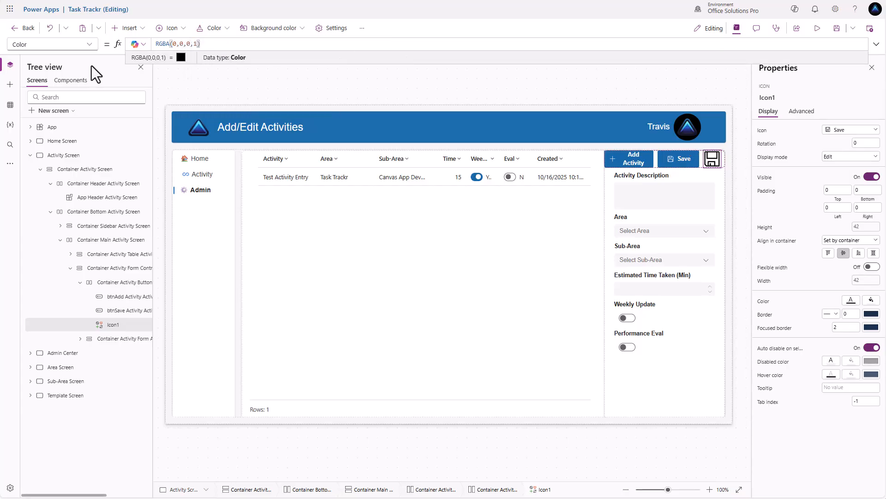
Set the Save icon's top, bottom, left and right padding to 5
left_click(839, 191)
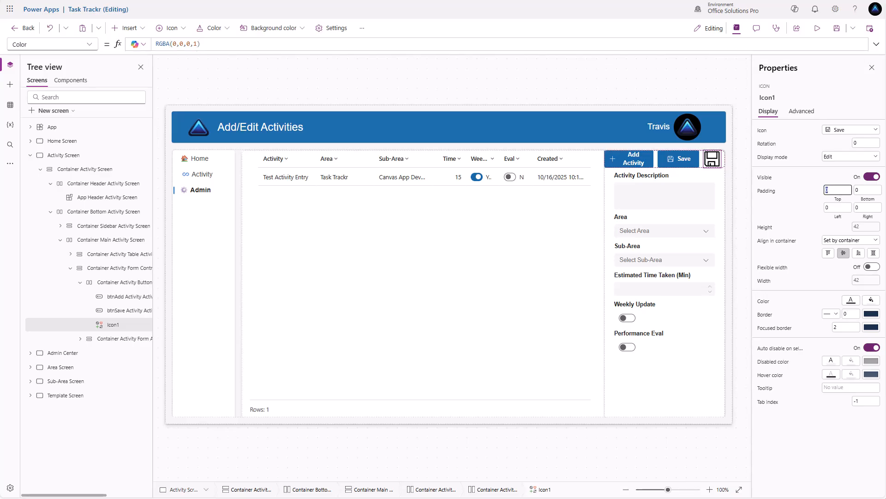
type("5")
key("Tab")
type("5")
key("Tab")
type("5")
key("Tab")
type("5")
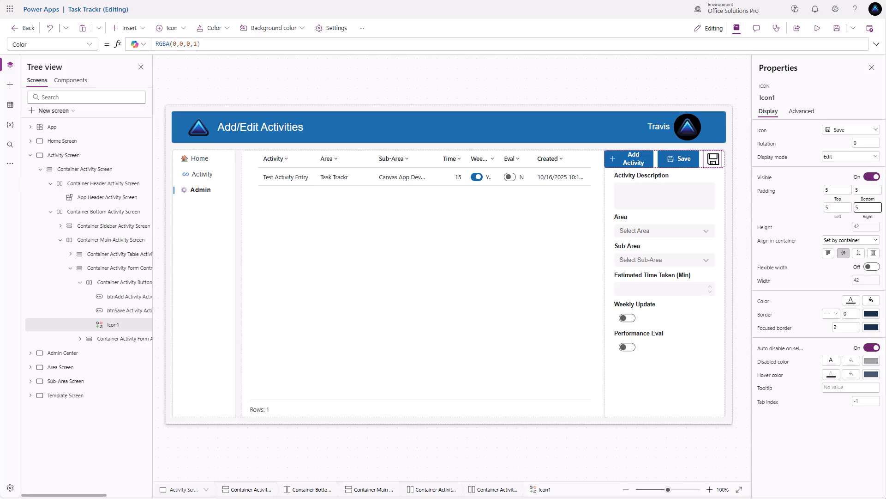
Set the Save icon's BorderStyle property to BorderStyle.None
left_click(806, 111)
scroll(822, 295, "down", 2)
scroll(815, 360, "down", 1)
left_click(815, 354)
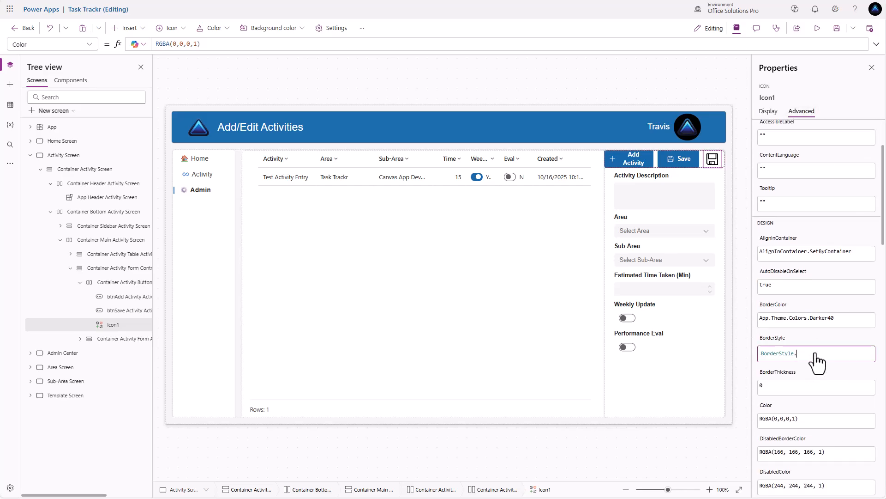
type("None")
left_click(817, 364)
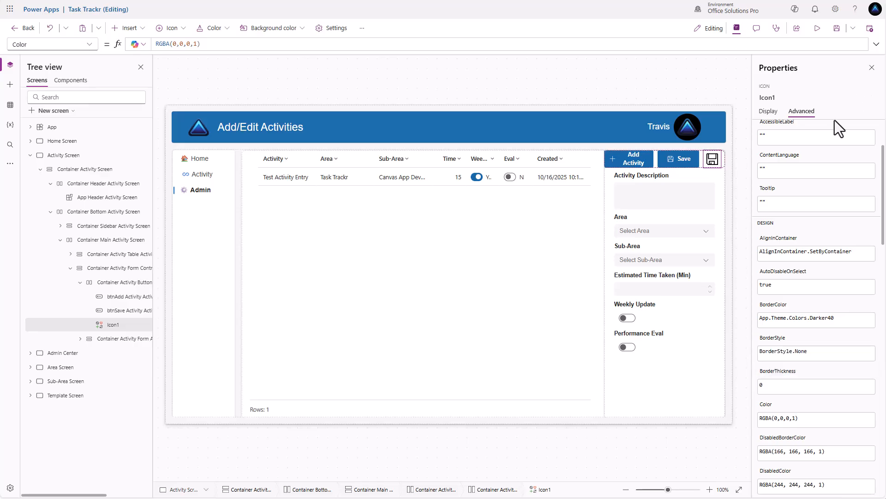
Copy the Save button's OnSelect formula SubmitForm('frmActivity Activity Screen') into the Save icon's OnSelect property
left_click(677, 161)
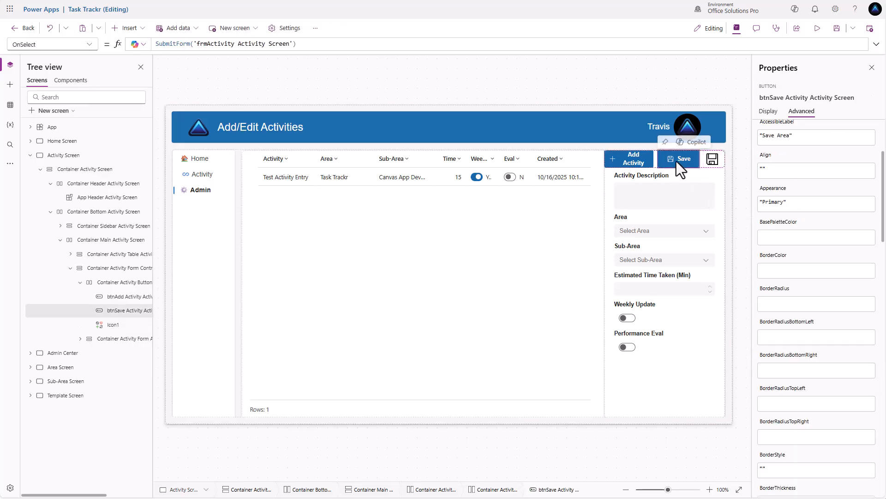
left_click(319, 44)
key("ctrl+a")
key("ctrl+c")
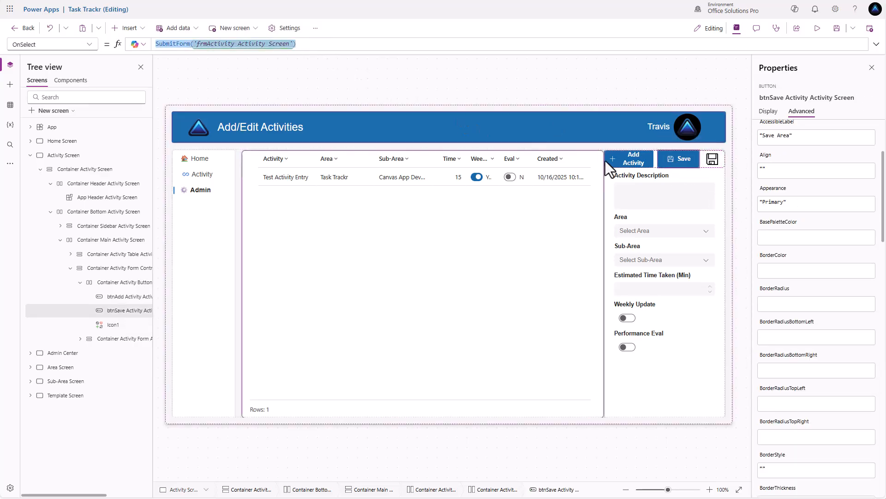
left_click(713, 159)
scroll(791, 156, "up", 3)
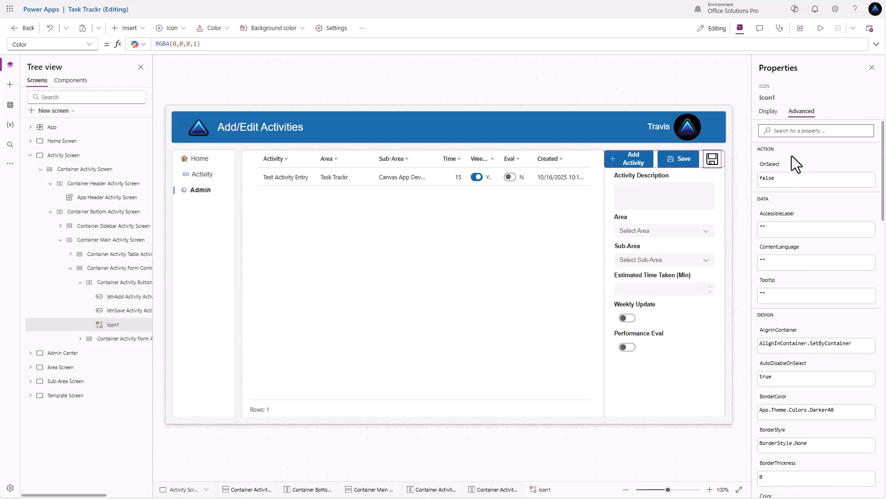
left_click(768, 178)
key("ctrl+a")
key("ctrl+v")
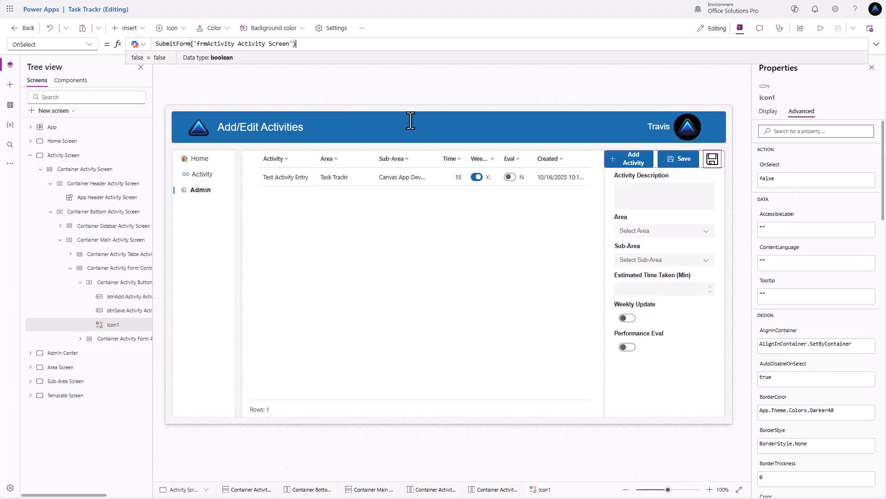
Set the Save icon's AccessibleLabel and Tooltip to "Save Activity"
left_click(761, 230)
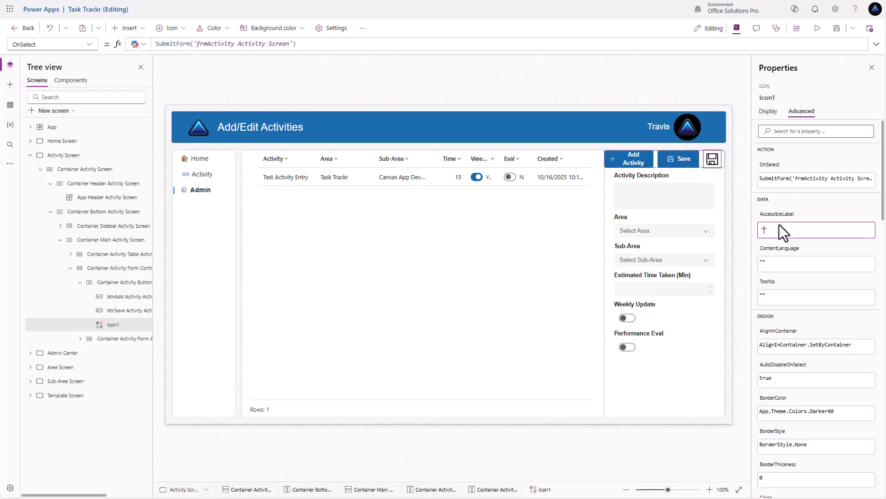
type("Save Activity")
left_click(778, 296)
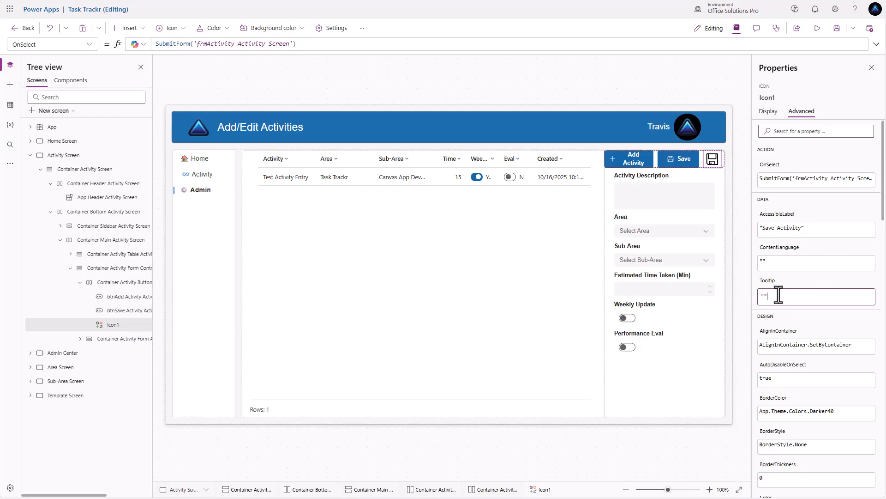
left_click(810, 206)
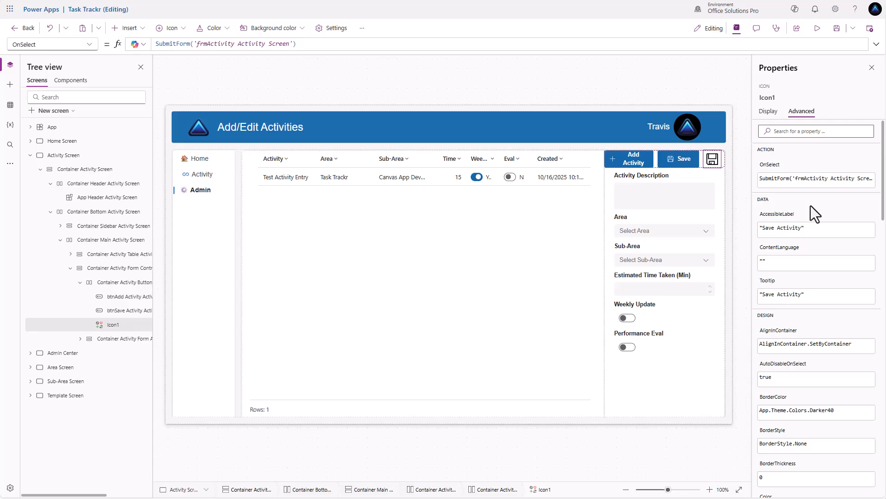
Delete the blue Save button and duplicate the Save icon within the activity buttons container
left_click(682, 160)
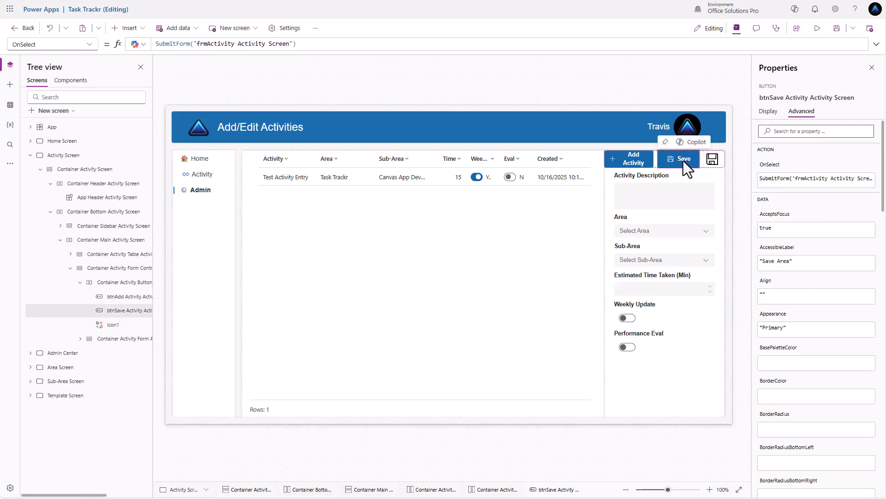
key("Delete")
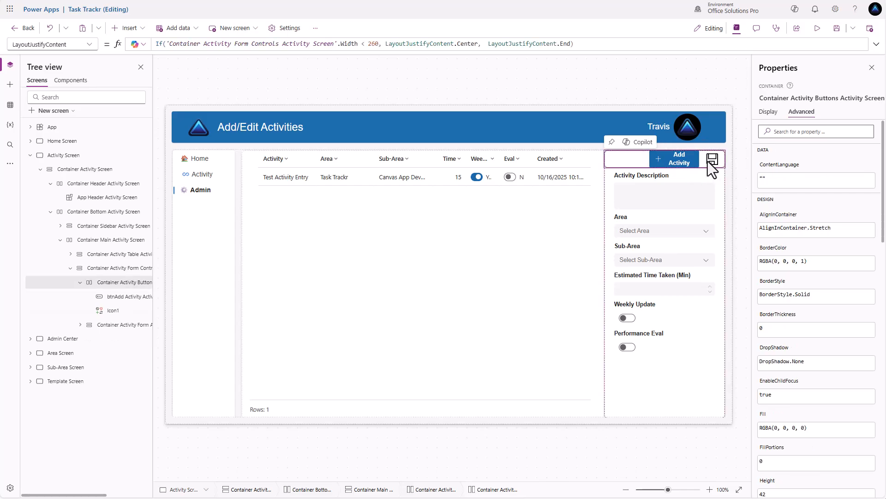
left_click(710, 161)
key("ctrl+c")
key("ctrl+v")
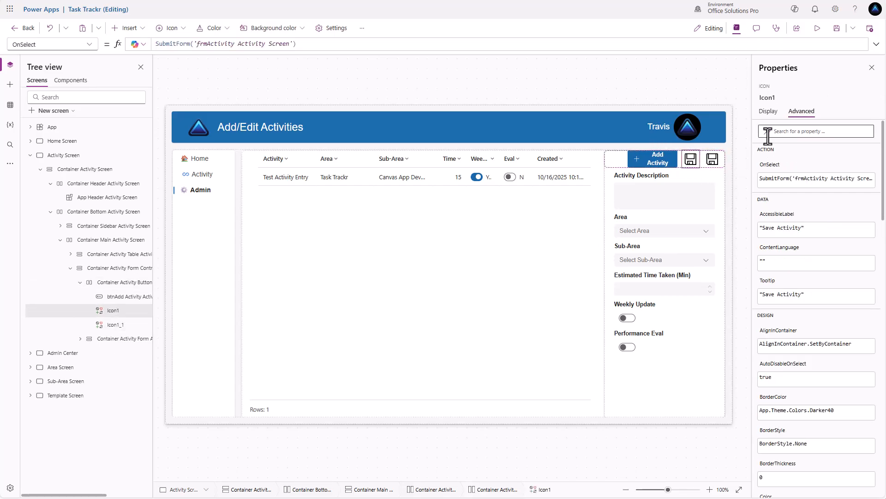
Change the first of the two Save icons, Icon1, to the Add icon
left_click(769, 112)
left_click(857, 133)
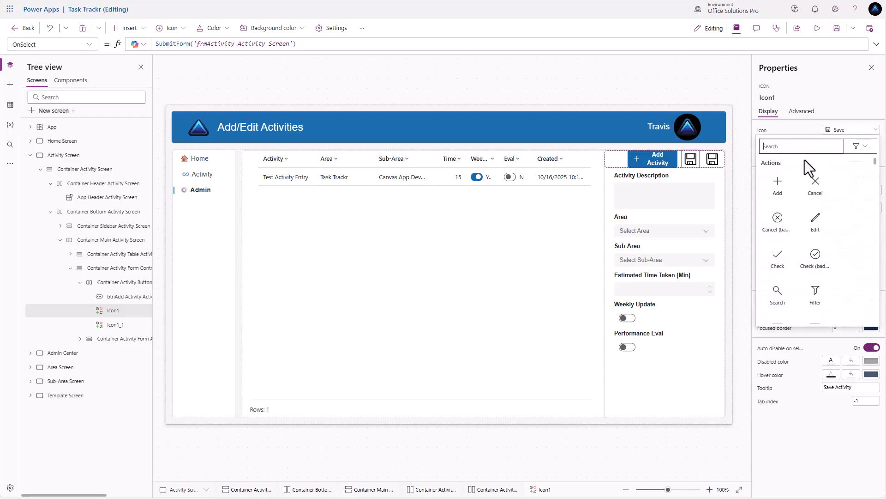
left_click(775, 187)
Copy the Add Activity button's OnSelect formula NewForm('frmActivity Activity Screen') to the Add icon, and delete the Add Activity button
left_click(648, 157)
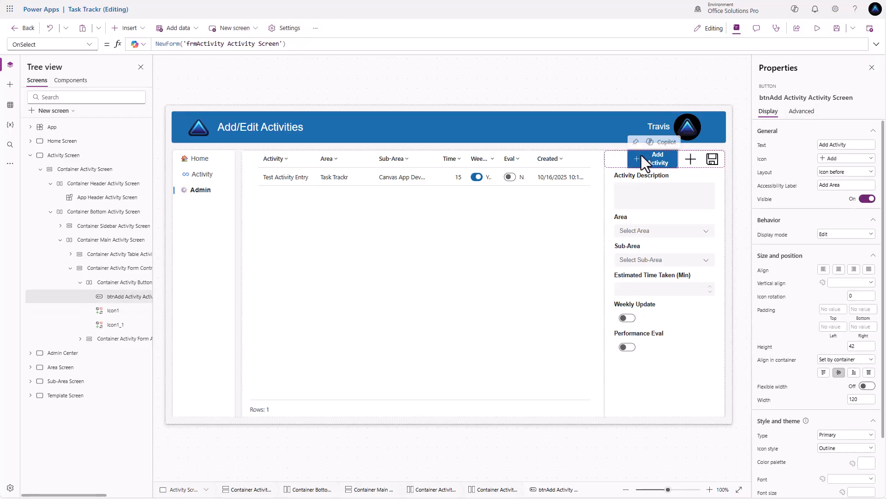
triple_click(287, 44)
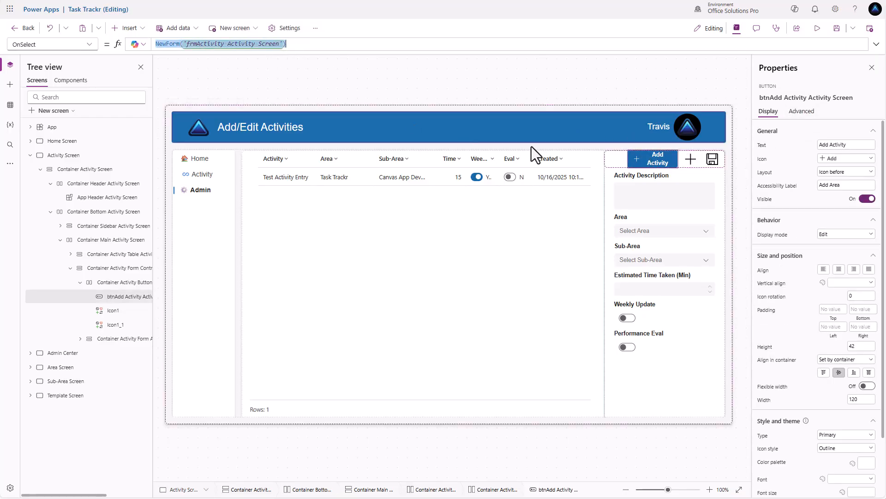
left_click(691, 158)
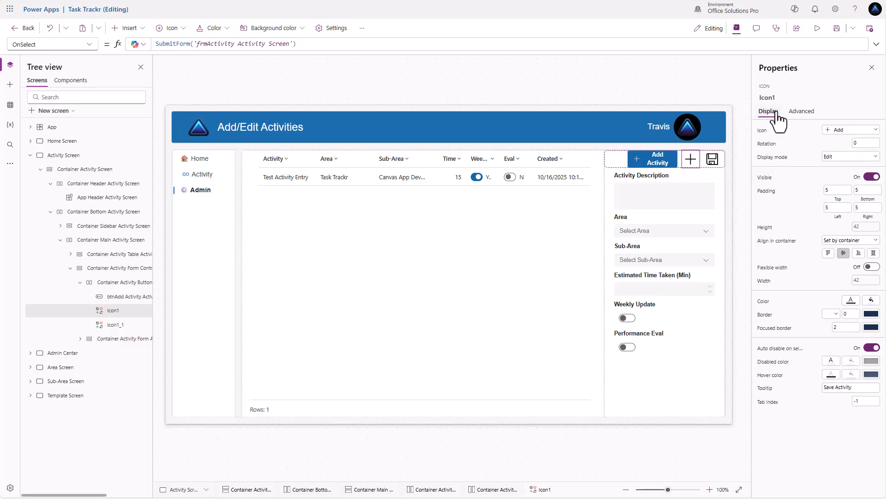
left_click(799, 112)
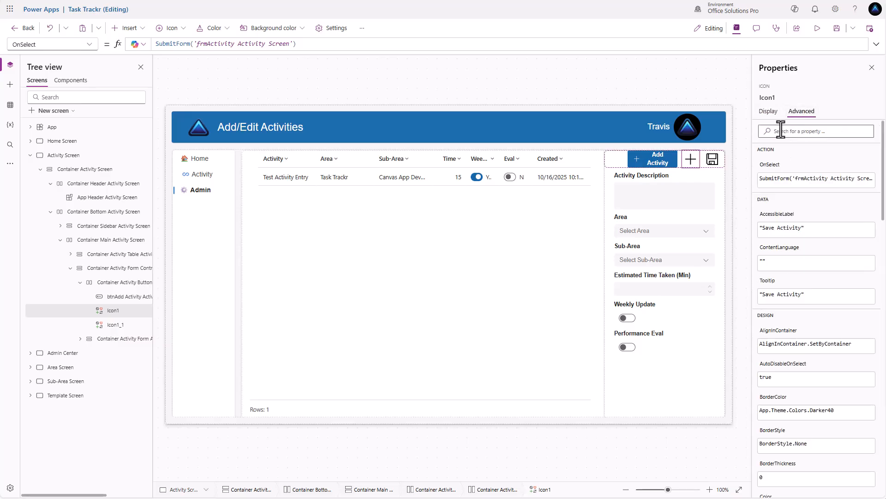
triple_click(306, 46)
key("ctrl+v")
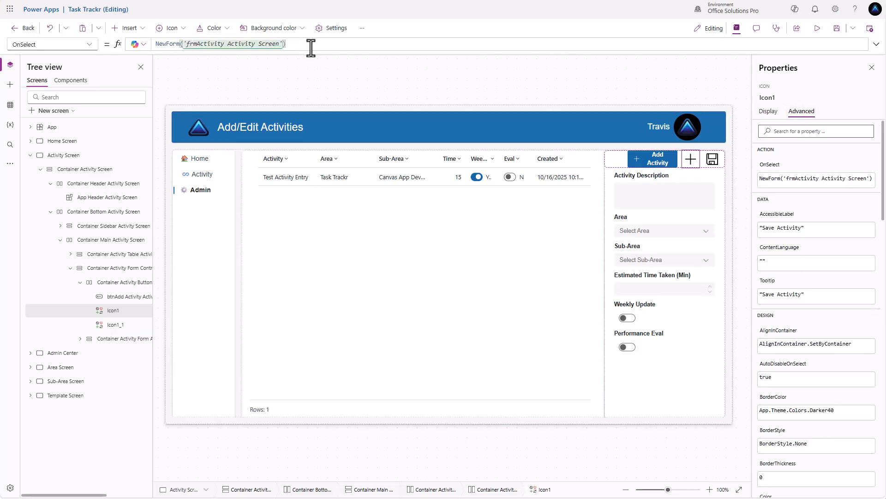
left_click(659, 158)
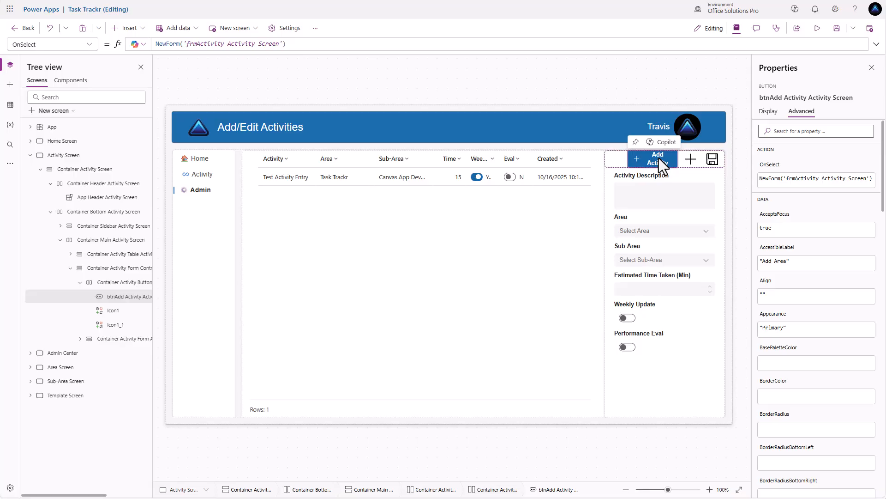
key("Delete")
Set the Add icon's AccessibleLabel and Tooltip to "Add Activity"
left_click(687, 159)
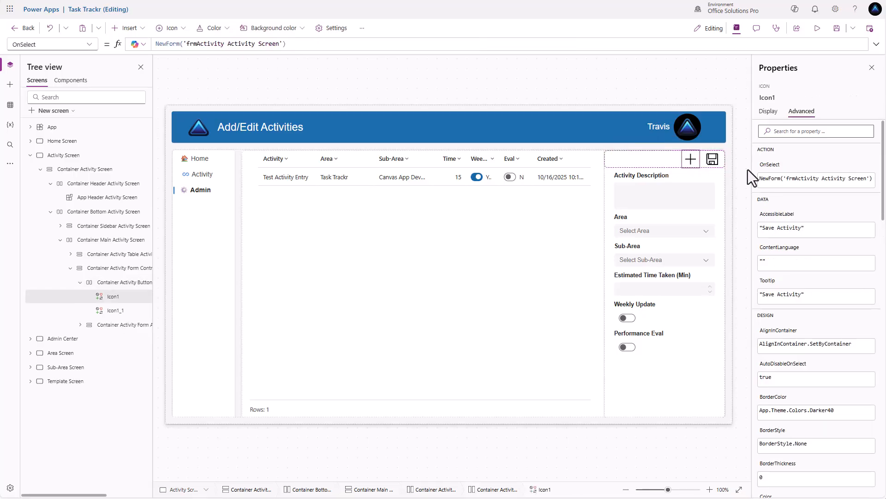
left_click(781, 229)
mouse_move(762, 229)
left_mouse_down()
mouse_move(783, 231)
mouse_move(769, 230)
left_mouse_up()
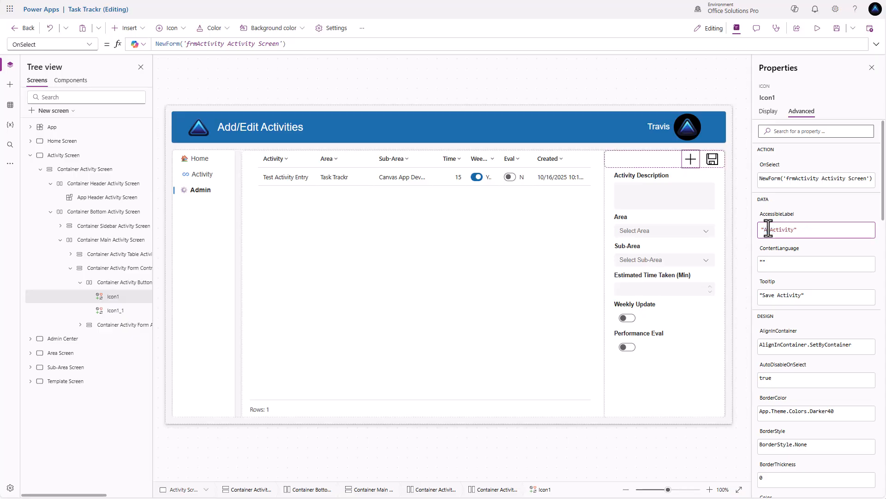
left_click(766, 296)
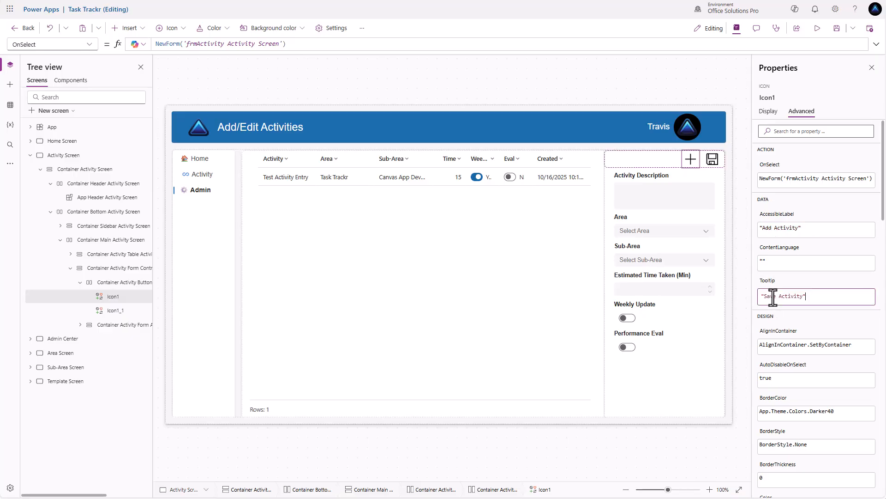
left_click_drag(764, 296, 775, 297)
left_click(795, 294)
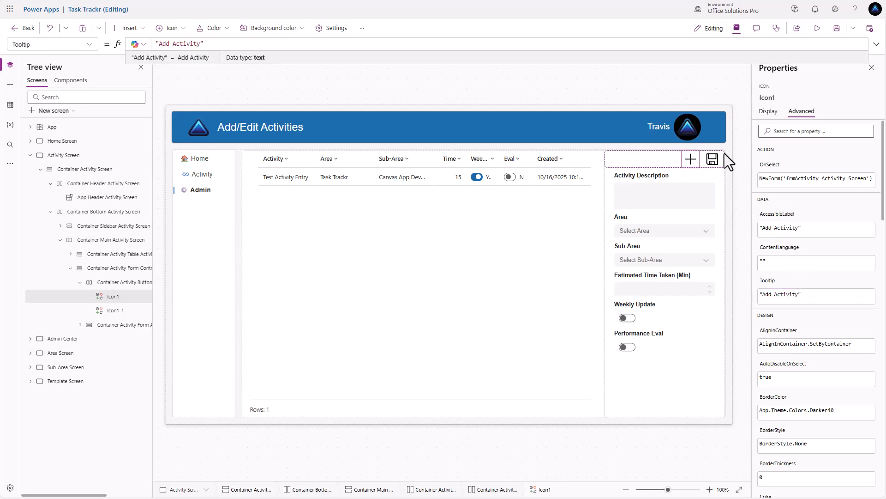
Reduce the activity buttons container's LayoutJustifyContent formula to LayoutJustifyContent.End, removing the width-based If condition
left_click(657, 159)
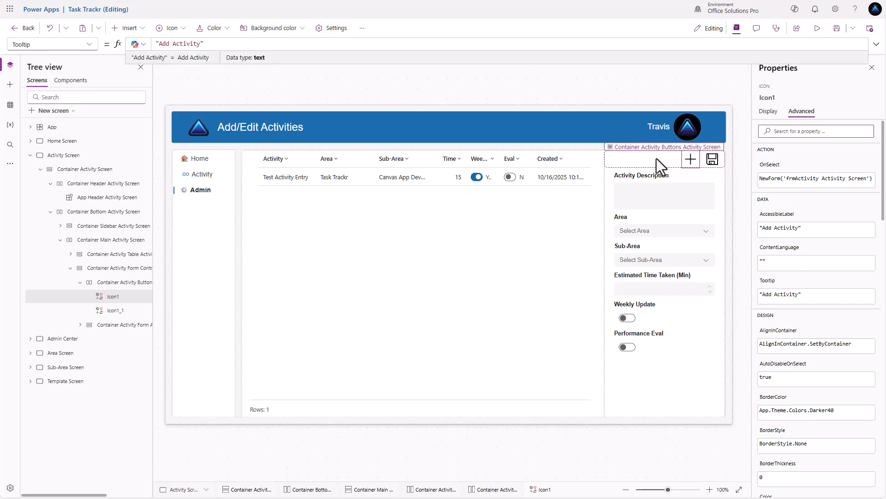
left_click(775, 117)
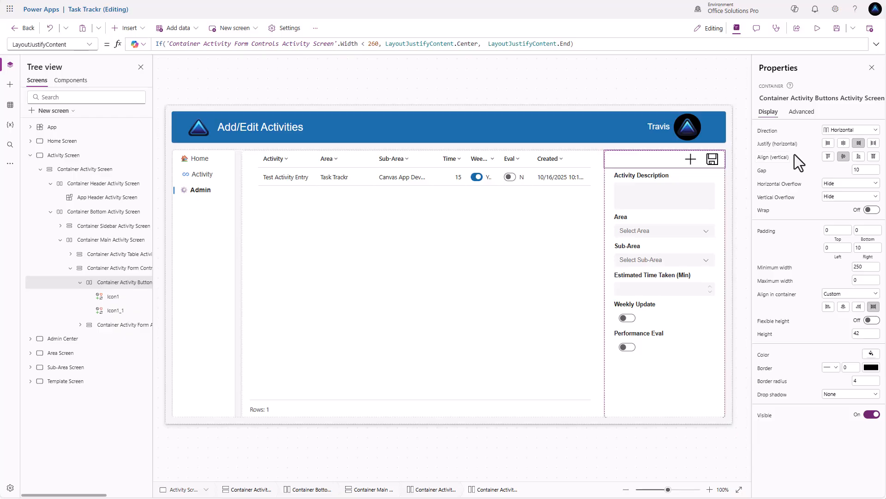
left_click(578, 43)
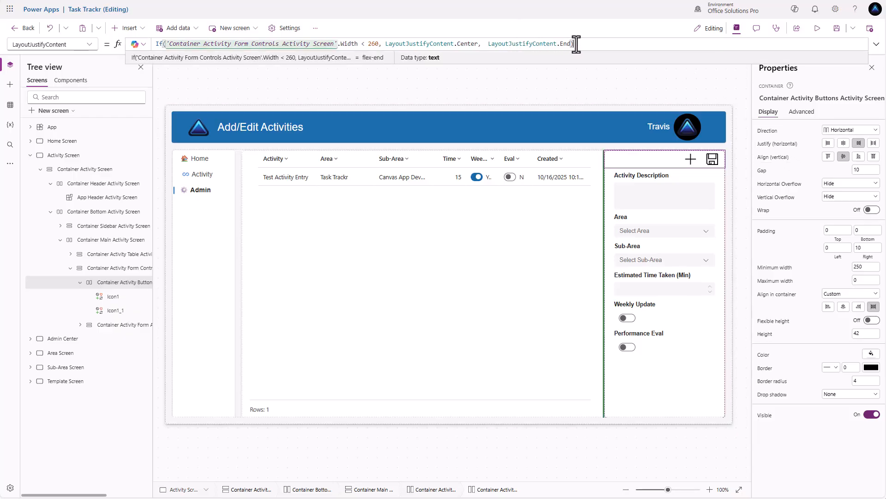
key("BackSpace")
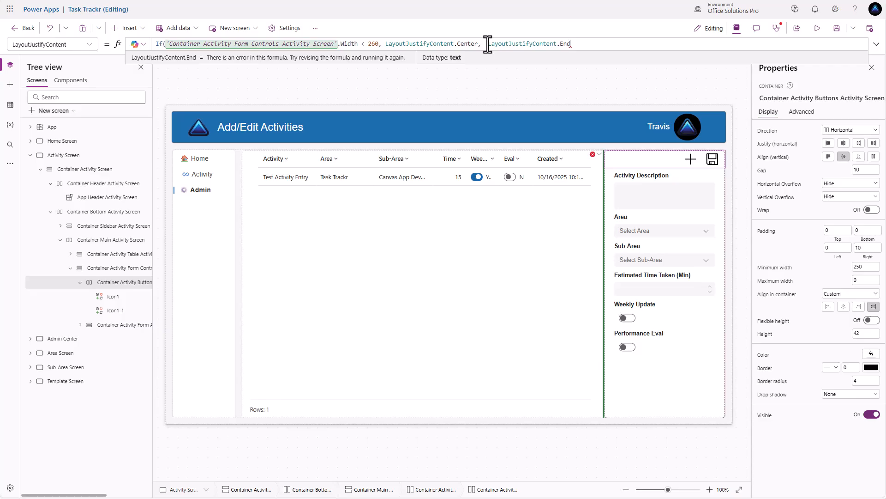
left_click_drag(488, 43, 115, 44)
key("BackSpace")
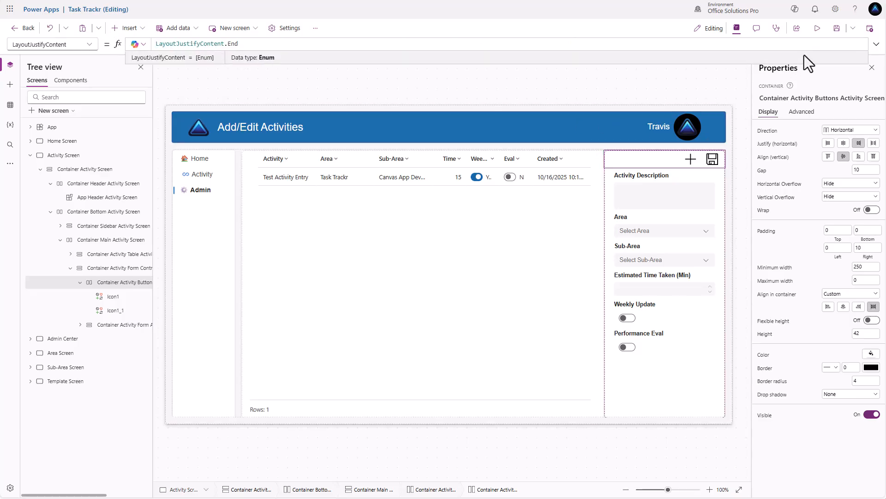
Preview the Activity Screen on the phone layout in portrait and landscape orientation
left_click(817, 28)
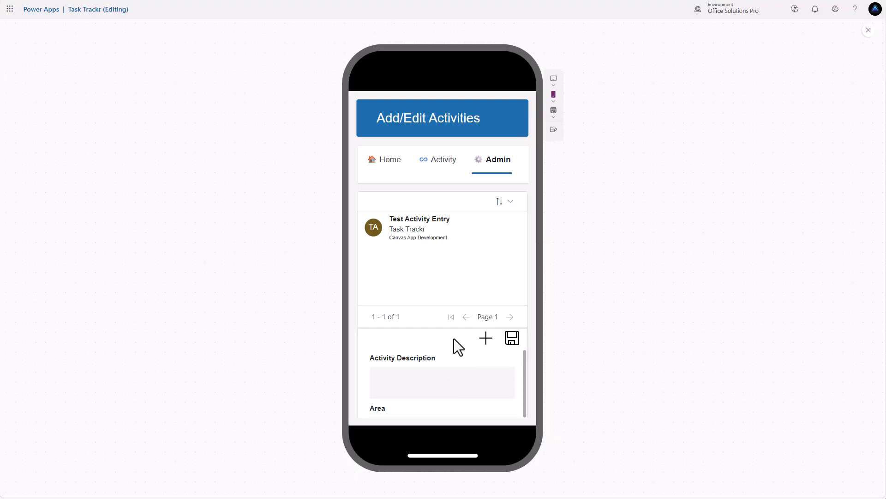
left_click(553, 130)
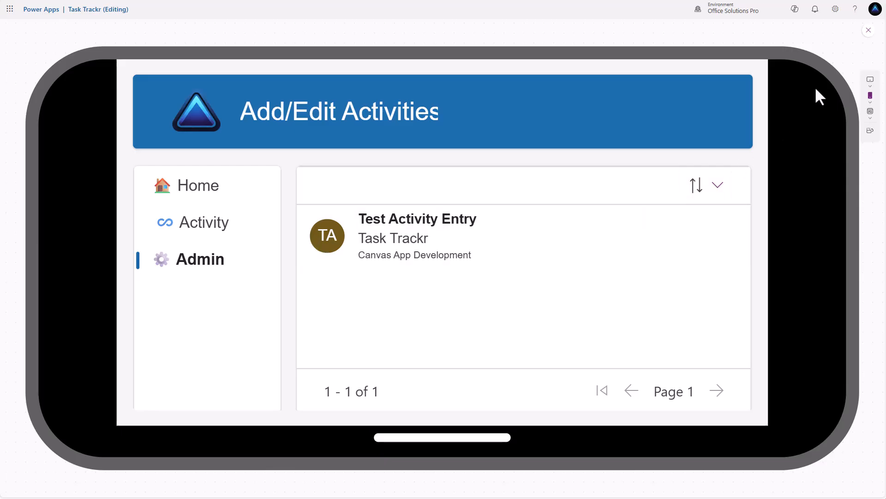
left_click(868, 30)
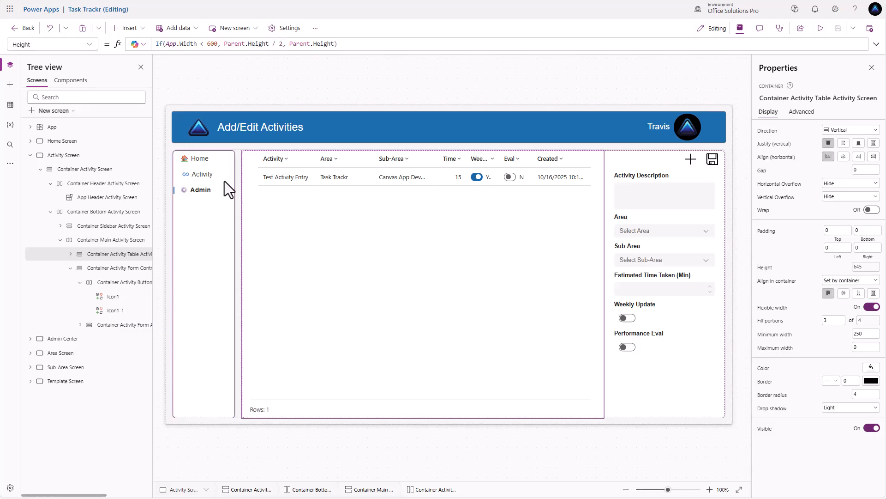
Set the App.Width threshold in the Height formula of Container Activity Table Activity Screen to 800
left_click(217, 44)
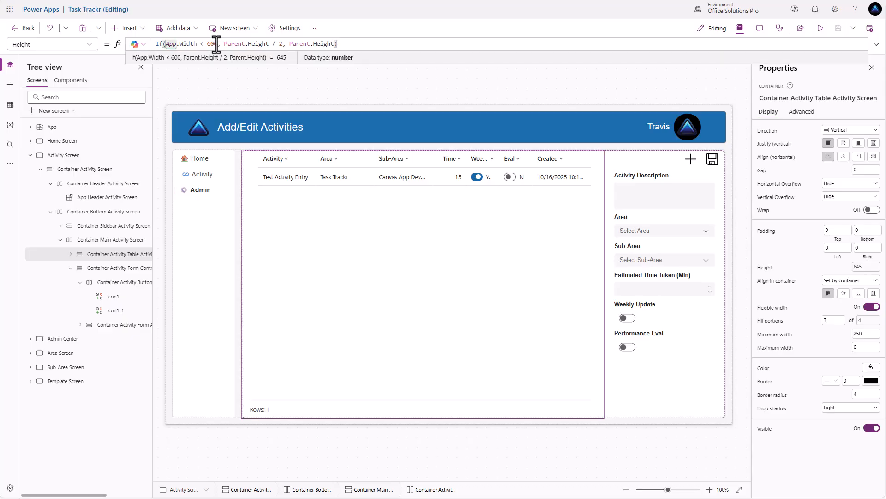
double_click(210, 44)
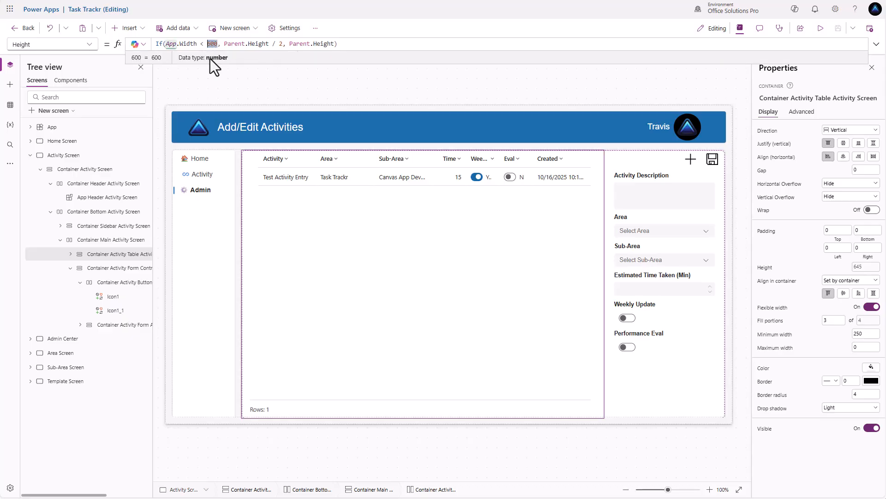
type("800")
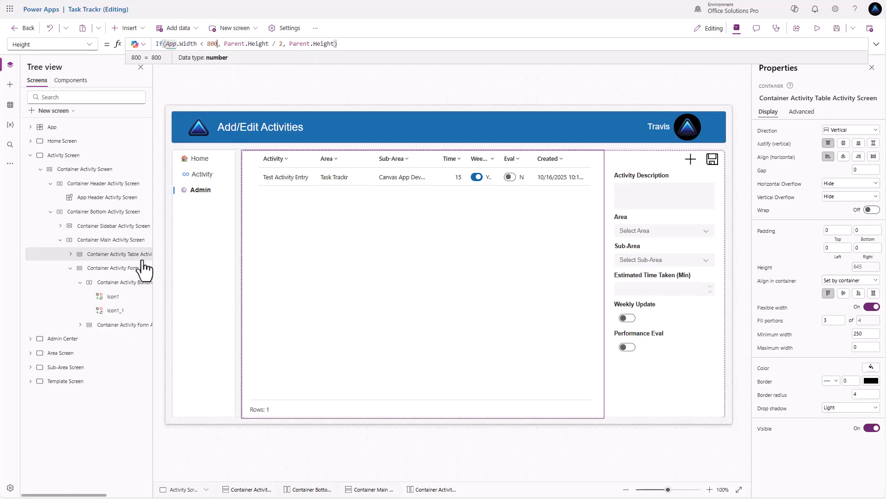
Set the App.Width threshold in the activity form controls container's Height formula to 800
left_click(144, 269)
left_click(209, 44)
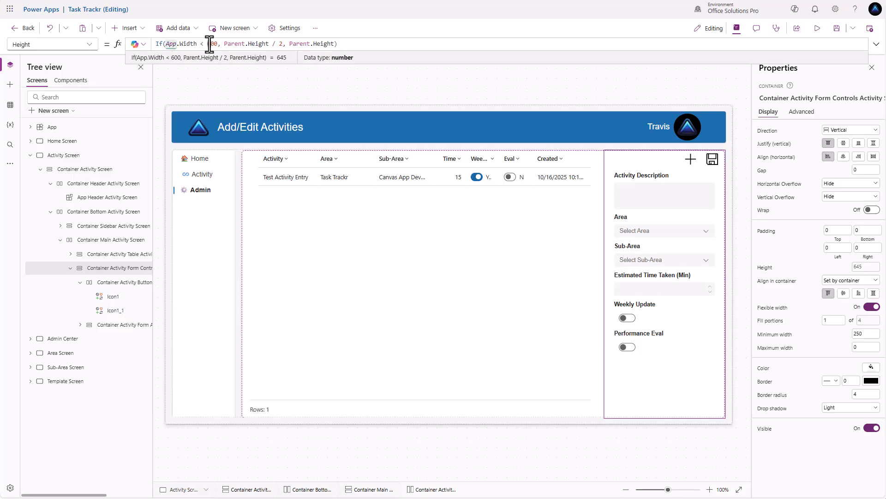
double_click(210, 43)
type("800")
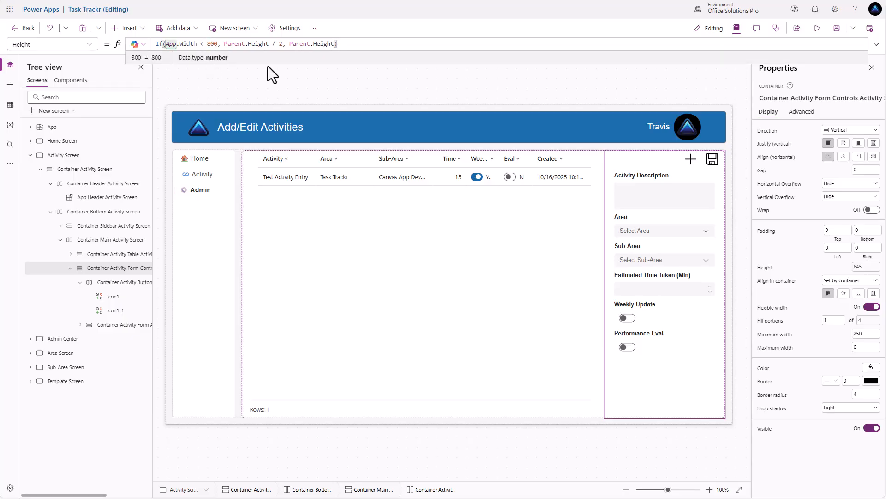
Preview the Activity Screen on the landscape phone, check how the activity list scrolls, and rotate the device to portrait
left_click(816, 28)
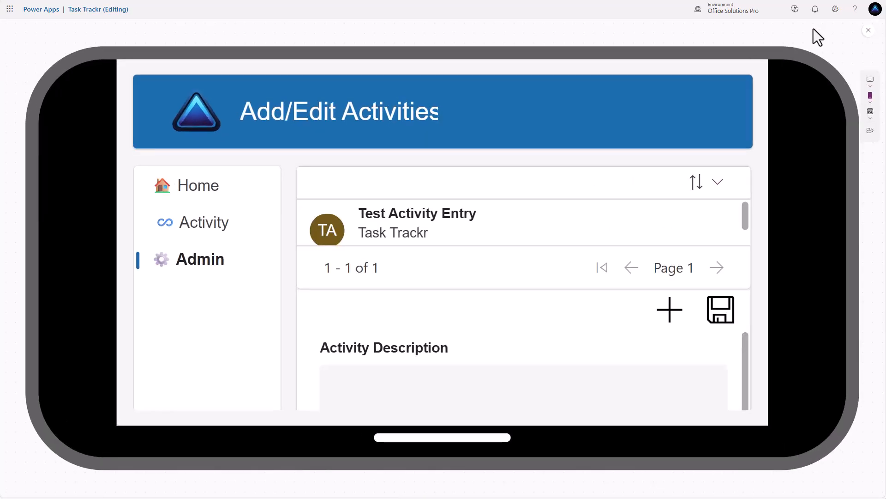
scroll(558, 228, "down", 1)
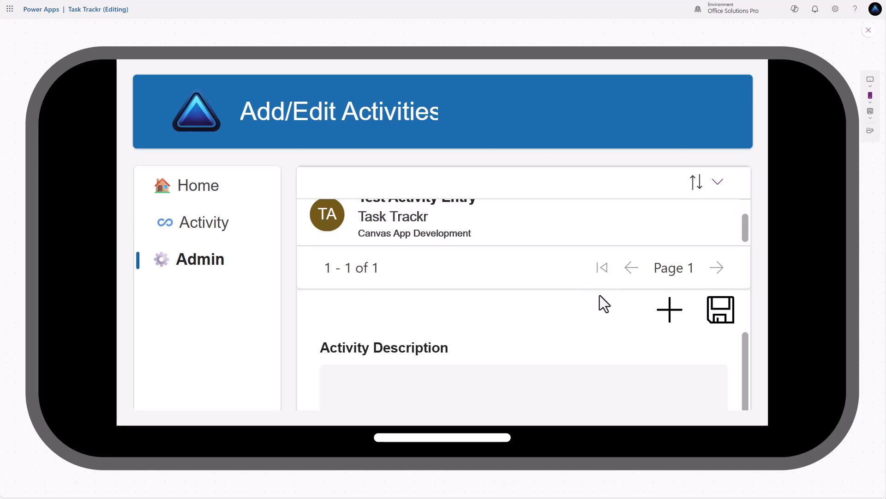
scroll(639, 228, "up", 1)
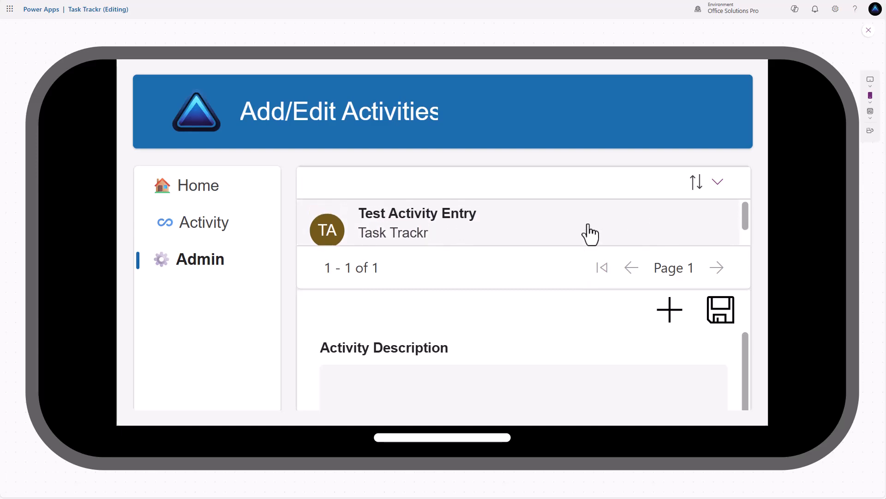
scroll(589, 233, "down", 1)
scroll(548, 230, "up", 1)
left_click(870, 127)
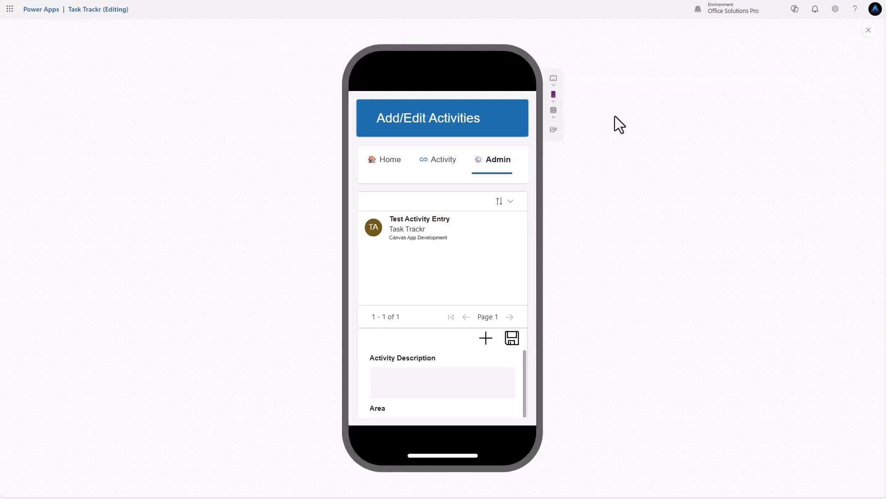
Preview the Activity Screen on the Apple iPad 10.2" in portrait and landscape orientation
left_click(554, 93)
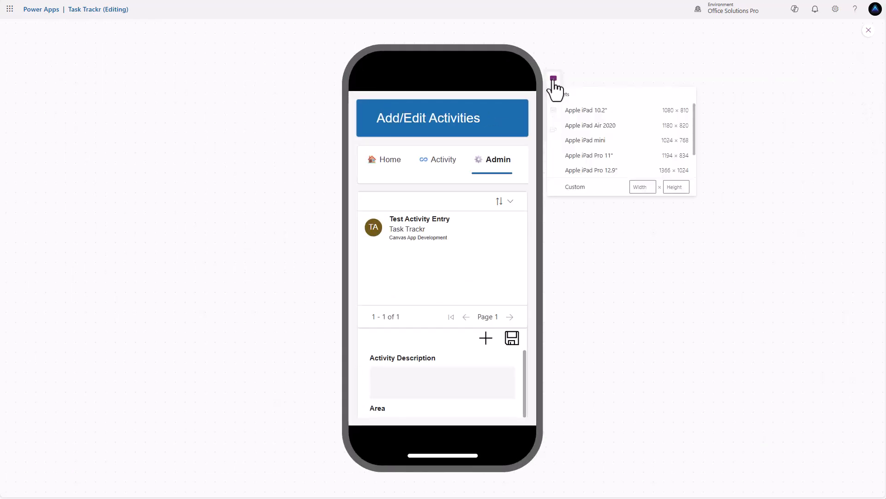
left_click(599, 115)
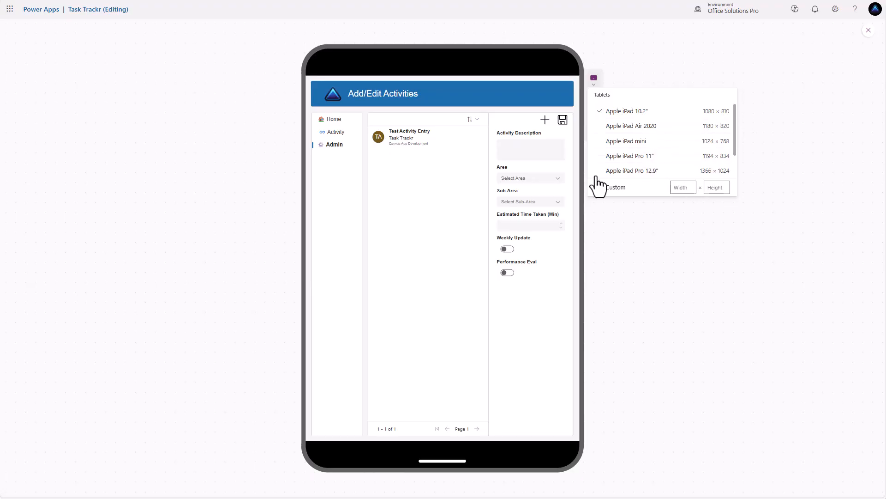
left_click(594, 130)
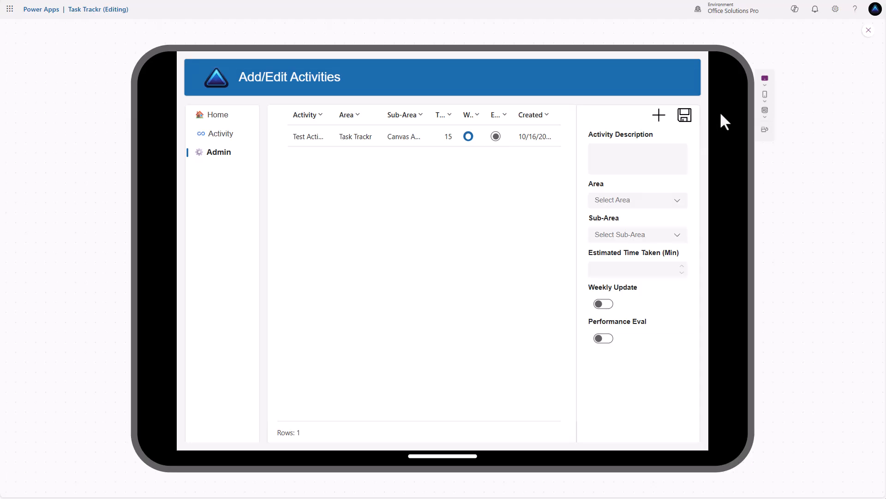
Compare the landscape layout on the Apple iPhone 8 and the Apple iPhone 11
left_click(765, 99)
left_click(769, 145)
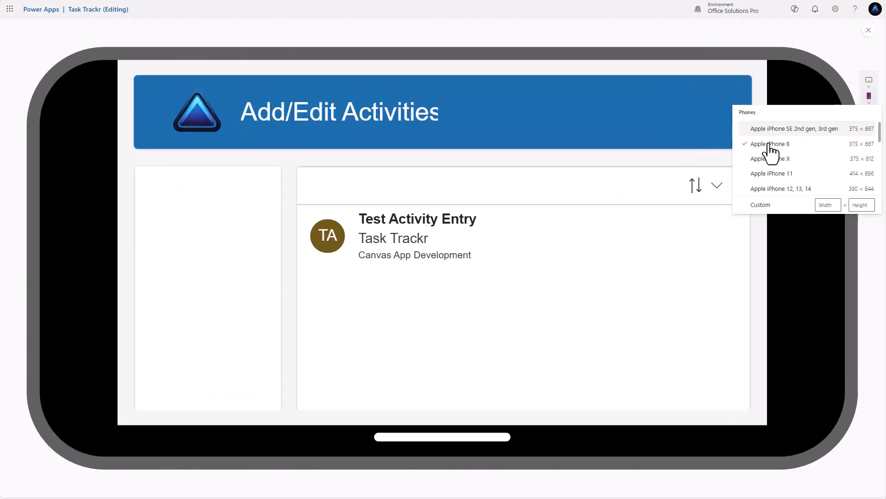
left_click(787, 173)
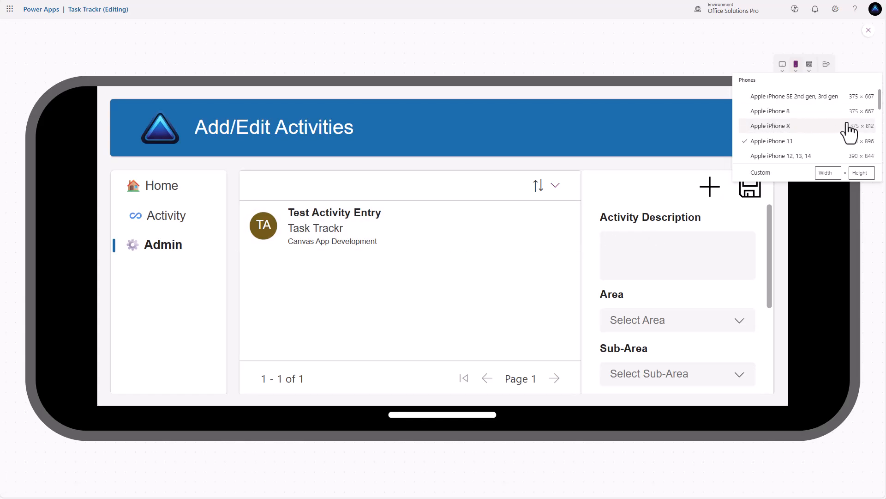
Switch the preview to the Apple iPhone 8 and check scrolling of the activity list and the form in landscape
left_click(826, 112)
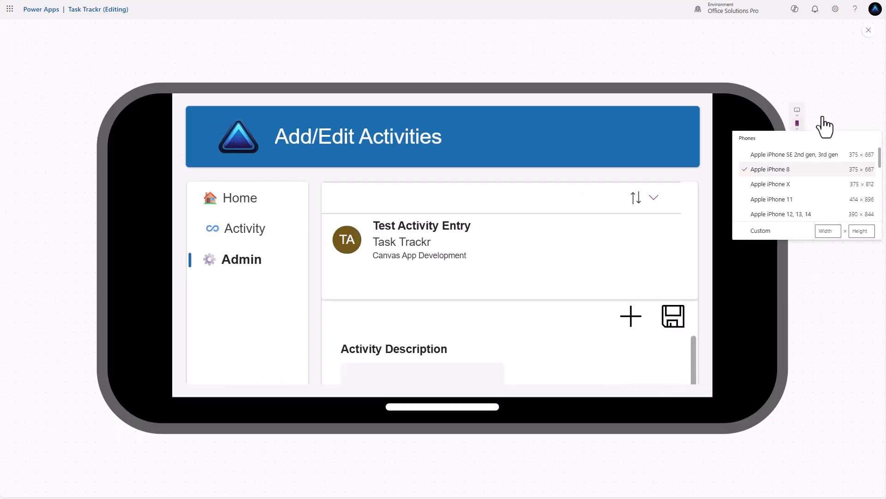
scroll(595, 225, "down", 1)
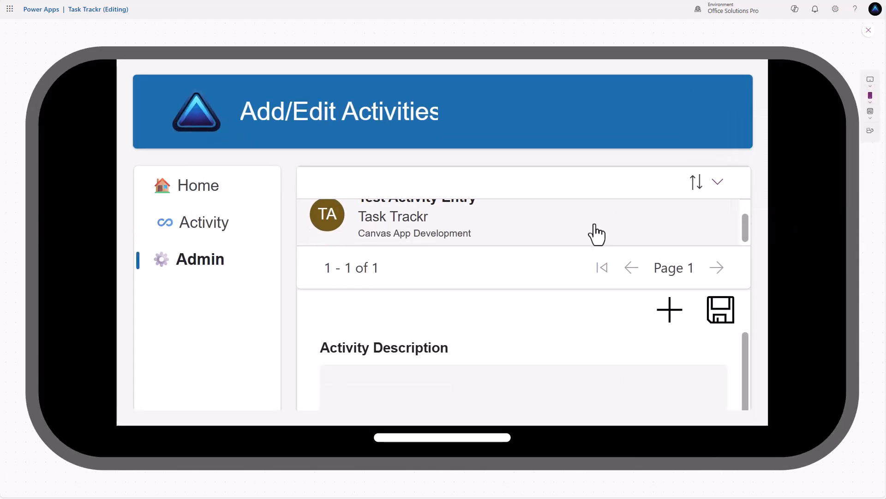
scroll(596, 235, "up", 1)
scroll(587, 355, "down", 2)
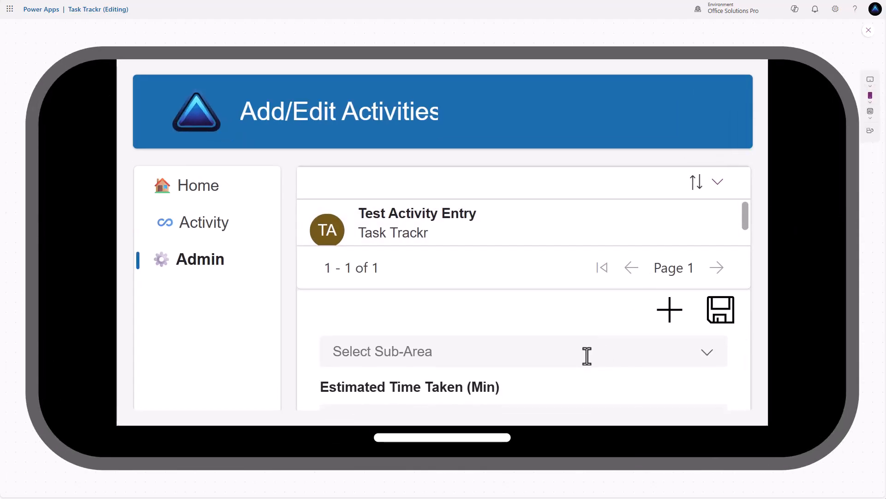
scroll(587, 355, "down", 2)
scroll(586, 350, "up", 2)
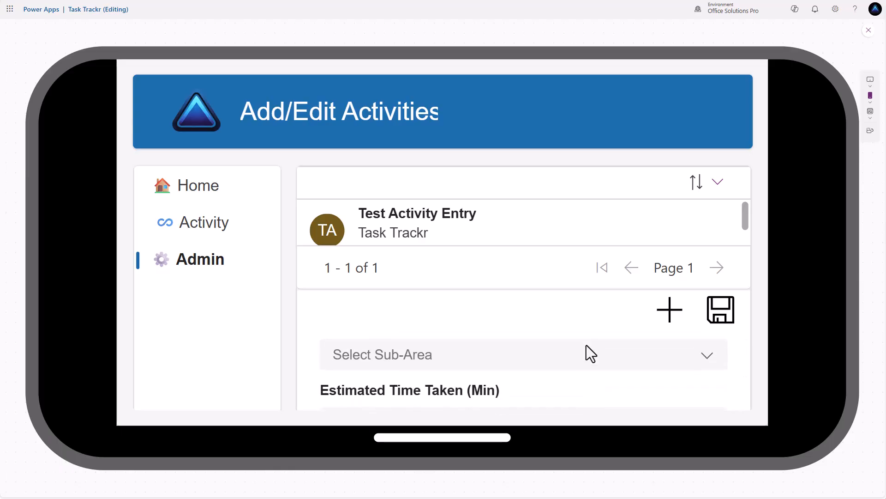
scroll(586, 345, "down", 2)
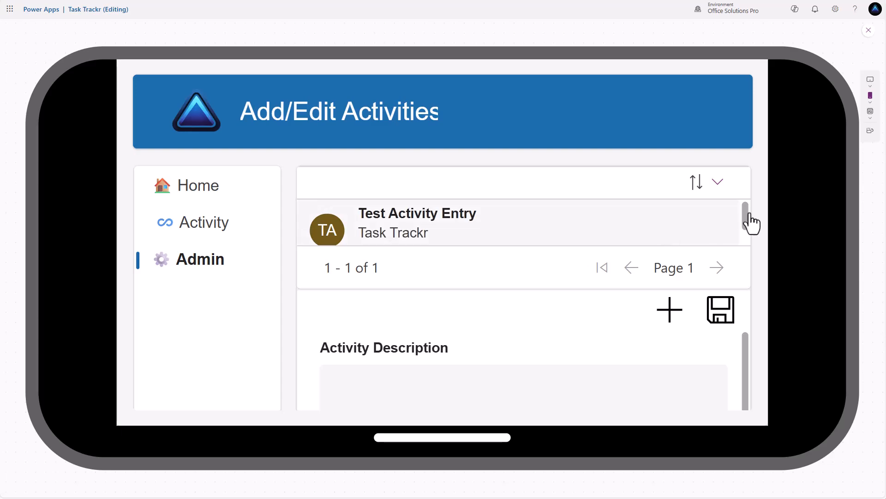
Preview the Activity Screen on the Xiaomi Redmi Note 10 Pro in landscape and portrait orientation
left_click(871, 110)
scroll(837, 142, "down", 2)
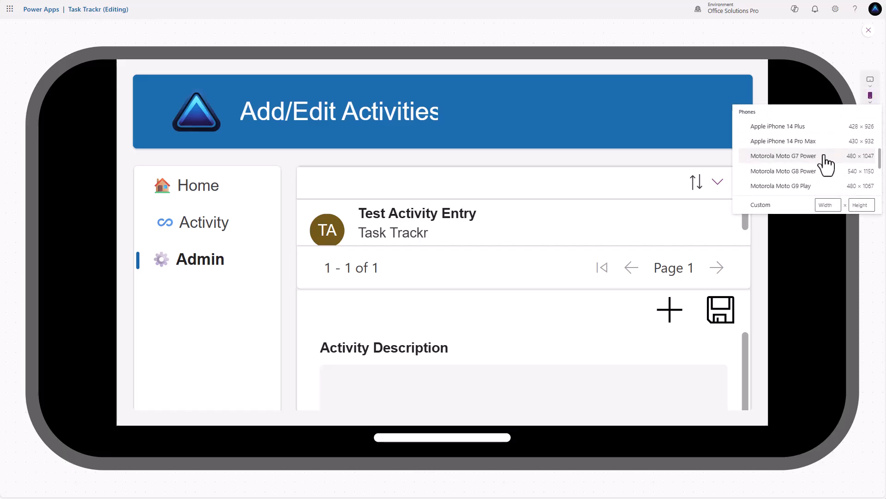
scroll(817, 166, "down", 5)
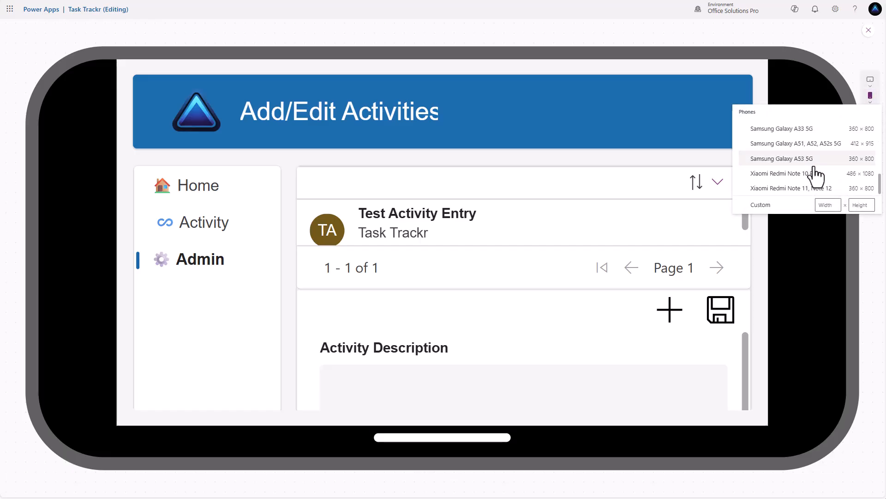
left_click(823, 175)
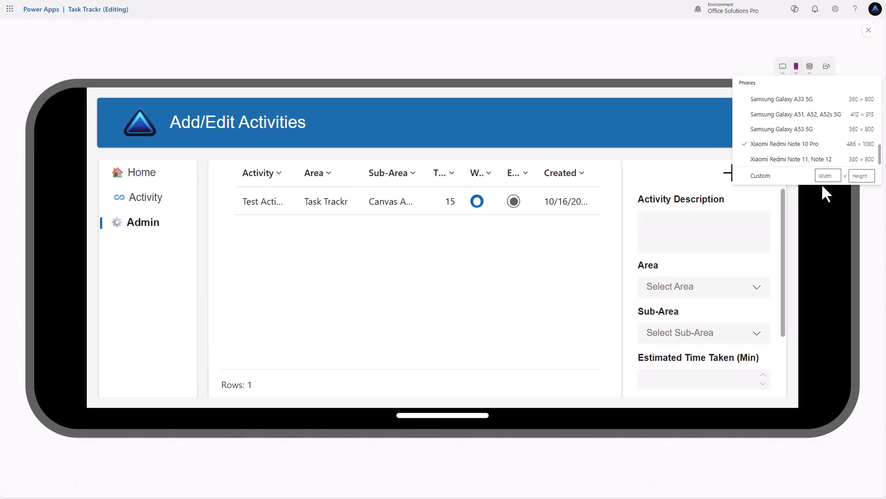
left_click(811, 68)
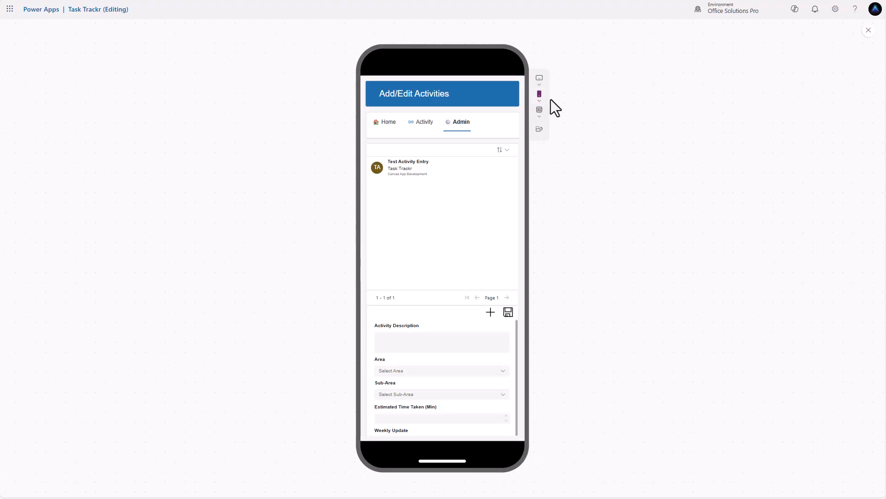
Preview the screen on the Apple iPhone SE in portrait and landscape, check how the activity list scrolls, and close the preview
left_click(539, 97)
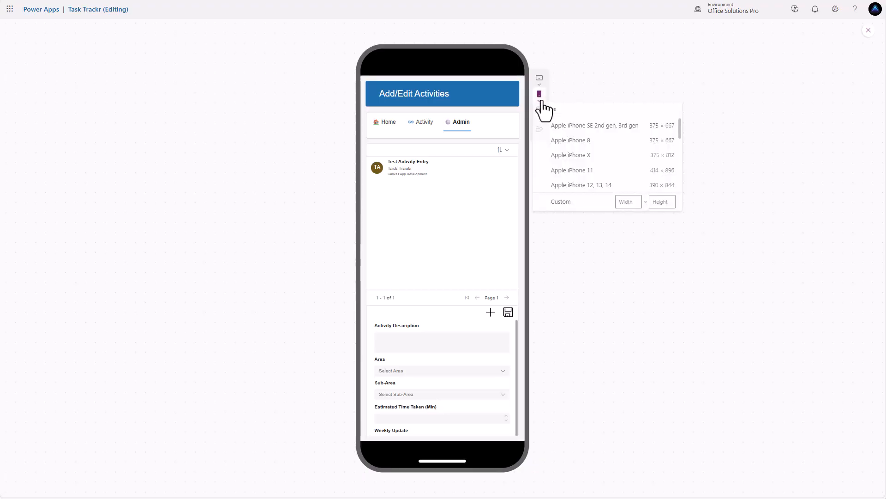
left_click(660, 132)
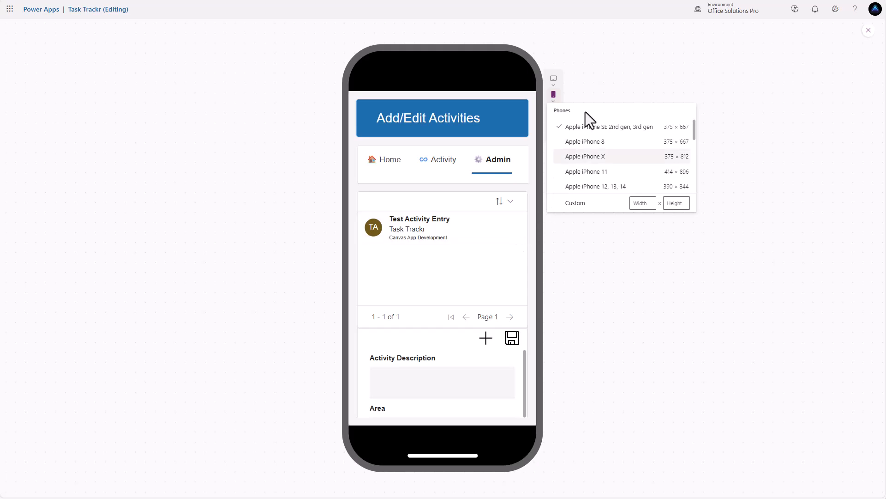
left_click(579, 102)
left_click(555, 131)
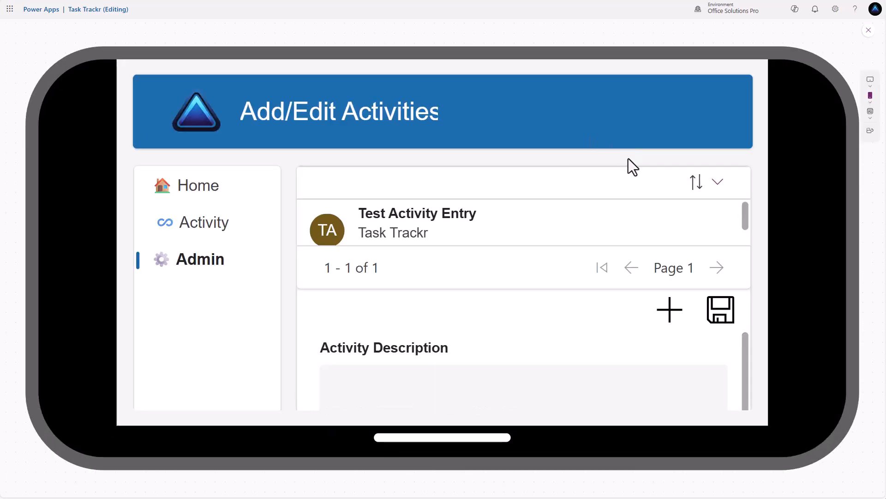
scroll(546, 225, "down", 1)
scroll(546, 226, "up", 1)
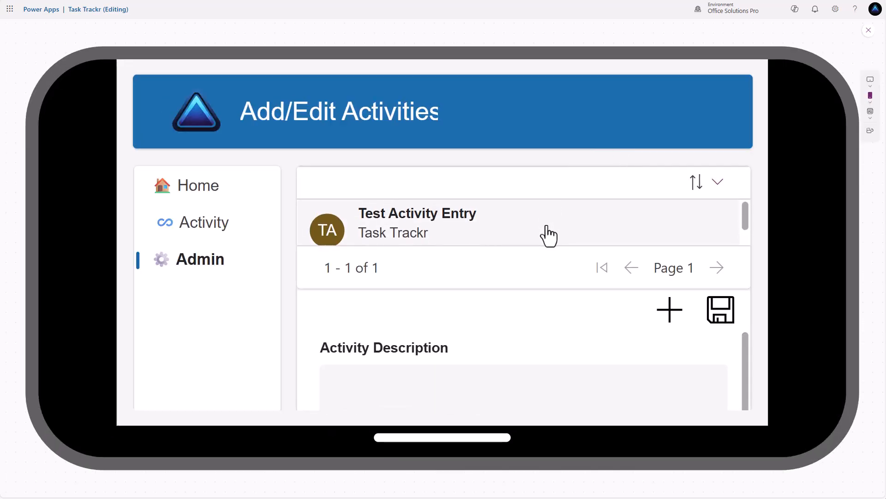
scroll(545, 227, "down", 1)
scroll(626, 245, "up", 1)
scroll(596, 224, "down", 1)
scroll(594, 224, "up", 1)
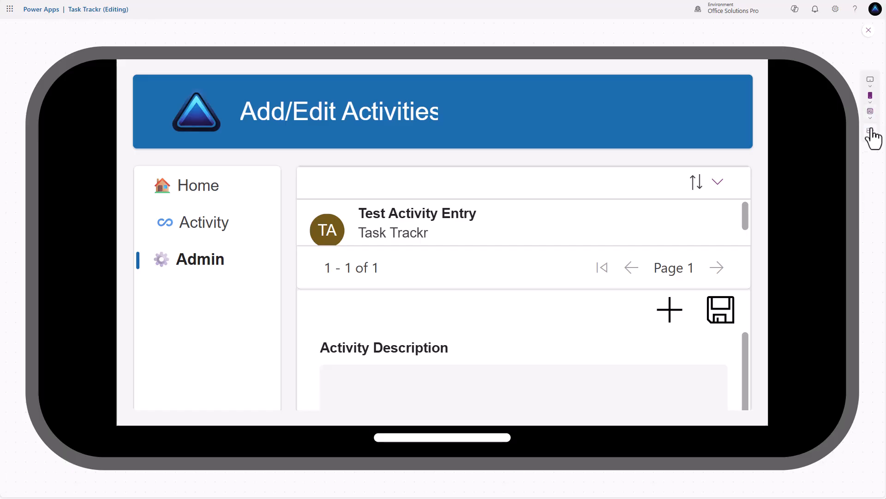
left_click(869, 30)
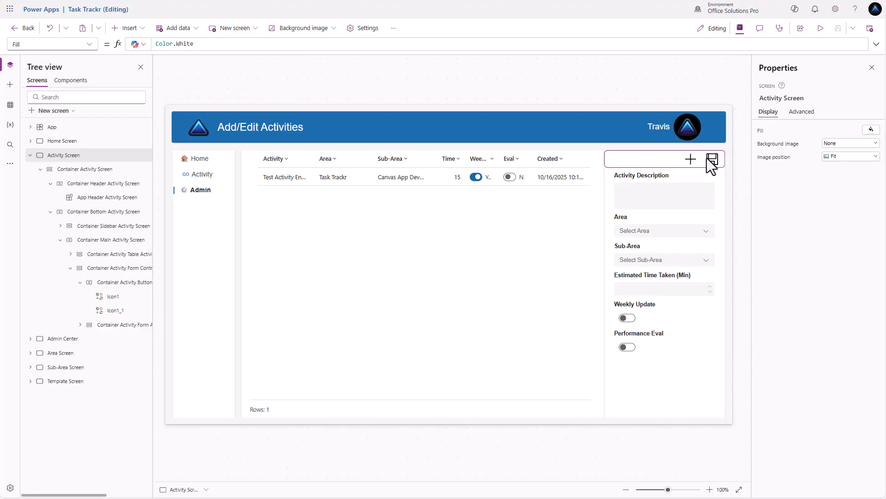
Set the gap of Container Main Activity Screen to 10 to separate the activity table from the form
left_click(428, 324)
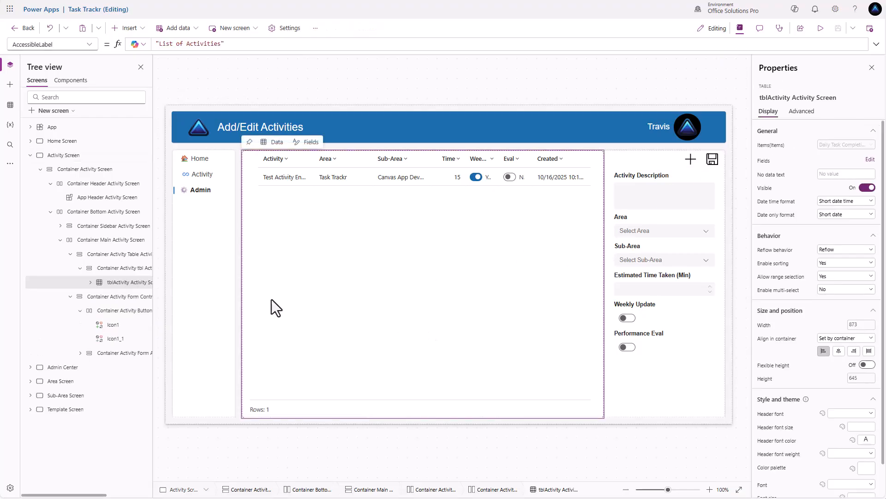
left_click(111, 296)
left_click(104, 252)
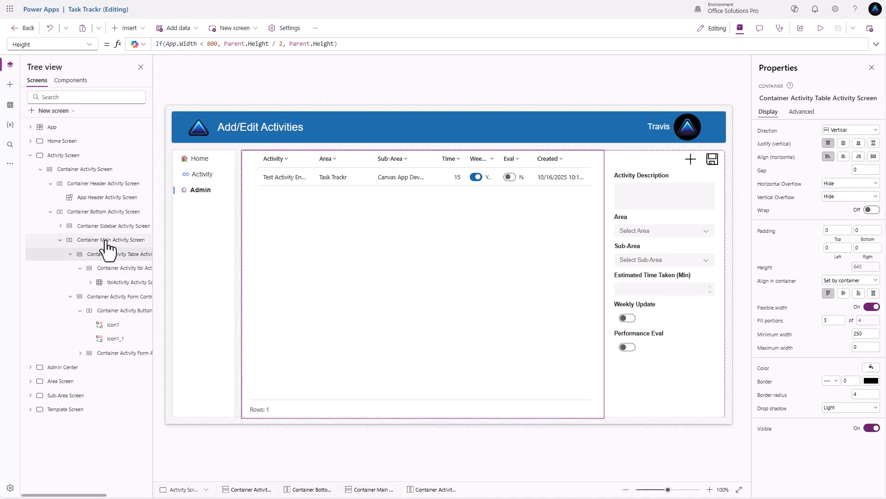
left_click(103, 241)
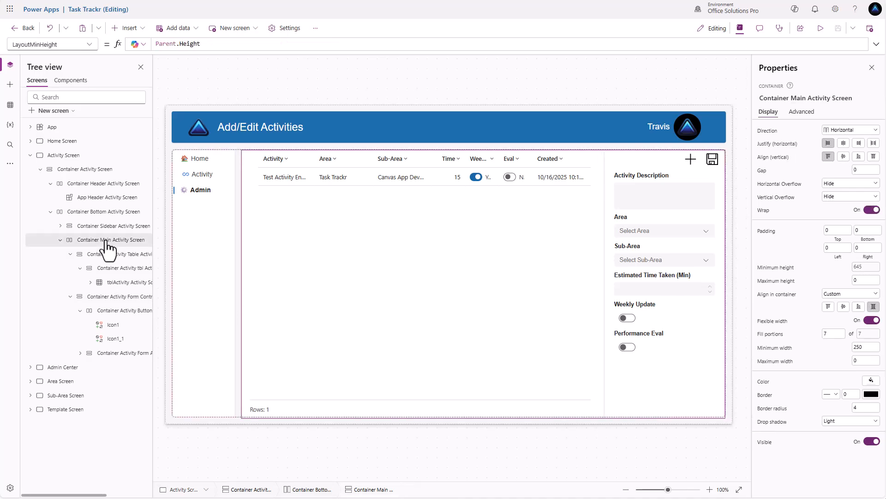
left_click(859, 169)
type("10")
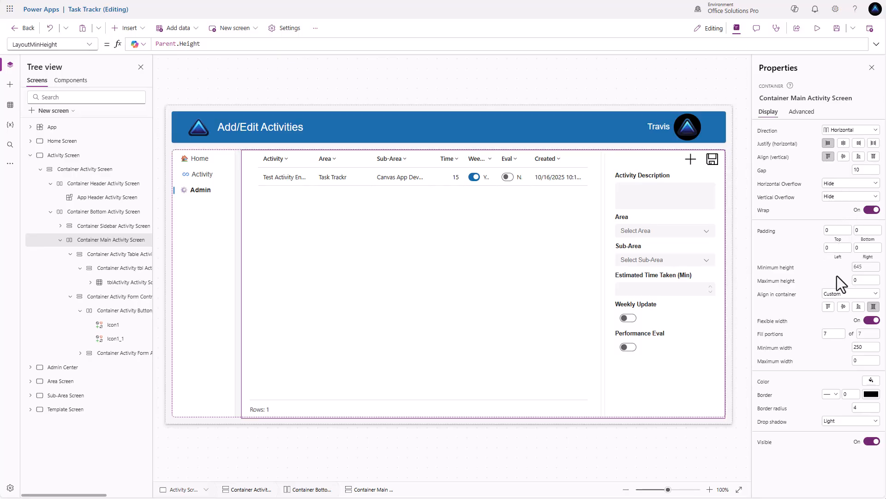
Preview the Activity Screen in landscape, switch the device to Apple iPhone 11, check how the form scrolls, and close the preview
left_click(817, 28)
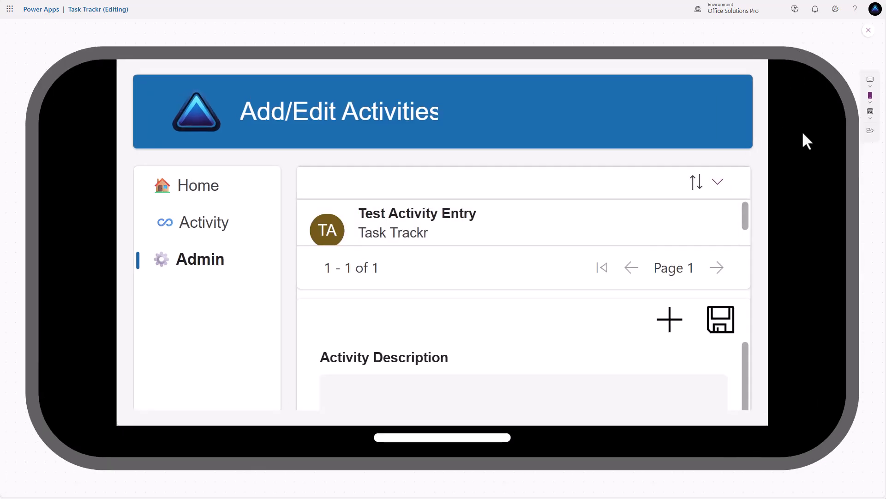
left_click(871, 102)
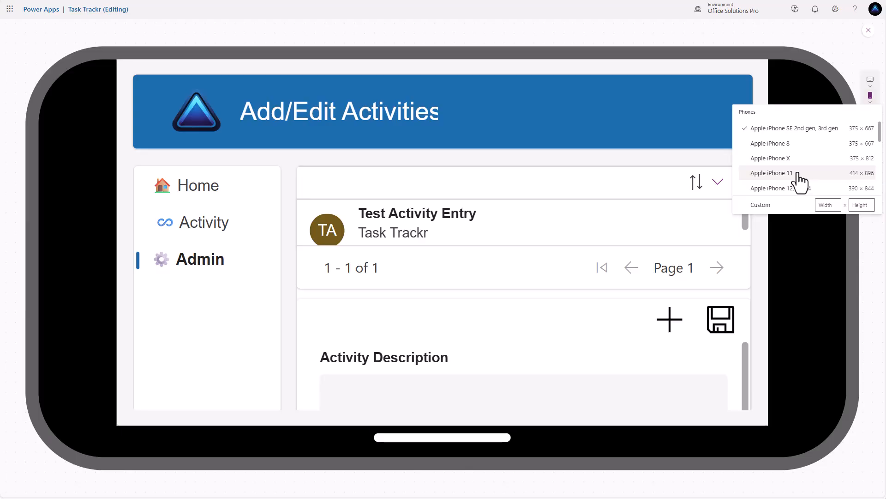
left_click(797, 173)
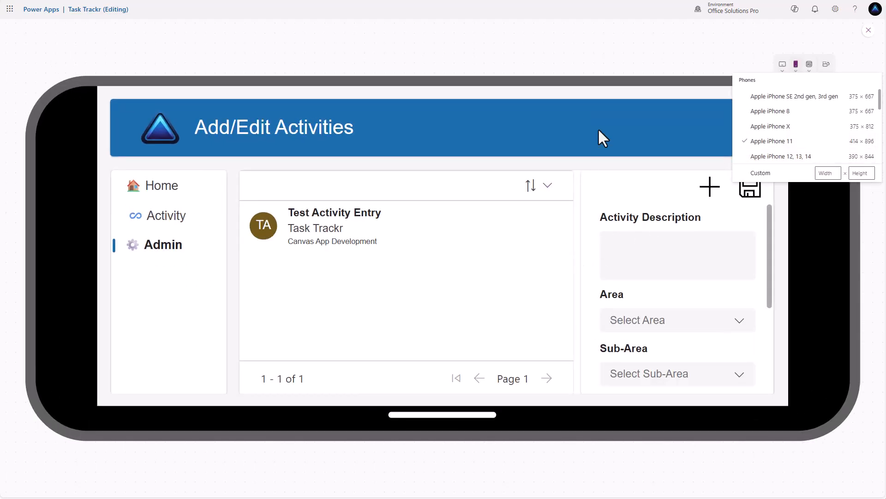
left_click(610, 67)
scroll(651, 252, "down", 3)
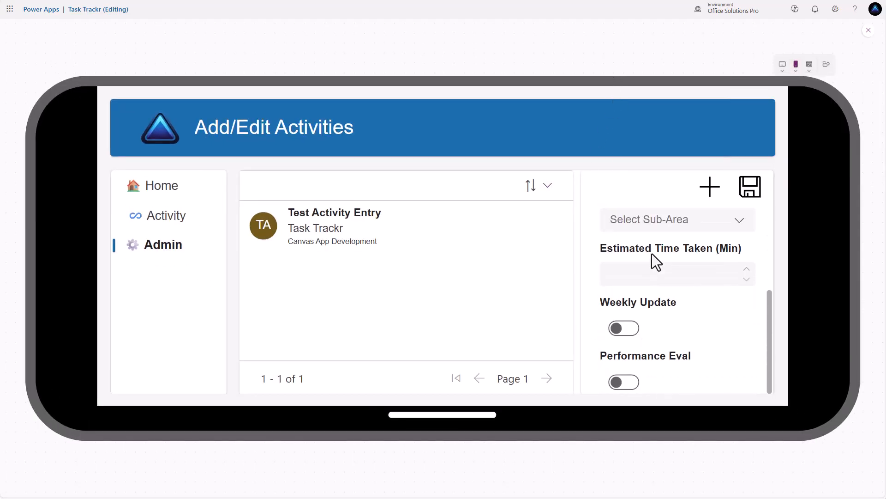
scroll(652, 254, "up", 3)
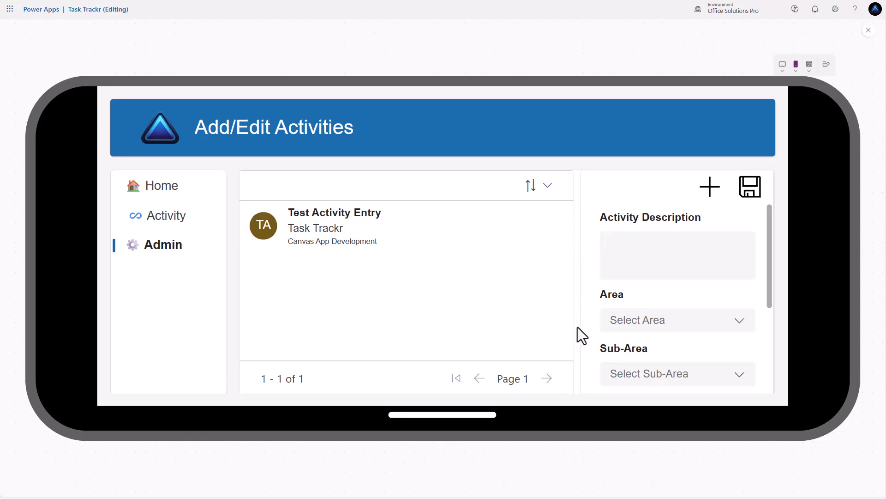
left_click(868, 31)
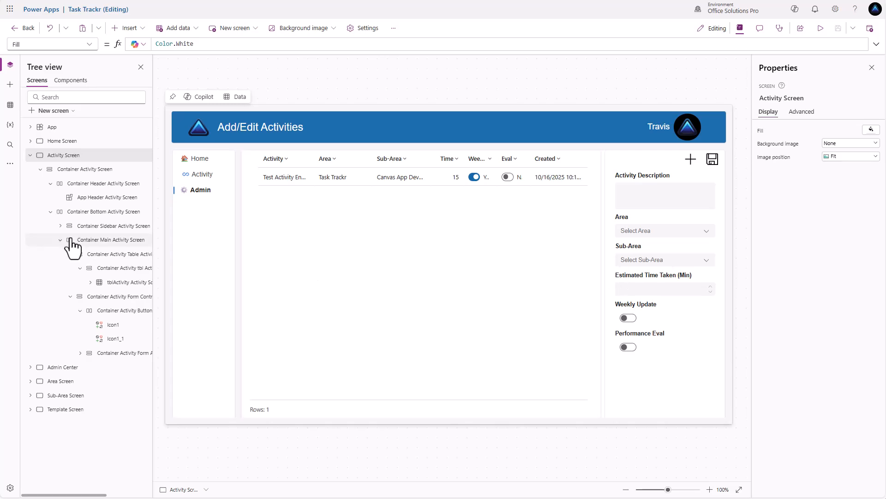
Fill Container Main Activity Screen with the grey theme color RGBA(122, 138, 143, 1)
left_click(100, 241)
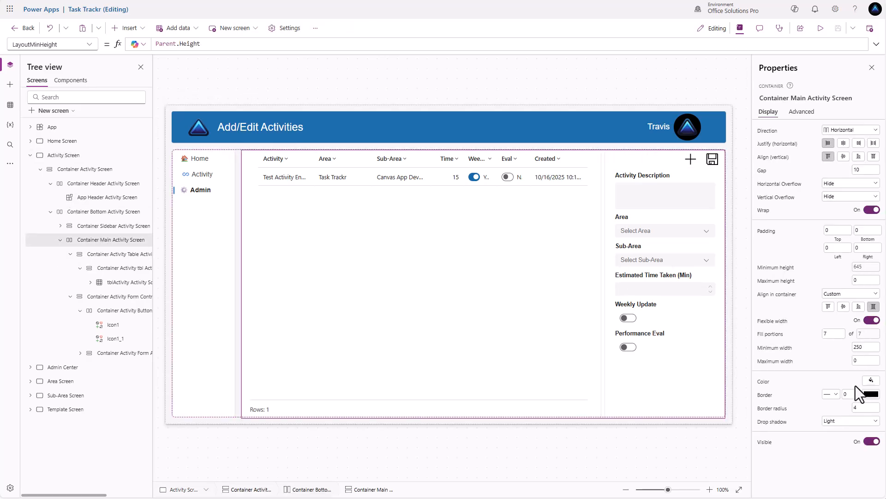
left_click(872, 381)
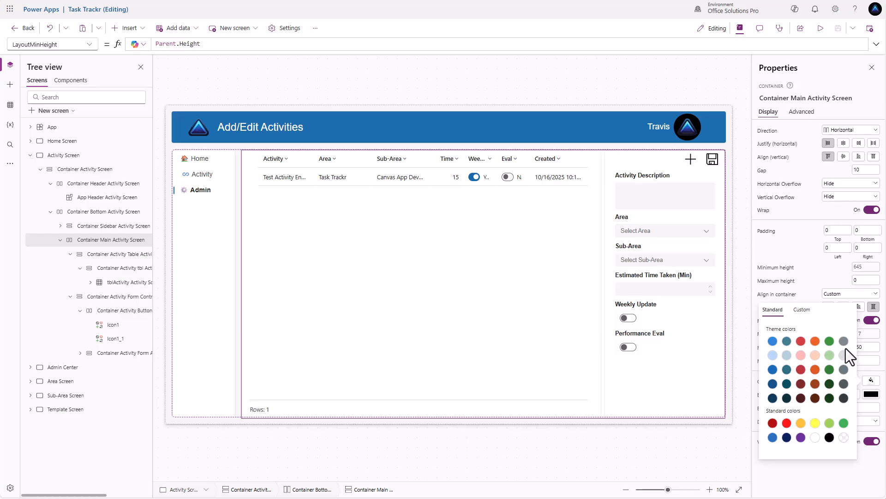
left_click(844, 342)
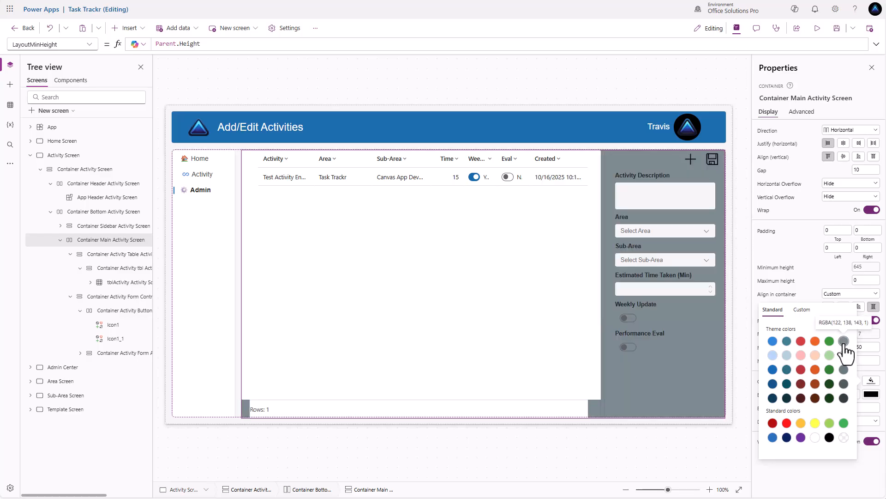
Fill the activity form controls container and the activity table container with white
left_click(104, 300)
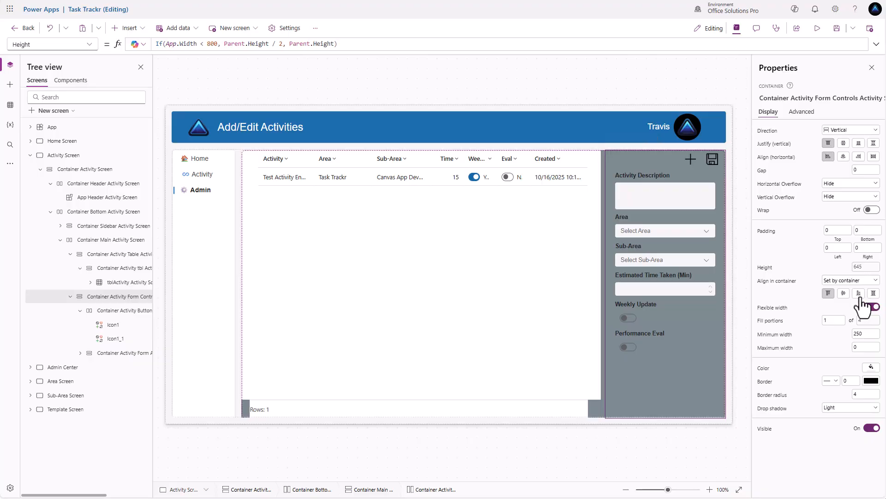
left_click(871, 367)
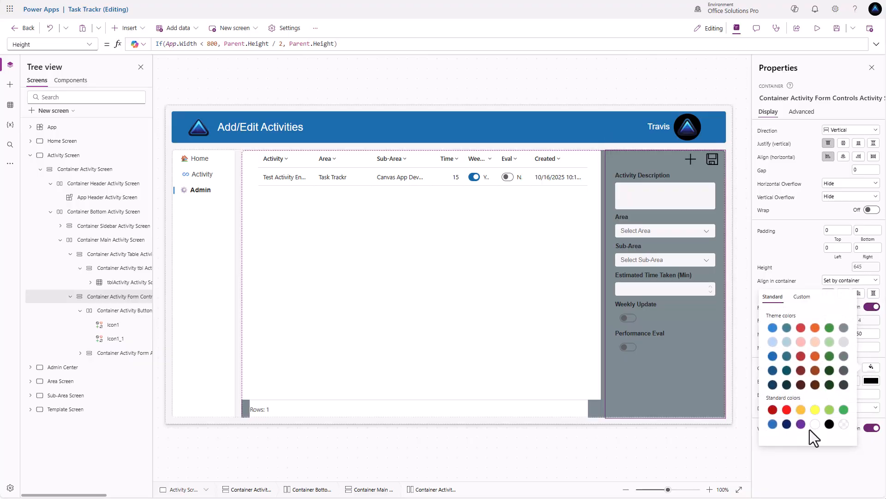
left_click(815, 424)
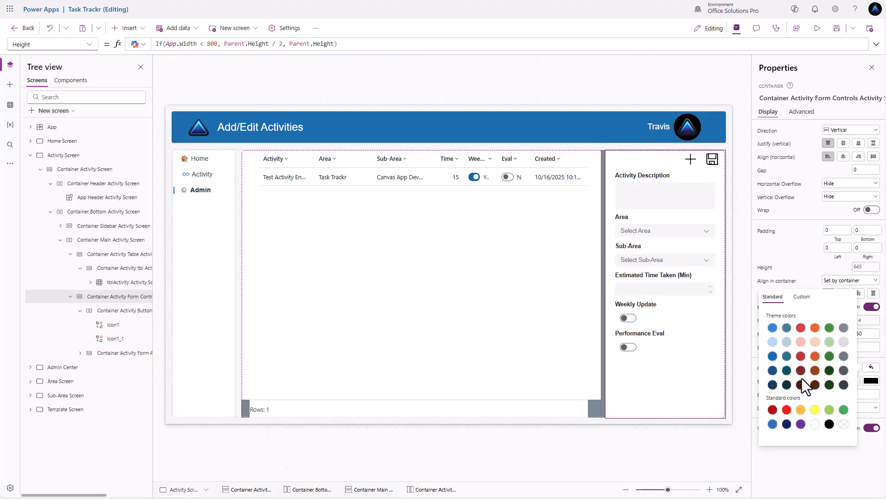
left_click(95, 255)
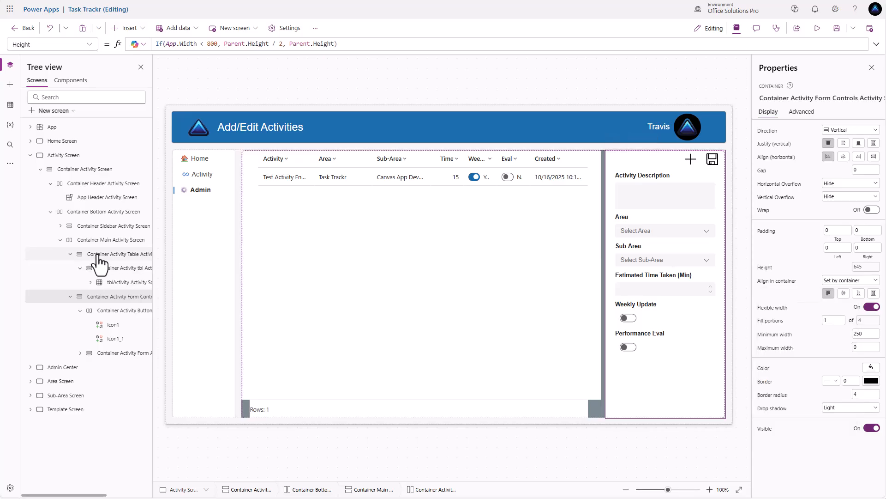
left_click(871, 367)
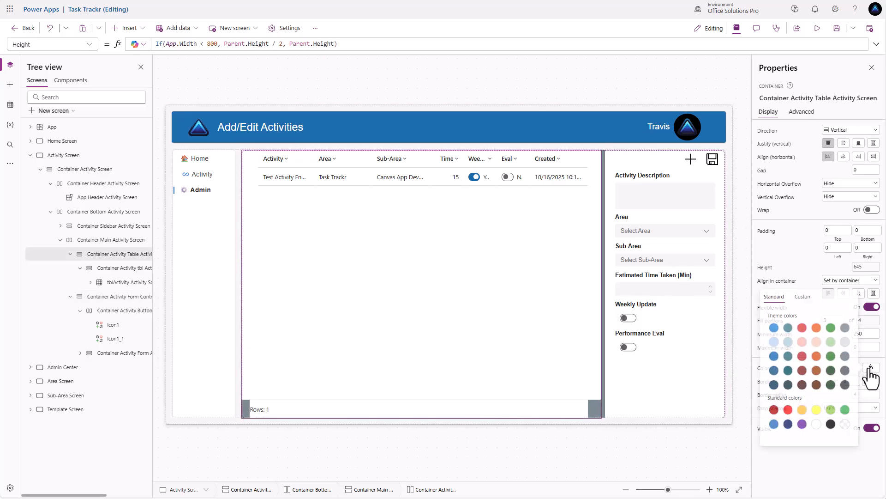
left_click(815, 423)
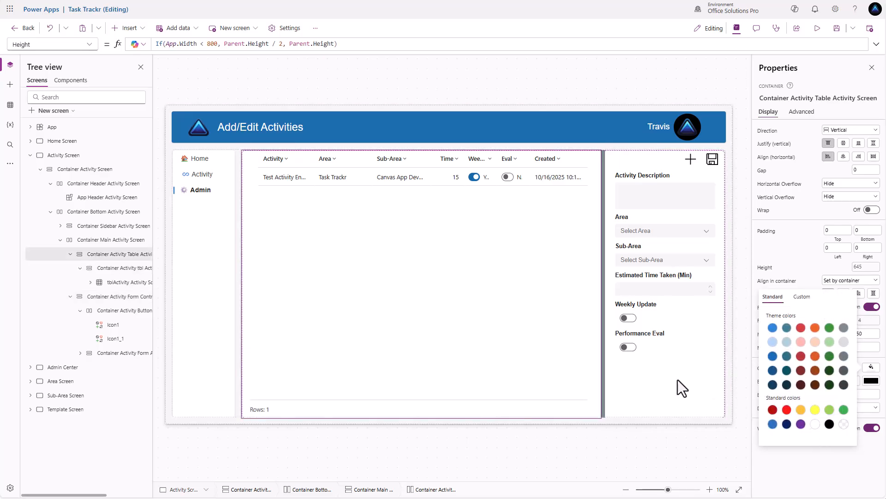
left_click(799, 272)
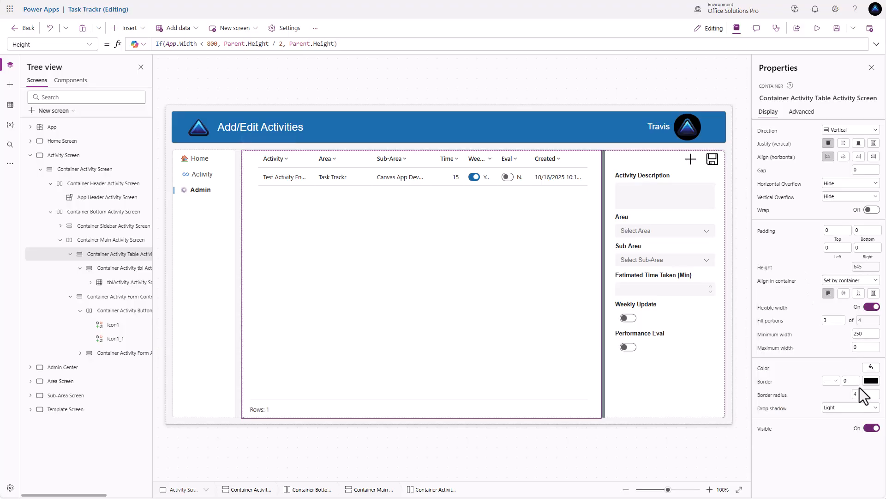
Set the border radius of the activity table container and the form controls container to 0
left_click(862, 394)
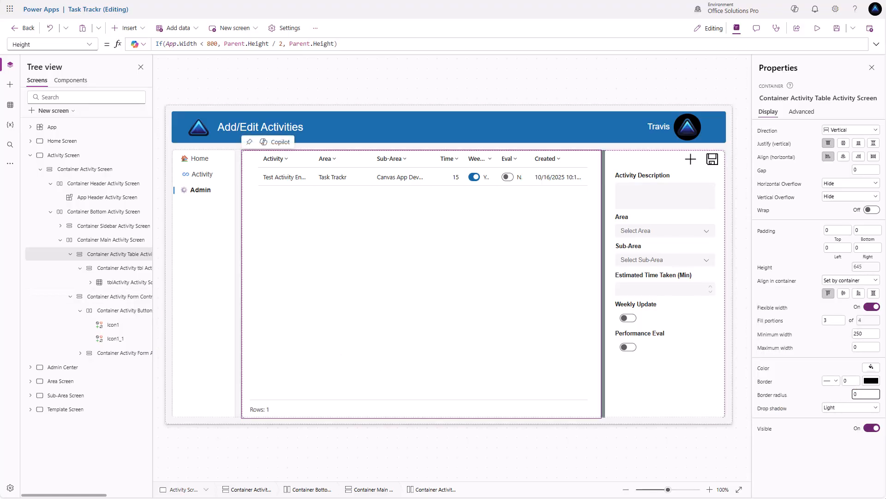
left_click(136, 302)
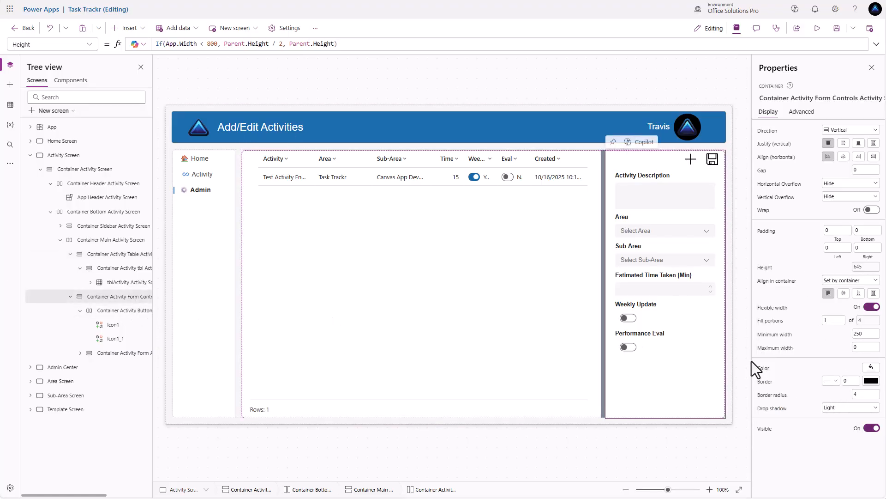
left_click(858, 393)
type("0")
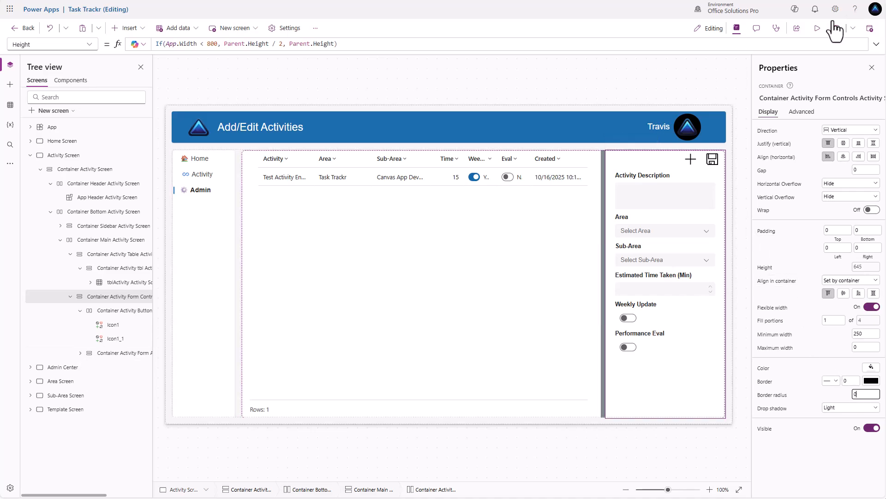
Preview the divider on the Apple iPhone 11 in landscape and portrait, check scrolling, visit the Home page, and close the preview
left_click(818, 28)
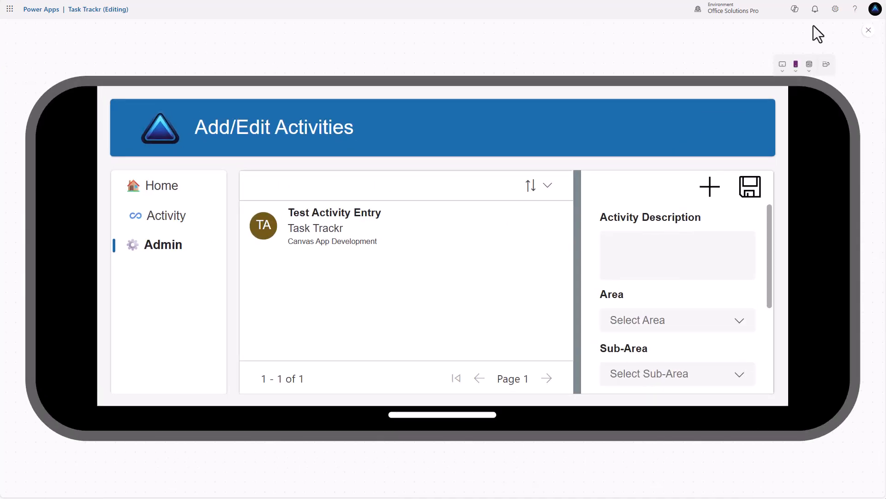
left_click(824, 67)
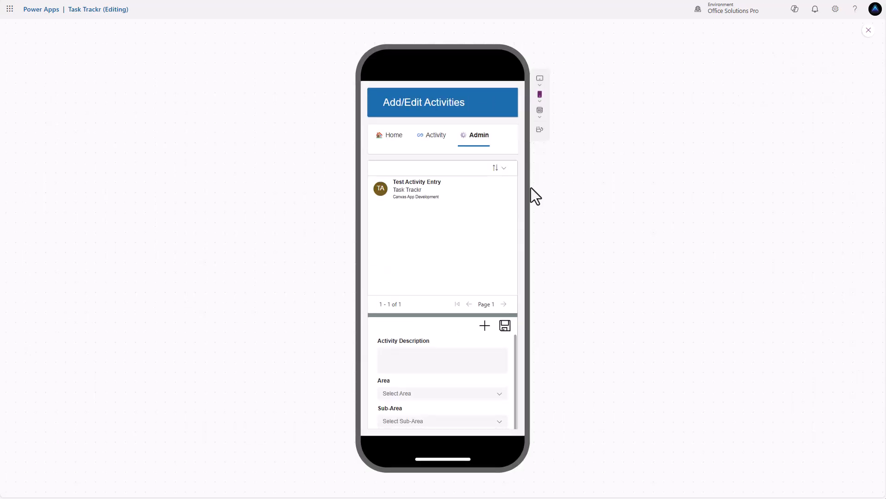
scroll(492, 339, "down", 3)
scroll(491, 331, "up", 3)
left_click(391, 139)
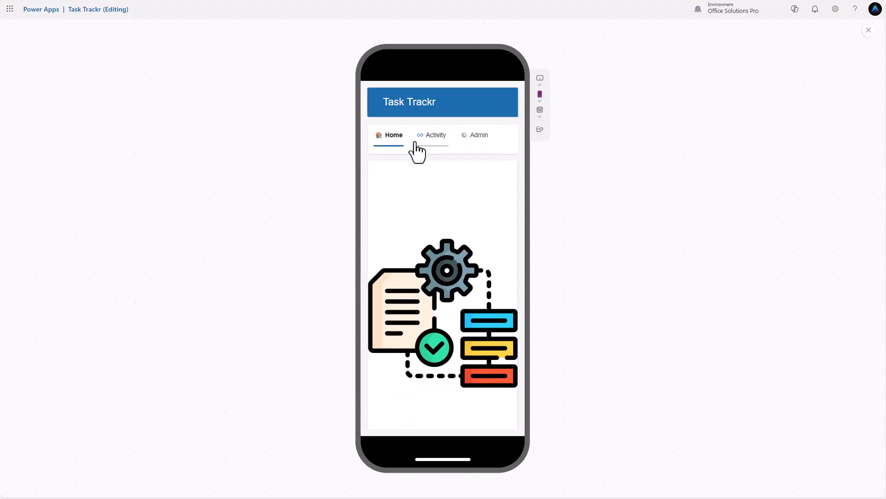
key("Escape")
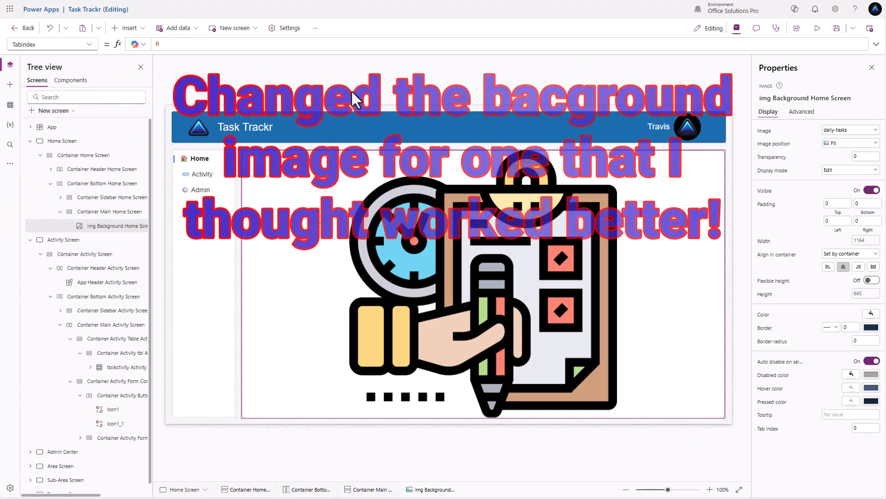
Replace the app icon in the general app settings with the clock-and-clipboard image
left_click(290, 30)
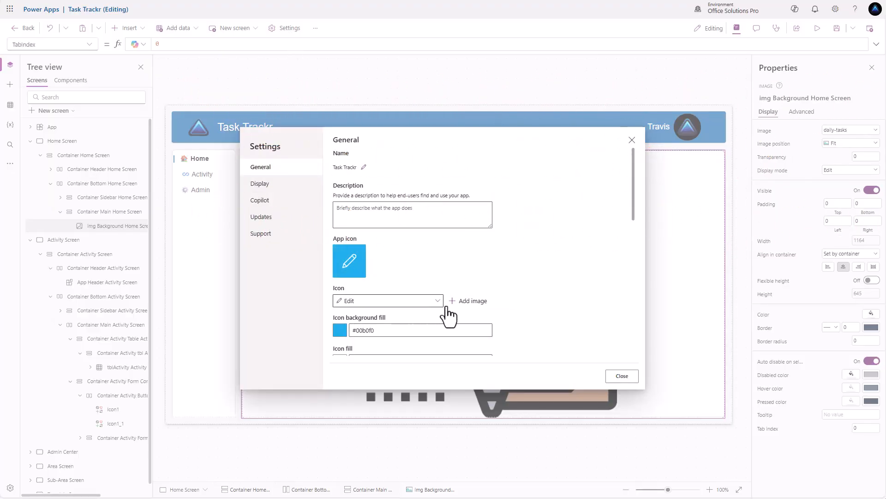
left_click(468, 301)
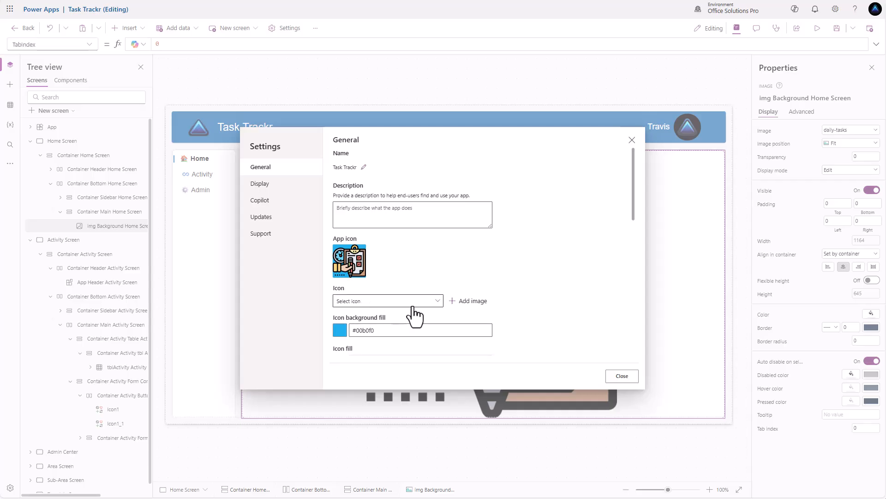
left_click(624, 378)
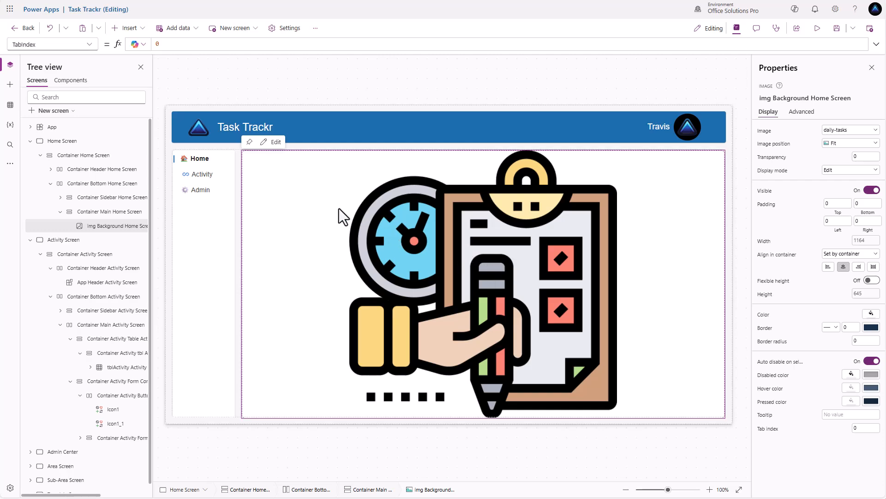
Preview the Activity Screen on the phone in landscape and portrait, check list scrolling, and go to the Home page
left_click(205, 179, "alt")
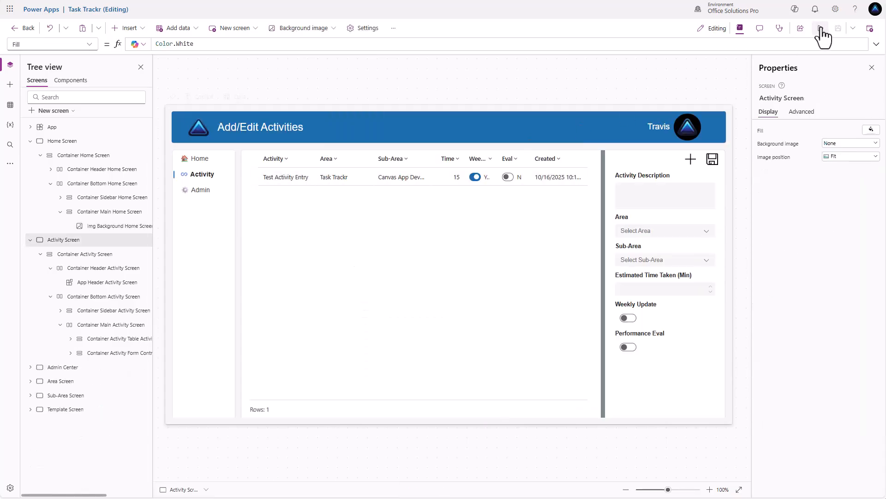
left_click(821, 29)
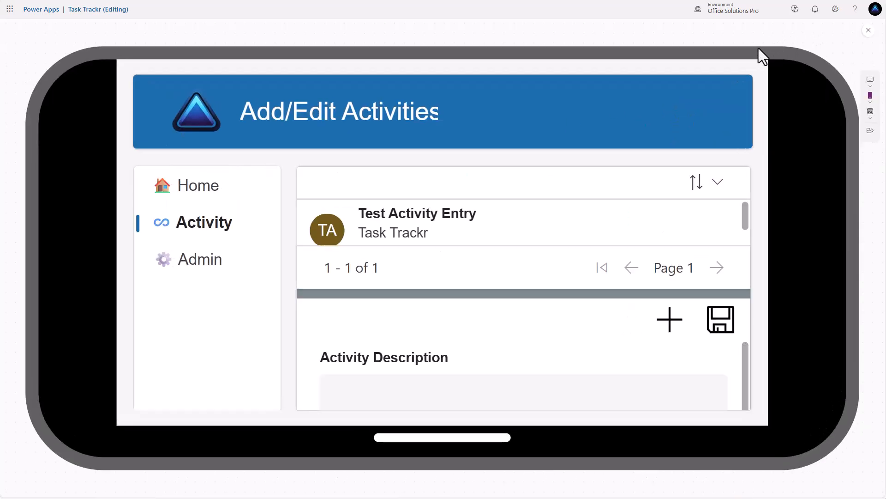
scroll(507, 240, "down", 1)
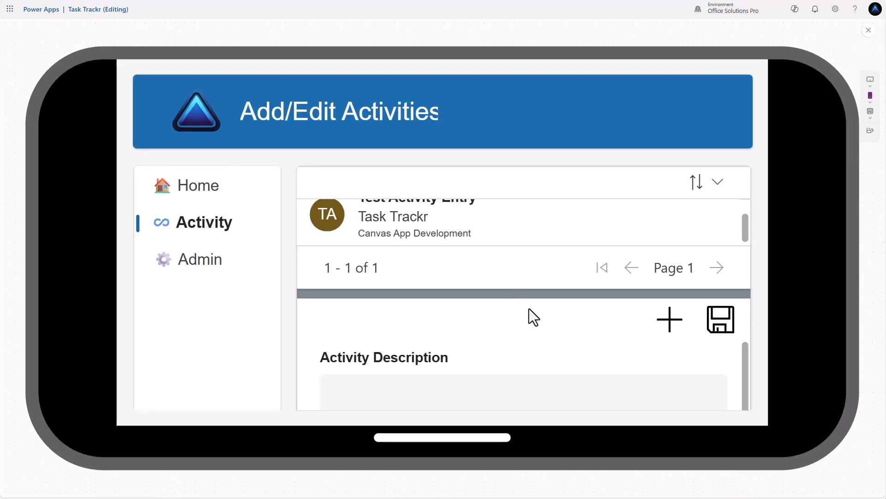
left_click(870, 131)
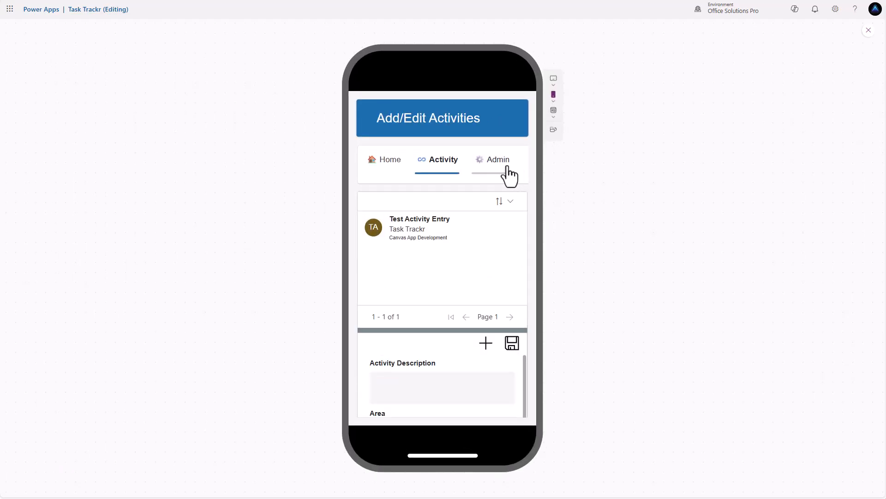
left_click(385, 166)
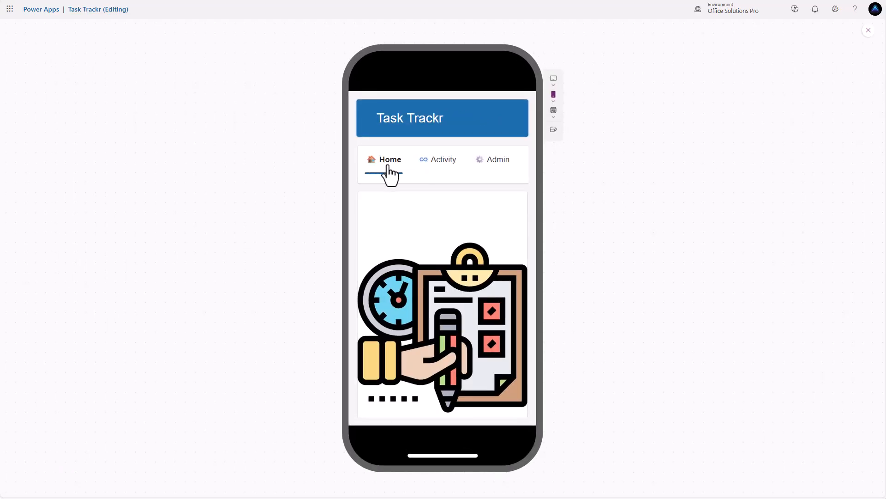
Check the phone preview's navigation by visiting the Admin Center and Area Updates, going back, and returning through Activity to Home
left_click(488, 171)
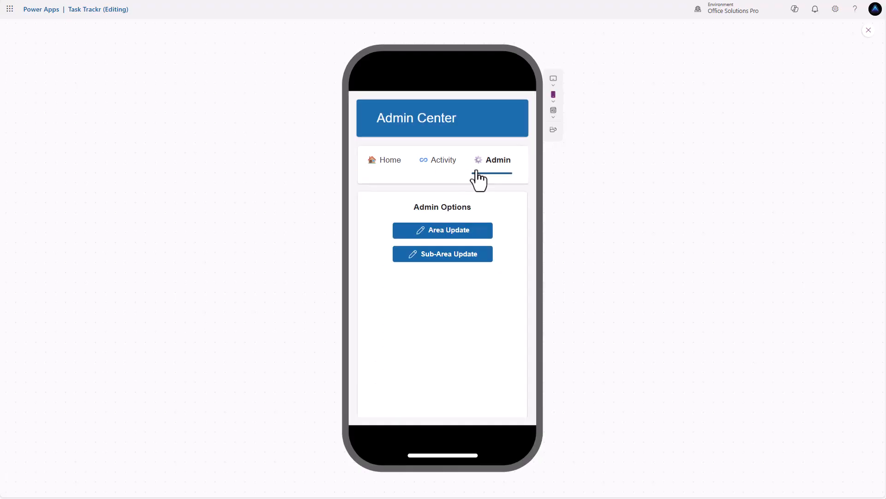
left_click(455, 233)
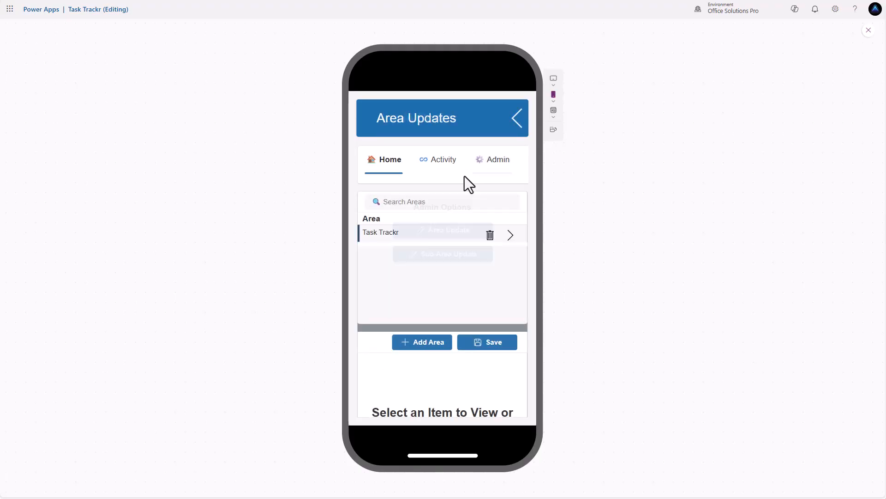
left_click(514, 130)
left_click(434, 175)
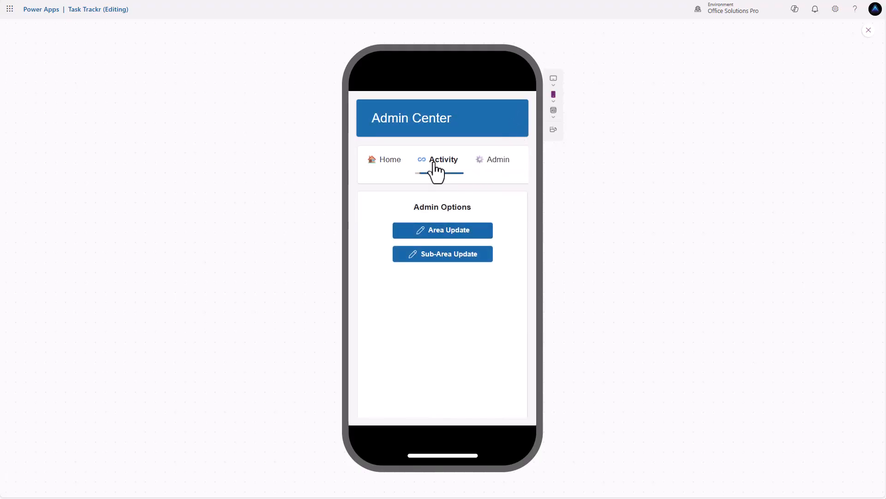
left_click(371, 176)
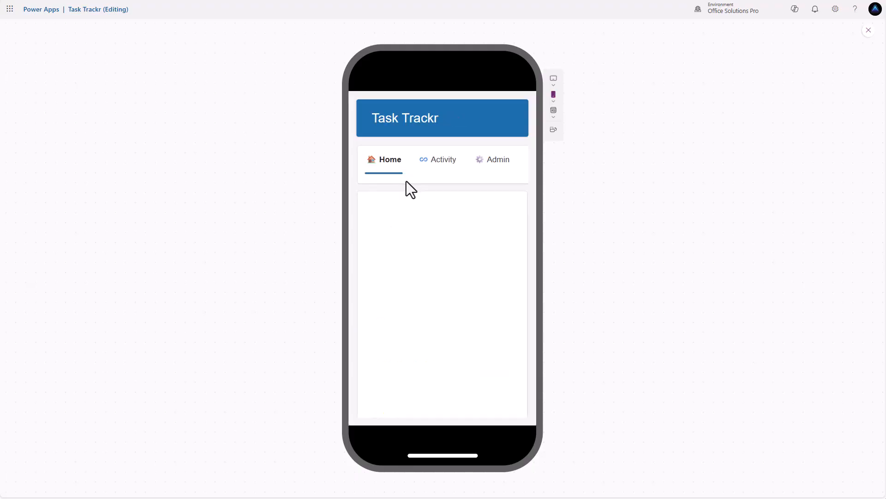
Fill the activity form in the phone preview with "Test Update", Task Trackr, Canvas App Development and 20 minutes, then close the preview
left_click(444, 177)
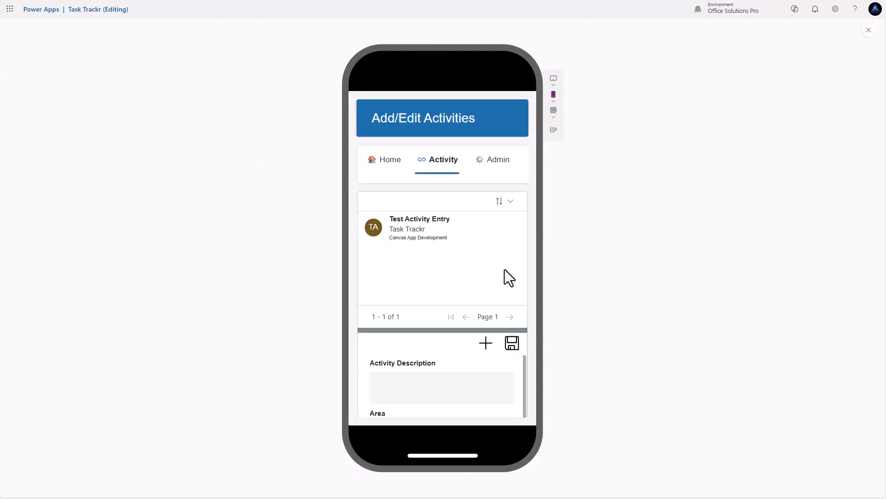
scroll(478, 362, "down", 4)
scroll(478, 362, "up", 4)
scroll(432, 380, "down", 3)
left_click(429, 374)
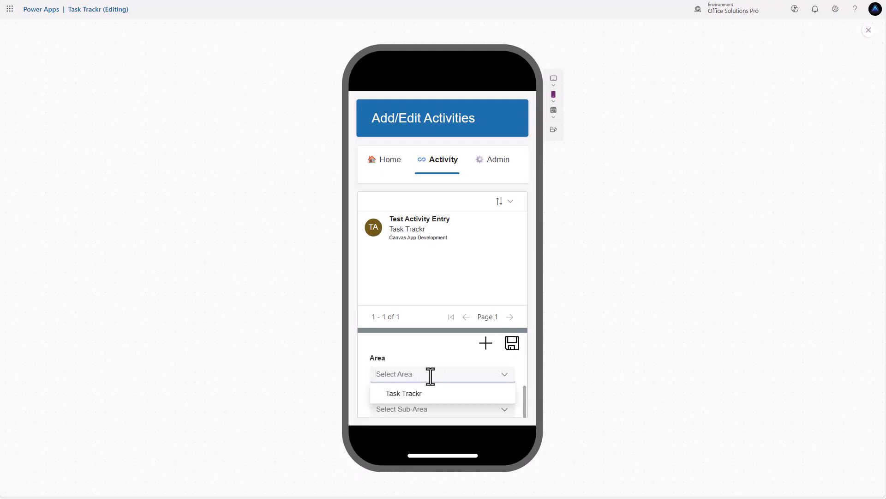
left_click(405, 394)
left_click(439, 412)
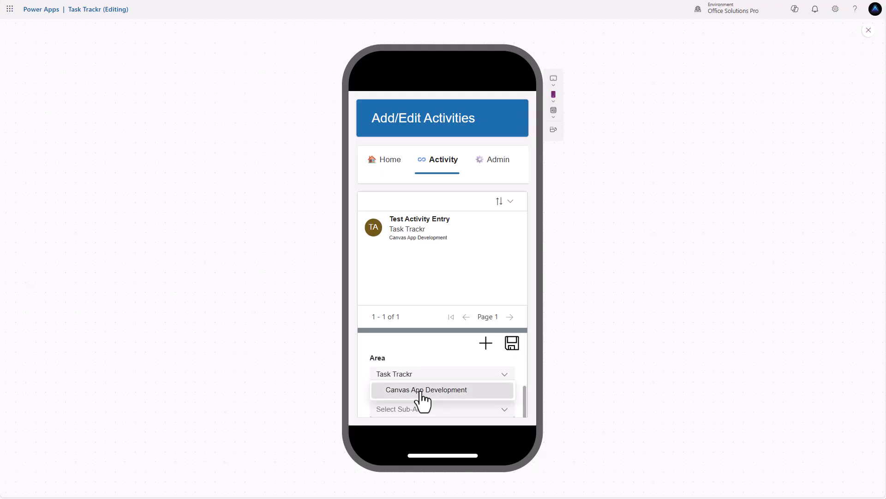
left_click(421, 390)
scroll(443, 394, "down", 2)
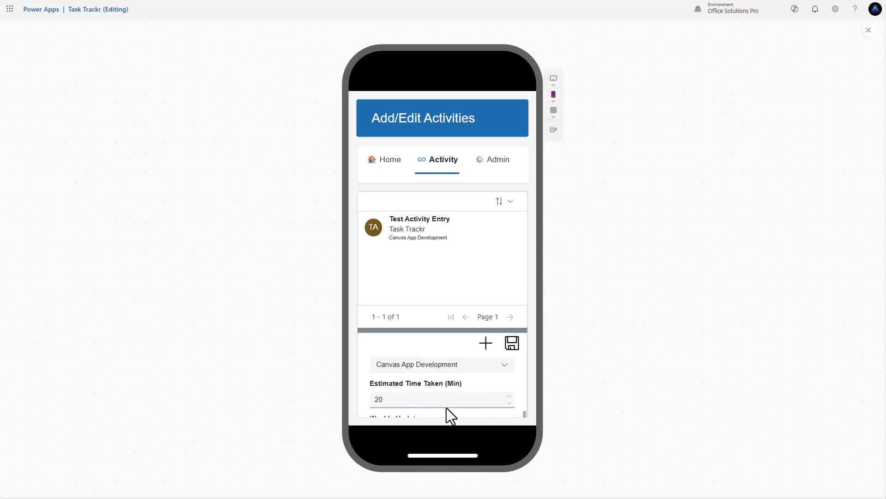
scroll(499, 390, "up", 5)
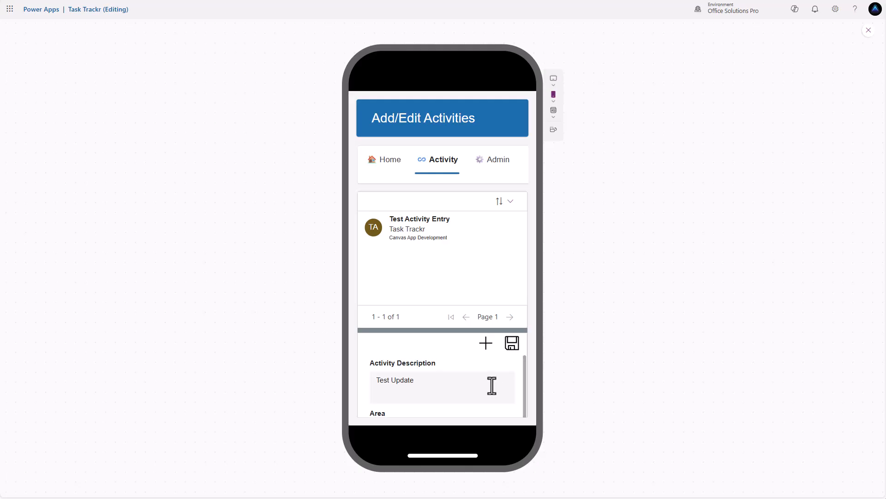
left_click(869, 30)
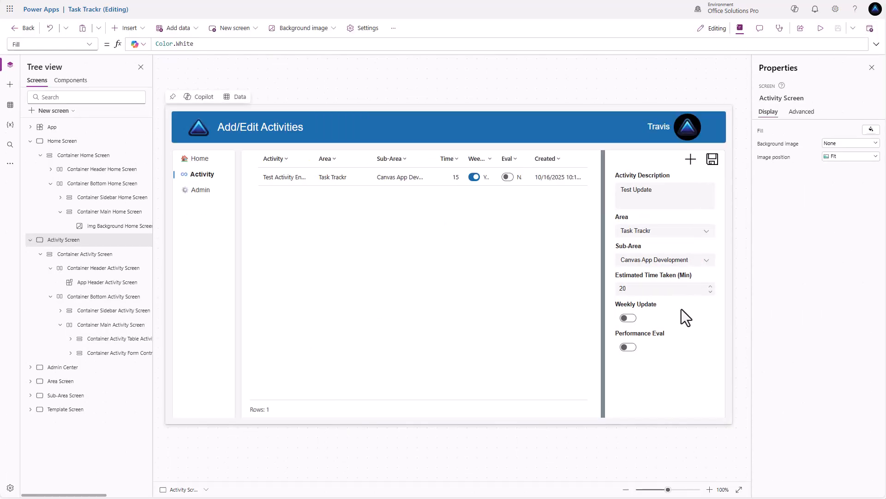
Set the Height property of the activity form frmActivity Activity Screen to Parent.Height
left_click(683, 341)
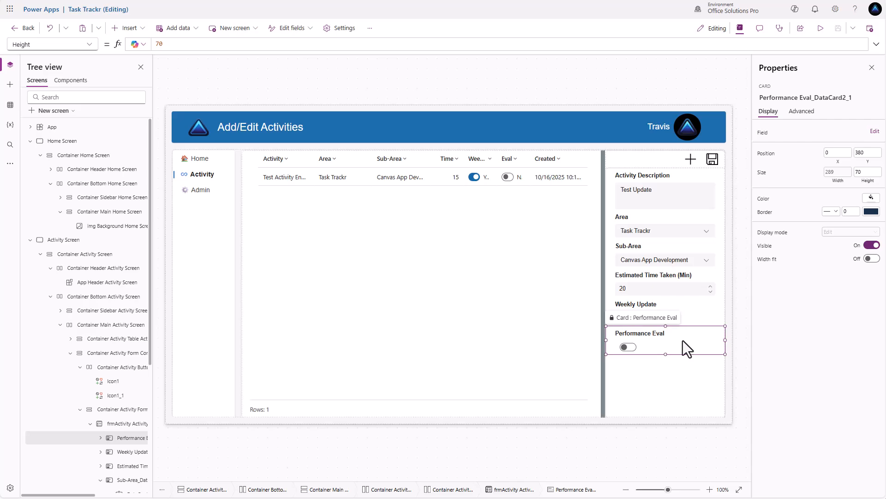
left_click(669, 367)
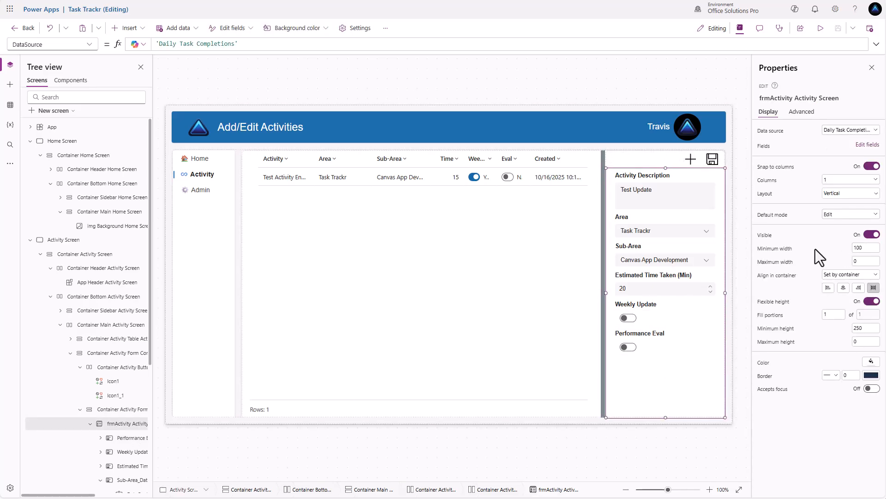
left_click(801, 115)
scroll(807, 309, "down", 10)
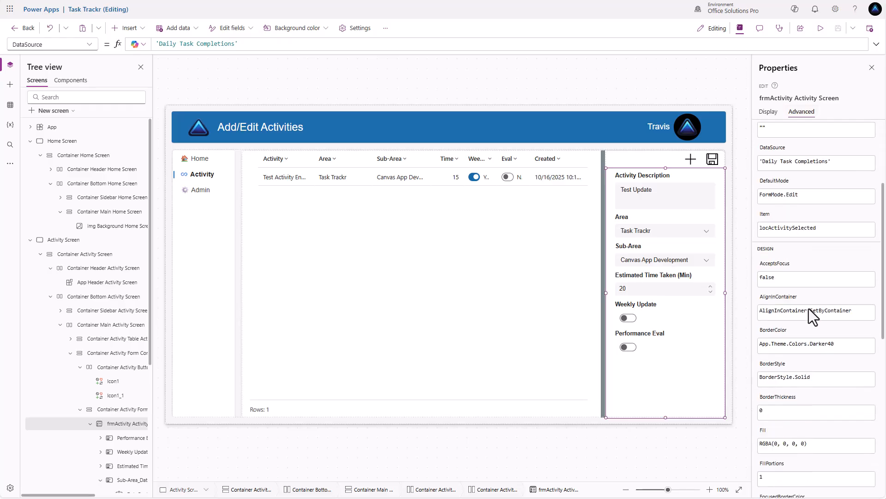
scroll(811, 315, "down", 3)
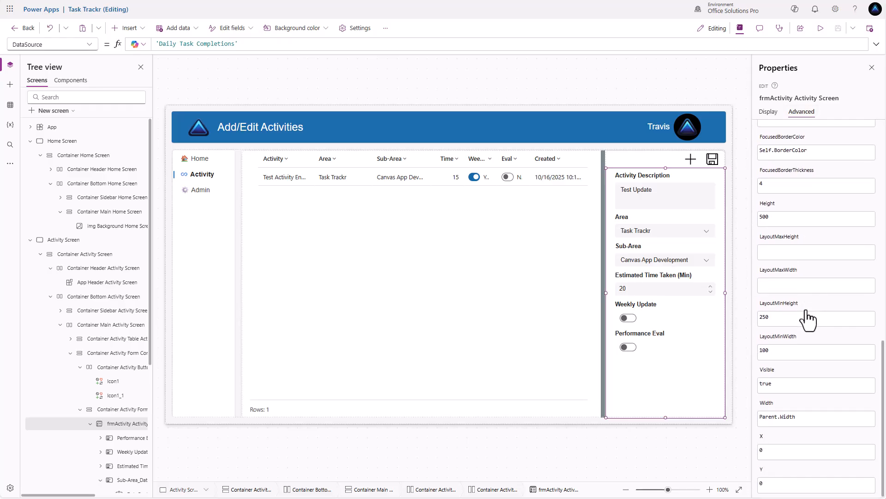
left_click(766, 216)
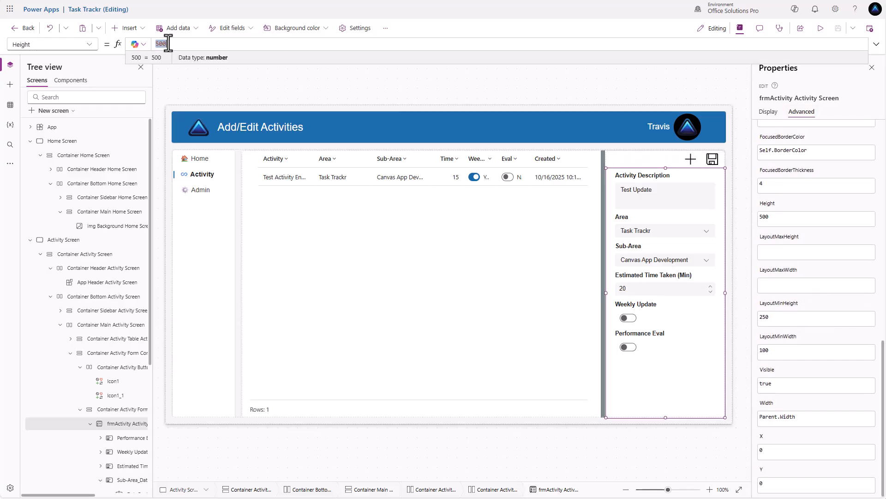
type("Parent")
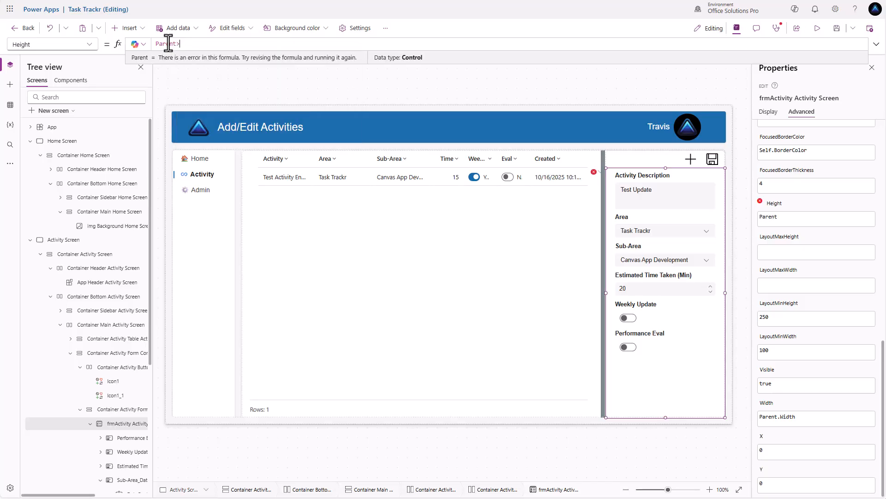
type(".Height")
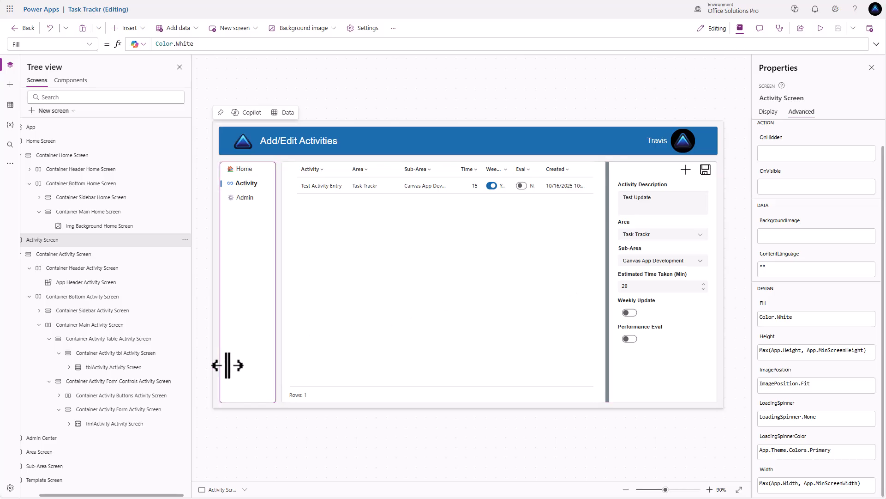
Set LayoutMinHeight to 0 for the activity form, activity buttons and activity form controls containers on the Activity Screen
left_click(145, 412)
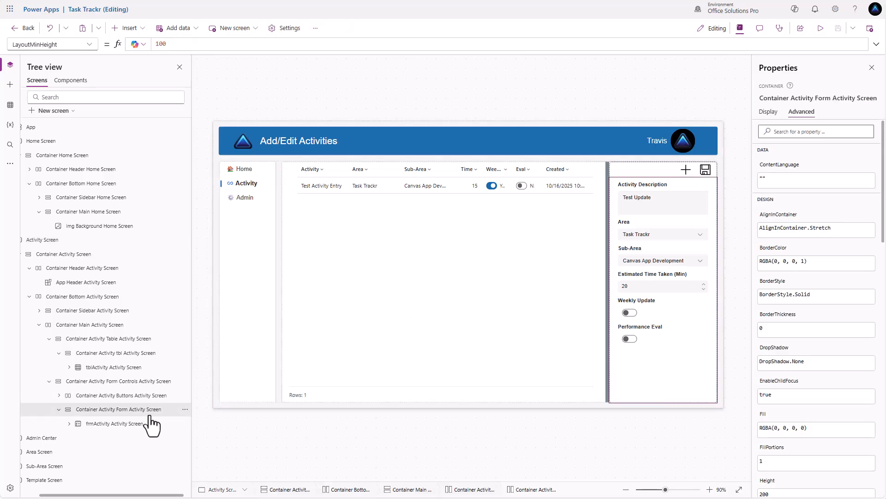
left_click(169, 45)
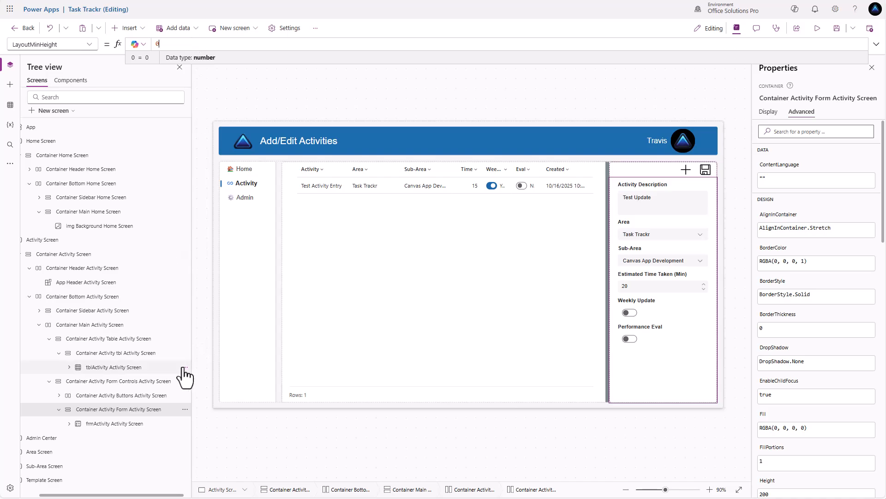
left_click(153, 395)
left_click(171, 45)
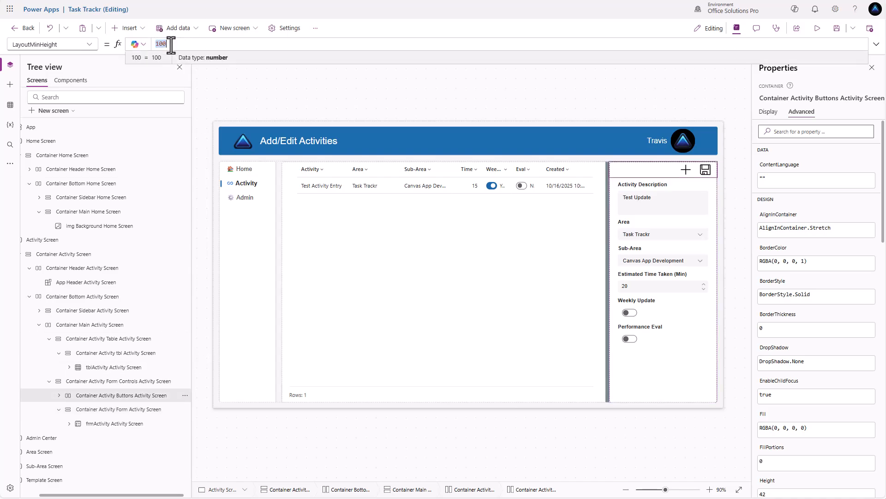
left_click(144, 382)
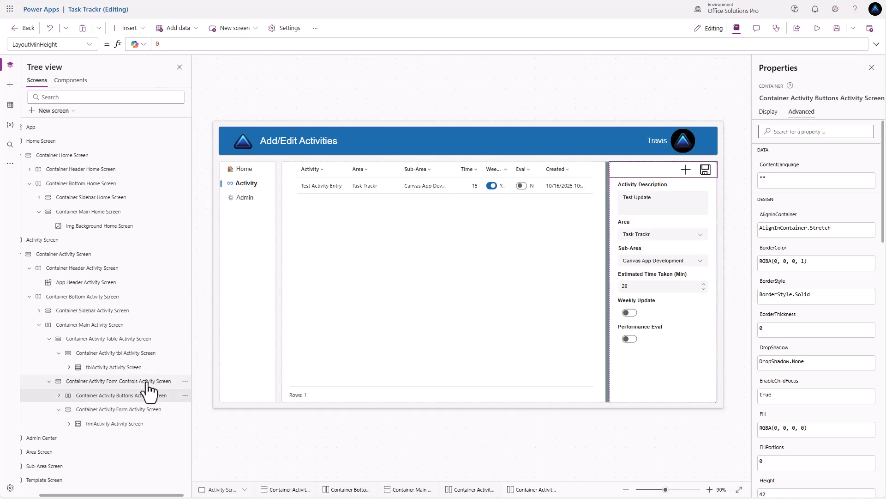
double_click(169, 45)
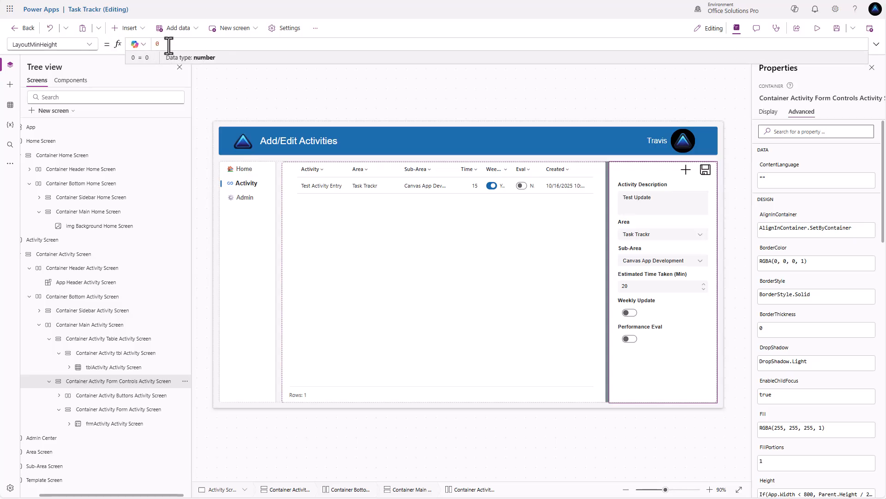
Set LayoutMinHeight of Container Main Activity Screen to Parent.Height -'Container Sidebar Activity Screen'.Height
left_click(121, 329)
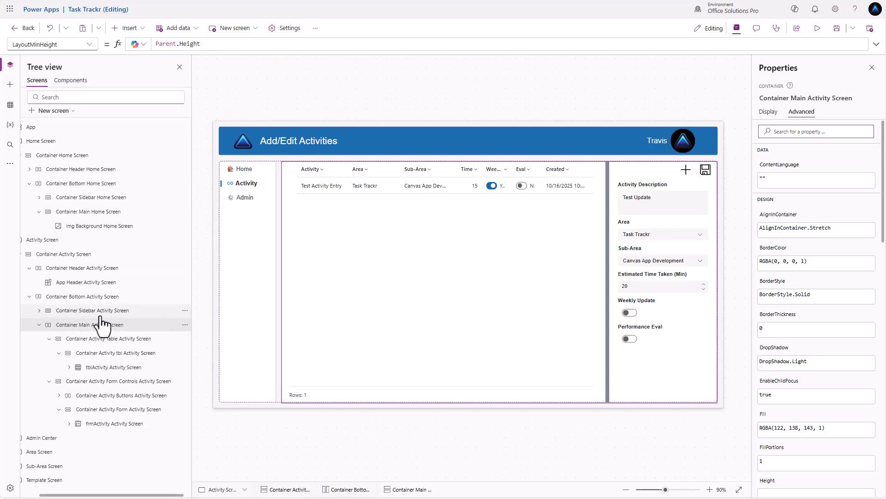
left_click(211, 43)
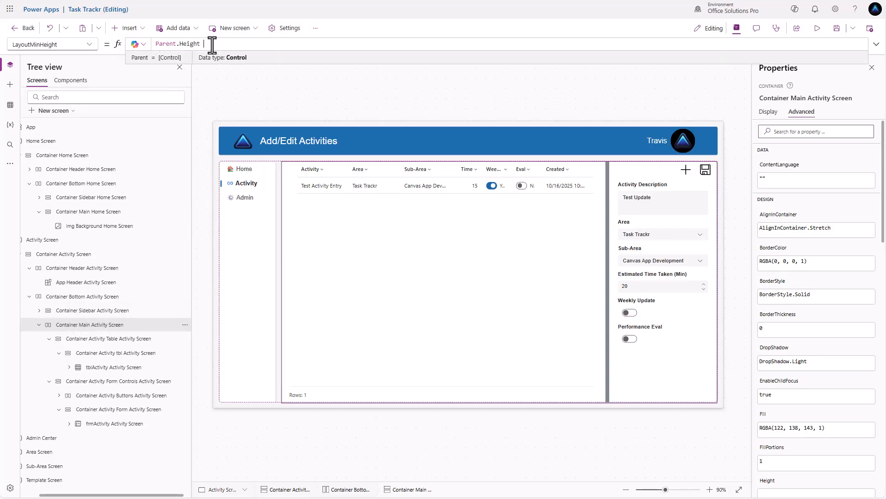
type("- ")
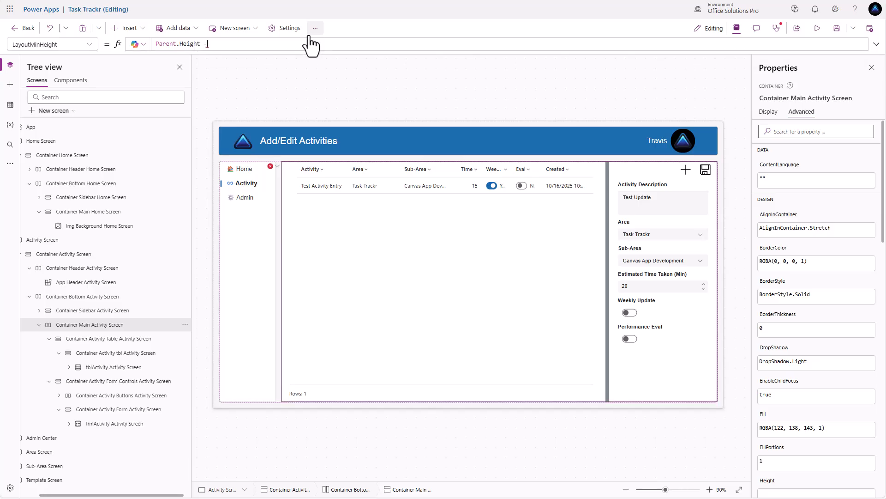
type("'Container Sidebar")
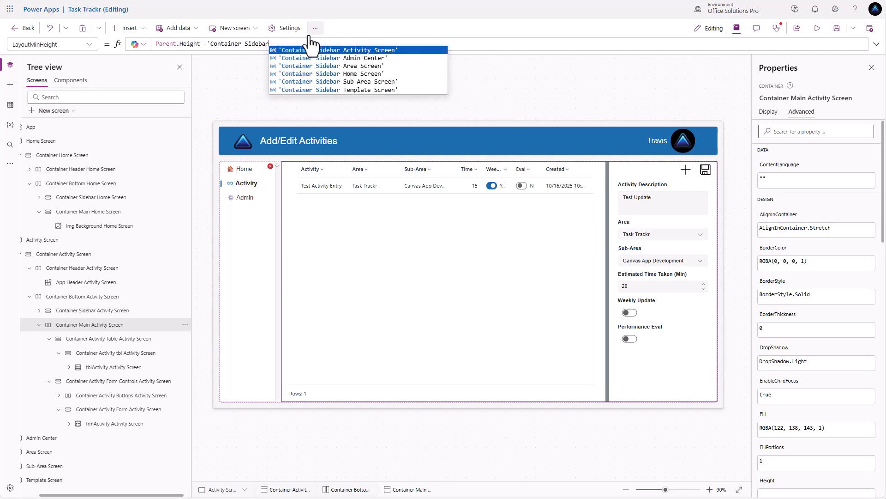
key("Tab")
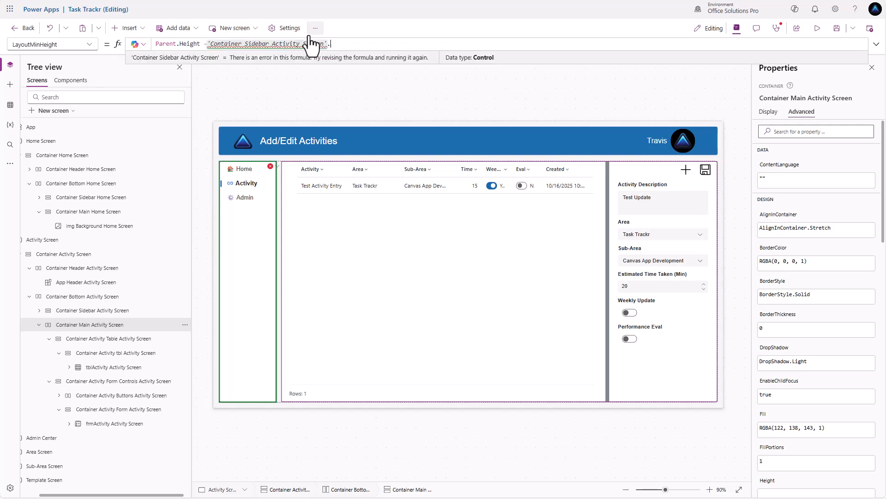
type(".Height")
Review the minimum height settings of the form, buttons, form controls, table and main containers on the Activity Screen
left_click(136, 413)
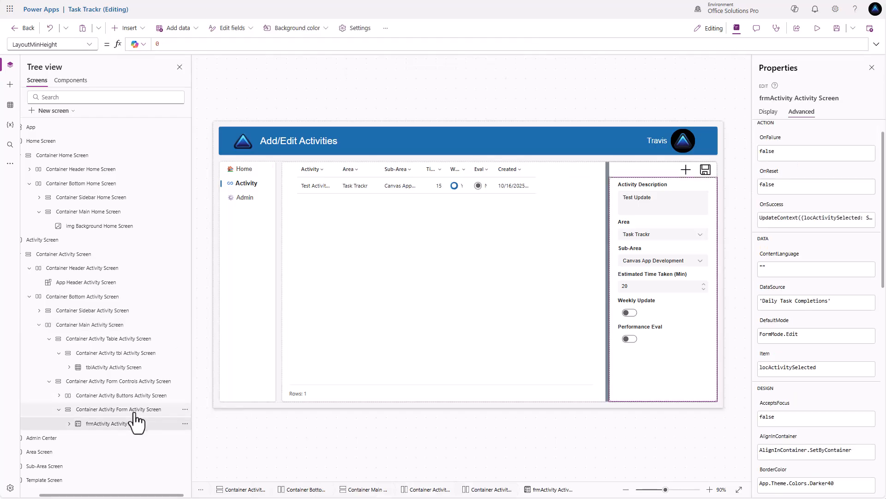
left_click(136, 397)
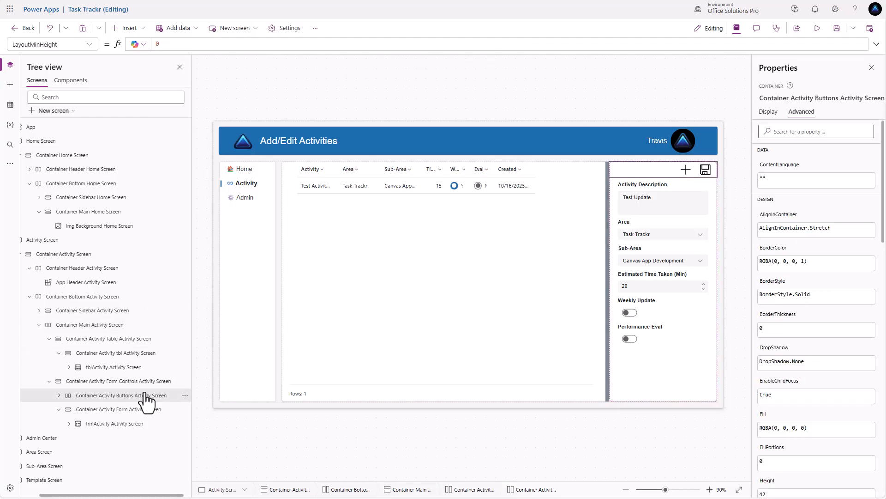
left_click(146, 381)
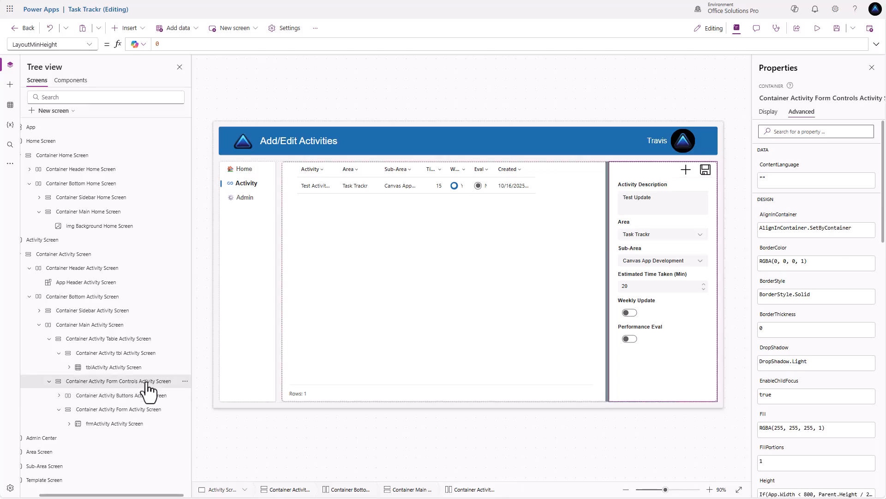
left_click(133, 353)
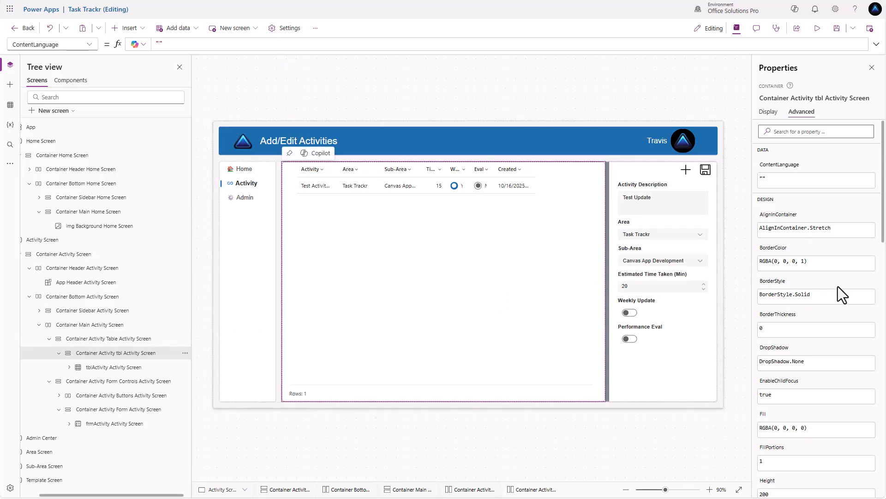
scroll(805, 312, "down", 2)
scroll(780, 413, "down", 4)
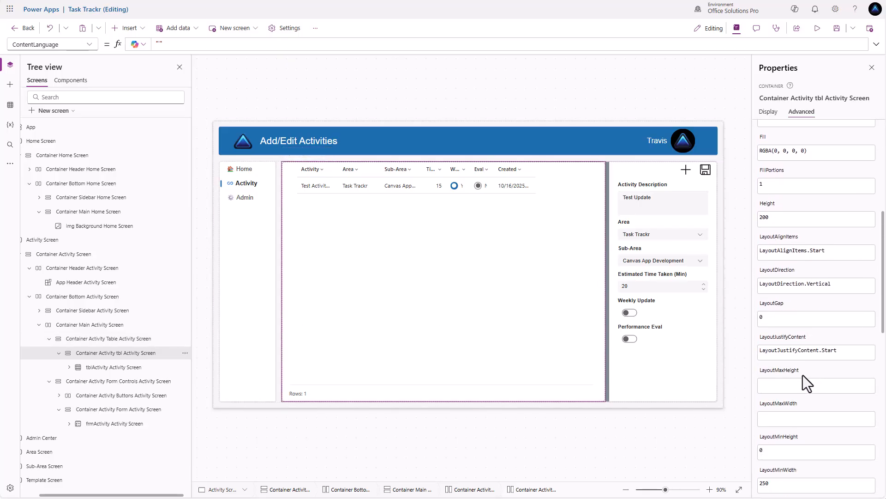
scroll(805, 392, "down", 1)
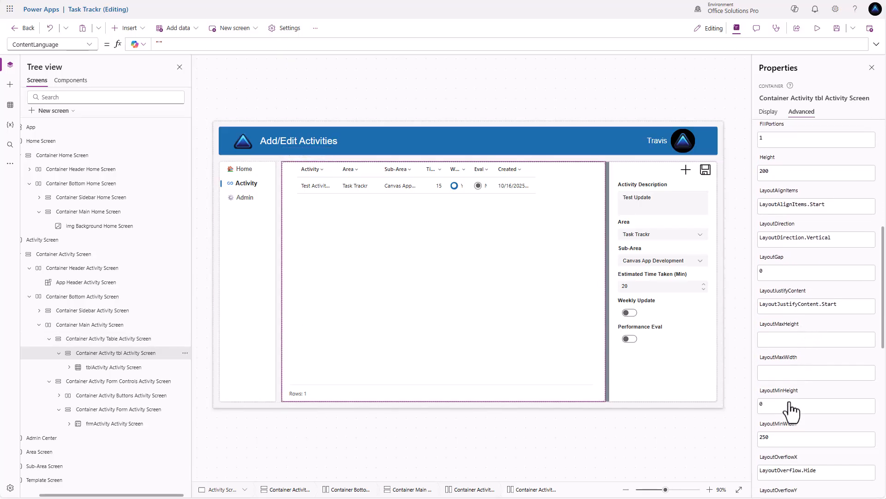
left_click(297, 372)
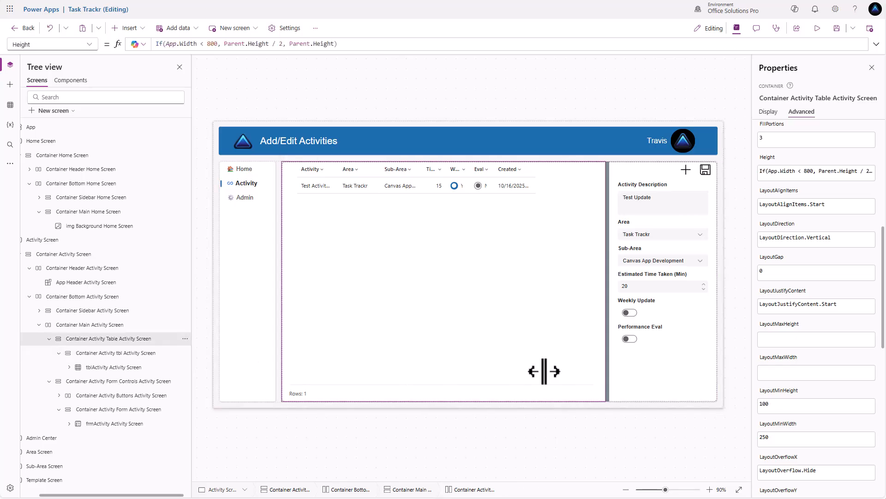
left_click(132, 325)
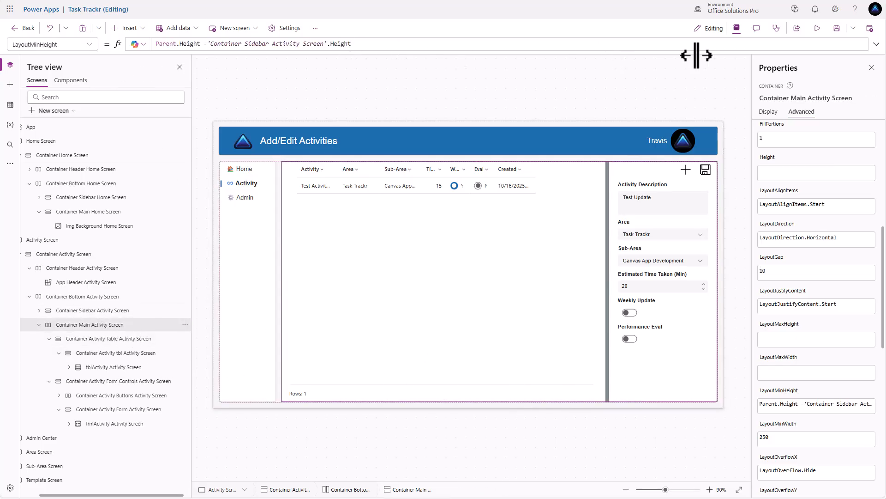
Preview the Activity Screen on a portrait phone and check that every activity form field can be reached
left_click(822, 31)
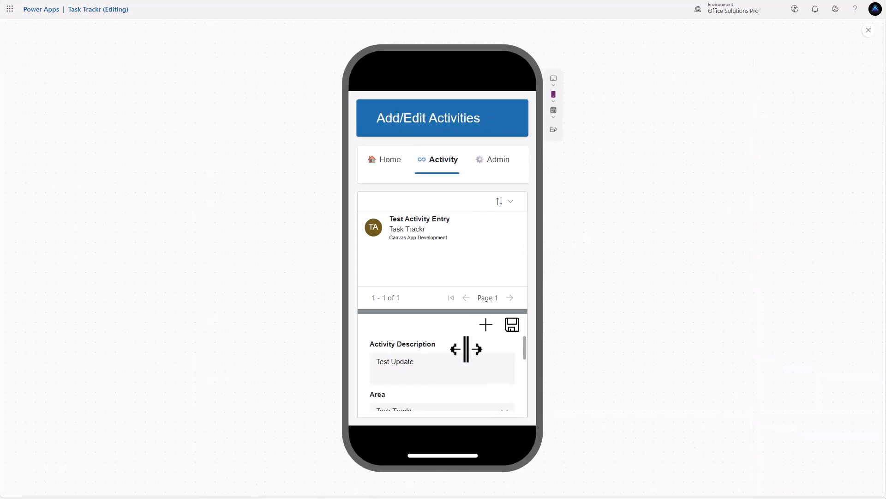
scroll(467, 349, "down", 3)
scroll(464, 362, "up", 5)
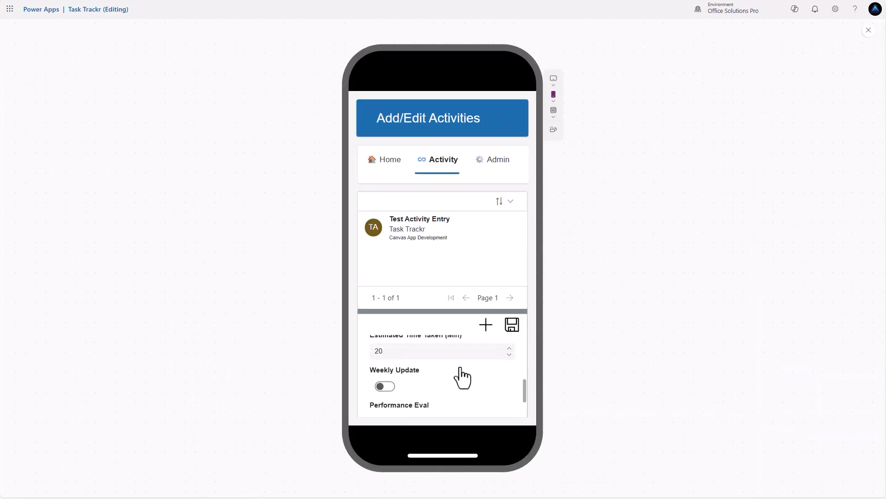
Rotate the phone preview to landscape and examine how the activity form fields fit below the activity table
left_click(554, 130)
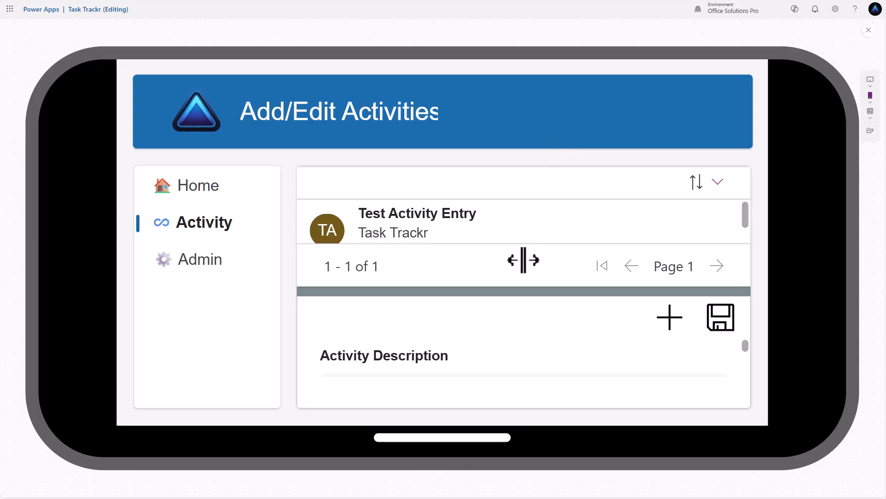
scroll(582, 374, "down", 3)
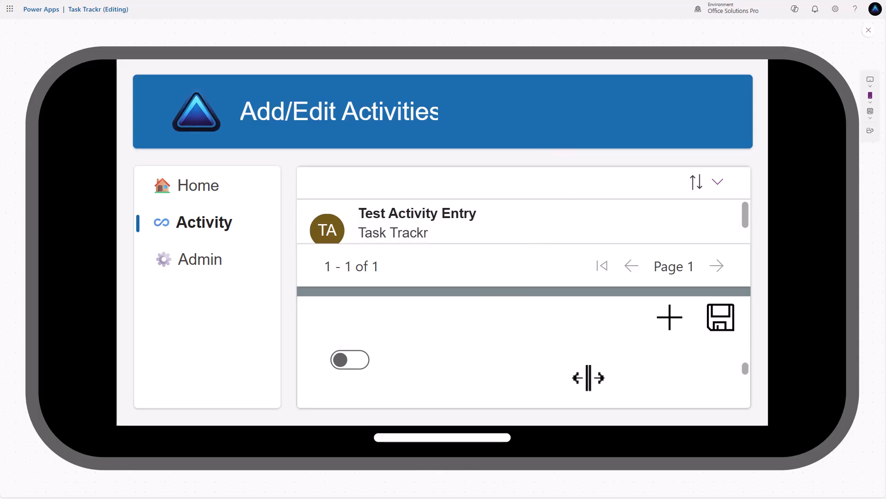
scroll(588, 375, "up", 1)
scroll(585, 382, "up", 1)
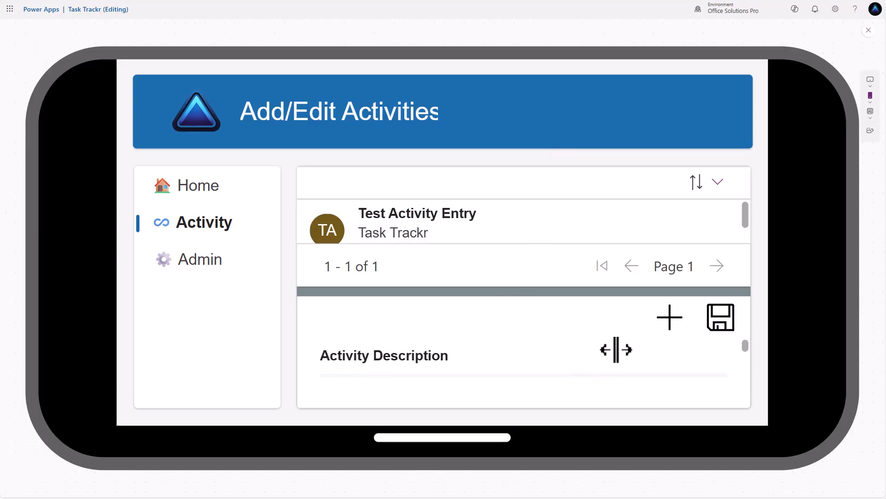
scroll(649, 358, "down", 2)
scroll(650, 368, "up", 2)
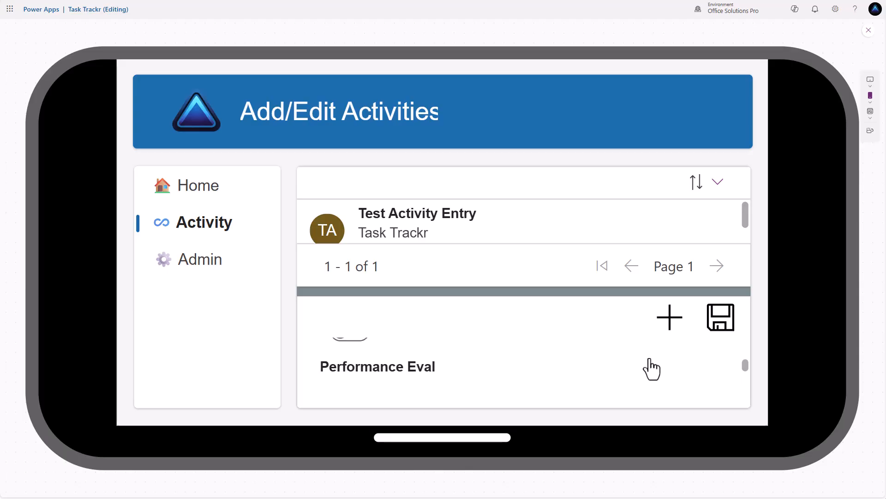
scroll(652, 344, "up", 1)
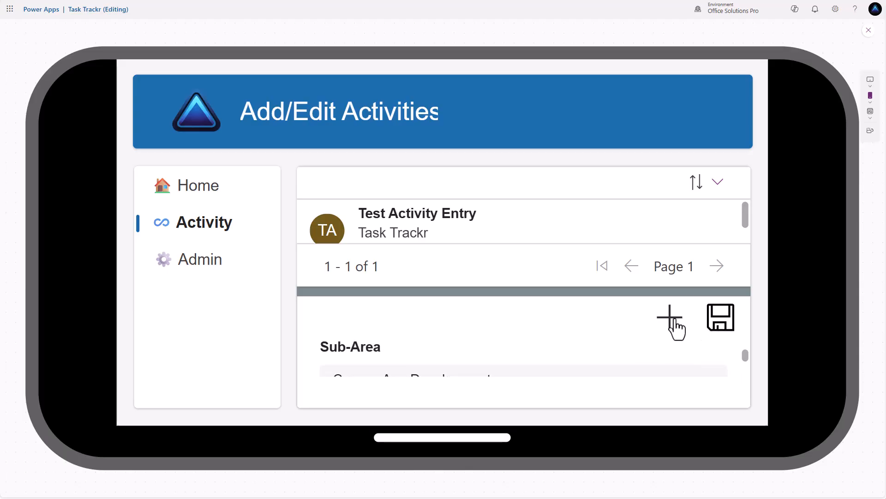
scroll(608, 357, "down", 1)
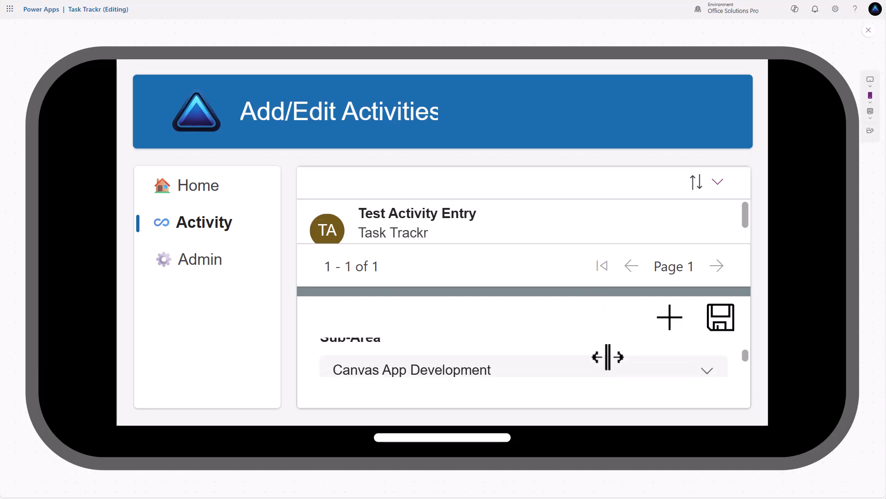
scroll(608, 357, "down", 4)
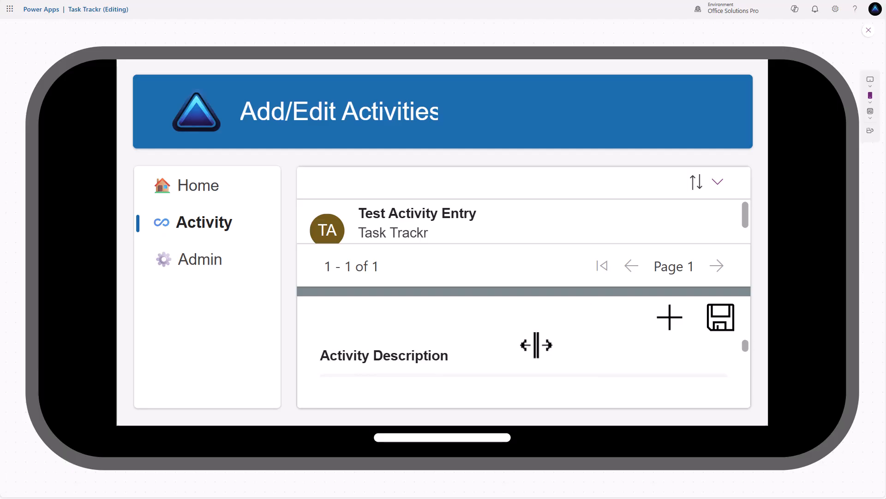
scroll(537, 345, "down", 3)
scroll(537, 345, "up", 3)
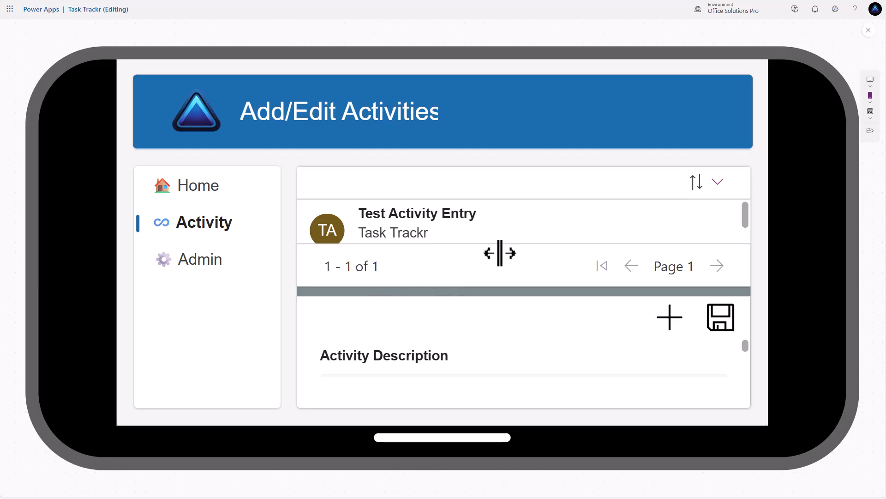
Switch the landscape preview to Apple iPhone 11 and examine the activity form beside the table
left_click(867, 103)
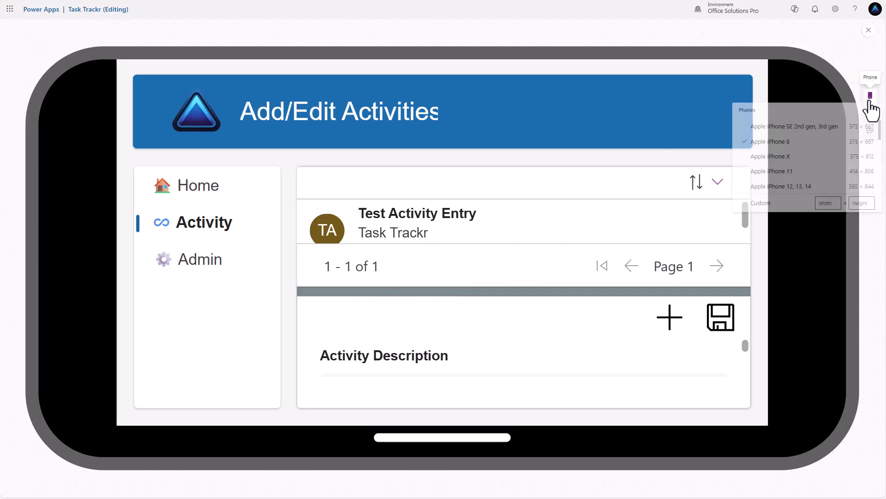
left_click(762, 172)
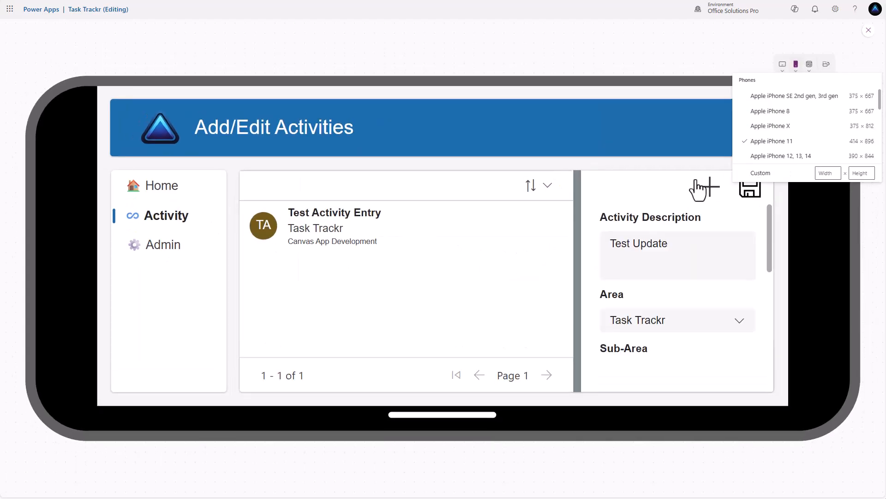
scroll(656, 268, "down", 5)
scroll(655, 263, "up", 5)
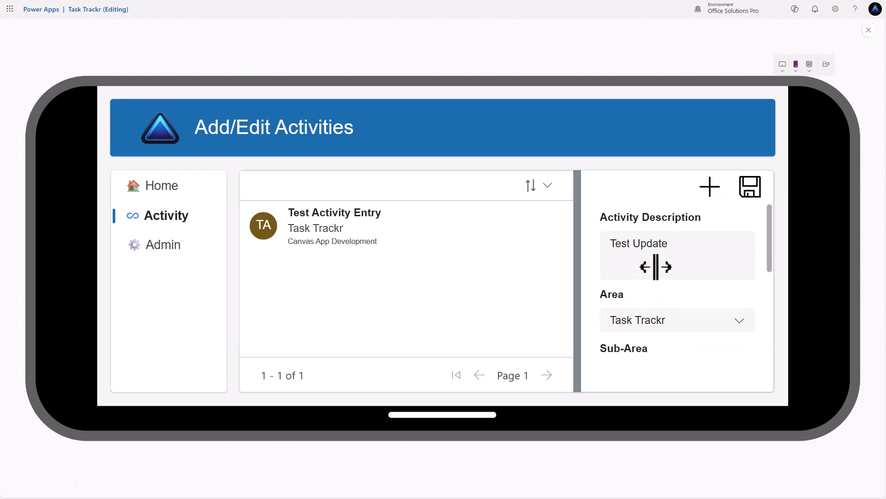
scroll(655, 263, "down", 5)
scroll(655, 268, "up", 3)
scroll(656, 268, "up", 1)
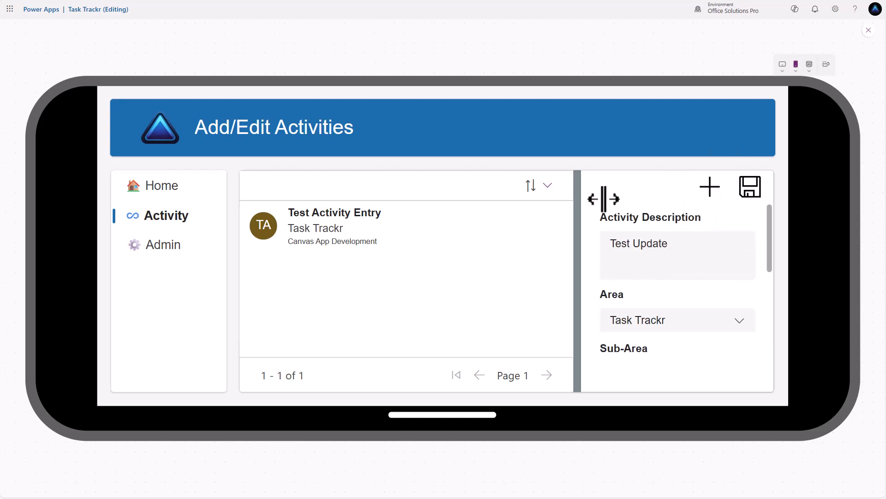
Rotate the iPhone 11 preview to portrait and check the activity form fields, including with Test Activity Entry selected
left_click(810, 65)
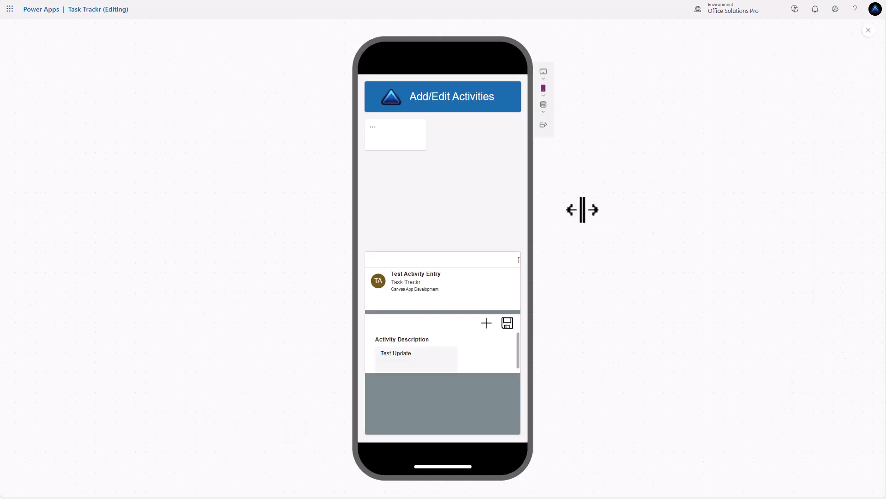
scroll(461, 356, "down", 3)
scroll(455, 368, "up", 3)
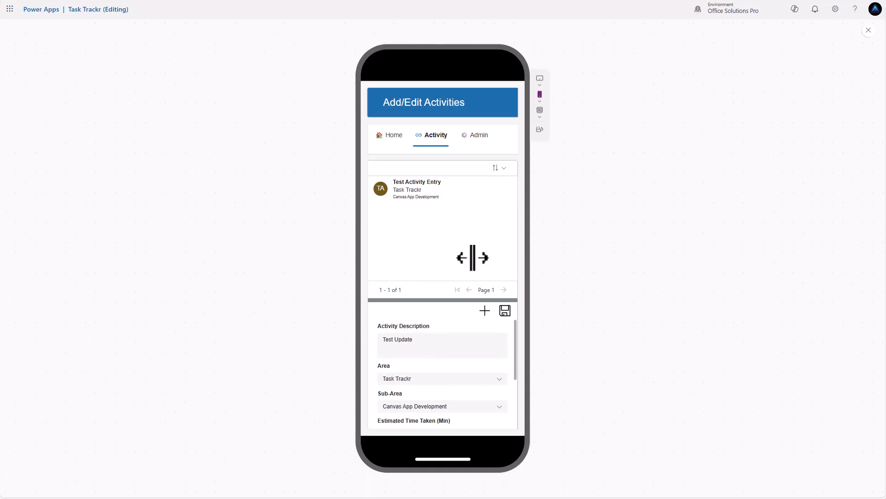
scroll(451, 335, "down", 2)
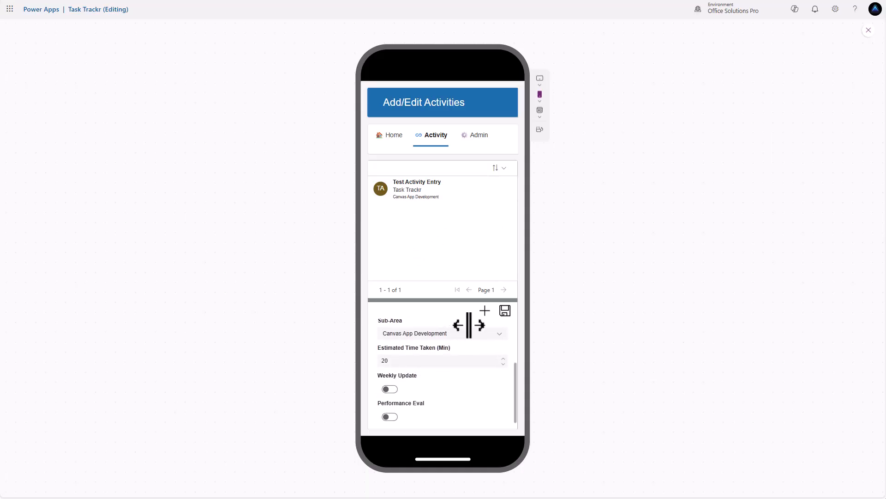
left_click(418, 196)
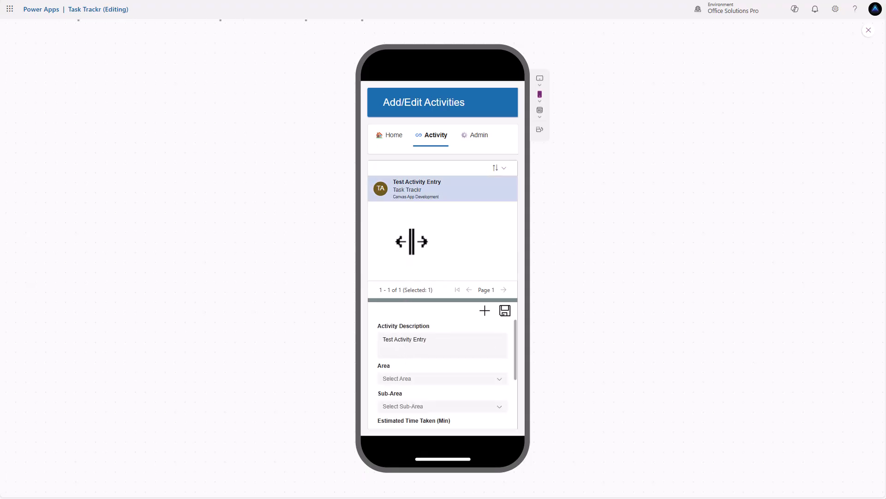
scroll(435, 338, "down", 2)
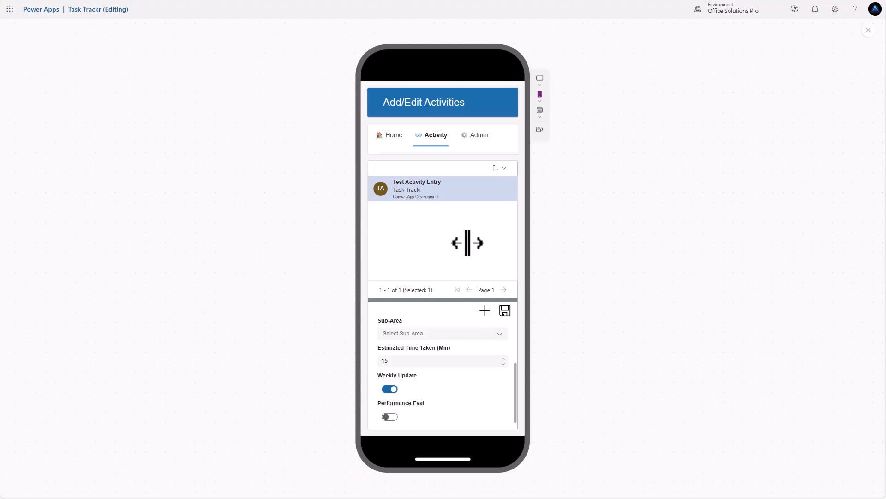
Add and save an activity "Test" with area Task Trackr, sub-area Canvas App Development, 20 minutes and Performance Eval on
left_click(484, 313)
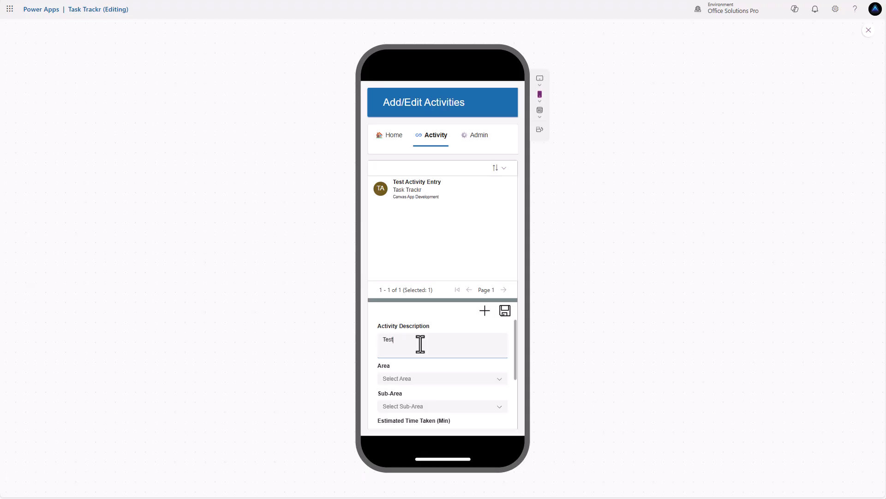
left_click(439, 390)
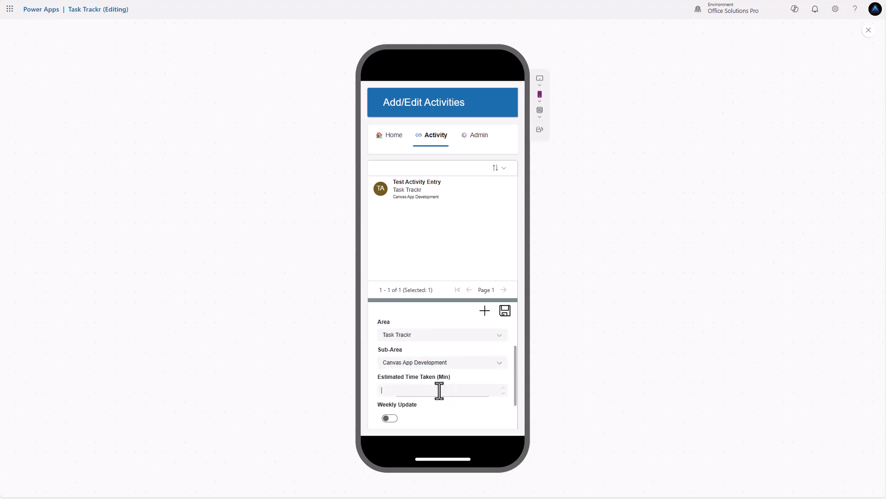
type("20")
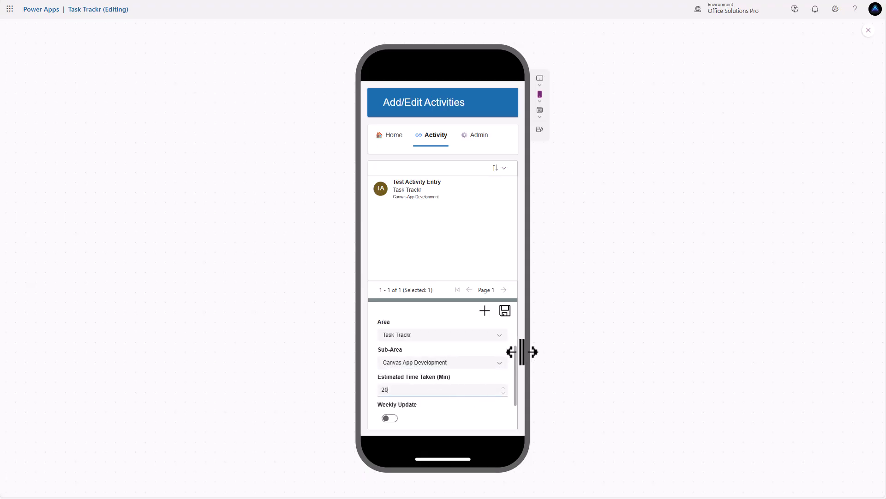
scroll(431, 400, "down", 1)
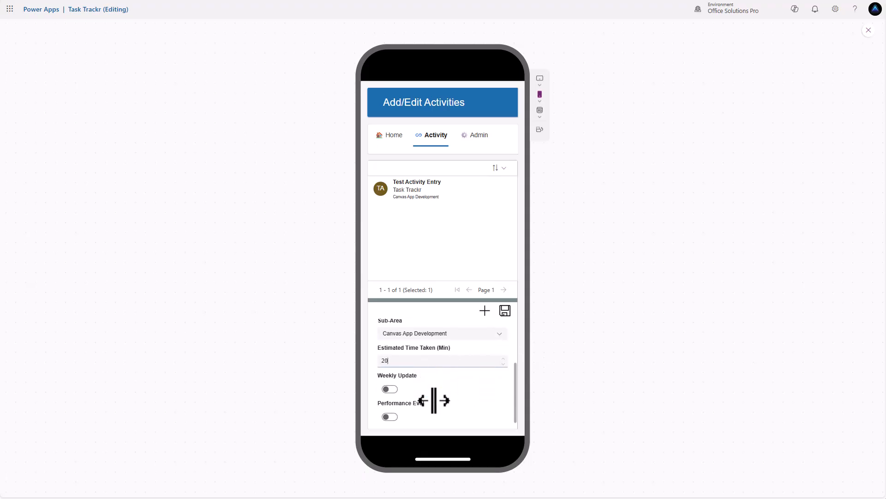
left_click(388, 417)
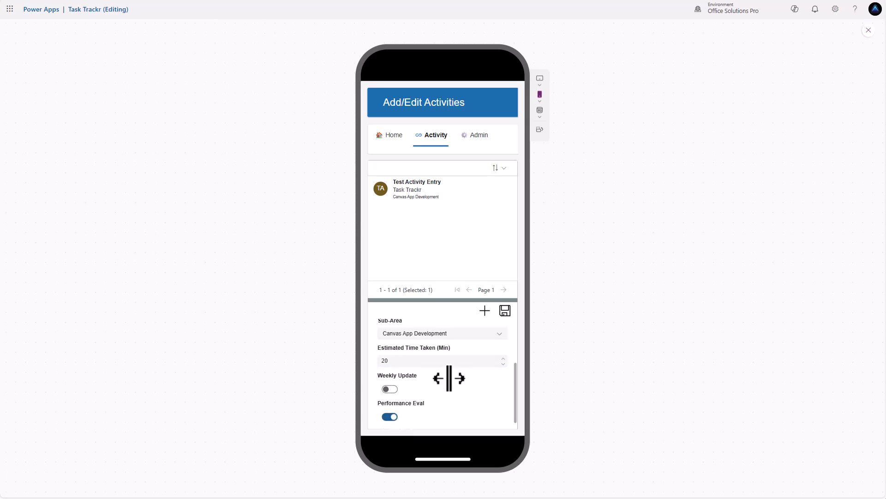
left_click(506, 314)
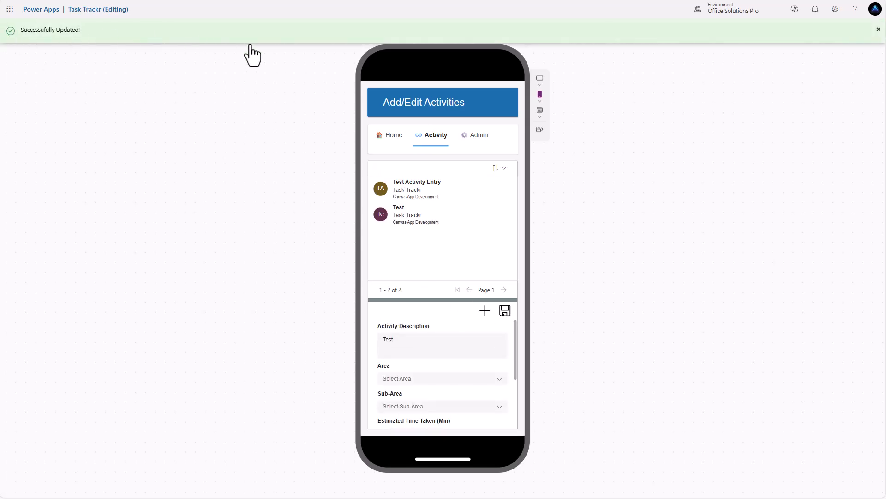
Select the new Test activity in the table to view it in the form, and close the preview
left_click(409, 220)
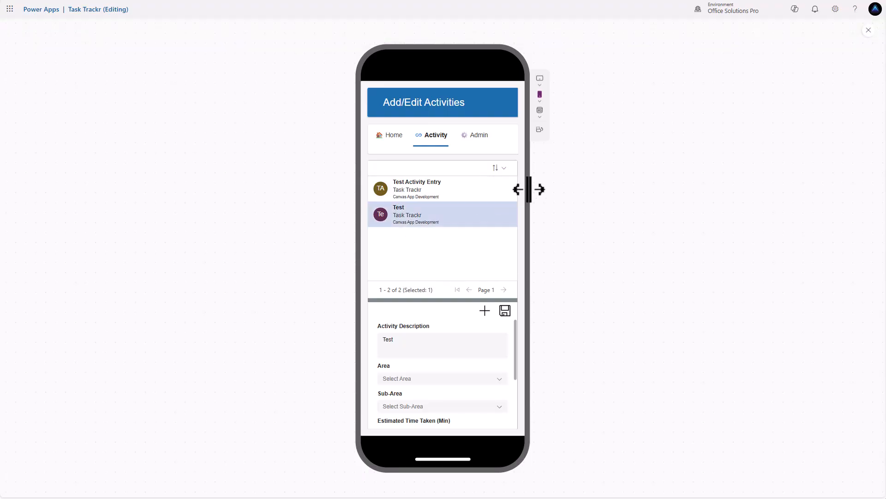
left_click(870, 35)
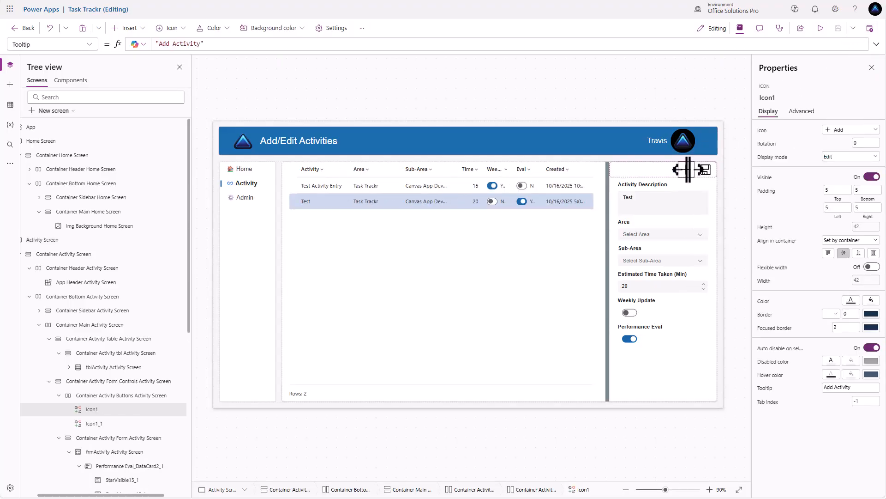
Duplicate the Add icon in the activity buttons container and place the copy before the original
key("ctrl+c")
key("ctrl+v")
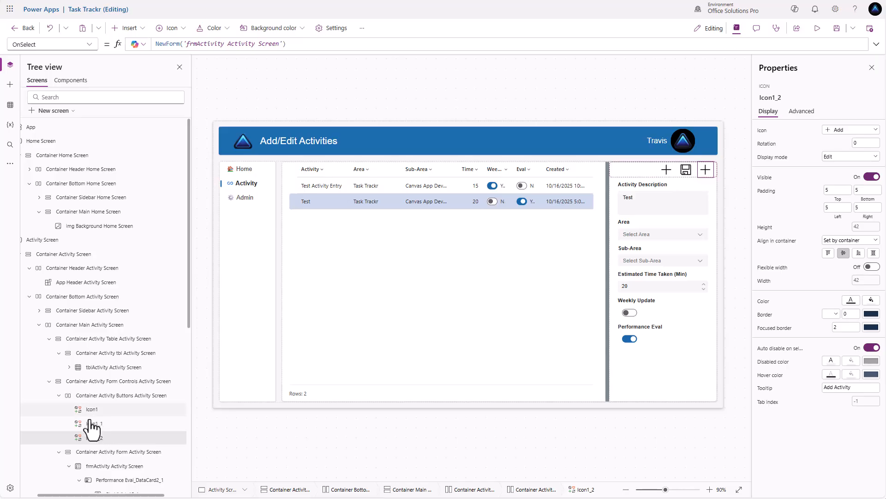
left_click_drag(96, 439, 98, 406)
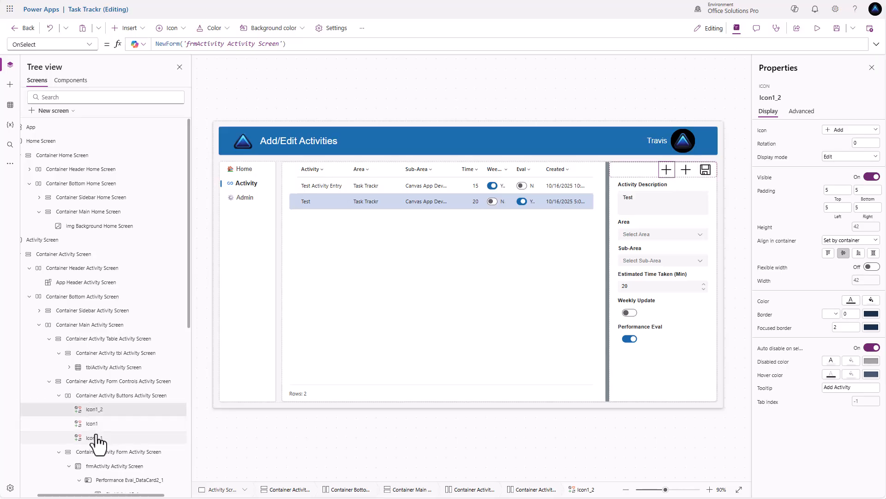
Rename the save icon as icoSave Activity Screen and the original add icon as icoAdd Activity Screen
left_click(99, 439)
double_click(114, 437)
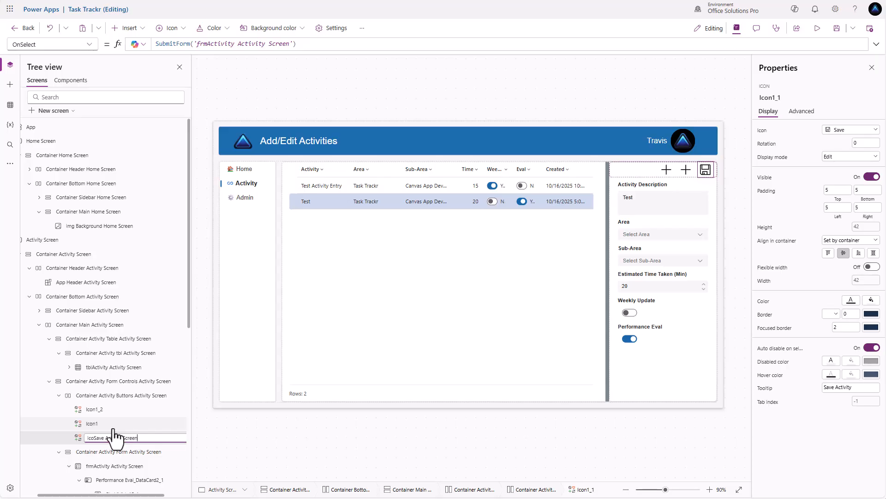
key("Return")
double_click(113, 428)
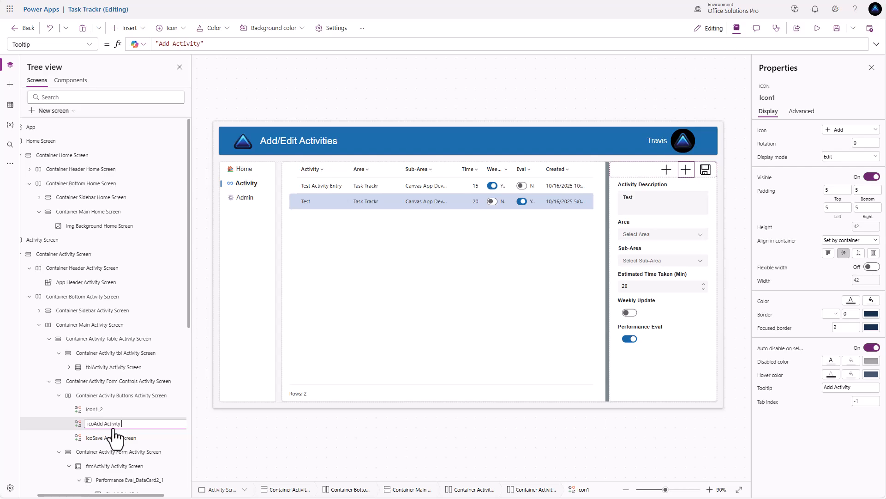
type("icoAdd Activity Screen")
key("Return")
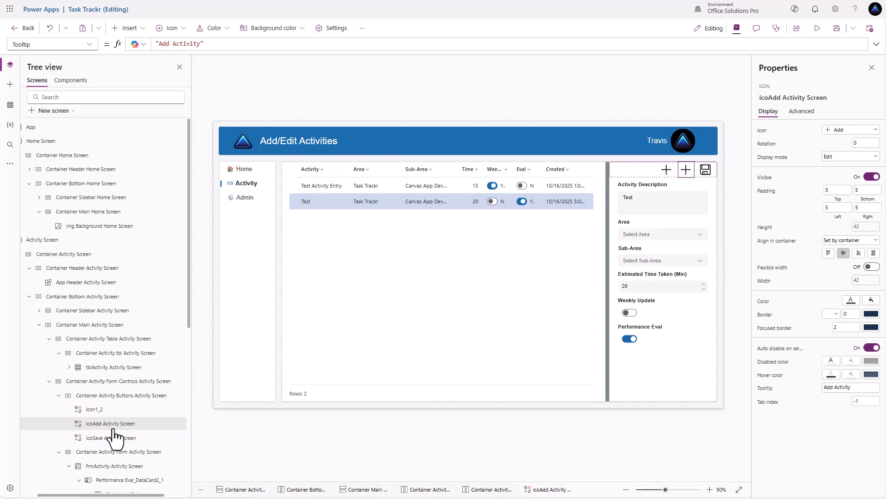
Rename the duplicated icon Icon1_2 as icoDelete Activity Screen
left_click(116, 410)
double_click(116, 410)
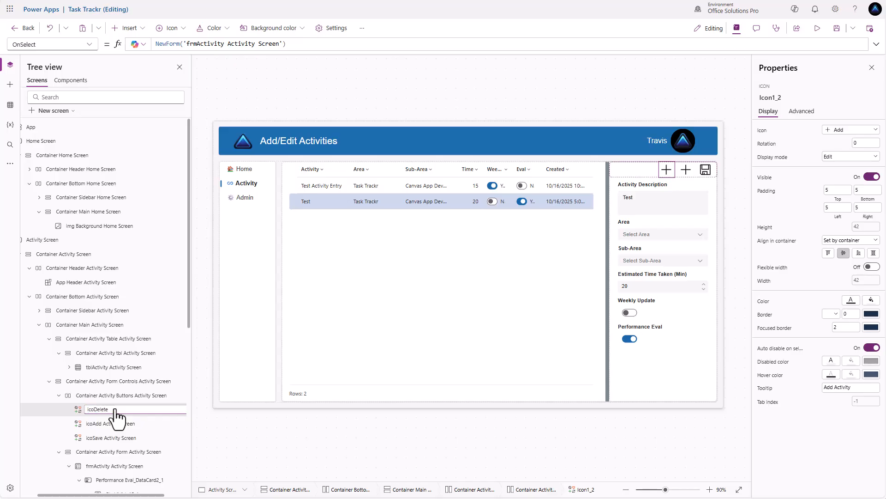
type("icoDelete Activity Screen")
key("Return")
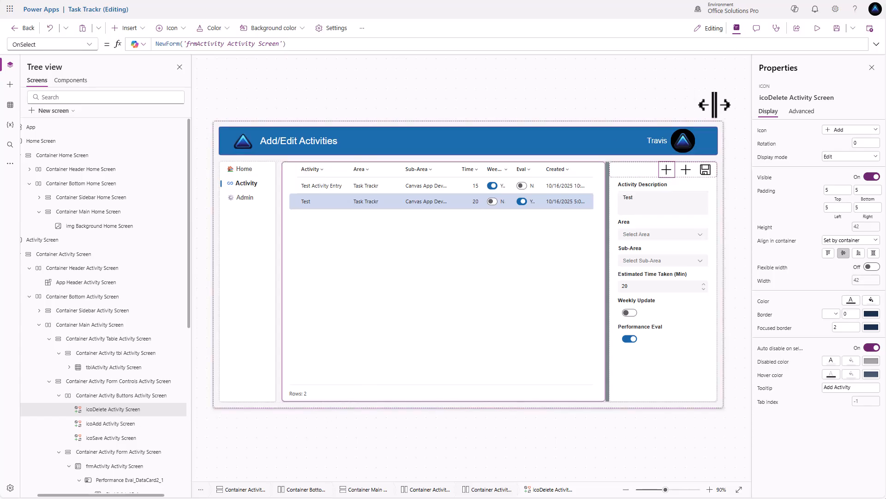
Change the symbol of icoDelete Activity Screen to Trash
left_click(849, 134)
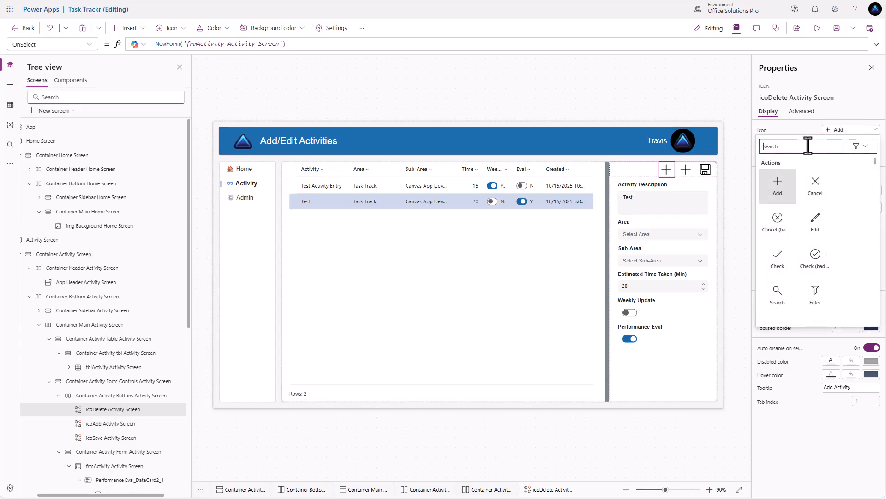
type("tra")
left_click(777, 186)
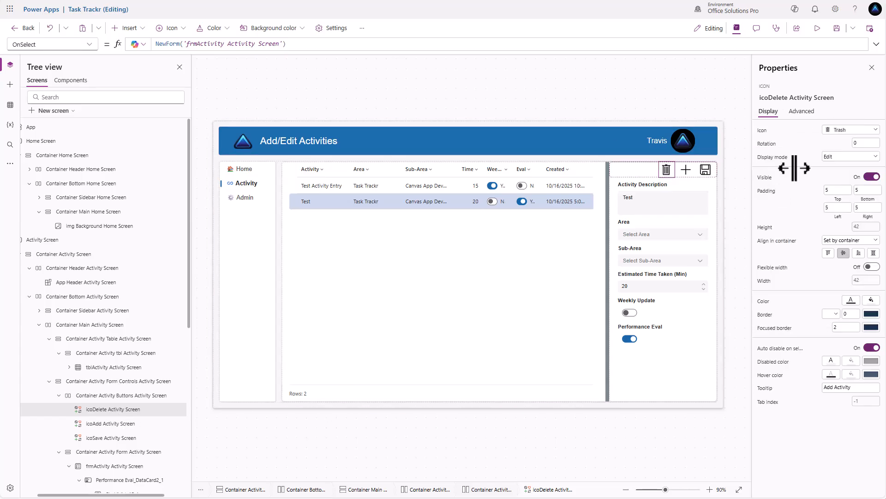
Set the delete icon's tooltip to "Delete Activity" and its accessible label to Self.Tooltip
left_click(802, 111)
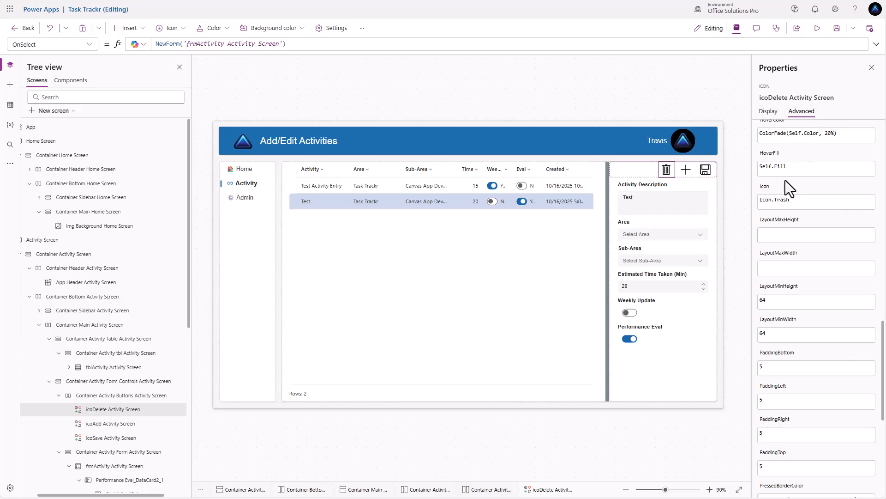
scroll(790, 205, "up", 10)
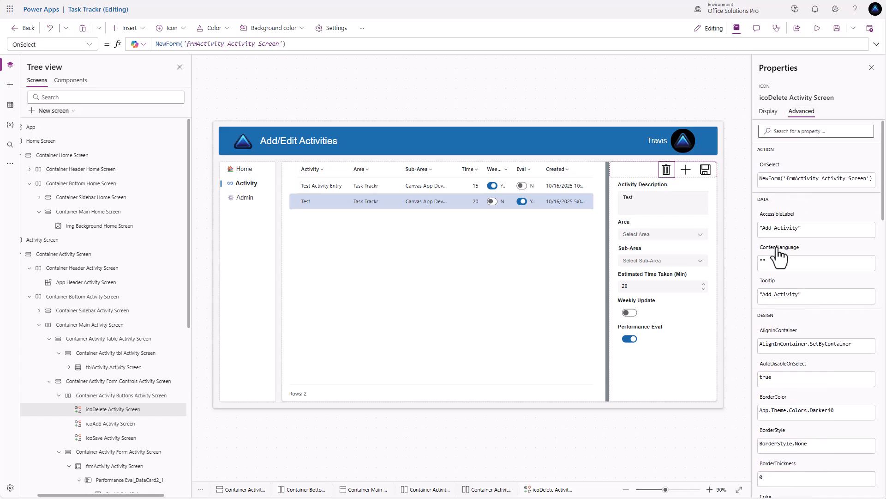
left_click(763, 230)
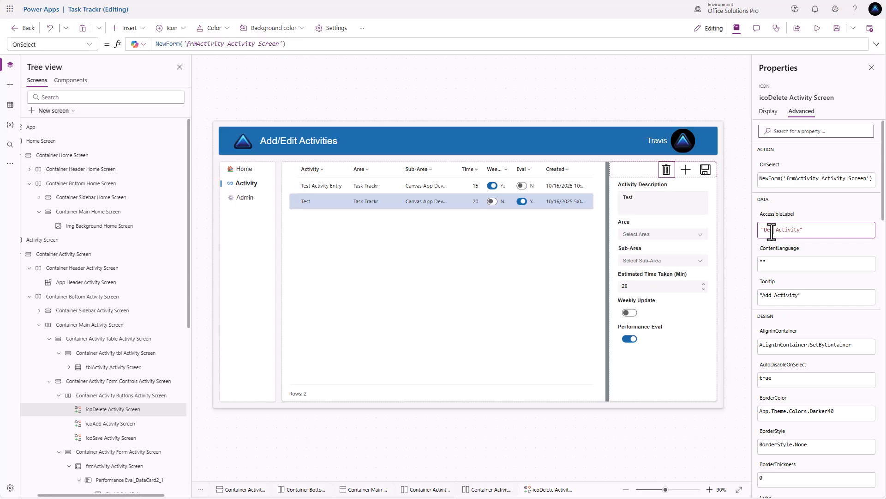
left_click(773, 297)
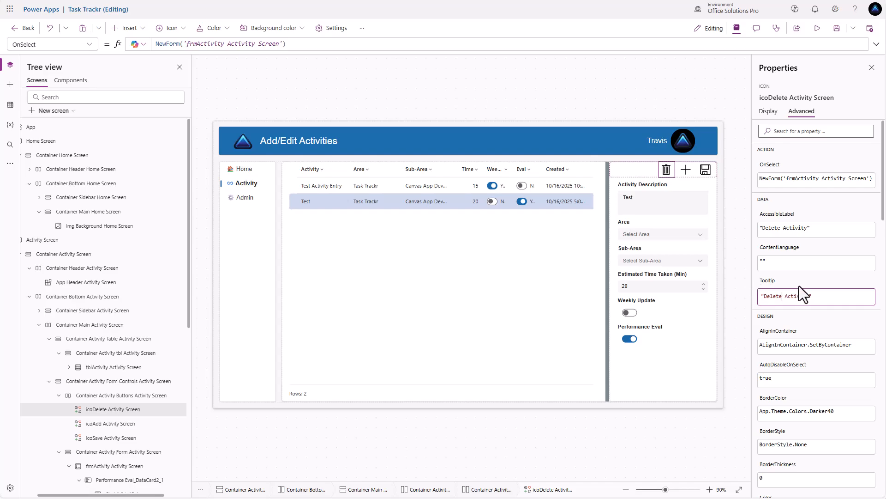
left_click(818, 229)
key("ctrl+a")
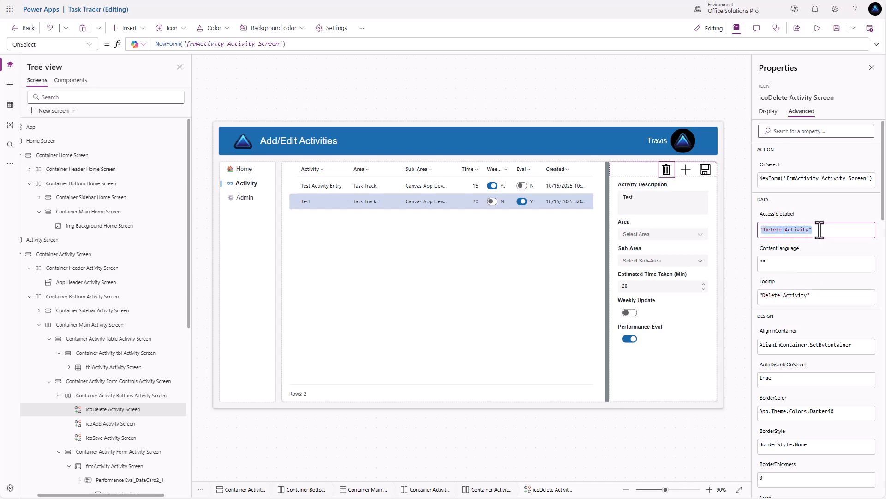
type("Self.Tooltip")
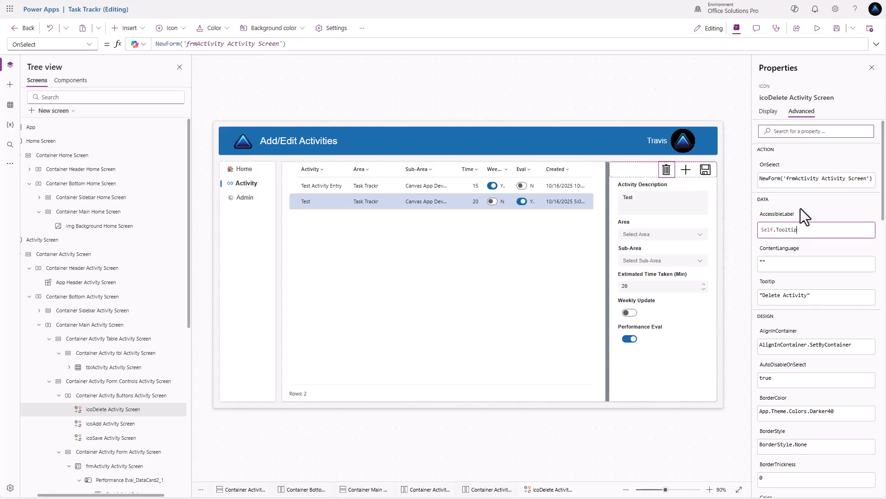
left_click(768, 111)
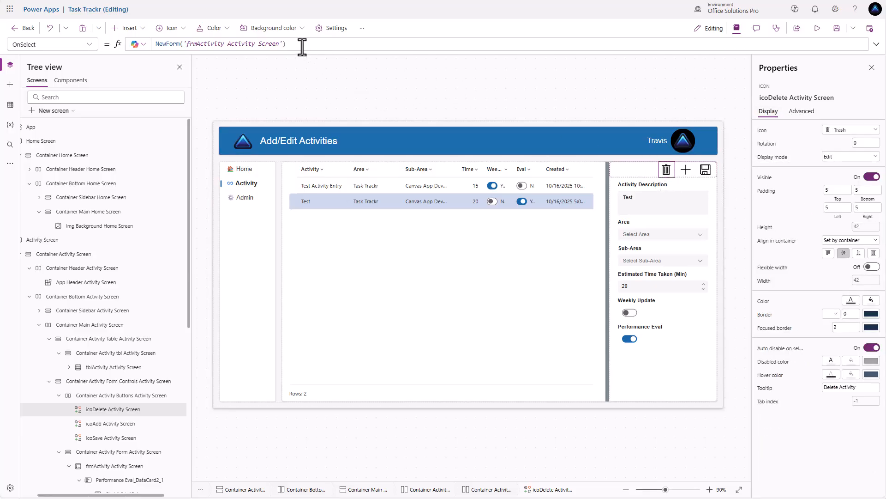
Replace the delete icon's OnSelect formula with Remove('Daily Task Completions', 'tblActivity Activity Screen'.Selected)
left_click_drag(302, 45, 127, 42)
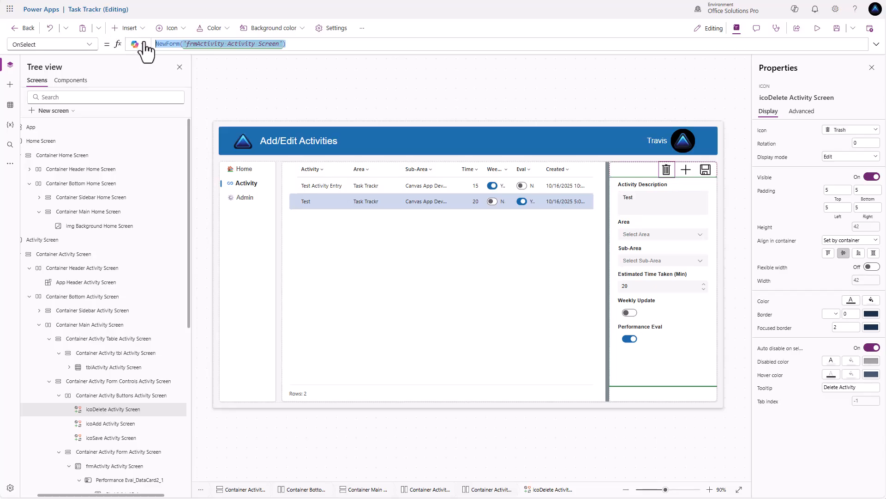
key("Delete")
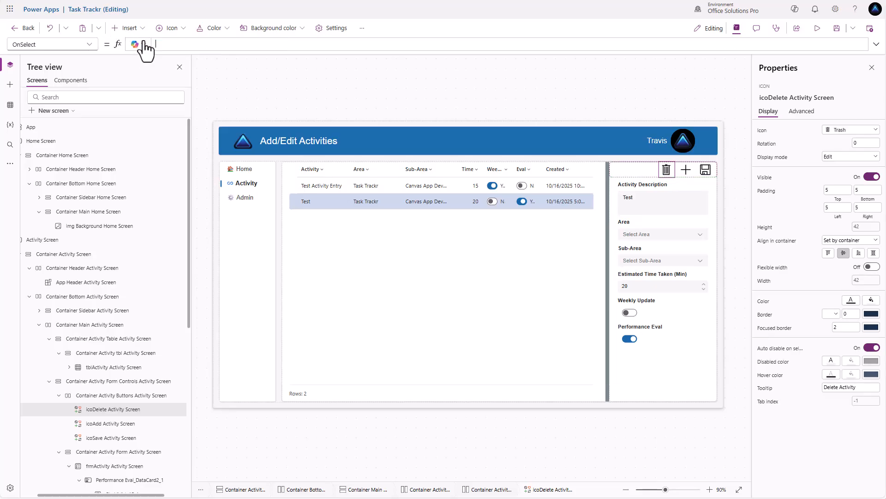
type("Remove('Daily Task Completions'")
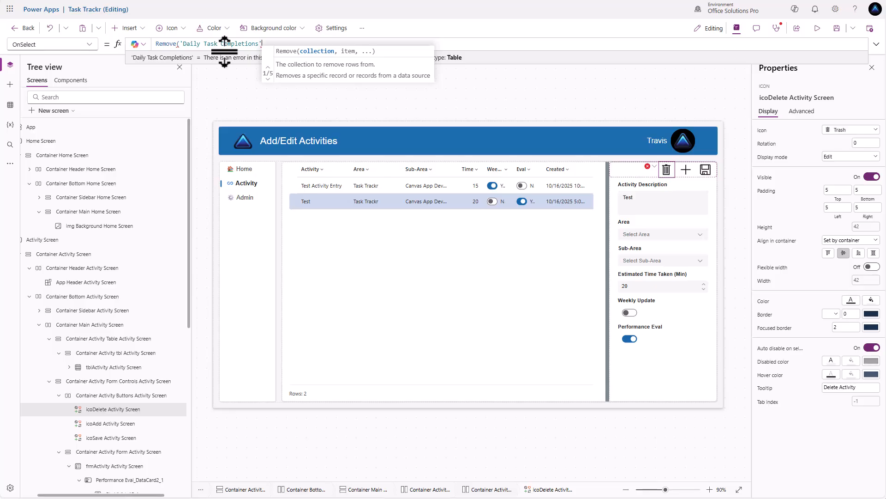
type(", tb")
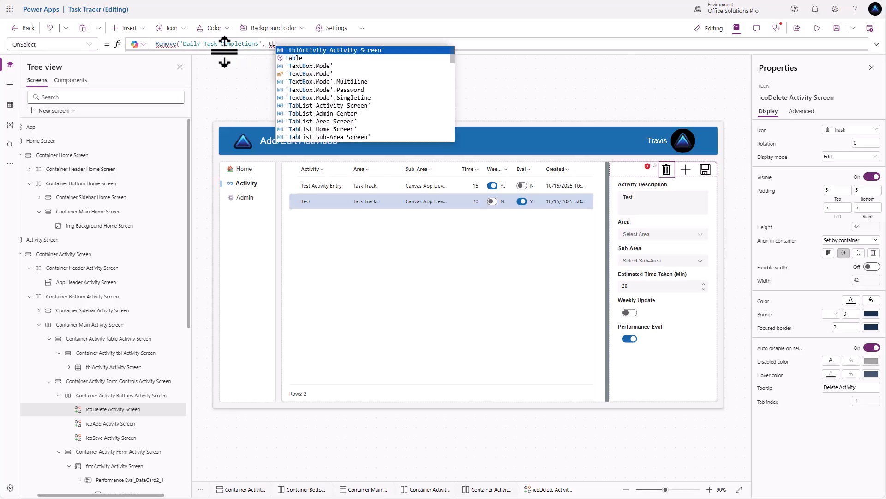
key("Tab")
type(".Selected")
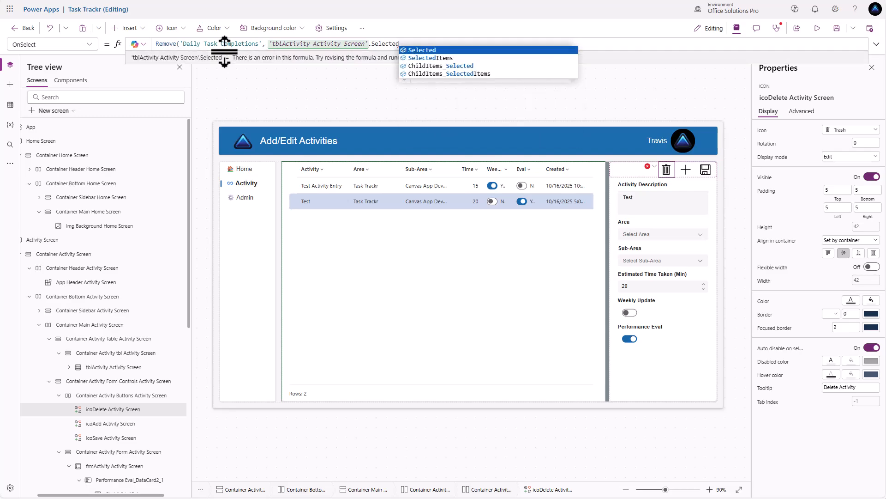
type(")")
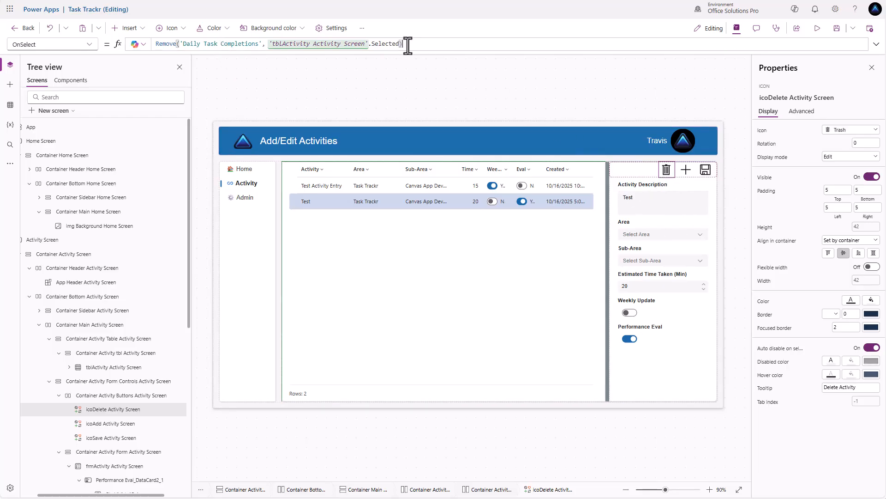
Append NewForm('frmActivity Activity Screen') on a new line of the delete icon's OnSelect formula
type(";")
key("shift+Return")
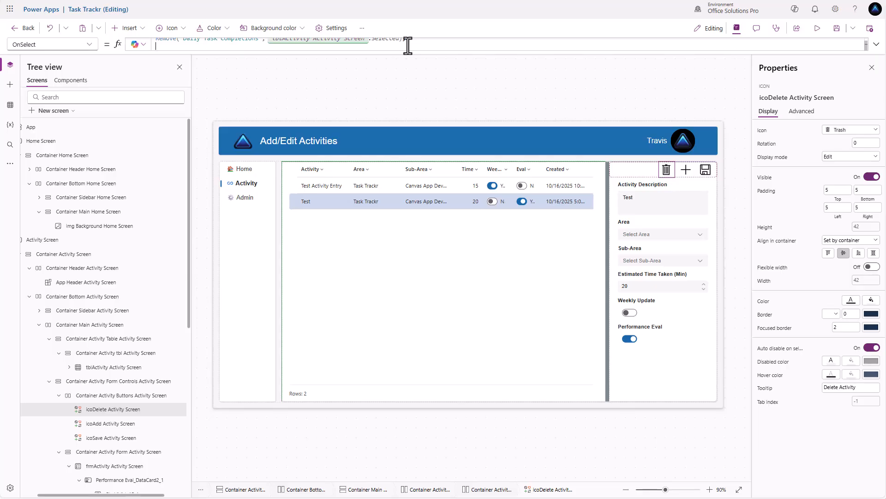
type("NewForm(frm")
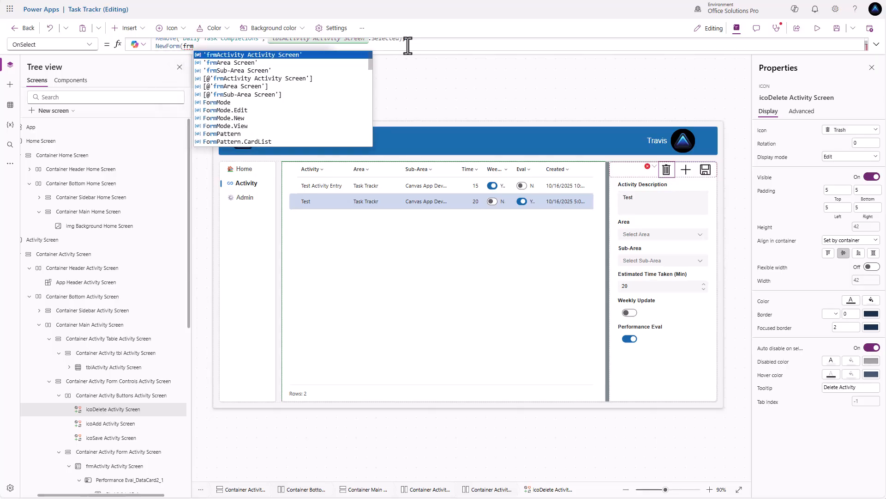
key("Tab")
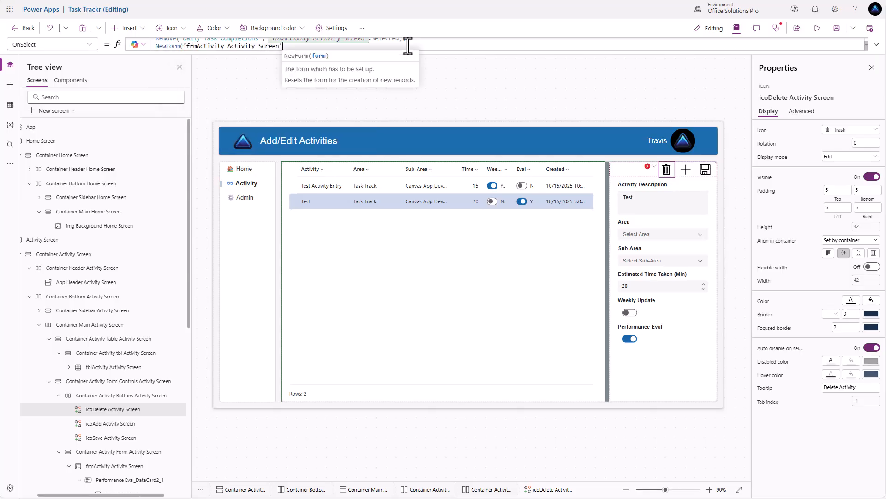
type(")")
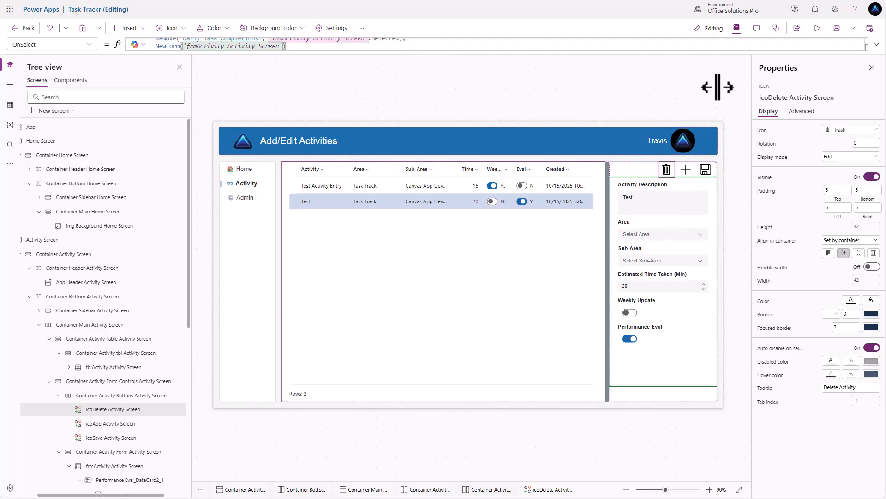
Preview the app, delete the selected Test activity with the trash icon, and look through the form
left_click(815, 29)
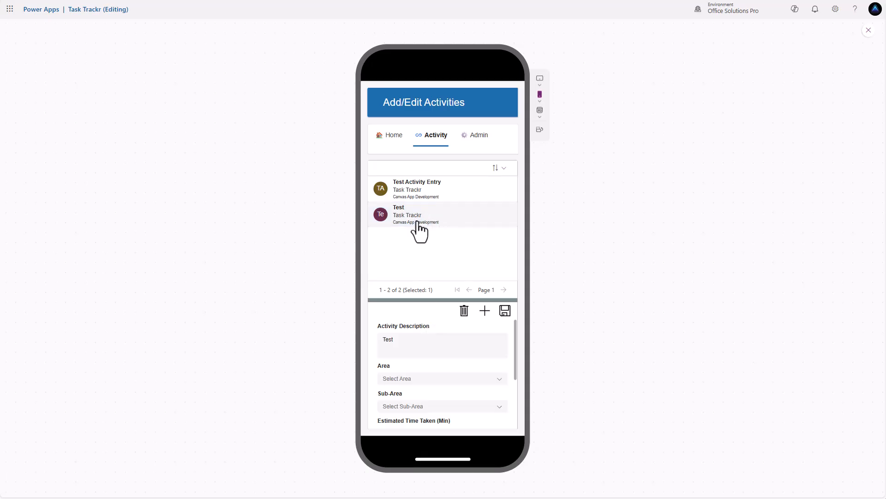
left_click(464, 312)
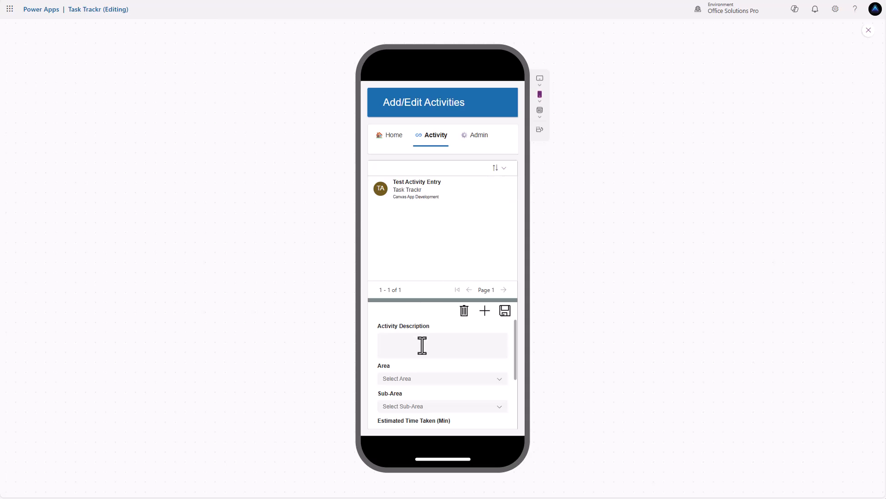
scroll(418, 355, "down", 3)
scroll(418, 362, "up", 3)
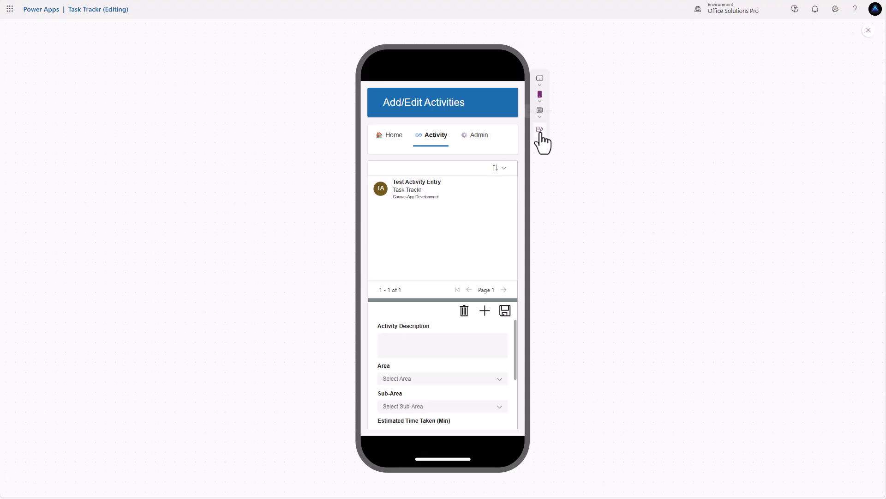
Preview the Activity Screen on a phone in landscape orientation and at canvas size
left_click(540, 129)
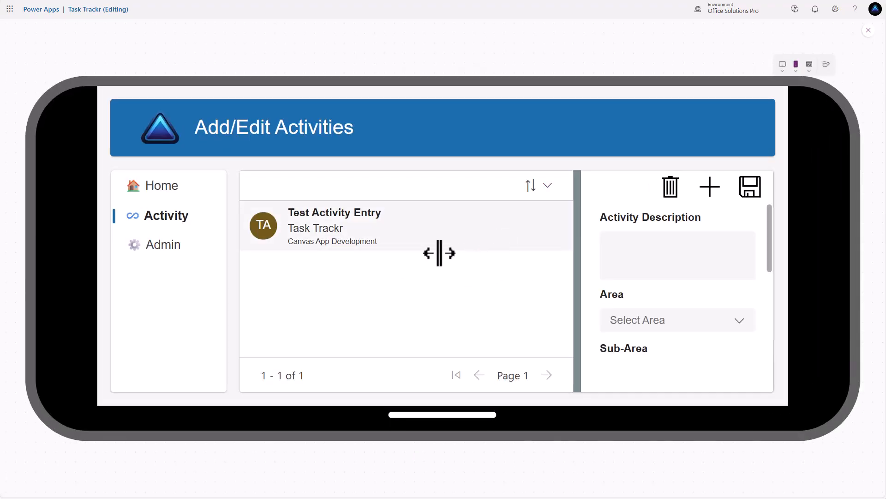
left_click(810, 73)
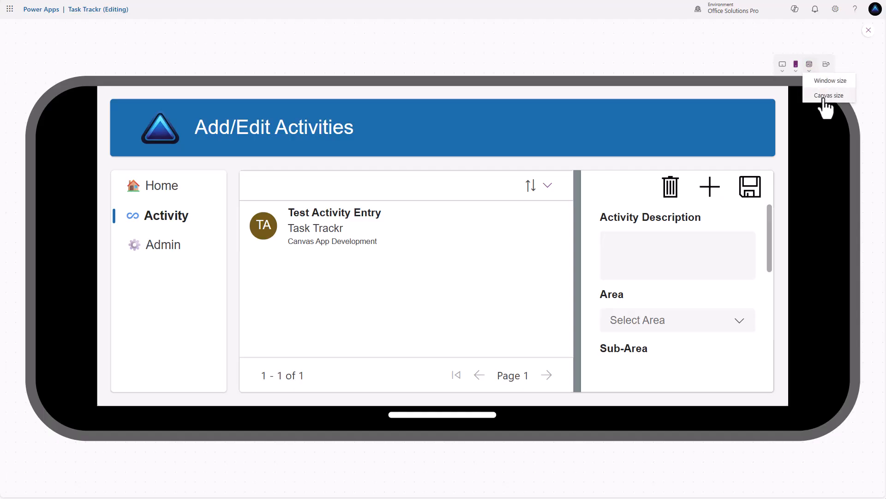
left_click(825, 96)
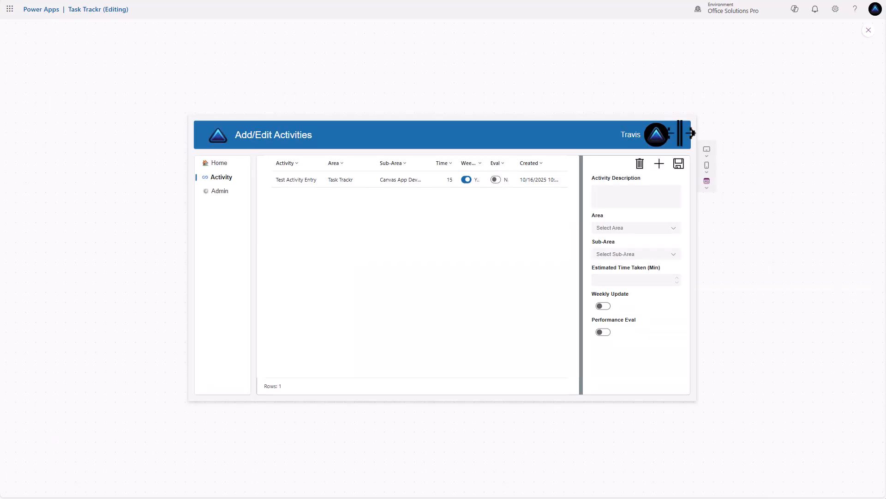
View the Admin and Home screens in the preview, and exit the full-screen browser view and the preview
left_click(218, 191)
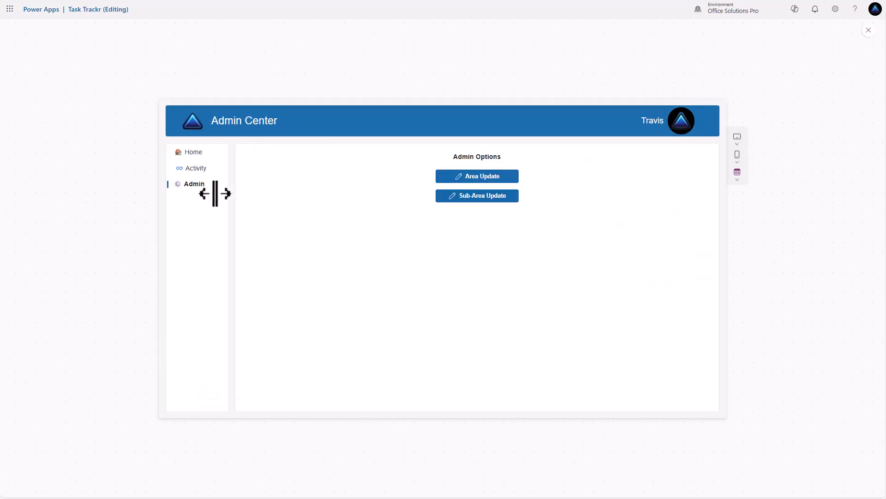
left_click(199, 154)
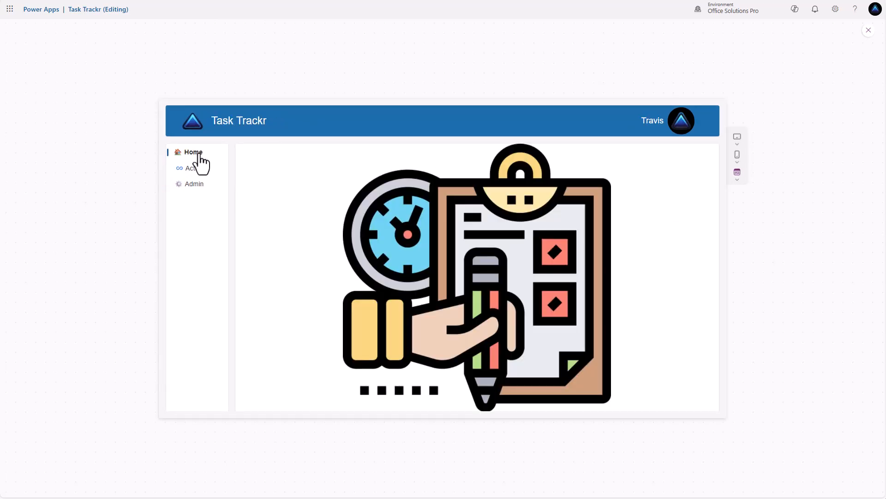
key("F11")
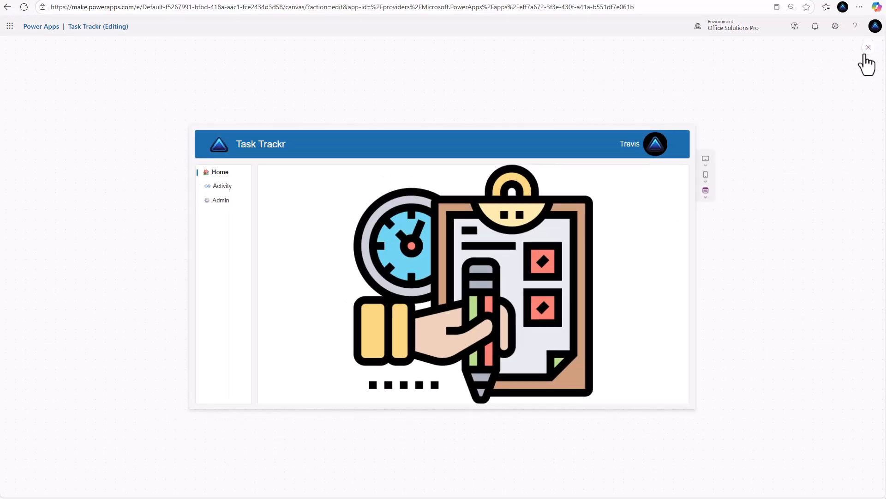
left_click(868, 48)
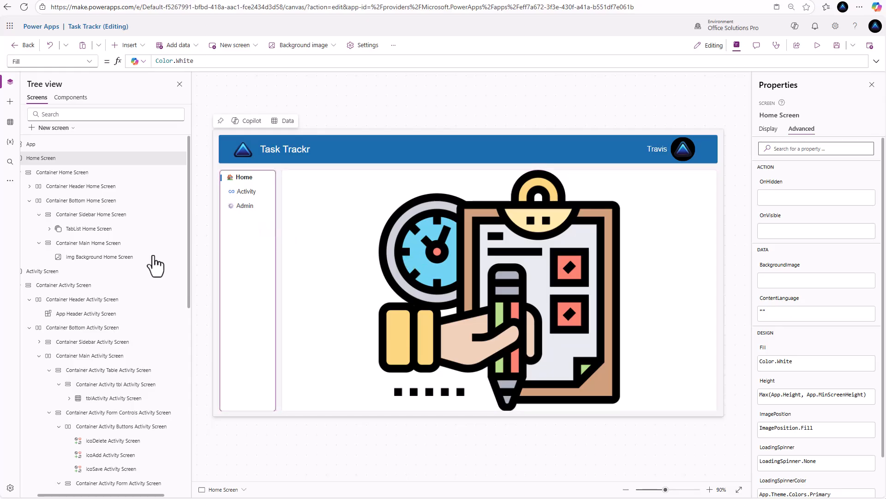
Start the DefaultSelectedItems formula of the Activity Screen's Area combo box with If(IsBlank(ThisItem.Area)
left_click(74, 275)
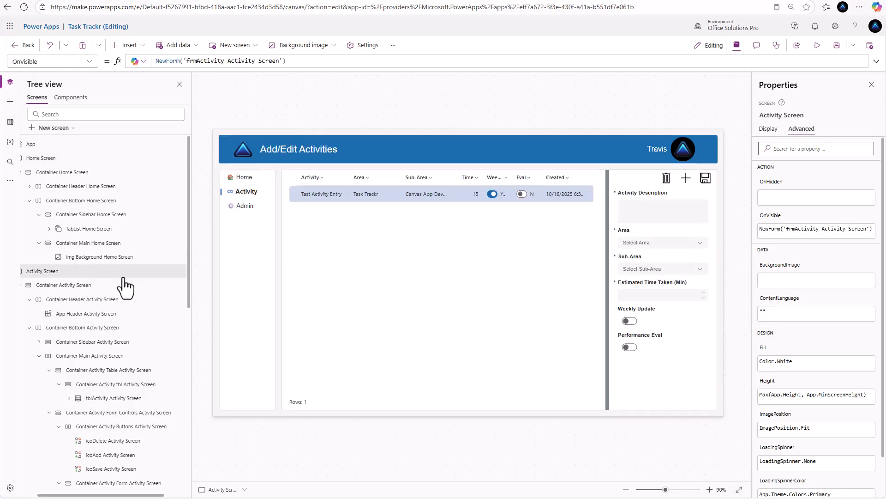
left_click(639, 241)
left_click(645, 242)
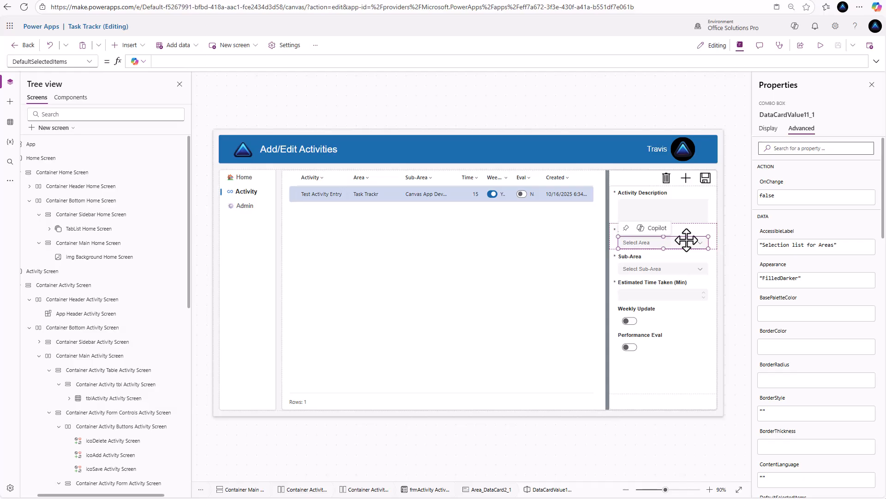
scroll(802, 331, "down", 1)
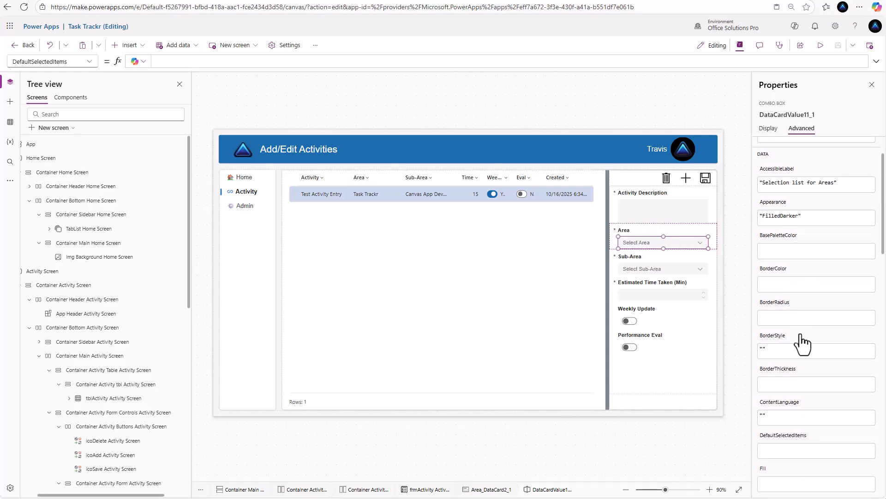
scroll(794, 384, "down", 1)
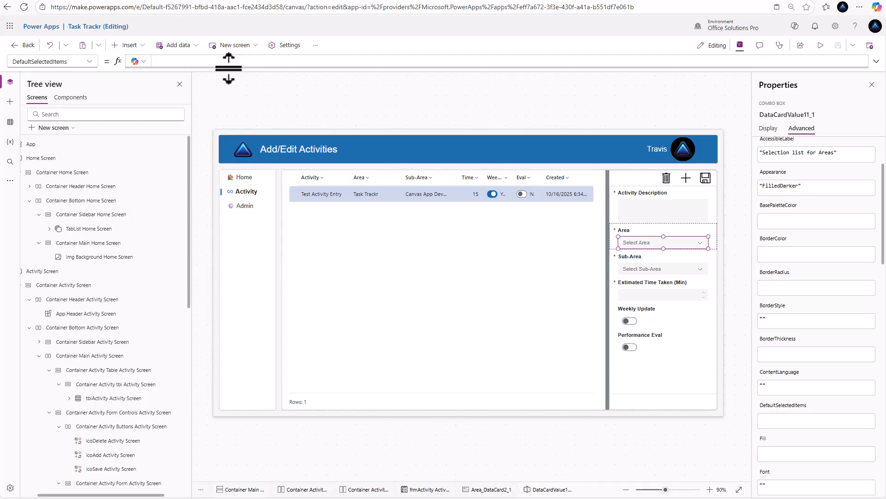
type("f(")
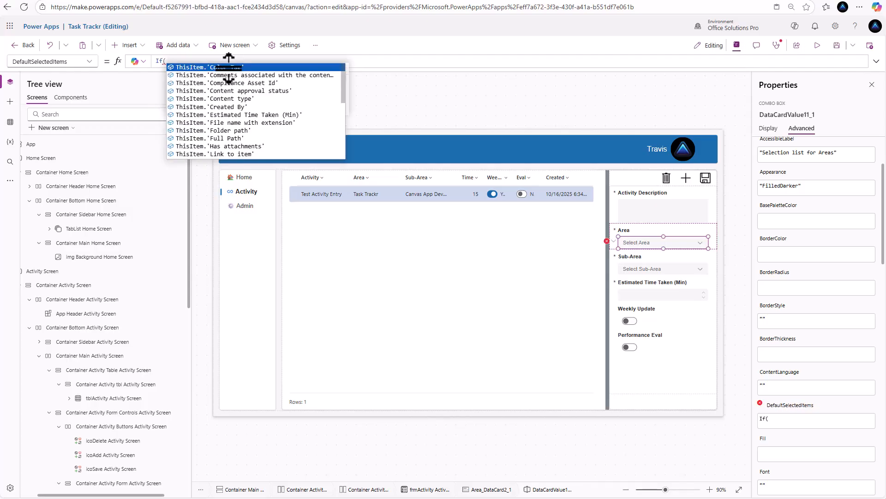
type("IsBlank")
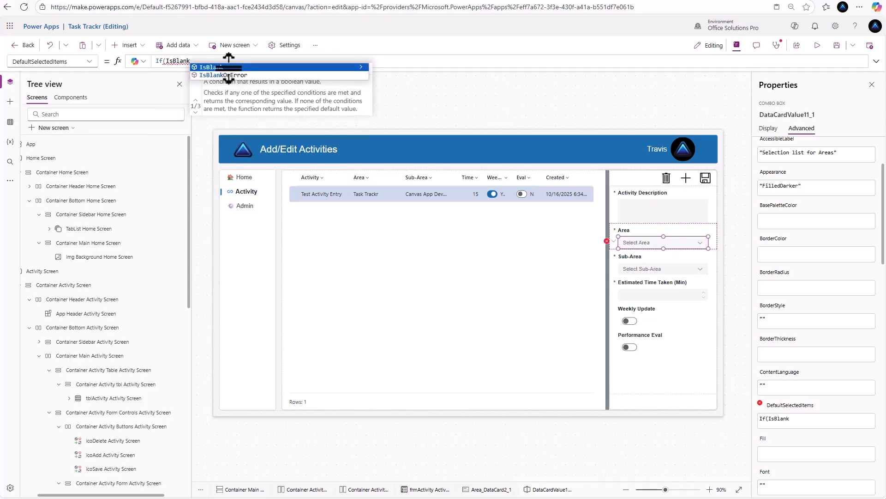
type("(ThisItem.")
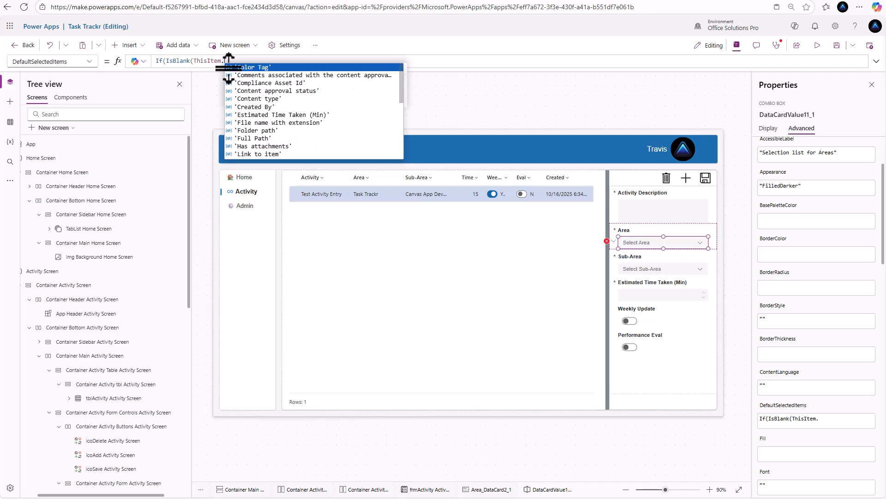
type("Area)")
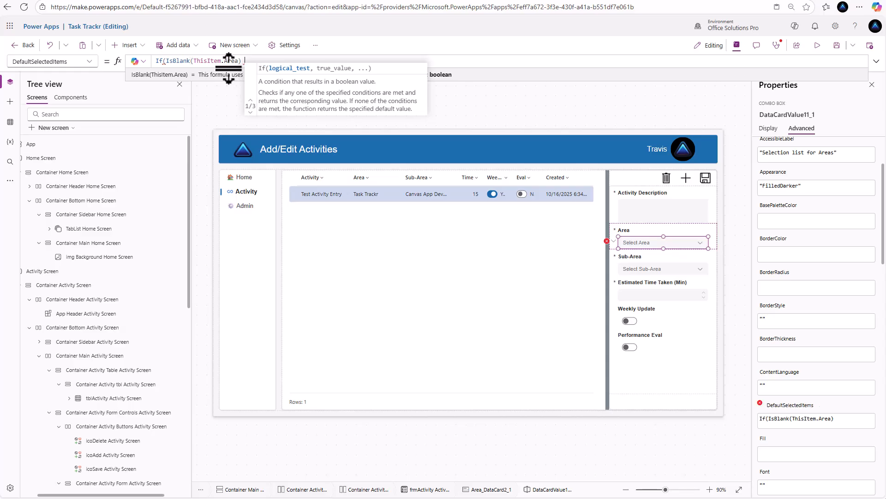
Complete the Area combo box's formula as If(IsBlank(ThisItem.Area), [], [LookUp(Areas, Title = ThisItem.Area)])
type(" {")
key("BackSpace")
type("[")
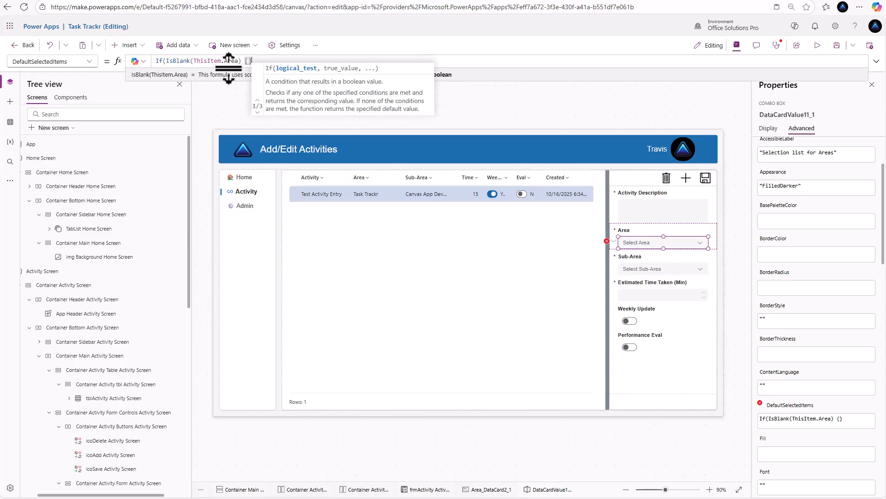
type(", ")
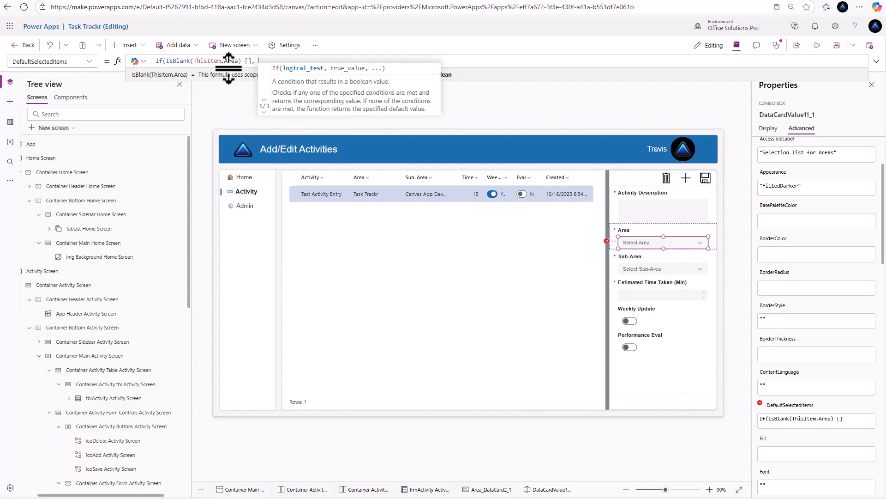
type("[")
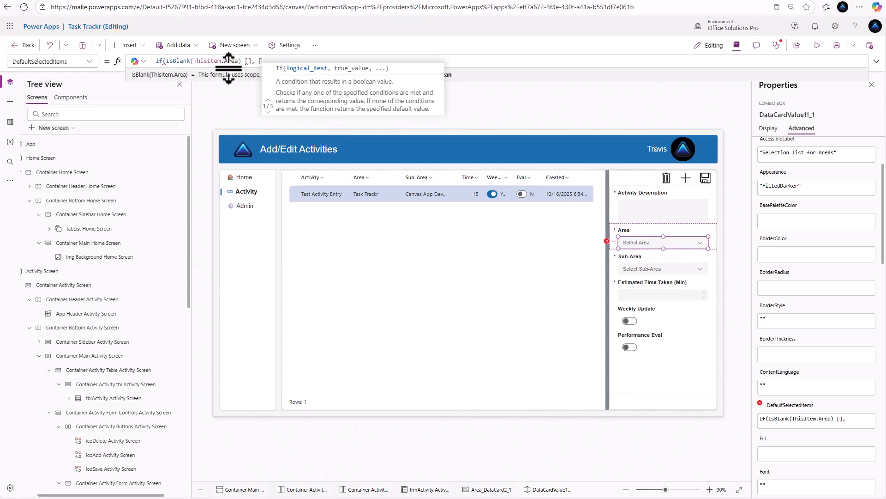
type("Lookup ")
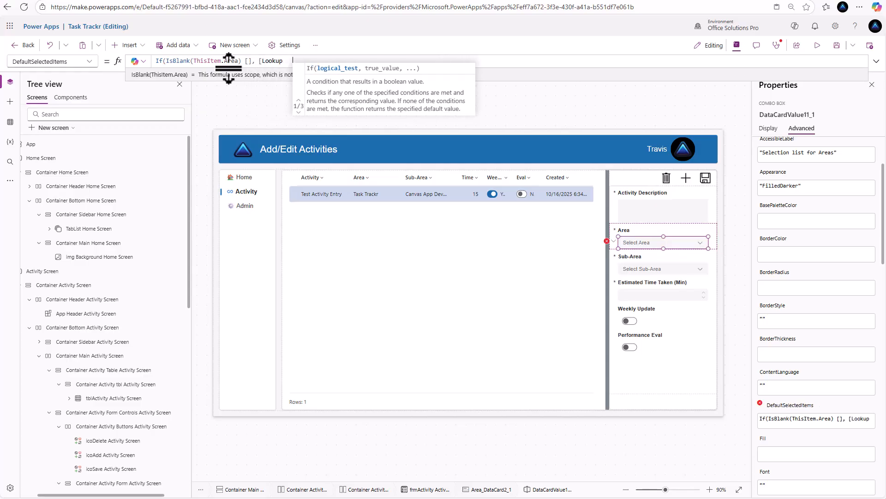
type("(")
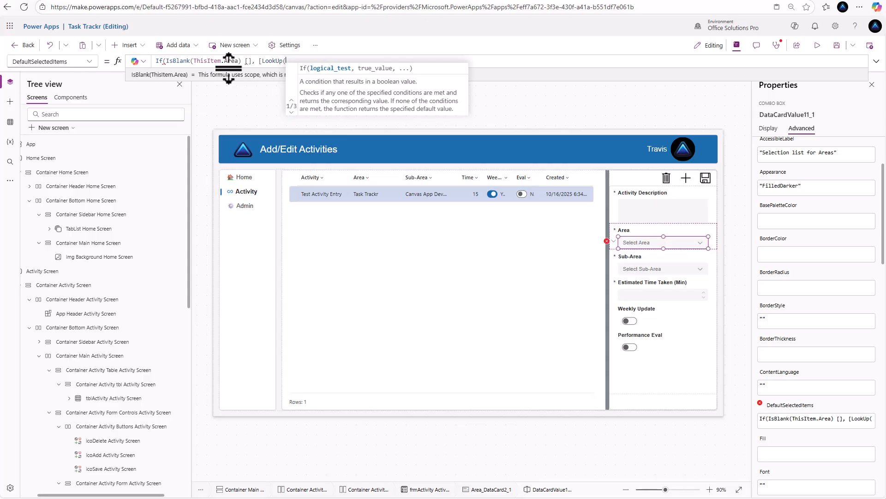
type("Areas")
type(", ")
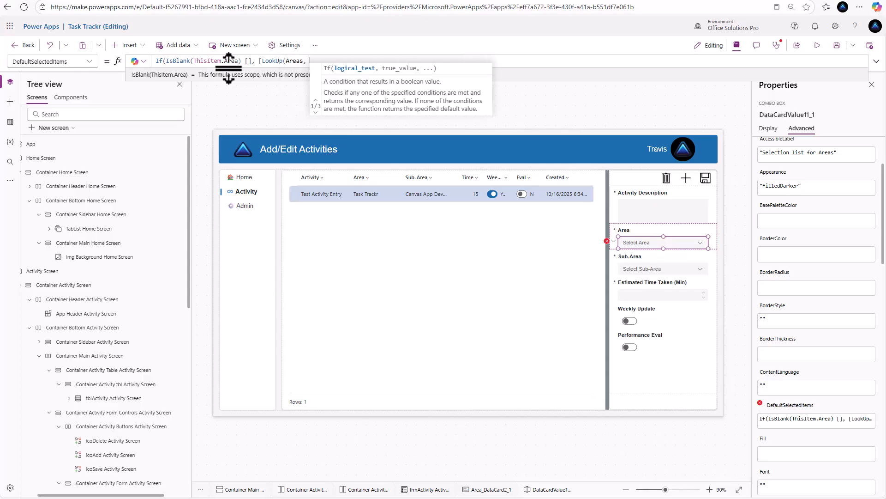
type("Title =")
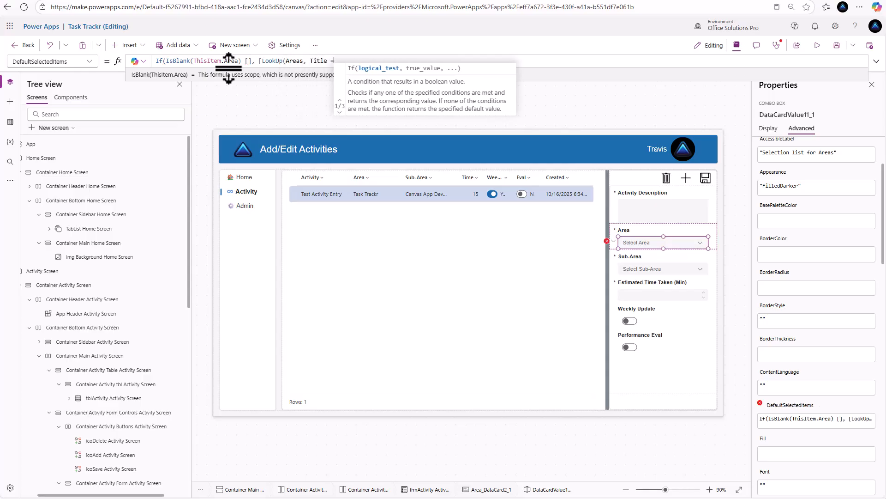
type(" ThisItem.A")
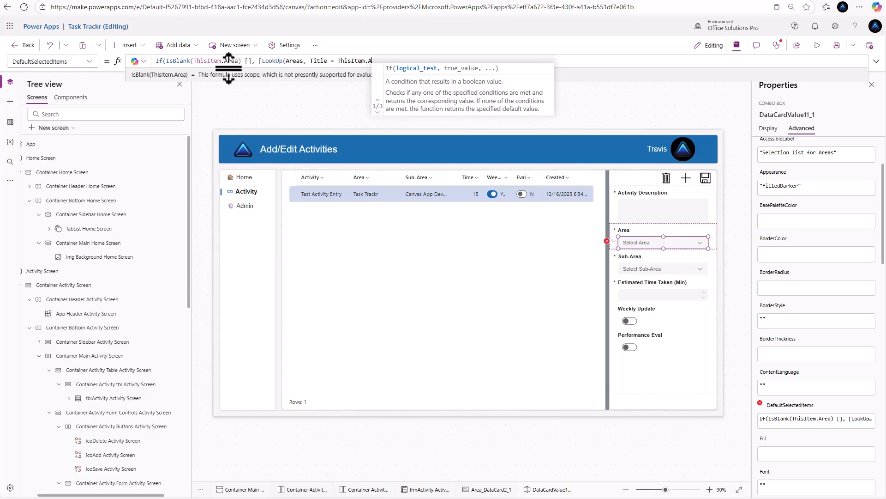
type("rea)")
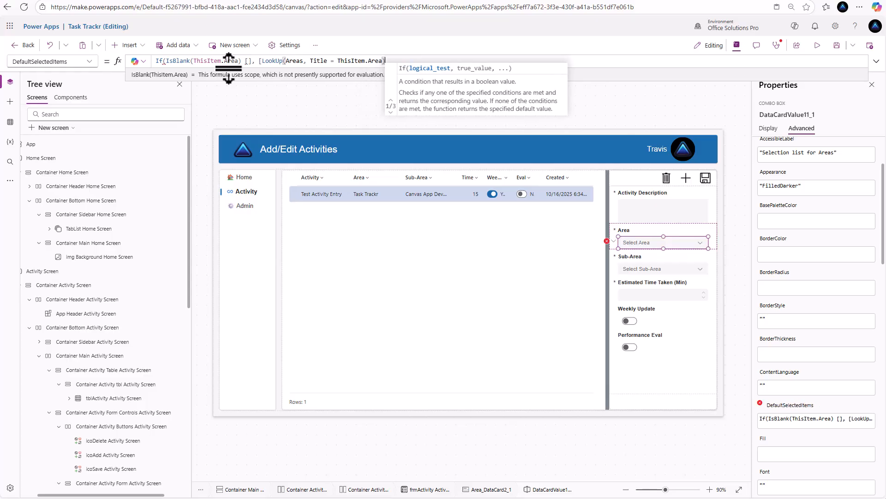
type("])")
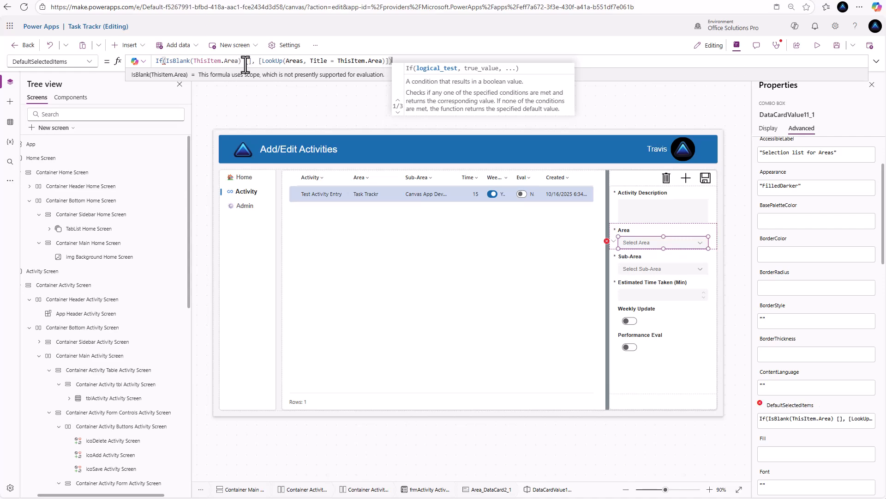
left_click(240, 62)
type(",")
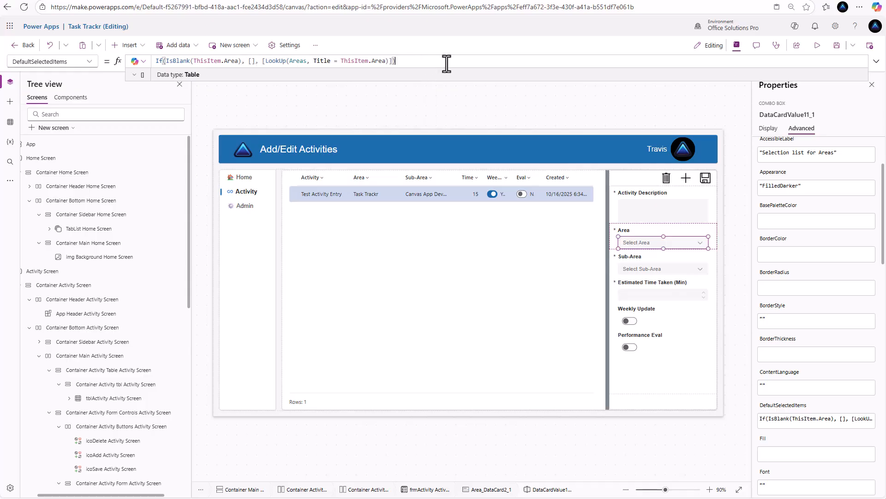
Copy the Area combo box's whole formula into the DefaultSelectedItems property of the Sub-Area combo box
key("ctrl+a")
key("ctrl+c")
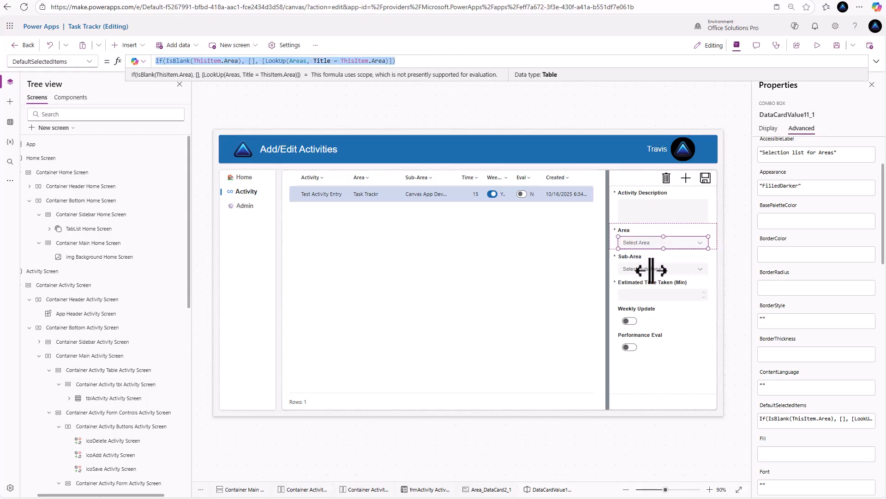
left_click(651, 268)
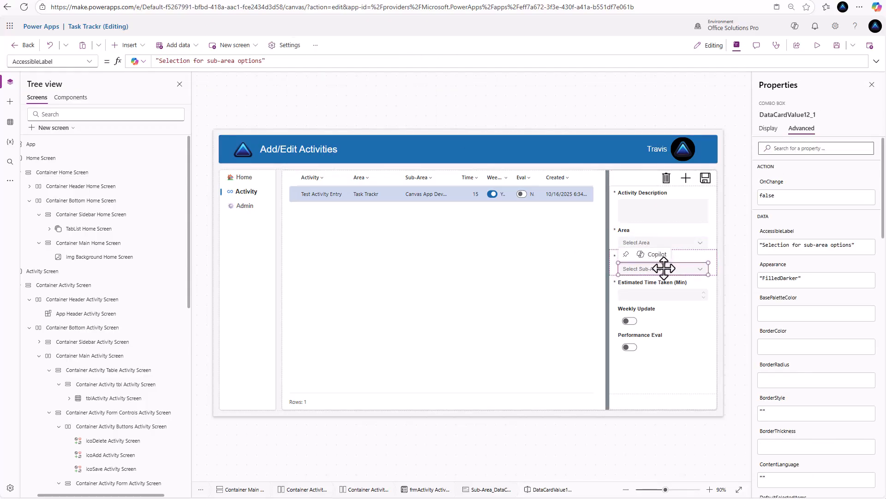
scroll(784, 344, "down", 2)
scroll(783, 345, "down", 3)
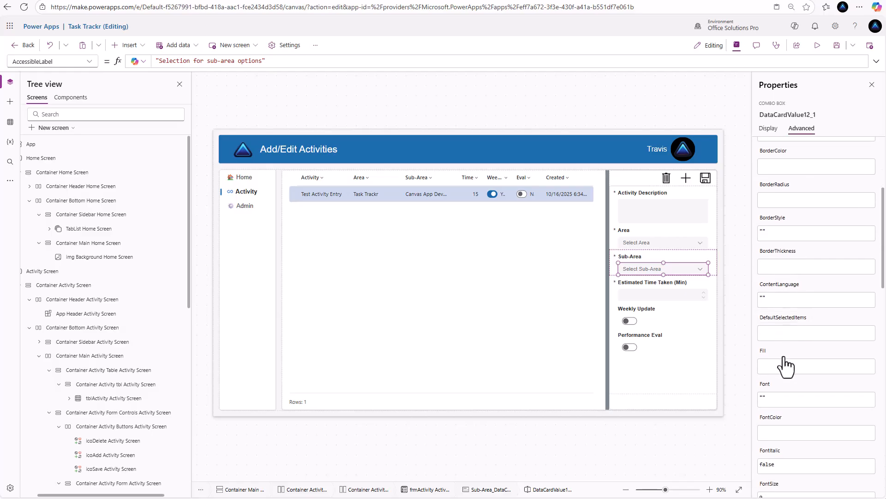
scroll(785, 367, "up", 5)
scroll(788, 376, "down", 4)
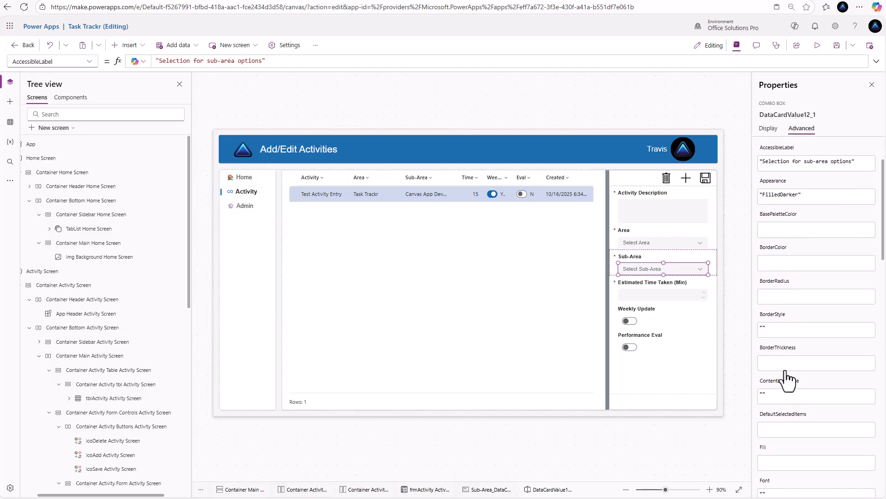
left_click(787, 363)
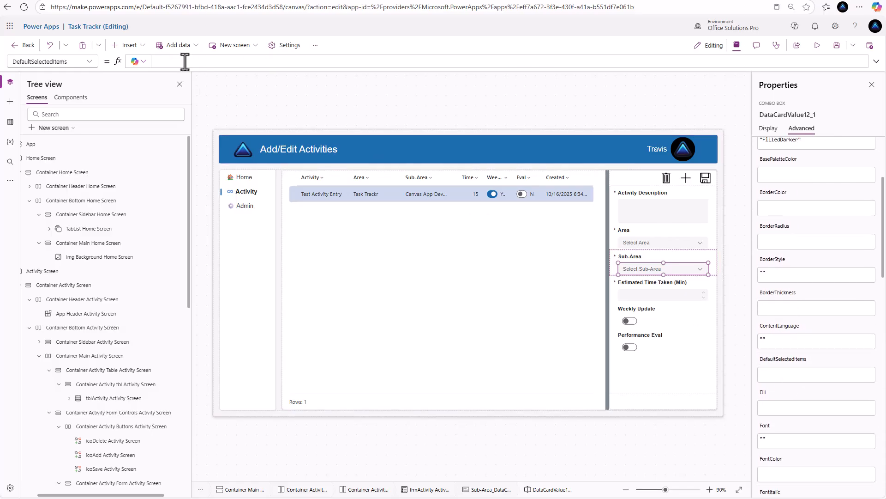
key("ctrl+v")
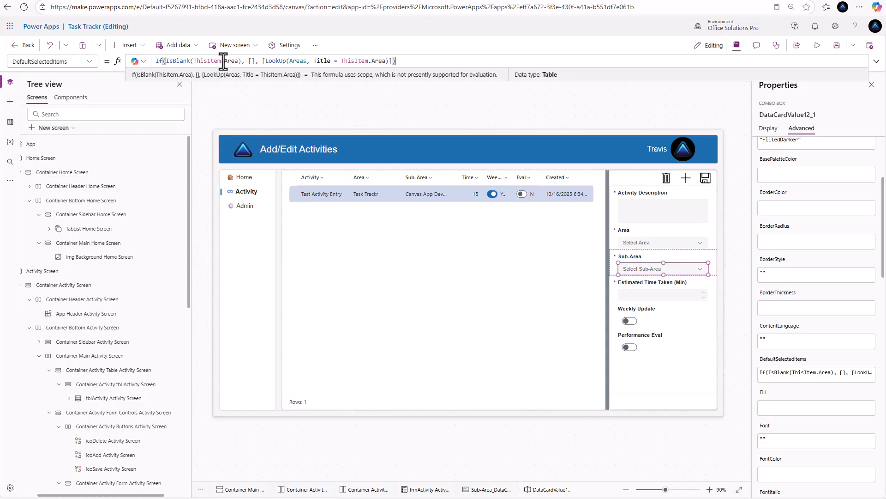
Adapt the Sub-Area combo box's formula to If(IsBlank(ThisItem.'Sub-Area'), [], [LookUp('Sub-Areas', Title = ThisItem.'Sub-Area')])
key("BackSpace")
key("BackSpace")
key("BackSpace")
key("BackSpace")
key("BackSpace")
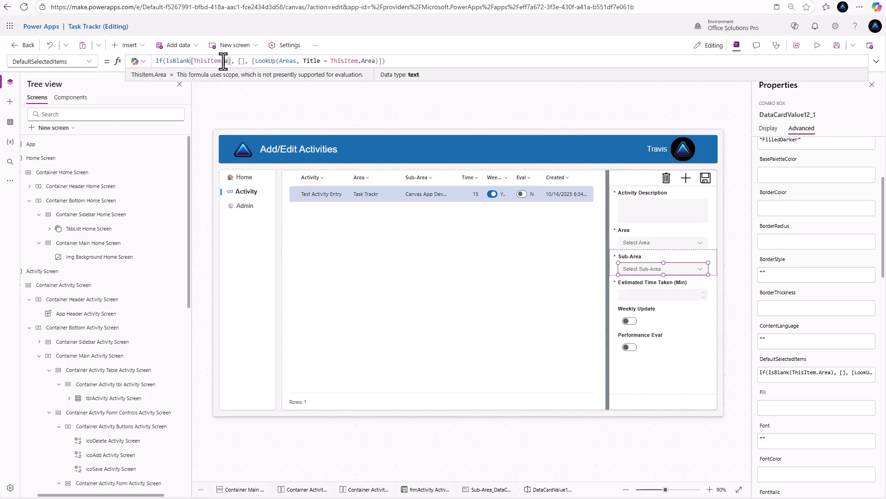
type(".'Sub-Area'")
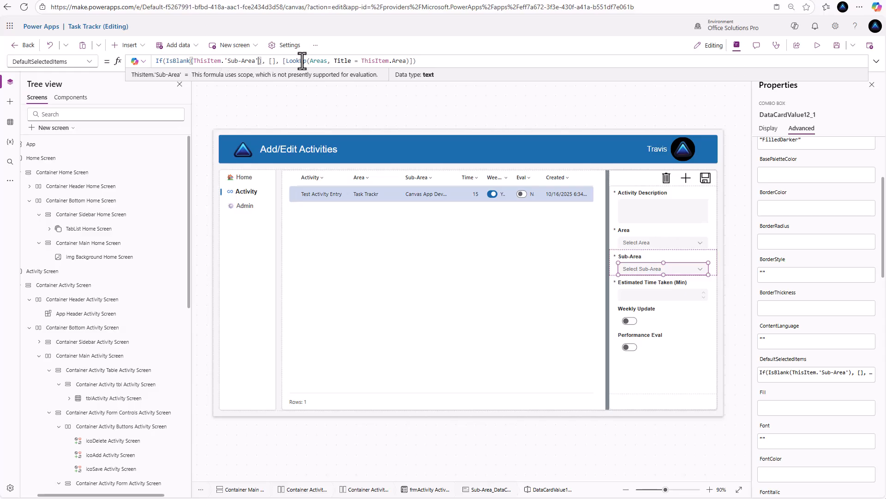
left_click_drag(311, 63, 326, 61)
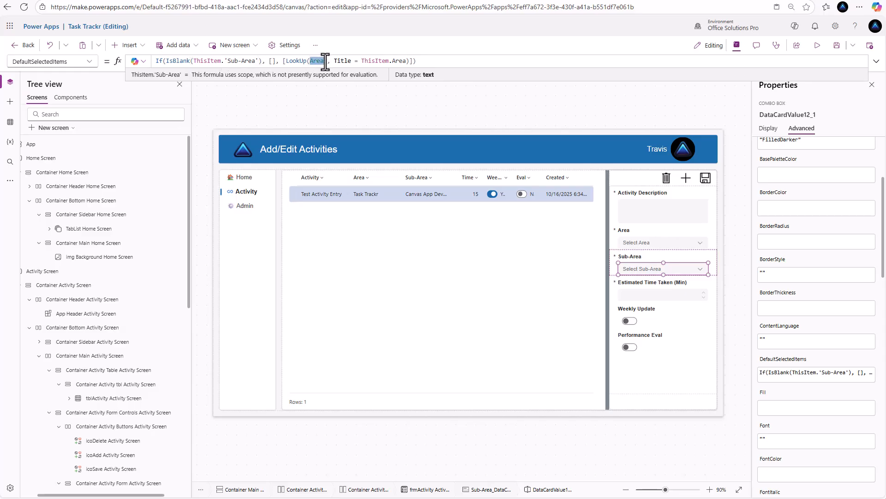
type("sub")
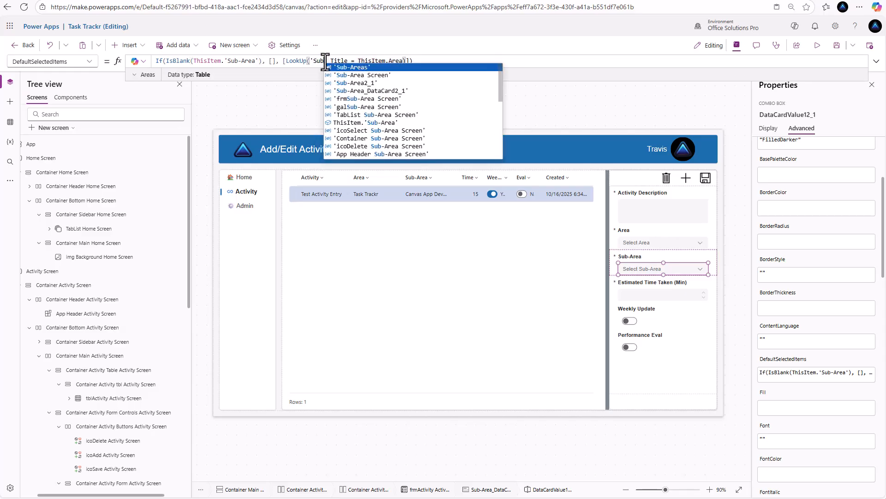
key("Tab")
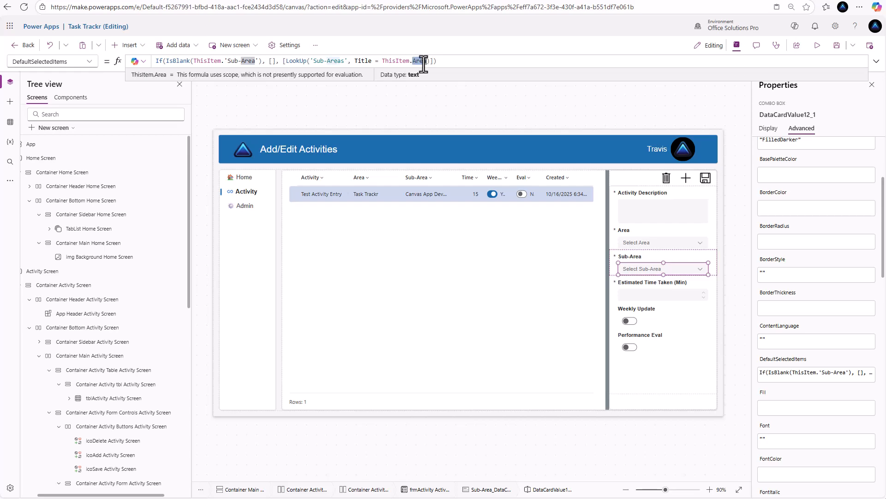
type("sub")
key("Tab")
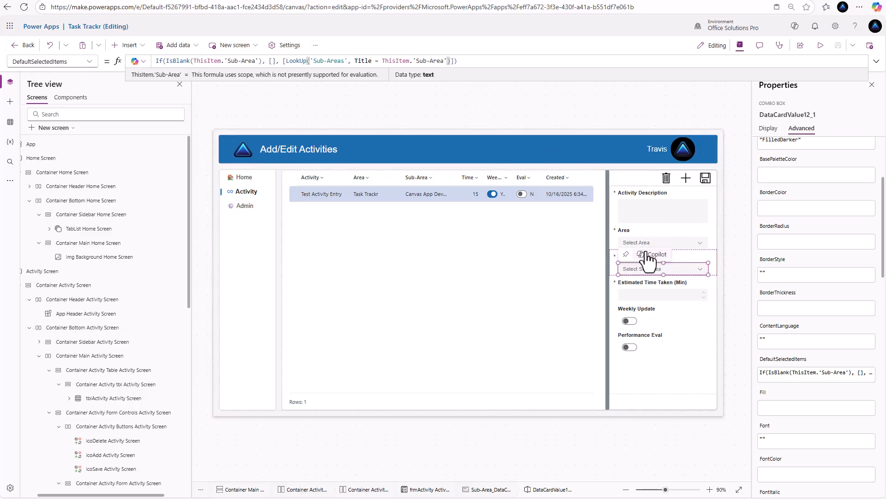
left_click(508, 109)
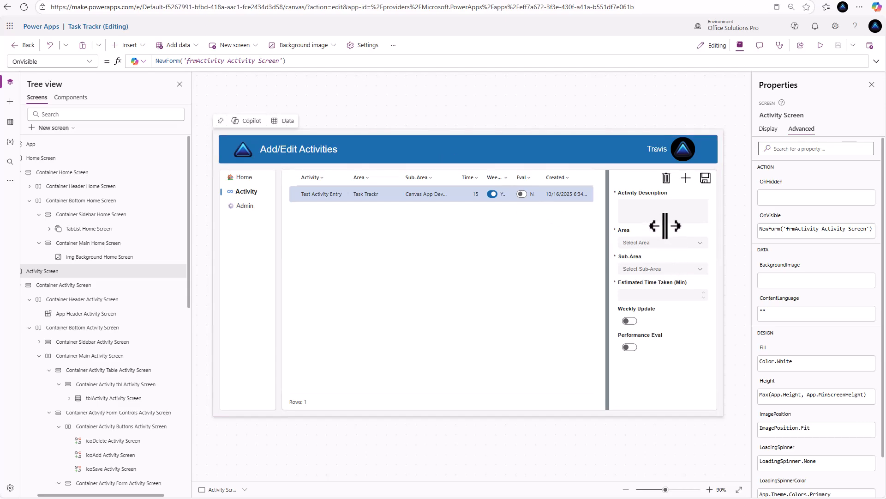
Duplicate the Activity Screen's delete icon and place the copy between the original delete icon and the add icon
left_click(668, 179)
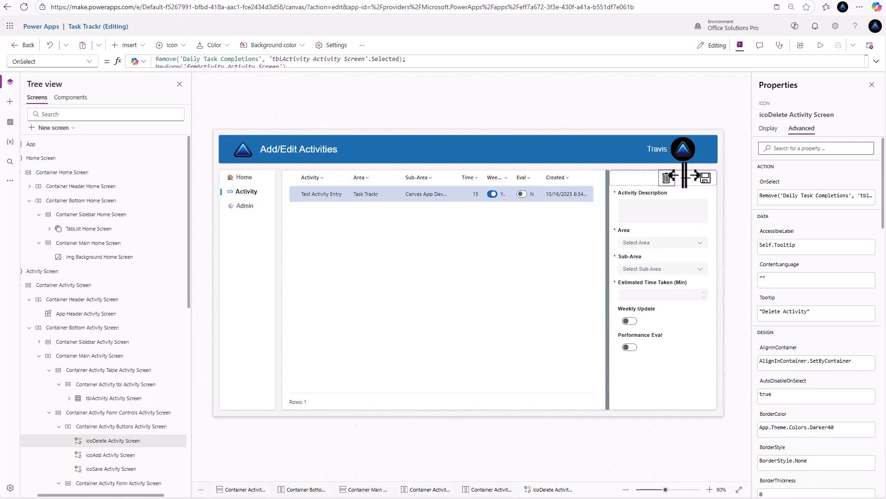
key("ctrl+c")
key("ctrl+v")
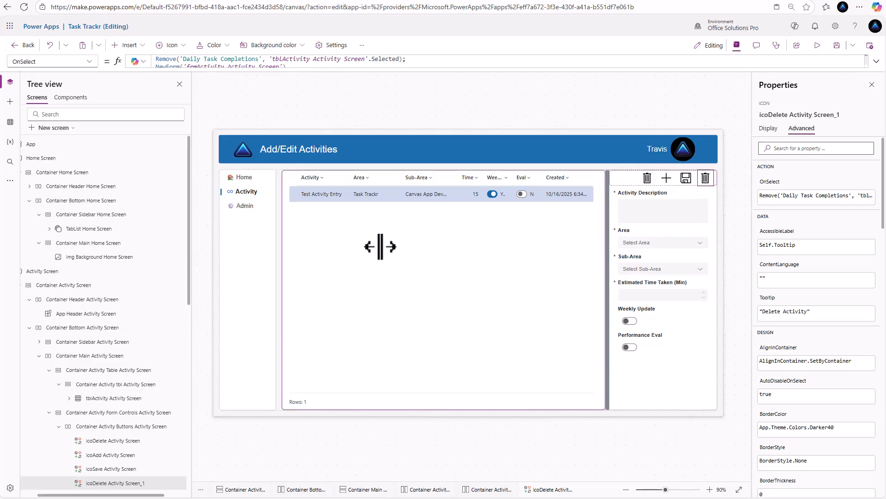
scroll(119, 445, "down", 1)
left_click_drag(118, 445, 116, 411)
Rename the duplicated delete icon as icoReset Activity Screen and change its symbol to Cancel
double_click(111, 410)
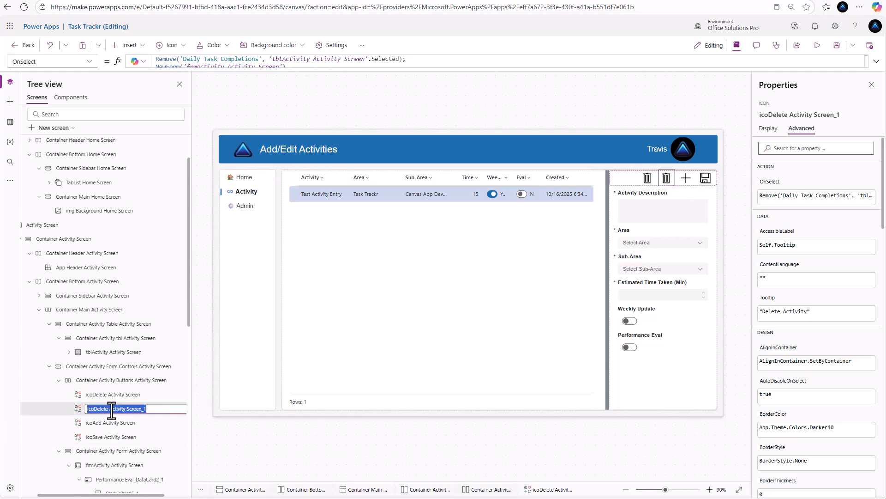
type("icoReset Activity Screen")
key("Return")
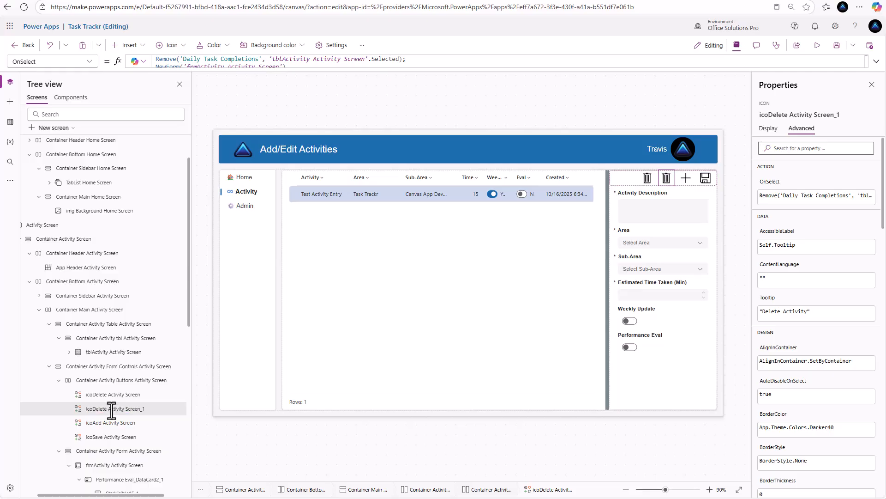
left_click(778, 131)
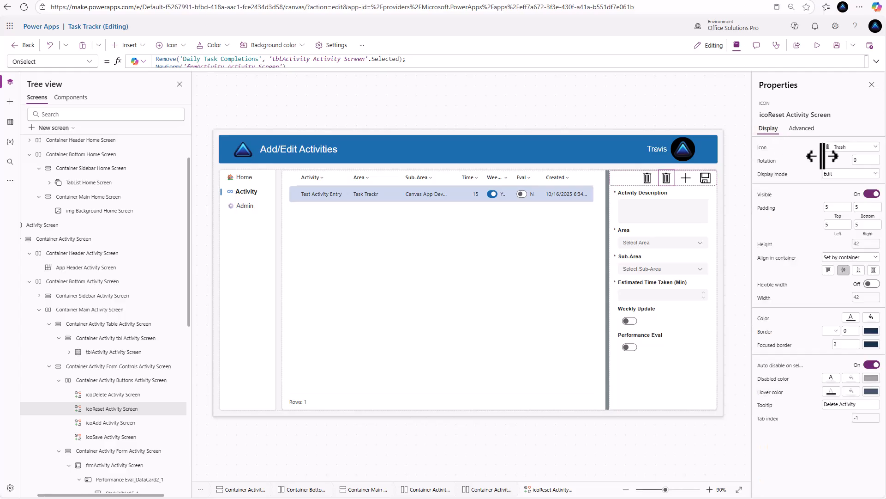
left_click(851, 147)
left_click(811, 200)
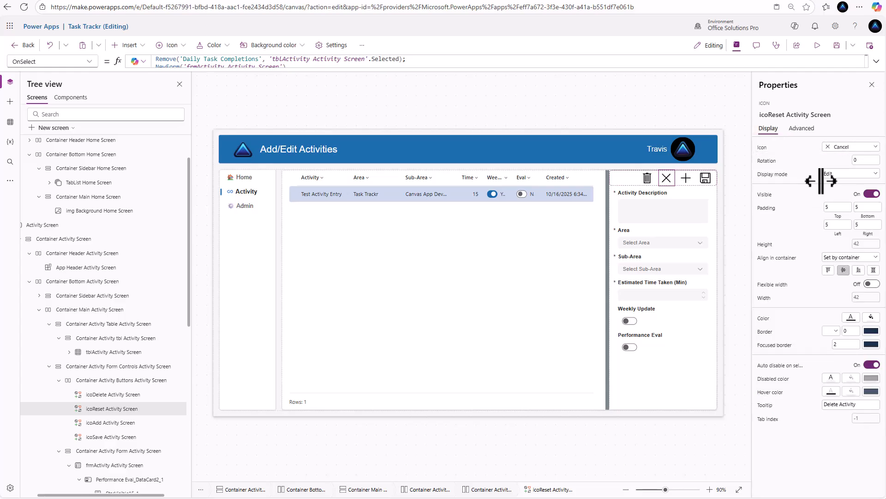
Set the tooltip of icoReset Activity Screen to "Cancel Updates"
left_click(801, 128)
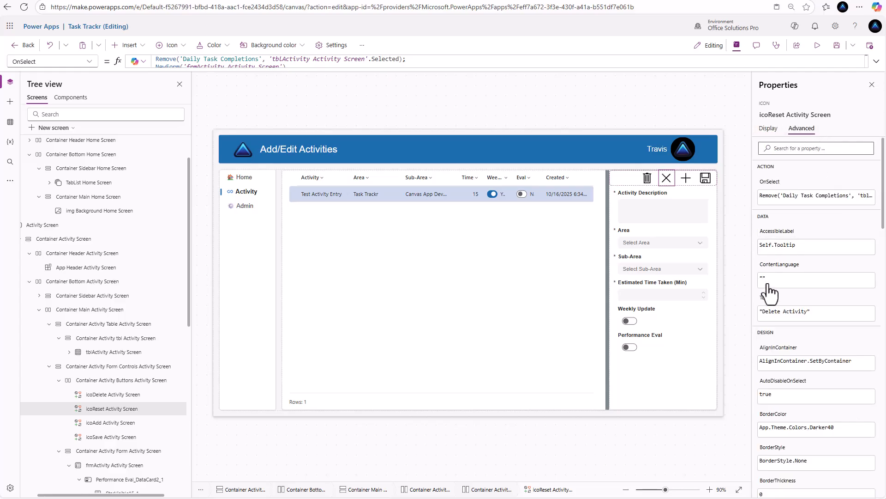
left_click(773, 313)
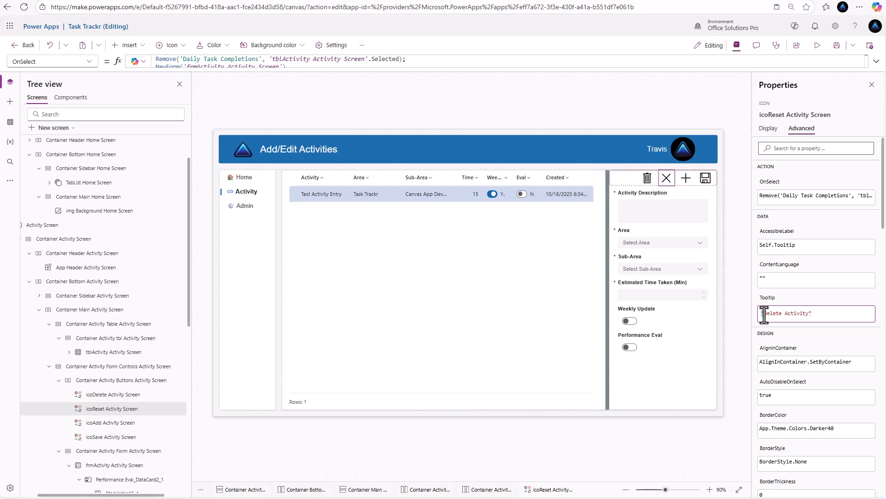
left_click_drag(765, 314, 799, 313)
type("Cancel Updates")
Replace the reset icon's OnSelect formula with ResetForm('frmActivity Activity Screen');
left_click(244, 59)
key("ctrl+a")
key("BackSpace")
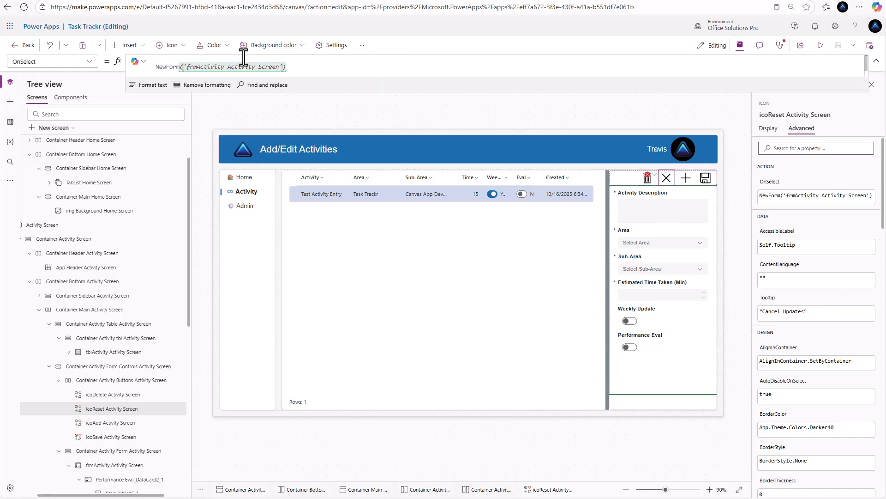
type("ResetForm(frm")
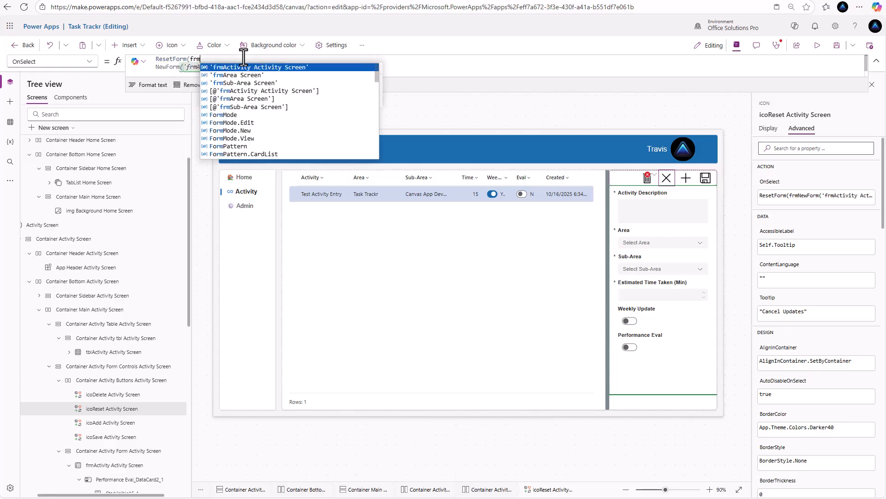
key("Tab")
type(");")
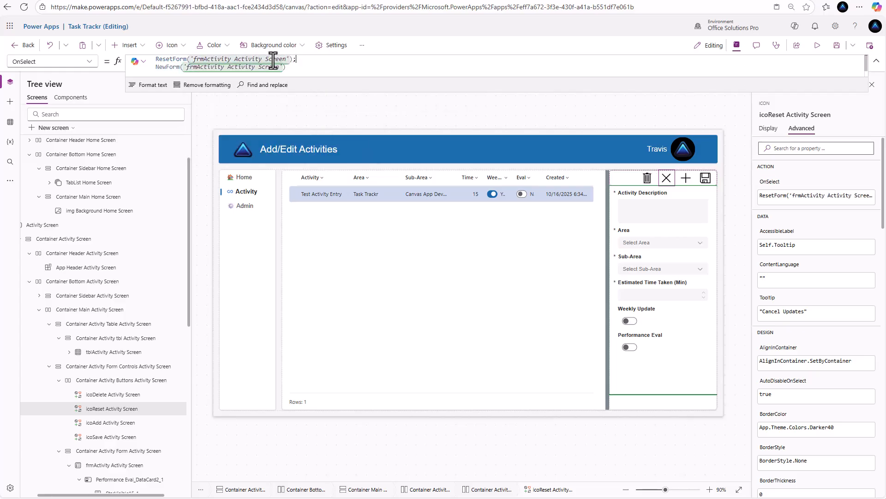
left_click_drag(288, 70, 161, 70)
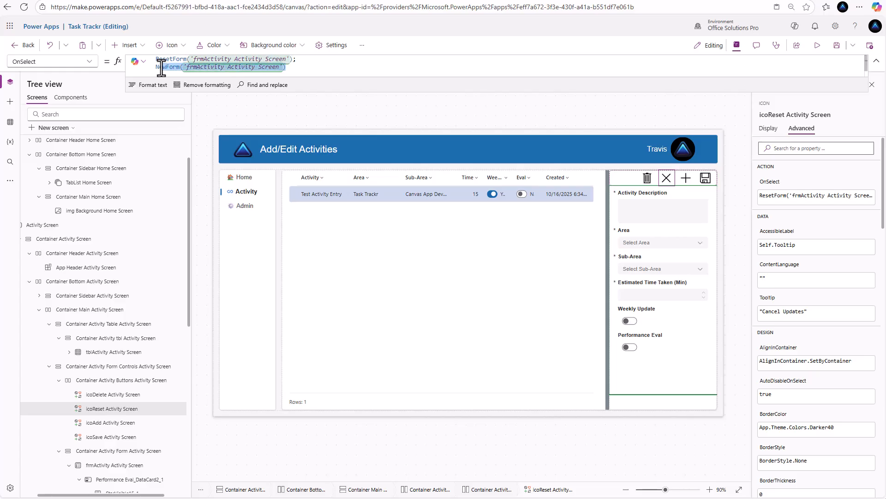
key("Delete")
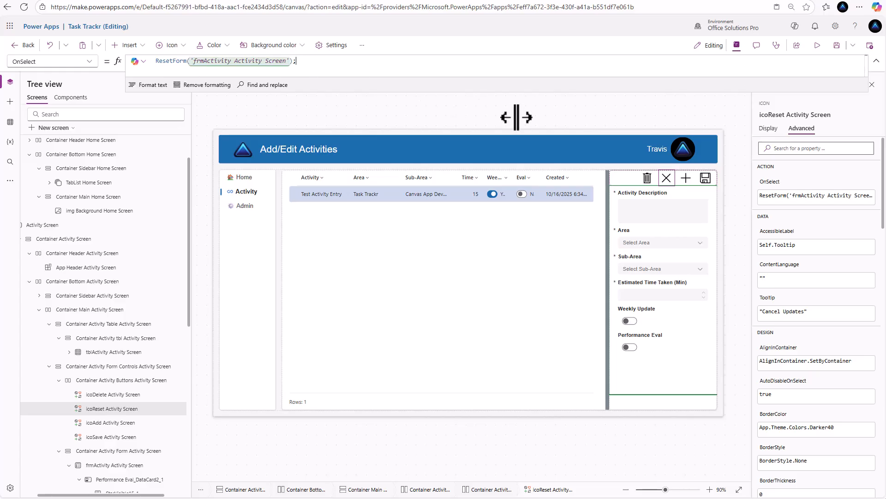
Load the table's activity entry into the form and test the cancel icon on it
left_click(559, 192)
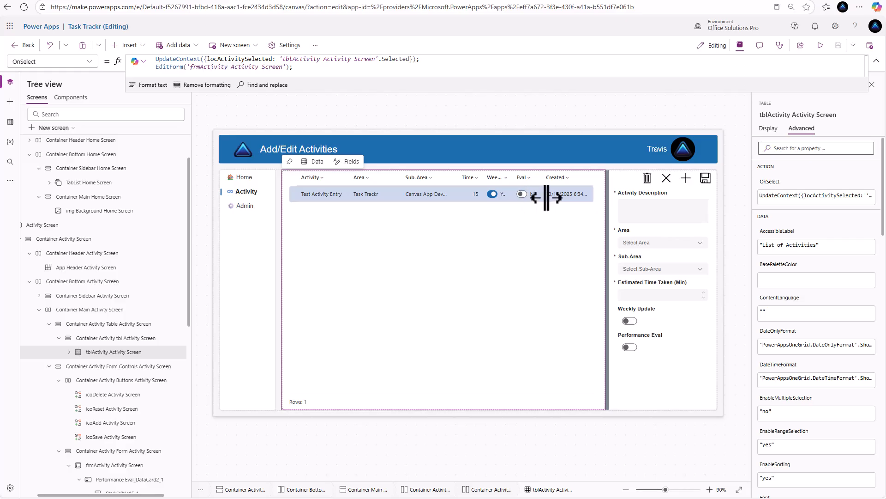
key("alt")
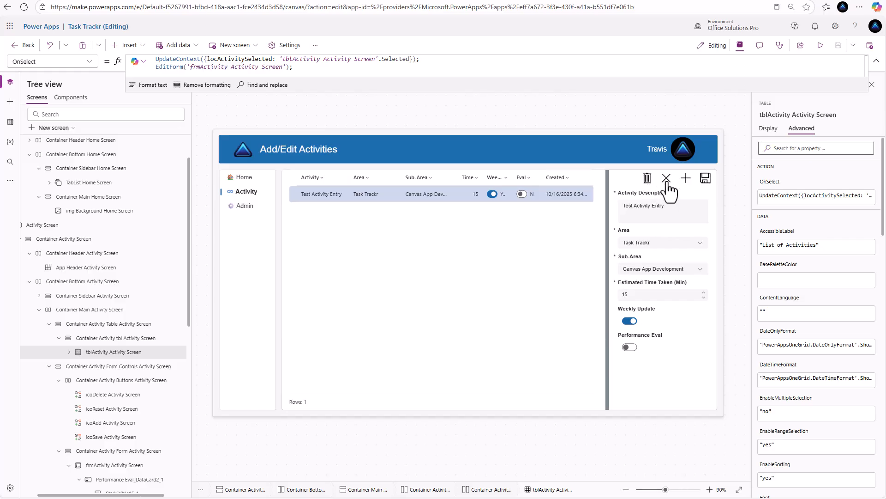
left_click(665, 125)
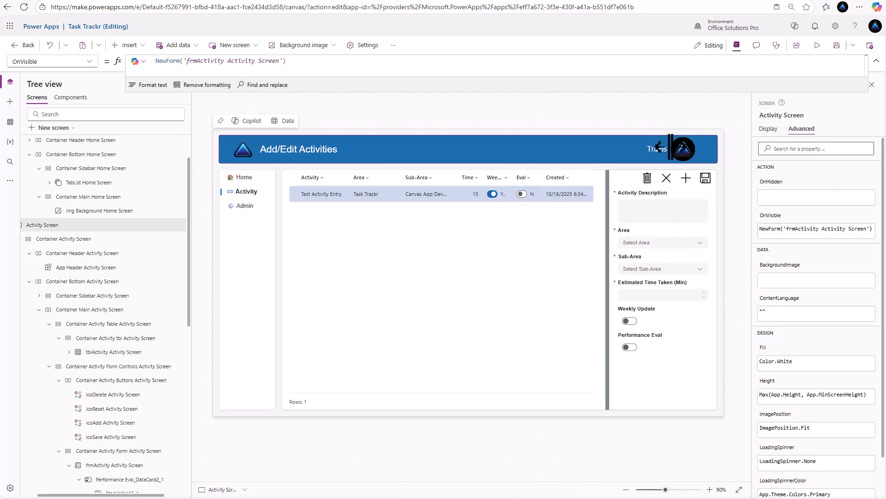
left_click(667, 180, "alt")
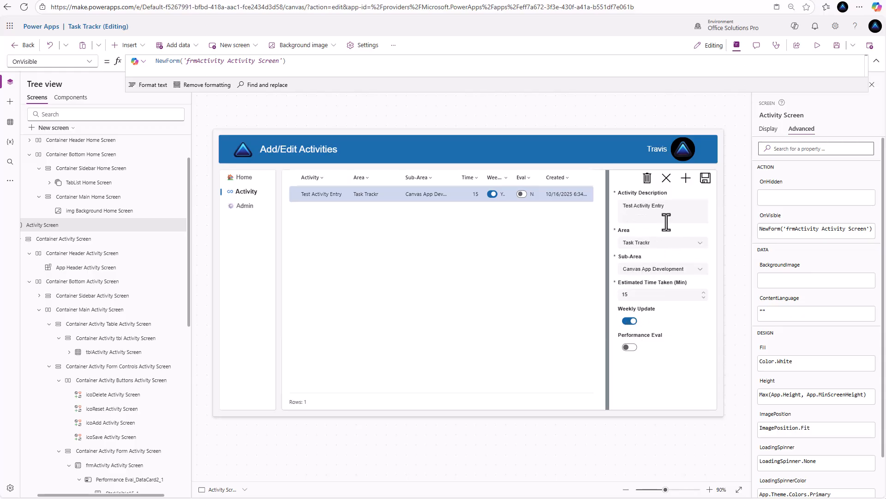
Copy the add icon into the form's Area card and shrink it to about 27 wide at the far end of the Area label
left_click(630, 231)
left_click(632, 230)
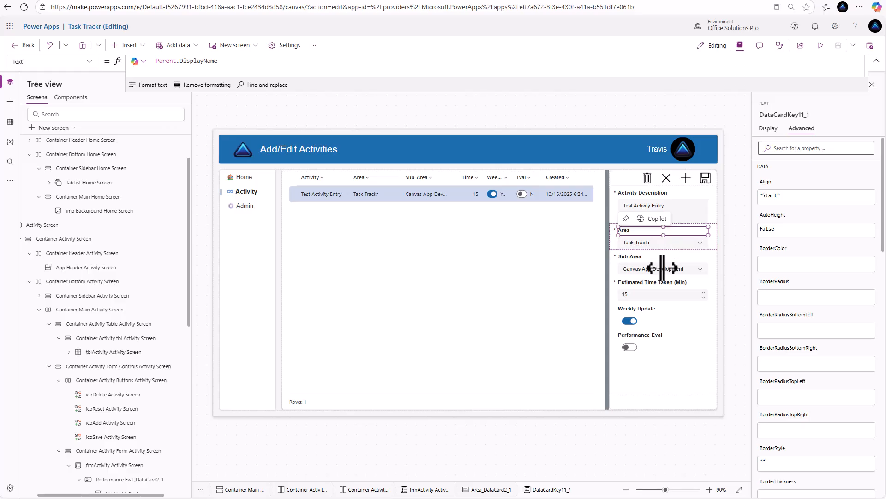
left_click(687, 179)
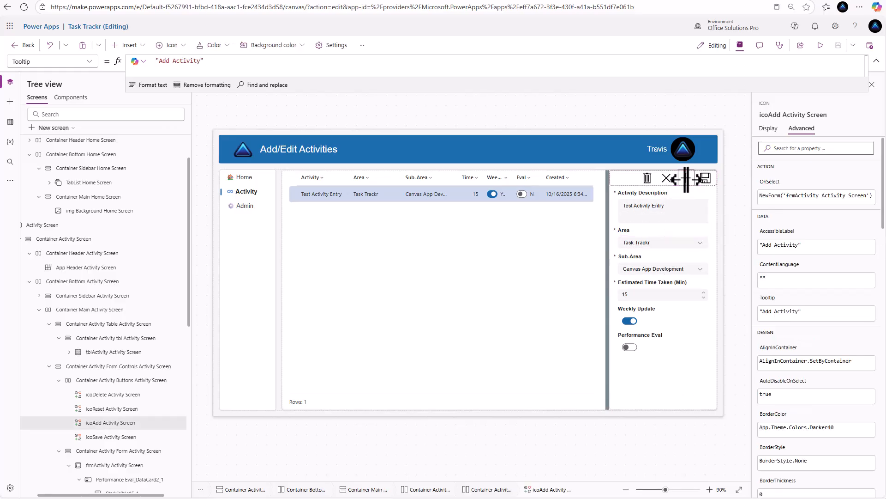
left_click(666, 232)
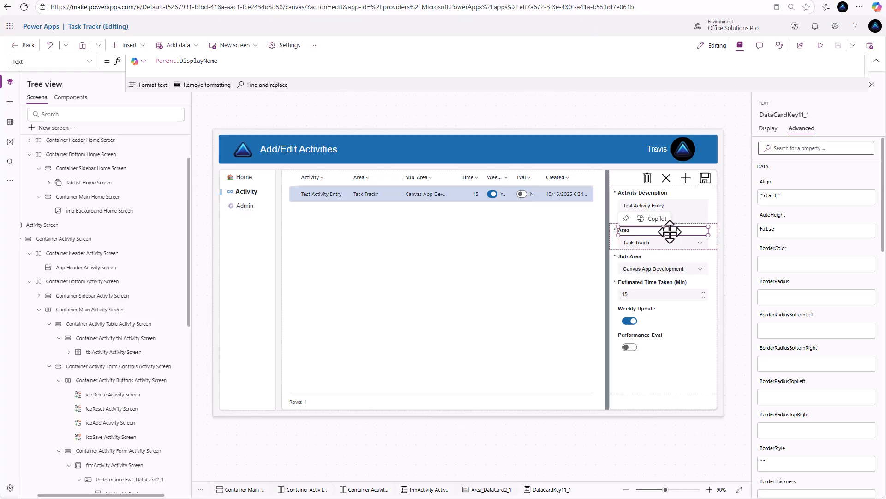
left_click(671, 232)
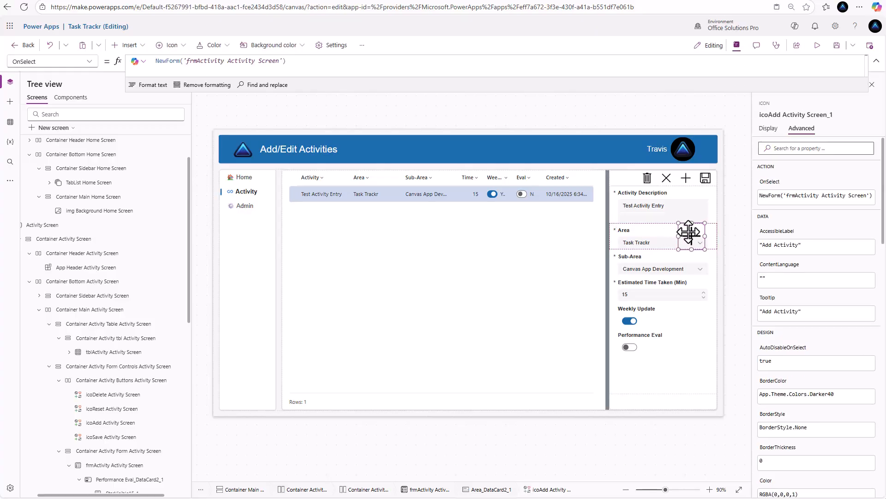
mouse_move(698, 232)
left_mouse_down()
mouse_move(689, 241)
mouse_move(699, 233)
left_mouse_up()
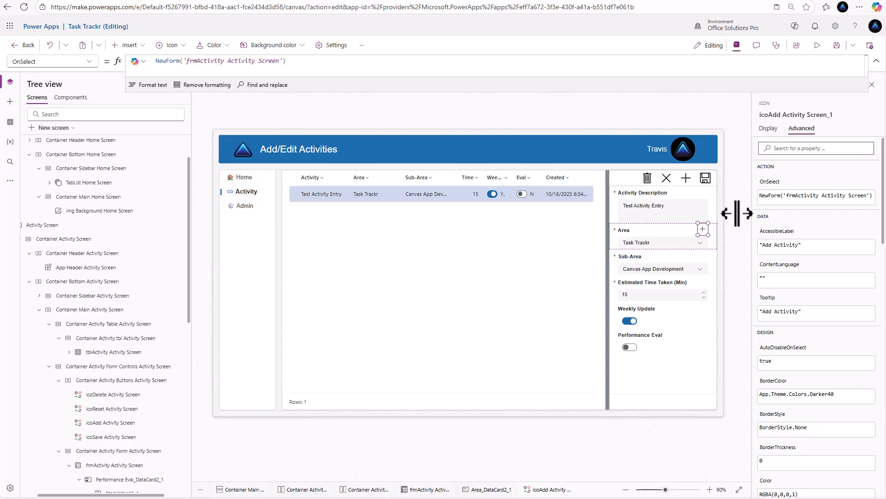
Set the height of the Area card's add icon to 27
left_click(768, 129)
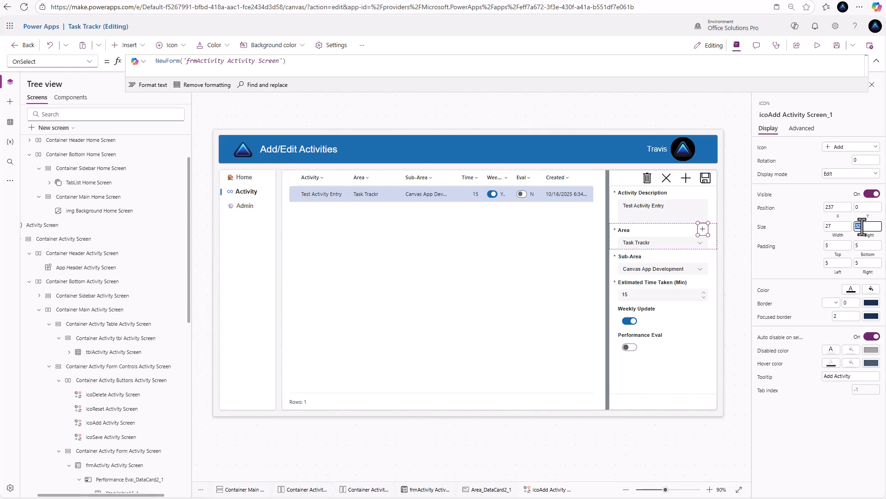
type("27")
left_click(800, 223)
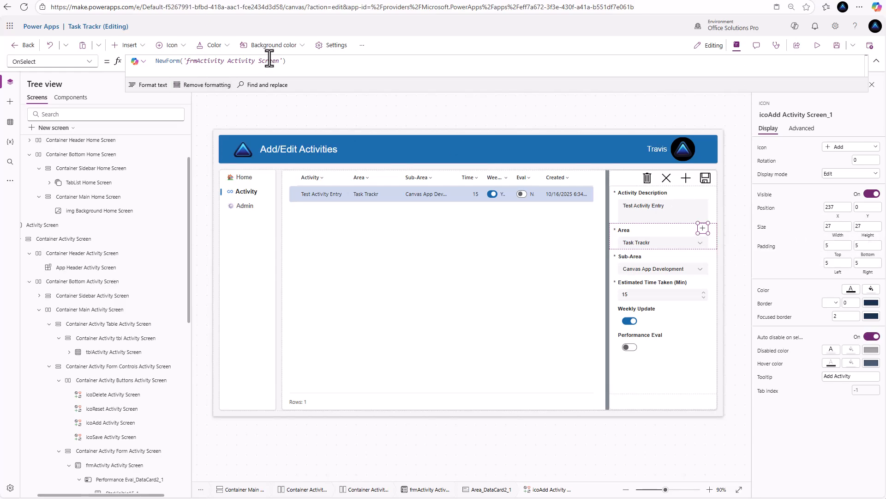
Replace the Area add icon's OnSelect formula with Navigate('Area Screen',ScreenTransition.CoverRight)
triple_click(297, 61)
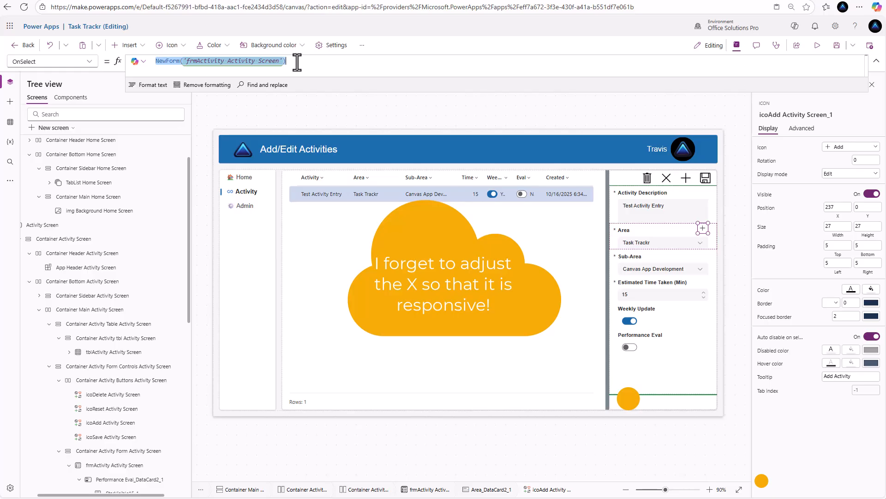
type("Navigate(")
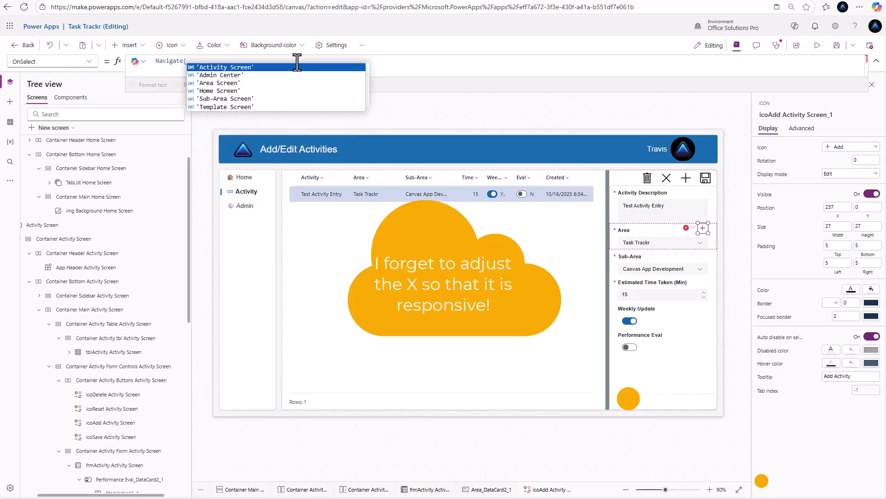
key("Down")
key("Down")
key("Tab")
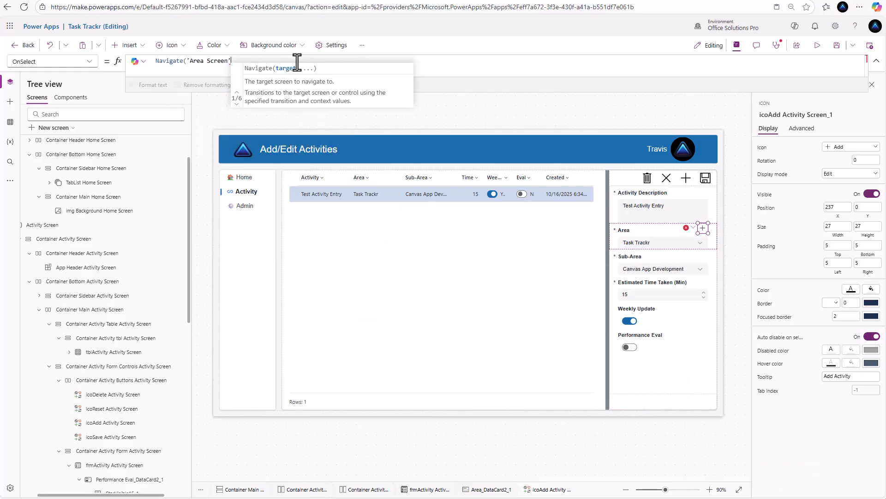
type(",")
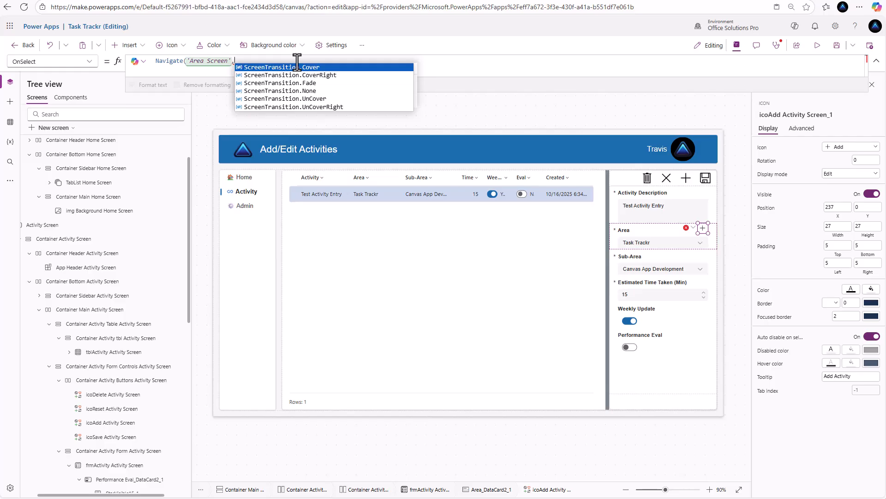
key("Down")
key("Tab")
type(")")
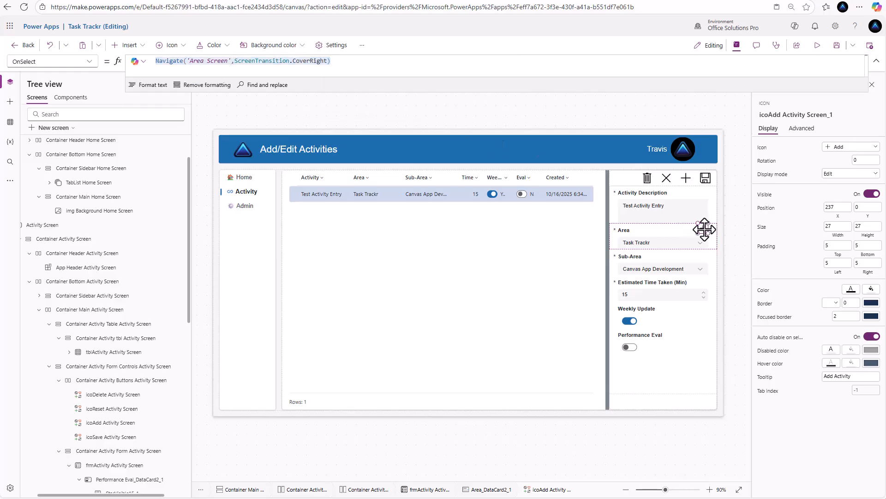
Copy the Area card's add icon into the Sub-Area card and change its OnSelect formula to Navigate('Sub-Area Screen',ScreenTransition.CoverRight)
left_click(648, 257)
left_click(648, 257)
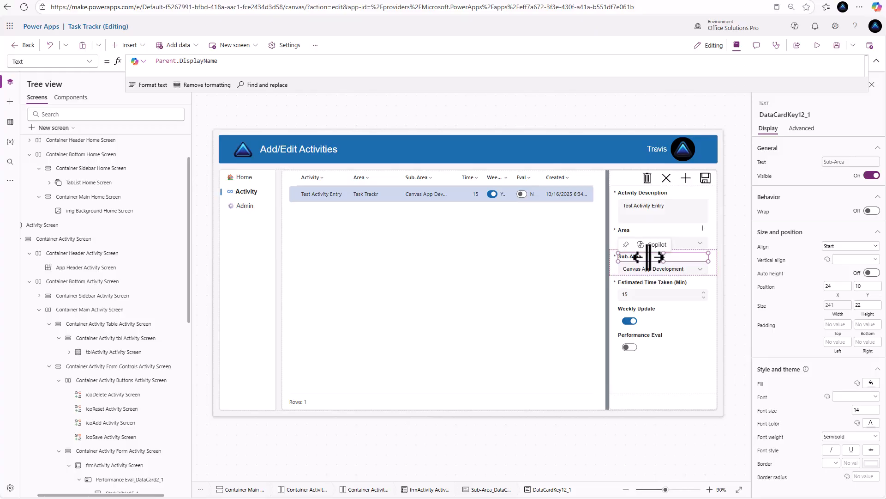
key("ctrl+v")
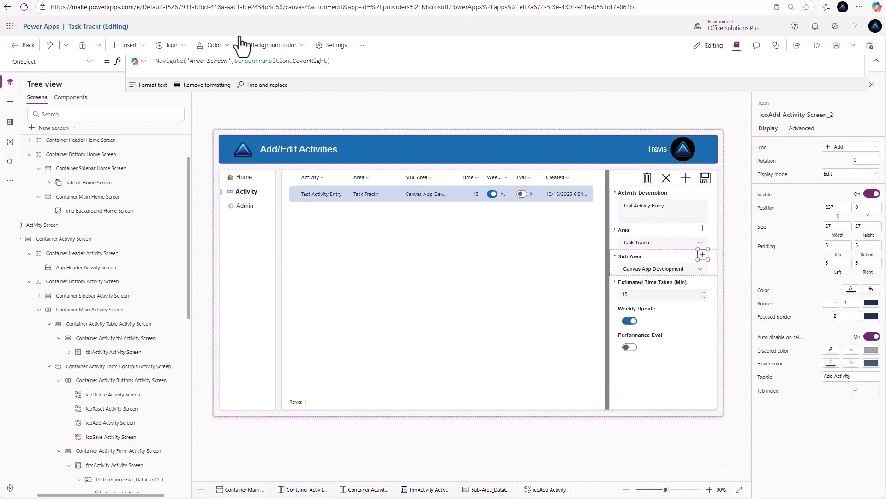
left_click(191, 62)
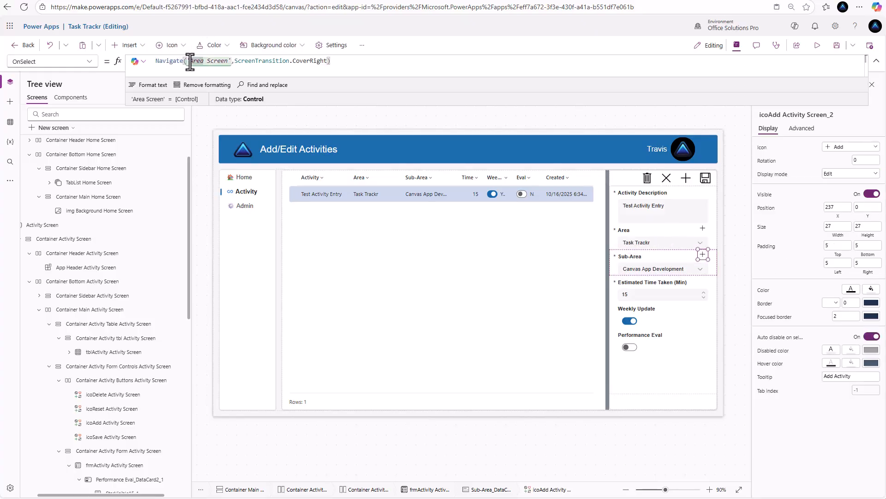
type("Sub-")
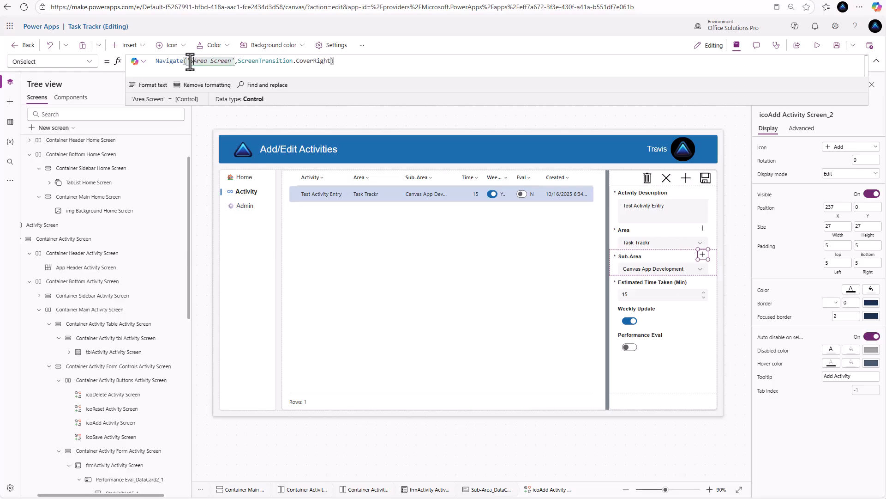
left_click(467, 64)
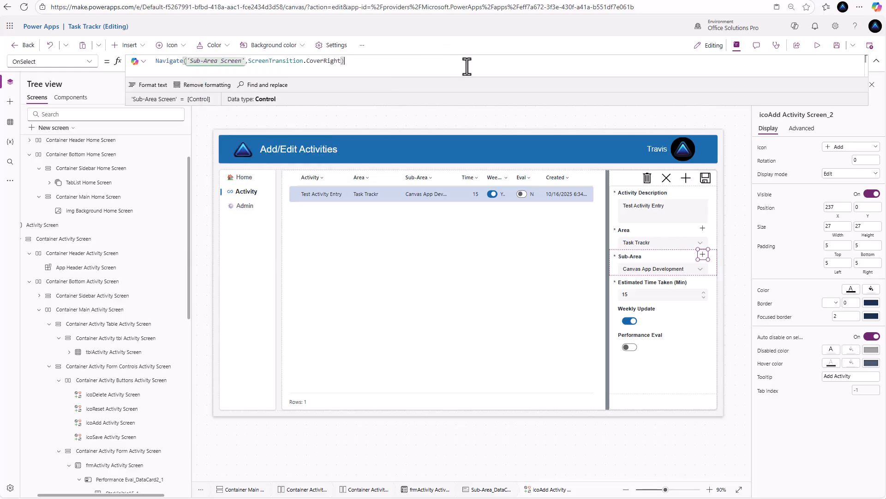
Preview the Activity Screen with its new icons and return to editing
left_click(817, 45)
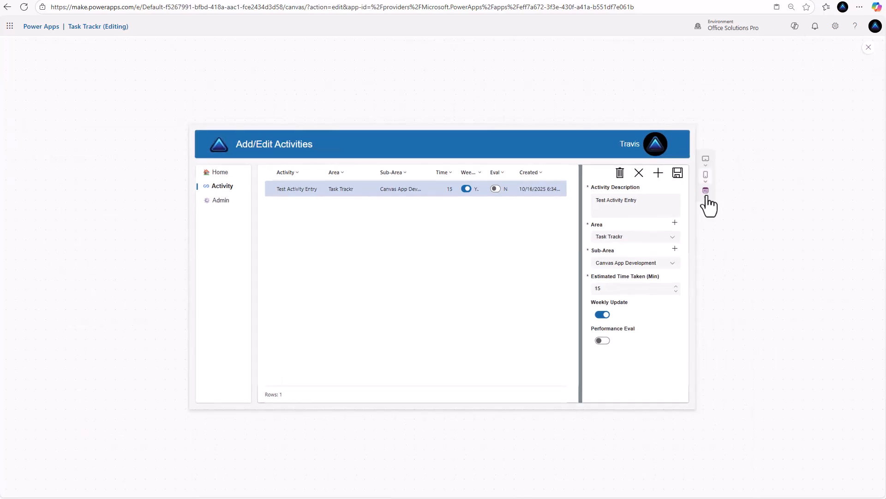
left_click(869, 47)
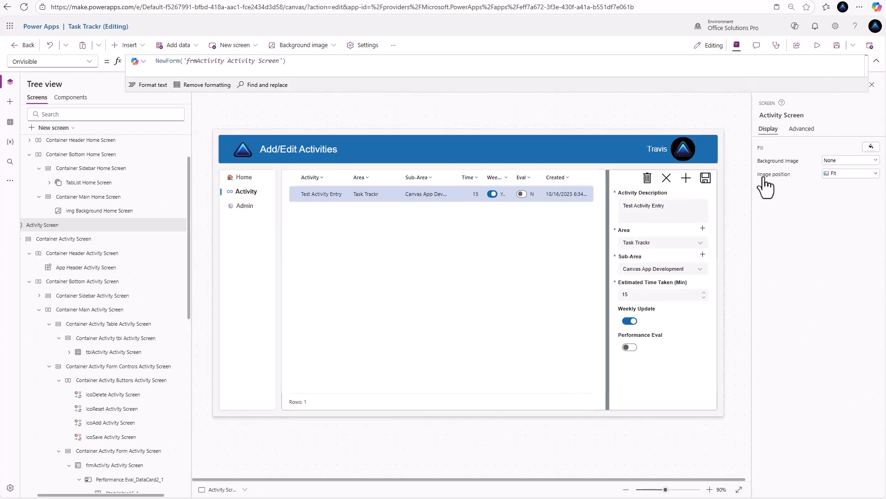
Set the Area add icon's AccessibleLabel to Self.Tooltip and replace its "Add Activity" tooltip text
left_click(701, 228)
left_click(701, 228)
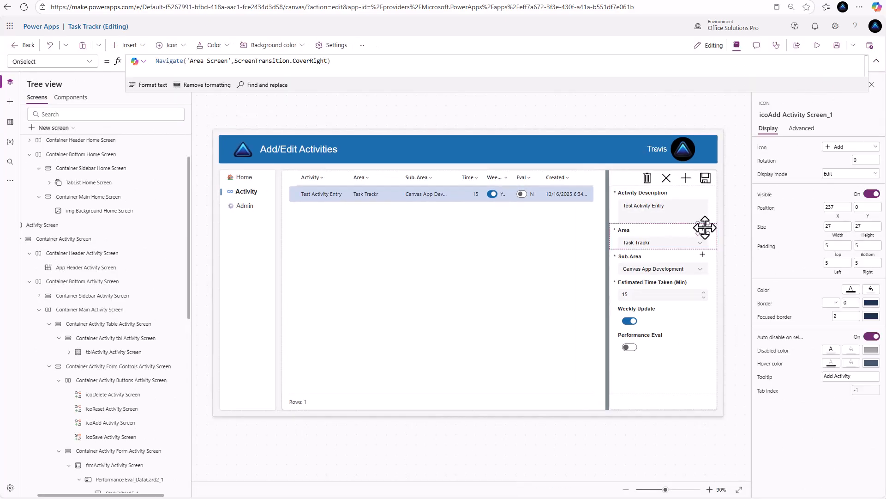
left_click(802, 131)
left_click(798, 246)
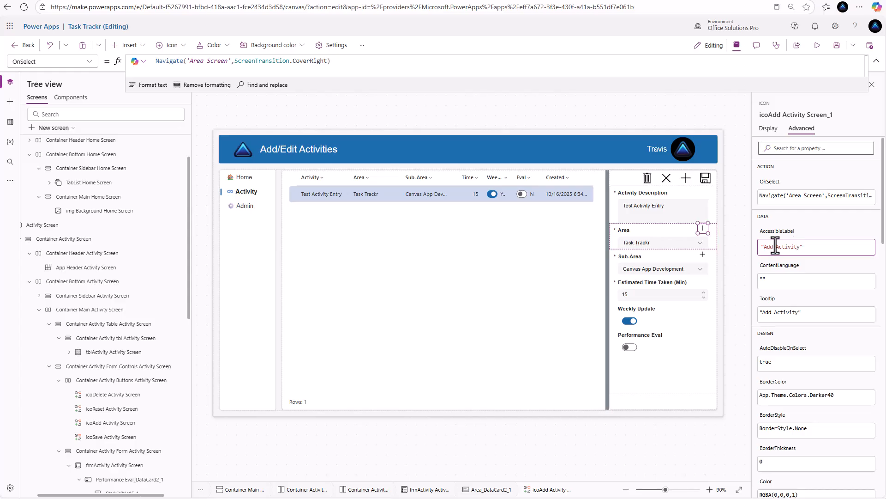
key("ctrl+a")
type("Self.")
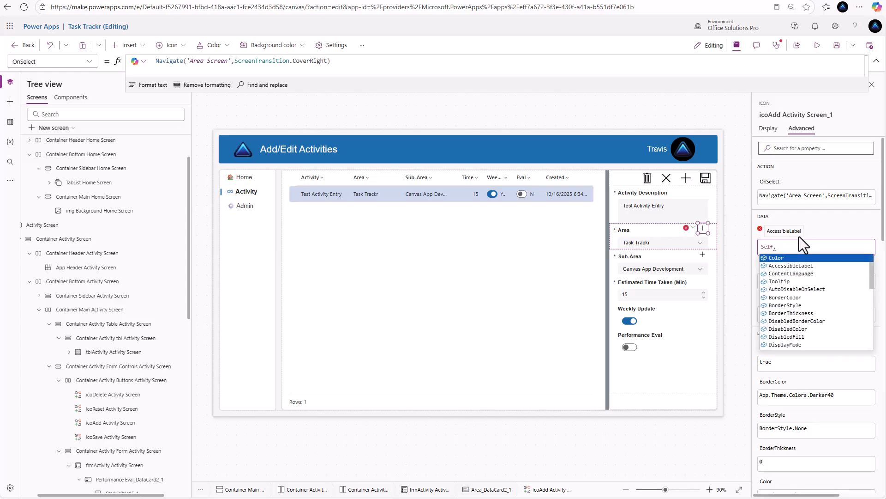
type("Tooo")
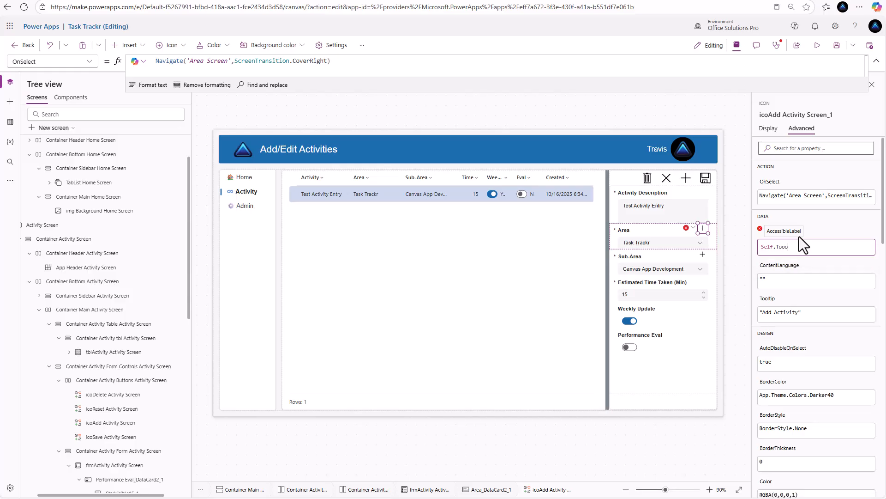
type("ltip")
key("Tab")
left_click_drag(764, 313, 798, 313)
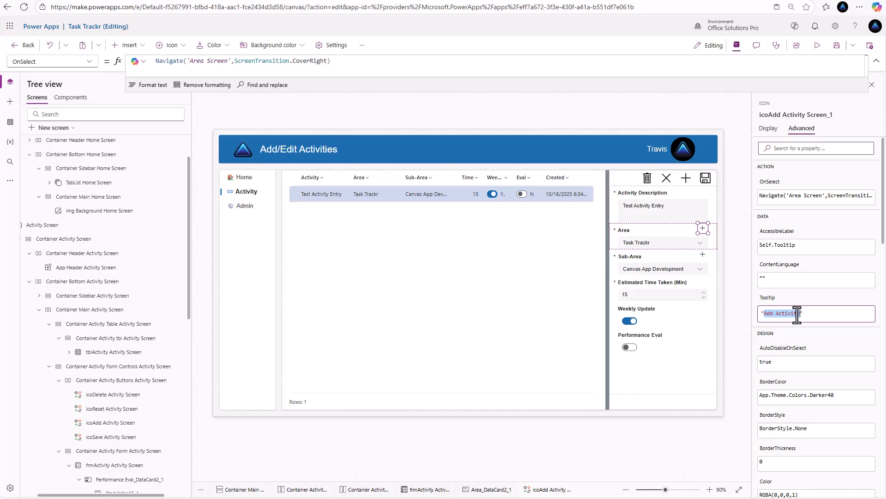
type("Ad")
Set the Sub-Area add icon's AccessibleLabel to Self.Tooltip and its Tooltip to "Add Sub-Area"
left_click(703, 254)
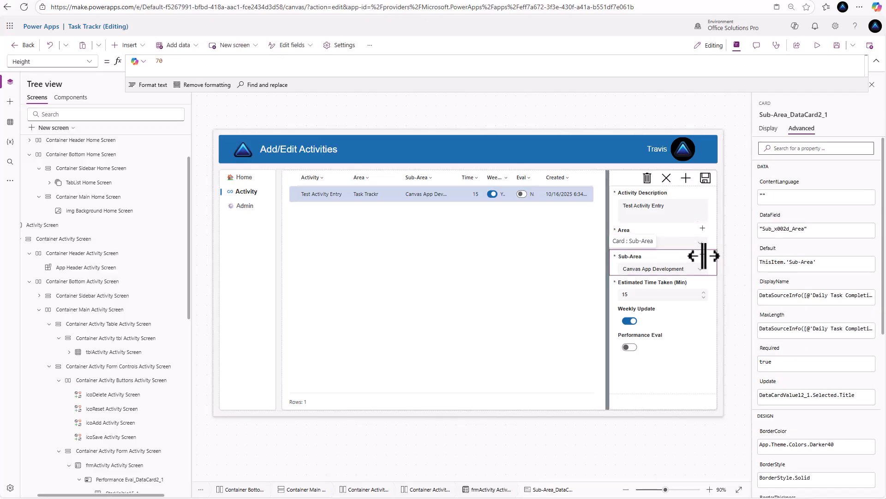
left_click(805, 246)
key("ctrl+a")
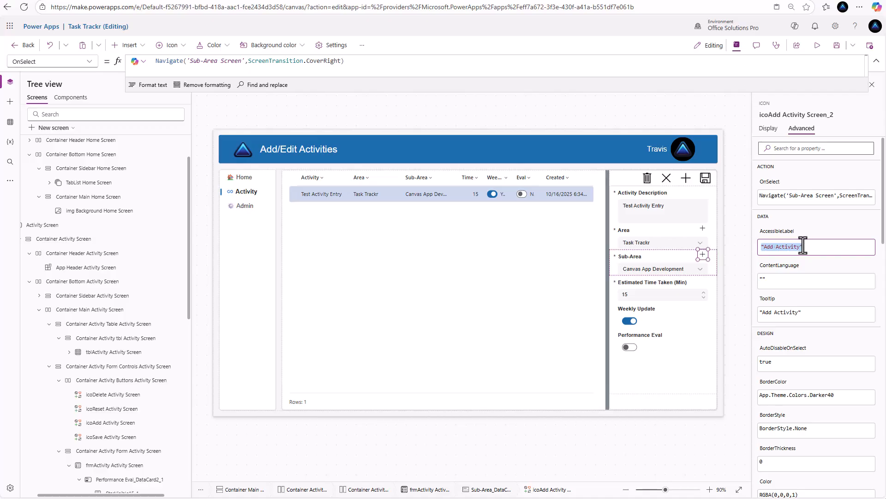
type("Self.Tooo")
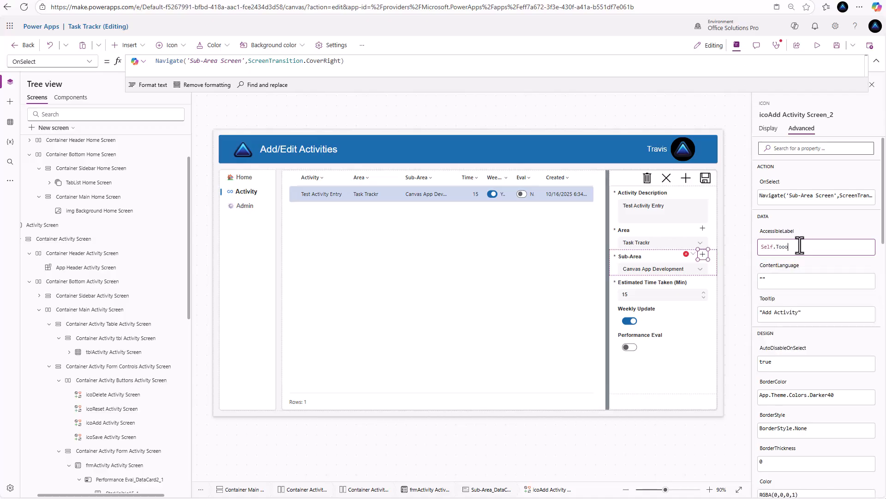
key("BackSpace")
type("l")
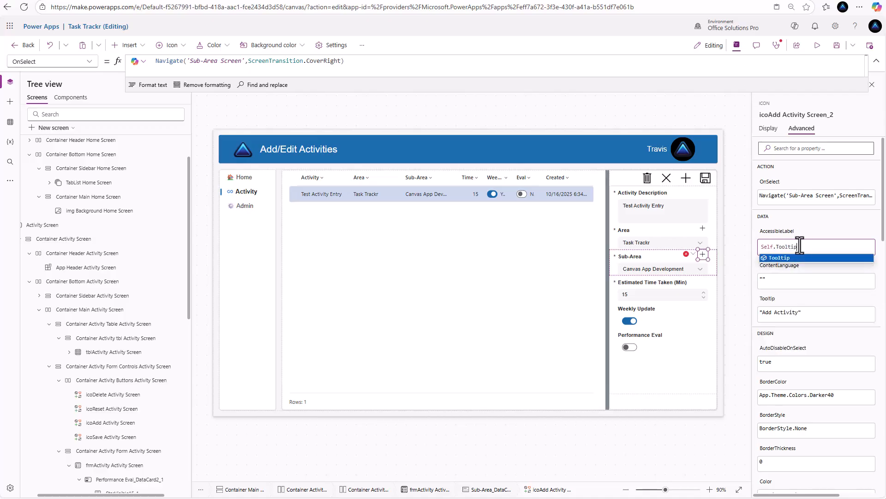
type("tip")
left_click(800, 312)
key("ctrl+a")
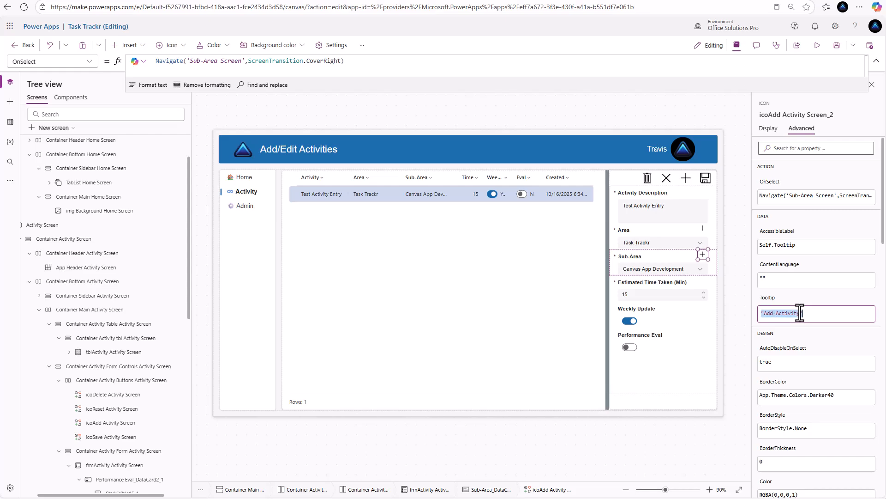
type("\"Add Sub-Area")
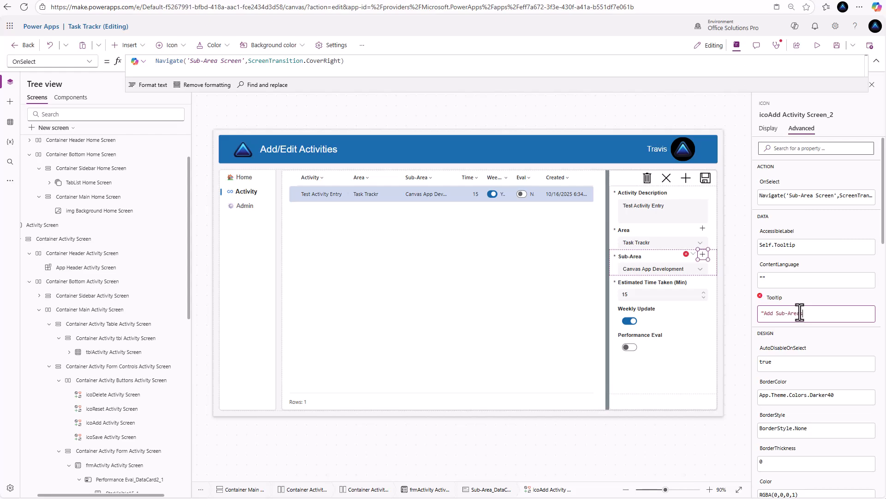
left_click(745, 95)
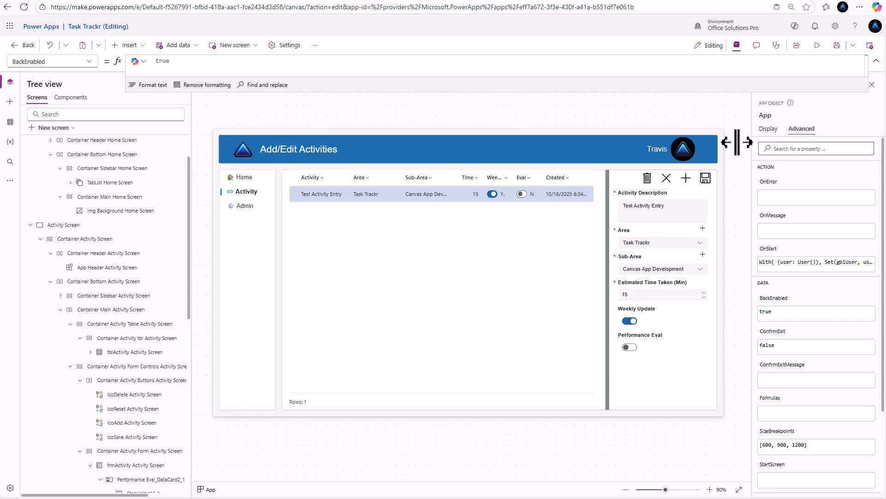
Review the unused media file warning in the app checker's performance results and delete process.png from the app's media
left_click(777, 52)
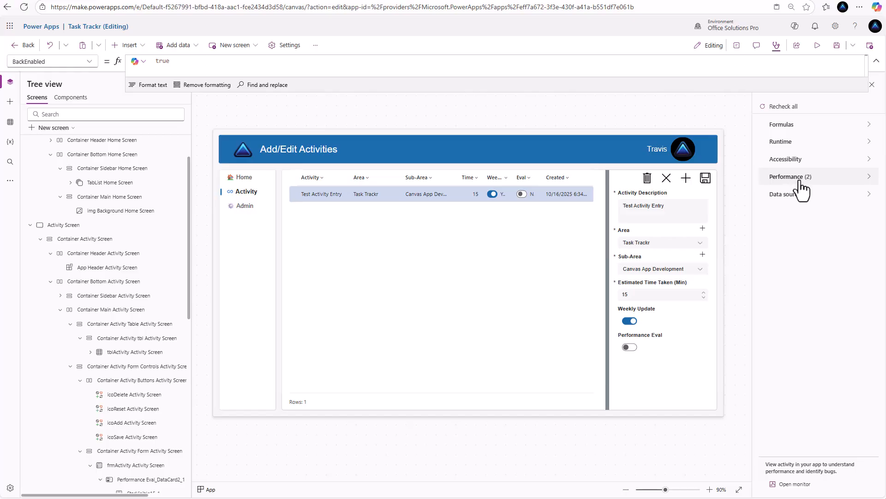
left_click(867, 177)
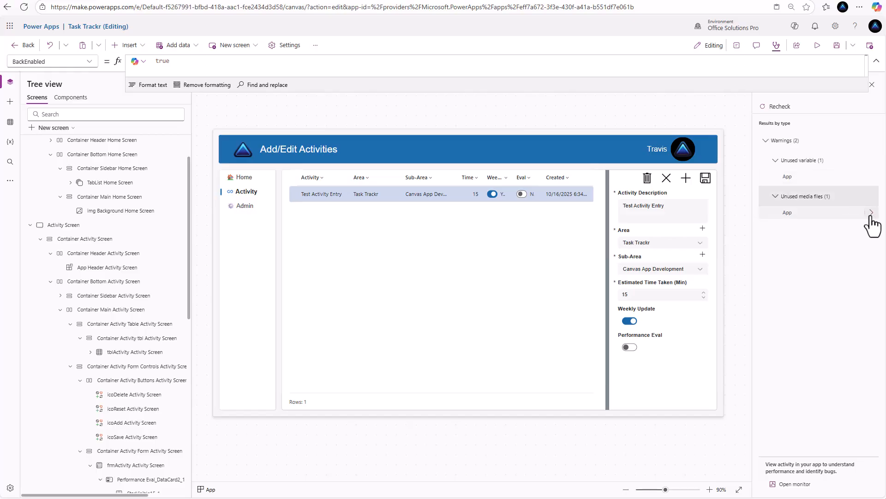
left_click(871, 213)
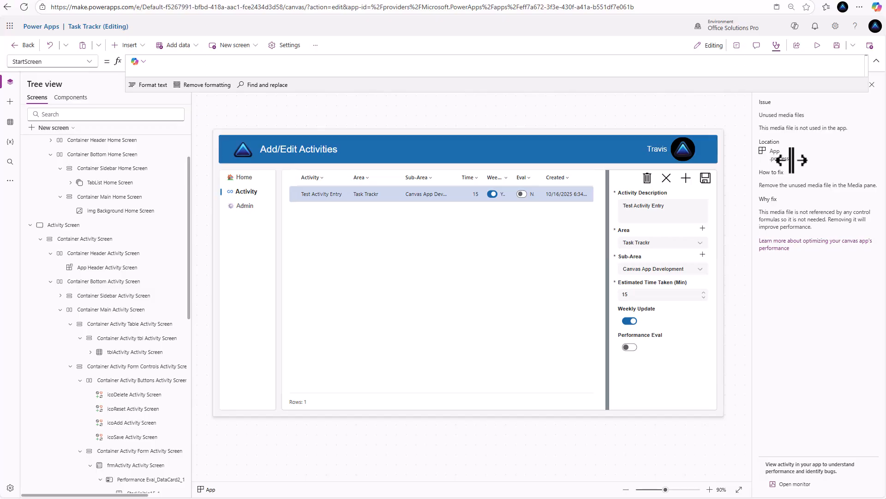
scroll(157, 147, "up", 1)
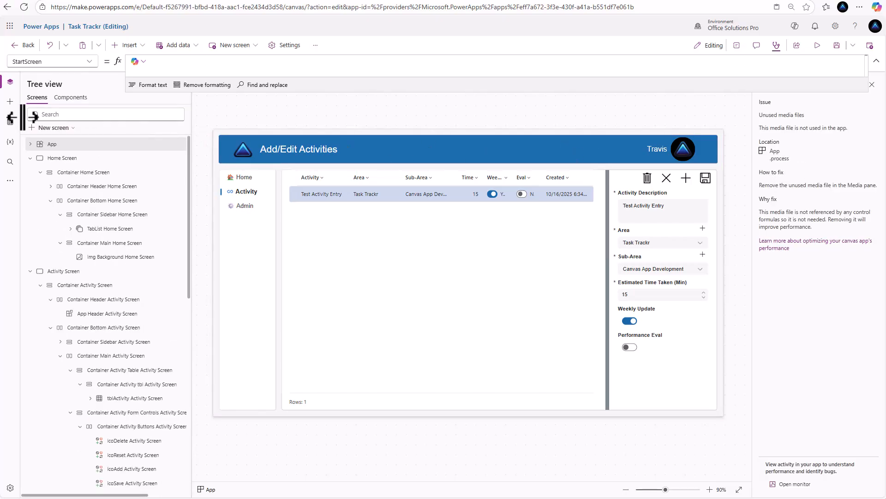
left_click(10, 181)
left_click(53, 209)
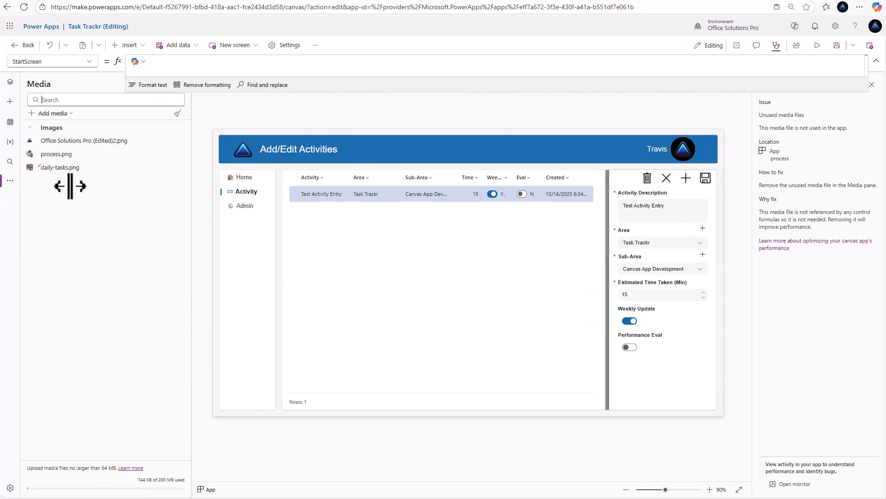
left_click(177, 154)
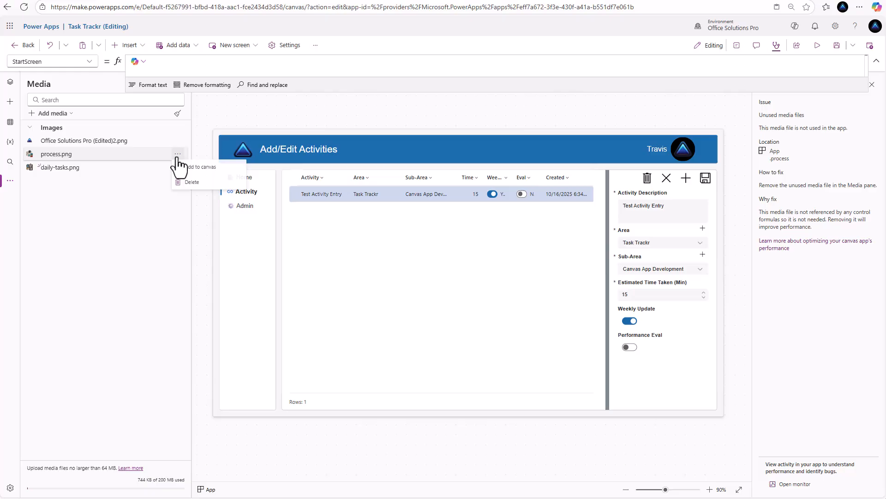
left_click(191, 182)
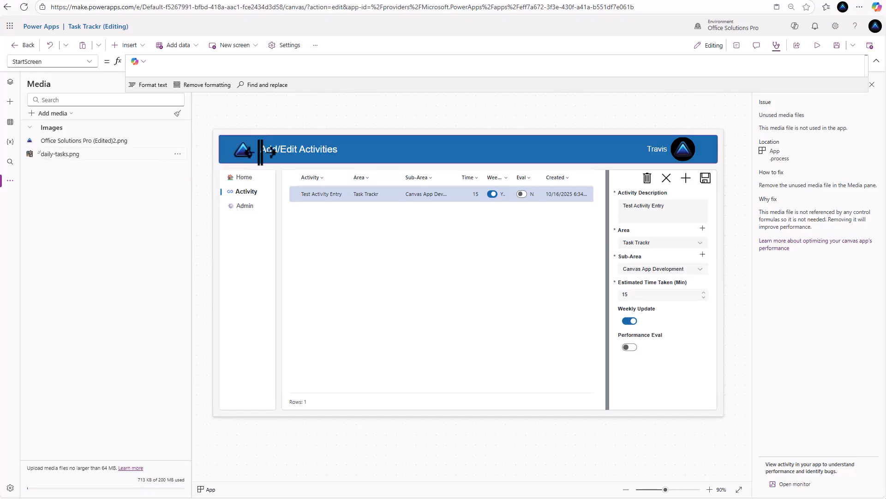
Publish the app and reload its published page with &hidenavbar=true appended to the URL
left_click(871, 47)
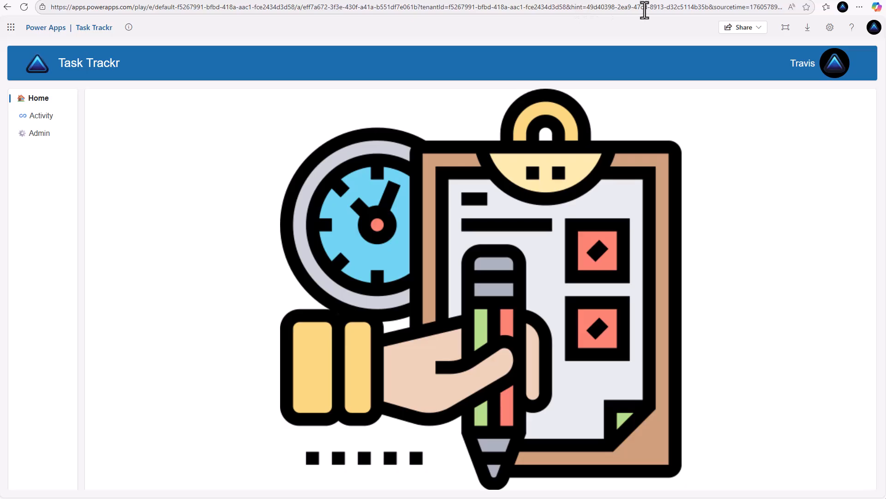
left_click_drag(667, 7, 815, 45)
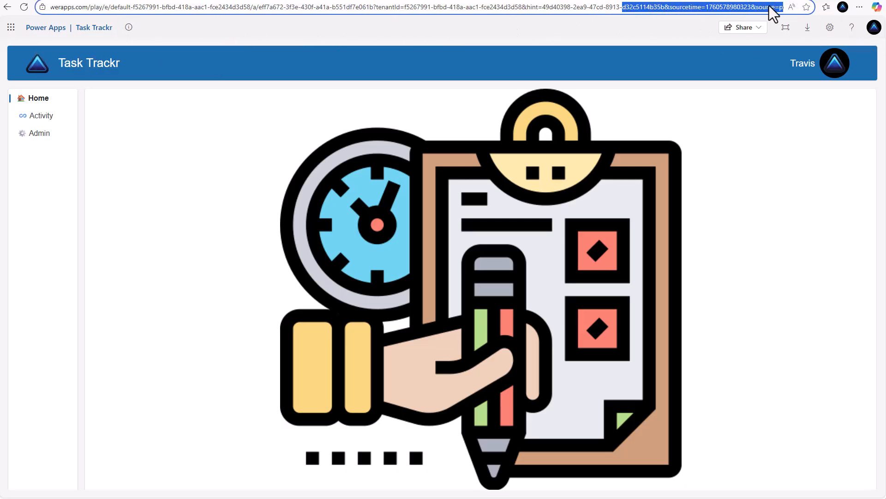
left_click(807, 7)
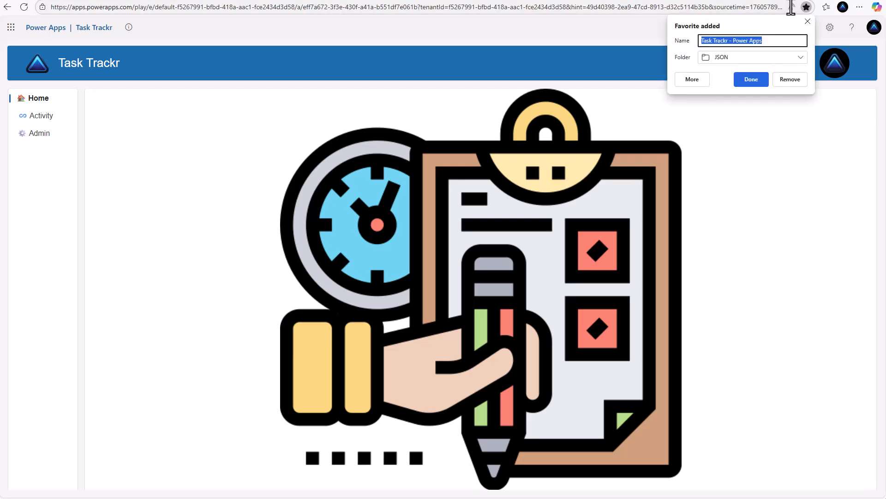
left_click(791, 7)
type("&source=portal#&")
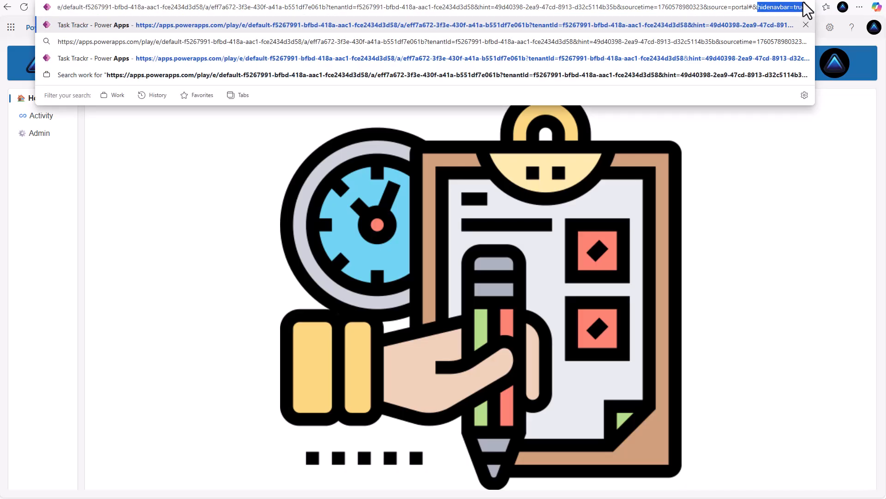
key("Tab")
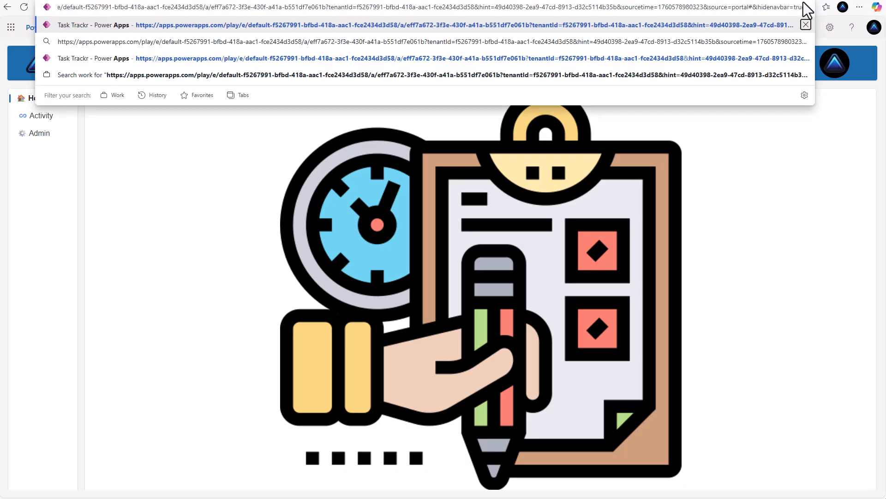
left_click(803, 22)
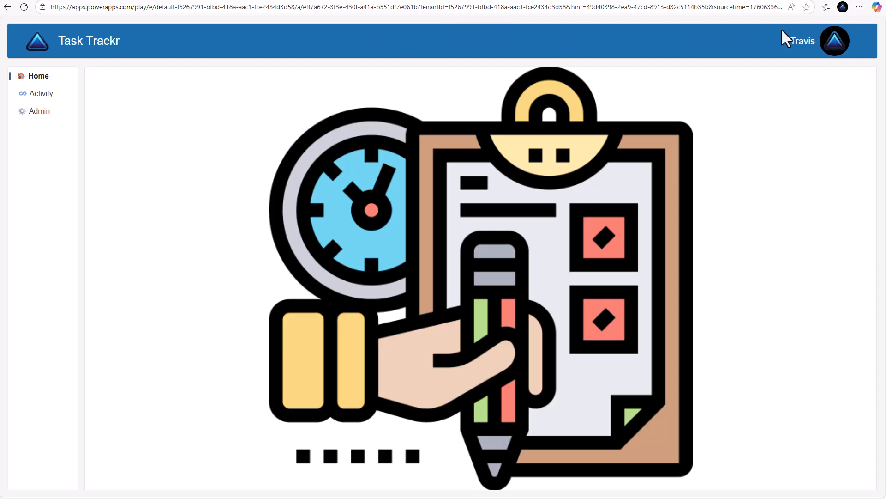
left_click_drag(617, 7, 833, 12)
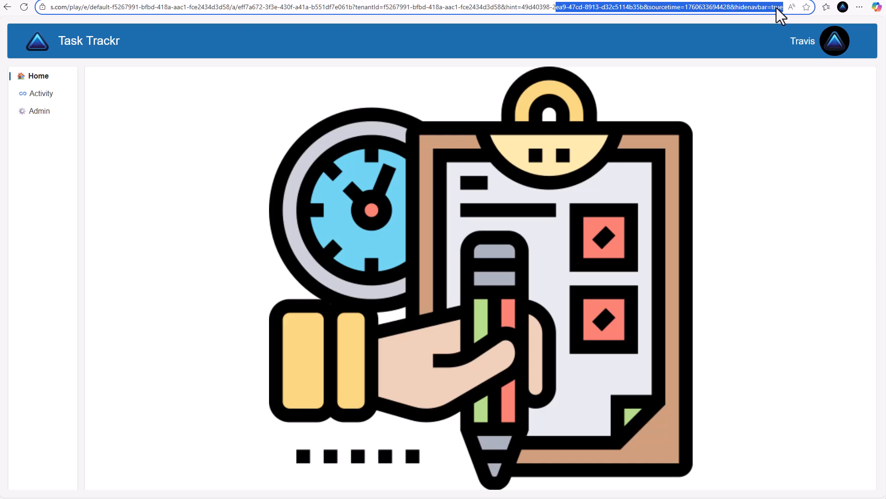
left_click(193, 39)
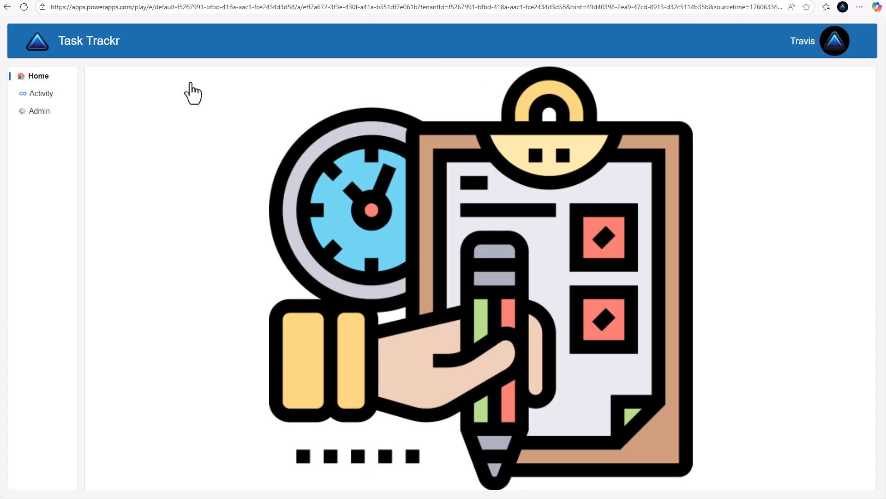
In the published app, go from the Activity form's Area field to Area Updates, then add and save the area "Team Meeting"
left_click(45, 97)
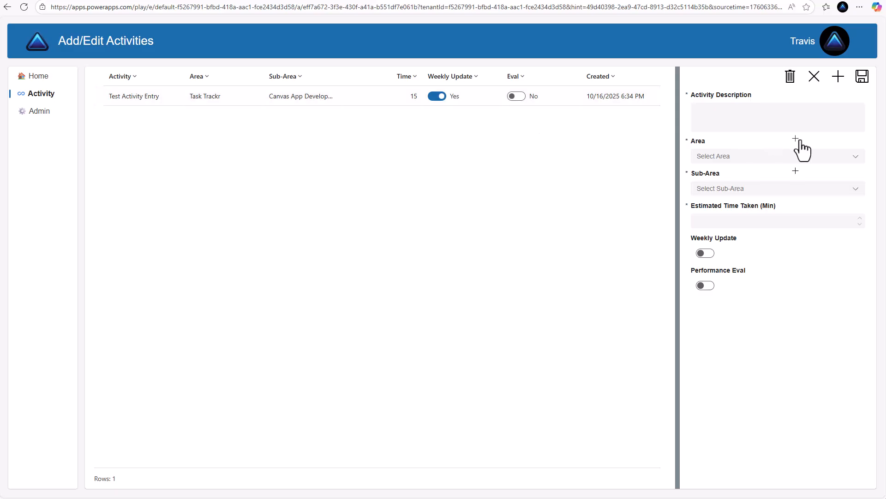
left_click(780, 156)
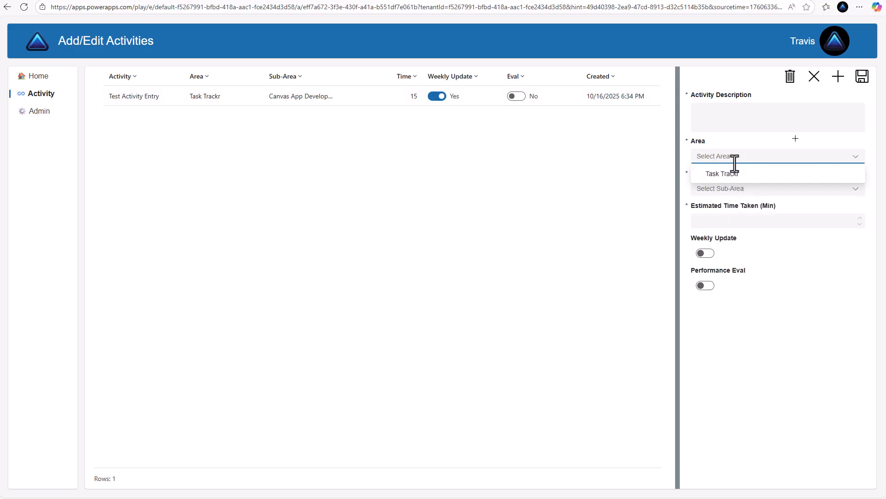
left_click(797, 140)
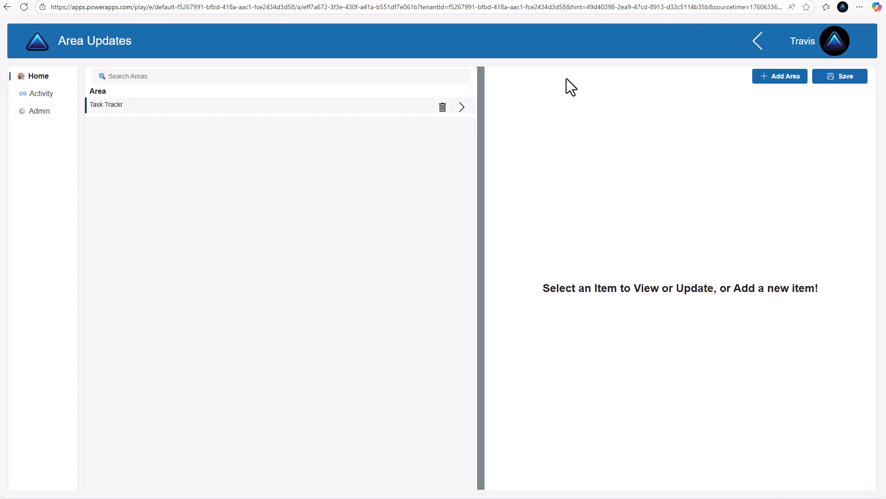
left_click(784, 82)
left_click(549, 111)
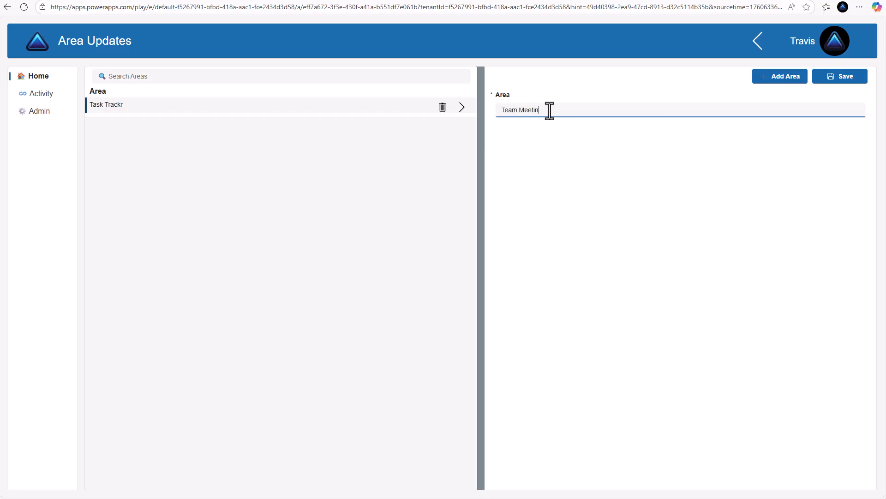
left_click(841, 81)
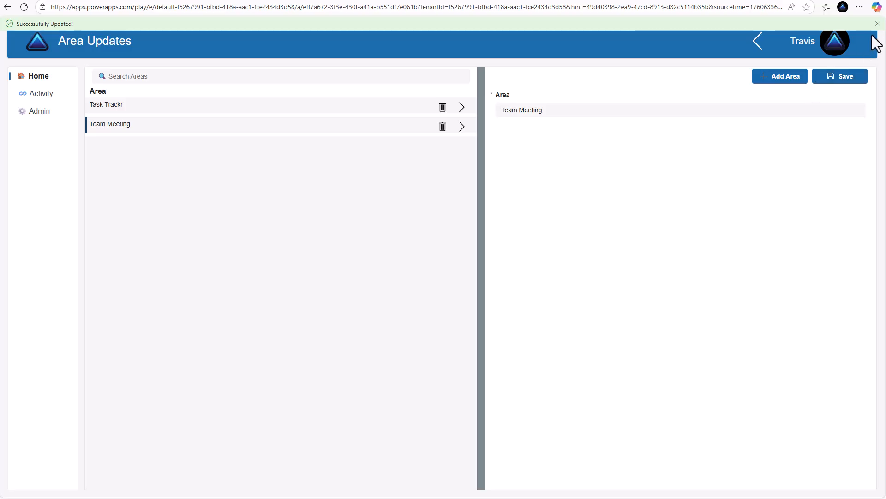
left_click(878, 25)
Return to Add/Edit Activities and check the Area options for the Team Meeting entry
left_click(762, 47)
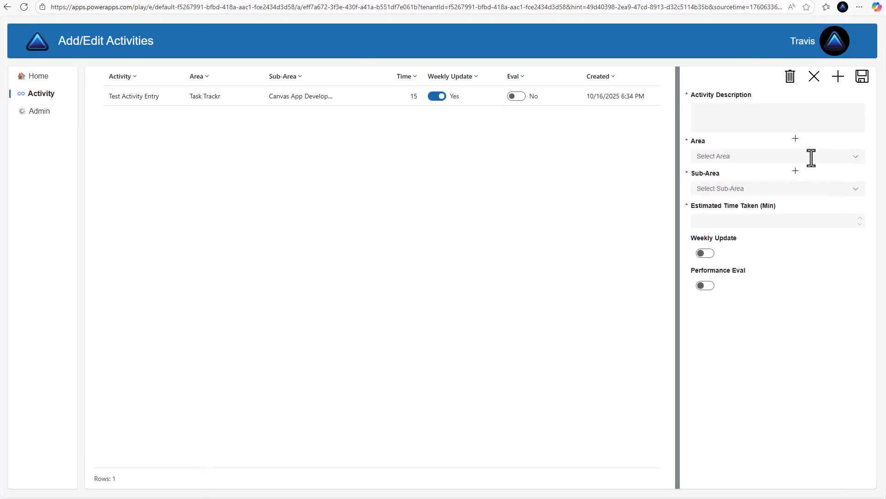
left_click(770, 157)
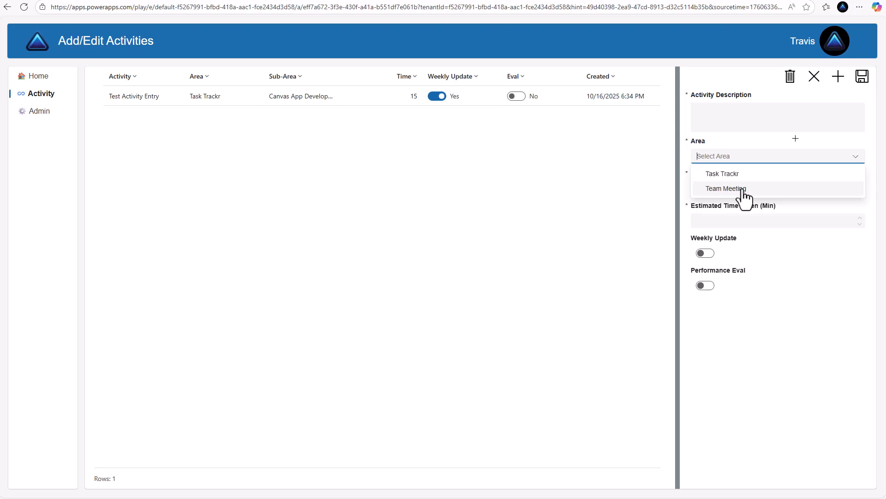
left_click(743, 140)
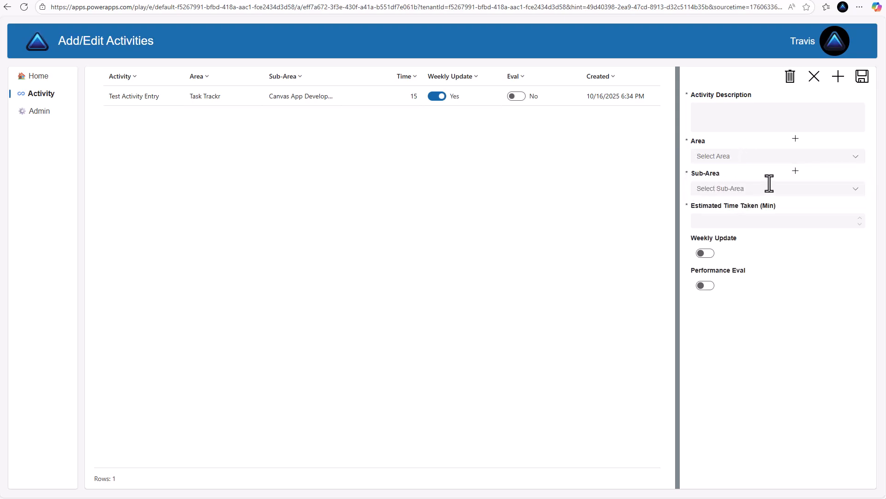
Go from the Activity form's Sub-Area field to Sub-Area Updates, return to Add/Edit Activities and review the Area options
left_click(796, 172)
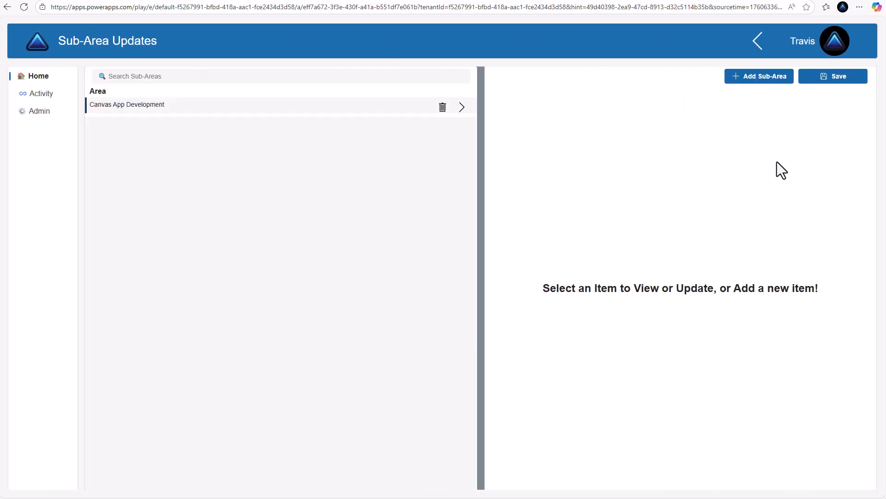
left_click(758, 41)
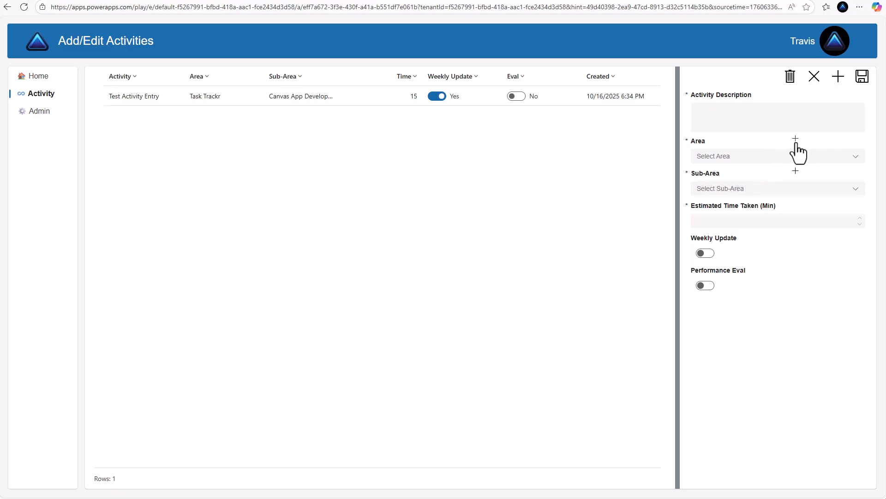
left_click(763, 143)
left_click(746, 158)
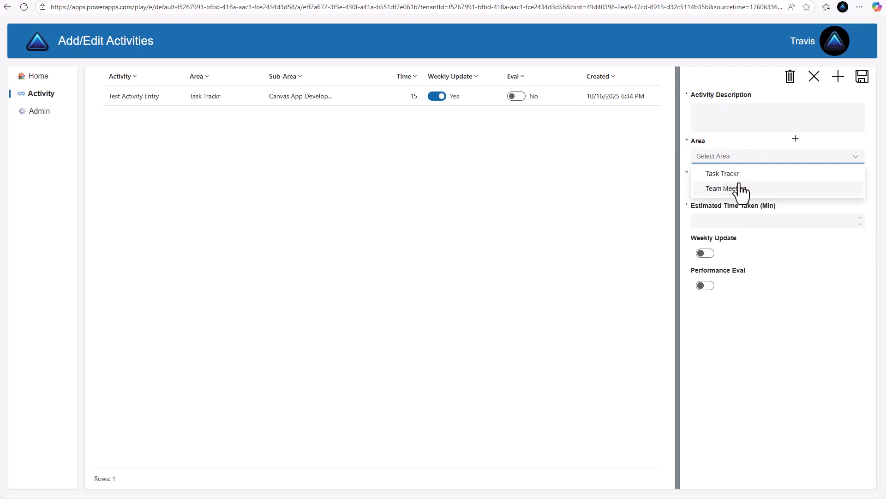
left_click(752, 159)
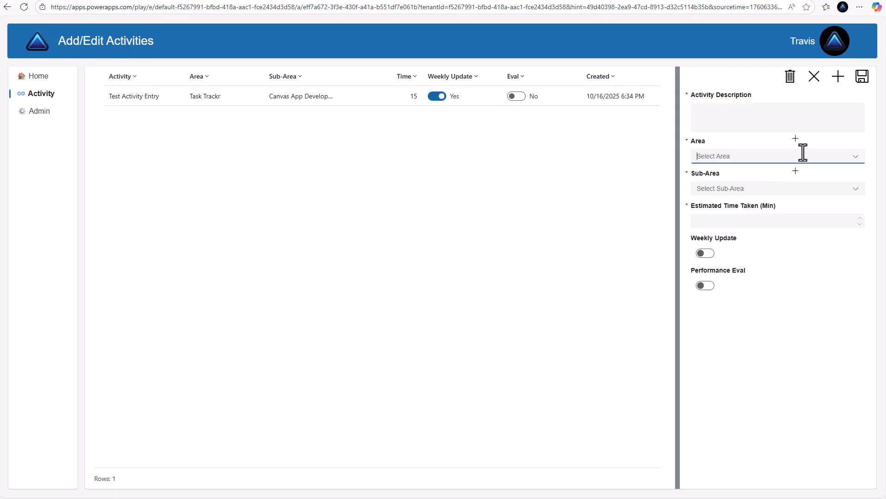
left_click(730, 160)
View the update options in the Admin Center, and return to the app's Home screen
left_click(55, 115)
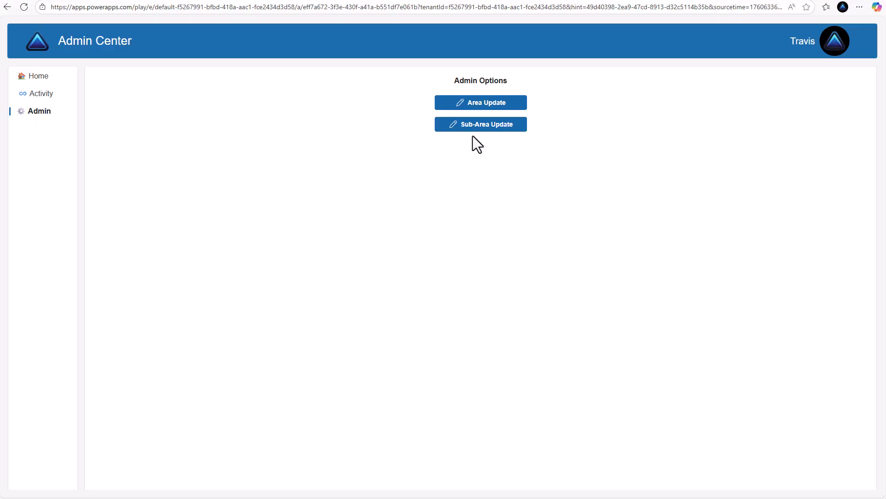
left_click(56, 85)
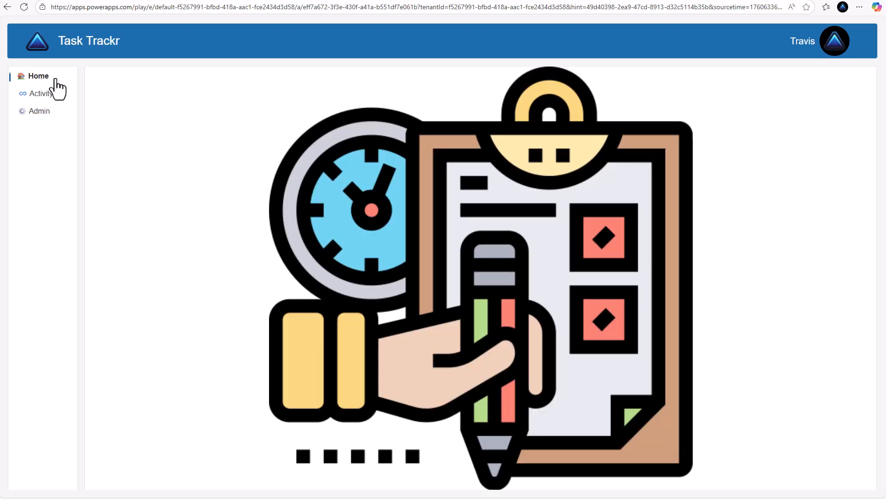